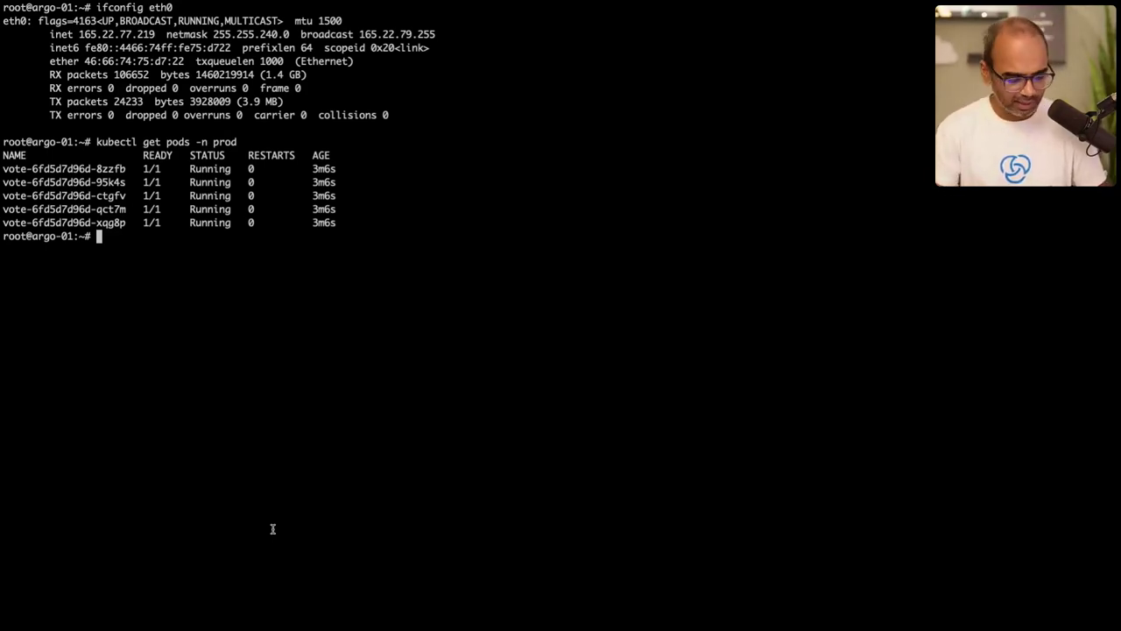
Step: Launch Reflector 4 by searching 'reflect' in Spotlight
{"action": "key", "text": "super+space"}
{"action": "type", "text": "reflect"}
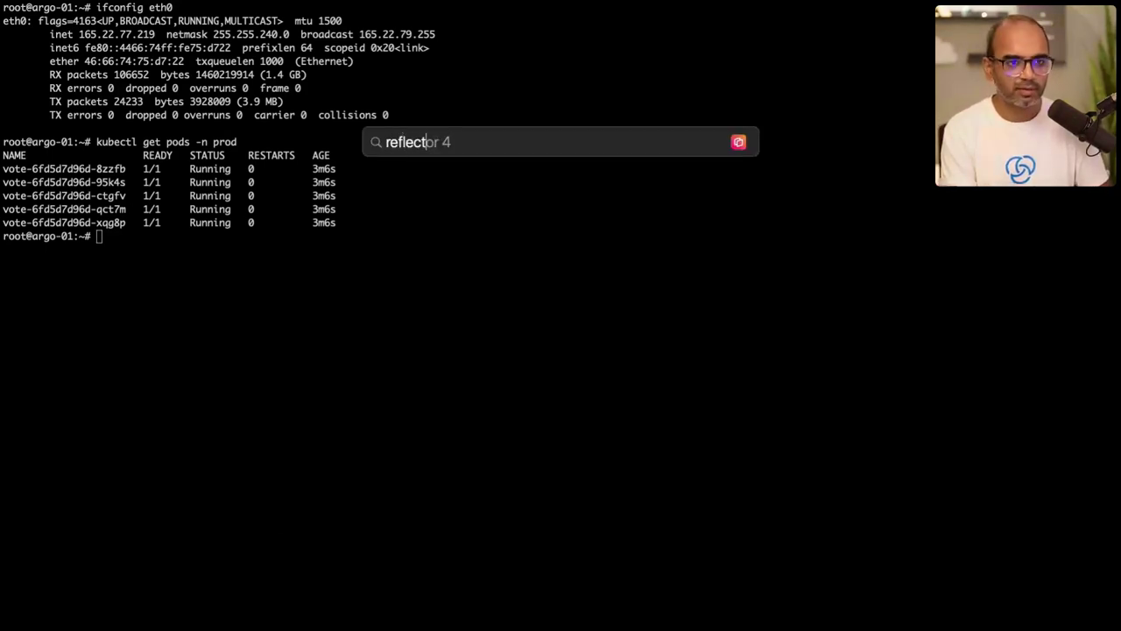
{"action": "key", "text": "Return"}
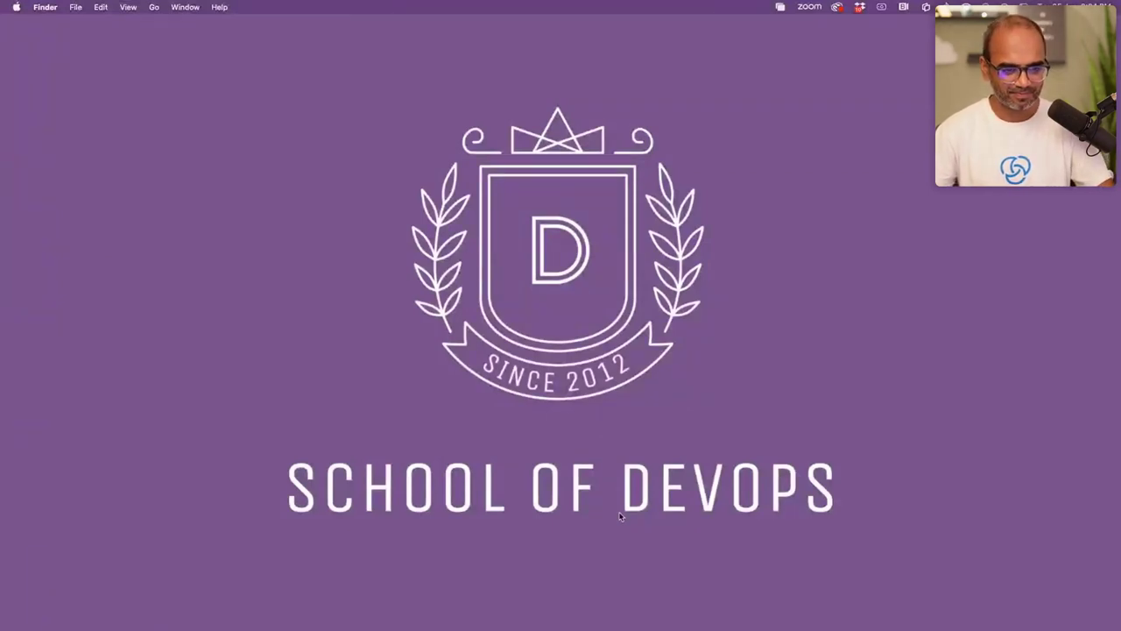
Step: Show the mirrored iPad CI/CD whiteboard, then move across desktop spaces to the Terminal
{"action": "key", "text": "super+Tab"}
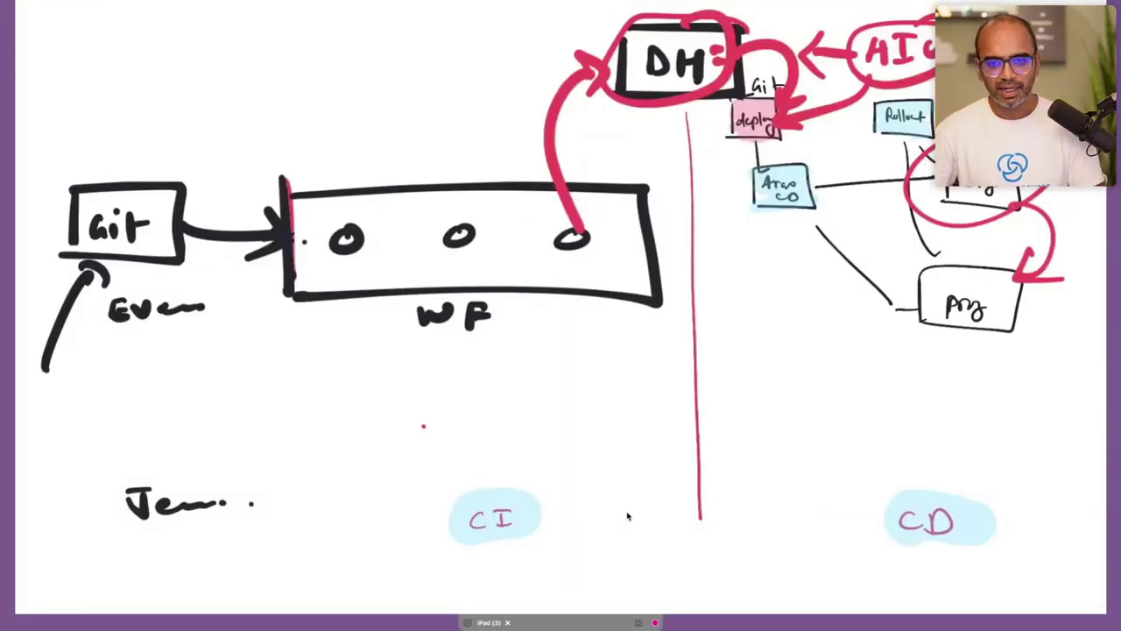
{"action": "key", "text": "ctrl+Right"}
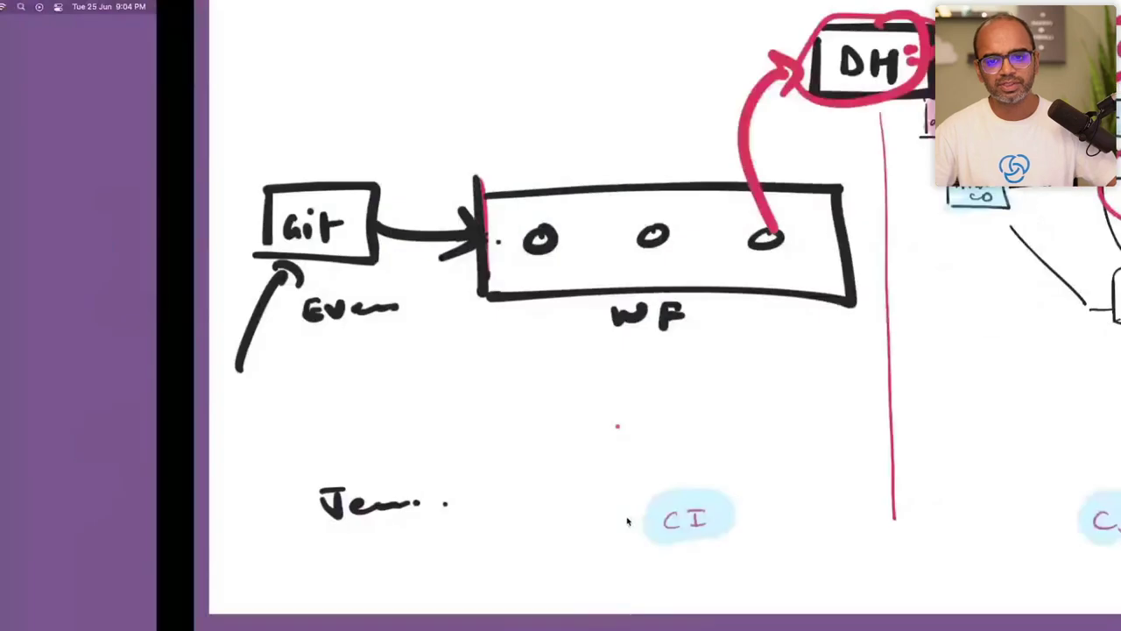
{"action": "key", "text": "ctrl+Right"}
{"action": "key", "text": "ctrl+Right"}
{"action": "key", "text": "ctrl+Right"}
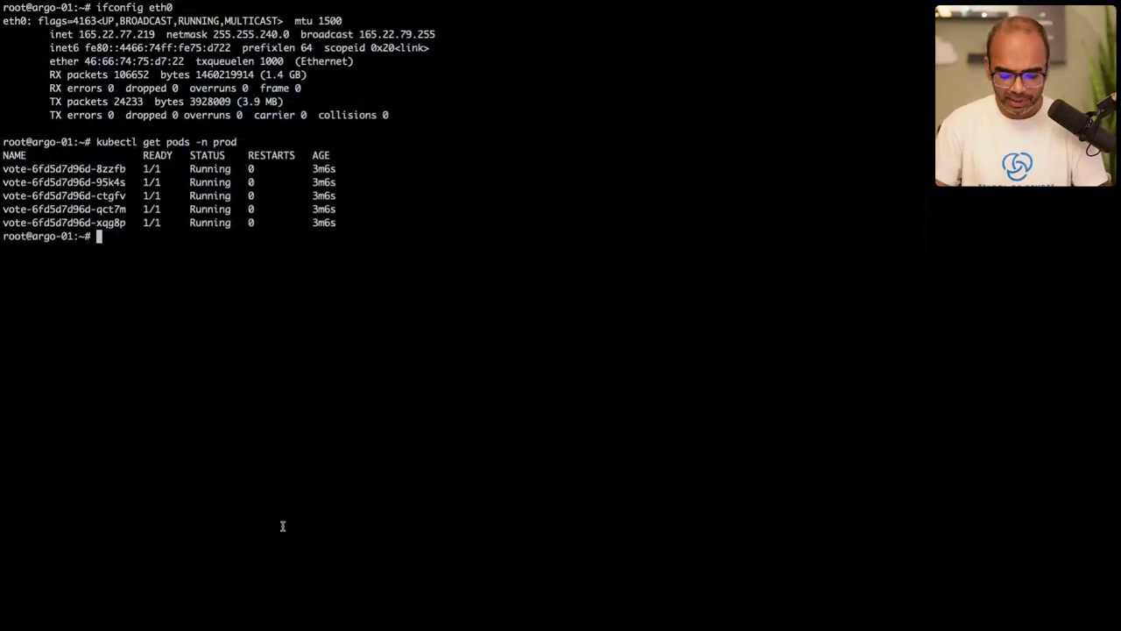
Step: Run 'kubectl get pods -A' and reload the vote app in the browser to reach another pod
{"action": "type", "text": "kubectl get pods -A"}
{"action": "key", "text": "Return"}
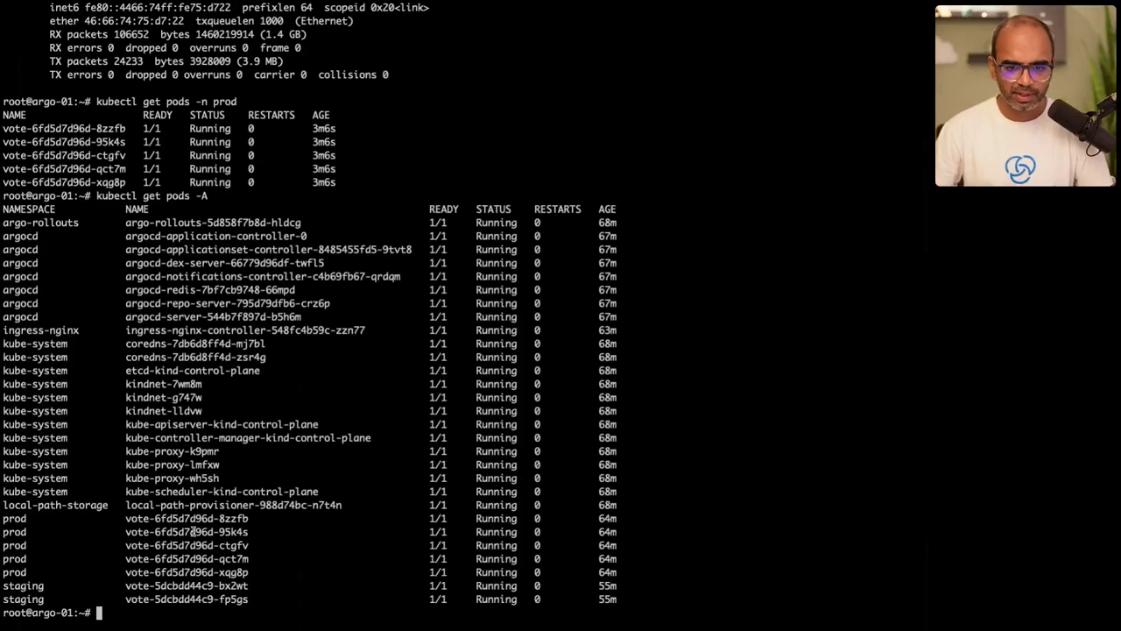
{"action": "key", "text": "ctrl+Right"}
{"action": "key", "text": "super+r"}
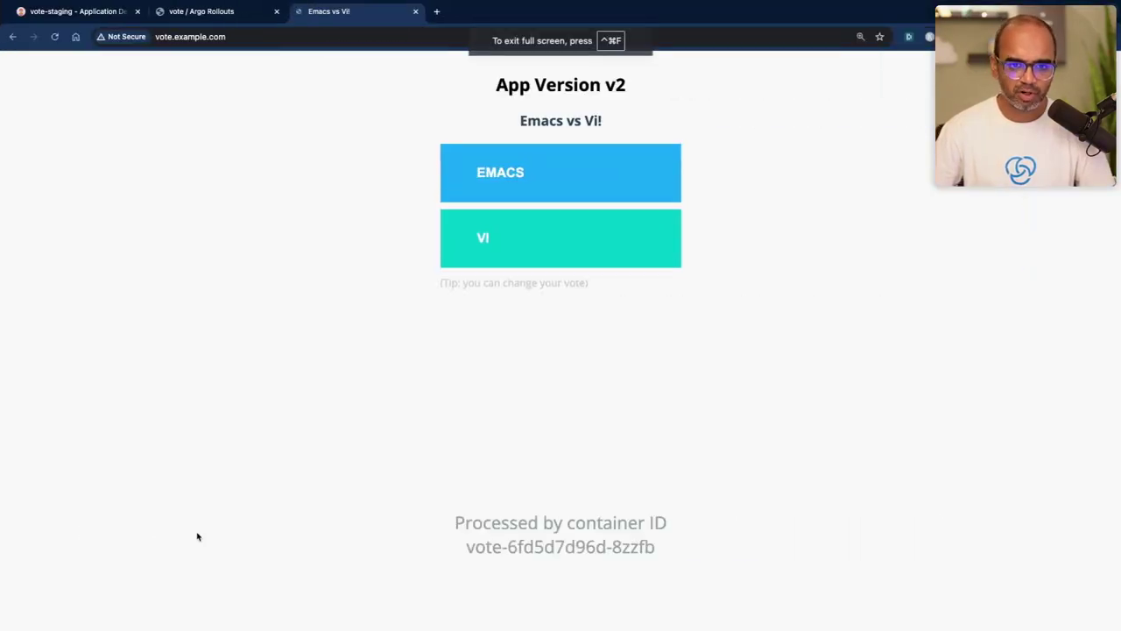
{"action": "key", "text": "ctrl+Left"}
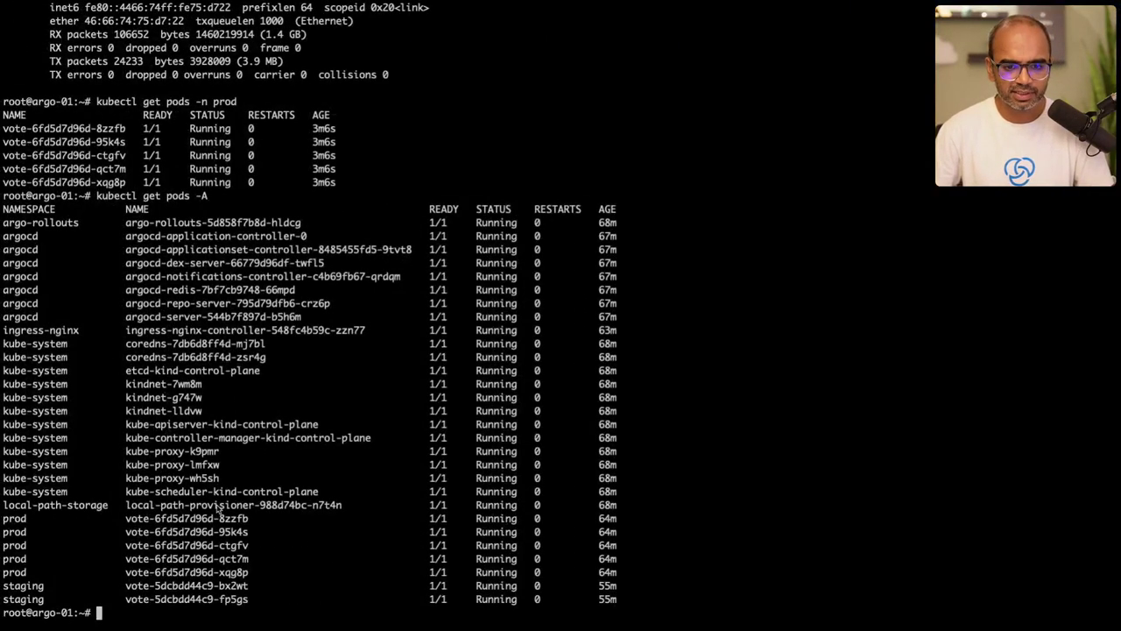
Step: Highlight the Argo, ingress-nginx and prod/staging vote pod rows, then reload the vote page again
{"action": "left_click_drag", "start_coordinate": [126, 224], "coordinate": [400, 319]}
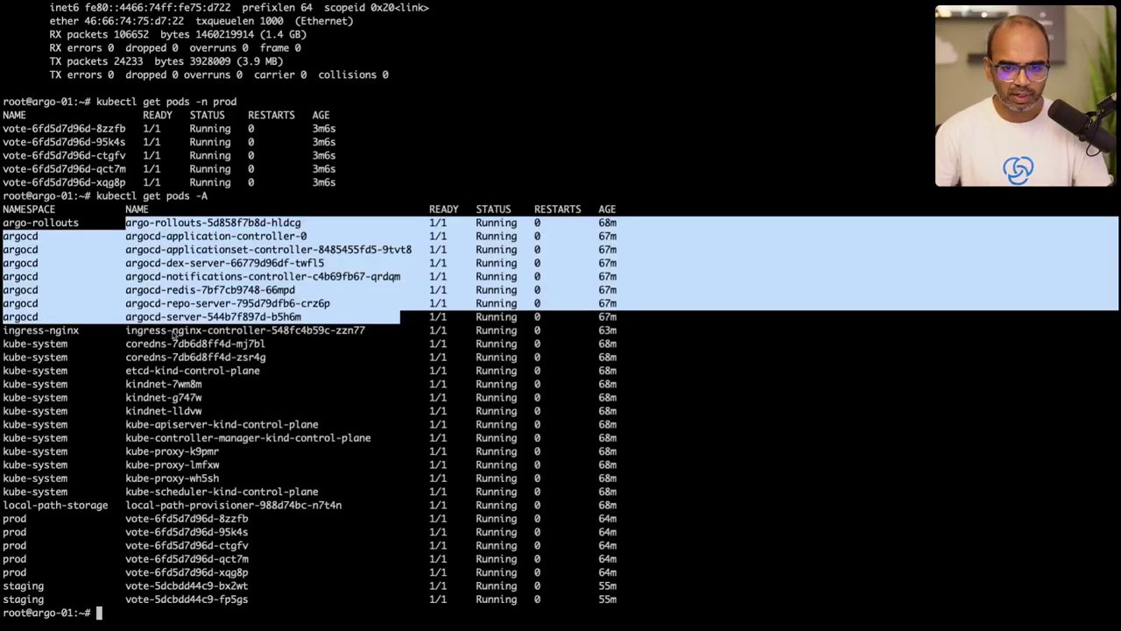
{"action": "triple_click", "coordinate": [175, 335]}
{"action": "left_click", "coordinate": [162, 526]}
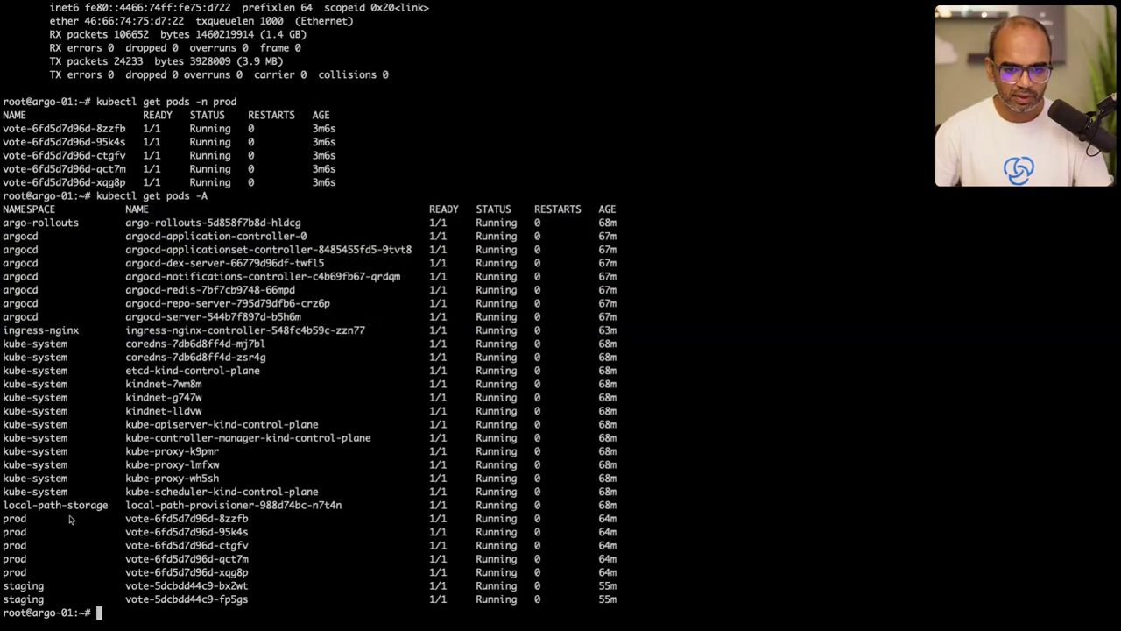
{"action": "left_click_drag", "start_coordinate": [3, 519], "coordinate": [282, 601]}
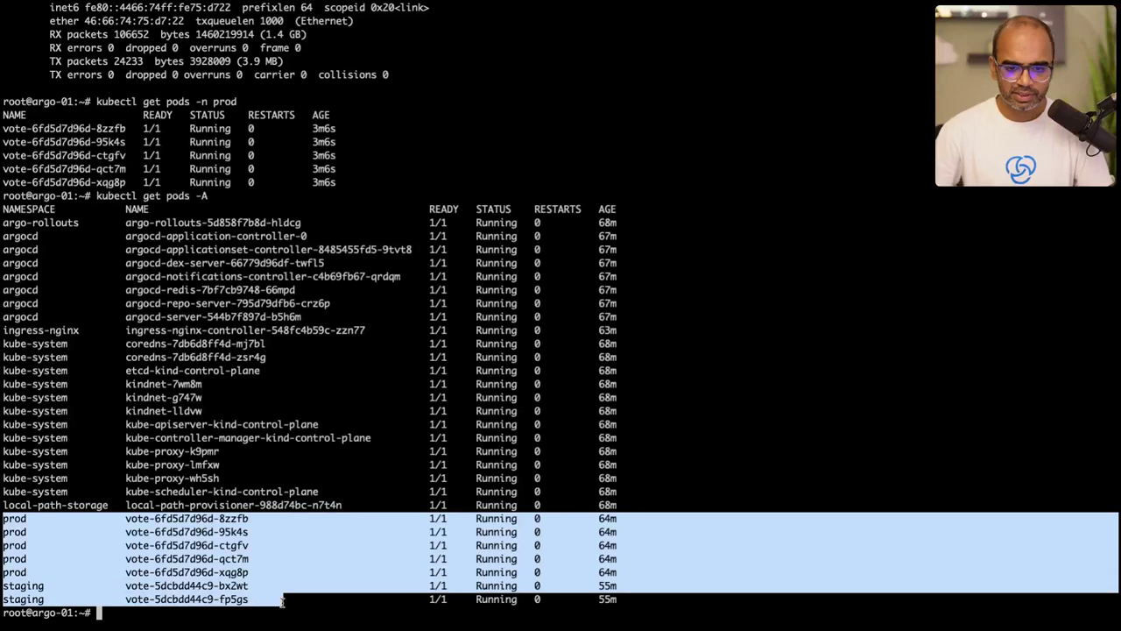
{"action": "key", "text": "super+Tab"}
{"action": "key", "text": "super+r"}
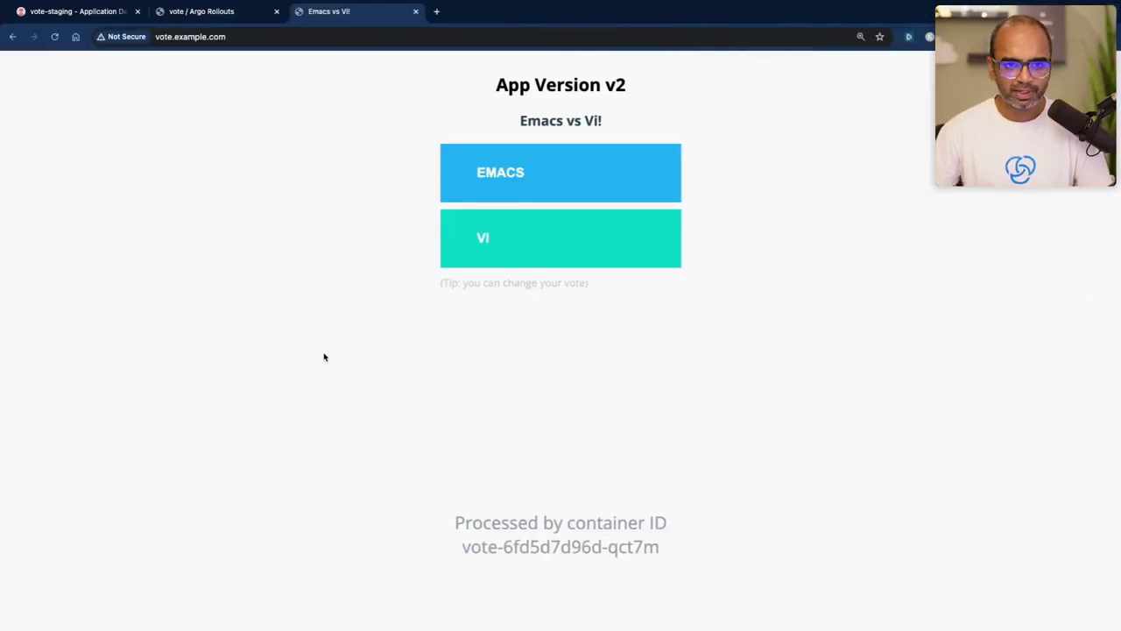
{"action": "key", "text": "super+1"}
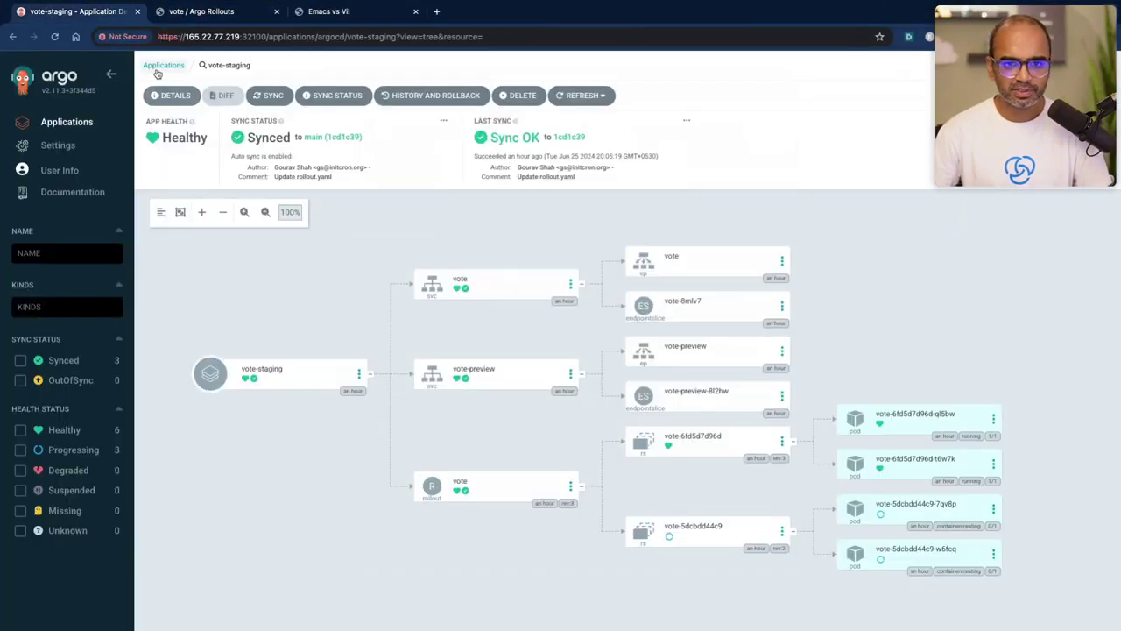
Step: Review the vote-prod and vote-staging Argo CD applications, then show the vote rollout in Argo Rollouts
{"action": "left_click", "coordinate": [158, 66]}
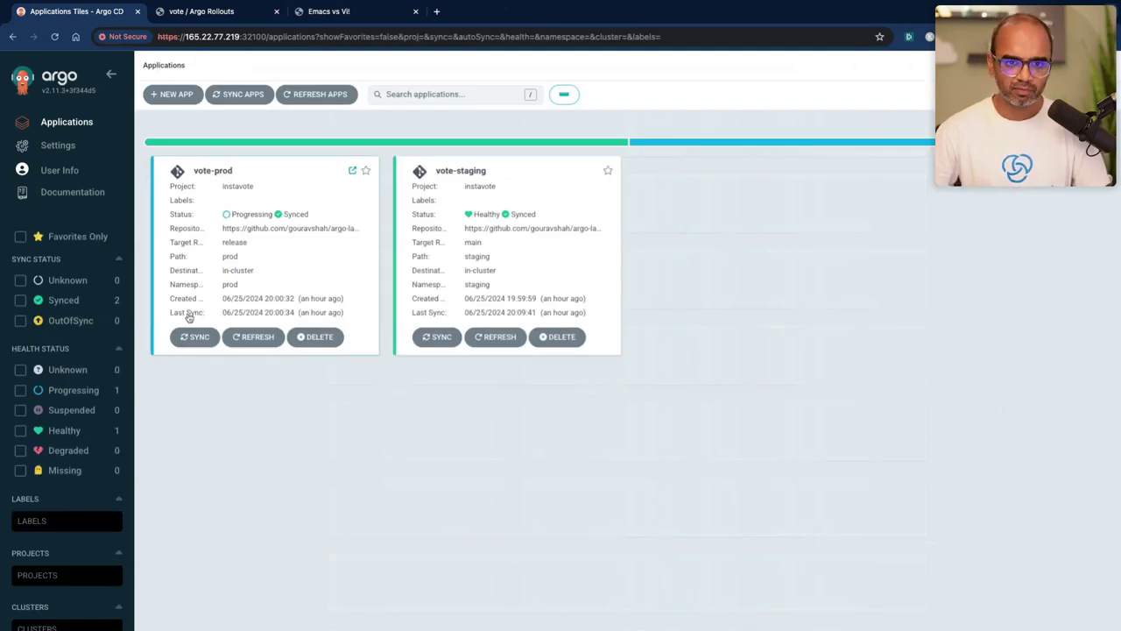
{"action": "left_click", "coordinate": [281, 178]}
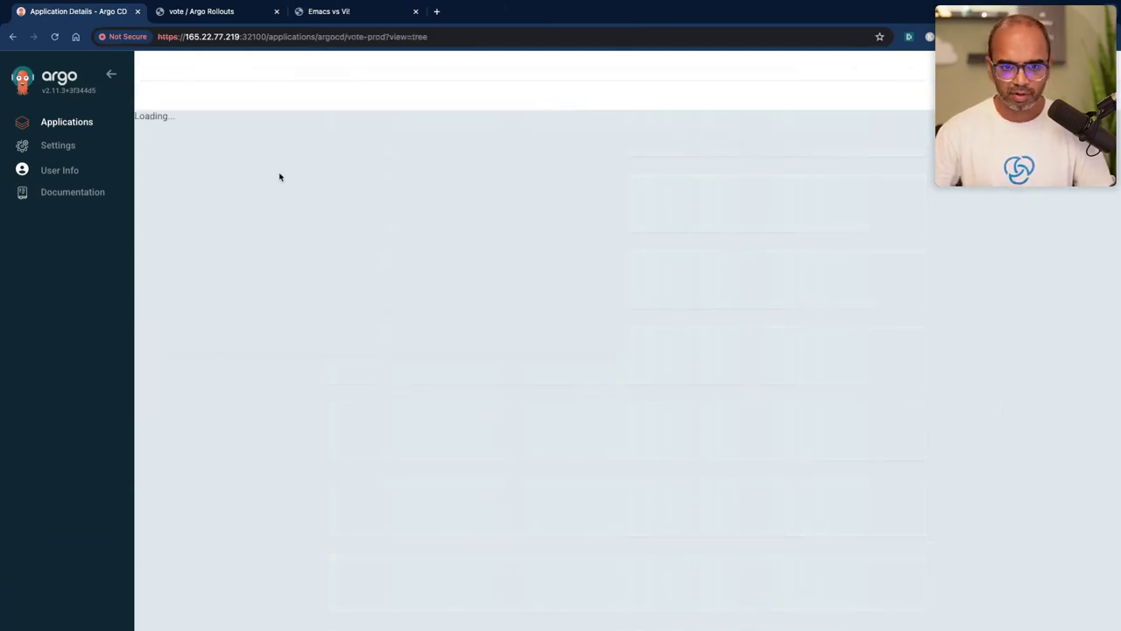
{"action": "left_click", "coordinate": [159, 75]}
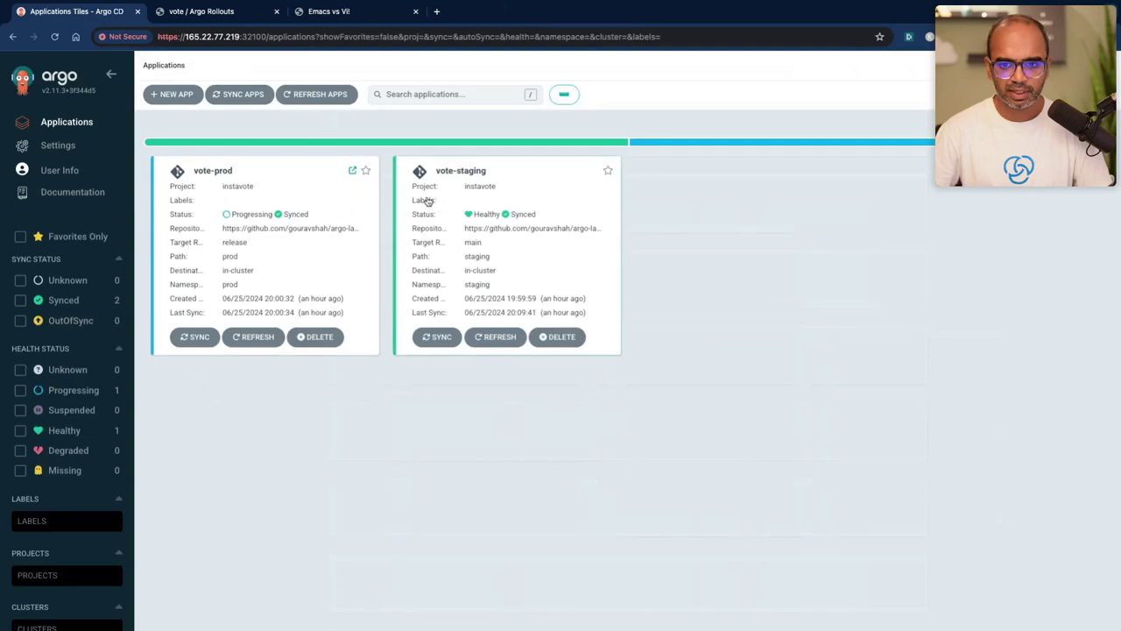
{"action": "left_click", "coordinate": [428, 201]}
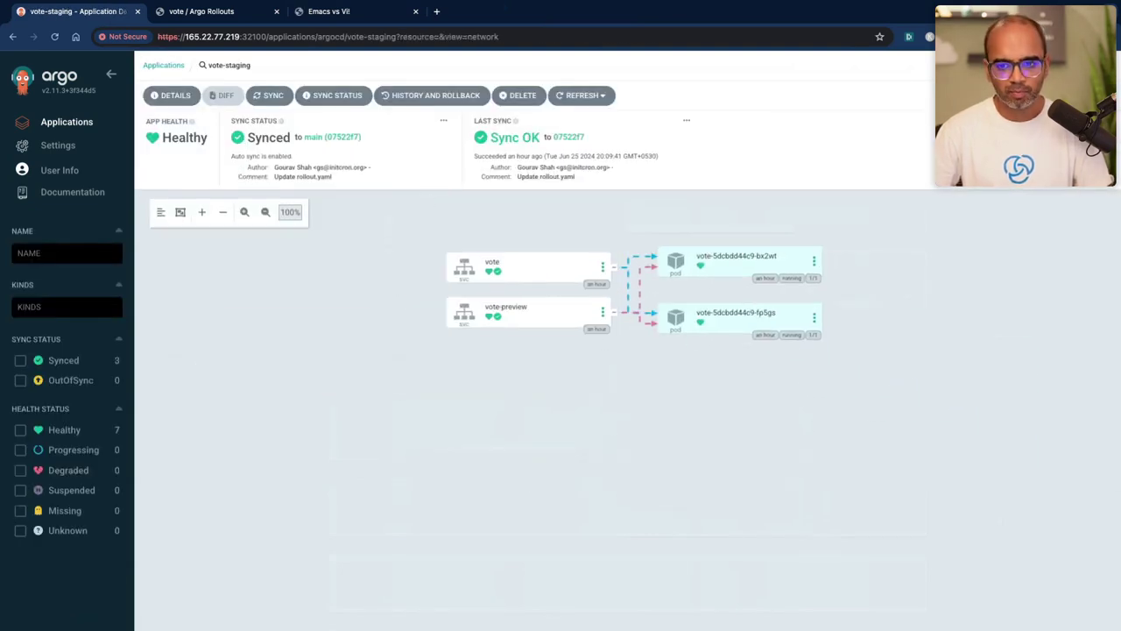
{"action": "left_click", "coordinate": [164, 66]}
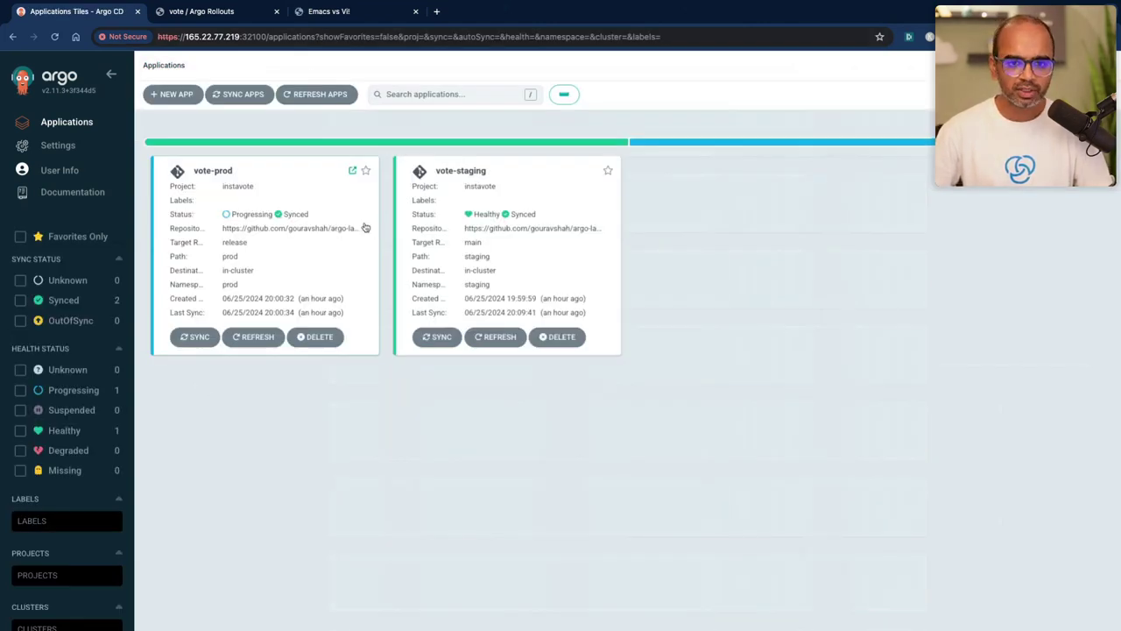
{"action": "left_click", "coordinate": [225, 12]}
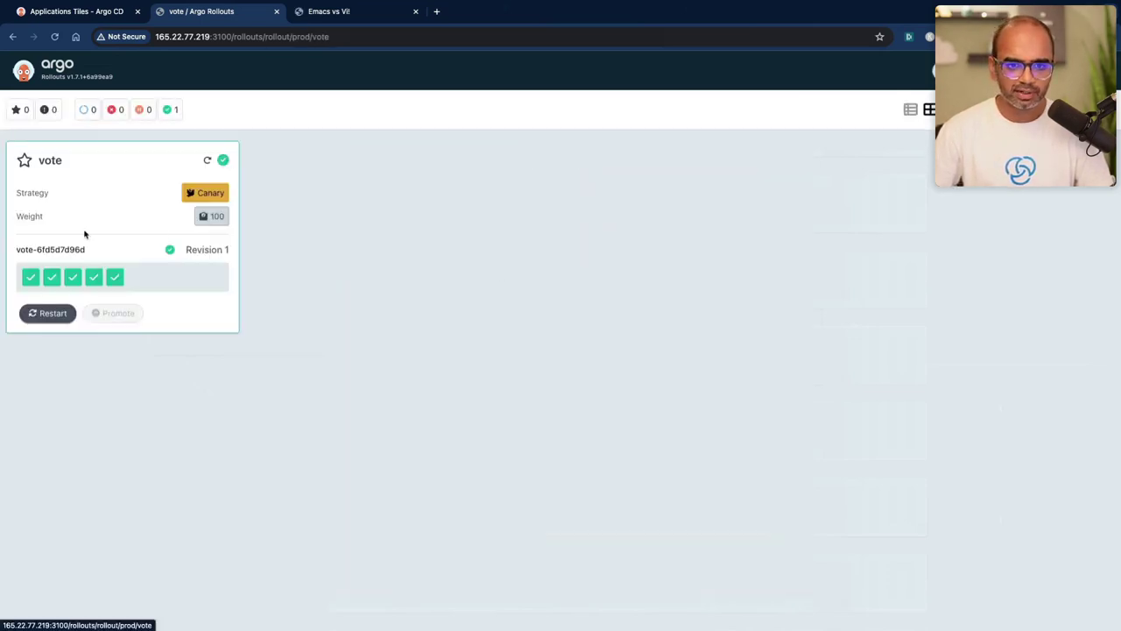
Step: Open the vote rollout's details to view its completed canary steps and revisions
{"action": "left_click", "coordinate": [84, 233]}
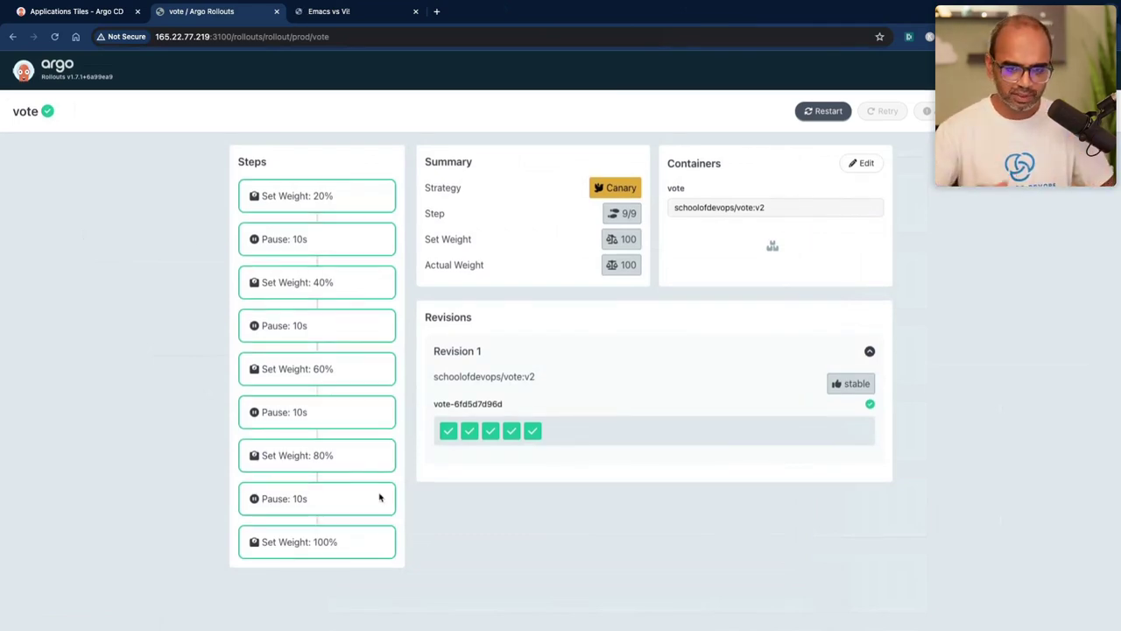
{"action": "left_click", "coordinate": [313, 12]}
{"action": "key", "text": "ctrl+Left"}
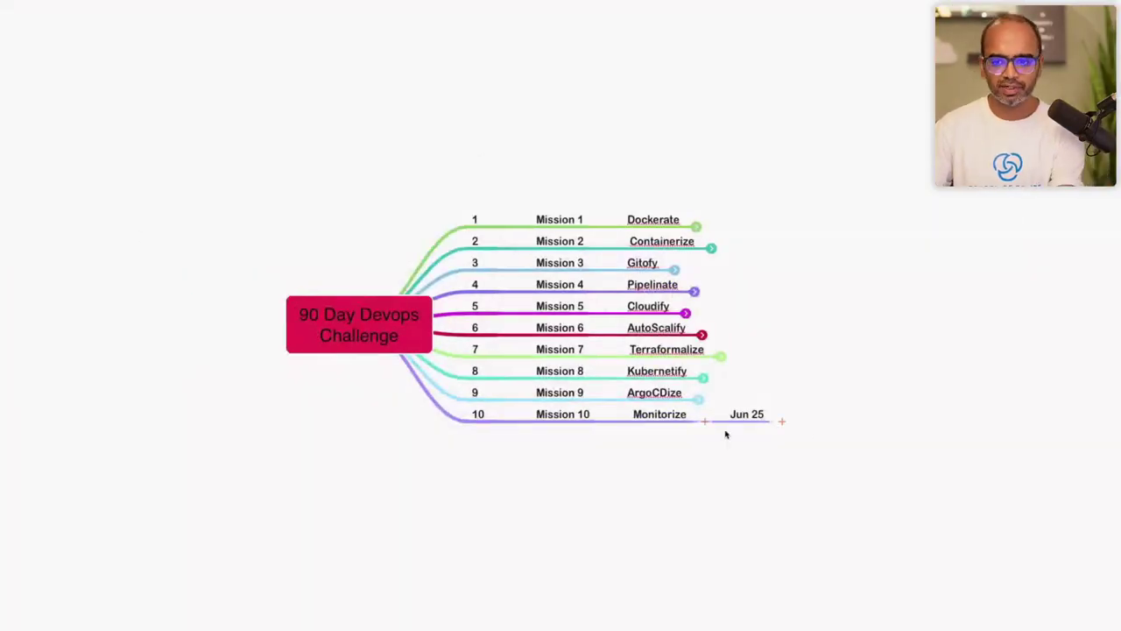
Step: Create a new mind map with the root node named 'Observability'
{"action": "mouse_move", "coordinate": [156, 13]}
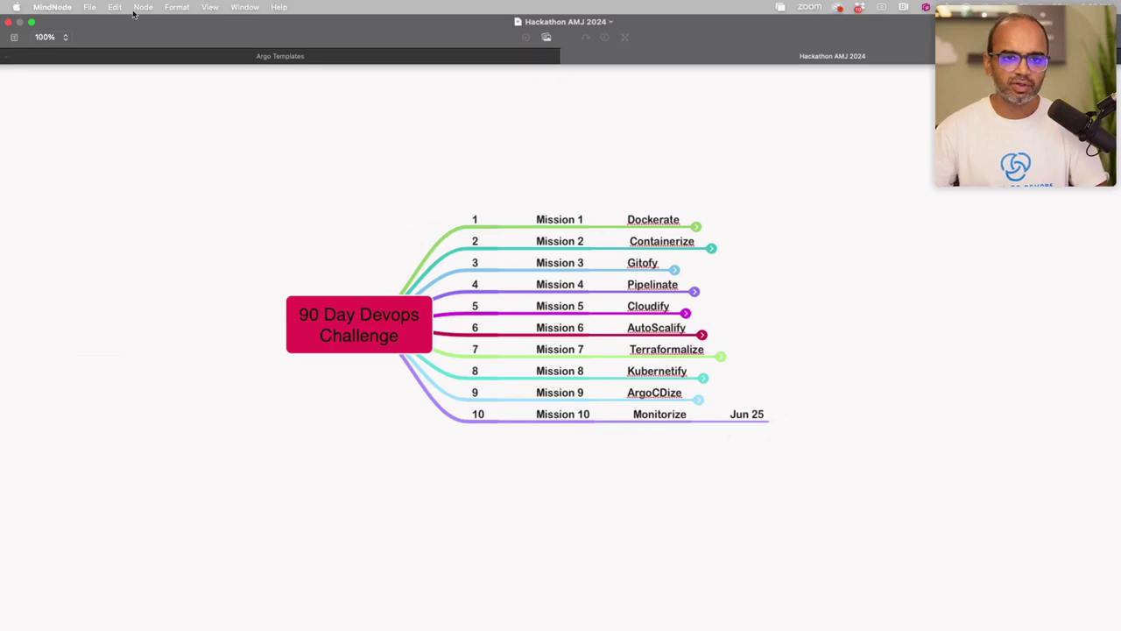
{"action": "left_click", "coordinate": [87, 8]}
{"action": "left_click", "coordinate": [92, 24]}
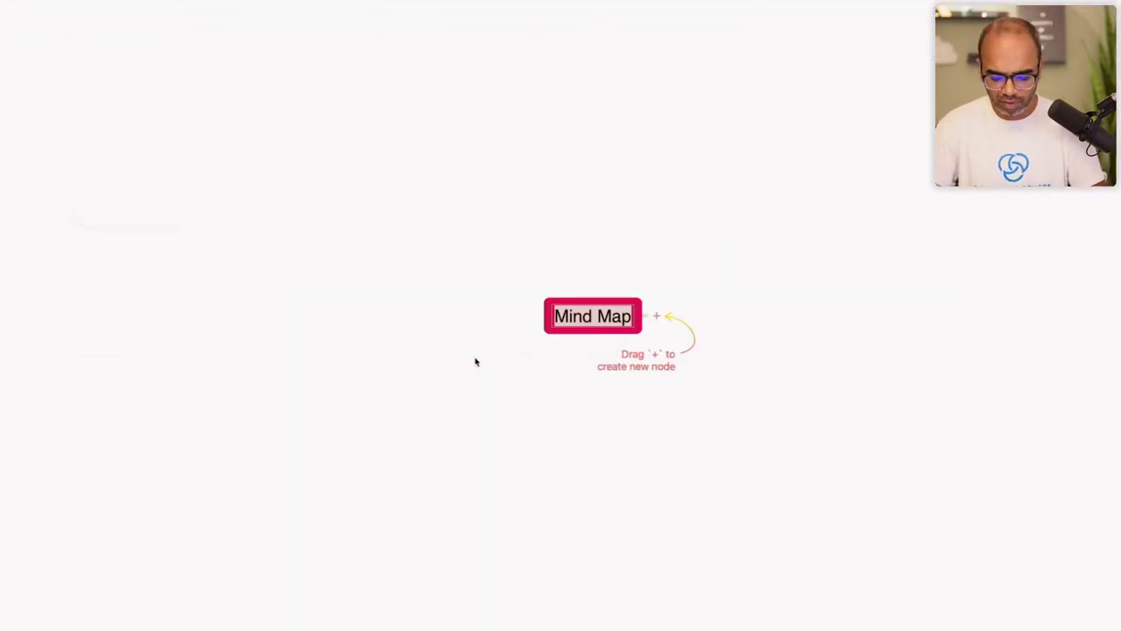
{"action": "type", "text": "Observa"}
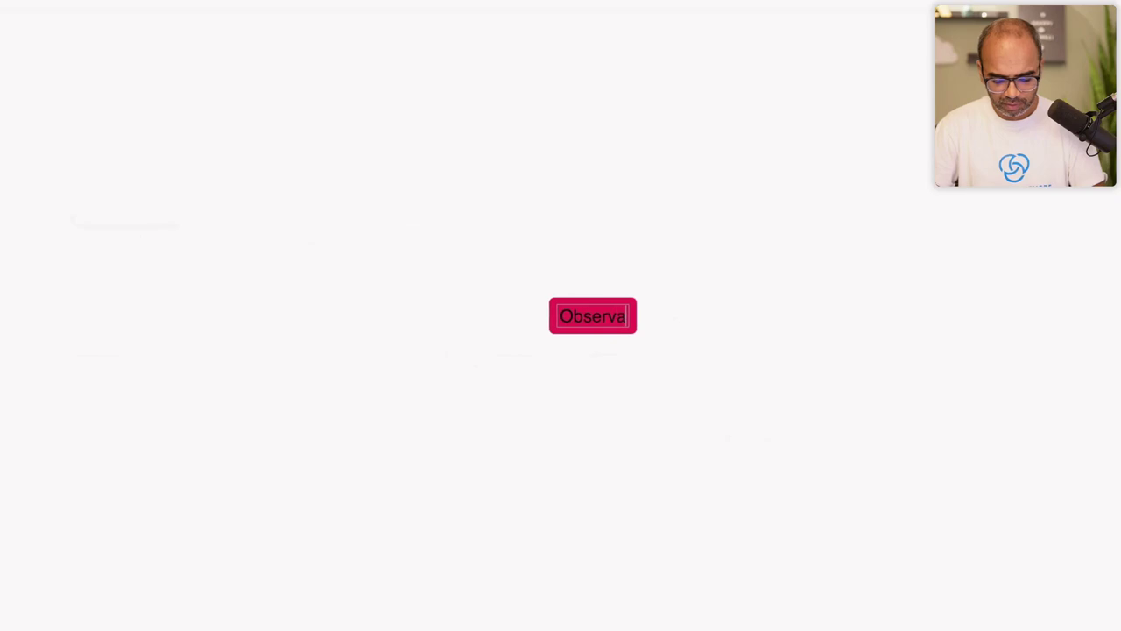
{"action": "type", "text": "bility"}
{"action": "key", "text": "Return"}
Step: Add three branches labelled 1, 2 and 3 under Observability
{"action": "key", "text": "Tab"}
{"action": "type", "text": "1"}
{"action": "key", "text": "Return"}
{"action": "type", "text": "2"}
{"action": "key", "text": "Return"}
{"action": "type", "text": "3"}
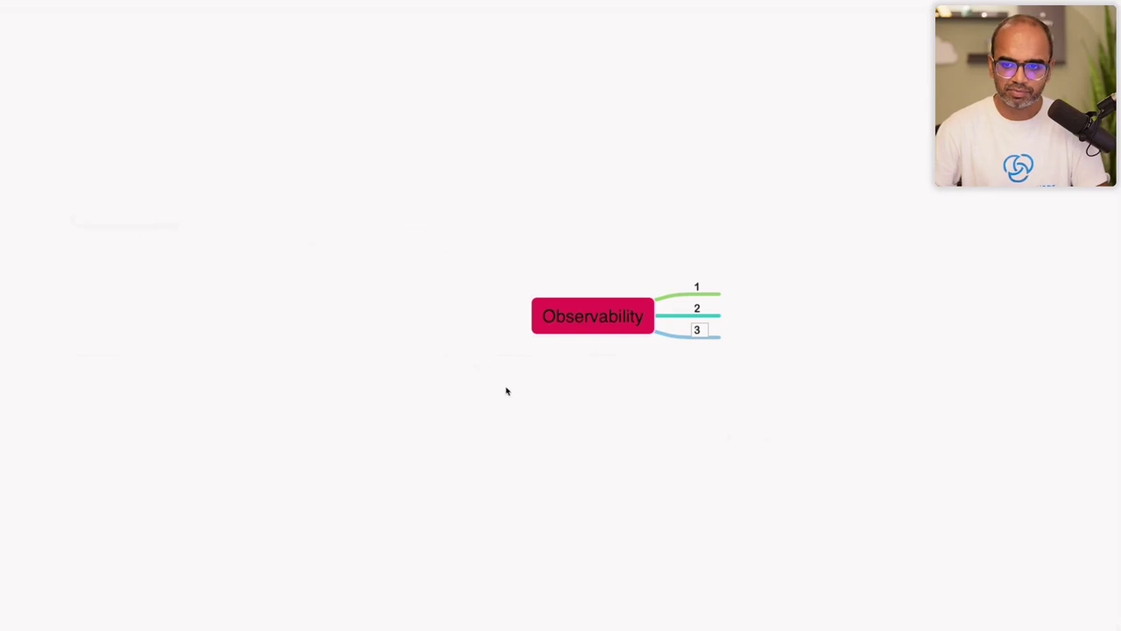
Step: Add 'Metrics' after branch 1 and 'Promethus + Grafana' after Metrics
{"action": "left_click", "coordinate": [718, 296]}
{"action": "type", "text": "Metrics"}
{"action": "key", "text": "Tab"}
{"action": "type", "text": "Prometh"}
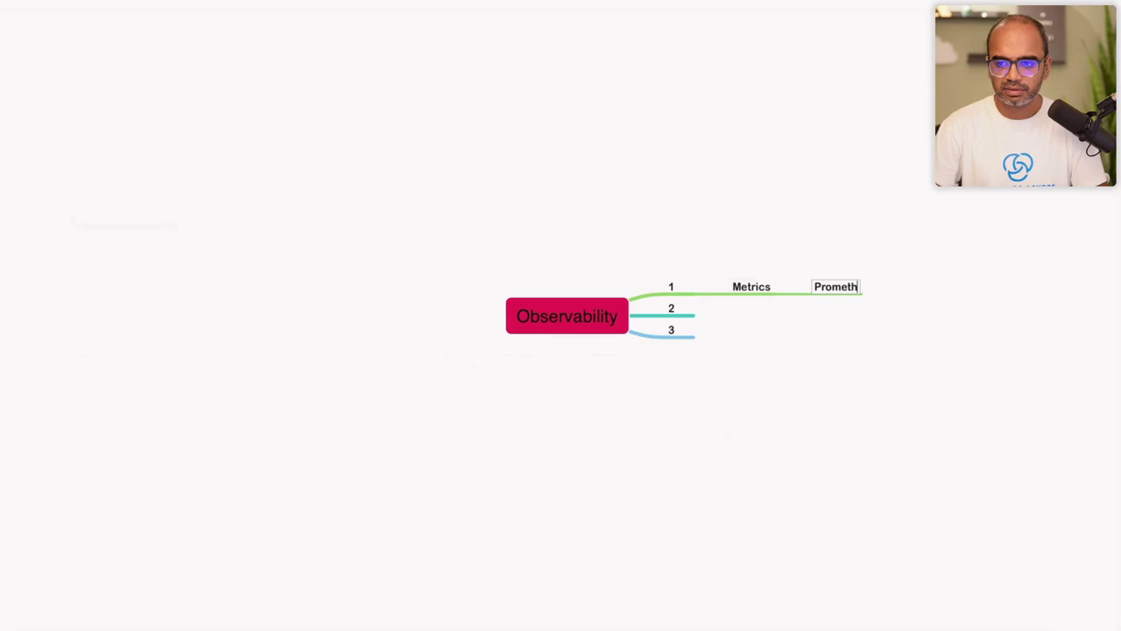
{"action": "type", "text": "us +"}
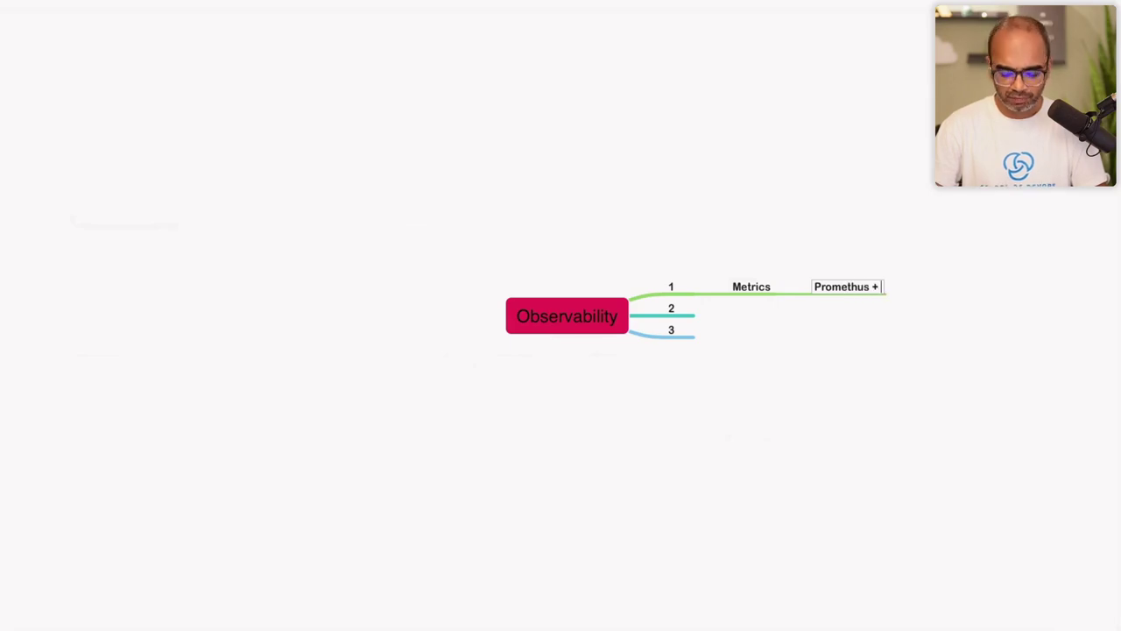
{"action": "type", "text": " Grafana"}
{"action": "key", "text": "Return"}
{"action": "scroll", "coordinate": [589, 390], "scroll_direction": "right", "scroll_amount": 3}
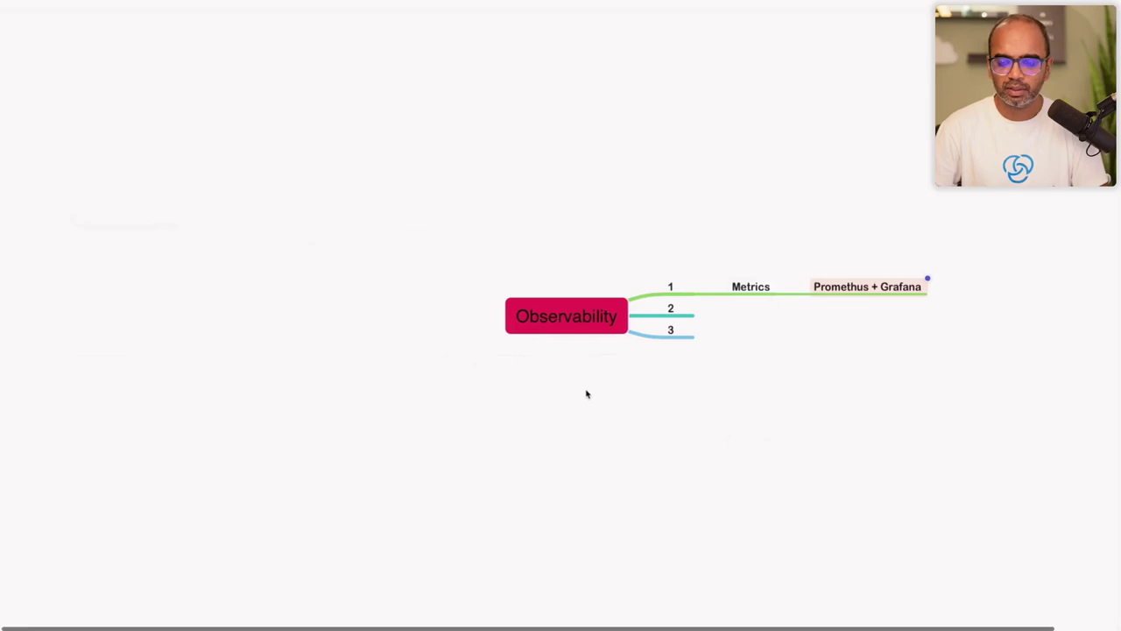
{"action": "scroll", "coordinate": [579, 394], "scroll_direction": "right", "scroll_amount": 1}
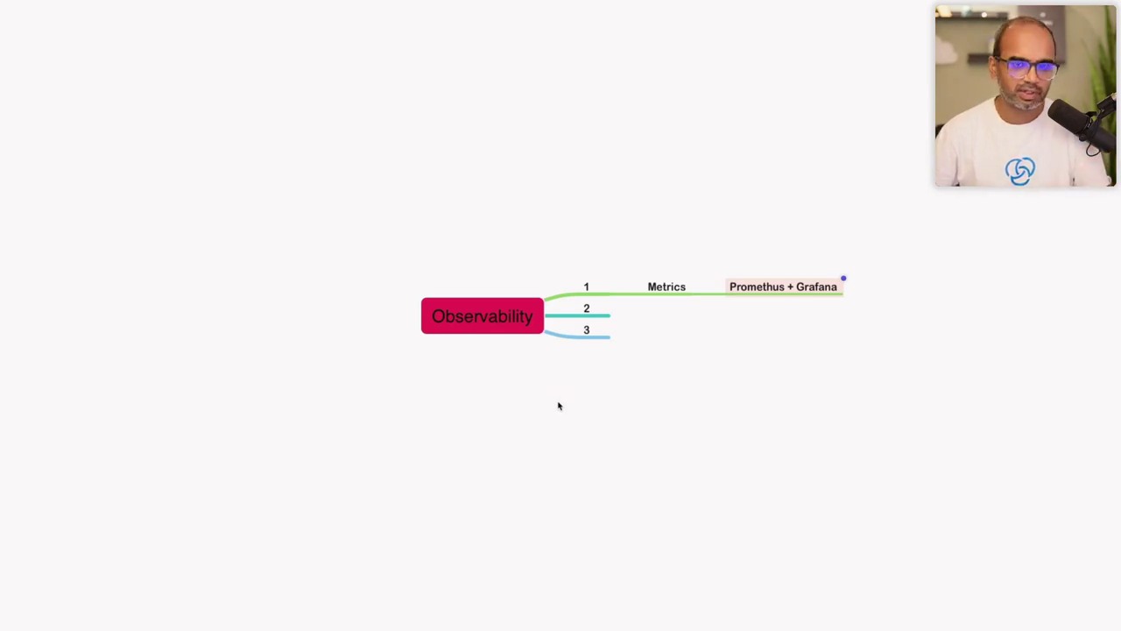
{"action": "scroll", "coordinate": [558, 405], "scroll_direction": "right", "scroll_amount": 3}
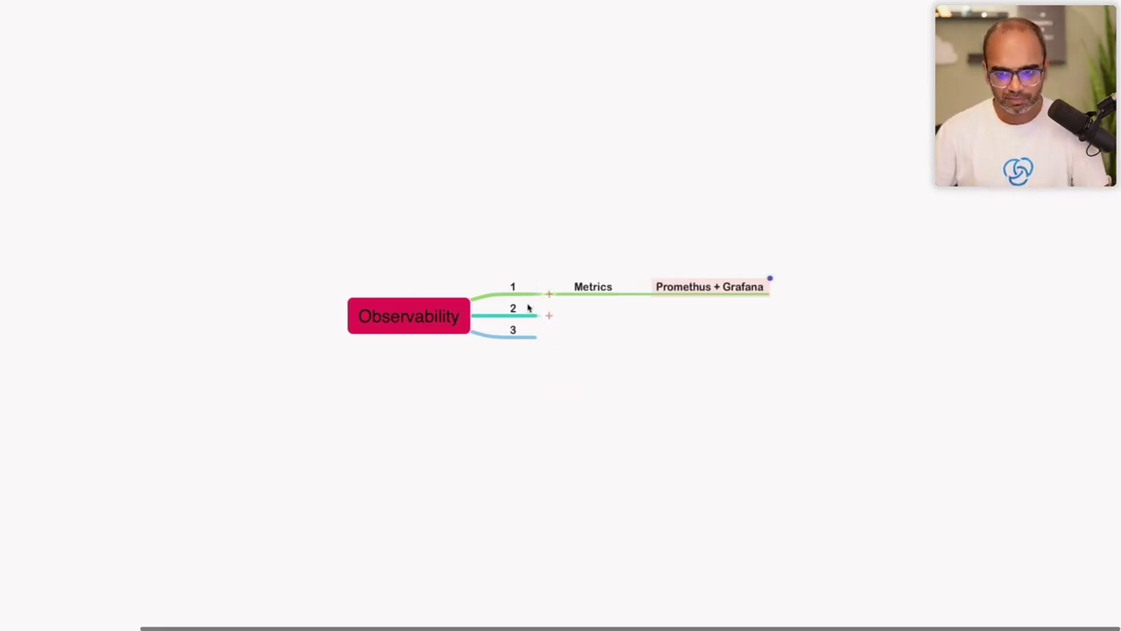
Step: Add a 'Logs' node after branch 2
{"action": "left_click", "coordinate": [549, 316]}
{"action": "type", "text": "Logs"}
{"action": "key", "text": "Return"}
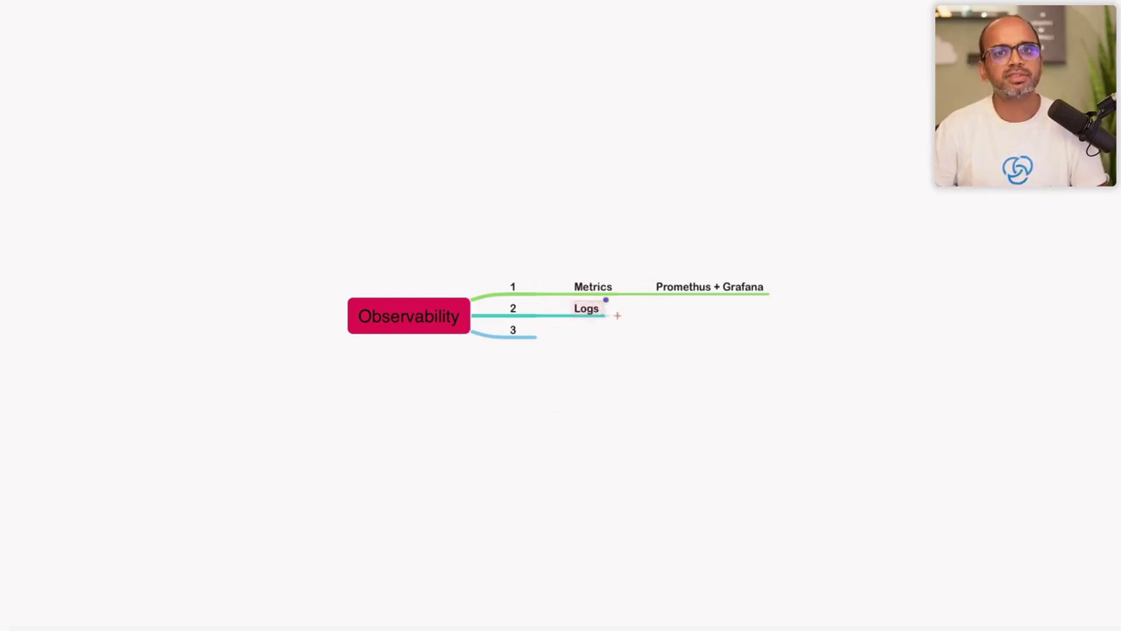
Step: Add 'ELK Stack' after Logs with an empty sibling node below it
{"action": "left_click", "coordinate": [616, 314]}
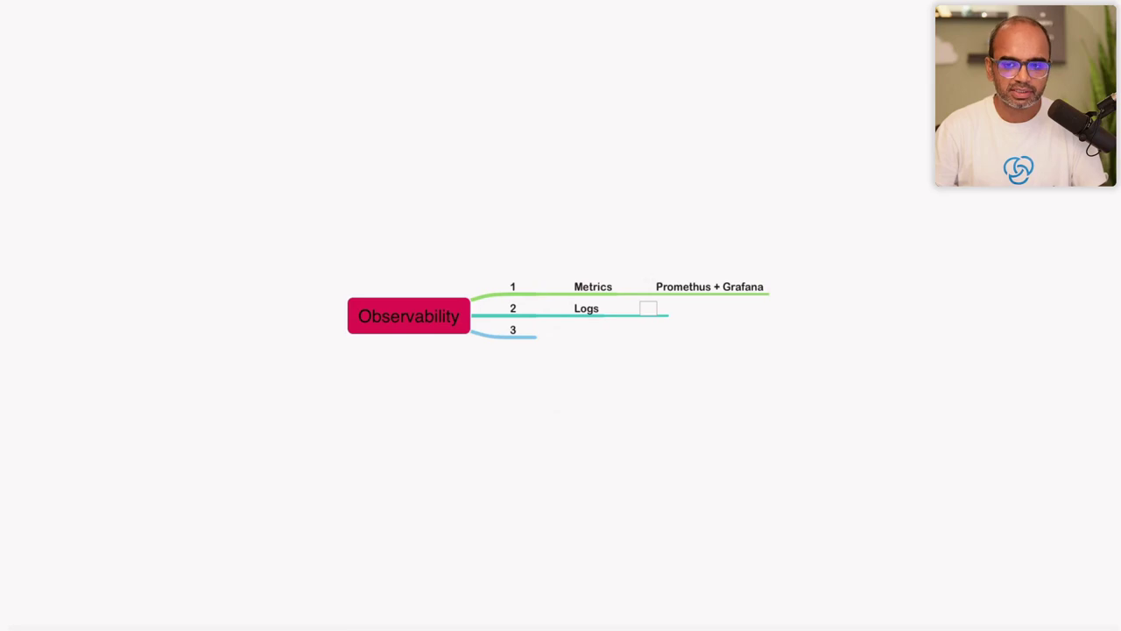
{"action": "type", "text": "ELK Stack"}
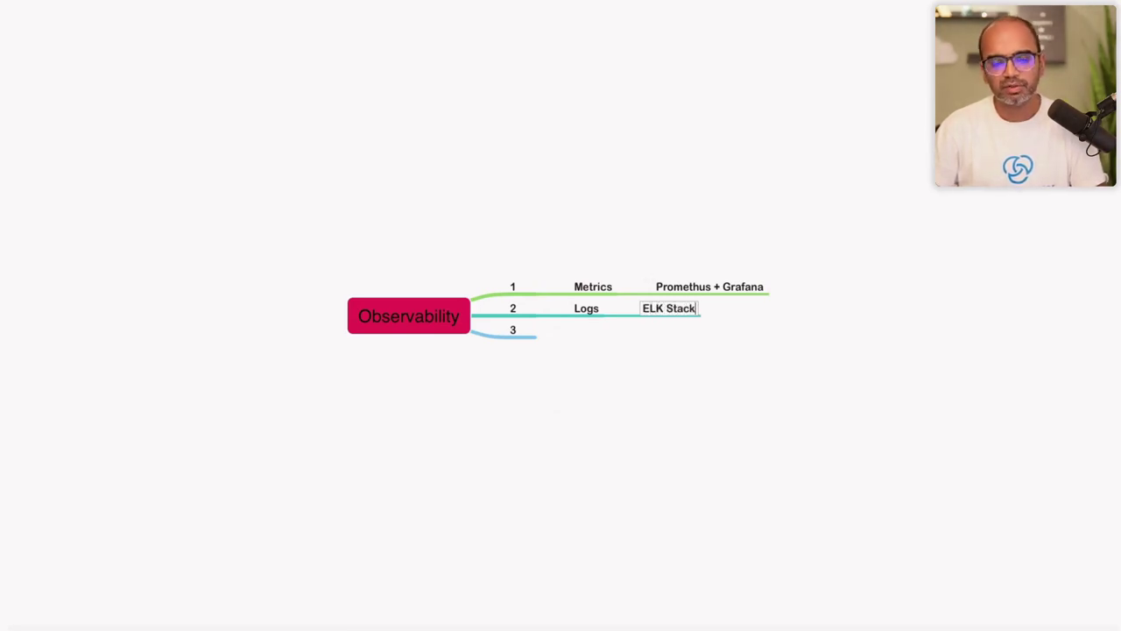
{"action": "key", "text": "Return"}
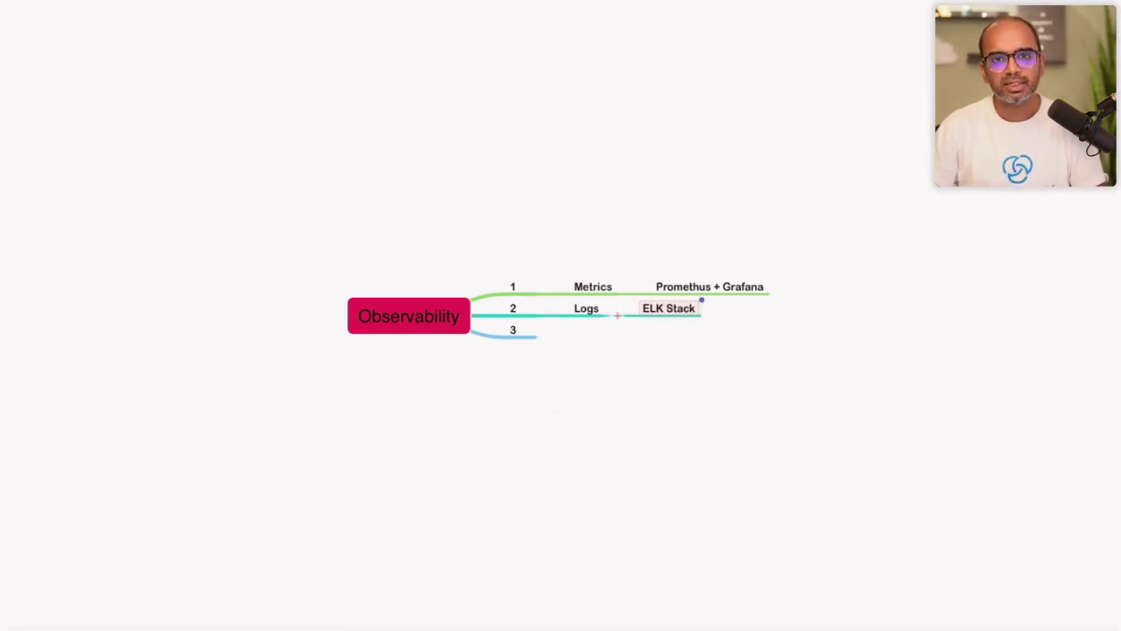
{"action": "key", "text": "Return"}
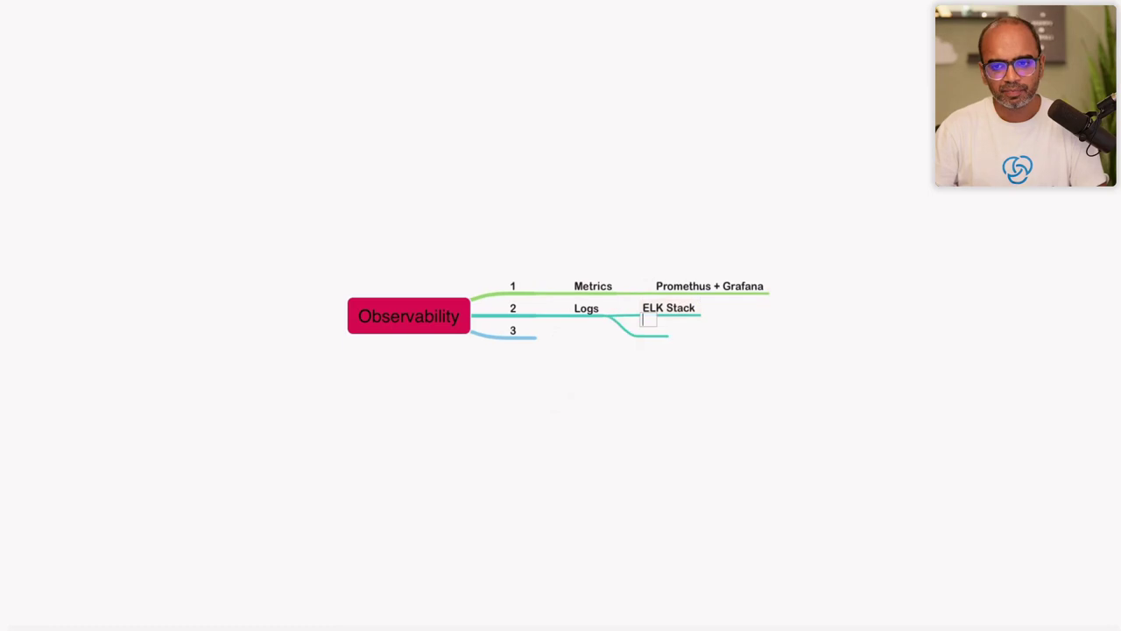
{"action": "type", "text": "Slack"}
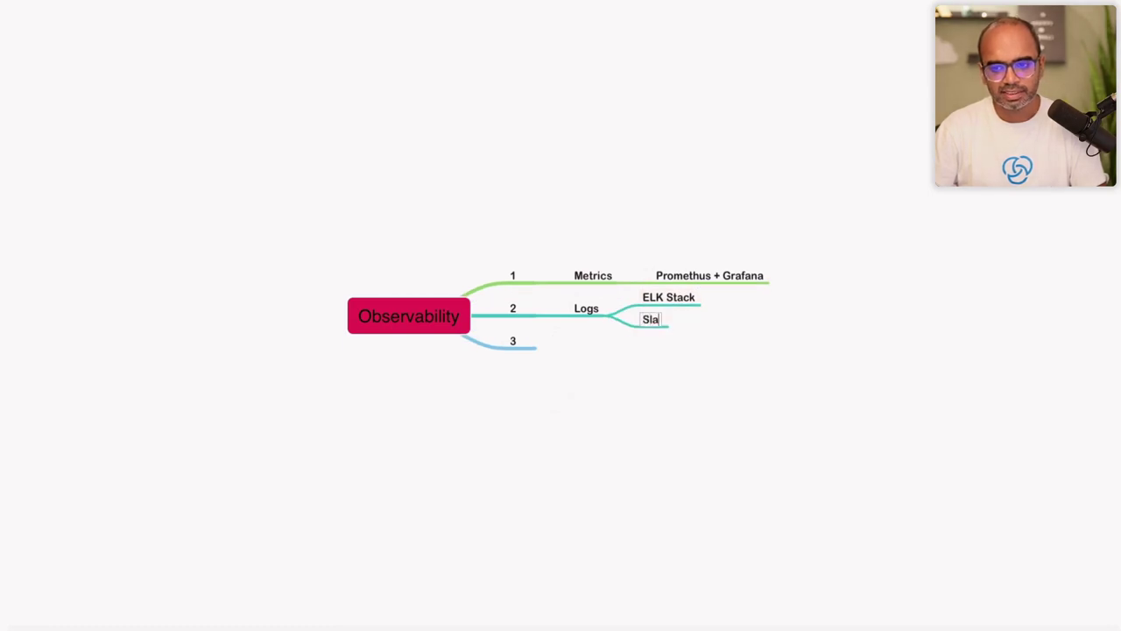
{"action": "key", "text": "BackSpace"}
{"action": "key", "text": "BackSpace"}
{"action": "key", "text": "BackSpace"}
{"action": "key", "text": "BackSpace"}
{"action": "key", "text": "BackSpace"}
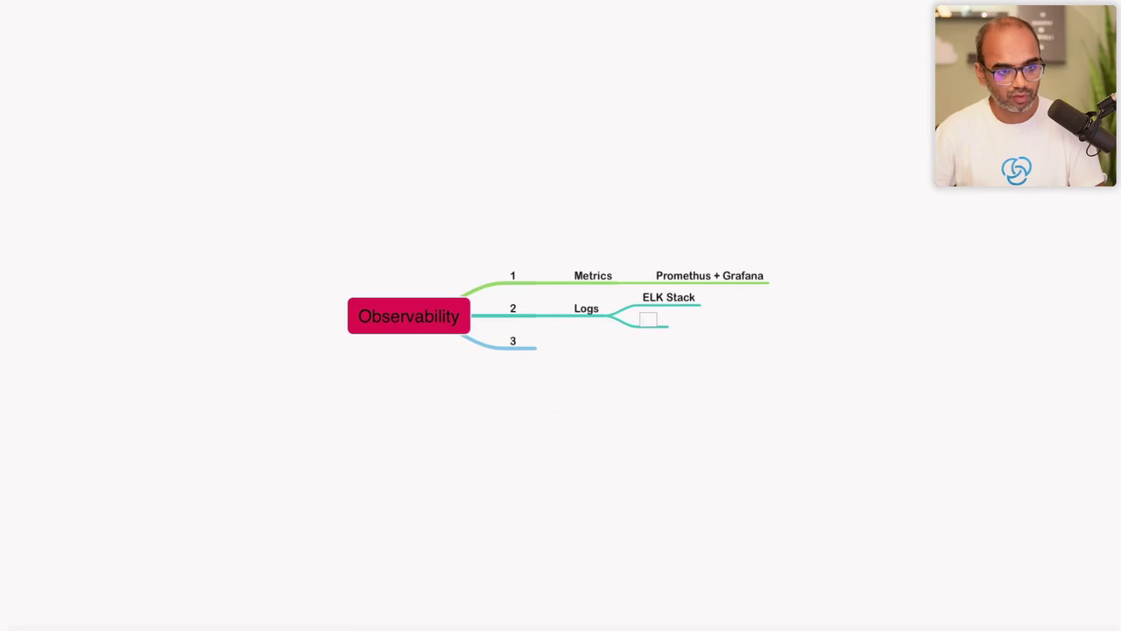
{"action": "key", "text": "super+Tab"}
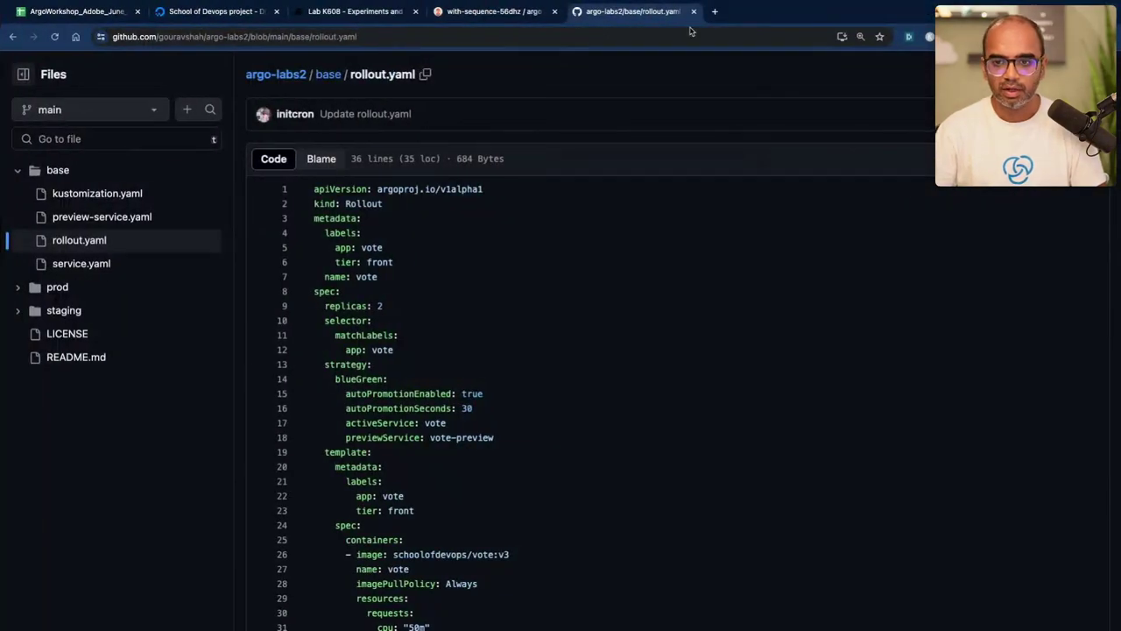
Step: Search Google for 'elk vs splunk' in a new tab, then type 'Spulnk' into the mind map
{"action": "left_click", "coordinate": [714, 13]}
{"action": "type", "text": "E"}
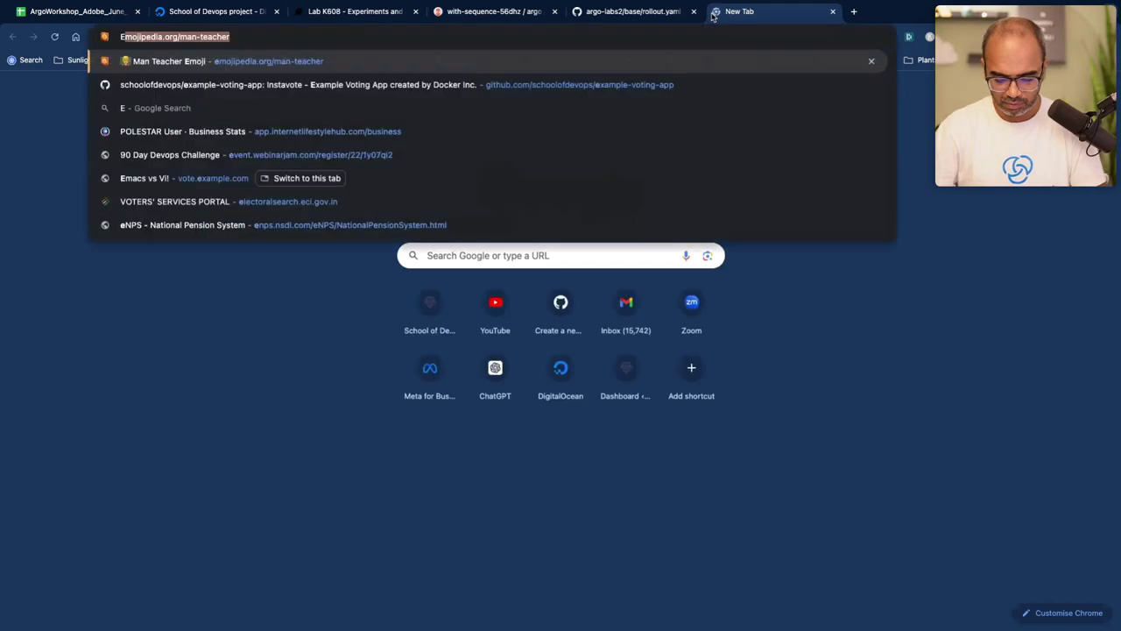
{"action": "type", "text": "LK vs"}
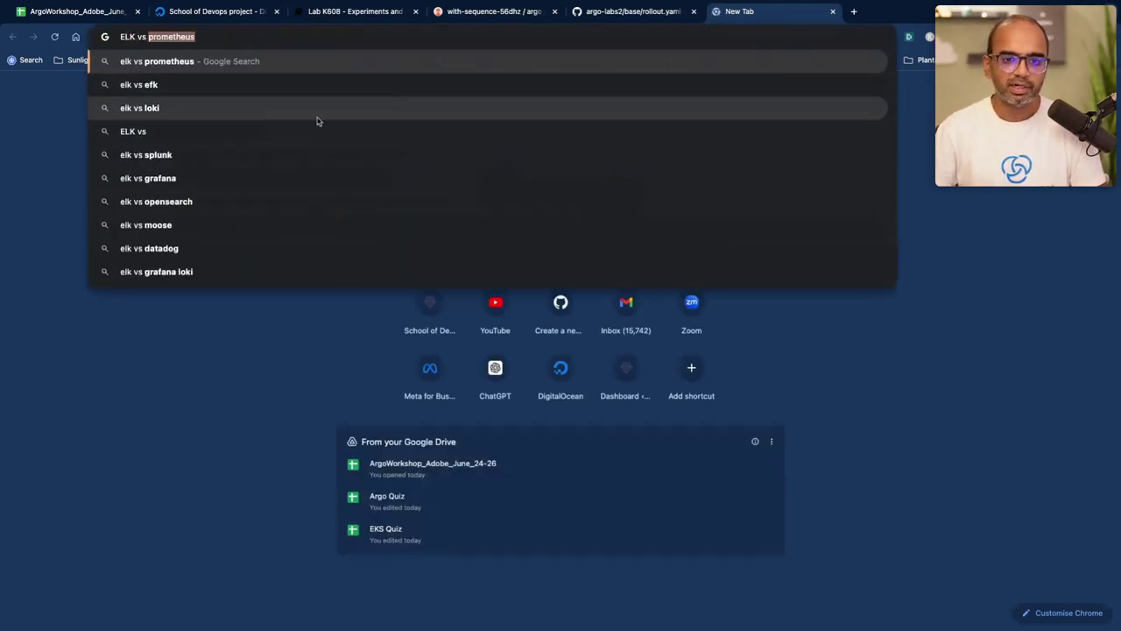
{"action": "left_click", "coordinate": [193, 158]}
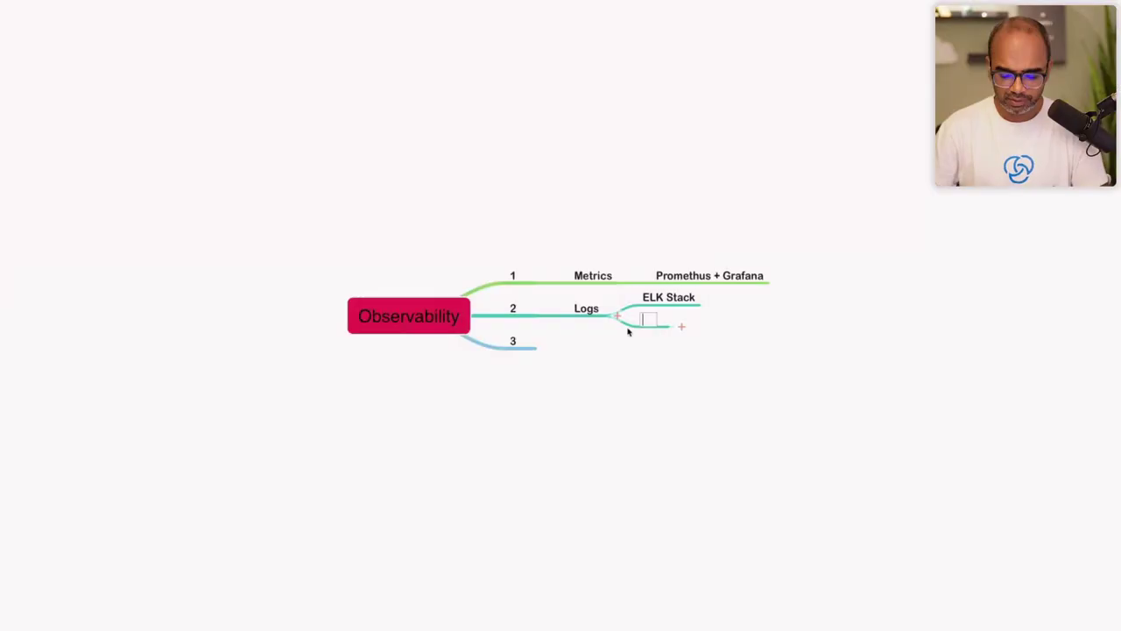
{"action": "type", "text": "Spul"}
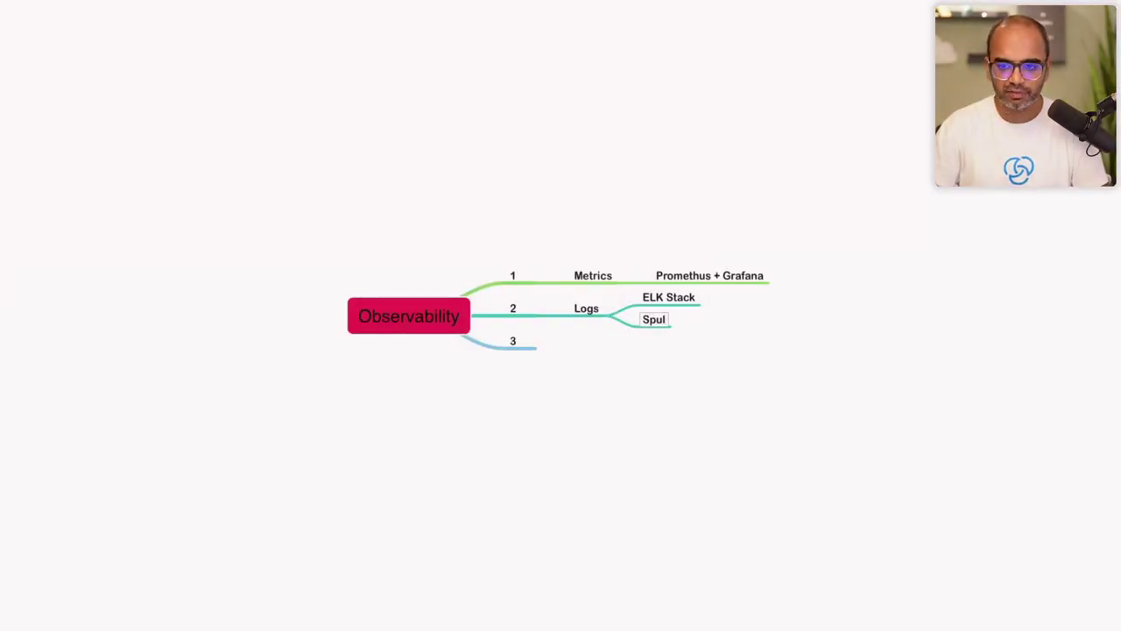
{"action": "type", "text": "nk"}
Step: Commit 'Spulnk' as the second Logs tool and add an empty child node to branch 3
{"action": "key", "text": "Return"}
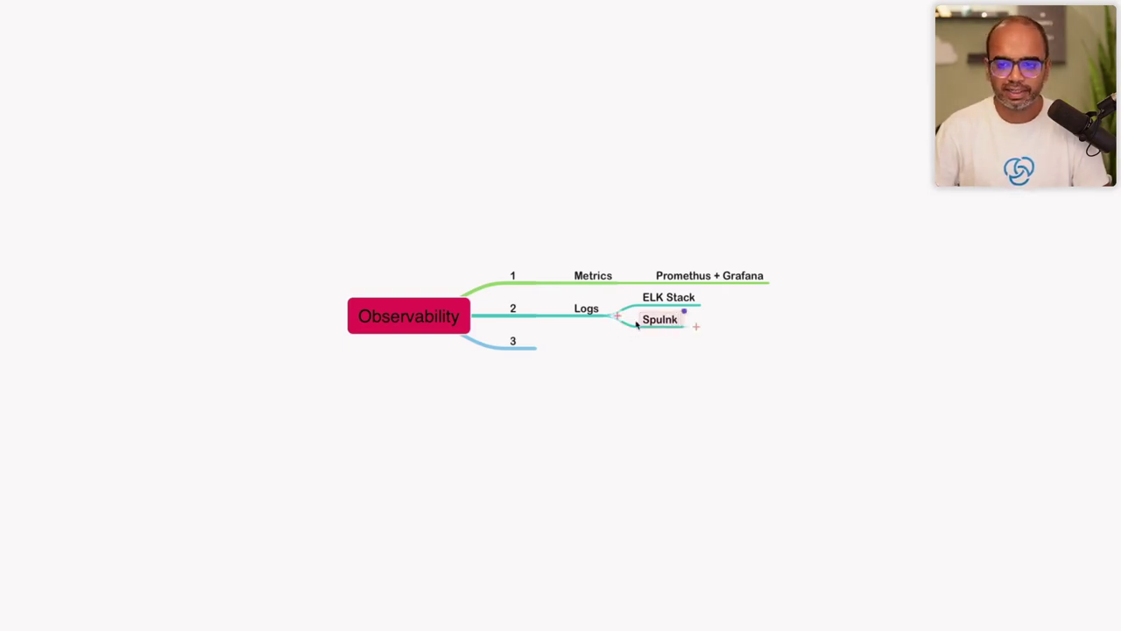
{"action": "left_click", "coordinate": [664, 300]}
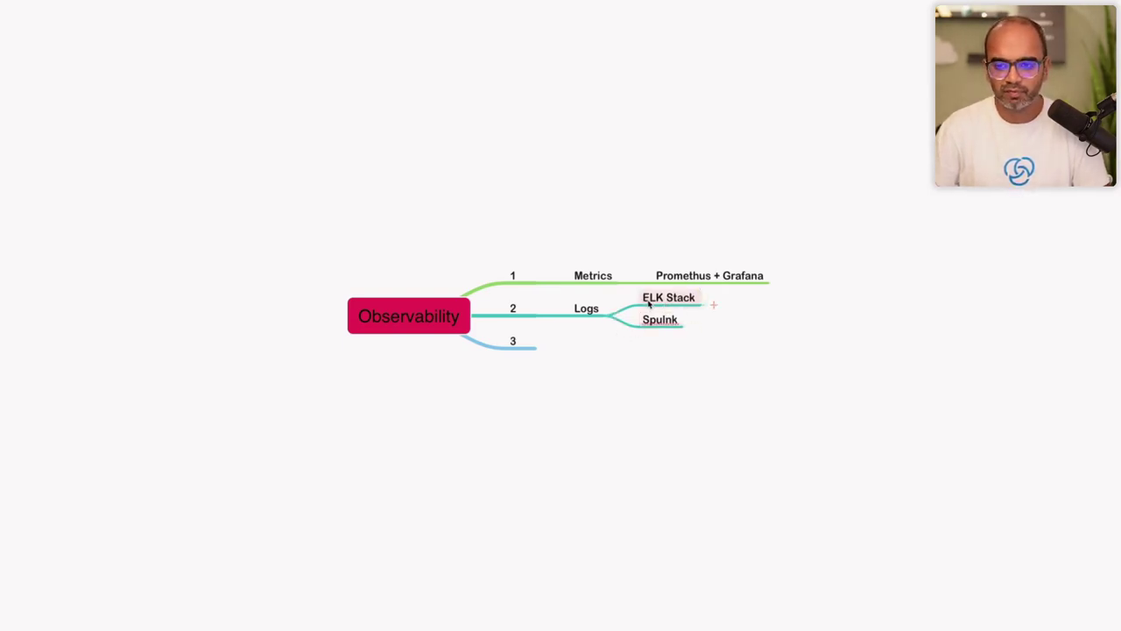
{"action": "double_click", "coordinate": [651, 301]}
{"action": "left_click", "coordinate": [591, 374]}
{"action": "left_click", "coordinate": [548, 349]}
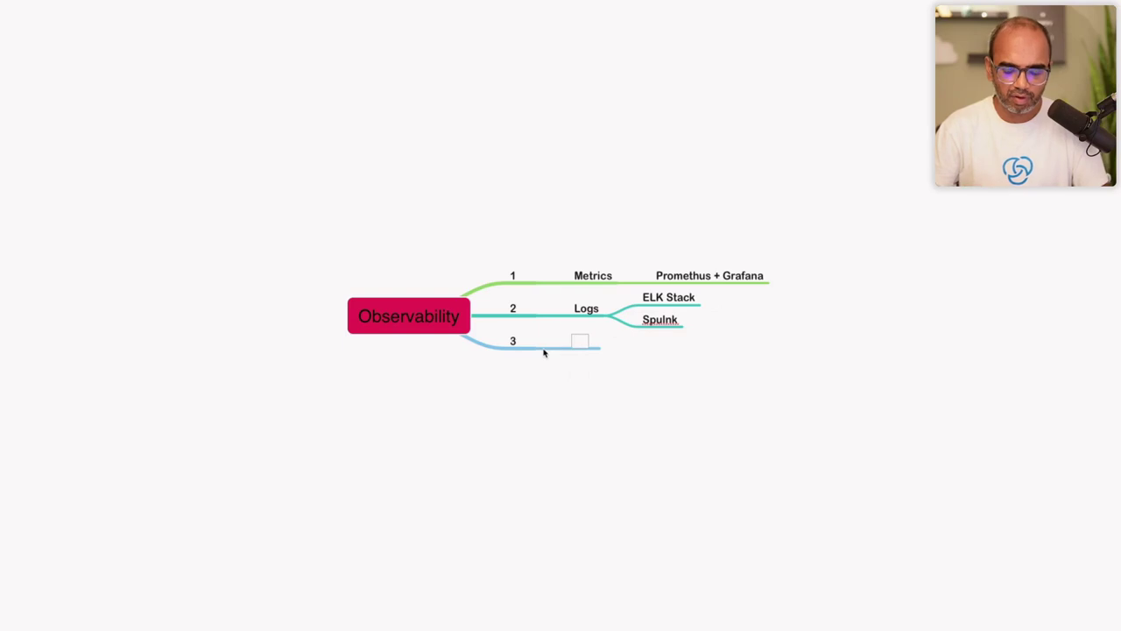
Step: Label branch 3 'Traces' and add 'Jaeger' after it, correcting the 'Jaegear' spelling
{"action": "type", "text": "Traces"}
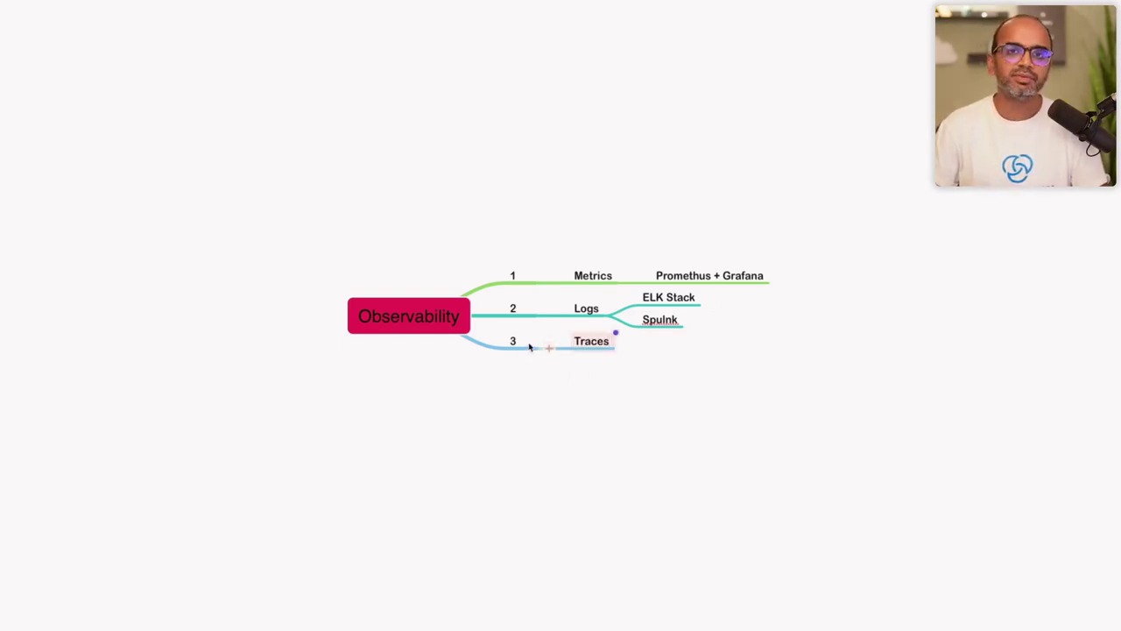
{"action": "left_click", "coordinate": [627, 348]}
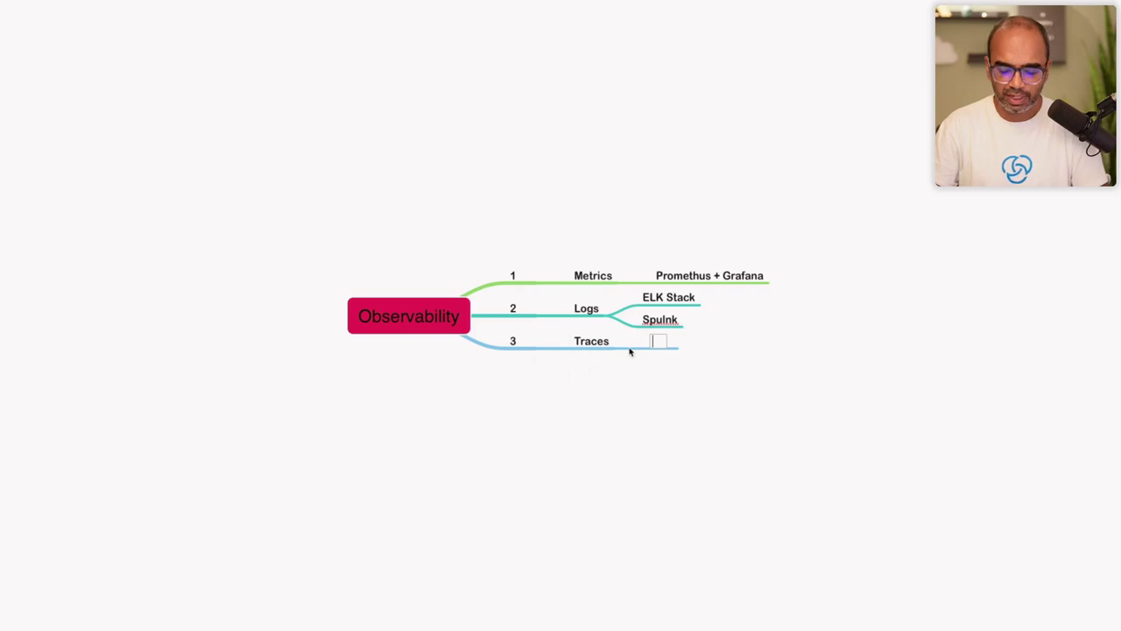
{"action": "type", "text": "Jaegear"}
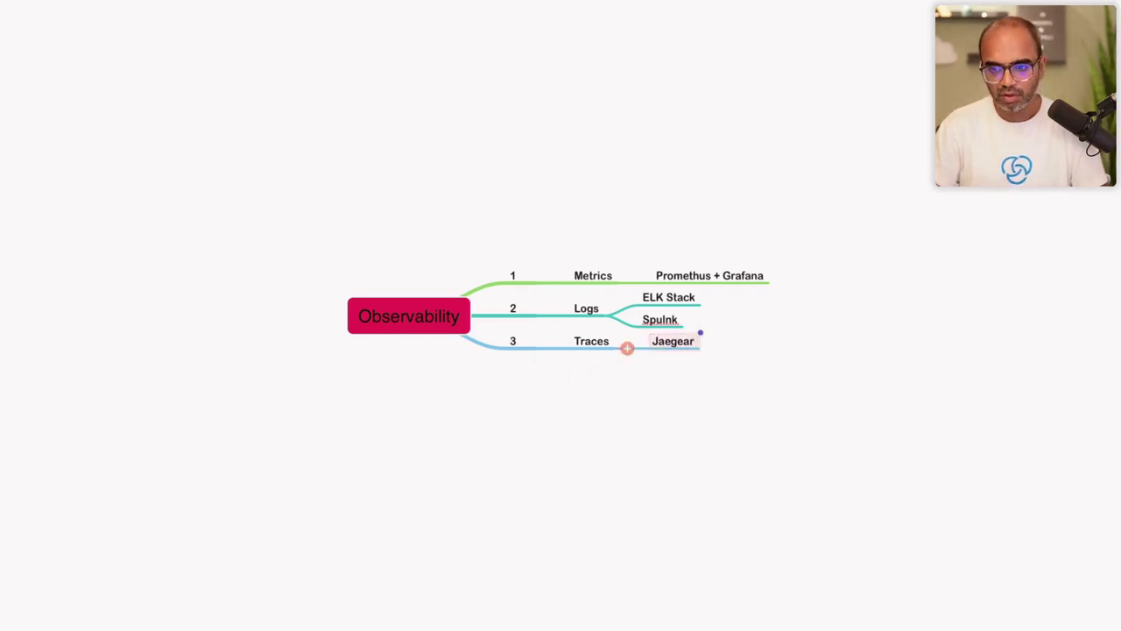
{"action": "key", "text": "Return"}
{"action": "left_click", "coordinate": [711, 340]}
{"action": "key", "text": "Left"}
{"action": "key", "text": "BackSpace"}
Step: Add 'Opentracing' below Jaeger, then select Metrics, Logs, Traces and the Observability root
{"action": "left_click", "coordinate": [655, 359]}
{"action": "type", "text": "Opentracing"}
{"action": "key", "text": "Return"}
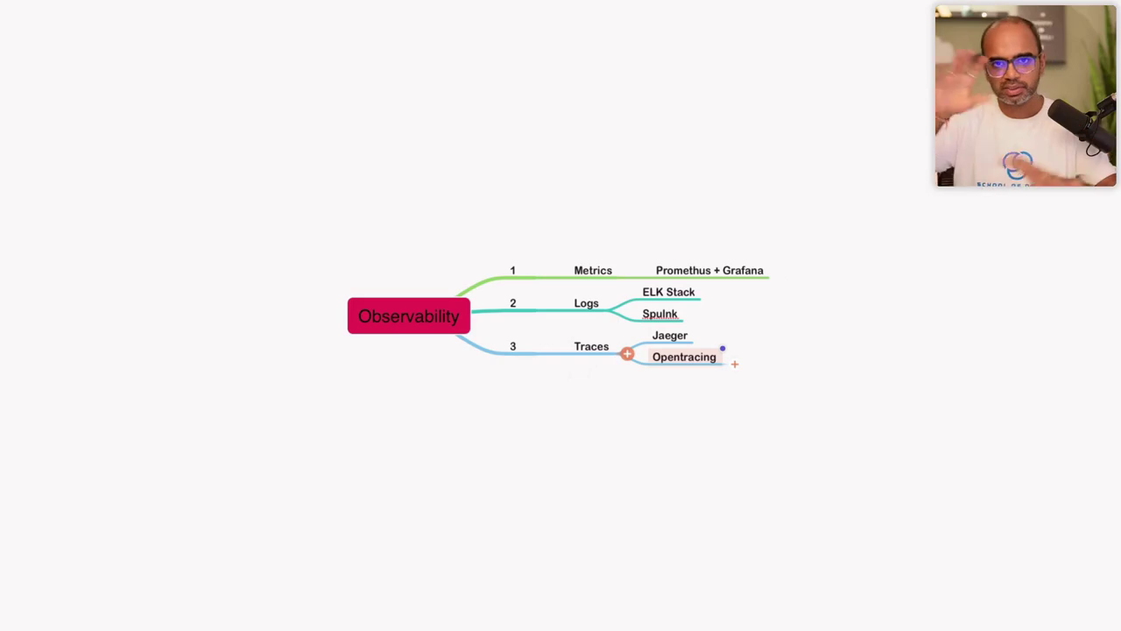
{"action": "left_click", "coordinate": [586, 398]}
{"action": "left_click_drag", "start_coordinate": [578, 207], "coordinate": [596, 413]}
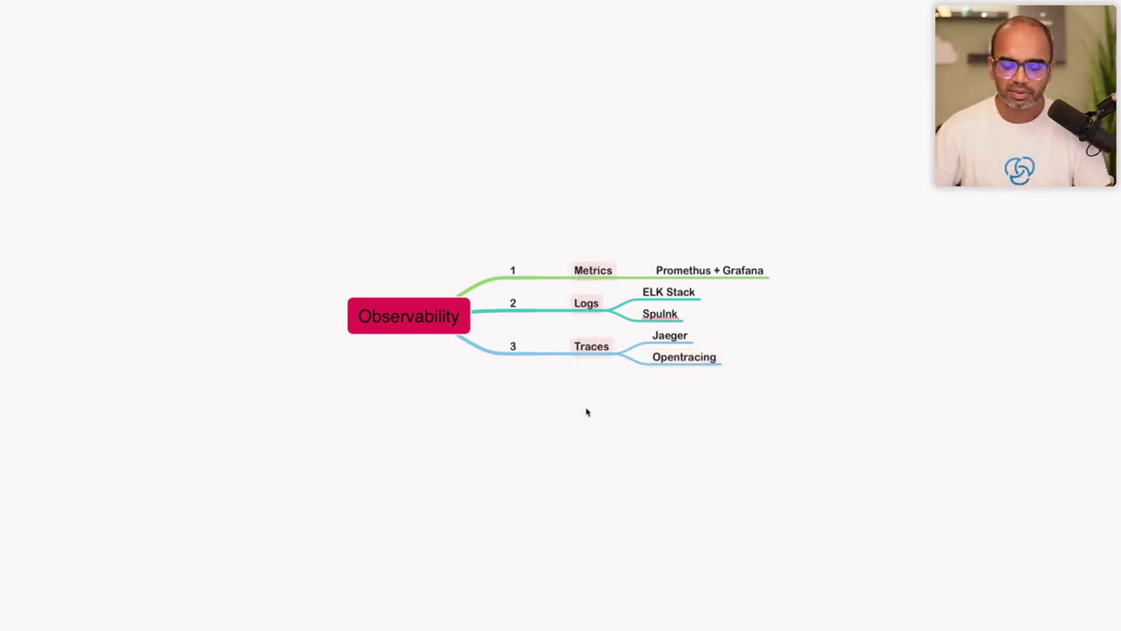
{"action": "mouse_move", "coordinate": [462, 313]}
{"action": "left_click", "coordinate": [403, 318]}
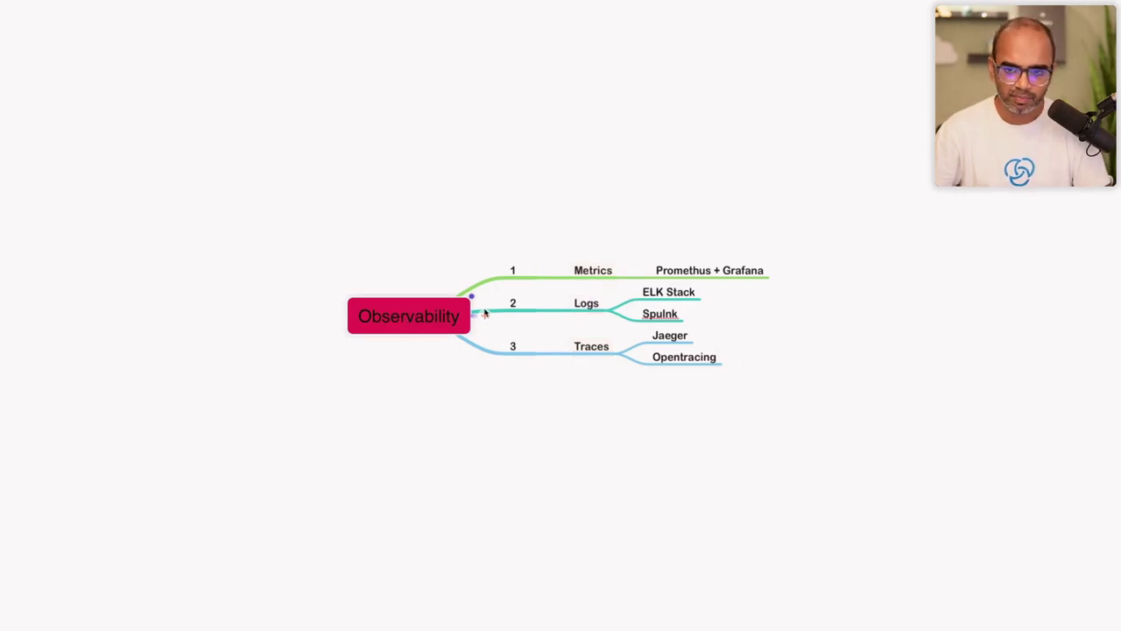
Step: Fold the Logs (node 2) and Traces (node 3) branches in the MindNode map
{"action": "right_click", "coordinate": [517, 303]}
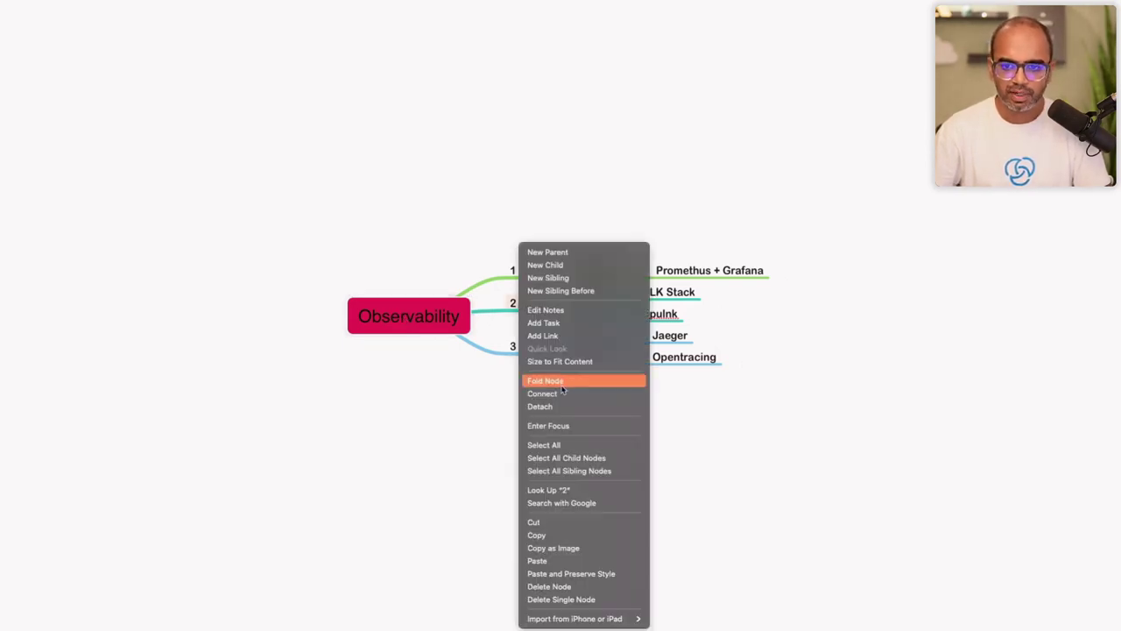
{"action": "left_click", "coordinate": [562, 385]}
{"action": "right_click", "coordinate": [515, 337]}
{"action": "left_click", "coordinate": [554, 383]}
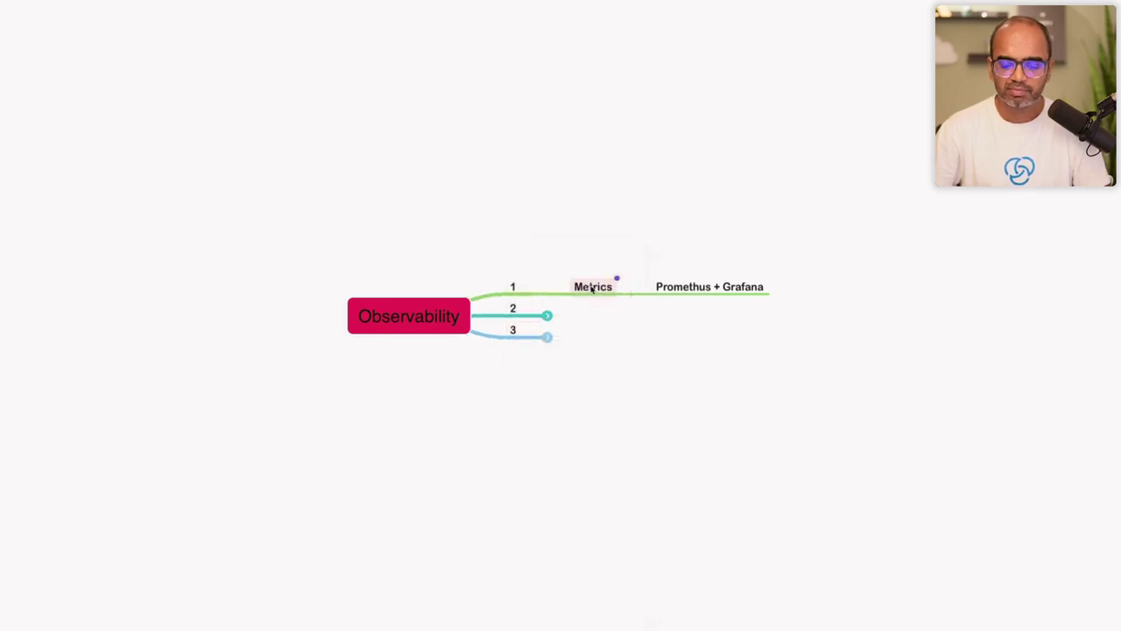
Step: Close the elk vs splunk search tab in Chrome and return to the mind map
{"action": "key", "text": "ctrl+Right"}
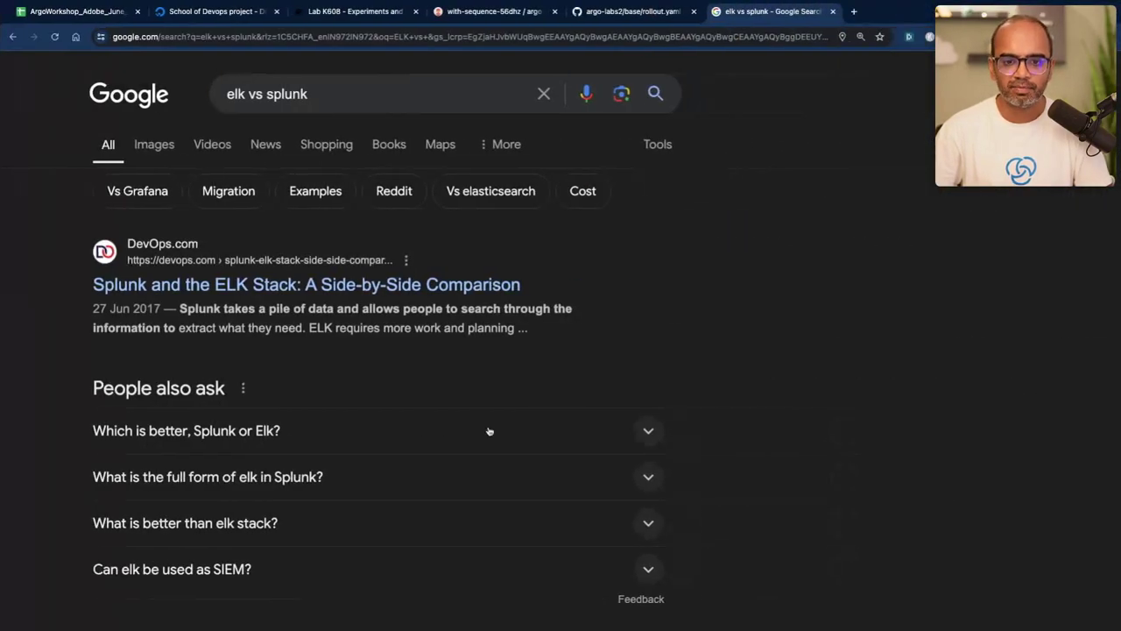
{"action": "left_click", "coordinate": [832, 12]}
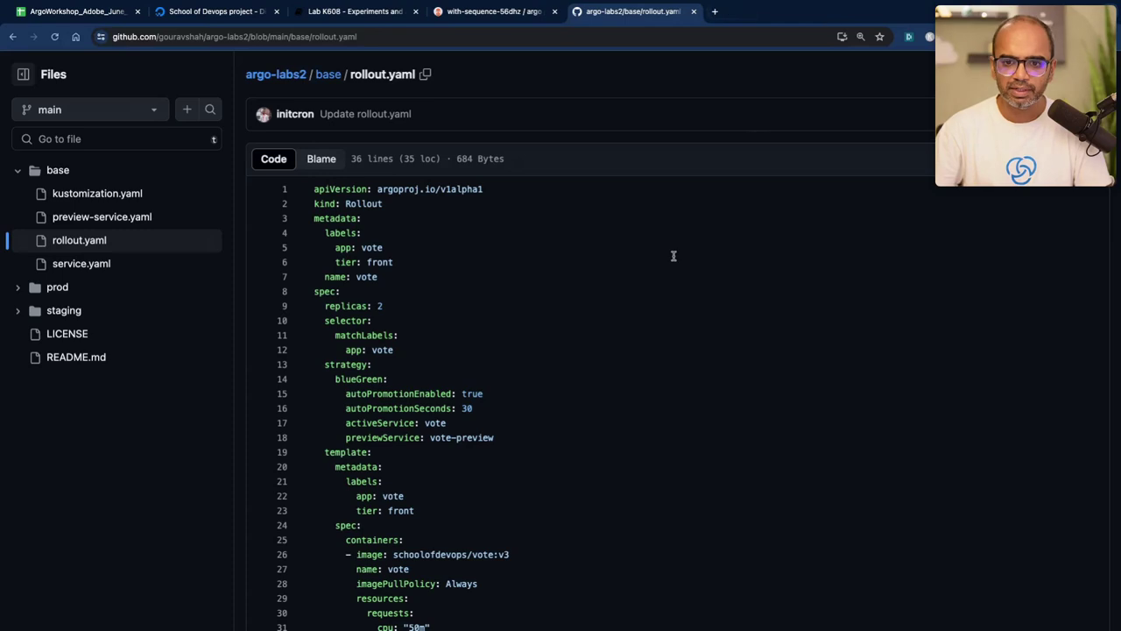
{"action": "key", "text": "ctrl+Left"}
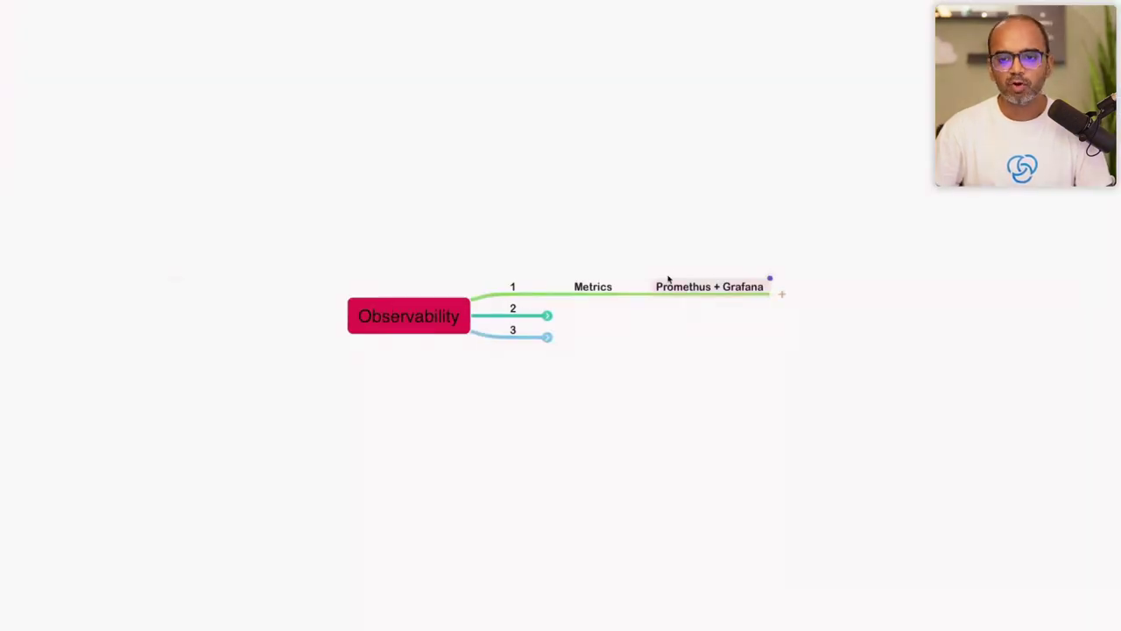
Step: On the iPad whiteboard, draw NE and KSM circles feeding Pr (tsdb), linked onward to Gr and Am
{"action": "key", "text": "ctrl+Left"}
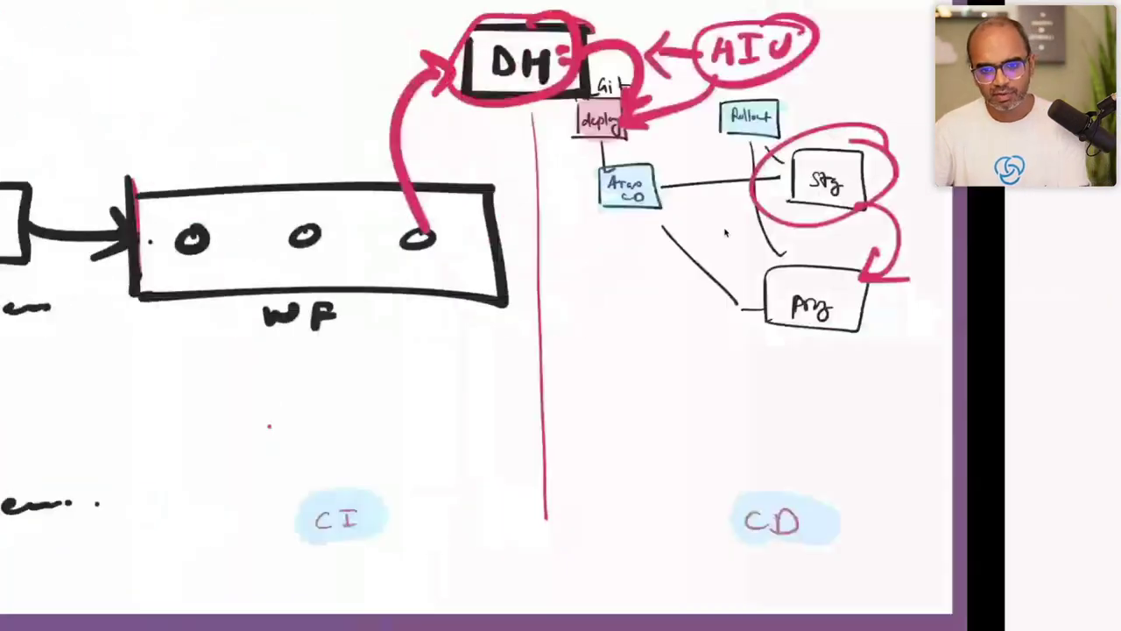
{"action": "key", "text": "ctrl+Right"}
{"action": "key", "text": "ctrl+Left"}
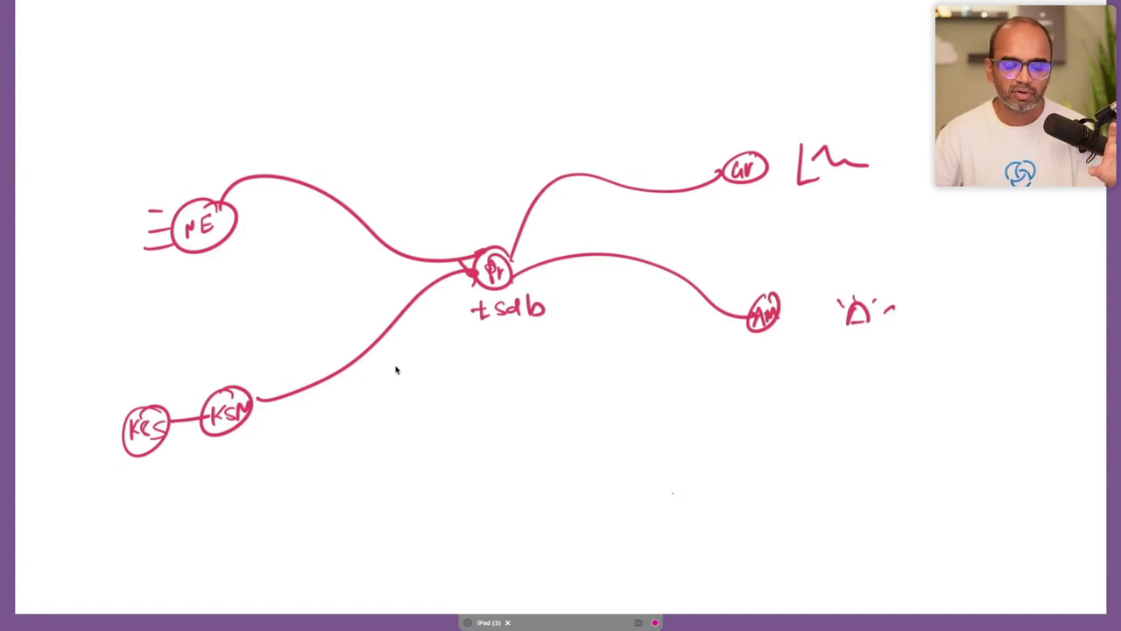
{"action": "key", "text": "ctrl+Right"}
Step: Write and circle '5x4=20R' and 'helm install prom-stu' beside the whiteboard diagram
{"action": "key", "text": "ctrl+Left"}
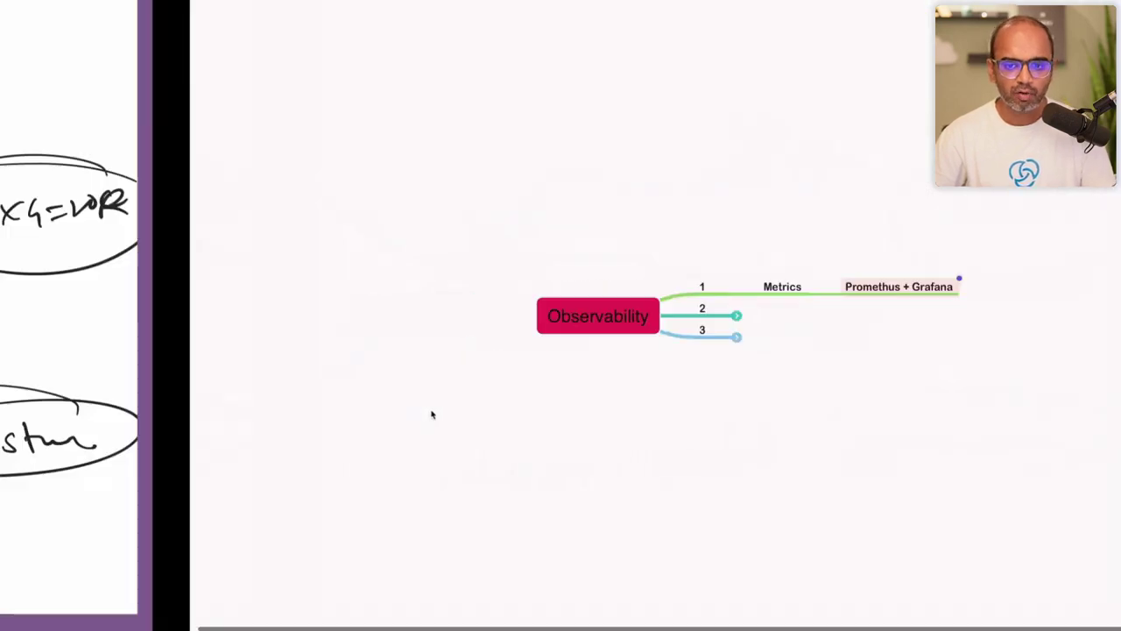
{"action": "key", "text": "ctrl+Left"}
Step: Load the helm.sh homepage in a new Chrome tab
{"action": "key", "text": "ctrl+Right"}
{"action": "key", "text": "ctrl+Right"}
{"action": "key", "text": "ctrl+Right"}
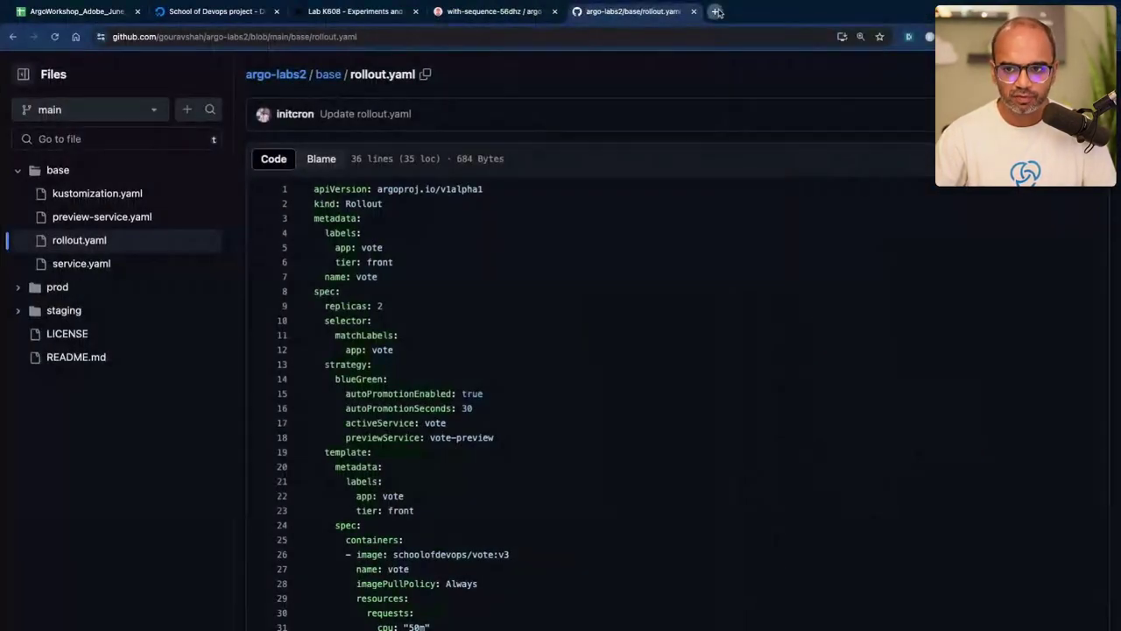
{"action": "left_click", "coordinate": [716, 11]}
{"action": "type", "text": "helm"}
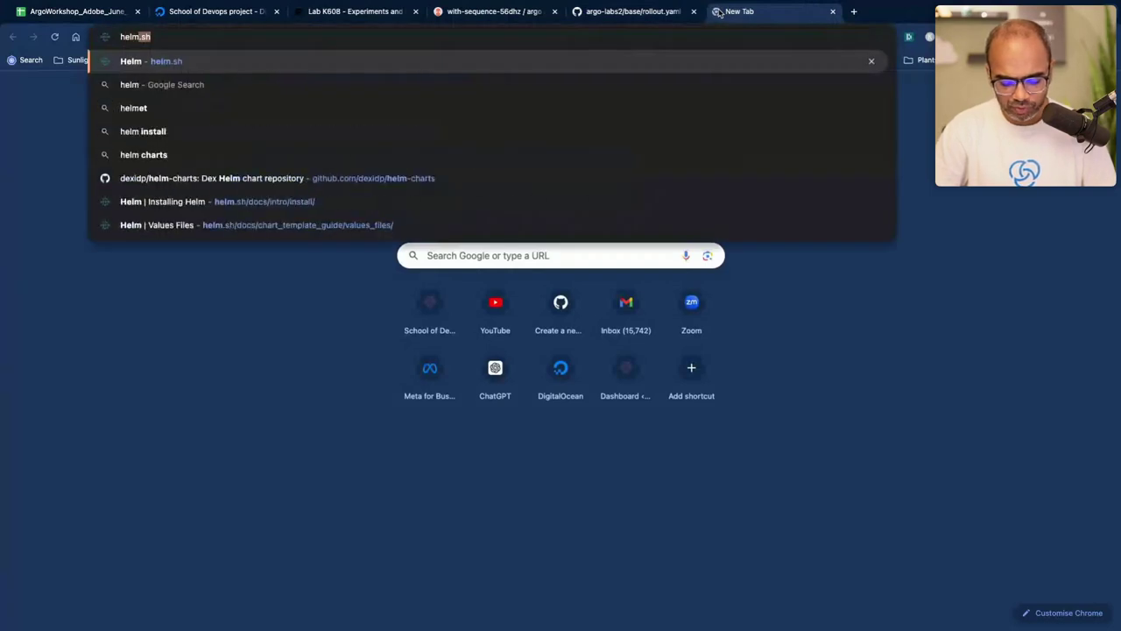
{"action": "key", "text": "Return"}
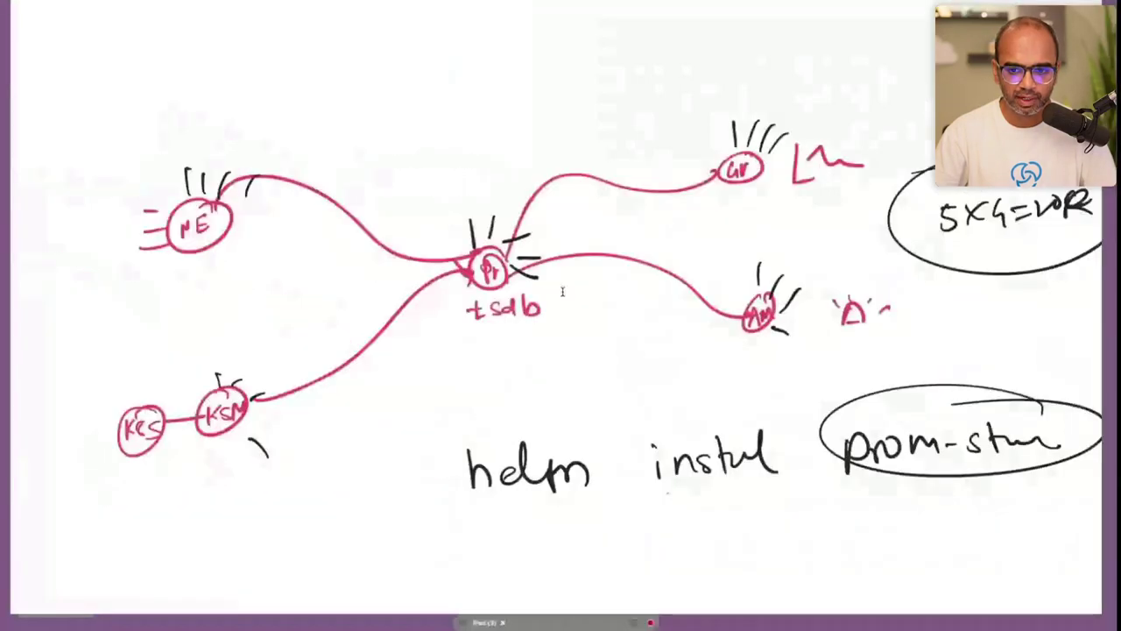
Step: Return to Chrome's helm.sh page and open another blank tab
{"action": "key", "text": "ctrl+Left"}
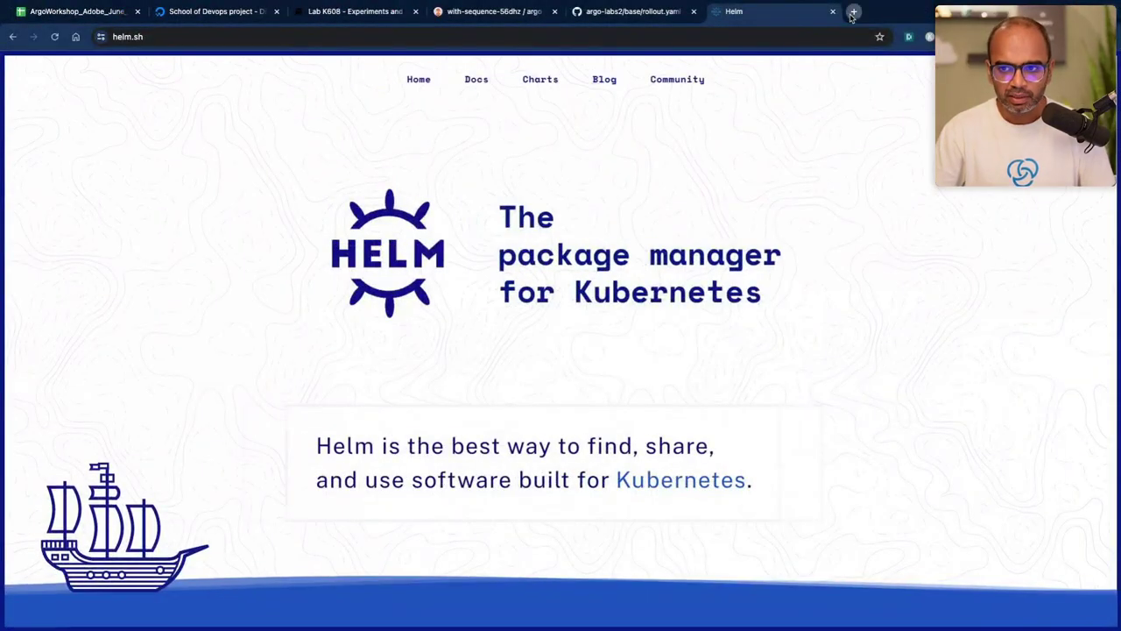
{"action": "left_click", "coordinate": [851, 13]}
Step: Go to artifacthub.io, highlight its cloud native packages tagline and scroll through the homepage
{"action": "type", "text": "a"}
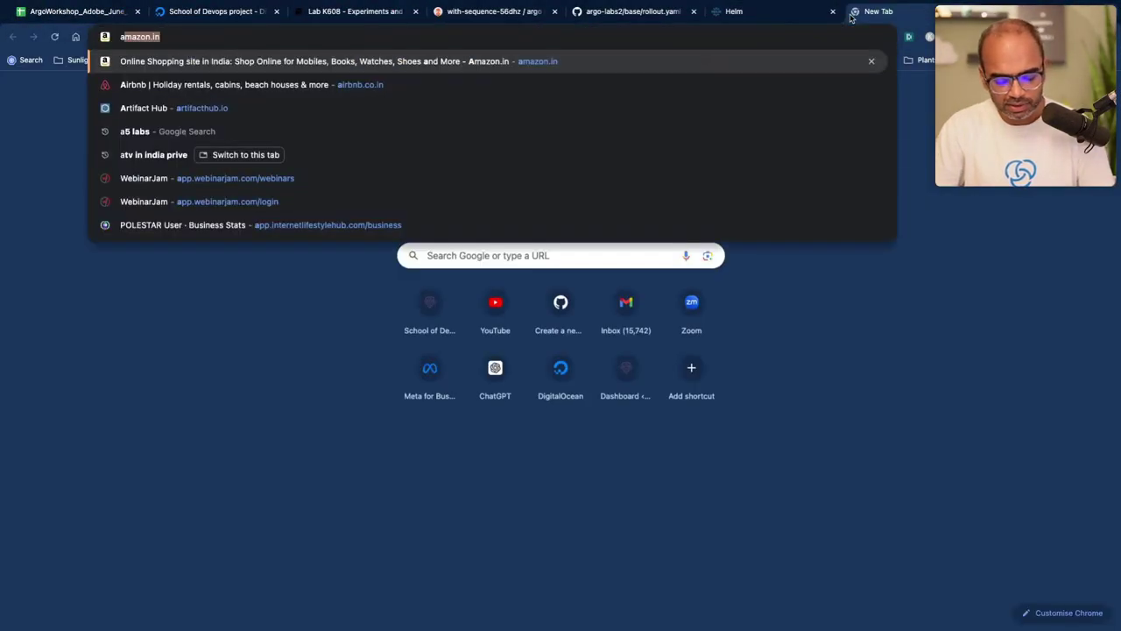
{"action": "type", "text": "r"}
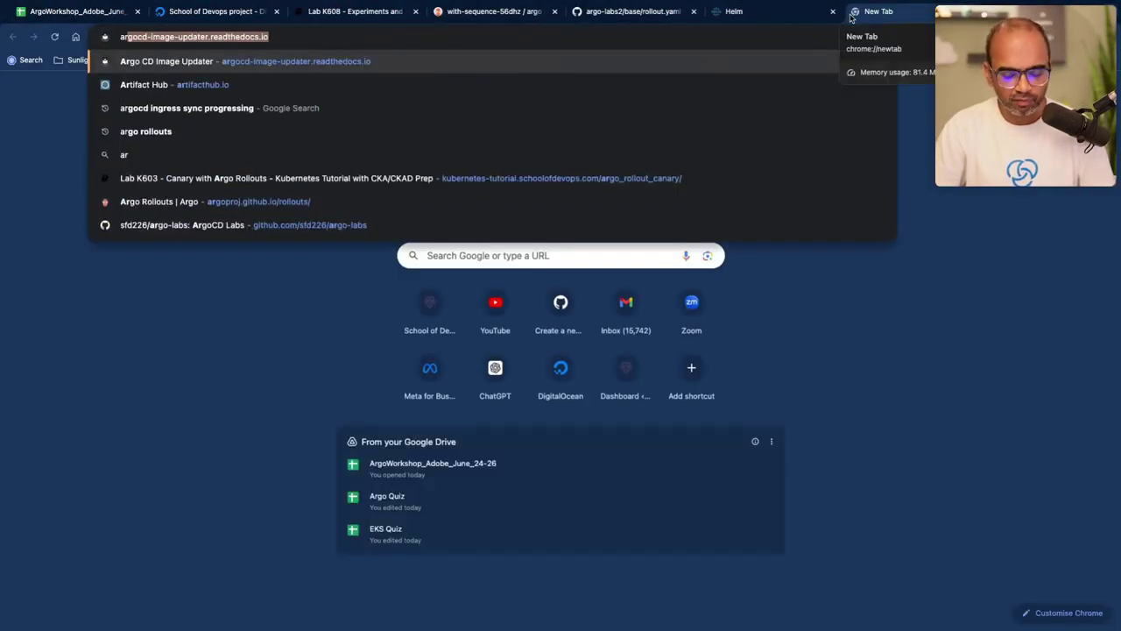
{"action": "type", "text": "ti"}
{"action": "key", "text": "Return"}
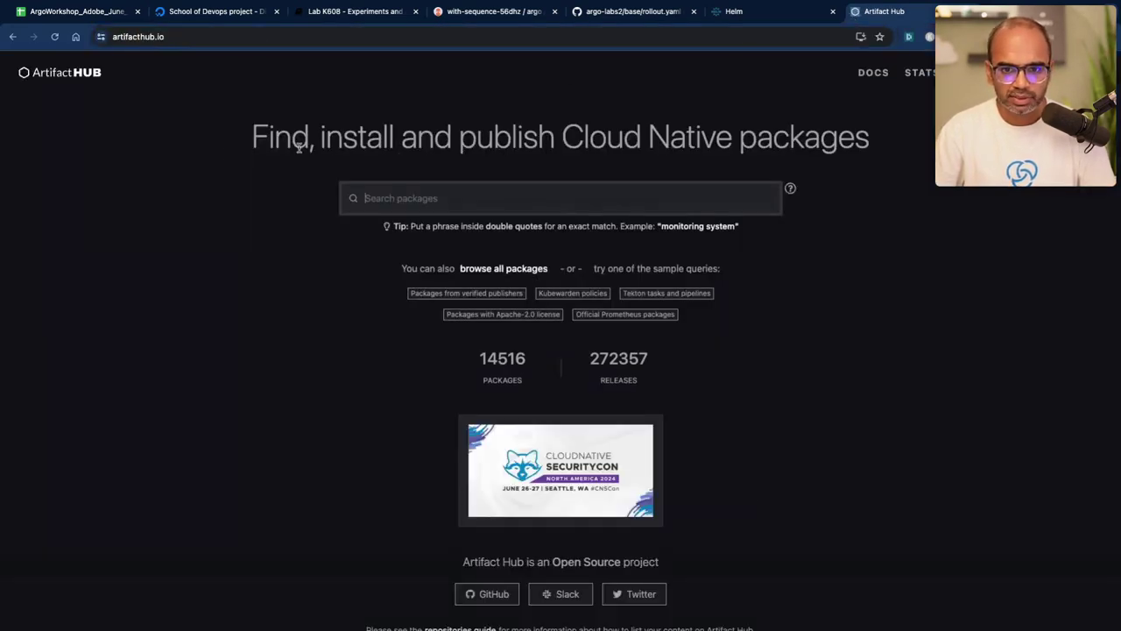
{"action": "left_click_drag", "start_coordinate": [252, 147], "coordinate": [860, 152]}
{"action": "scroll", "coordinate": [767, 172], "scroll_direction": "down", "scroll_amount": 3}
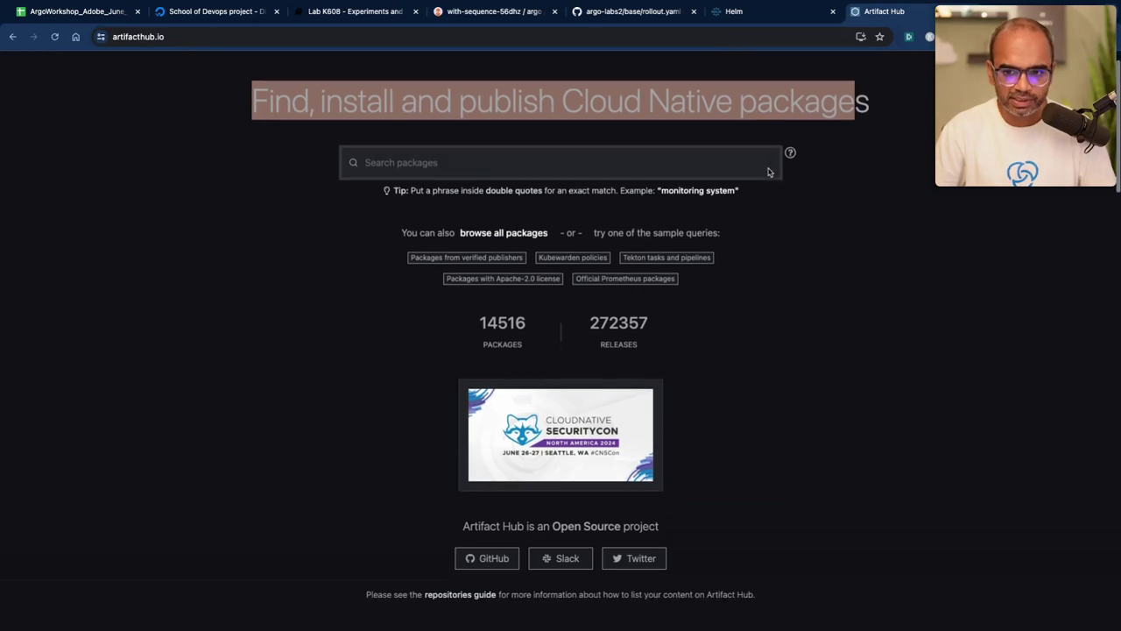
{"action": "scroll", "coordinate": [767, 172], "scroll_direction": "down", "scroll_amount": 5}
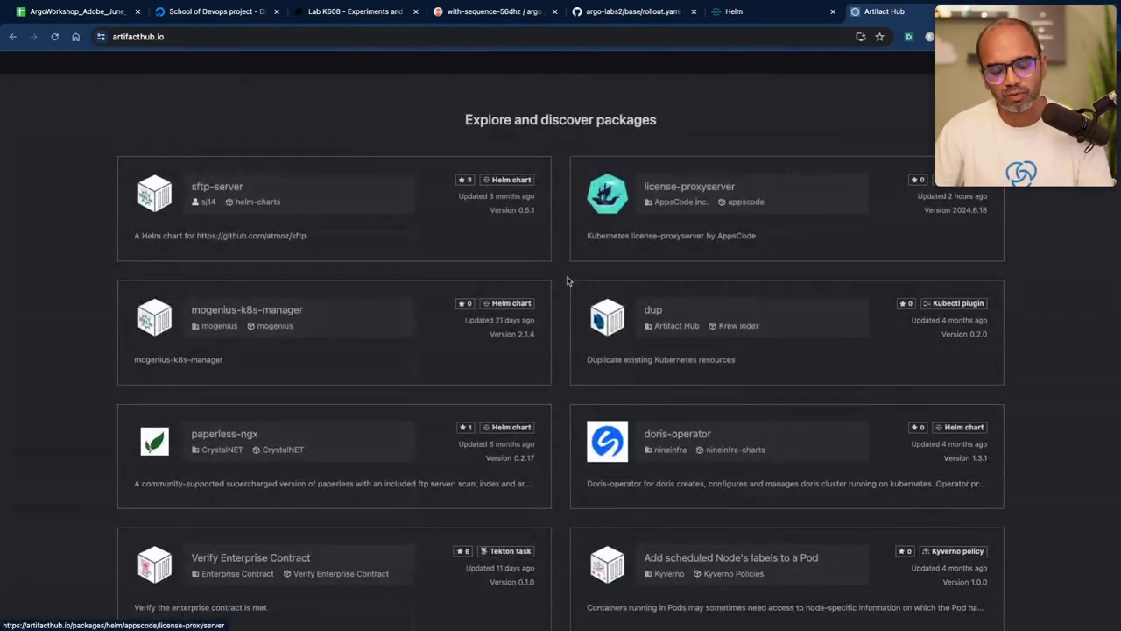
{"action": "scroll", "coordinate": [565, 280], "scroll_direction": "down", "scroll_amount": 1}
{"action": "scroll", "coordinate": [565, 280], "scroll_direction": "down", "scroll_amount": 4}
{"action": "scroll", "coordinate": [565, 281], "scroll_direction": "up", "scroll_amount": 9}
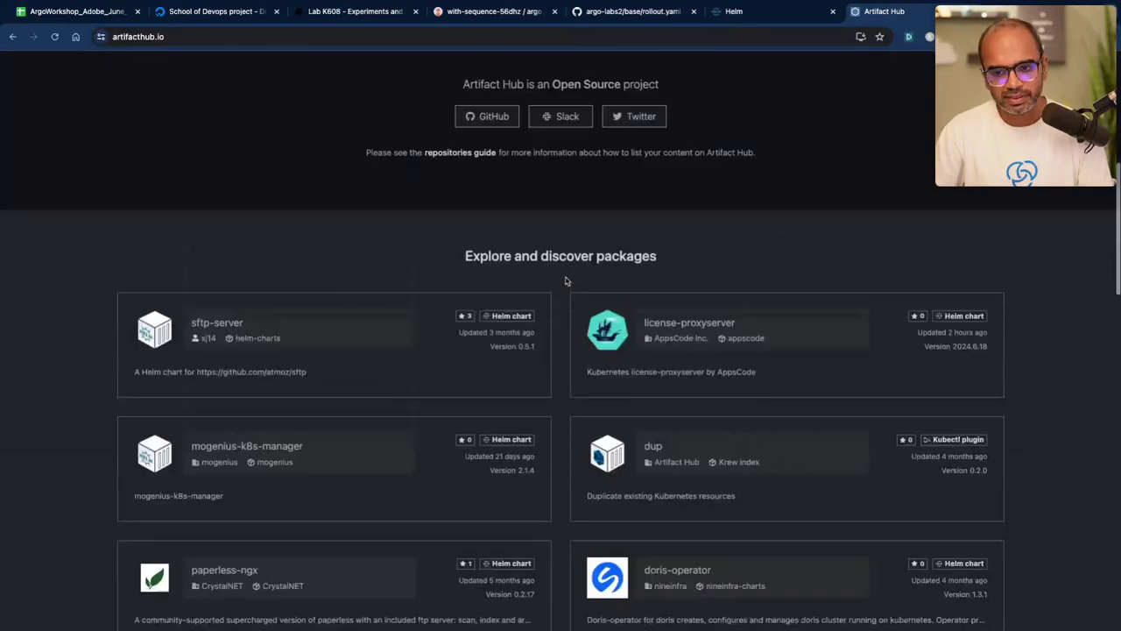
{"action": "scroll", "coordinate": [565, 283], "scroll_direction": "up", "scroll_amount": 3}
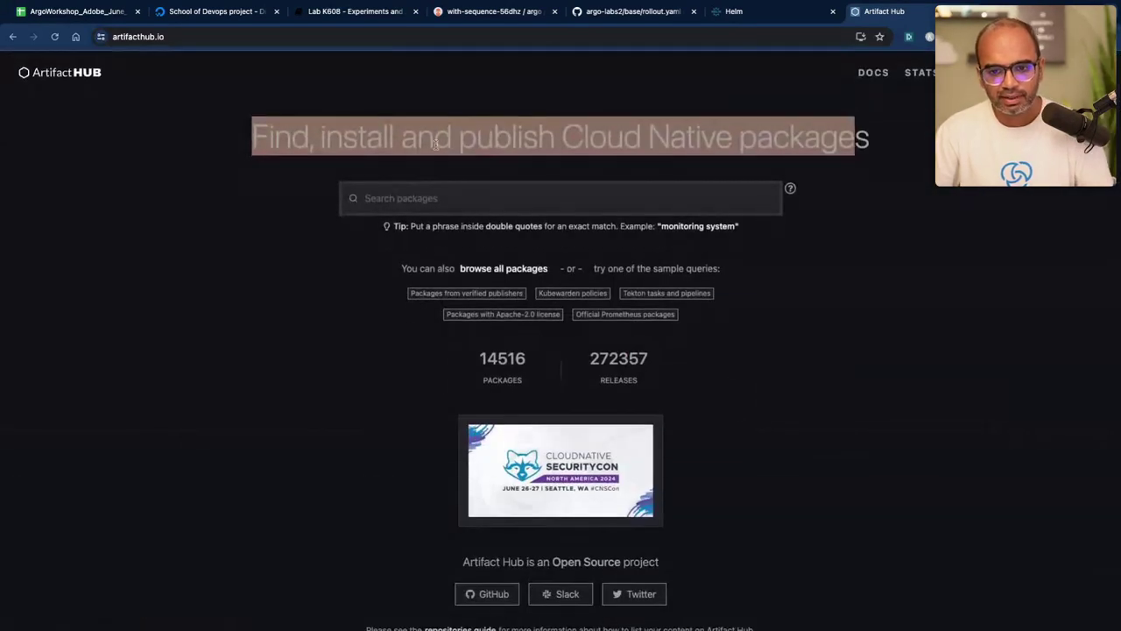
Step: Search 'prometheus' and narrow the 550 results to the Prometheus publisher's 44 packages
{"action": "left_click", "coordinate": [432, 194]}
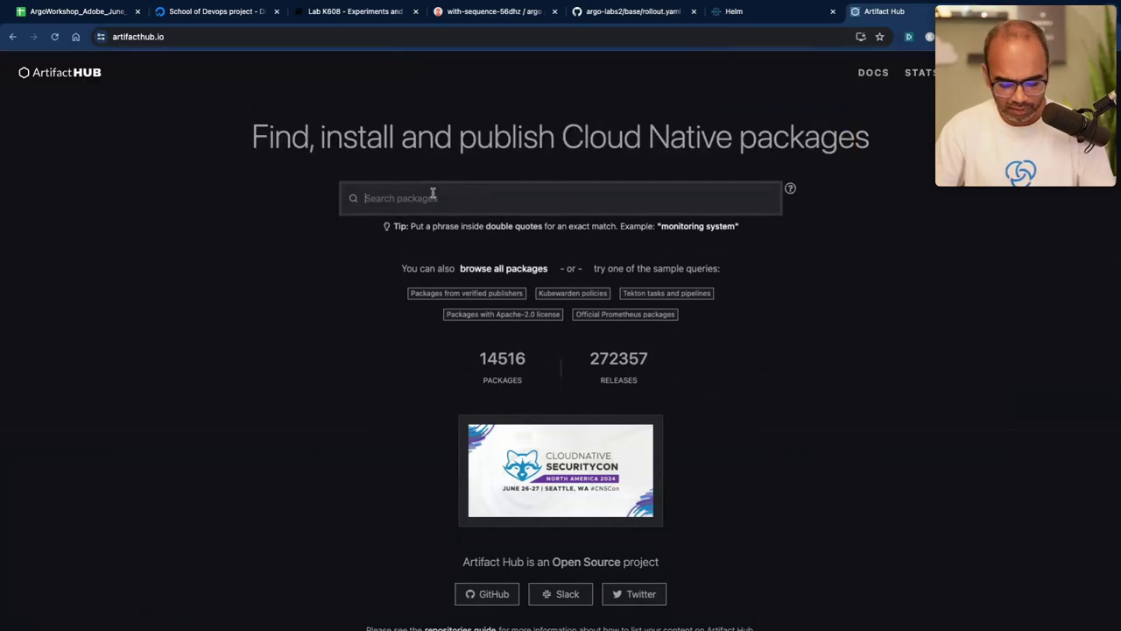
{"action": "type", "text": "prometheus"}
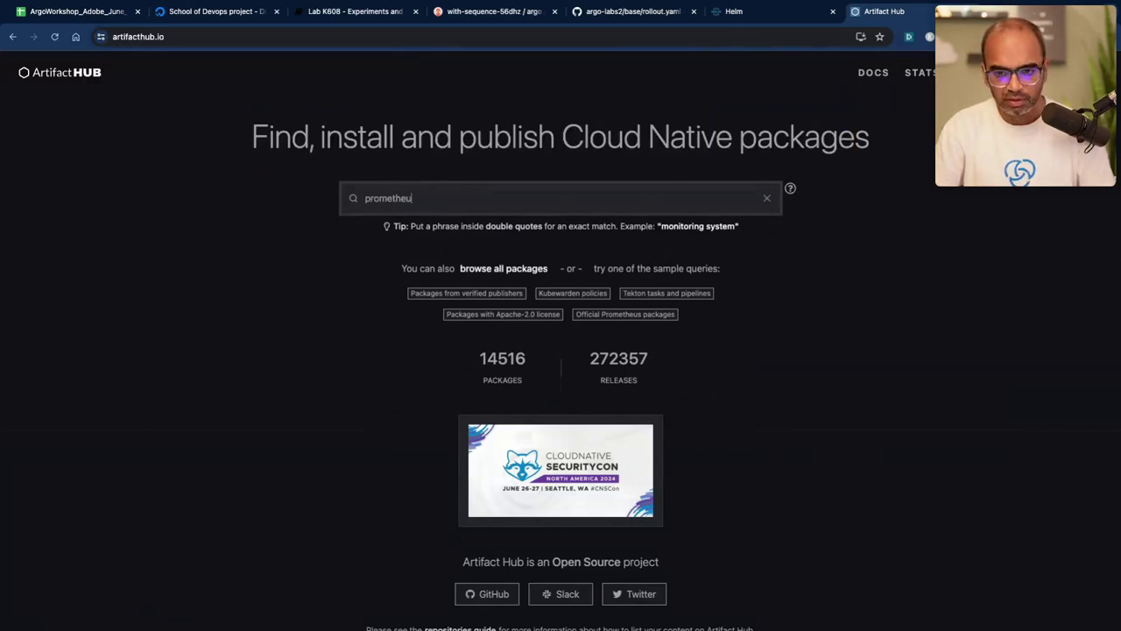
{"action": "key", "text": "Return"}
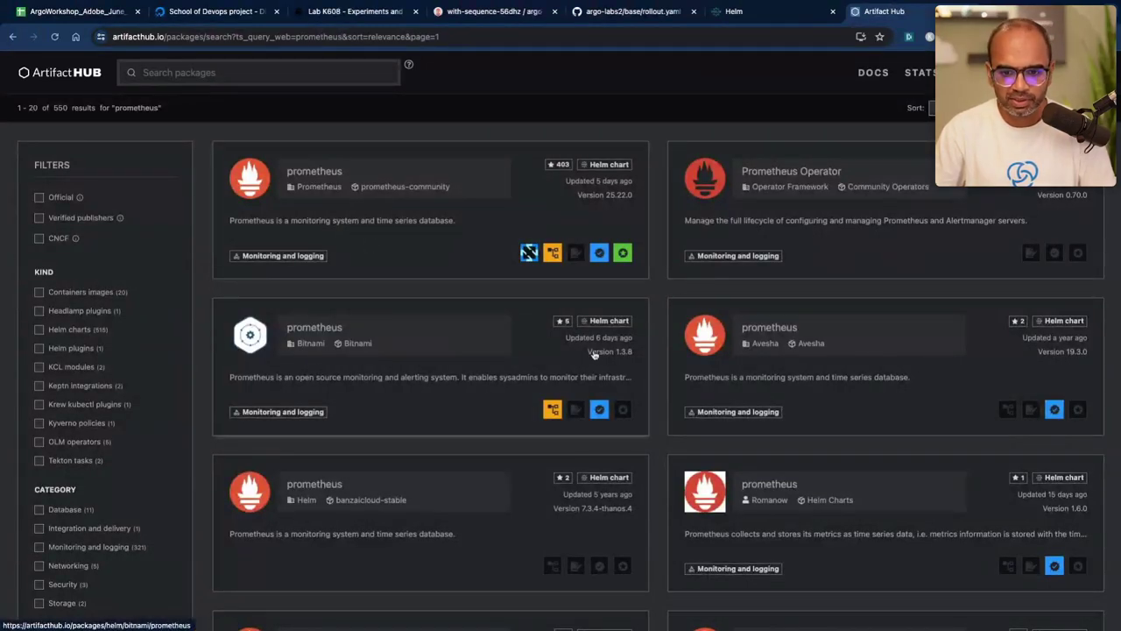
{"action": "scroll", "coordinate": [394, 377], "scroll_direction": "down", "scroll_amount": 5}
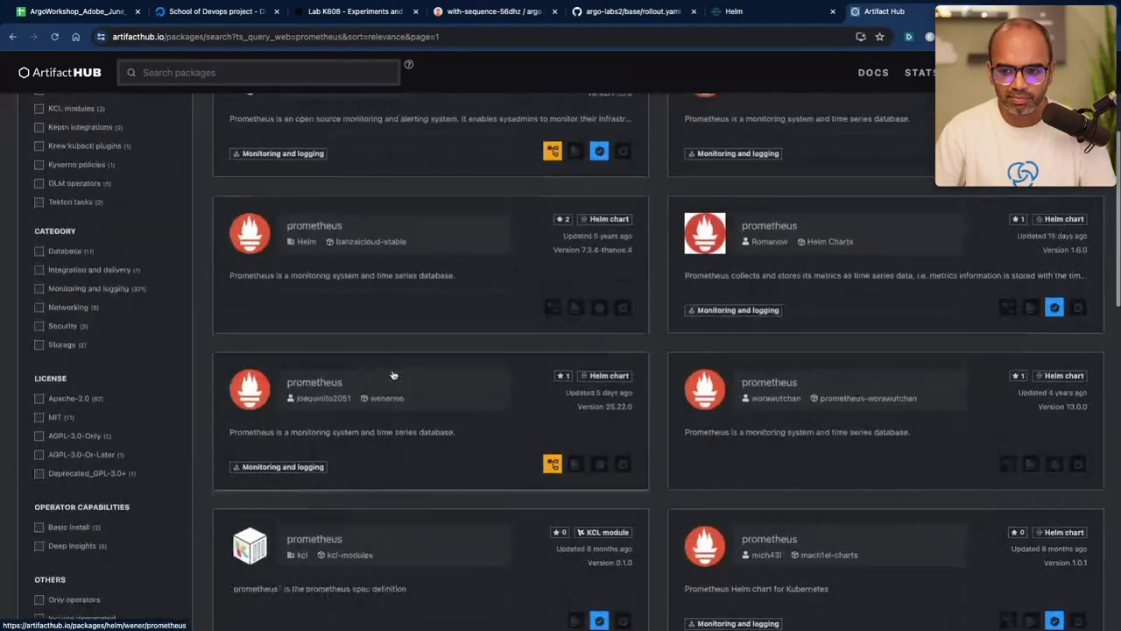
{"action": "scroll", "coordinate": [376, 332], "scroll_direction": "up", "scroll_amount": 5}
{"action": "left_click", "coordinate": [320, 186]}
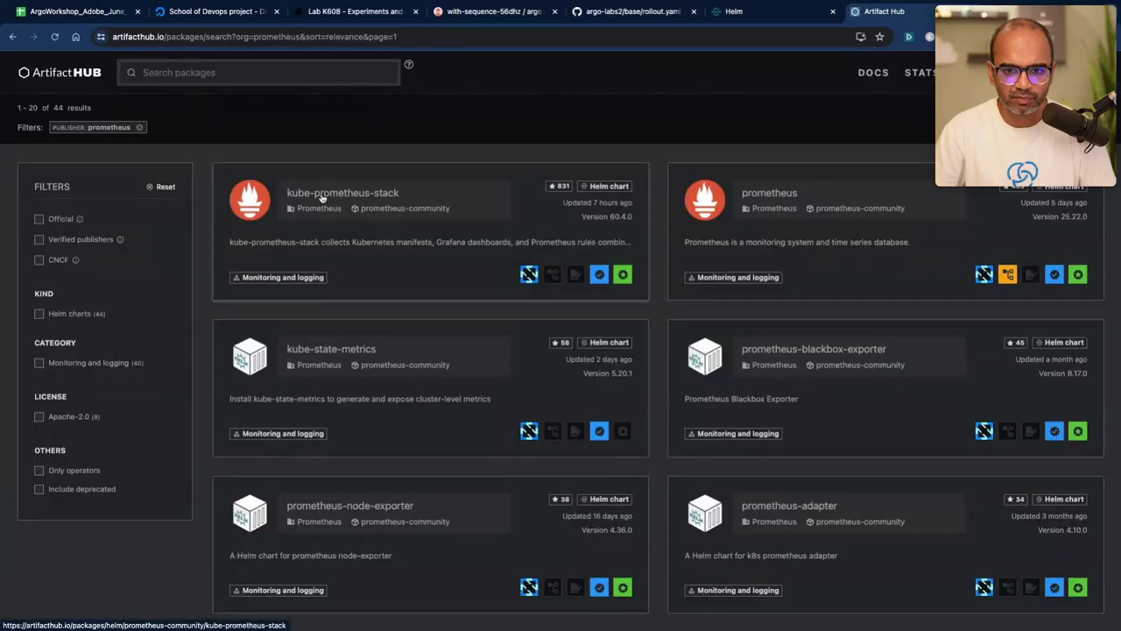
Step: Open the kube-prometheus-stack chart and scroll through its README
{"action": "left_click", "coordinate": [321, 198]}
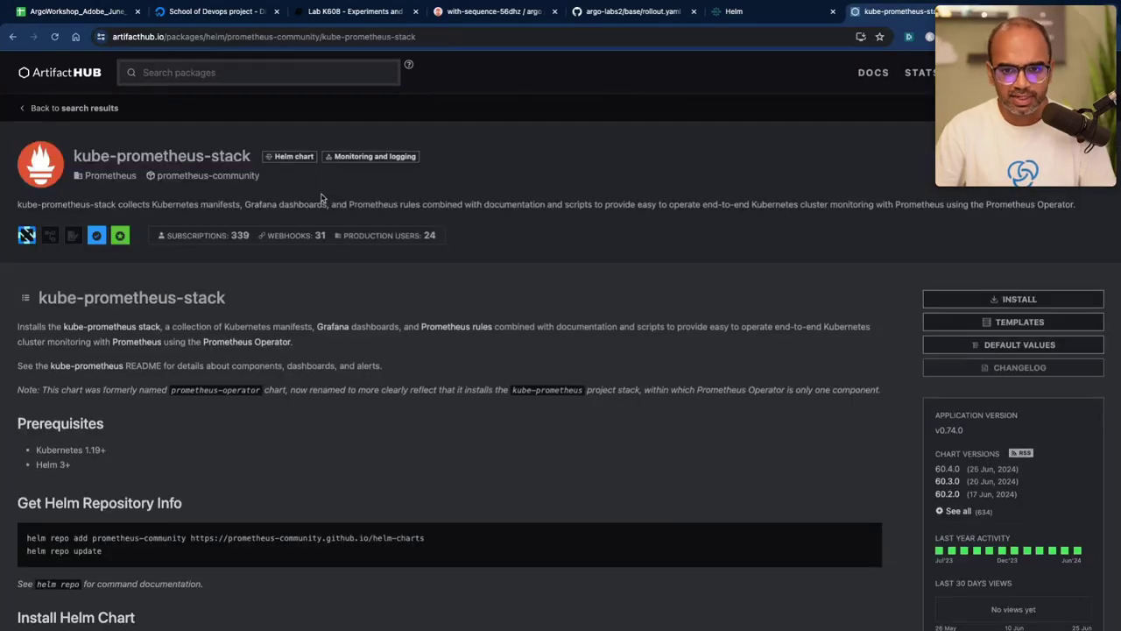
{"action": "scroll", "coordinate": [352, 385], "scroll_direction": "down", "scroll_amount": 15}
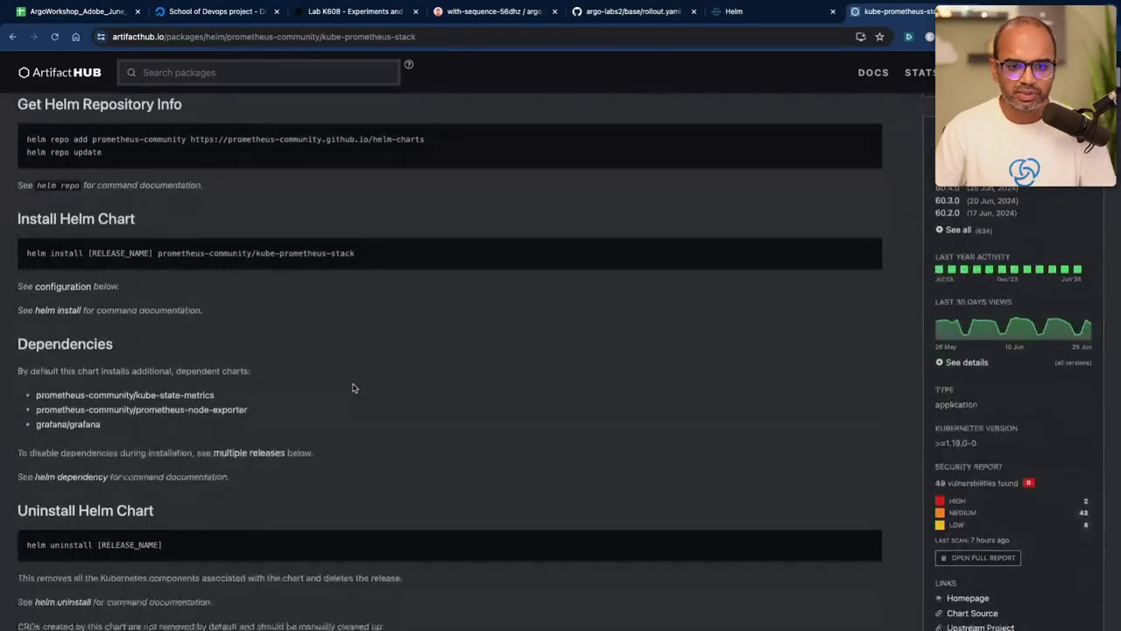
{"action": "scroll", "coordinate": [352, 388], "scroll_direction": "down", "scroll_amount": 20}
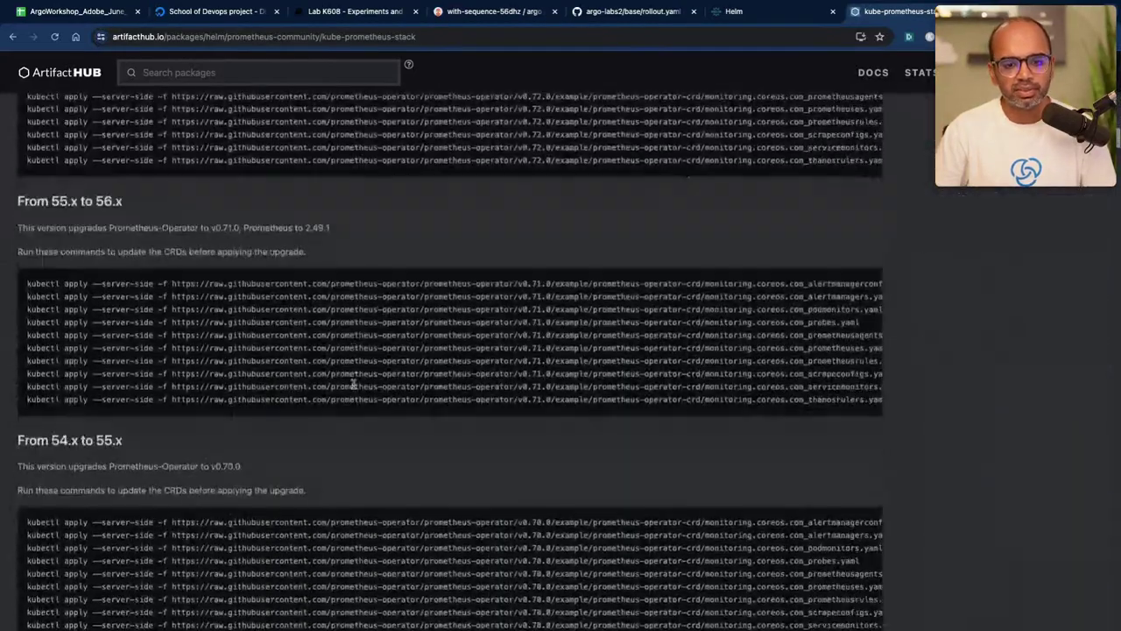
{"action": "scroll", "coordinate": [355, 388], "scroll_direction": "down", "scroll_amount": 7}
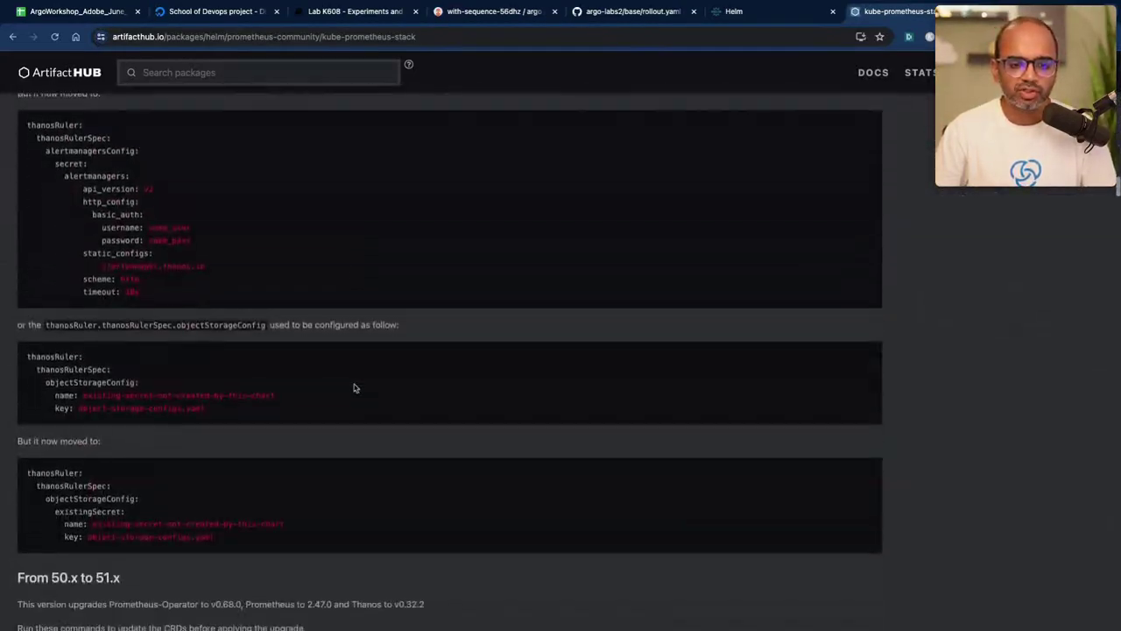
{"action": "scroll", "coordinate": [353, 383], "scroll_direction": "up", "scroll_amount": 8}
{"action": "scroll", "coordinate": [353, 383], "scroll_direction": "up", "scroll_amount": 20}
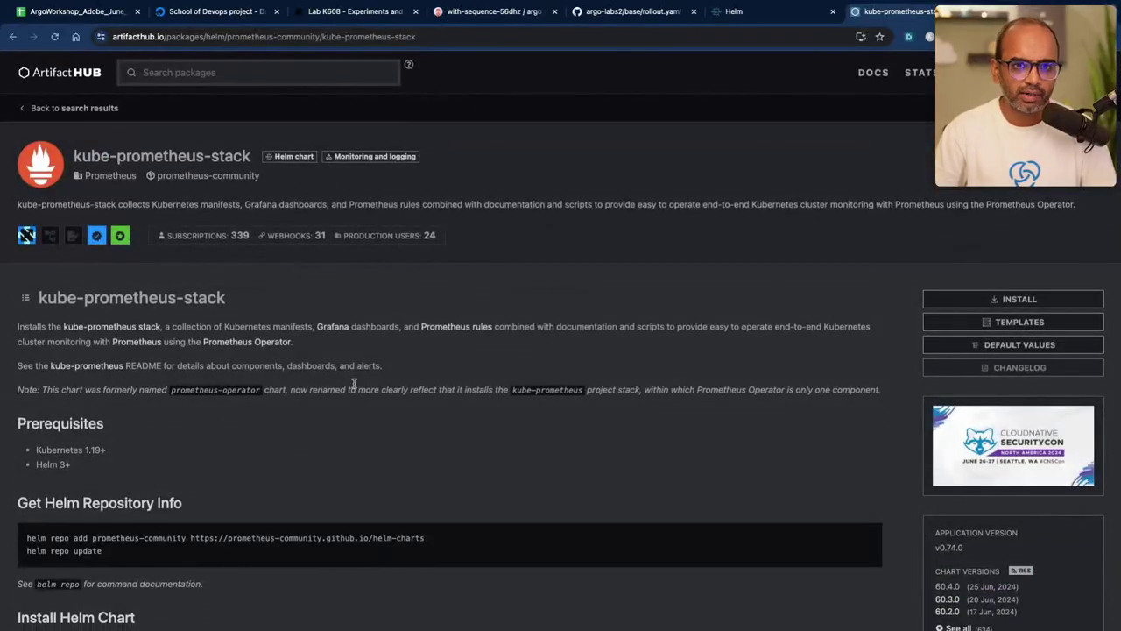
Step: Look over the Setup Metrics Server instructions in the Lab K608 tab
{"action": "left_click", "coordinate": [371, 16]}
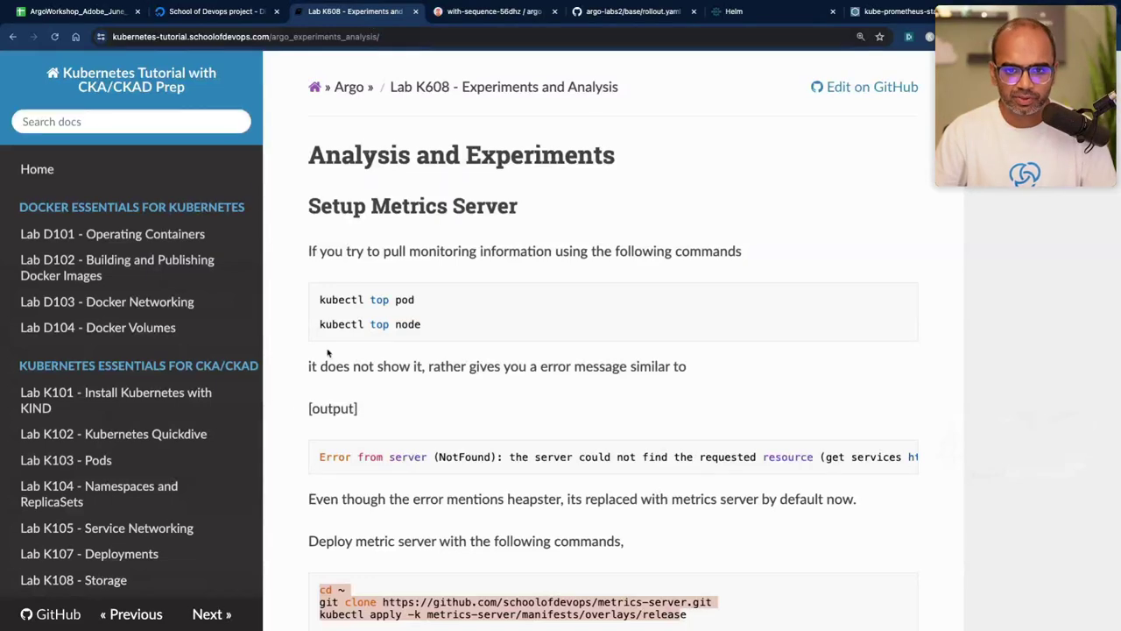
{"action": "scroll", "coordinate": [286, 407], "scroll_direction": "down", "scroll_amount": 5}
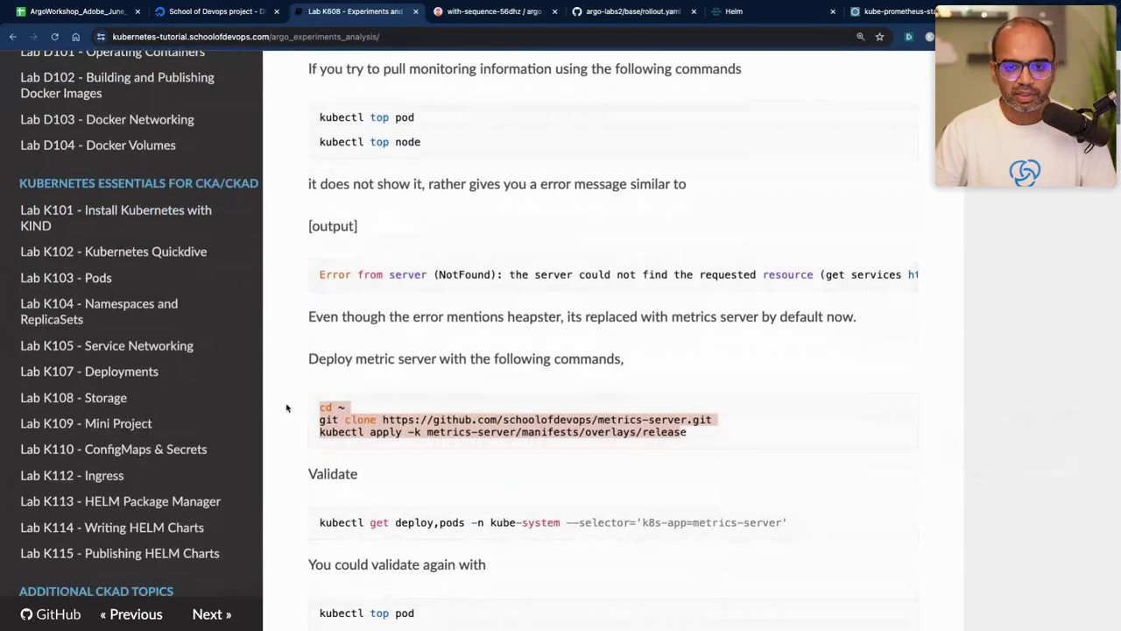
{"action": "key", "text": "ctrl+Right"}
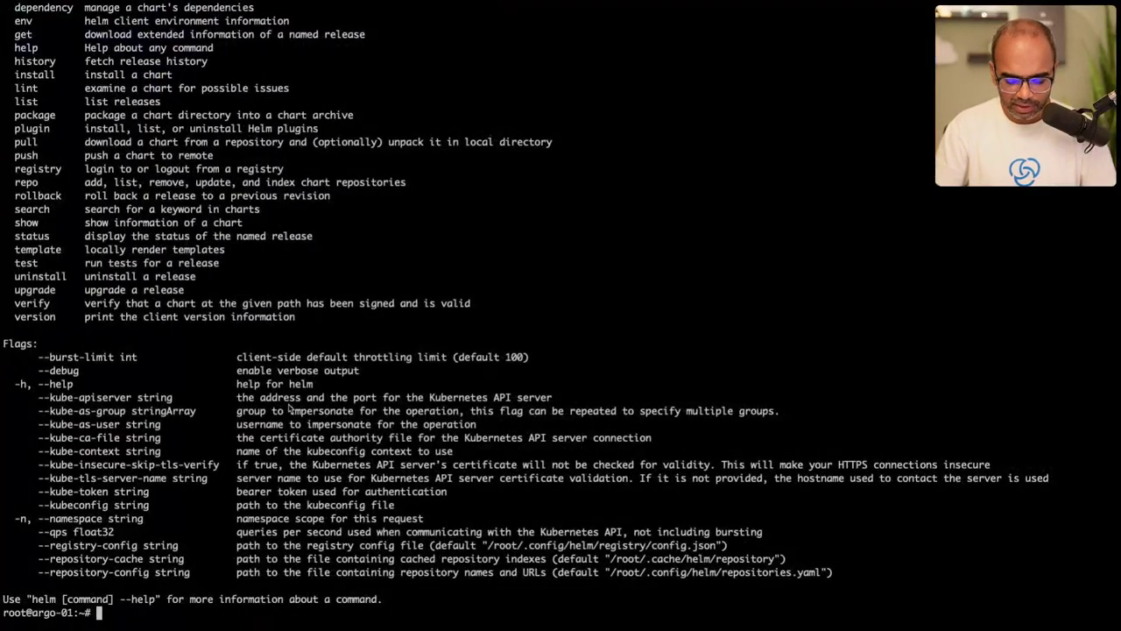
Step: Clear the terminal and abandon a mistyped kubectl get pods command
{"action": "key", "text": "ctrl+l"}
{"action": "type", "text": "jub"}
{"action": "key", "text": "BackSpace"}
{"action": "key", "text": "BackSpace"}
{"action": "key", "text": "BackSpace"}
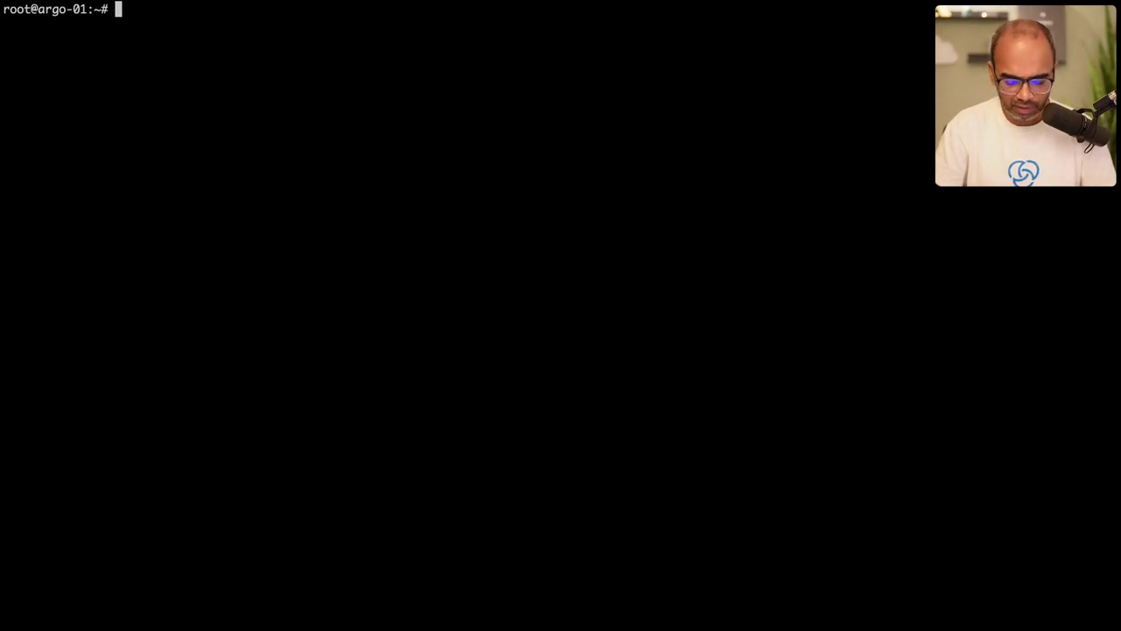
{"action": "type", "text": "kubectl get pods"}
{"action": "key", "text": "ctrl+c"}
Step: Run kubectl top pods and kubectl top nodes, both failing with Metrics API not available
{"action": "type", "text": "kubectl"}
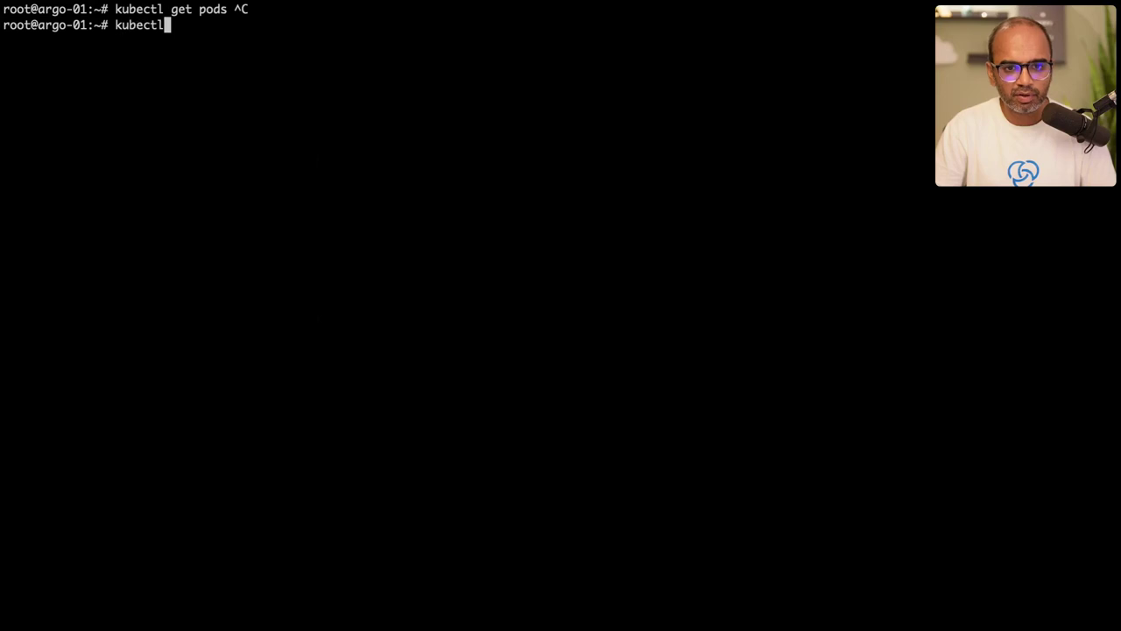
{"action": "key", "text": "ctrl+l"}
{"action": "type", "text": "top "}
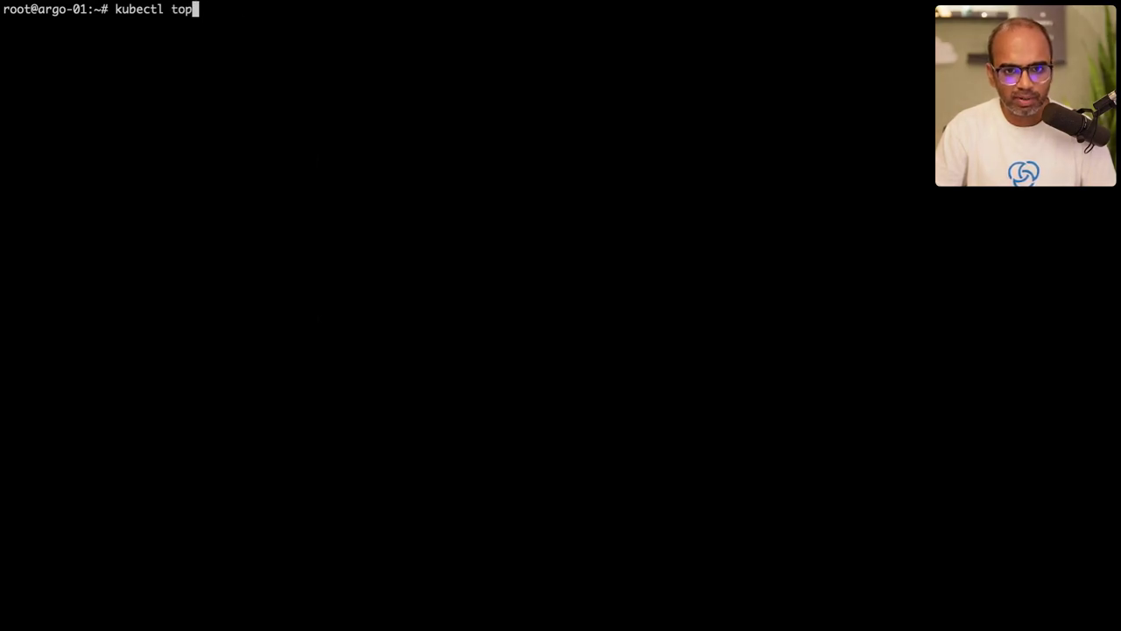
{"action": "type", "text": "pods"}
{"action": "key", "text": "Return"}
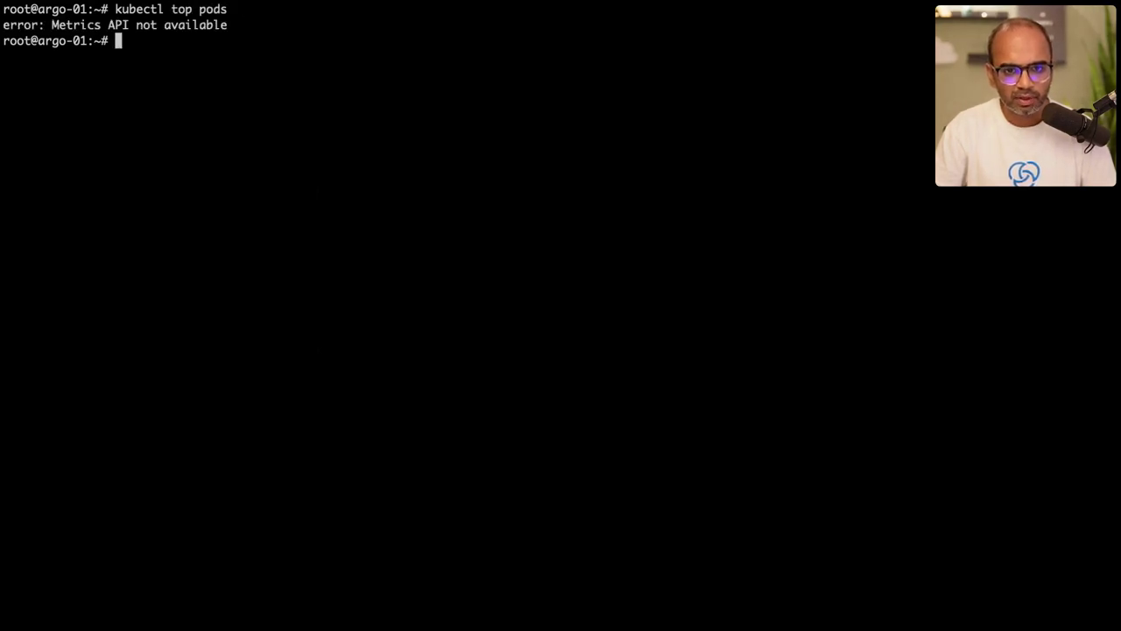
{"action": "key", "text": "Up"}
{"action": "key", "text": "BackSpace"}
{"action": "key", "text": "BackSpace"}
{"action": "key", "text": "BackSpace"}
{"action": "key", "text": "BackSpace"}
{"action": "type", "text": "nodes"}
{"action": "key", "text": "Return"}
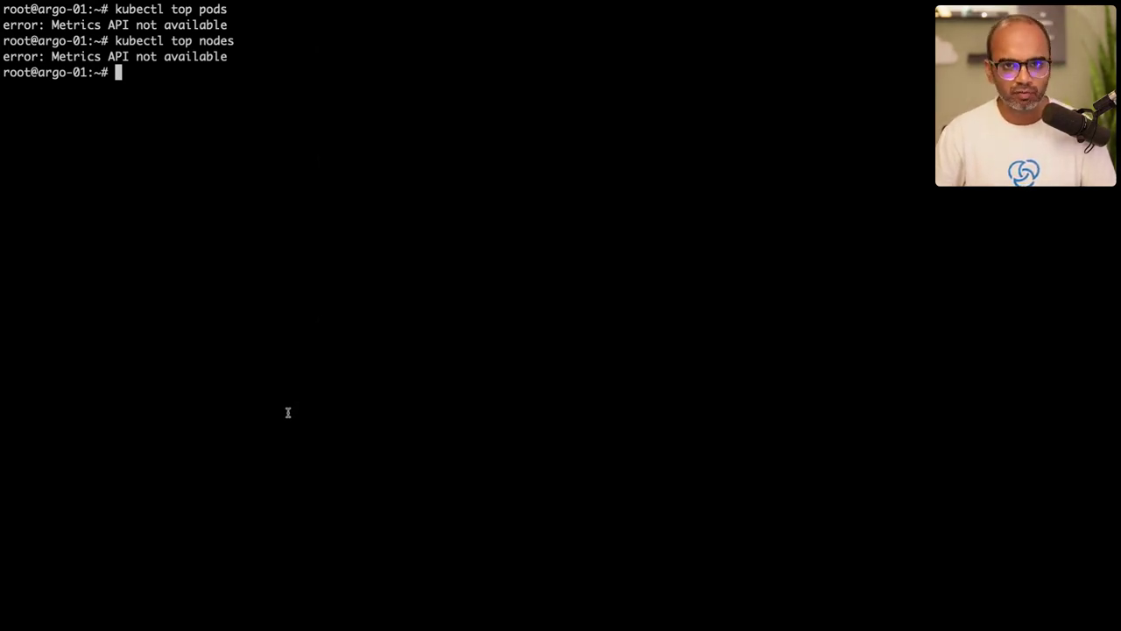
Step: Copy the three metrics-server setup commands from the lab page and run them in the terminal
{"action": "key", "text": "ctrl+Left"}
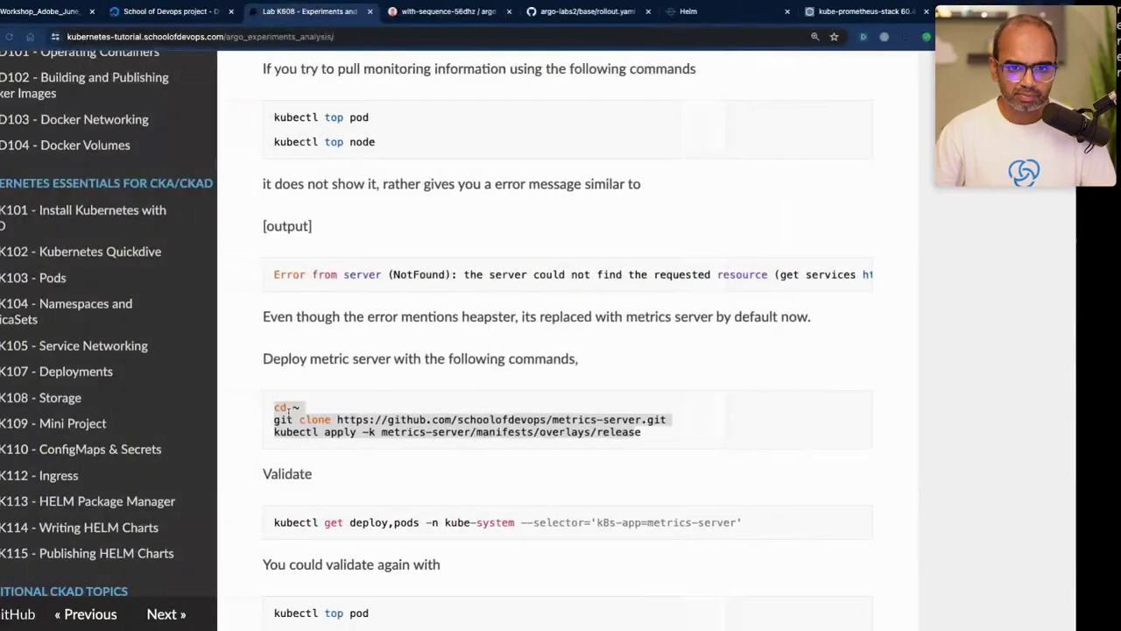
{"action": "left_click", "coordinate": [341, 412]}
{"action": "left_click_drag", "start_coordinate": [319, 407], "coordinate": [706, 436]}
{"action": "key", "text": "super+c"}
{"action": "key", "text": "ctrl+Right"}
{"action": "key", "text": "super+v"}
{"action": "key", "text": "Return"}
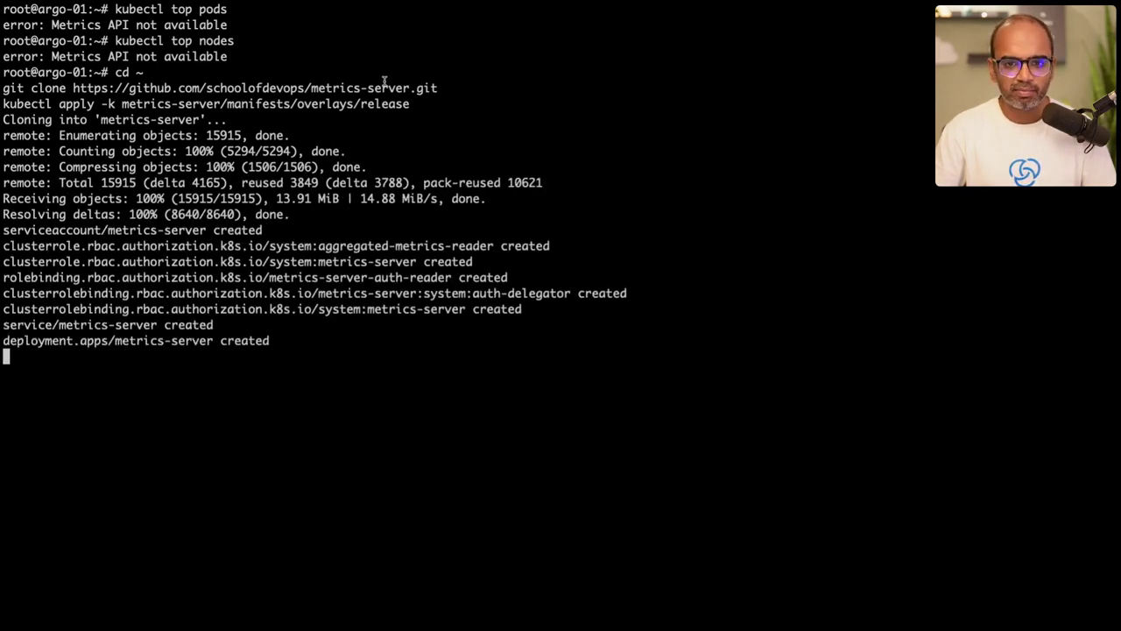
{"action": "double_click", "coordinate": [412, 87]}
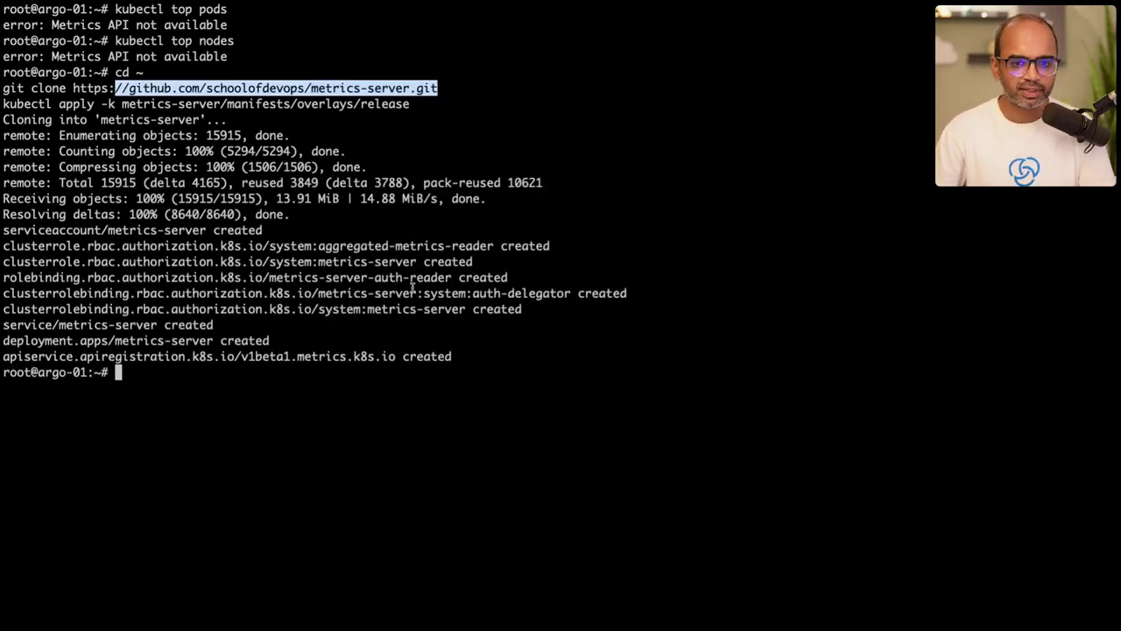
{"action": "key", "text": "super+Tab"}
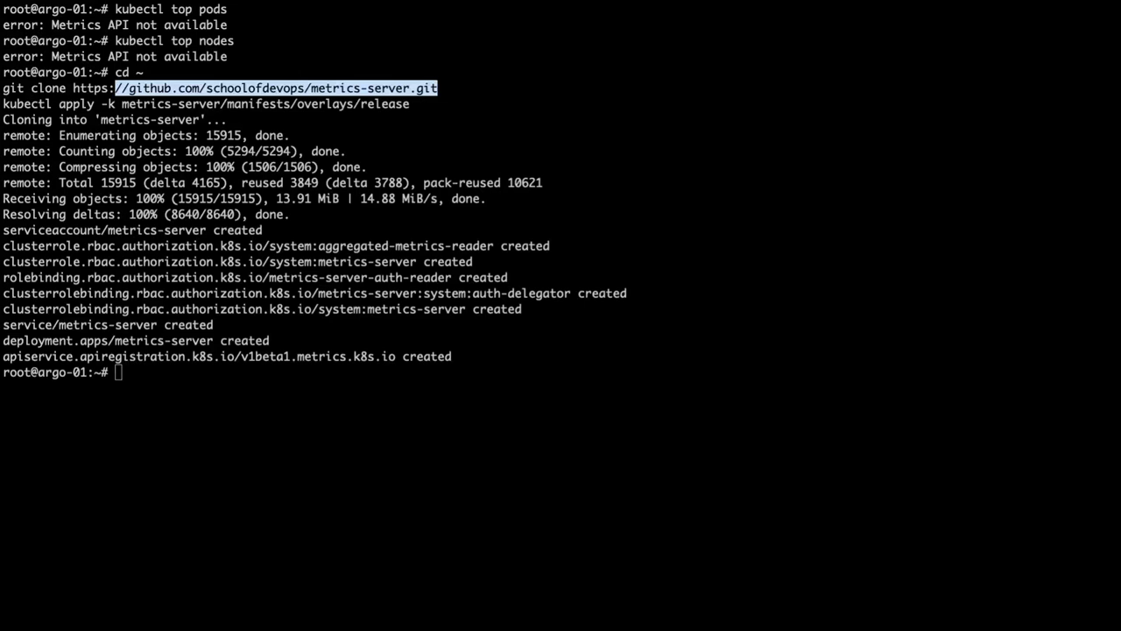
Step: Compare against the lab page and highlight the metrics-server creation output in the terminal
{"action": "left_click", "coordinate": [596, 501]}
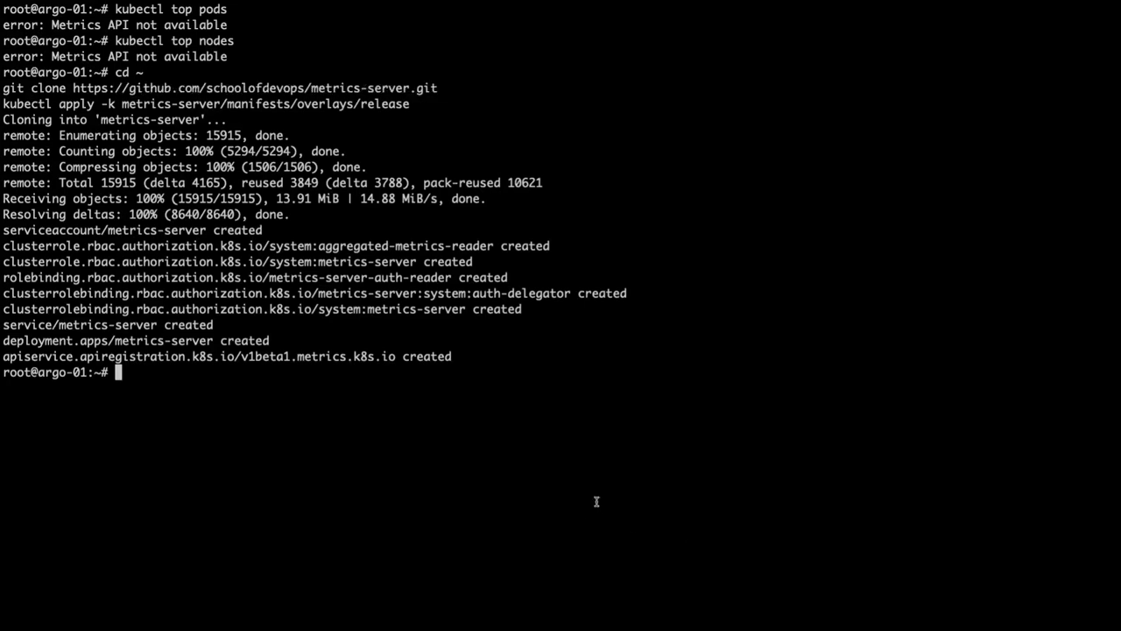
{"action": "key", "text": "ctrl+Left"}
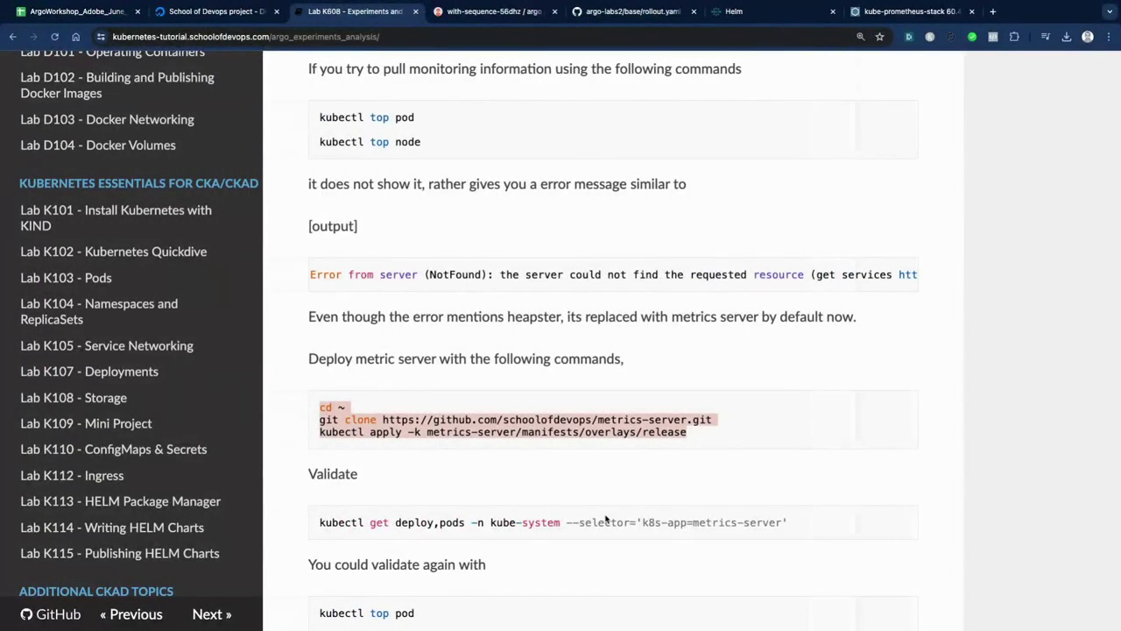
{"action": "key", "text": "ctrl+Right"}
{"action": "key", "text": "ctrl+Left"}
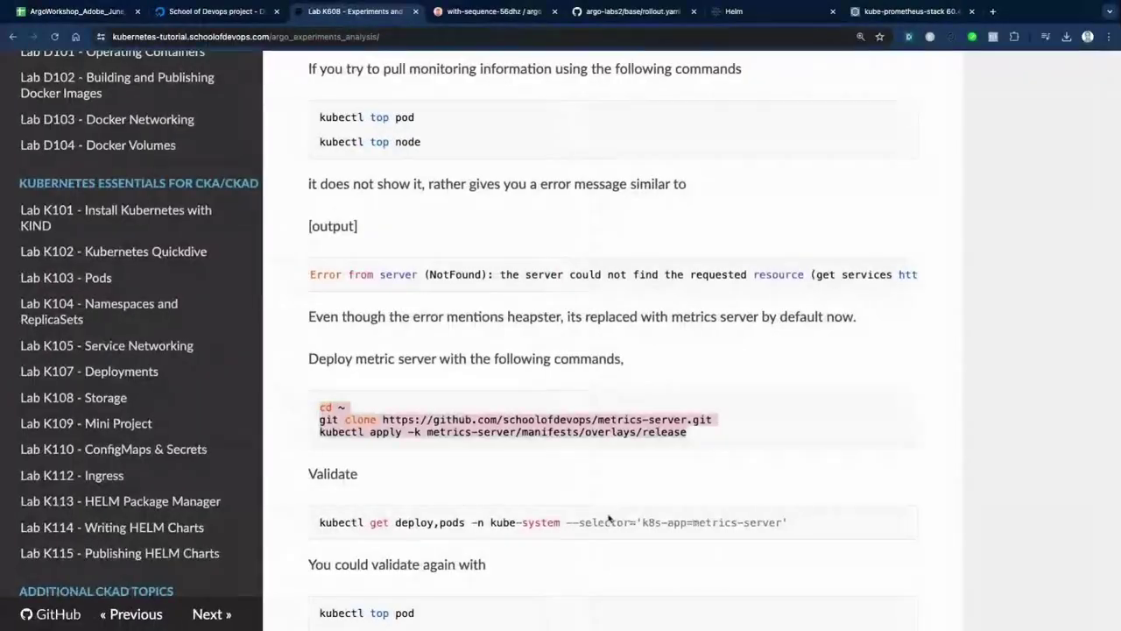
{"action": "key", "text": "ctrl+Right"}
{"action": "left_click_drag", "start_coordinate": [60, 183], "coordinate": [237, 363]}
Step: Clear the screen and run kubectl top nodes, then kubectl top pods
{"action": "key", "text": "ctrl+l"}
{"action": "key", "text": "Up"}
{"action": "key", "text": "Up"}
{"action": "key", "text": "Up"}
{"action": "key", "text": "Up"}
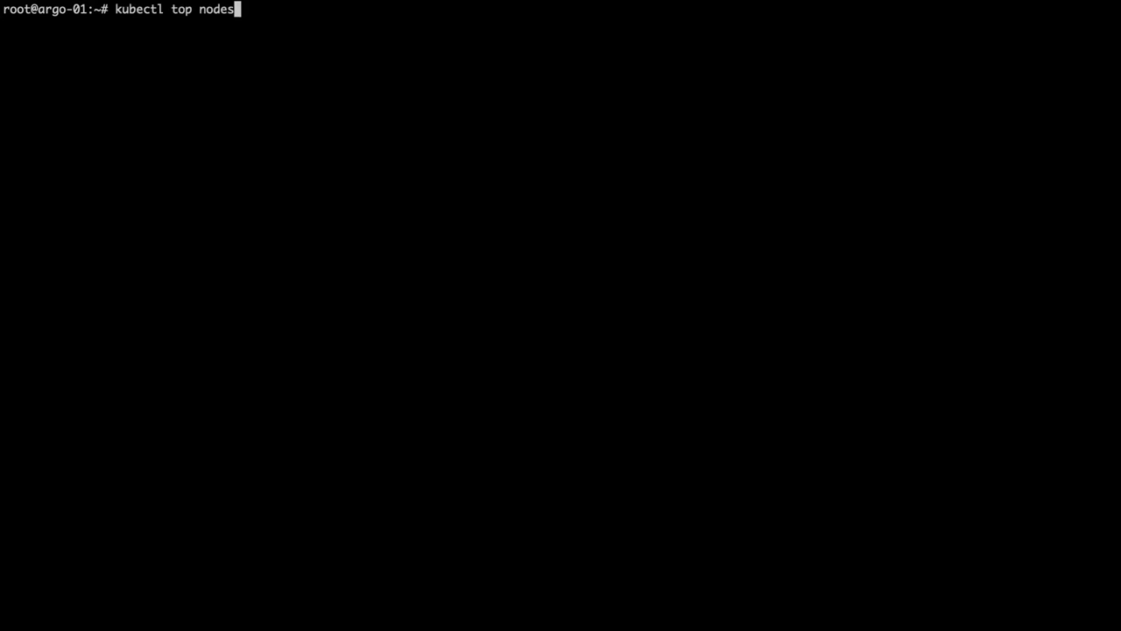
{"action": "key", "text": "Return"}
{"action": "key", "text": "Up"}
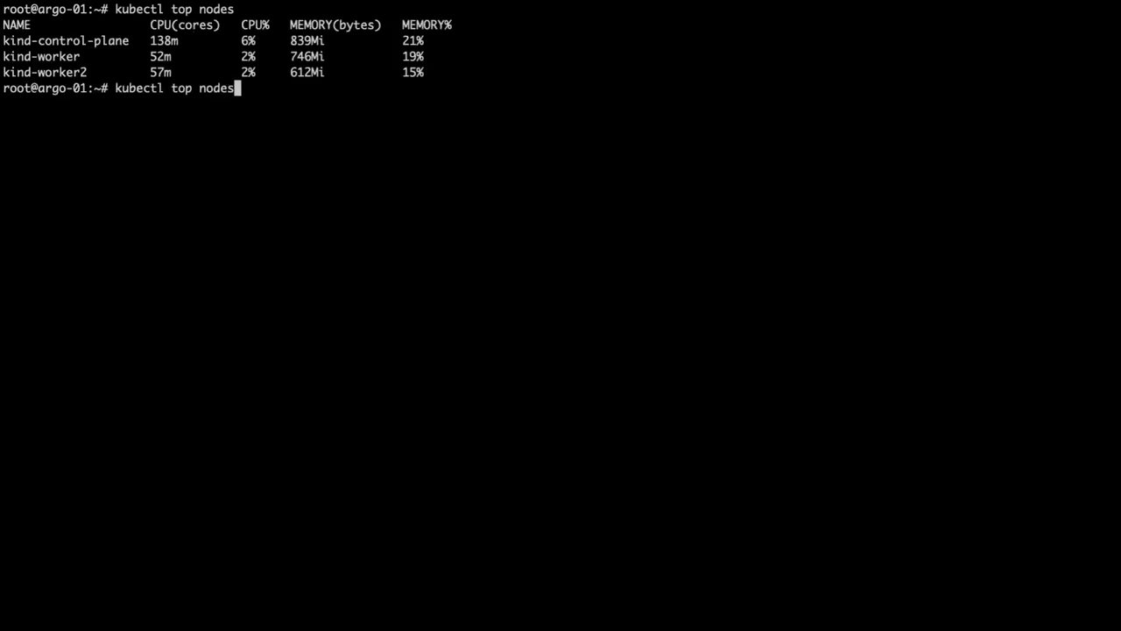
{"action": "key", "text": "BackSpace"}
{"action": "key", "text": "BackSpace"}
{"action": "key", "text": "BackSpace"}
{"action": "key", "text": "BackSpace"}
{"action": "key", "text": "BackSpace"}
{"action": "type", "text": "pods"}
{"action": "key", "text": "Return"}
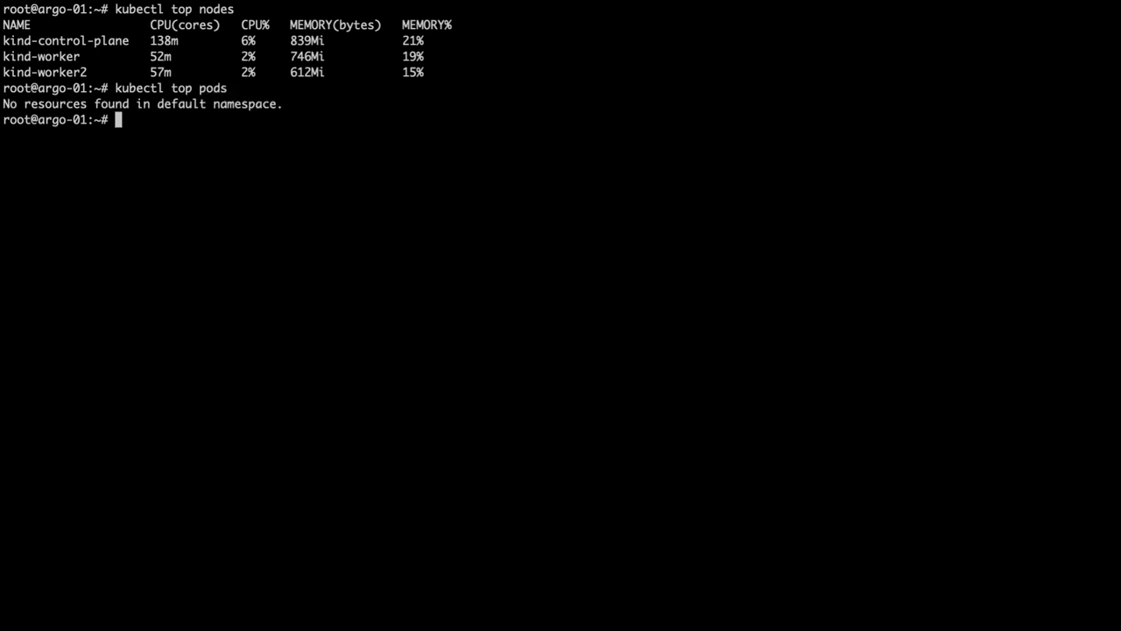
Step: Run kubectl top pod and kubectl top pod -A, highlighting the CPU and MEMORY columns
{"action": "key", "text": "Up"}
{"action": "key", "text": "BackSpace"}
{"action": "key", "text": "Return"}
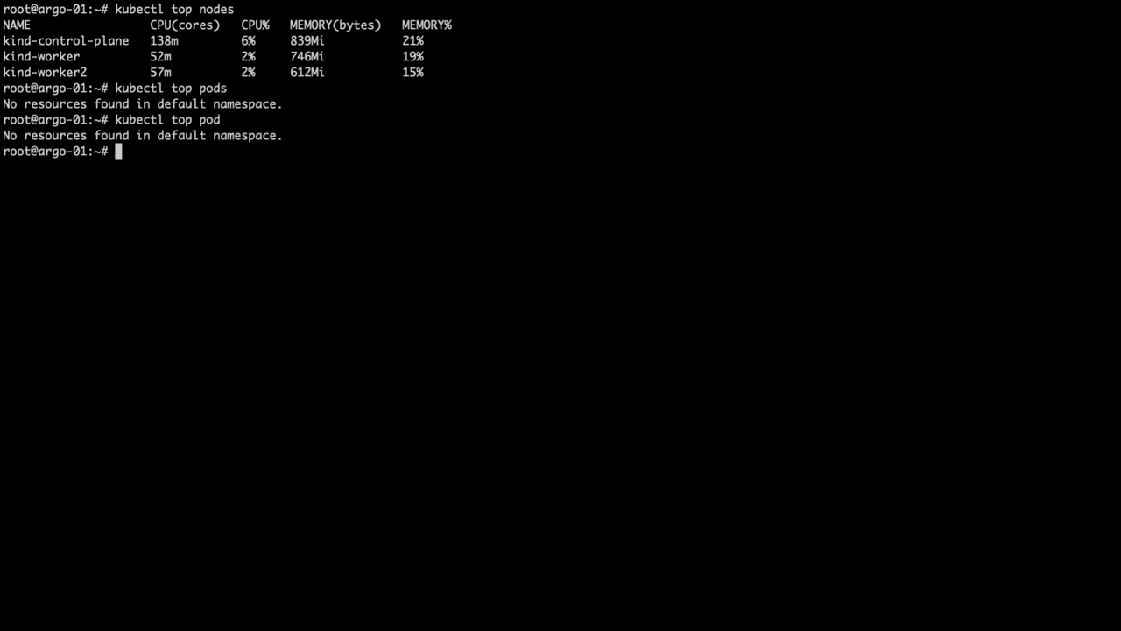
{"action": "key", "text": "Up"}
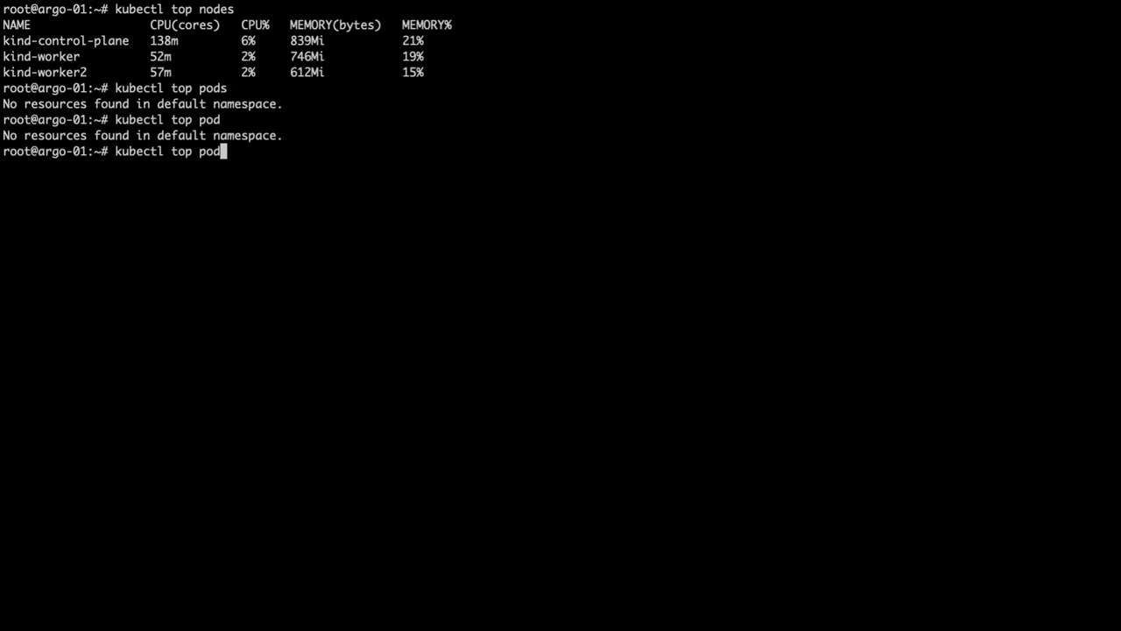
{"action": "type", "text": "-A"}
{"action": "key", "text": "Return"}
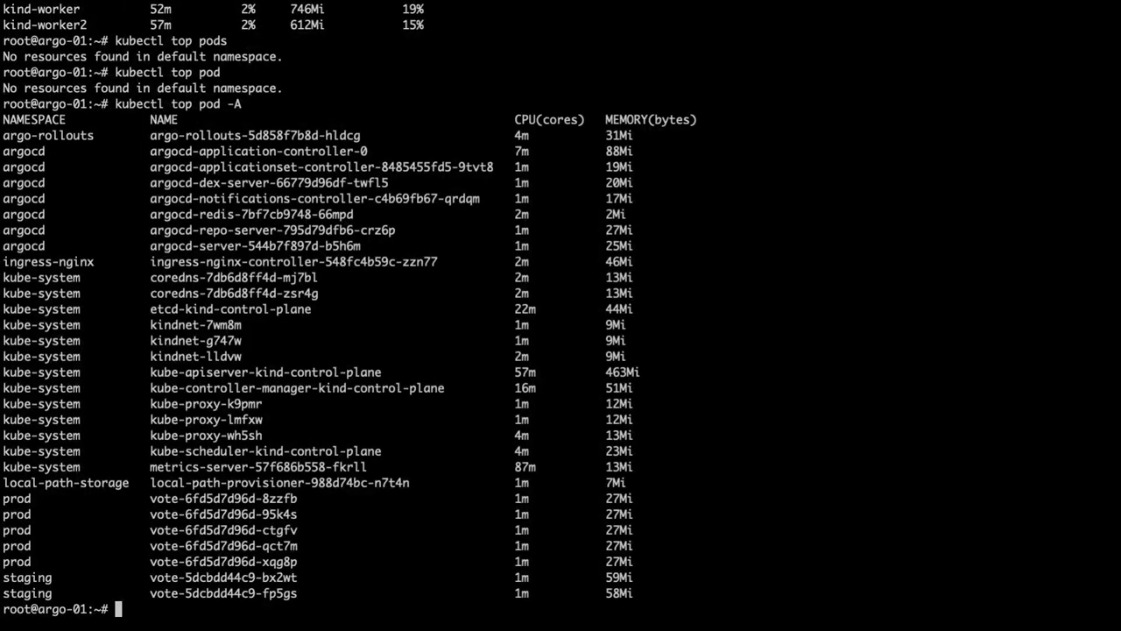
{"action": "double_click", "coordinate": [540, 121]}
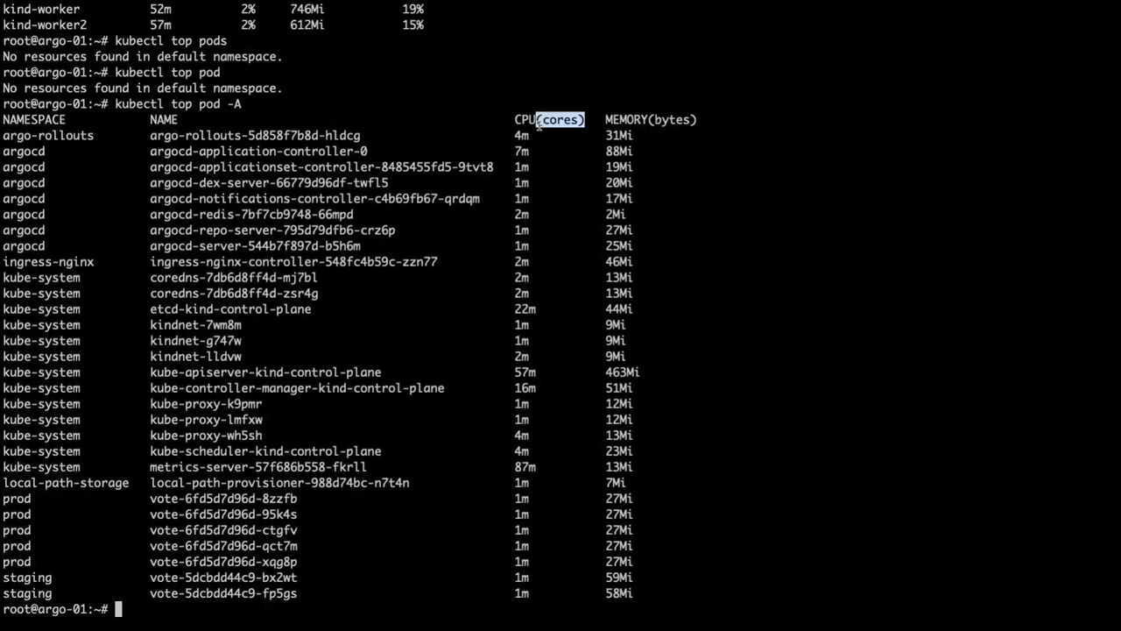
{"action": "double_click", "coordinate": [617, 122]}
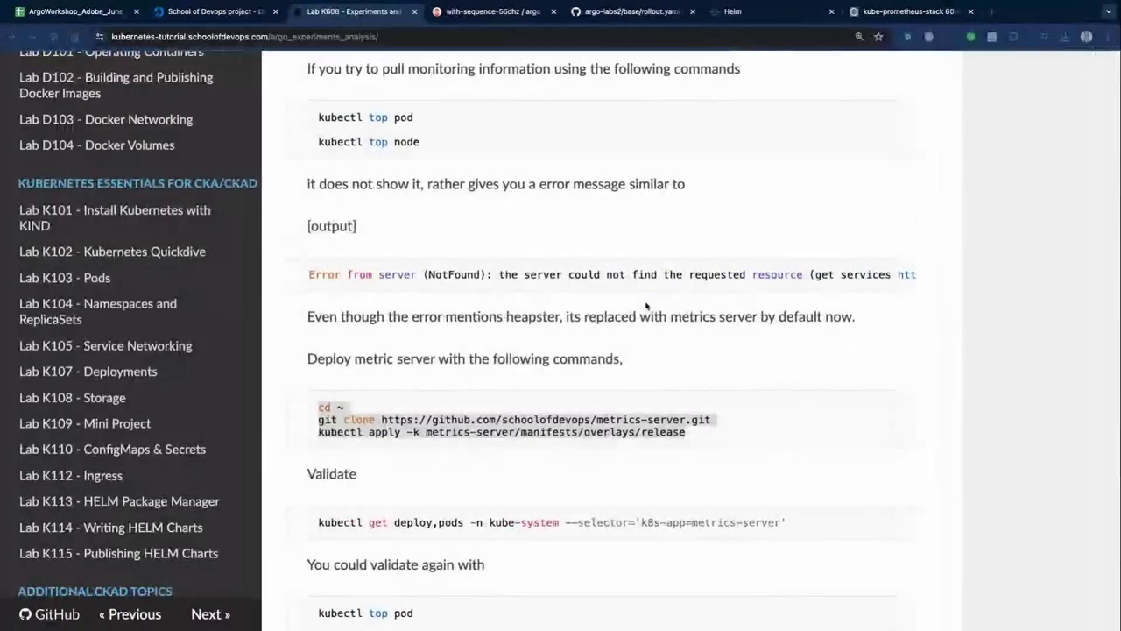
Step: Scroll to the Deploy Prometheus and Grafana section after glancing at the kube-prometheus-stack Artifact Hub page
{"action": "scroll", "coordinate": [646, 306], "scroll_direction": "down", "scroll_amount": 7}
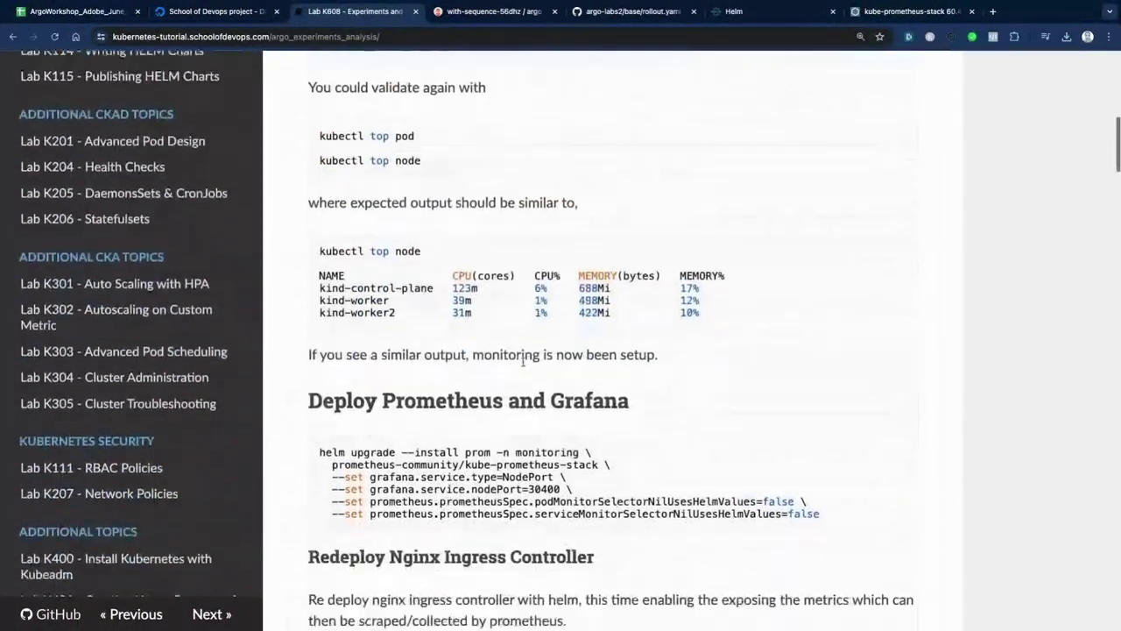
{"action": "scroll", "coordinate": [523, 361], "scroll_direction": "up", "scroll_amount": 6}
{"action": "scroll", "coordinate": [523, 361], "scroll_direction": "down", "scroll_amount": 6}
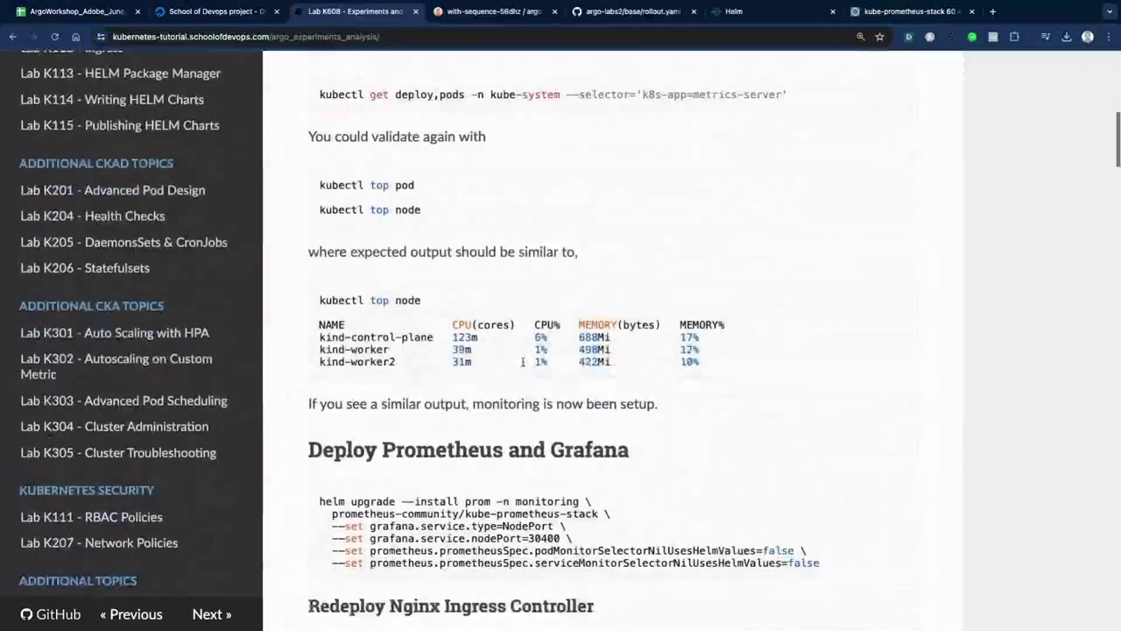
{"action": "scroll", "coordinate": [524, 361], "scroll_direction": "down", "scroll_amount": 1}
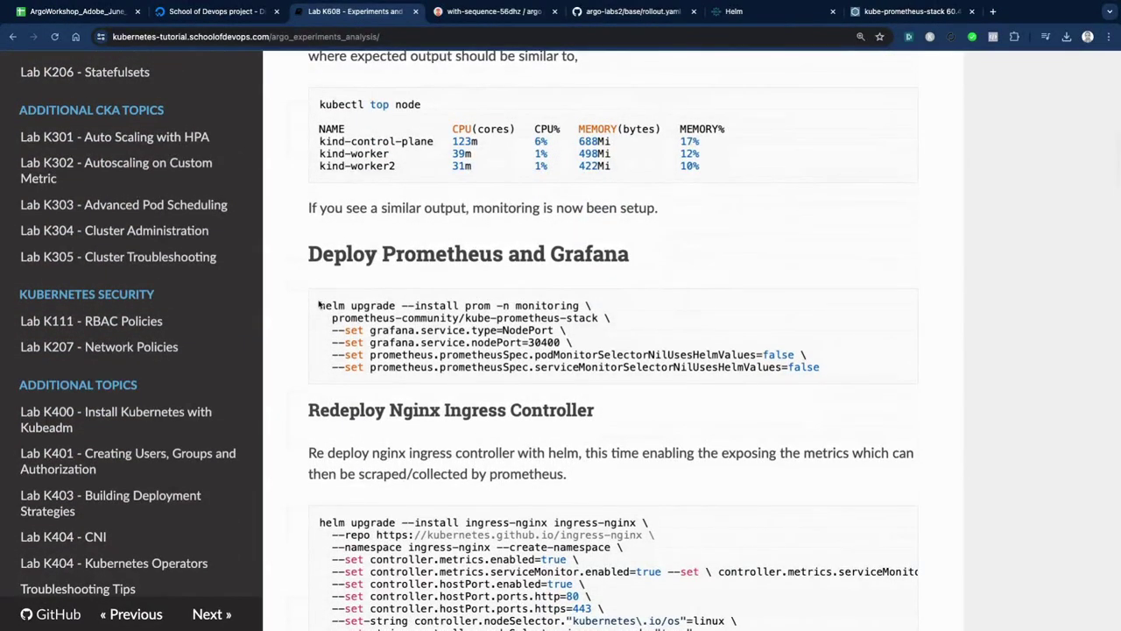
{"action": "left_click", "coordinate": [914, 19]}
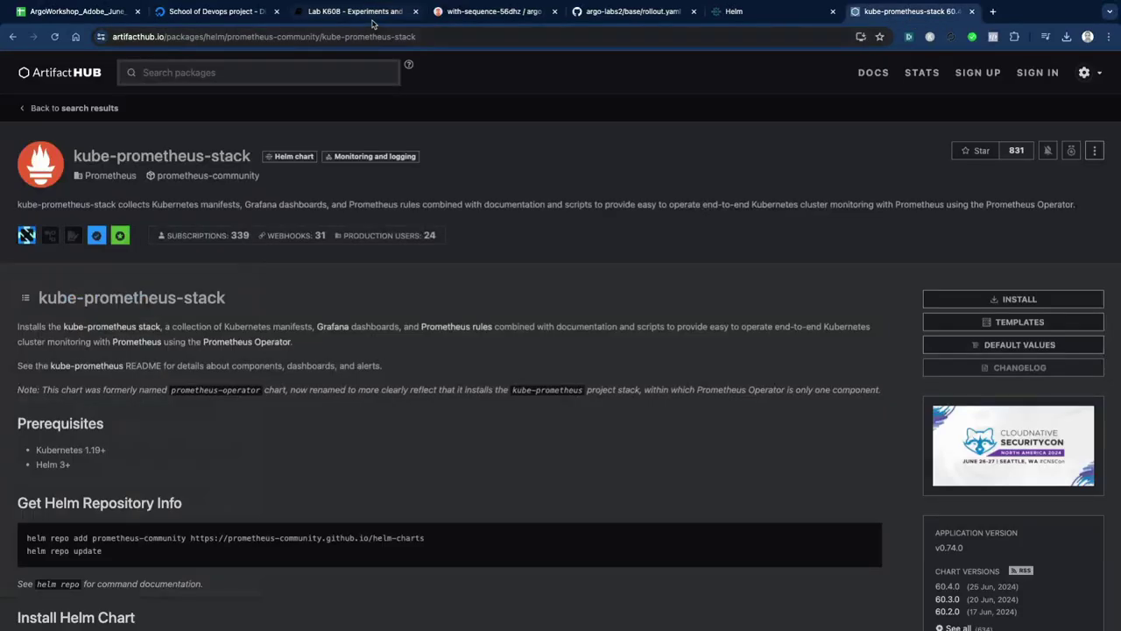
{"action": "left_click", "coordinate": [355, 11]}
Step: Select the full kube-prometheus-stack helm upgrade command, noting its NodePort type and nodePort 30400
{"action": "left_click_drag", "start_coordinate": [465, 317], "coordinate": [611, 318]}
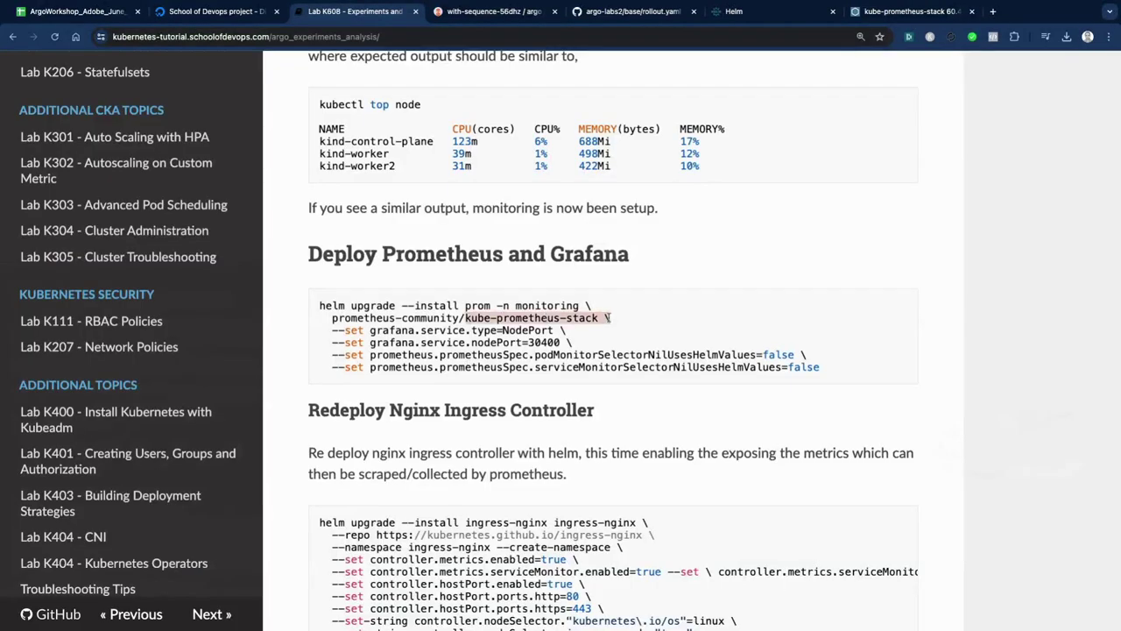
{"action": "left_click_drag", "start_coordinate": [319, 305], "coordinate": [604, 318]}
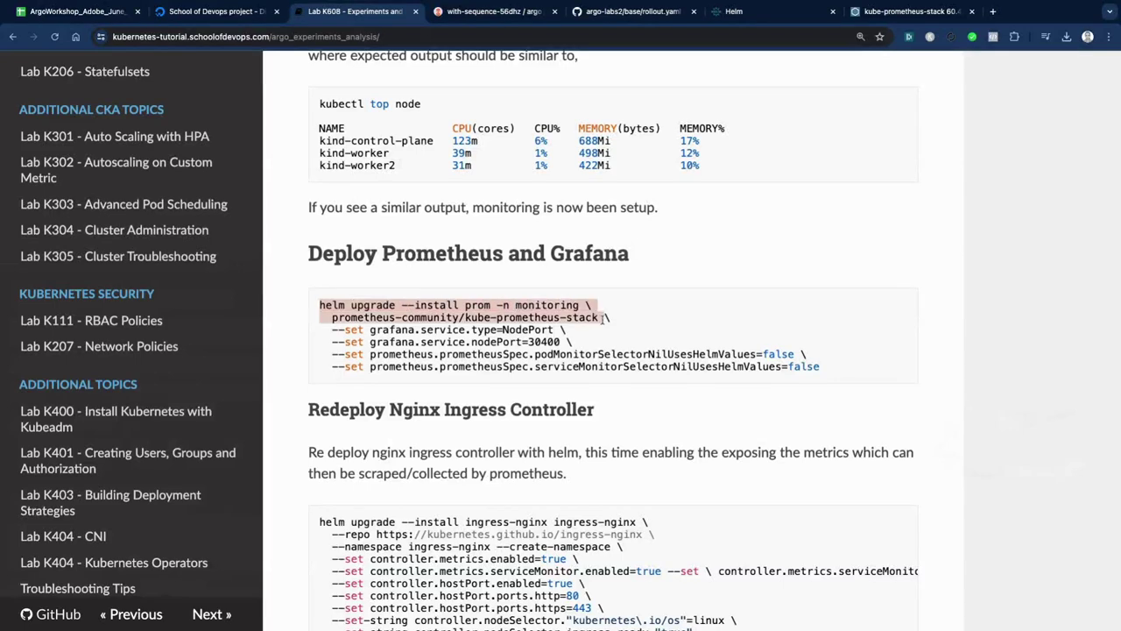
{"action": "double_click", "coordinate": [512, 331]}
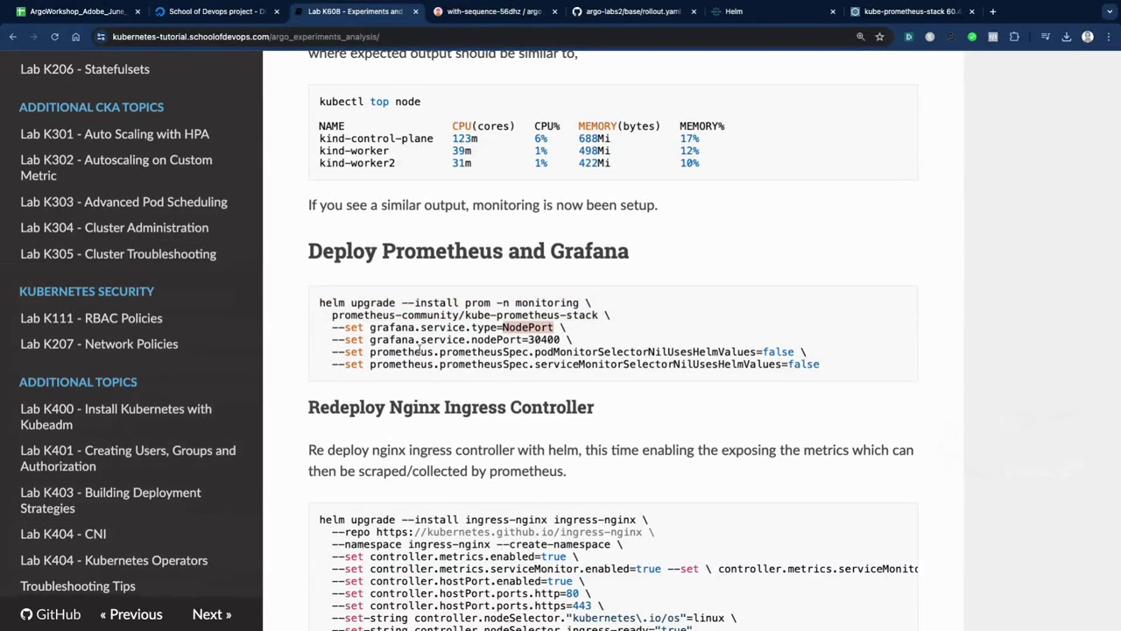
{"action": "double_click", "coordinate": [544, 339]}
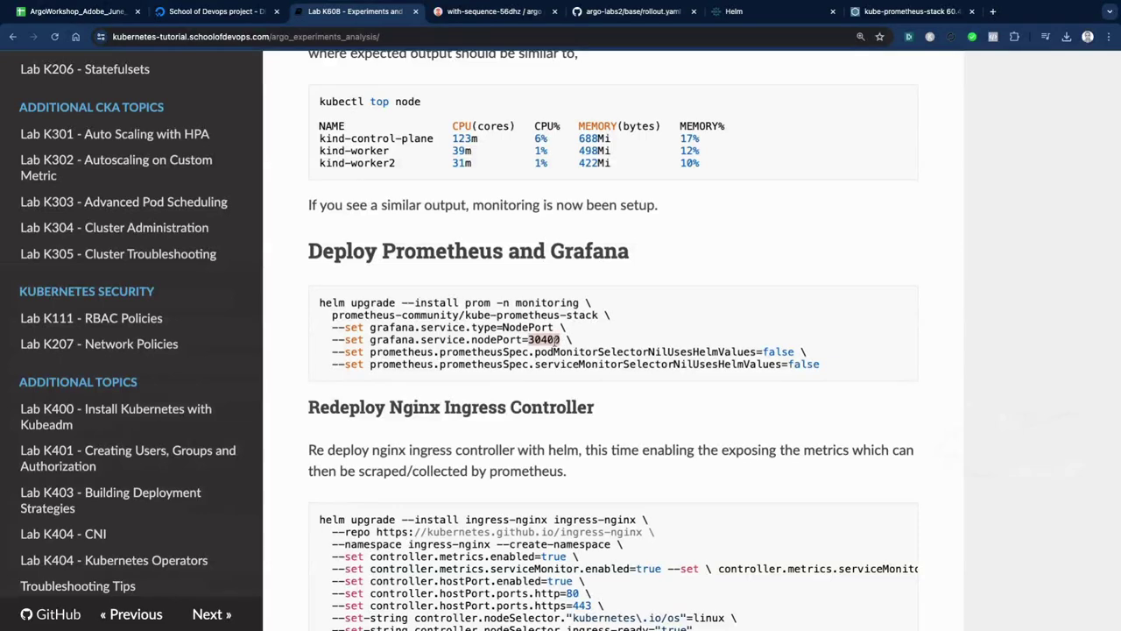
{"action": "left_click", "coordinate": [417, 340]}
{"action": "left_click_drag", "start_coordinate": [316, 305], "coordinate": [860, 370]}
{"action": "key", "text": "super+c"}
Step: Run the pasted kube-prometheus-stack helm upgrade command in a cleared terminal; it fails with repo not found
{"action": "key", "text": "super+Tab"}
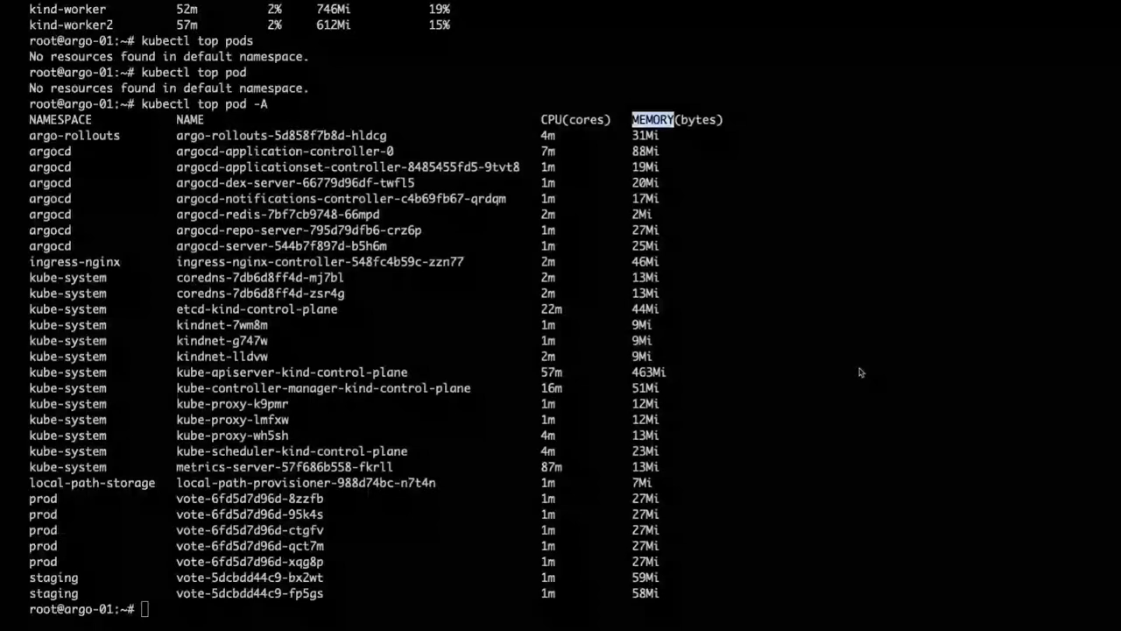
{"action": "key", "text": "ctrl+l"}
{"action": "key", "text": "super+v"}
{"action": "key", "text": "Return"}
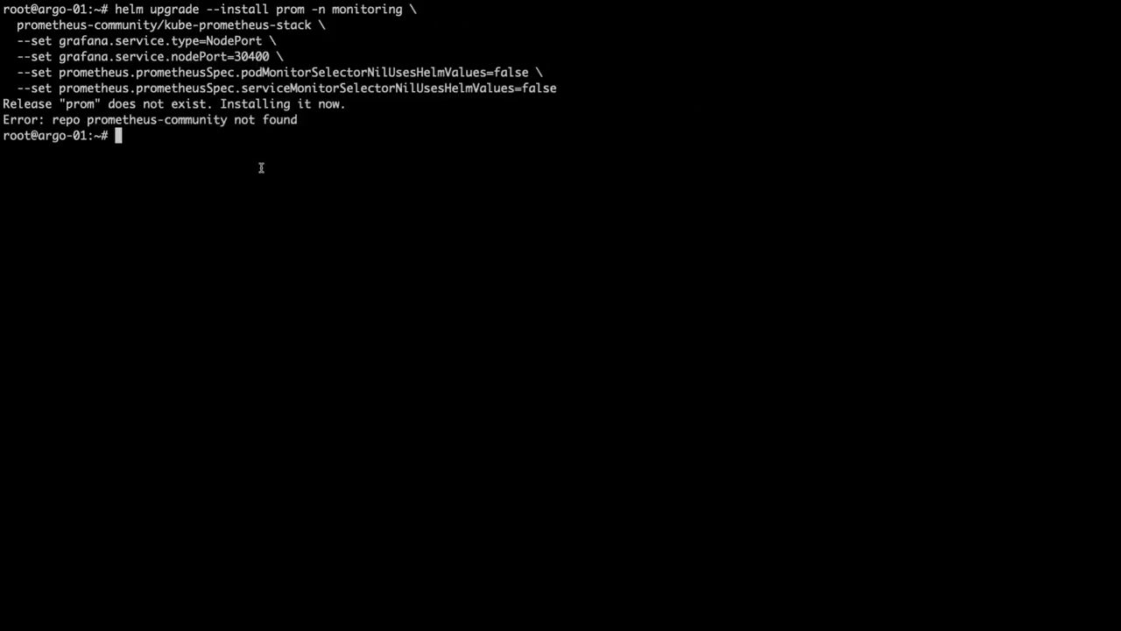
Step: Select the helm repo add and update commands on the kube-prometheus-stack Artifact Hub page
{"action": "key", "text": "super+Tab"}
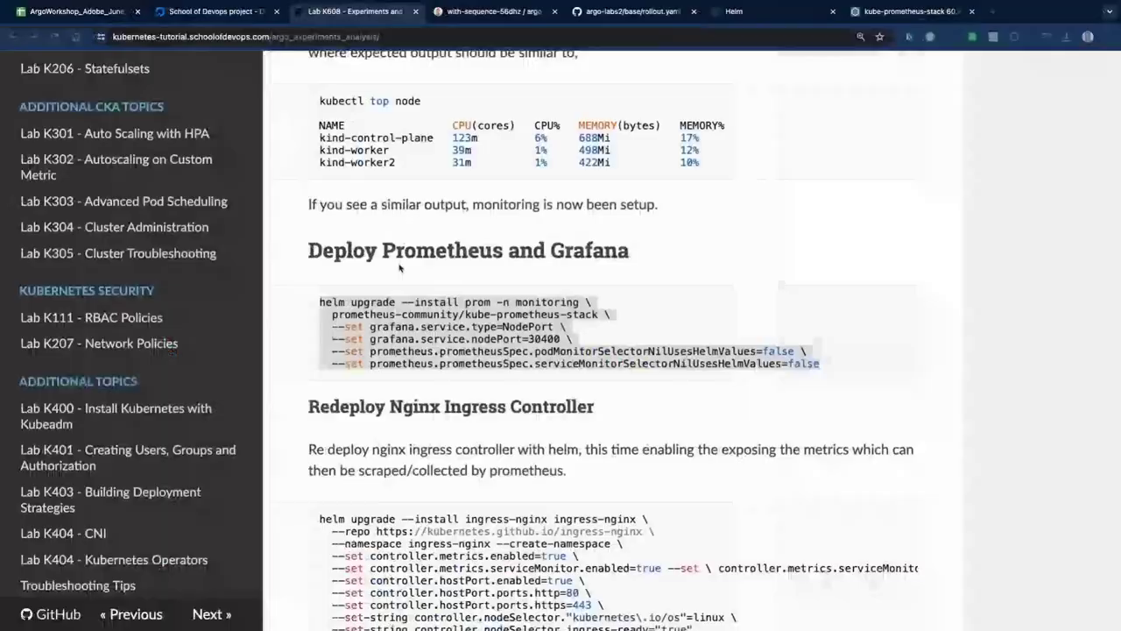
{"action": "scroll", "coordinate": [406, 311], "scroll_direction": "up", "scroll_amount": 1}
{"action": "scroll", "coordinate": [405, 311], "scroll_direction": "up", "scroll_amount": 5}
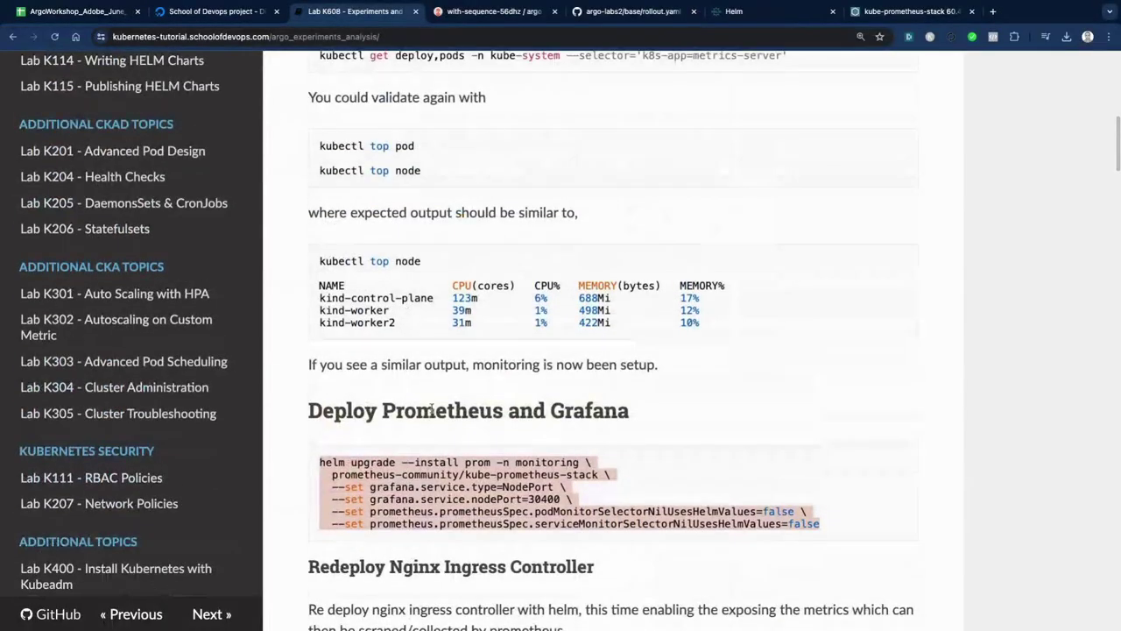
{"action": "scroll", "coordinate": [627, 301], "scroll_direction": "up", "scroll_amount": 5}
{"action": "scroll", "coordinate": [627, 300], "scroll_direction": "up", "scroll_amount": 3}
{"action": "scroll", "coordinate": [628, 301], "scroll_direction": "down", "scroll_amount": 10}
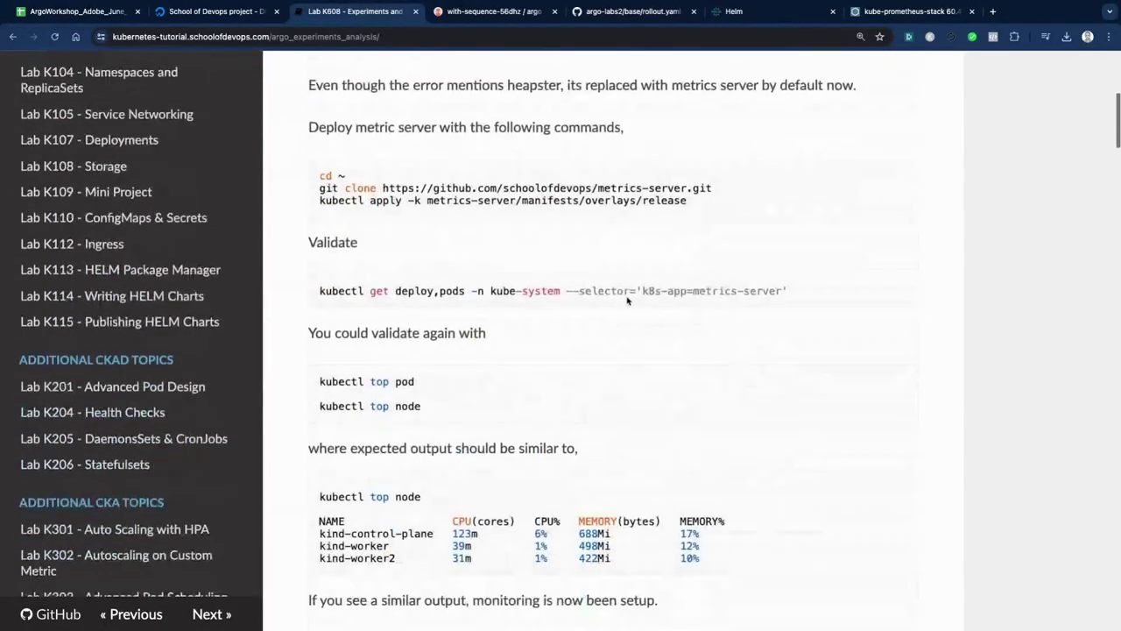
{"action": "double_click", "coordinate": [511, 185]}
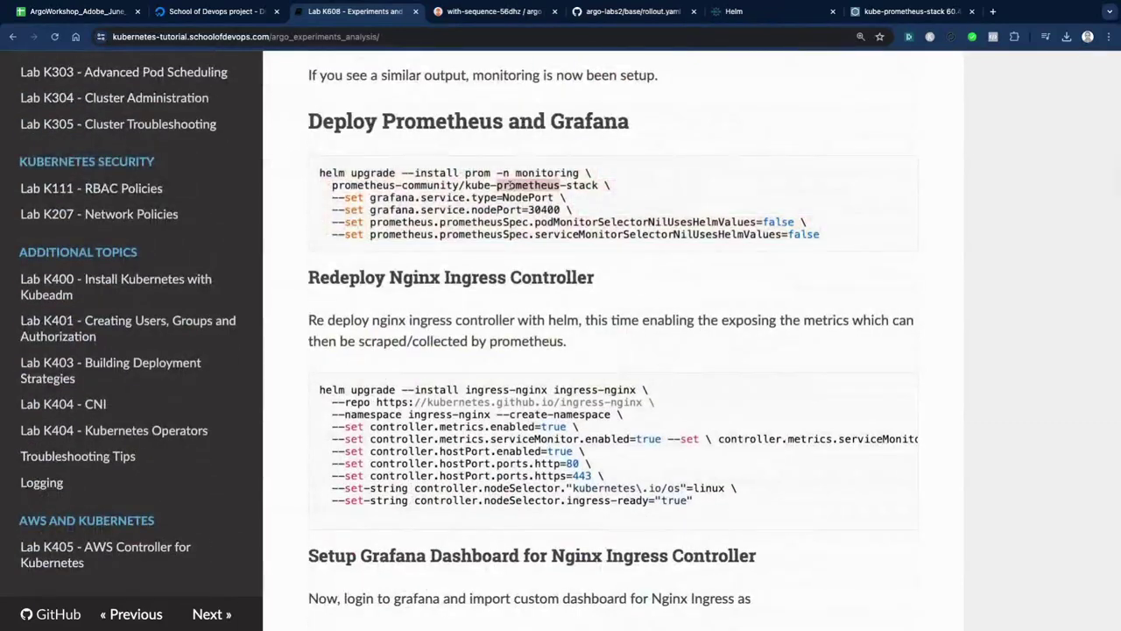
{"action": "left_click", "coordinate": [940, 7]}
{"action": "scroll", "coordinate": [131, 426], "scroll_direction": "down", "scroll_amount": 3}
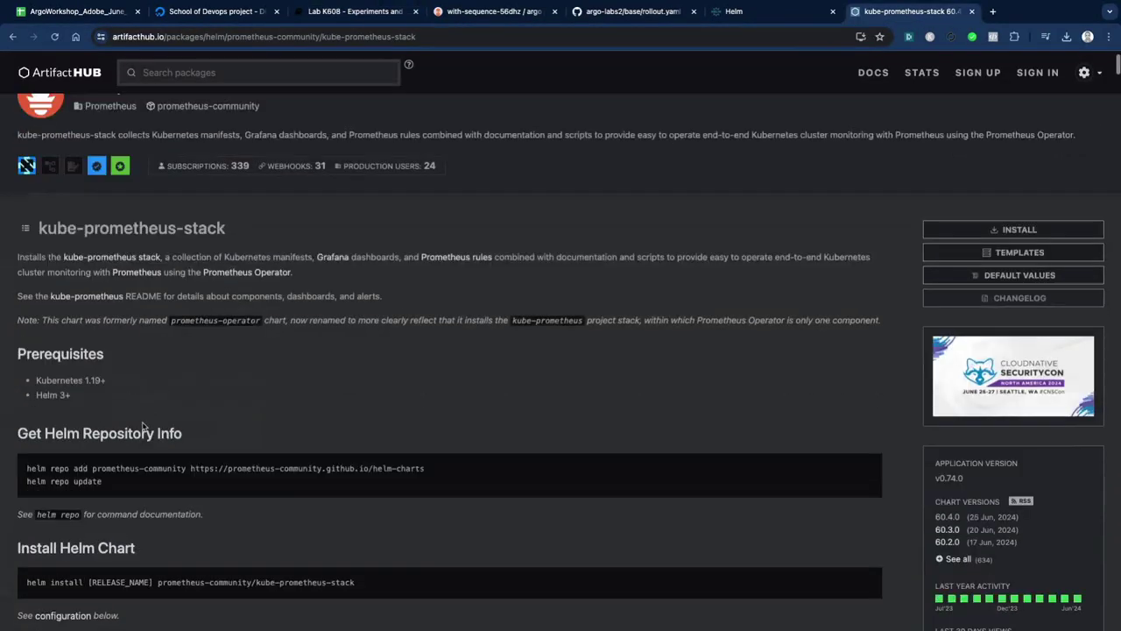
{"action": "left_click_drag", "start_coordinate": [26, 360], "coordinate": [184, 401]}
{"action": "key", "text": "super+c"}
Step: Add and update the prometheus-community Helm repository in the terminal, rerunning the command once
{"action": "key", "text": "ctrl+Left"}
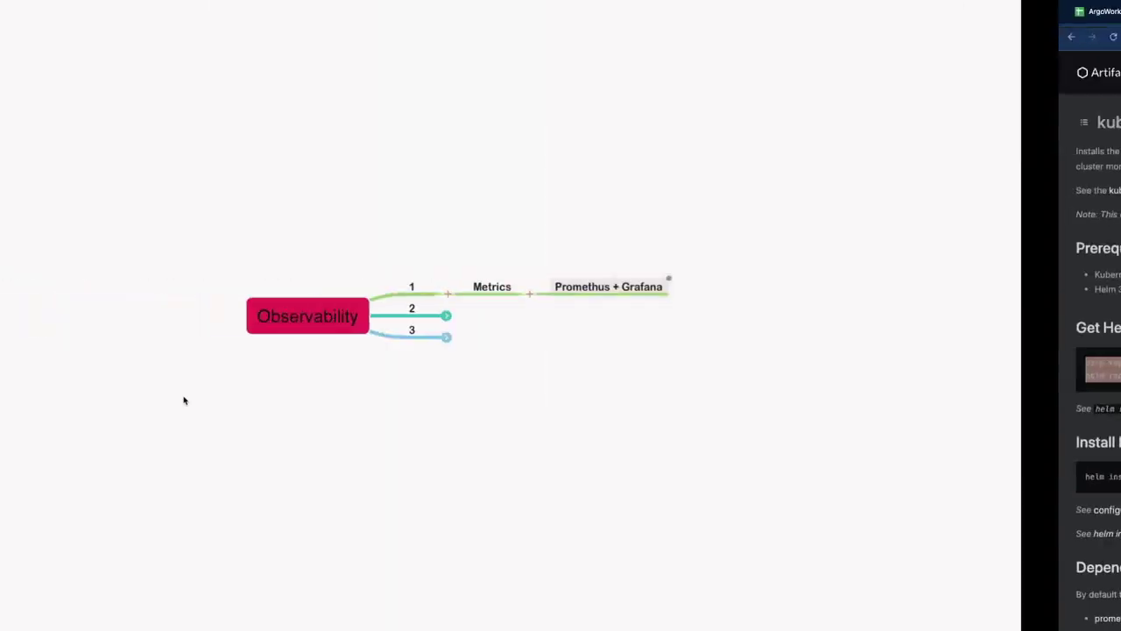
{"action": "key", "text": "ctrl+Right"}
{"action": "key", "text": "super+v"}
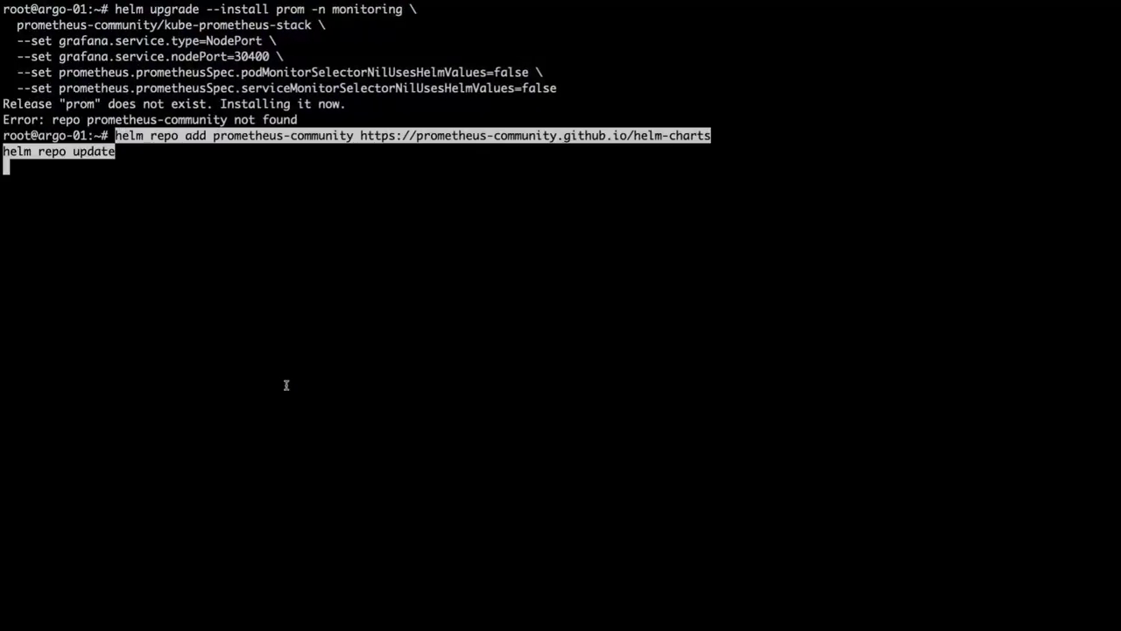
{"action": "key", "text": "Return"}
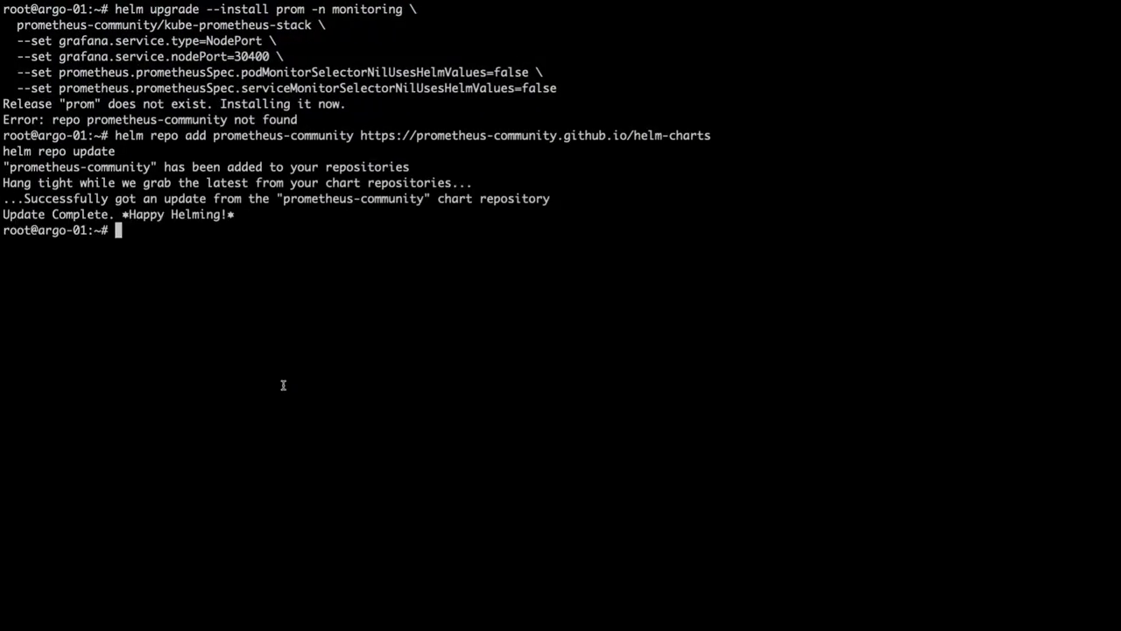
{"action": "key", "text": "ctrl+Left"}
{"action": "key", "text": "ctrl+Right"}
{"action": "key", "text": "Up"}
{"action": "key", "text": "Up"}
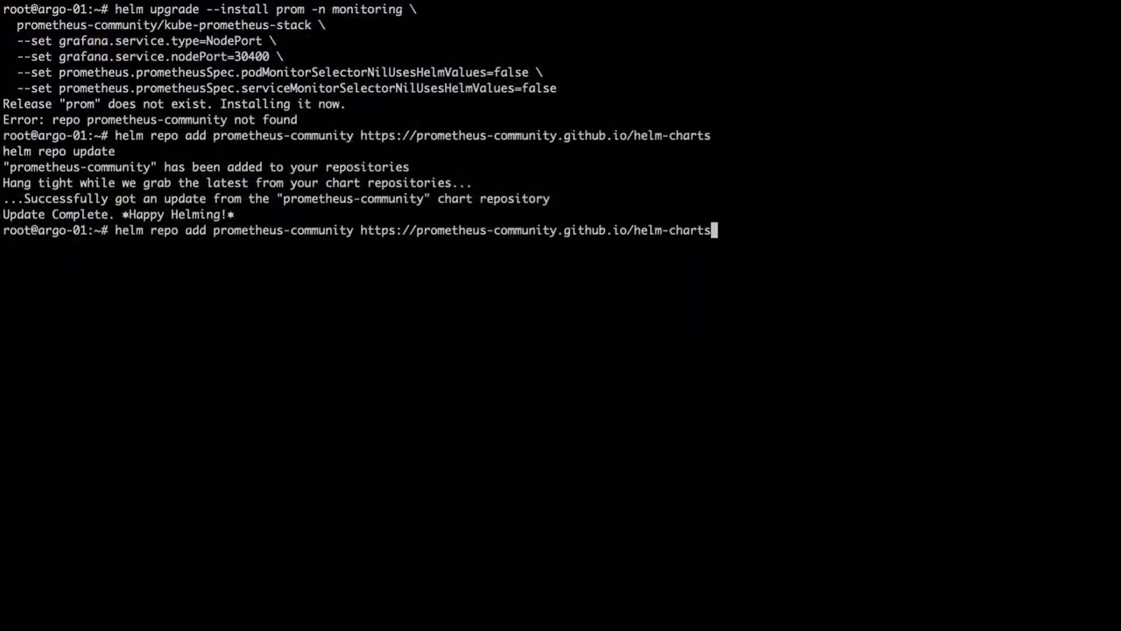
{"action": "key", "text": "Return"}
Step: Copy the Prometheus and Grafana helm command from the Lab K608 tutorial and rerun the prom install
{"action": "key", "text": "ctrl+Left"}
{"action": "left_click", "coordinate": [517, 17]}
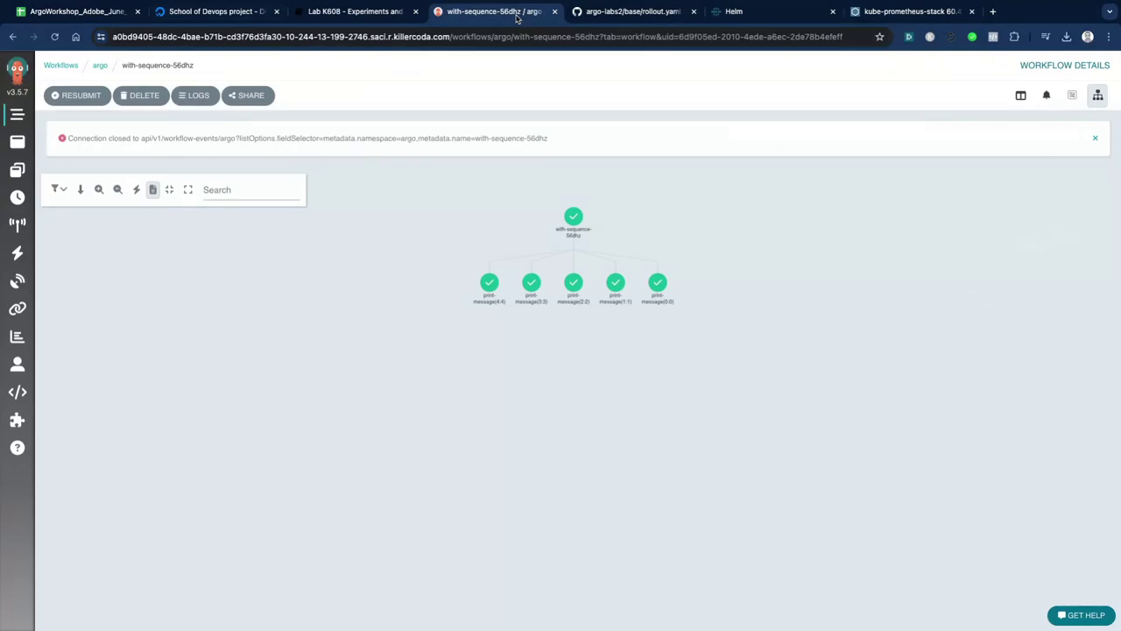
{"action": "left_click", "coordinate": [623, 17]}
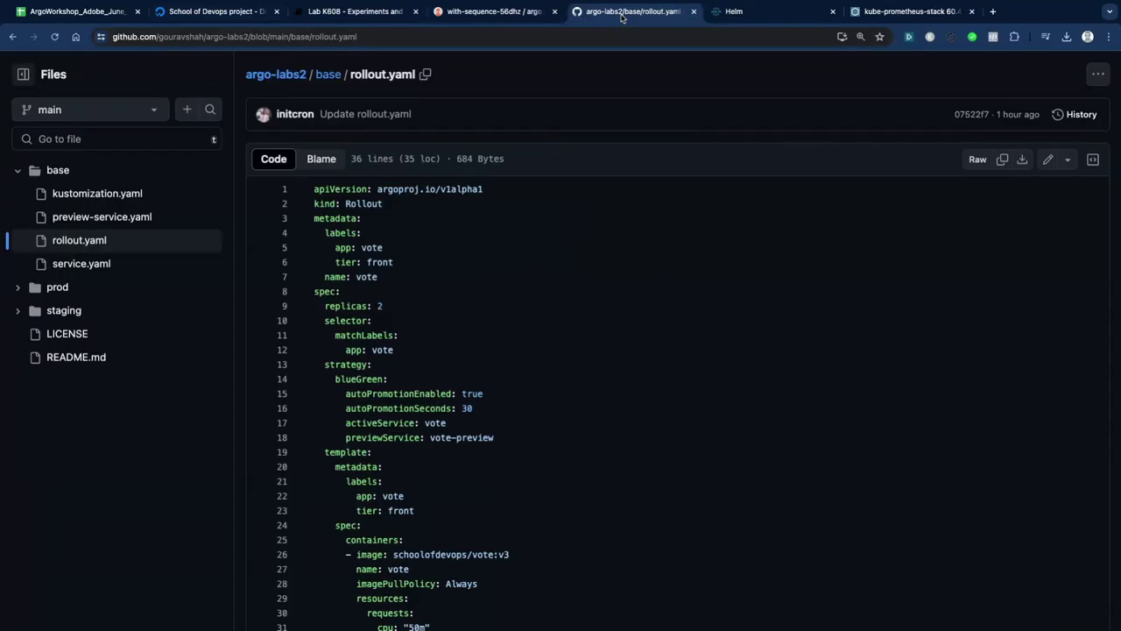
{"action": "left_click", "coordinate": [359, 17]}
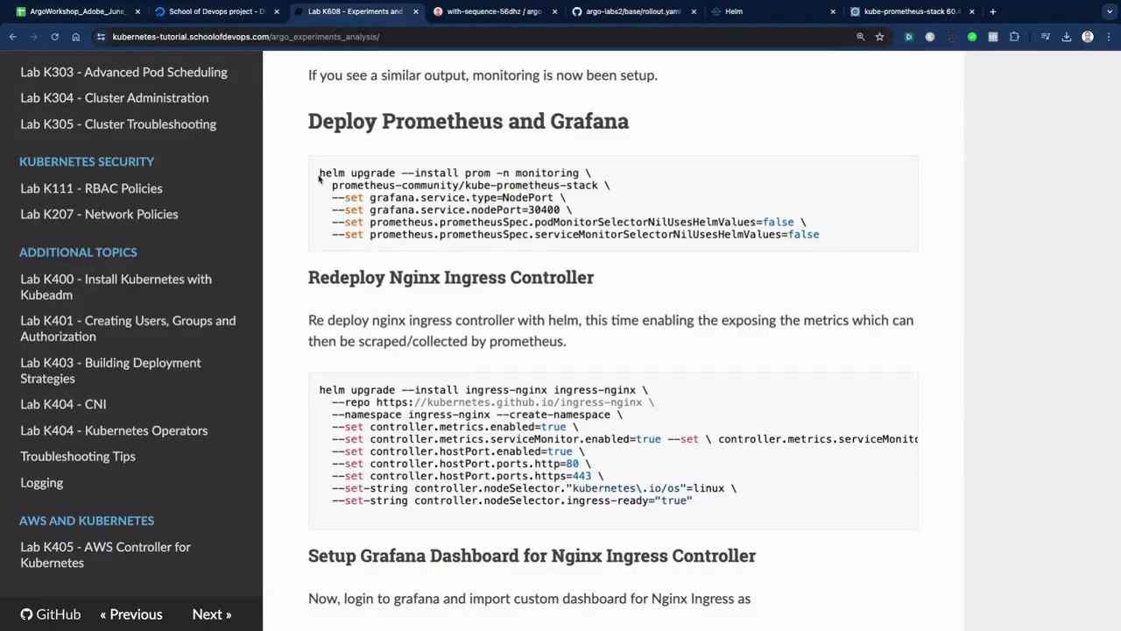
{"action": "left_click_drag", "start_coordinate": [321, 173], "coordinate": [876, 252]}
{"action": "key", "text": "super+c"}
{"action": "key", "text": "ctrl+Right"}
{"action": "key", "text": "super+v"}
{"action": "key", "text": "Return"}
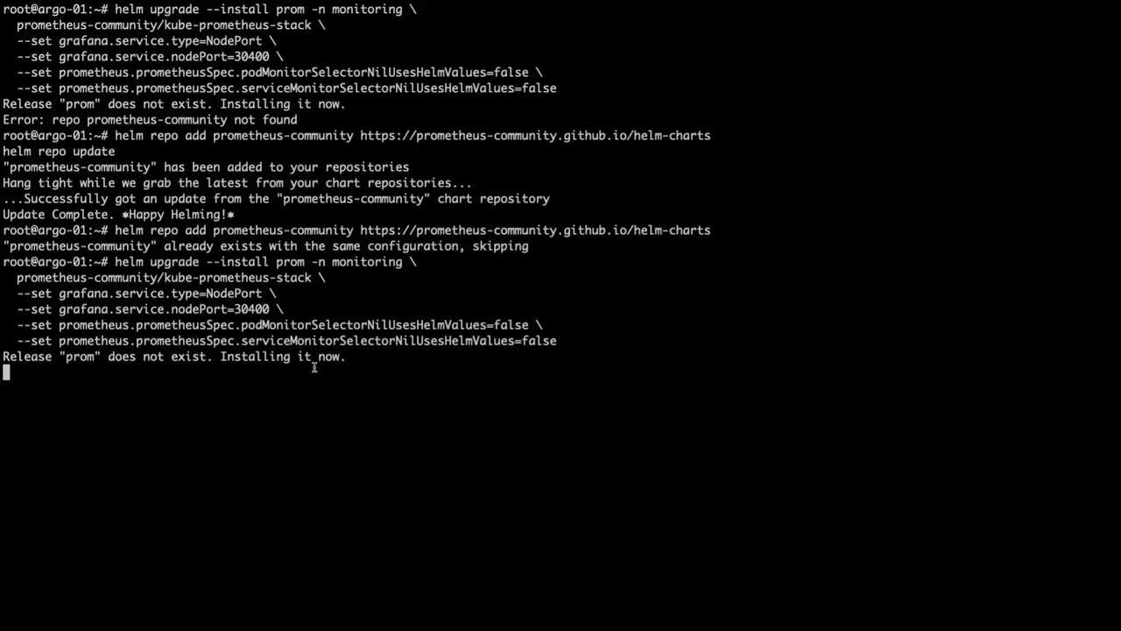
Step: Split the terminal, SSH to the server in the new pane, and run 'watch kubectl get all -n monitoring'
{"action": "key", "text": "super+d"}
{"action": "key", "text": "ctrl+r"}
{"action": "type", "text": "ssh"}
{"action": "key", "text": "Return"}
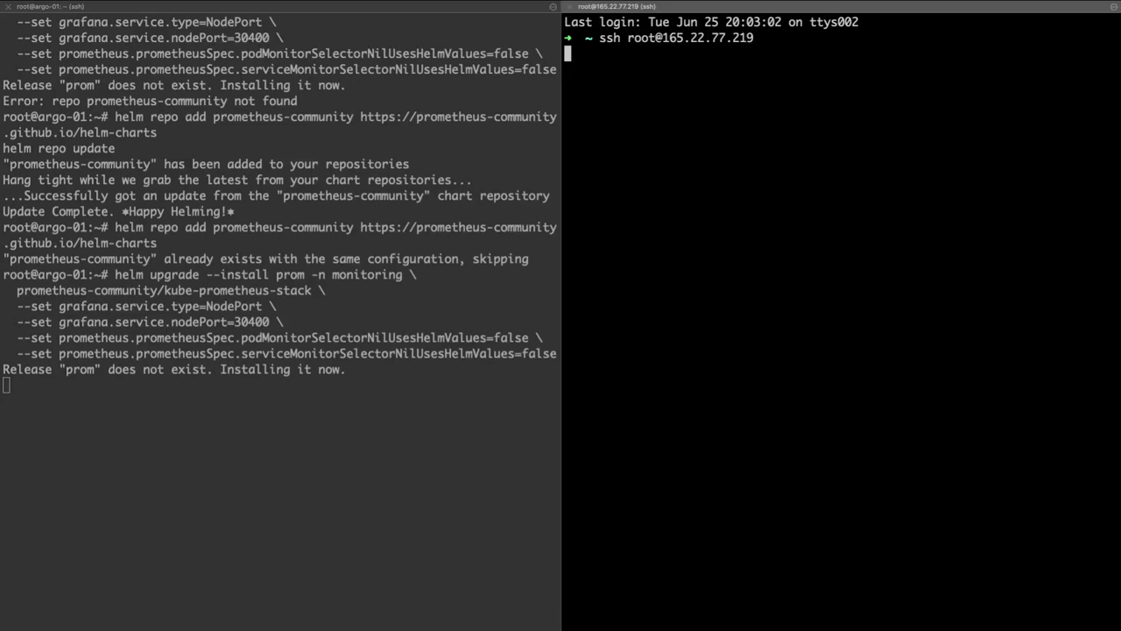
{"action": "type", "text": "watch kubectl"}
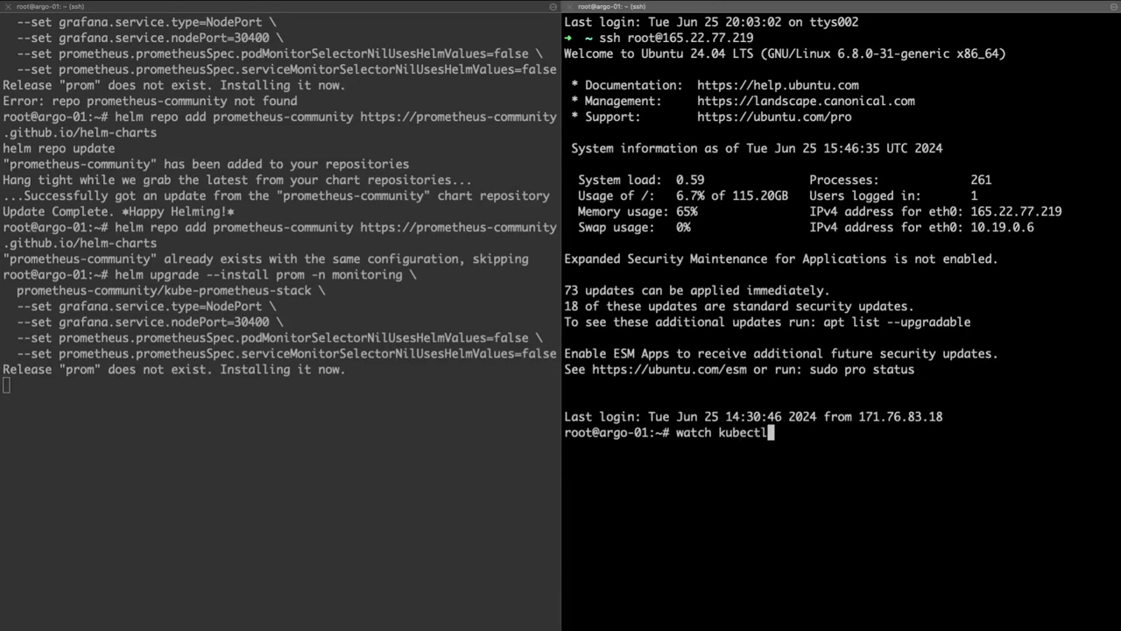
{"action": "type", "text": " get all -n monitoring"}
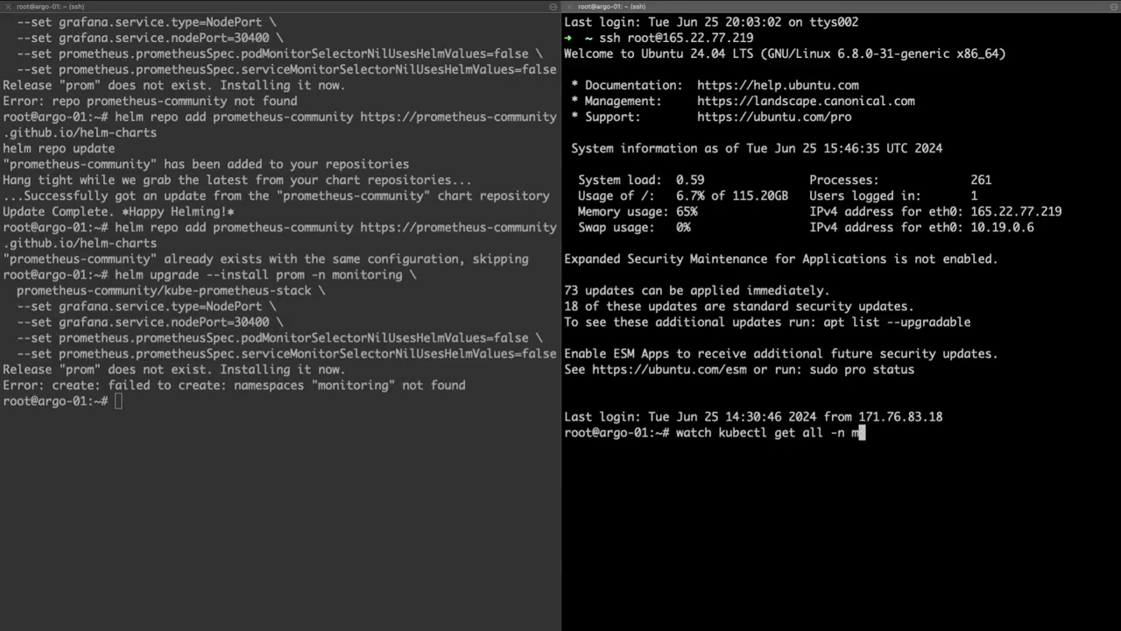
{"action": "key", "text": "Return"}
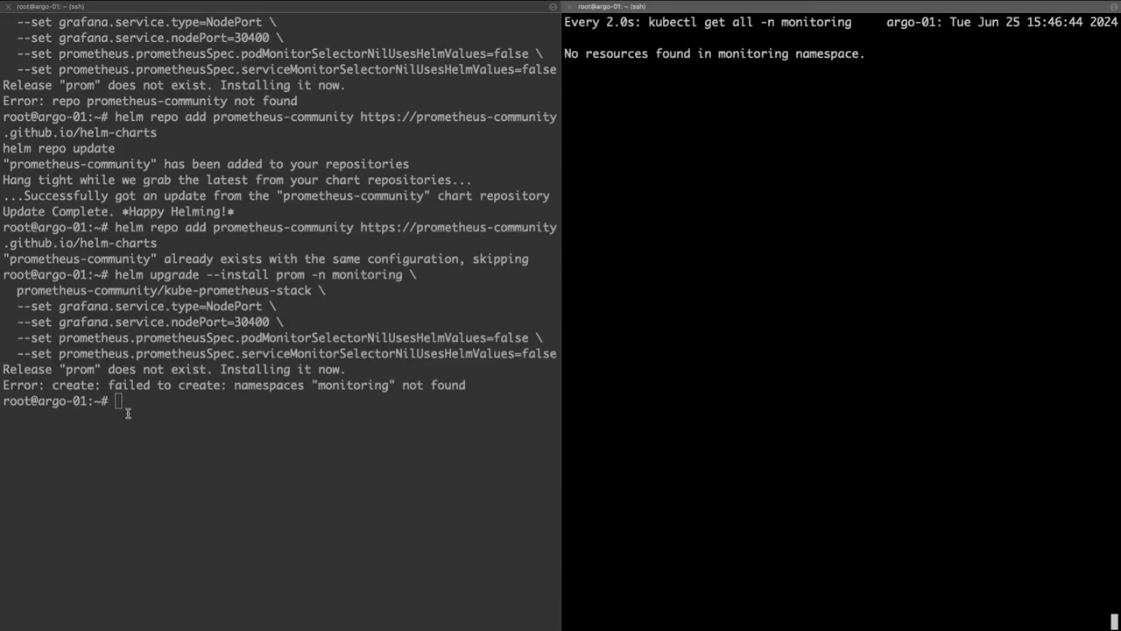
{"action": "left_click", "coordinate": [156, 403]}
Step: Run 'kubectl create namespace monitoring', then rerun the helm upgrade --install of prom from history
{"action": "type", "text": "kubectl cr"}
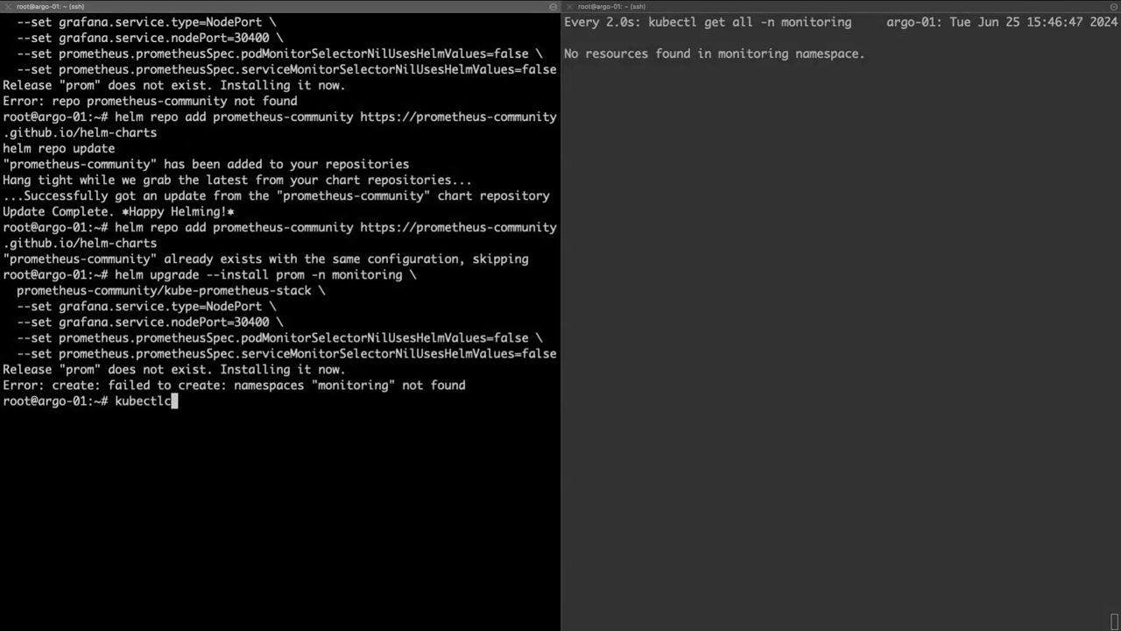
{"action": "type", "text": "eate nam"}
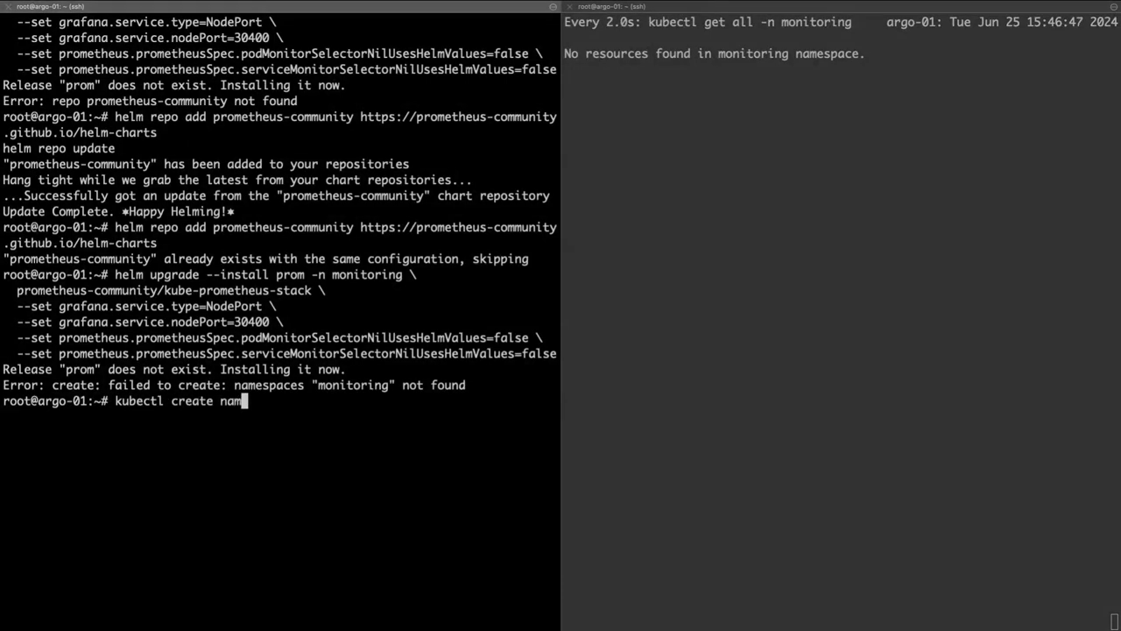
{"action": "type", "text": "espace monitoring"}
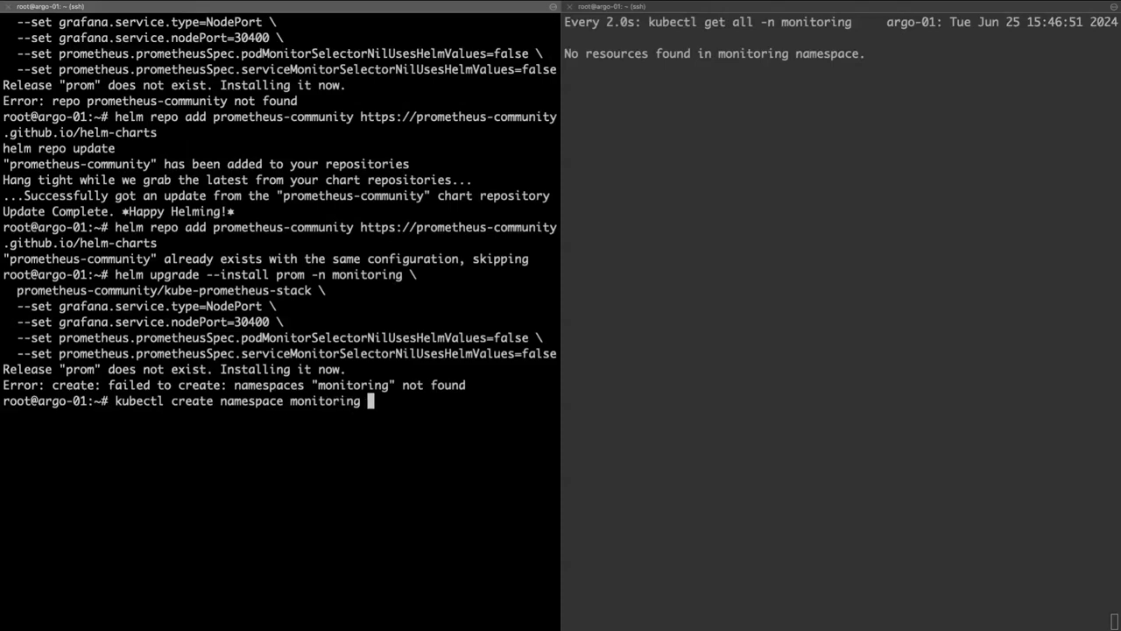
{"action": "key", "text": "Return"}
{"action": "key", "text": "Up"}
{"action": "key", "text": "Up"}
{"action": "key", "text": "Up"}
{"action": "key", "text": "Return"}
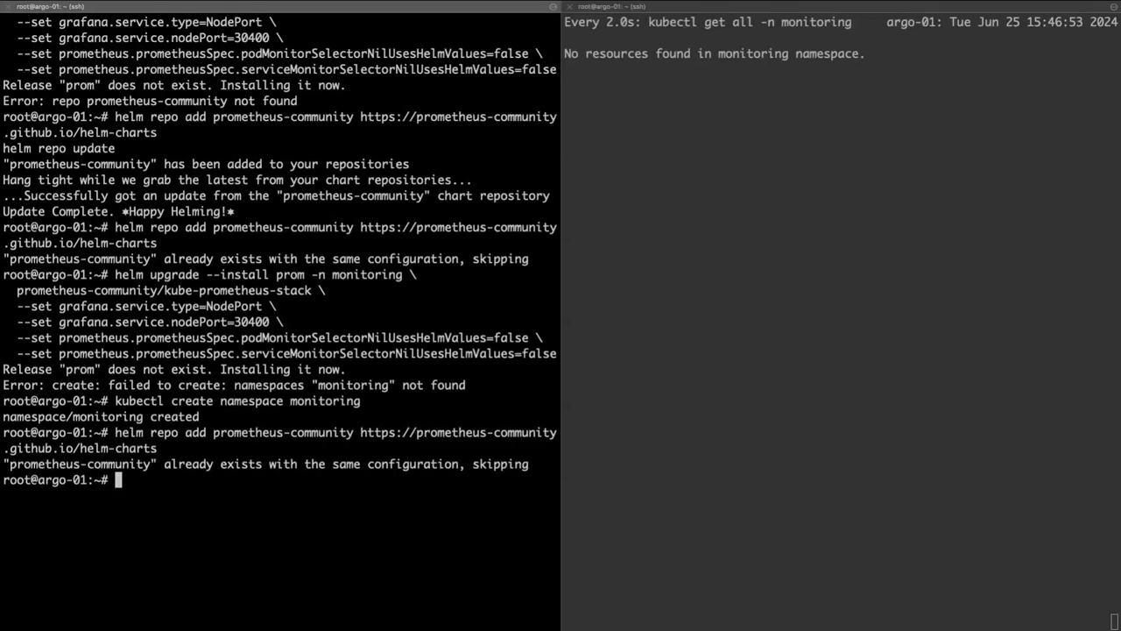
{"action": "key", "text": "Up"}
{"action": "key", "text": "Up"}
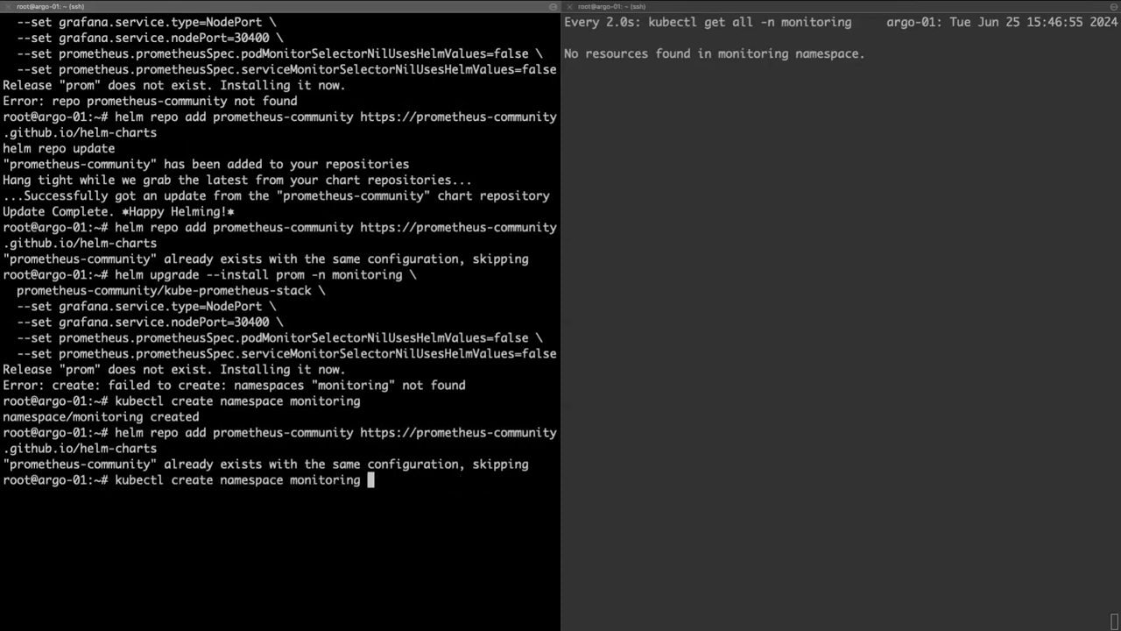
{"action": "key", "text": "Up"}
{"action": "key", "text": "Return"}
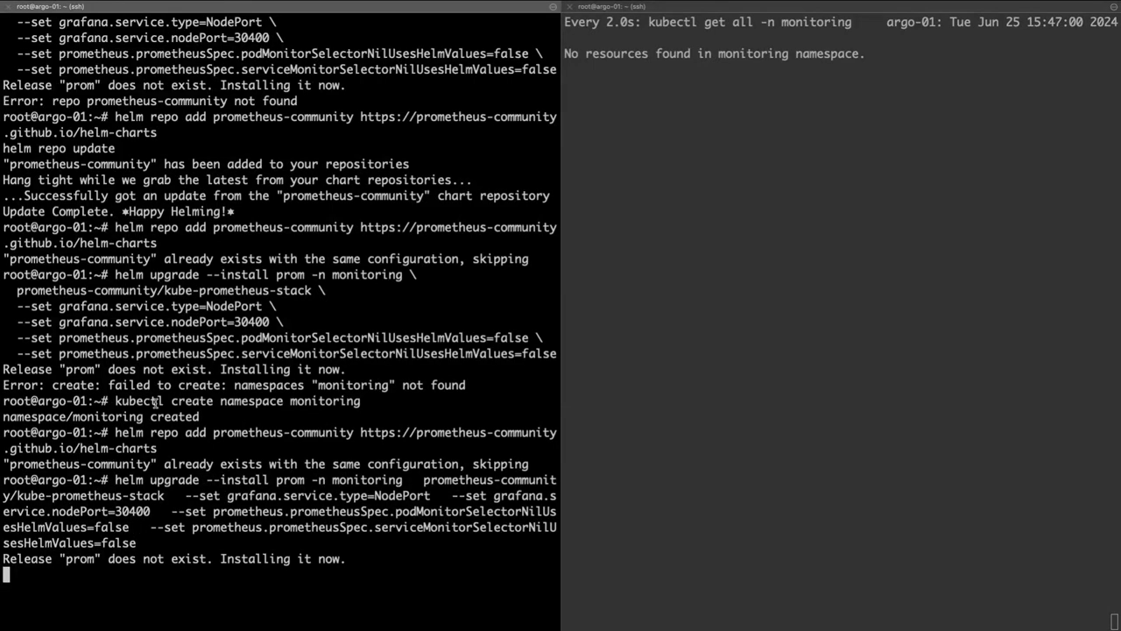
Step: Inspect the admission-create pod and job appearing in the monitoring watch while prom installs
{"action": "left_click", "coordinate": [816, 23]}
{"action": "double_click", "coordinate": [816, 23]}
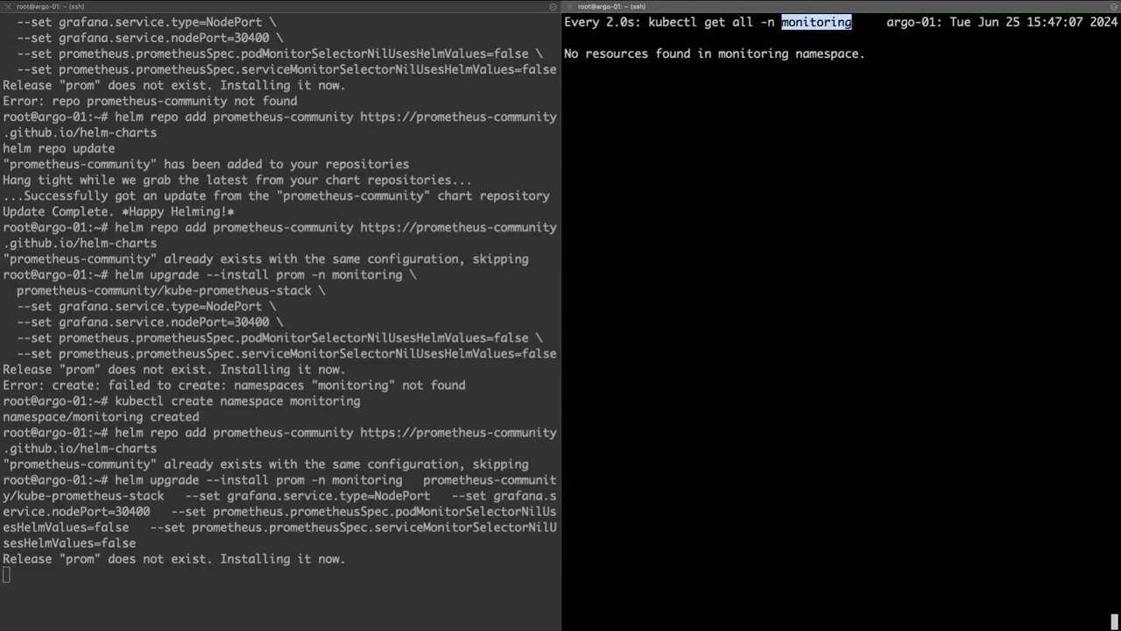
{"action": "triple_click", "coordinate": [744, 103]}
{"action": "key", "text": "super+Tab"}
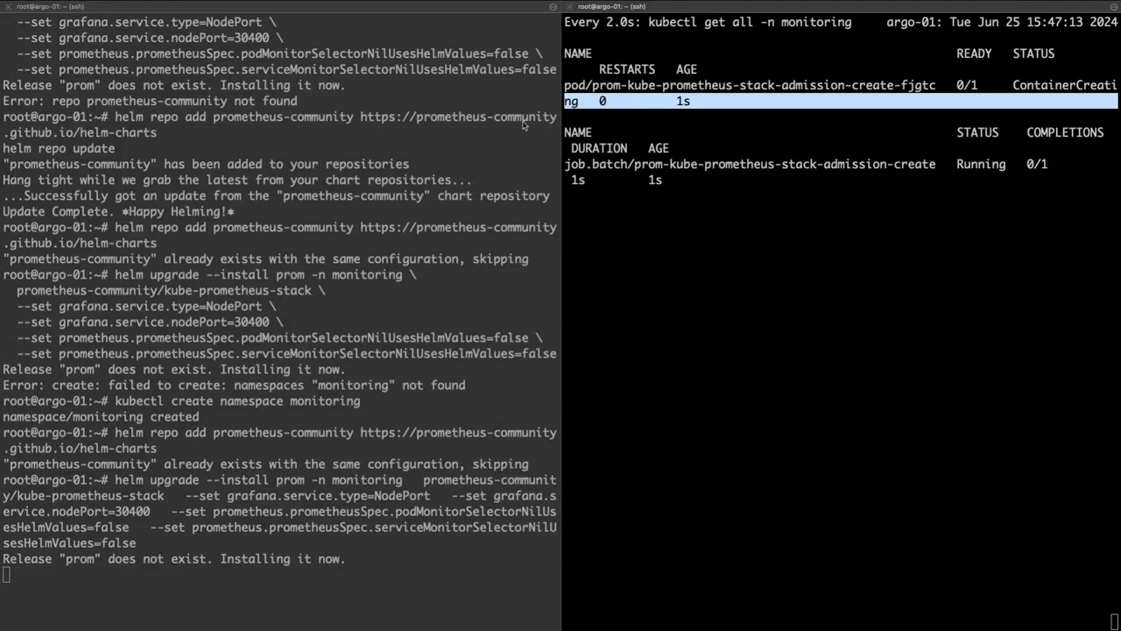
{"action": "double_click", "coordinate": [668, 85]}
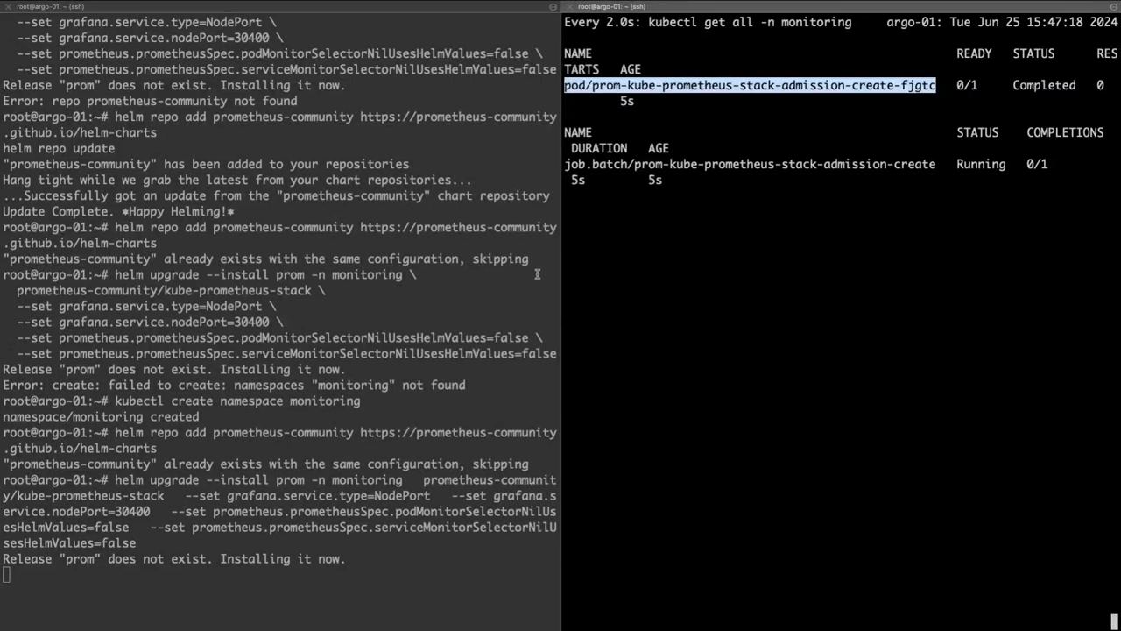
{"action": "double_click", "coordinate": [719, 167]}
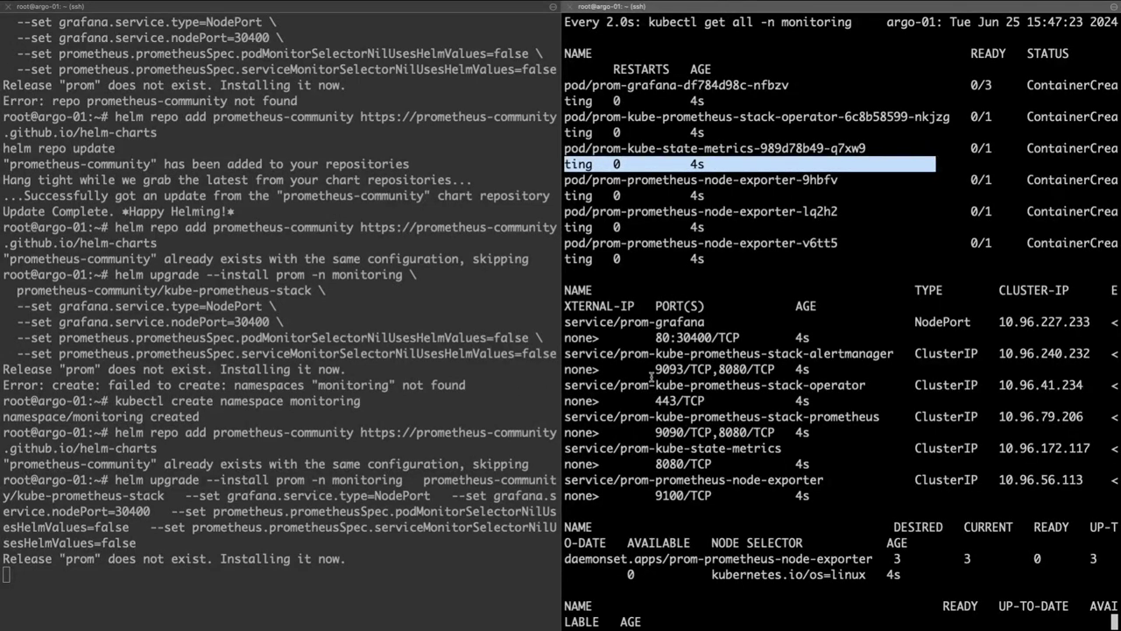
{"action": "left_click", "coordinate": [561, 261]}
Step: Widen the watch pane and shrink its font so the pods, services and deployments fit
{"action": "left_click_drag", "start_coordinate": [555, 260], "coordinate": [488, 260]}
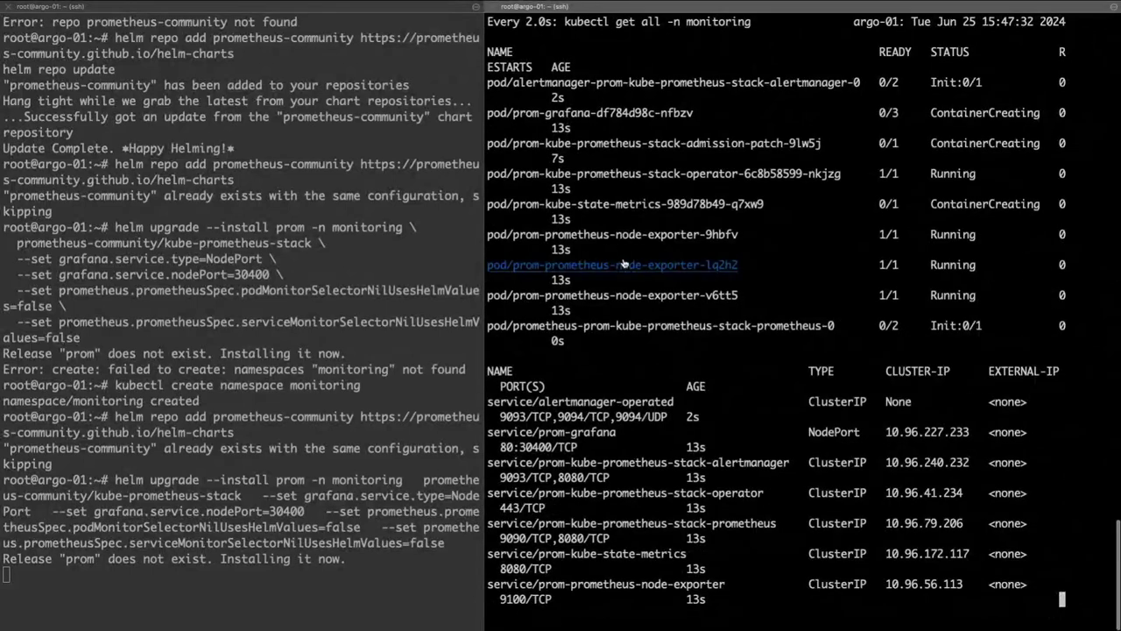
{"action": "key", "text": "super+minus"}
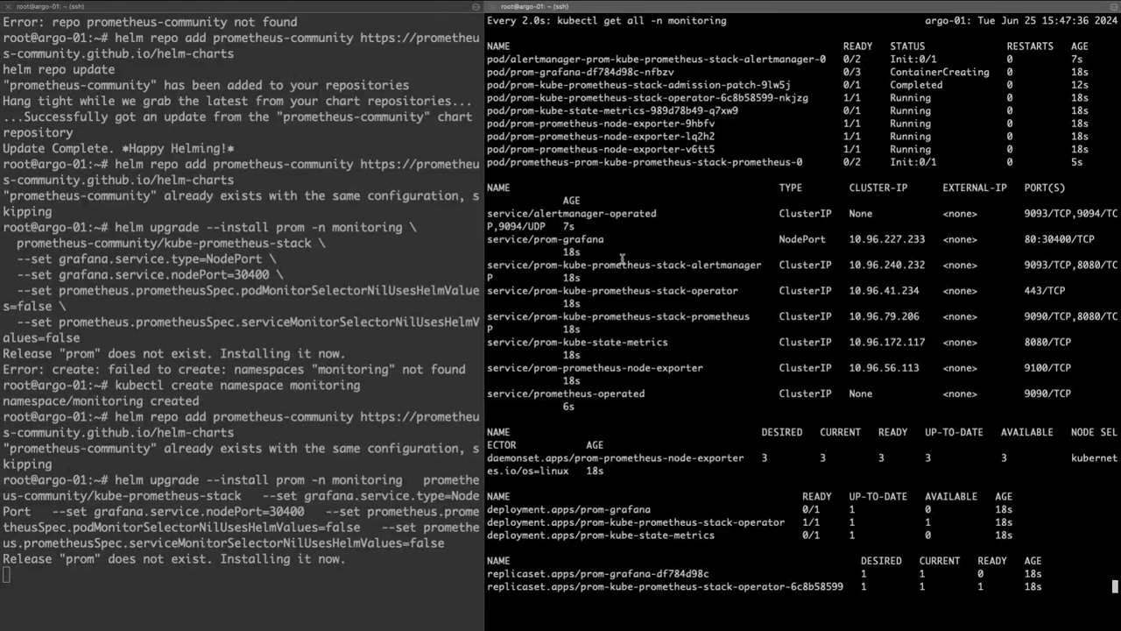
{"action": "left_click_drag", "start_coordinate": [488, 44], "coordinate": [990, 534]}
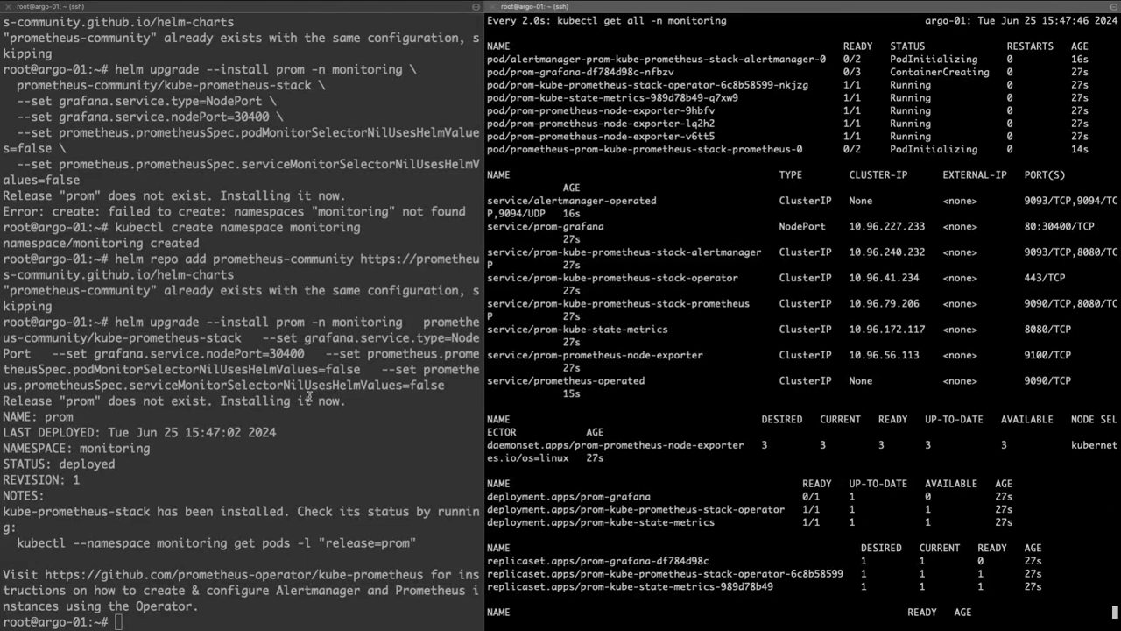
Step: Point out the running node-exporter, kube-state-metrics, operator, grafana and alertmanager pods
{"action": "double_click", "coordinate": [591, 112]}
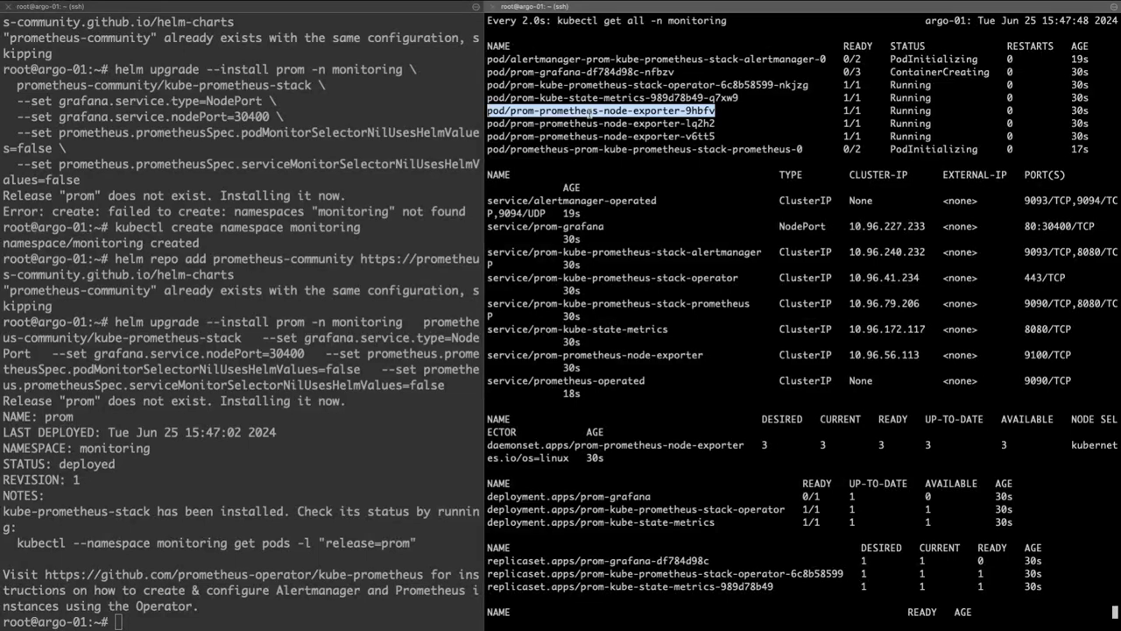
{"action": "left_click_drag", "start_coordinate": [488, 112], "coordinate": [736, 135]}
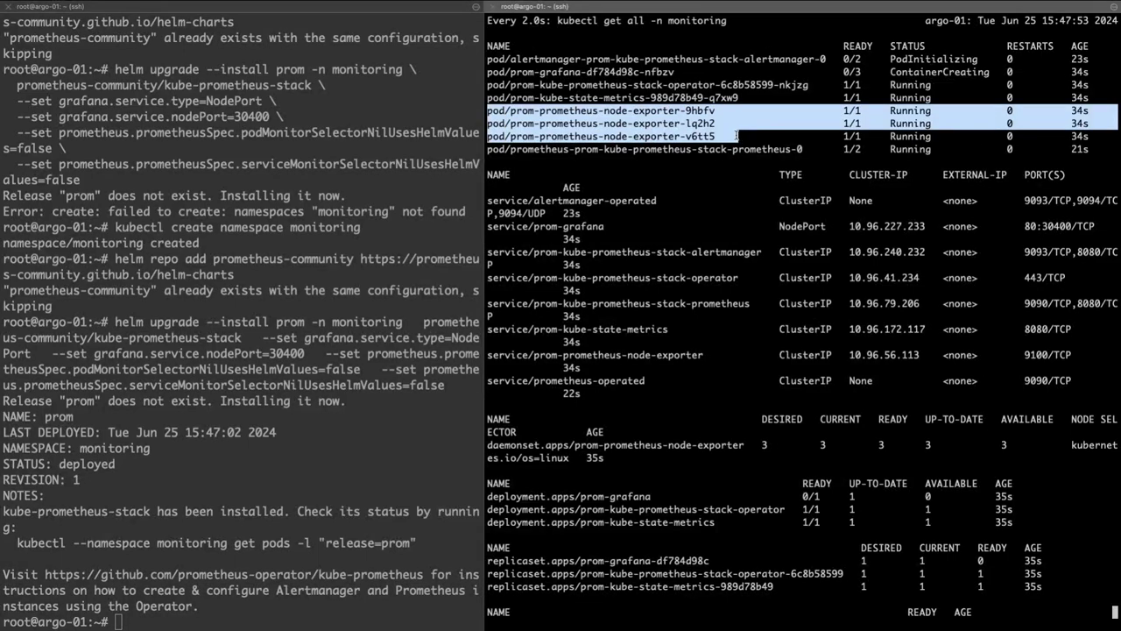
{"action": "double_click", "coordinate": [569, 98]}
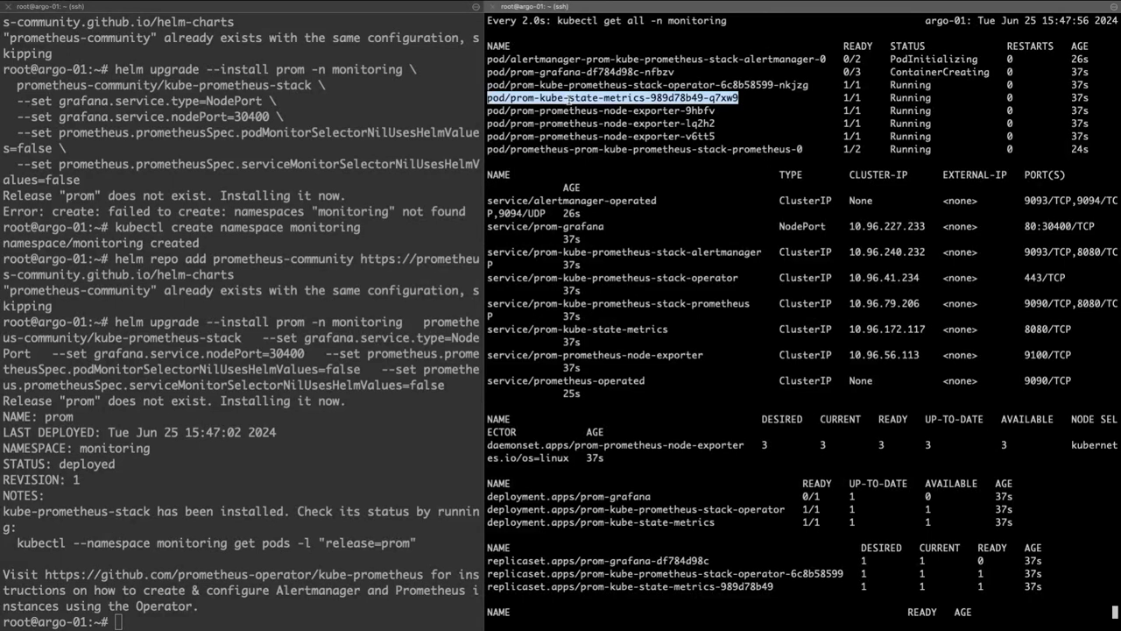
{"action": "double_click", "coordinate": [569, 85]}
{"action": "double_click", "coordinate": [566, 73]}
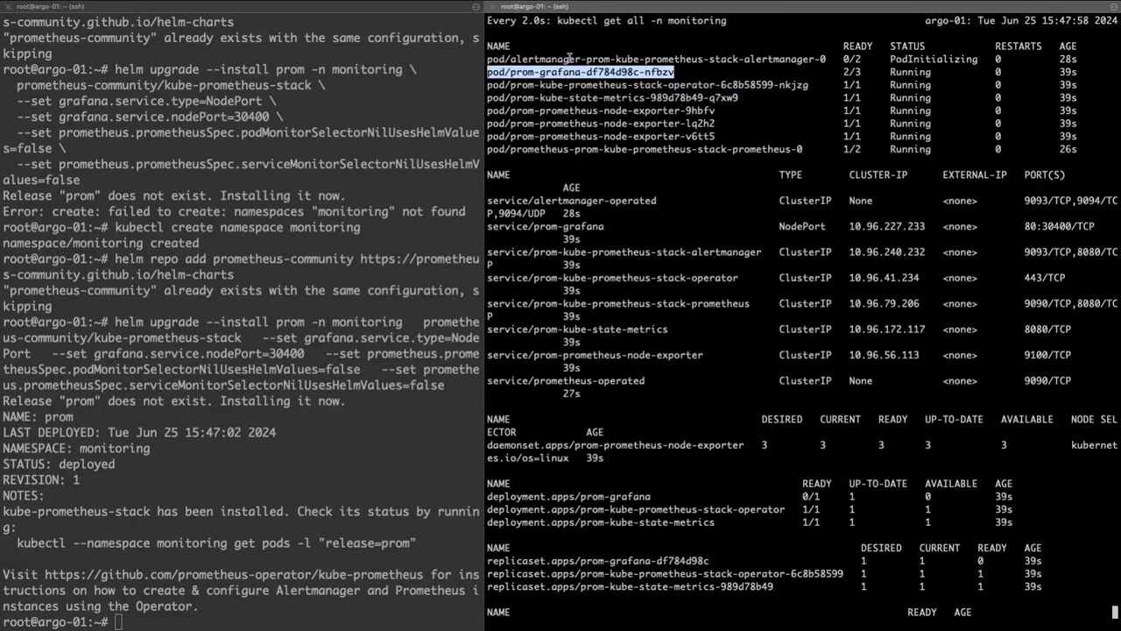
{"action": "double_click", "coordinate": [569, 58]}
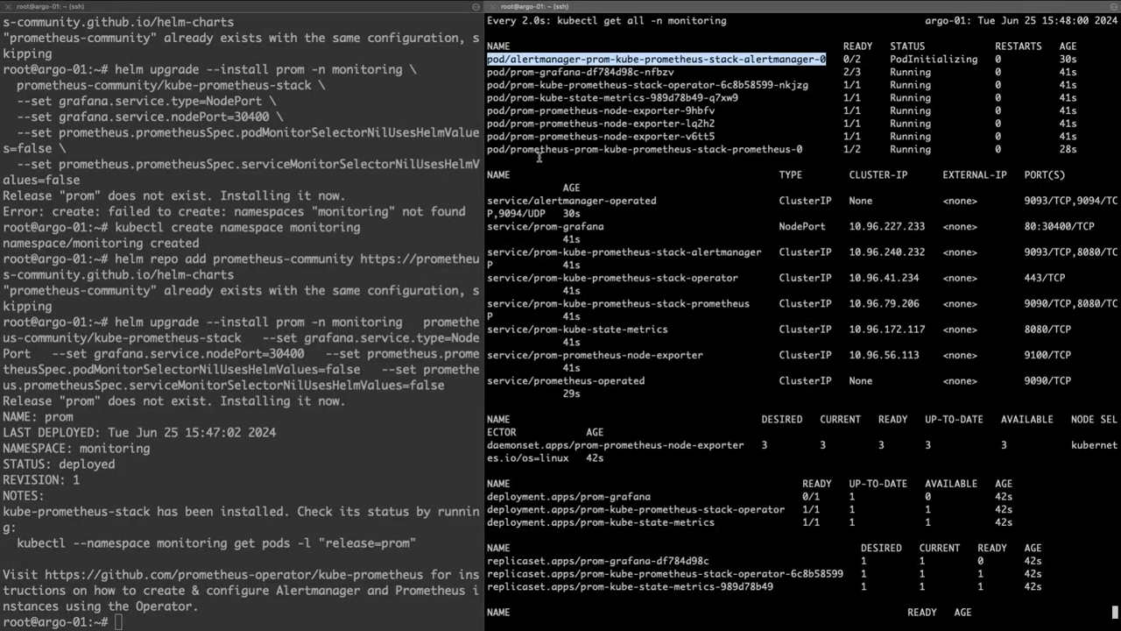
Step: Point out the service/prom-grafana row exposing node port 30400
{"action": "triple_click", "coordinate": [590, 230]}
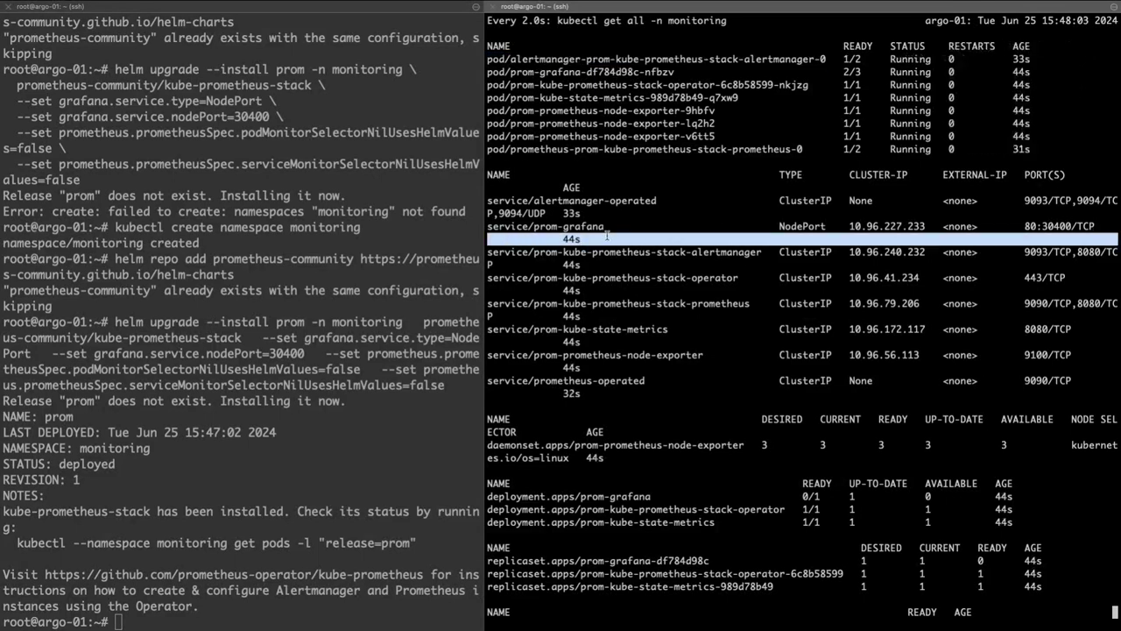
{"action": "triple_click", "coordinate": [589, 229]}
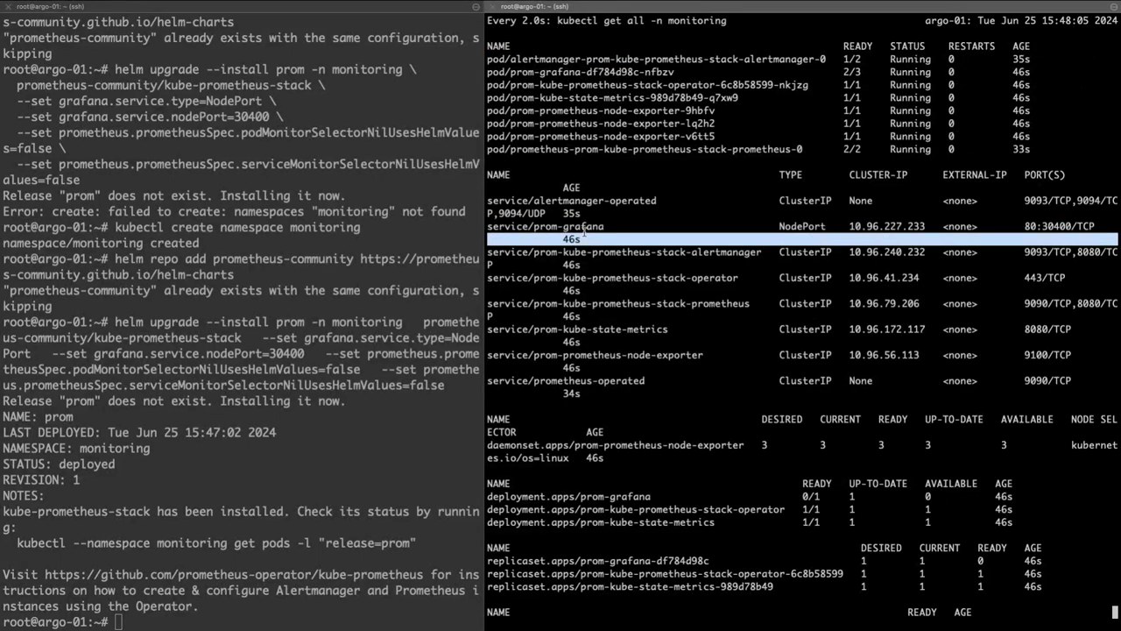
{"action": "double_click", "coordinate": [587, 230]}
{"action": "double_click", "coordinate": [1061, 226]}
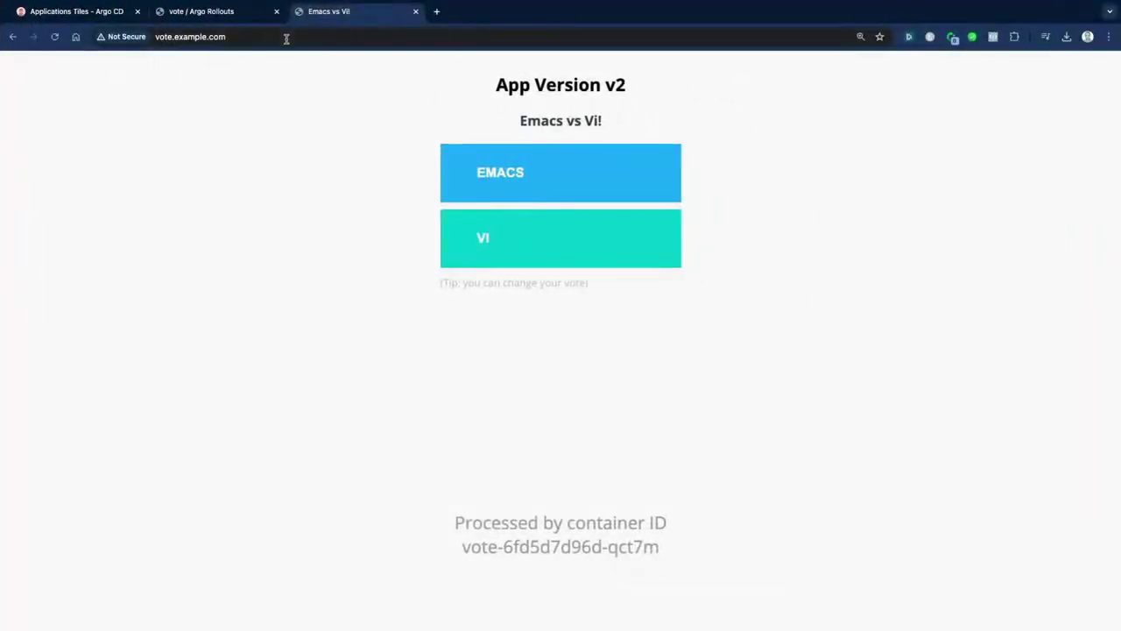
{"action": "left_click", "coordinate": [278, 36]}
Step: Copy the server's IP address and load Grafana at that IP on its node port in a new tab
{"action": "left_click", "coordinate": [221, 16]}
{"action": "left_click_drag", "start_coordinate": [209, 36], "coordinate": [130, 38]}
{"action": "key", "text": "ctrl+c"}
{"action": "key", "text": "ctrl+t"}
{"action": "key", "text": "ctrl+v"}
{"action": "type", "text": ":30440"}
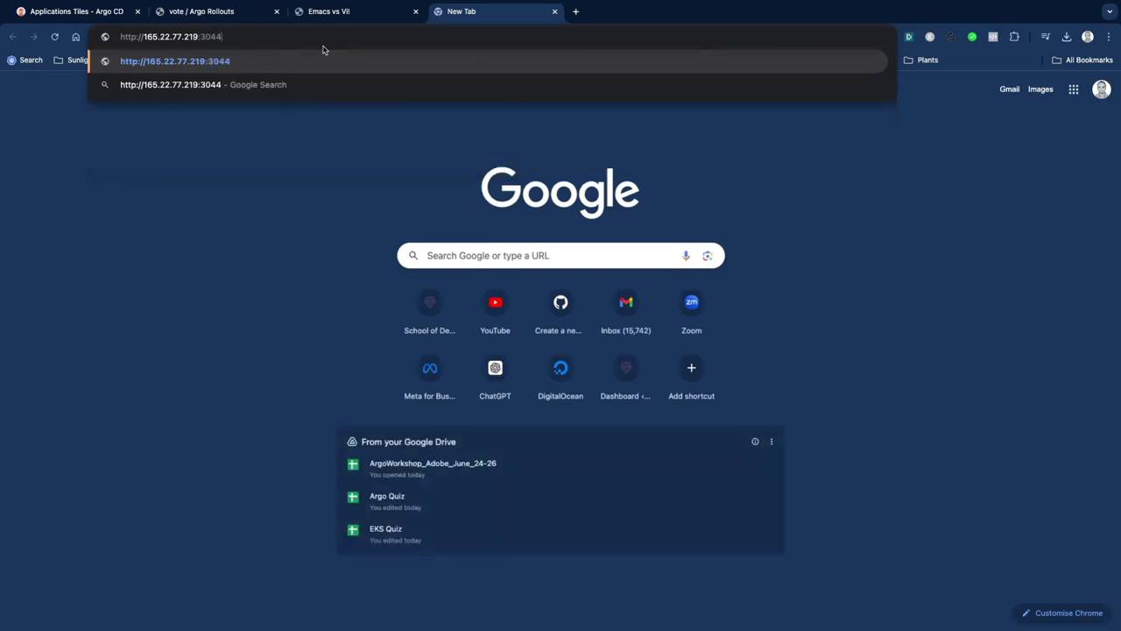
{"action": "key", "text": "Return"}
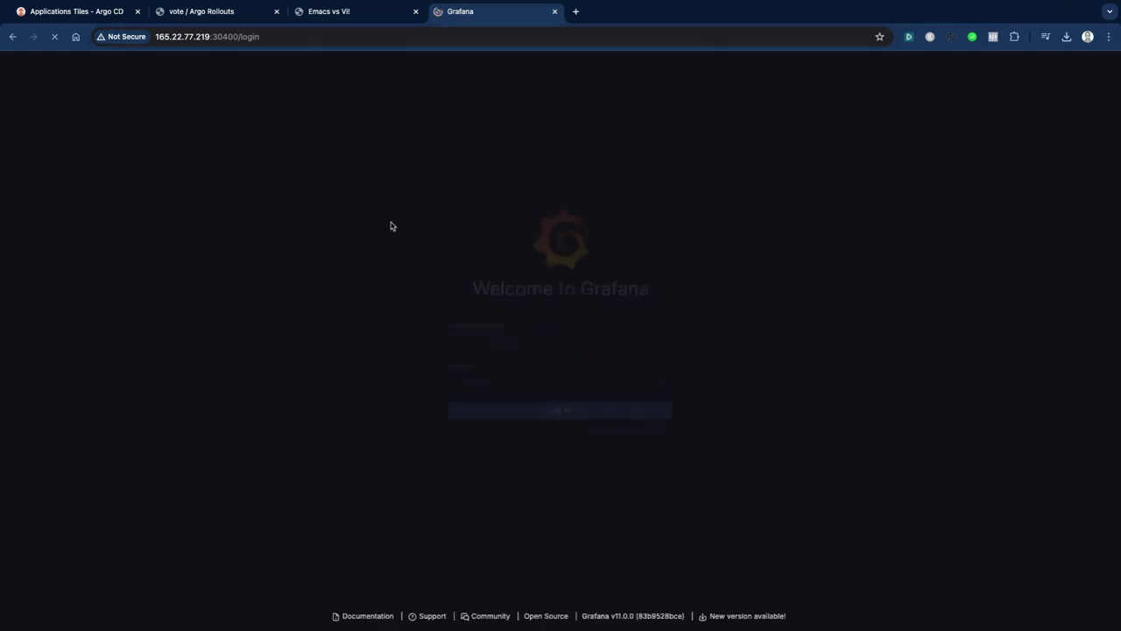
Step: Sign in to Grafana as admin, correcting the password after a failed first attempt
{"action": "type", "text": "admin"}
{"action": "left_click", "coordinate": [543, 381]}
{"action": "type", "text": "••••••••"}
{"action": "key", "text": "Return"}
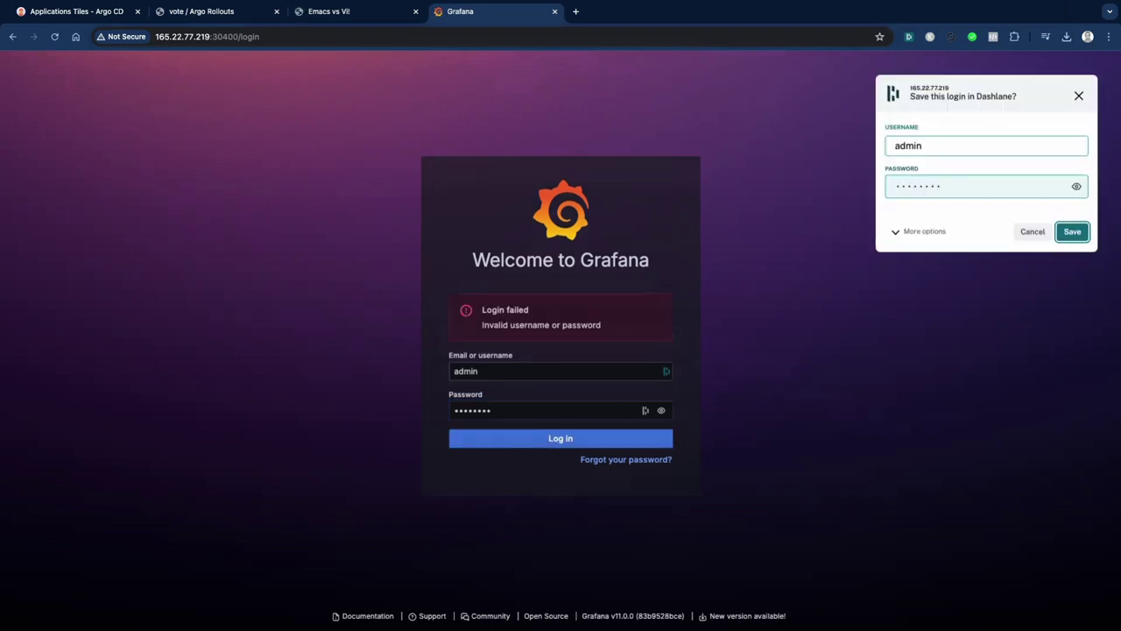
{"action": "left_click", "coordinate": [1078, 96]}
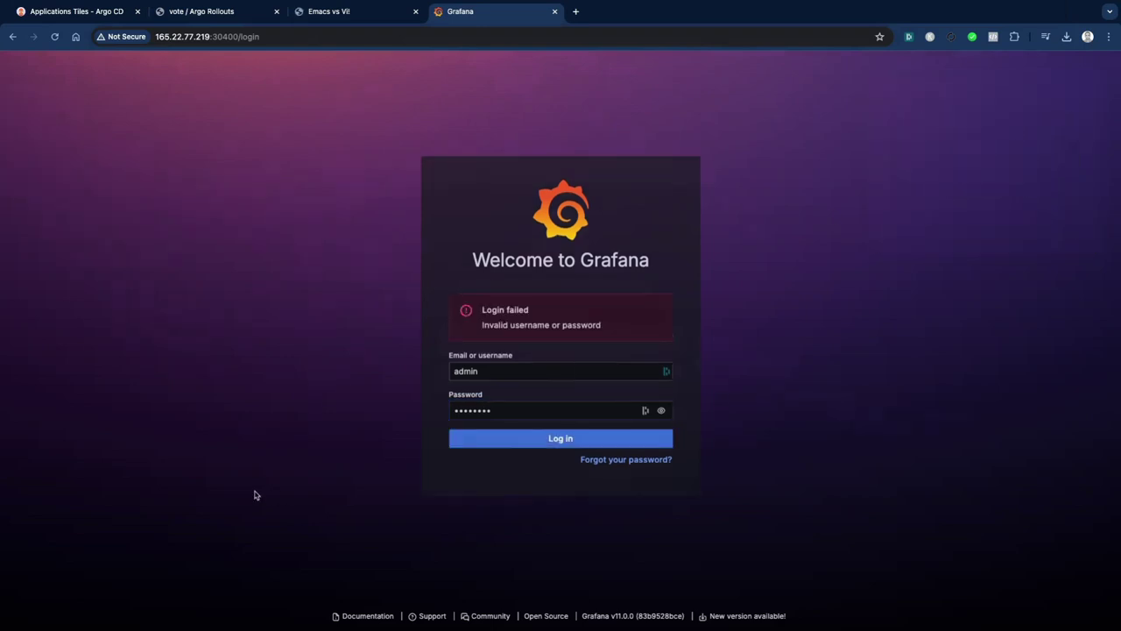
{"action": "left_click", "coordinate": [509, 439]}
{"action": "left_click", "coordinate": [1076, 106]}
{"action": "left_click", "coordinate": [503, 409]}
{"action": "key", "text": "ctrl+a"}
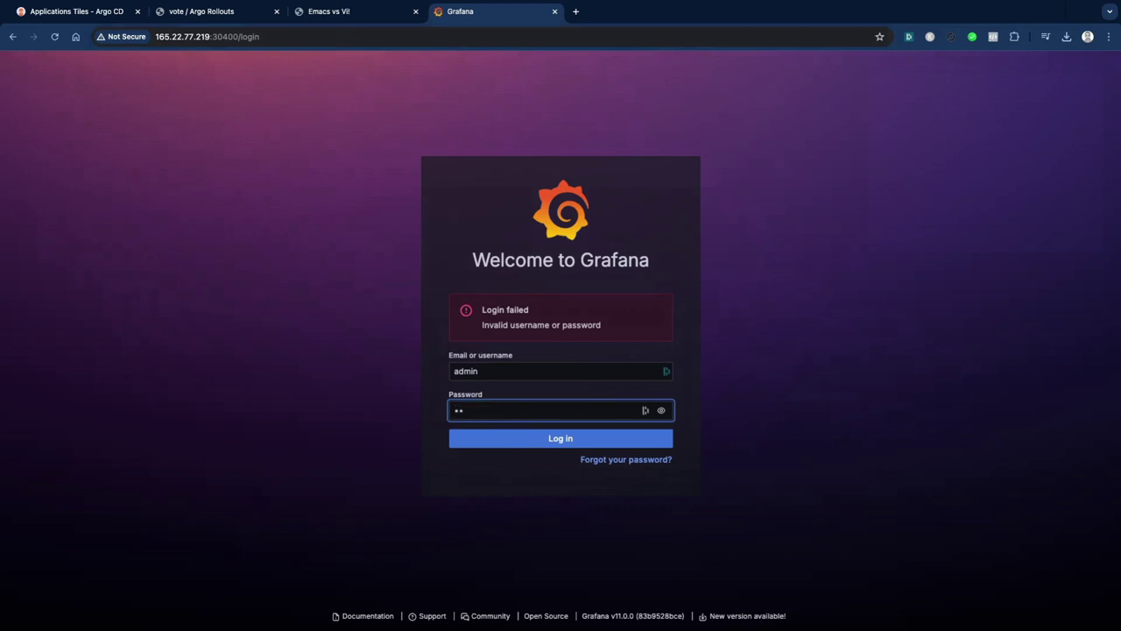
{"action": "key", "text": "Return"}
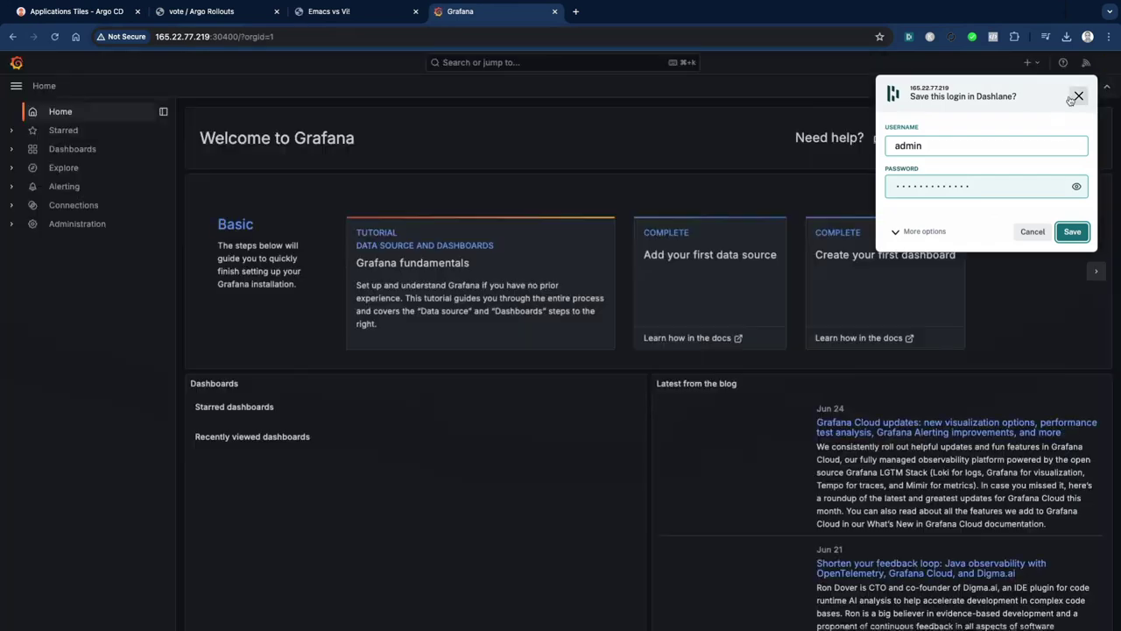
{"action": "left_click", "coordinate": [1078, 94]}
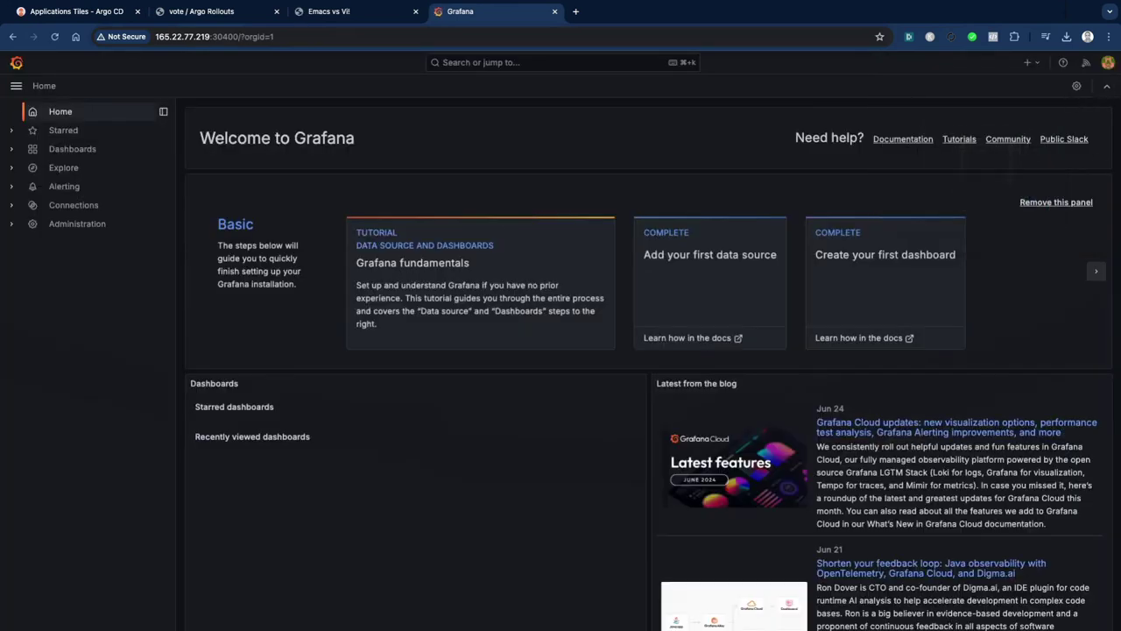
Step: Preview the Grafana Overview and Kubernetes / Controller Manager dashboards from the dashboards list
{"action": "left_click", "coordinate": [12, 150]}
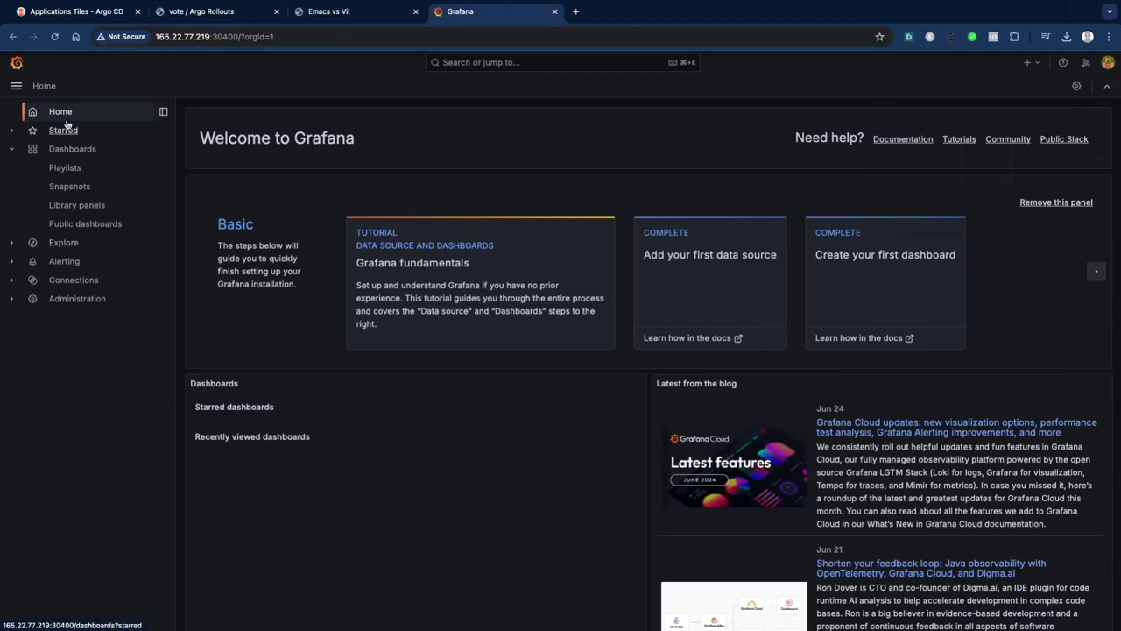
{"action": "left_click", "coordinate": [72, 150]}
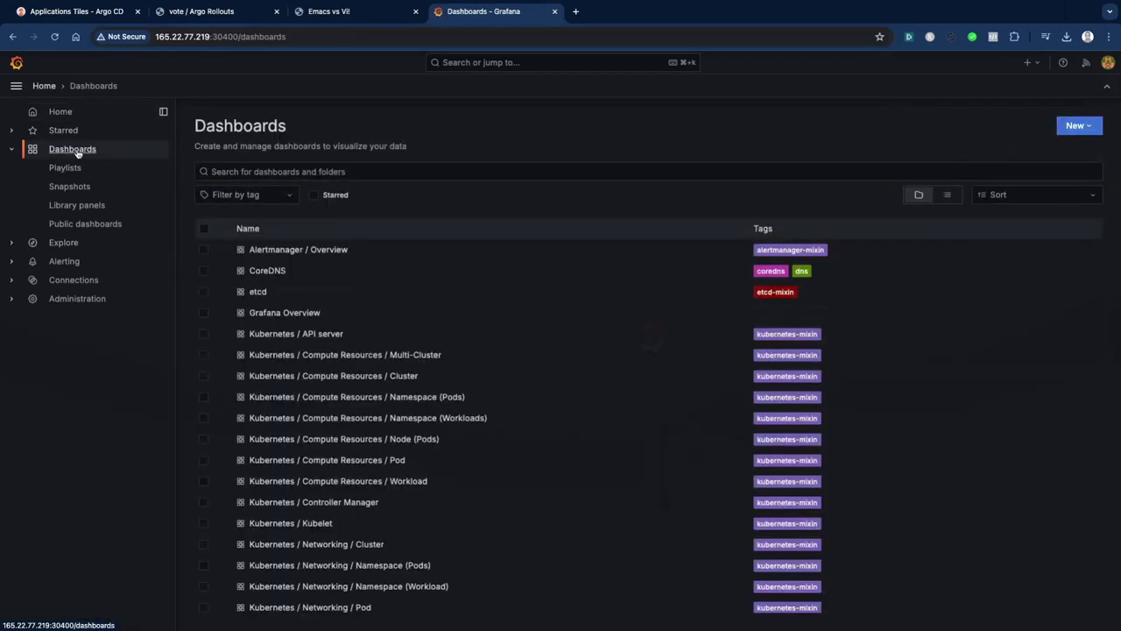
{"action": "scroll", "coordinate": [315, 312], "scroll_direction": "down", "scroll_amount": 3}
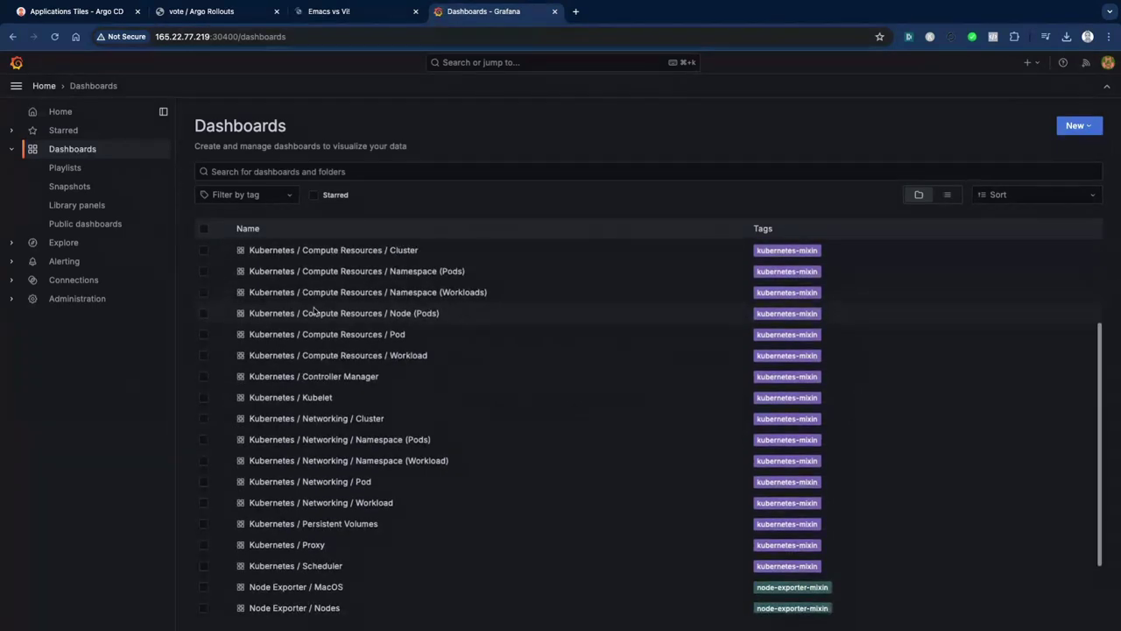
{"action": "scroll", "coordinate": [316, 312], "scroll_direction": "up", "scroll_amount": 3}
{"action": "left_click", "coordinate": [316, 313]}
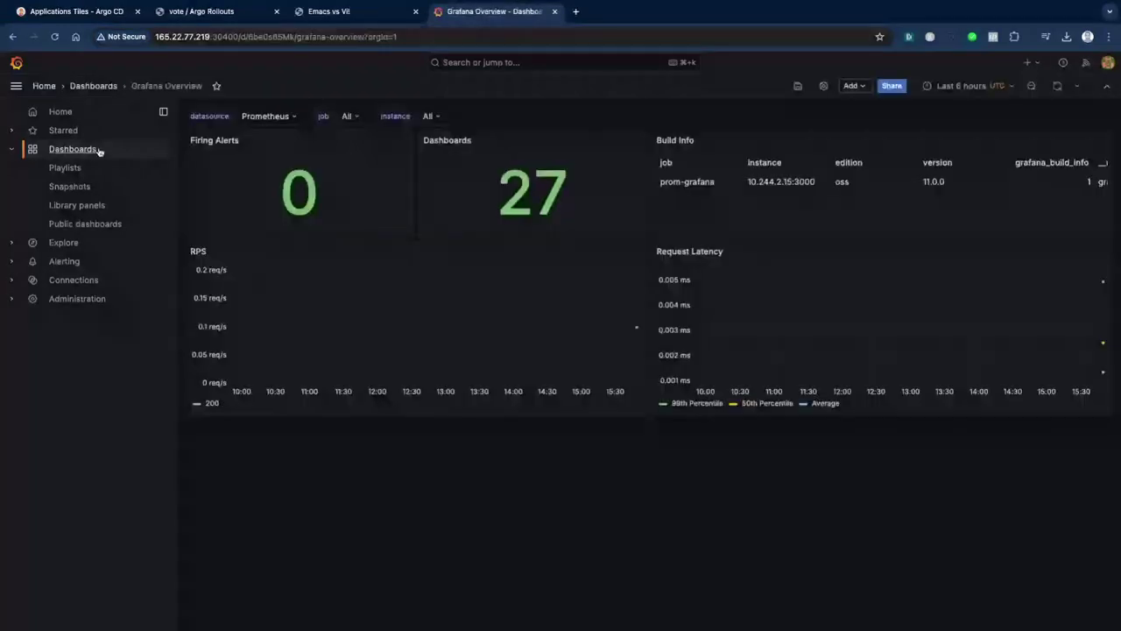
{"action": "left_click", "coordinate": [73, 149]}
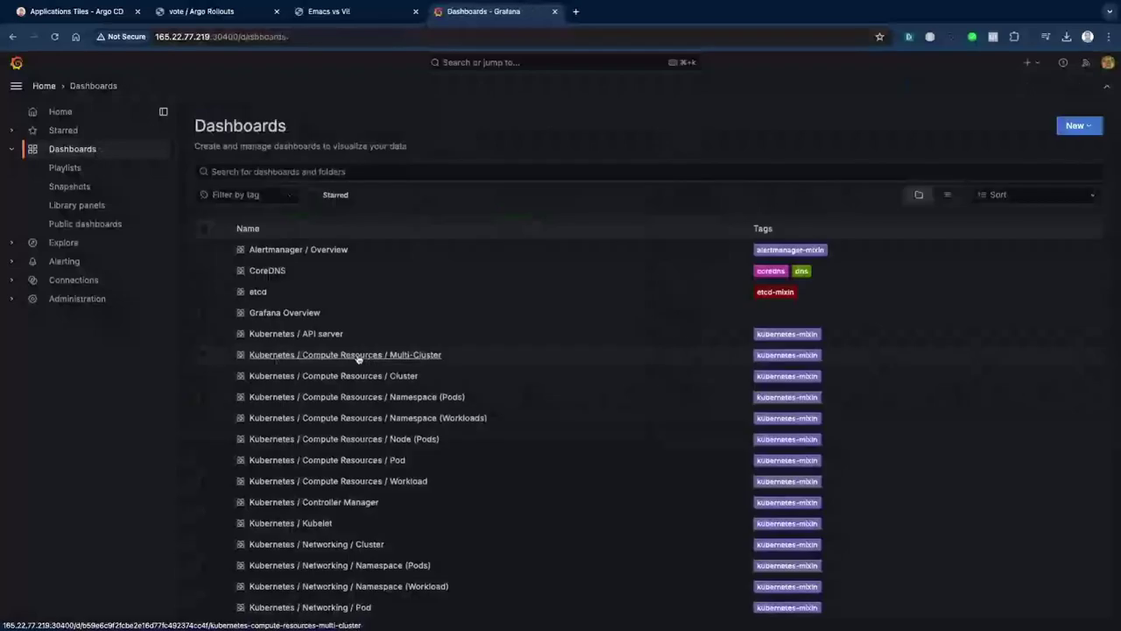
{"action": "scroll", "coordinate": [358, 359], "scroll_direction": "down", "scroll_amount": 1}
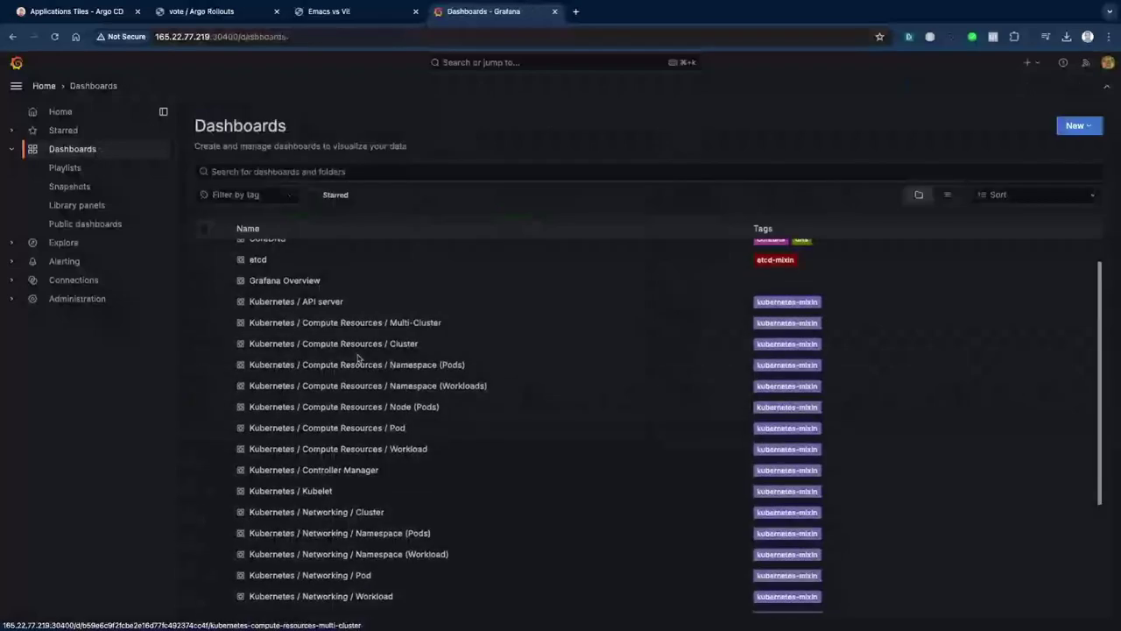
{"action": "left_click", "coordinate": [313, 469]}
{"action": "left_click", "coordinate": [98, 158]}
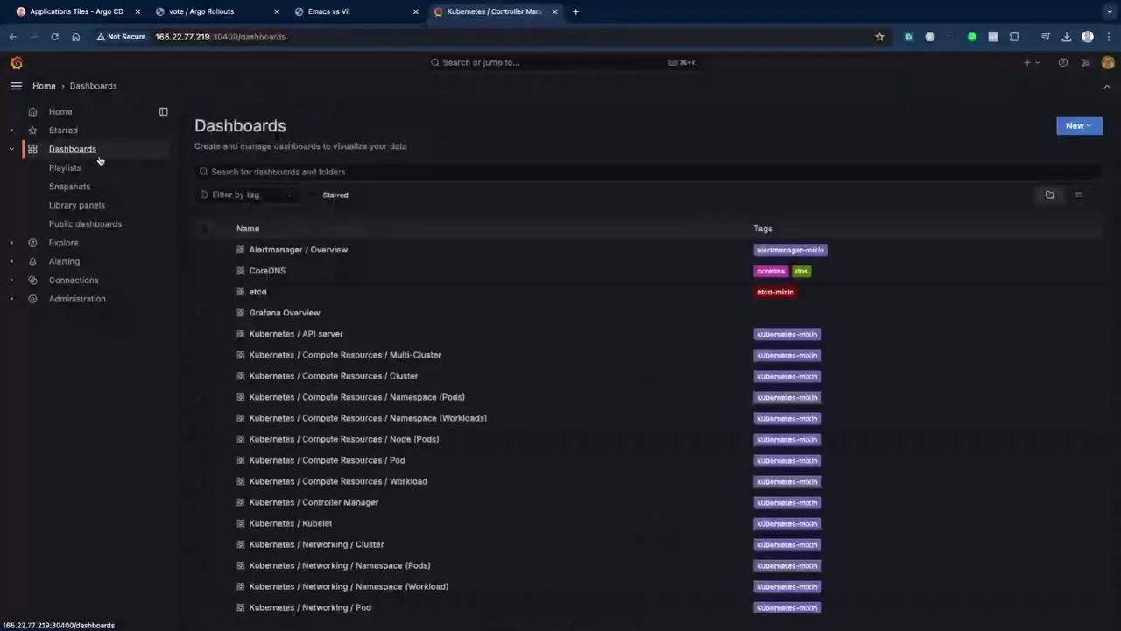
{"action": "scroll", "coordinate": [363, 420], "scroll_direction": "down", "scroll_amount": 5}
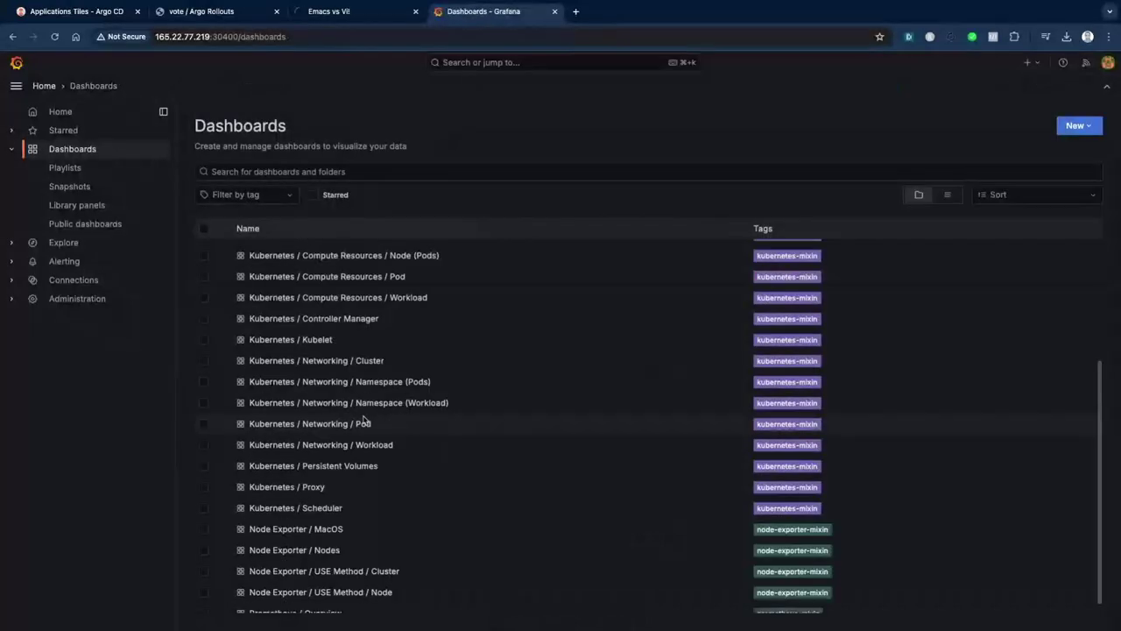
Step: View Node Exporter / USE Method / Cluster over Last 5 minutes with 5s refresh, then return to the list
{"action": "left_click", "coordinate": [385, 570]}
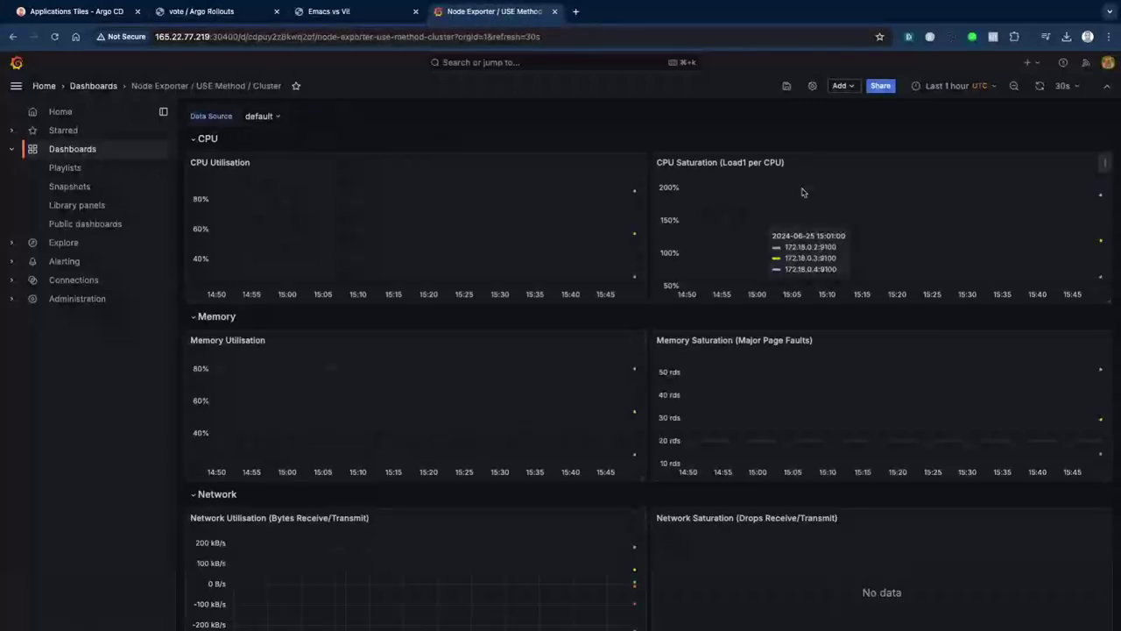
{"action": "left_click", "coordinate": [942, 86]}
{"action": "left_click", "coordinate": [931, 137]}
{"action": "left_click", "coordinate": [1062, 86]}
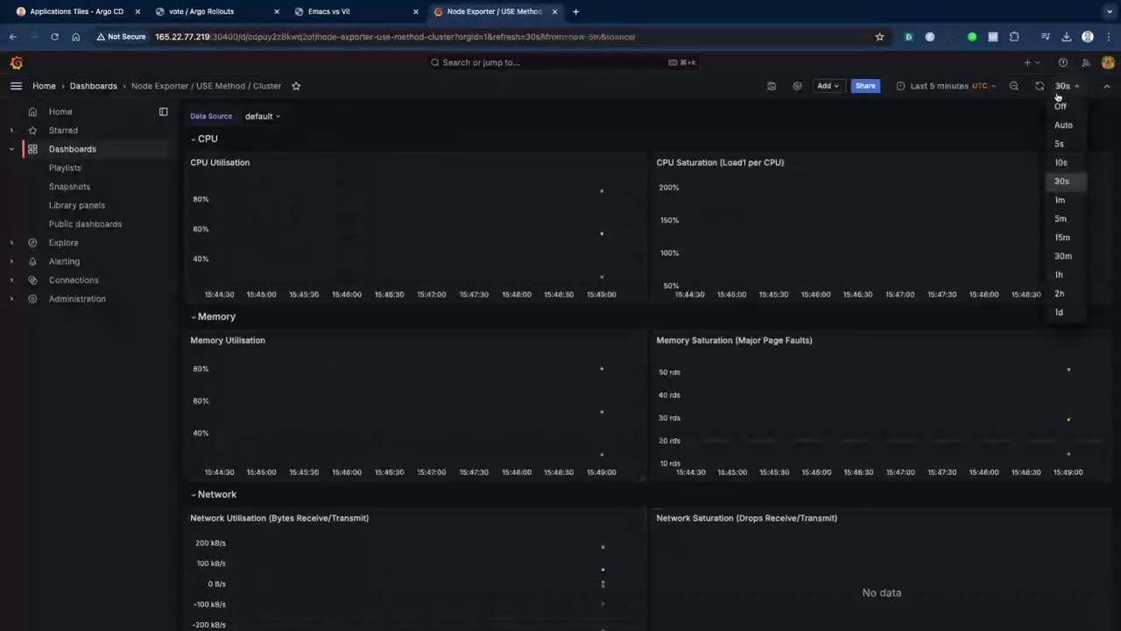
{"action": "left_click", "coordinate": [1060, 146]}
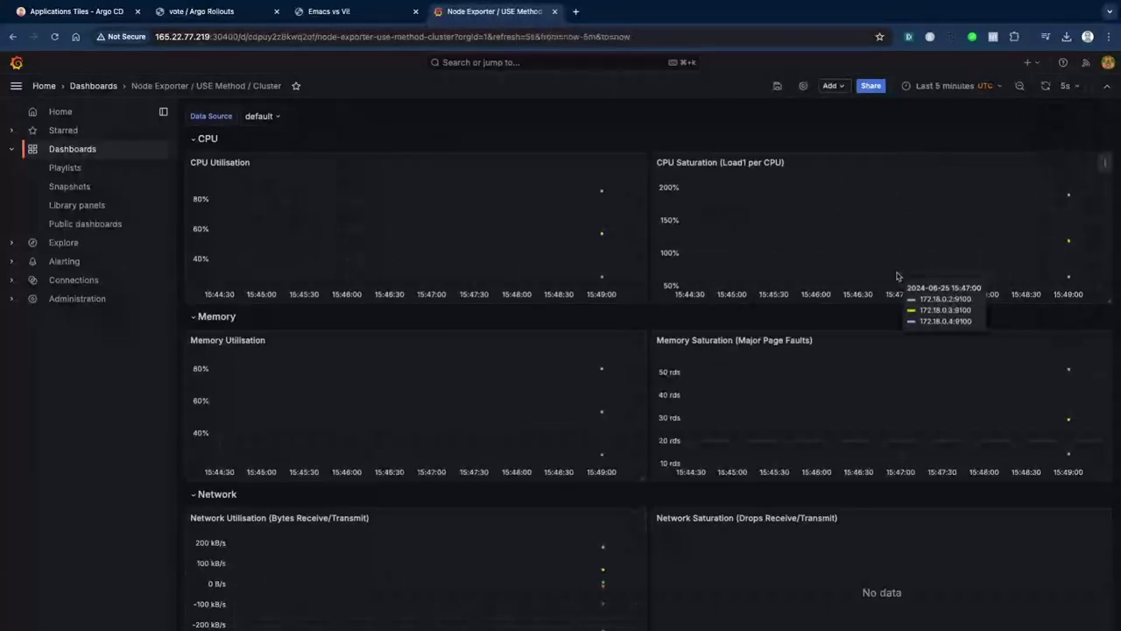
{"action": "scroll", "coordinate": [687, 288], "scroll_direction": "down", "scroll_amount": 3}
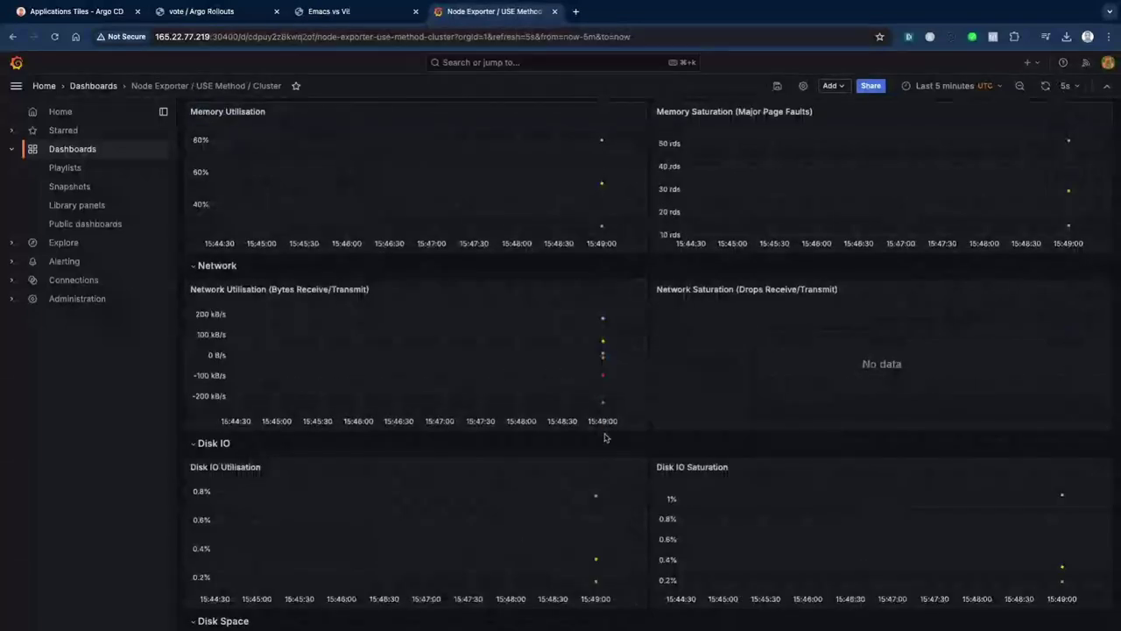
{"action": "scroll", "coordinate": [609, 543], "scroll_direction": "up", "scroll_amount": 3}
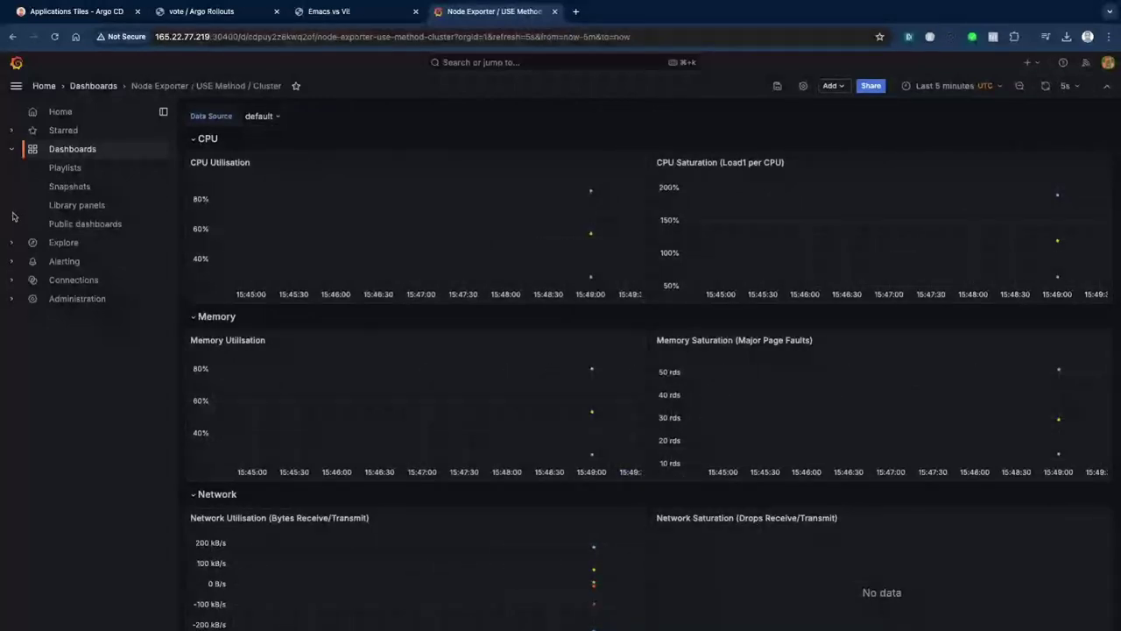
{"action": "left_click", "coordinate": [70, 154]}
{"action": "scroll", "coordinate": [367, 487], "scroll_direction": "down", "scroll_amount": 3}
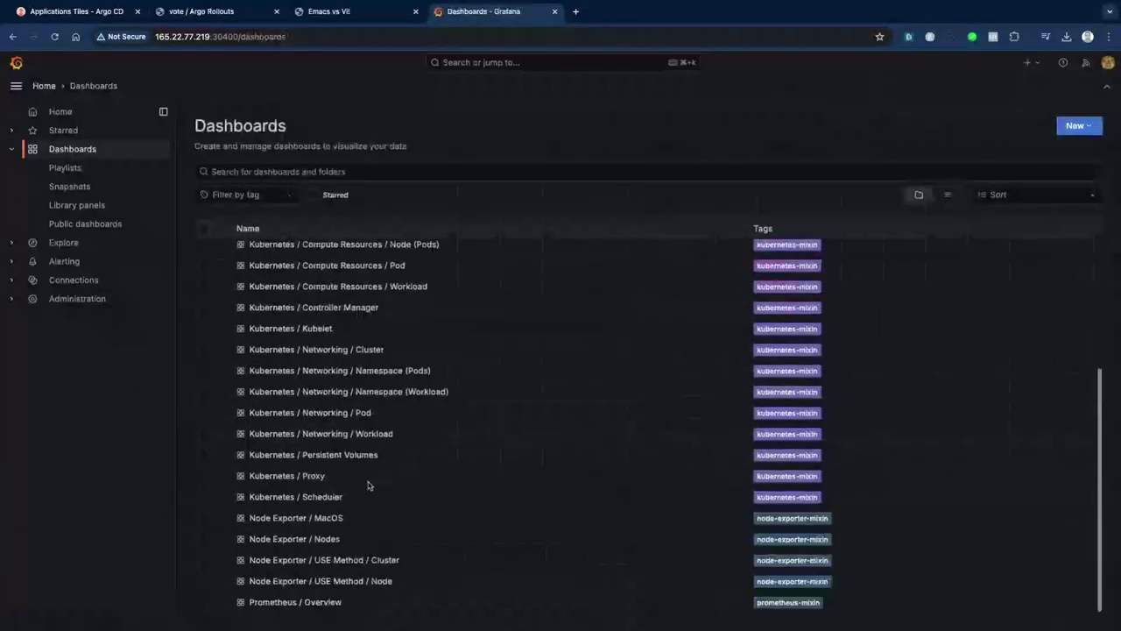
Step: Open Node Exporter / Nodes, set Last 5 minutes and 5s auto-refresh, and browse its panels
{"action": "left_click", "coordinate": [328, 540]}
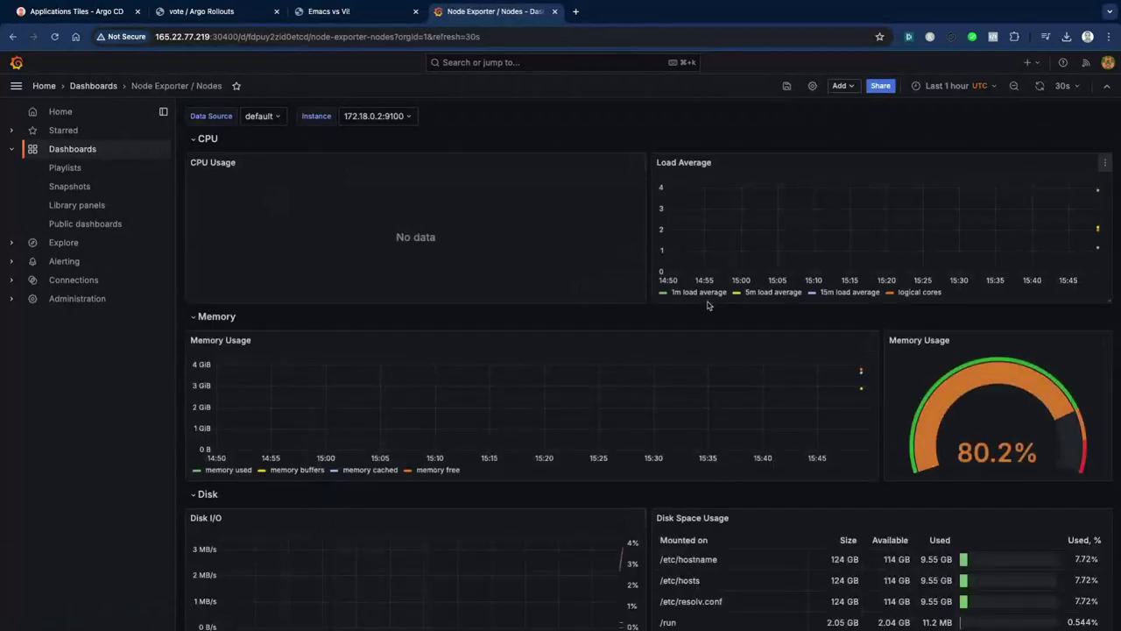
{"action": "scroll", "coordinate": [363, 284], "scroll_direction": "down", "scroll_amount": 3}
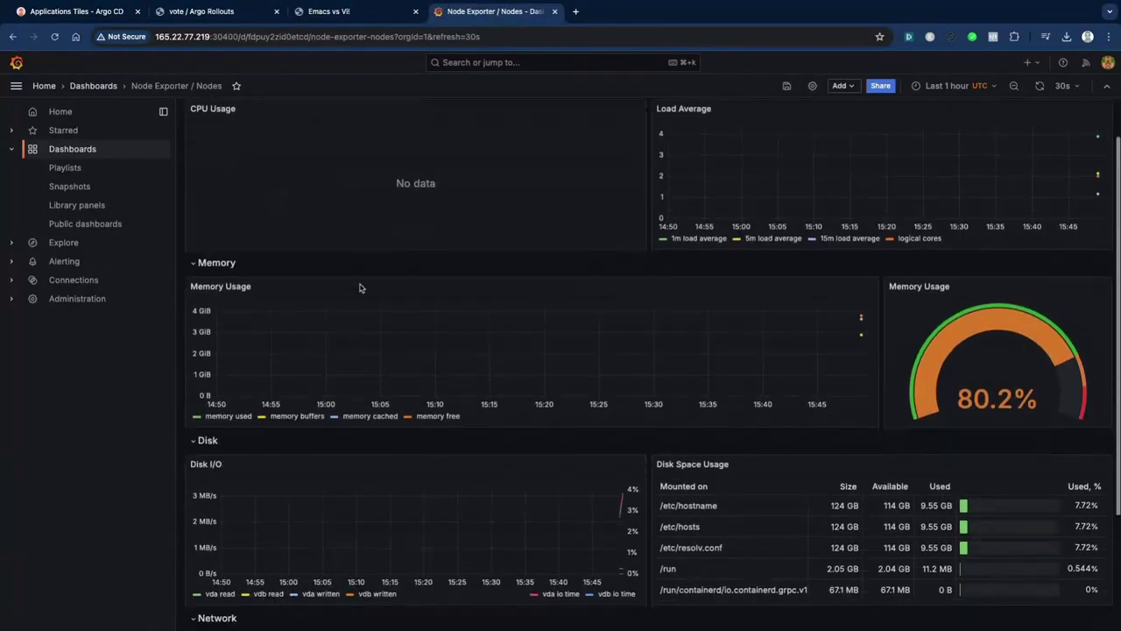
{"action": "scroll", "coordinate": [417, 274], "scroll_direction": "down", "scroll_amount": 2}
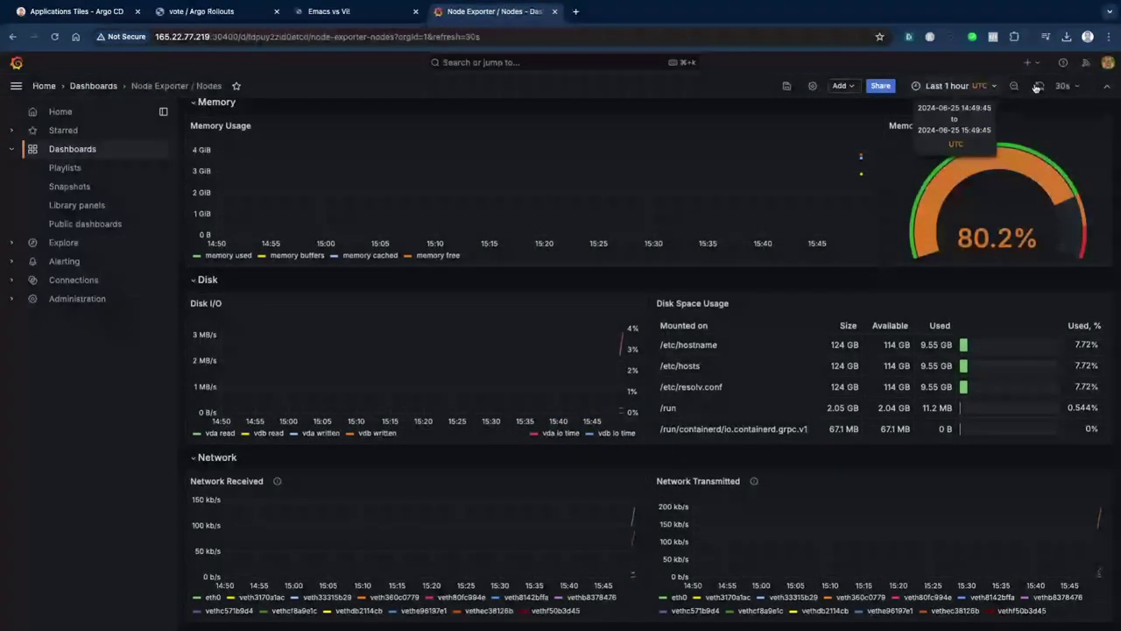
{"action": "left_click", "coordinate": [950, 86]}
{"action": "left_click", "coordinate": [938, 150]}
{"action": "left_click", "coordinate": [1062, 86]}
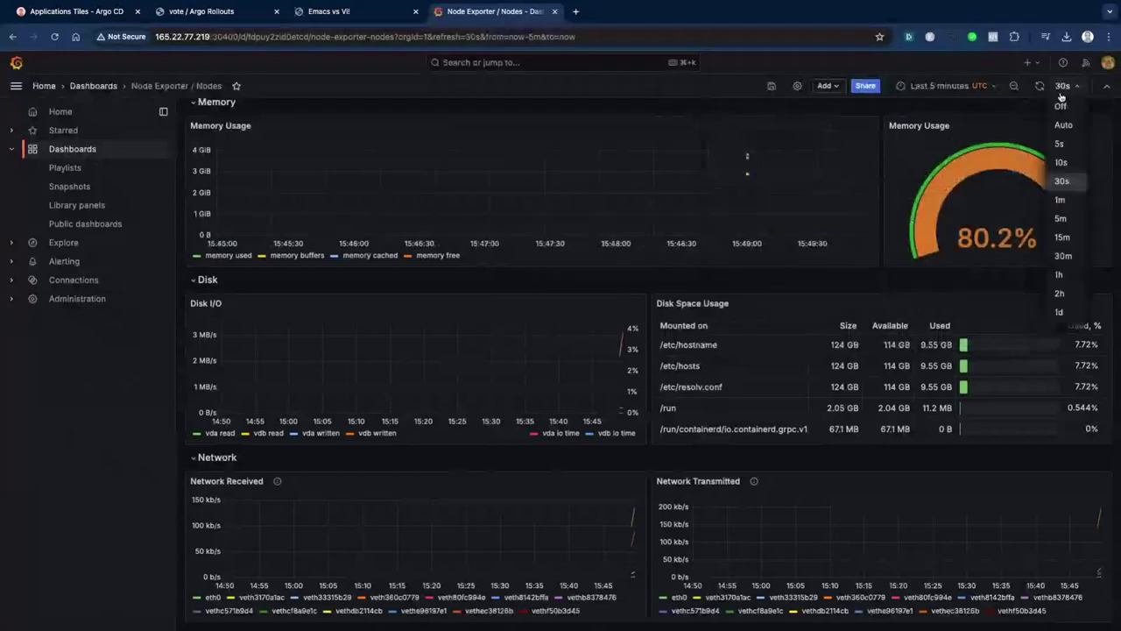
{"action": "left_click", "coordinate": [1060, 144]}
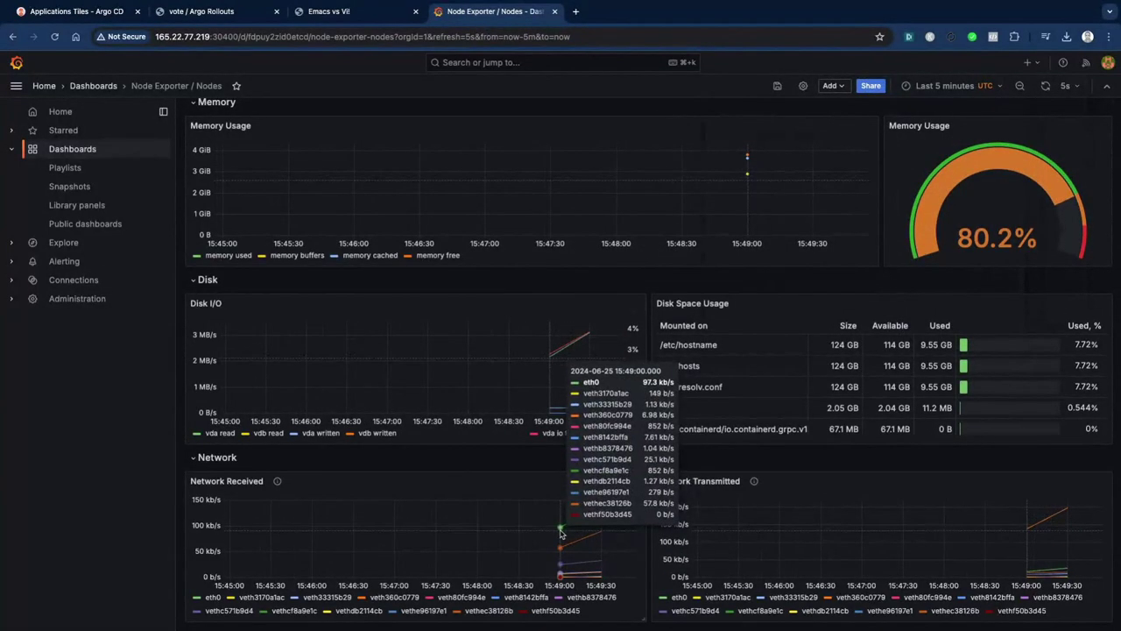
{"action": "scroll", "coordinate": [874, 462], "scroll_direction": "up", "scroll_amount": 3}
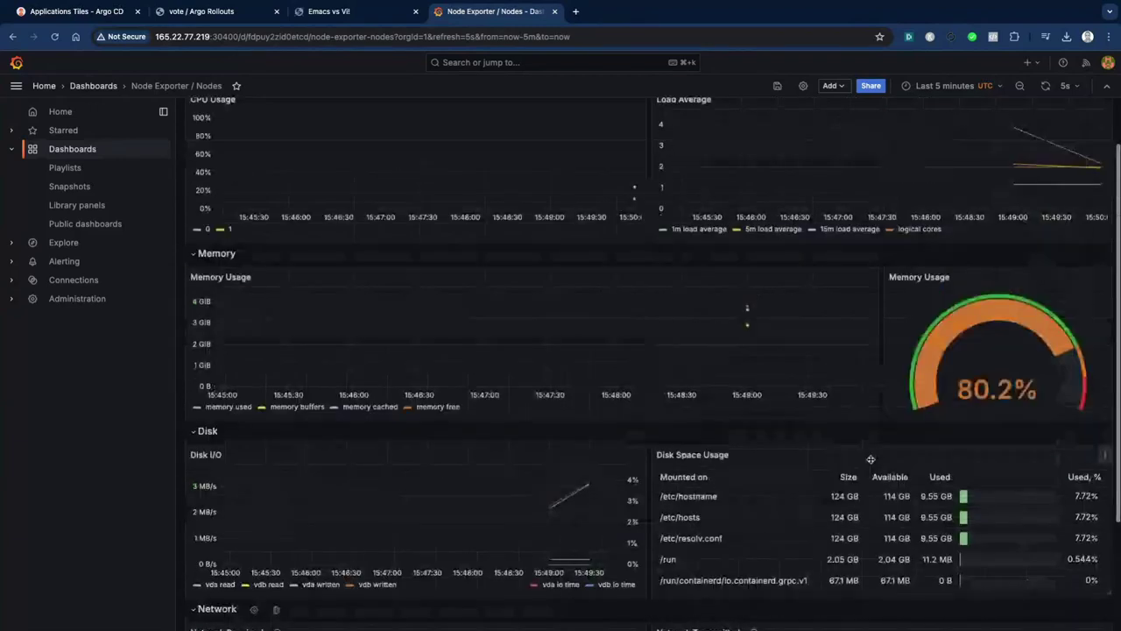
{"action": "scroll", "coordinate": [872, 462], "scroll_direction": "down", "scroll_amount": 2}
{"action": "scroll", "coordinate": [727, 454], "scroll_direction": "up", "scroll_amount": 1}
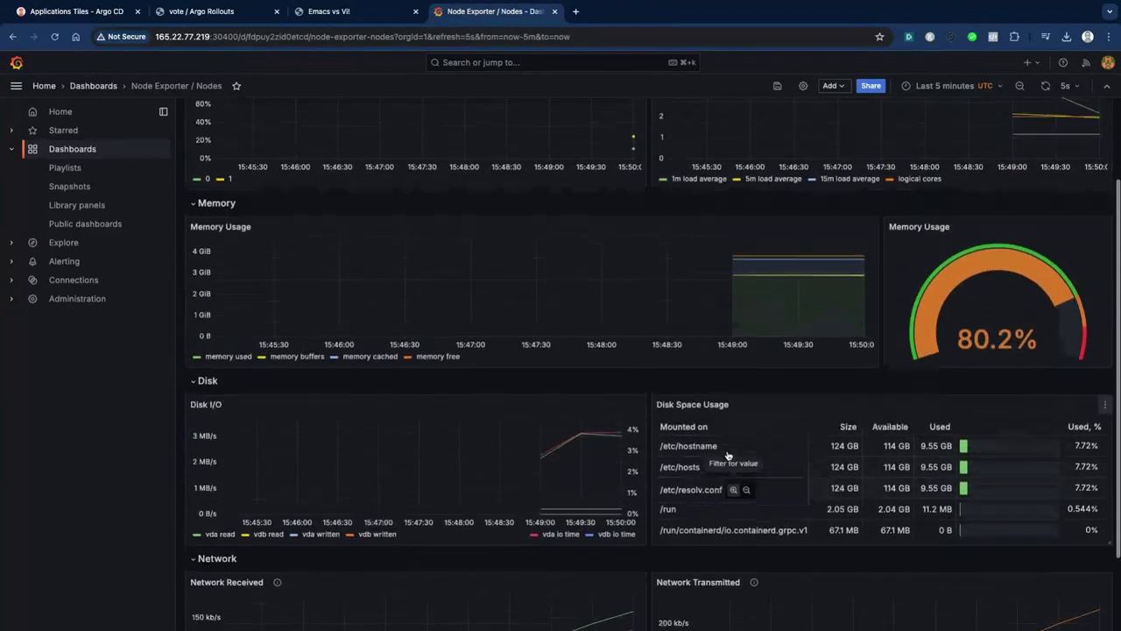
{"action": "scroll", "coordinate": [727, 454], "scroll_direction": "up", "scroll_amount": 2}
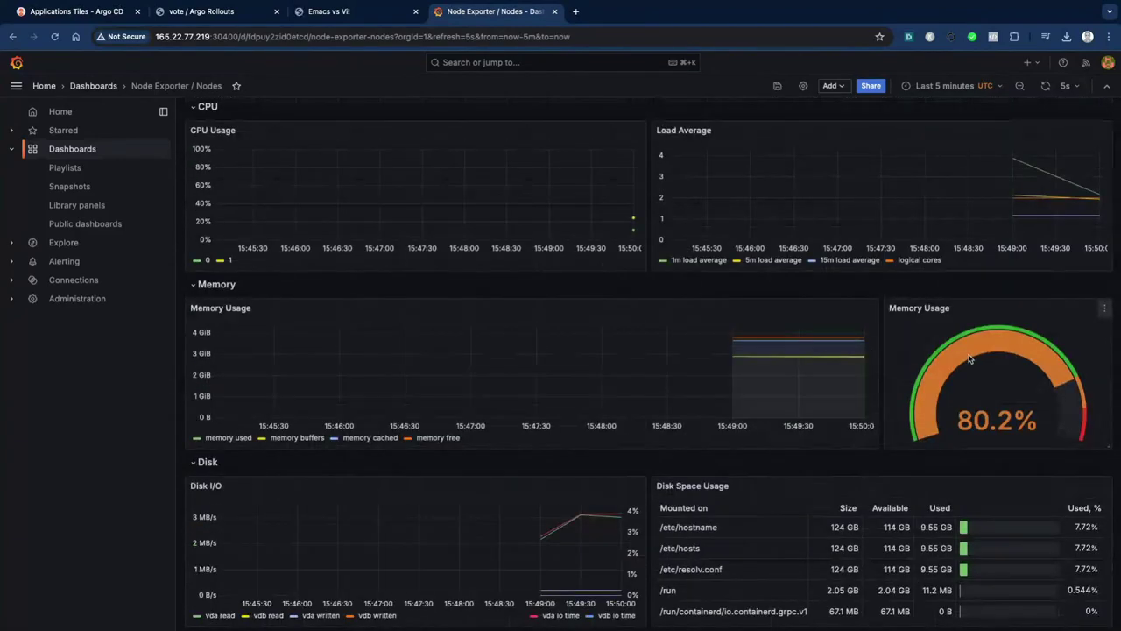
{"action": "mouse_move", "coordinate": [543, 362]}
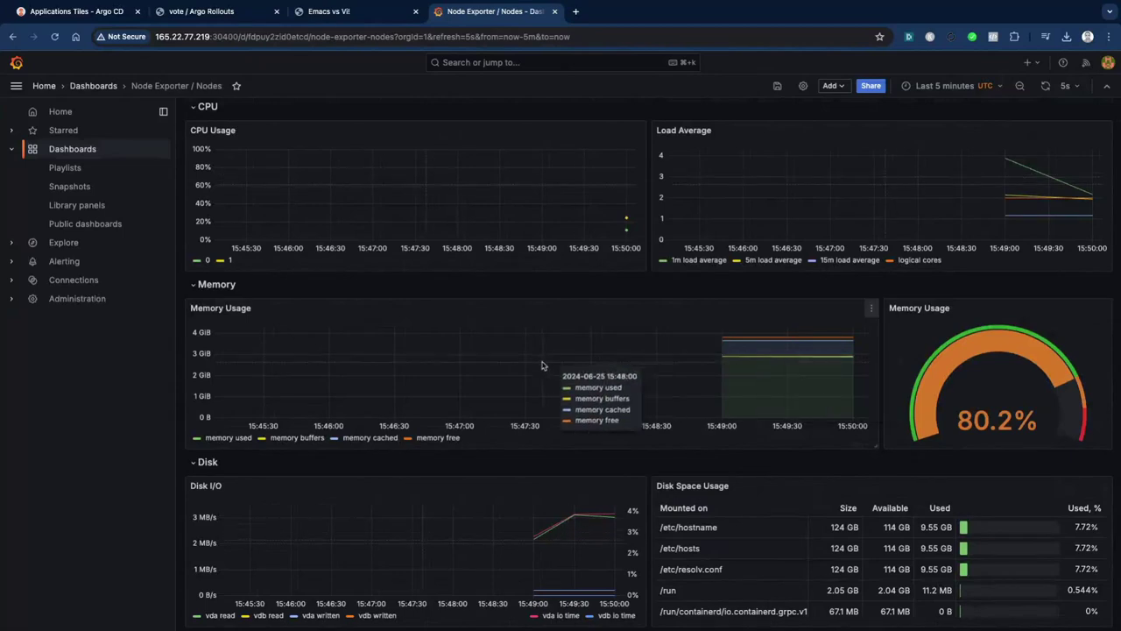
{"action": "scroll", "coordinate": [541, 364], "scroll_direction": "down", "scroll_amount": 1}
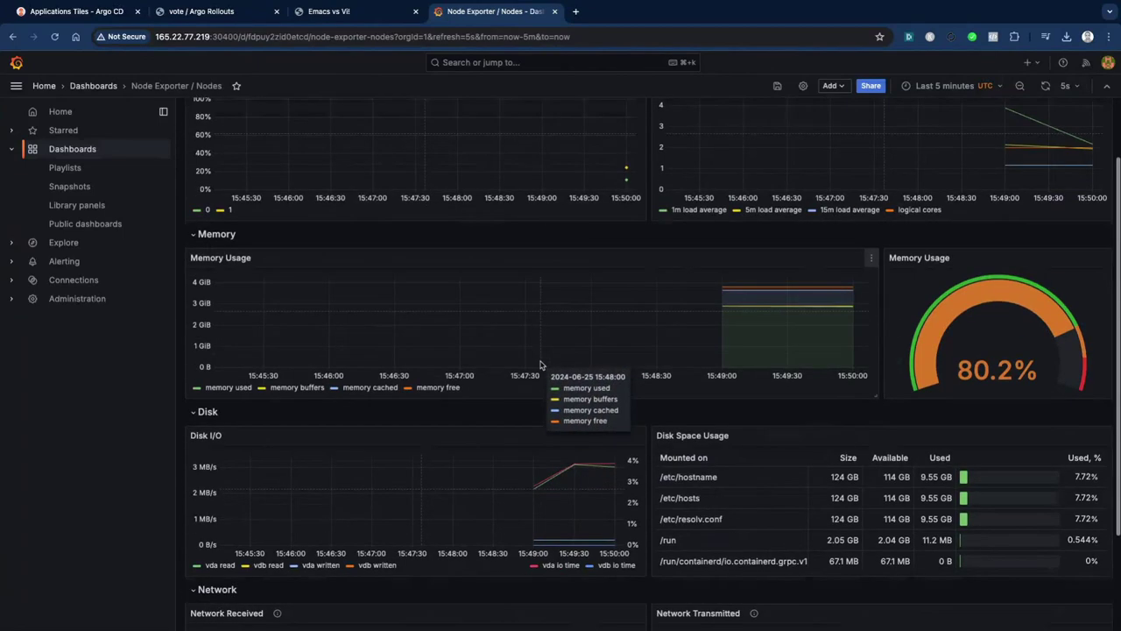
{"action": "scroll", "coordinate": [541, 359], "scroll_direction": "up", "scroll_amount": 2}
Step: Browse the Kubernetes / Scheduler and Compute Resources / Namespace (Workloads) dashboards
{"action": "left_click", "coordinate": [88, 155]}
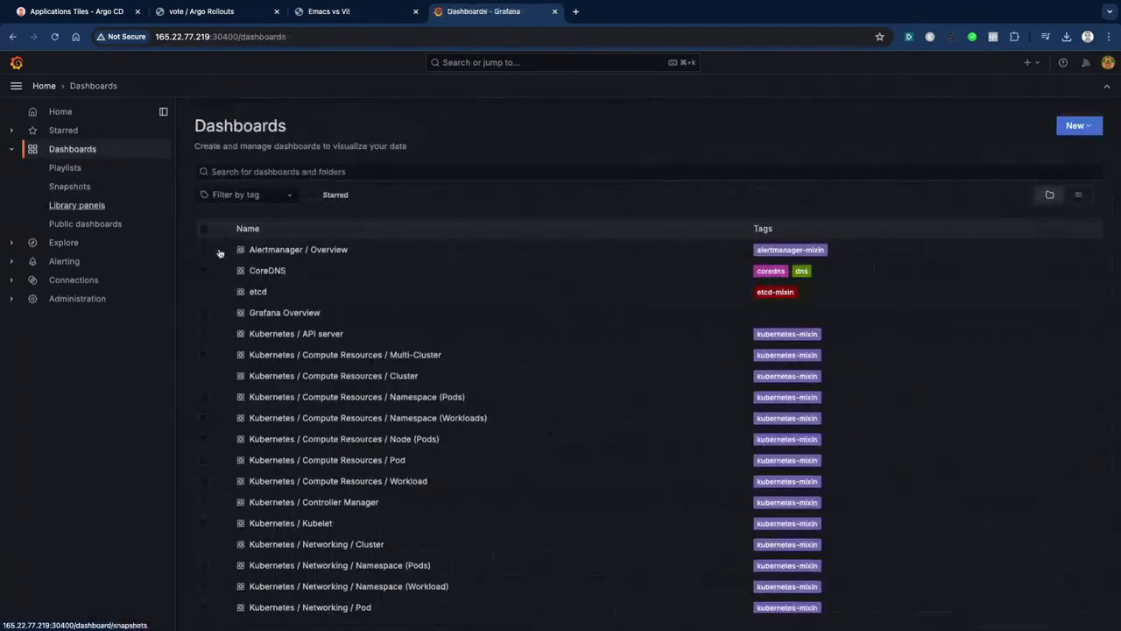
{"action": "scroll", "coordinate": [451, 456], "scroll_direction": "down", "scroll_amount": 5}
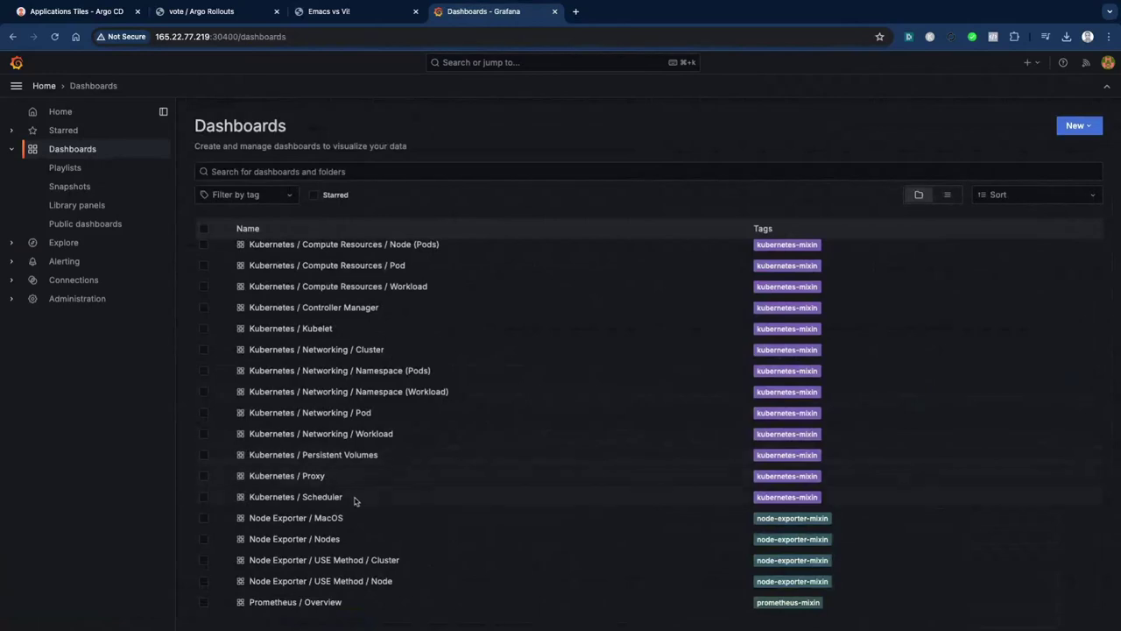
{"action": "left_click", "coordinate": [339, 498]}
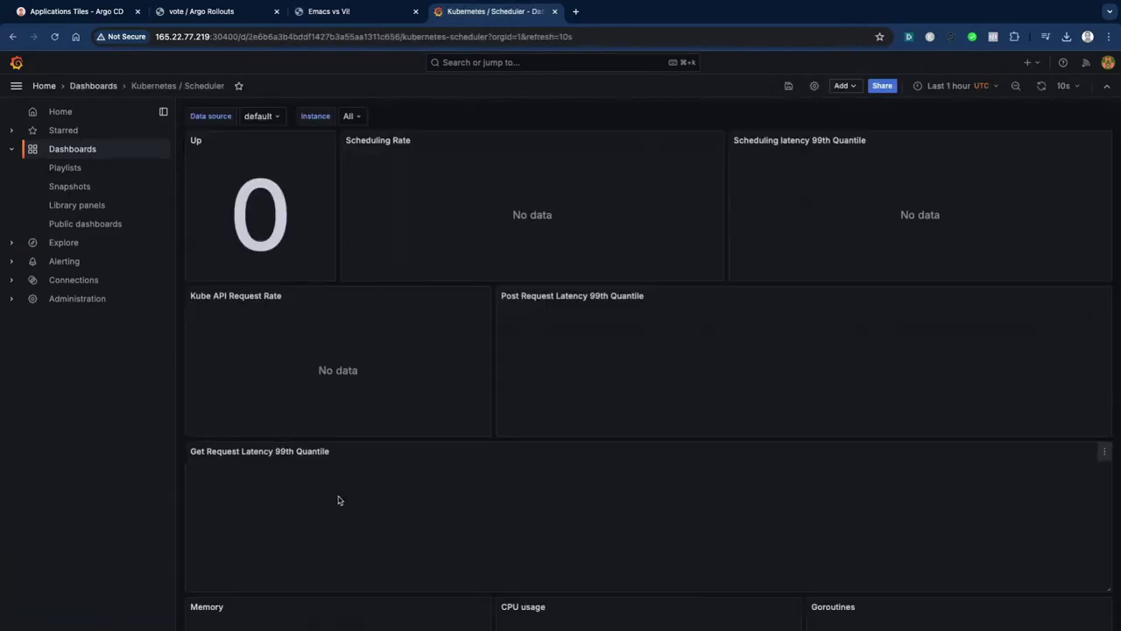
{"action": "left_click", "coordinate": [80, 150]}
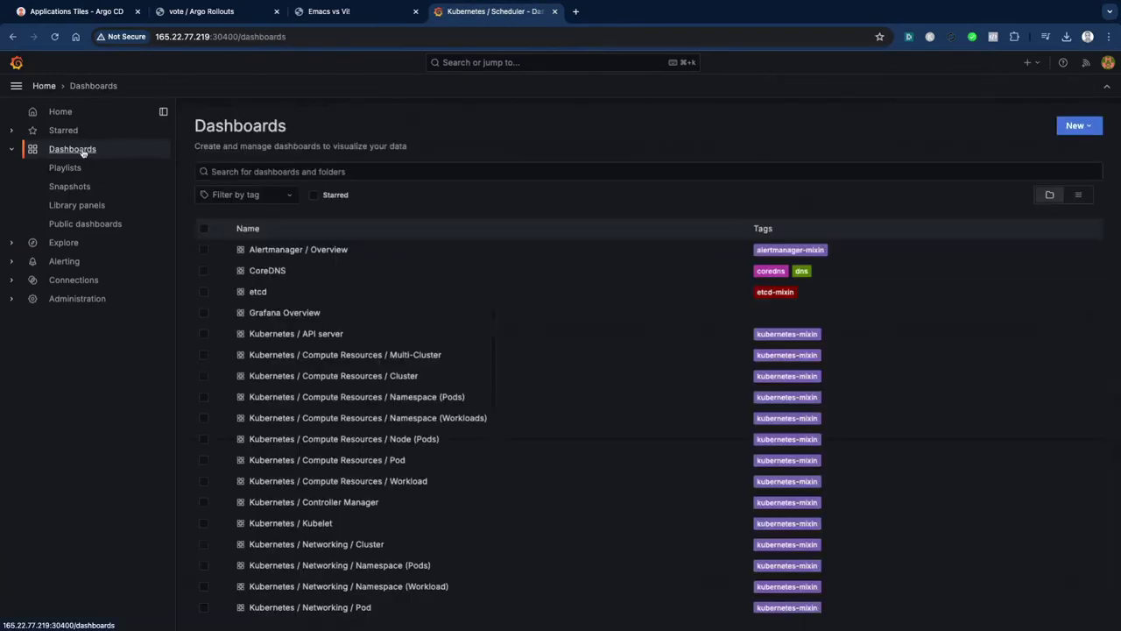
{"action": "left_click", "coordinate": [441, 420]}
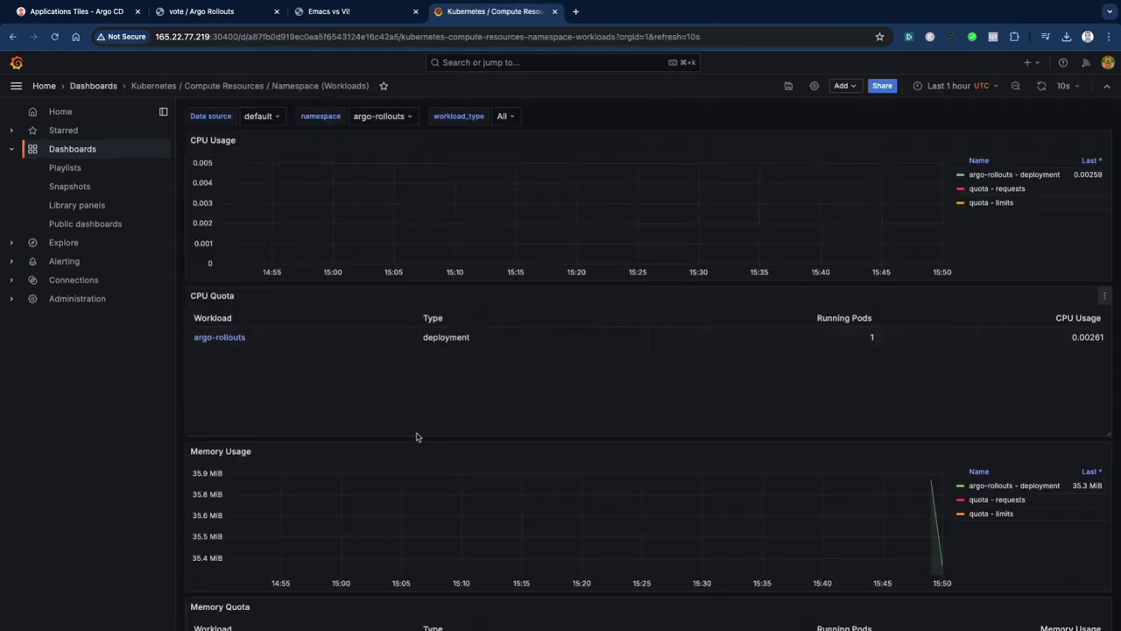
{"action": "scroll", "coordinate": [417, 436], "scroll_direction": "down", "scroll_amount": 6}
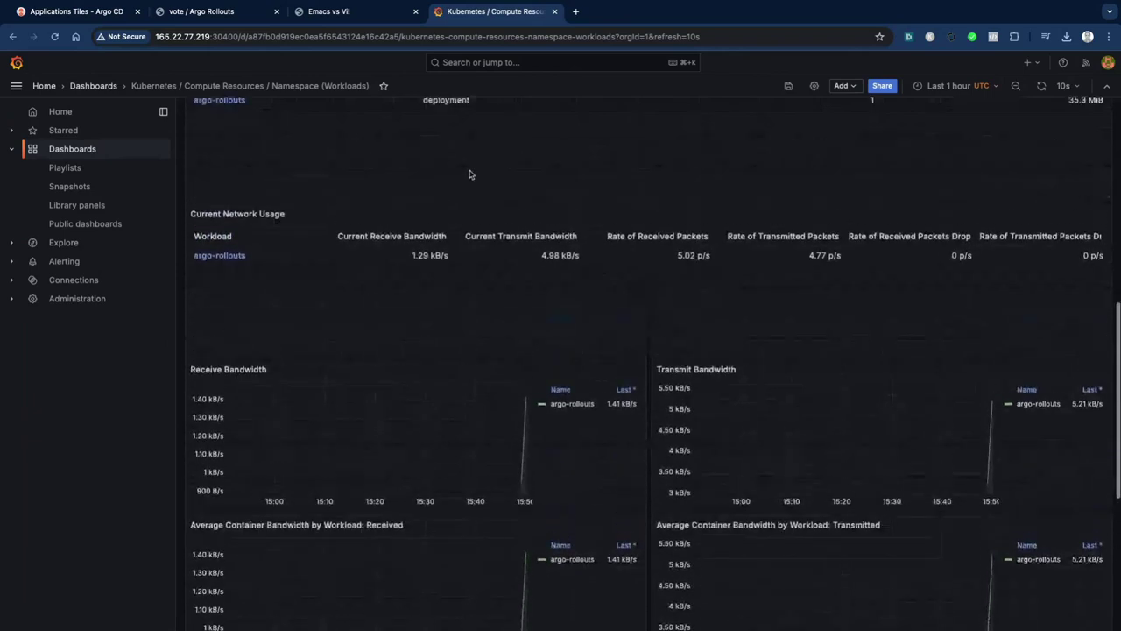
{"action": "scroll", "coordinate": [469, 174], "scroll_direction": "up", "scroll_amount": 5}
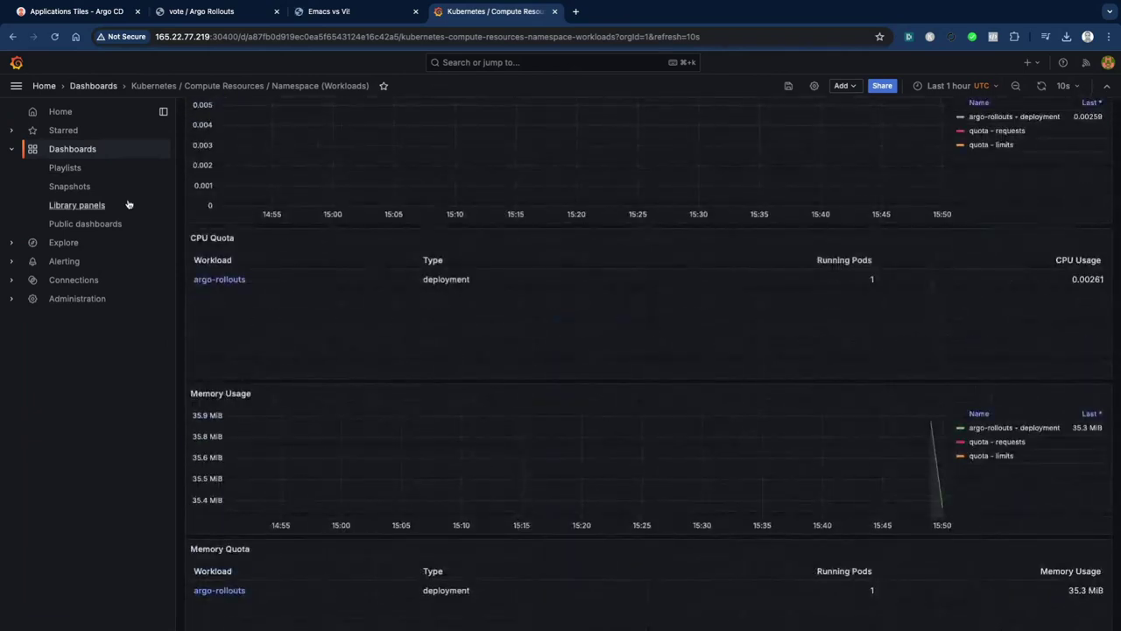
{"action": "left_click", "coordinate": [77, 150]}
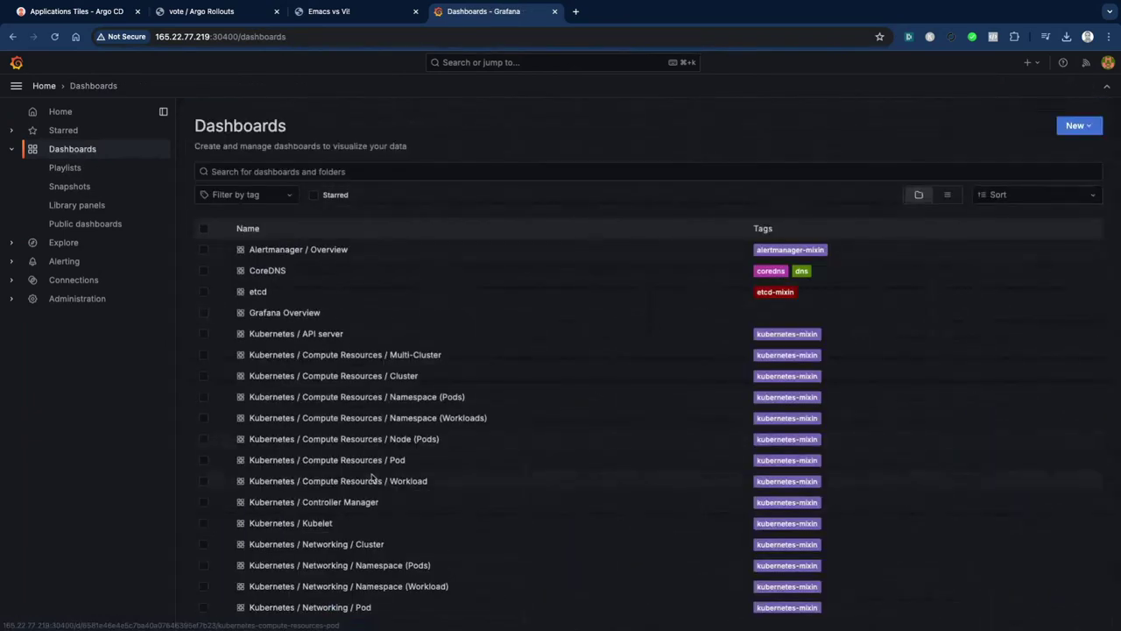
Step: Switch the Multi-Cluster compute resources dashboard's data source to Prometheus, then go to Administration
{"action": "left_click", "coordinate": [424, 355]}
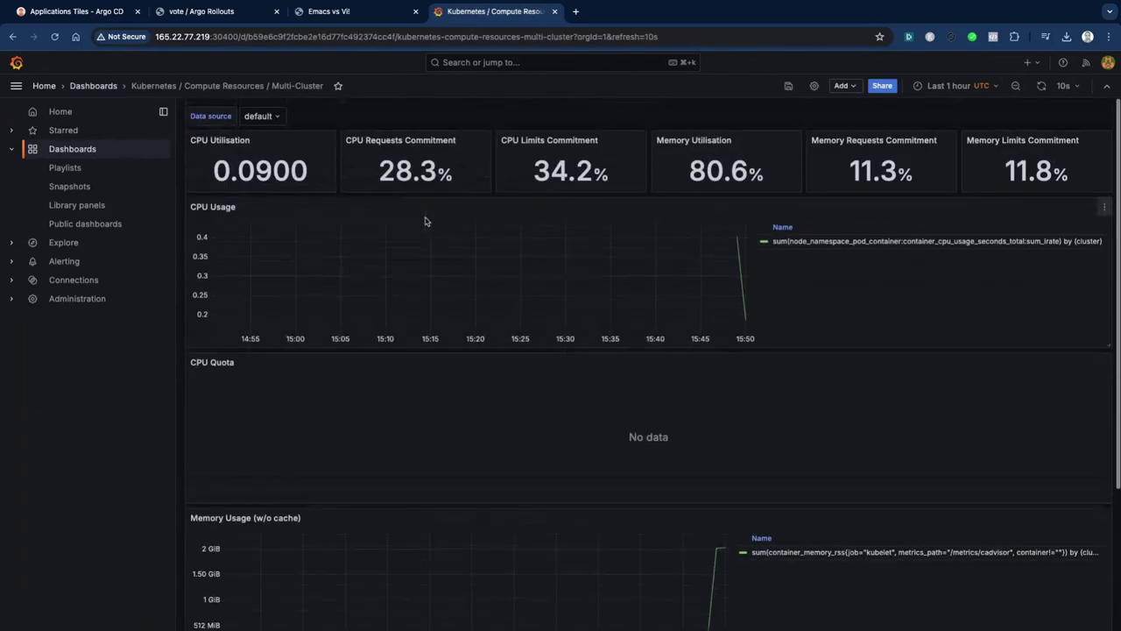
{"action": "scroll", "coordinate": [426, 288], "scroll_direction": "down", "scroll_amount": 3}
{"action": "scroll", "coordinate": [426, 288], "scroll_direction": "up", "scroll_amount": 3}
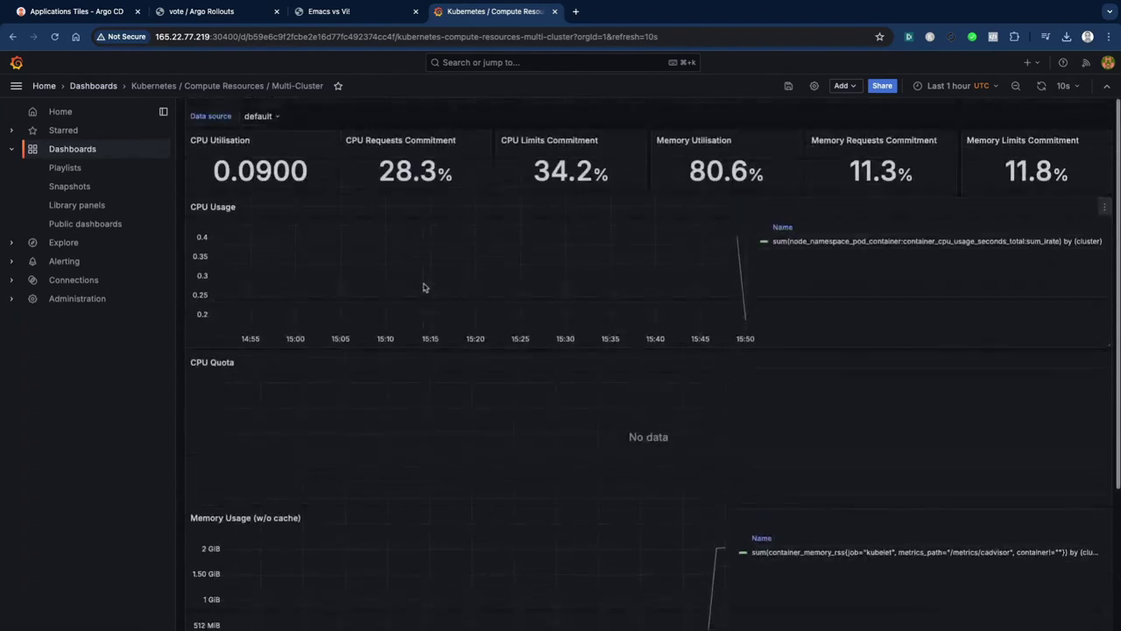
{"action": "left_click", "coordinate": [256, 115]}
{"action": "left_click", "coordinate": [268, 134]}
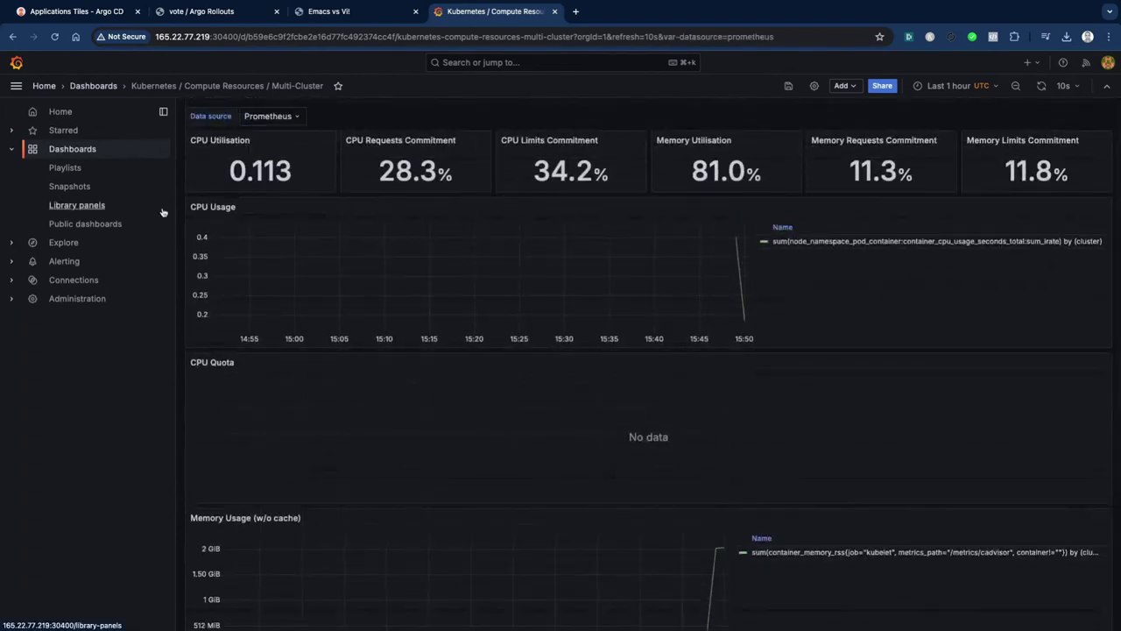
{"action": "left_click", "coordinate": [93, 299]}
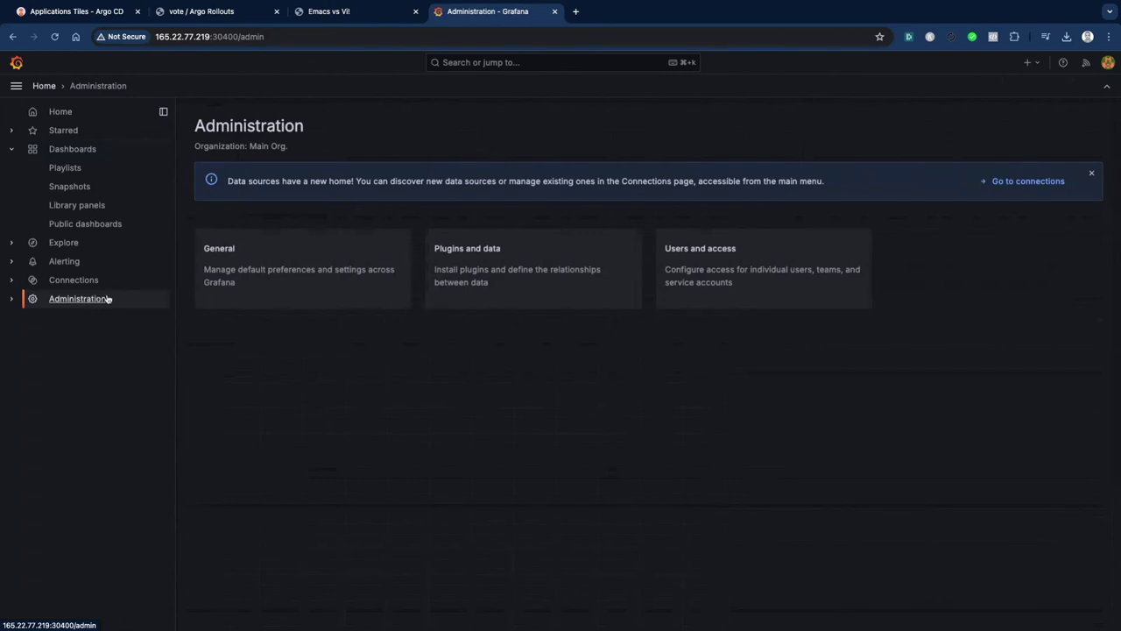
Step: Check the Alertmanager and Prometheus data sources and the dashboard list, then start a new browser tab
{"action": "left_click", "coordinate": [79, 281]}
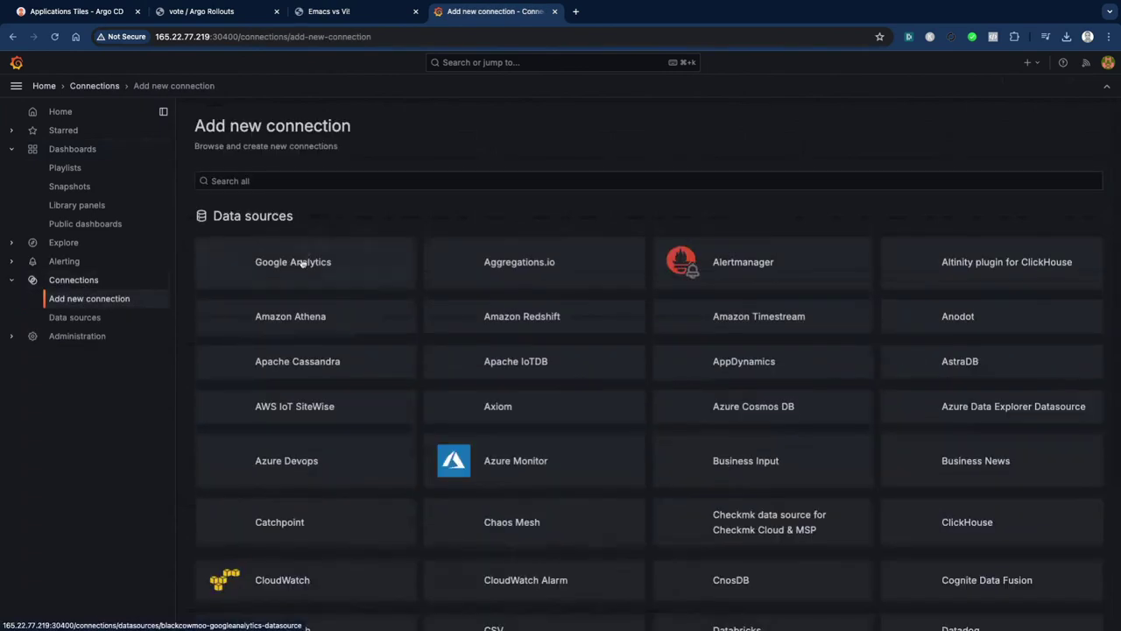
{"action": "left_click", "coordinate": [83, 317]}
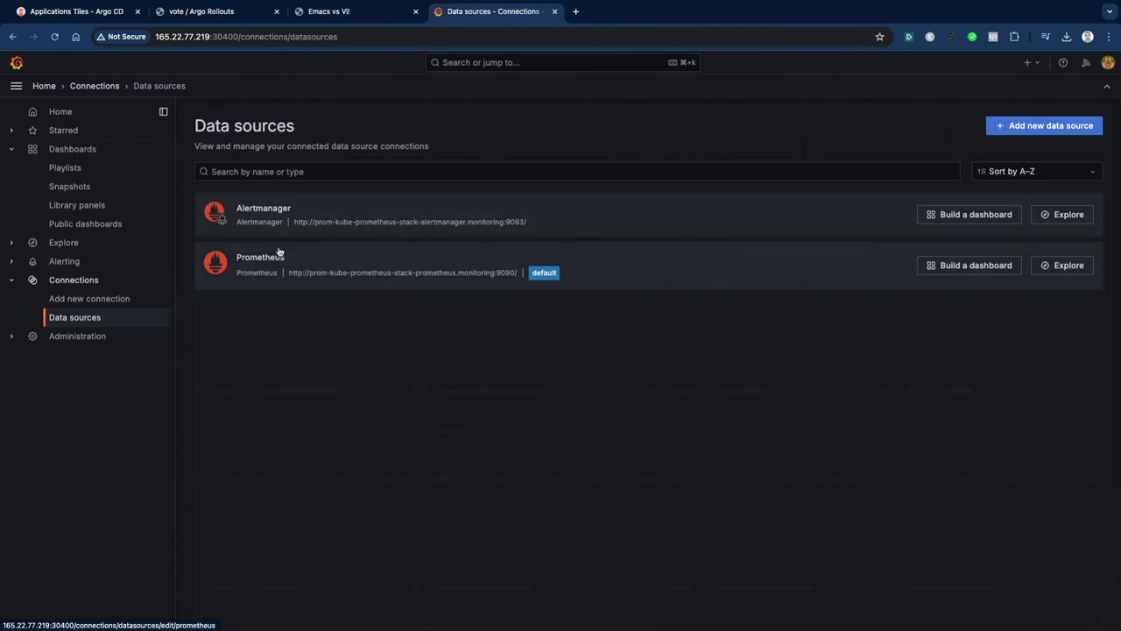
{"action": "left_click", "coordinate": [81, 150]}
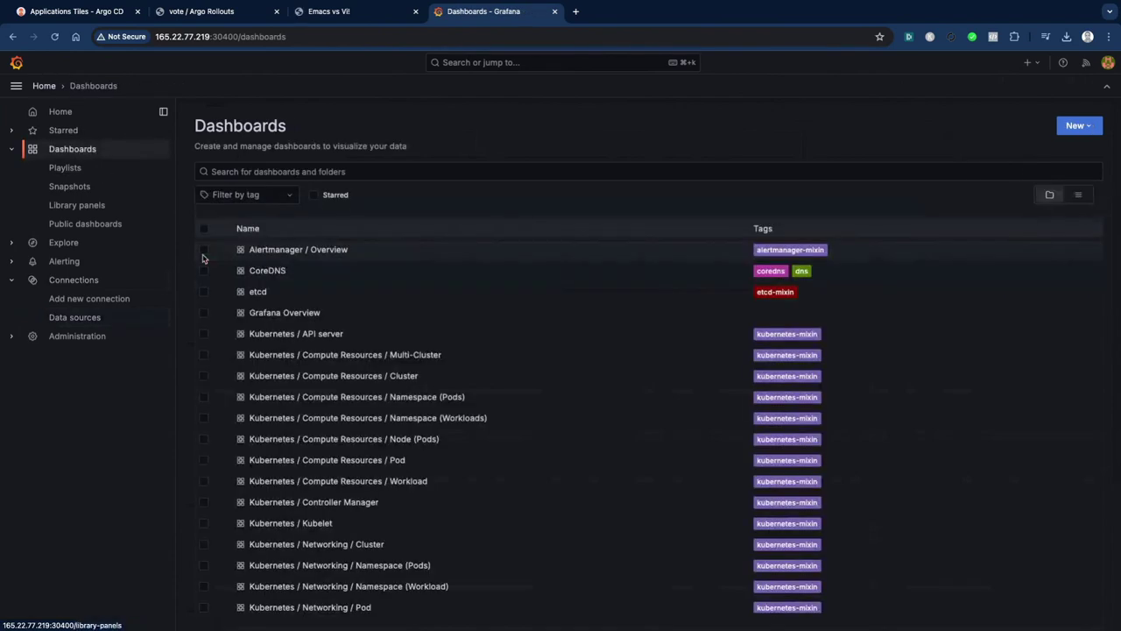
{"action": "scroll", "coordinate": [311, 306], "scroll_direction": "down", "scroll_amount": 5}
{"action": "scroll", "coordinate": [311, 304], "scroll_direction": "up", "scroll_amount": 5}
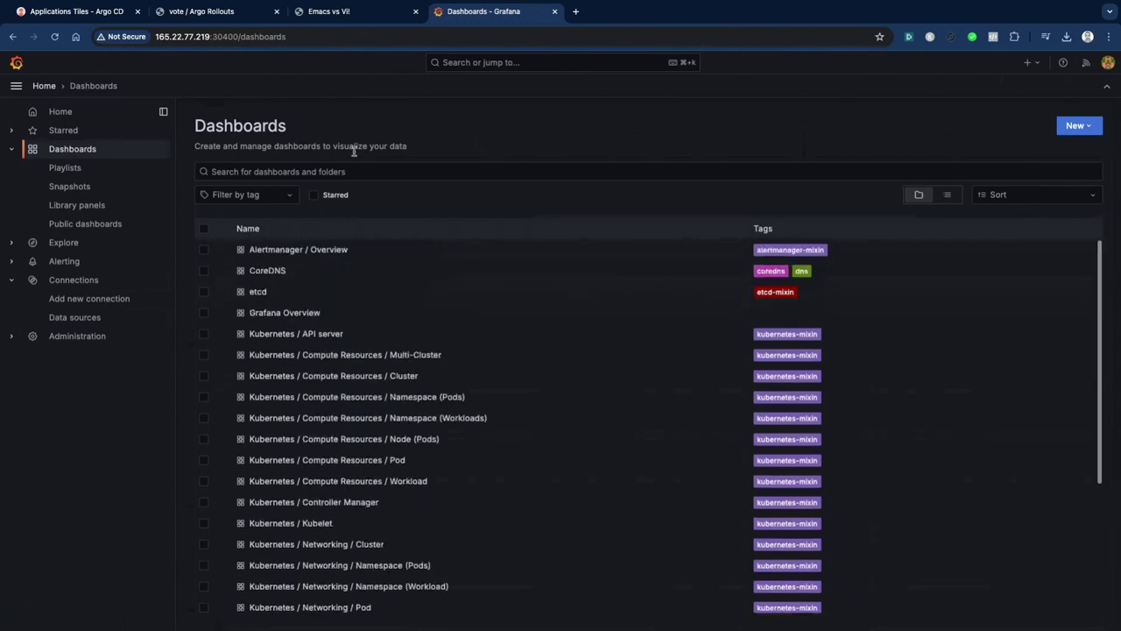
{"action": "left_click", "coordinate": [575, 12]}
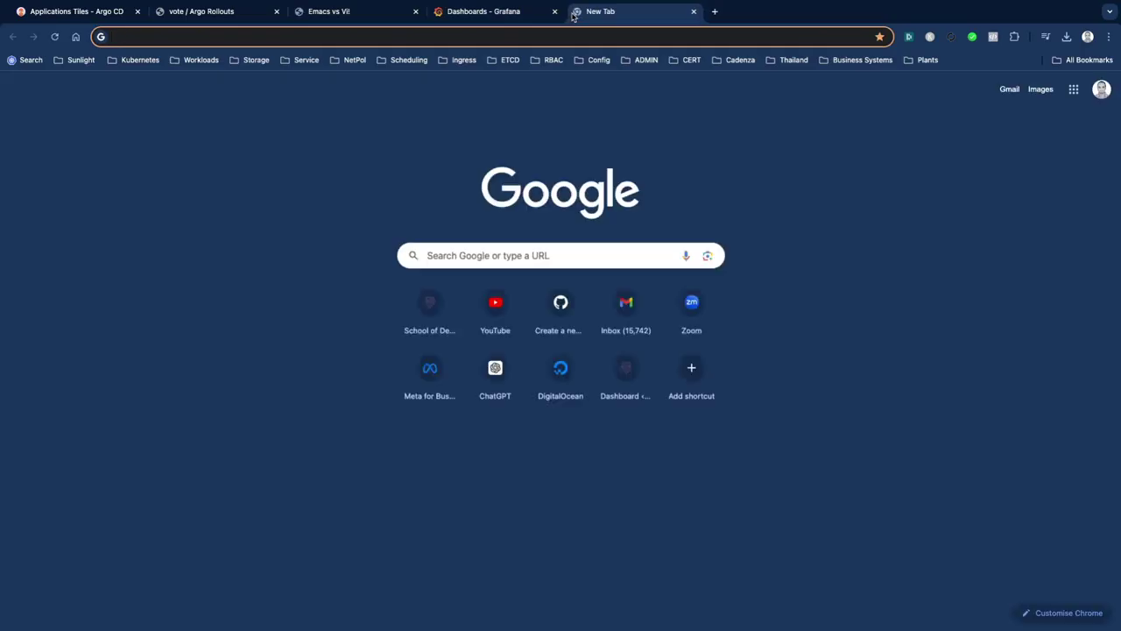
Step: Search Google for 'grafana dashboard' and open the Grafana Labs dashboards library
{"action": "type", "text": "grafana"}
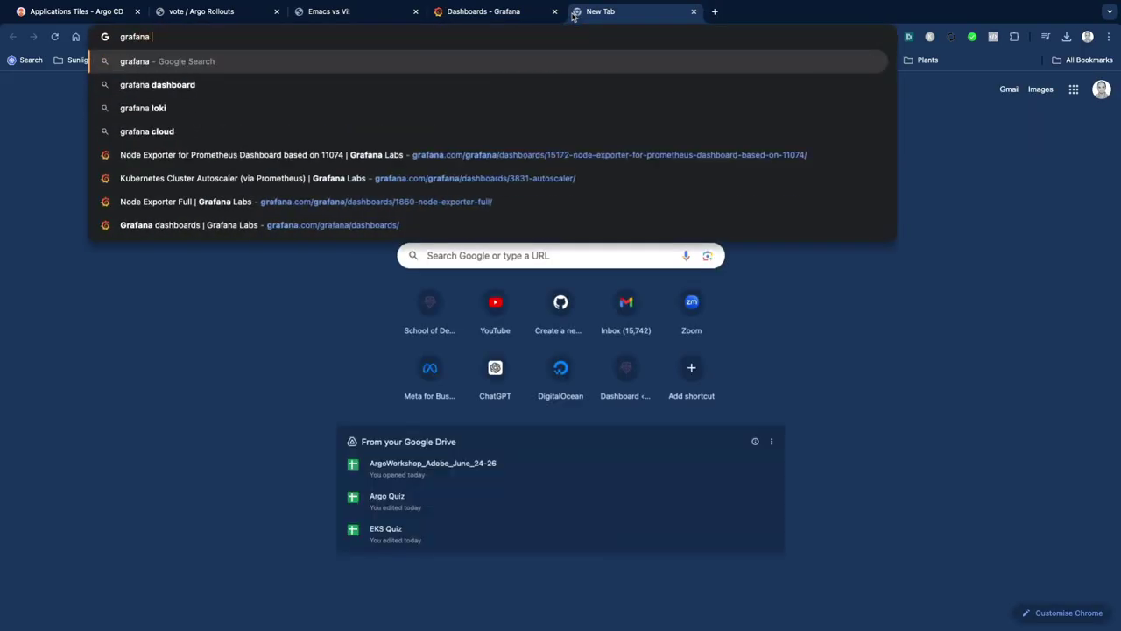
{"action": "type", "text": " dashboa"}
{"action": "type", "text": "rd"}
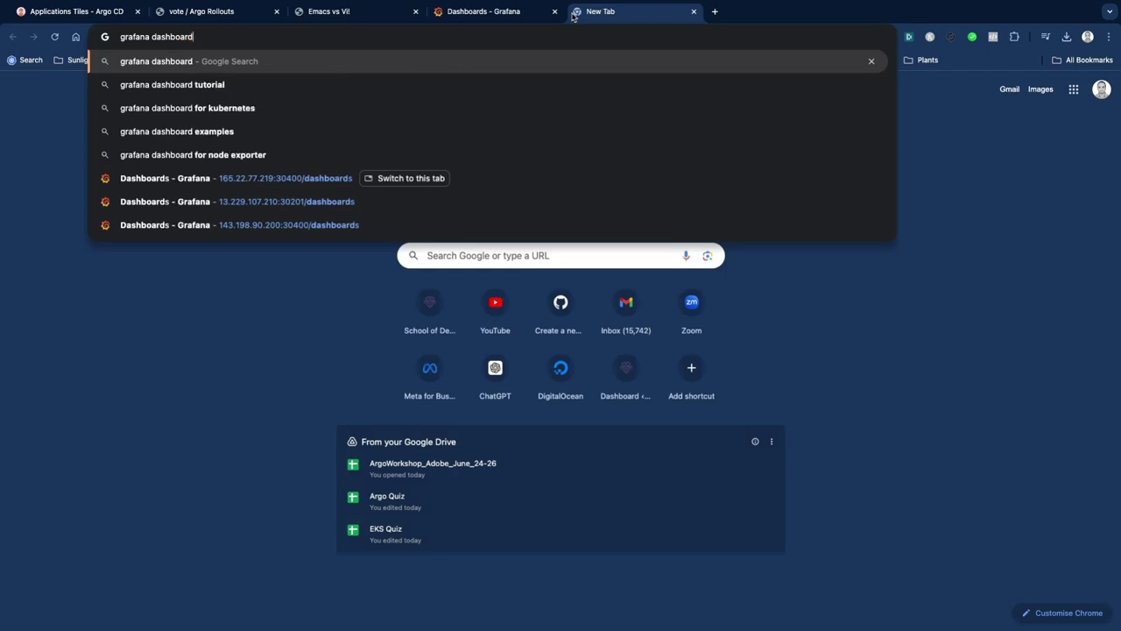
{"action": "key", "text": "Return"}
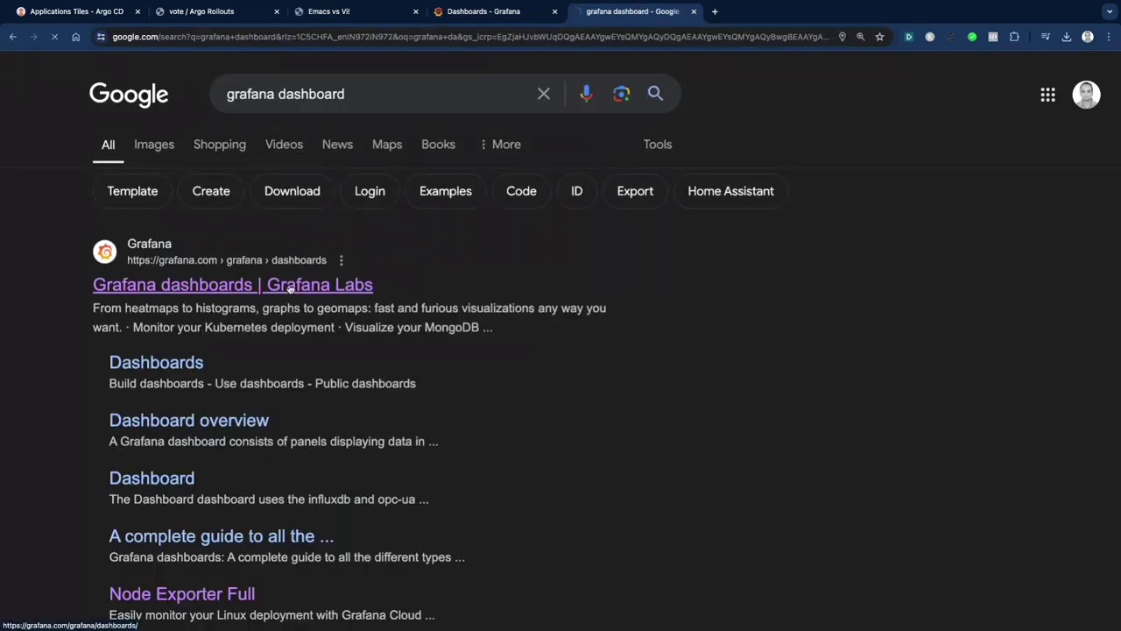
{"action": "left_click", "coordinate": [289, 285]}
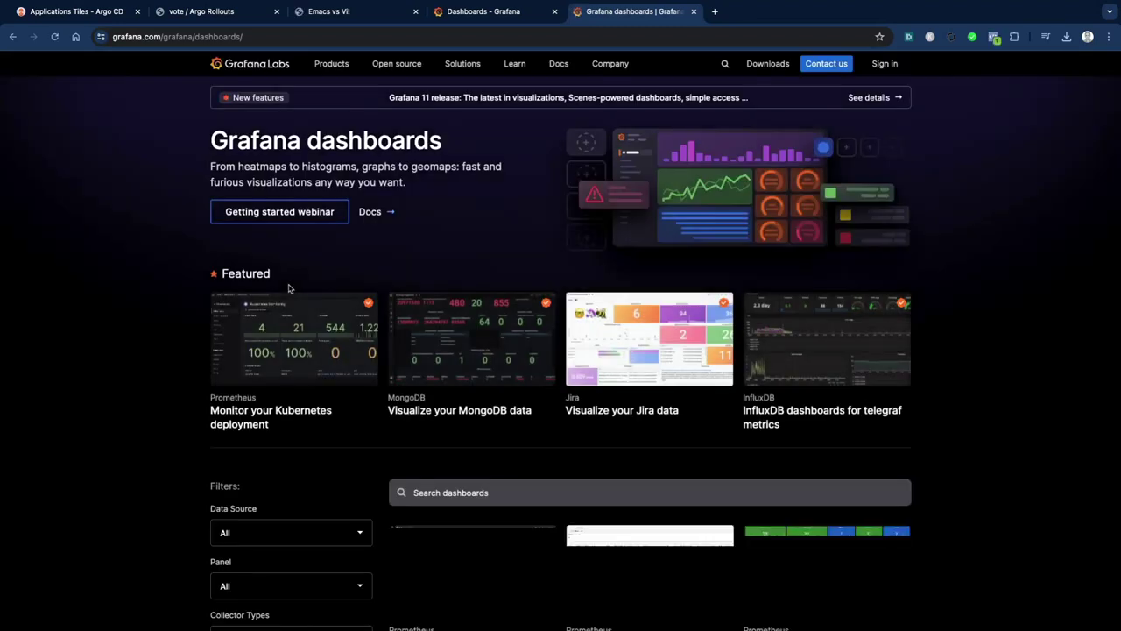
{"action": "scroll", "coordinate": [189, 313], "scroll_direction": "down", "scroll_amount": 1}
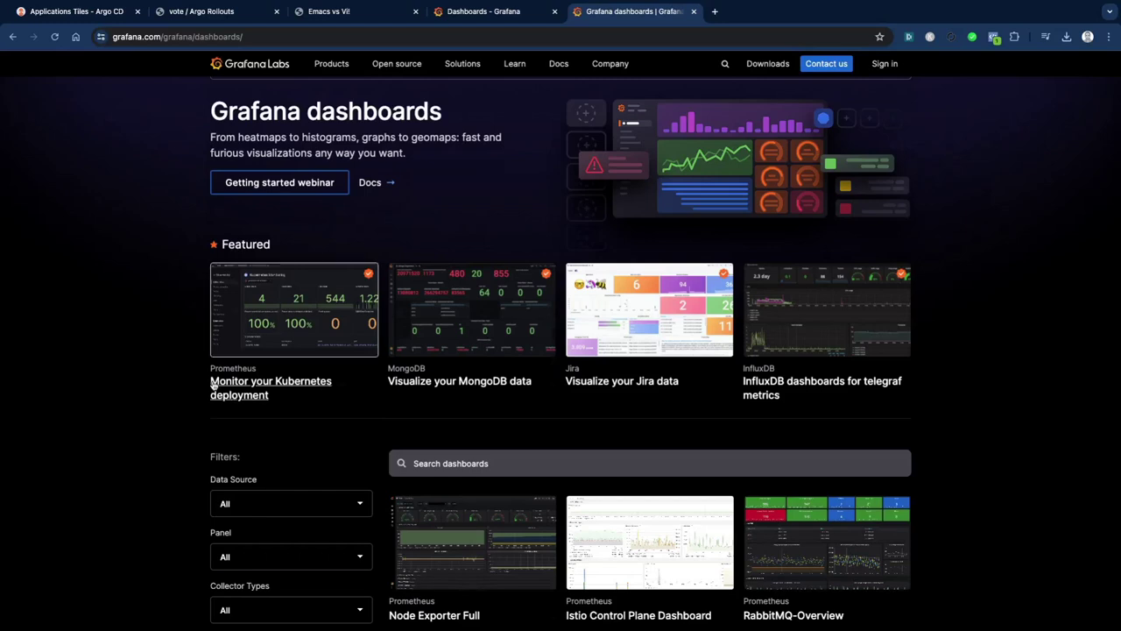
Step: Browse the Monitor your Kubernetes deployment page and its CPU requests docs, then return to the library
{"action": "left_click", "coordinate": [267, 386]}
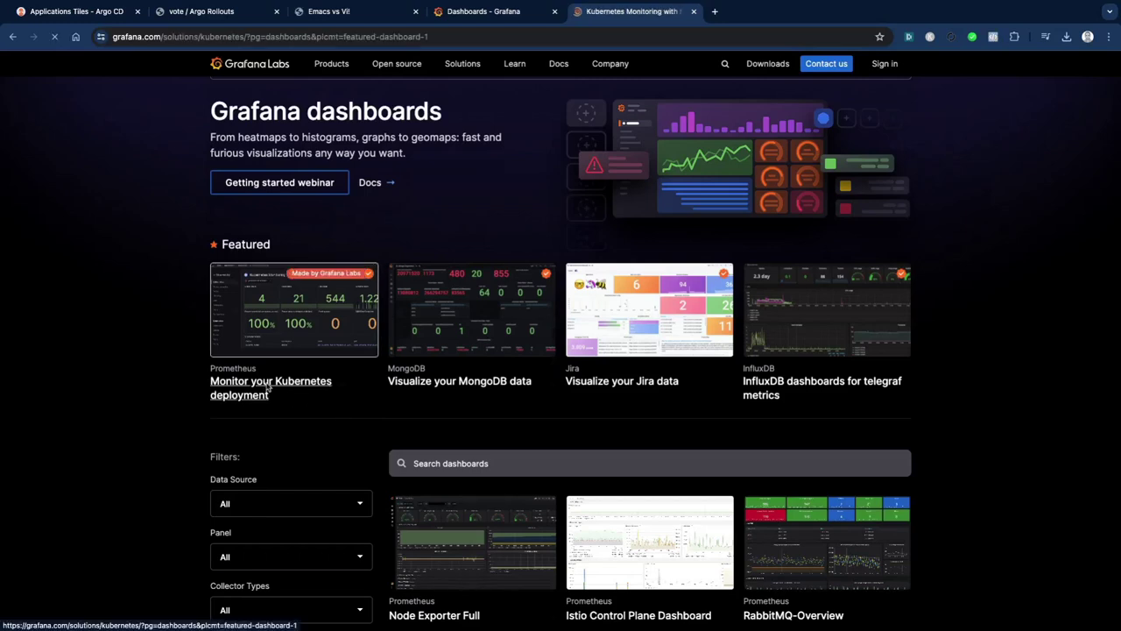
{"action": "scroll", "coordinate": [267, 386], "scroll_direction": "down", "scroll_amount": 10}
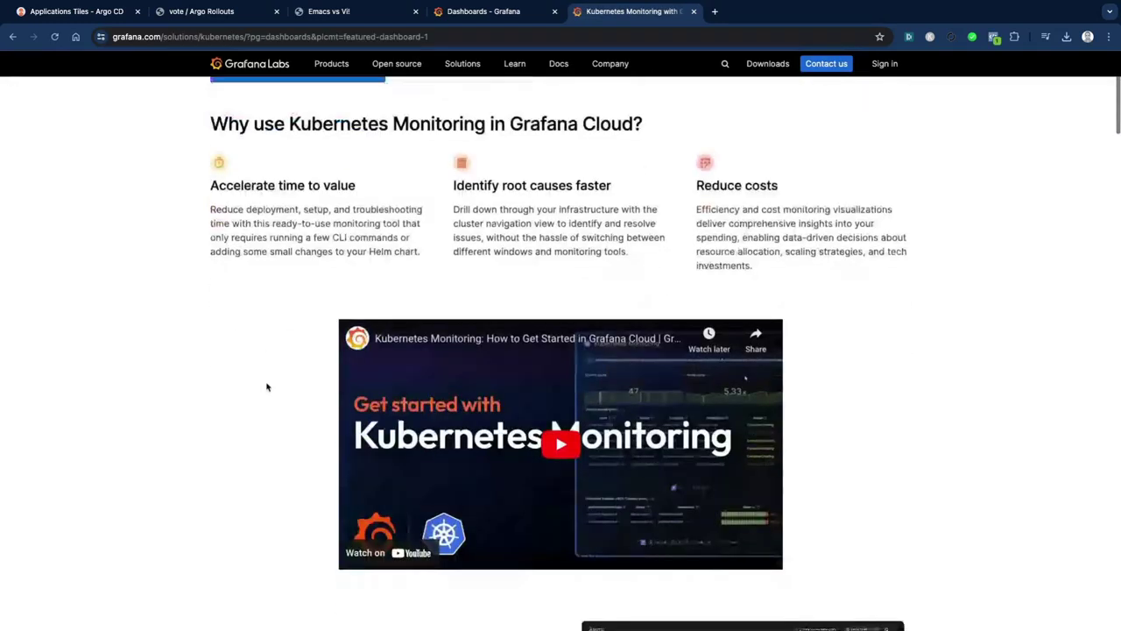
{"action": "scroll", "coordinate": [267, 386], "scroll_direction": "up", "scroll_amount": 3}
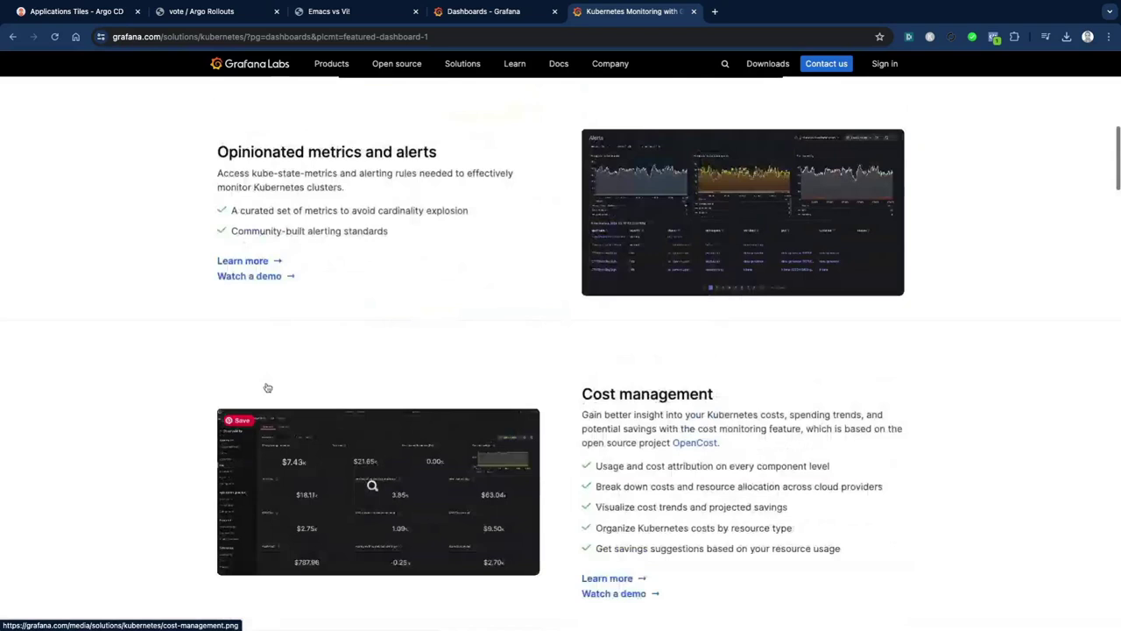
{"action": "scroll", "coordinate": [636, 441], "scroll_direction": "down", "scroll_amount": 1}
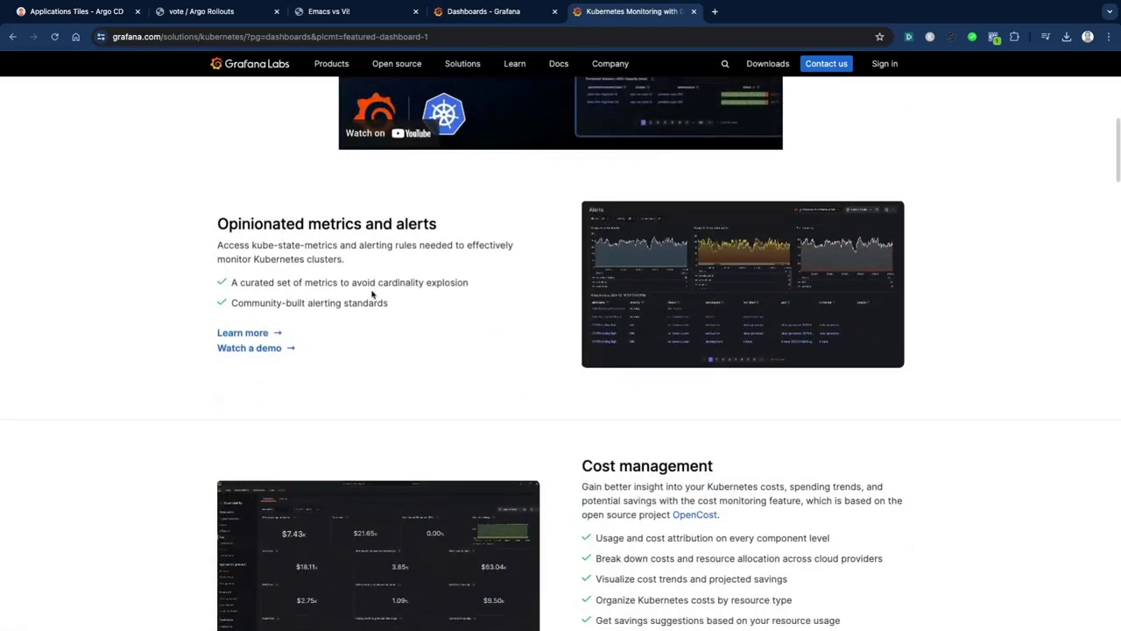
{"action": "scroll", "coordinate": [373, 295], "scroll_direction": "down", "scroll_amount": 6}
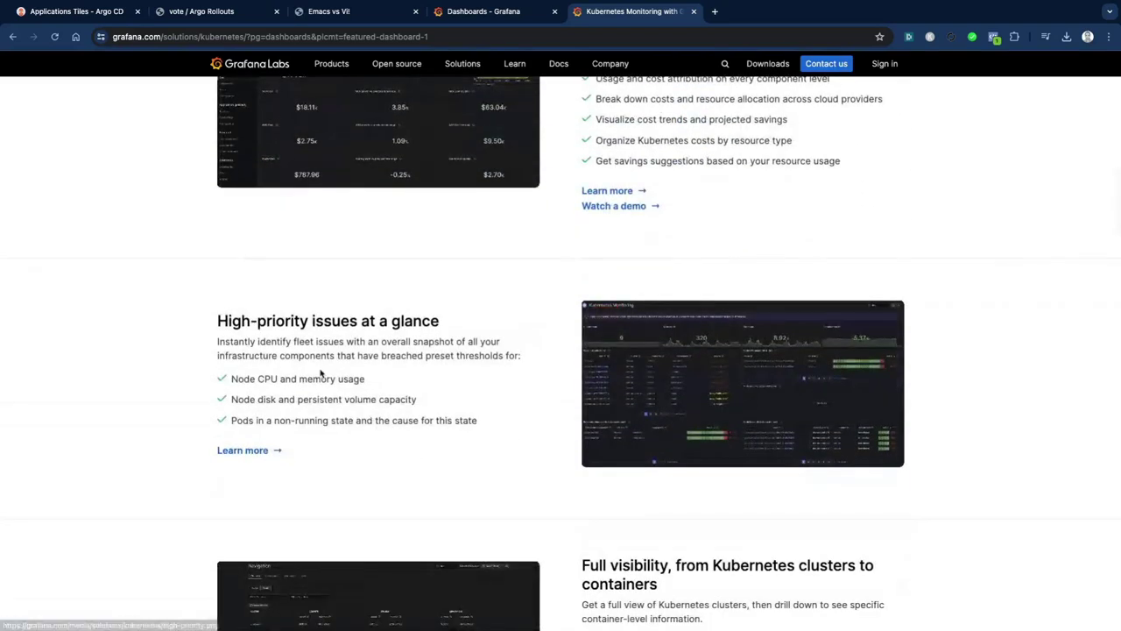
{"action": "scroll", "coordinate": [320, 372], "scroll_direction": "down", "scroll_amount": 3}
{"action": "scroll", "coordinate": [320, 374], "scroll_direction": "down", "scroll_amount": 2}
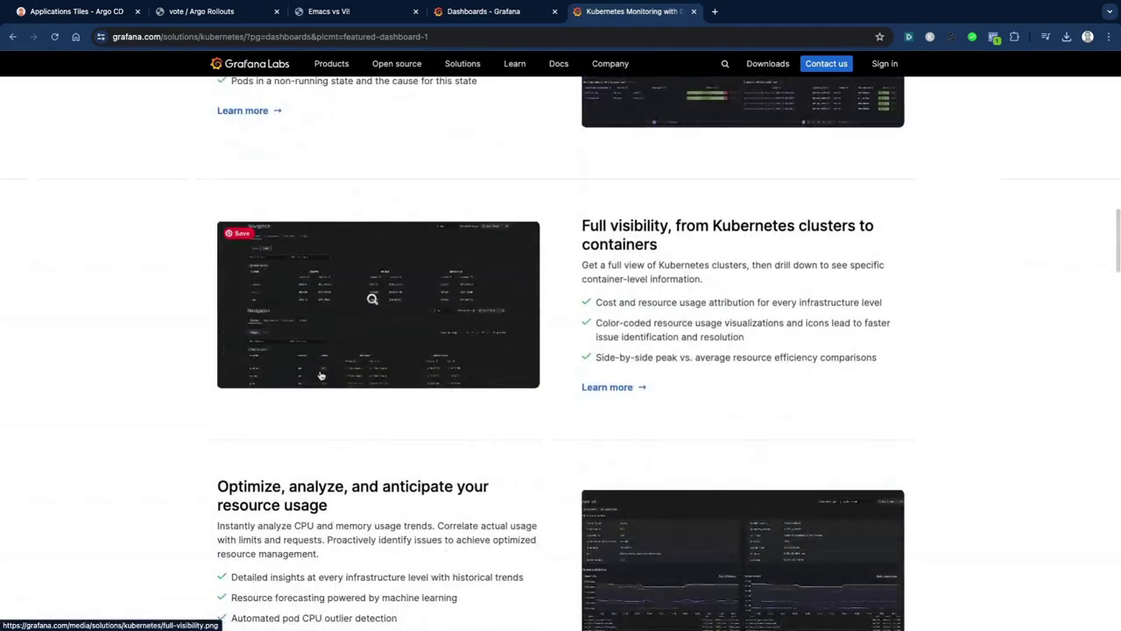
{"action": "scroll", "coordinate": [321, 375], "scroll_direction": "down", "scroll_amount": 2}
{"action": "scroll", "coordinate": [321, 373], "scroll_direction": "up", "scroll_amount": 6}
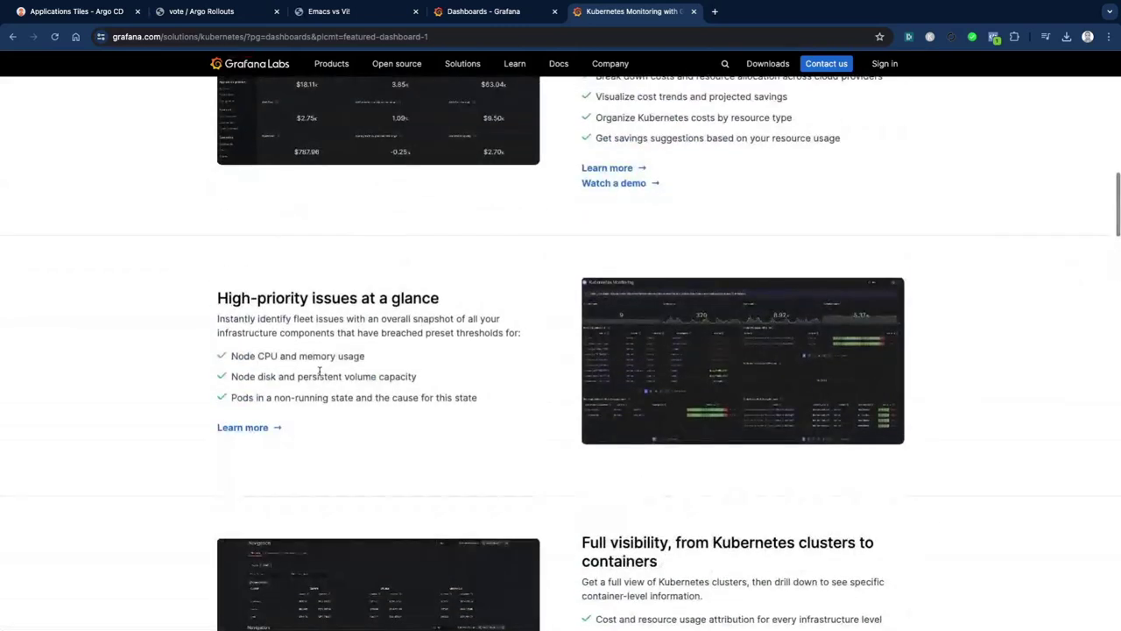
{"action": "scroll", "coordinate": [336, 394], "scroll_direction": "down", "scroll_amount": 1}
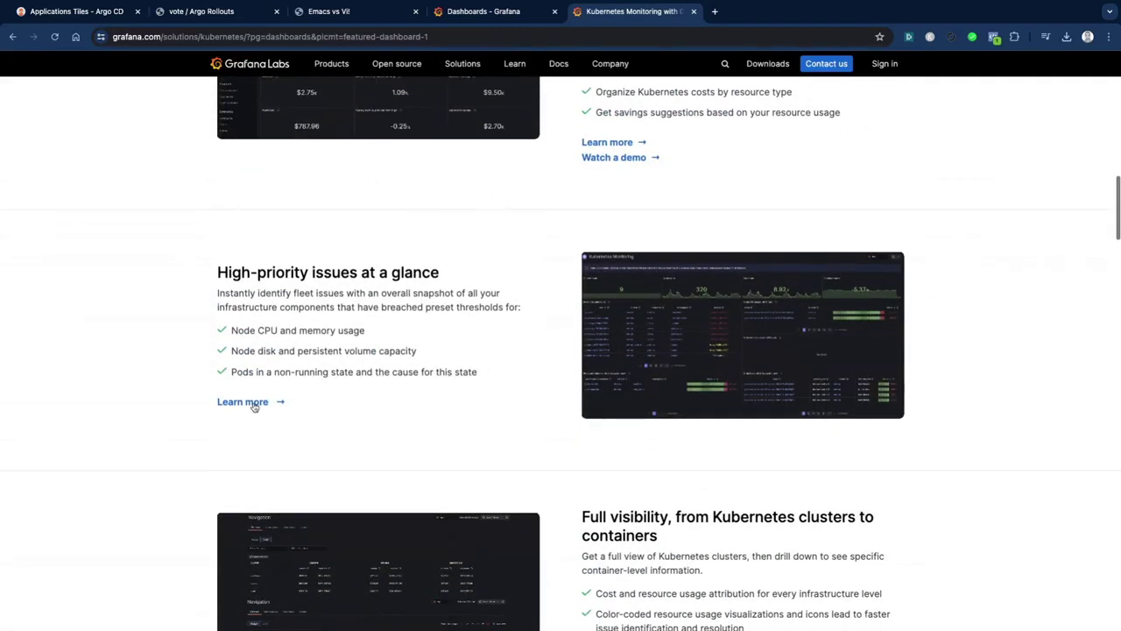
{"action": "scroll", "coordinate": [255, 405], "scroll_direction": "down", "scroll_amount": 10}
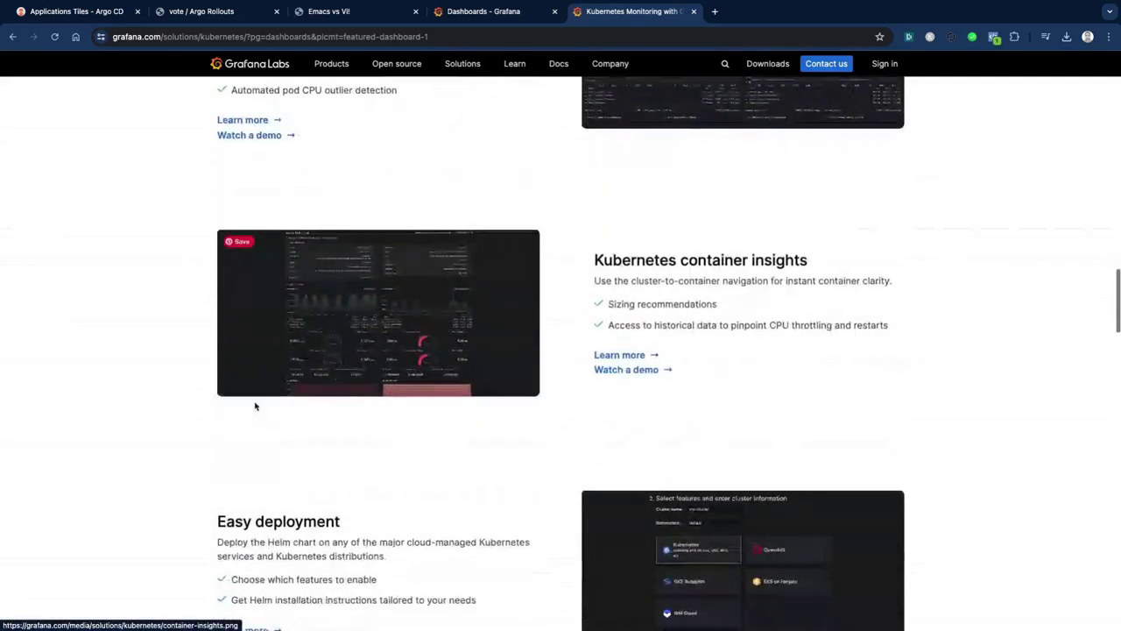
{"action": "scroll", "coordinate": [255, 406], "scroll_direction": "down", "scroll_amount": 1}
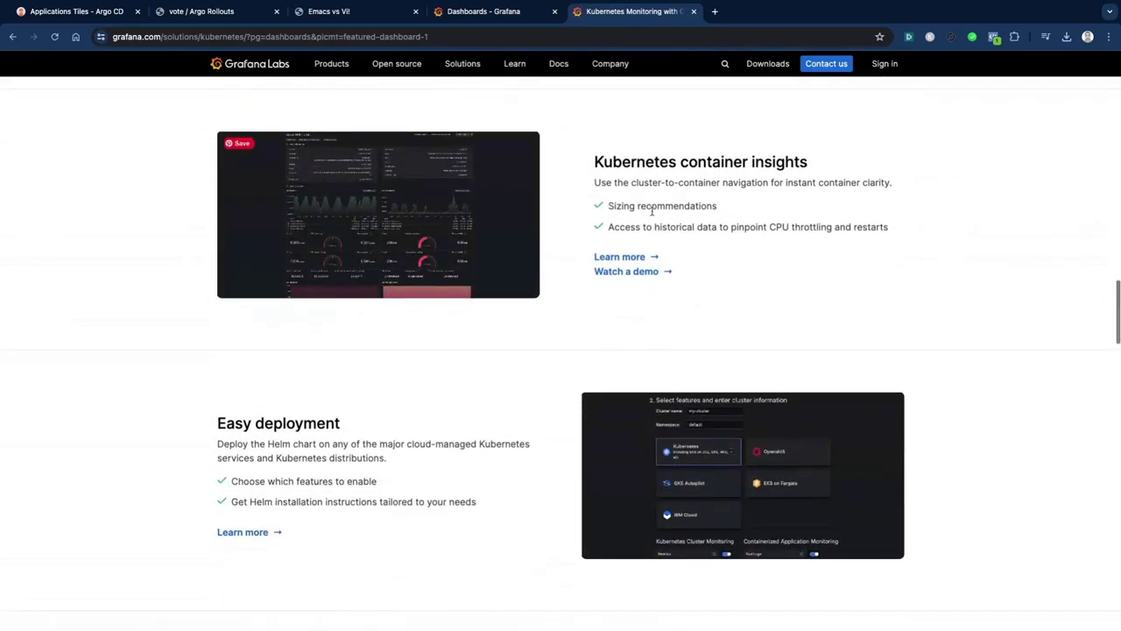
{"action": "left_click", "coordinate": [619, 257]}
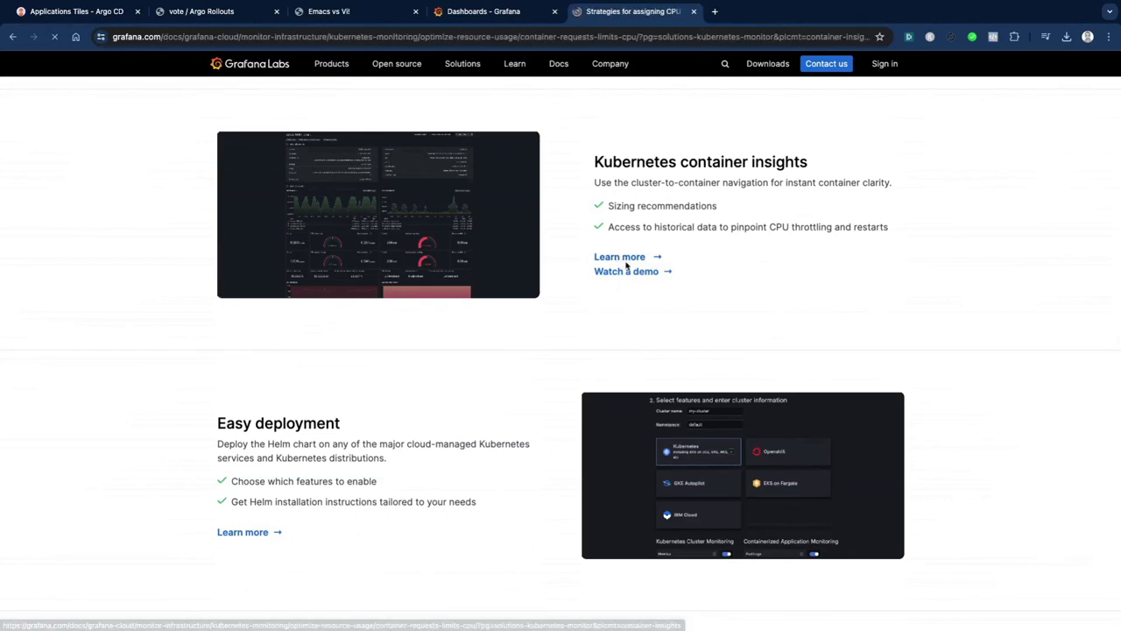
{"action": "left_click", "coordinate": [14, 38]}
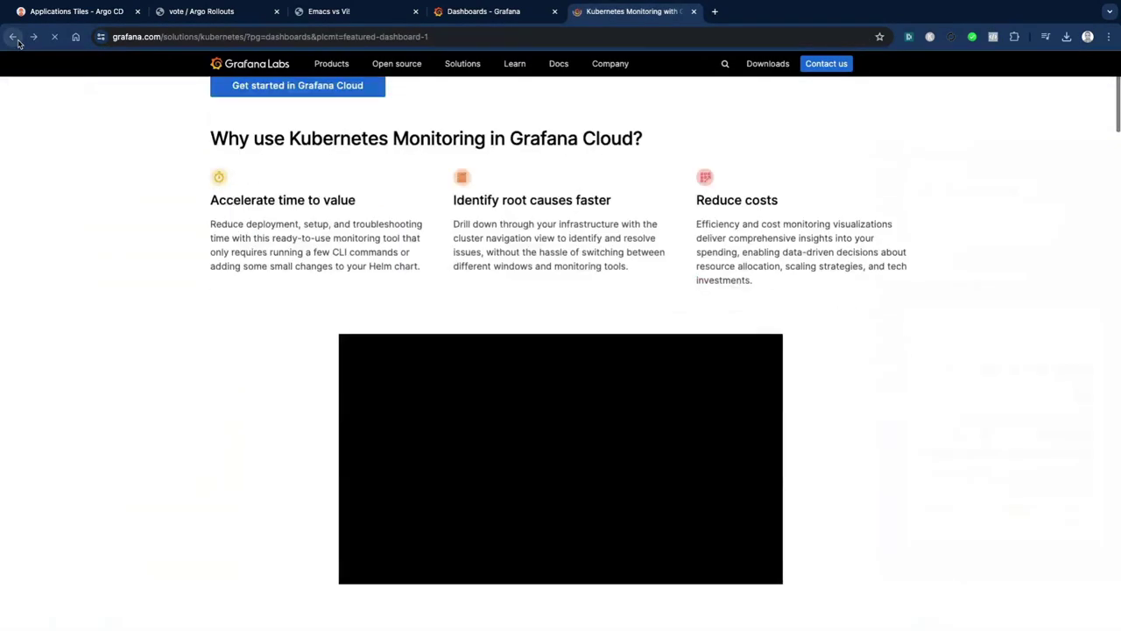
{"action": "left_click", "coordinate": [14, 37]}
Step: Filter the dashboard library to the Prometheus data source
{"action": "scroll", "coordinate": [394, 298], "scroll_direction": "down", "scroll_amount": 3}
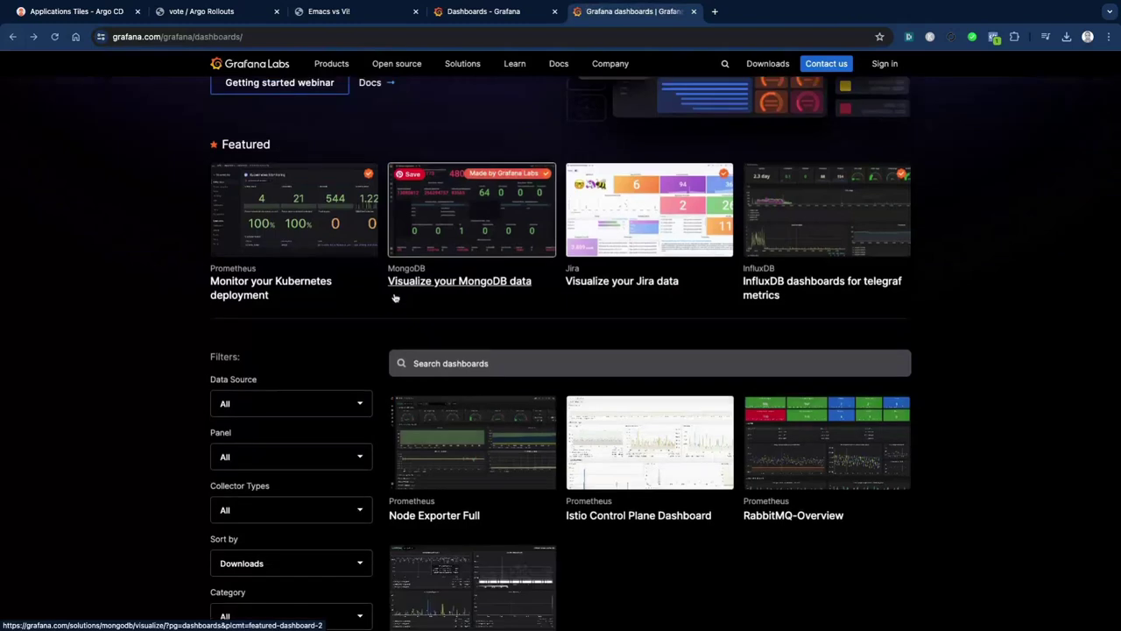
{"action": "left_click", "coordinate": [302, 311]}
{"action": "scroll", "coordinate": [302, 315], "scroll_direction": "down", "scroll_amount": 4}
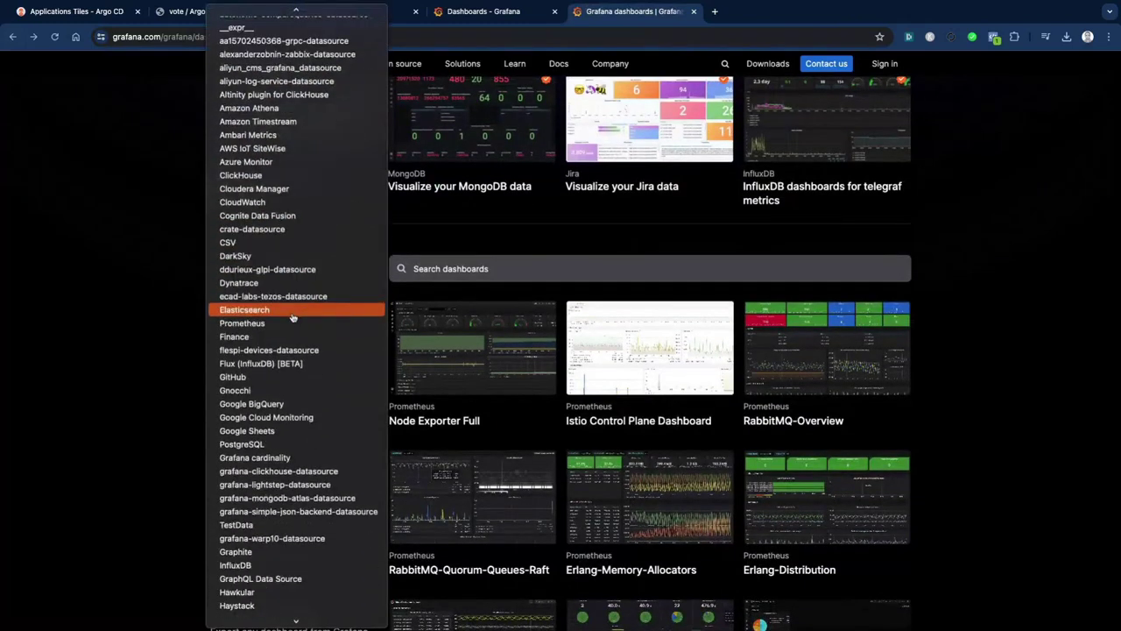
{"action": "left_click", "coordinate": [138, 325]}
{"action": "scroll", "coordinate": [140, 329], "scroll_direction": "down", "scroll_amount": 1}
{"action": "left_click", "coordinate": [256, 219]}
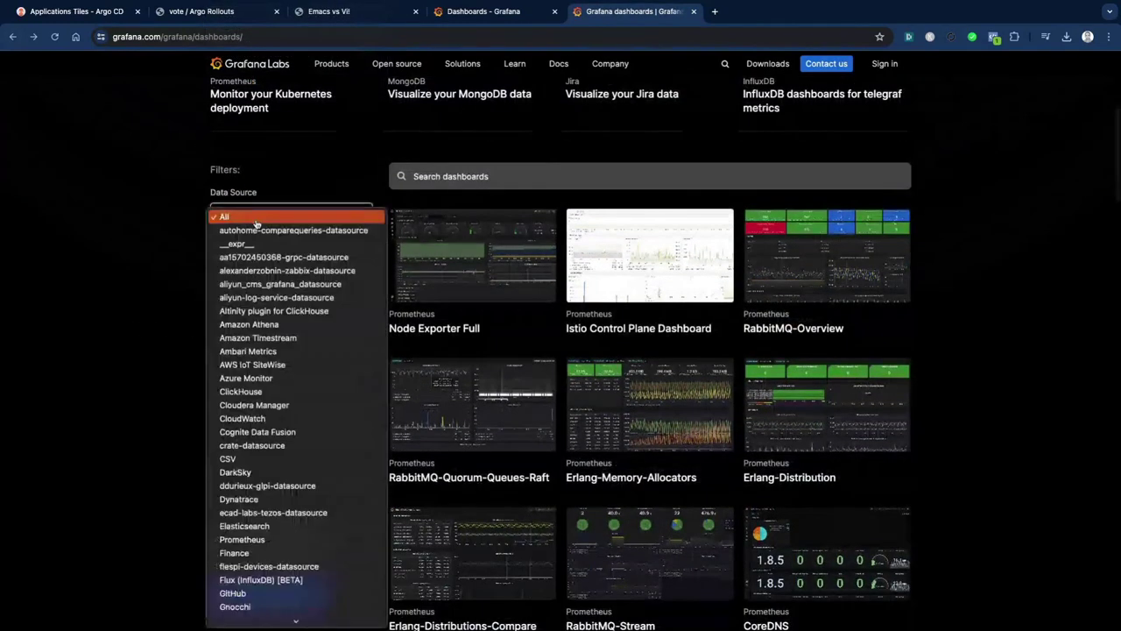
{"action": "left_click", "coordinate": [249, 540]}
Step: Limit the Collector Types filter to Node exporter
{"action": "left_click", "coordinate": [263, 271]}
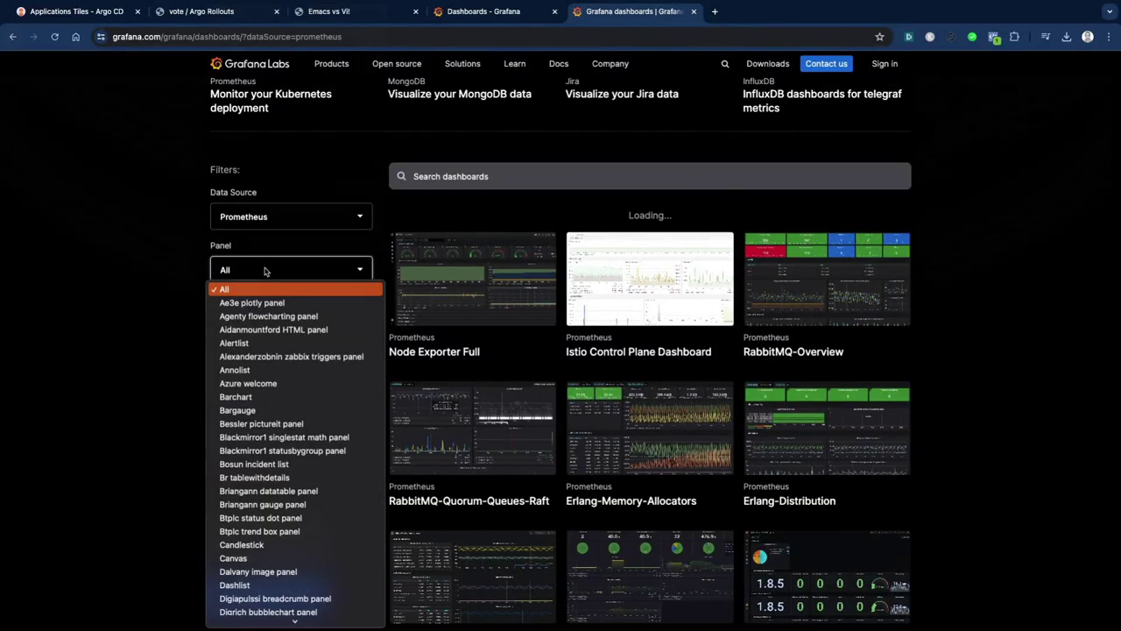
{"action": "left_click", "coordinate": [159, 275]}
{"action": "left_click", "coordinate": [249, 342]}
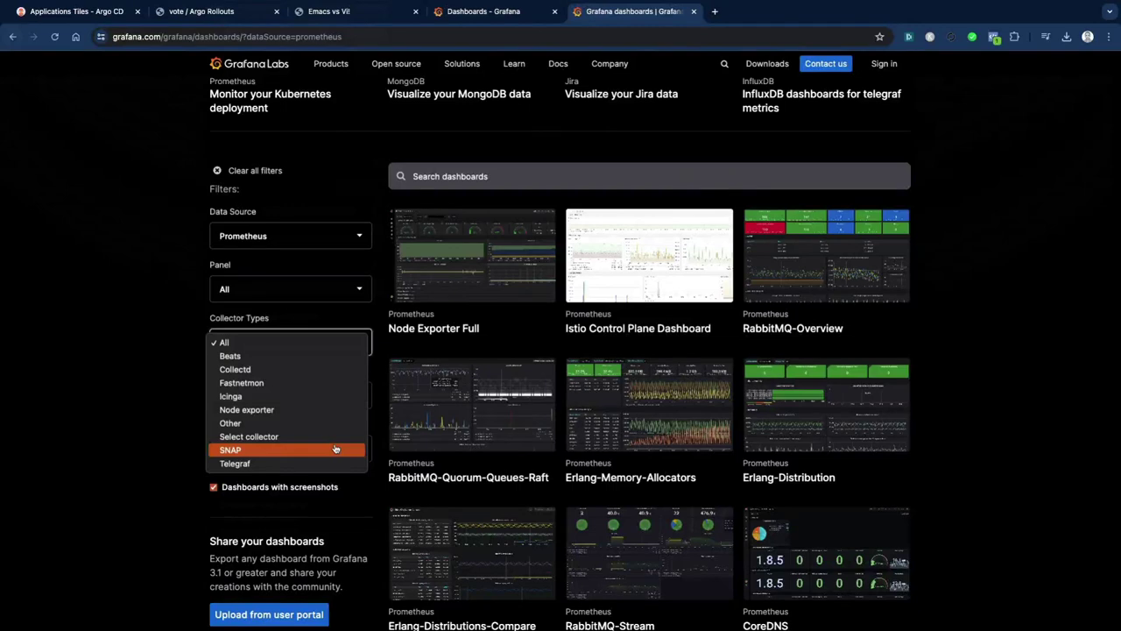
{"action": "left_click", "coordinate": [308, 413]}
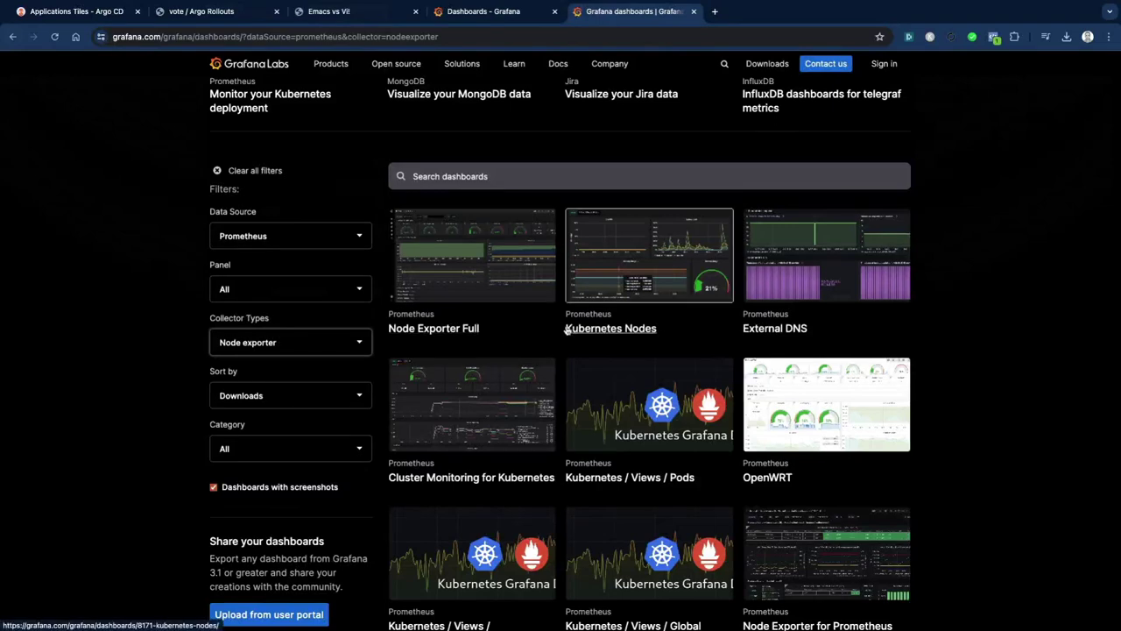
Step: Open Node Exporter Full in a new tab and select its dashboard ID 1860
{"action": "middle_click", "coordinate": [481, 329]}
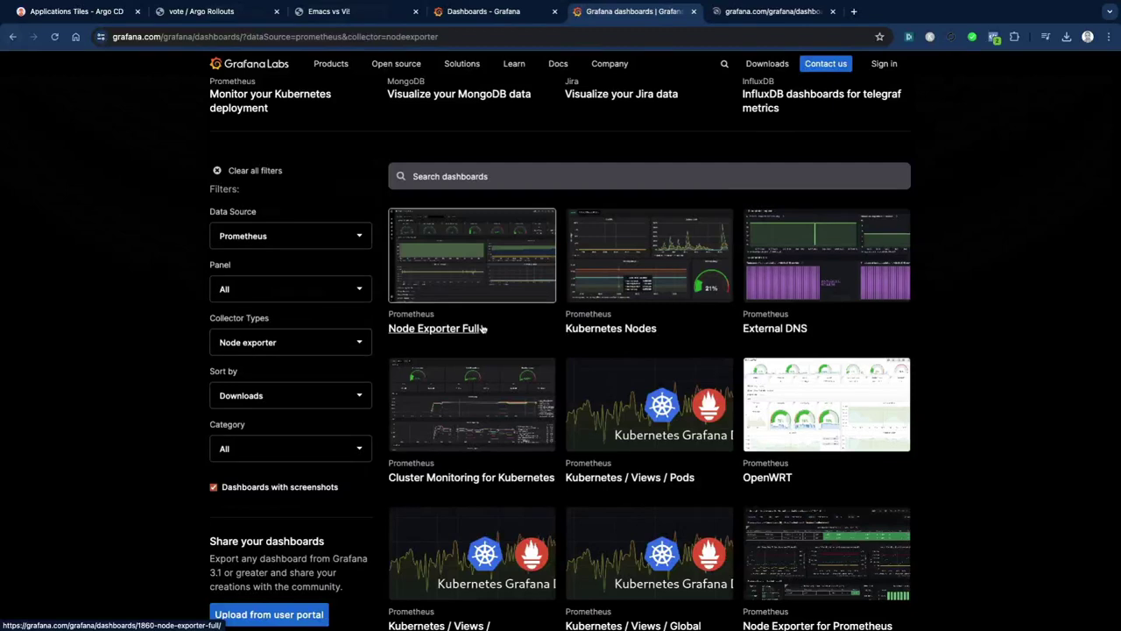
{"action": "left_click", "coordinate": [749, 10]}
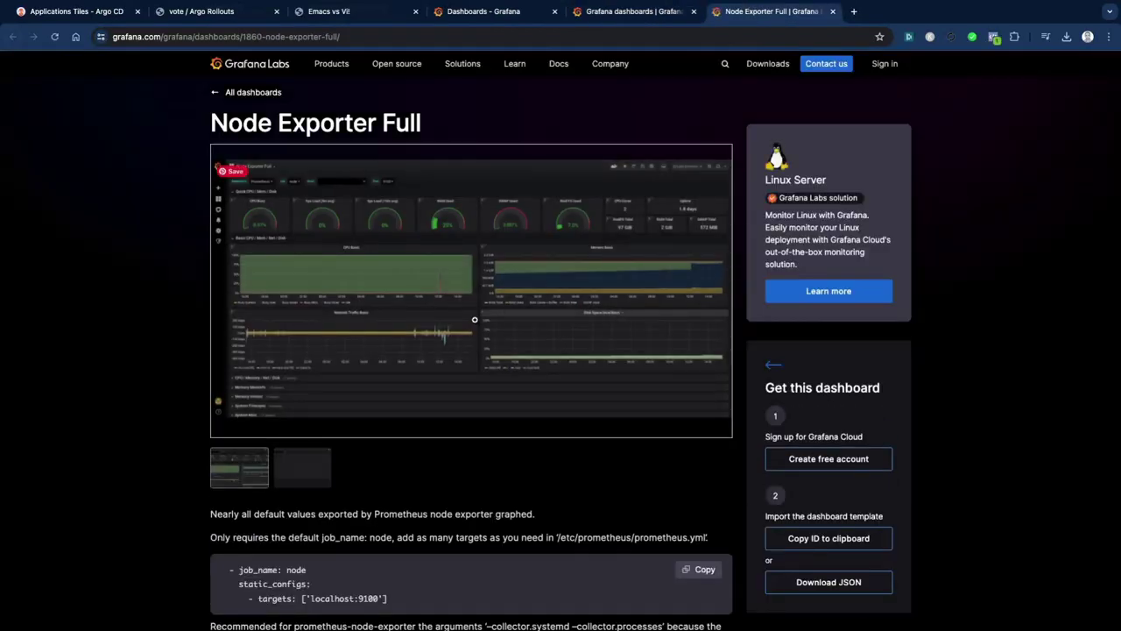
{"action": "scroll", "coordinate": [512, 313], "scroll_direction": "down", "scroll_amount": 1}
{"action": "scroll", "coordinate": [512, 313], "scroll_direction": "down", "scroll_amount": 2}
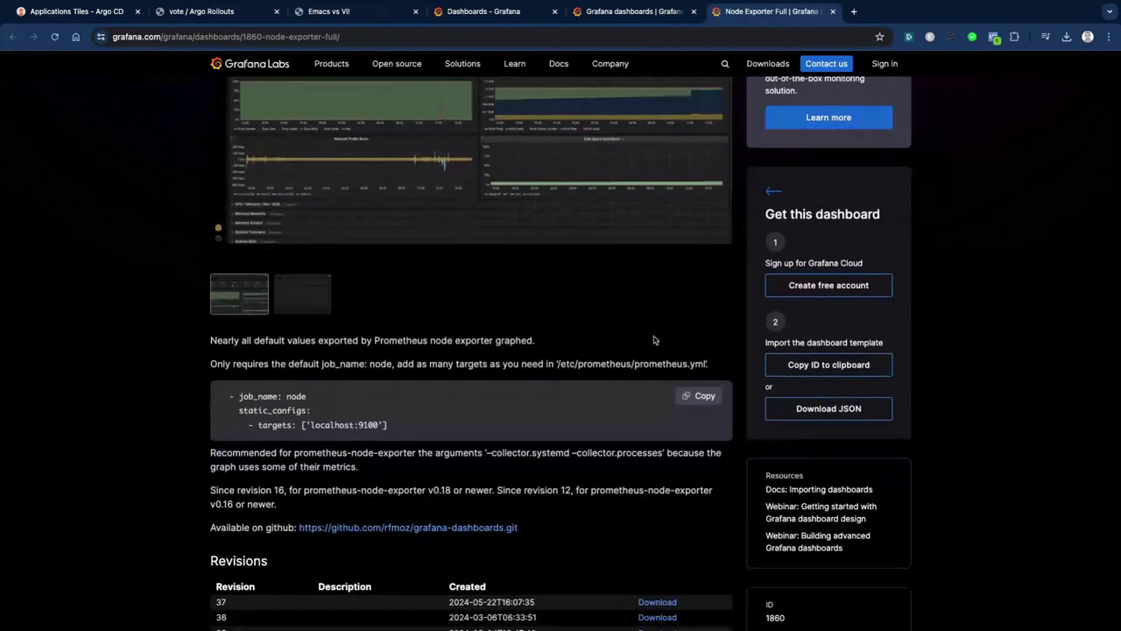
{"action": "scroll", "coordinate": [654, 339], "scroll_direction": "up", "scroll_amount": 2}
{"action": "scroll", "coordinate": [654, 339], "scroll_direction": "down", "scroll_amount": 4}
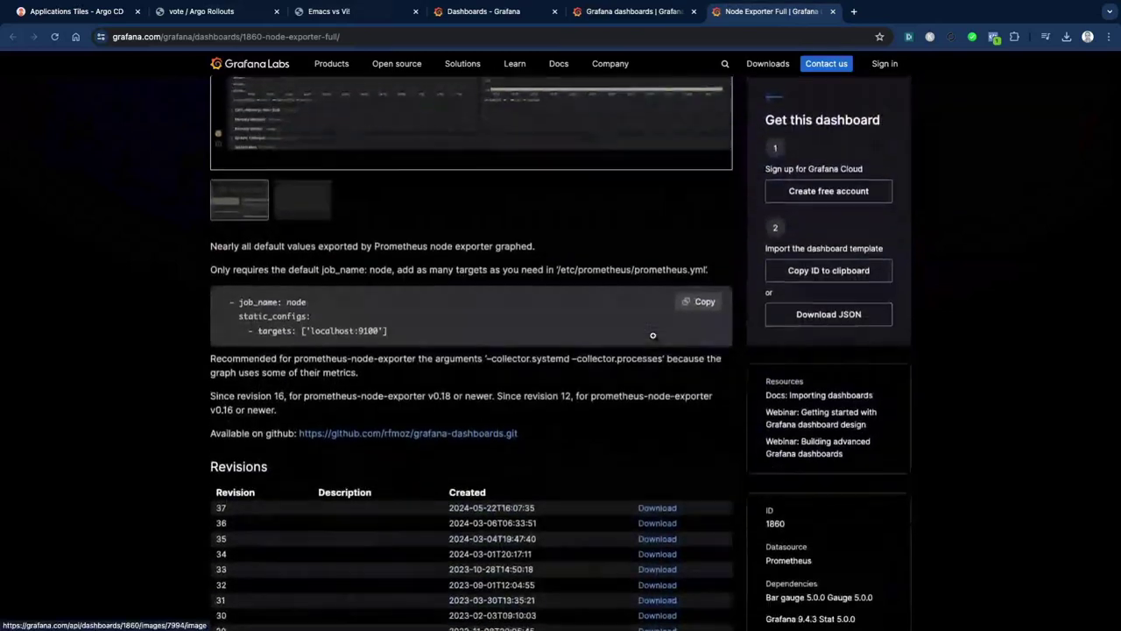
{"action": "double_click", "coordinate": [767, 495]}
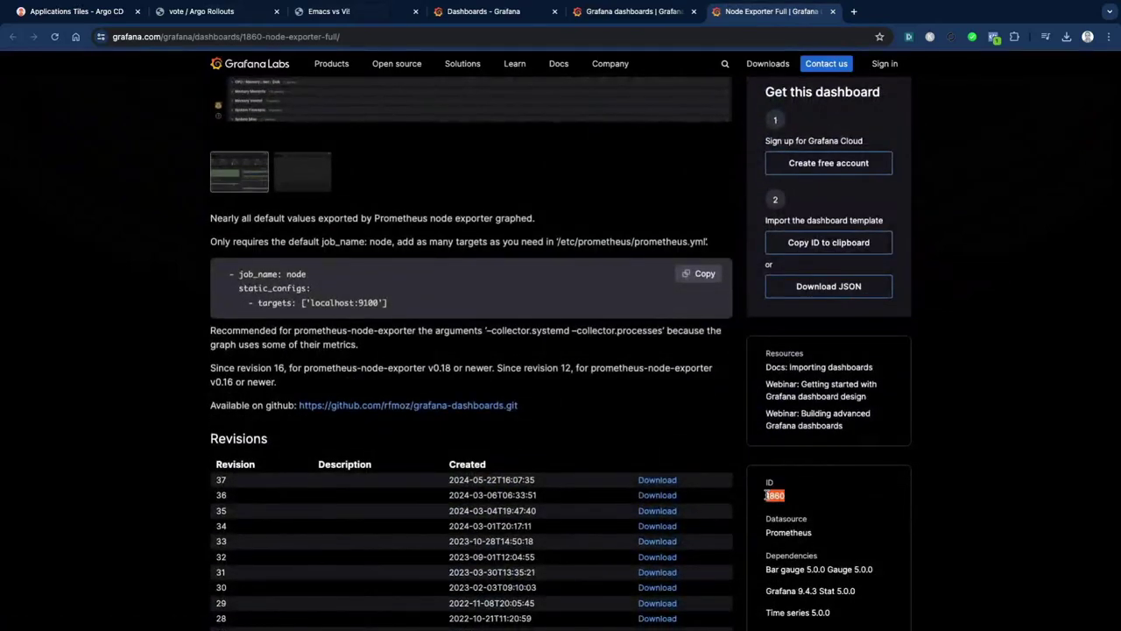
Step: Return to the cluster's Grafana dashboards listing tab
{"action": "scroll", "coordinate": [766, 496], "scroll_direction": "up", "scroll_amount": 5}
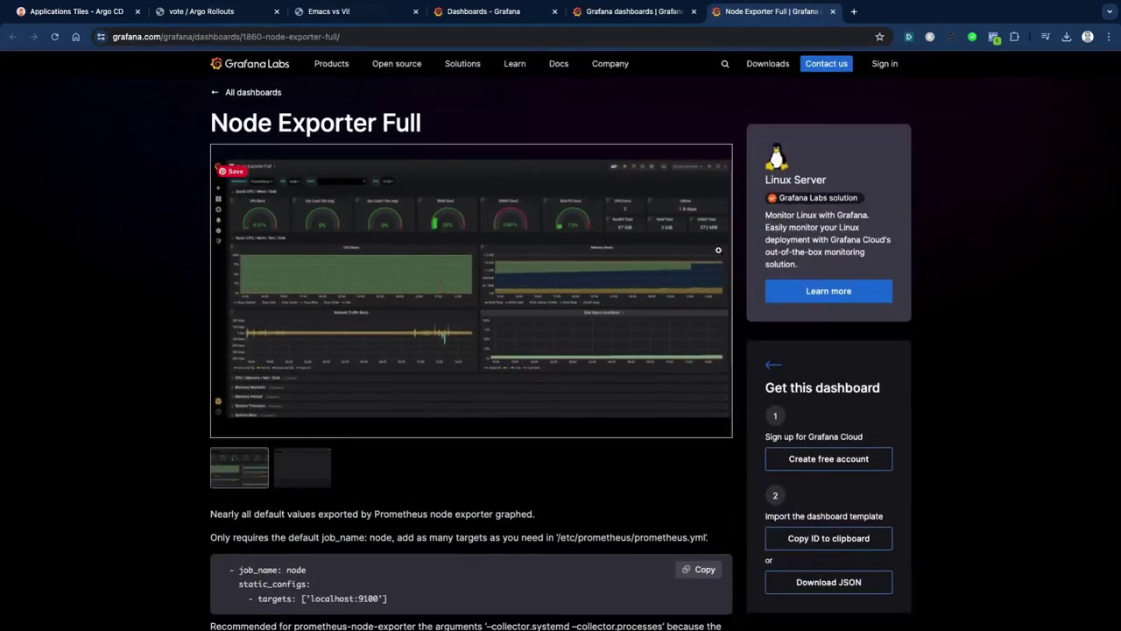
{"action": "right_click", "coordinate": [615, 18]}
{"action": "key", "text": "Escape"}
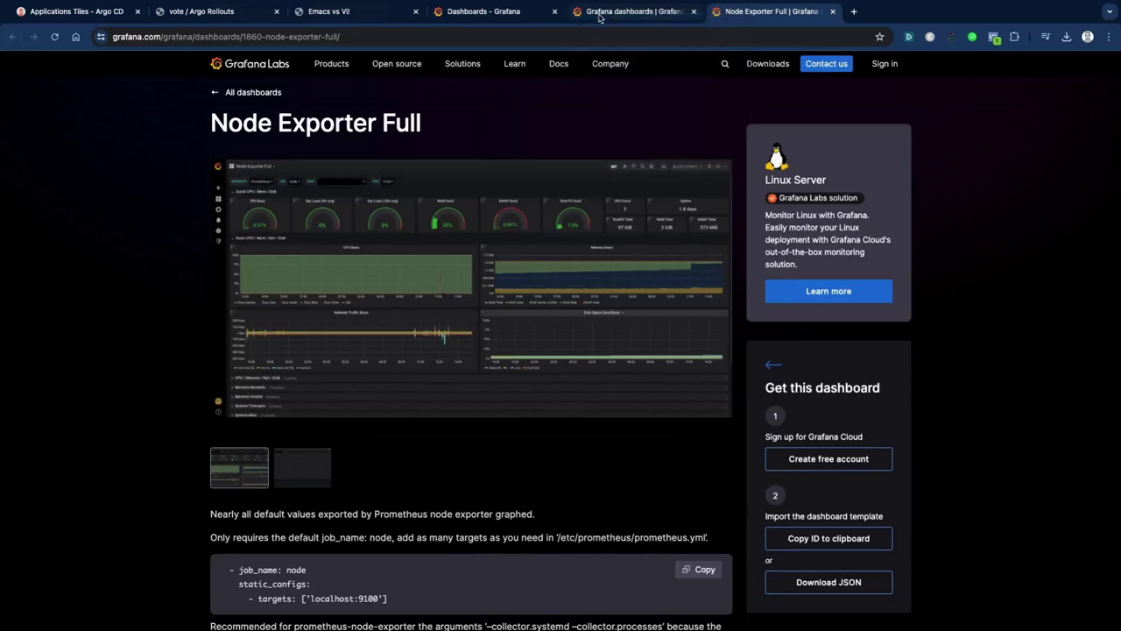
{"action": "left_click", "coordinate": [607, 18]}
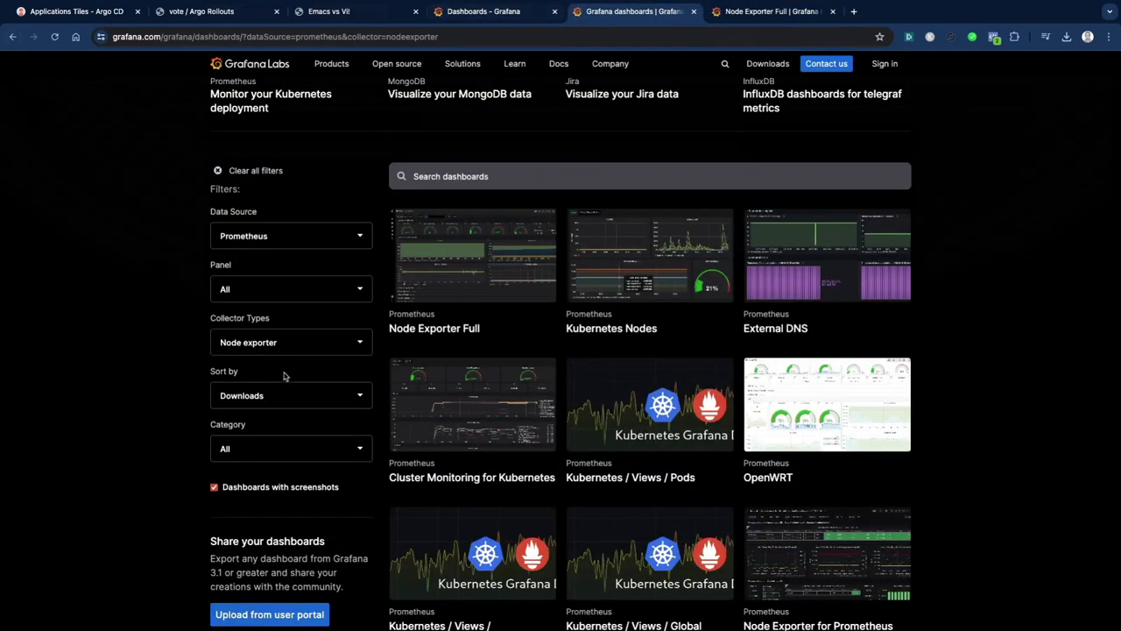
{"action": "right_click", "coordinate": [482, 14]}
{"action": "key", "text": "Escape"}
Step: Import Grafana.com dashboard 1860 via New > Import, using Prometheus as its data source
{"action": "left_click", "coordinate": [479, 18]}
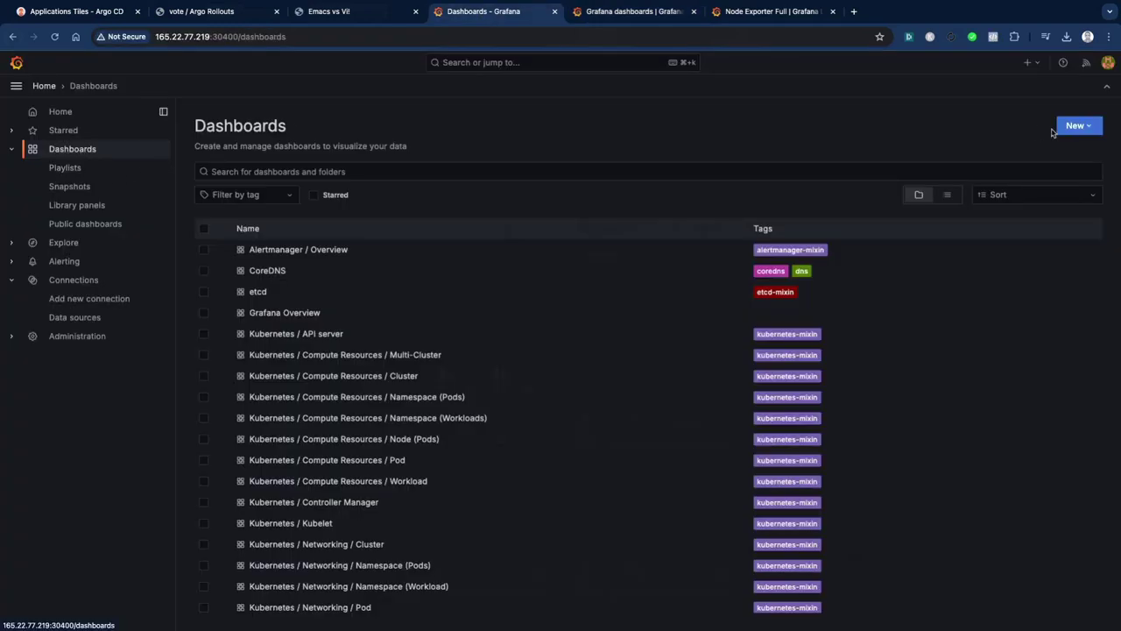
{"action": "left_click", "coordinate": [1078, 127]}
{"action": "left_click", "coordinate": [1064, 195]}
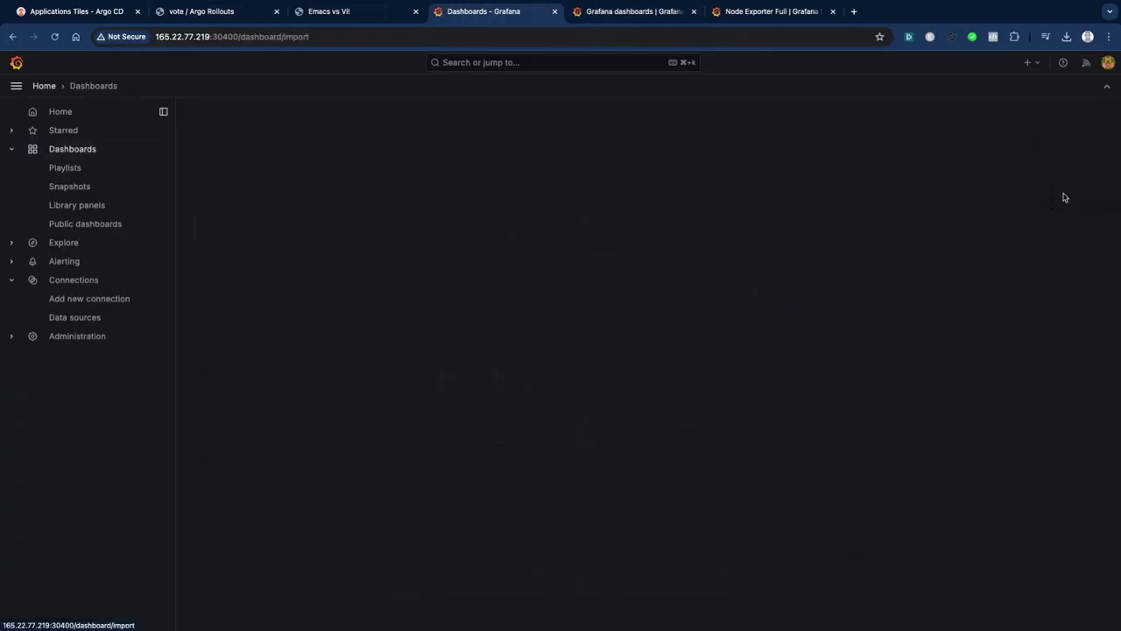
{"action": "left_click", "coordinate": [223, 285]}
{"action": "type", "text": "1860"}
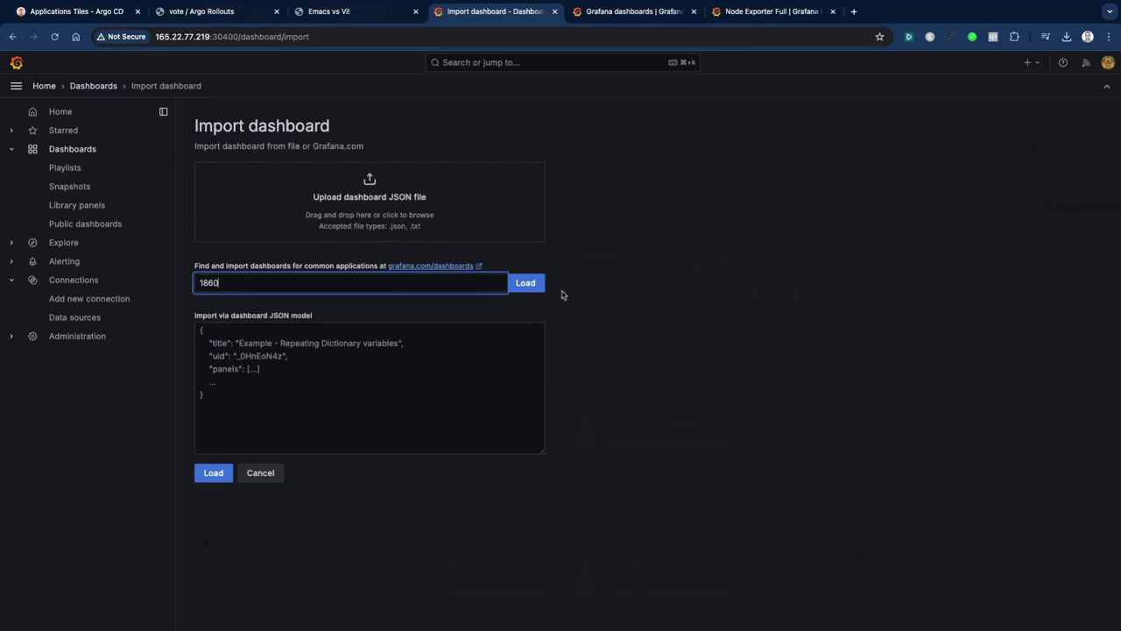
{"action": "left_click", "coordinate": [531, 286]}
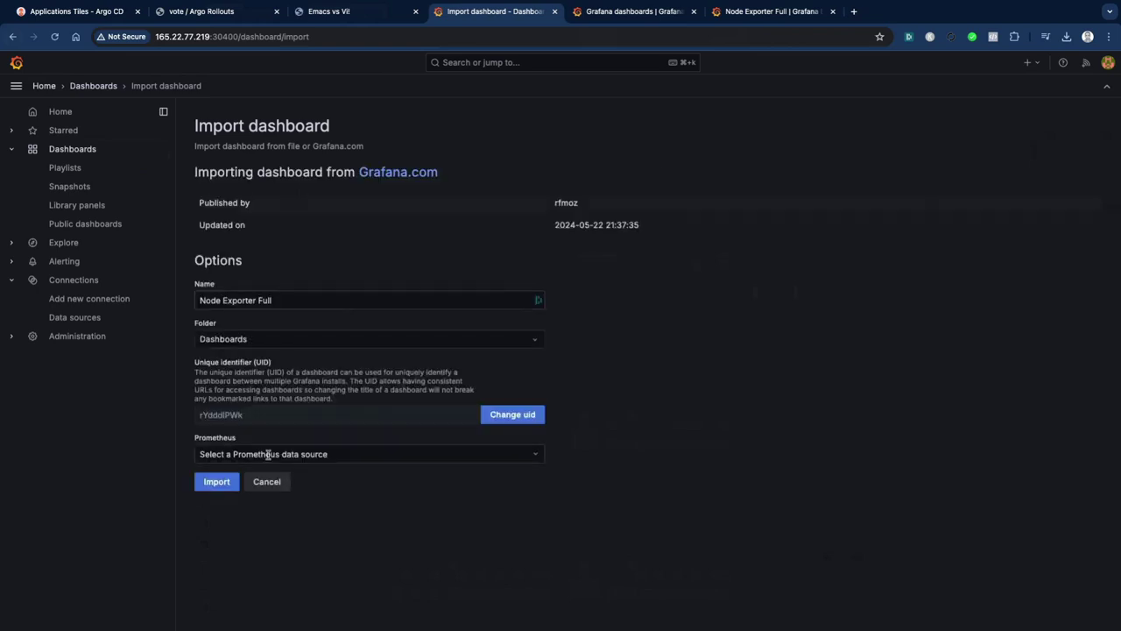
{"action": "left_click", "coordinate": [266, 454]}
{"action": "left_click", "coordinate": [248, 482]}
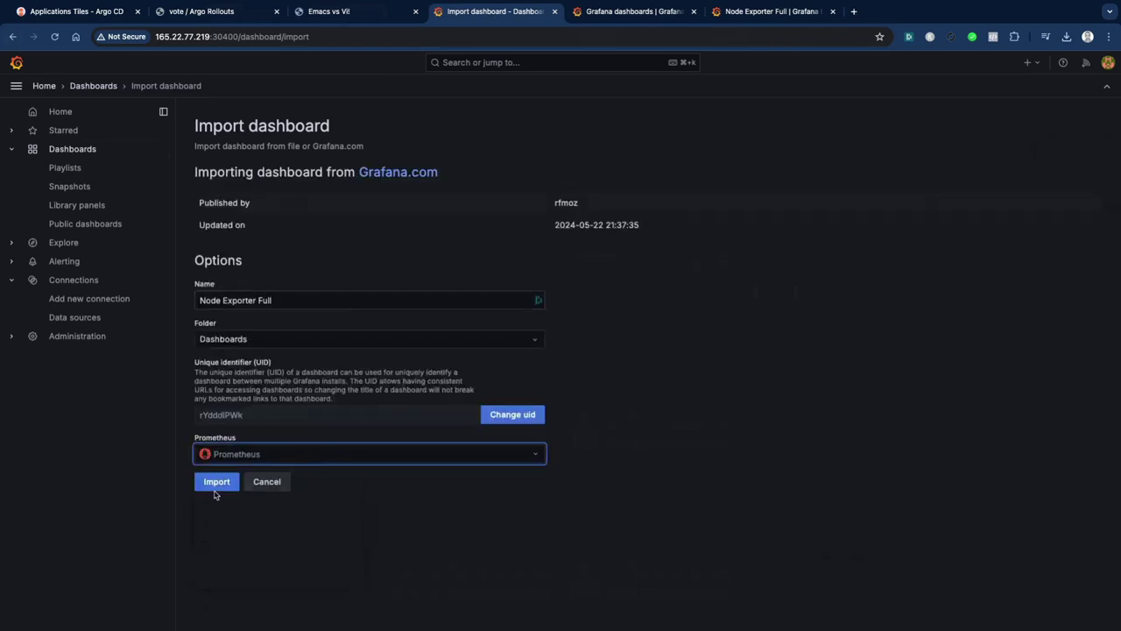
{"action": "left_click", "coordinate": [215, 492]}
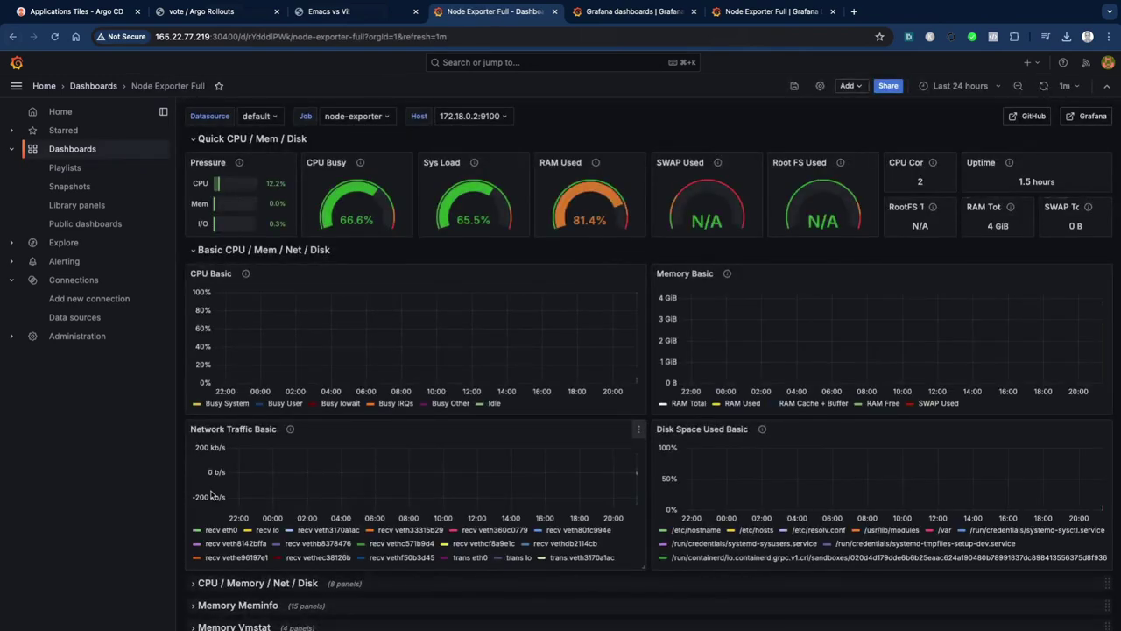
Step: Expand CPU / Memory / Net / Disk and show the last 5 minutes, refreshing every 5s
{"action": "scroll", "coordinate": [212, 495], "scroll_direction": "down", "scroll_amount": 3}
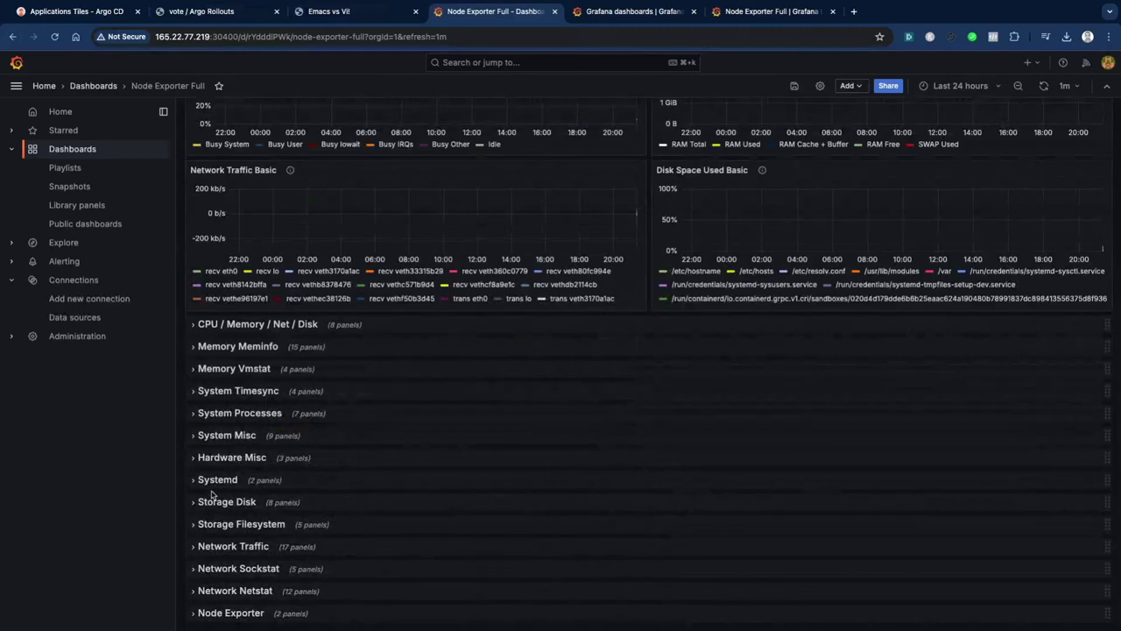
{"action": "left_click", "coordinate": [254, 324]}
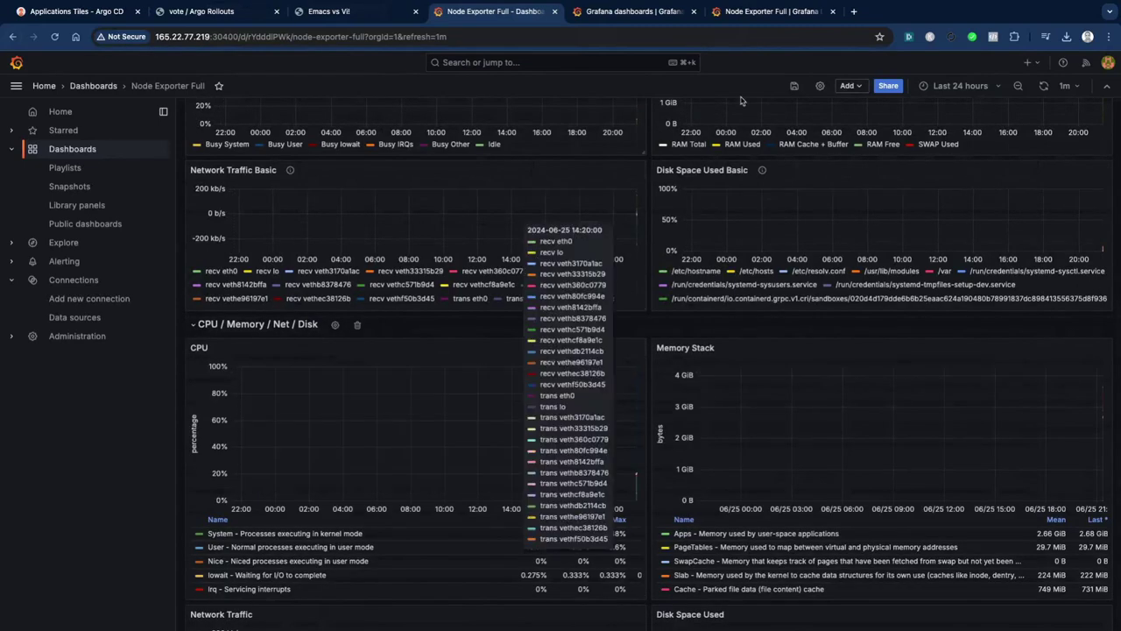
{"action": "left_click", "coordinate": [958, 85]}
{"action": "left_click", "coordinate": [957, 133]}
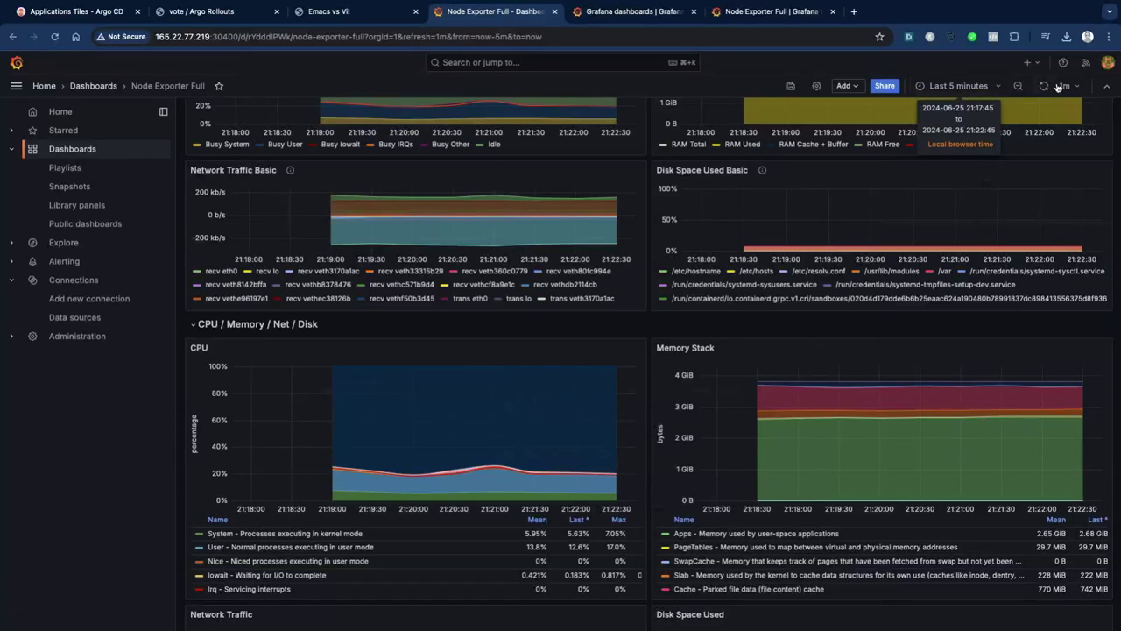
{"action": "left_click", "coordinate": [1066, 86]}
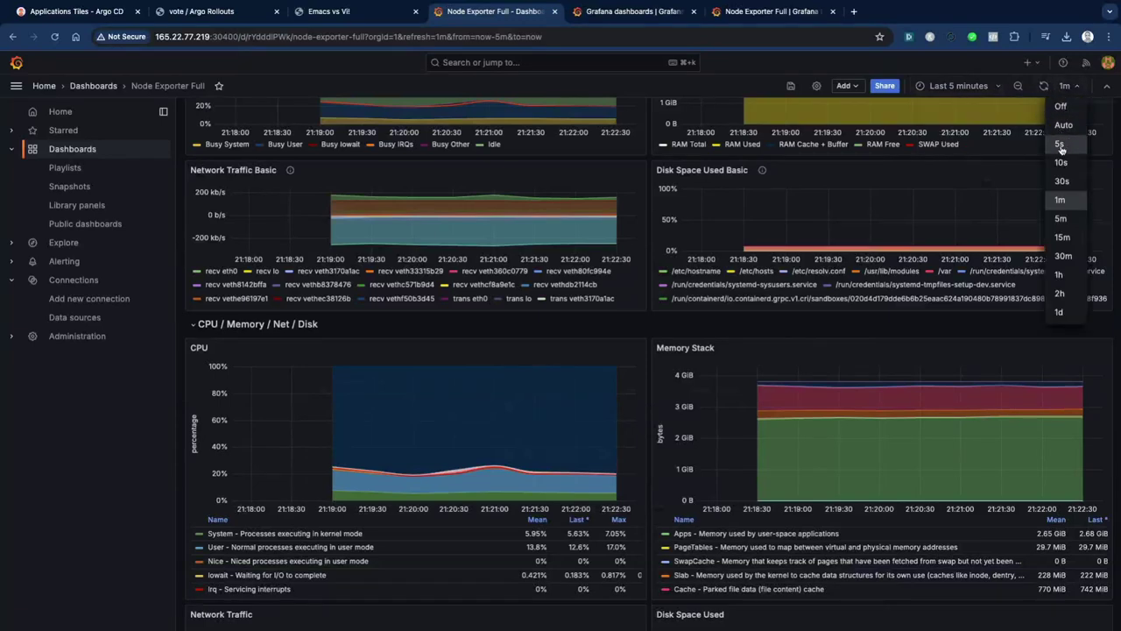
{"action": "left_click", "coordinate": [1064, 124]}
Step: Expand the Memory Meminfo, Memory Vmstat, System Processes and Hardware Misc sections
{"action": "scroll", "coordinate": [629, 357], "scroll_direction": "down", "scroll_amount": 15}
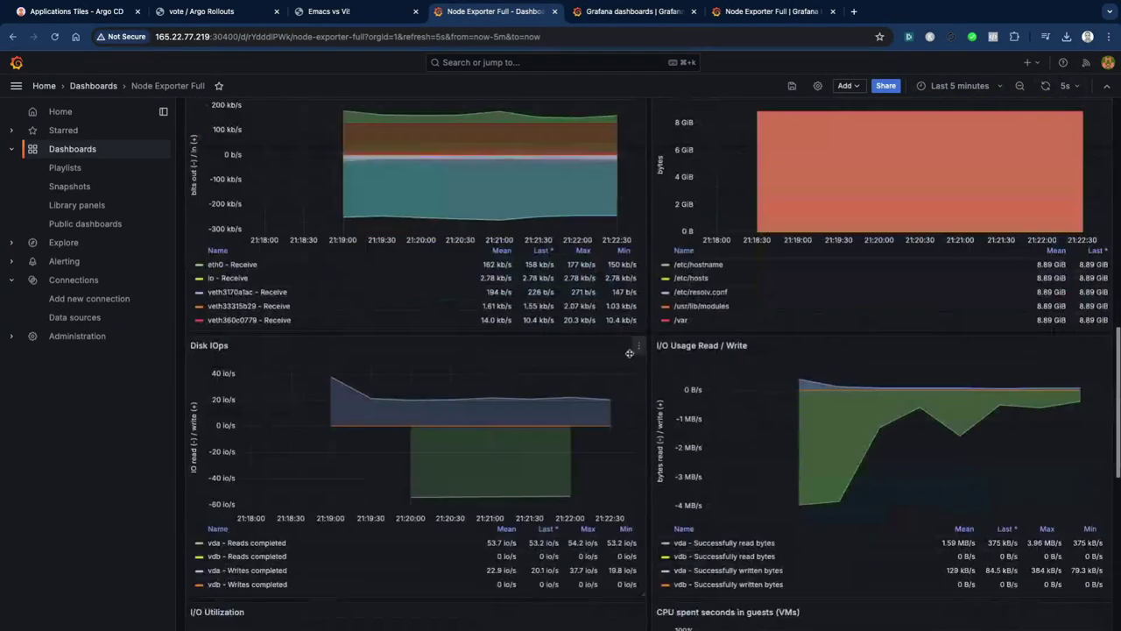
{"action": "scroll", "coordinate": [629, 357], "scroll_direction": "down", "scroll_amount": 2}
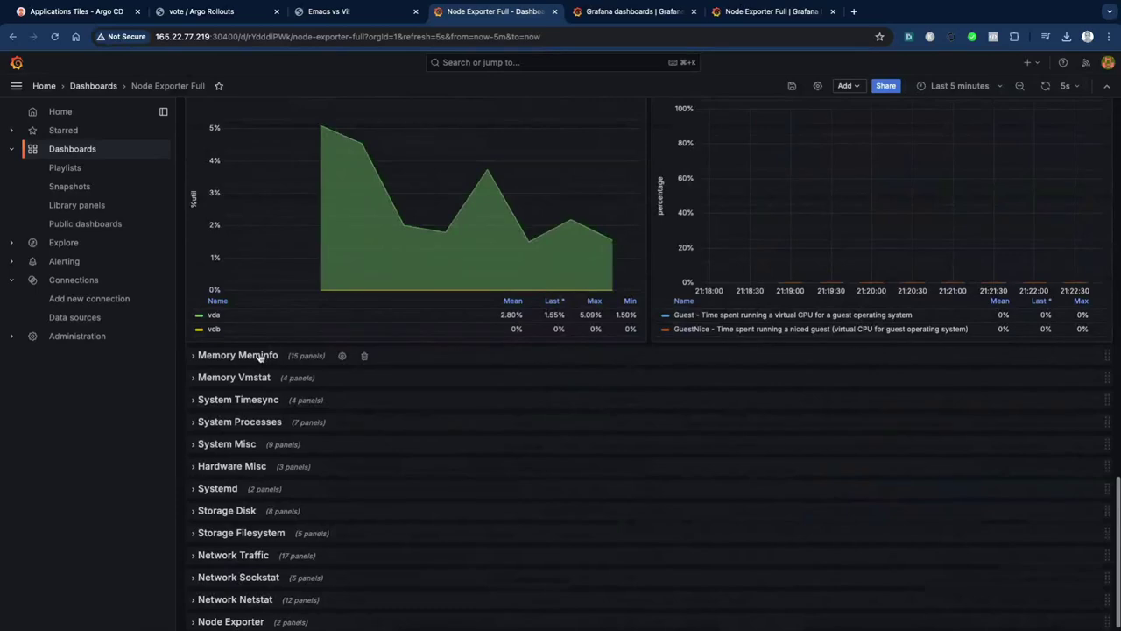
{"action": "left_click", "coordinate": [260, 356]}
{"action": "scroll", "coordinate": [262, 357], "scroll_direction": "down", "scroll_amount": 5}
{"action": "scroll", "coordinate": [262, 358], "scroll_direction": "down", "scroll_amount": 10}
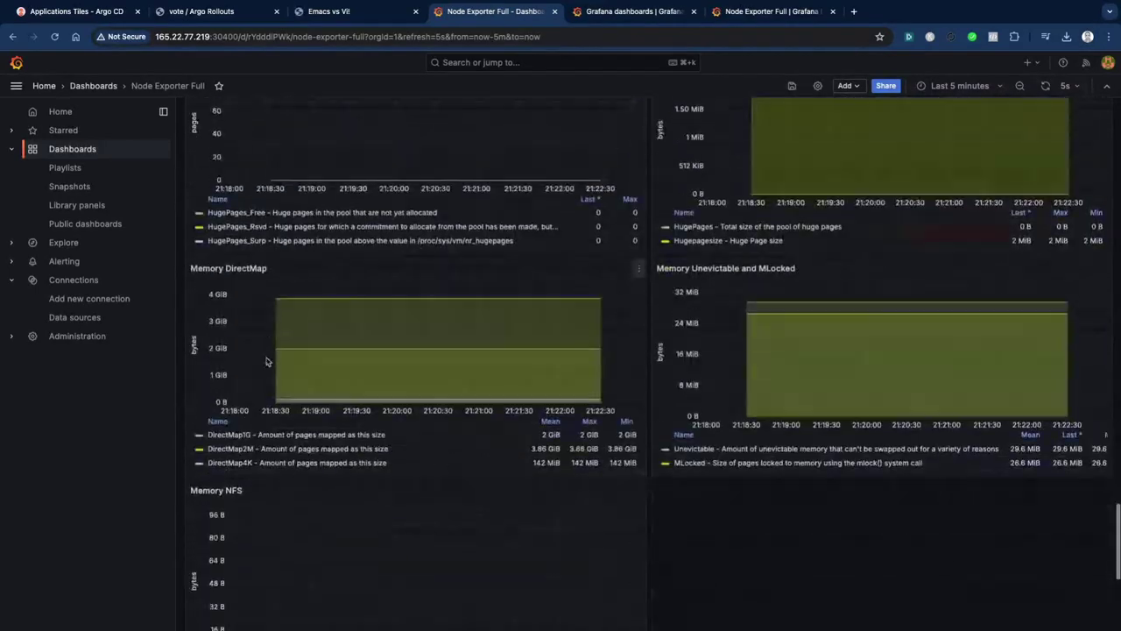
{"action": "scroll", "coordinate": [267, 361], "scroll_direction": "down", "scroll_amount": 5}
{"action": "left_click", "coordinate": [245, 371]}
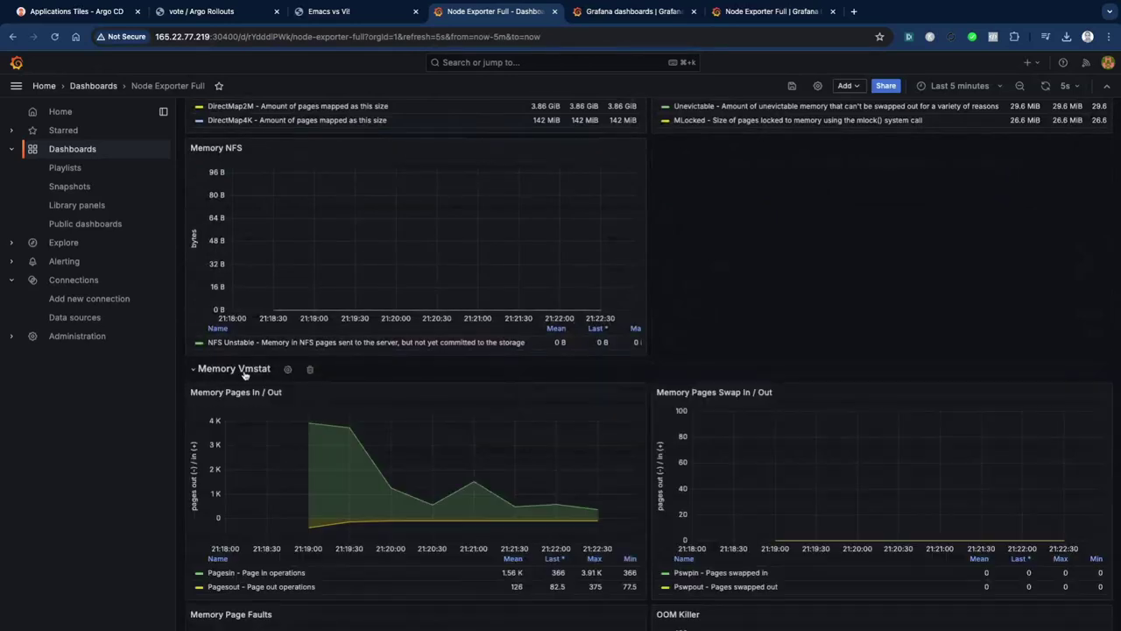
{"action": "scroll", "coordinate": [245, 373], "scroll_direction": "down", "scroll_amount": 6}
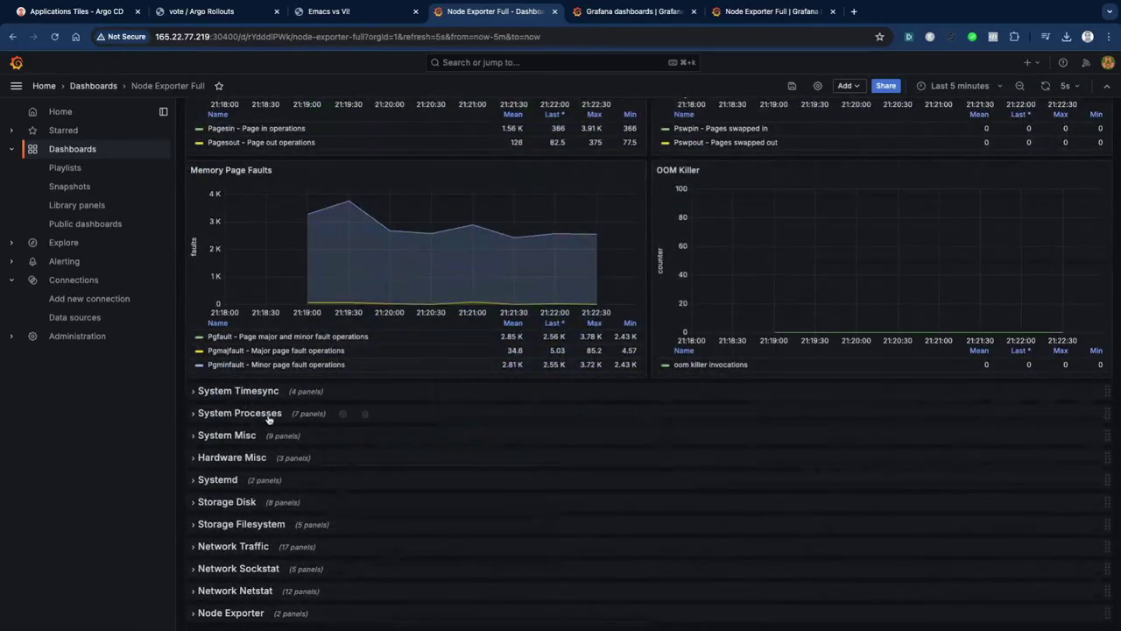
{"action": "left_click", "coordinate": [269, 419]}
{"action": "scroll", "coordinate": [270, 420], "scroll_direction": "down", "scroll_amount": 10}
{"action": "scroll", "coordinate": [269, 421], "scroll_direction": "down", "scroll_amount": 3}
{"action": "left_click", "coordinate": [252, 457]}
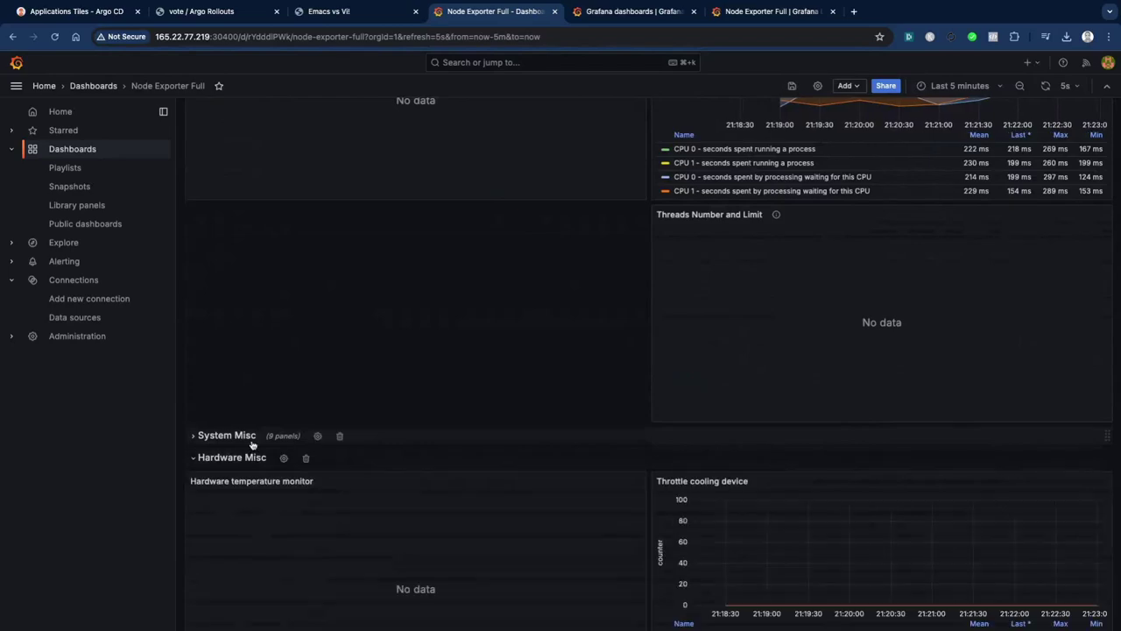
Step: Scroll through the expanded panels to review the live node metrics
{"action": "scroll", "coordinate": [251, 446], "scroll_direction": "down", "scroll_amount": 5}
{"action": "scroll", "coordinate": [249, 445], "scroll_direction": "up", "scroll_amount": 15}
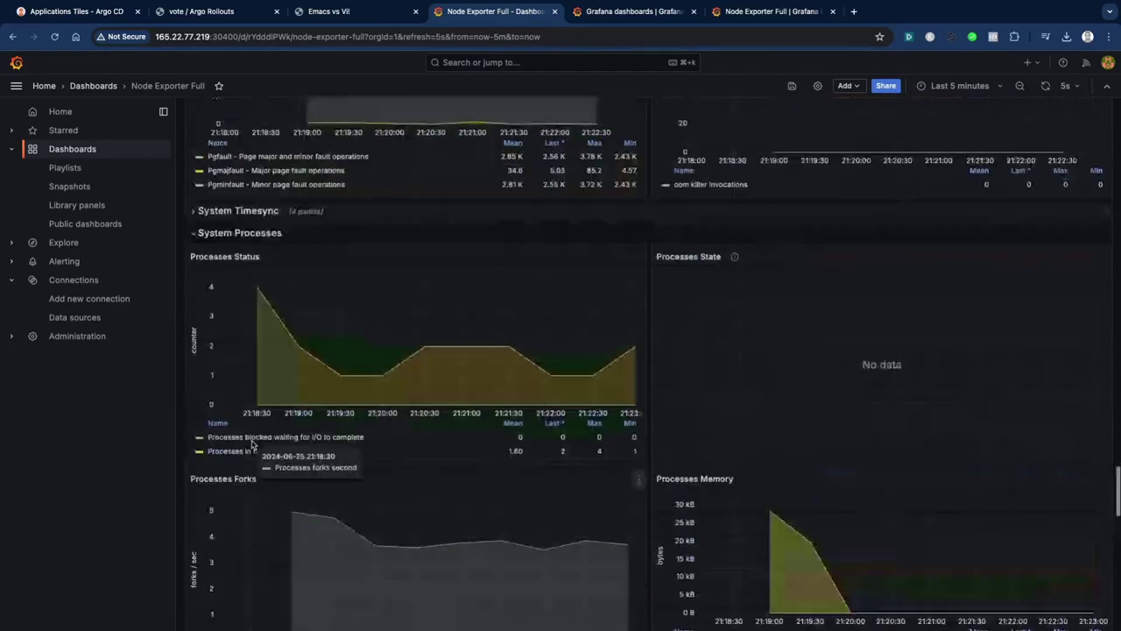
{"action": "scroll", "coordinate": [249, 448], "scroll_direction": "up", "scroll_amount": 20}
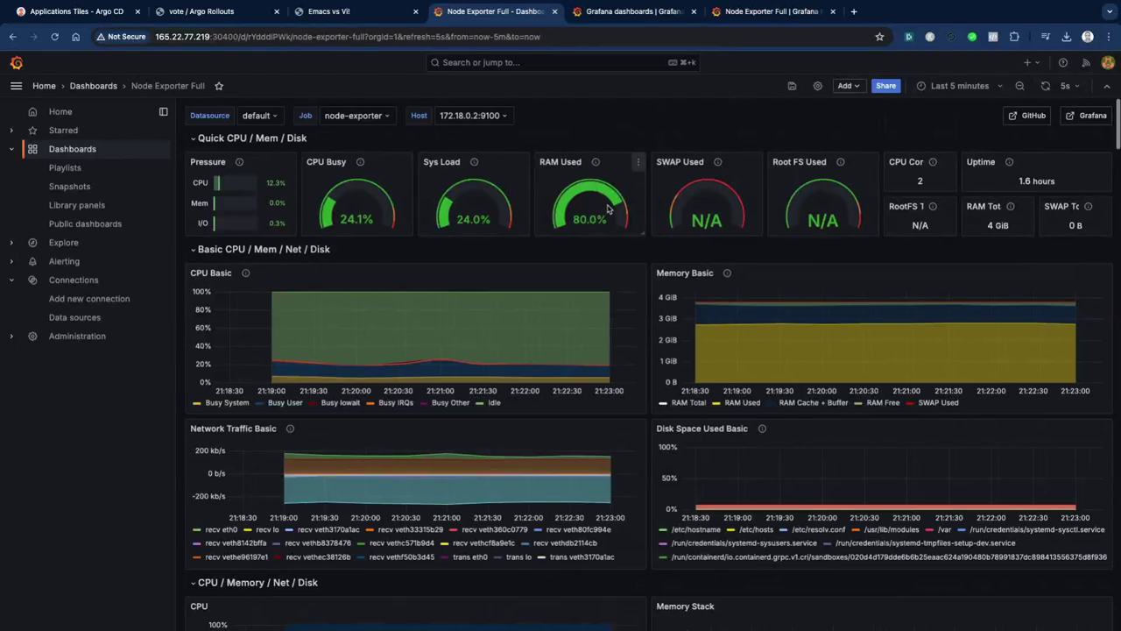
{"action": "scroll", "coordinate": [612, 210], "scroll_direction": "down", "scroll_amount": 1}
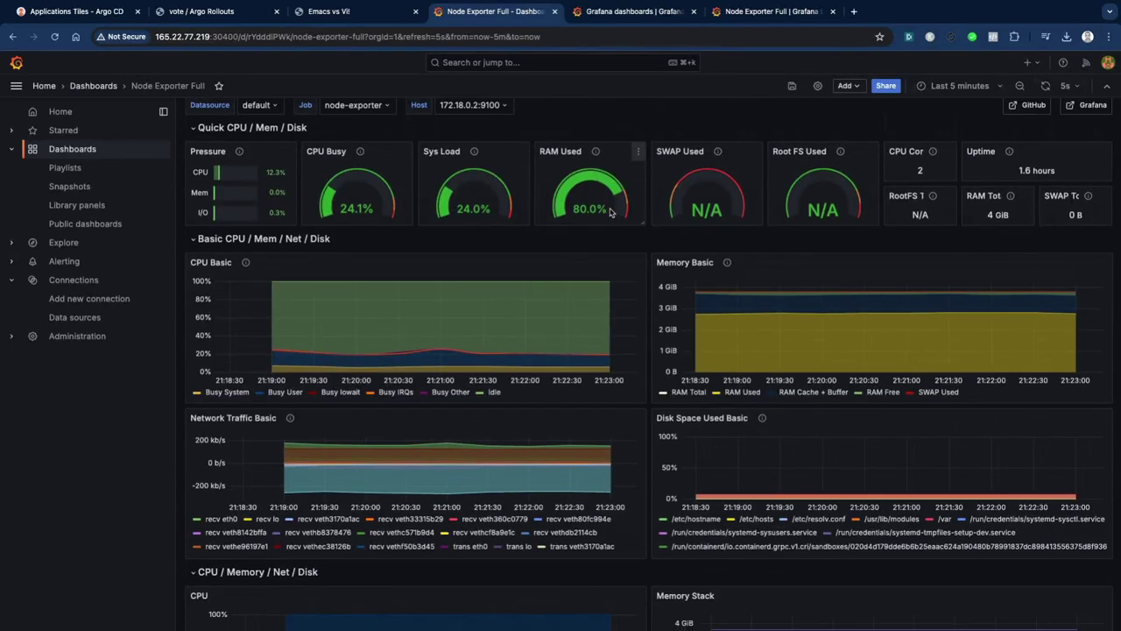
{"action": "scroll", "coordinate": [611, 212], "scroll_direction": "down", "scroll_amount": 6}
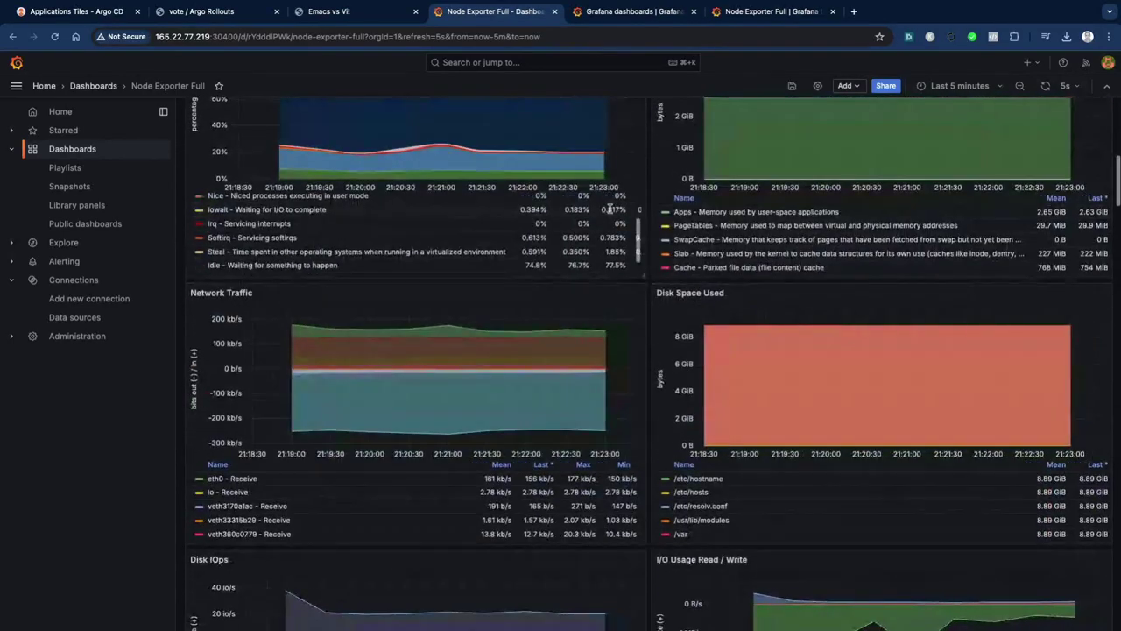
{"action": "scroll", "coordinate": [611, 209], "scroll_direction": "down", "scroll_amount": 7}
{"action": "scroll", "coordinate": [611, 212], "scroll_direction": "up", "scroll_amount": 8}
{"action": "scroll", "coordinate": [610, 212], "scroll_direction": "up", "scroll_amount": 5}
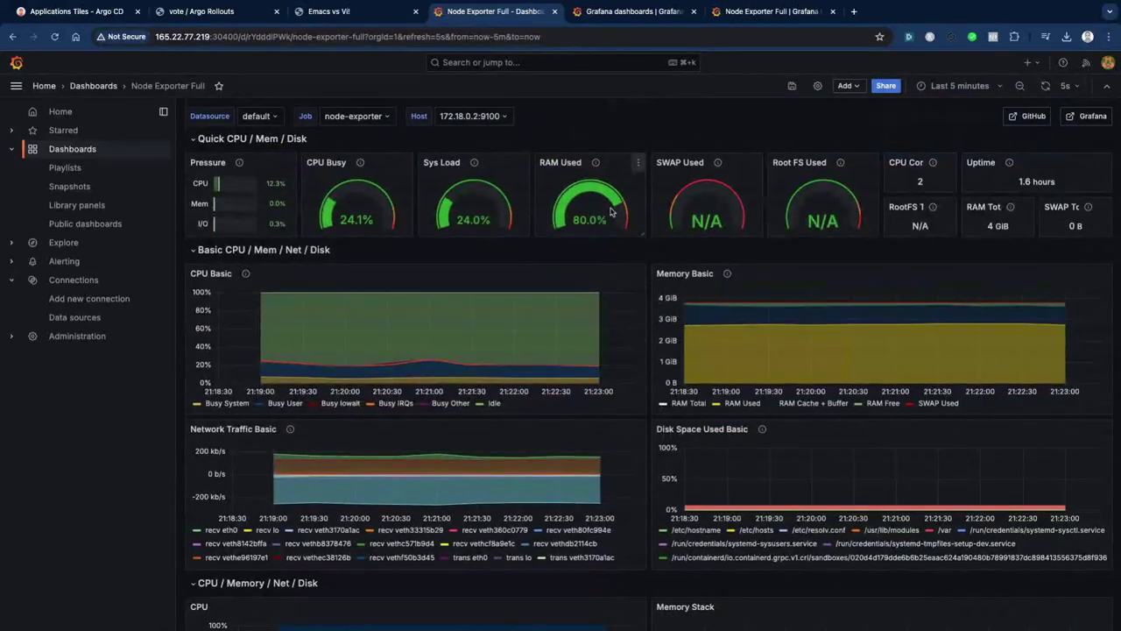
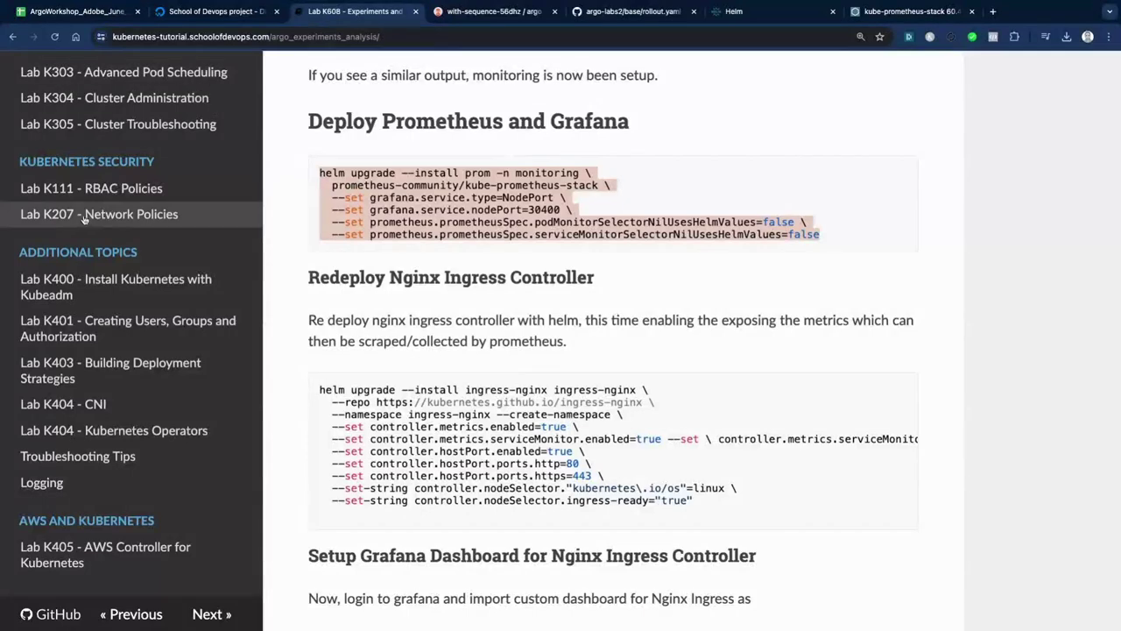
Step: Open the tutorial home page in a new tab, then close it again
{"action": "scroll", "coordinate": [91, 212], "scroll_direction": "up", "scroll_amount": 15}
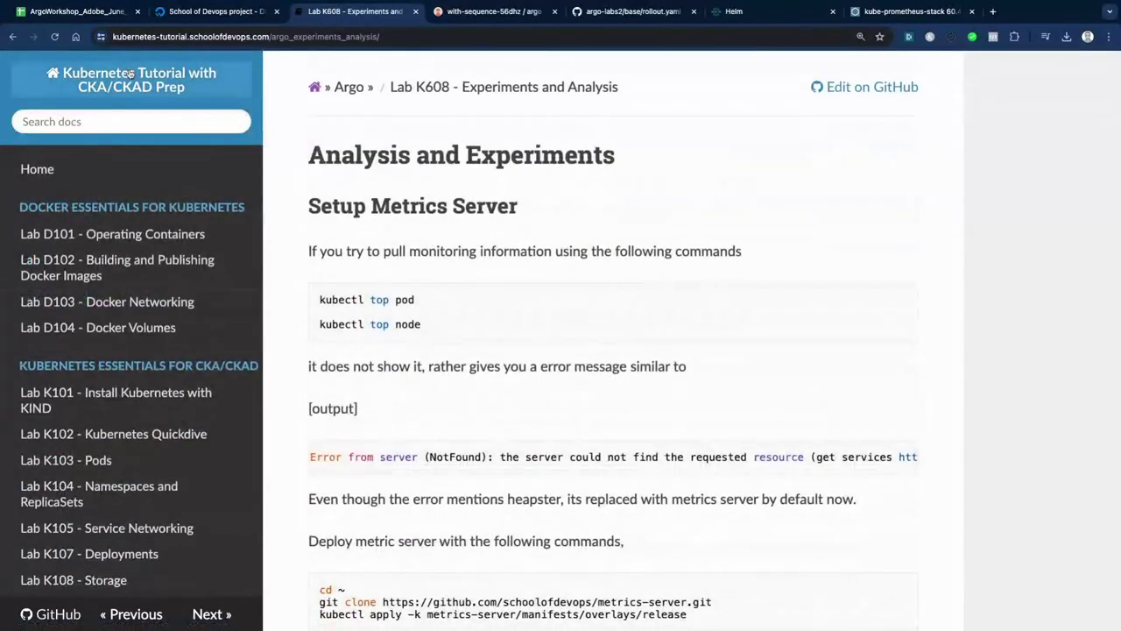
{"action": "middle_click", "coordinate": [101, 79]}
{"action": "left_click", "coordinate": [444, 13]}
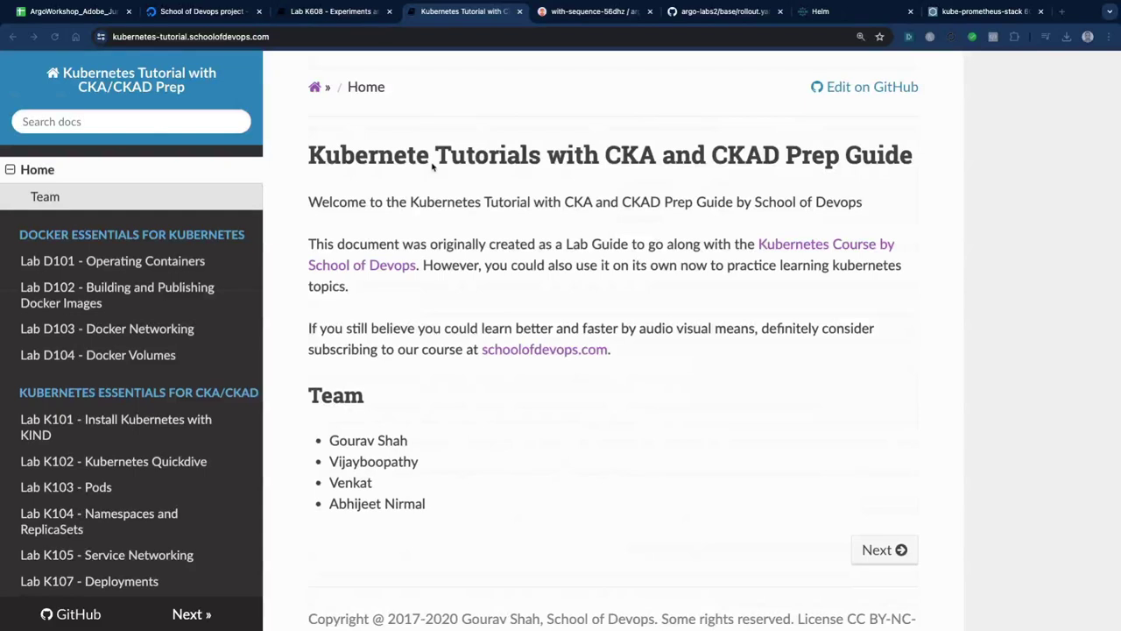
{"action": "key", "text": "super+l"}
{"action": "left_click", "coordinate": [520, 11]}
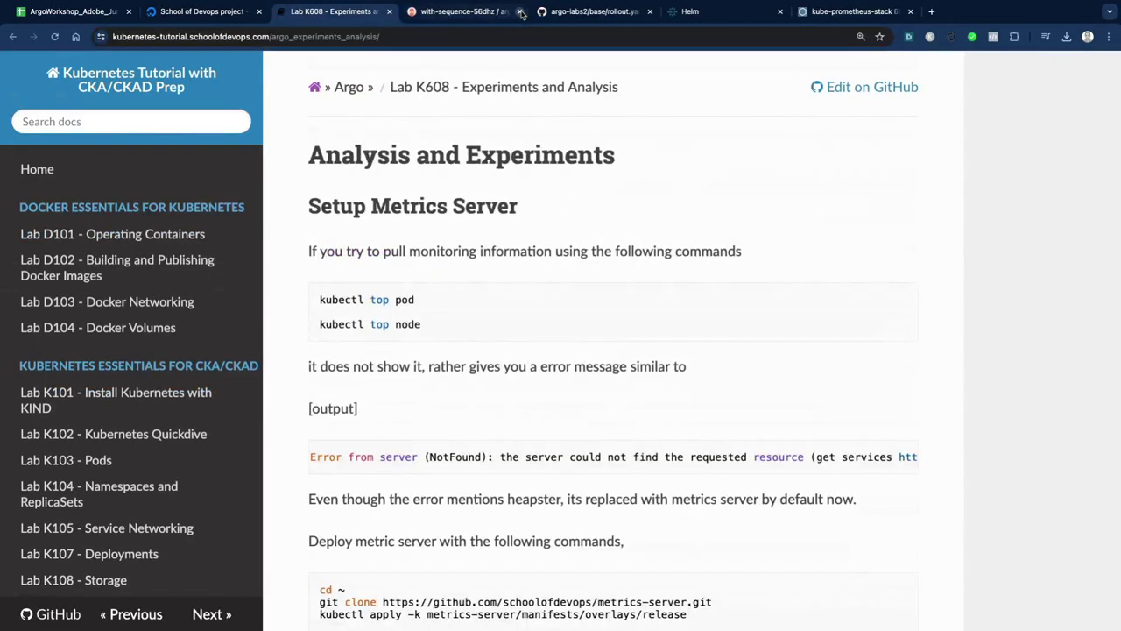
Step: Visit schoolofdevops.com/memberships/, view the lifetime membership prices, then close that page
{"action": "left_click", "coordinate": [933, 12]}
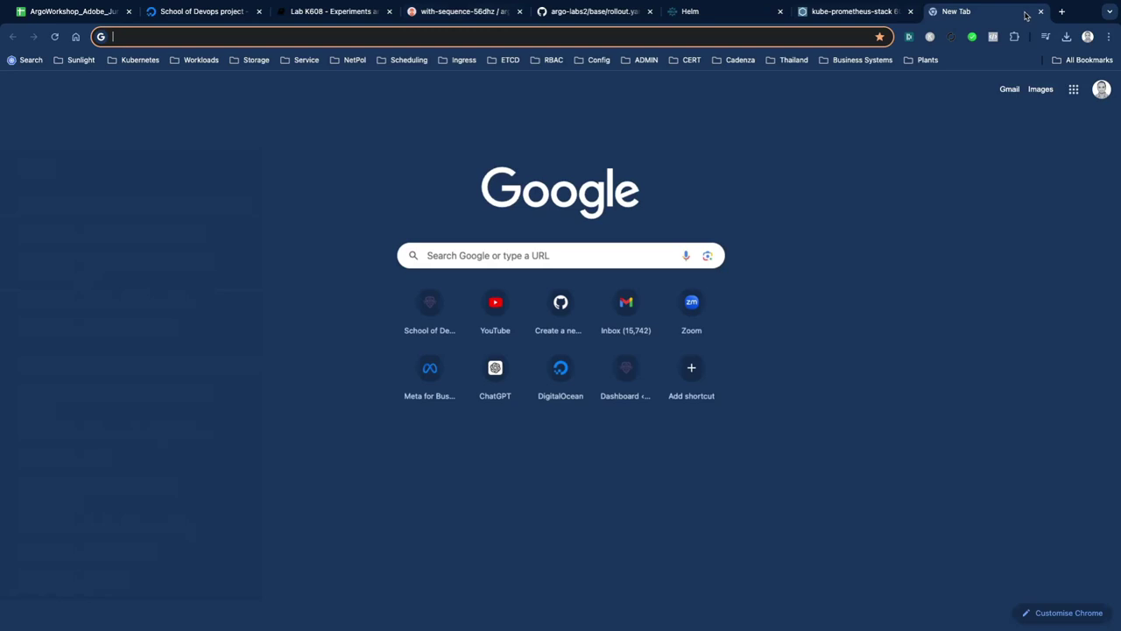
{"action": "type", "text": "schoolofdevops.com/mem"}
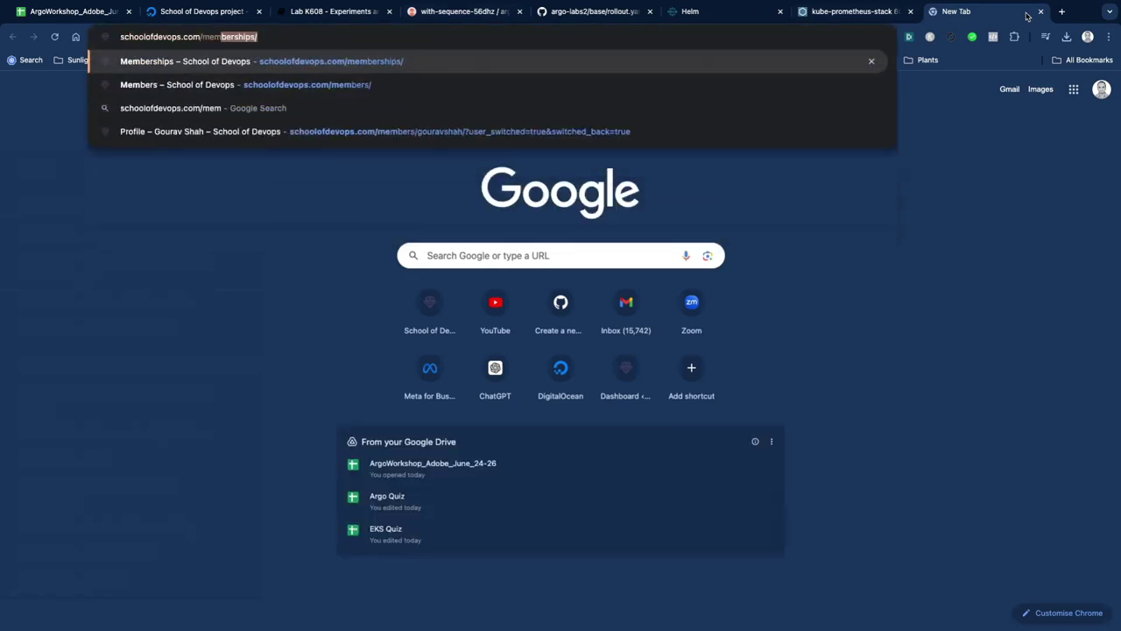
{"action": "type", "text": "berships/"}
{"action": "key", "text": "super+a"}
{"action": "key", "text": "Return"}
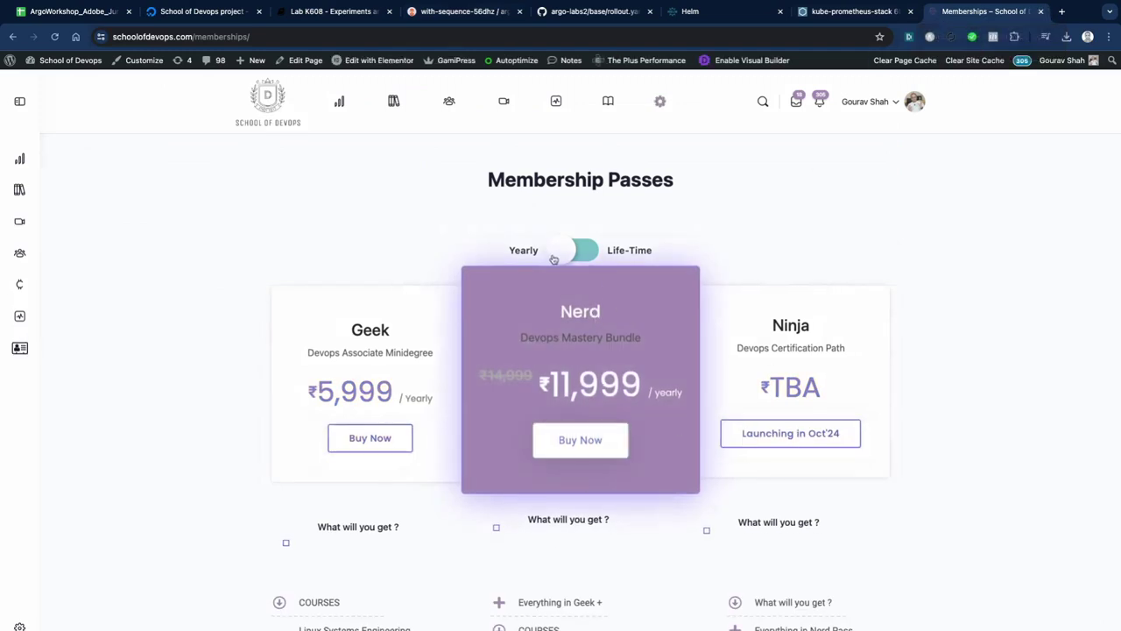
{"action": "left_click", "coordinate": [577, 253]}
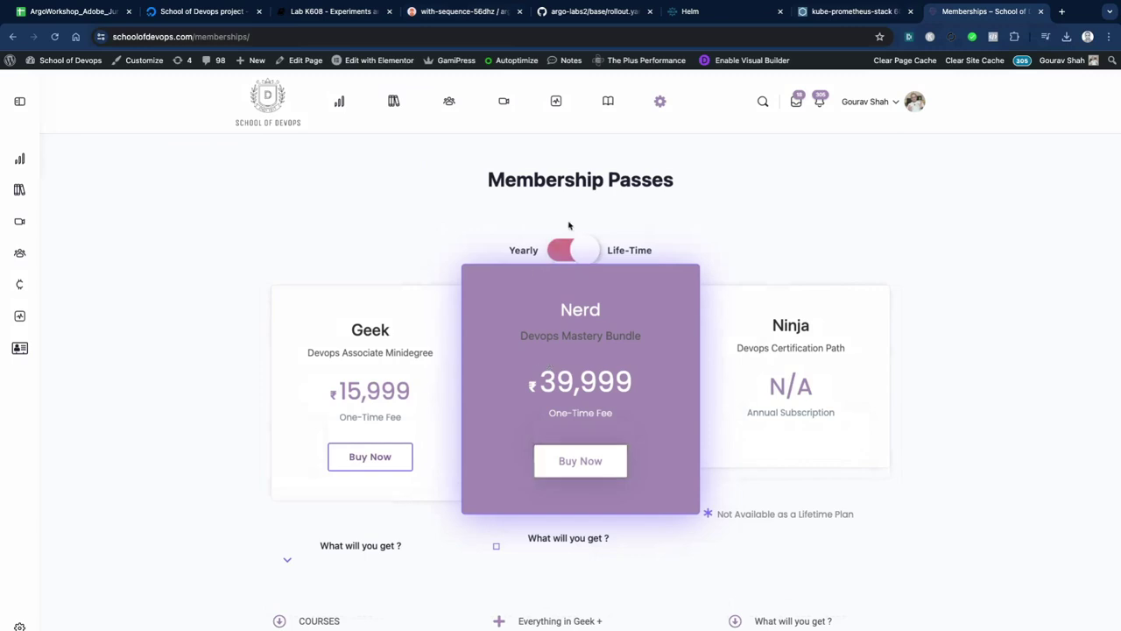
{"action": "left_click", "coordinate": [1041, 11]}
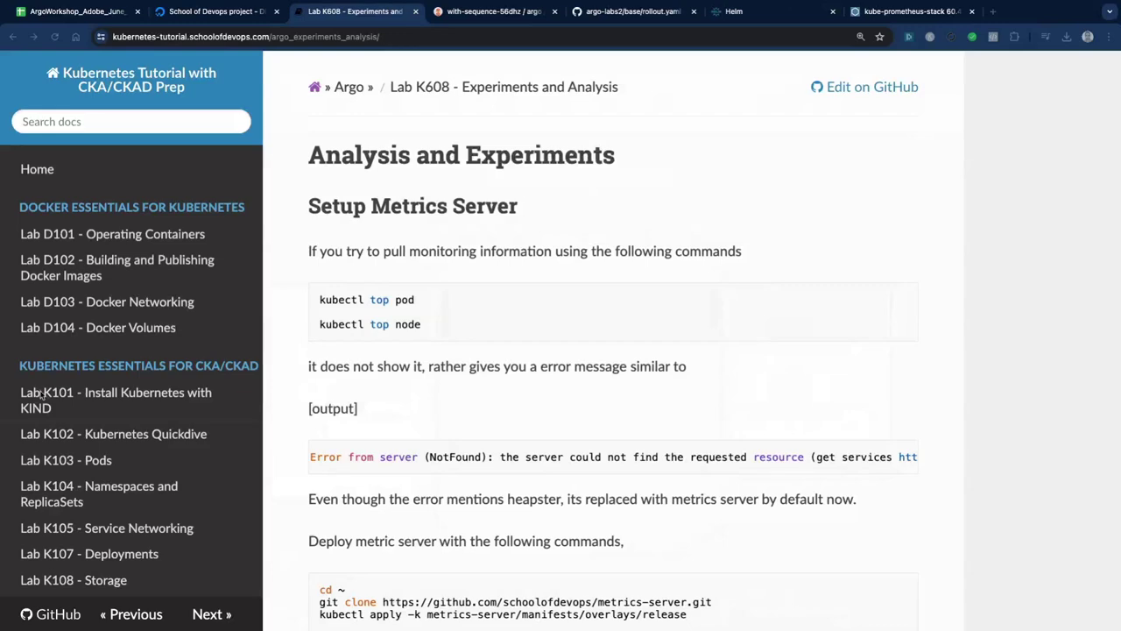
Step: Vote VI twice in the vote app and reload it twice to generate traffic
{"action": "scroll", "coordinate": [647, 291], "scroll_direction": "down", "scroll_amount": 20}
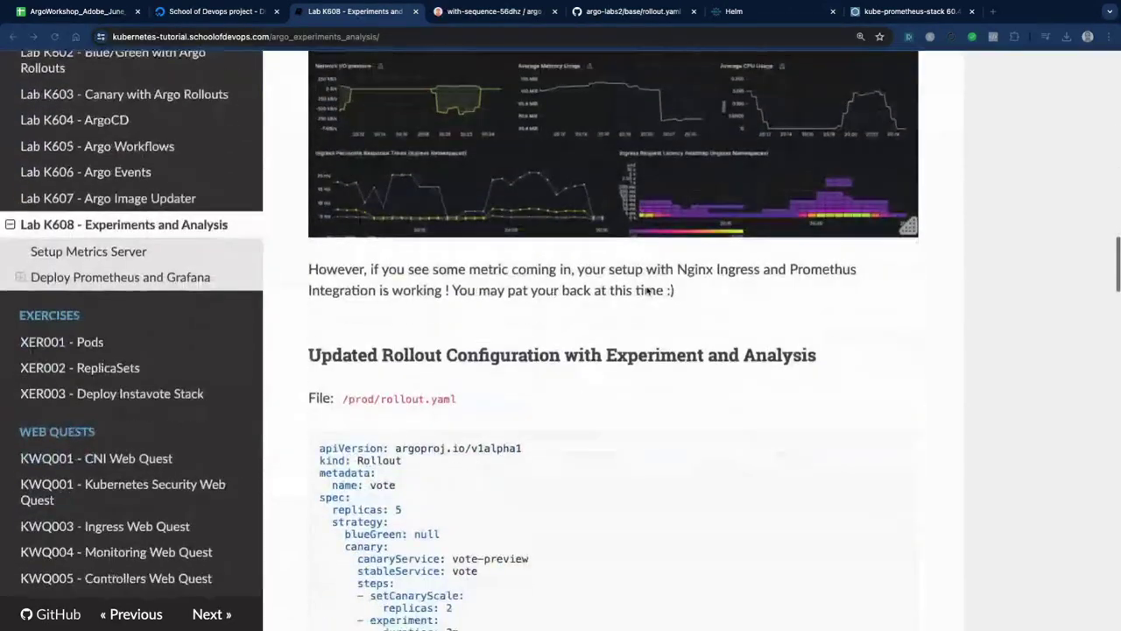
{"action": "scroll", "coordinate": [647, 291], "scroll_direction": "down", "scroll_amount": 20}
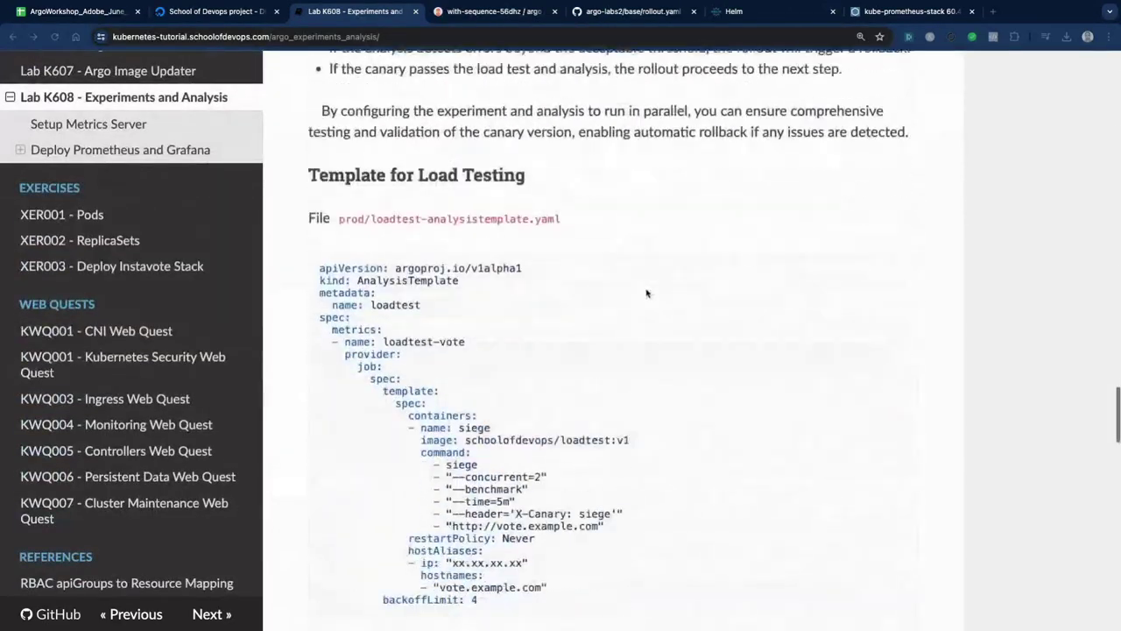
{"action": "scroll", "coordinate": [647, 295], "scroll_direction": "down", "scroll_amount": 5}
{"action": "scroll", "coordinate": [648, 295], "scroll_direction": "up", "scroll_amount": 20}
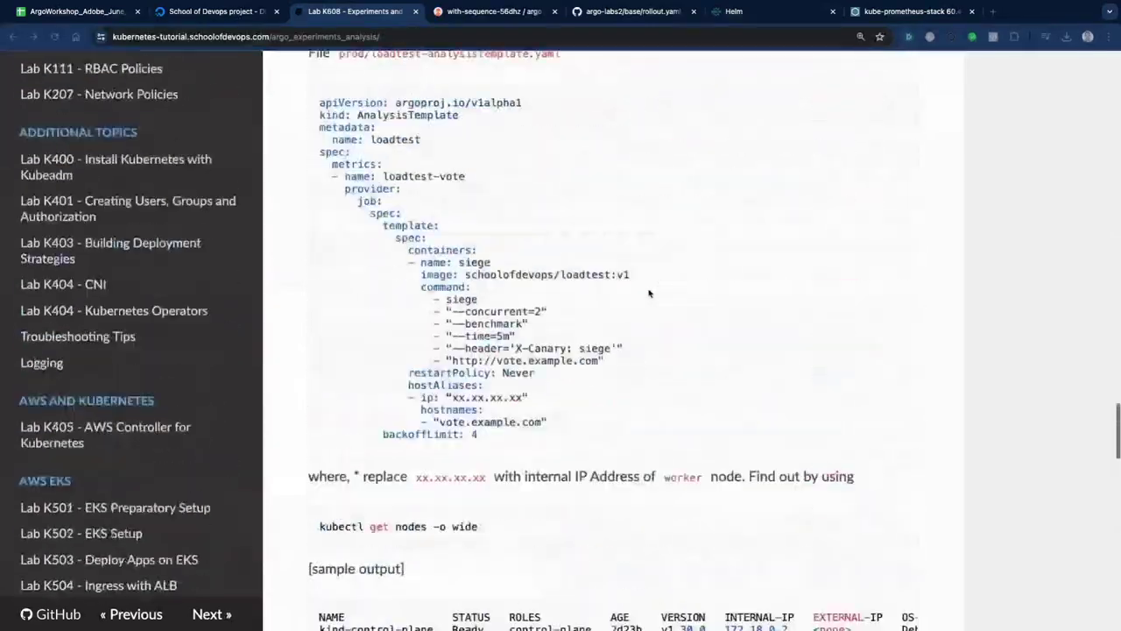
{"action": "scroll", "coordinate": [649, 294], "scroll_direction": "up", "scroll_amount": 20}
{"action": "scroll", "coordinate": [649, 295], "scroll_direction": "down", "scroll_amount": 20}
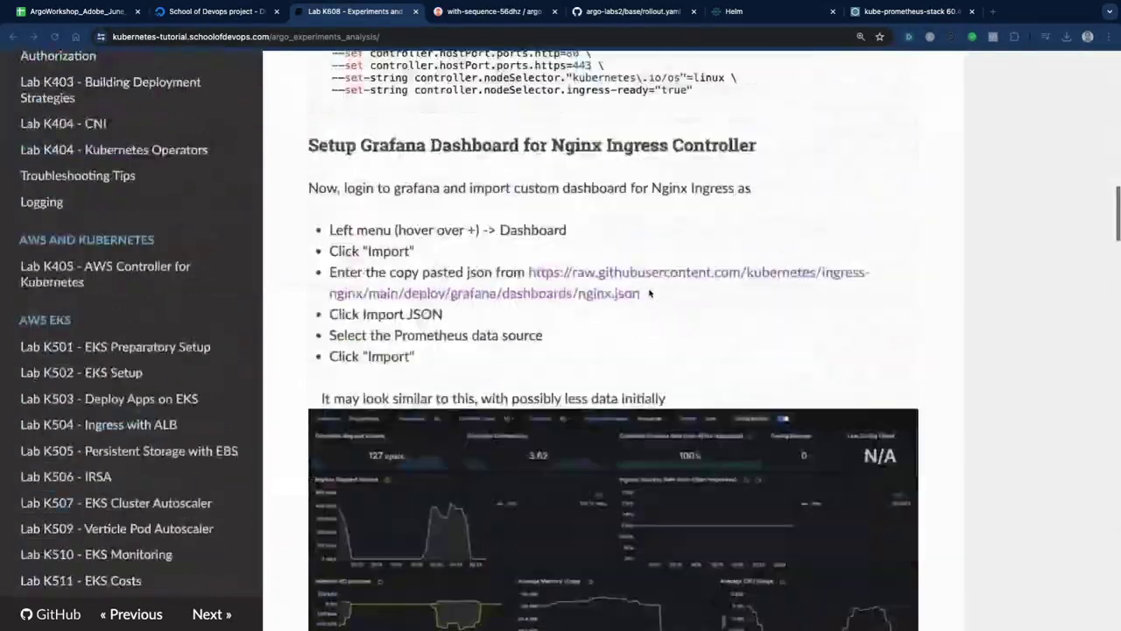
{"action": "scroll", "coordinate": [649, 293], "scroll_direction": "up", "scroll_amount": 5}
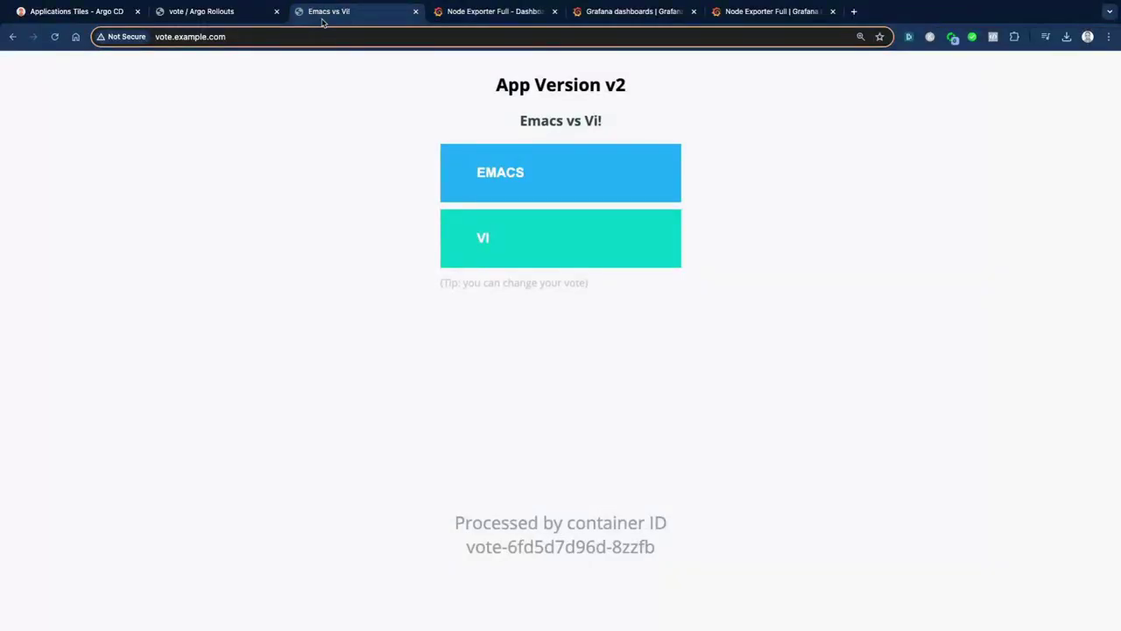
{"action": "left_click", "coordinate": [473, 232]}
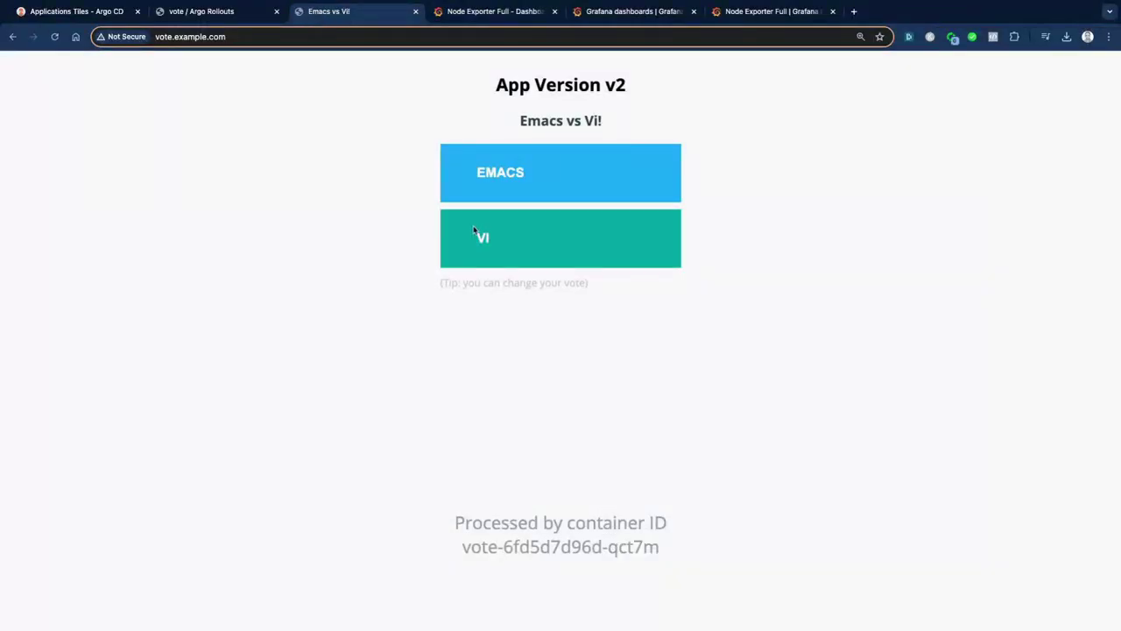
{"action": "left_click", "coordinate": [473, 231]}
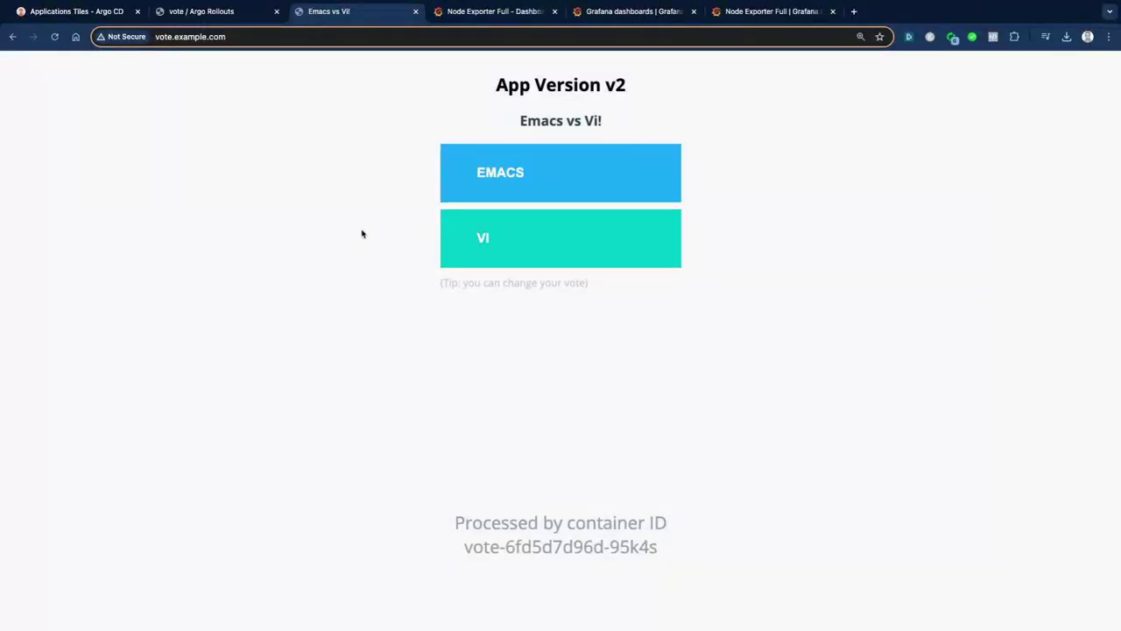
{"action": "key", "text": "super+r"}
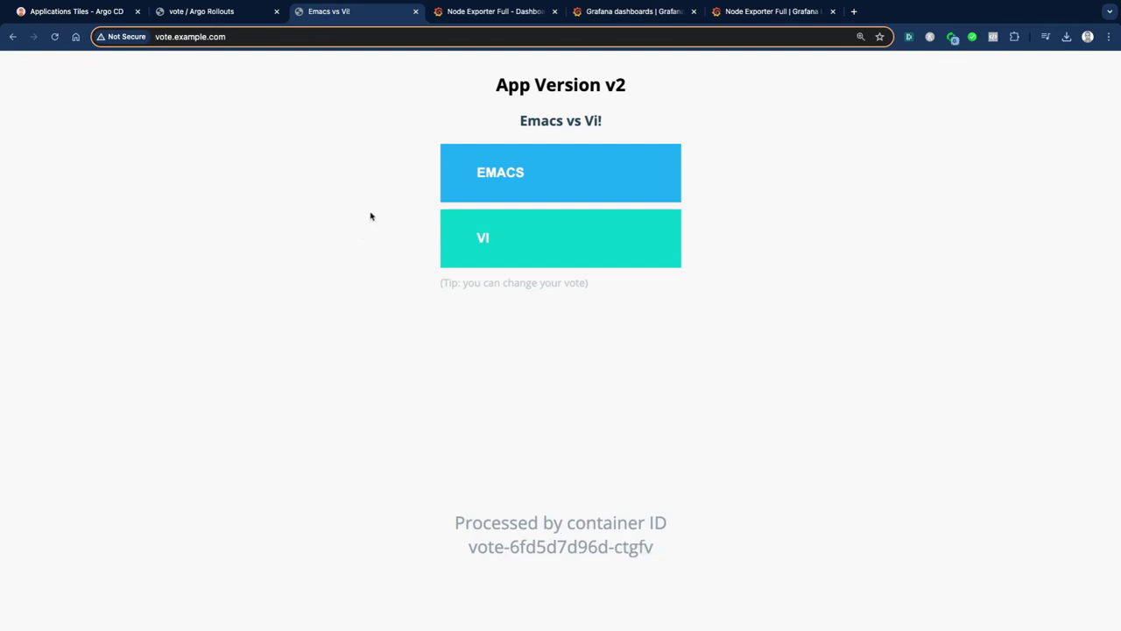
{"action": "key", "text": "super+r"}
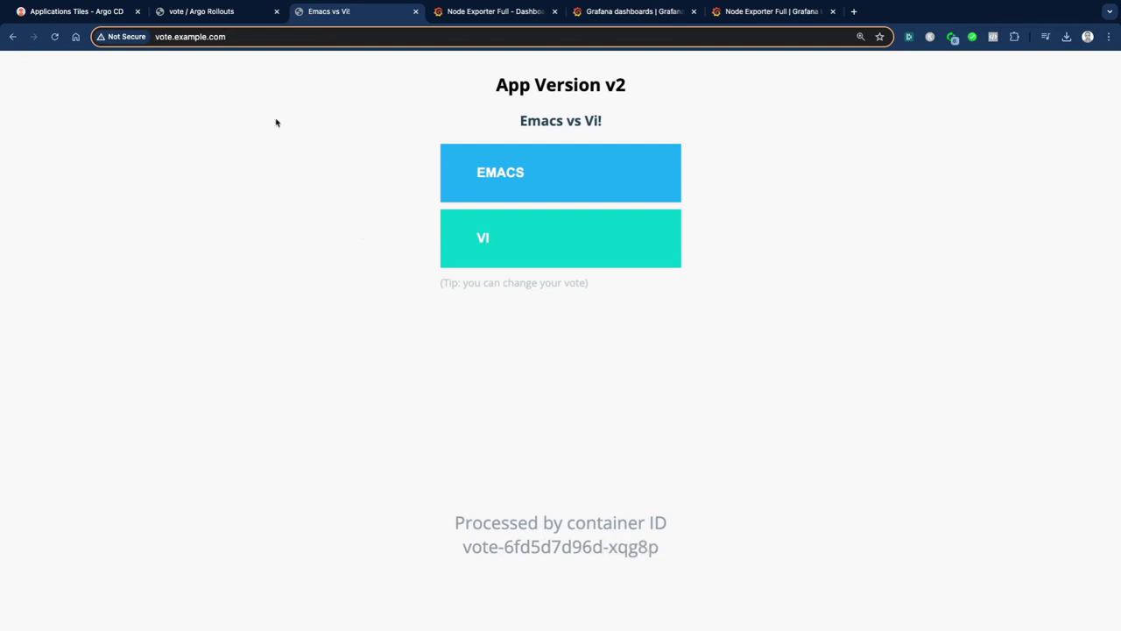
{"action": "key", "text": "ctrl+Left"}
{"action": "key", "text": "ctrl+Left"}
Step: Highlight the Nginx ingress helm command and its serviceMonitor setting in the docs
{"action": "scroll", "coordinate": [354, 190], "scroll_direction": "up", "scroll_amount": 10}
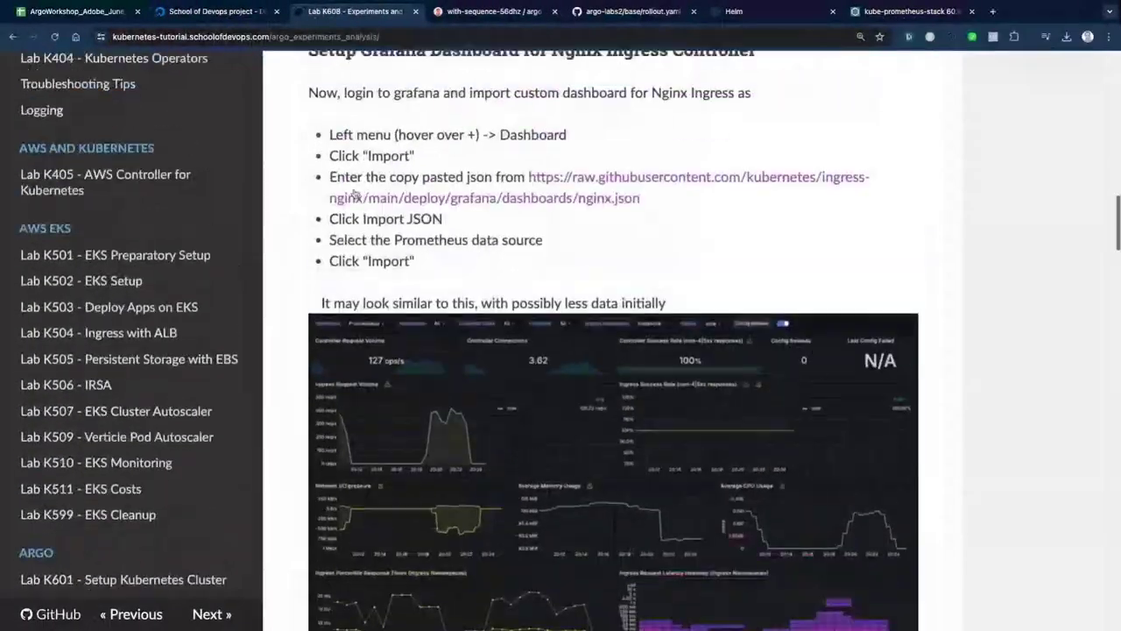
{"action": "scroll", "coordinate": [354, 190], "scroll_direction": "down", "scroll_amount": 3}
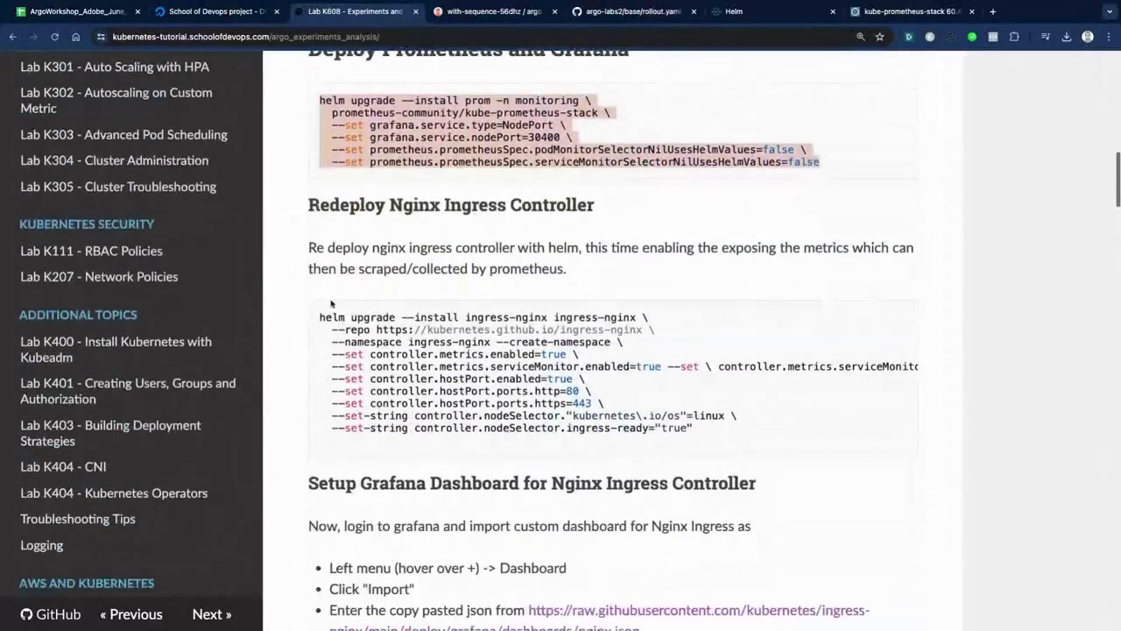
{"action": "left_click_drag", "start_coordinate": [320, 315], "coordinate": [650, 456]}
{"action": "left_click_drag", "start_coordinate": [439, 378], "coordinate": [555, 372]}
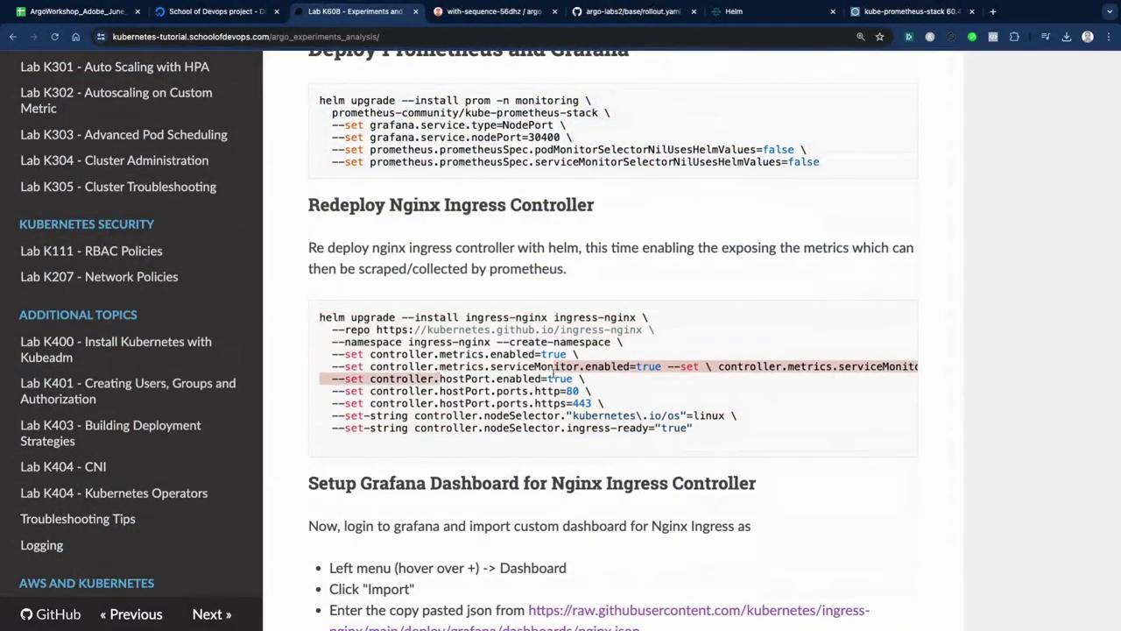
{"action": "left_click", "coordinate": [446, 403]}
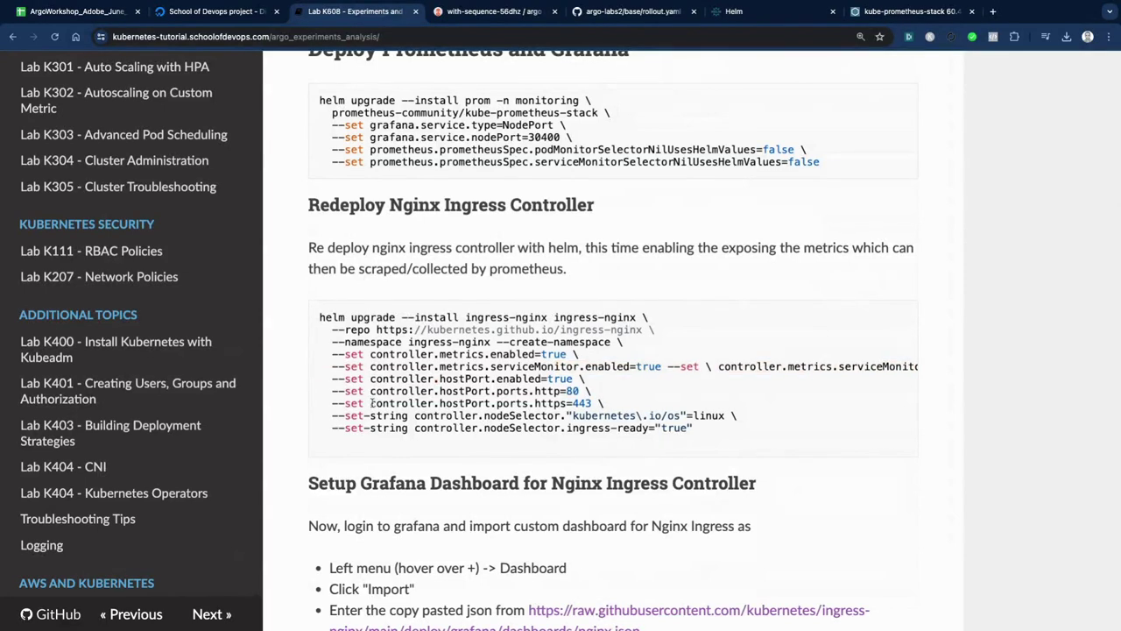
Step: Highlight the three hostPort settings, then scroll on through the docs
{"action": "left_click_drag", "start_coordinate": [373, 403], "coordinate": [596, 392]}
{"action": "left_click_drag", "start_coordinate": [370, 379], "coordinate": [607, 405]}
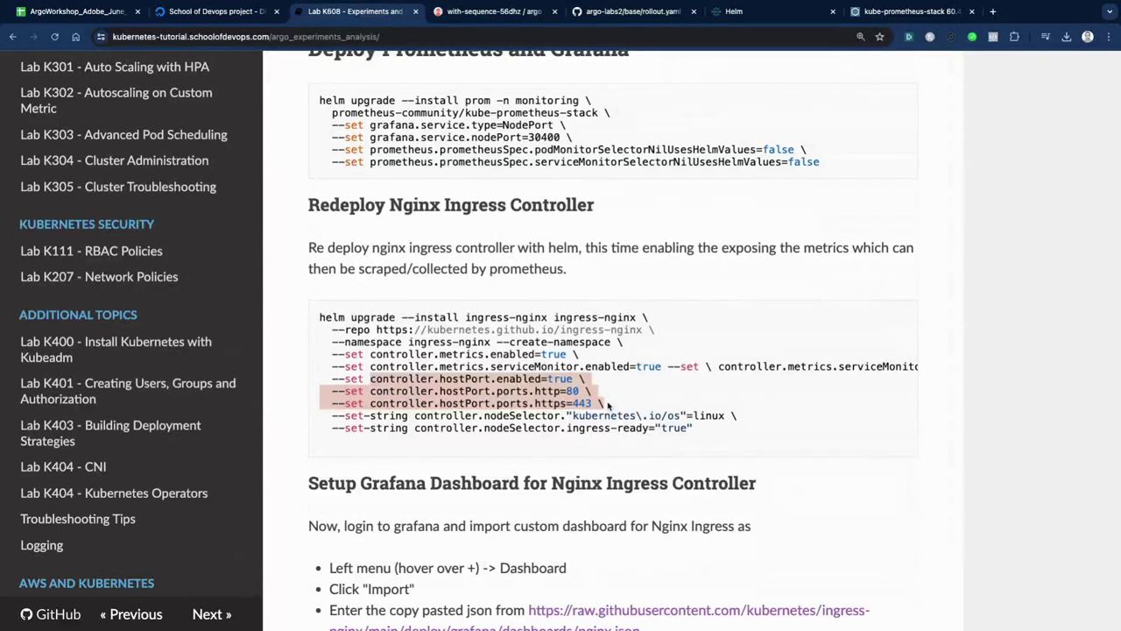
{"action": "left_click", "coordinate": [404, 340]}
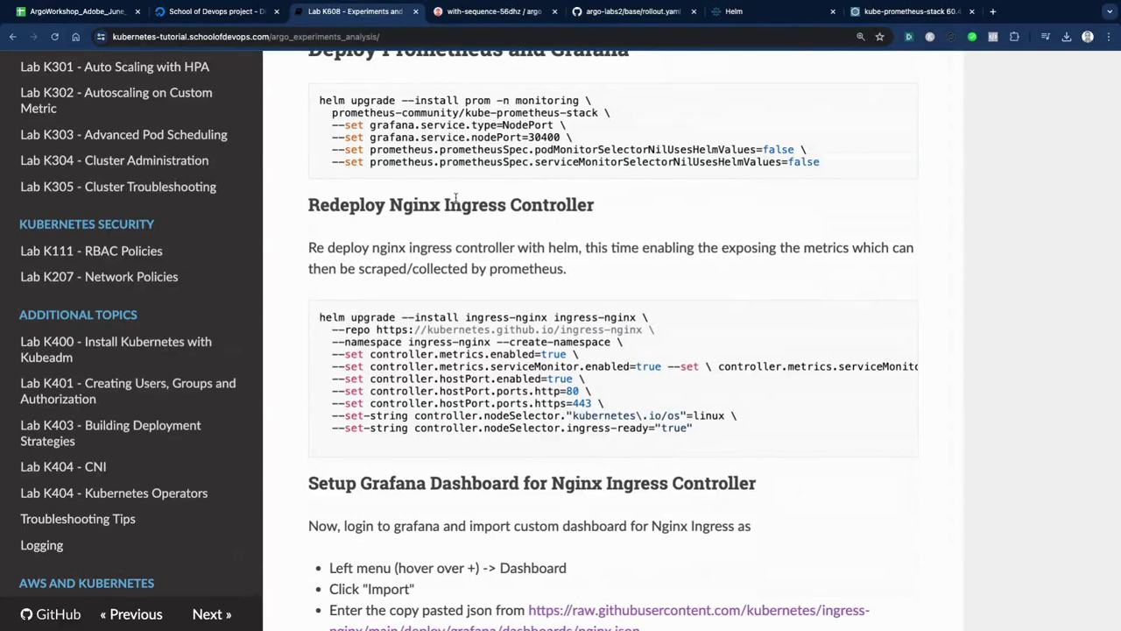
{"action": "scroll", "coordinate": [456, 198], "scroll_direction": "down", "scroll_amount": 15}
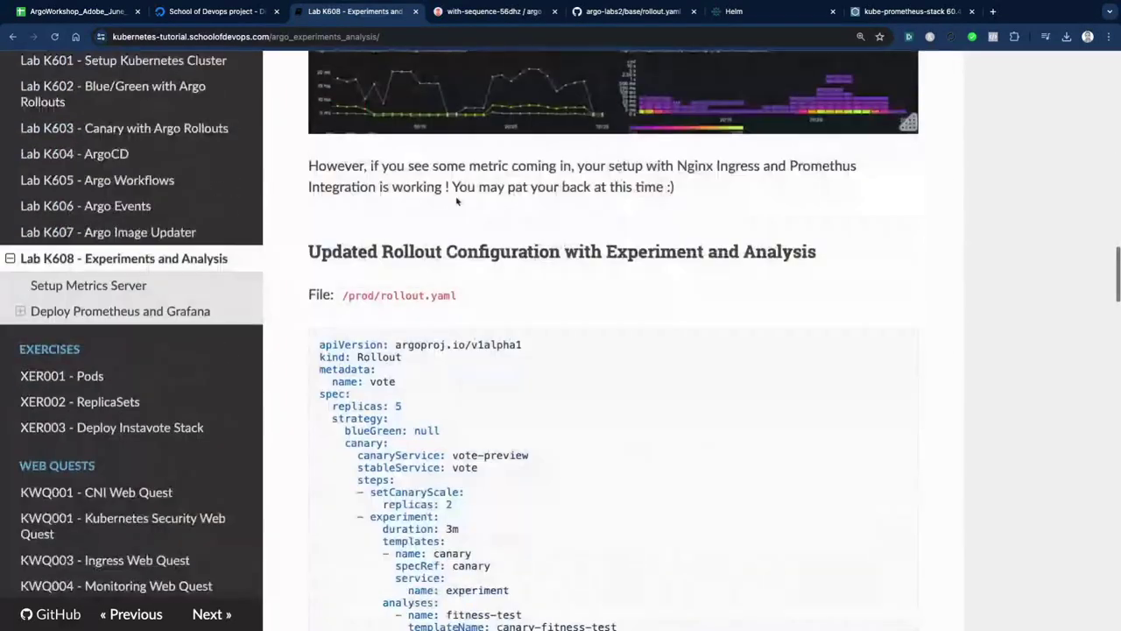
{"action": "scroll", "coordinate": [455, 200], "scroll_direction": "down", "scroll_amount": 10}
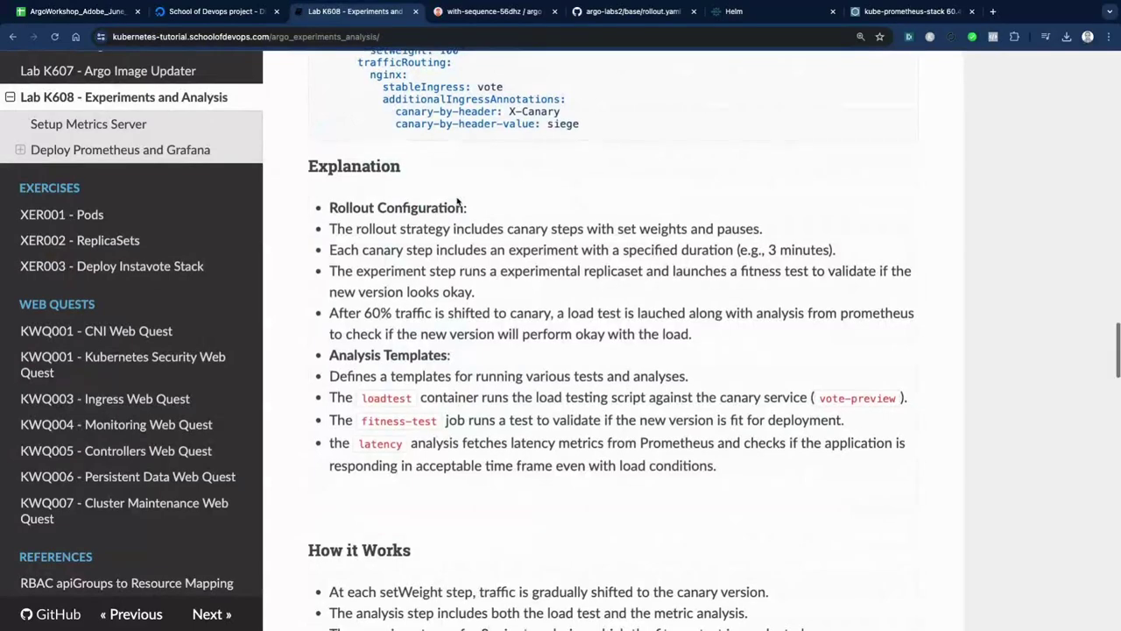
{"action": "scroll", "coordinate": [455, 201], "scroll_direction": "down", "scroll_amount": 3}
{"action": "scroll", "coordinate": [455, 201], "scroll_direction": "up", "scroll_amount": 20}
{"action": "scroll", "coordinate": [457, 197], "scroll_direction": "down", "scroll_amount": 5}
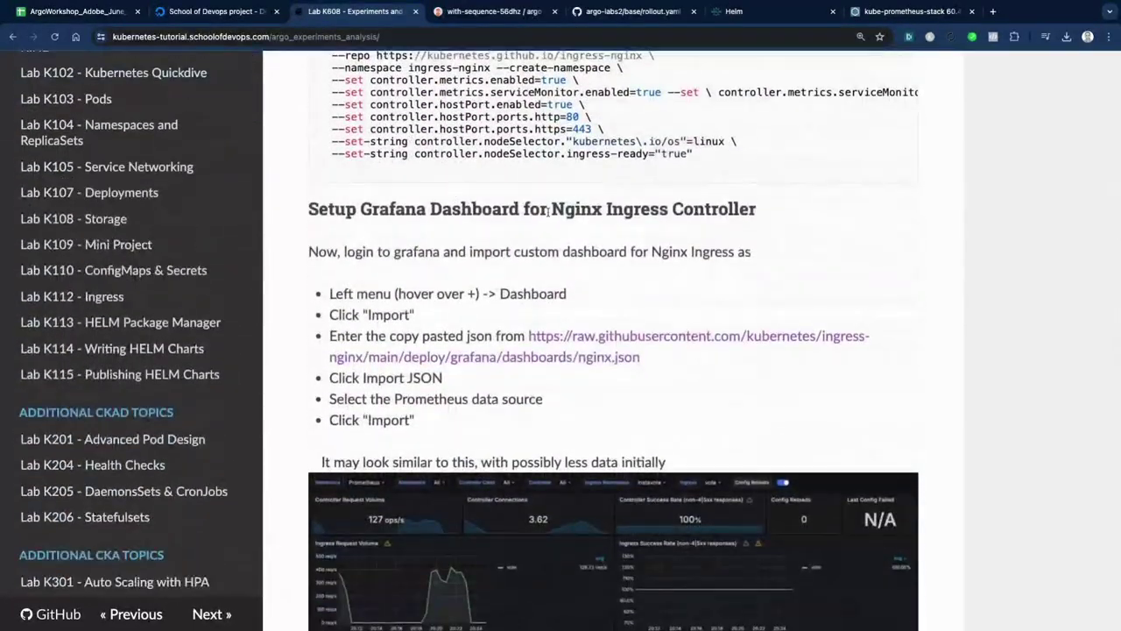
{"action": "key", "text": "ctrl+Right"}
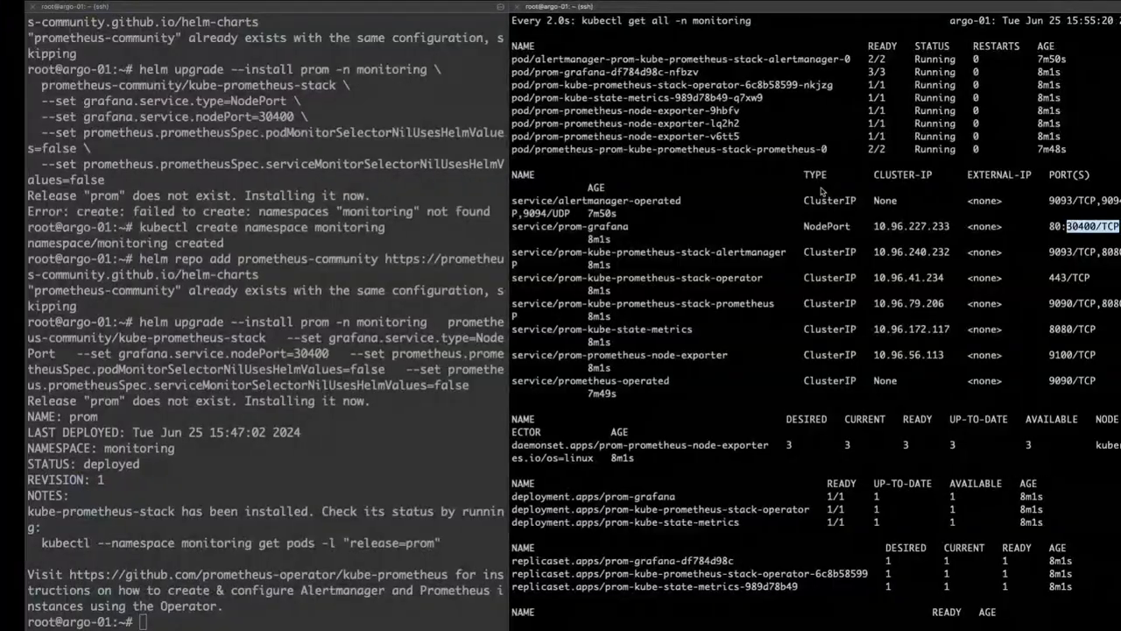
Step: Reconnect to the cluster server over SSH using the shell history
{"action": "left_click", "coordinate": [447, 288]}
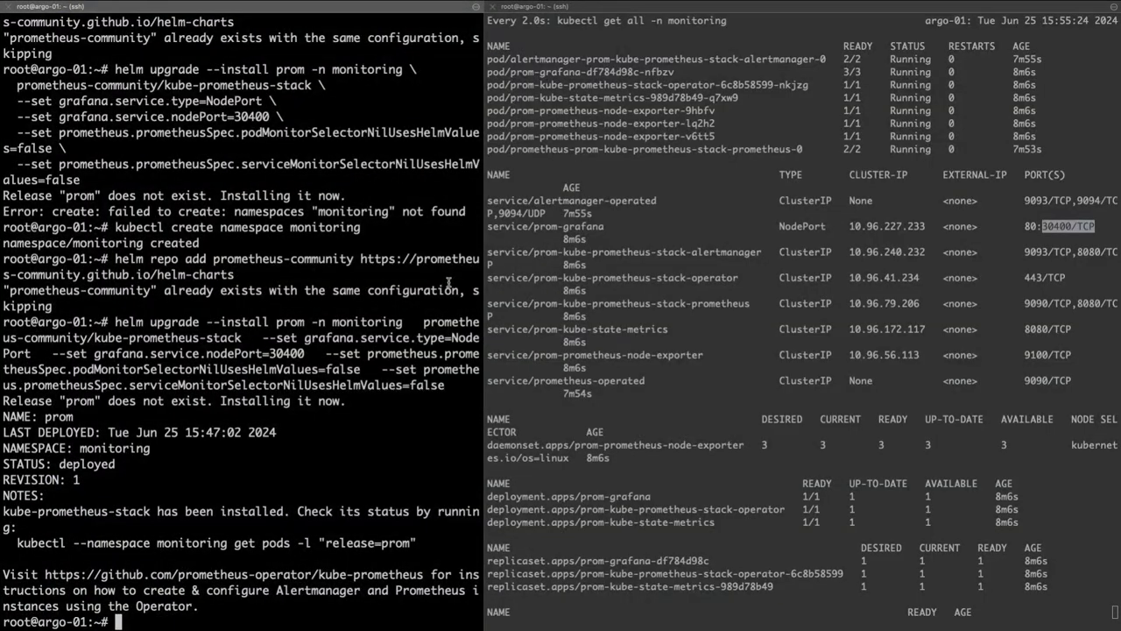
{"action": "key", "text": "ctrl+Right"}
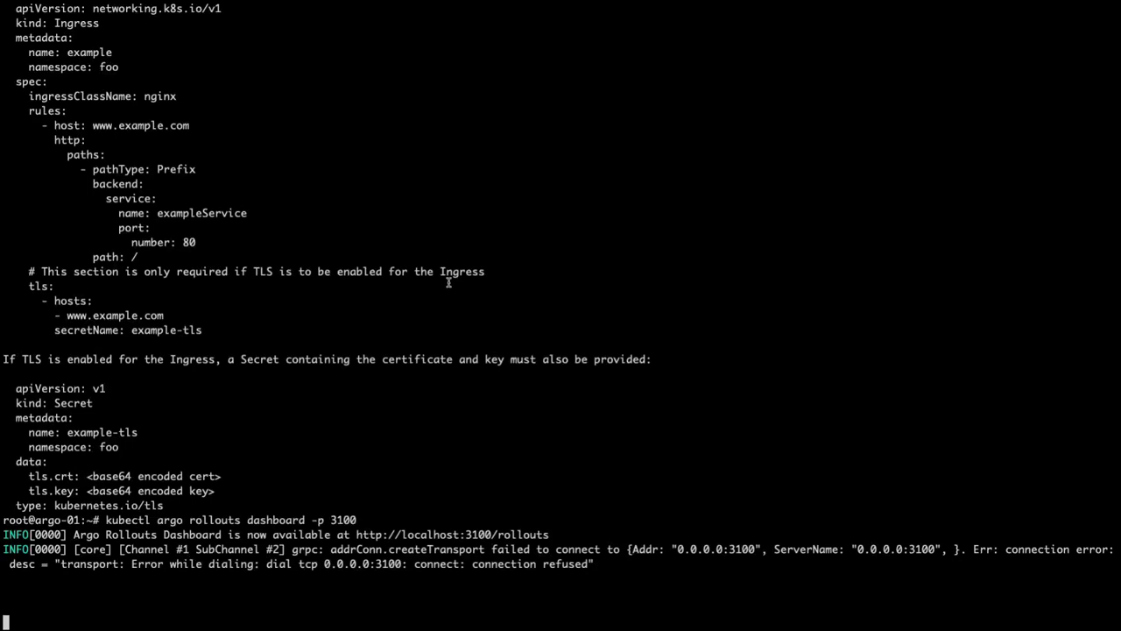
{"action": "key", "text": "ctrl+Left"}
{"action": "key", "text": "super+n"}
{"action": "key", "text": "ctrl+r"}
{"action": "type", "text": "ss"}
{"action": "key", "text": "Return"}
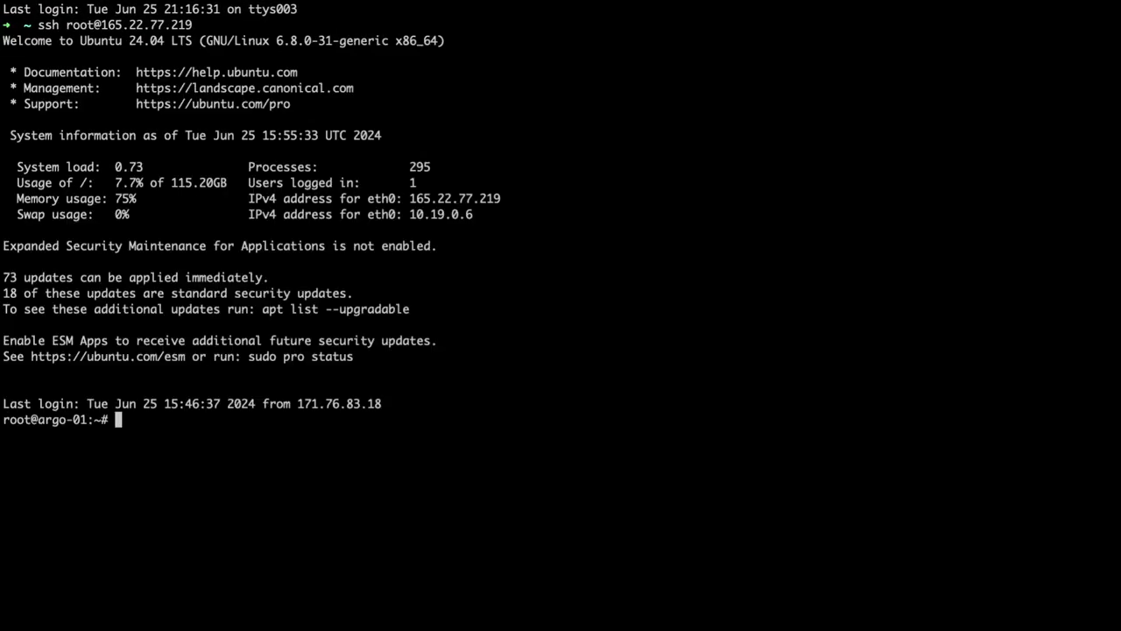
Step: Run 'kubectl get svc -n monitoring', then show 'kubectl port-forward --help'
{"action": "type", "text": "kubectl get svc"}
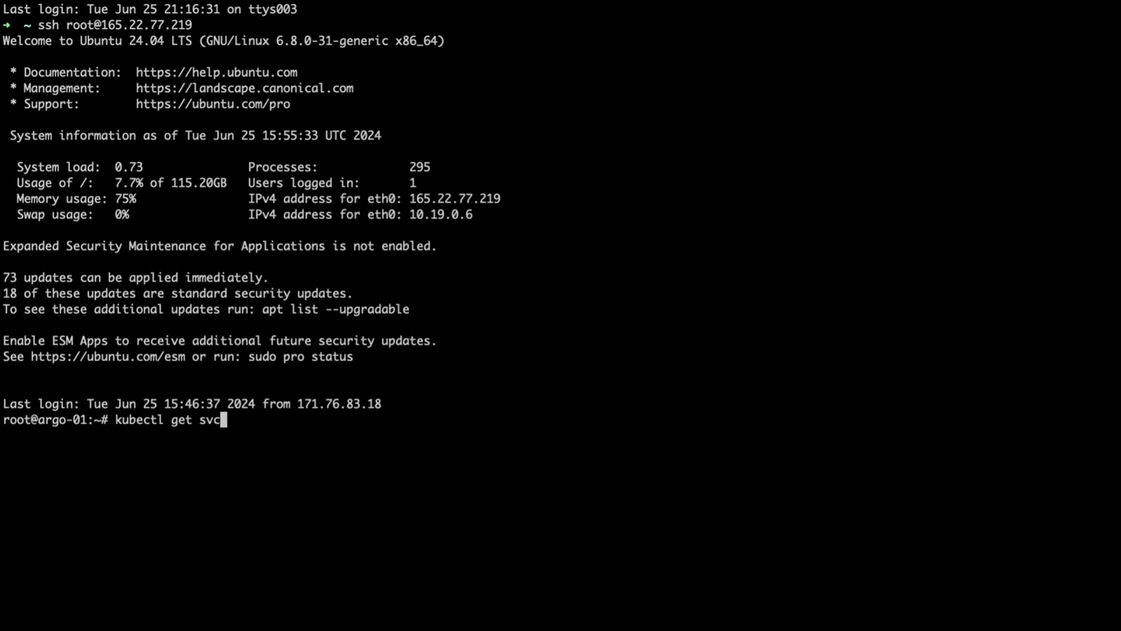
{"action": "type", "text": " -n monitoring"}
{"action": "key", "text": "Return"}
{"action": "type", "text": "ku"}
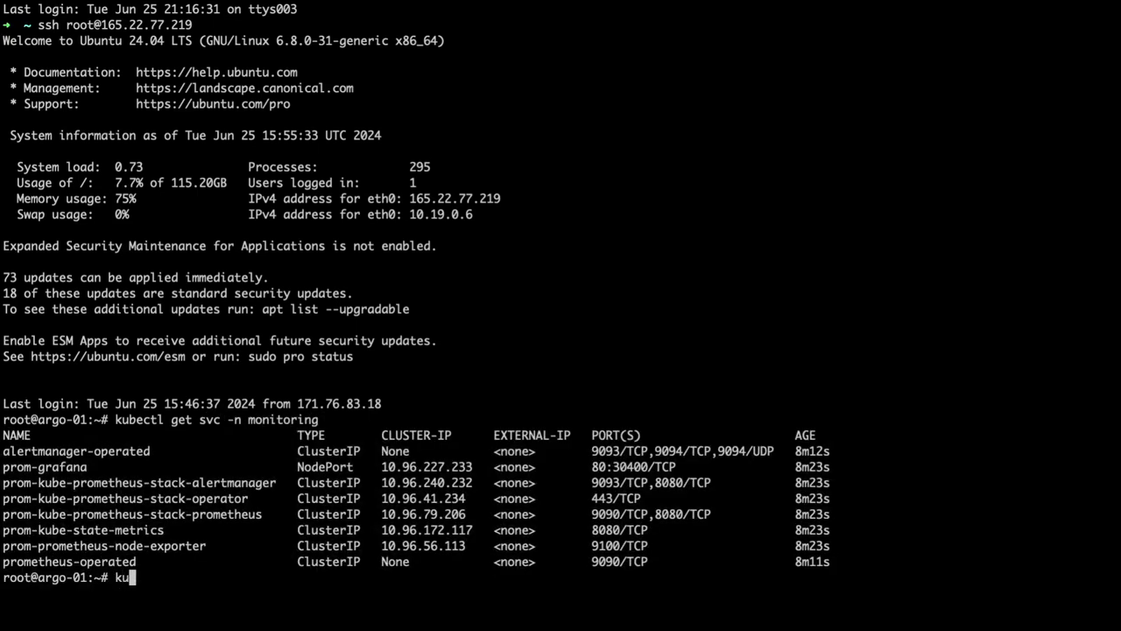
{"action": "type", "text": "bectl port-forward --help"}
{"action": "key", "text": "Return"}
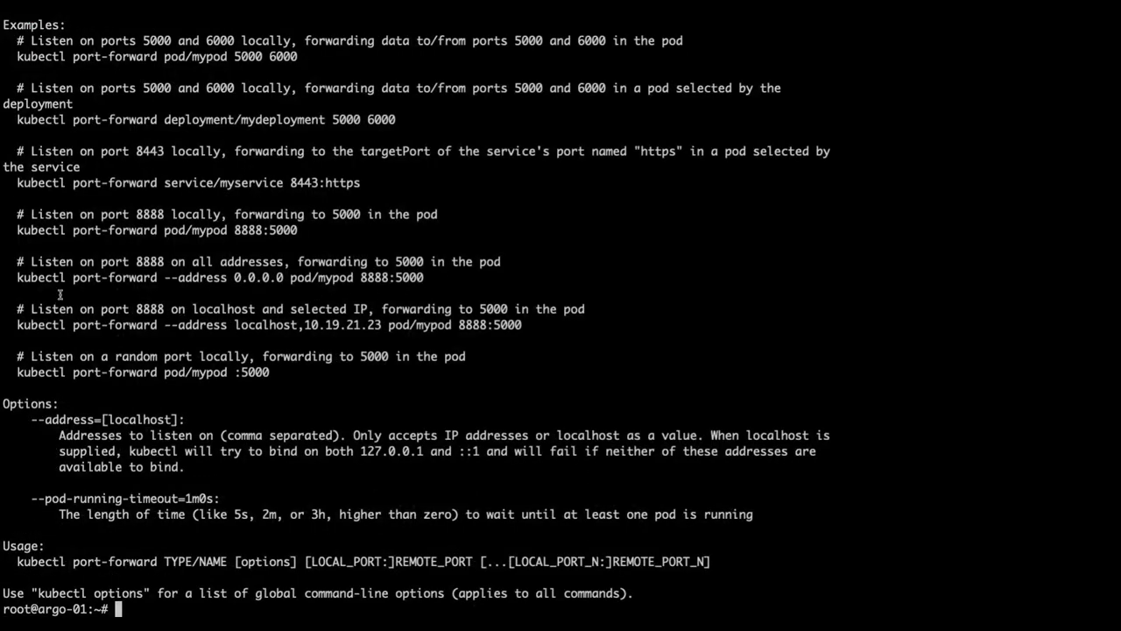
Step: Start a port-forward command from the help's --address 0.0.0.0 and service examples
{"action": "left_click_drag", "start_coordinate": [16, 279], "coordinate": [287, 280]}
{"action": "middle_click", "coordinate": [287, 279]}
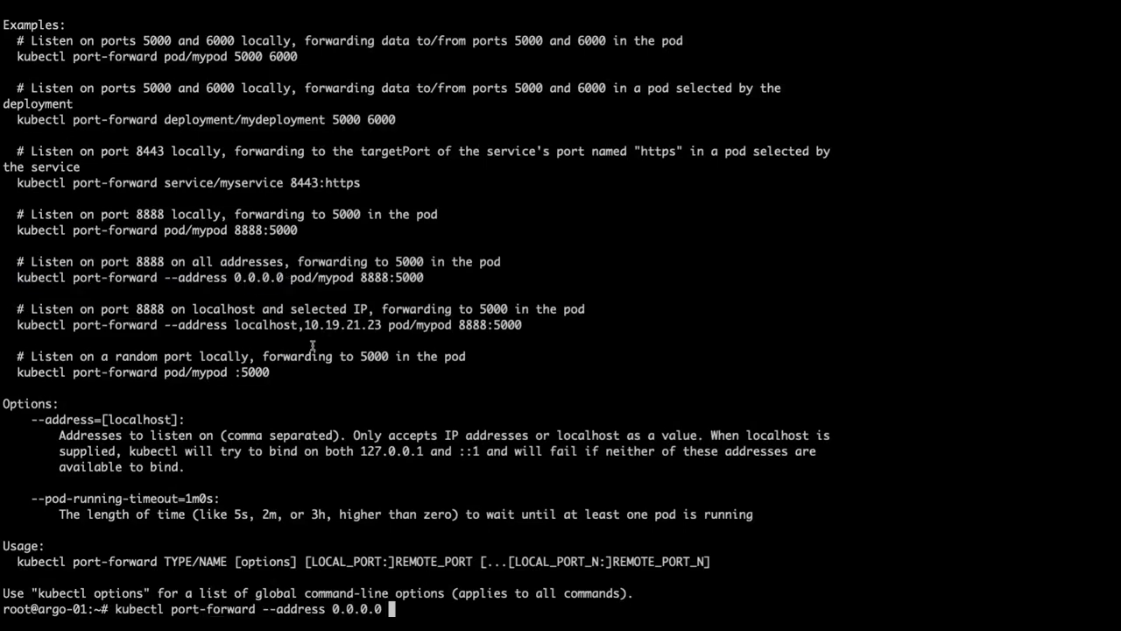
{"action": "left_click_drag", "start_coordinate": [164, 182], "coordinate": [361, 182]}
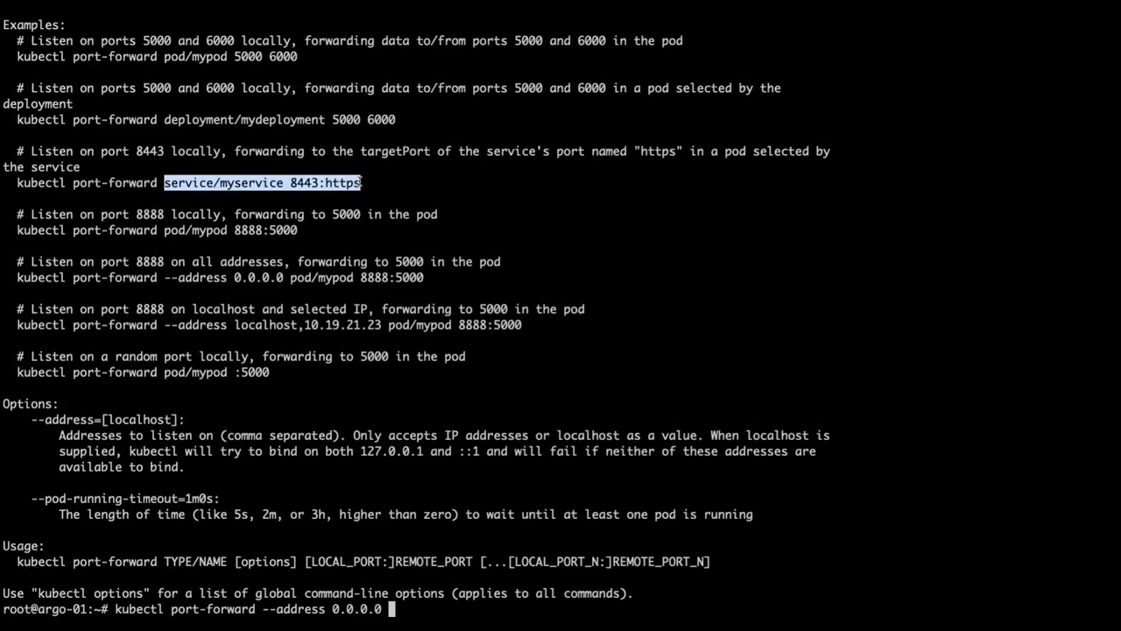
{"action": "middle_click", "coordinate": [409, 427]}
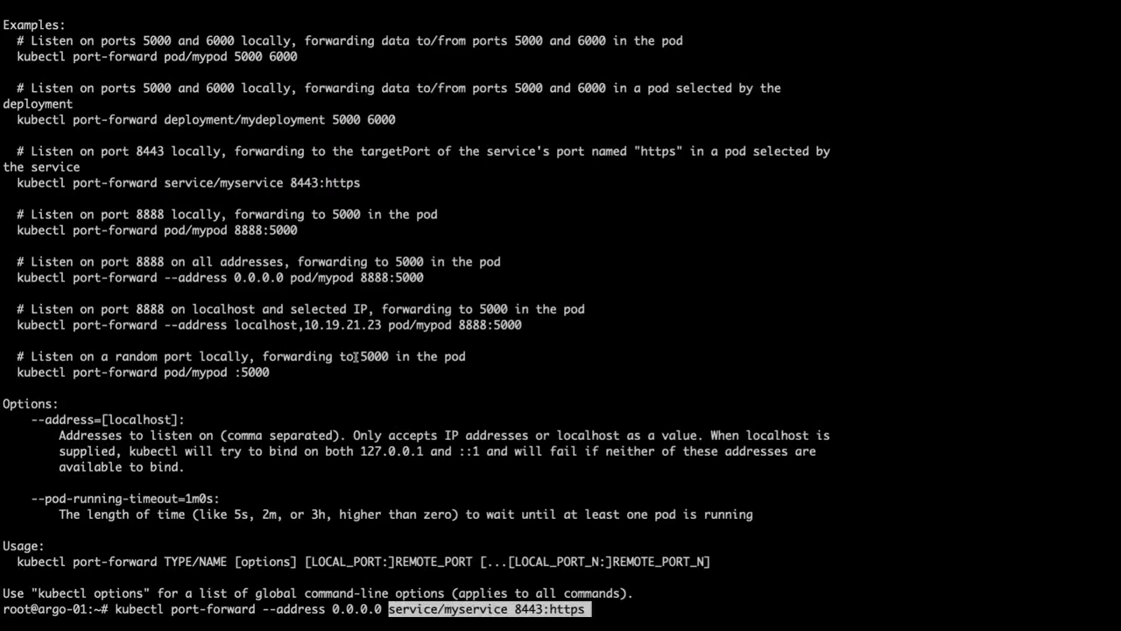
{"action": "scroll", "coordinate": [356, 356], "scroll_direction": "up", "scroll_amount": 10}
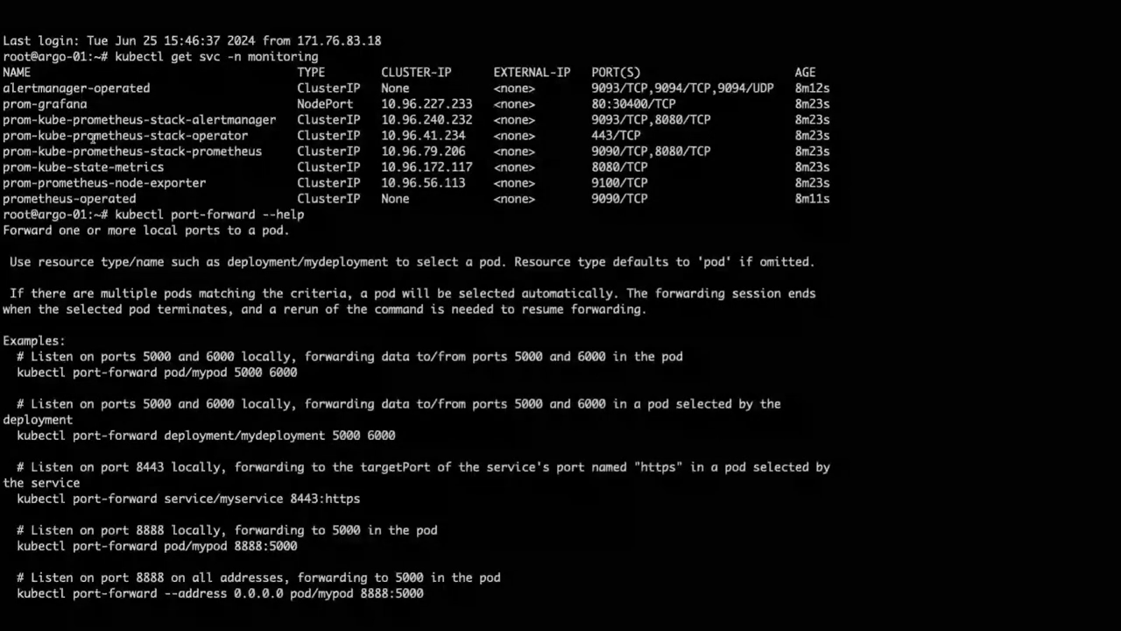
Step: Swap in the prom-kube-prometheus-stack-prometheus service name and drop the 8443:https mapping
{"action": "double_click", "coordinate": [95, 154]}
{"action": "key", "text": "super+c"}
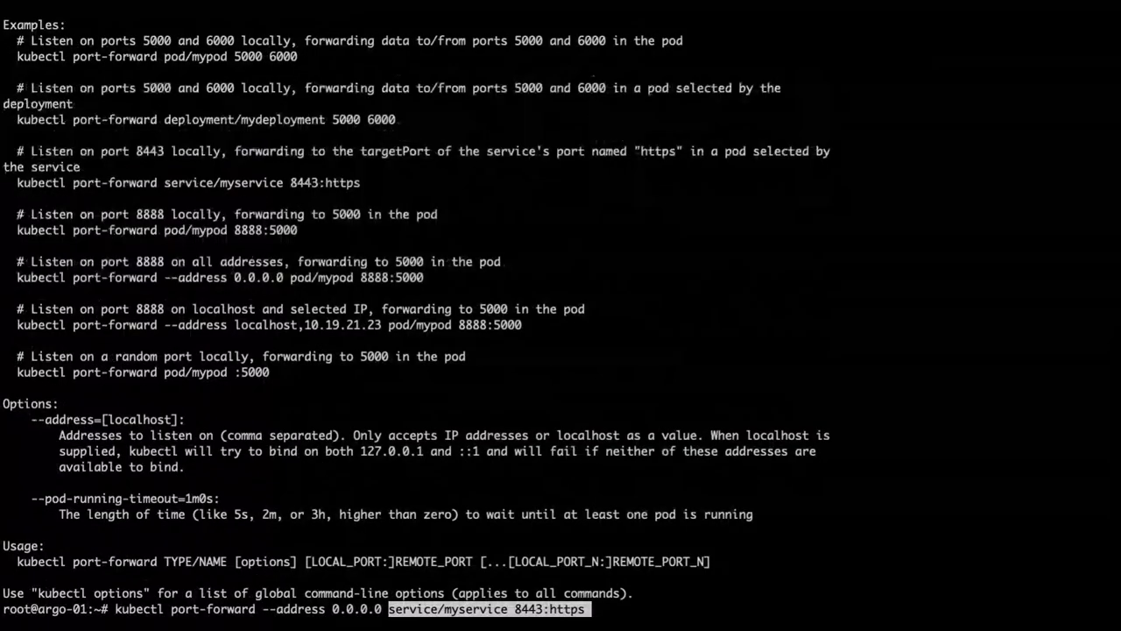
{"action": "key", "text": "Left"}
{"action": "key", "text": "Left"}
{"action": "key", "text": "Left"}
{"action": "key", "text": "Left"}
{"action": "key", "text": "Left"}
{"action": "key", "text": "Left"}
{"action": "key", "text": "Left"}
{"action": "key", "text": "Left"}
{"action": "key", "text": "Left"}
{"action": "key", "text": "Left"}
{"action": "key", "text": "Left"}
{"action": "key", "text": "Left"}
{"action": "key", "text": "Delete"}
{"action": "key", "text": "Delete"}
{"action": "key", "text": "BackSpace"}
{"action": "key", "text": "BackSpace"}
{"action": "key", "text": "BackSpace"}
{"action": "key", "text": "BackSpace"}
{"action": "key", "text": "BackSpace"}
{"action": "key", "text": "BackSpace"}
{"action": "key", "text": "BackSpace"}
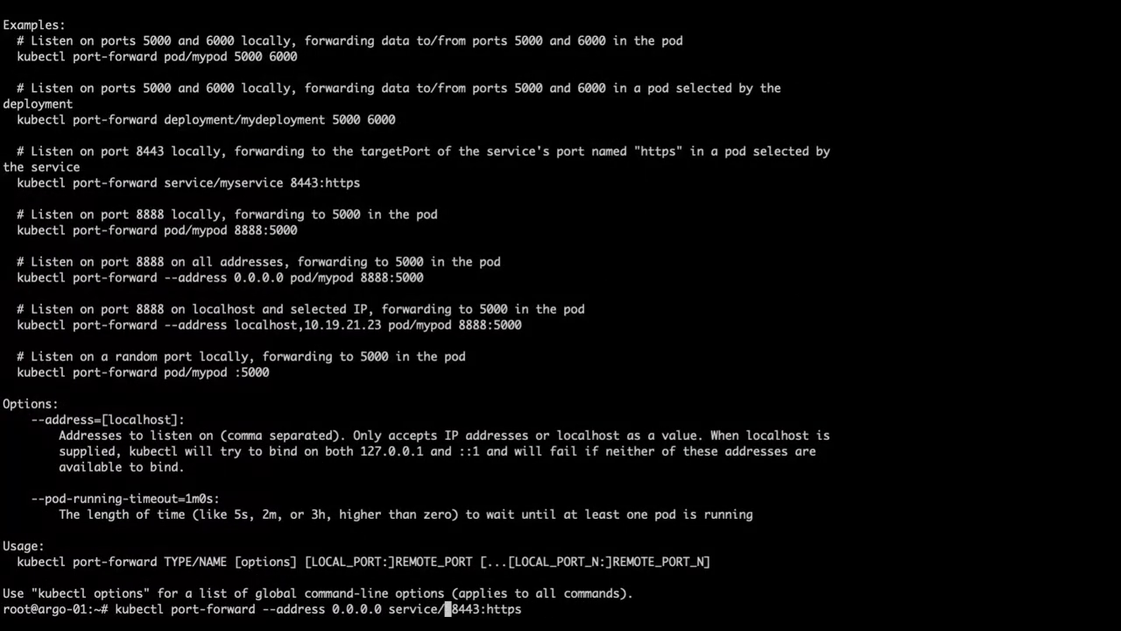
{"action": "key", "text": "BackSpace"}
{"action": "key", "text": "super+v"}
{"action": "key", "text": "End"}
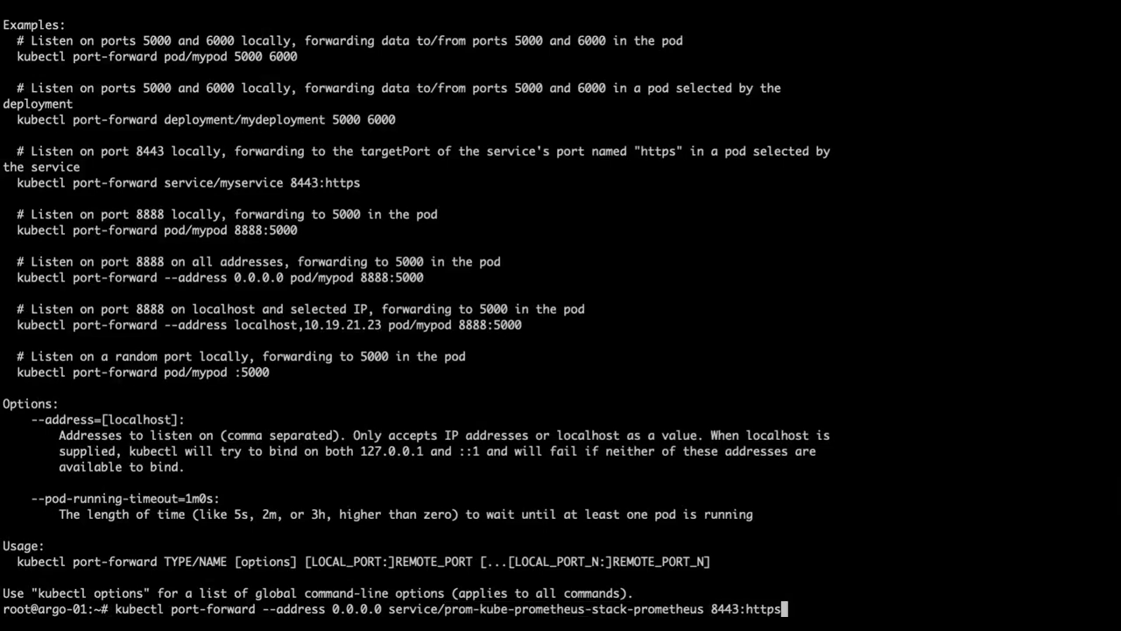
{"action": "key", "text": "BackSpace"}
{"action": "key", "text": "BackSpace"}
{"action": "key", "text": "BackSpace"}
{"action": "key", "text": "BackSpace"}
{"action": "key", "text": "BackSpace"}
{"action": "key", "text": "BackSpace"}
{"action": "key", "text": "BackSpace"}
{"action": "key", "text": "BackSpace"}
{"action": "key", "text": "BackSpace"}
{"action": "key", "text": "BackSpace"}
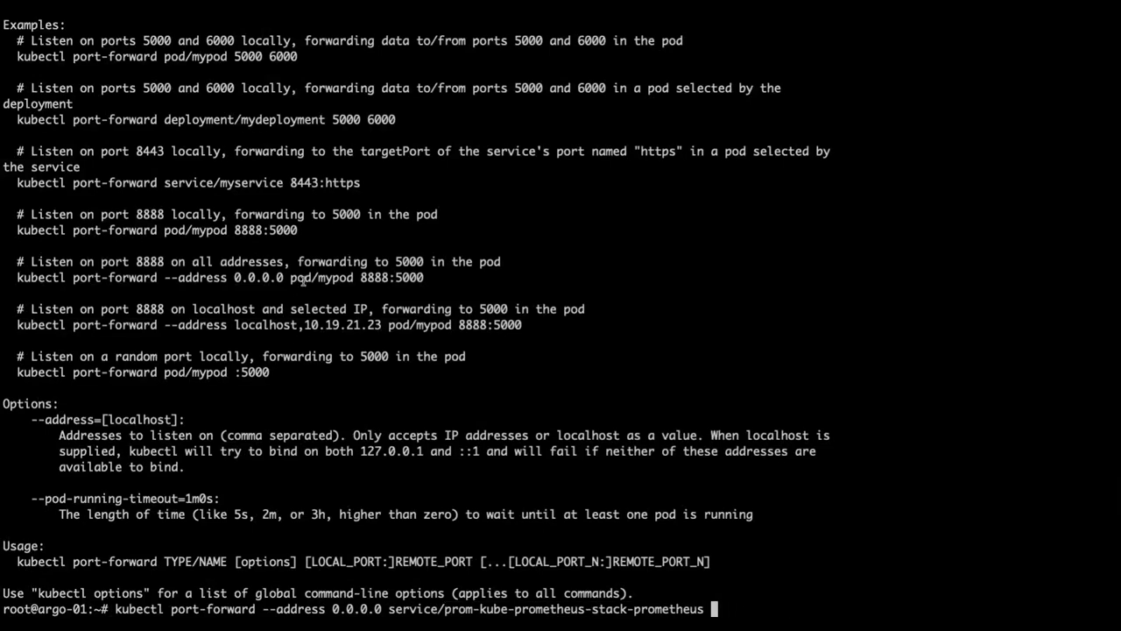
Step: Set the port mapping to 9090:9090 and run the port-forward
{"action": "scroll", "coordinate": [303, 279], "scroll_direction": "up", "scroll_amount": 9}
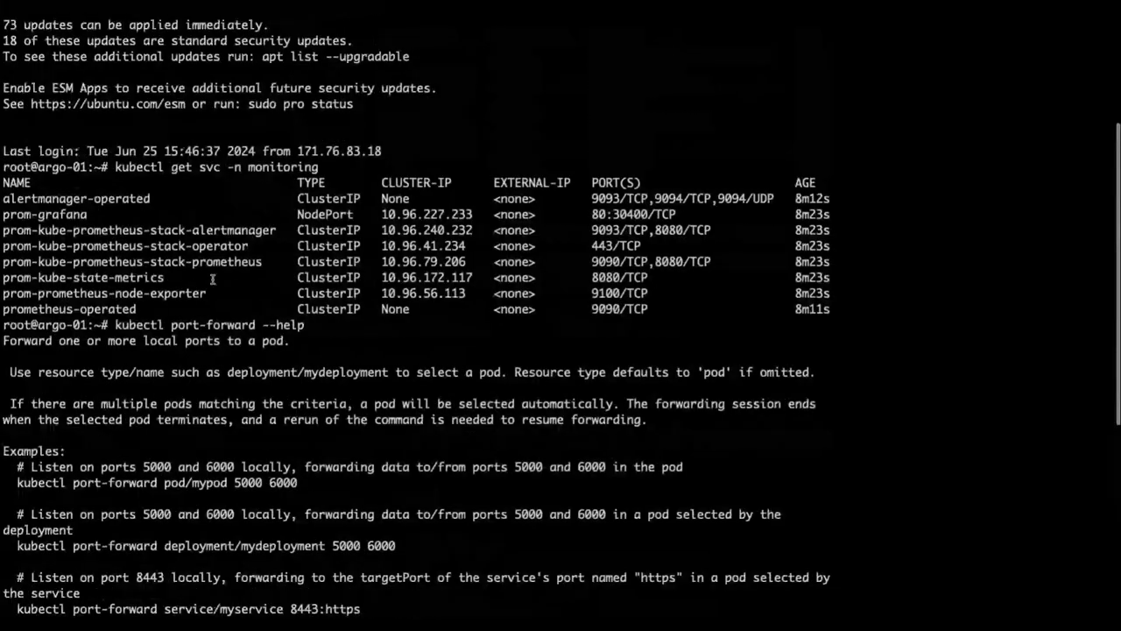
{"action": "double_click", "coordinate": [190, 261]}
{"action": "double_click", "coordinate": [601, 261]}
{"action": "scroll", "coordinate": [601, 264], "scroll_direction": "down", "scroll_amount": 9}
{"action": "type", "text": "9090:9090"}
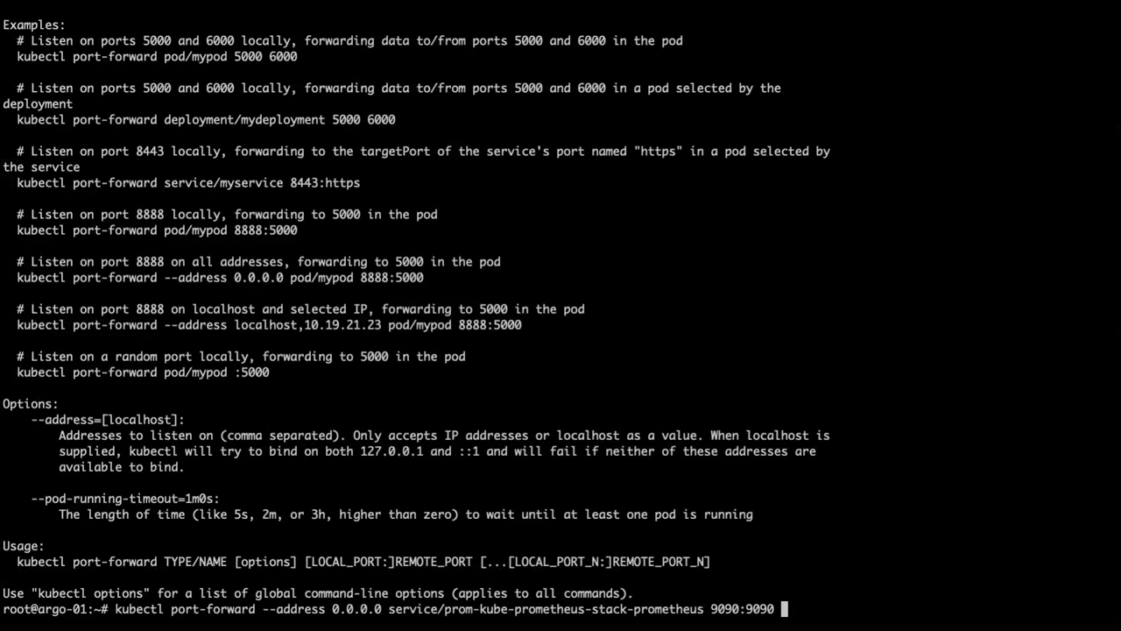
{"action": "key", "text": "Return"}
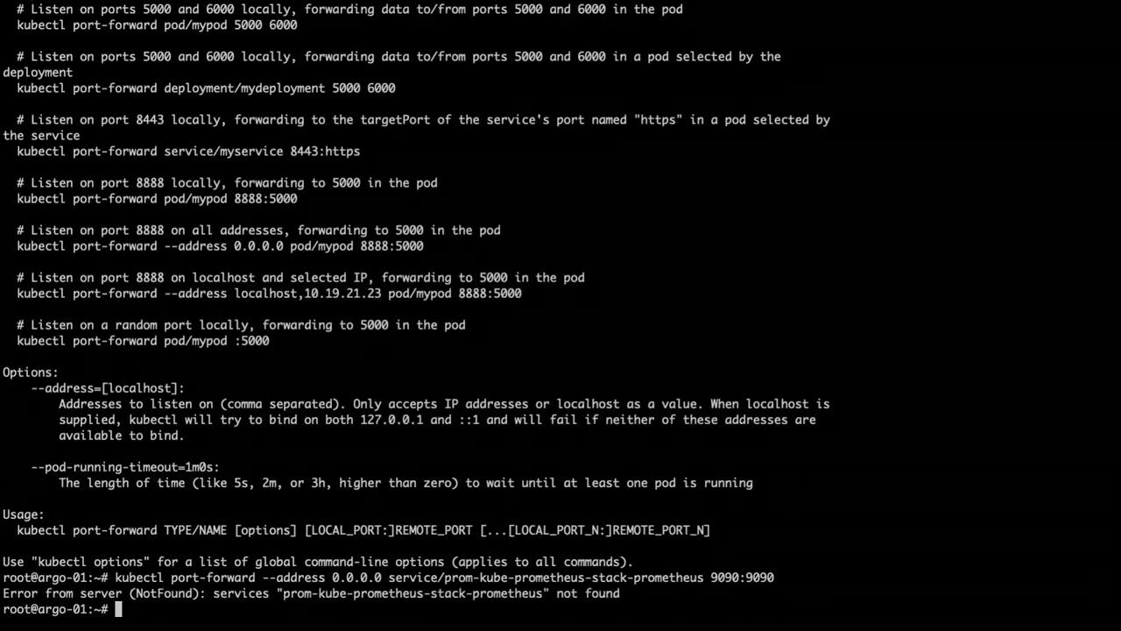
Step: Rerun the port-forward with -n monitoring added
{"action": "key", "text": "Up"}
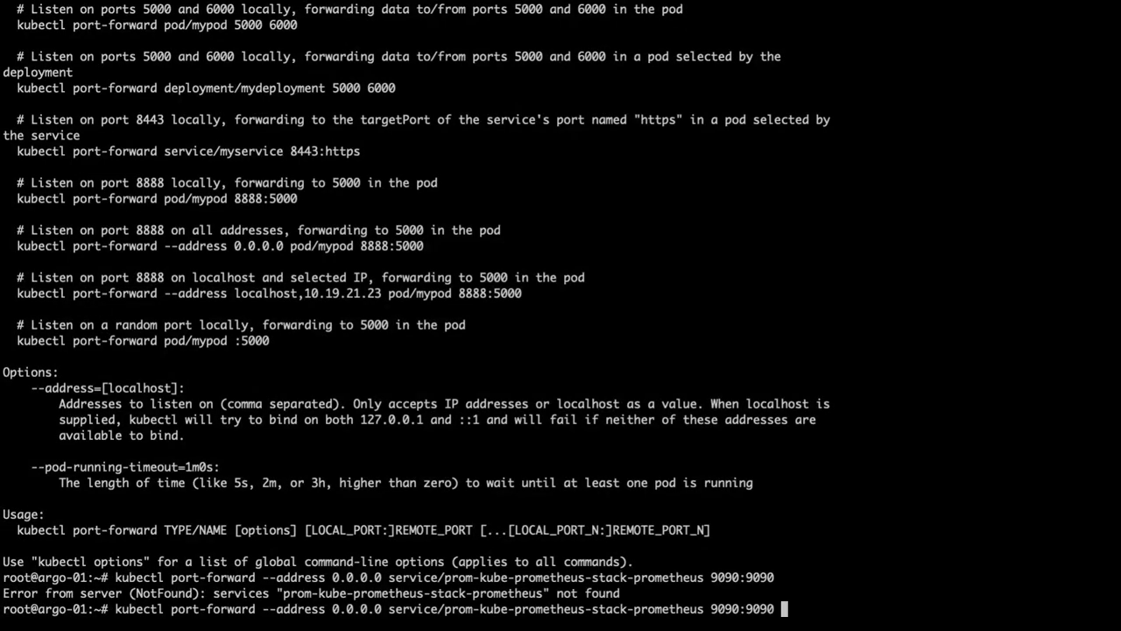
{"action": "type", "text": "-n monitoring"}
{"action": "key", "text": "Return"}
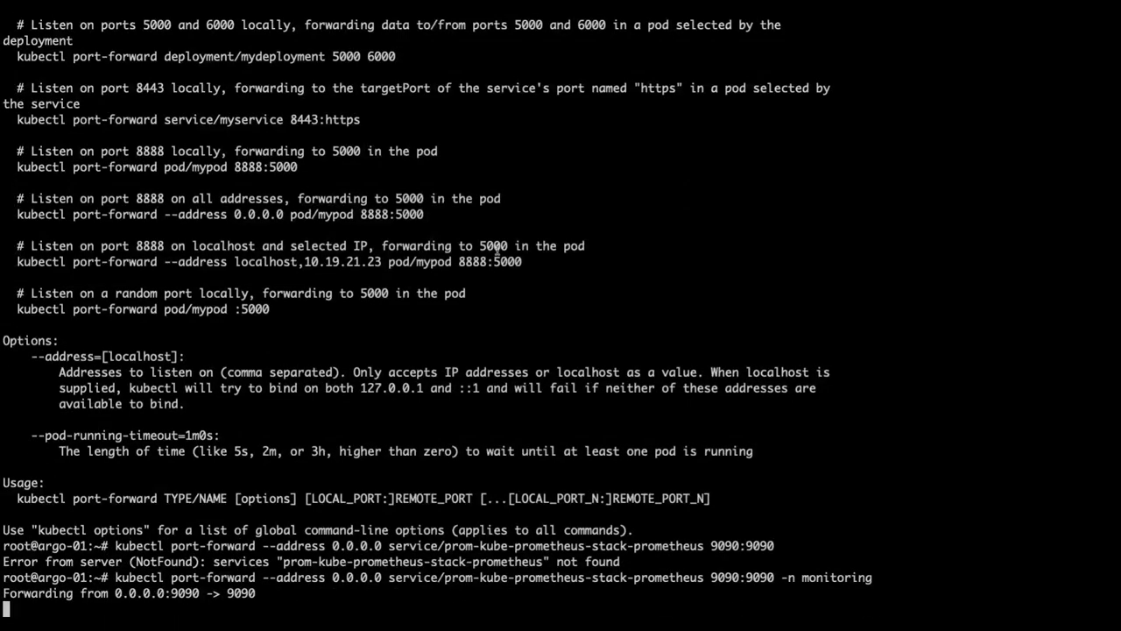
{"action": "key", "text": "ctrl+Right"}
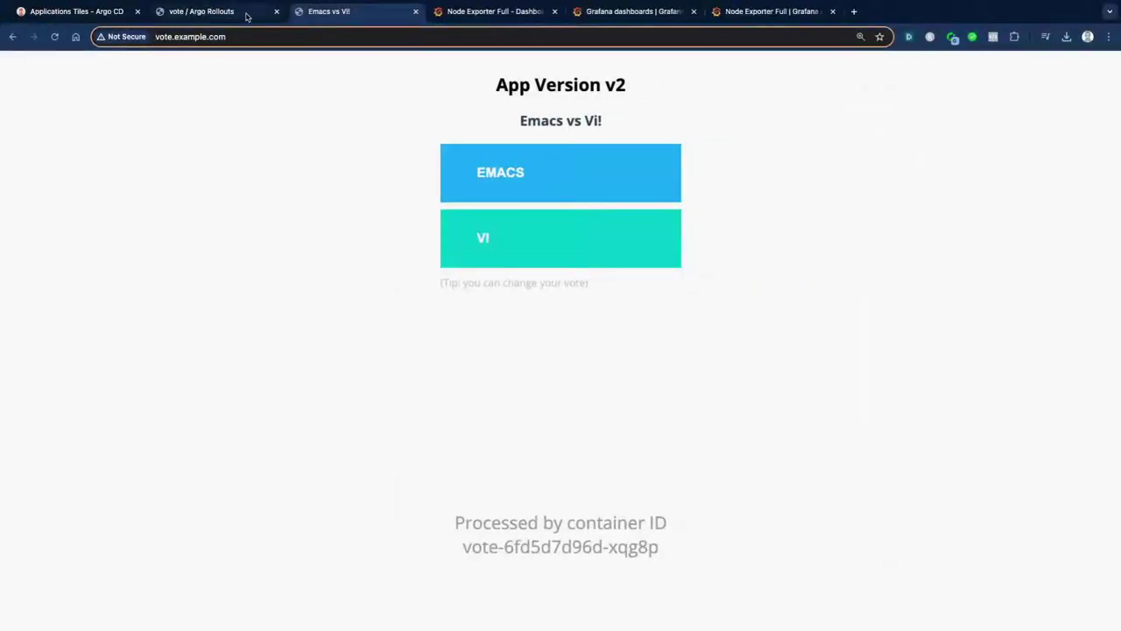
Step: Open Prometheus in a new tab at the server's IP on port 9090
{"action": "left_click", "coordinate": [206, 14]}
{"action": "left_click", "coordinate": [211, 37]}
{"action": "left_click_drag", "start_coordinate": [212, 37], "coordinate": [137, 37]}
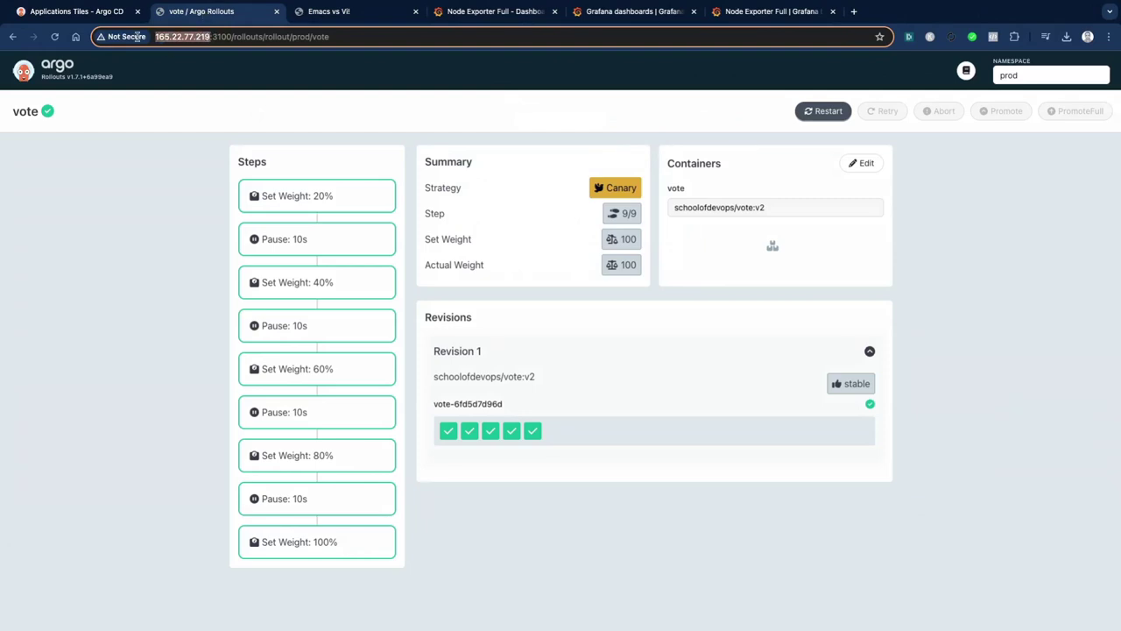
{"action": "key", "text": "ctrl+c"}
{"action": "key", "text": "ctrl+t"}
{"action": "key", "text": "ctrl+v"}
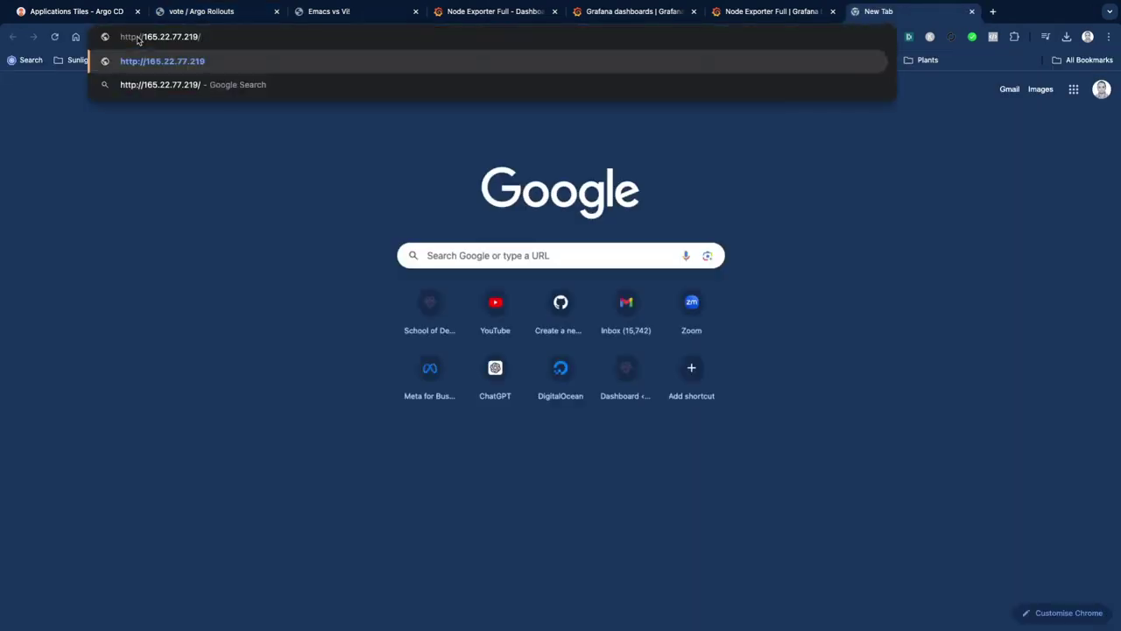
{"action": "key", "text": "BackSpace"}
{"action": "type", "text": ":9090"}
{"action": "key", "text": "Return"}
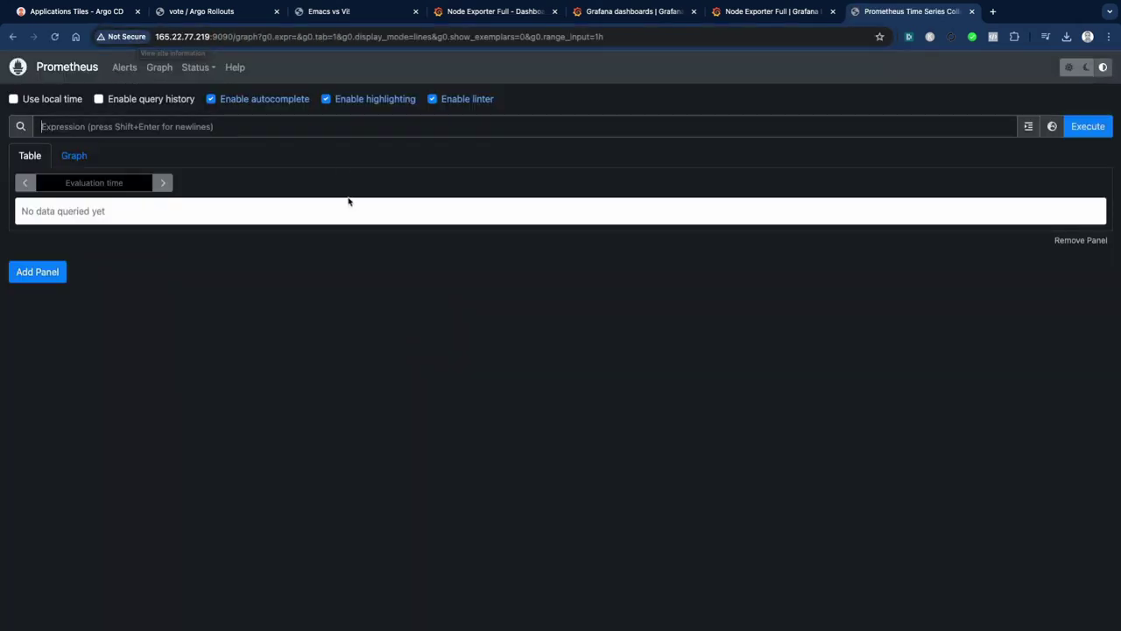
Step: Return to the Node Exporter Full Grafana dashboard
{"action": "left_click", "coordinate": [752, 11]}
{"action": "left_click", "coordinate": [620, 16]}
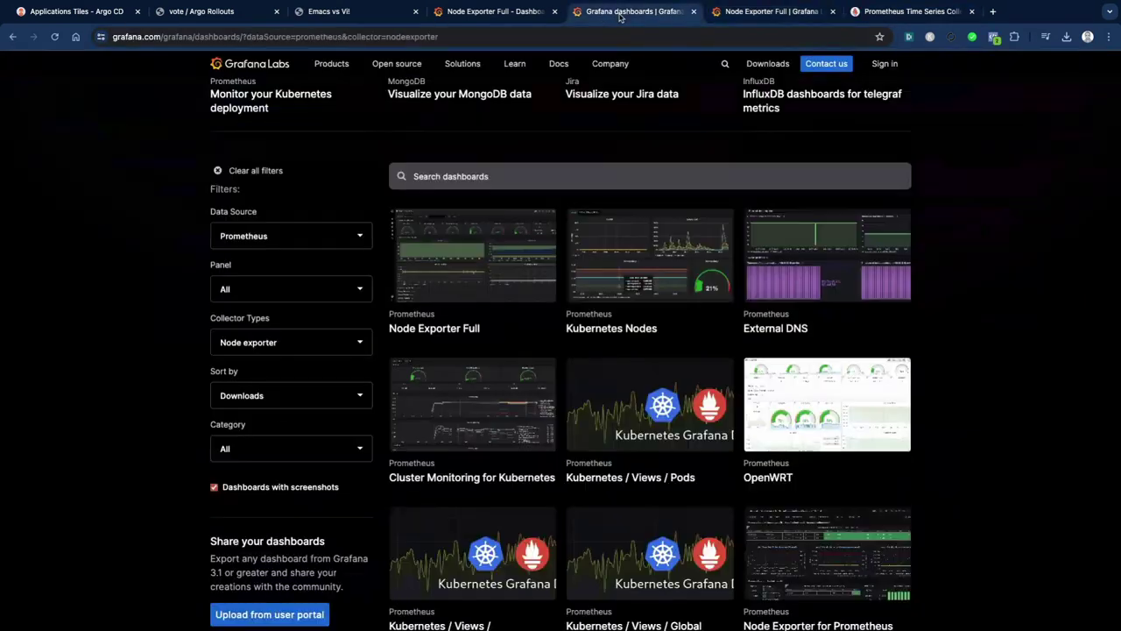
{"action": "left_click", "coordinate": [484, 14]}
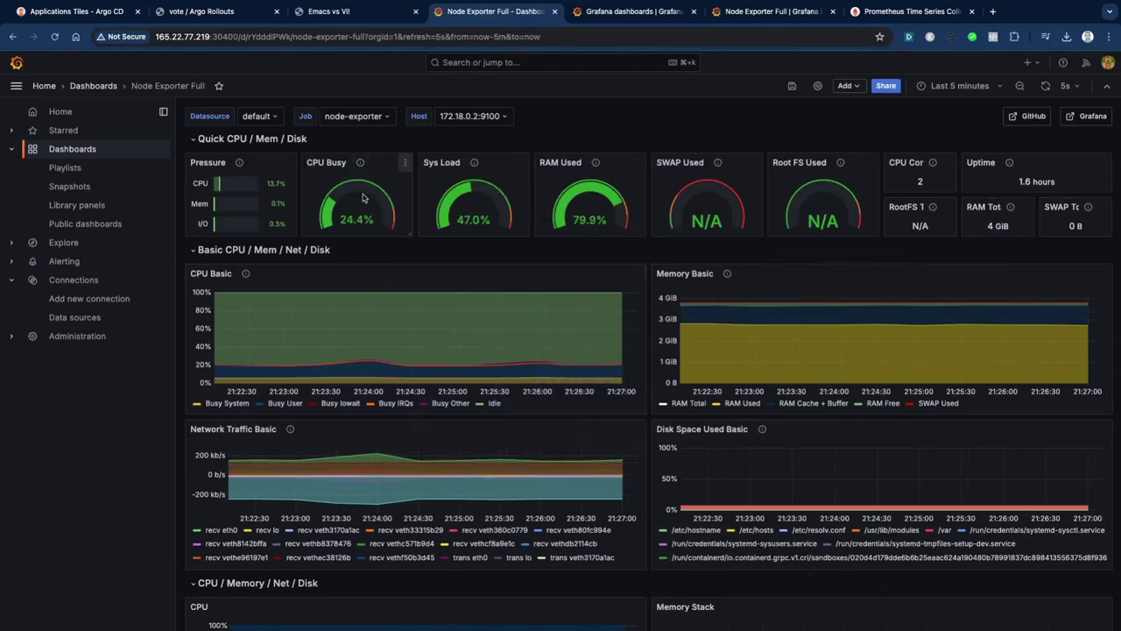
Step: Inspect the CPU Busy panel's query, refresh it, and copy its Expr and Step lines
{"action": "left_click", "coordinate": [405, 163]}
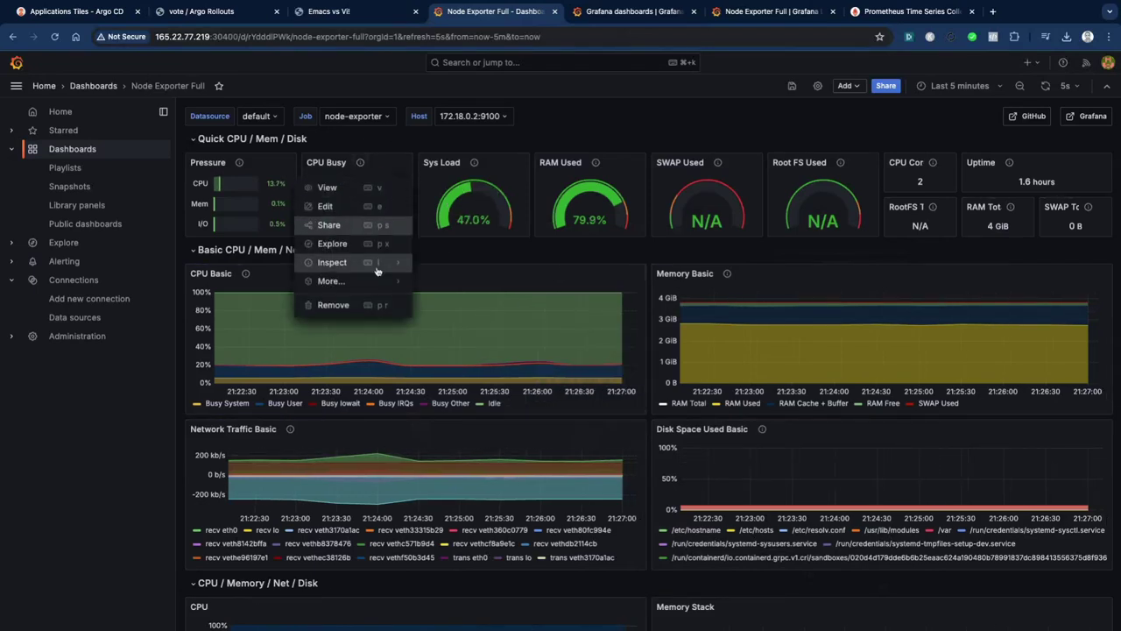
{"action": "mouse_move", "coordinate": [355, 277]}
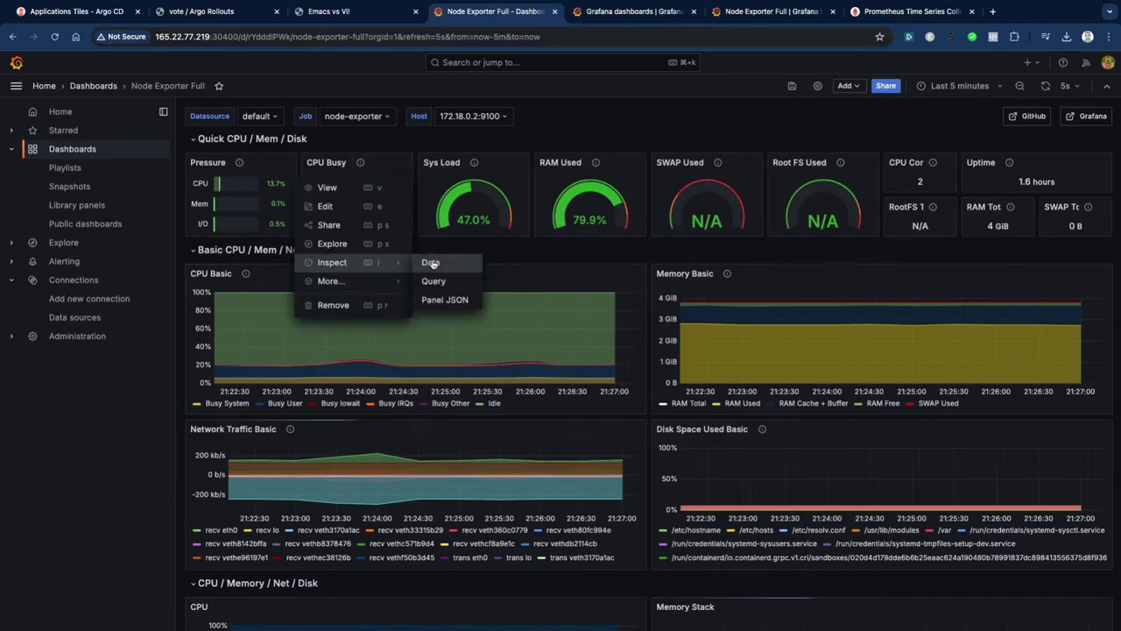
{"action": "left_click", "coordinate": [435, 281]}
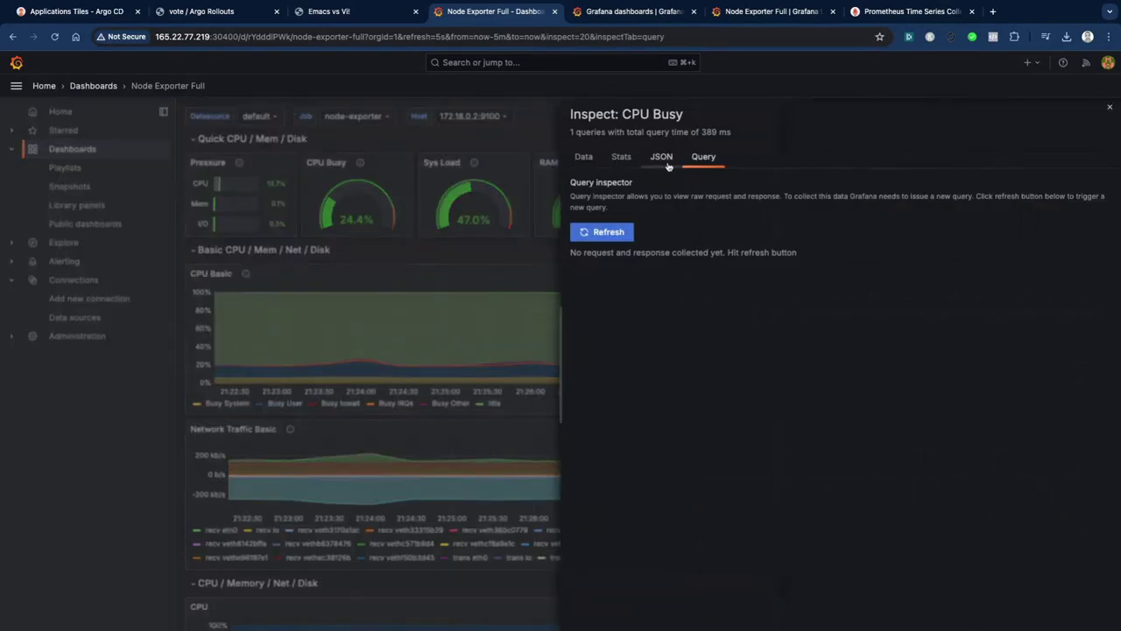
{"action": "left_click", "coordinate": [602, 232]}
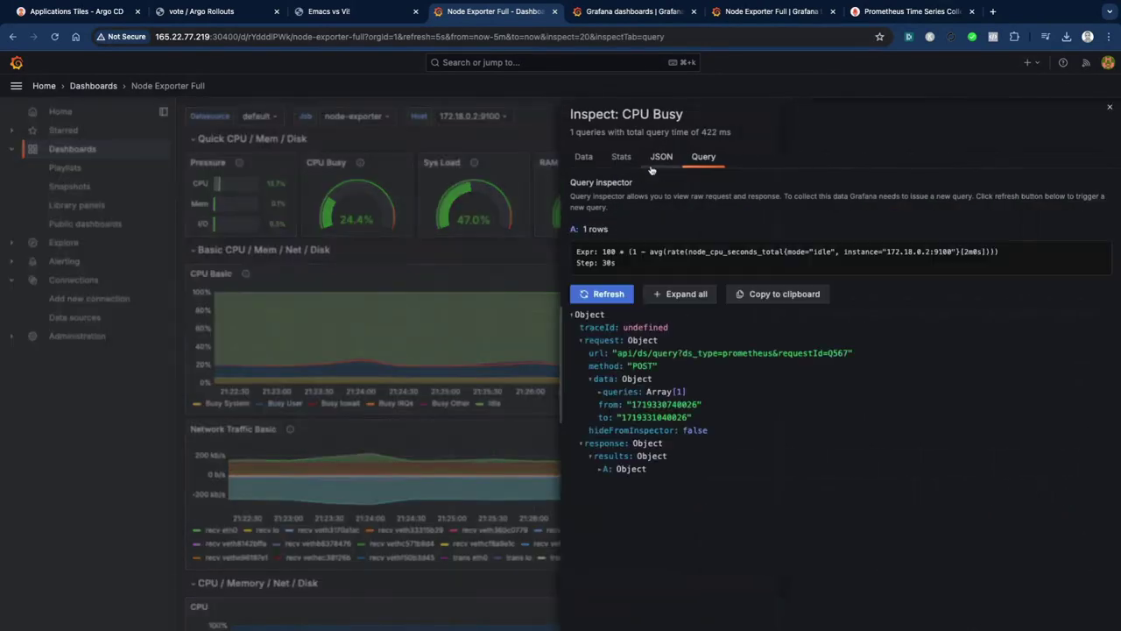
{"action": "triple_click", "coordinate": [646, 252]}
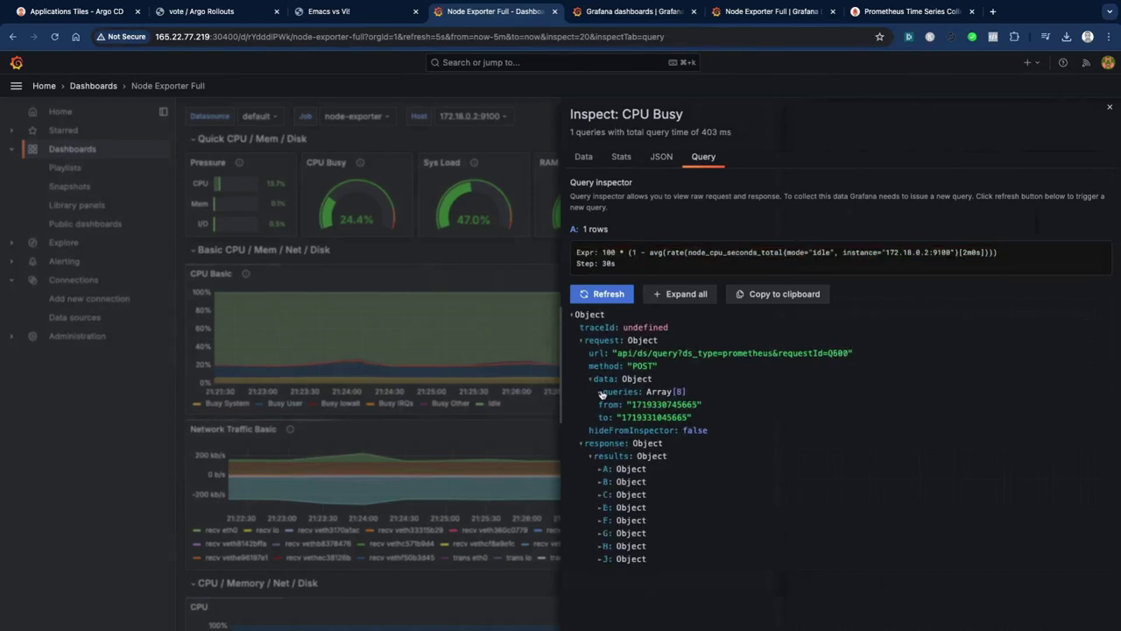
{"action": "left_click", "coordinate": [602, 394]}
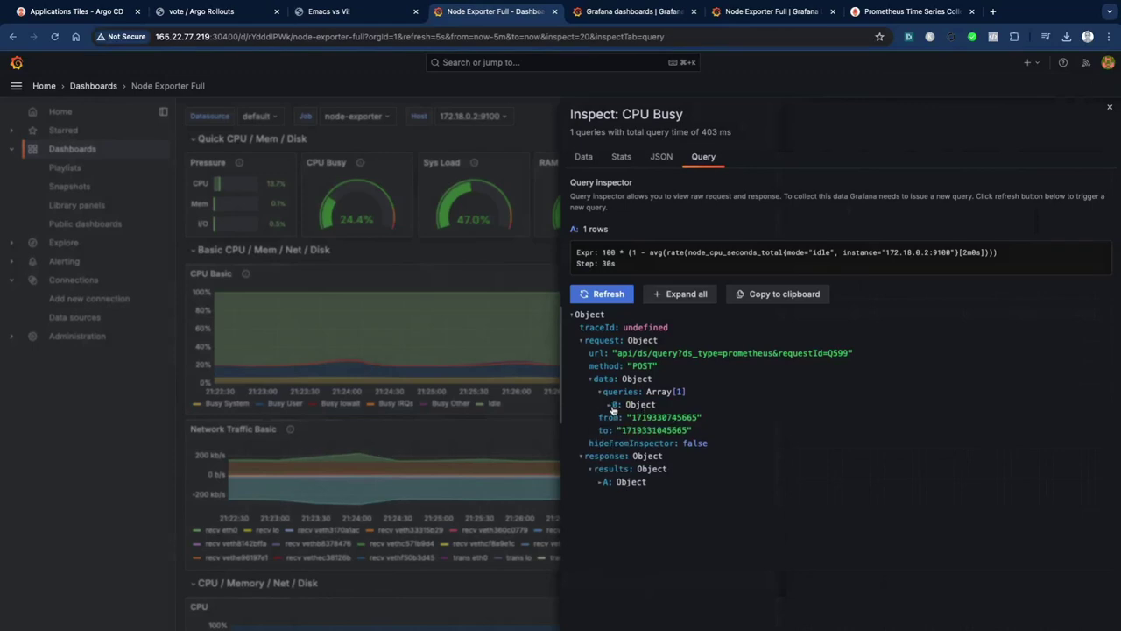
{"action": "left_click", "coordinate": [613, 405]}
{"action": "double_click", "coordinate": [652, 442]}
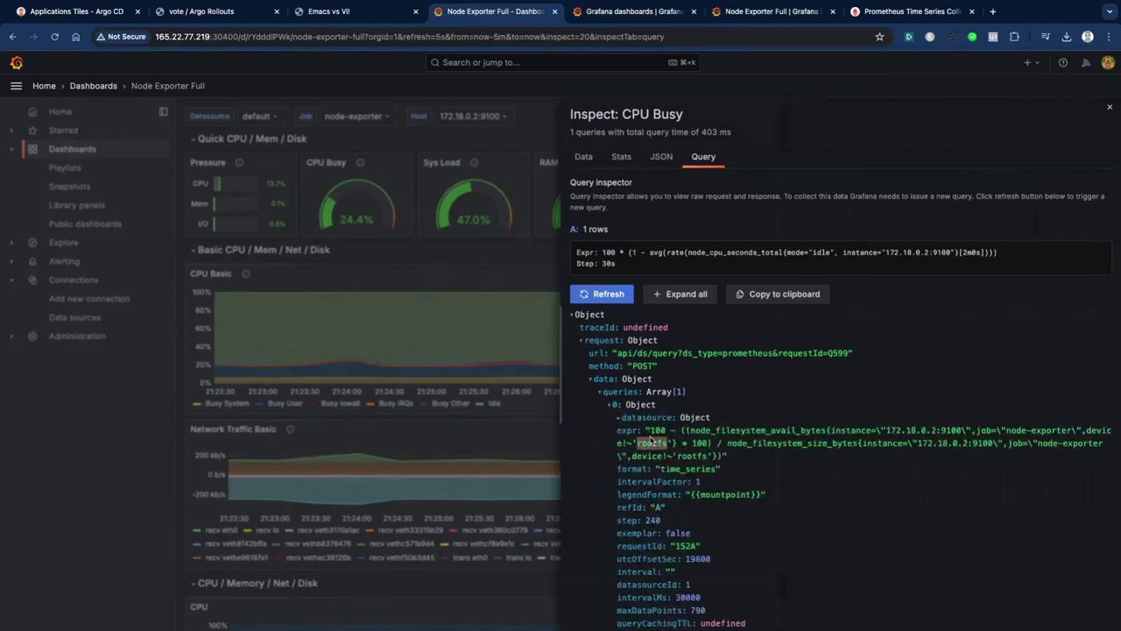
{"action": "triple_click", "coordinate": [666, 252]}
{"action": "left_click_drag", "start_coordinate": [576, 253], "coordinate": [626, 263]}
{"action": "key", "text": "ctrl+c"}
Step: Paste the copied CPU Busy query into Prometheus and execute it
{"action": "left_click", "coordinate": [911, 11]}
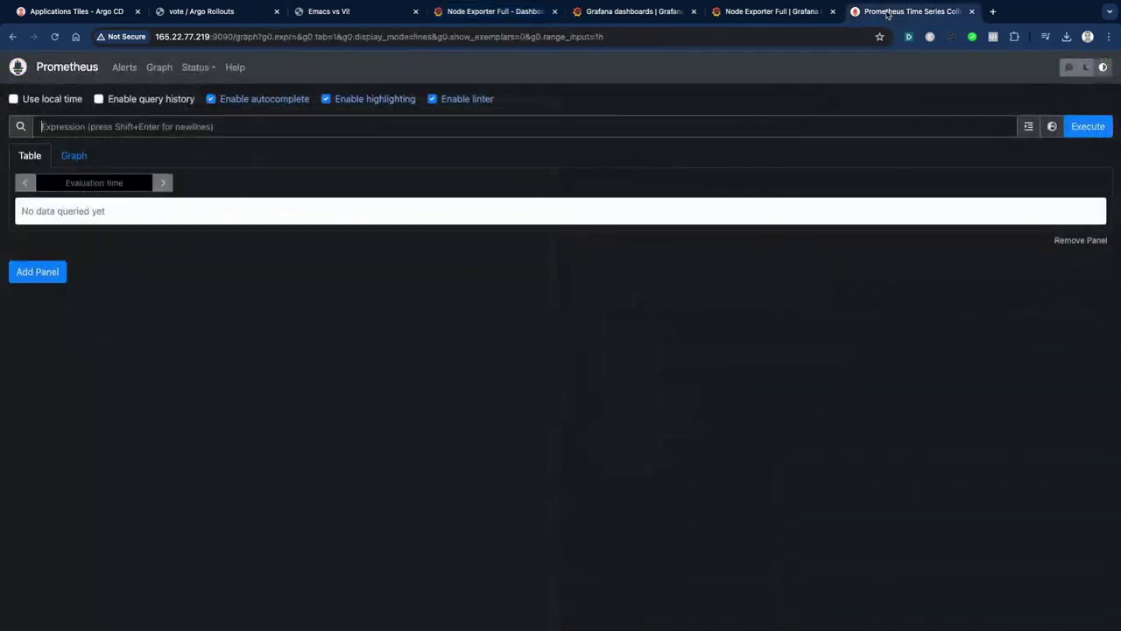
{"action": "left_click", "coordinate": [228, 124]}
{"action": "key", "text": "ctrl+v"}
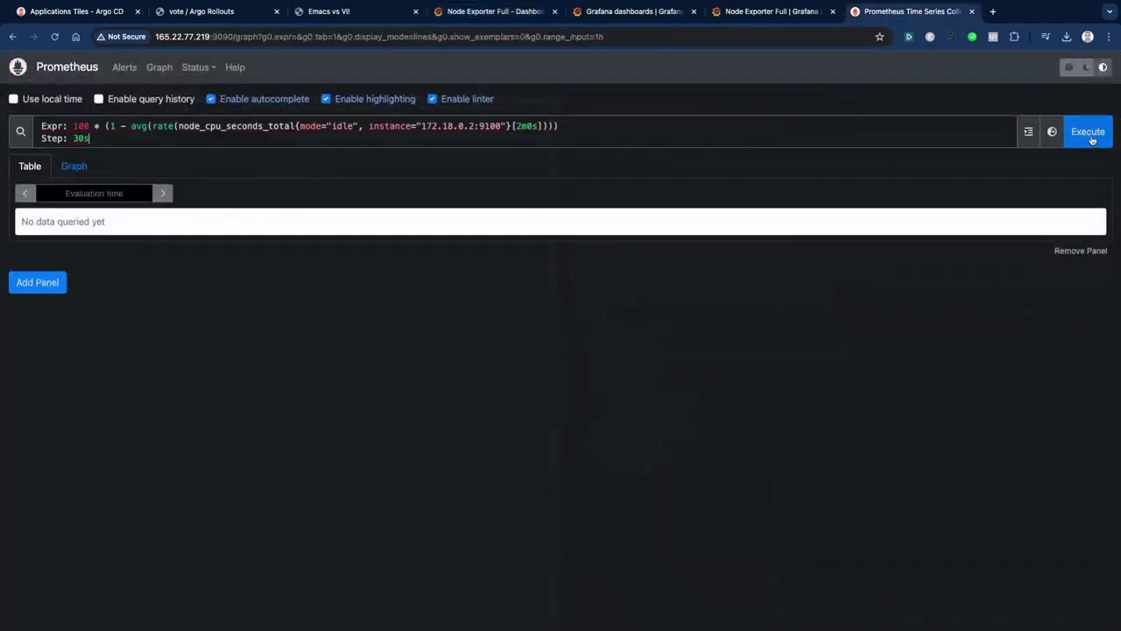
{"action": "left_click", "coordinate": [1089, 137]}
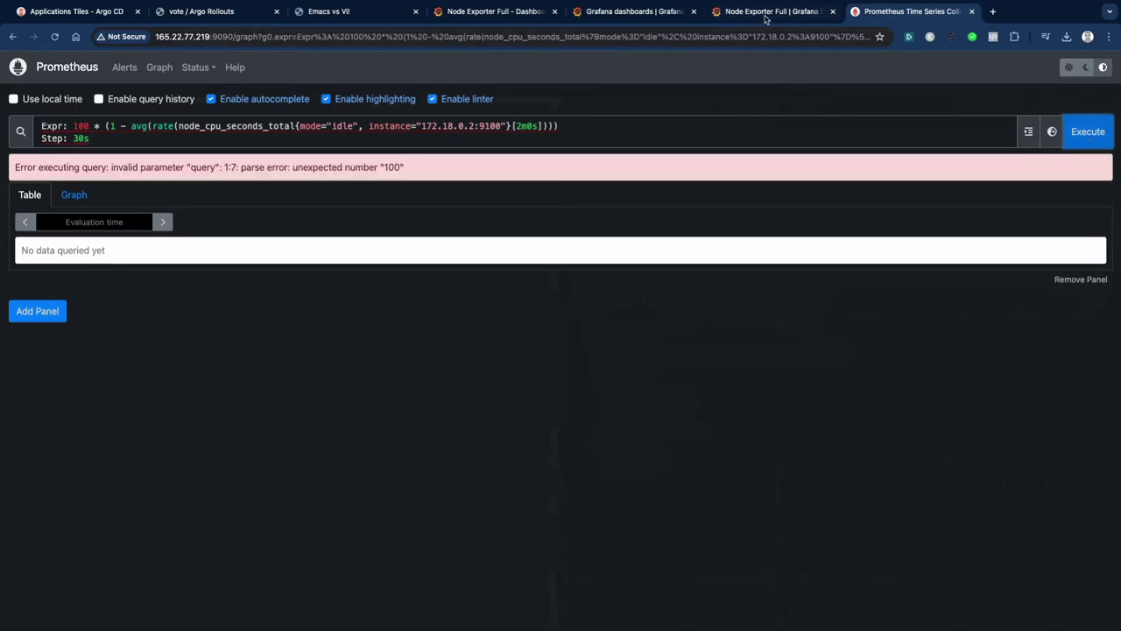
Step: Select the filesystem query expression in Grafana's query inspector
{"action": "left_click", "coordinate": [767, 14]}
{"action": "left_click", "coordinate": [602, 21]}
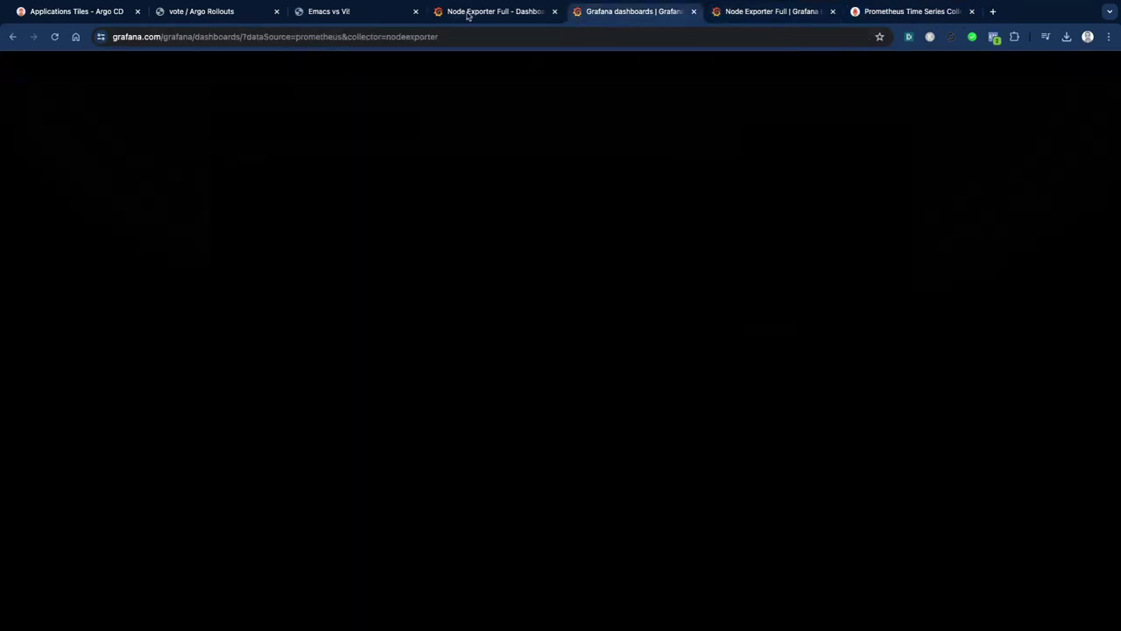
{"action": "left_click", "coordinate": [467, 13]}
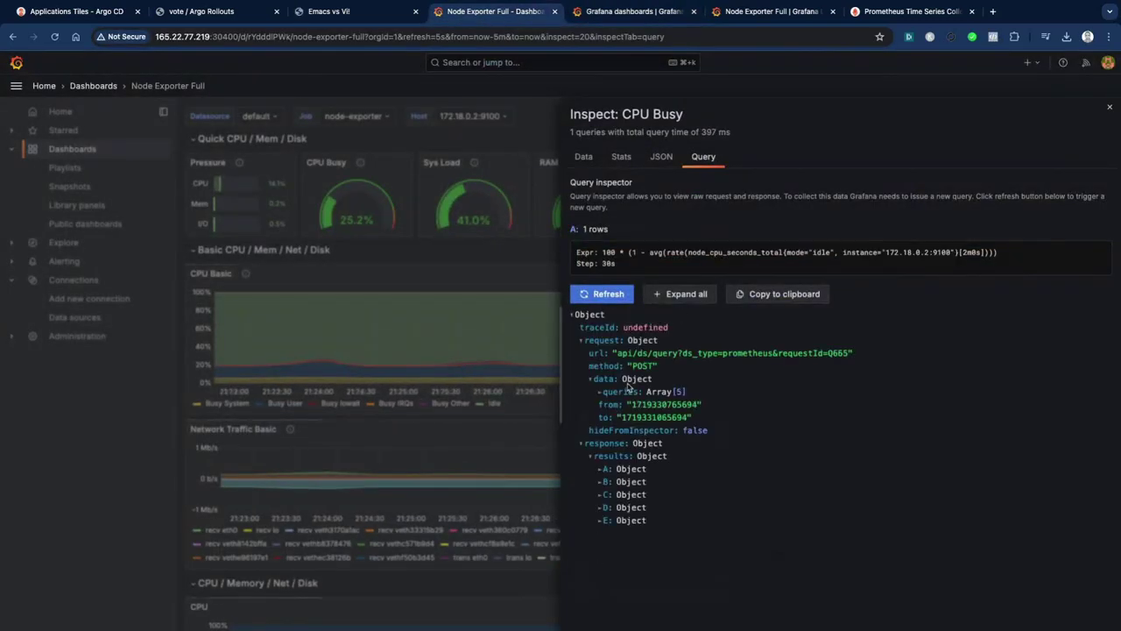
{"action": "left_click", "coordinate": [603, 391]}
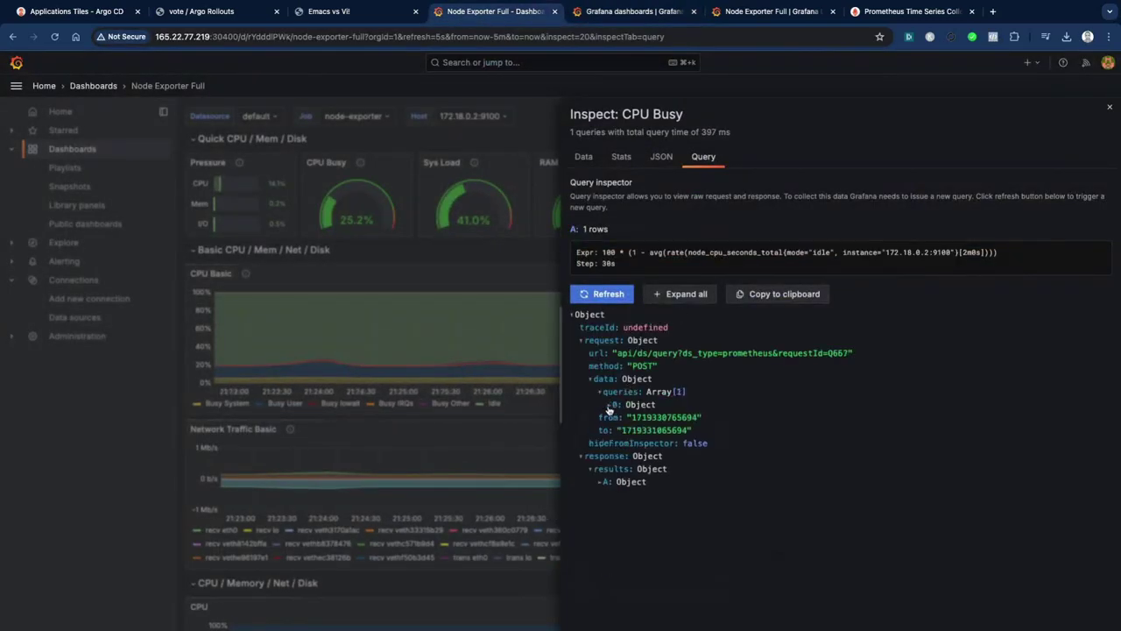
{"action": "left_click", "coordinate": [612, 405]}
{"action": "triple_click", "coordinate": [710, 435]}
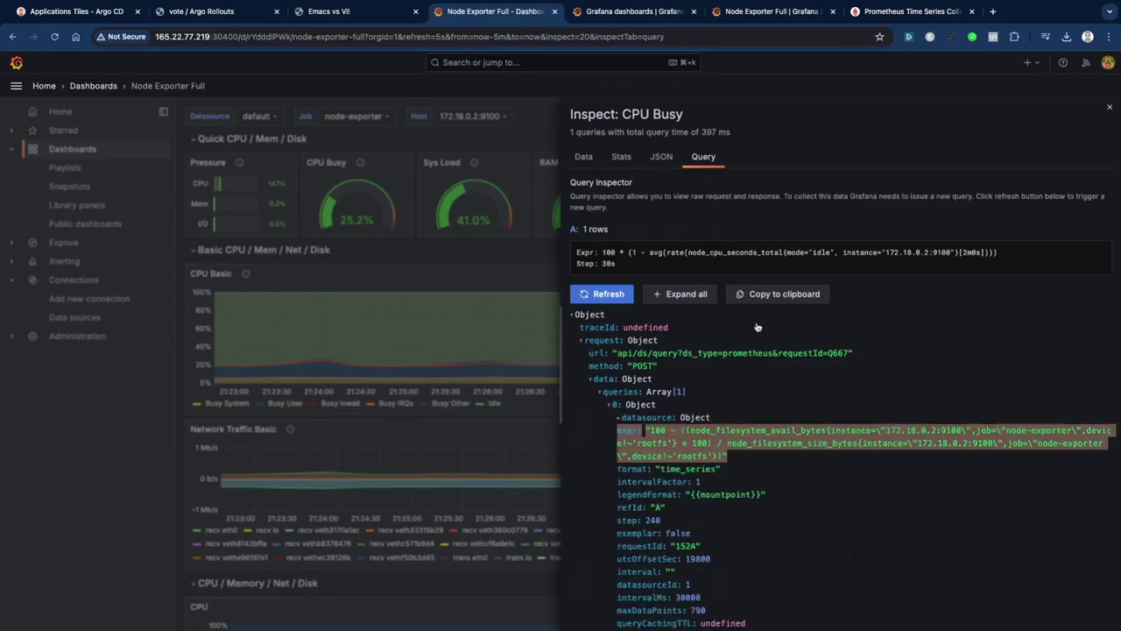
Step: Replace the Prometheus query with the filesystem expression and execute it
{"action": "left_click", "coordinate": [911, 11]}
{"action": "left_click", "coordinate": [435, 131]}
{"action": "key", "text": "ctrl+a"}
{"action": "key", "text": "BackSpace"}
{"action": "key", "text": "ctrl+v"}
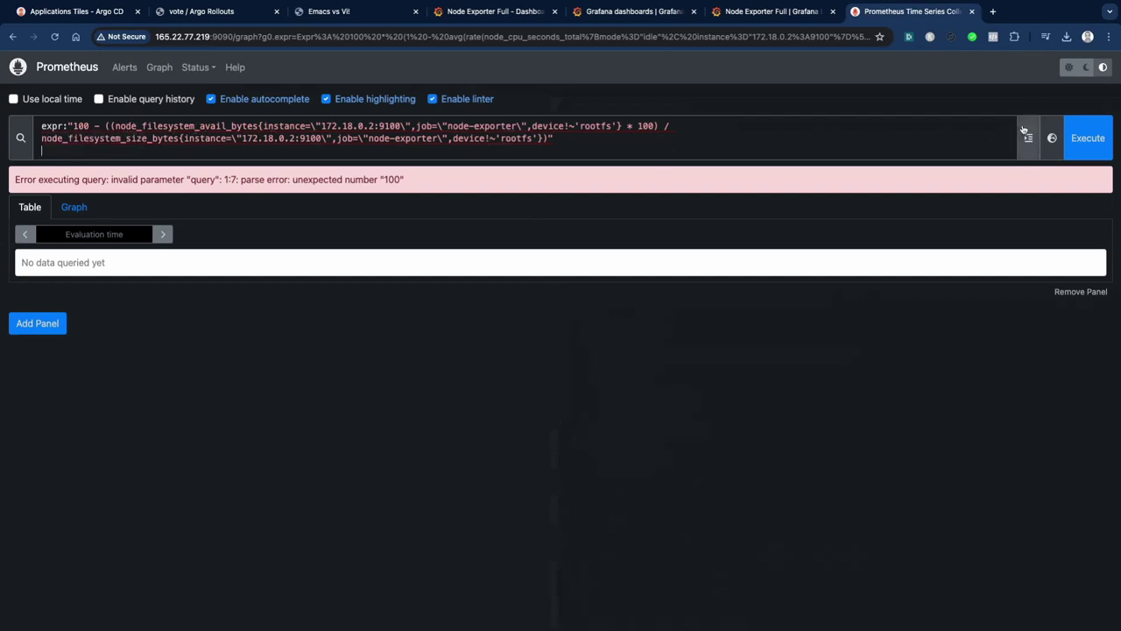
{"action": "left_click", "coordinate": [1081, 143]}
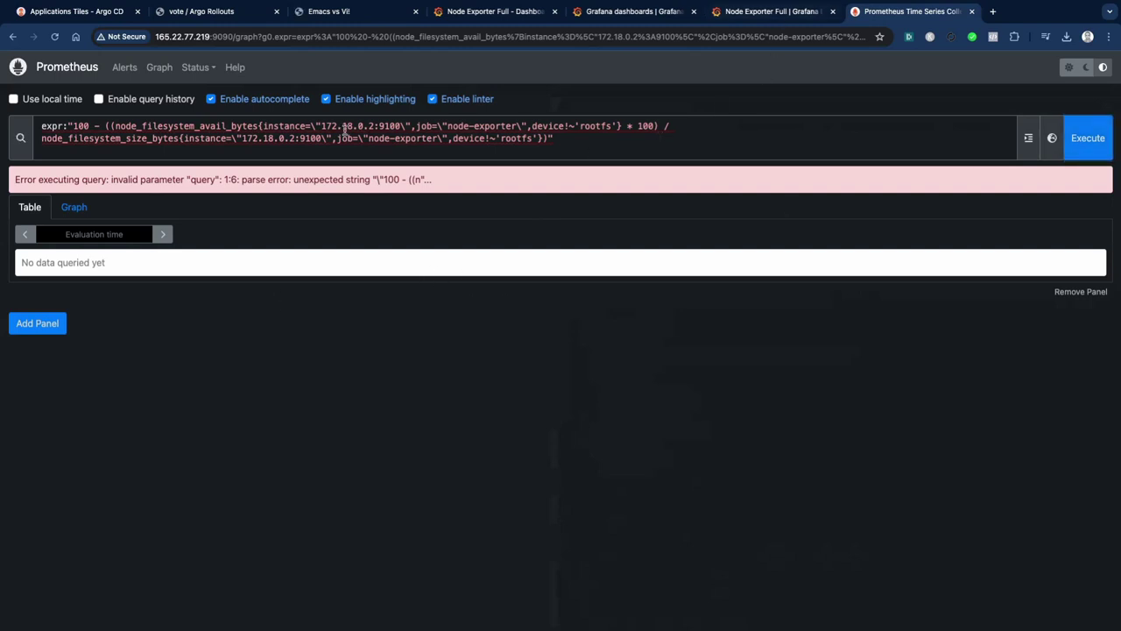
Step: Reset Prometheus to a blank /graph page and try 'nginx' in the expression box
{"action": "key", "text": "ctrl+a"}
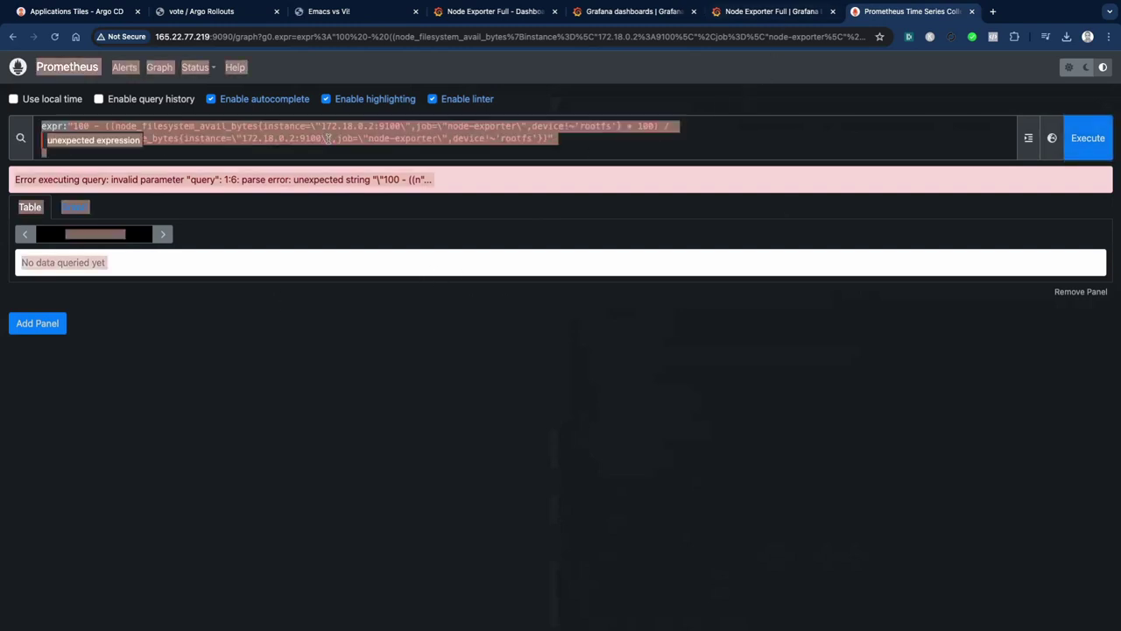
{"action": "left_click", "coordinate": [328, 140]}
{"action": "key", "text": "ctrl+a"}
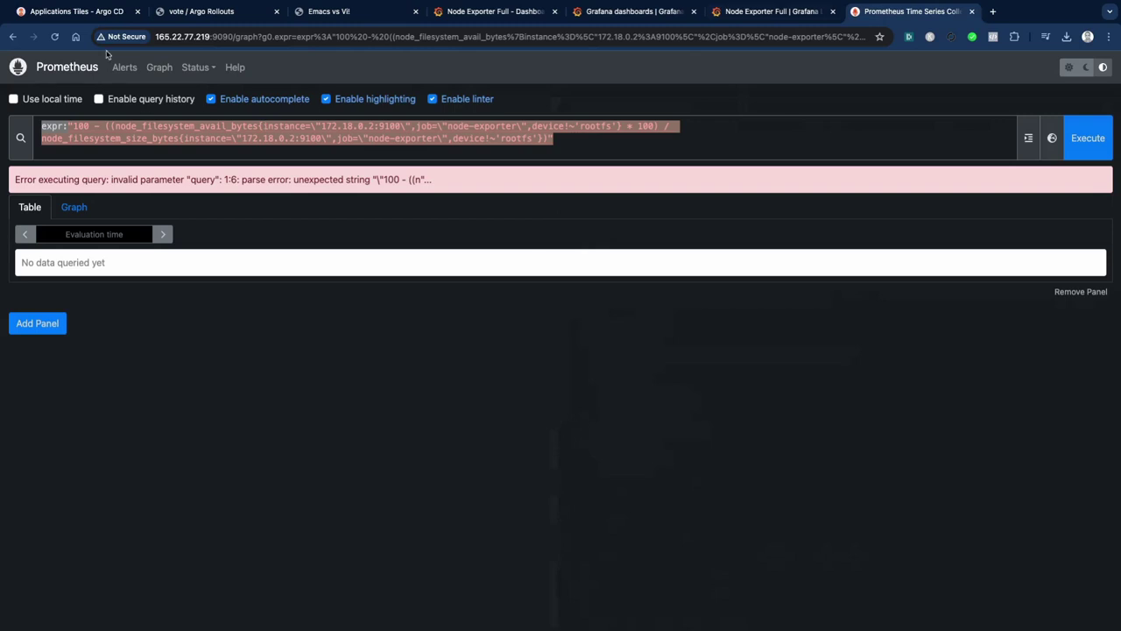
{"action": "left_click", "coordinate": [79, 70]}
{"action": "left_click", "coordinate": [261, 37]}
{"action": "key", "text": "Return"}
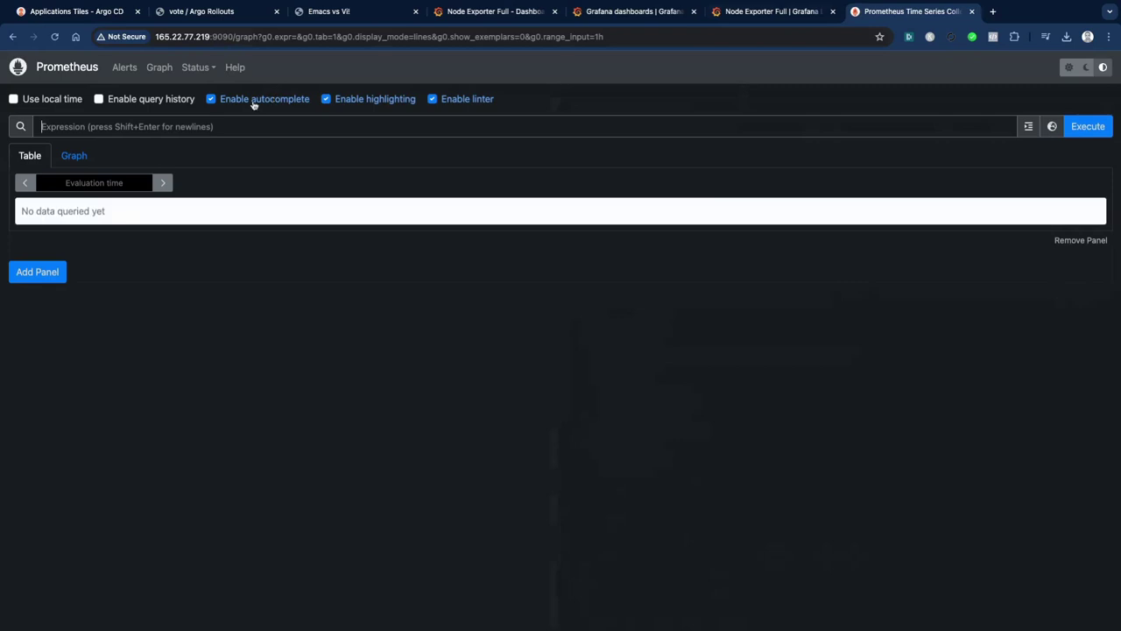
{"action": "type", "text": "nginx"}
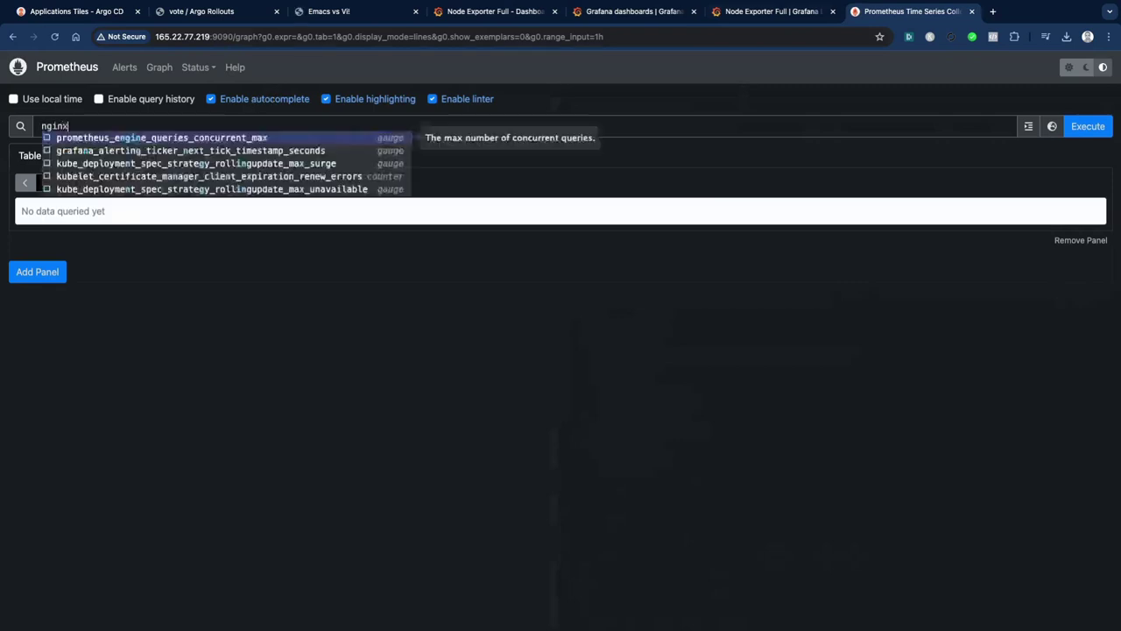
{"action": "key", "text": "BackSpace"}
{"action": "key", "text": "BackSpace"}
{"action": "key", "text": "BackSpace"}
{"action": "key", "text": "BackSpace"}
{"action": "key", "text": "BackSpace"}
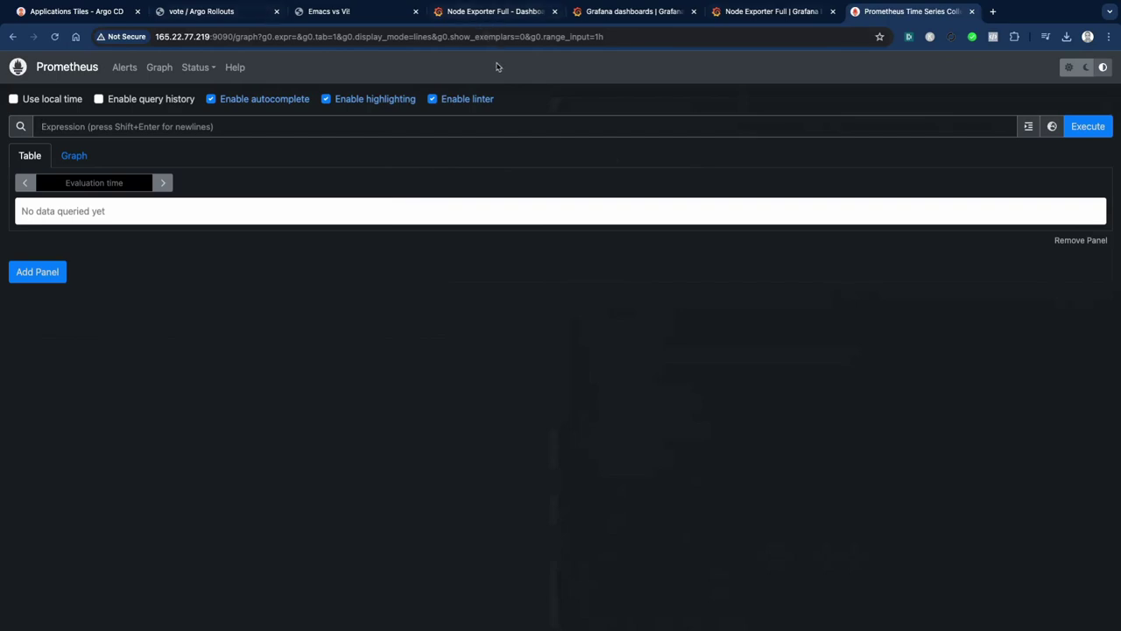
Step: Copy the tutorial's helm upgrade --install ingress-nginx command and run it in the left terminal
{"action": "key", "text": "ctrl+Left"}
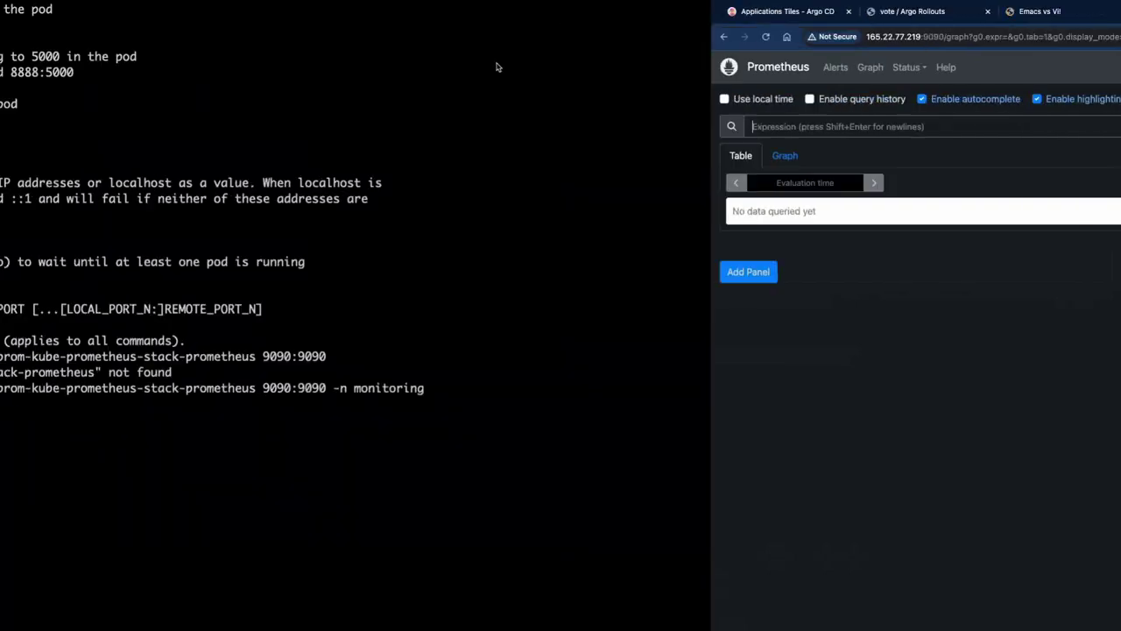
{"action": "key", "text": "ctrl+Left"}
{"action": "scroll", "coordinate": [435, 292], "scroll_direction": "up", "scroll_amount": 2}
{"action": "left_click_drag", "start_coordinate": [318, 145], "coordinate": [724, 261]}
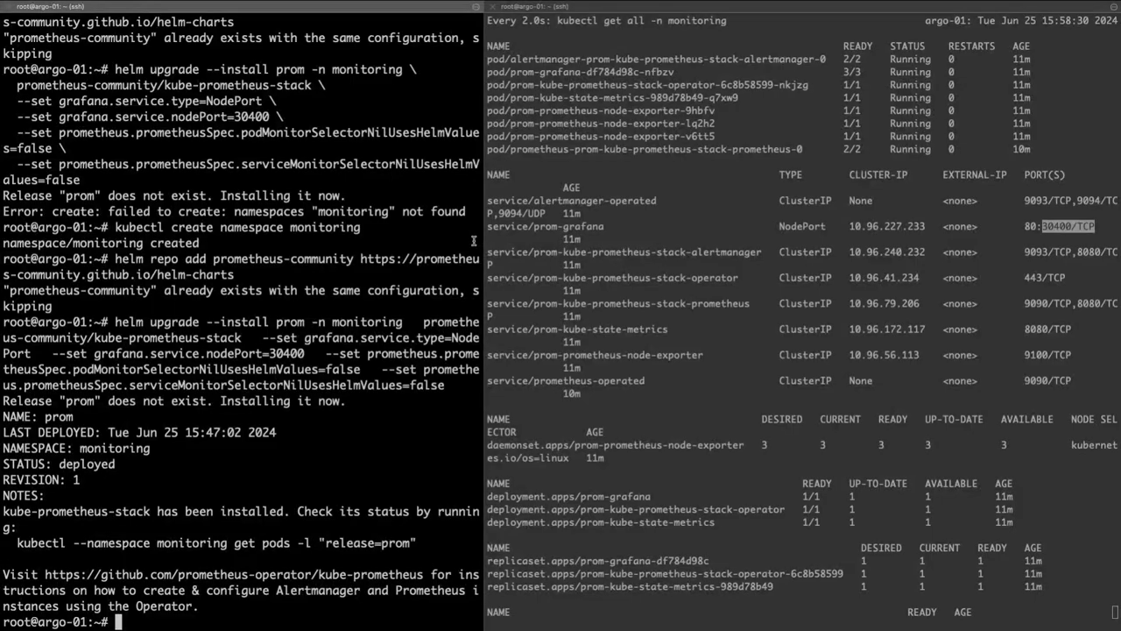
{"action": "key", "text": "super+v"}
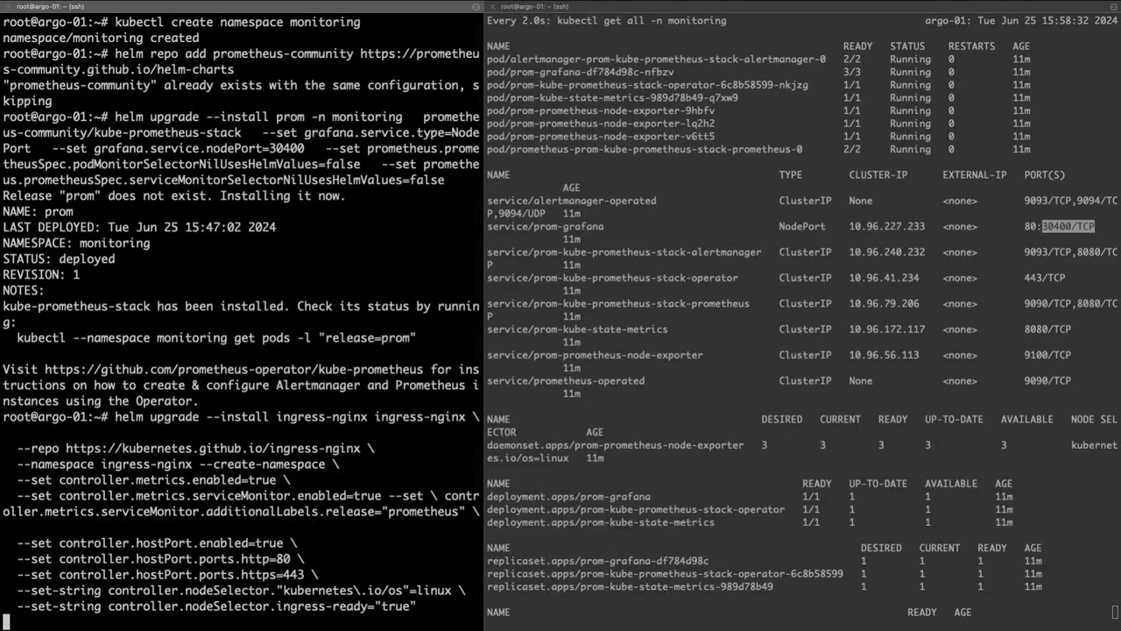
Step: Watch 'kubectl get all -n ingress-nginx' in the right pane and mark the pending controller pod
{"action": "left_click", "coordinate": [792, 228]}
{"action": "key", "text": "ctrl+c"}
{"action": "key", "text": "Up"}
{"action": "key", "text": "BackSpace"}
{"action": "key", "text": "BackSpace"}
{"action": "key", "text": "BackSpace"}
{"action": "key", "text": "BackSpace"}
{"action": "key", "text": "BackSpace"}
{"action": "key", "text": "BackSpace"}
{"action": "key", "text": "BackSpace"}
{"action": "key", "text": "BackSpace"}
{"action": "key", "text": "BackSpace"}
{"action": "key", "text": "BackSpace"}
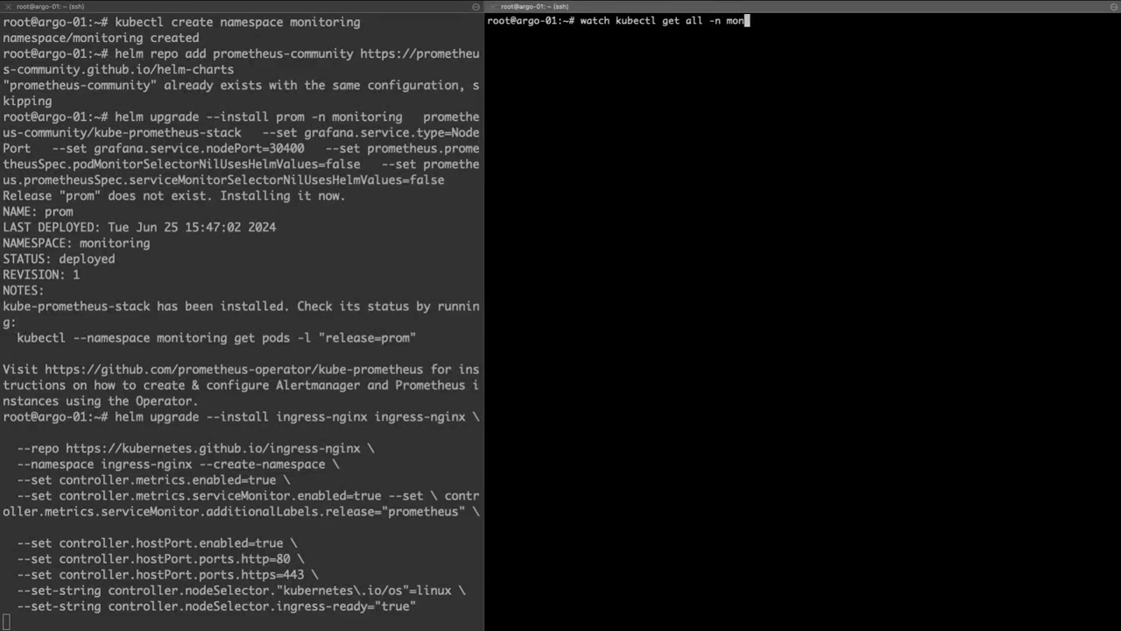
{"action": "type", "text": "ingress-nginx"}
{"action": "key", "text": "Return"}
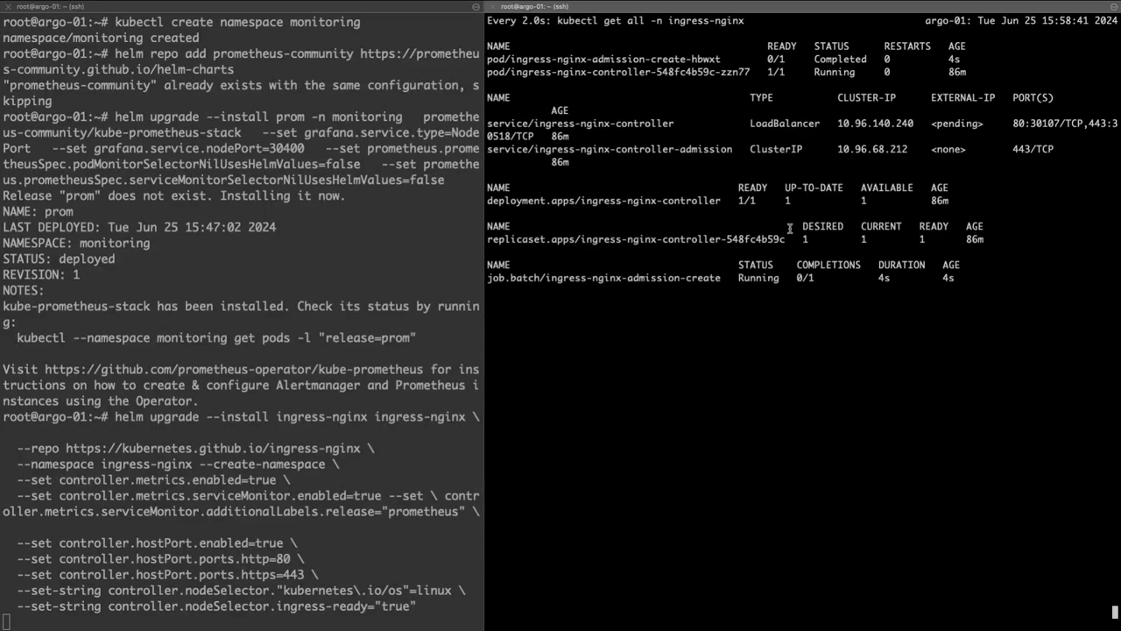
{"action": "triple_click", "coordinate": [620, 72]}
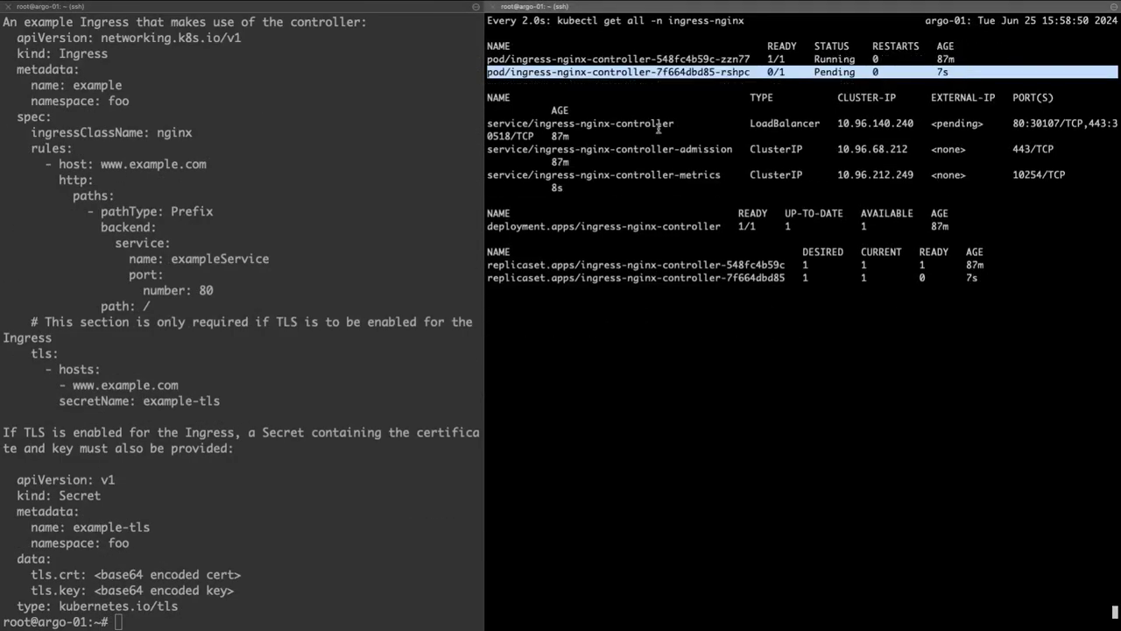
Step: Check back on the terminals, then open a new blank Chrome tab
{"action": "key", "text": "ctrl+Right"}
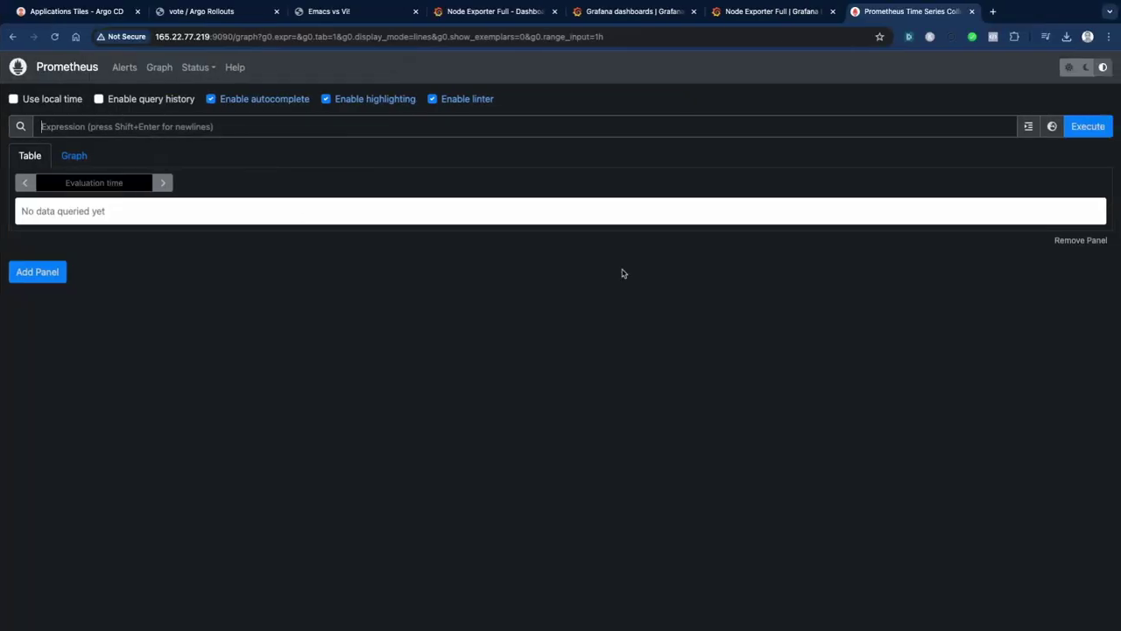
{"action": "key", "text": "ctrl+Left"}
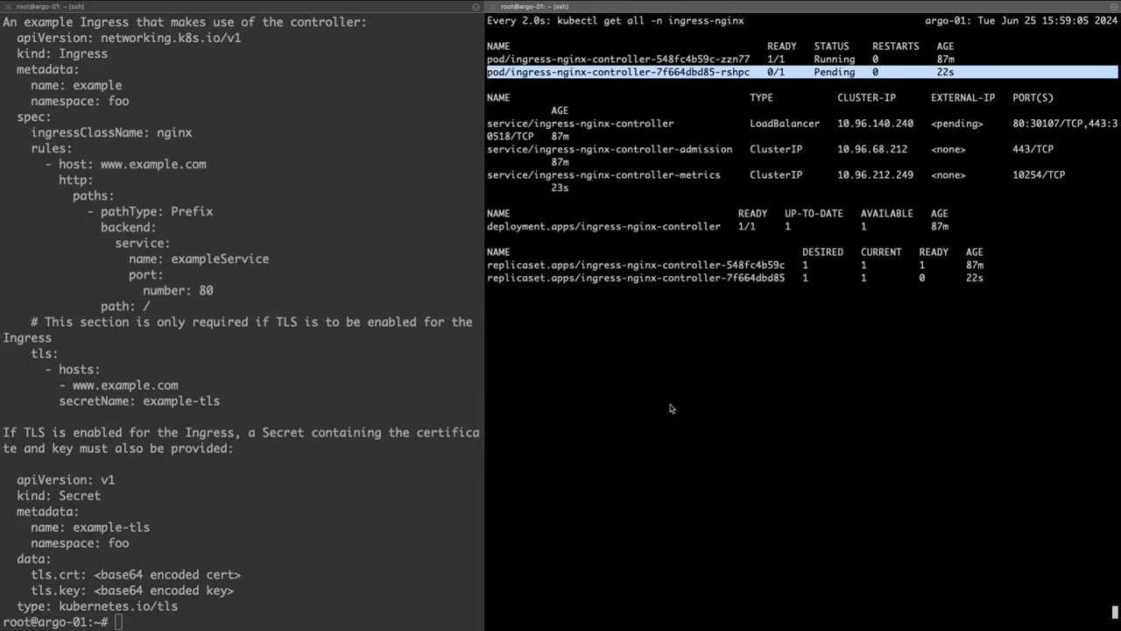
{"action": "key", "text": "ctrl+Right"}
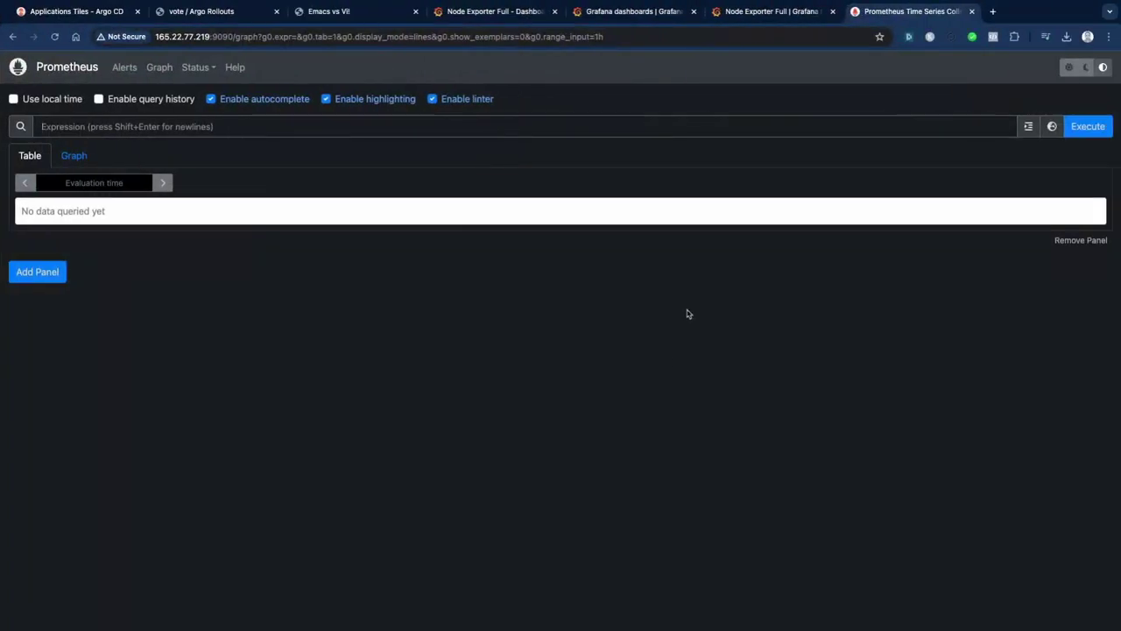
{"action": "left_click", "coordinate": [993, 12]}
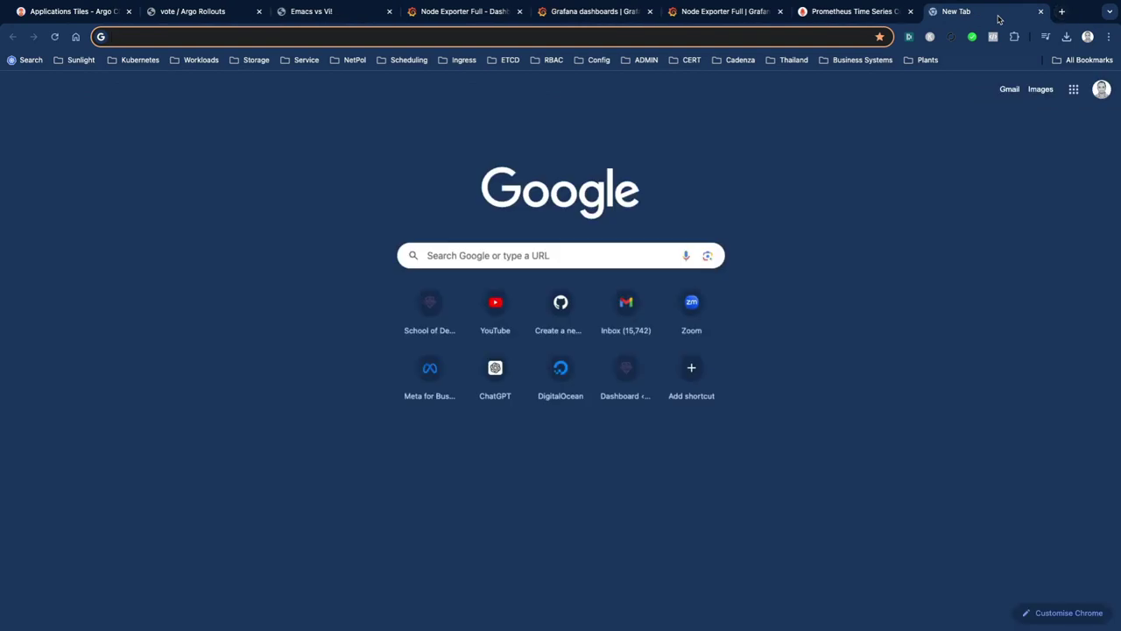
Step: Load schoolofdevops.com/memberships in a new tab, then close that tab
{"action": "type", "text": "schoolofdevops.com/"}
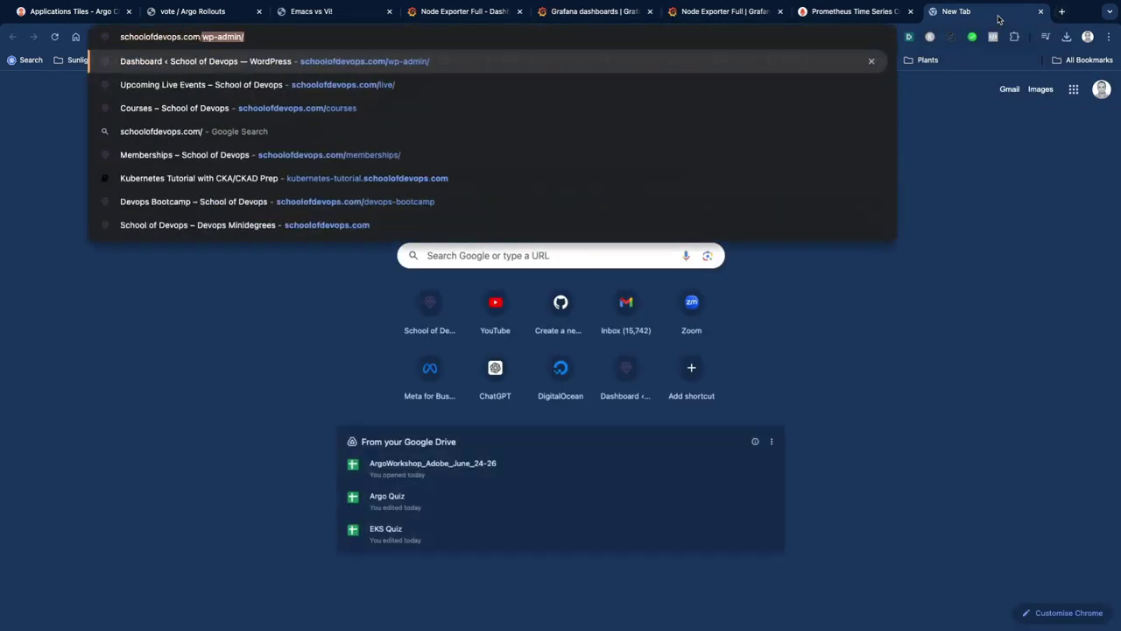
{"action": "type", "text": "memberships"}
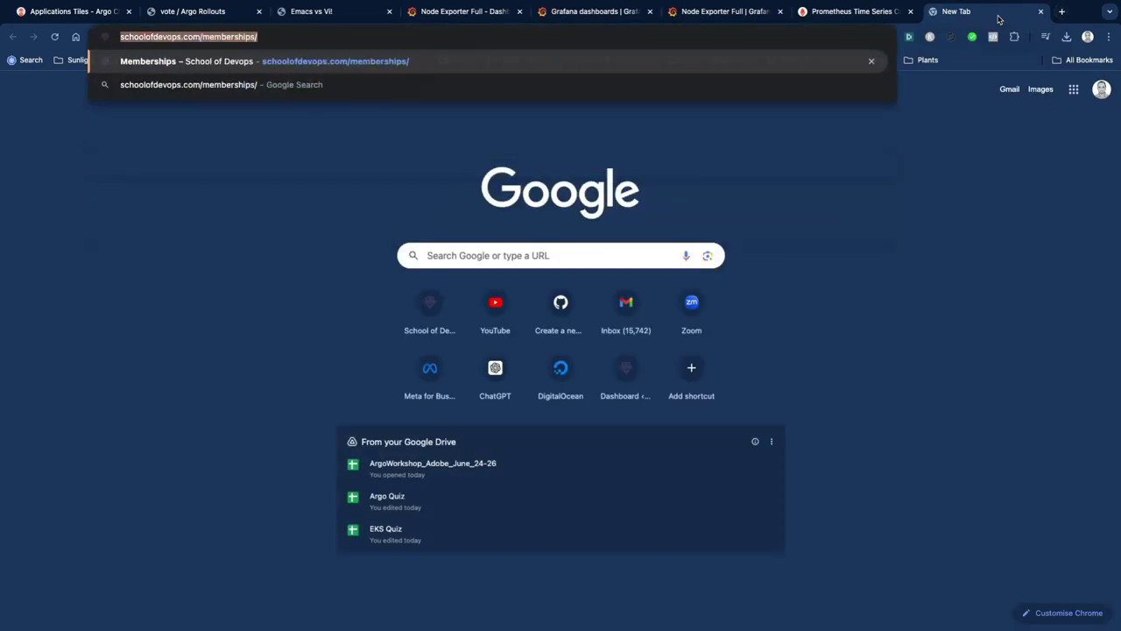
{"action": "key", "text": "Return"}
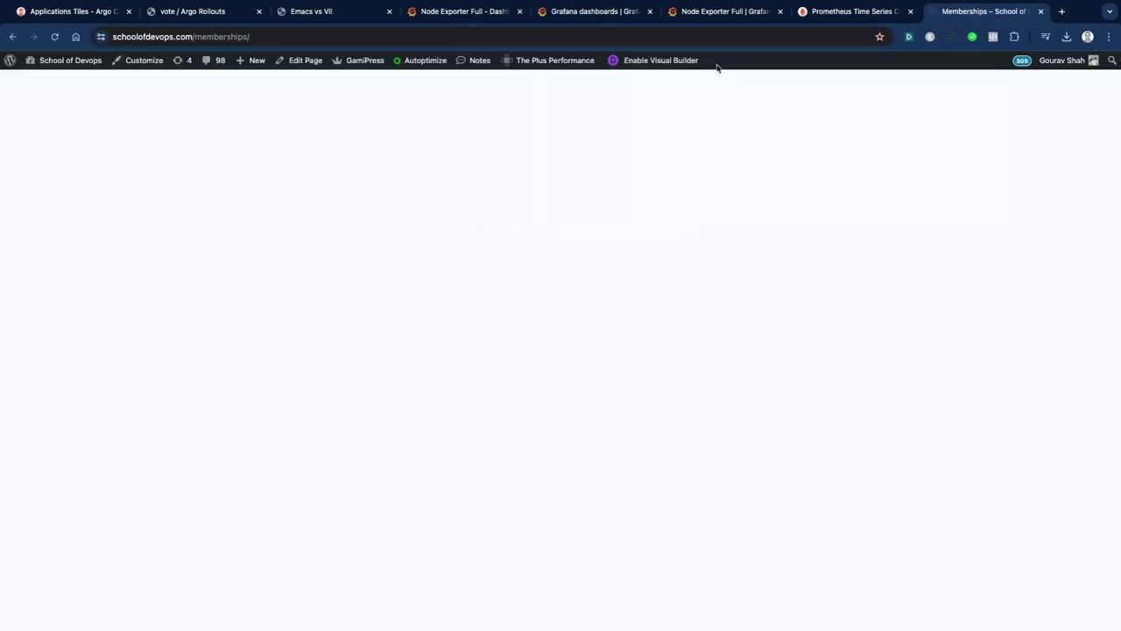
{"action": "left_click", "coordinate": [1040, 12]}
Step: Search nginx in Prometheus's expression field, clear it, and reload the query page
{"action": "key", "text": "super+Tab"}
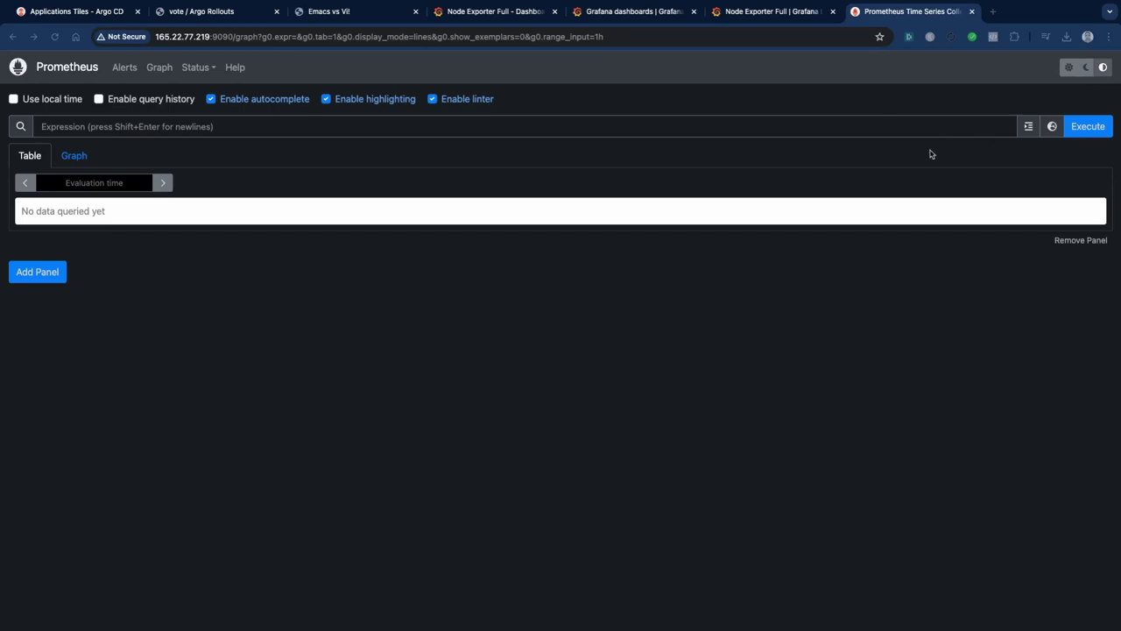
{"action": "left_click", "coordinate": [125, 125]}
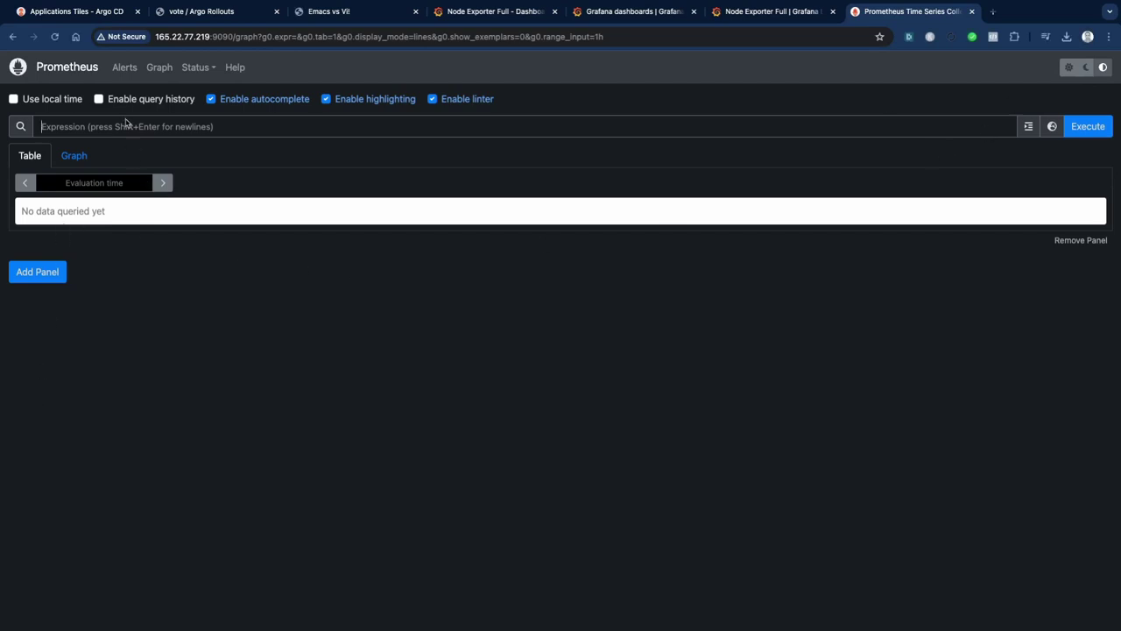
{"action": "type", "text": "nginx"}
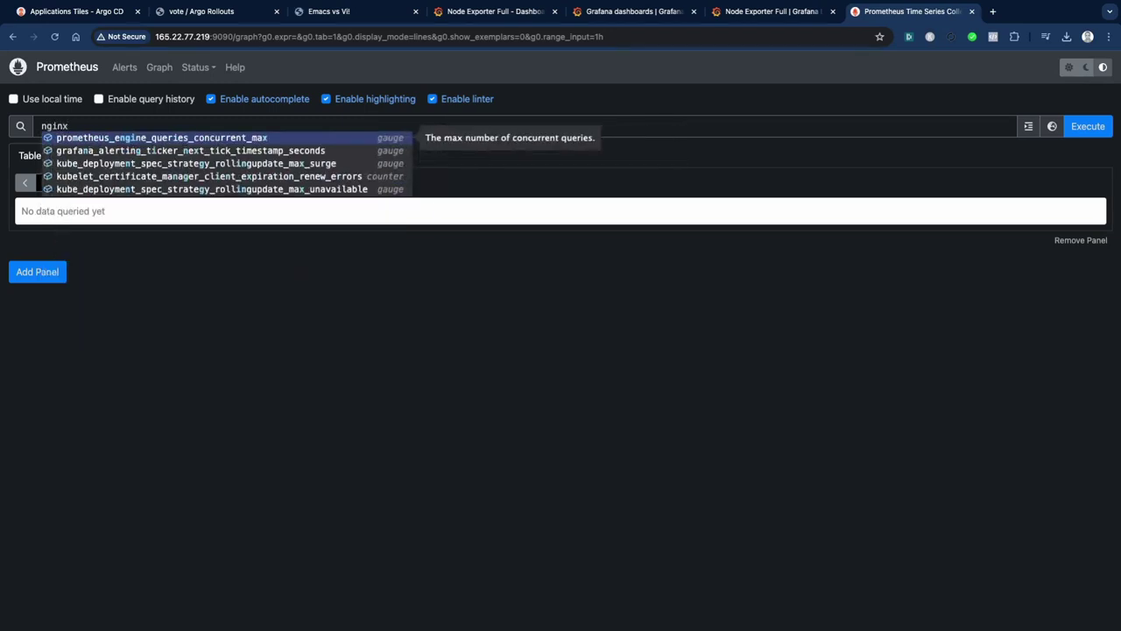
{"action": "key", "text": "BackSpace"}
{"action": "key", "text": "BackSpace"}
{"action": "key", "text": "BackSpace"}
{"action": "key", "text": "BackSpace"}
{"action": "key", "text": "BackSpace"}
{"action": "type", "text": "nginx"}
{"action": "key", "text": "BackSpace"}
{"action": "key", "text": "BackSpace"}
{"action": "key", "text": "BackSpace"}
{"action": "key", "text": "BackSpace"}
{"action": "key", "text": "BackSpace"}
{"action": "left_click", "coordinate": [56, 39]}
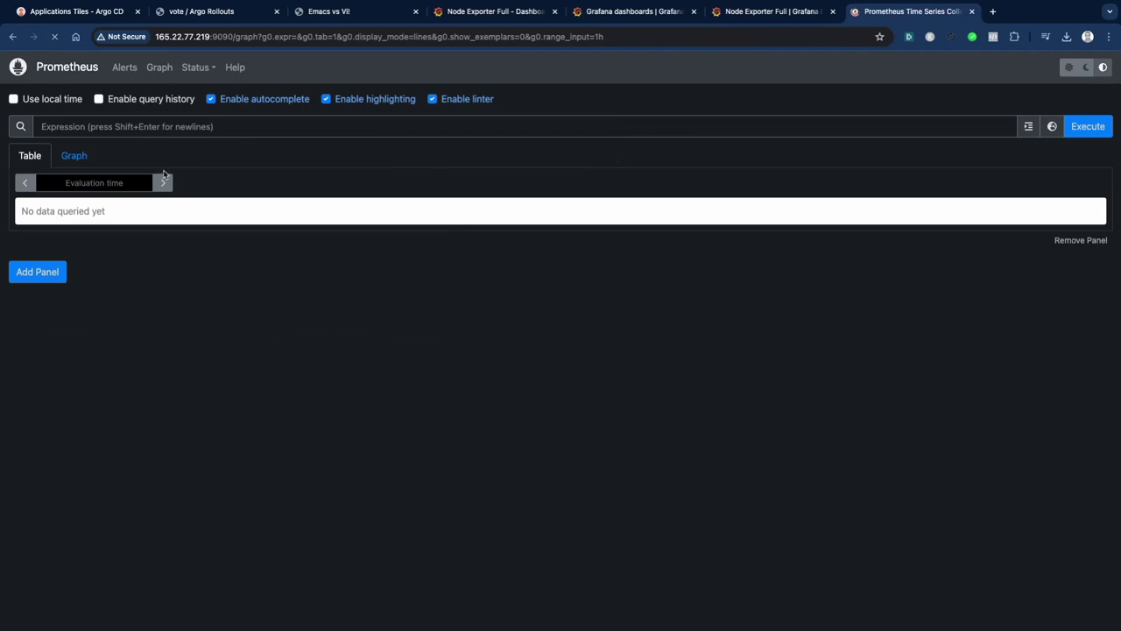
{"action": "key", "text": "ctrl+Left"}
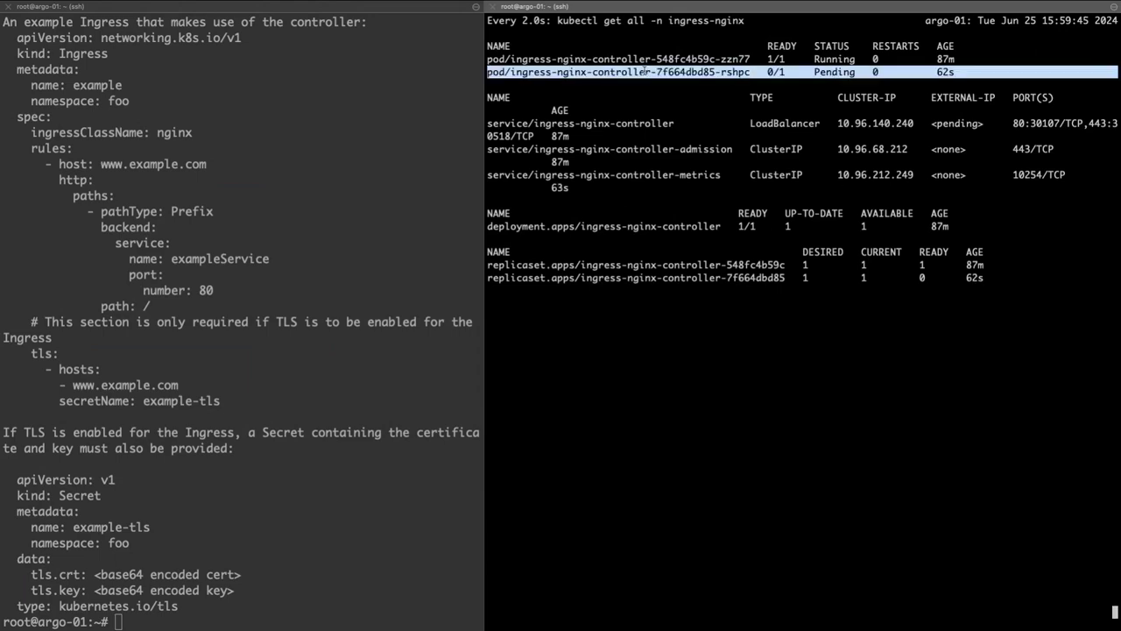
Step: Widen the left terminal and run a first kubectl delete pod attempt in namespace nginx-ingress
{"action": "double_click", "coordinate": [601, 72]}
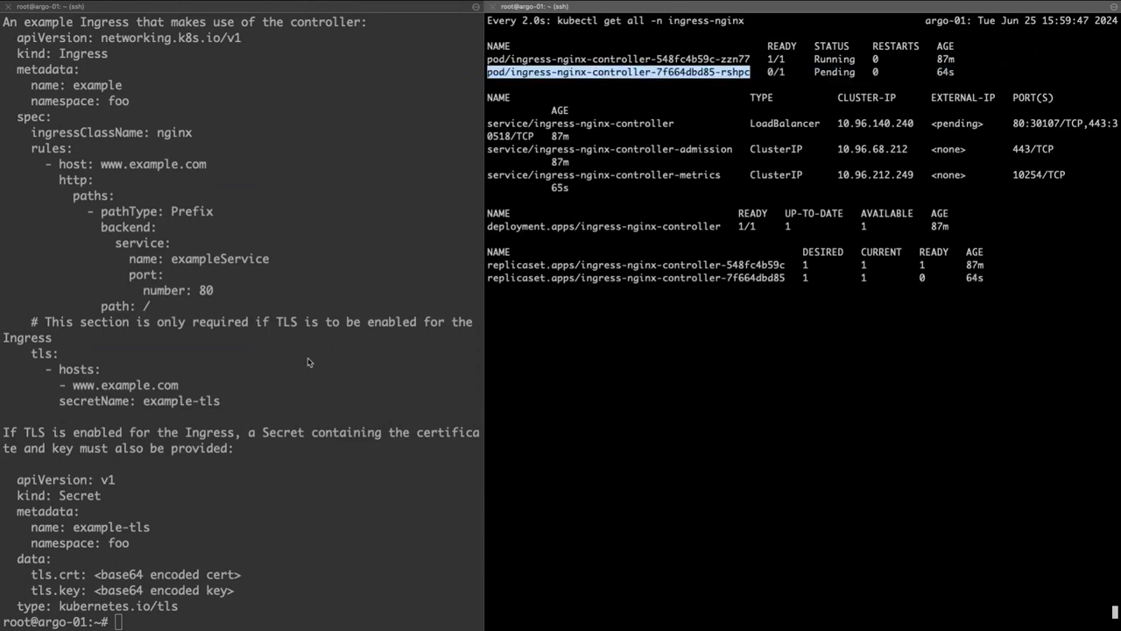
{"action": "left_click", "coordinate": [309, 359]}
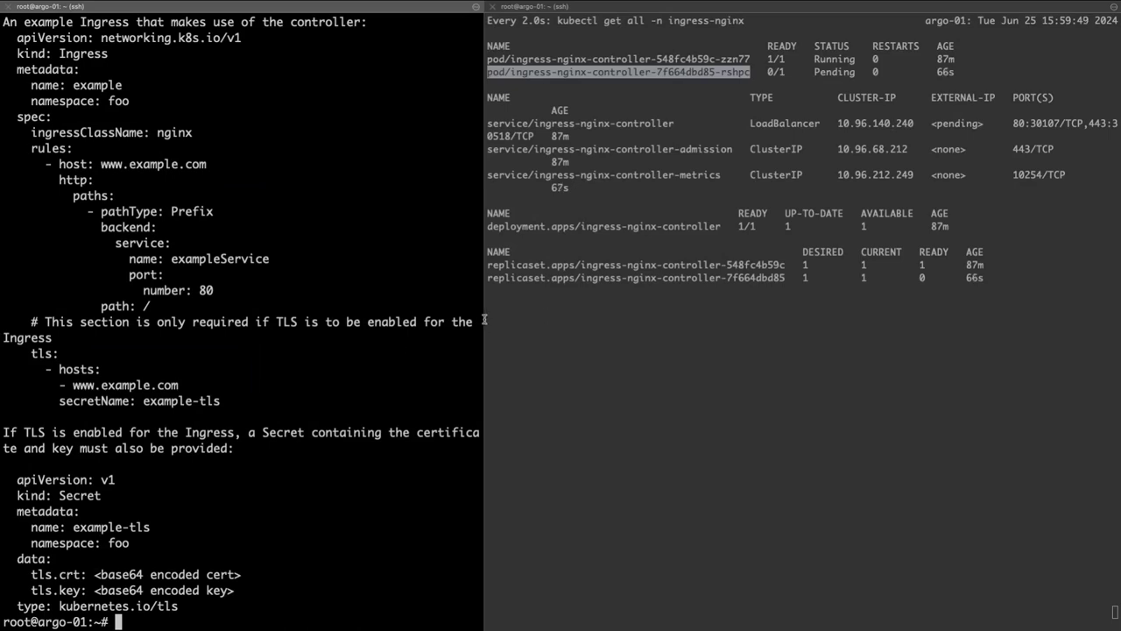
{"action": "left_click_drag", "start_coordinate": [488, 320], "coordinate": [554, 325]}
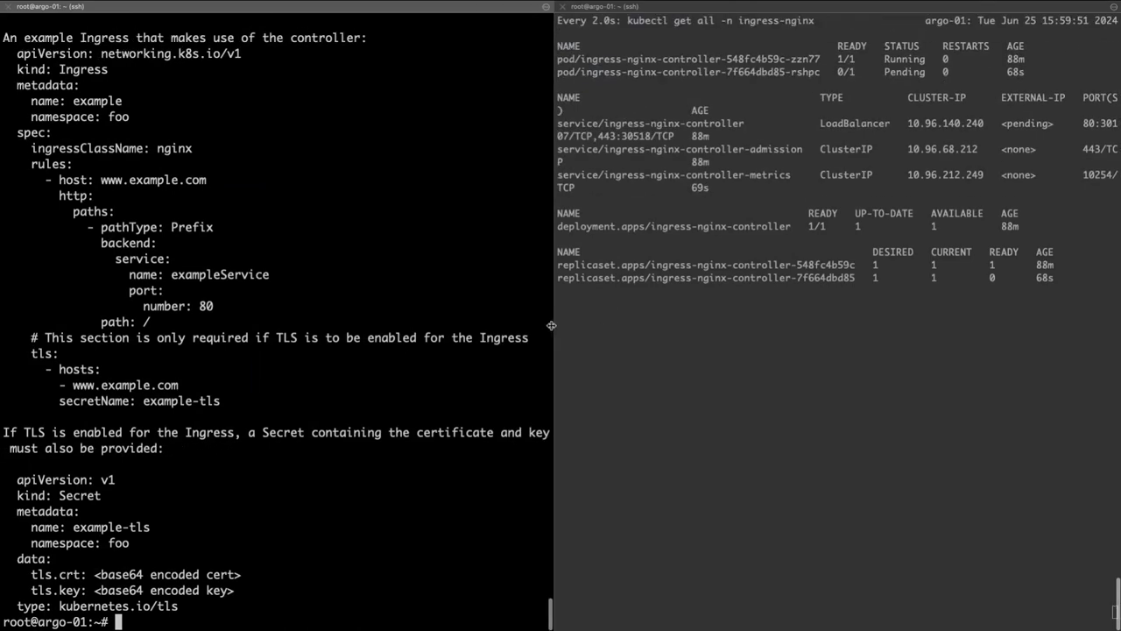
{"action": "double_click", "coordinate": [683, 58]}
{"action": "key", "text": "super+c"}
{"action": "left_click", "coordinate": [216, 287]}
{"action": "type", "text": "kubectl"}
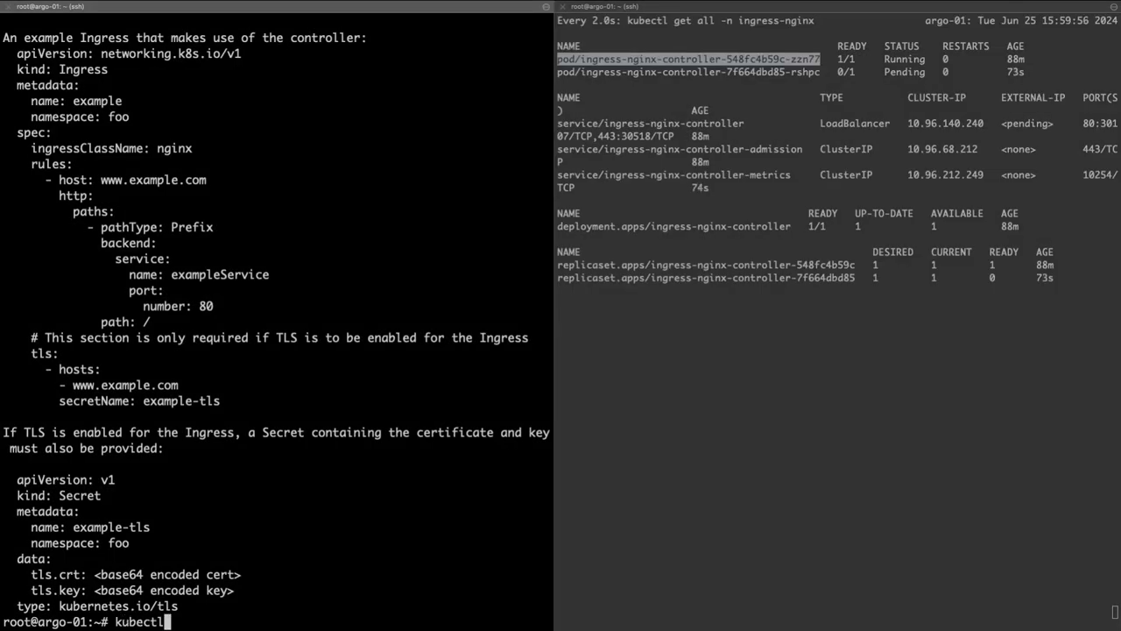
{"action": "type", "text": " delete p"}
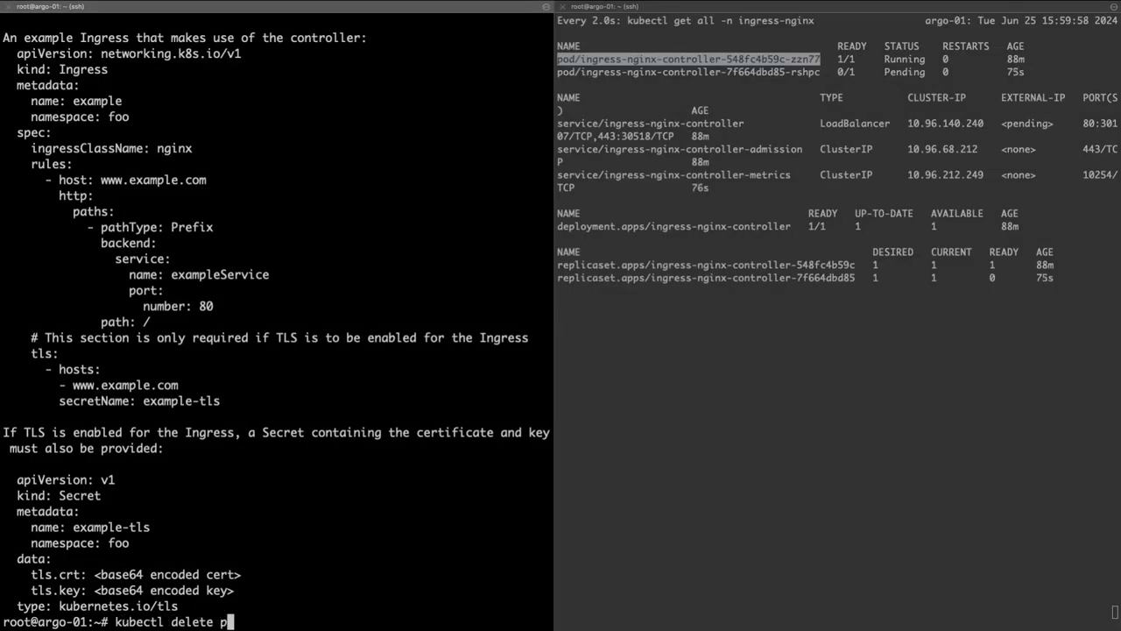
{"action": "type", "text": "od -n nginx"}
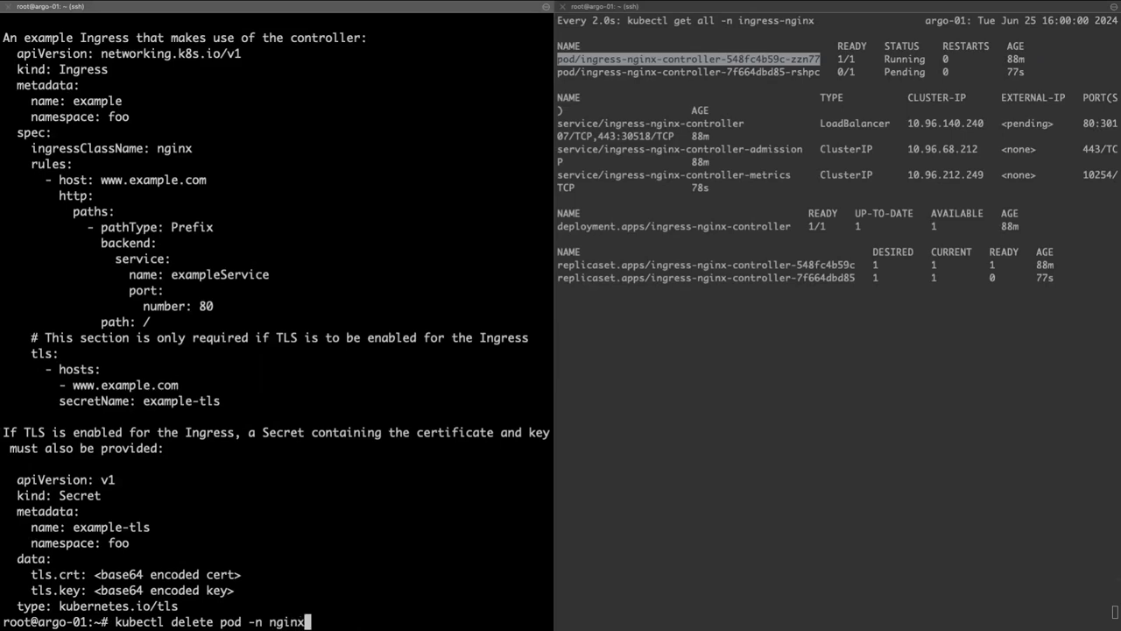
{"action": "type", "text": "="}
{"action": "key", "text": "BackSpace"}
{"action": "type", "text": "-ingress"}
{"action": "key", "text": "Return"}
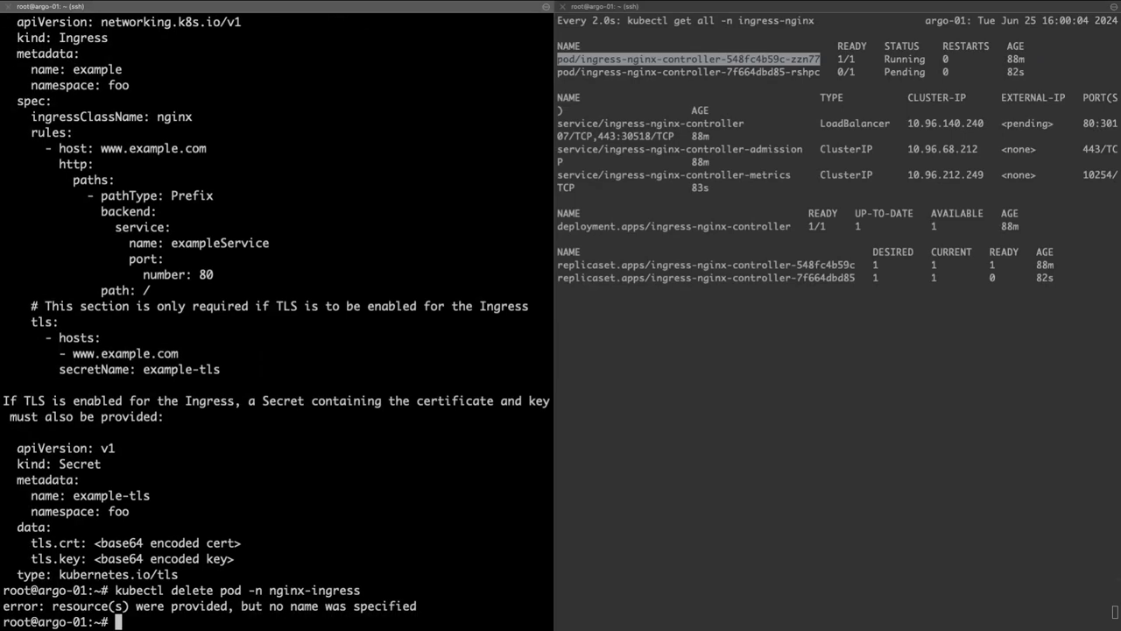
Step: Delete the old pod ingress-nginx-controller-548fc4b59c-zzn77 in namespace ingress-nginx, removing the pod/ prefix
{"action": "key", "text": "Up"}
{"action": "key", "text": "BackSpace"}
{"action": "key", "text": "BackSpace"}
{"action": "key", "text": "BackSpace"}
{"action": "key", "text": "BackSpace"}
{"action": "key", "text": "BackSpace"}
{"action": "key", "text": "BackSpace"}
{"action": "key", "text": "BackSpace"}
{"action": "key", "text": "BackSpace"}
{"action": "key", "text": "BackSpace"}
{"action": "key", "text": "BackSpace"}
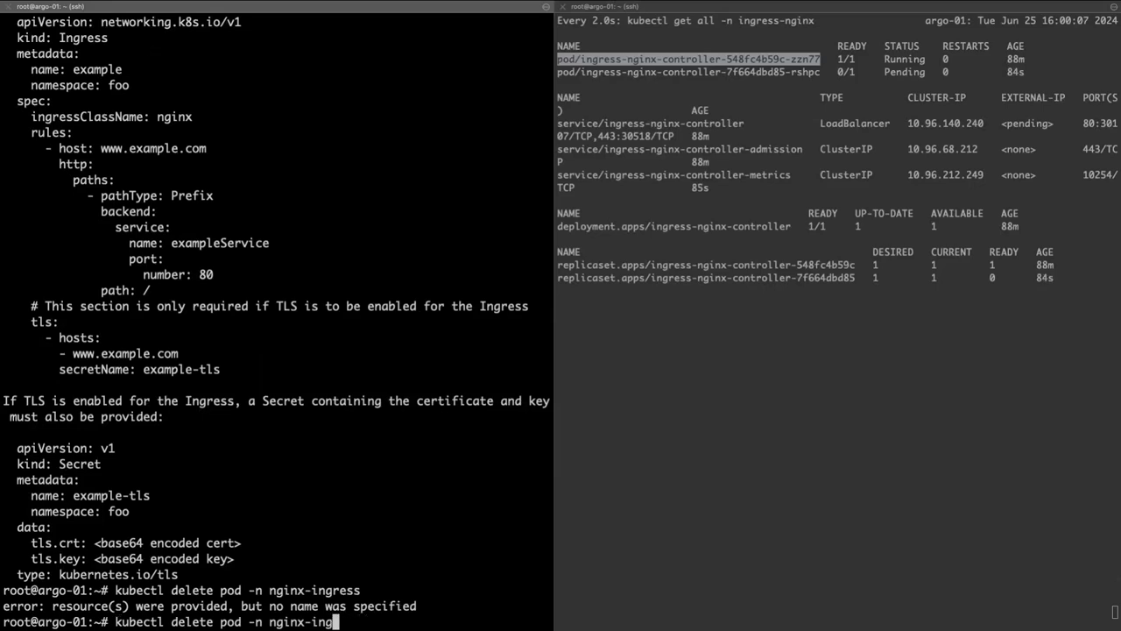
{"action": "key", "text": "BackSpace"}
{"action": "key", "text": "BackSpace"}
{"action": "key", "text": "BackSpace"}
{"action": "type", "text": "ingress-nginx pod/ingress-"}
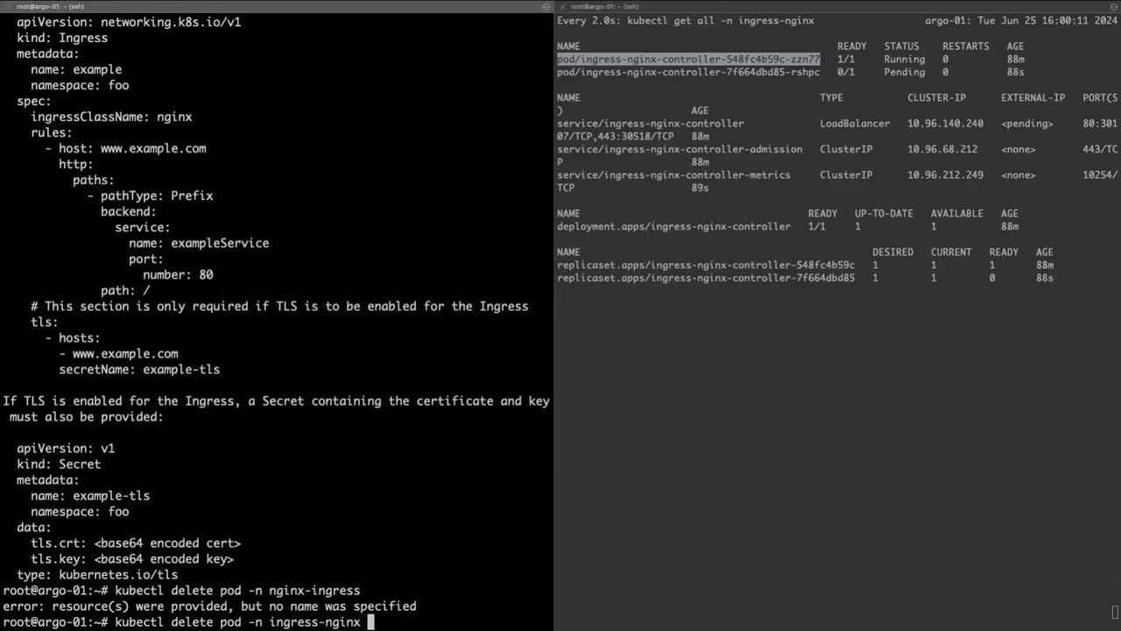
{"action": "key", "text": "super+v"}
{"action": "key", "text": "Return"}
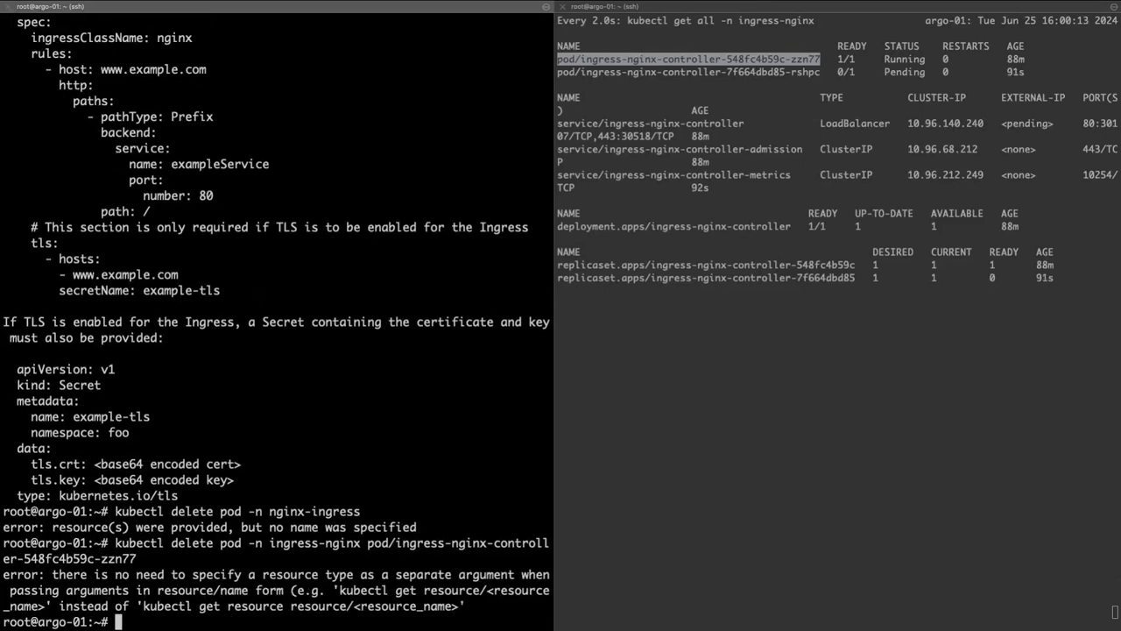
{"action": "key", "text": "Up"}
{"action": "key", "text": "Left"}
{"action": "key", "text": "Left"}
{"action": "key", "text": "Left"}
{"action": "key", "text": "Left"}
{"action": "key", "text": "Left"}
{"action": "key", "text": "Left"}
{"action": "key", "text": "Left"}
{"action": "key", "text": "Left"}
{"action": "key", "text": "Left"}
{"action": "key", "text": "Left"}
{"action": "key", "text": "Left"}
{"action": "key", "text": "Left"}
{"action": "key", "text": "Left"}
{"action": "key", "text": "Left"}
{"action": "key", "text": "Left"}
{"action": "key", "text": "Left"}
{"action": "key", "text": "Left"}
{"action": "key", "text": "Left"}
{"action": "key", "text": "Left"}
{"action": "key", "text": "Left"}
{"action": "key", "text": "Left"}
{"action": "key", "text": "Left"}
{"action": "key", "text": "Left"}
{"action": "key", "text": "Left"}
{"action": "key", "text": "Left"}
{"action": "key", "text": "Left"}
{"action": "key", "text": "Left"}
{"action": "key", "text": "Left"}
{"action": "key", "text": "Left"}
{"action": "key", "text": "Left"}
{"action": "key", "text": "Left"}
{"action": "key", "text": "Left"}
{"action": "key", "text": "Left"}
{"action": "key", "text": "Left"}
{"action": "key", "text": "Left"}
{"action": "key", "text": "Left"}
{"action": "key", "text": "Left"}
{"action": "key", "text": "BackSpace"}
{"action": "key", "text": "BackSpace"}
{"action": "key", "text": "BackSpace"}
{"action": "key", "text": "BackSpace"}
{"action": "key", "text": "Return"}
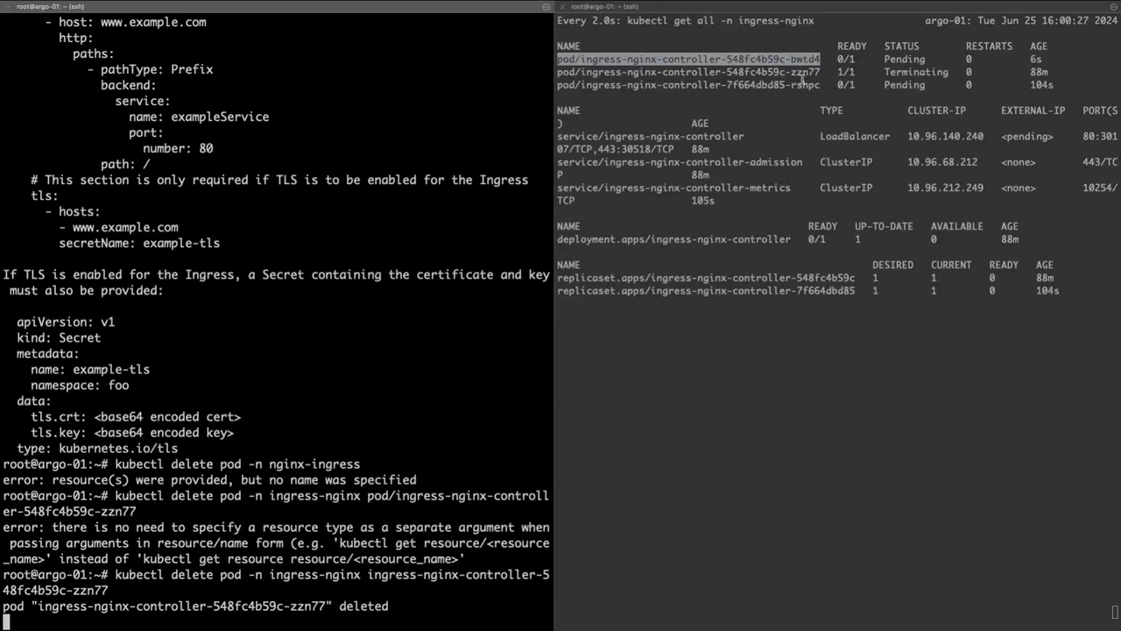
Step: Copy the pending bwtd4 controller pod name from the watch output
{"action": "double_click", "coordinate": [799, 81]}
{"action": "left_click", "coordinate": [350, 203]}
{"action": "key", "text": "Up"}
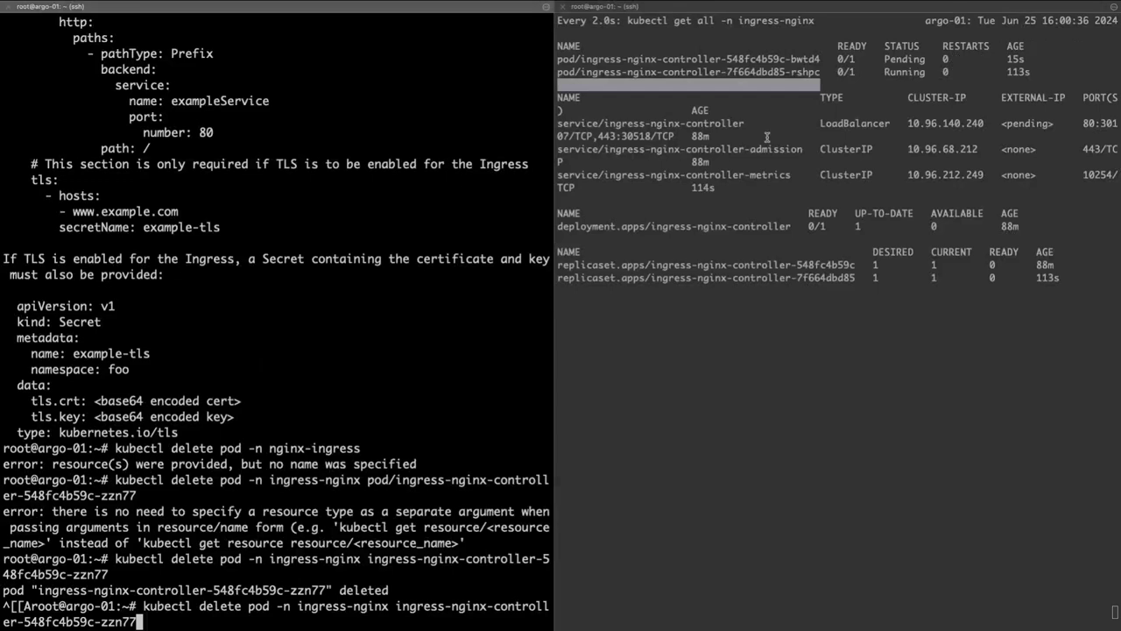
{"action": "left_click", "coordinate": [778, 60]}
{"action": "double_click", "coordinate": [778, 60]}
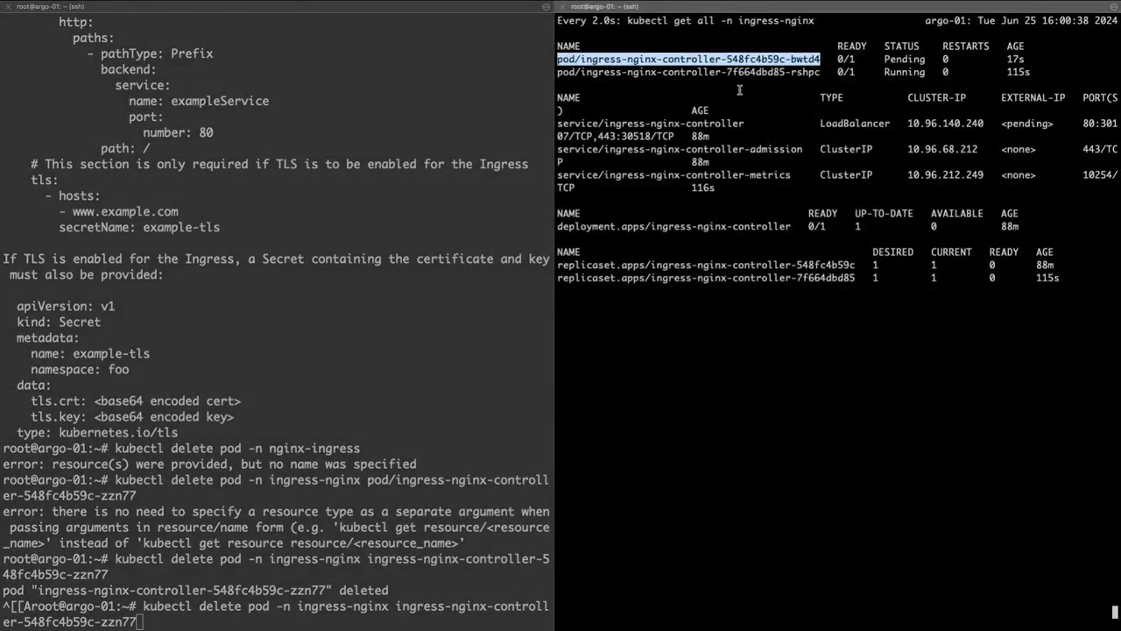
{"action": "left_click", "coordinate": [480, 232]}
Step: Delete the bwtd4 pod in ingress-nginx by editing the recalled kubectl delete command
{"action": "type", "text": "kube"}
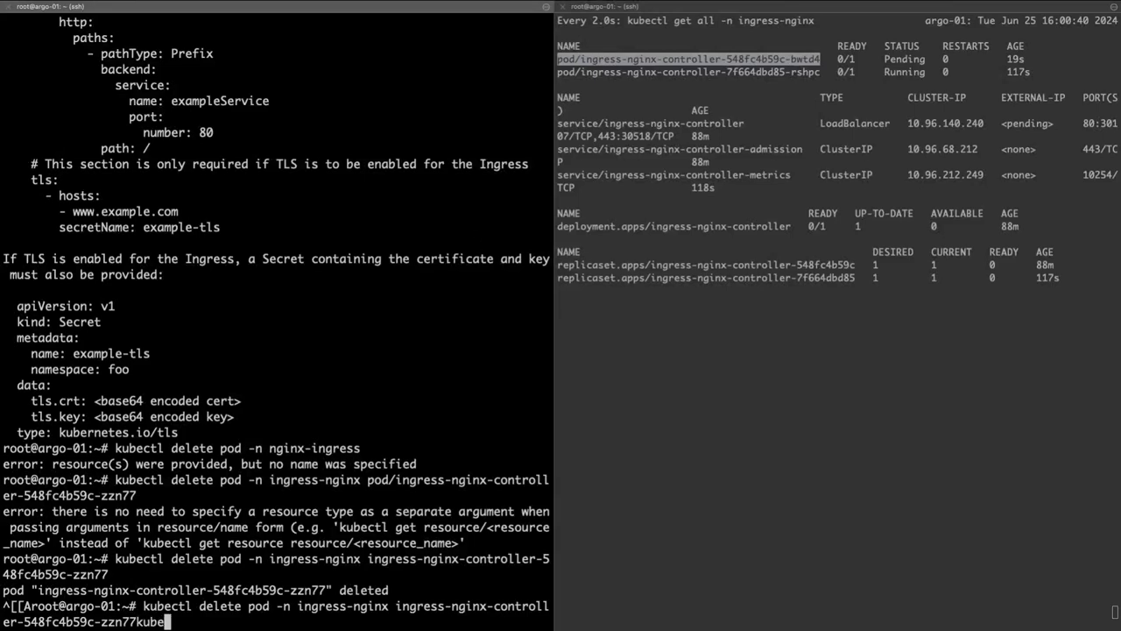
{"action": "key", "text": "ctrl+c"}
{"action": "key", "text": "Up"}
{"action": "key", "text": "BackSpace"}
{"action": "key", "text": "BackSpace"}
{"action": "key", "text": "BackSpace"}
{"action": "key", "text": "BackSpace"}
{"action": "key", "text": "BackSpace"}
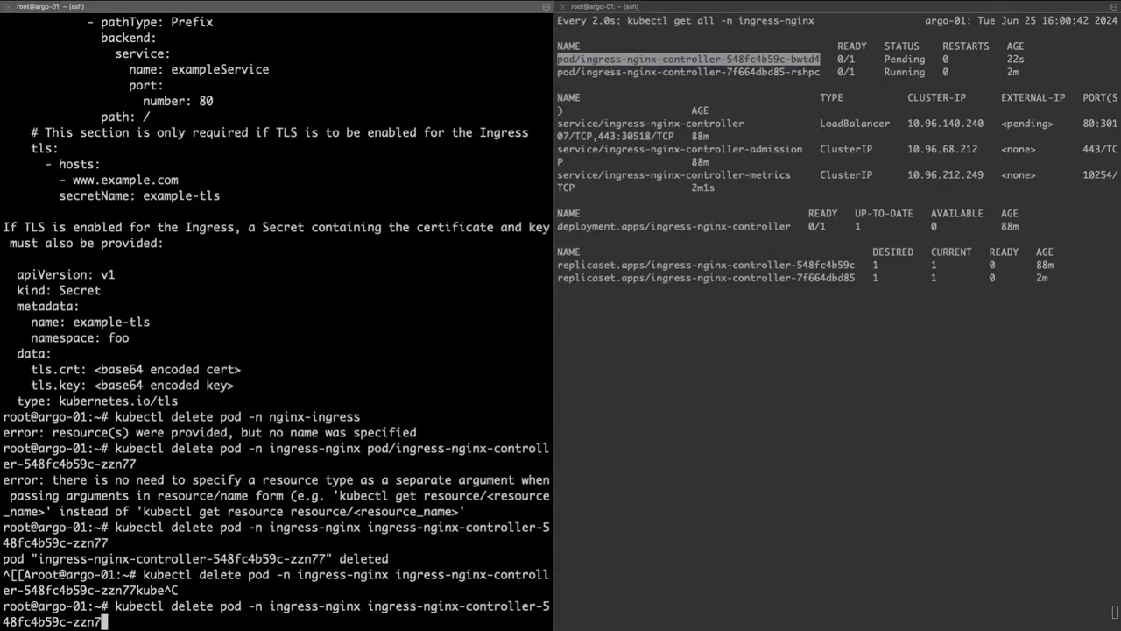
{"action": "key", "text": "BackSpace"}
{"action": "key", "text": "BackSpace"}
{"action": "key", "text": "BackSpace"}
{"action": "key", "text": "BackSpace"}
{"action": "key", "text": "BackSpace"}
{"action": "key", "text": "BackSpace"}
{"action": "key", "text": "BackSpace"}
{"action": "key", "text": "BackSpace"}
{"action": "key", "text": "BackSpace"}
{"action": "key", "text": "BackSpace"}
{"action": "key", "text": "BackSpace"}
{"action": "key", "text": "BackSpace"}
{"action": "key", "text": "BackSpace"}
{"action": "key", "text": "BackSpace"}
{"action": "key", "text": "BackSpace"}
{"action": "key", "text": "BackSpace"}
{"action": "key", "text": "BackSpace"}
{"action": "key", "text": "BackSpace"}
{"action": "key", "text": "BackSpace"}
{"action": "key", "text": "BackSpace"}
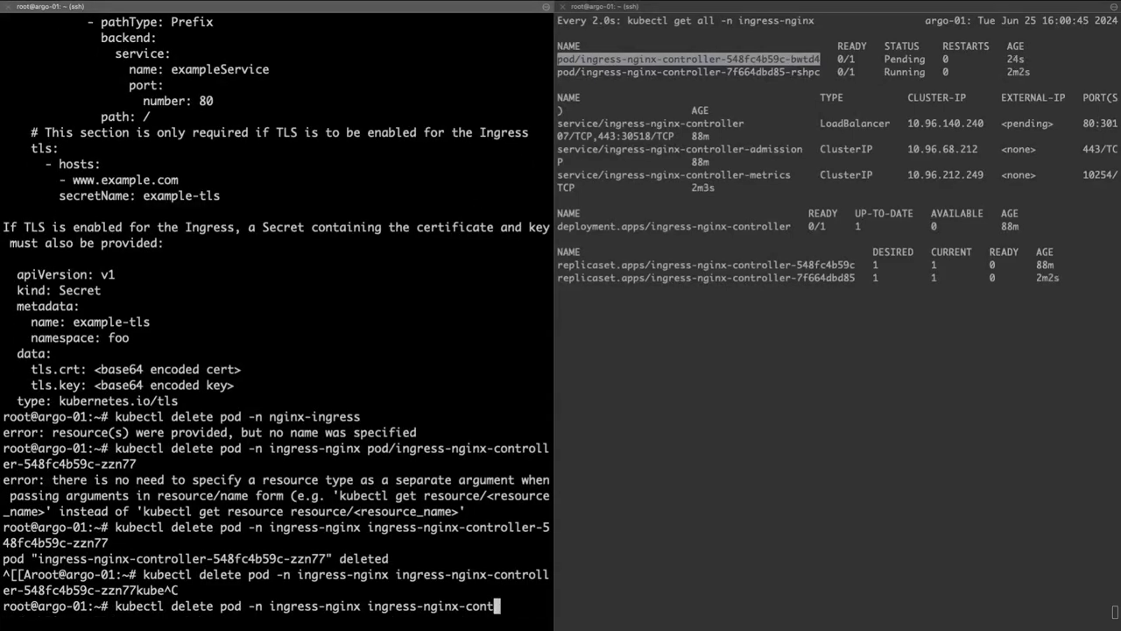
{"action": "key", "text": "BackSpace"}
{"action": "key", "text": "BackSpace"}
{"action": "key", "text": "BackSpace"}
{"action": "key", "text": "BackSpace"}
{"action": "key", "text": "BackSpace"}
{"action": "key", "text": "BackSpace"}
{"action": "key", "text": "BackSpace"}
{"action": "key", "text": "BackSpace"}
{"action": "key", "text": "BackSpace"}
{"action": "key", "text": "BackSpace"}
{"action": "key", "text": "BackSpace"}
{"action": "key", "text": "BackSpace"}
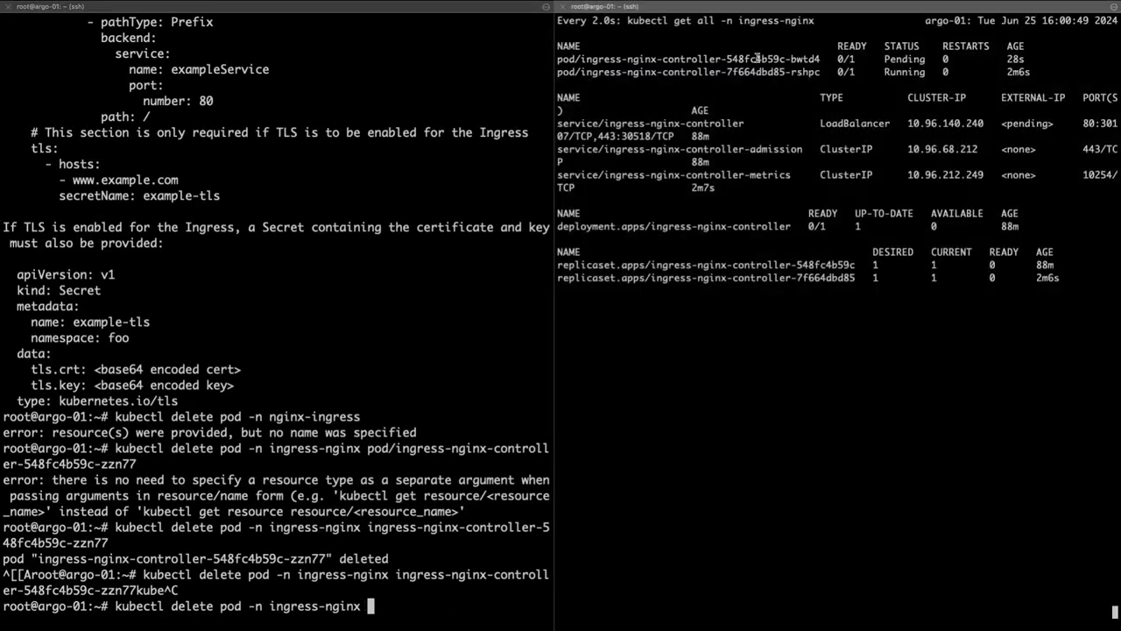
{"action": "key", "text": "super+v"}
{"action": "key", "text": "Return"}
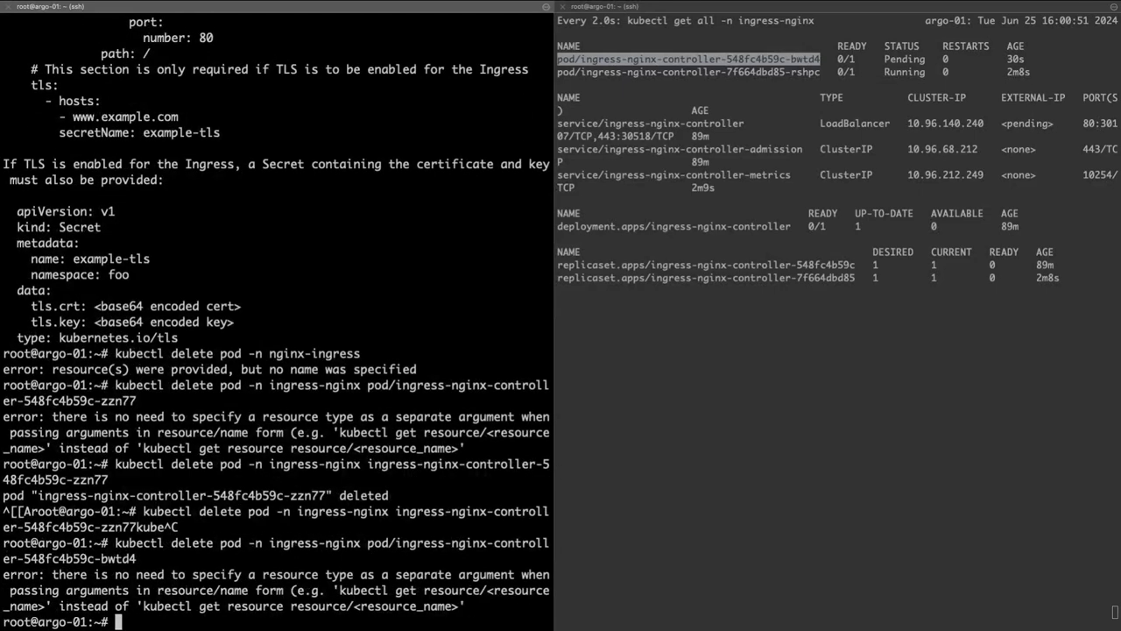
{"action": "key", "text": "Up"}
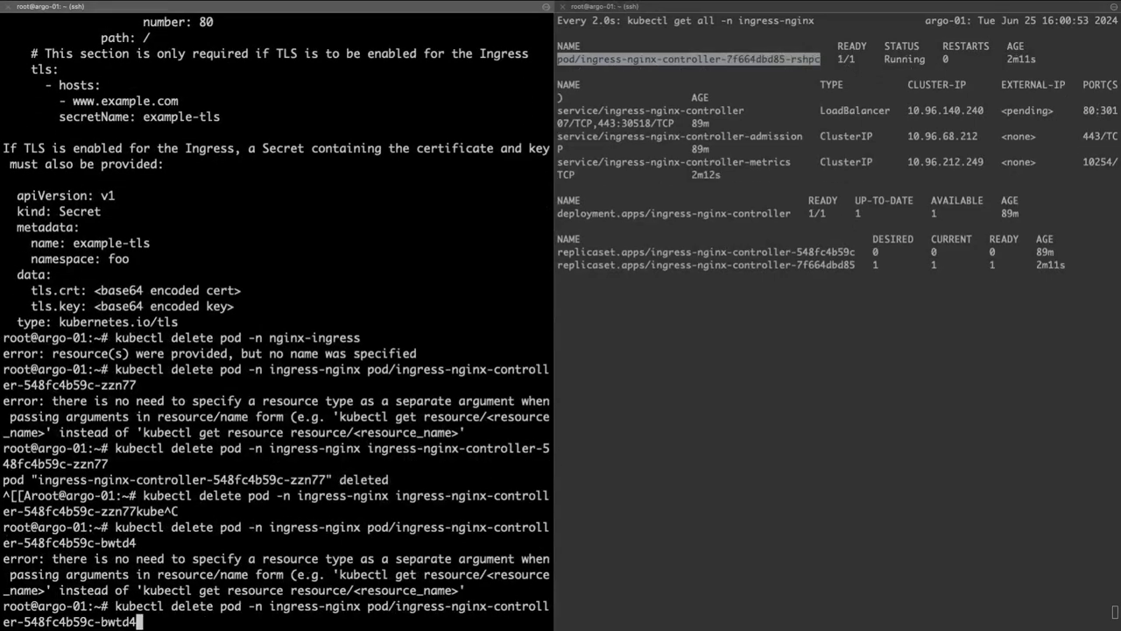
{"action": "key", "text": "ctrl+c"}
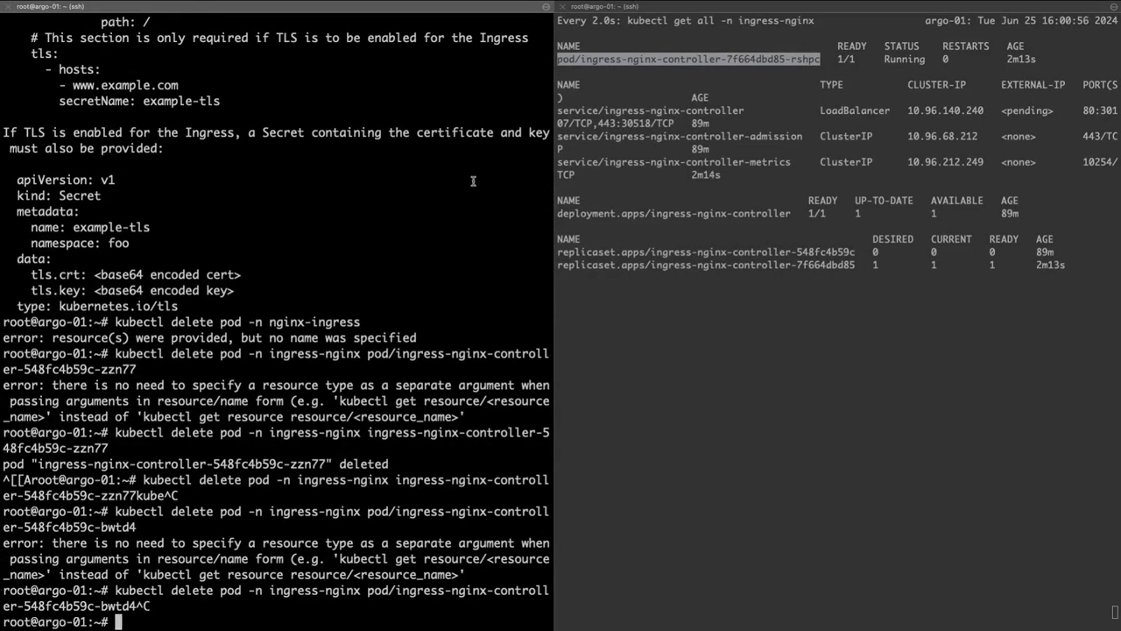
{"action": "key", "text": "super+Tab"}
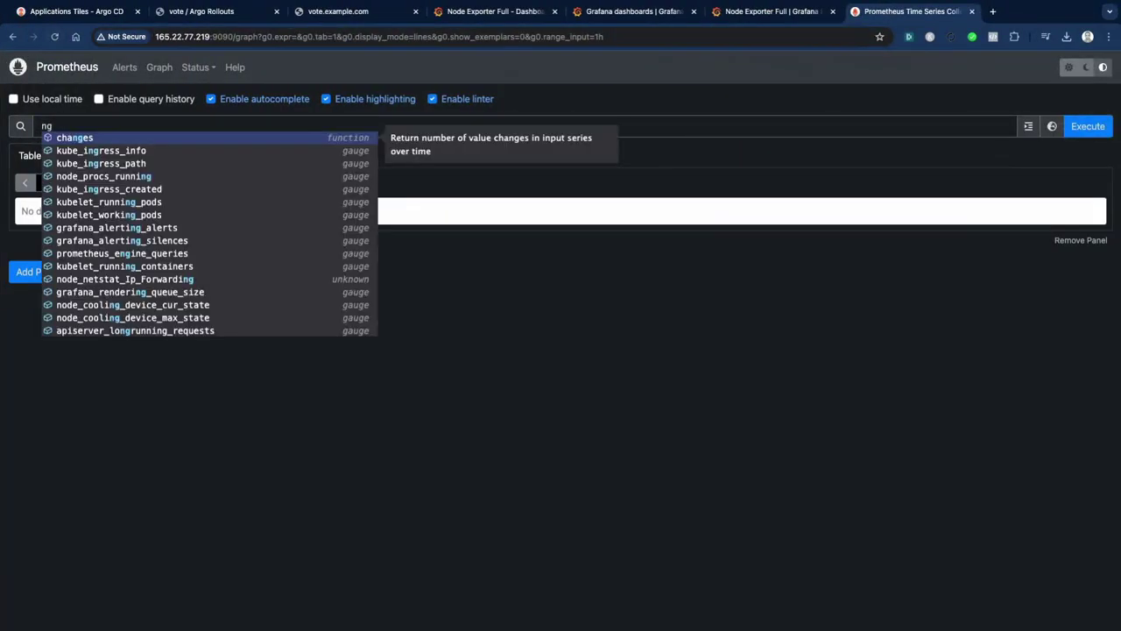
Step: Reload Prometheus and type nginx to browse the nginx_ingress_controller metric suggestions
{"action": "type", "text": "inx"}
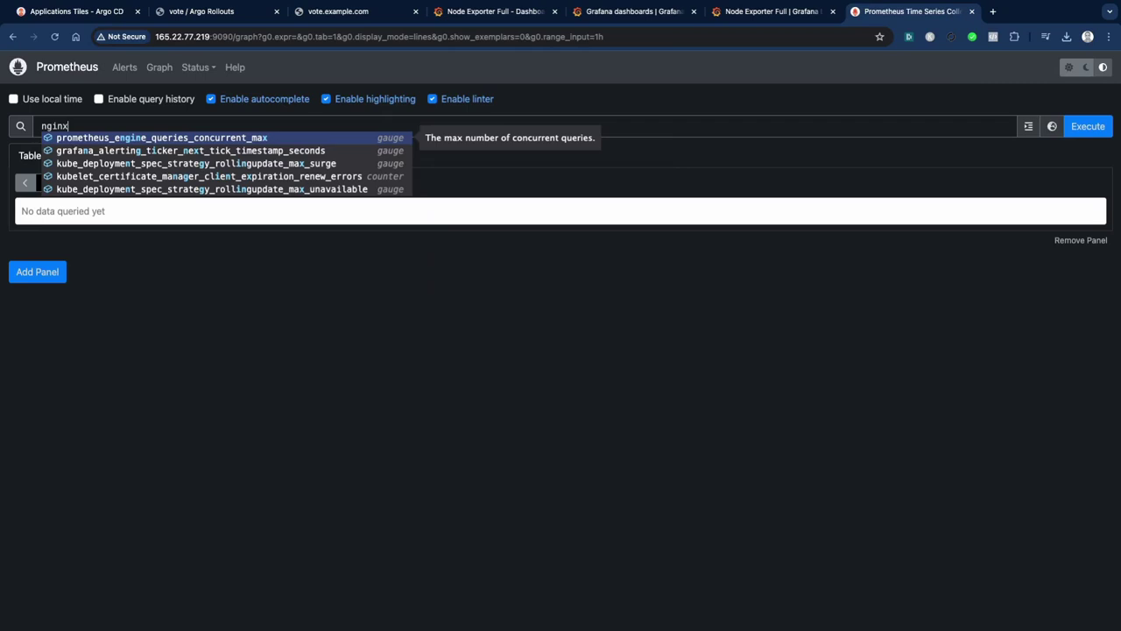
{"action": "key", "text": "BackSpace"}
{"action": "key", "text": "BackSpace"}
{"action": "key", "text": "BackSpace"}
{"action": "key", "text": "BackSpace"}
{"action": "key", "text": "BackSpace"}
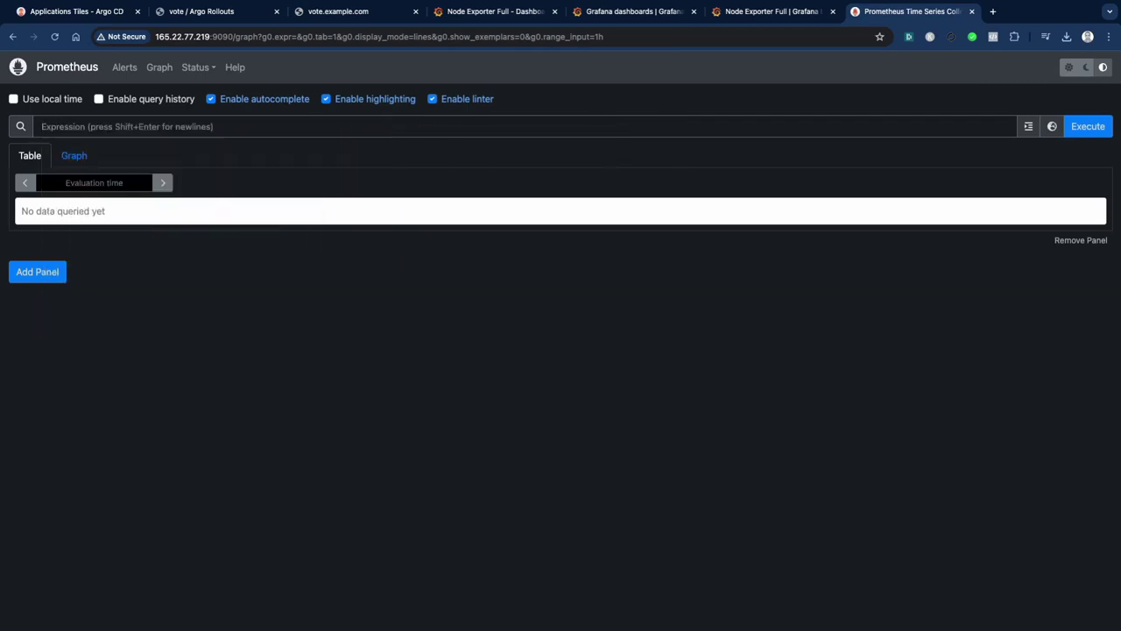
{"action": "left_click", "coordinate": [56, 36]}
{"action": "left_click", "coordinate": [116, 127]}
{"action": "type", "text": "nginx"}
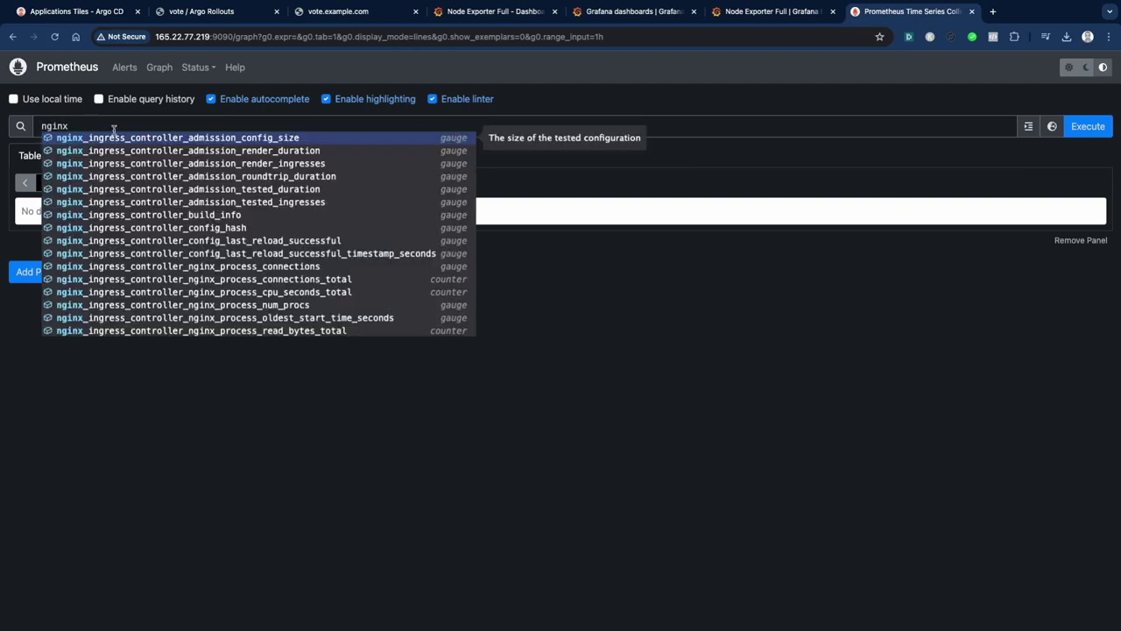
{"action": "scroll", "coordinate": [127, 212], "scroll_direction": "down", "scroll_amount": 4}
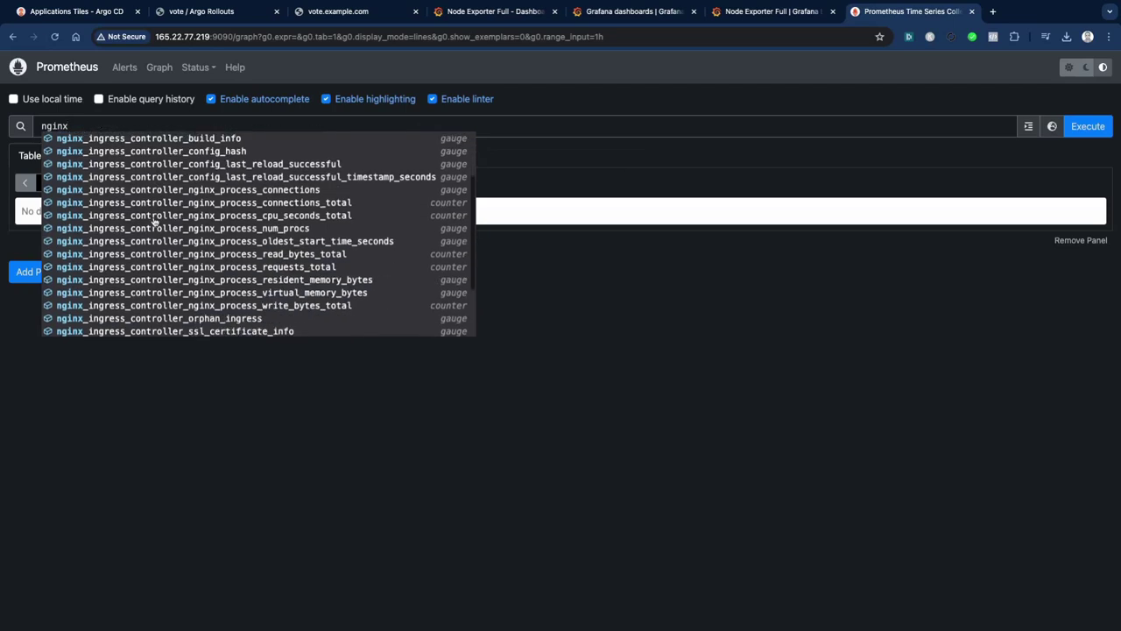
{"action": "scroll", "coordinate": [154, 219], "scroll_direction": "up", "scroll_amount": 4}
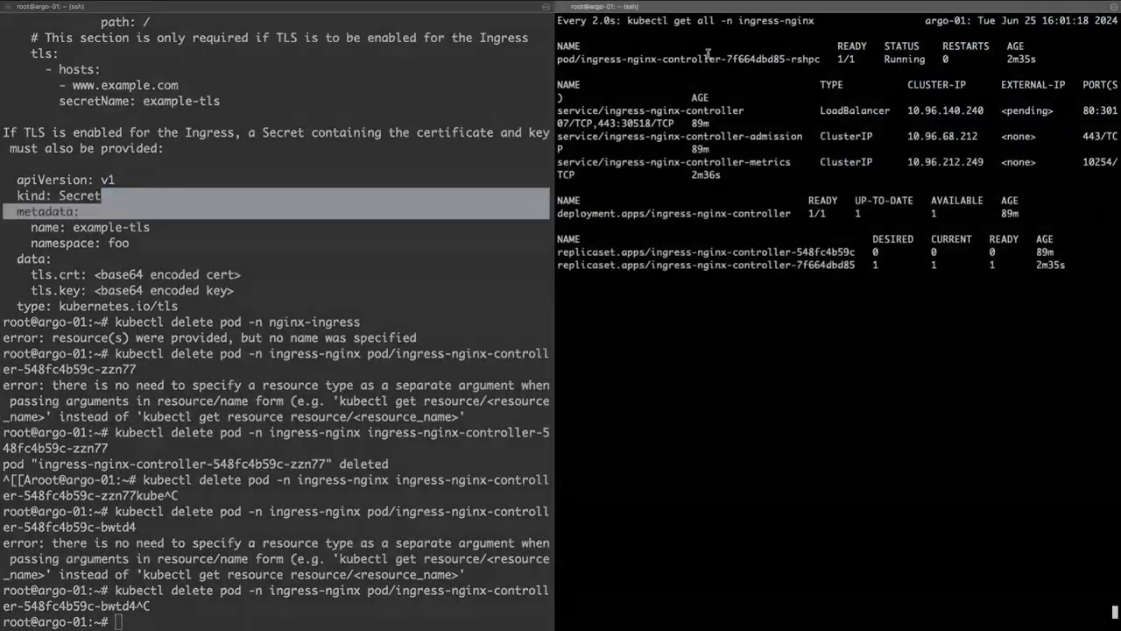
Step: Run kubectl describe pod on the running rshpc controller pod with -n ingress-nginx
{"action": "type", "text": "kubectl"}
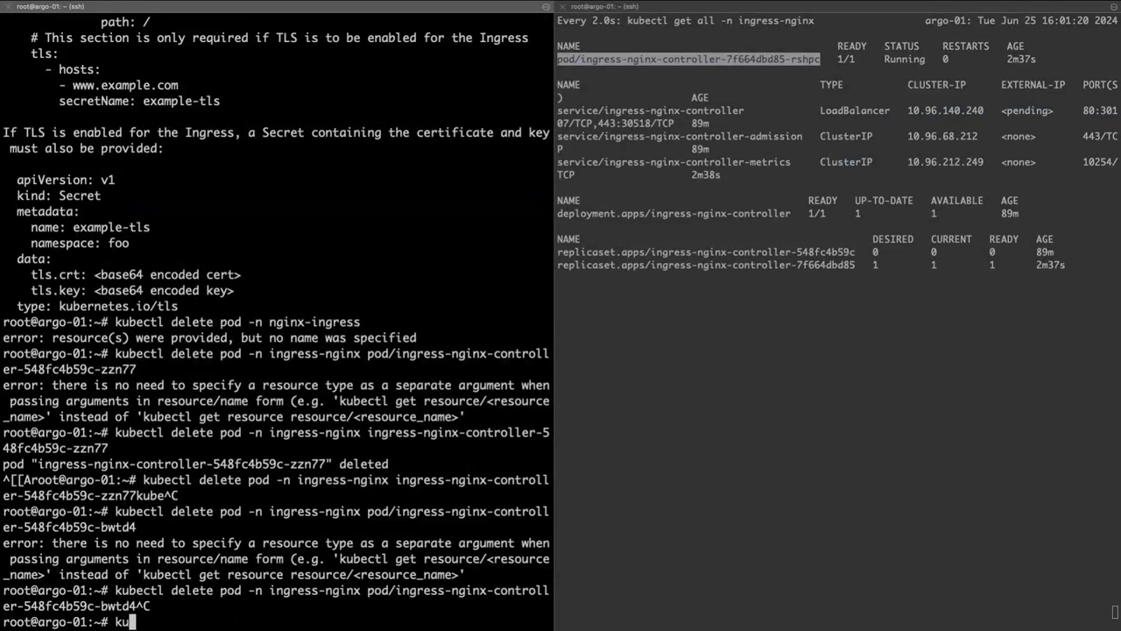
{"action": "type", "text": " lo"}
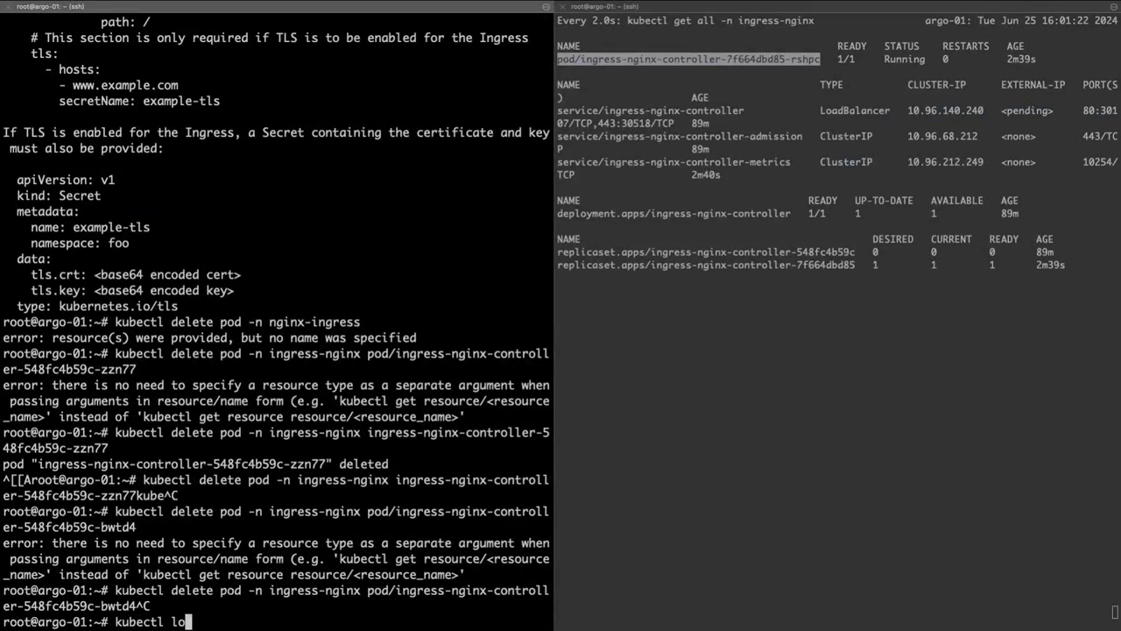
{"action": "key", "text": "BackSpace"}
{"action": "key", "text": "BackSpace"}
{"action": "key", "text": "ctrl+l"}
{"action": "type", "text": "describe pod"}
{"action": "key", "text": "super+v"}
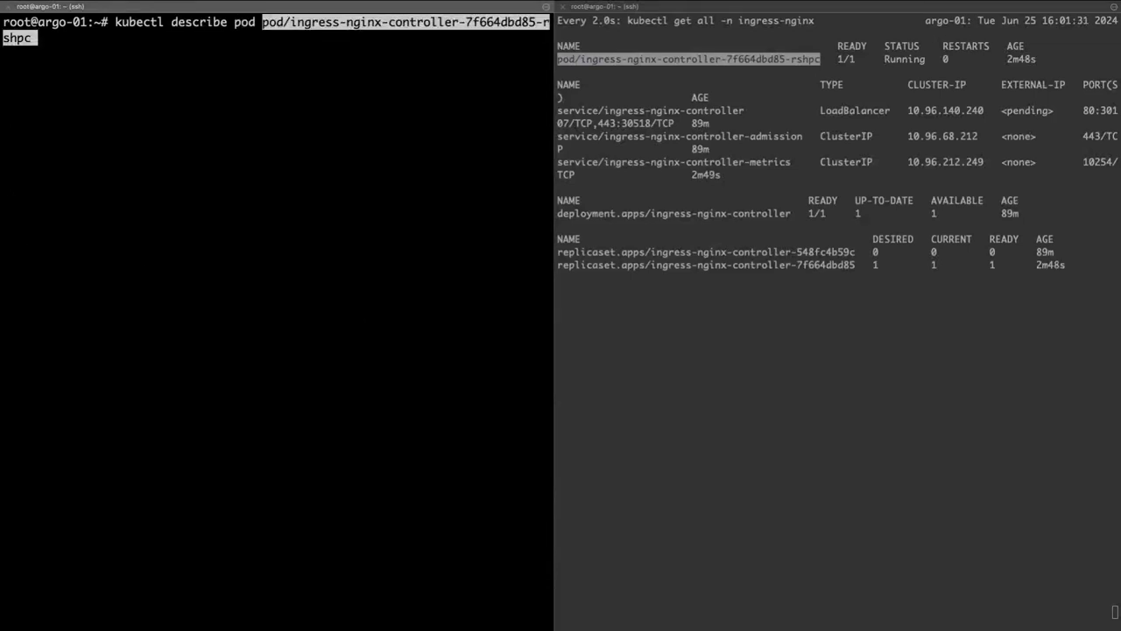
{"action": "key", "text": "ctrl+a"}
{"action": "key", "text": "Right"}
{"action": "key", "text": "Right"}
{"action": "key", "text": "Right"}
{"action": "key", "text": "Right"}
{"action": "key", "text": "Right"}
{"action": "key", "text": "Right"}
{"action": "key", "text": "Right"}
{"action": "key", "text": "Right"}
{"action": "key", "text": "Right"}
{"action": "key", "text": "Right"}
{"action": "key", "text": "Right"}
{"action": "key", "text": "Right"}
{"action": "key", "text": "Right"}
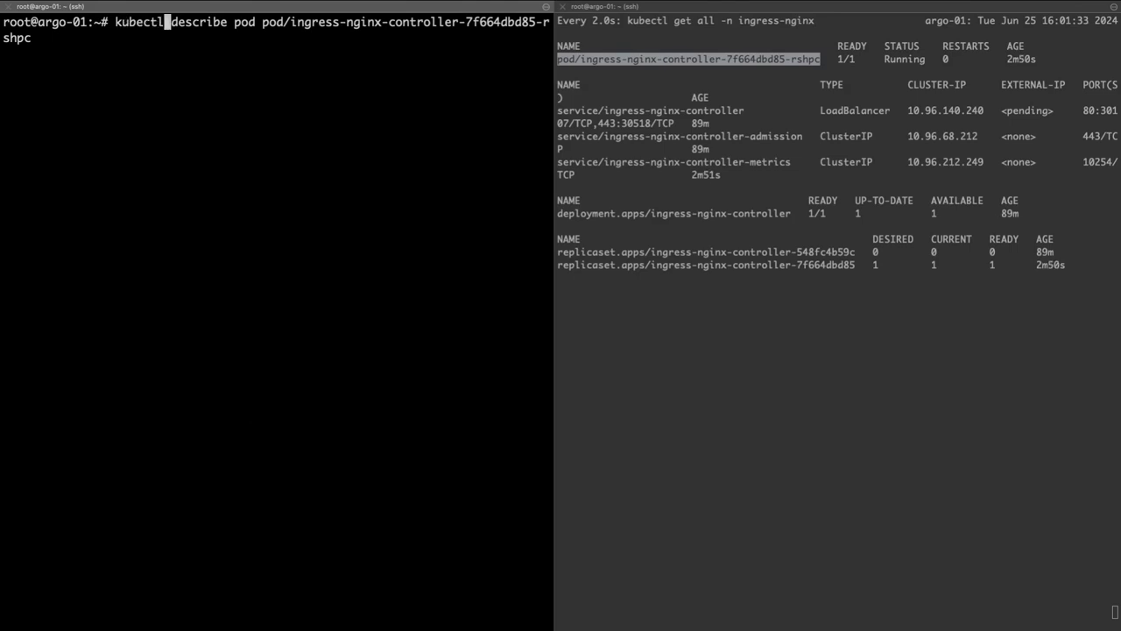
{"action": "key", "text": "Right"}
{"action": "key", "text": "Right"}
{"action": "key", "text": "Right"}
{"action": "key", "text": "Right"}
{"action": "key", "text": "Right"}
{"action": "key", "text": "Right"}
{"action": "key", "text": "Right"}
{"action": "key", "text": "BackSpace"}
{"action": "key", "text": "BackSpace"}
{"action": "key", "text": "BackSpace"}
{"action": "key", "text": "ctrl+e"}
{"action": "type", "text": "-n "}
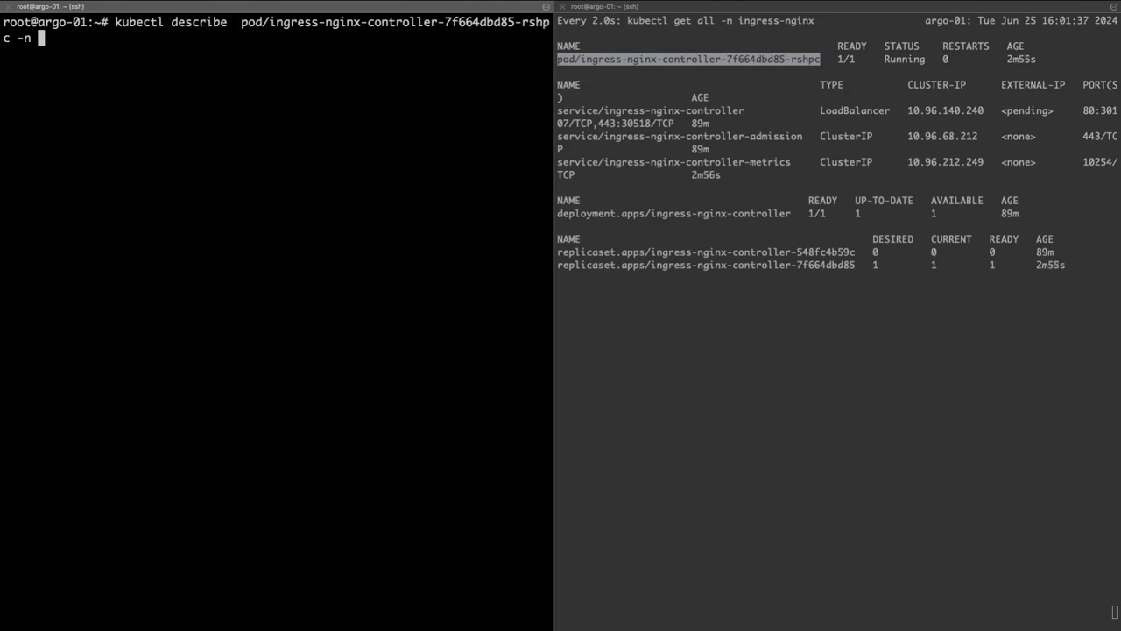
{"action": "type", "text": "ingress-nginx"}
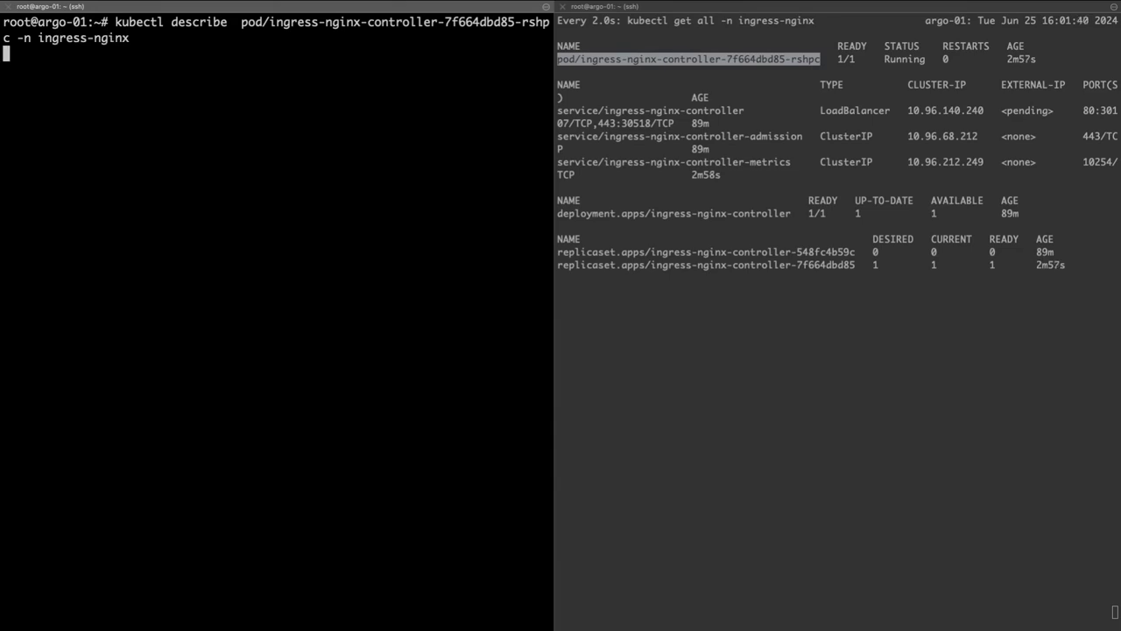
{"action": "key", "text": "Return"}
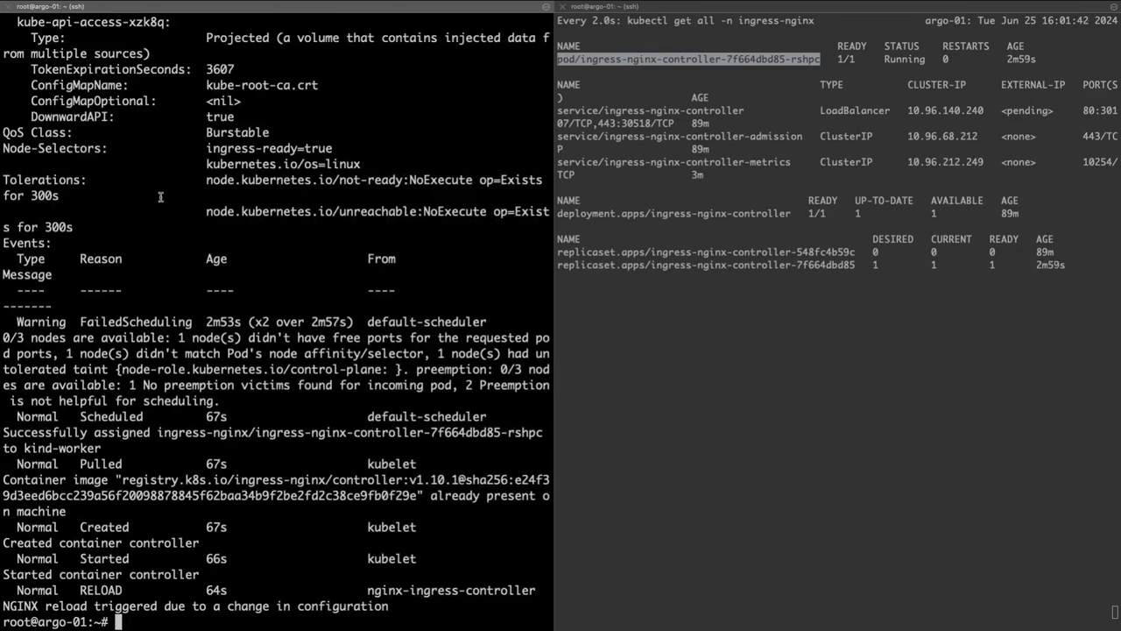
Step: Scroll through the describe output, checking the pod's Labels and Events sections
{"action": "scroll", "coordinate": [167, 207], "scroll_direction": "up", "scroll_amount": 5}
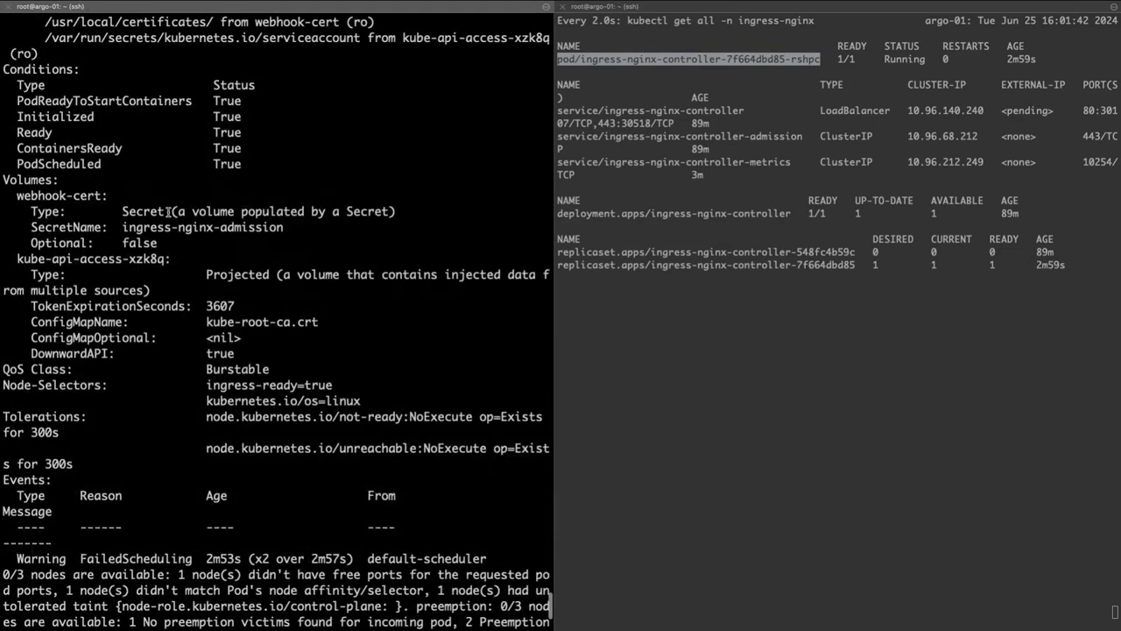
{"action": "scroll", "coordinate": [168, 211], "scroll_direction": "up", "scroll_amount": 10}
{"action": "scroll", "coordinate": [167, 211], "scroll_direction": "up", "scroll_amount": 19}
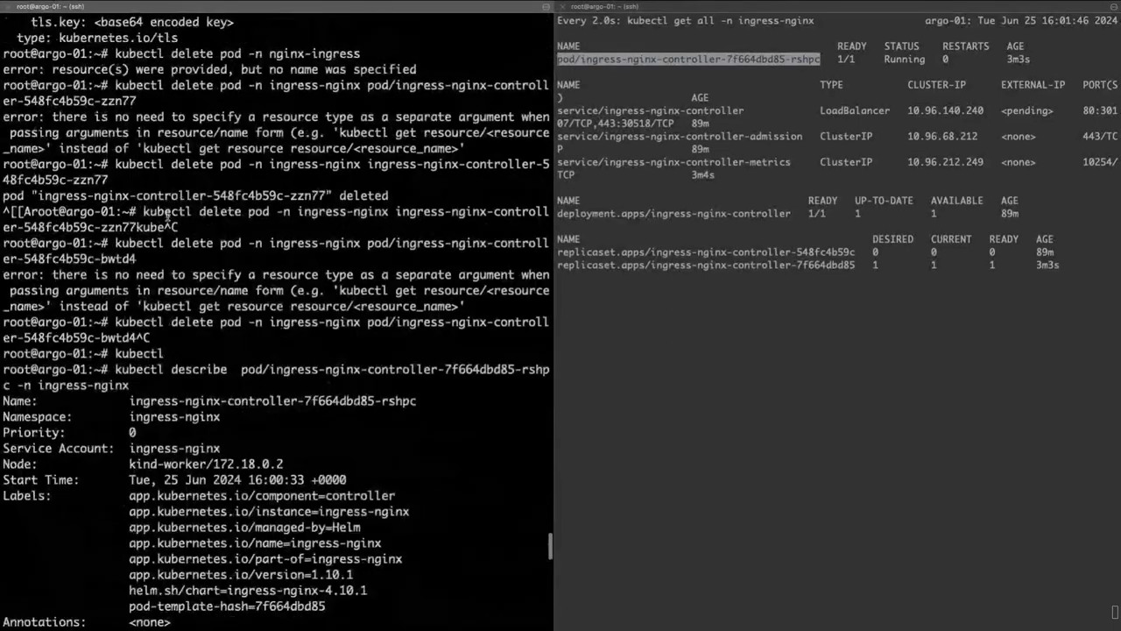
{"action": "scroll", "coordinate": [167, 214], "scroll_direction": "down", "scroll_amount": 4}
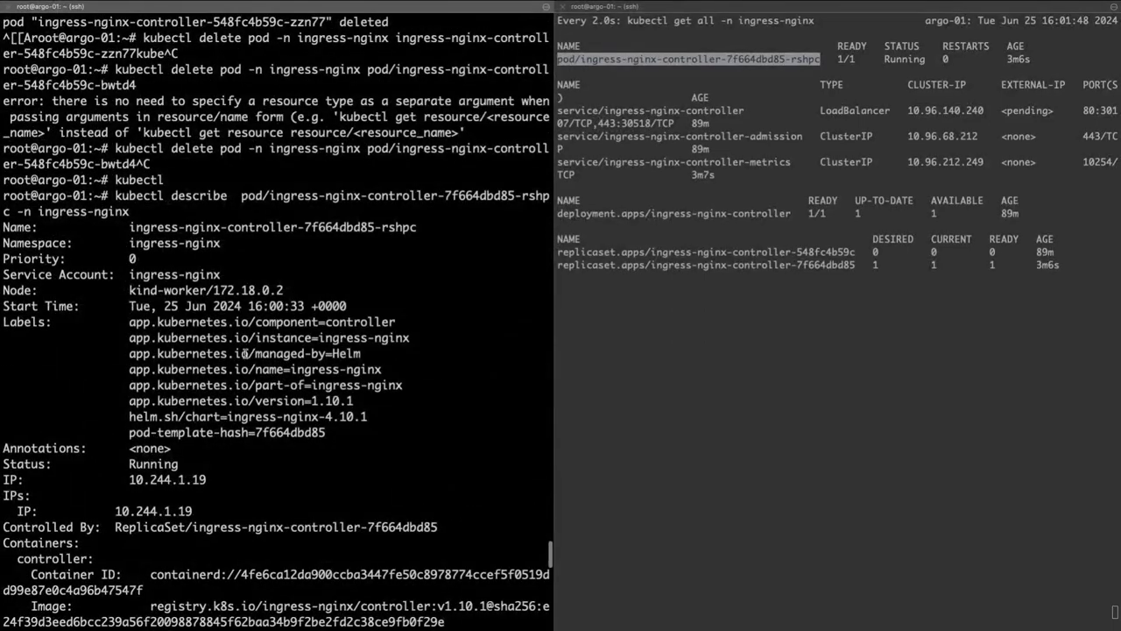
{"action": "scroll", "coordinate": [246, 353], "scroll_direction": "down", "scroll_amount": 1}
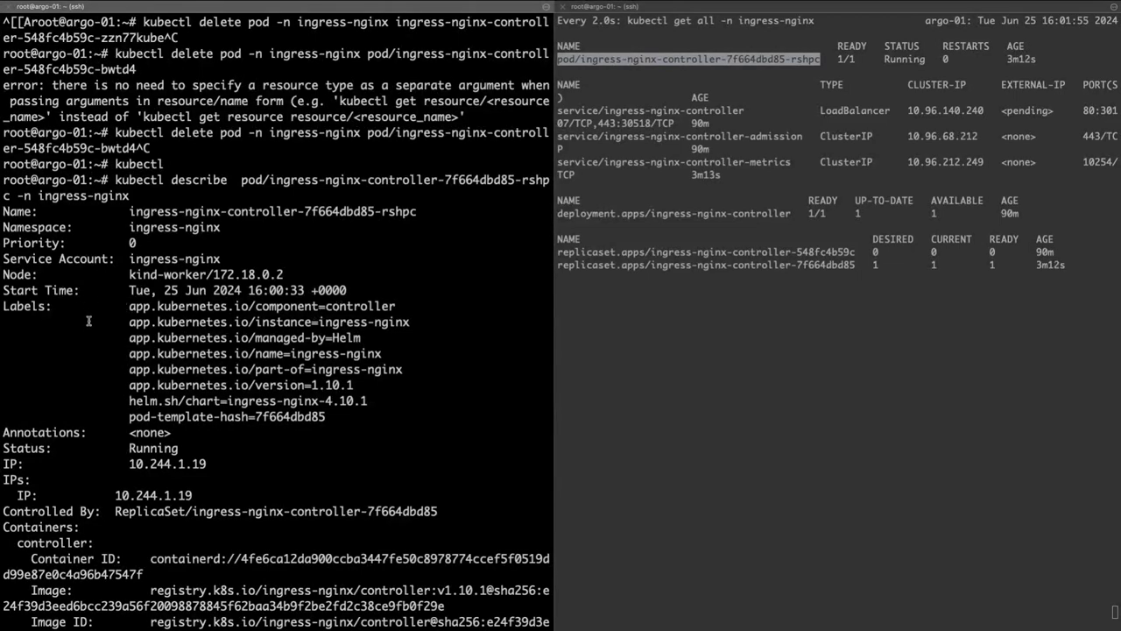
{"action": "scroll", "coordinate": [89, 323], "scroll_direction": "down", "scroll_amount": 4}
{"action": "scroll", "coordinate": [92, 328], "scroll_direction": "up", "scroll_amount": 5}
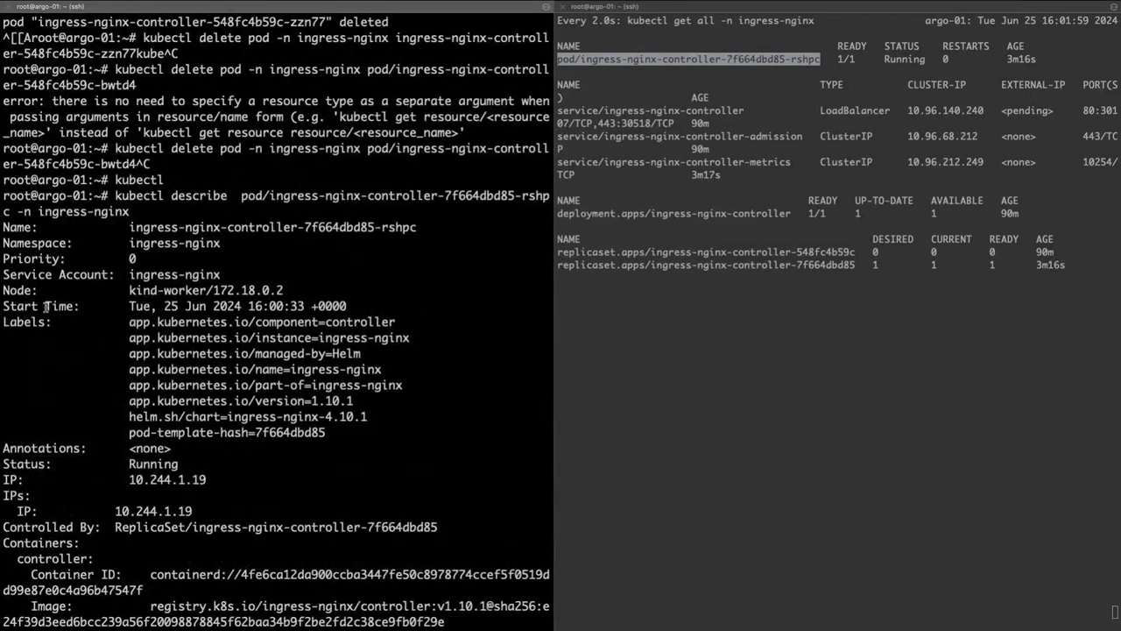
{"action": "triple_click", "coordinate": [32, 322]}
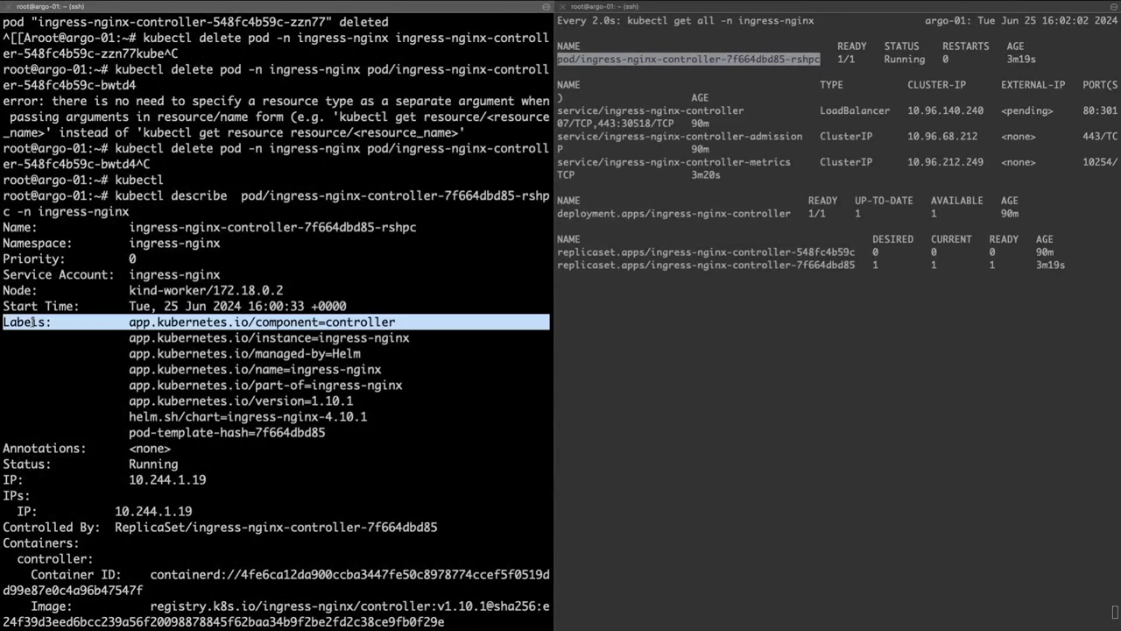
{"action": "scroll", "coordinate": [32, 323], "scroll_direction": "down", "scroll_amount": 3}
{"action": "scroll", "coordinate": [267, 327], "scroll_direction": "down", "scroll_amount": 3}
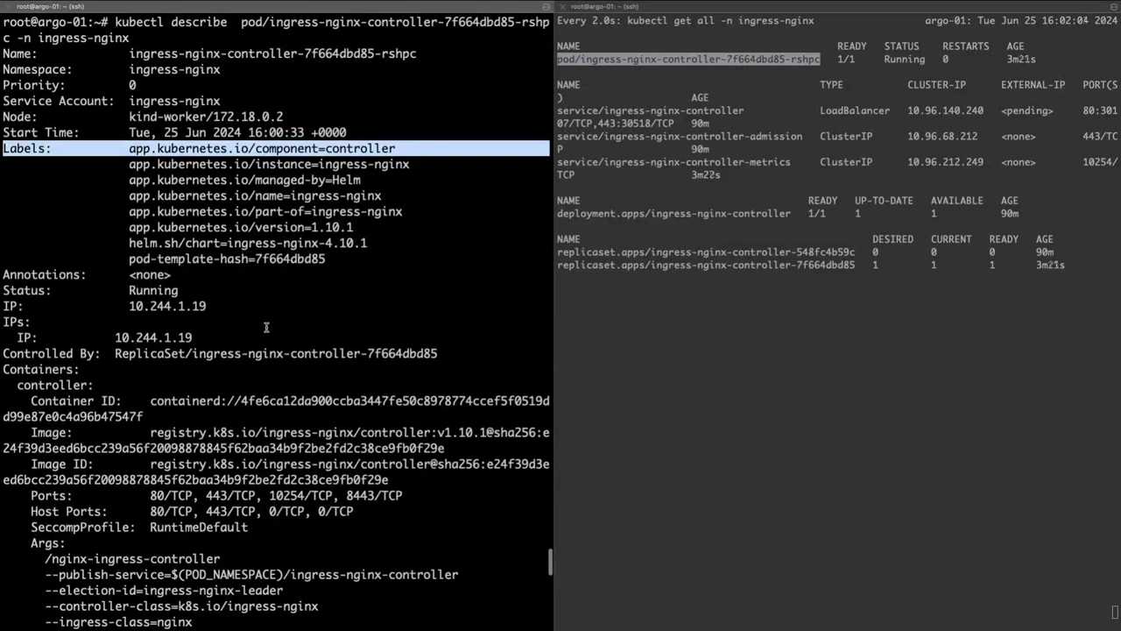
{"action": "scroll", "coordinate": [268, 327], "scroll_direction": "down", "scroll_amount": 4}
{"action": "scroll", "coordinate": [267, 327], "scroll_direction": "down", "scroll_amount": 4}
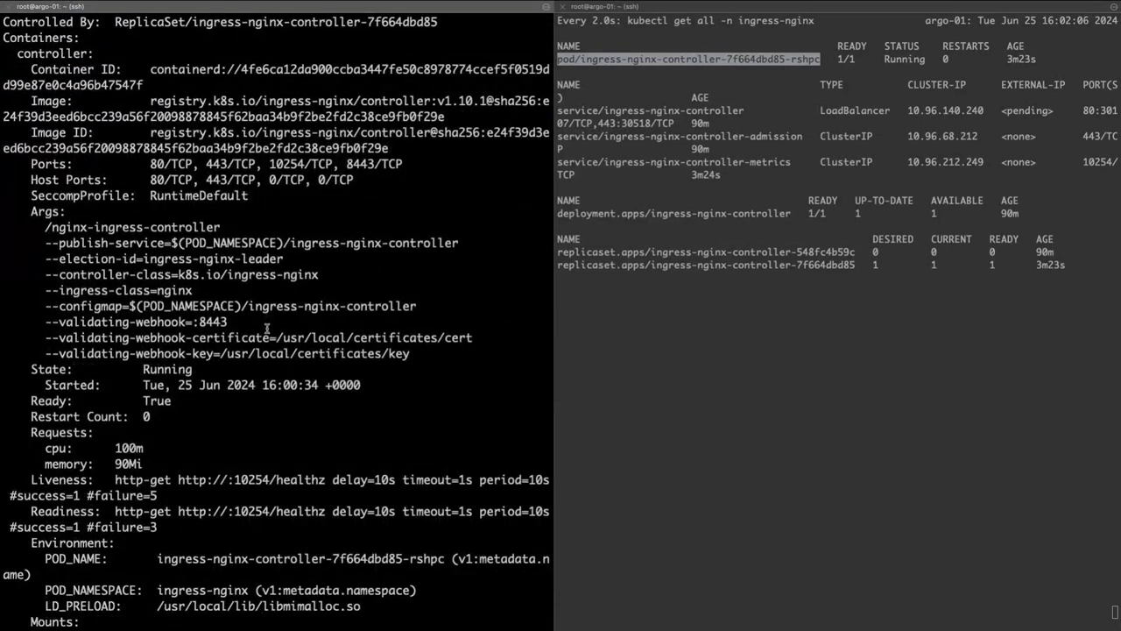
{"action": "scroll", "coordinate": [267, 329], "scroll_direction": "down", "scroll_amount": 7}
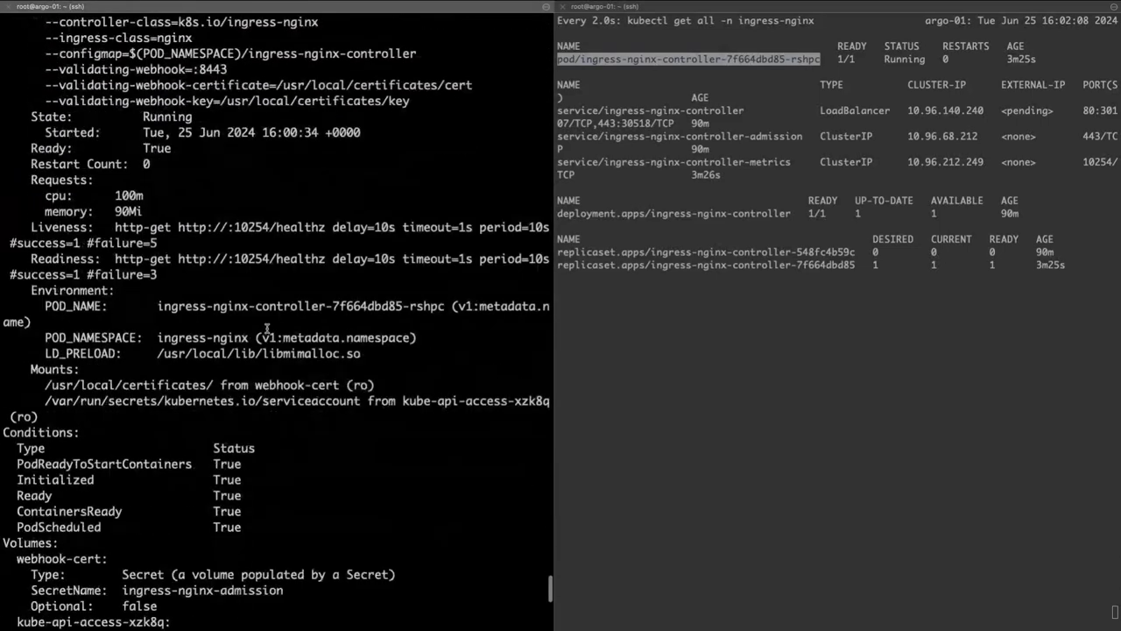
{"action": "scroll", "coordinate": [267, 328], "scroll_direction": "down", "scroll_amount": 10}
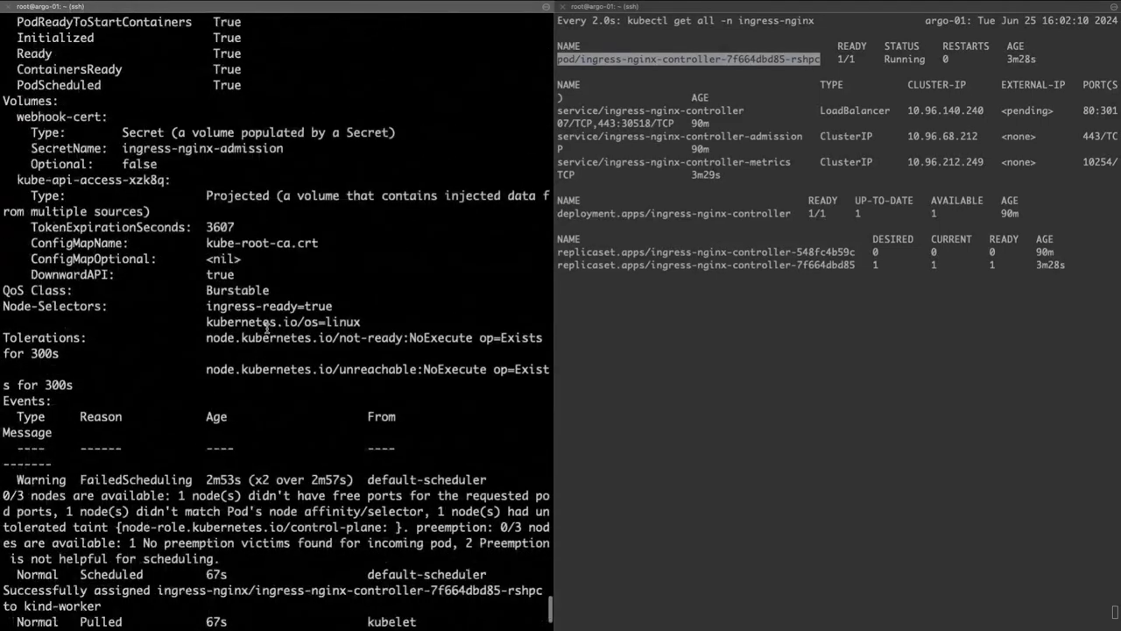
{"action": "scroll", "coordinate": [267, 328], "scroll_direction": "down", "scroll_amount": 1}
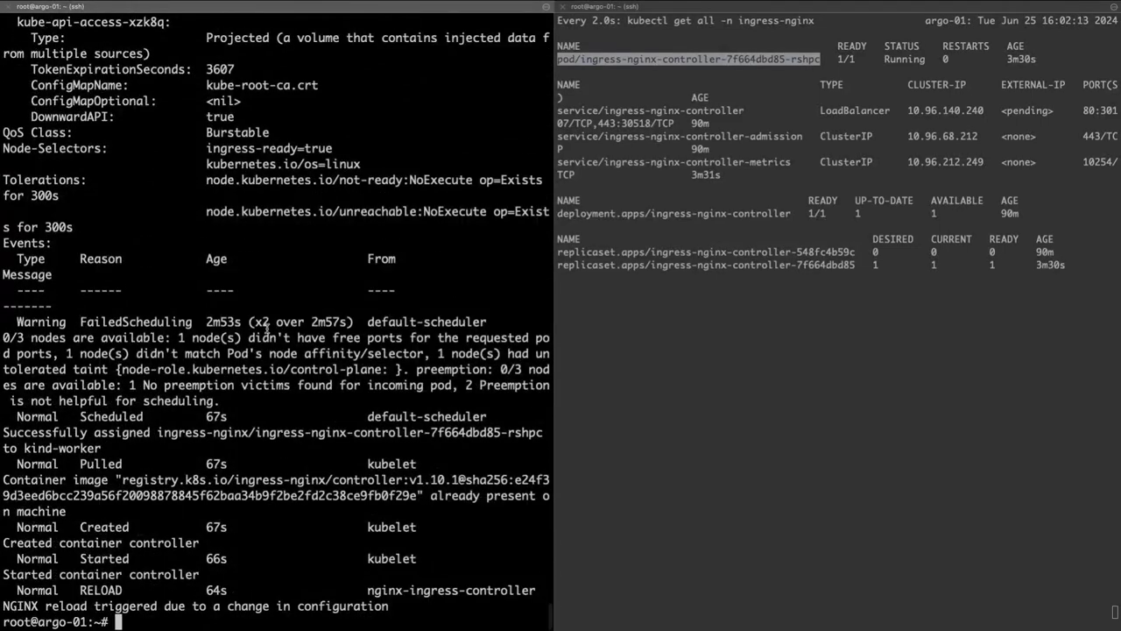
{"action": "scroll", "coordinate": [267, 329], "scroll_direction": "up", "scroll_amount": 20}
{"action": "scroll", "coordinate": [267, 328], "scroll_direction": "up", "scroll_amount": 6}
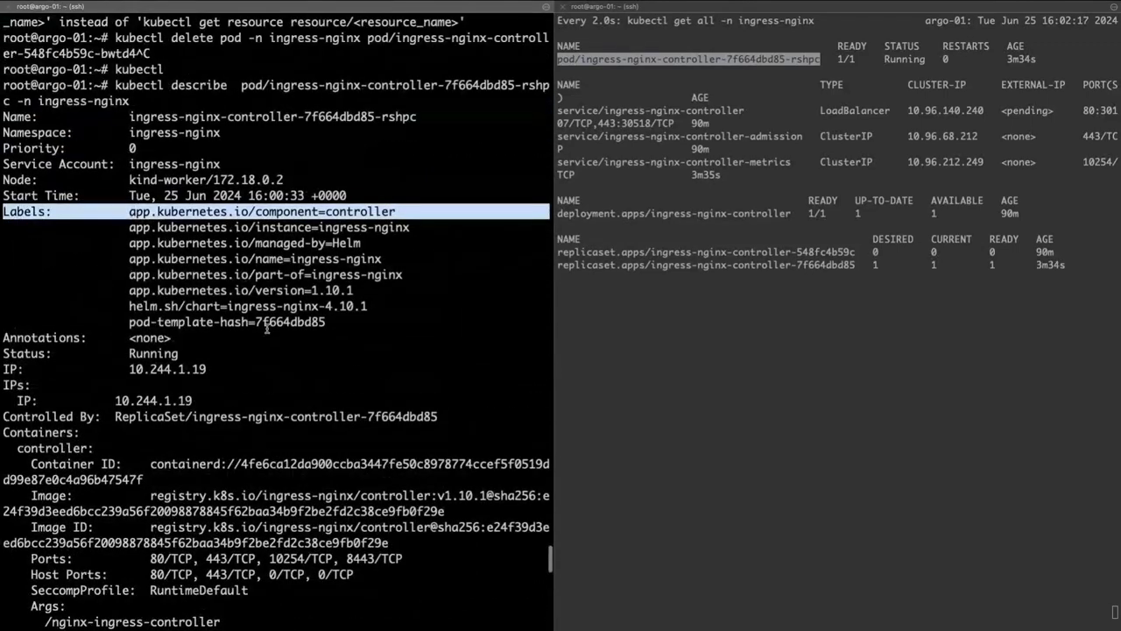
{"action": "scroll", "coordinate": [267, 329], "scroll_direction": "down", "scroll_amount": 20}
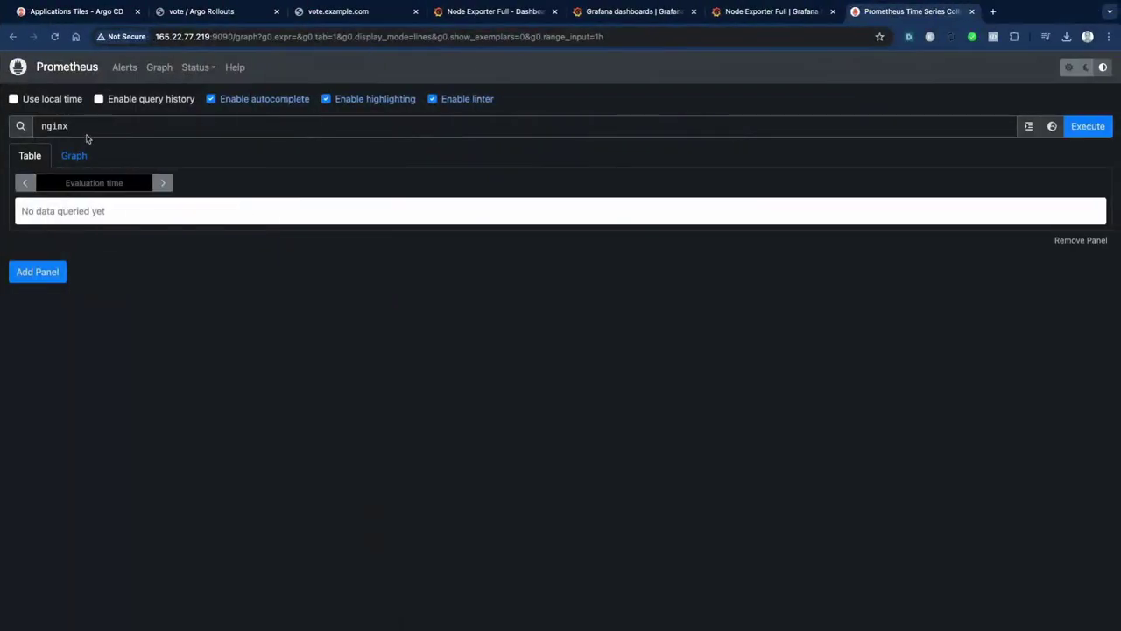
Step: Retype nginx in the Prometheus expression box to view the metric suggestions
{"action": "double_click", "coordinate": [89, 128]}
{"action": "type", "text": "nginx"}
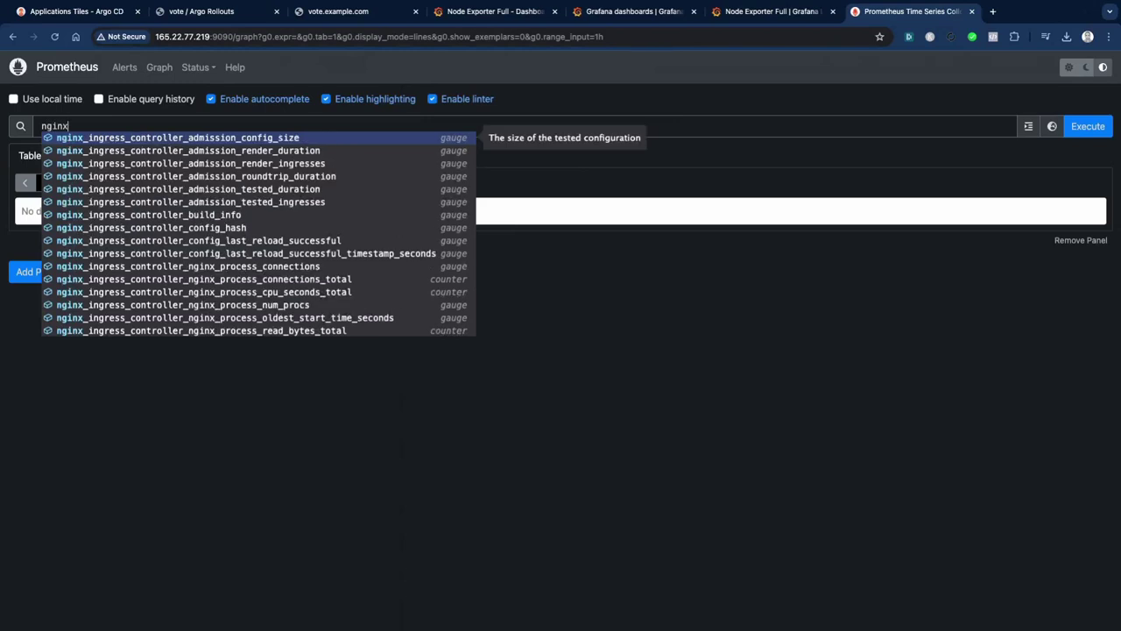
{"action": "key", "text": "Escape"}
Step: Return to Grafana's Node Exporter Full dashboard, checking the vote site tab on the way
{"action": "left_click", "coordinate": [661, 20]}
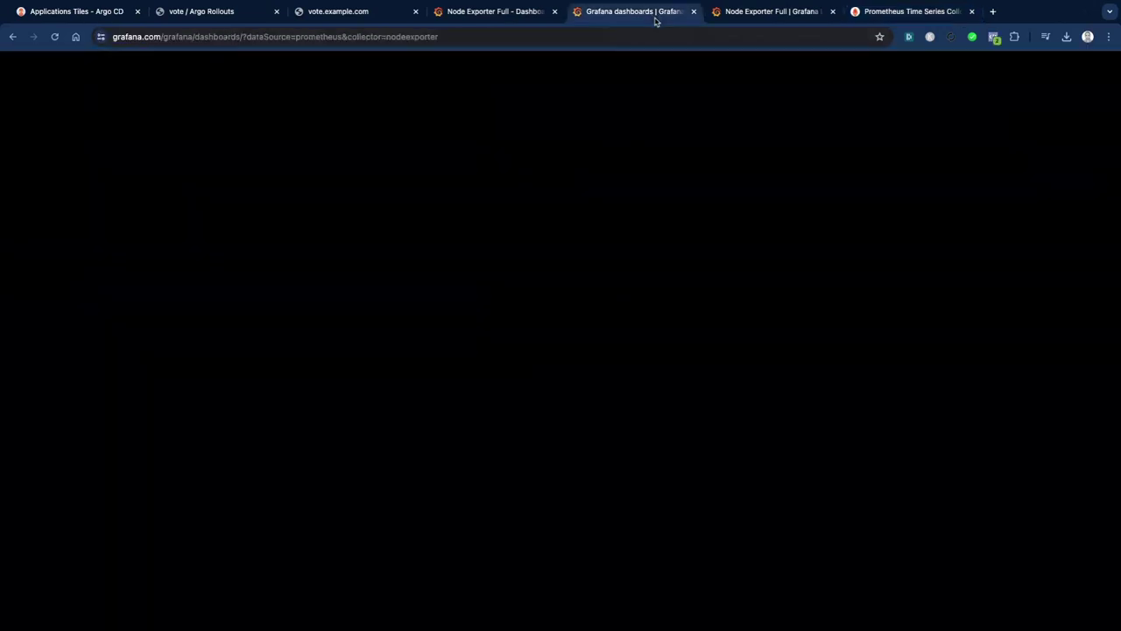
{"action": "left_click", "coordinate": [508, 13]}
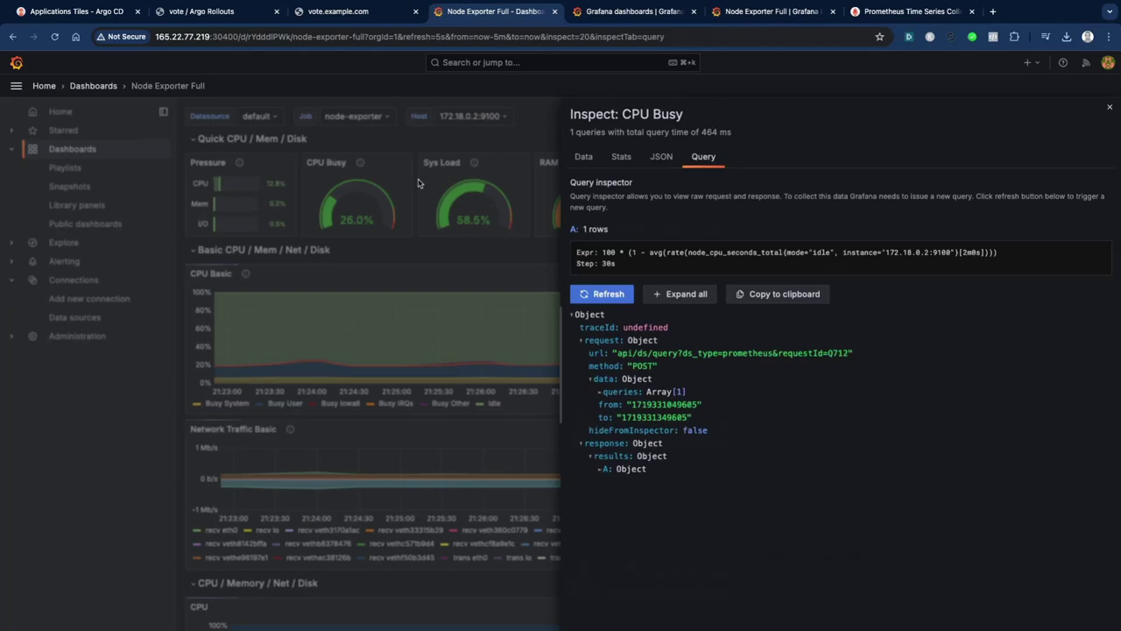
{"action": "left_click", "coordinate": [417, 193]}
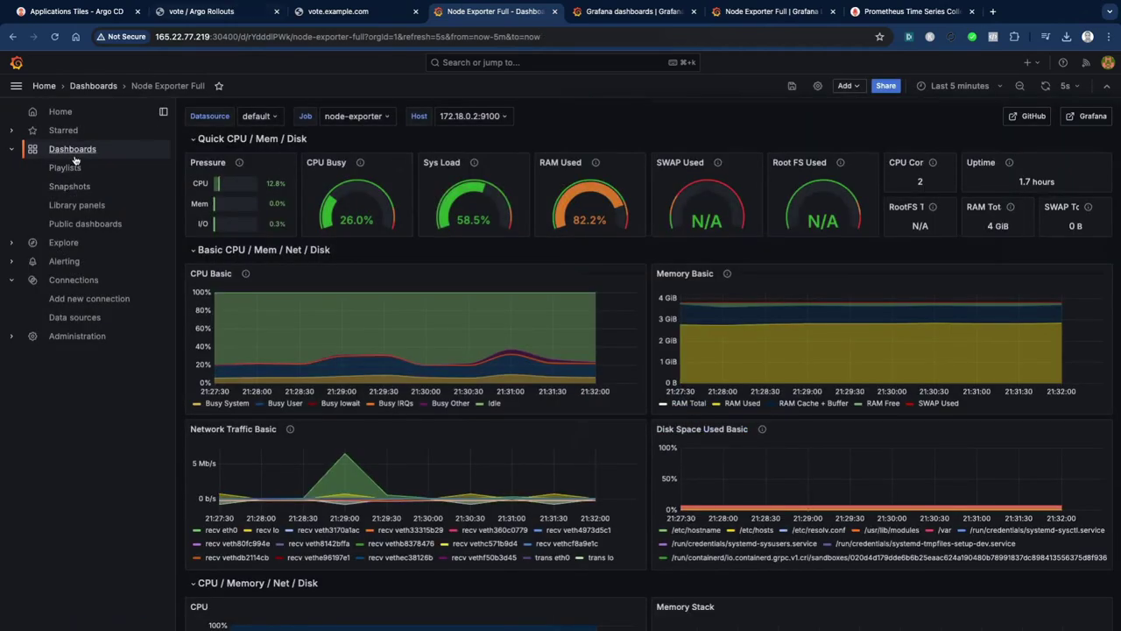
{"action": "left_click", "coordinate": [202, 13]}
{"action": "left_click", "coordinate": [388, 17]}
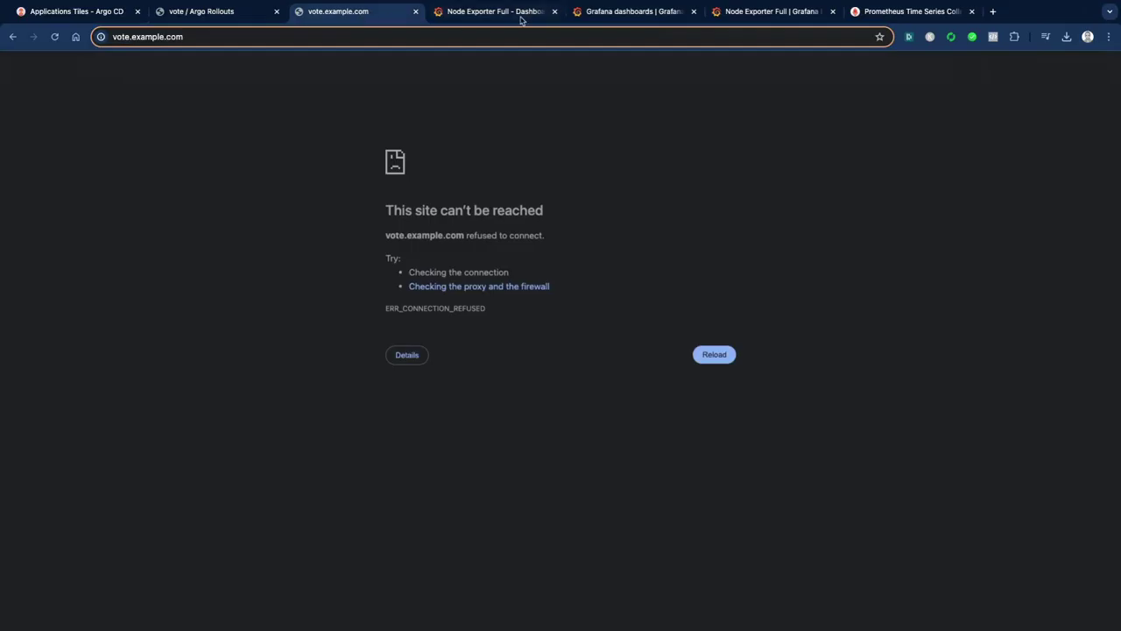
{"action": "left_click", "coordinate": [521, 14]}
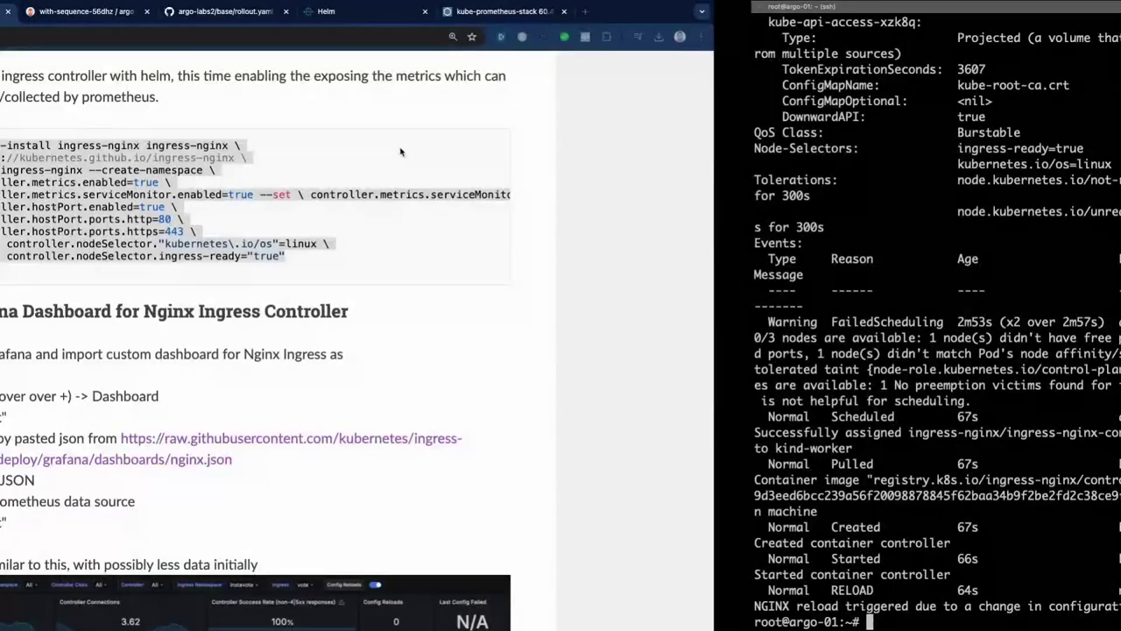
Step: Open the lab's nginx.json dashboard link as raw JSON and select all of it
{"action": "scroll", "coordinate": [374, 377], "scroll_direction": "down", "scroll_amount": 1}
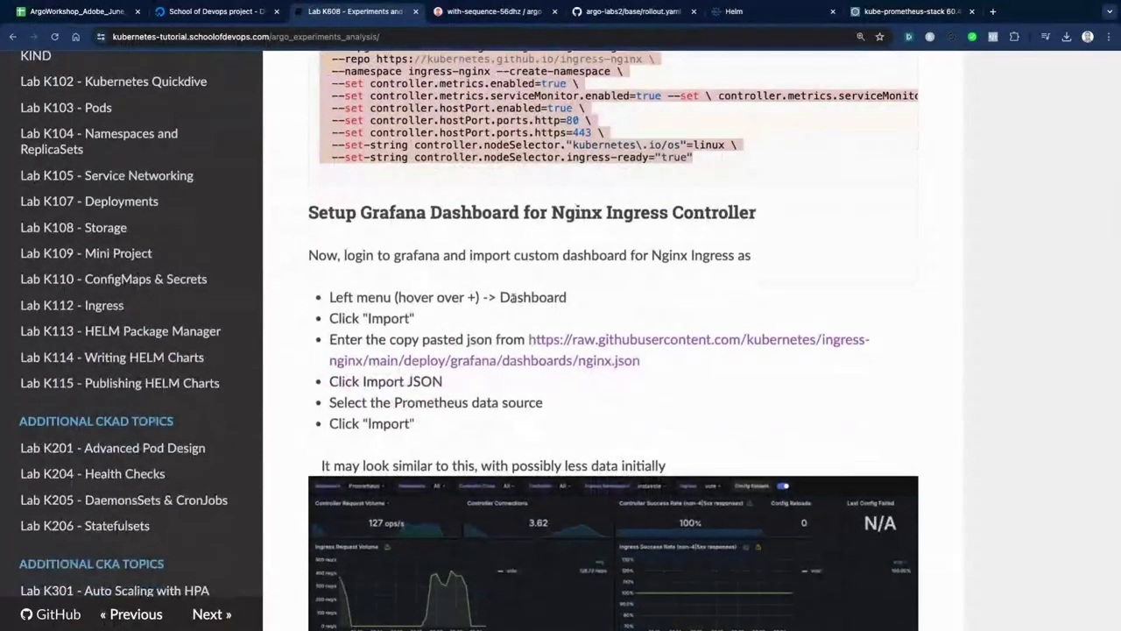
{"action": "left_click_drag", "start_coordinate": [365, 320], "coordinate": [441, 318]}
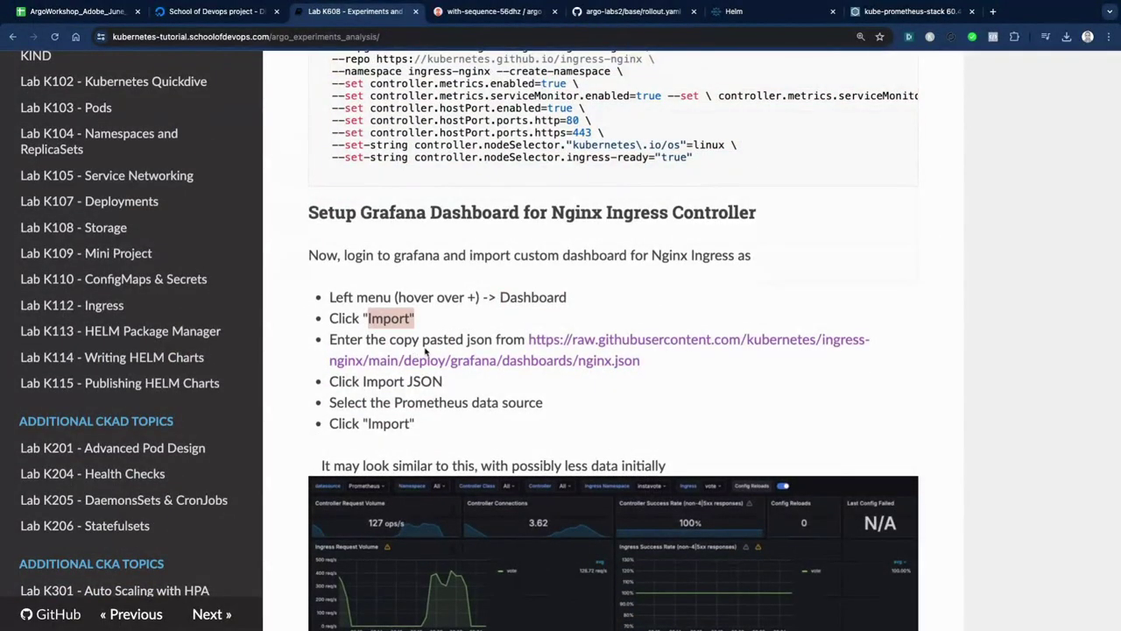
{"action": "left_click", "coordinate": [541, 348], "text": "ctrl"}
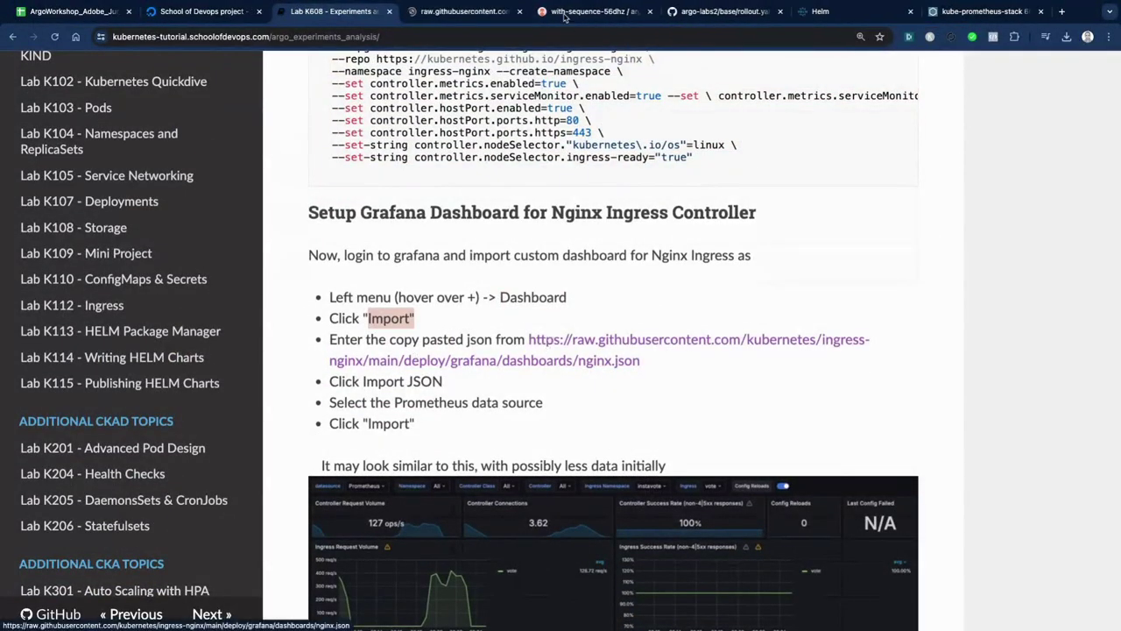
{"action": "left_click", "coordinate": [457, 15]}
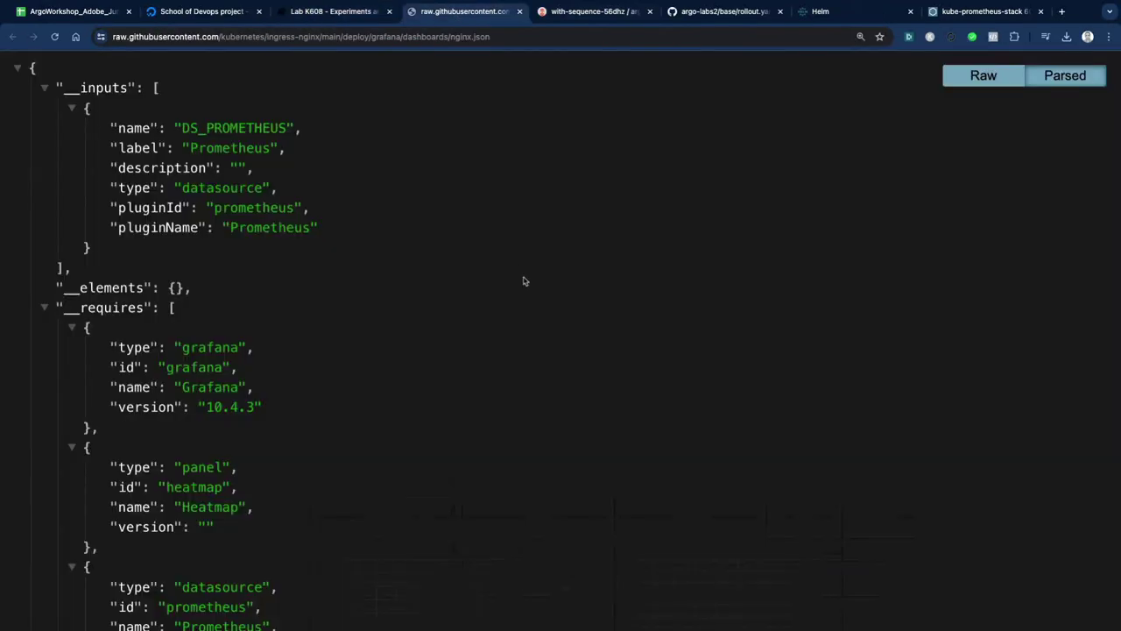
{"action": "left_click", "coordinate": [996, 78]}
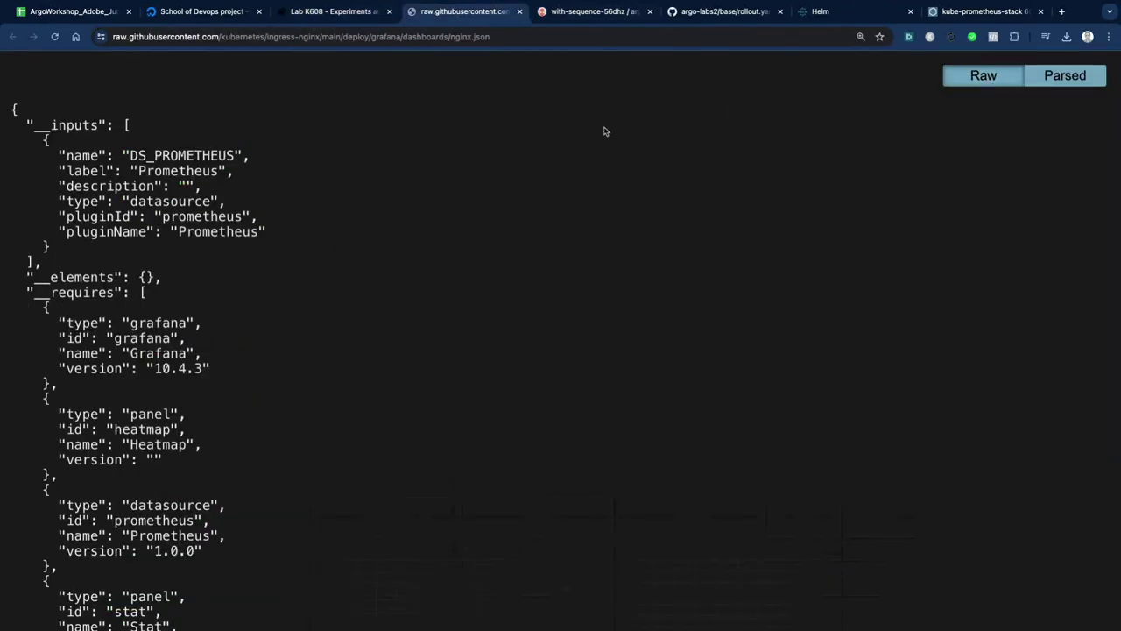
{"action": "key", "text": "super+a"}
{"action": "left_click", "coordinate": [563, 19]}
{"action": "left_click", "coordinate": [460, 12]}
{"action": "left_click", "coordinate": [350, 12]}
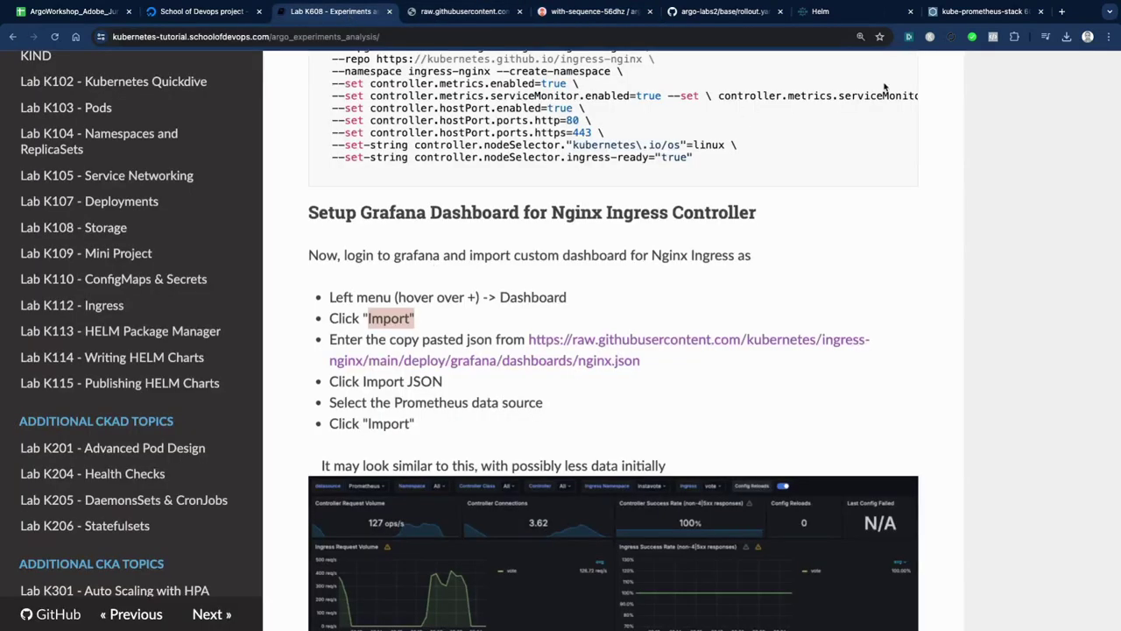
{"action": "key", "text": "ctrl+Right"}
{"action": "key", "text": "ctrl+Right"}
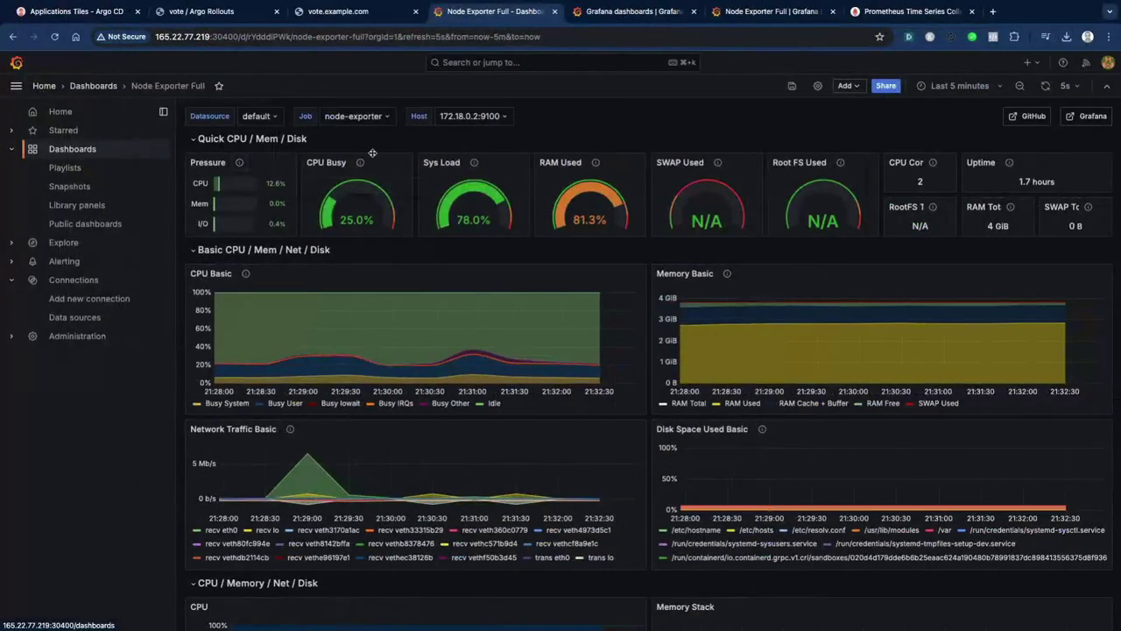
Step: Paste the NGINX Ingress dashboard JSON into Grafana's Import, load it, and import with Prometheus
{"action": "left_click", "coordinate": [79, 153]}
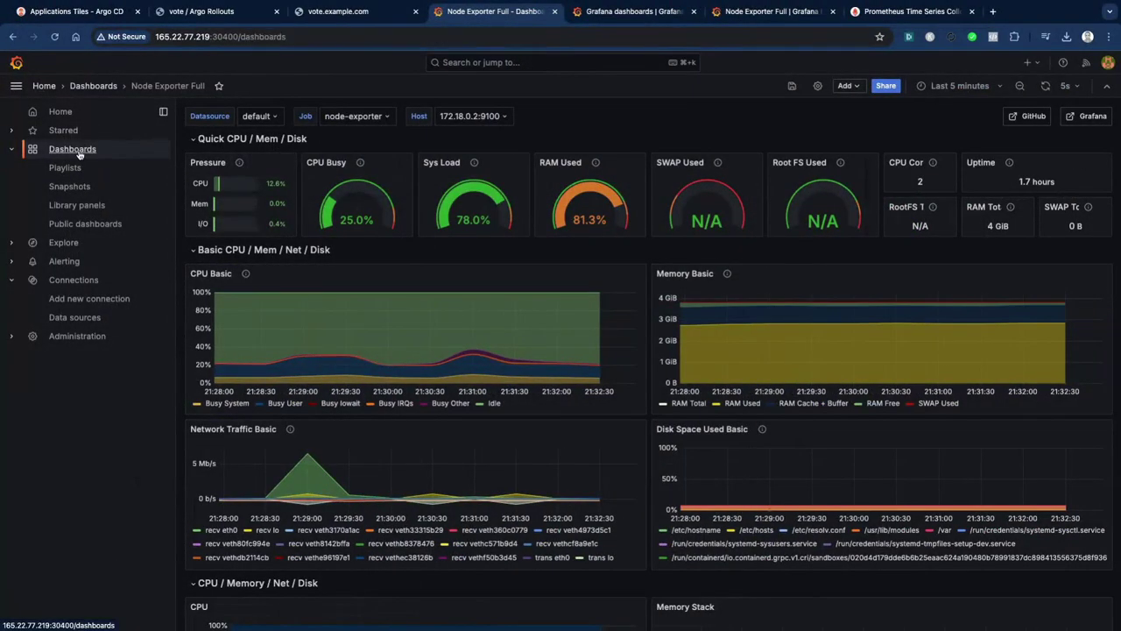
{"action": "left_click", "coordinate": [1076, 123]}
{"action": "left_click", "coordinate": [1066, 186]}
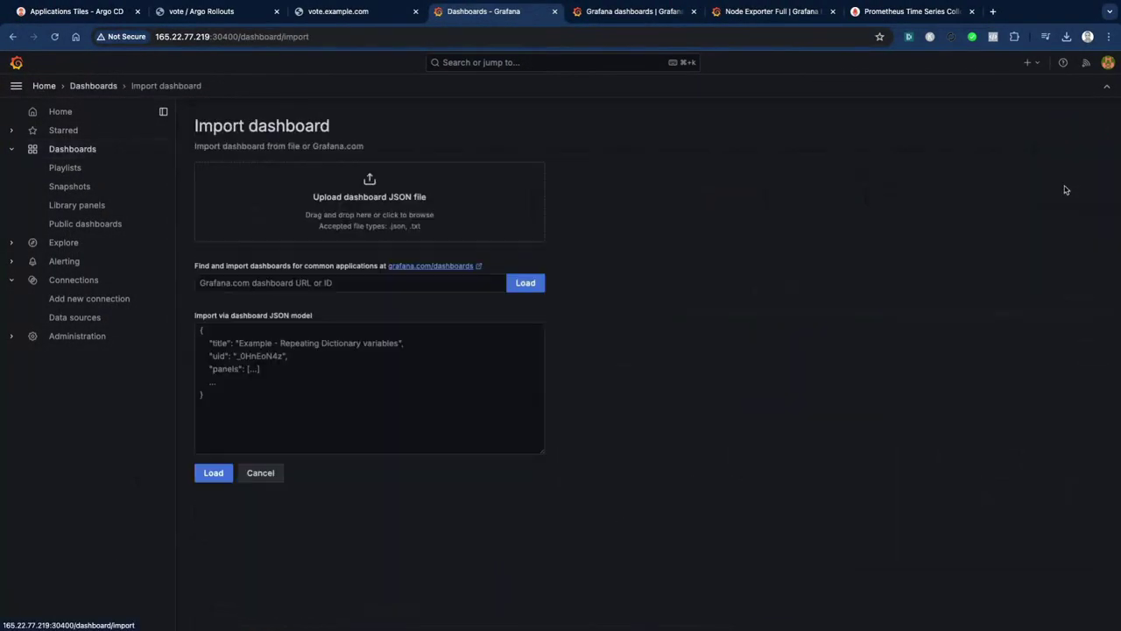
{"action": "left_click", "coordinate": [283, 350]}
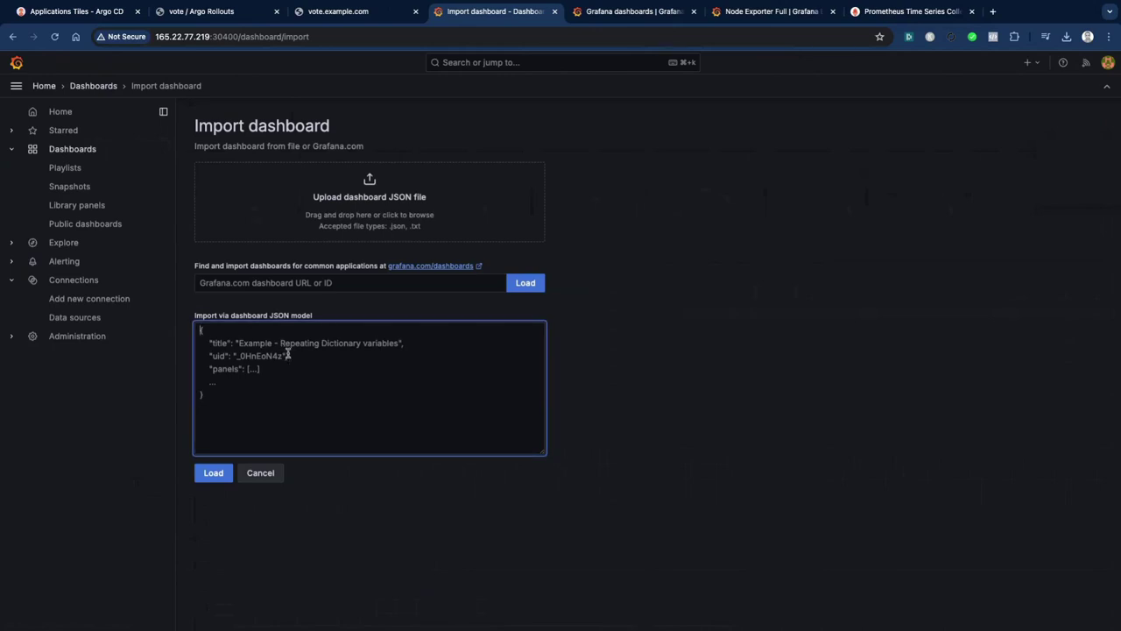
{"action": "key", "text": "super+v"}
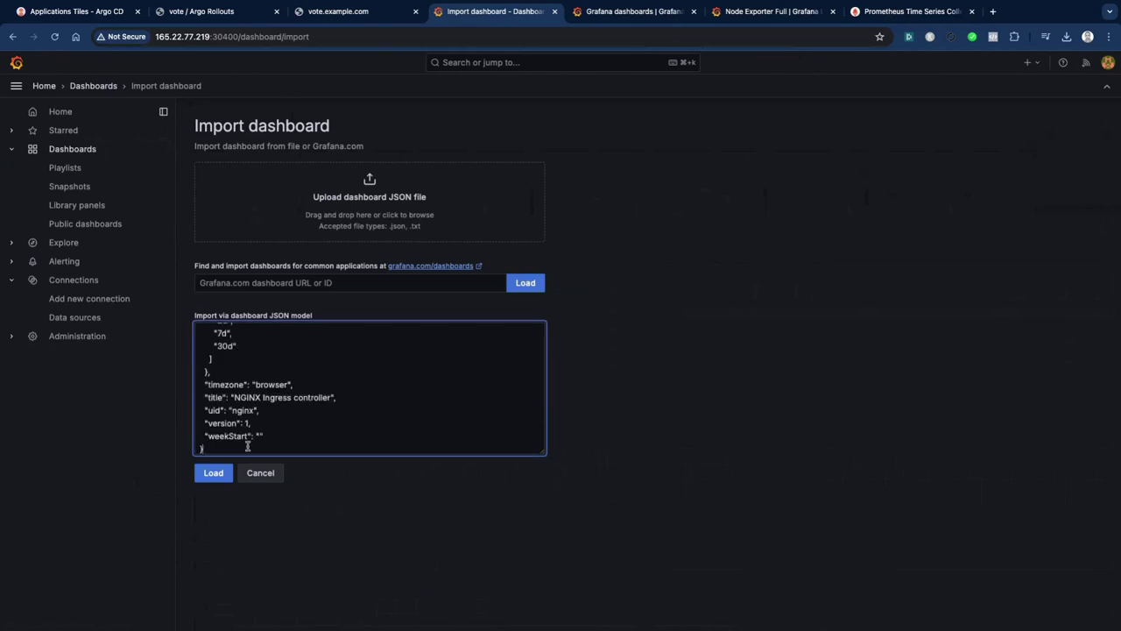
{"action": "left_click", "coordinate": [214, 473]}
{"action": "left_click", "coordinate": [327, 367]}
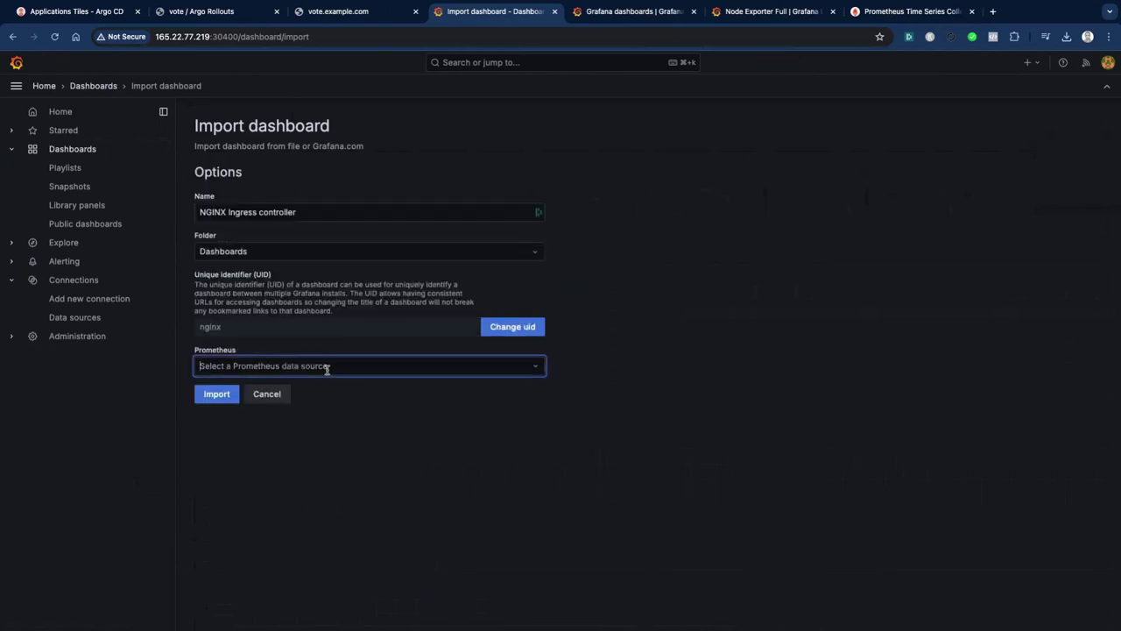
{"action": "left_click", "coordinate": [245, 393]}
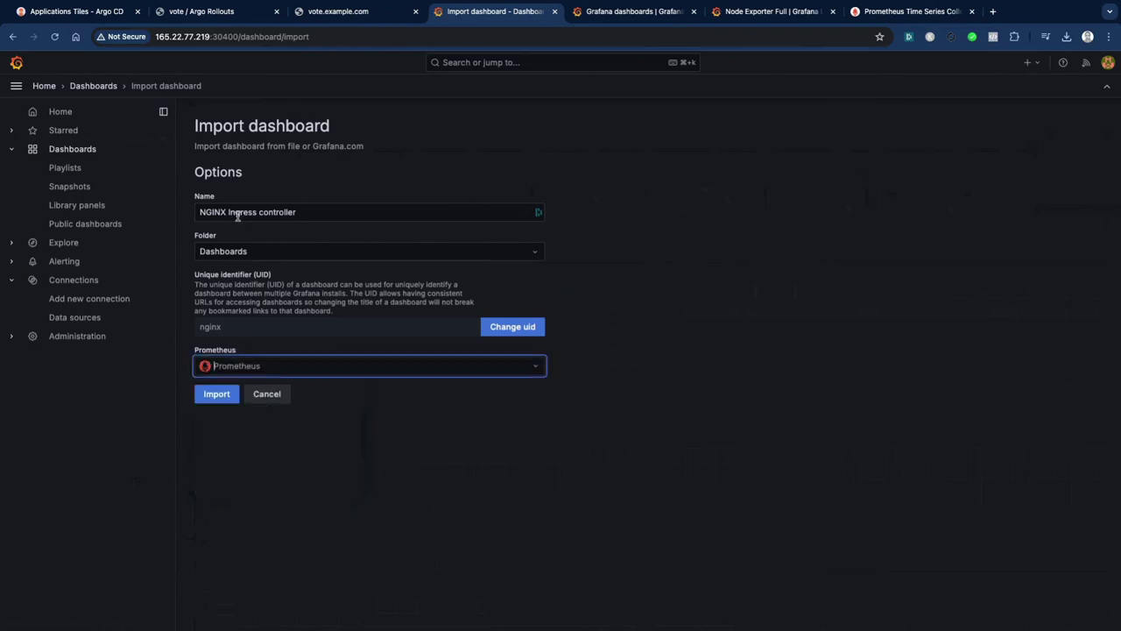
{"action": "left_click", "coordinate": [221, 395]}
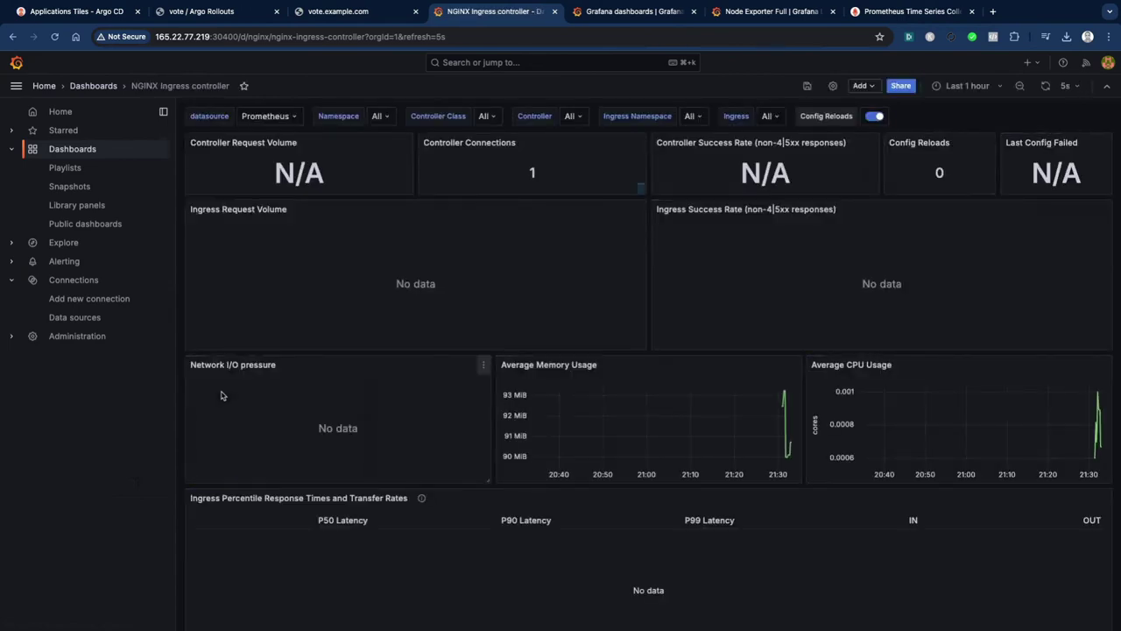
Step: Set the dashboard to Last 5 minutes with 5s auto-refresh, then reload the page
{"action": "scroll", "coordinate": [389, 316], "scroll_direction": "down", "scroll_amount": 8}
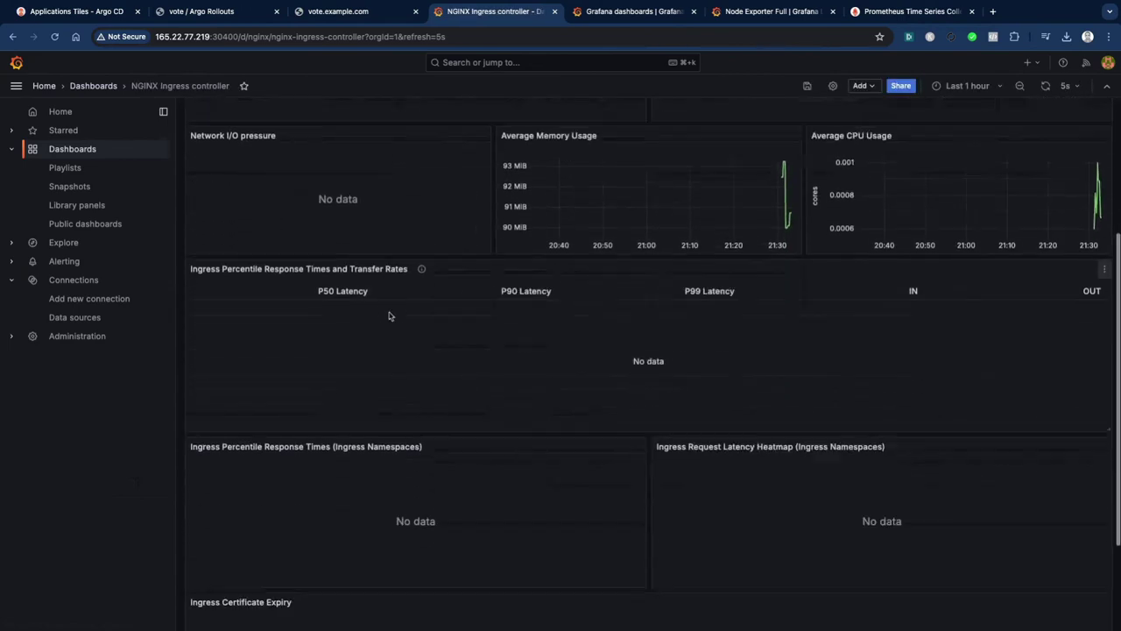
{"action": "scroll", "coordinate": [390, 316], "scroll_direction": "down", "scroll_amount": 1}
{"action": "scroll", "coordinate": [389, 315], "scroll_direction": "up", "scroll_amount": 7}
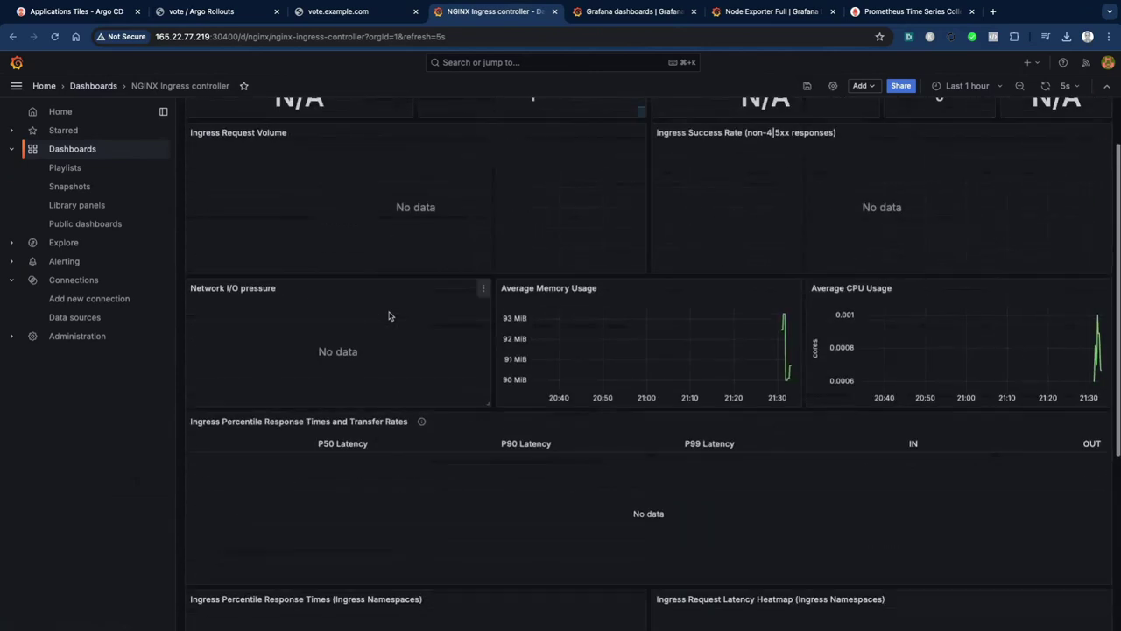
{"action": "scroll", "coordinate": [905, 149], "scroll_direction": "up", "scroll_amount": 2}
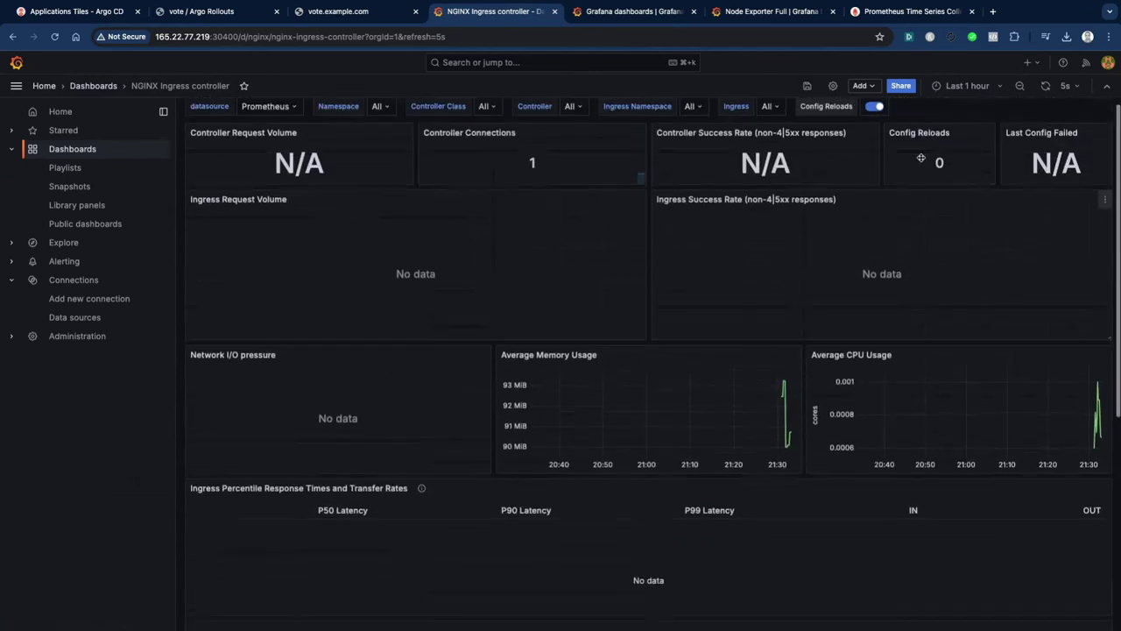
{"action": "left_click", "coordinate": [964, 85]}
{"action": "left_click", "coordinate": [954, 142]}
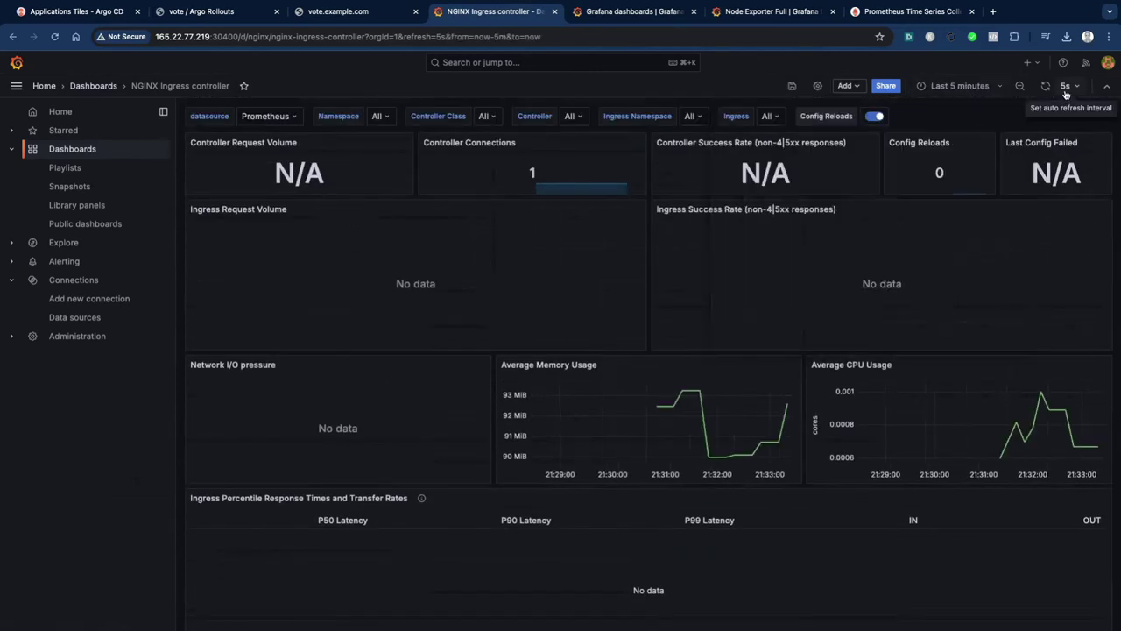
{"action": "left_click", "coordinate": [1070, 86]}
{"action": "left_click", "coordinate": [1065, 153]}
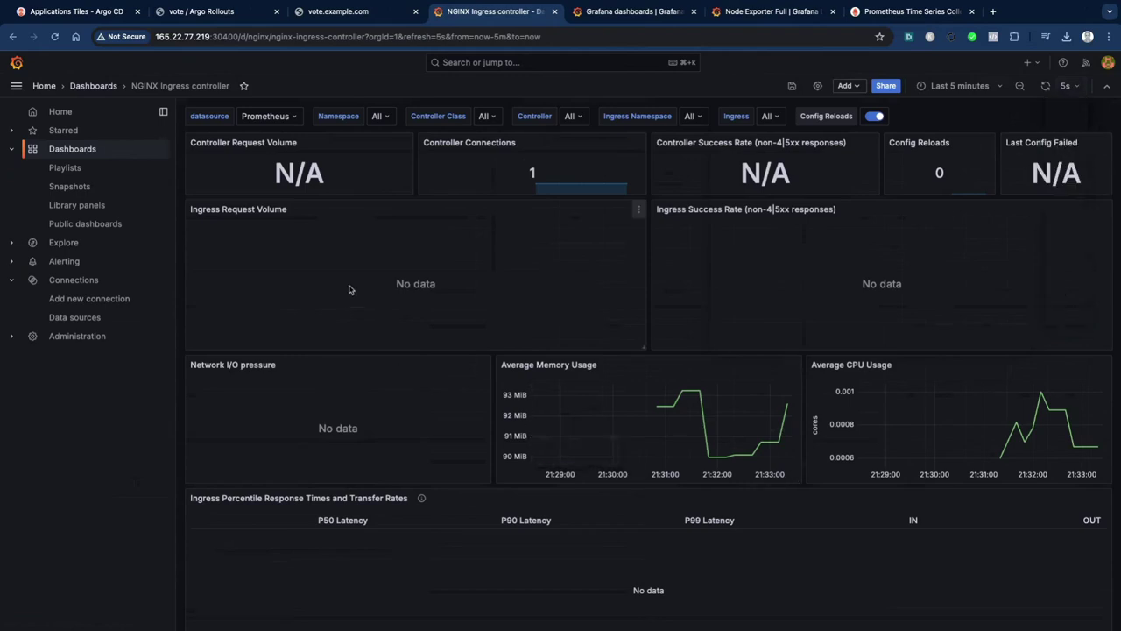
{"action": "scroll", "coordinate": [398, 329], "scroll_direction": "down", "scroll_amount": 2}
{"action": "scroll", "coordinate": [395, 327], "scroll_direction": "down", "scroll_amount": 1}
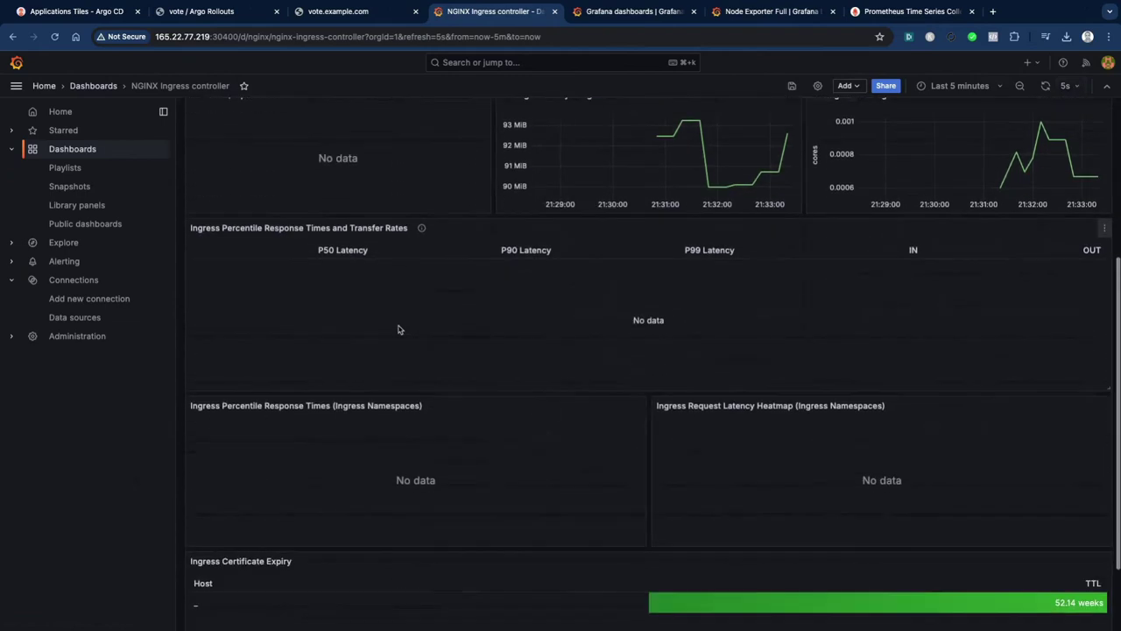
{"action": "scroll", "coordinate": [736, 455], "scroll_direction": "down", "scroll_amount": 1}
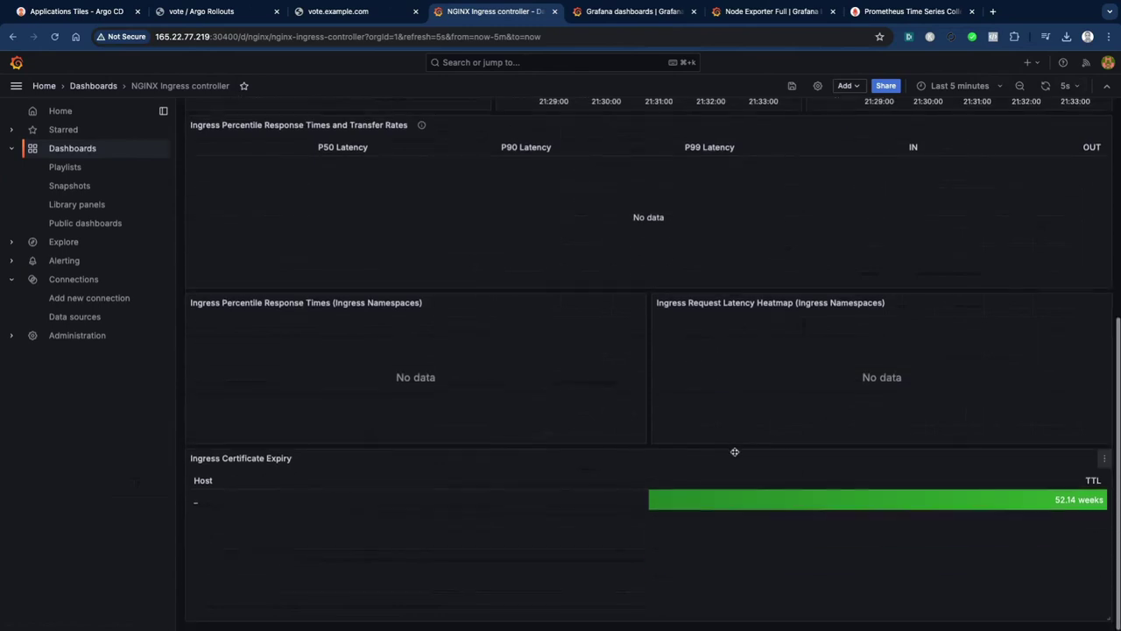
{"action": "scroll", "coordinate": [736, 455], "scroll_direction": "up", "scroll_amount": 4}
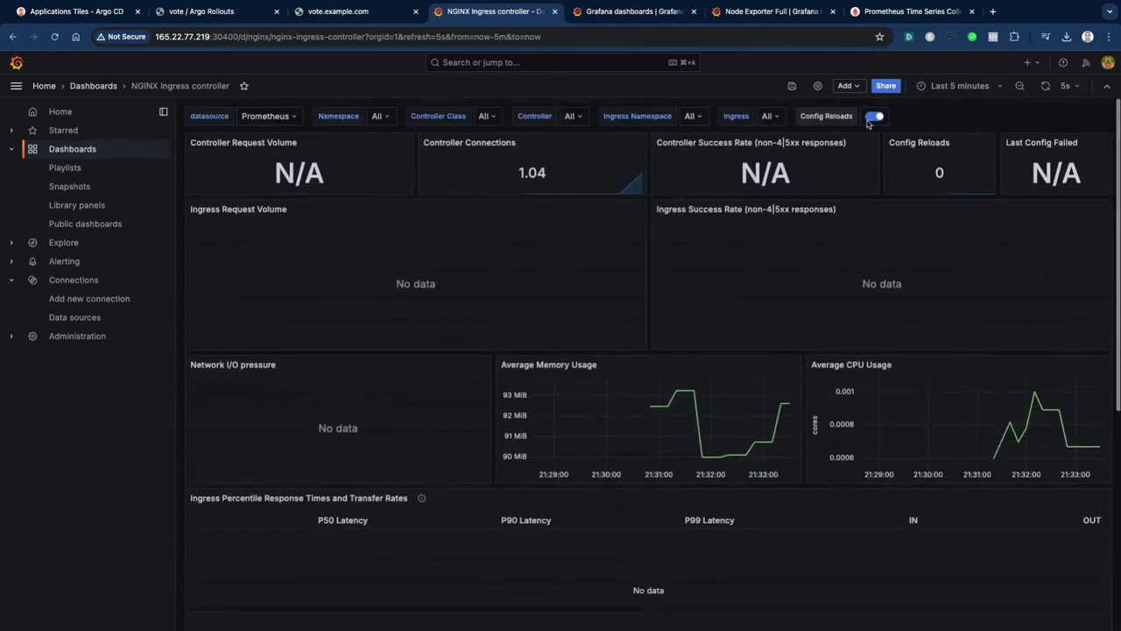
{"action": "left_click", "coordinate": [56, 38]}
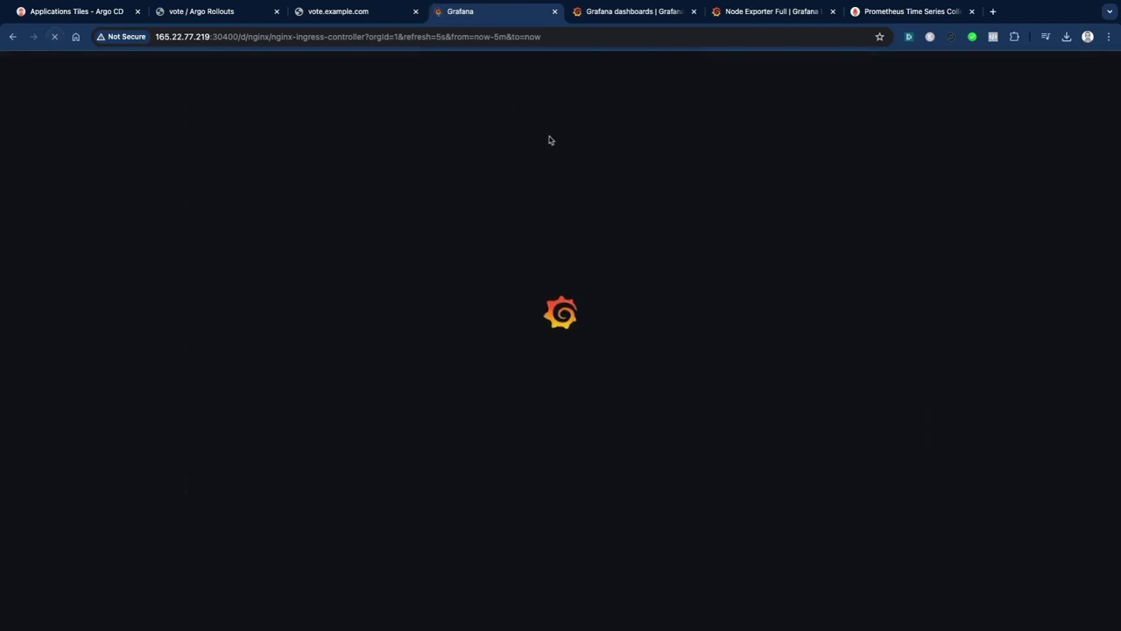
Step: Reload the vote.example.com app several times to send requests
{"action": "left_click", "coordinate": [315, 14]}
{"action": "left_click", "coordinate": [325, 37]}
{"action": "key", "text": "Return"}
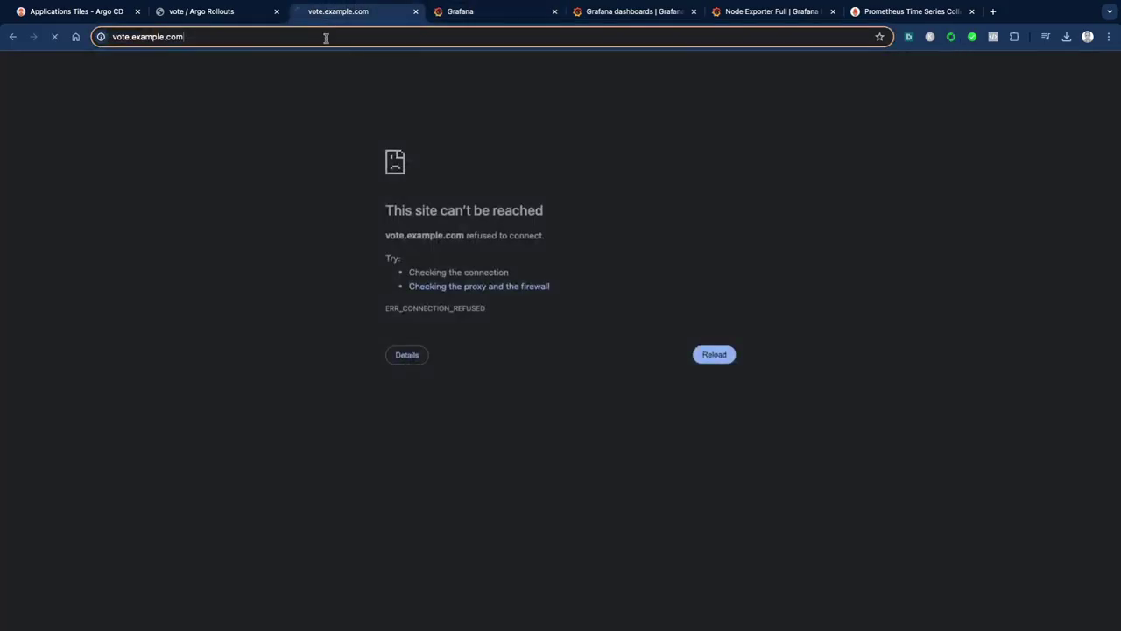
{"action": "key", "text": "Return"}
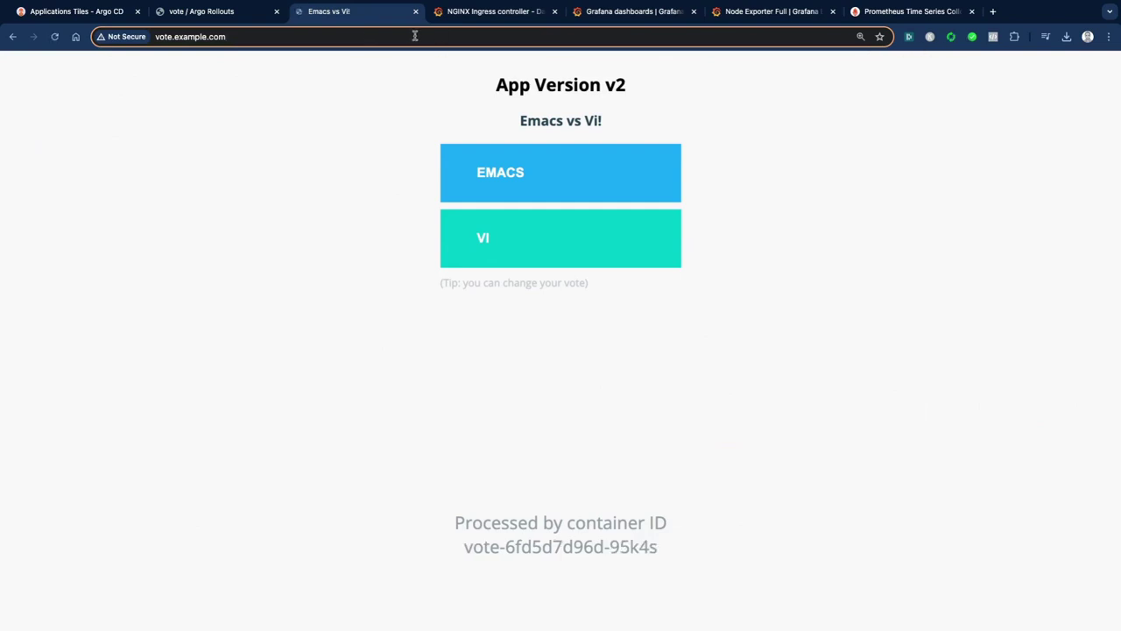
{"action": "key", "text": "Return"}
{"action": "key", "text": "super+r"}
Step: Start the auto-refresh extension reloading the vote page every 2 seconds
{"action": "left_click", "coordinate": [951, 38]}
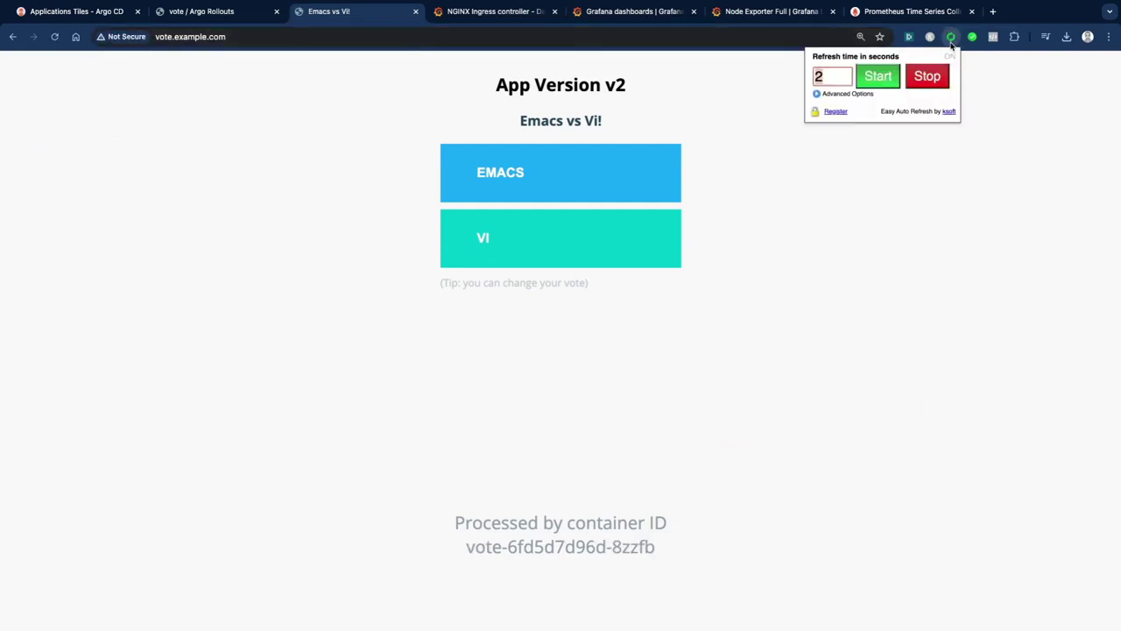
{"action": "left_click", "coordinate": [879, 77]}
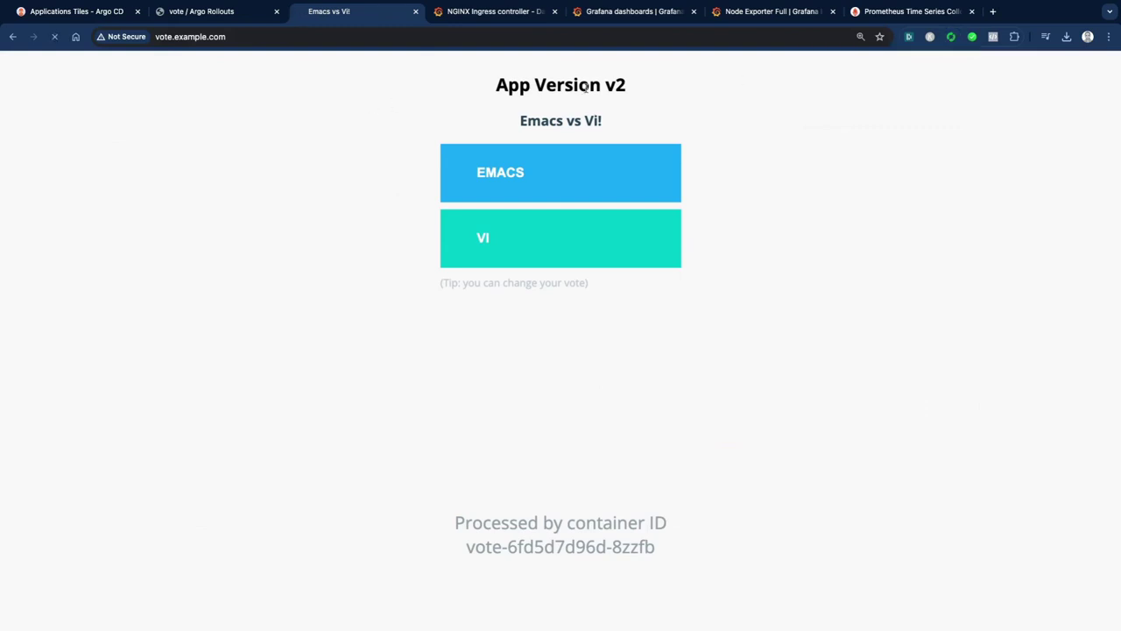
{"action": "left_click", "coordinate": [951, 39]}
{"action": "left_click", "coordinate": [733, 93]}
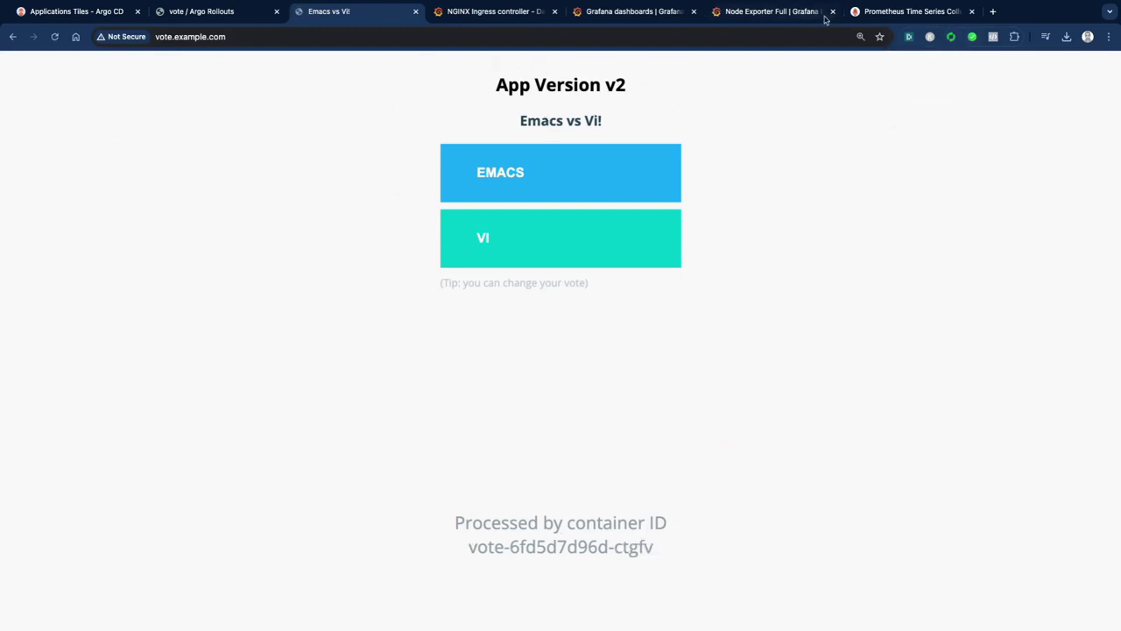
{"action": "left_click", "coordinate": [582, 22]}
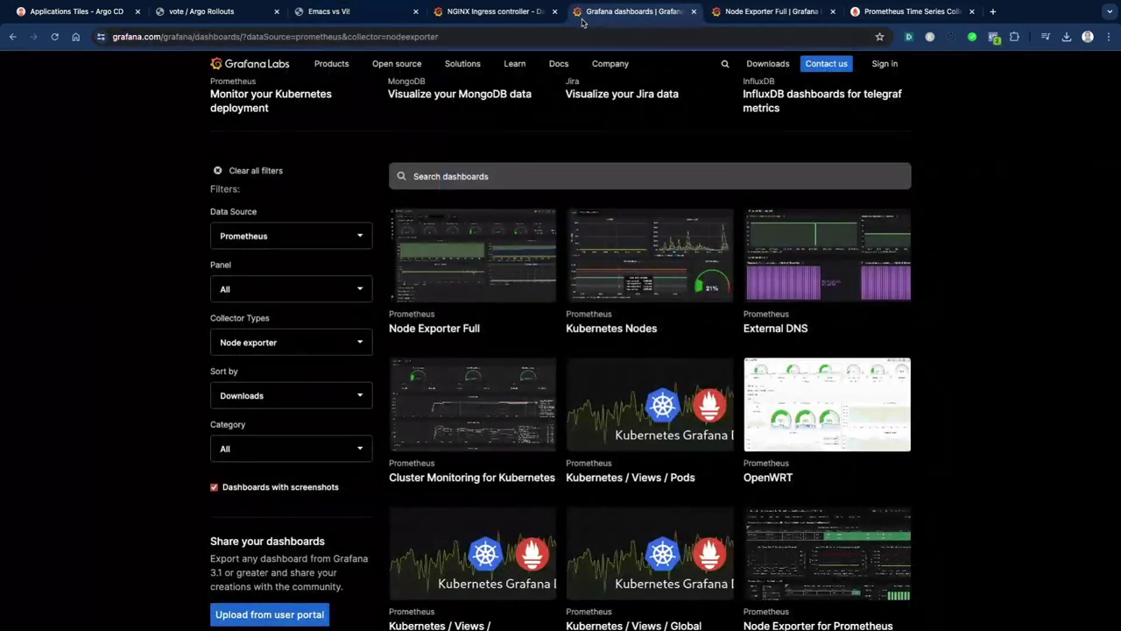
Step: Close the Grafana Labs dashboards and Node Exporter Full tabs, returning to the NGINX Ingress controller dashboard
{"action": "left_click", "coordinate": [532, 19]}
{"action": "left_click", "coordinate": [671, 18]}
{"action": "left_click", "coordinate": [693, 11]}
{"action": "left_click", "coordinate": [693, 11]}
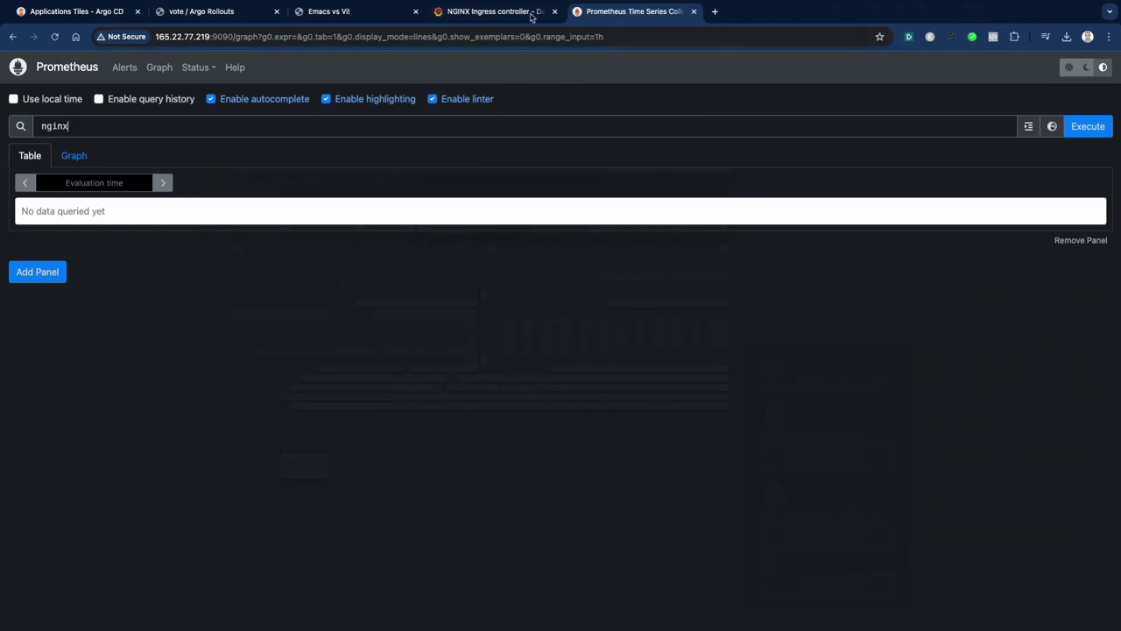
{"action": "left_click", "coordinate": [531, 16]}
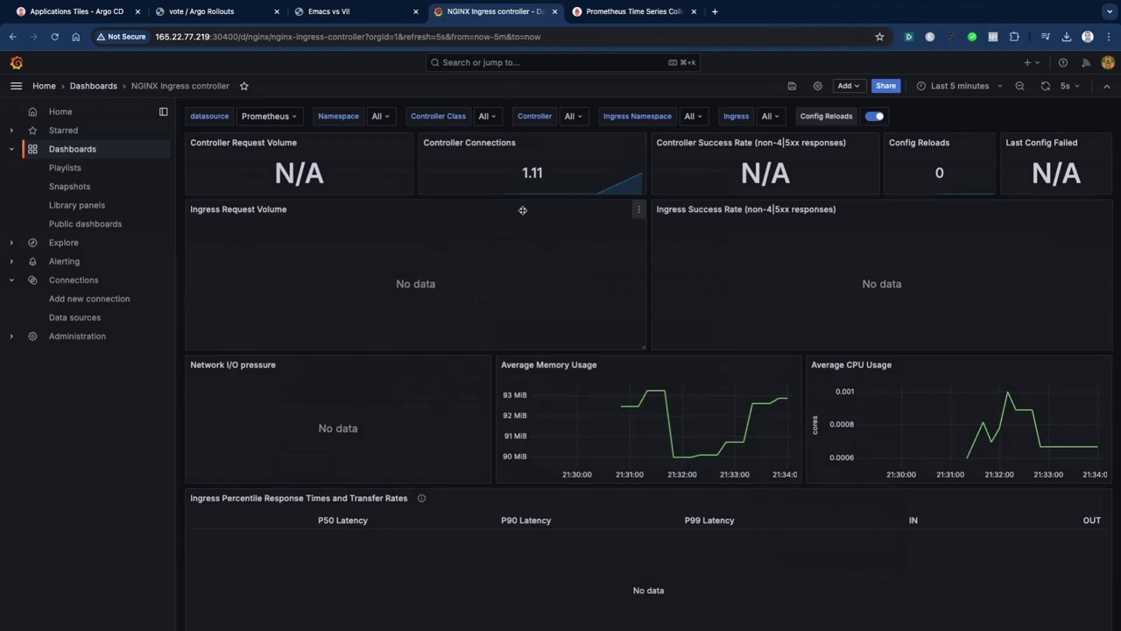
Step: Reload the NGINX Ingress controller dashboard and scroll its panels, which still lack request data
{"action": "scroll", "coordinate": [434, 285], "scroll_direction": "down", "scroll_amount": 4}
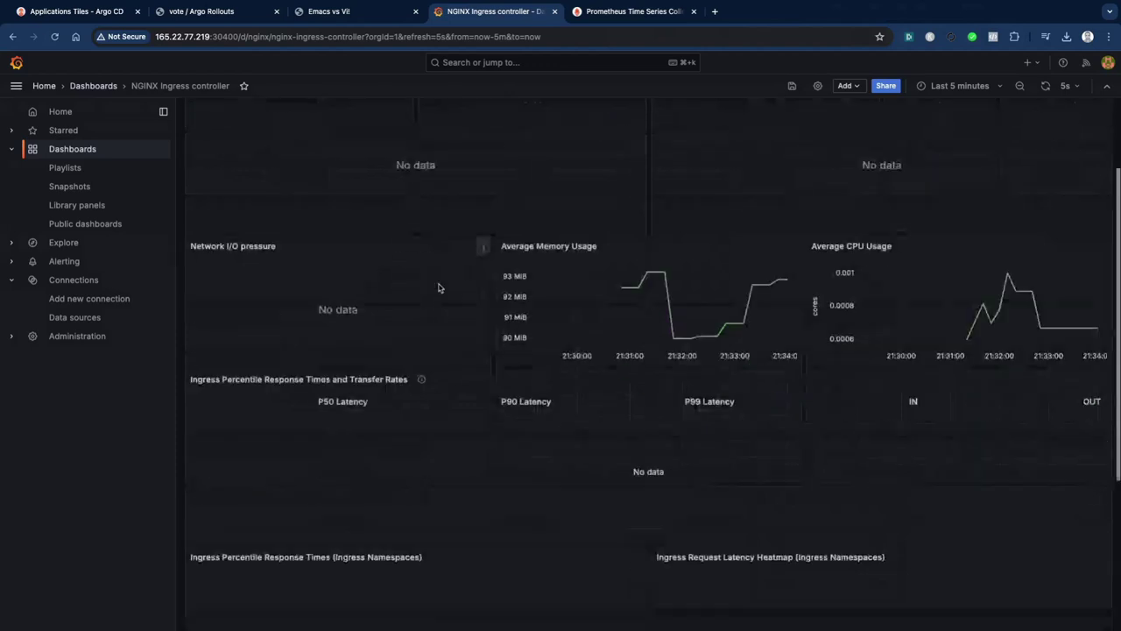
{"action": "scroll", "coordinate": [438, 287], "scroll_direction": "up", "scroll_amount": 1}
{"action": "scroll", "coordinate": [439, 287], "scroll_direction": "up", "scroll_amount": 3}
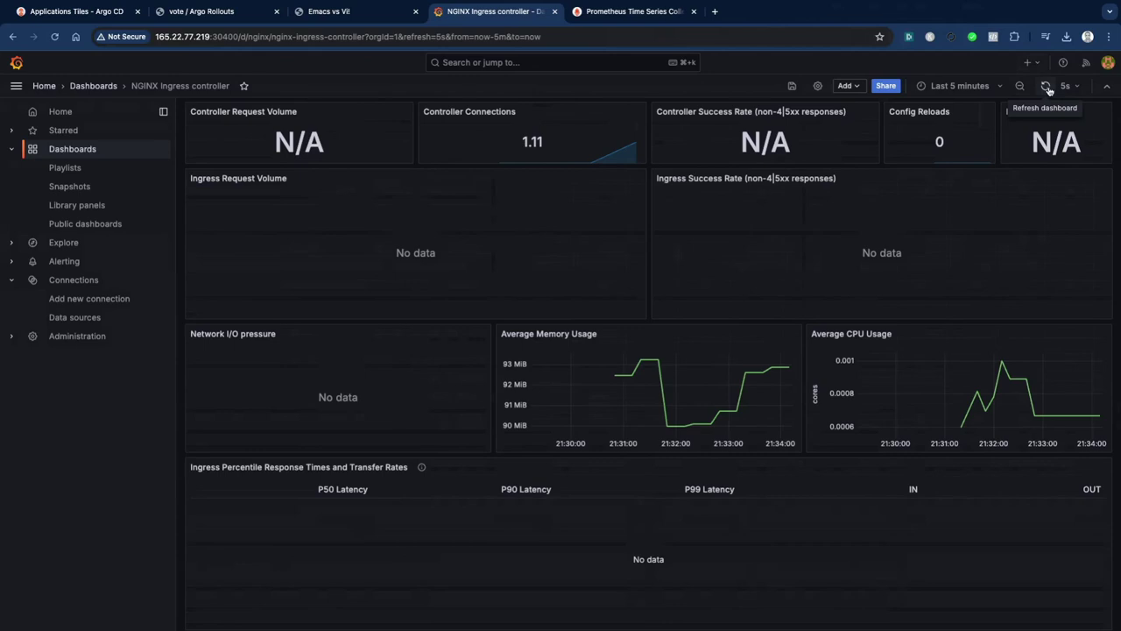
{"action": "left_click", "coordinate": [54, 38]}
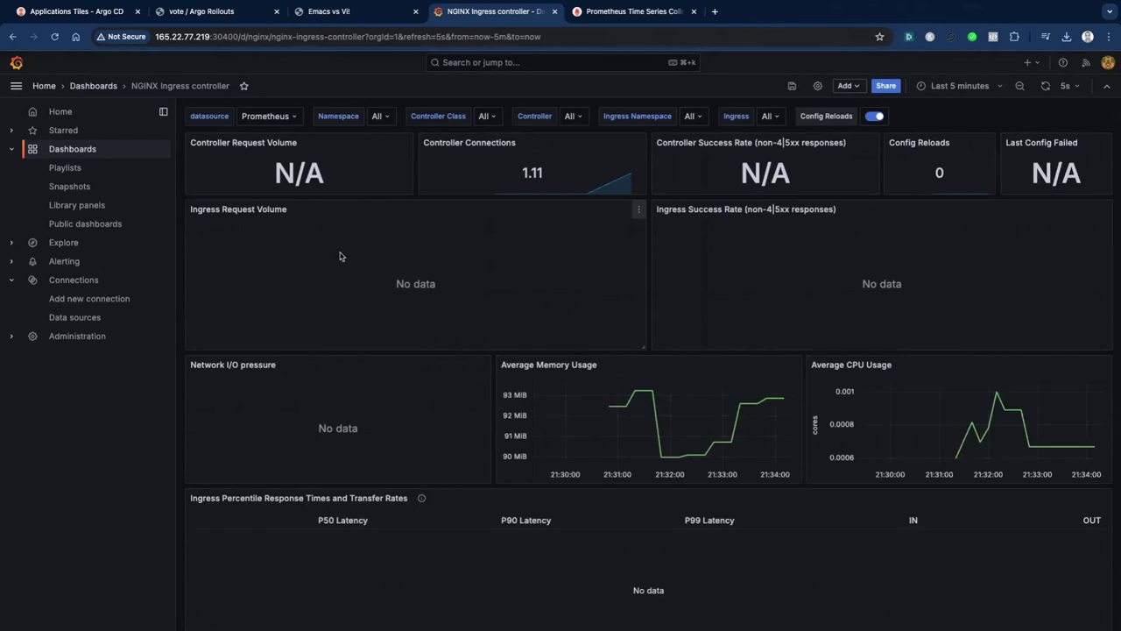
{"action": "scroll", "coordinate": [358, 296], "scroll_direction": "down", "scroll_amount": 2}
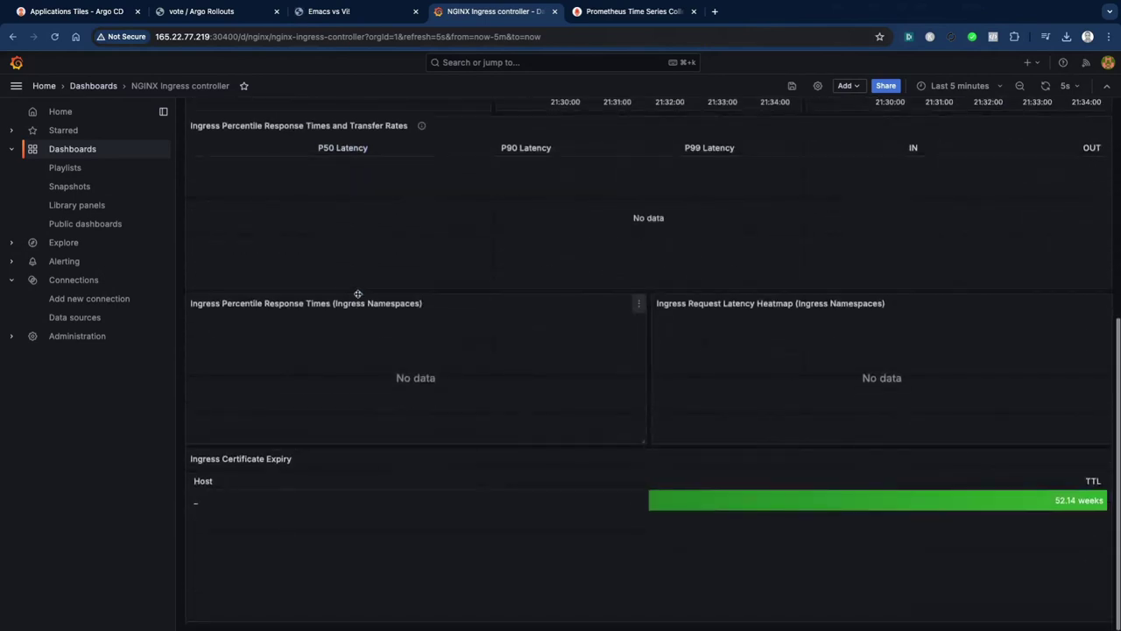
{"action": "scroll", "coordinate": [358, 298], "scroll_direction": "up", "scroll_amount": 5}
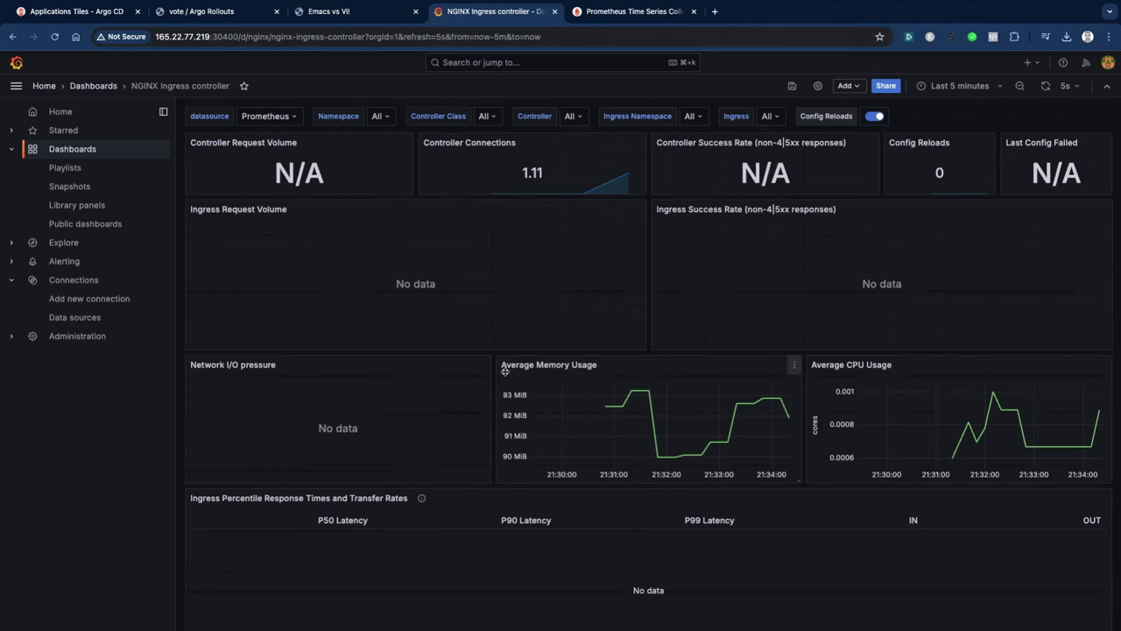
{"action": "scroll", "coordinate": [505, 375], "scroll_direction": "down", "scroll_amount": 3}
{"action": "scroll", "coordinate": [505, 375], "scroll_direction": "up", "scroll_amount": 3}
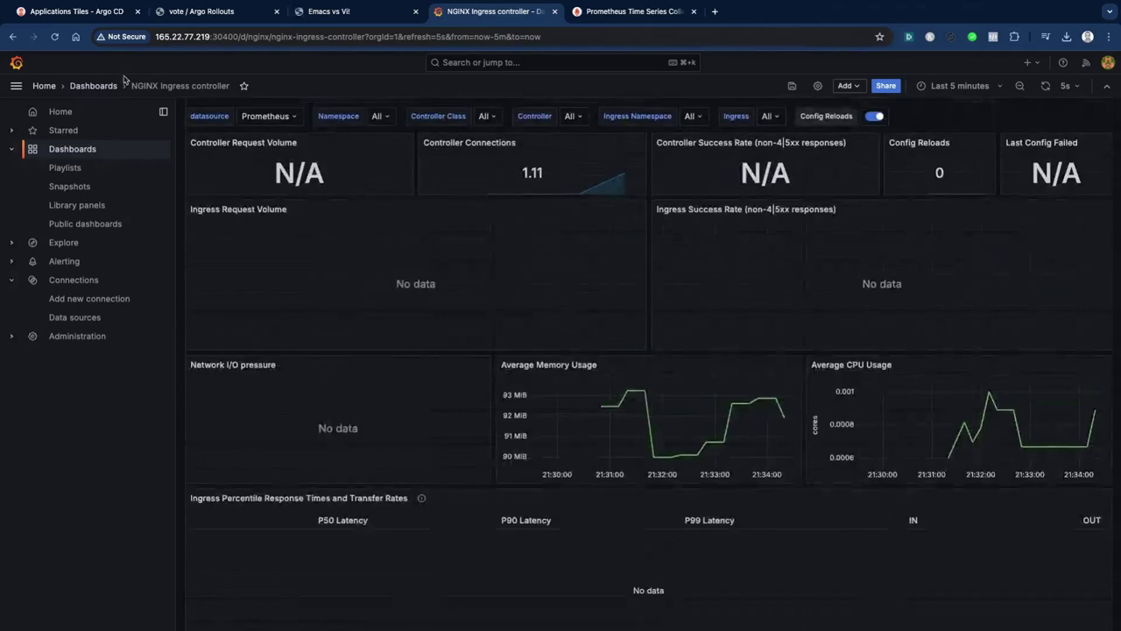
{"action": "key", "text": "super+Tab"}
Step: Select the helm upgrade command block in the lab docs
{"action": "key", "text": "ctrl+Left"}
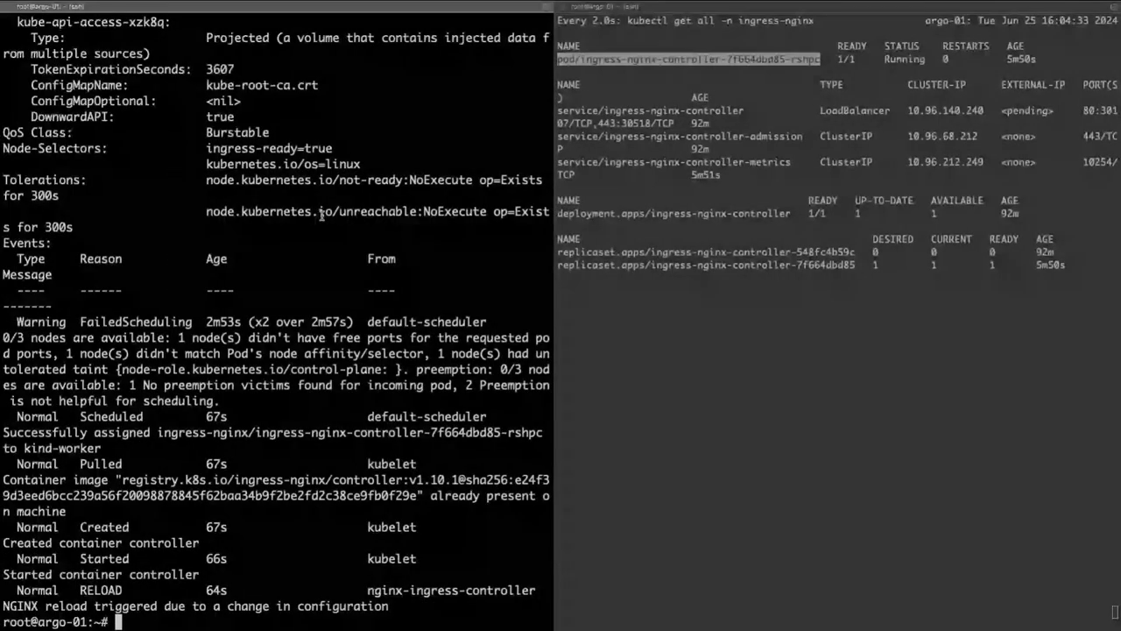
{"action": "scroll", "coordinate": [331, 214], "scroll_direction": "up", "scroll_amount": 3}
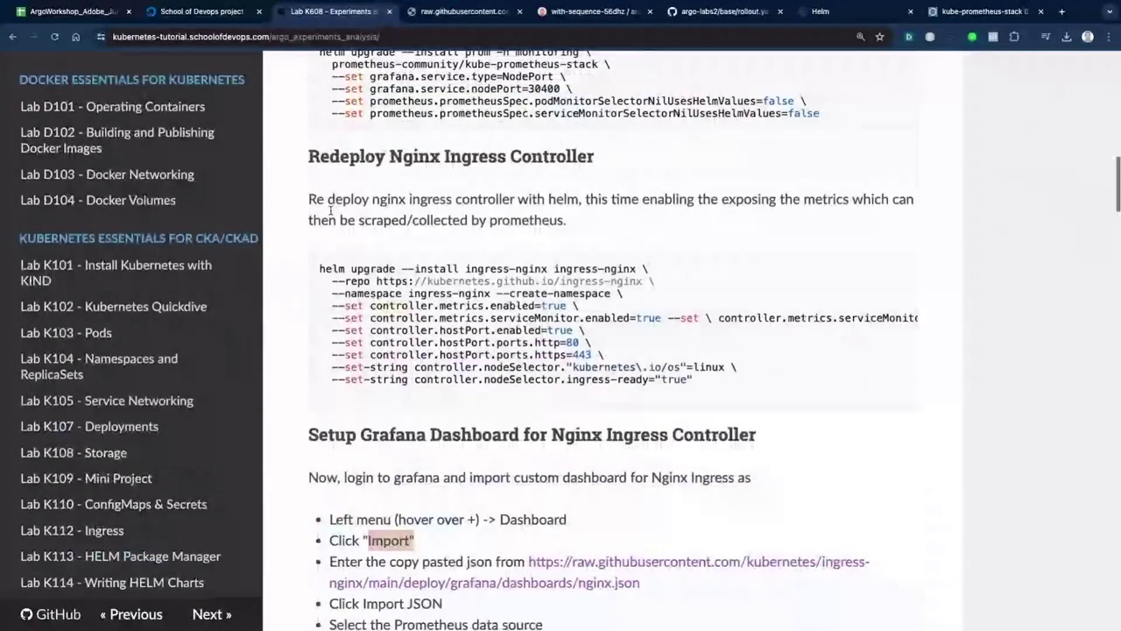
{"action": "left_click_drag", "start_coordinate": [320, 268], "coordinate": [771, 406]}
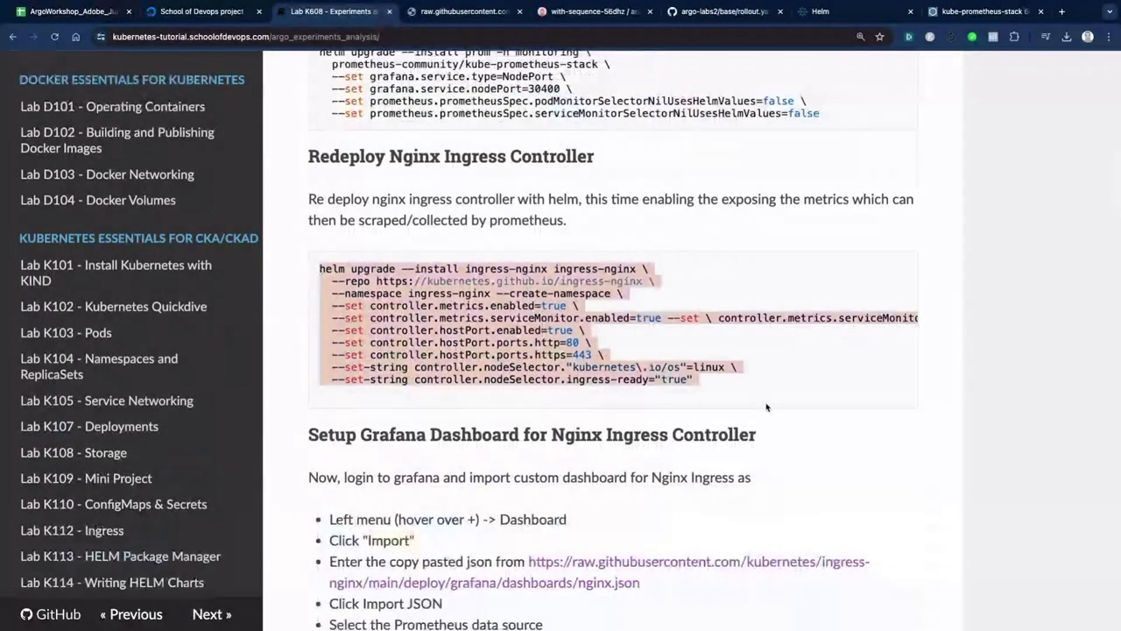
Step: Scroll back through the ingress-nginx controller pod's describe output and events in the terminal
{"action": "key", "text": "ctrl+Right"}
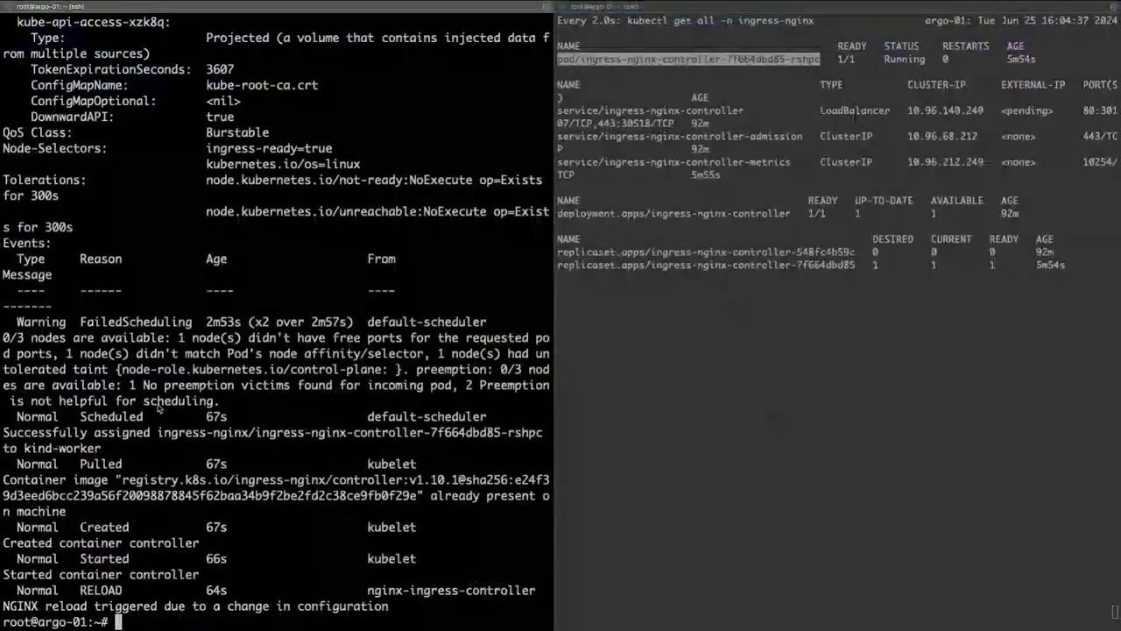
{"action": "scroll", "coordinate": [158, 404], "scroll_direction": "up", "scroll_amount": 2}
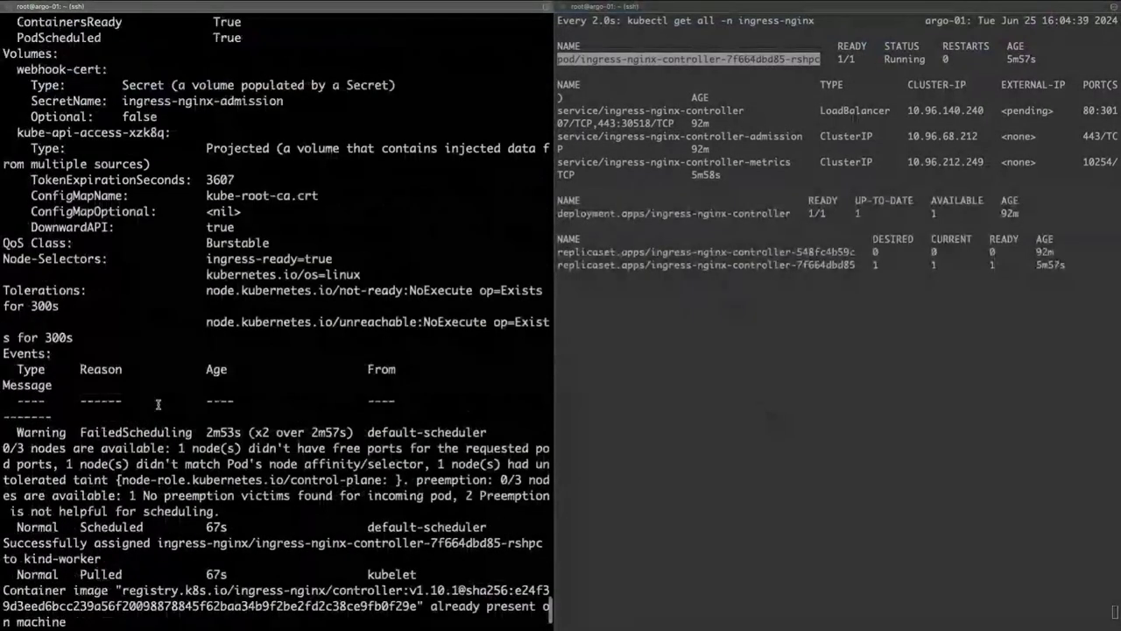
{"action": "key", "text": "ctrl+Left"}
Step: Reload the NGINX Ingress controller dashboard and scroll its panels; request volume and success rate remain empty
{"action": "scroll", "coordinate": [257, 401], "scroll_direction": "down", "scroll_amount": 4}
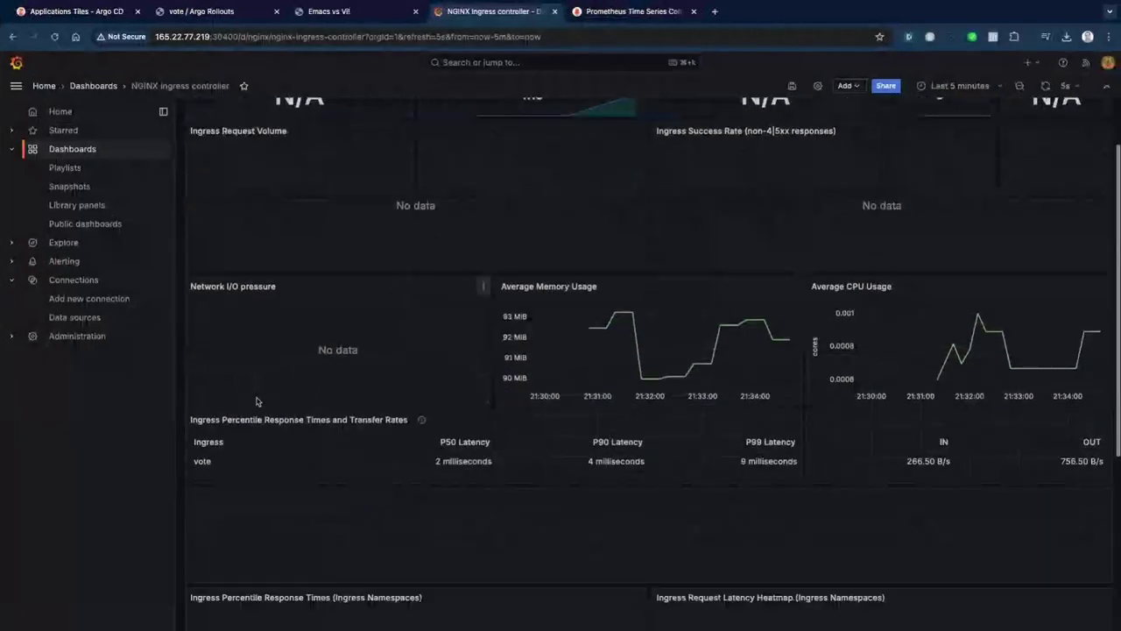
{"action": "scroll", "coordinate": [257, 402], "scroll_direction": "down", "scroll_amount": 4}
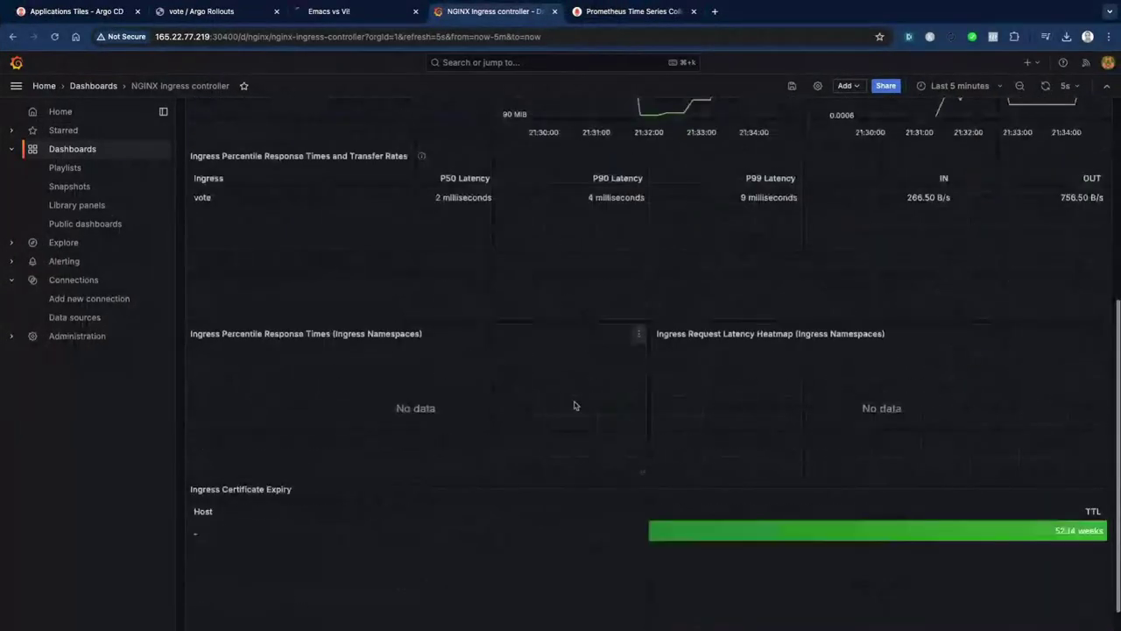
{"action": "scroll", "coordinate": [523, 393], "scroll_direction": "up", "scroll_amount": 8}
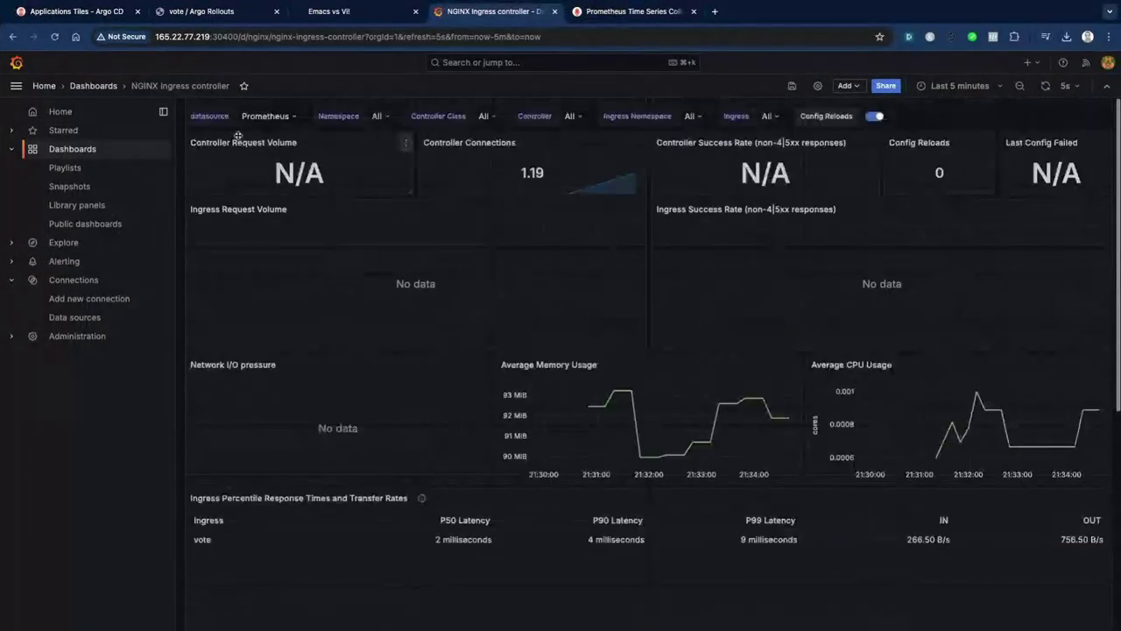
{"action": "left_click", "coordinate": [54, 36]}
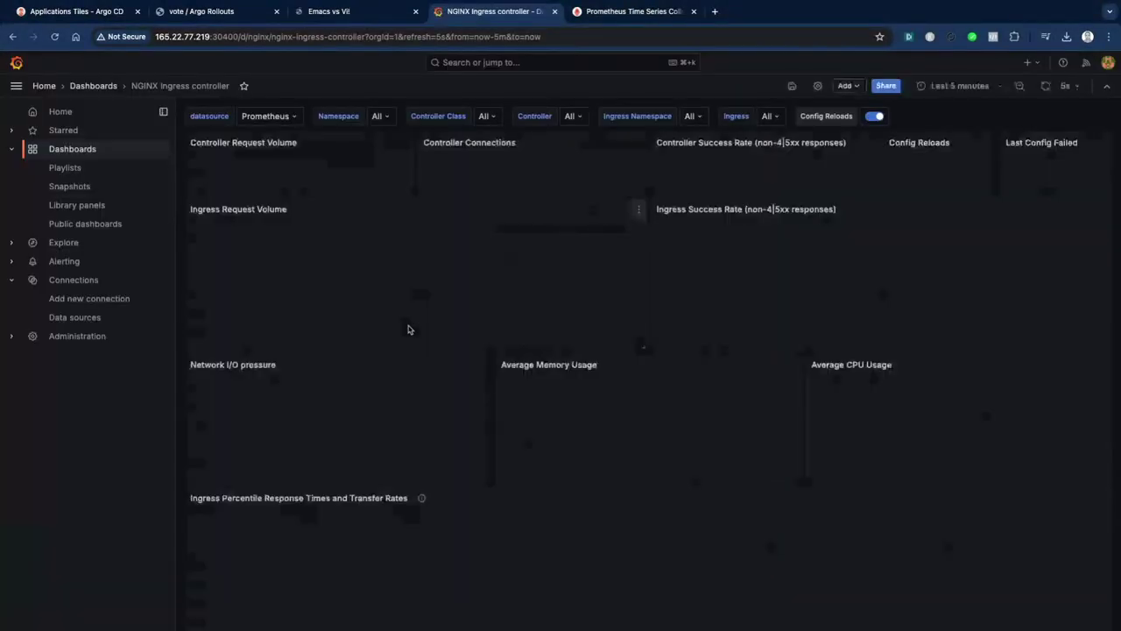
{"action": "scroll", "coordinate": [407, 329], "scroll_direction": "down", "scroll_amount": 2}
{"action": "scroll", "coordinate": [407, 329], "scroll_direction": "down", "scroll_amount": 5}
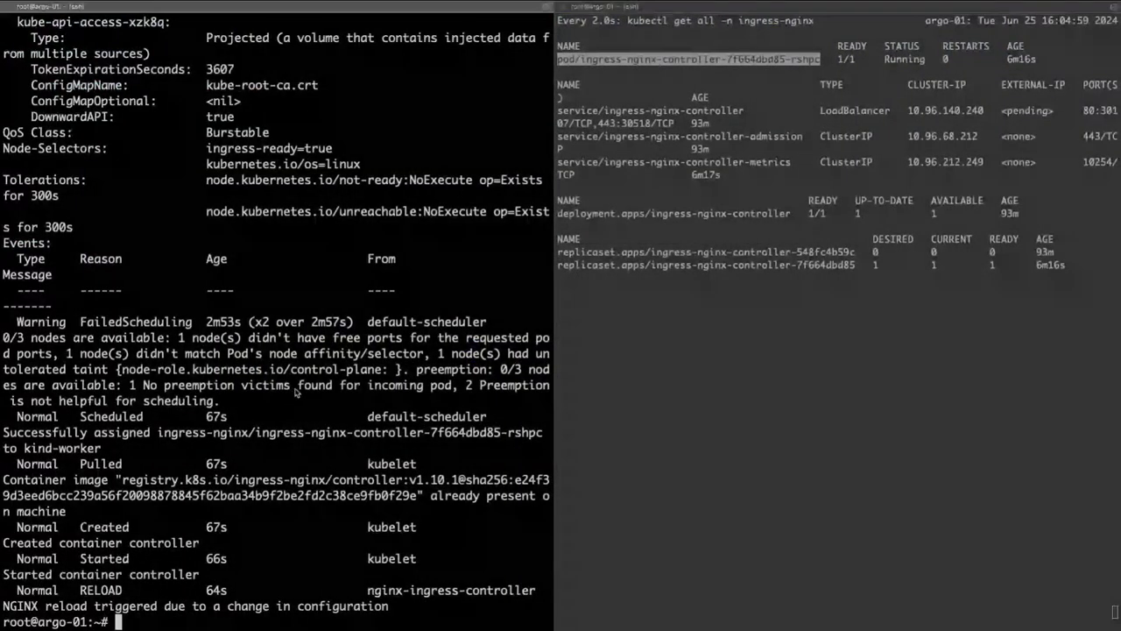
Step: Run the helm upgrade of ingress-nginx with controller.metrics.serviceMonitor.additionalLabels.release=prometheus
{"action": "key", "text": "ctrl+l"}
{"action": "type", "text": "helm upgrade --install ingress-nginx ingress-nginx \\   --repo https://kubernetes.github.io/ingress-nginx \\   --namespace ingress-nginx --create-namespace \\   --set controller.metrics.enabled=true \\   --set controller.metrics.serviceMonitor.enabled=true --set \\ controller.metrics.serviceMonitor.additionalLabels.release=\"prometheus\" \\   --set controller.hostPort.enabled=true \\   --set controller.hostPort.ports.http=80 \\   --set controller.hostPort.ports.https=443 \\   --set-string controller.nodeSelector.\"kubernetes\\.io/os\"=linux \\   --set-string controller.nodeSelector.ingress-ready=\"true\""}
{"action": "key", "text": "Return"}
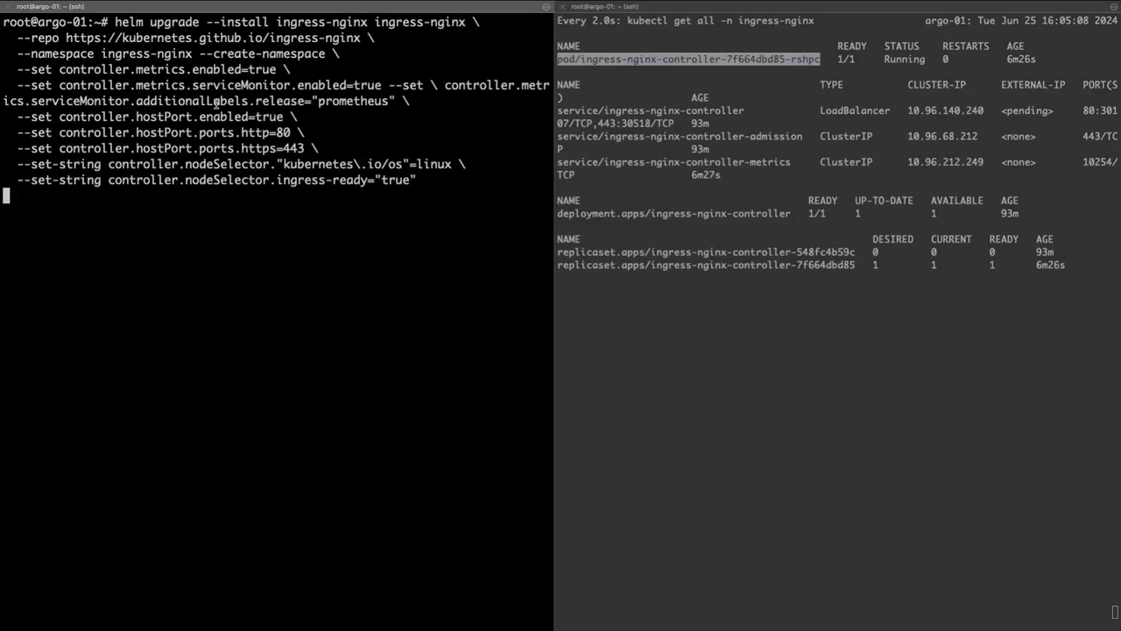
Step: Highlight the serviceMonitor.enabled and additionalLabels.release=prometheus settings in the command
{"action": "triple_click", "coordinate": [343, 97]}
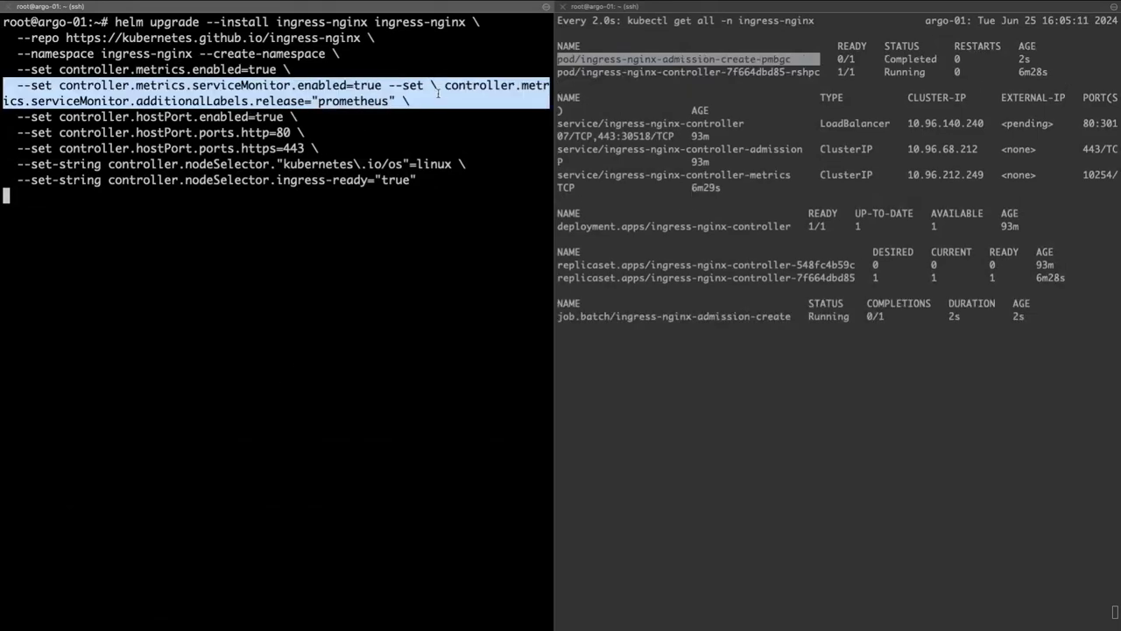
{"action": "double_click", "coordinate": [201, 93]}
{"action": "double_click", "coordinate": [217, 87]}
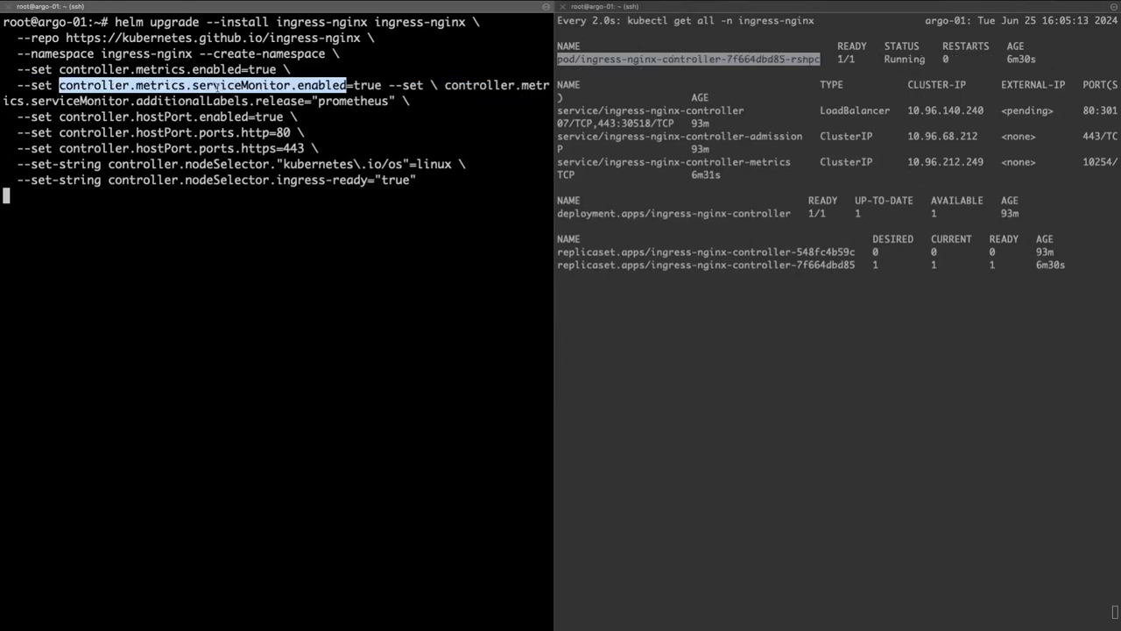
{"action": "double_click", "coordinate": [345, 99]}
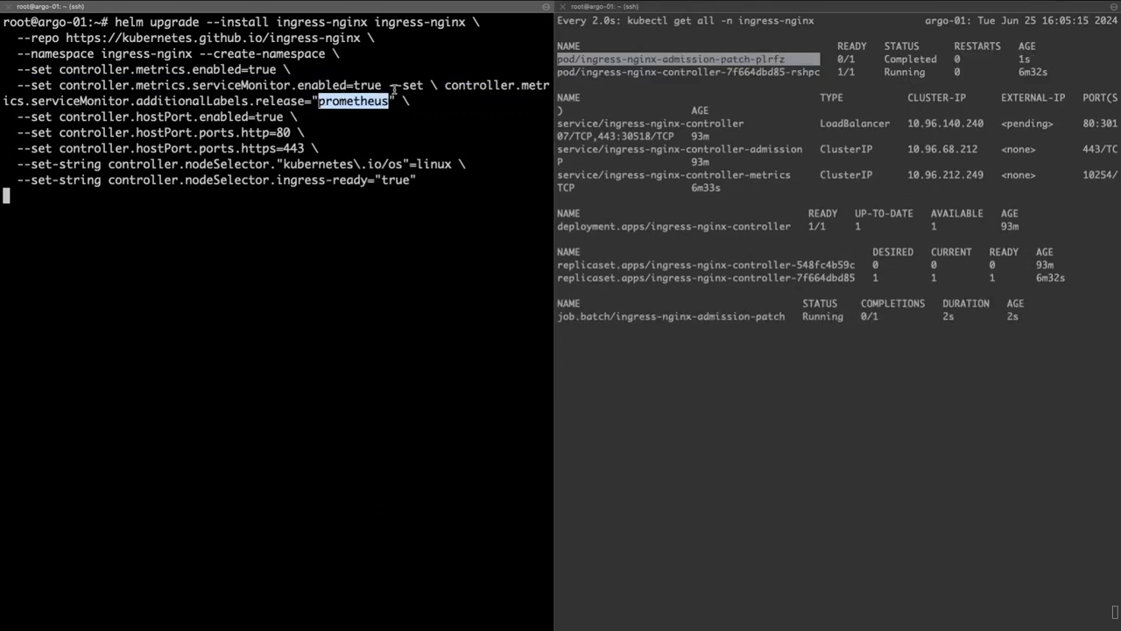
{"action": "double_click", "coordinate": [393, 86]}
{"action": "double_click", "coordinate": [93, 98]}
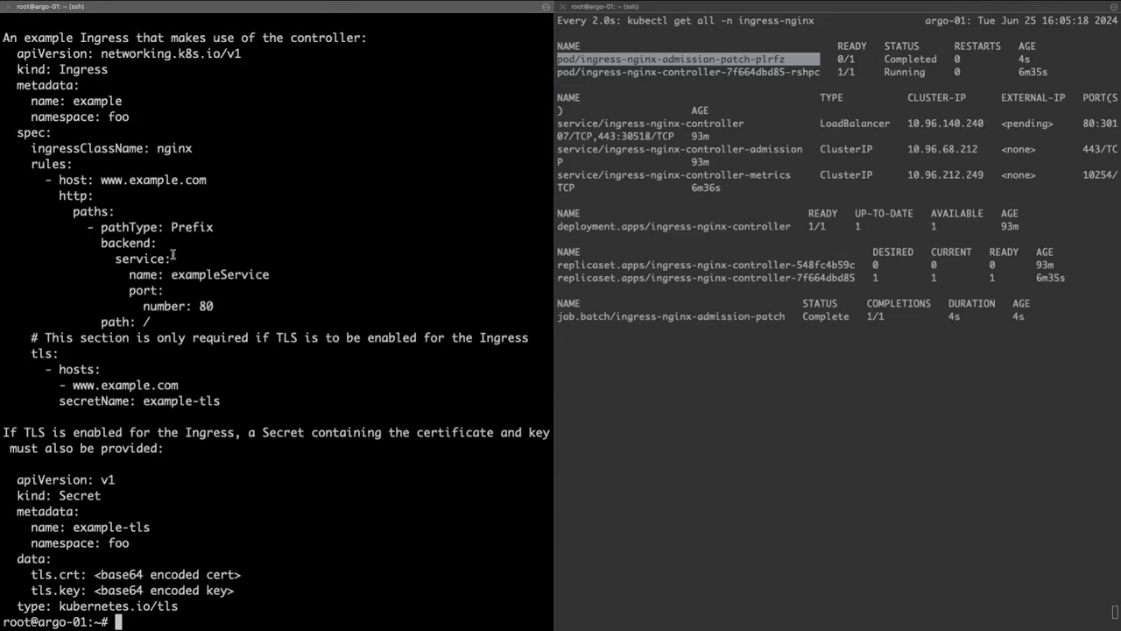
Step: Scroll the output to confirm revision 3 and mark the running ingress controller pod
{"action": "scroll", "coordinate": [174, 254], "scroll_direction": "up", "scroll_amount": 6}
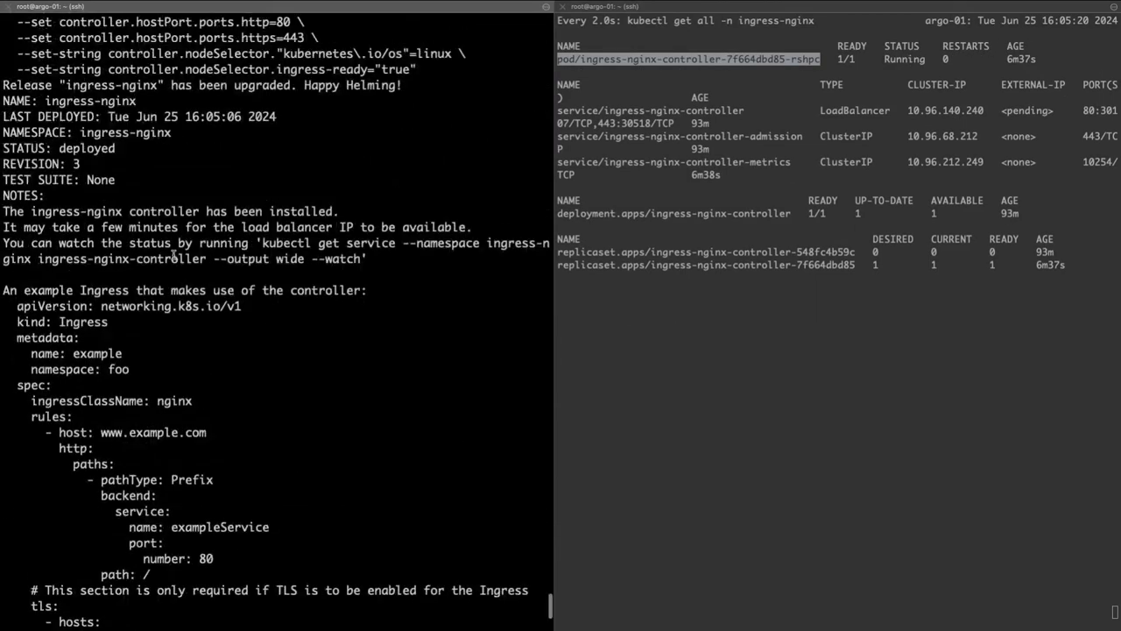
{"action": "scroll", "coordinate": [173, 254], "scroll_direction": "up", "scroll_amount": 2}
{"action": "scroll", "coordinate": [173, 254], "scroll_direction": "down", "scroll_amount": 7}
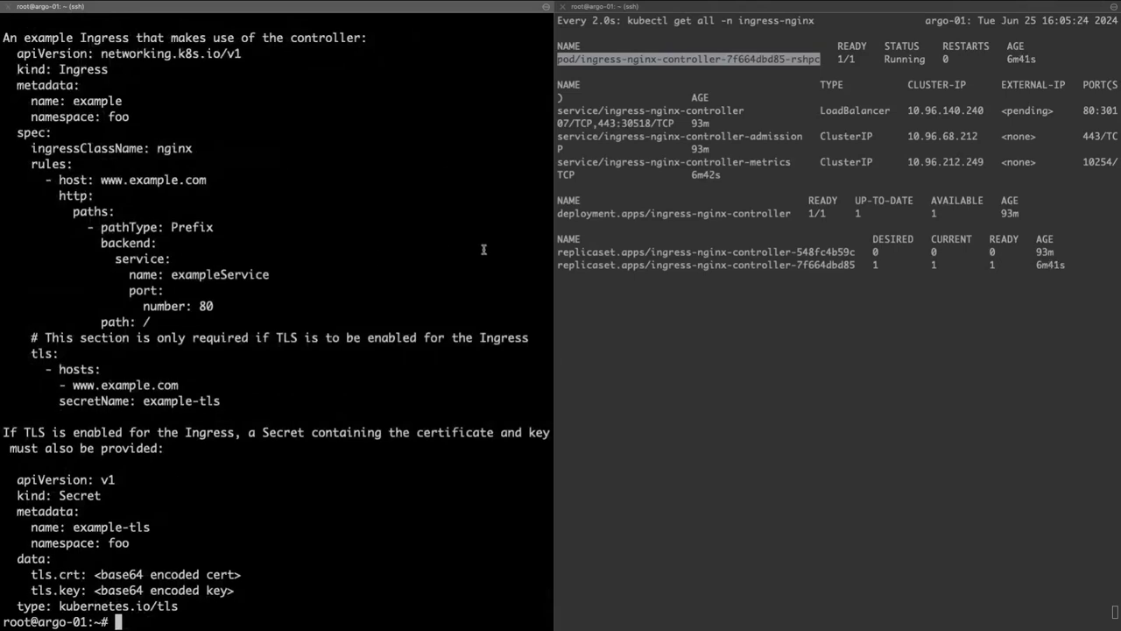
{"action": "triple_click", "coordinate": [935, 58]}
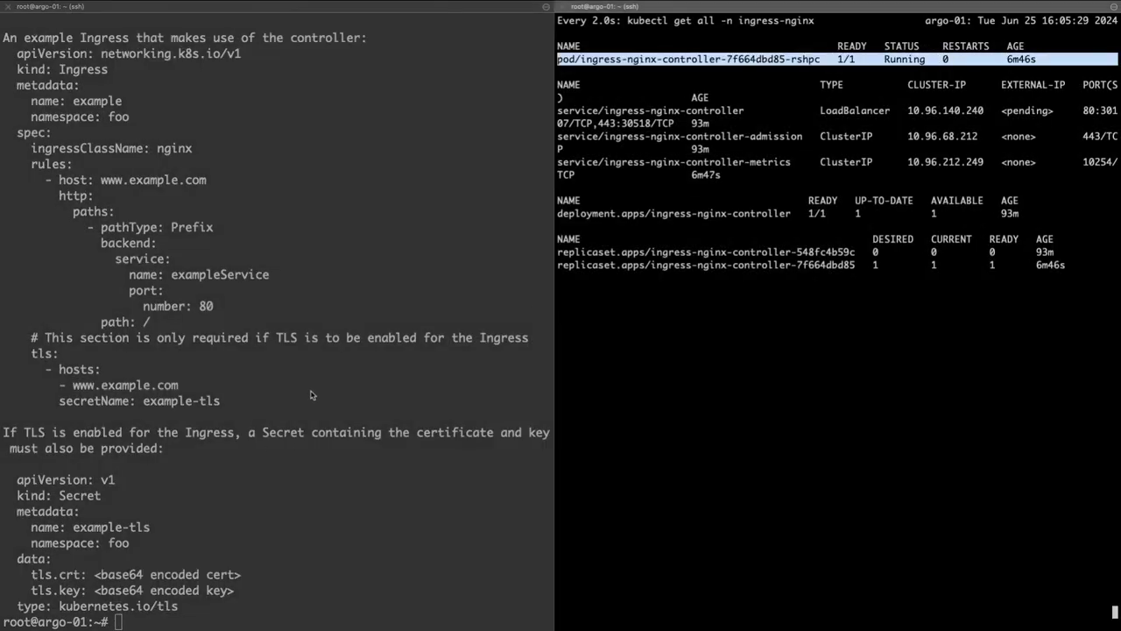
{"action": "key", "text": "super+Tab"}
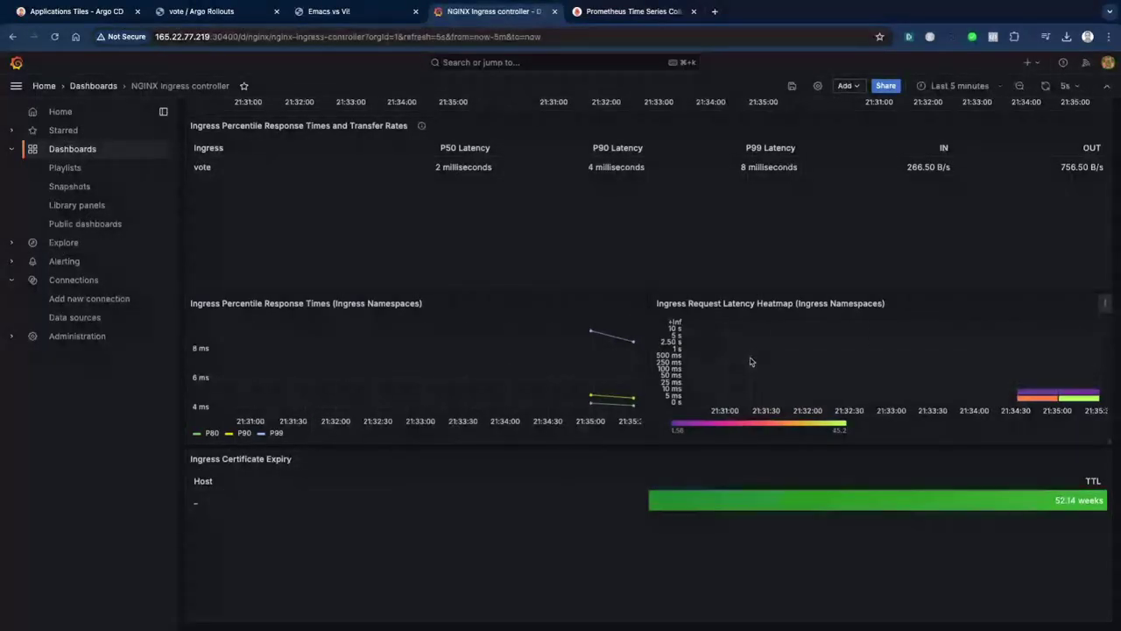
Step: Inspect the NGINX Ingress dashboard's vote request volume and 100% success rate panels
{"action": "scroll", "coordinate": [750, 361], "scroll_direction": "up", "scroll_amount": 5}
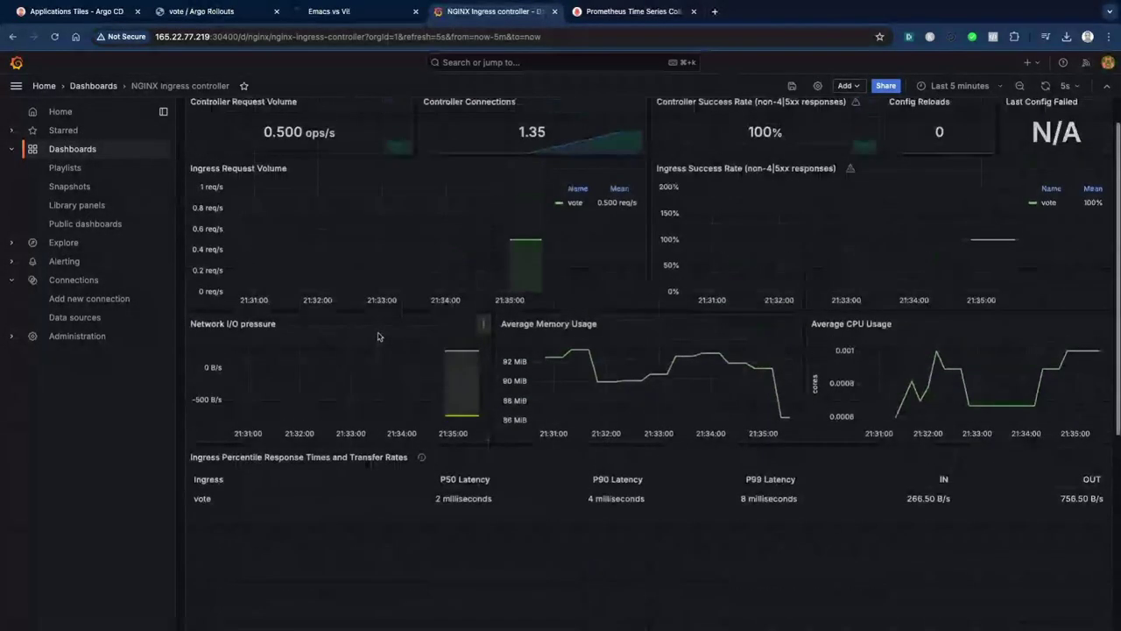
{"action": "left_click", "coordinate": [350, 16]}
{"action": "left_click", "coordinate": [460, 18]}
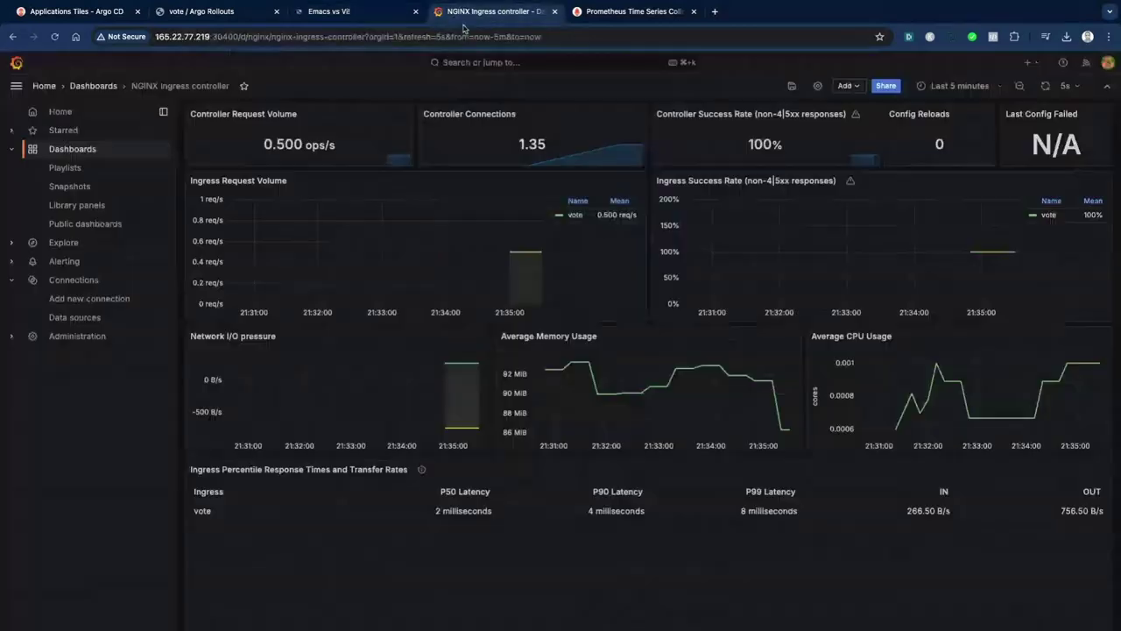
{"action": "scroll", "coordinate": [326, 310], "scroll_direction": "down", "scroll_amount": 5}
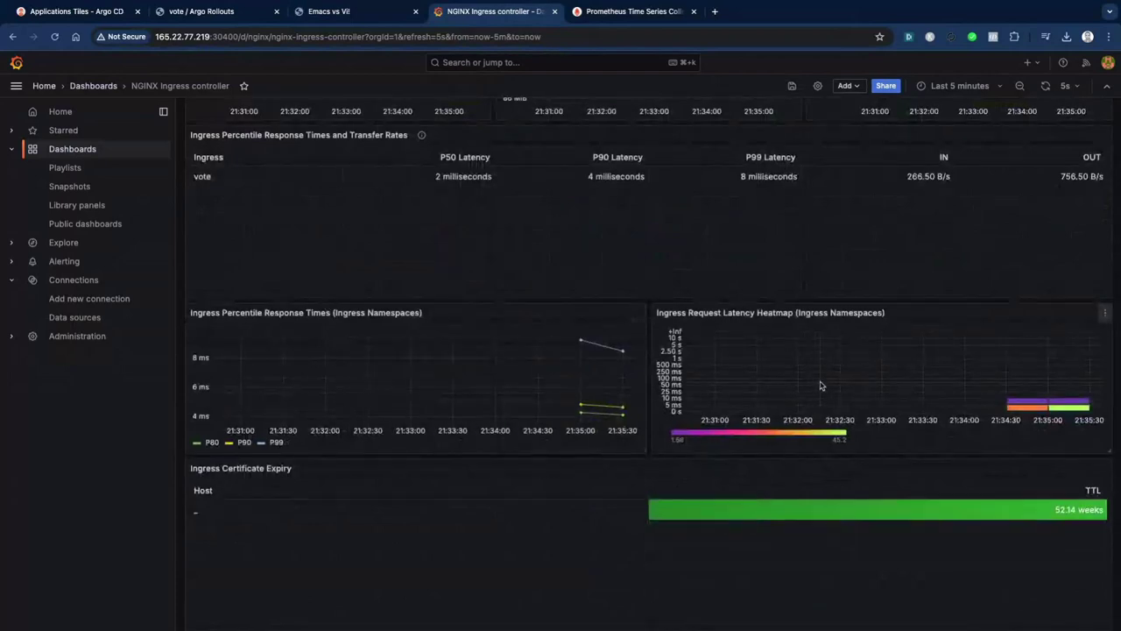
{"action": "mouse_move", "coordinate": [1034, 404]}
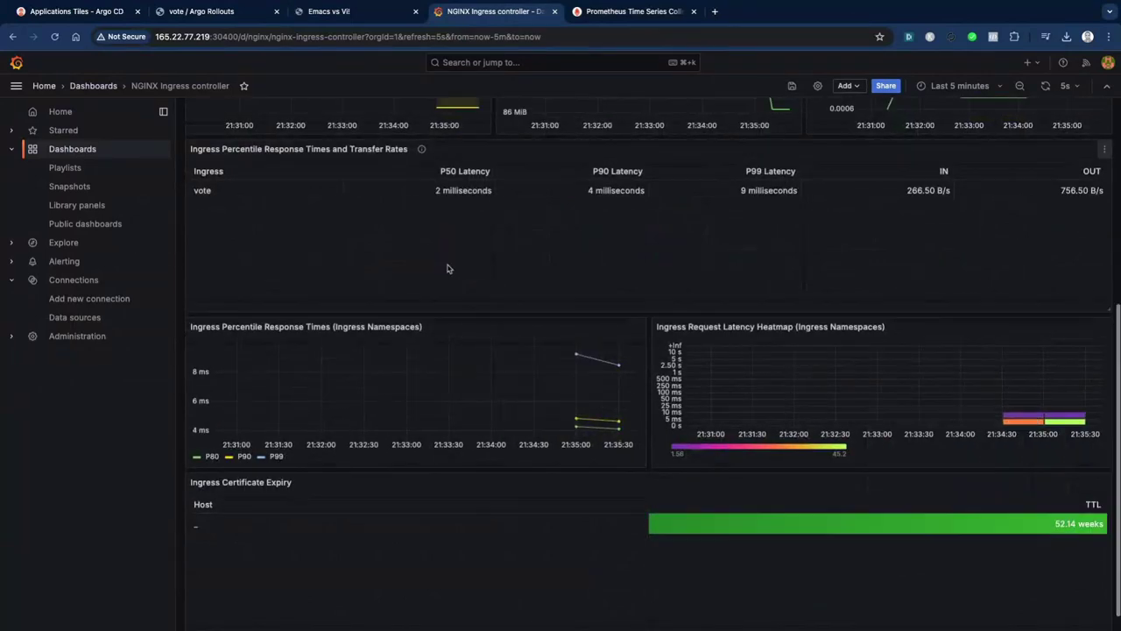
{"action": "scroll", "coordinate": [665, 306], "scroll_direction": "up", "scroll_amount": 2}
{"action": "scroll", "coordinate": [298, 208], "scroll_direction": "up", "scroll_amount": 2}
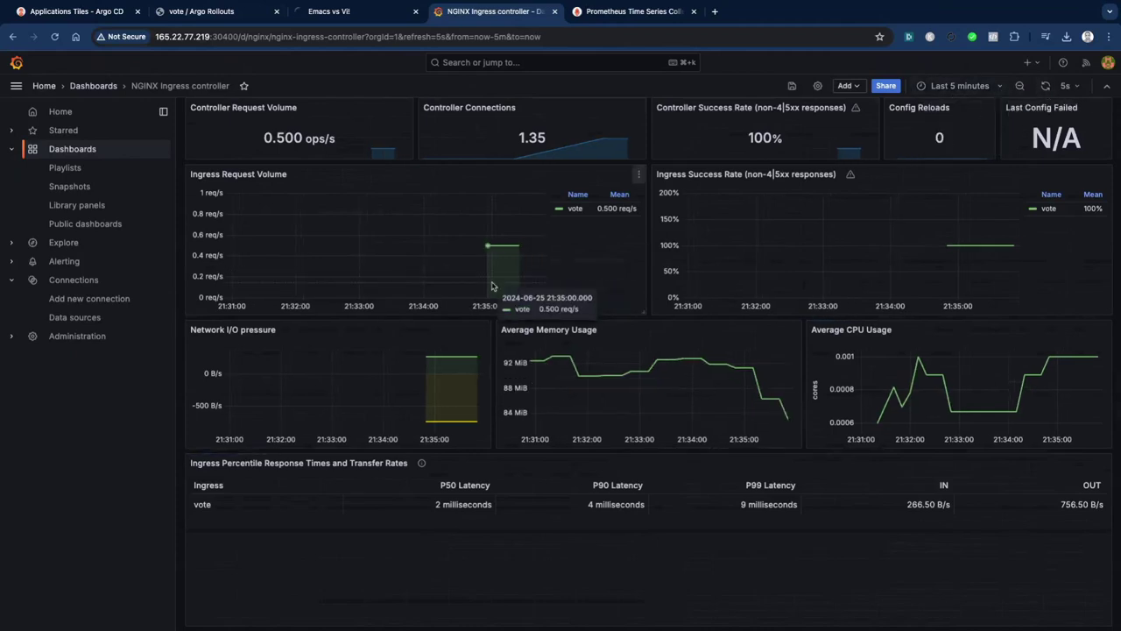
Step: Review the vote latency panels, then open the vote Argo Rollouts page
{"action": "scroll", "coordinate": [490, 294], "scroll_direction": "down", "scroll_amount": 5}
{"action": "scroll", "coordinate": [491, 294], "scroll_direction": "up", "scroll_amount": 6}
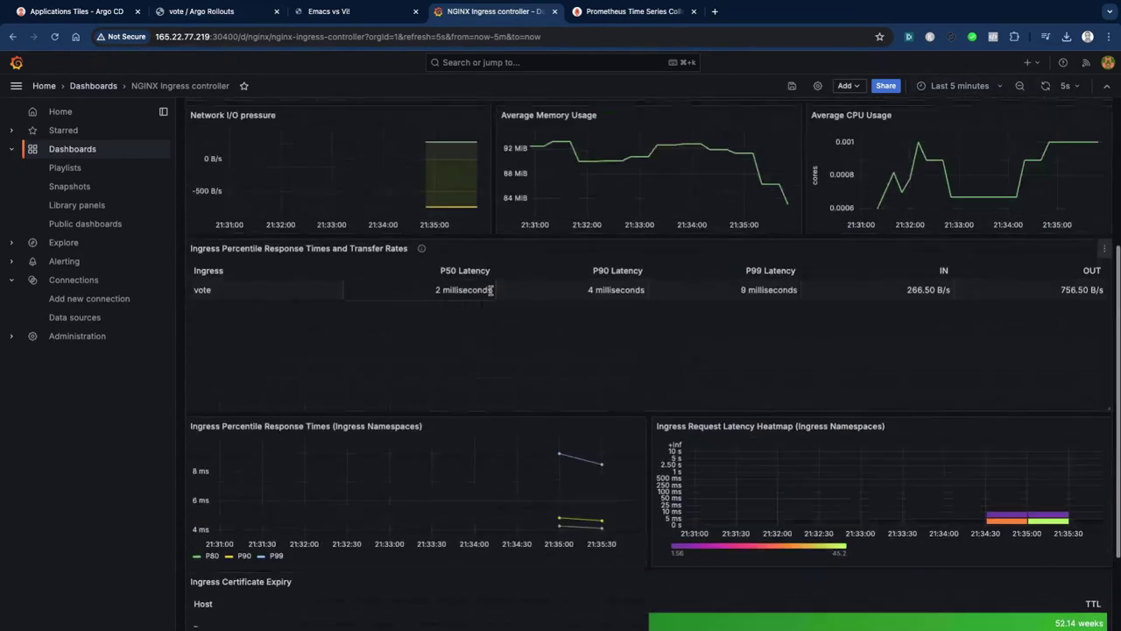
{"action": "scroll", "coordinate": [491, 293], "scroll_direction": "down", "scroll_amount": 3}
{"action": "scroll", "coordinate": [491, 294], "scroll_direction": "down", "scroll_amount": 2}
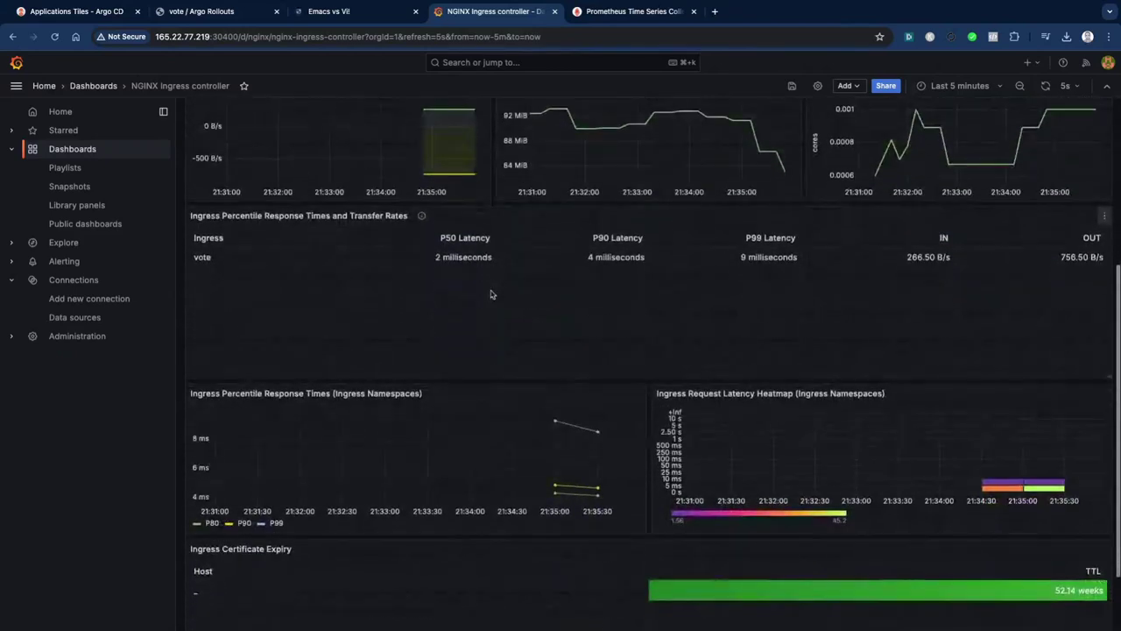
{"action": "scroll", "coordinate": [492, 294], "scroll_direction": "up", "scroll_amount": 4}
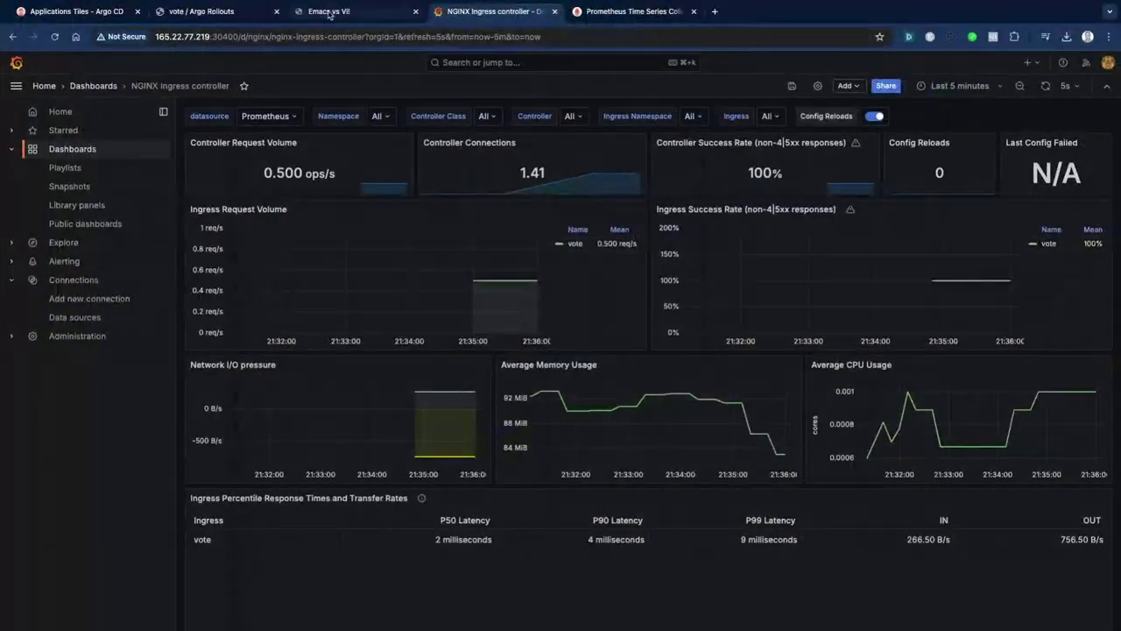
{"action": "left_click", "coordinate": [324, 15]}
{"action": "left_click", "coordinate": [226, 15]}
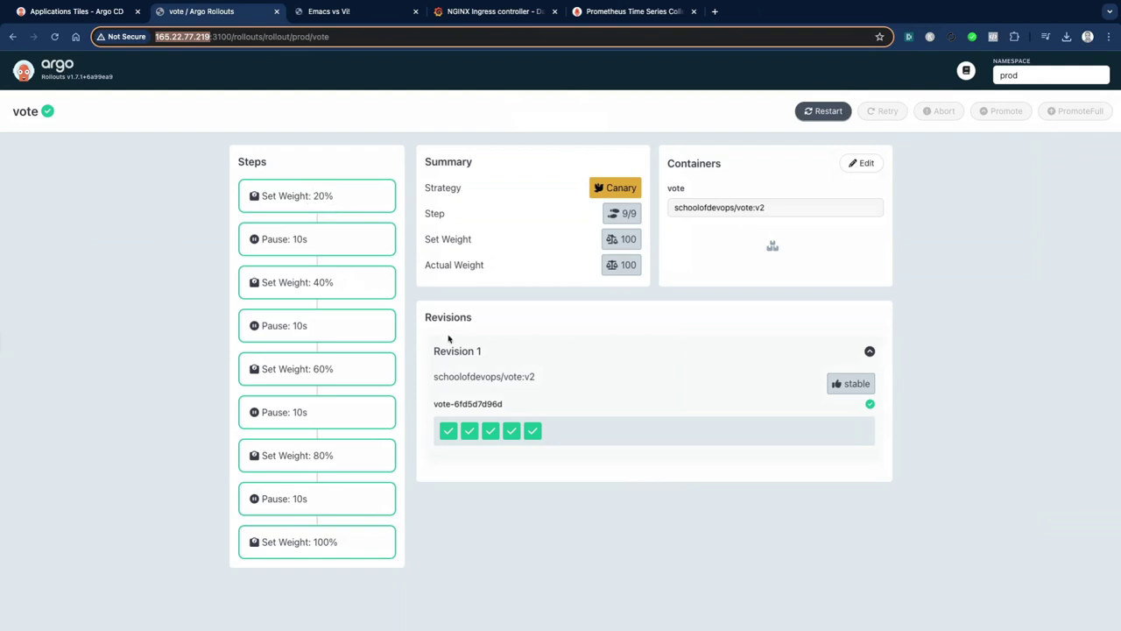
Step: Highlight the rollout's schoolofdevops/vote:v2 image tag, then move to the monitoring whiteboard desktop
{"action": "double_click", "coordinate": [531, 377]}
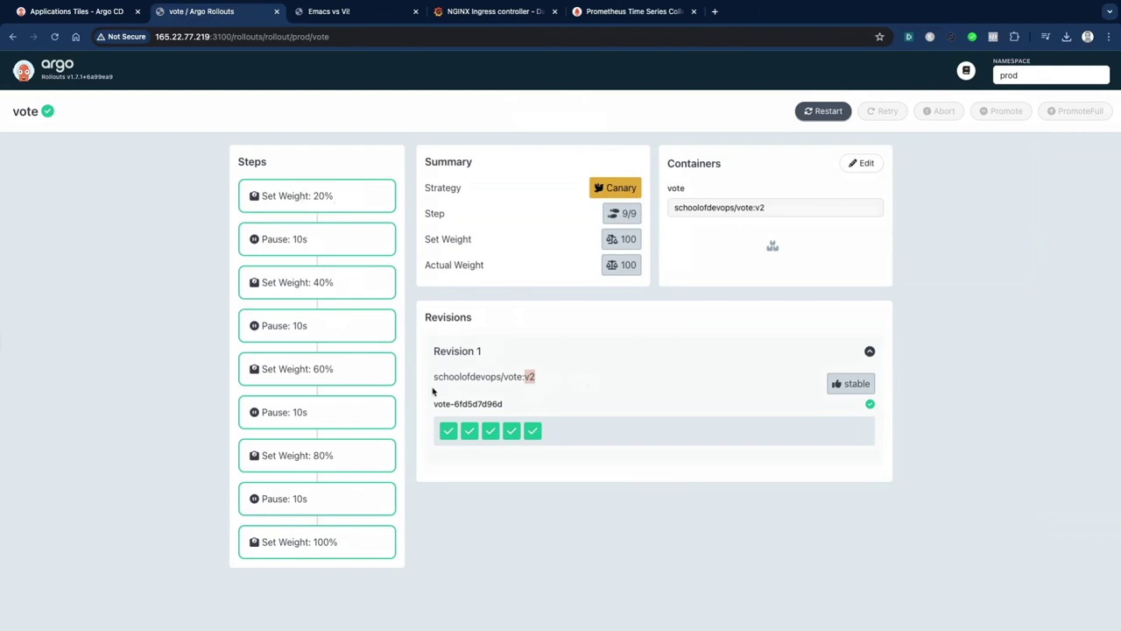
{"action": "key", "text": "ctrl+Left"}
{"action": "key", "text": "ctrl+Right"}
{"action": "key", "text": "ctrl+Right"}
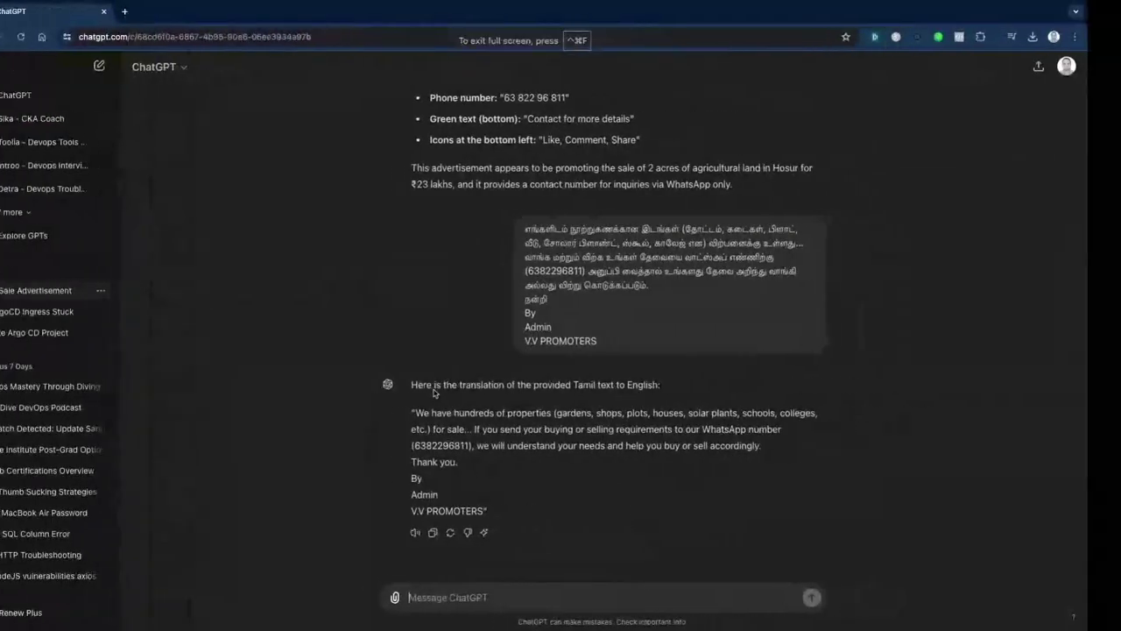
{"action": "key", "text": "ctrl+Left"}
{"action": "key", "text": "ctrl+Left"}
{"action": "key", "text": "ctrl+Left"}
{"action": "key", "text": "ctrl+Left"}
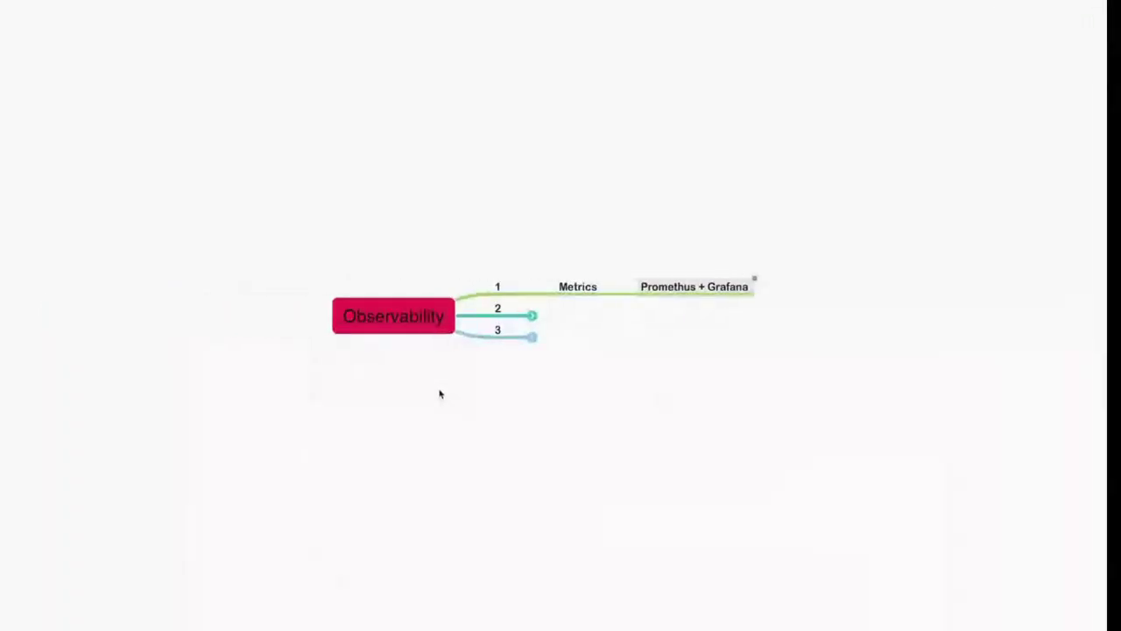
{"action": "key", "text": "ctrl+Left"}
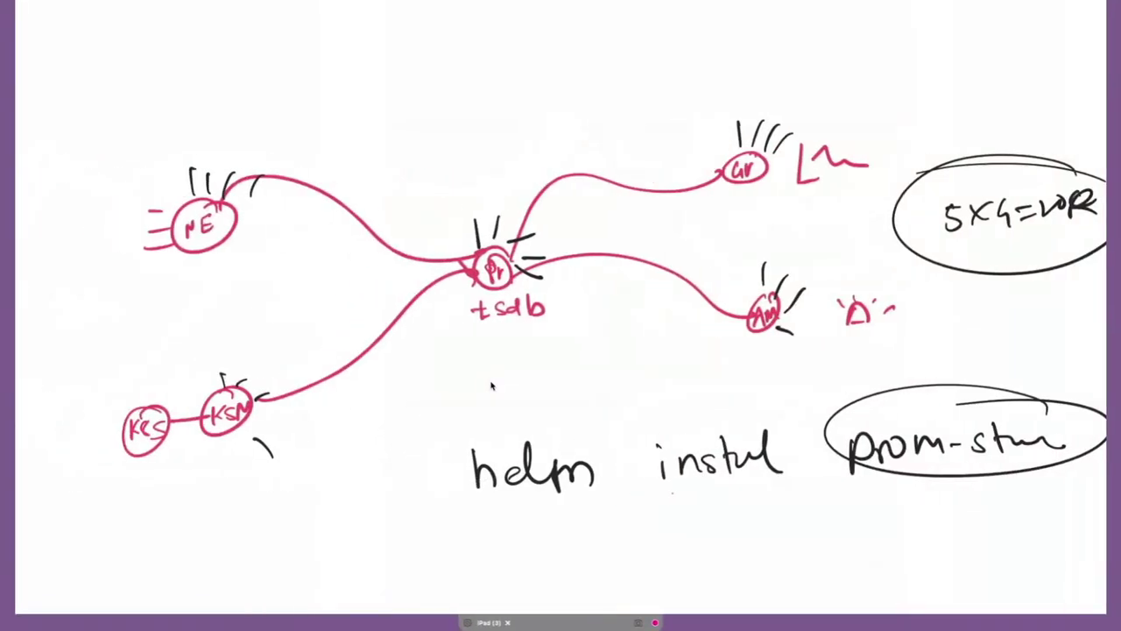
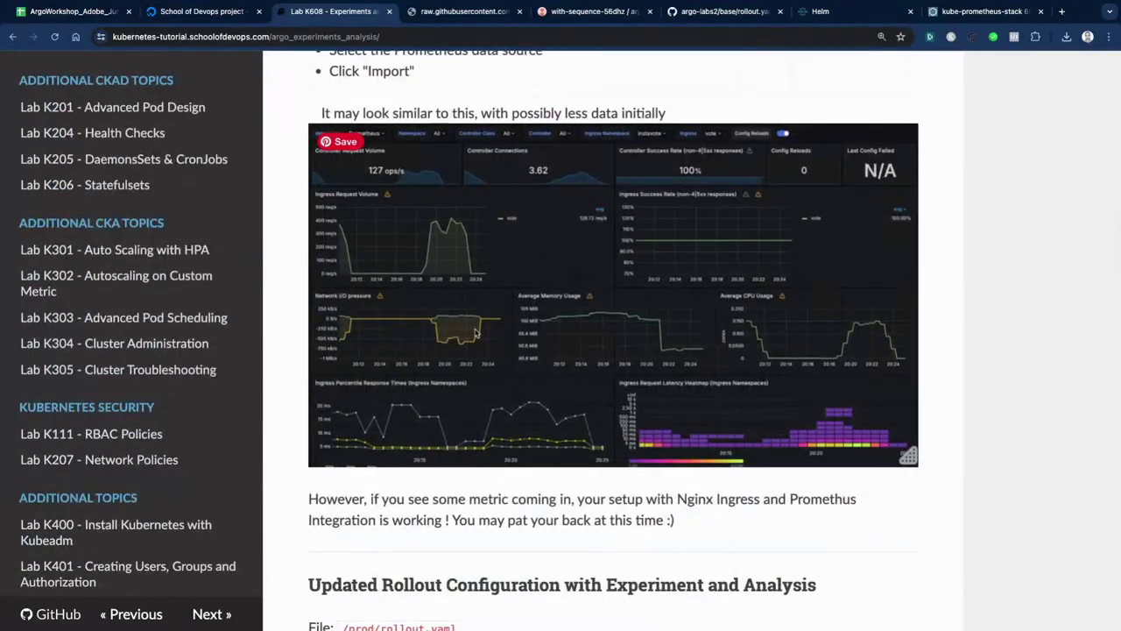
Step: Scroll down the tutorial to the updated vote rollout YAML
{"action": "key", "text": "ctrl+Right"}
{"action": "key", "text": "ctrl+Right"}
{"action": "key", "text": "ctrl+Right"}
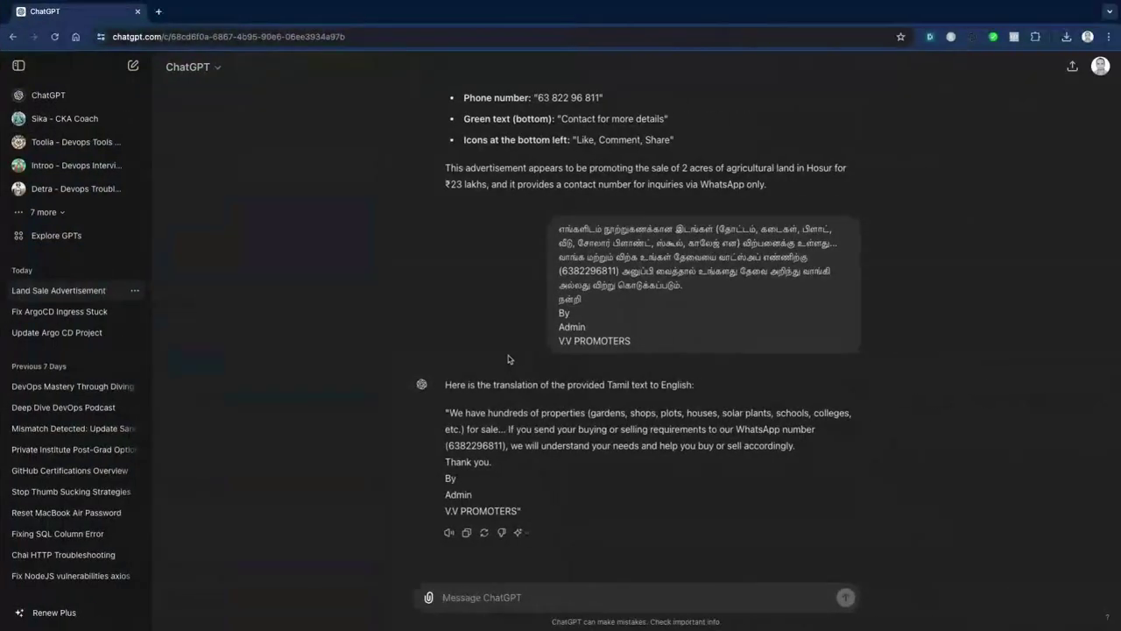
{"action": "key", "text": "ctrl+Left"}
{"action": "key", "text": "ctrl+Left"}
{"action": "key", "text": "ctrl+Left"}
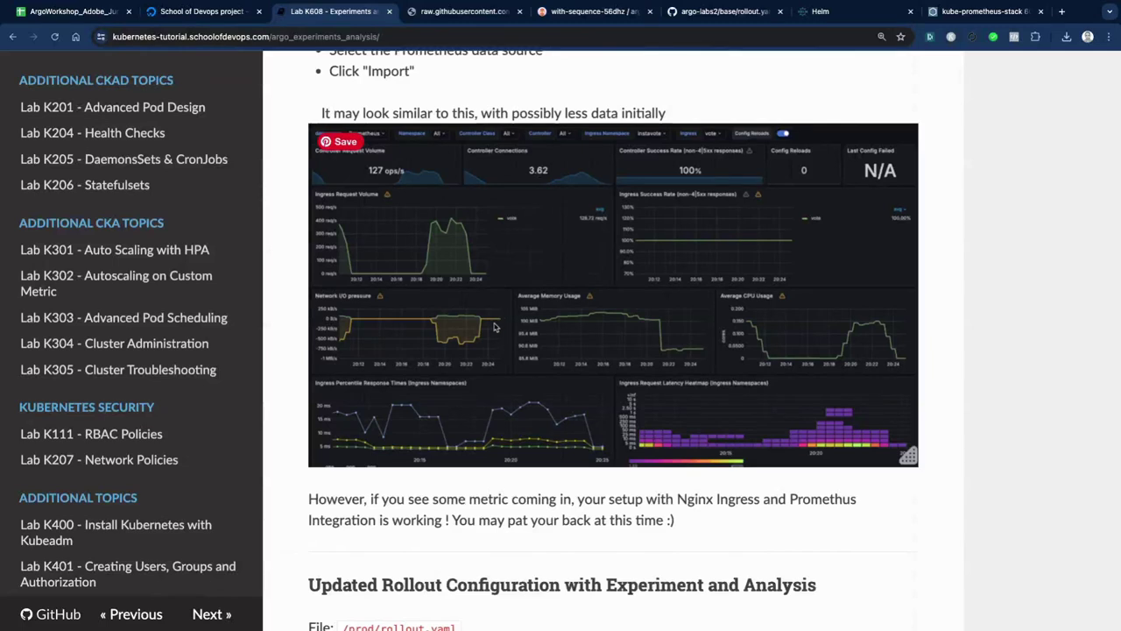
{"action": "scroll", "coordinate": [493, 326], "scroll_direction": "down", "scroll_amount": 6}
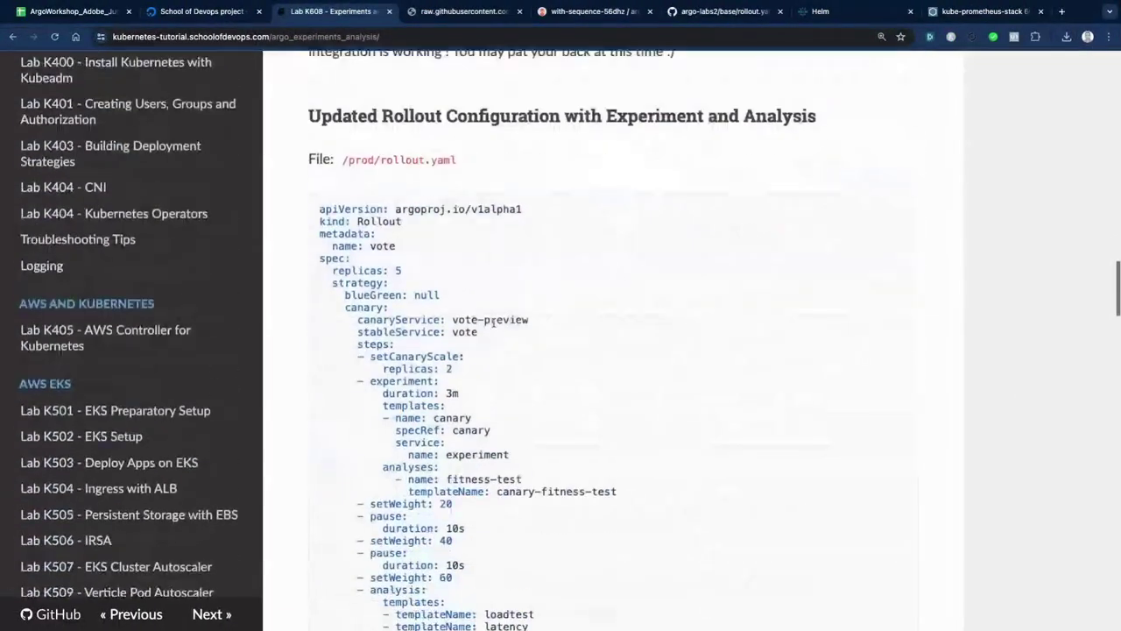
{"action": "scroll", "coordinate": [493, 322], "scroll_direction": "down", "scroll_amount": 1}
{"action": "scroll", "coordinate": [357, 204], "scroll_direction": "down", "scroll_amount": 5}
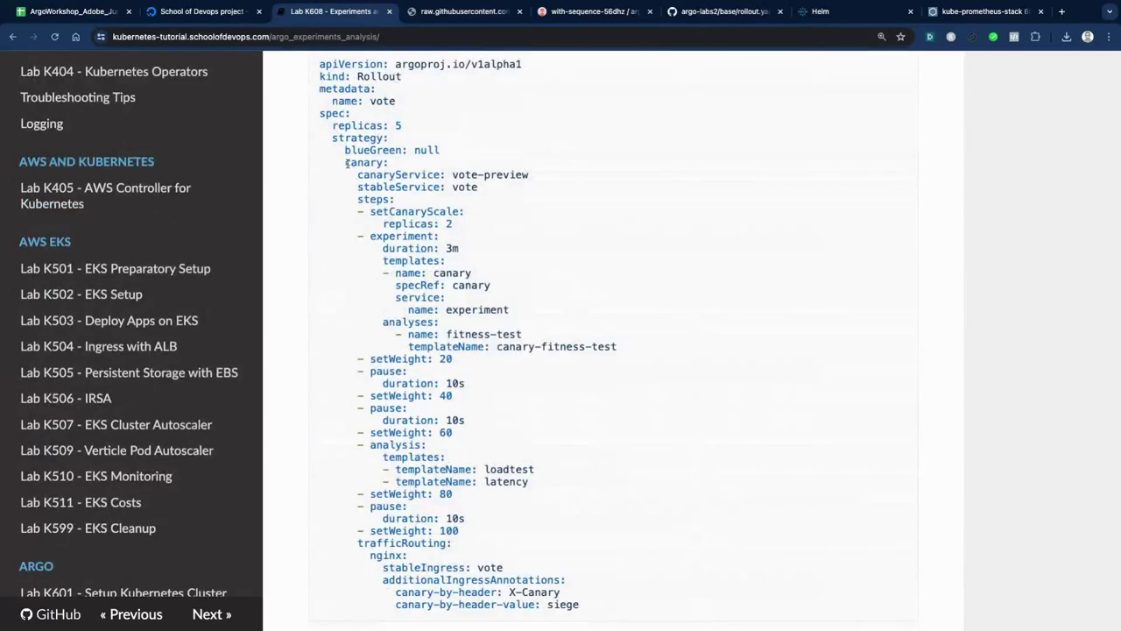
Step: Highlight the experiment step through setWeight 20 in the rollout YAML
{"action": "left_click_drag", "start_coordinate": [371, 235], "coordinate": [488, 305]}
{"action": "left_click", "coordinate": [435, 300]}
{"action": "left_click_drag", "start_coordinate": [715, 360], "coordinate": [301, 240]}
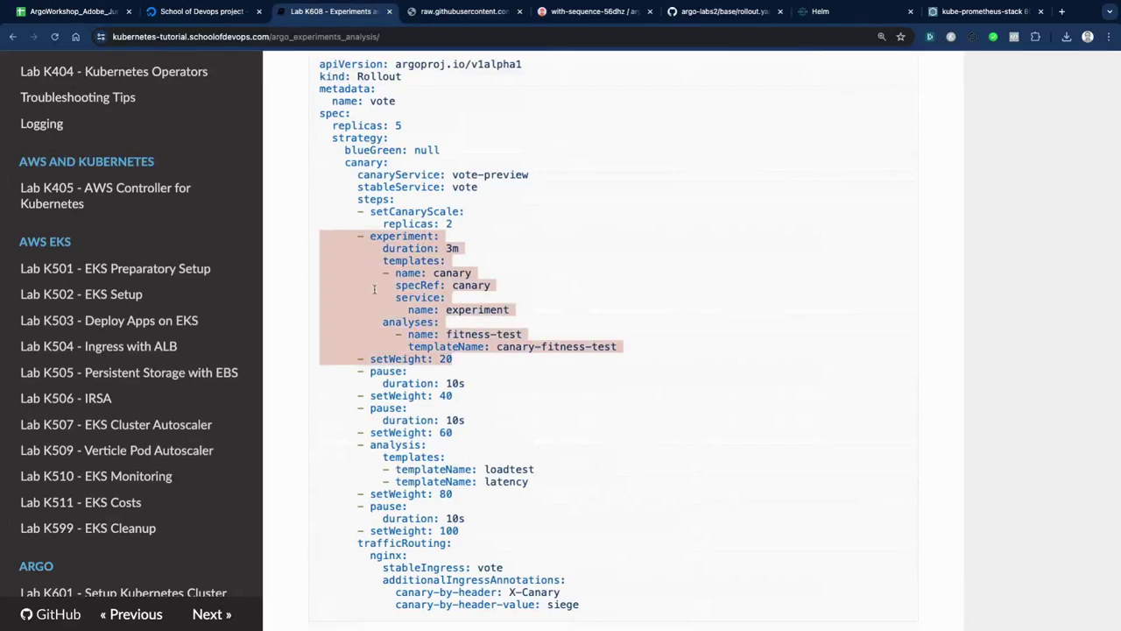
{"action": "scroll", "coordinate": [374, 290], "scroll_direction": "down", "scroll_amount": 1}
{"action": "left_click", "coordinate": [372, 387]}
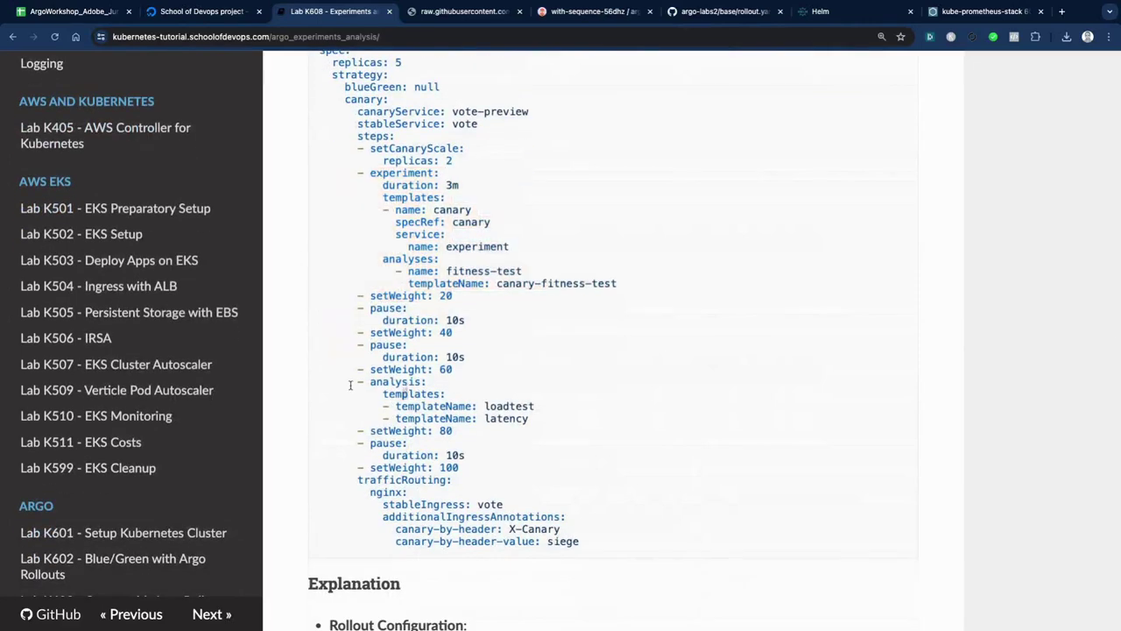
{"action": "left_click_drag", "start_coordinate": [356, 166], "coordinate": [560, 325]}
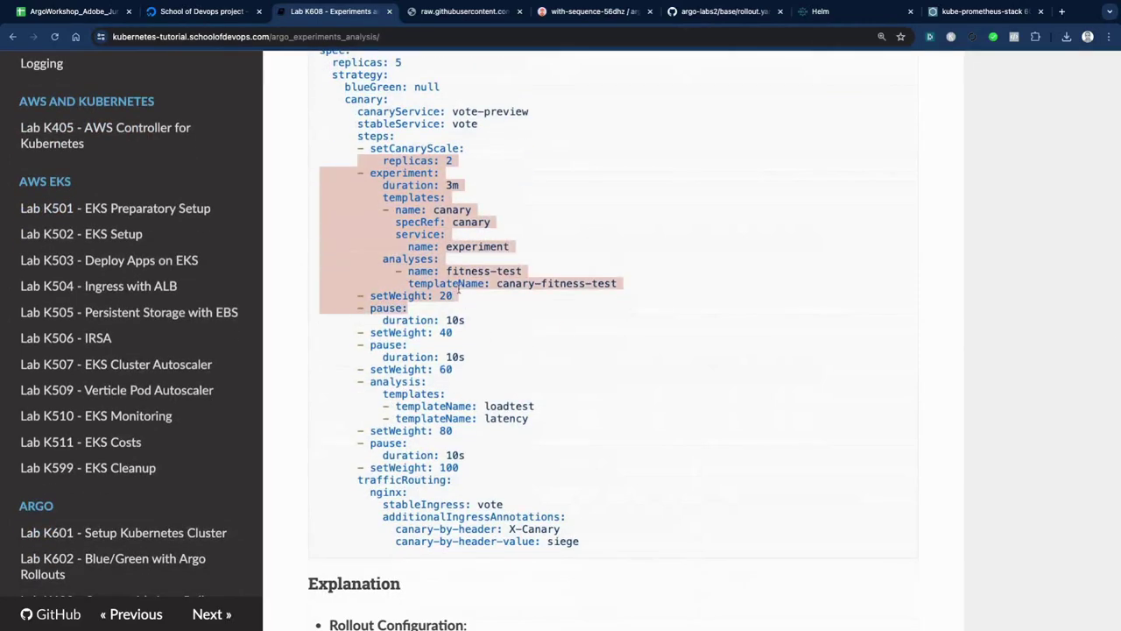
{"action": "left_click", "coordinate": [455, 265]}
Step: Highlight the fitness-test analysis, the steps up to setWeight 60, and the loadtest and latency template names
{"action": "triple_click", "coordinate": [459, 270]}
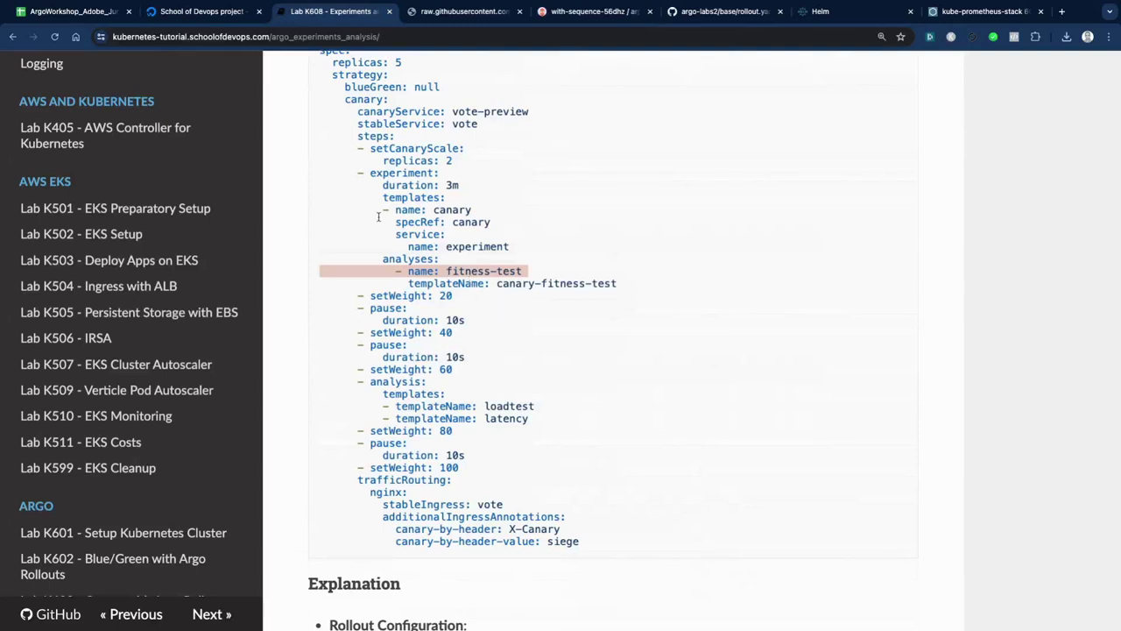
{"action": "left_click_drag", "start_coordinate": [343, 173], "coordinate": [799, 284]}
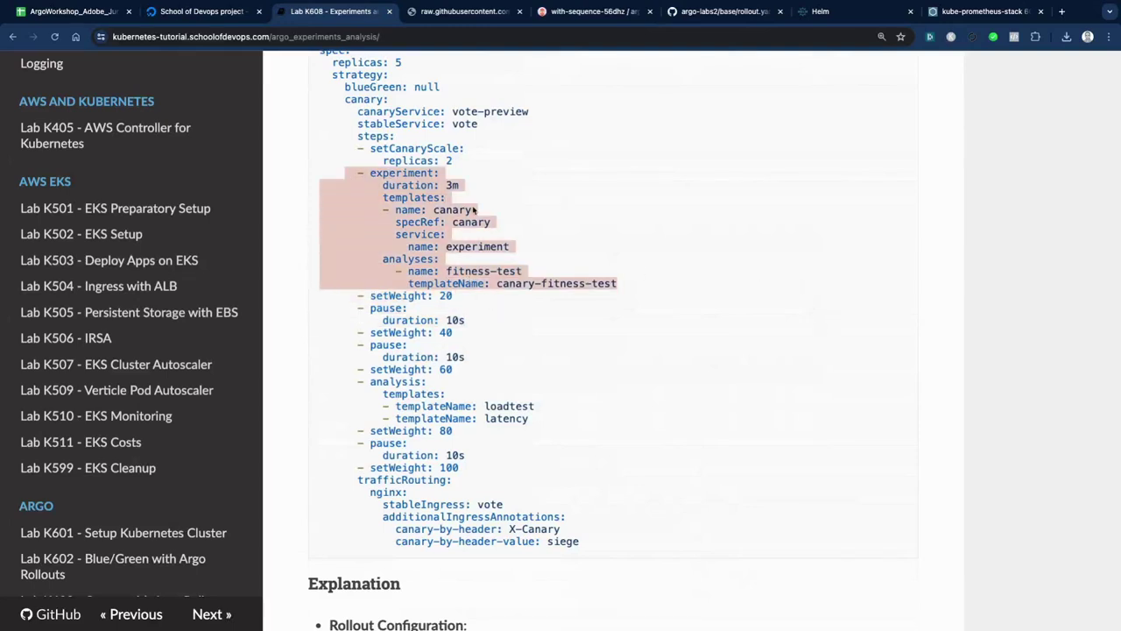
{"action": "left_click_drag", "start_coordinate": [459, 367], "coordinate": [347, 123]}
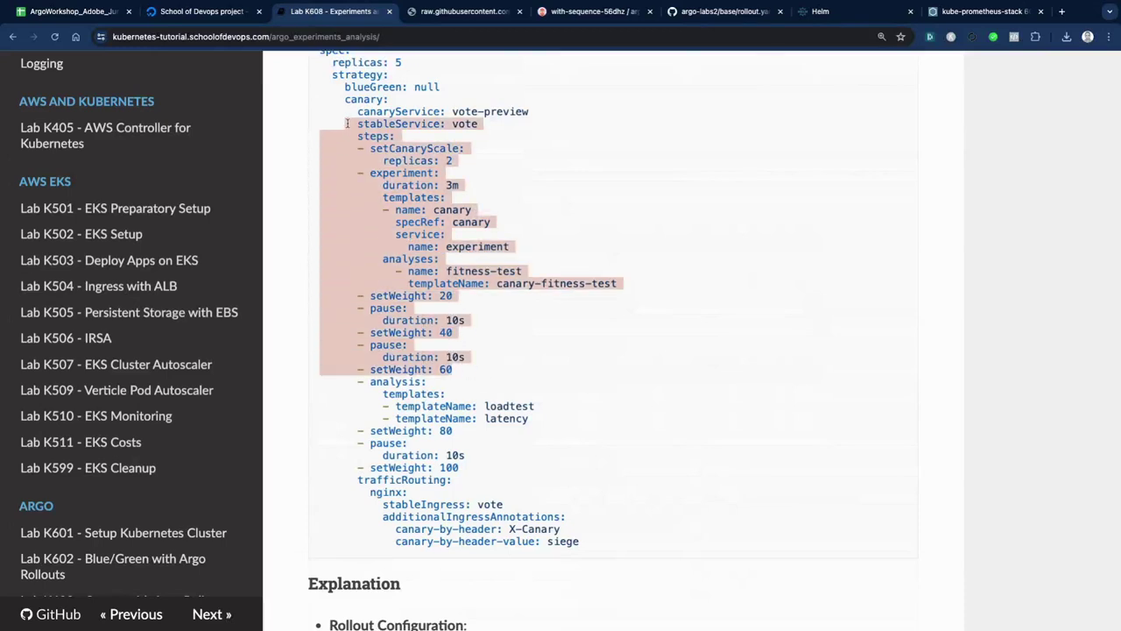
{"action": "left_click", "coordinate": [421, 398]}
{"action": "double_click", "coordinate": [496, 407]}
{"action": "double_click", "coordinate": [498, 418]}
{"action": "scroll", "coordinate": [497, 418], "scroll_direction": "down", "scroll_amount": 15}
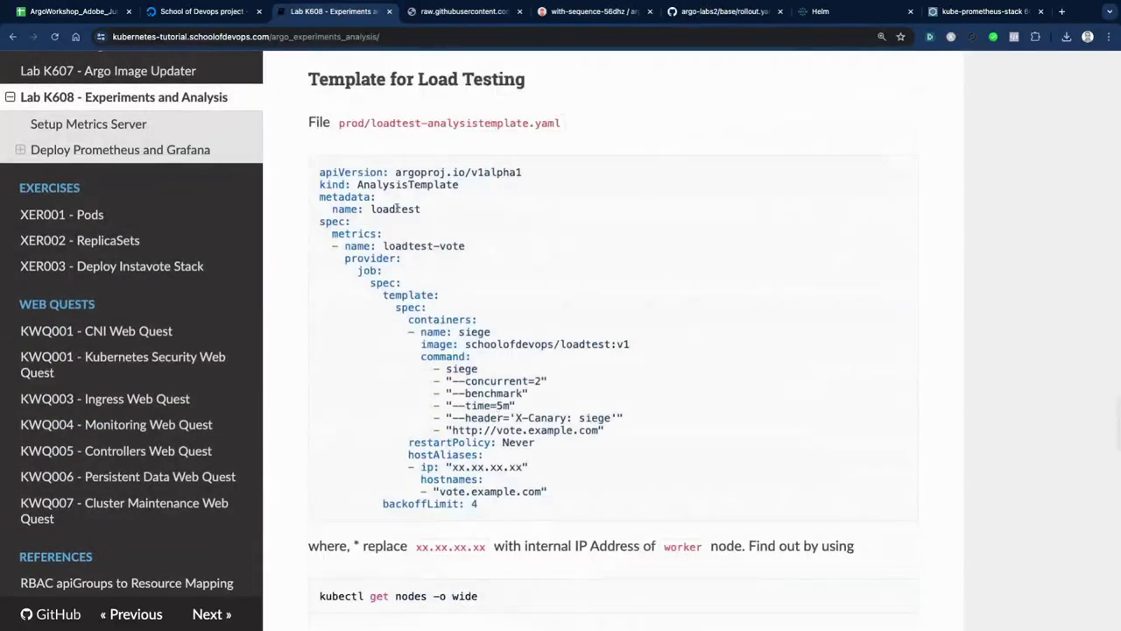
Step: Highlight the loadtest template name, siege container, X-Canary header and vote target URL
{"action": "double_click", "coordinate": [396, 209]}
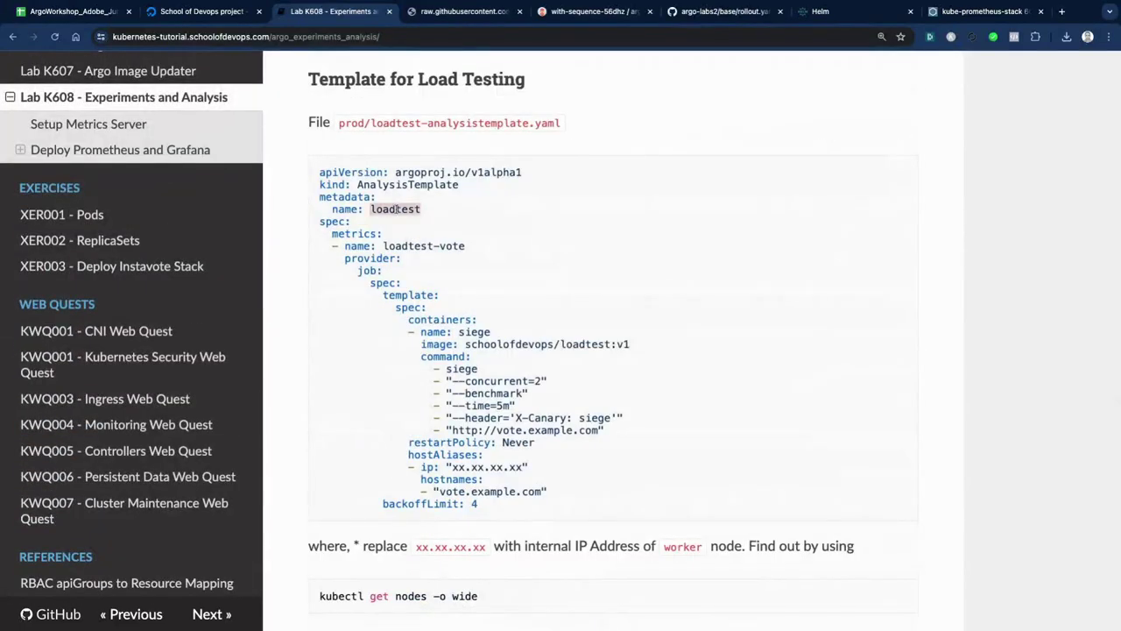
{"action": "double_click", "coordinate": [473, 332]}
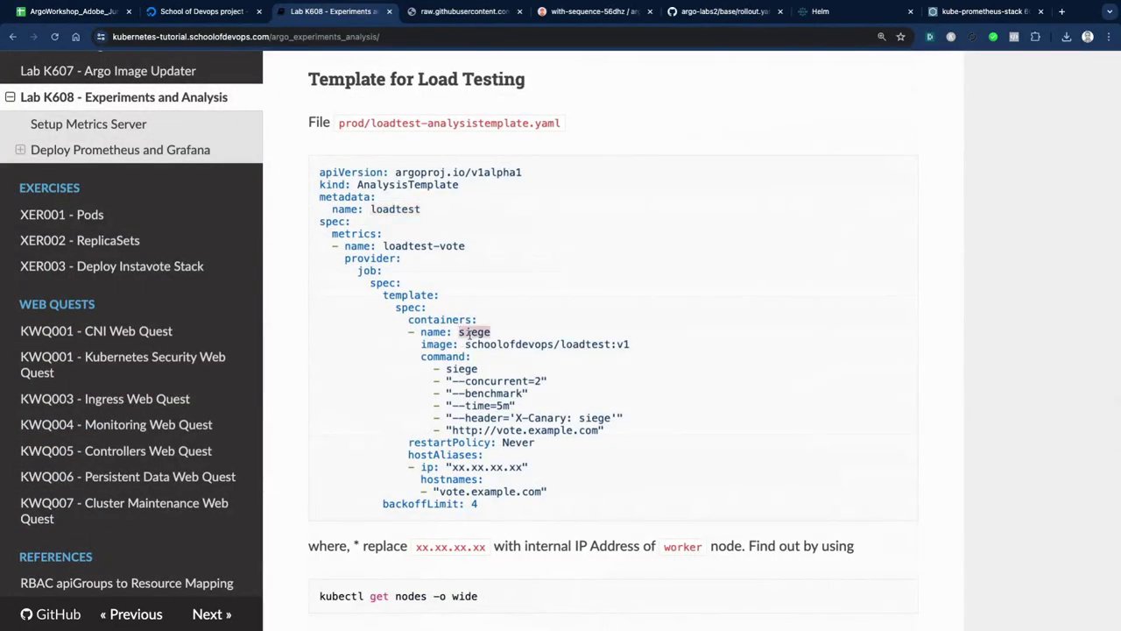
{"action": "left_click", "coordinate": [508, 422]}
{"action": "double_click", "coordinate": [510, 430]}
{"action": "triple_click", "coordinate": [510, 431]}
{"action": "triple_click", "coordinate": [502, 419]}
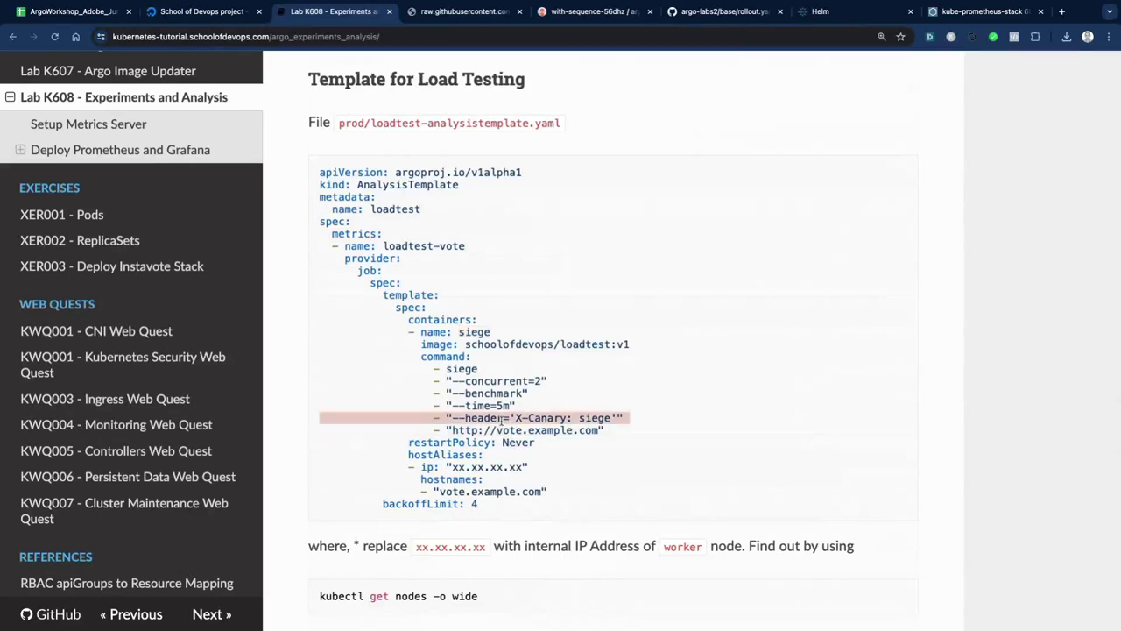
{"action": "triple_click", "coordinate": [508, 430]}
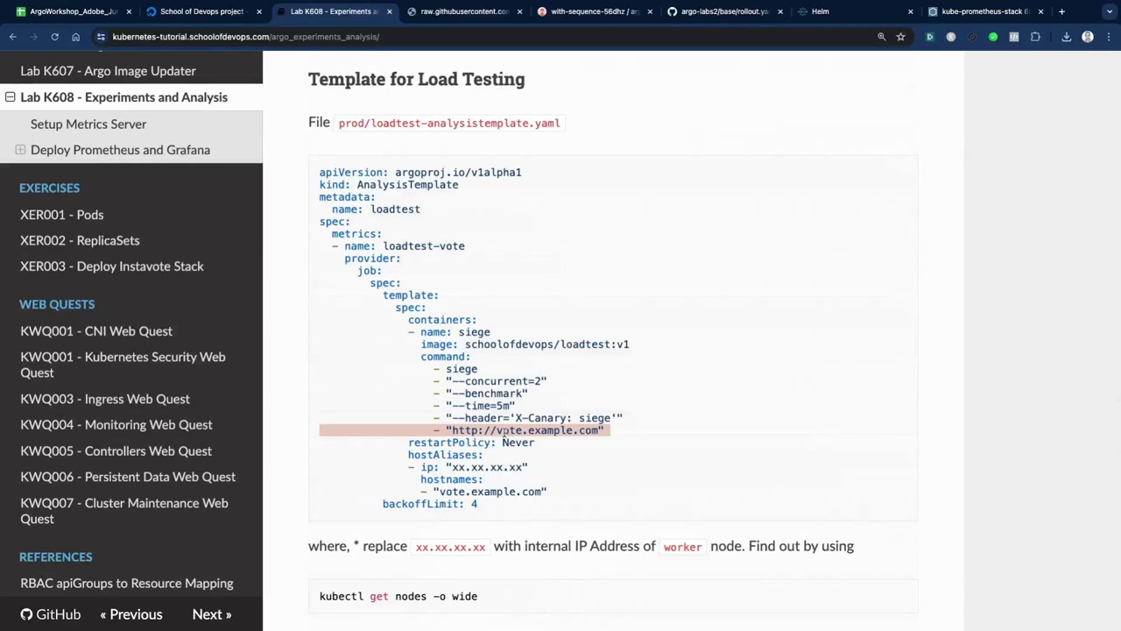
Step: Review the Prometheus latency template and highlight its 50.0 latency threshold values
{"action": "scroll", "coordinate": [506, 430], "scroll_direction": "down", "scroll_amount": 3}
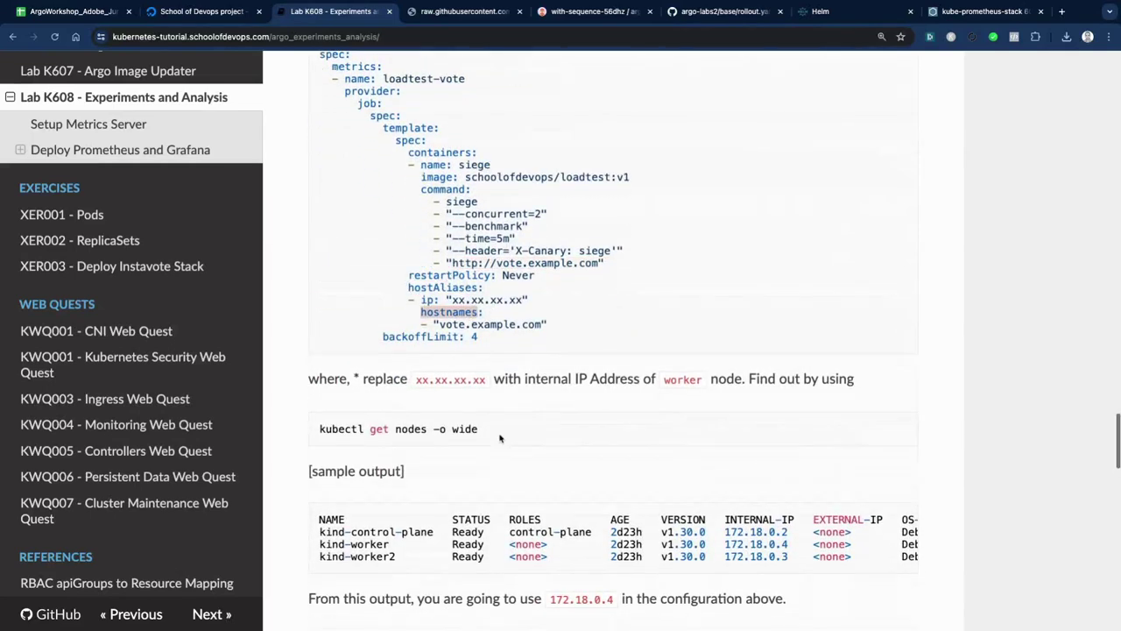
{"action": "scroll", "coordinate": [500, 438], "scroll_direction": "down", "scroll_amount": 8}
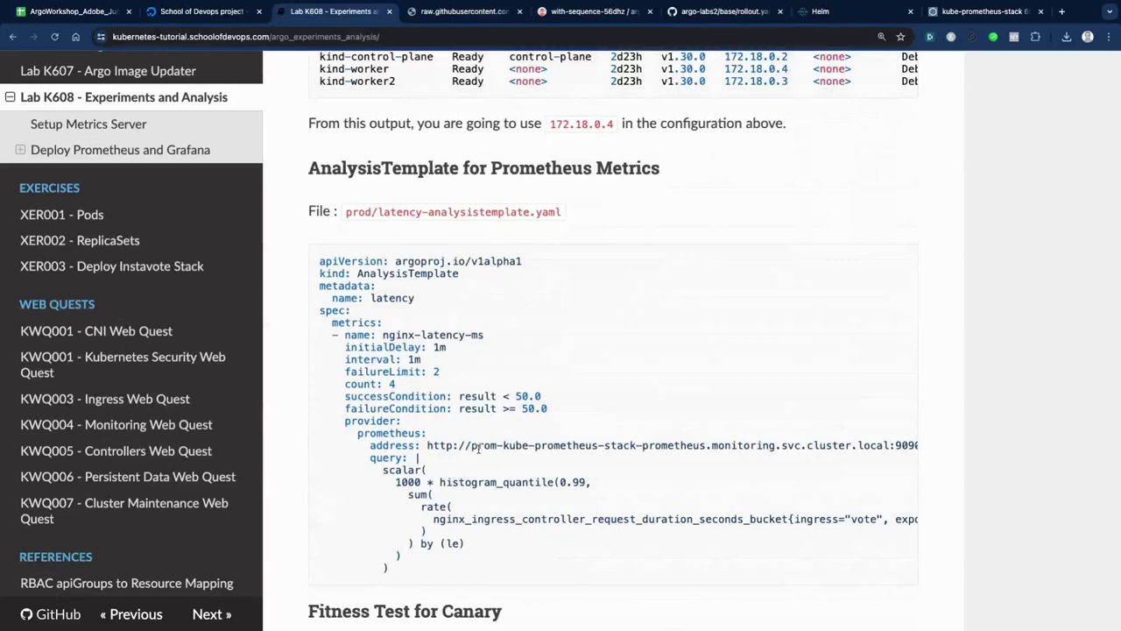
{"action": "scroll", "coordinate": [466, 448], "scroll_direction": "right", "scroll_amount": 1}
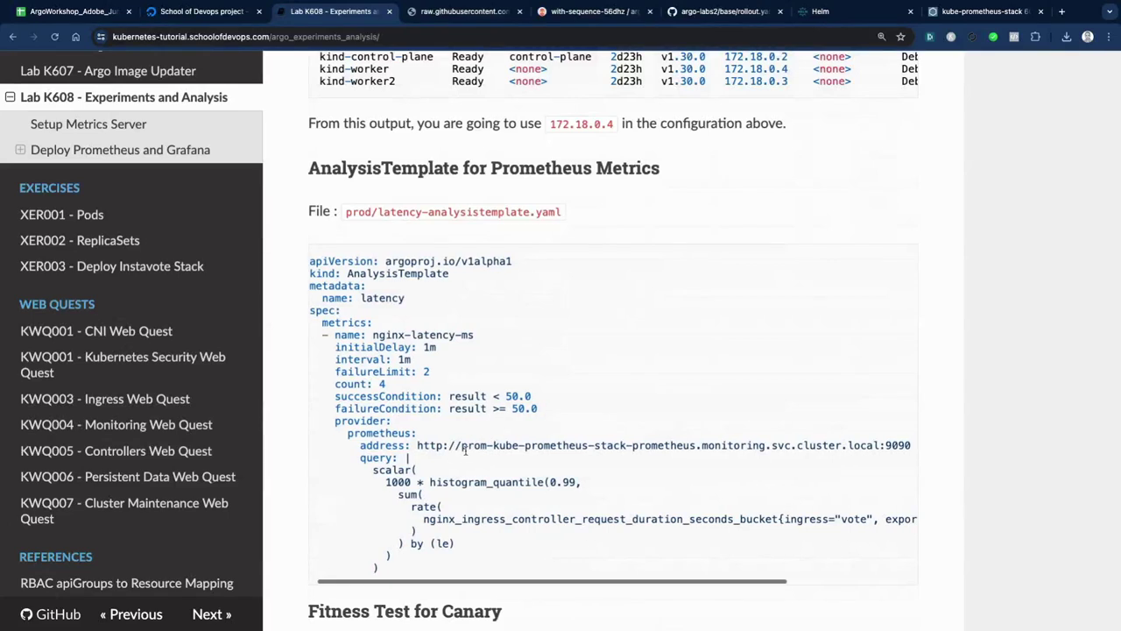
{"action": "scroll", "coordinate": [398, 376], "scroll_direction": "down", "scroll_amount": 2}
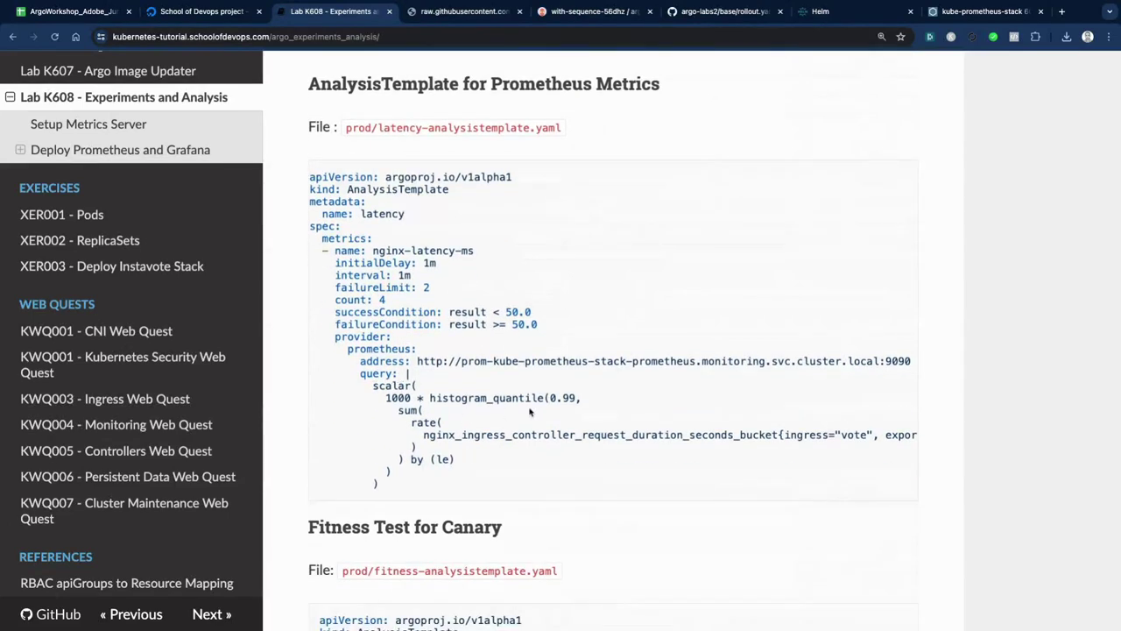
{"action": "scroll", "coordinate": [529, 412], "scroll_direction": "right", "scroll_amount": 1}
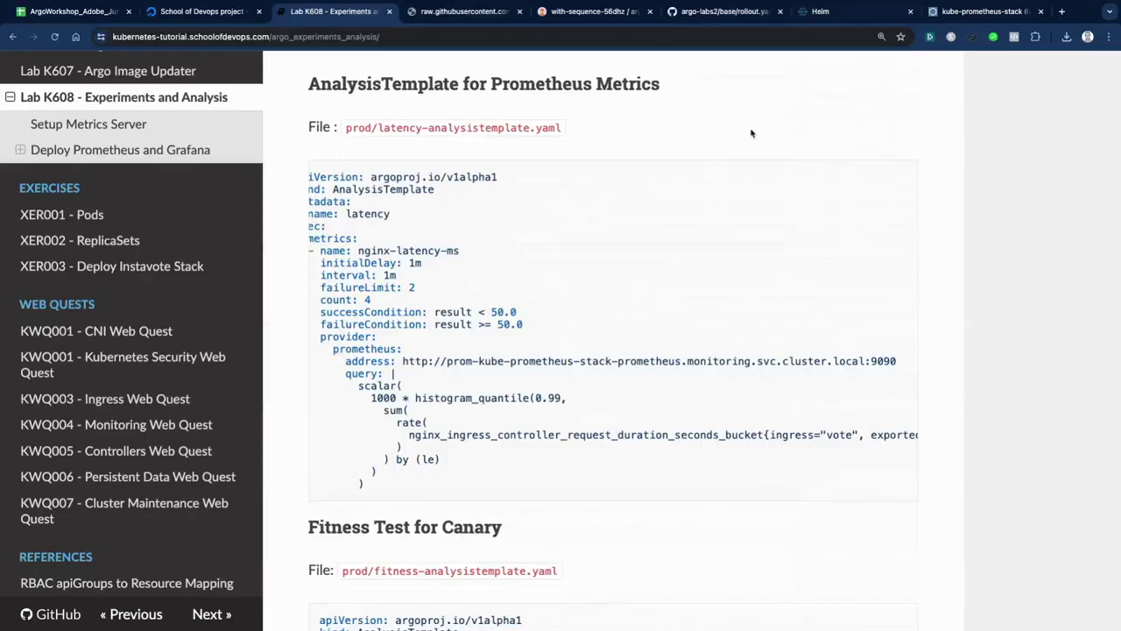
{"action": "key", "text": "ctrl+Right"}
{"action": "key", "text": "ctrl+Left"}
{"action": "scroll", "coordinate": [608, 433], "scroll_direction": "right", "scroll_amount": 4}
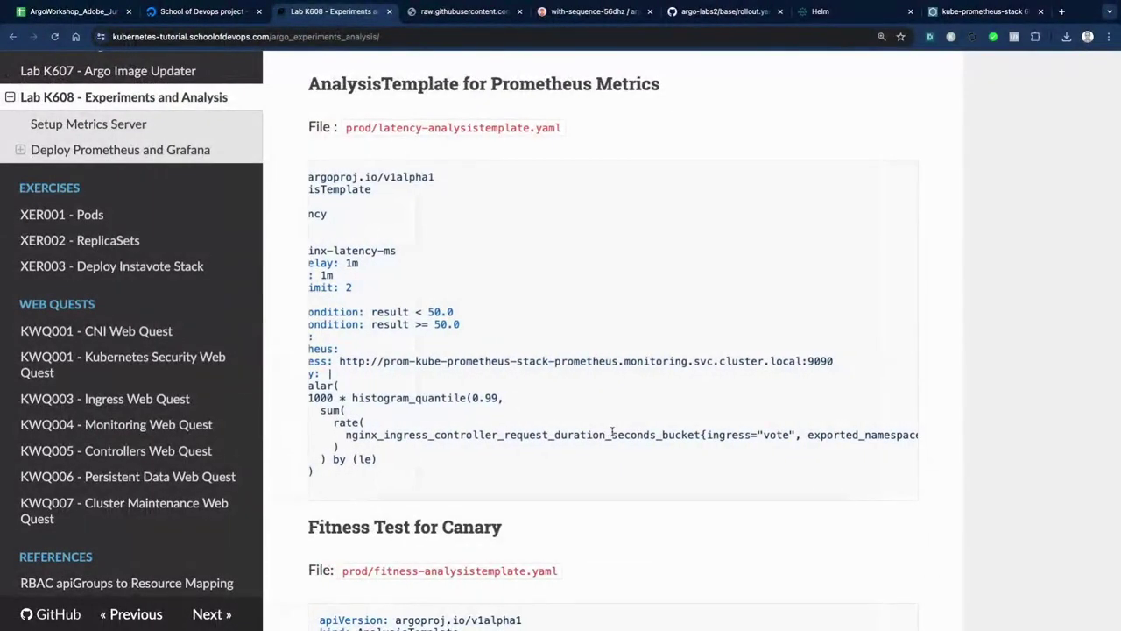
{"action": "scroll", "coordinate": [612, 433], "scroll_direction": "left", "scroll_amount": 3}
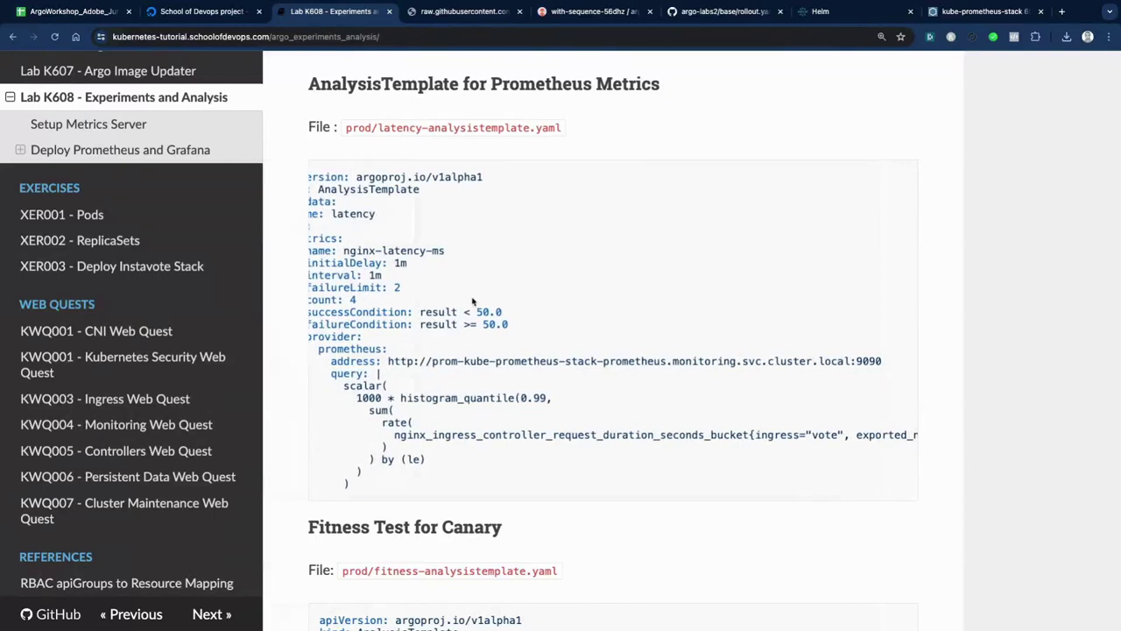
{"action": "left_click_drag", "start_coordinate": [481, 317], "coordinate": [515, 331]}
{"action": "key", "text": "ctrl+Right"}
{"action": "key", "text": "ctrl+Right"}
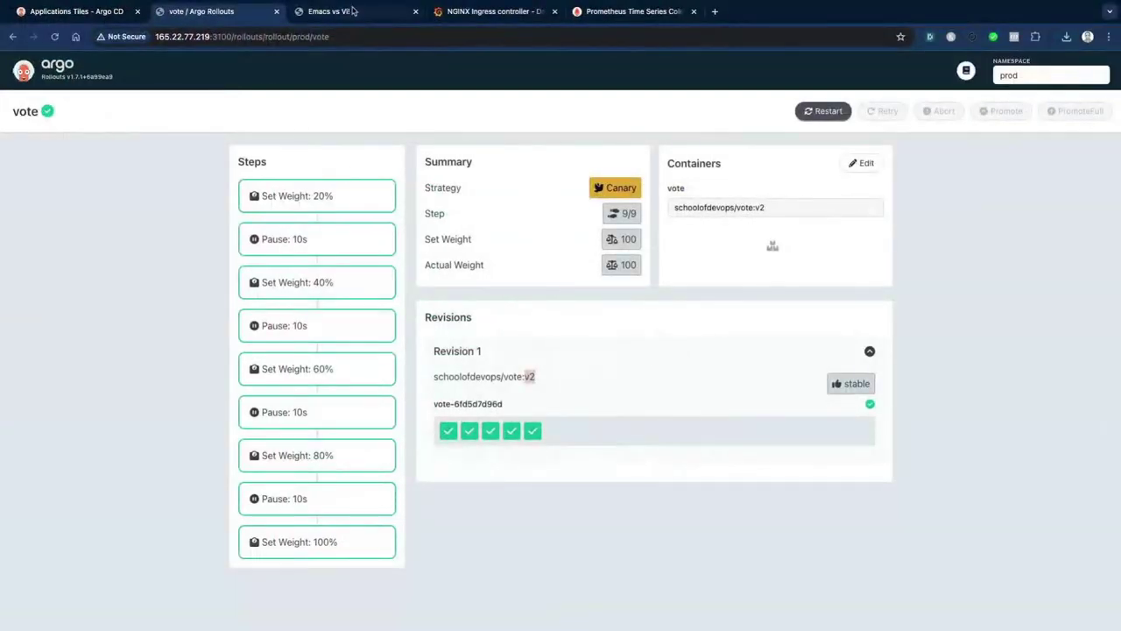
Step: Check vote latency, traffic and success rate on the NGINX Ingress controller dashboard over the last 5 minutes
{"action": "left_click", "coordinate": [607, 13]}
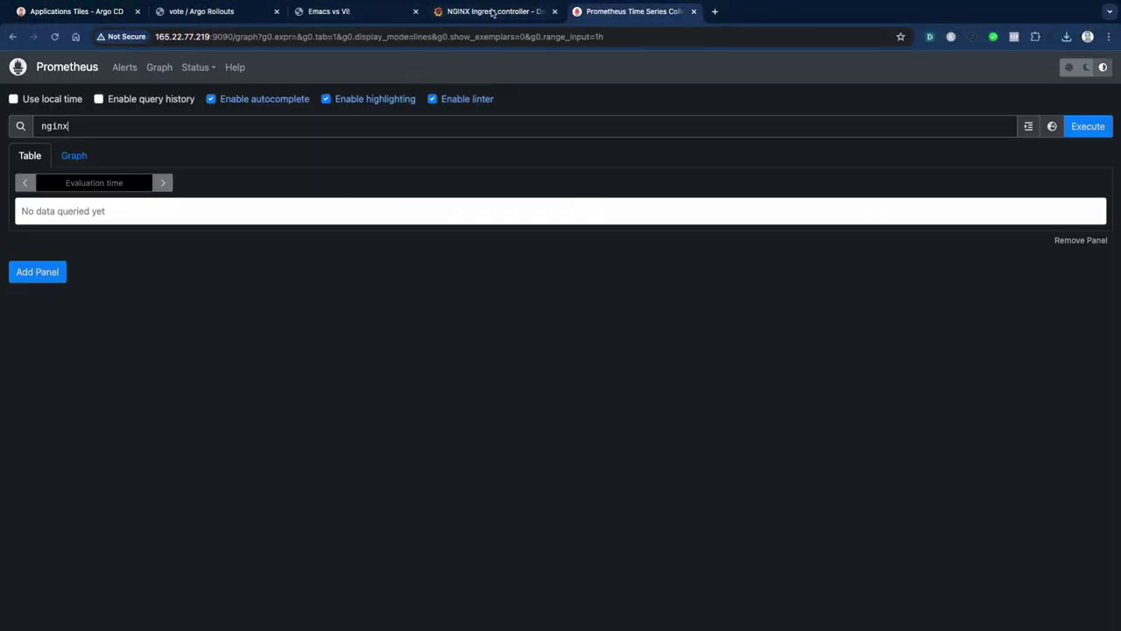
{"action": "left_click", "coordinate": [493, 12]}
{"action": "scroll", "coordinate": [823, 440], "scroll_direction": "down", "scroll_amount": 5}
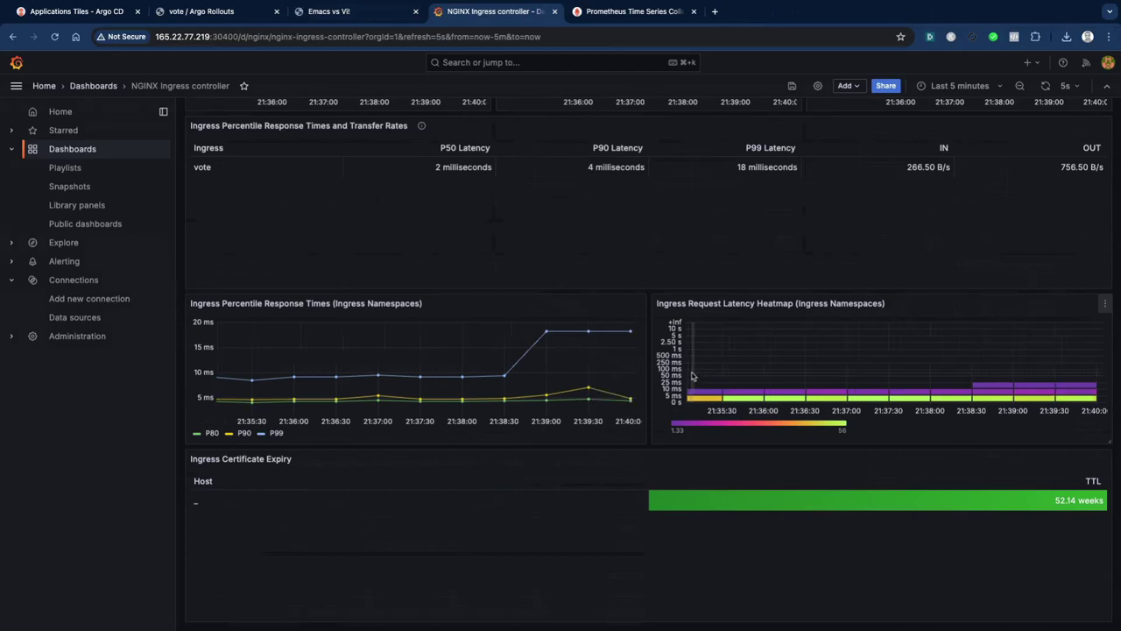
{"action": "left_click_drag", "start_coordinate": [691, 377], "coordinate": [694, 378]}
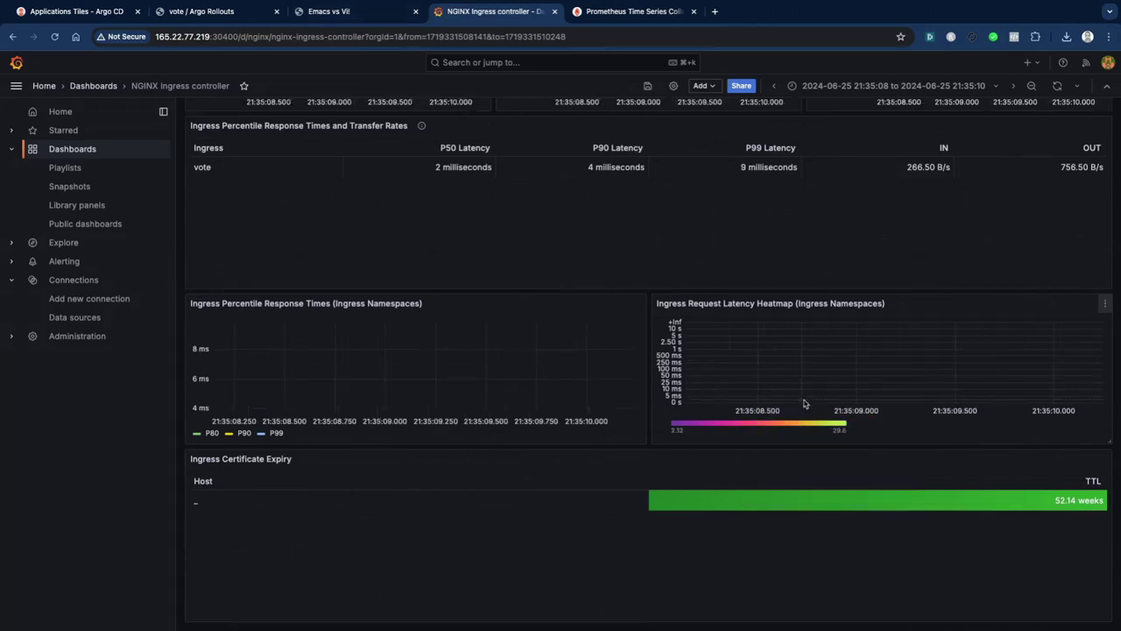
{"action": "key", "text": "alt+Left"}
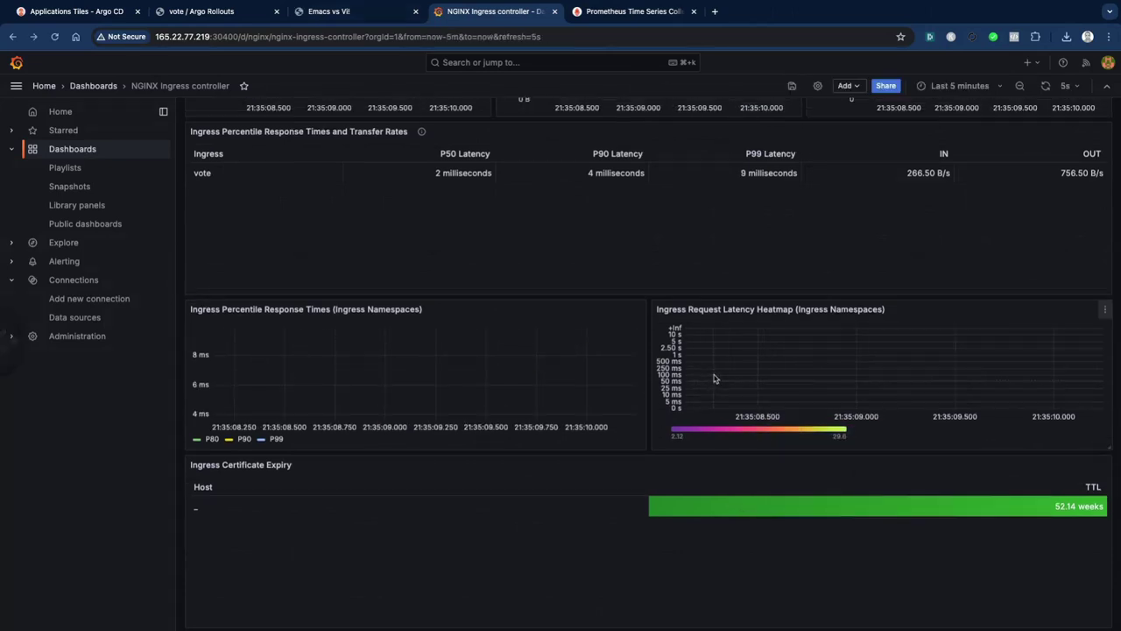
{"action": "scroll", "coordinate": [481, 318], "scroll_direction": "up", "scroll_amount": 3}
{"action": "key", "text": "ctrl+Left"}
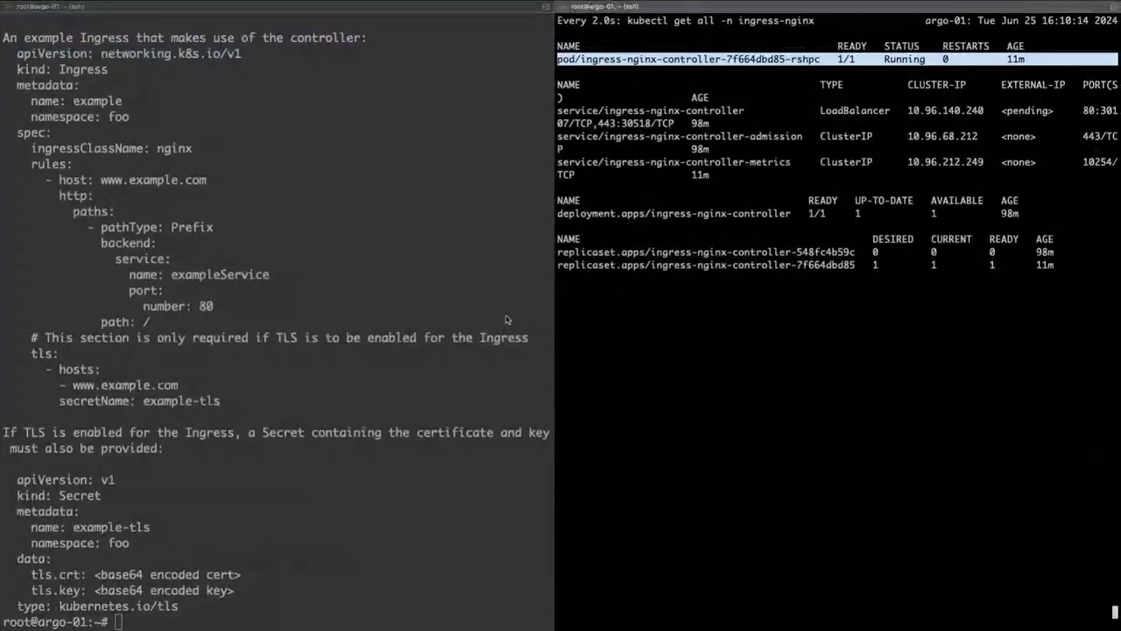
{"action": "key", "text": "ctrl+Right"}
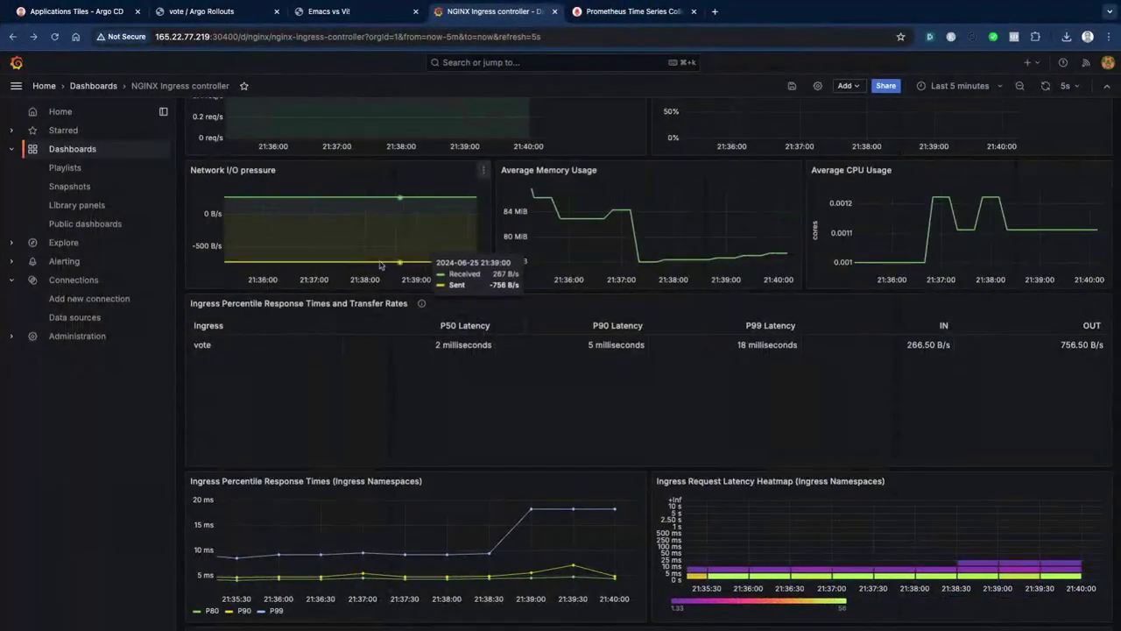
{"action": "scroll", "coordinate": [225, 270], "scroll_direction": "up", "scroll_amount": 4}
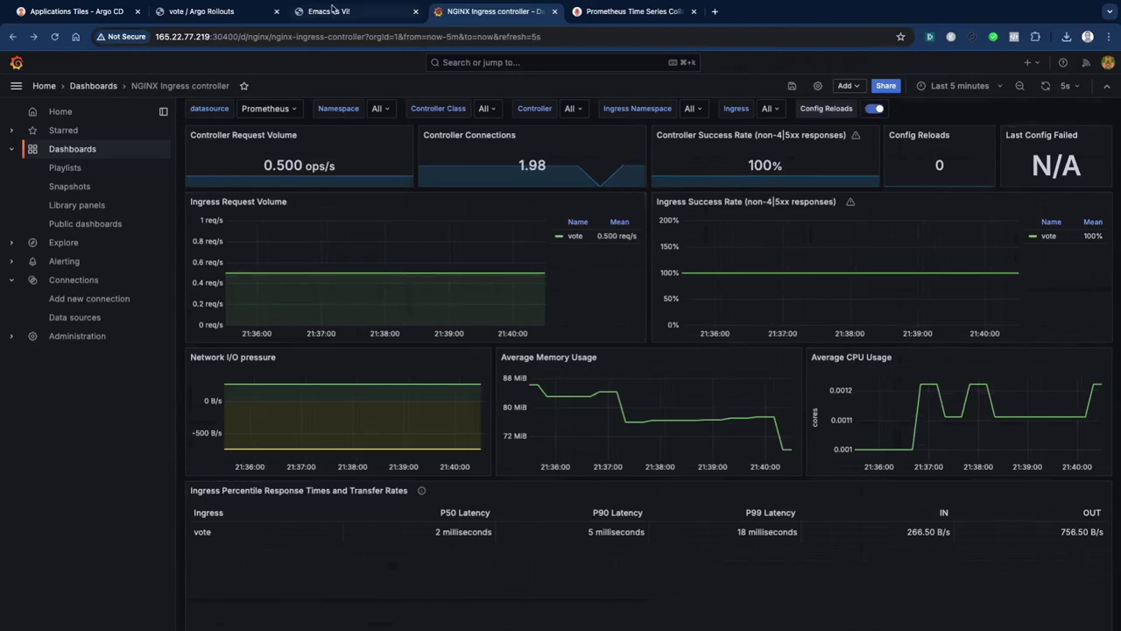
Step: Start Easy Auto Refresh on the Emacs vs Vi voting page, then return to the NGINX Grafana dashboard
{"action": "left_click", "coordinate": [334, 11]}
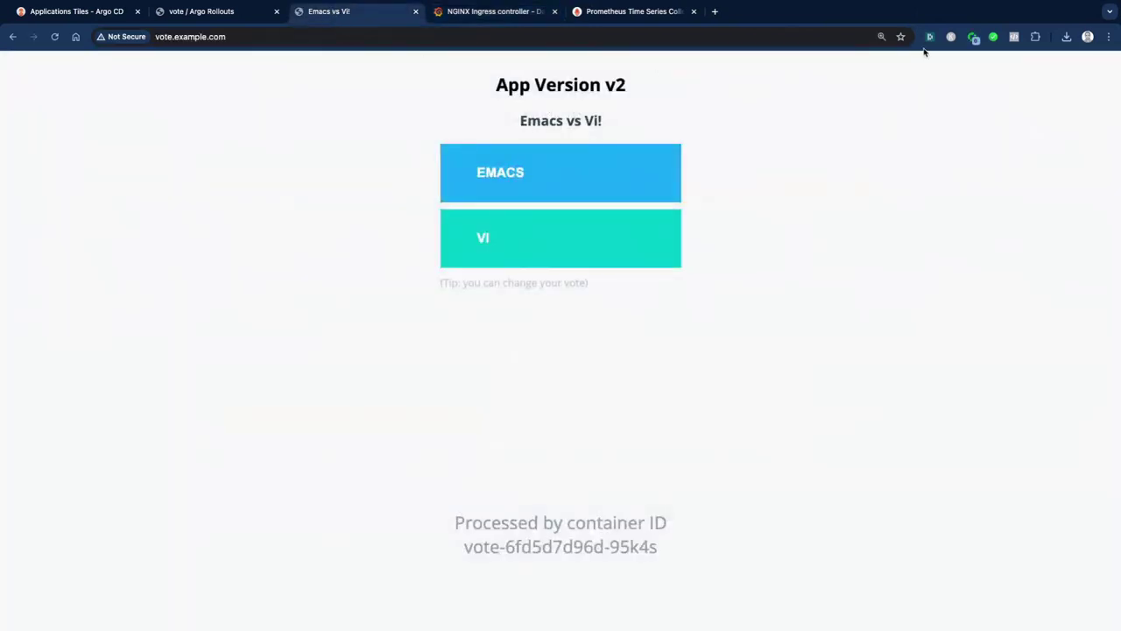
{"action": "left_click", "coordinate": [973, 36]}
{"action": "left_click", "coordinate": [899, 79]}
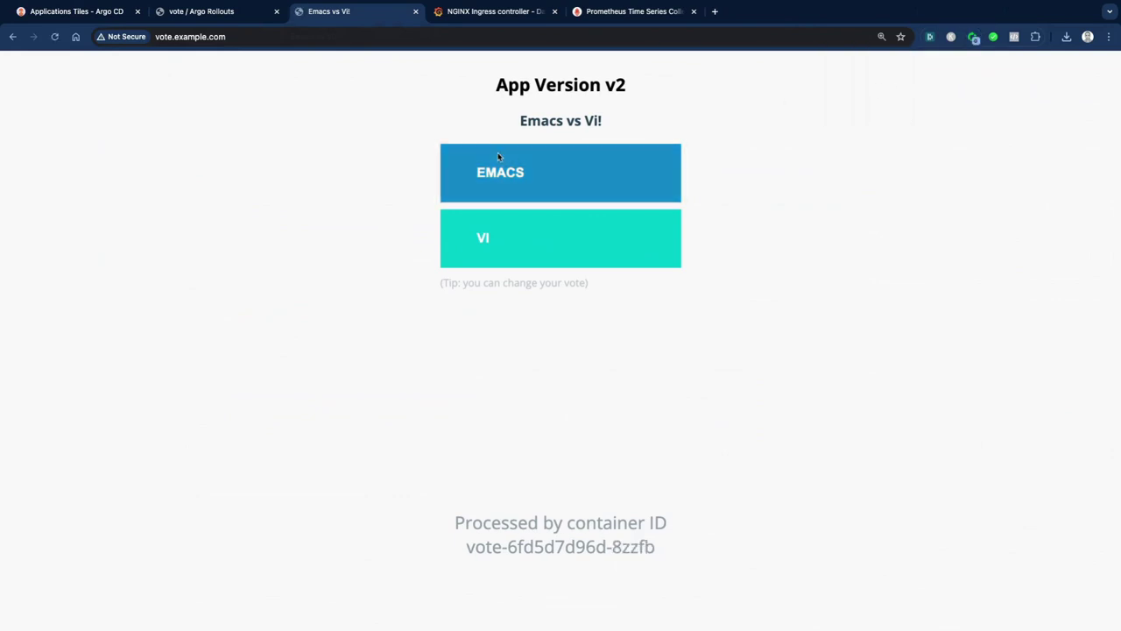
{"action": "left_click", "coordinate": [465, 12]}
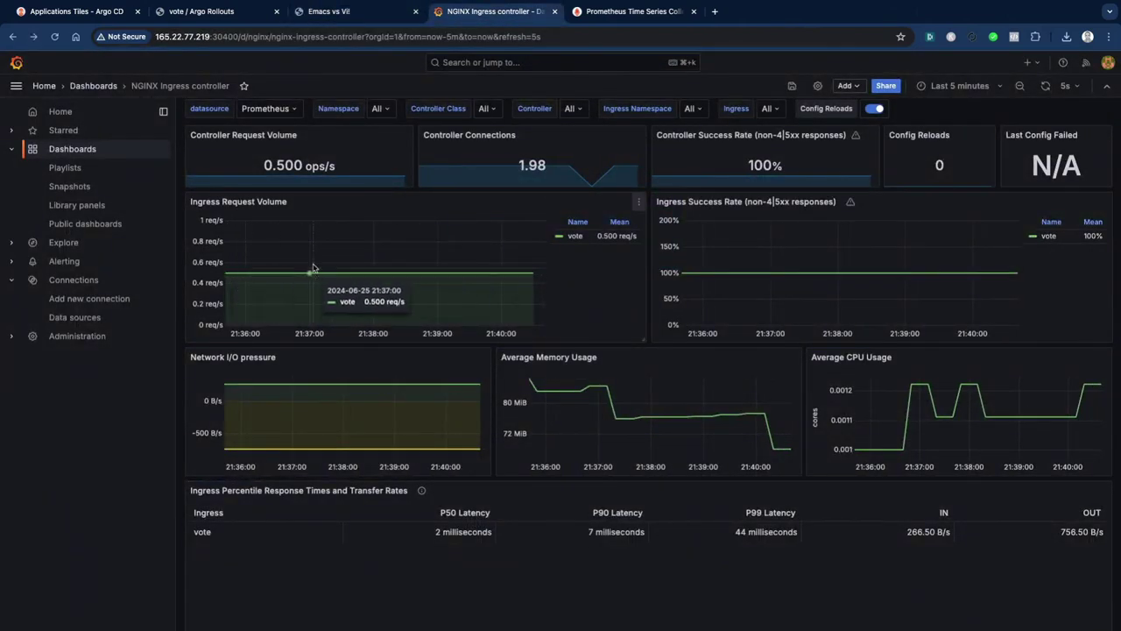
Step: Scroll through the NGINX ingress latency panels in Grafana
{"action": "scroll", "coordinate": [806, 454], "scroll_direction": "down", "scroll_amount": 5}
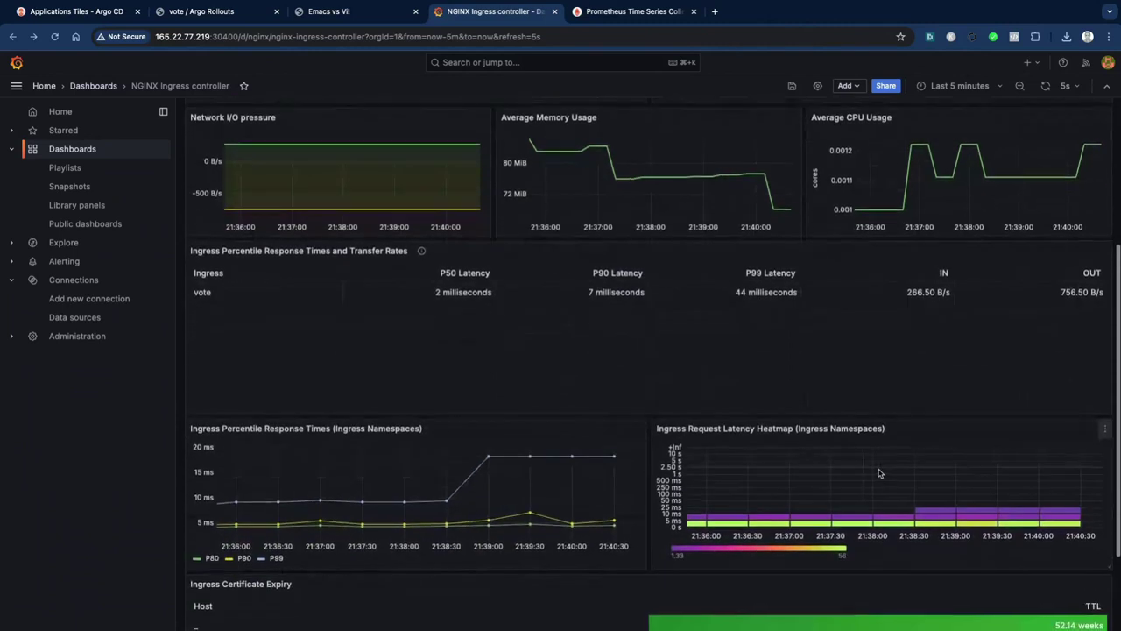
{"action": "scroll", "coordinate": [744, 460], "scroll_direction": "down", "scroll_amount": 3}
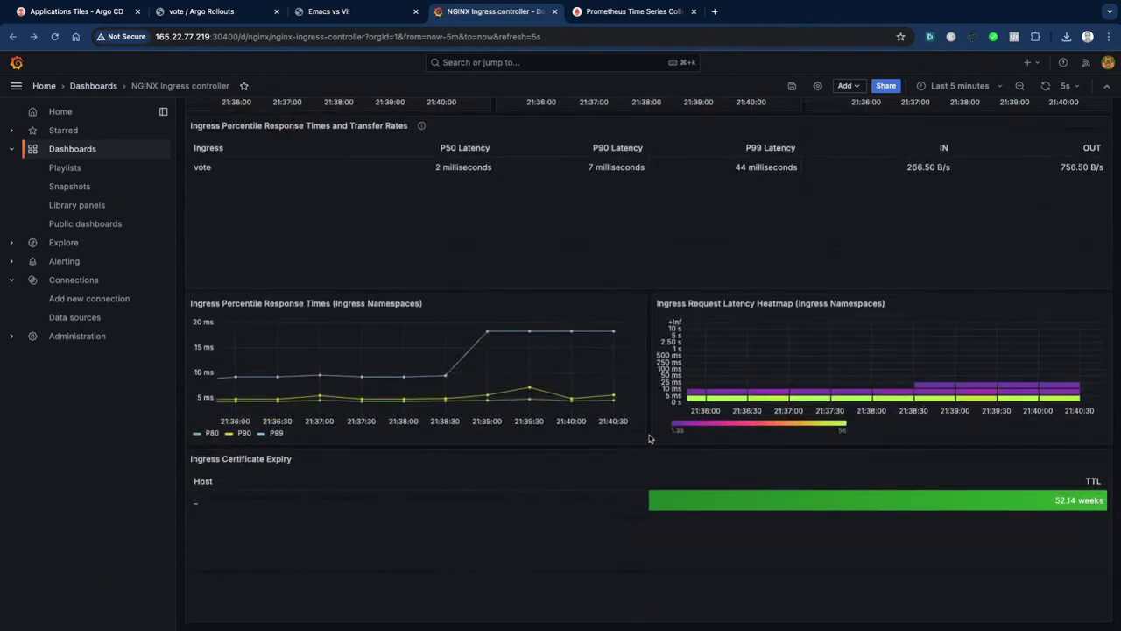
{"action": "scroll", "coordinate": [648, 438], "scroll_direction": "up", "scroll_amount": 7}
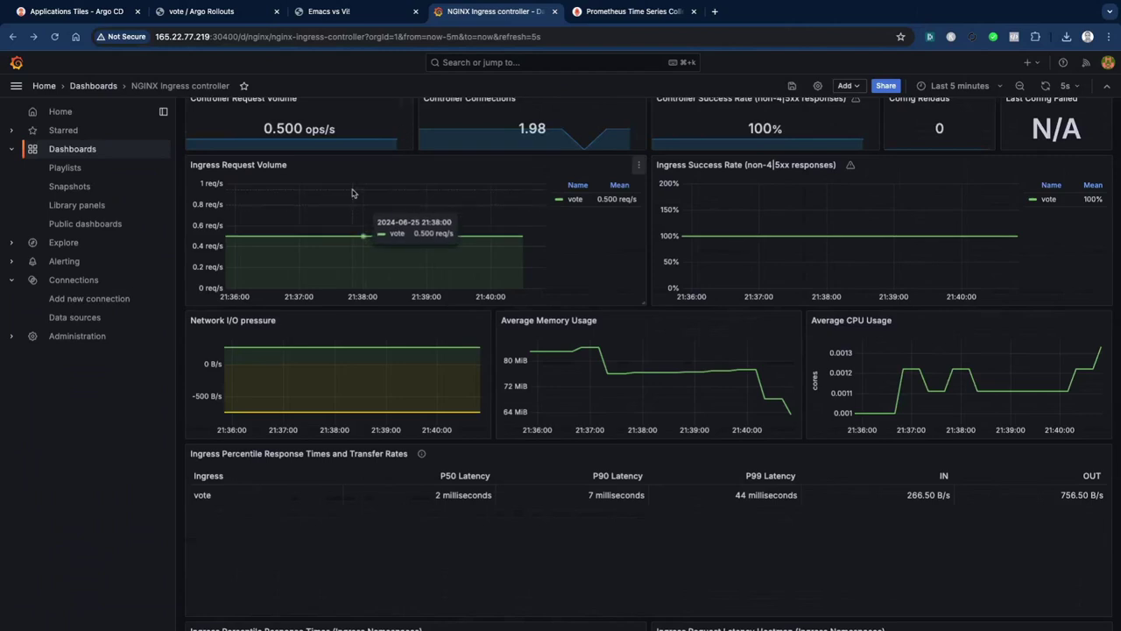
Step: Bring the tutorial back to the /prod/rollout.yaml block with experiment and analysis steps
{"action": "key", "text": "ctrl+Right"}
{"action": "scroll", "coordinate": [396, 327], "scroll_direction": "left", "scroll_amount": 1}
{"action": "scroll", "coordinate": [396, 326], "scroll_direction": "up", "scroll_amount": 10}
{"action": "scroll", "coordinate": [396, 327], "scroll_direction": "up", "scroll_amount": 12}
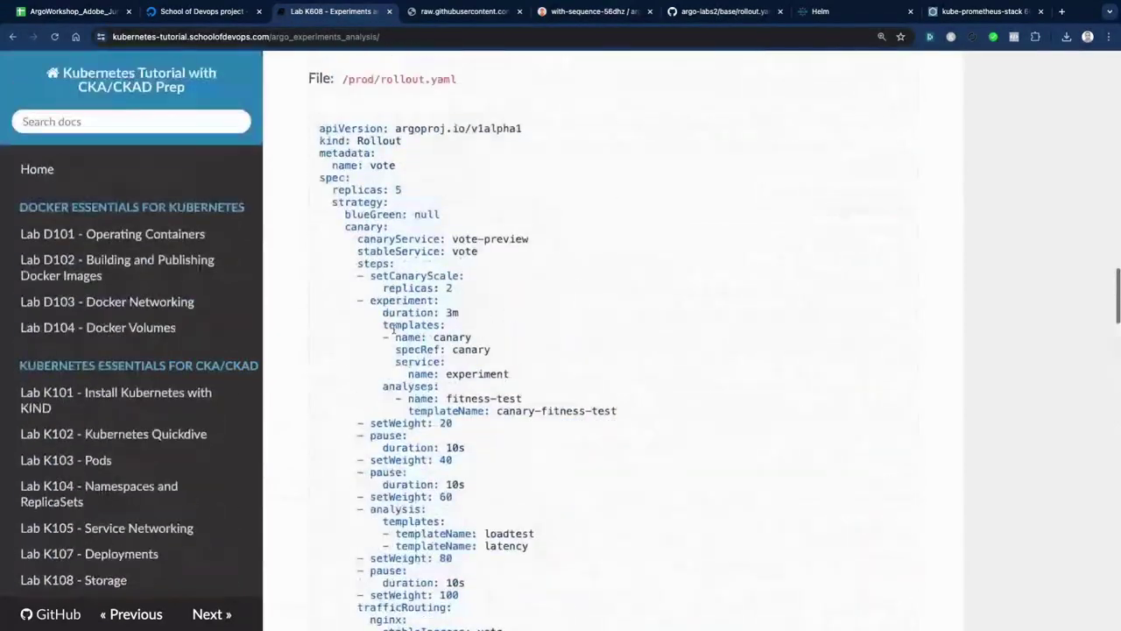
Step: Open a new terminal session and SSH into the argo-01 server as root
{"action": "scroll", "coordinate": [393, 329], "scroll_direction": "up", "scroll_amount": 2}
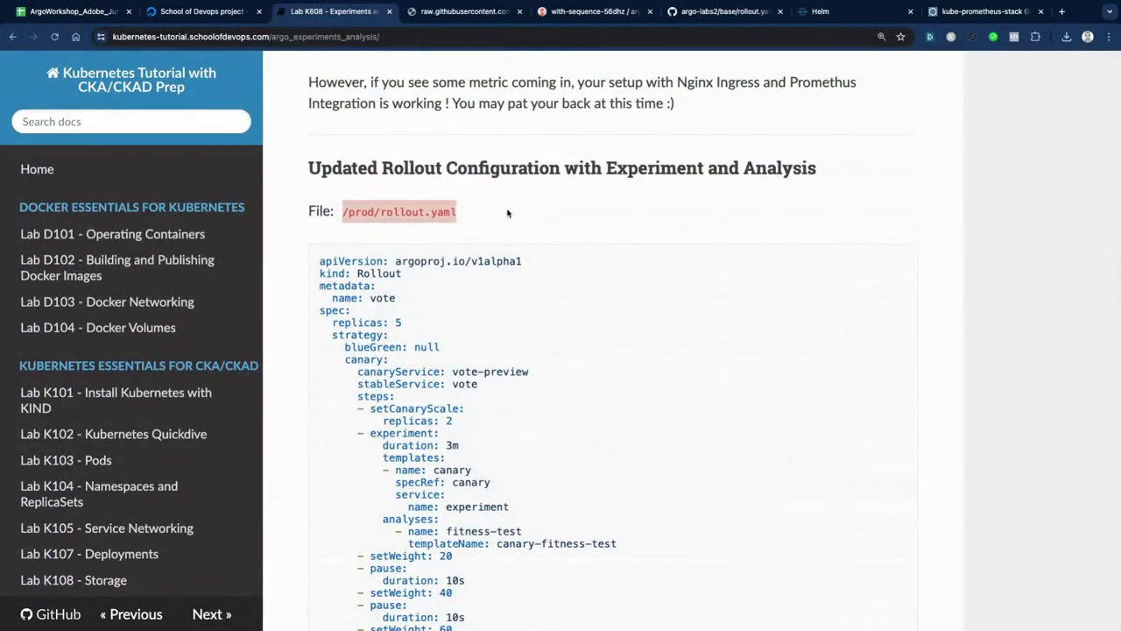
{"action": "key", "text": "super+Tab"}
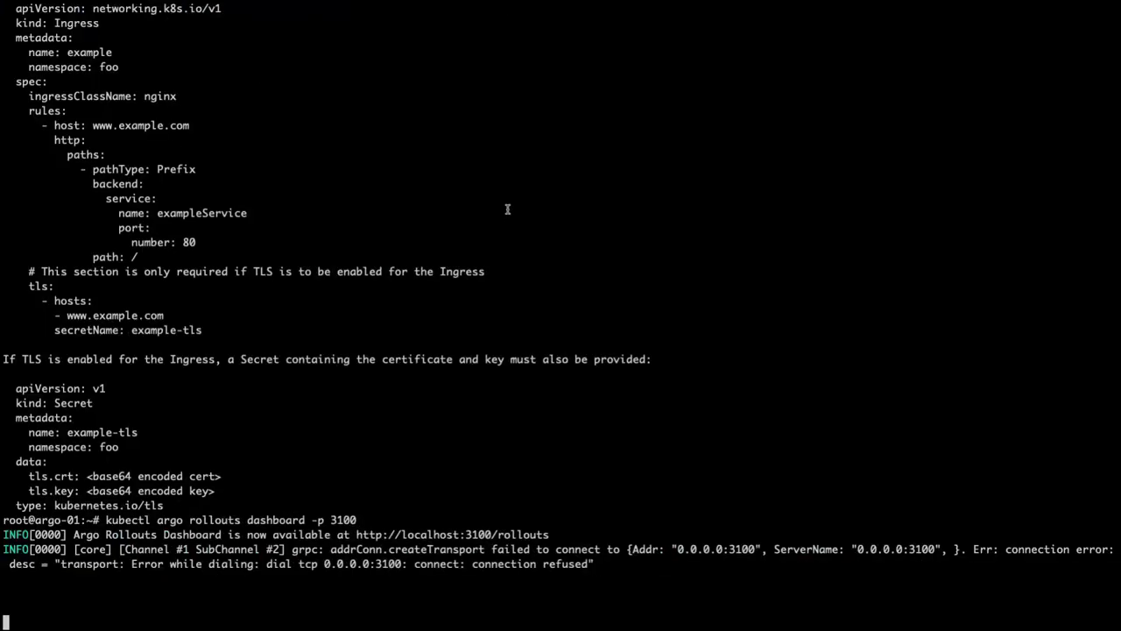
{"action": "key", "text": "ctrl+Right"}
{"action": "key", "text": "ctrl+Right"}
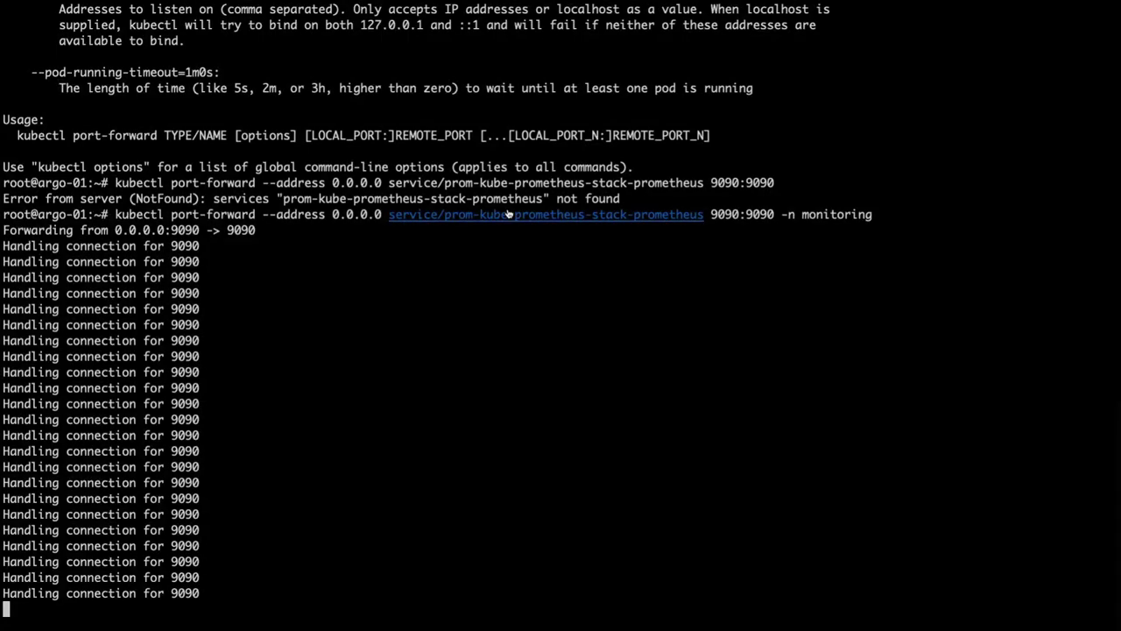
{"action": "key", "text": "super+n"}
{"action": "type", "text": "ssh root@165.22.77.219"}
{"action": "key", "text": "Return"}
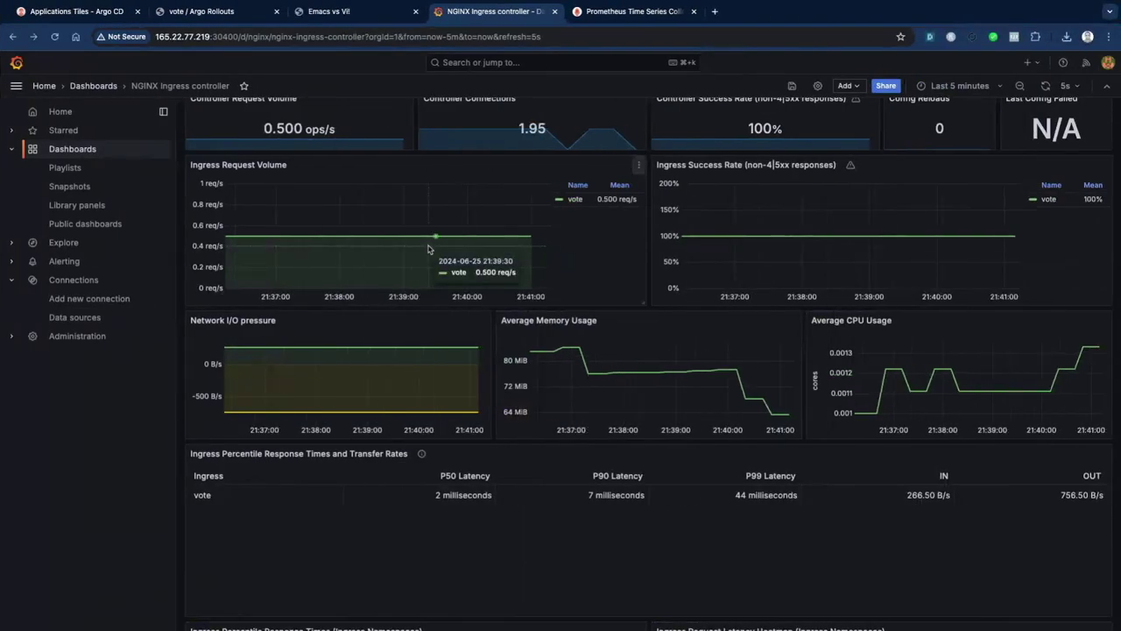
Step: List the home folder on argo-01 with ls
{"action": "key", "text": "ctrl+Left"}
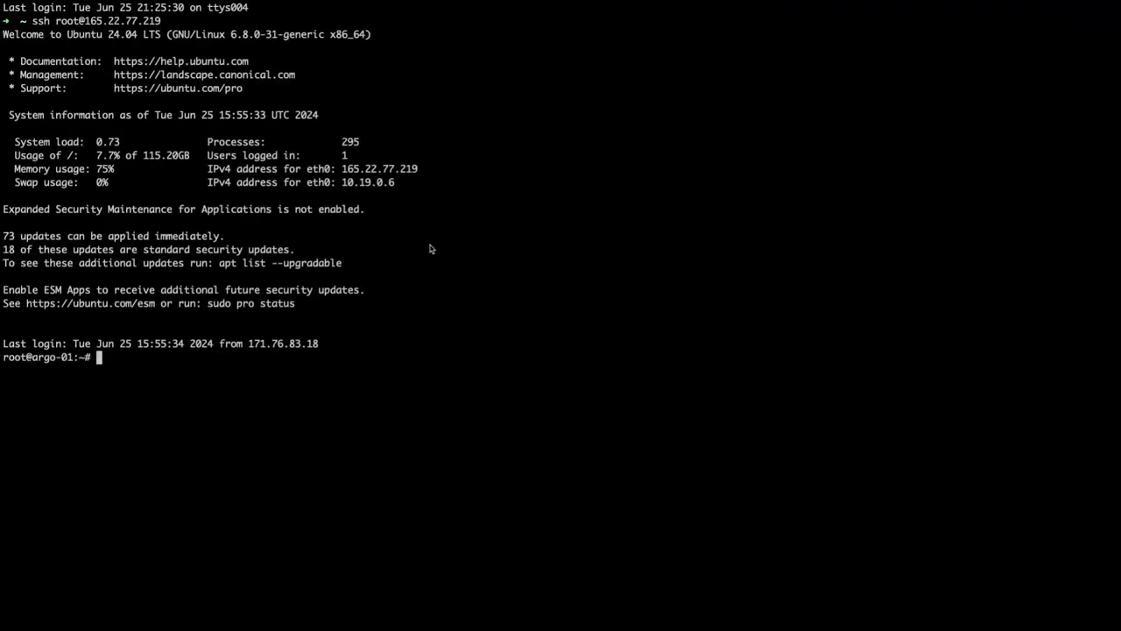
{"action": "key", "text": "ctrl+Right"}
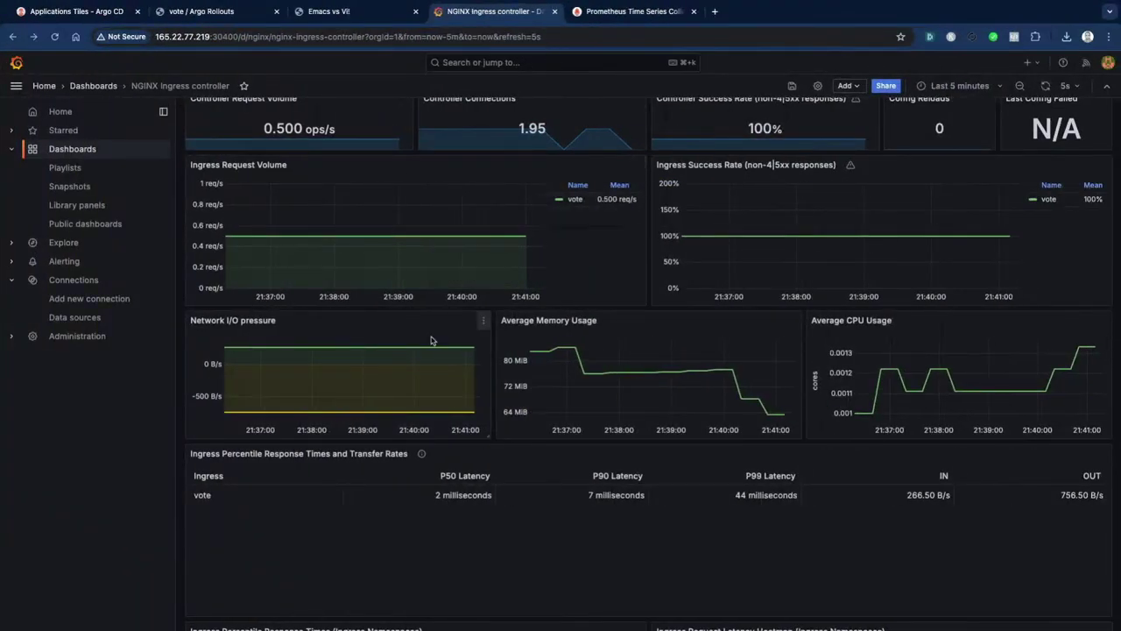
{"action": "key", "text": "ctrl+Left"}
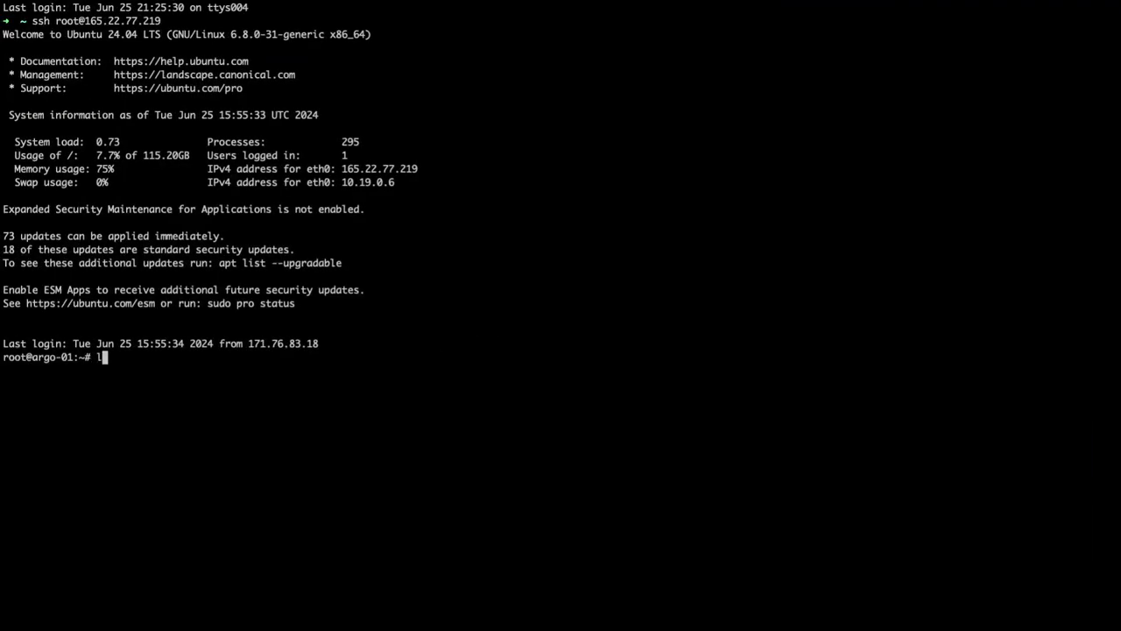
{"action": "type", "text": "ls"}
{"action": "key", "text": "Return"}
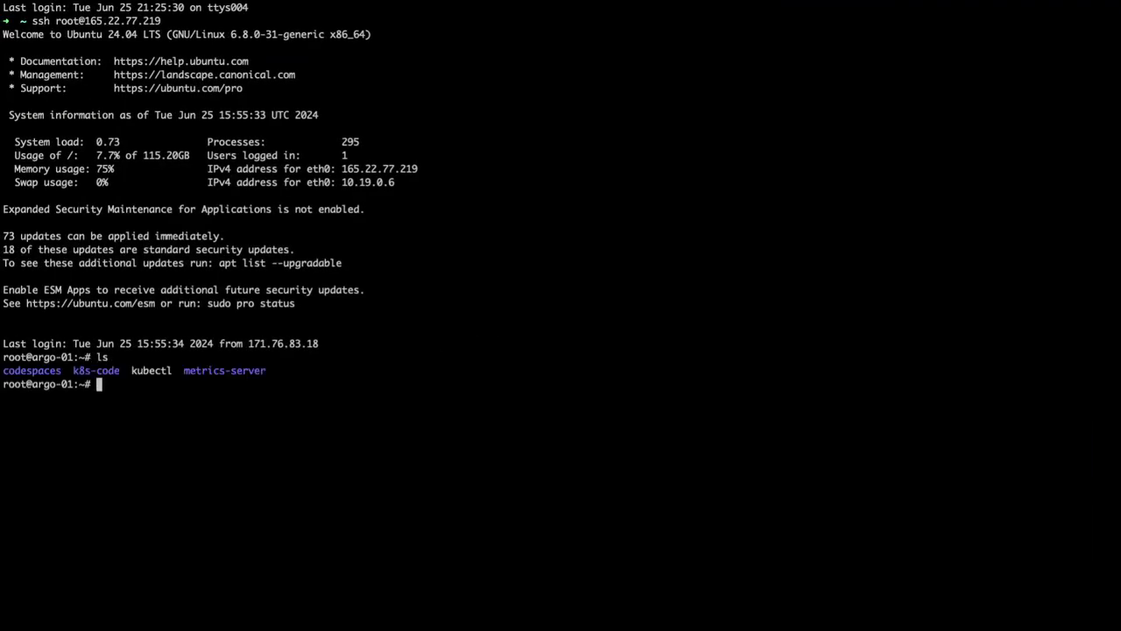
{"action": "type", "text": "cd"}
{"action": "key", "text": "BackSpace"}
{"action": "key", "text": "BackSpace"}
Step: Copy the argo-labs2 repository's HTTPS clone URL from GitHub's Code dropdown
{"action": "key", "text": "ctrl+Right"}
{"action": "left_click", "coordinate": [224, 11]}
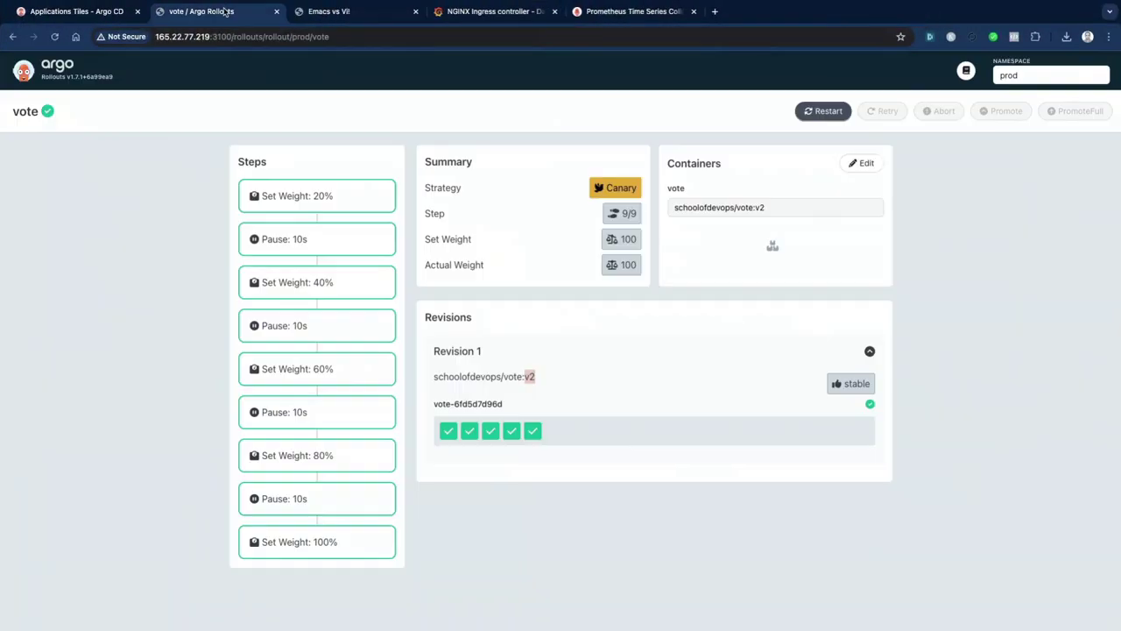
{"action": "key", "text": "ctrl+Left"}
{"action": "key", "text": "ctrl+Left"}
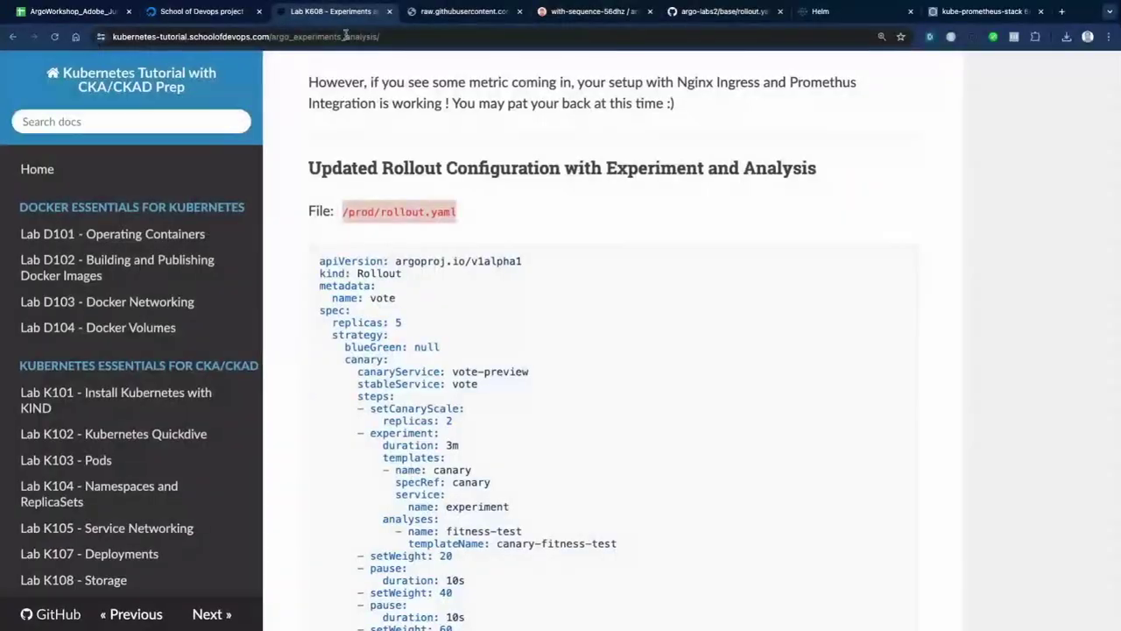
{"action": "scroll", "coordinate": [380, 135], "scroll_direction": "up", "scroll_amount": 3}
{"action": "scroll", "coordinate": [380, 135], "scroll_direction": "up", "scroll_amount": 2}
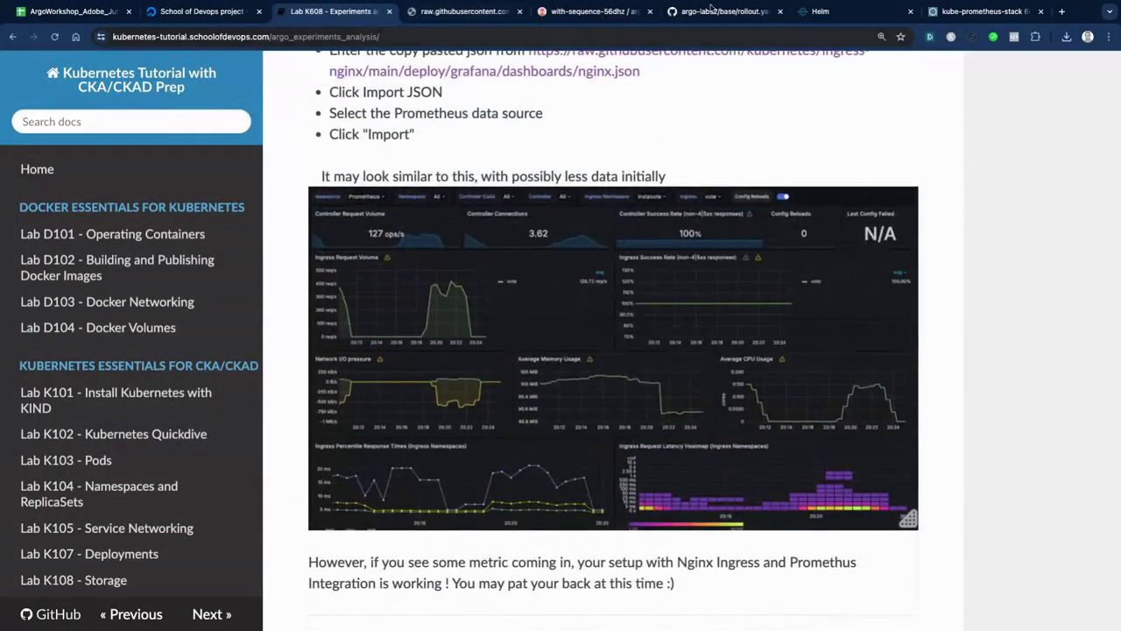
{"action": "left_click", "coordinate": [724, 13]}
{"action": "scroll", "coordinate": [318, 152], "scroll_direction": "up", "scroll_amount": 1}
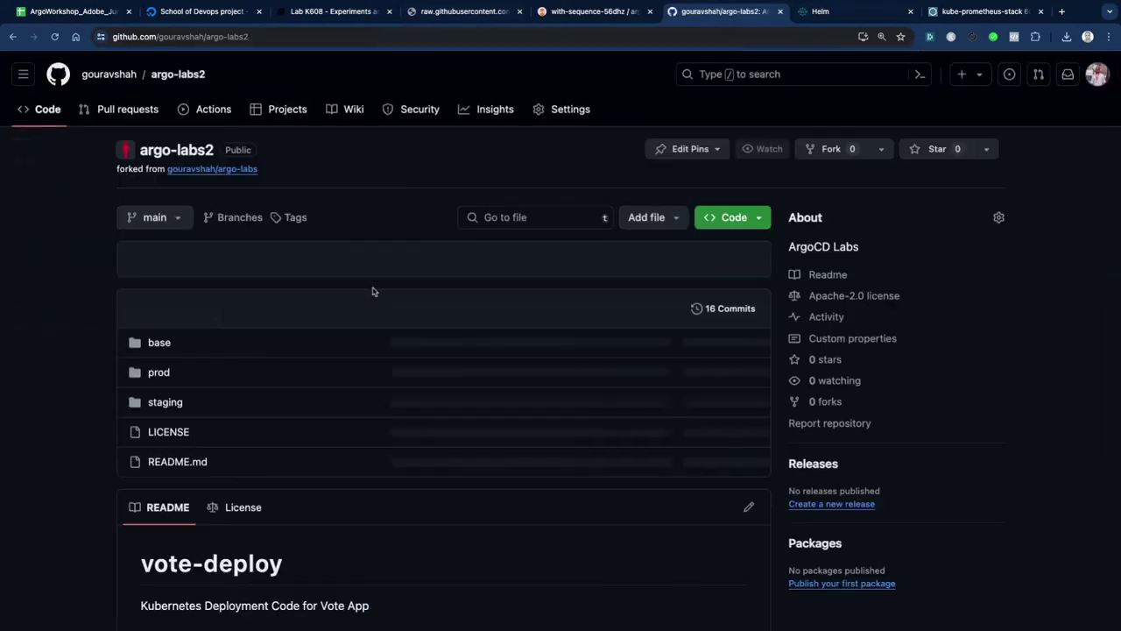
{"action": "left_click", "coordinate": [735, 220]}
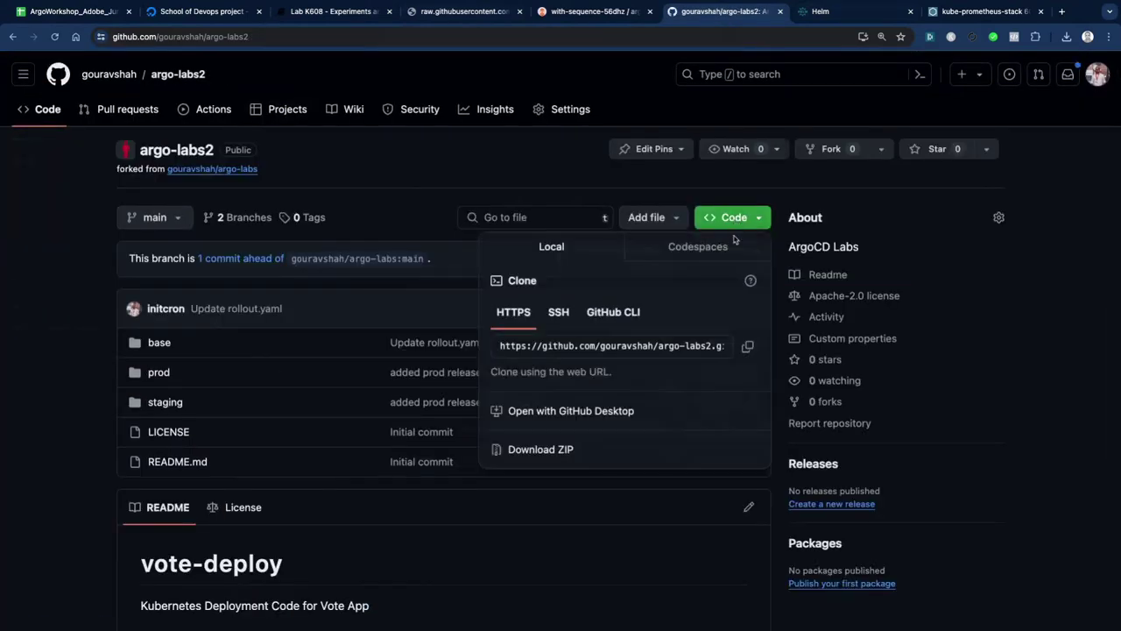
{"action": "left_click", "coordinate": [745, 348]}
{"action": "key", "text": "ctrl+Right"}
{"action": "key", "text": "ctrl+Right"}
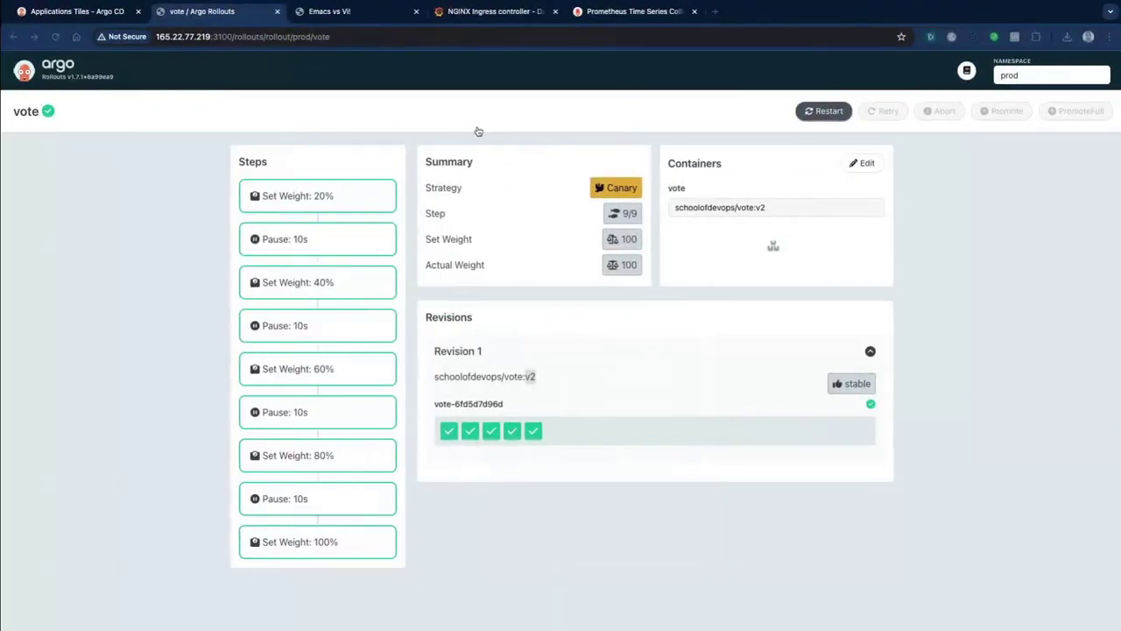
Step: Disable auto-sync in the vote-prod application's details, confirming with OK
{"action": "left_click", "coordinate": [90, 16]}
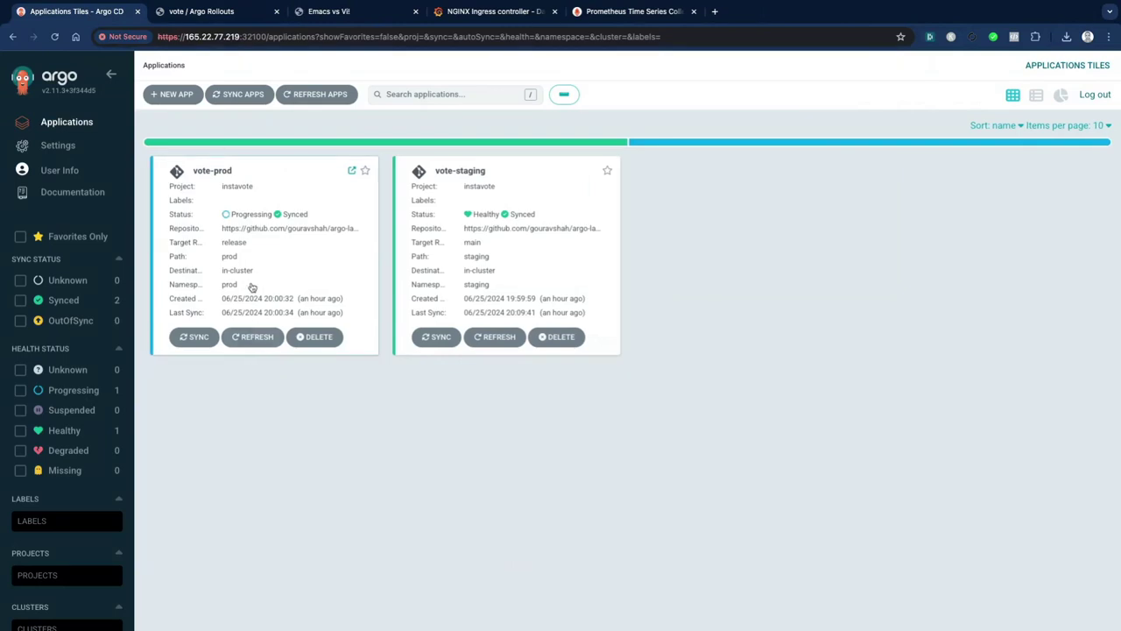
{"action": "left_click", "coordinate": [219, 181]}
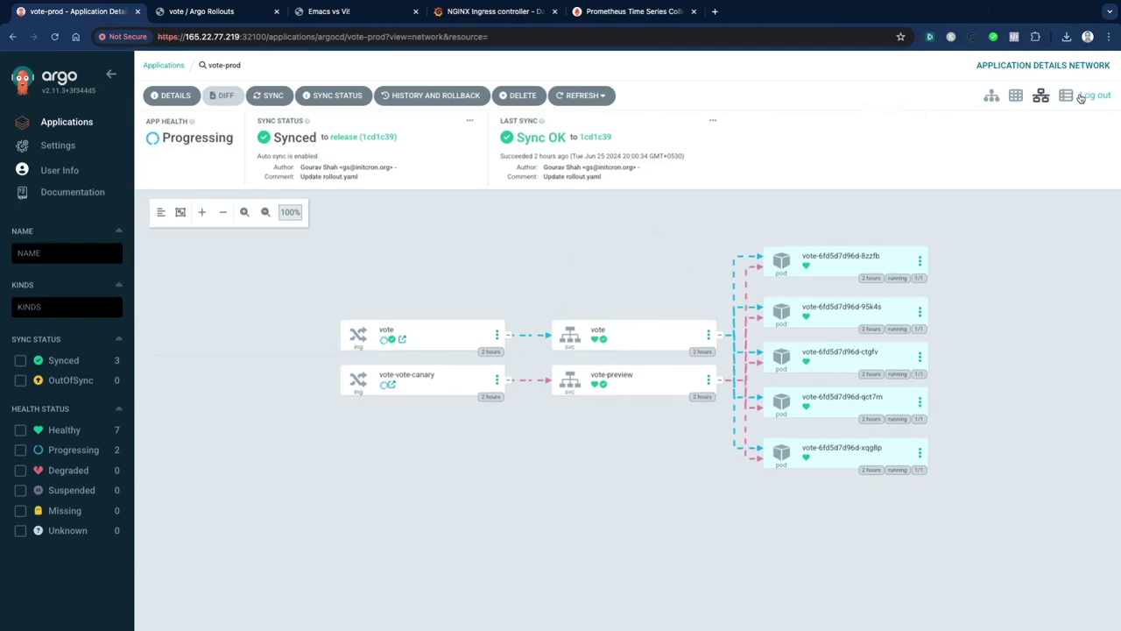
{"action": "left_click", "coordinate": [172, 94]}
{"action": "left_click", "coordinate": [1056, 143]}
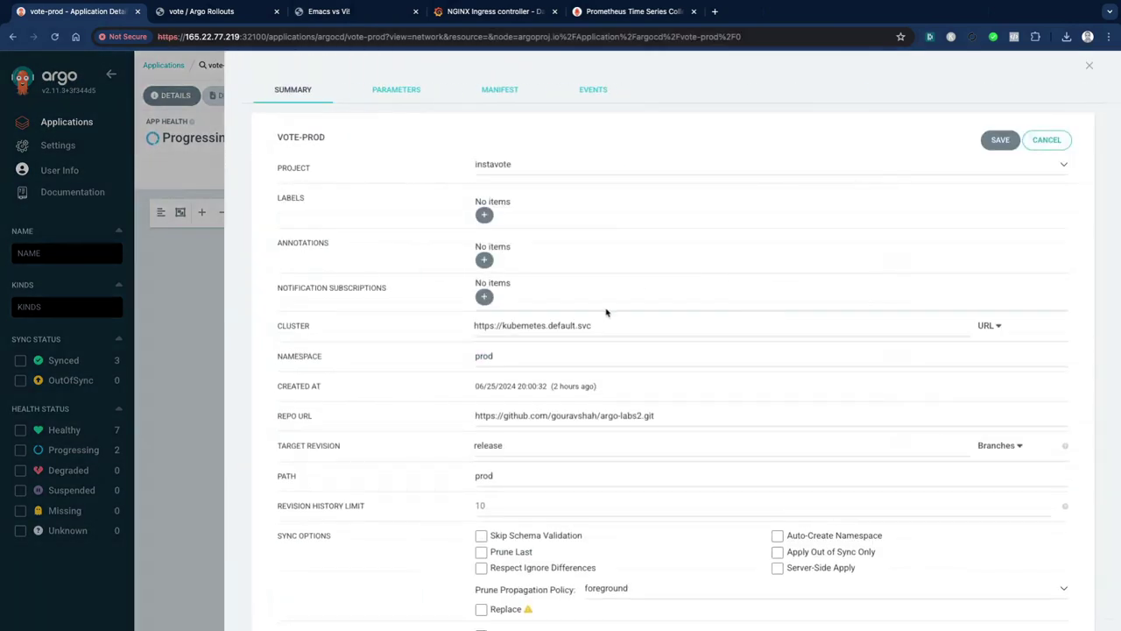
{"action": "scroll", "coordinate": [604, 324], "scroll_direction": "down", "scroll_amount": 3}
{"action": "scroll", "coordinate": [519, 400], "scroll_direction": "down", "scroll_amount": 2}
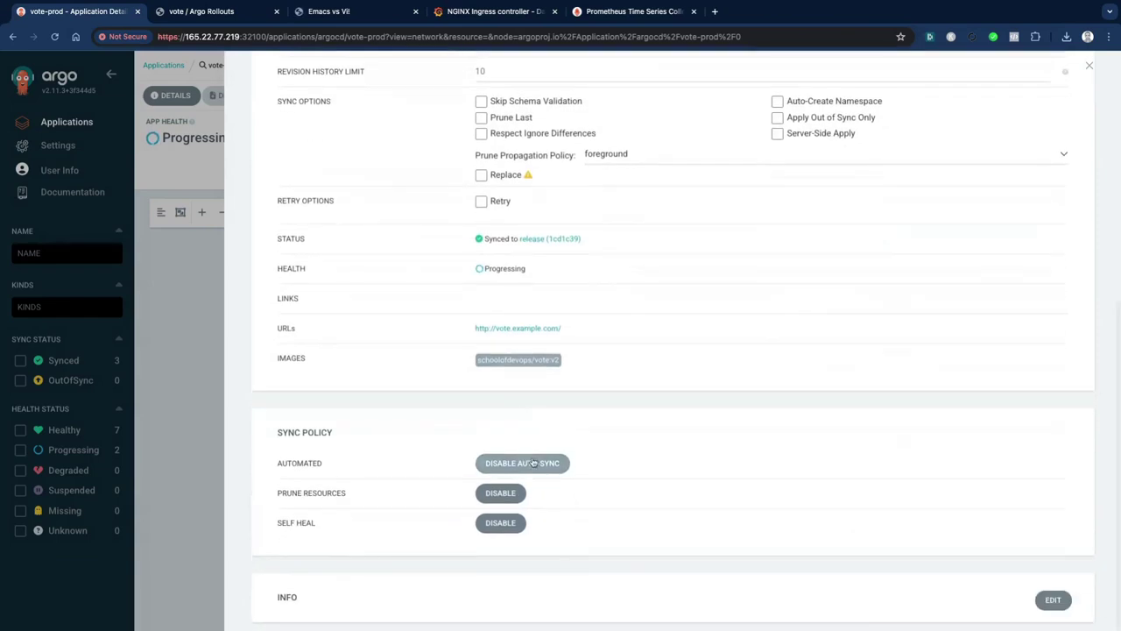
{"action": "left_click", "coordinate": [531, 462]}
{"action": "left_click", "coordinate": [302, 369]}
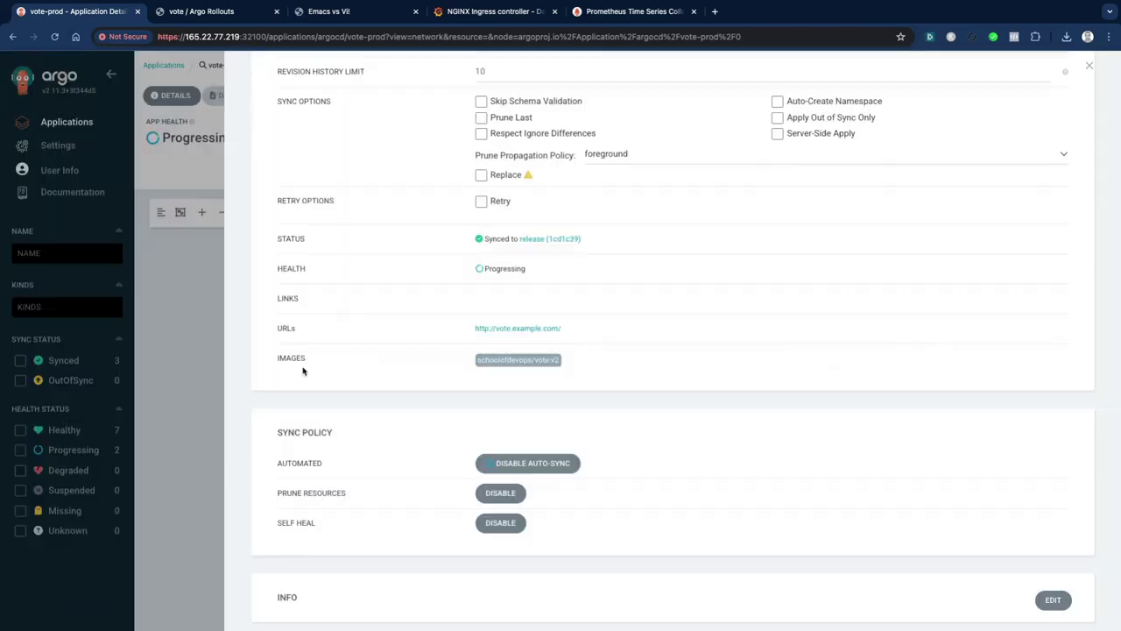
{"action": "left_click", "coordinate": [206, 373]}
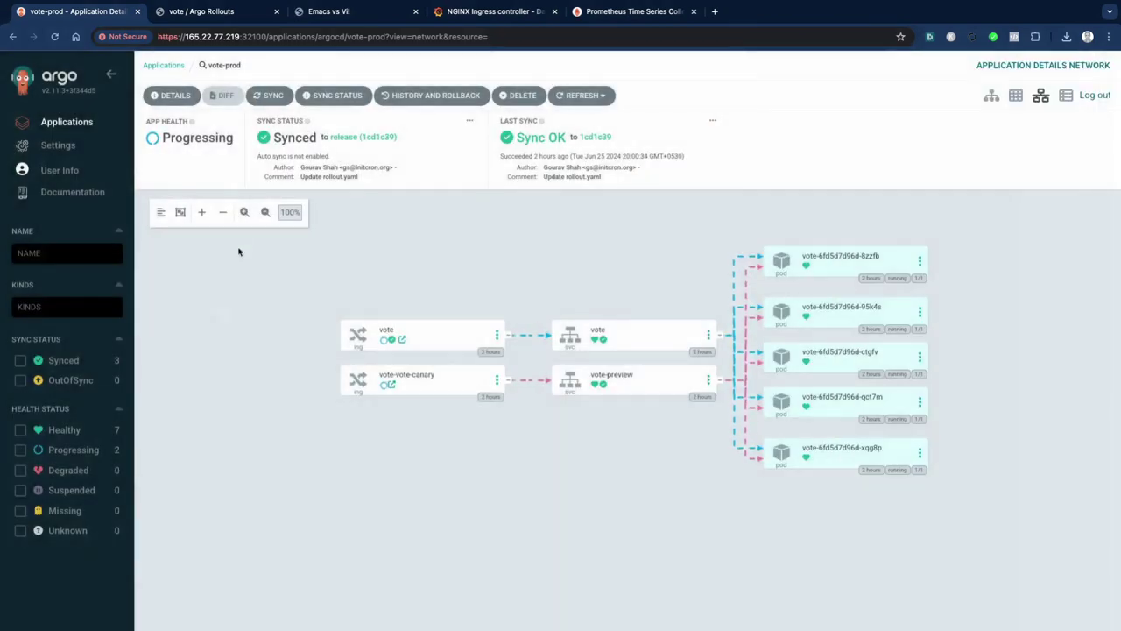
Step: Clone the argo-labs2 repository on argo-01 and change into its folder
{"action": "key", "text": "ctrl+Left"}
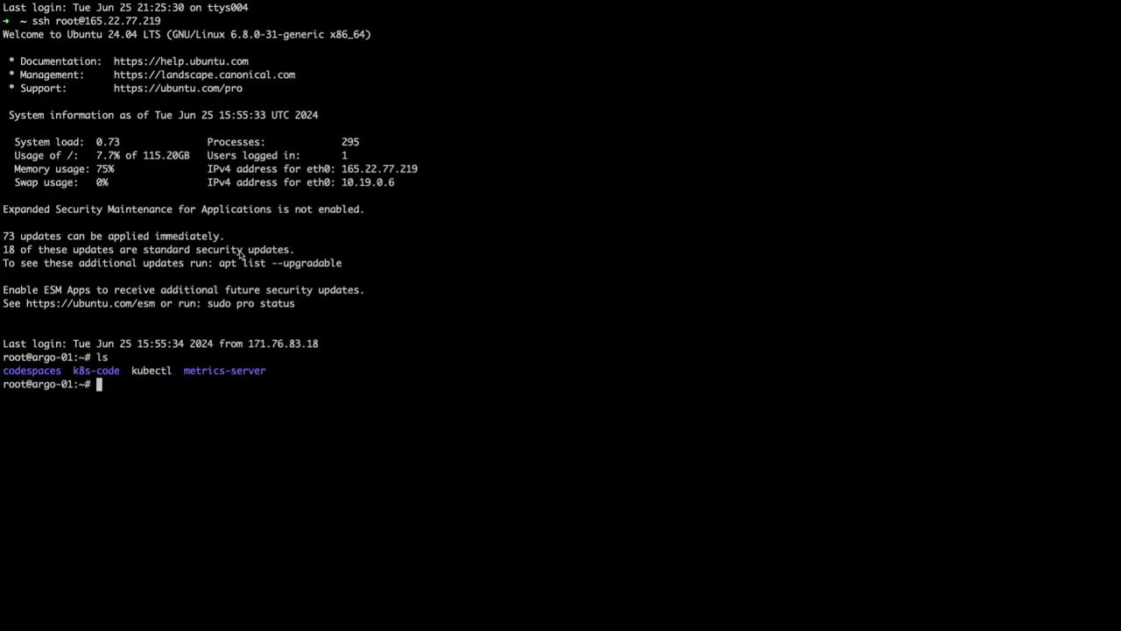
{"action": "type", "text": "git clone"}
{"action": "key", "text": "super+v"}
{"action": "key", "text": "Return"}
{"action": "type", "text": "cd ar"}
{"action": "key", "text": "Tab"}
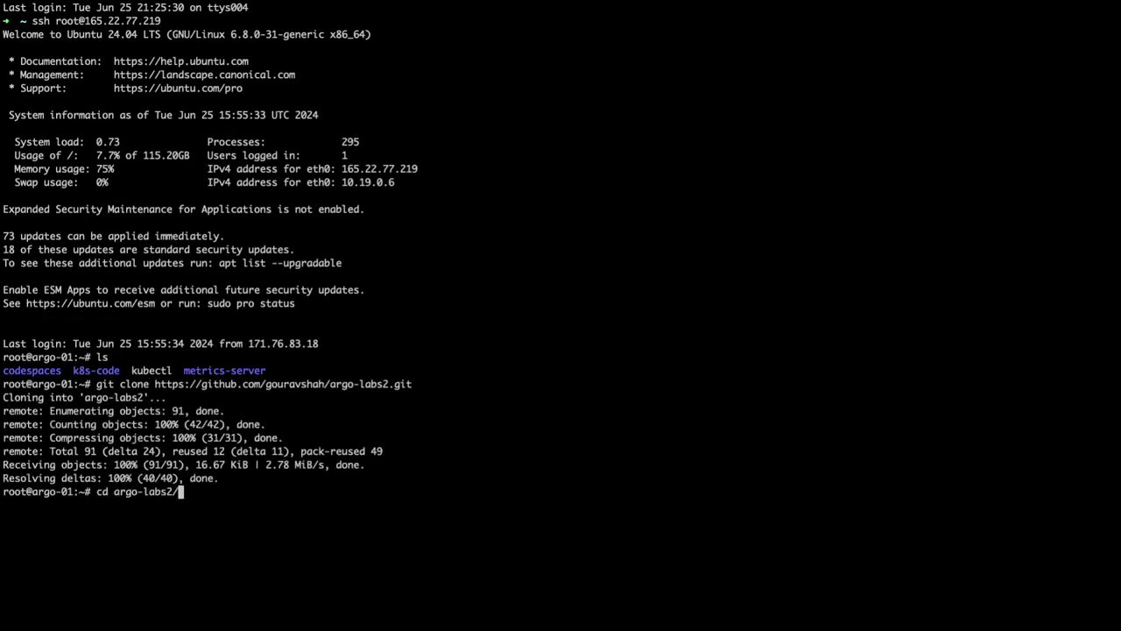
{"action": "key", "text": "Return"}
Step: Start overwriting the file with cat > prod/rollout.yaml
{"action": "type", "text": "cat > pr"}
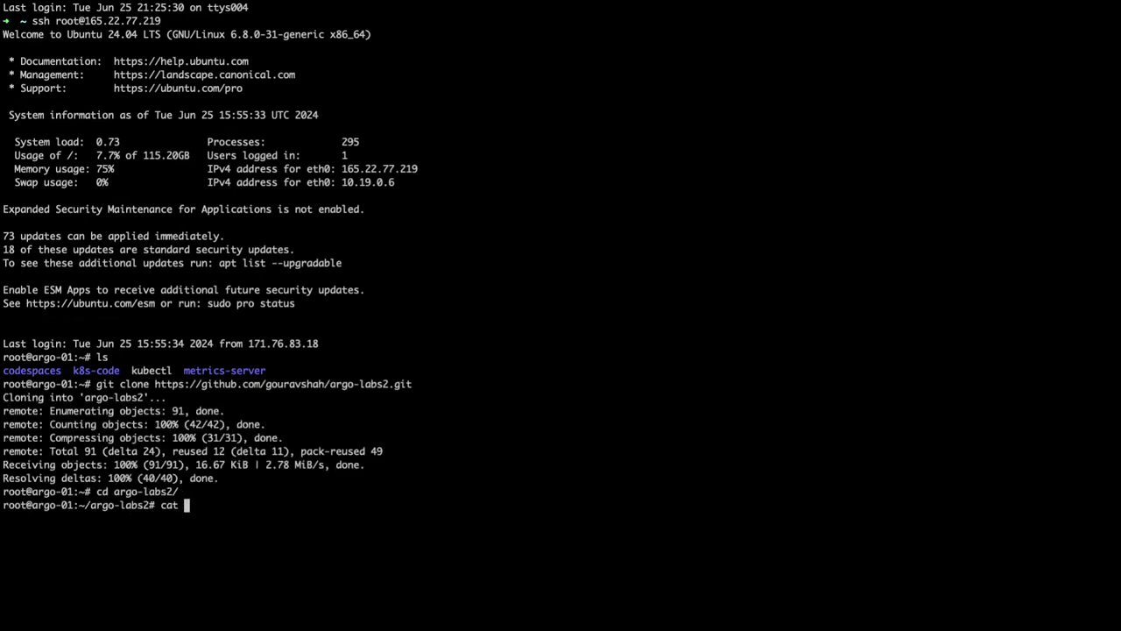
{"action": "key", "text": "Tab"}
{"action": "type", "text": "r"}
{"action": "key", "text": "Tab"}
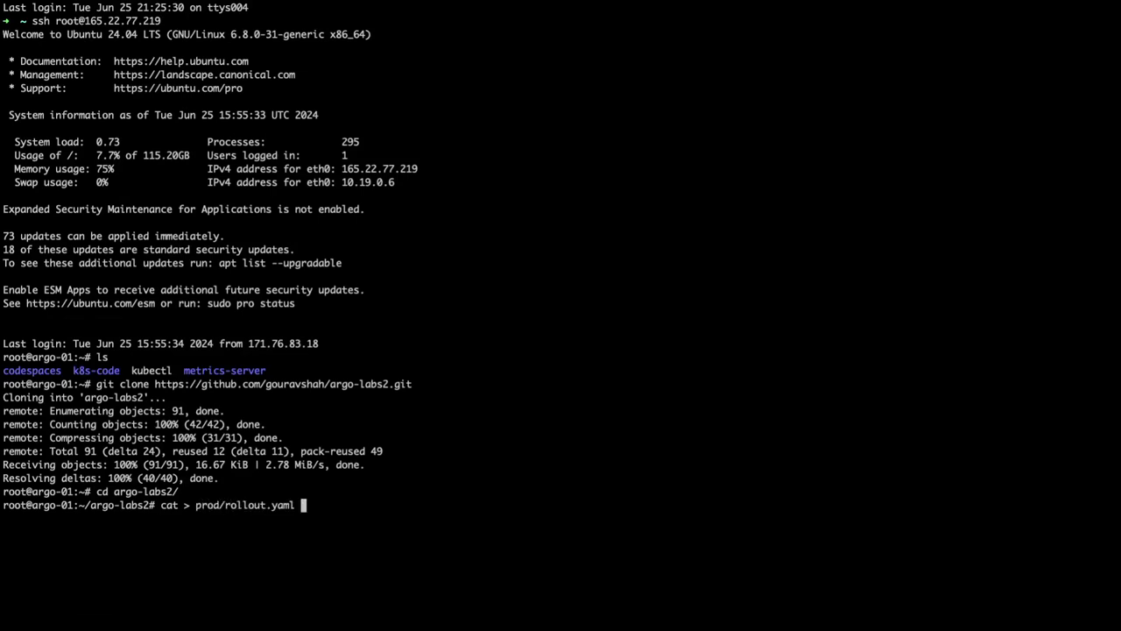
{"action": "key", "text": "Return"}
Step: Paste the Lab K608 updated rollout YAML into prod/rollout.yaml and finish with Ctrl+D
{"action": "key", "text": "super+Tab"}
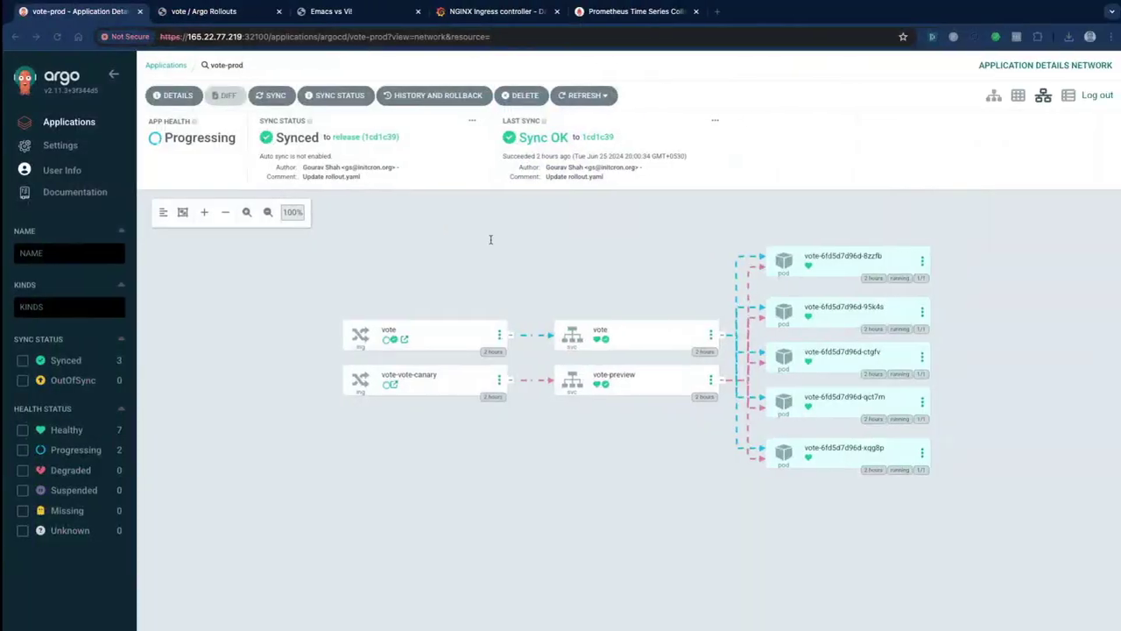
{"action": "key", "text": "super+Tab"}
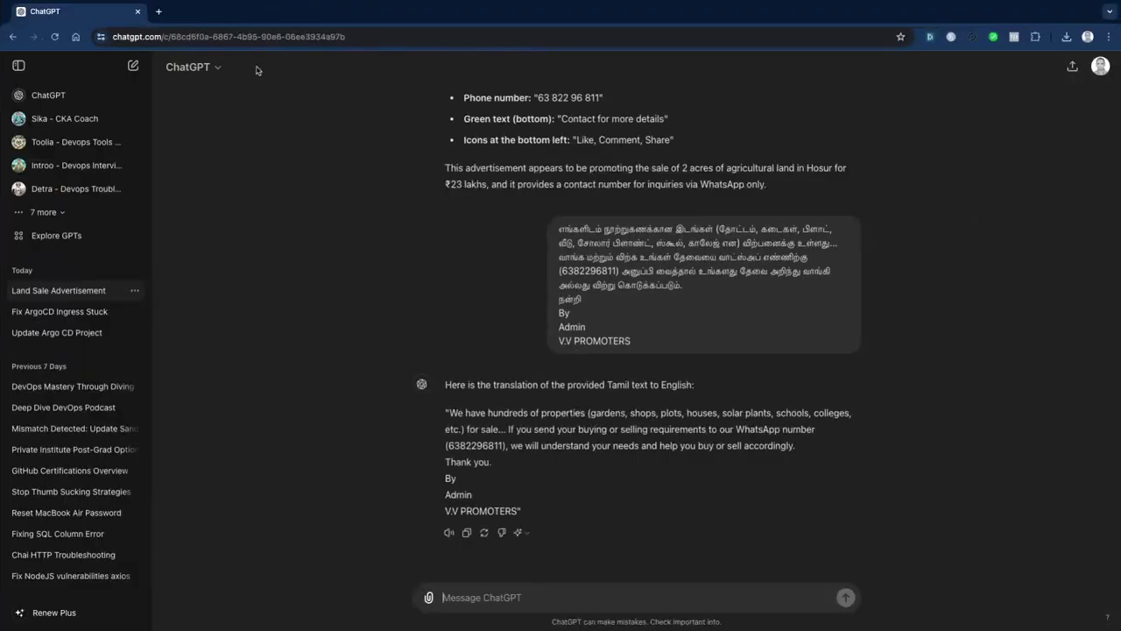
{"action": "key", "text": "super+Tab"}
{"action": "key", "text": "super+Tab"}
{"action": "key", "text": "super+Tab"}
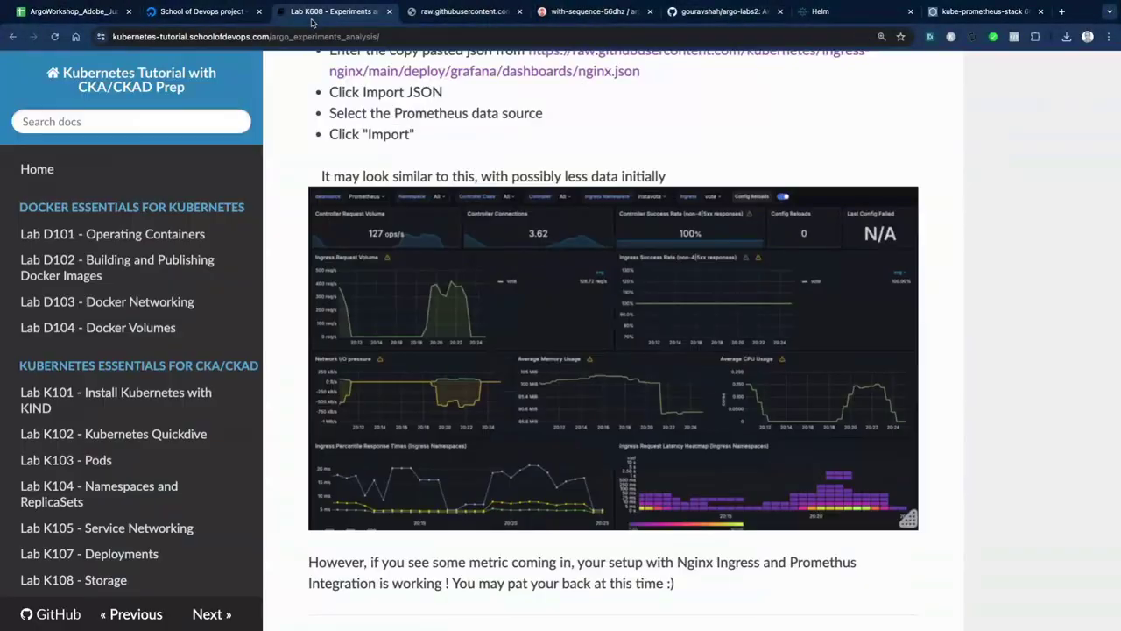
{"action": "left_click", "coordinate": [333, 11]}
{"action": "scroll", "coordinate": [384, 222], "scroll_direction": "up", "scroll_amount": 1}
{"action": "scroll", "coordinate": [384, 222], "scroll_direction": "up", "scroll_amount": 3}
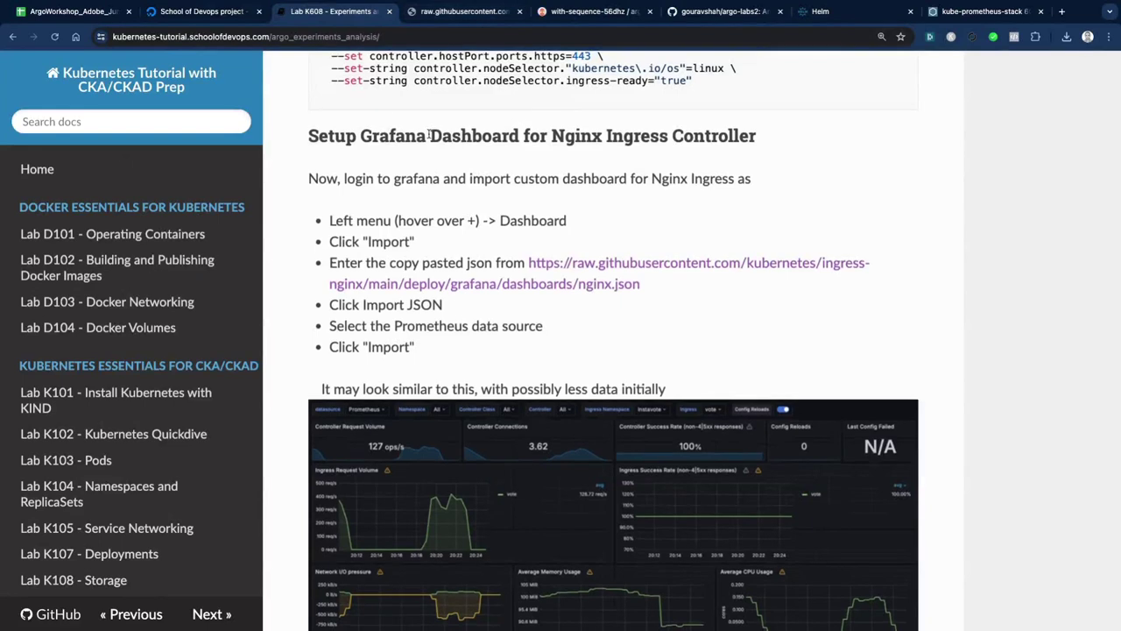
{"action": "scroll", "coordinate": [432, 75], "scroll_direction": "down", "scroll_amount": 10}
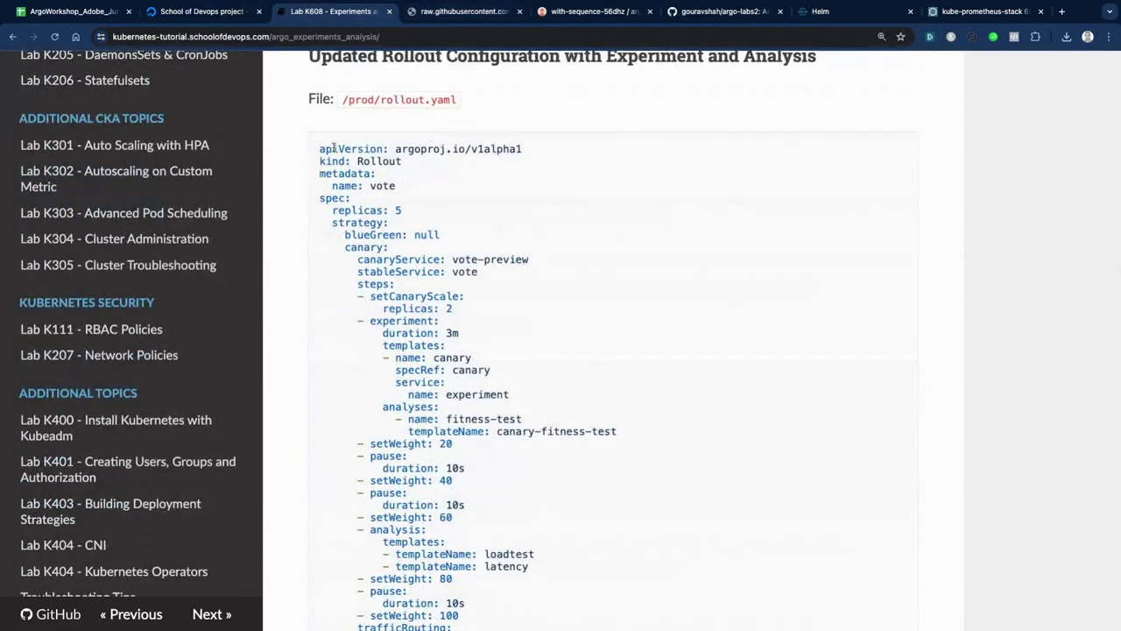
{"action": "left_click_drag", "start_coordinate": [319, 149], "coordinate": [634, 404]}
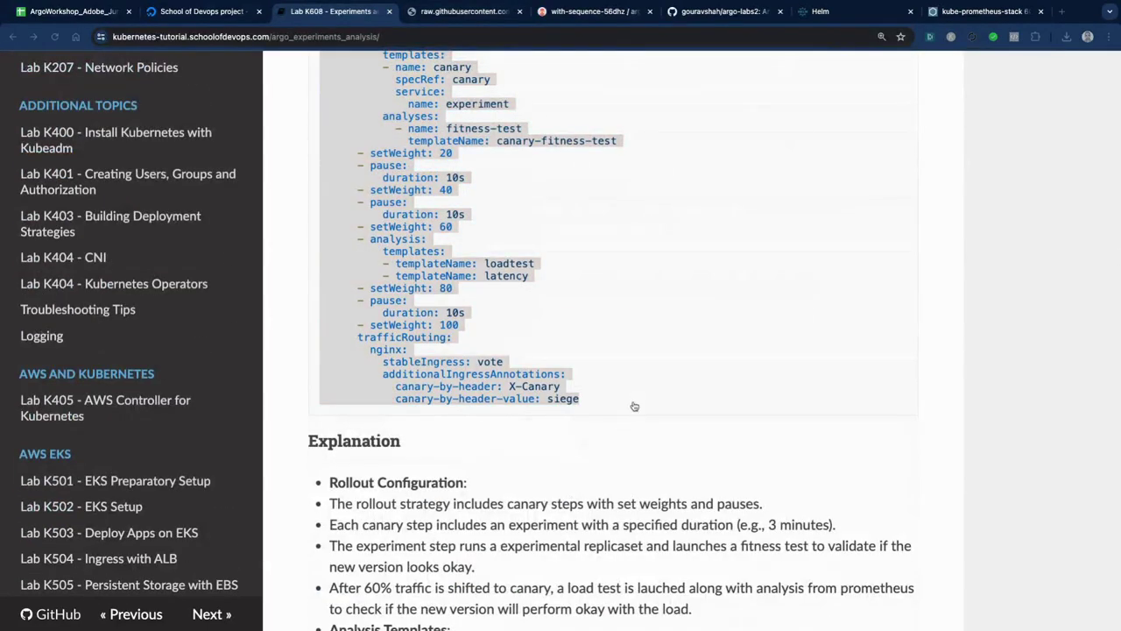
{"action": "key", "text": "super+Tab"}
{"action": "key", "text": "super+v"}
{"action": "key", "text": "Return"}
{"action": "key", "text": "ctrl+d"}
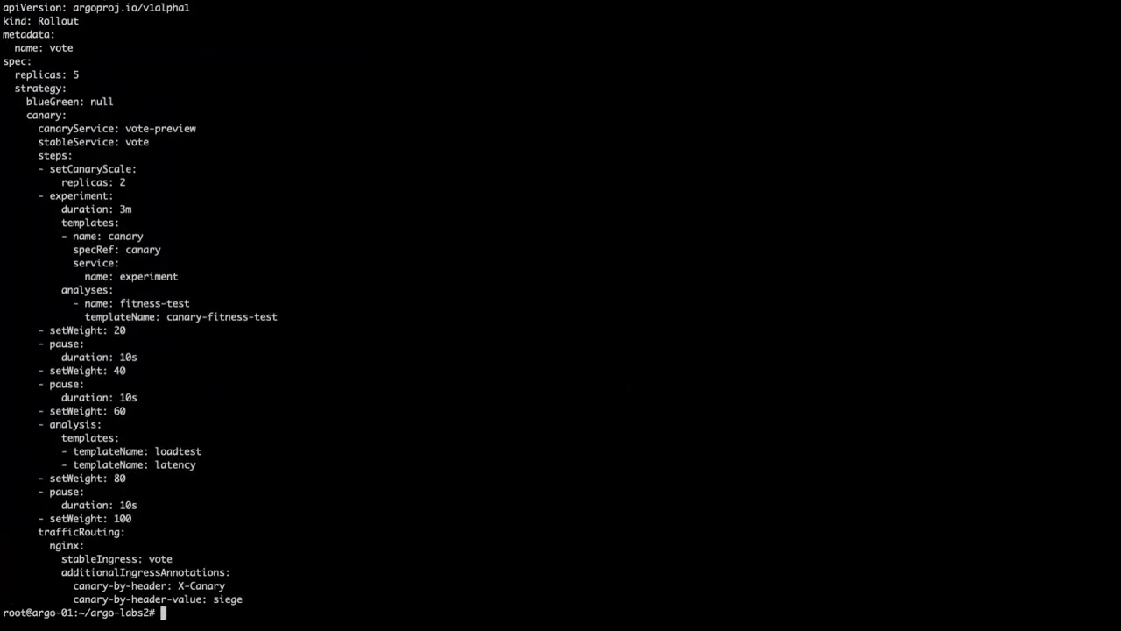
Step: Highlight the load-test template file path in the tutorial
{"action": "key", "text": "ctrl+Right"}
{"action": "key", "text": "ctrl+Left"}
{"action": "key", "text": "ctrl+Left"}
{"action": "scroll", "coordinate": [398, 402], "scroll_direction": "down", "scroll_amount": 10}
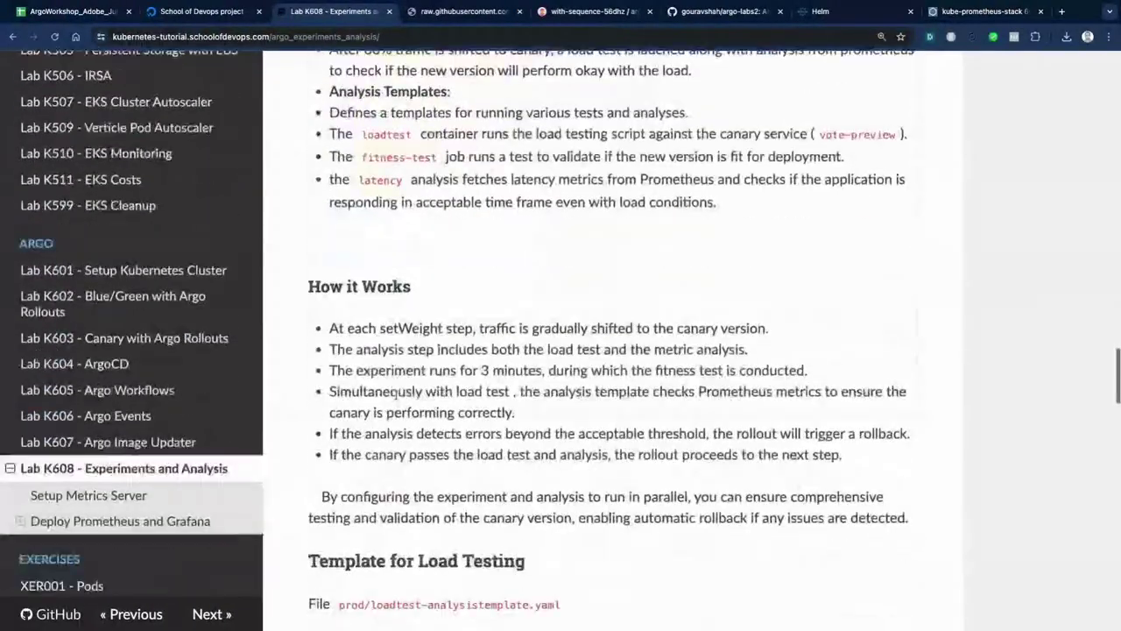
{"action": "left_click_drag", "start_coordinate": [338, 292], "coordinate": [562, 303]}
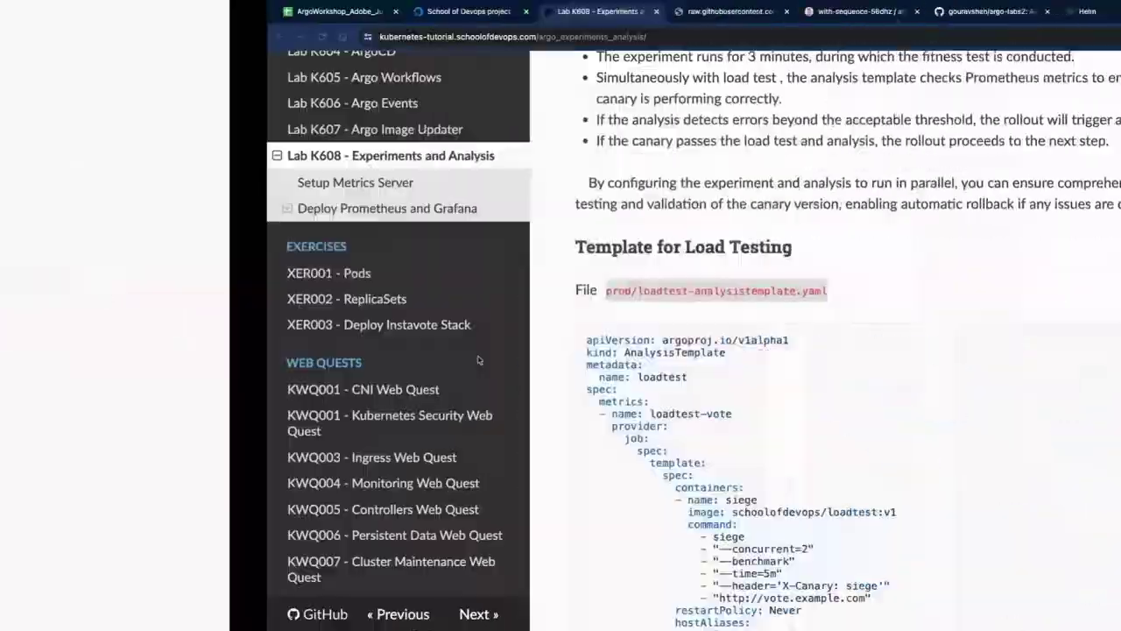
Step: Start writing prod/loadtest-analysistemplate.yaml with cat in the terminal
{"action": "key", "text": "ctrl+Right"}
{"action": "type", "text": "cat > prod/"}
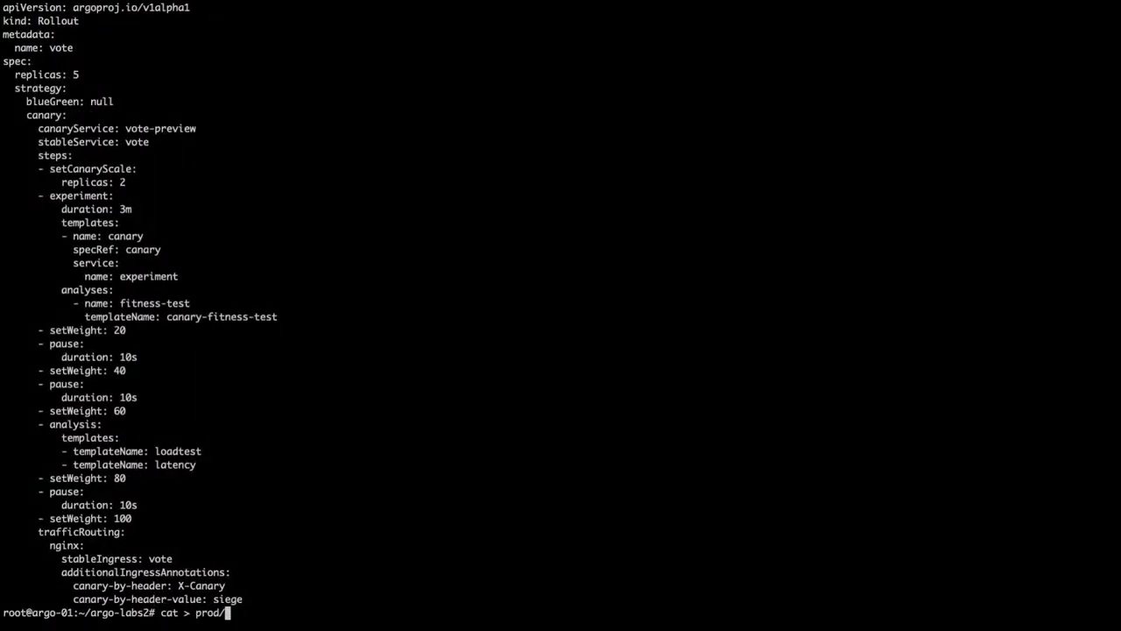
{"action": "key", "text": "BackSpace"}
{"action": "key", "text": "BackSpace"}
{"action": "key", "text": "BackSpace"}
{"action": "key", "text": "BackSpace"}
{"action": "key", "text": "BackSpace"}
{"action": "key", "text": "super+v"}
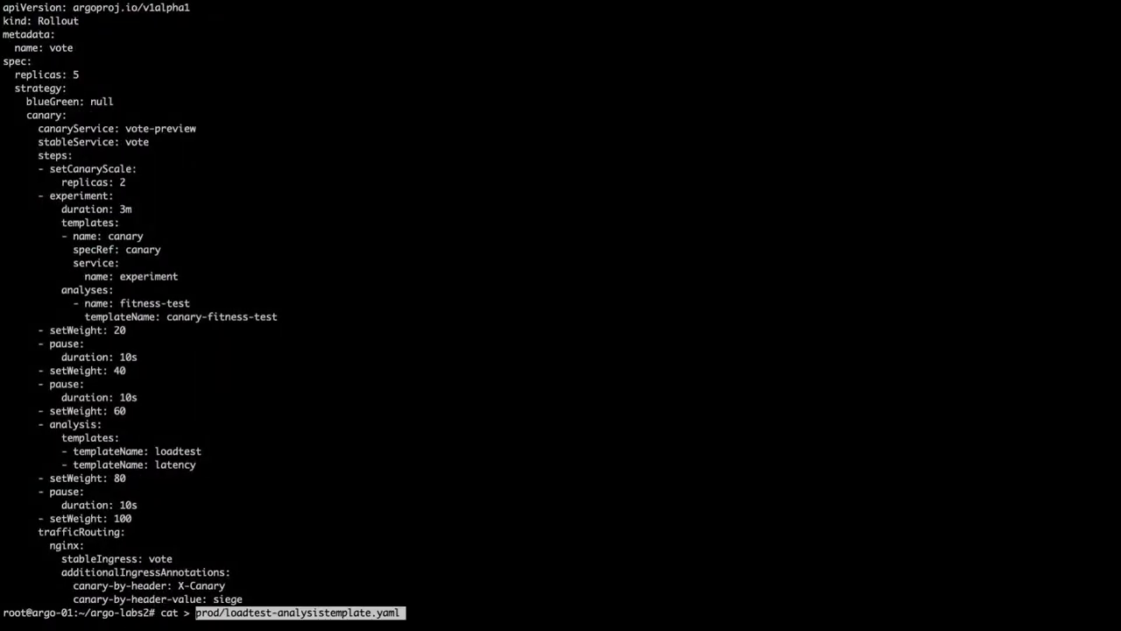
{"action": "key", "text": "Return"}
Step: Paste the tutorial's loadtest AnalysisTemplate YAML into the file and close it
{"action": "key", "text": "ctrl+Right"}
{"action": "key", "text": "ctrl+Left"}
{"action": "key", "text": "ctrl+Left"}
{"action": "scroll", "coordinate": [322, 341], "scroll_direction": "down", "scroll_amount": 5}
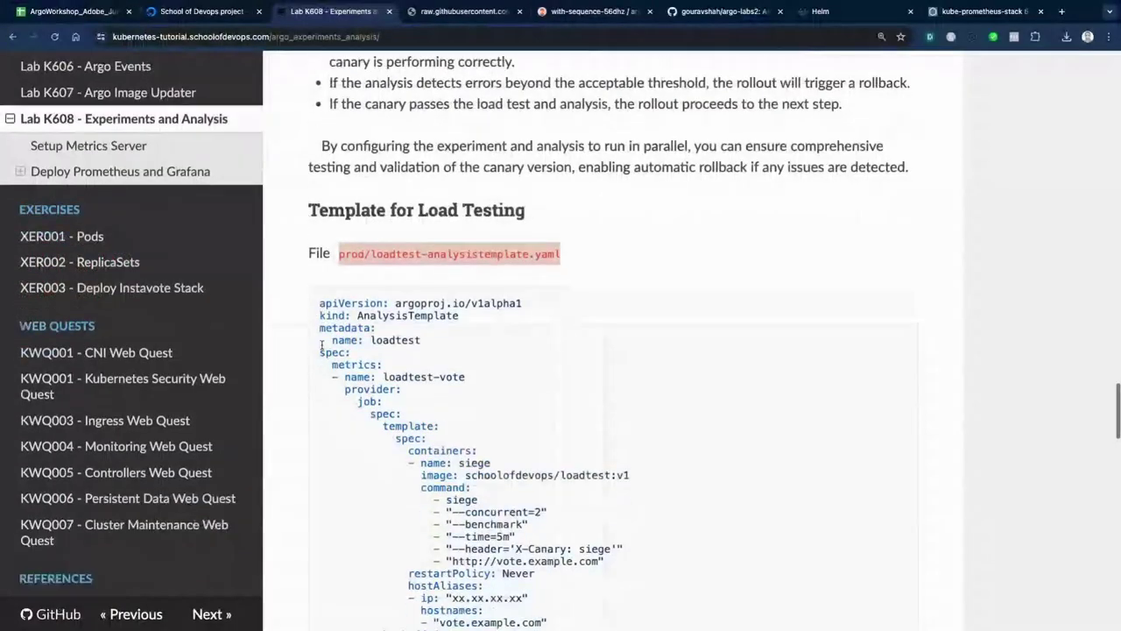
{"action": "left_click_drag", "start_coordinate": [320, 111], "coordinate": [678, 456]}
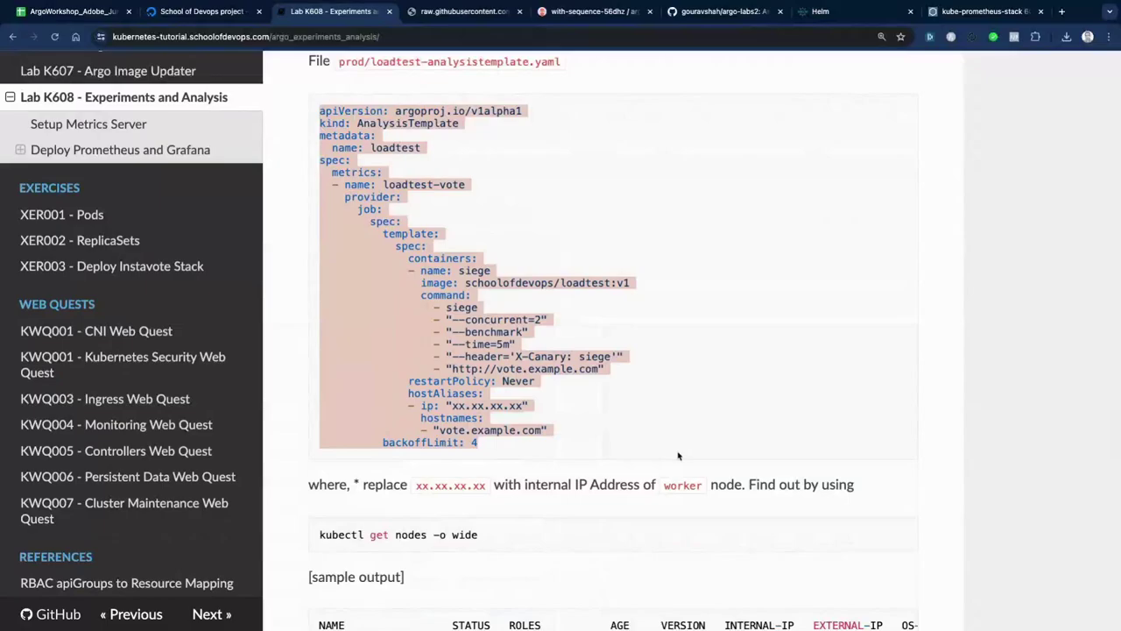
{"action": "key", "text": "ctrl+Left"}
{"action": "key", "text": "ctrl+Right"}
{"action": "key", "text": "ctrl+Right"}
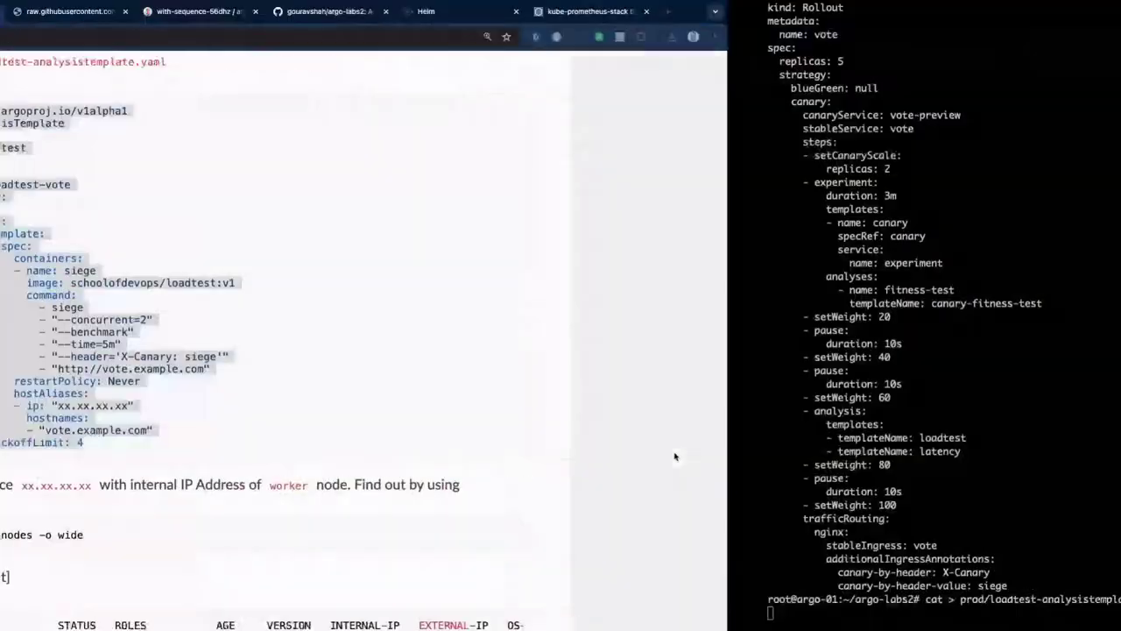
{"action": "key", "text": "super+v"}
{"action": "key", "text": "Return"}
{"action": "key", "text": "ctrl+d"}
Step: List the cluster nodes with kubectl get nodes -o wide to find worker IP 172.18.0.2
{"action": "type", "text": "kubectl get nodes -o wide"}
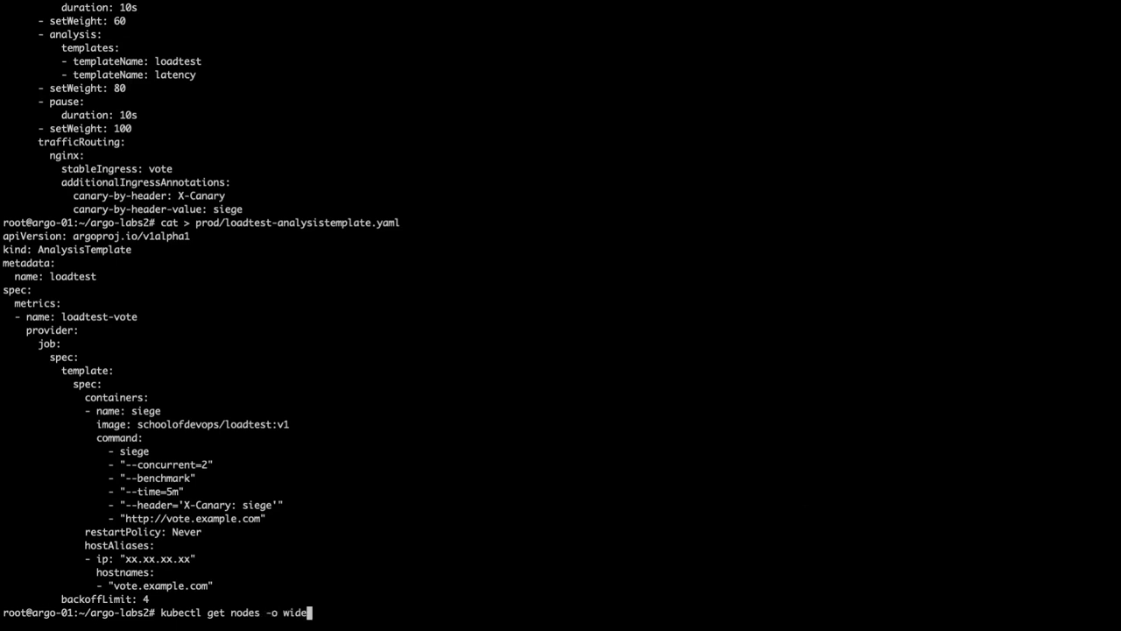
{"action": "key", "text": "Return"}
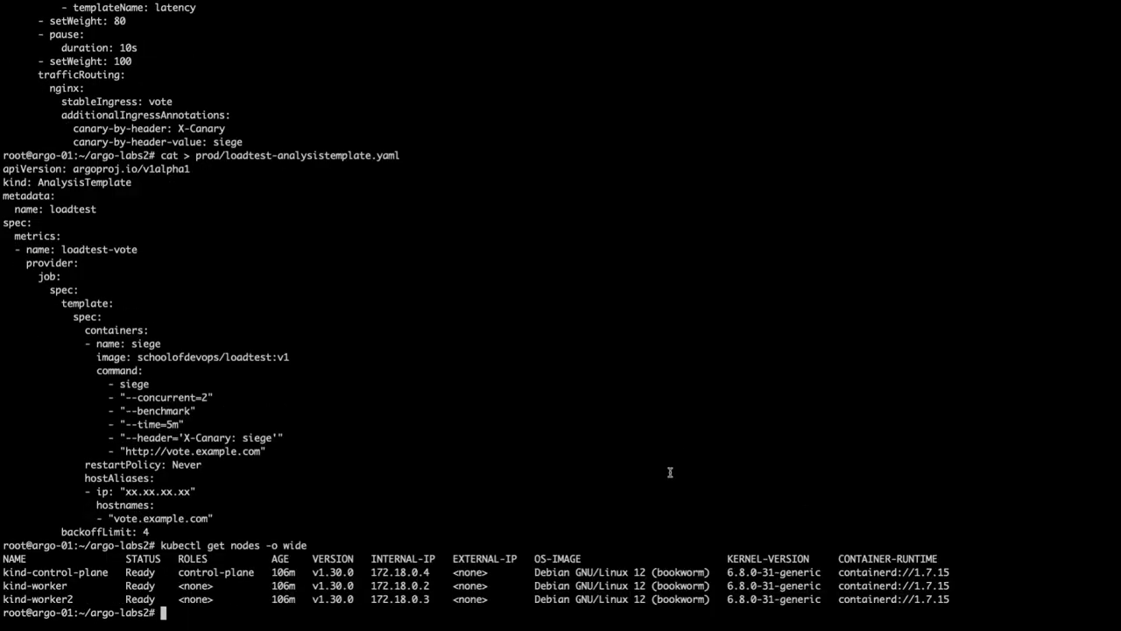
{"action": "double_click", "coordinate": [388, 571]}
{"action": "double_click", "coordinate": [388, 585]}
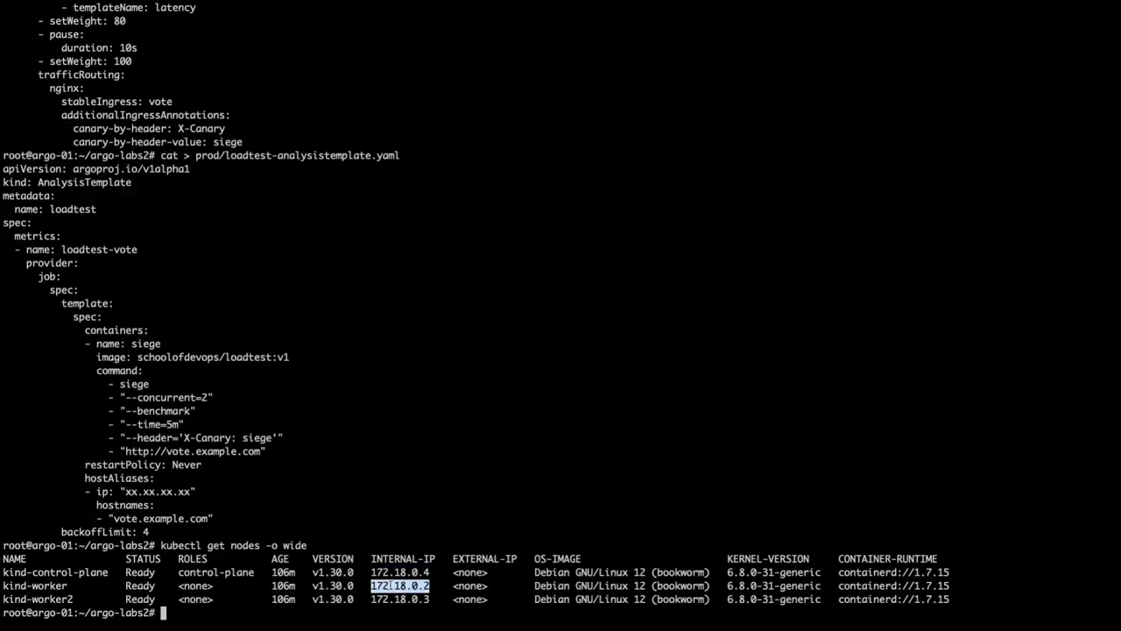
Step: In vim, replace the xx.xx.xx.xx host alias placeholder with 172.18.0.2 and save
{"action": "type", "text": "vim"}
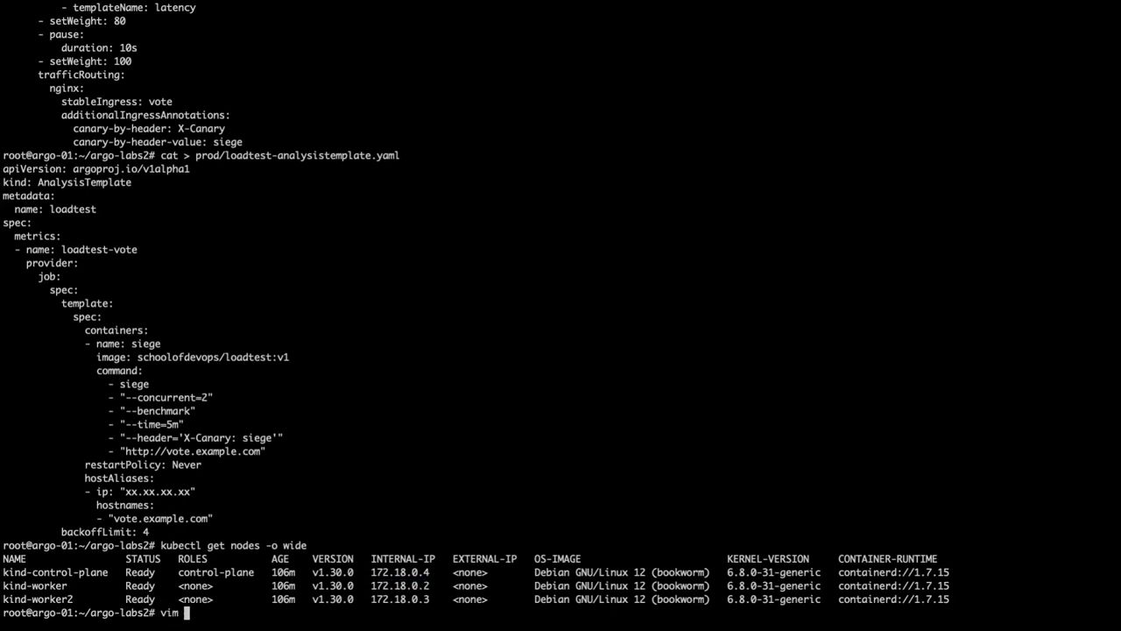
{"action": "type", "text": " prod/lo"}
{"action": "key", "text": "Tab"}
{"action": "key", "text": "Return"}
{"action": "key", "text": "j"}
{"action": "key", "text": "j"}
{"action": "key", "text": "j"}
{"action": "key", "text": "j"}
{"action": "key", "text": "j"}
{"action": "key", "text": "j"}
{"action": "key", "text": "j"}
{"action": "key", "text": "j"}
{"action": "key", "text": "j"}
{"action": "key", "text": "j"}
{"action": "key", "text": "j"}
{"action": "key", "text": "j"}
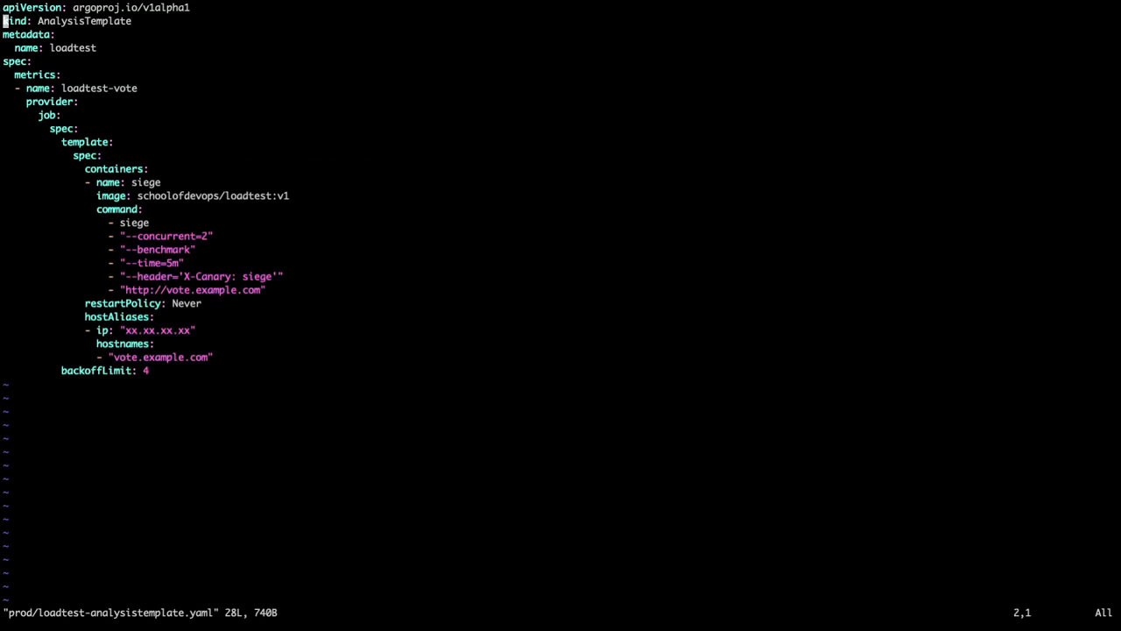
{"action": "key", "text": "j"}
{"action": "key", "text": "j"}
{"action": "key", "text": "j"}
{"action": "key", "text": "j"}
{"action": "key", "text": "j"}
{"action": "key", "text": "j"}
{"action": "key", "text": "j"}
{"action": "key", "text": "j"}
{"action": "key", "text": "j"}
{"action": "key", "text": "j"}
{"action": "key", "text": "j"}
{"action": "key", "text": "j"}
{"action": "key", "text": "i"}
{"action": "key", "text": "End"}
{"action": "key", "text": "BackSpace"}
{"action": "key", "text": "BackSpace"}
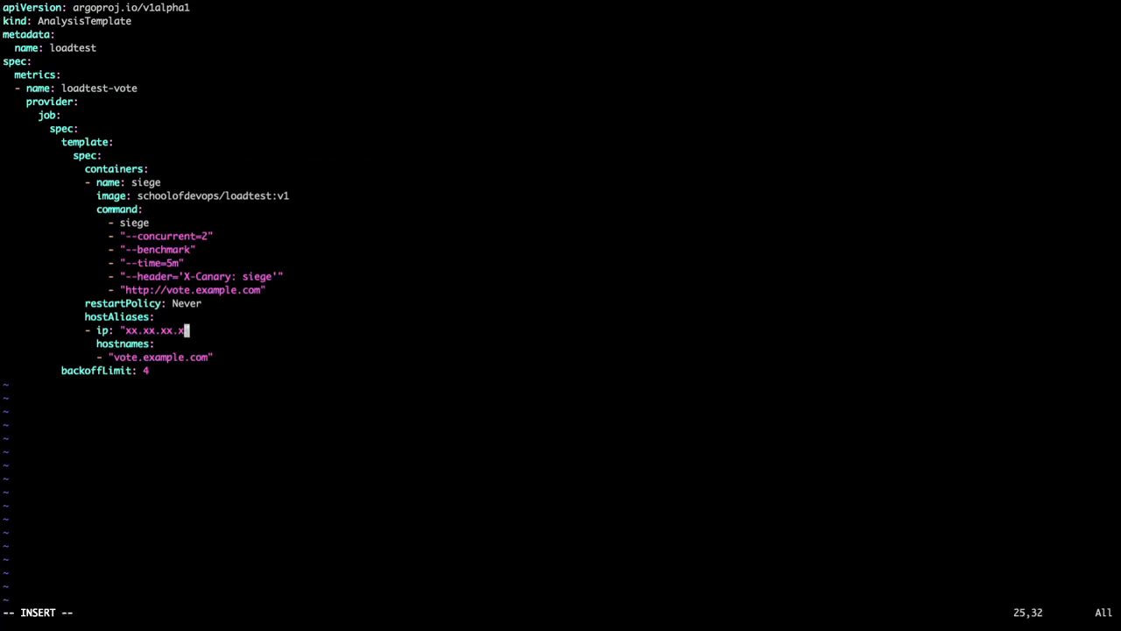
{"action": "key", "text": "BackSpace"}
{"action": "key", "text": "BackSpace"}
{"action": "key", "text": "BackSpace"}
{"action": "key", "text": "BackSpace"}
{"action": "key", "text": "BackSpace"}
{"action": "key", "text": "BackSpace"}
{"action": "key", "text": "BackSpace"}
{"action": "key", "text": "BackSpace"}
{"action": "key", "text": "BackSpace"}
{"action": "key", "text": "BackSpace"}
{"action": "type", "text": "172.18.0.2\""}
{"action": "key", "text": "Escape"}
{"action": "type", "text": ":wq"}
{"action": "key", "text": "Return"}
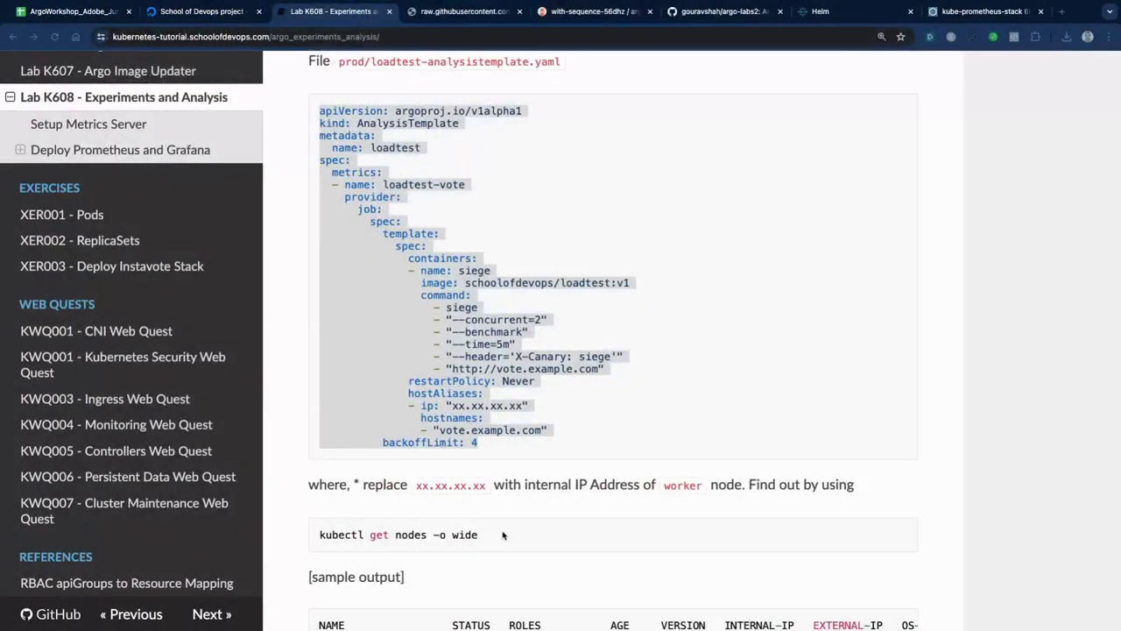
{"action": "scroll", "coordinate": [466, 474], "scroll_direction": "down", "scroll_amount": 3}
{"action": "scroll", "coordinate": [466, 474], "scroll_direction": "down", "scroll_amount": 5}
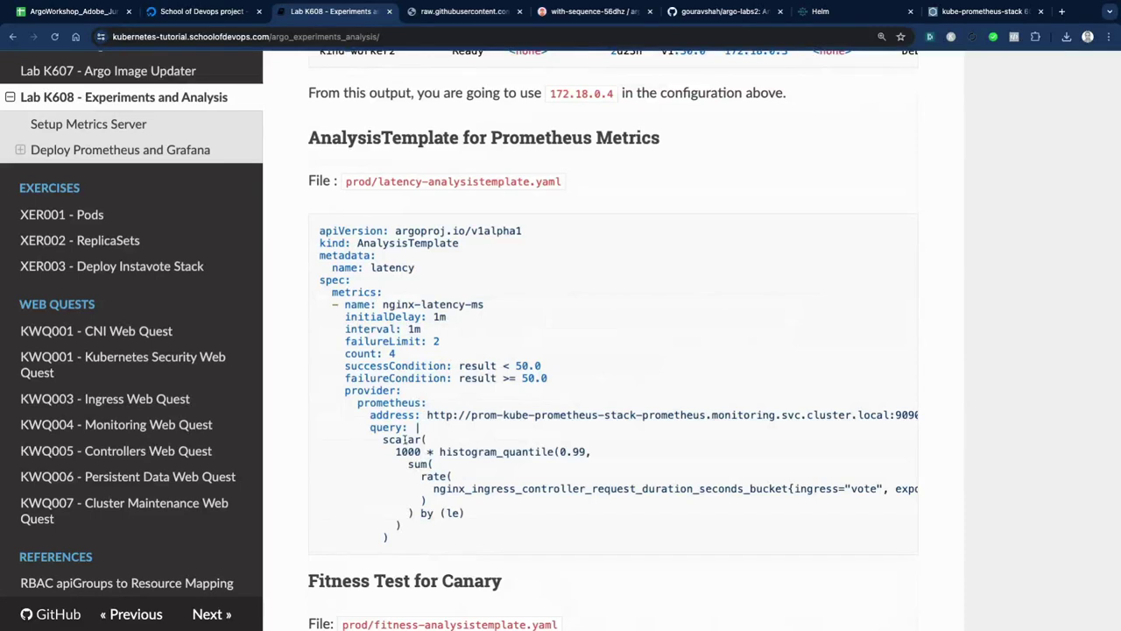
Step: Run the vote ingress p99 latency query in Prometheus, which returns 9.25
{"action": "left_click_drag", "start_coordinate": [383, 439], "coordinate": [483, 536]}
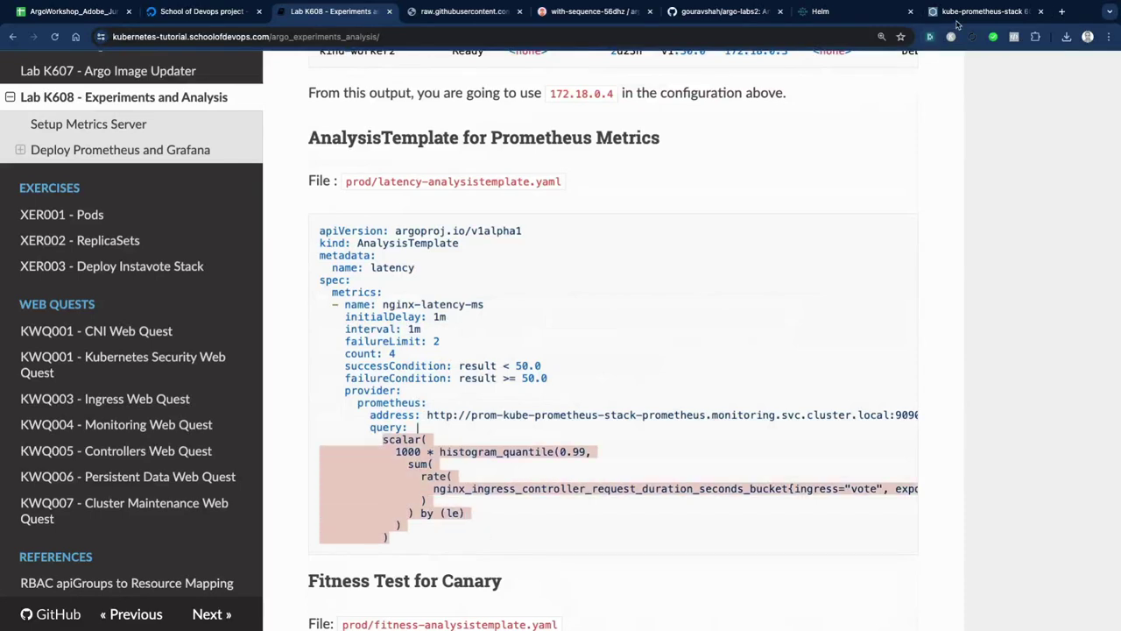
{"action": "left_click", "coordinate": [961, 19]}
{"action": "left_click", "coordinate": [873, 18]}
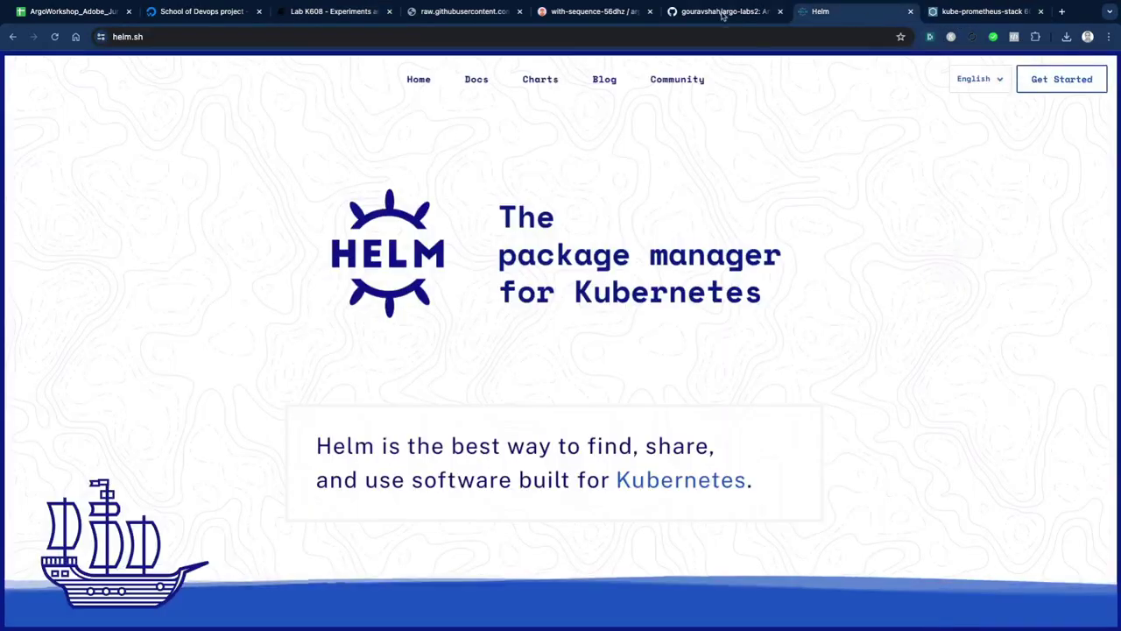
{"action": "left_click", "coordinate": [710, 12]}
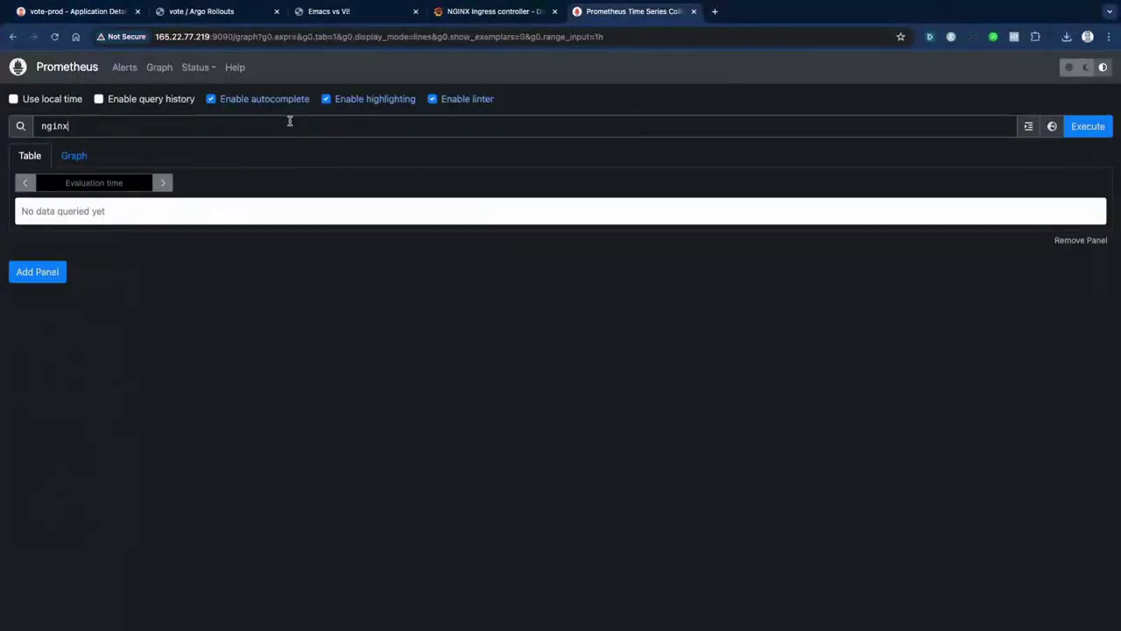
{"action": "key", "text": "super+a"}
{"action": "key", "text": "BackSpace"}
{"action": "type", "text": "scalar(             1000 * histogram_quantile(0.99,               sum(                 rate(                   nginx_ingress_controller_request_duration_seconds_bucket{ingress=\"vote\", exported_namespace=\"prod\"}[1m]                 )               ) by (le)             )           )"}
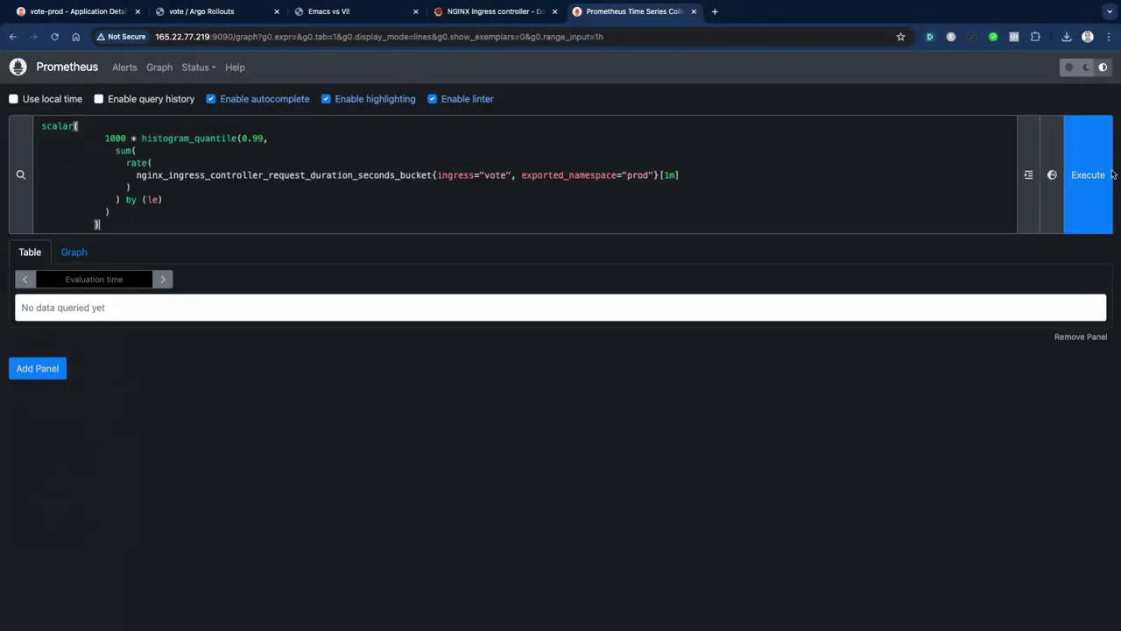
{"action": "left_click", "coordinate": [1097, 177]}
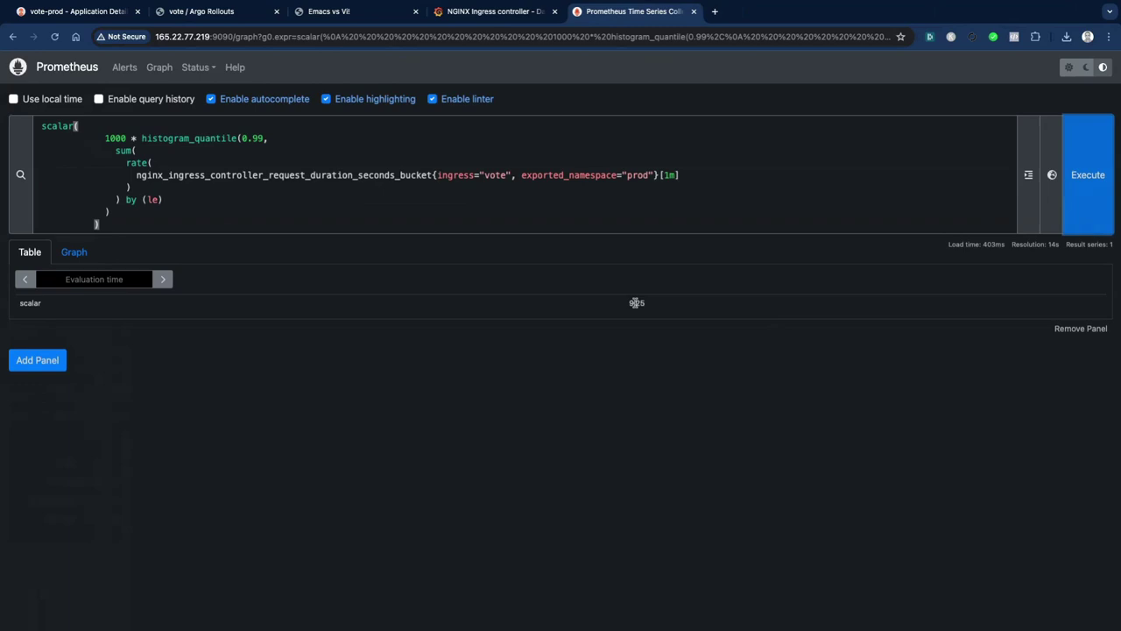
{"action": "double_click", "coordinate": [636, 303]}
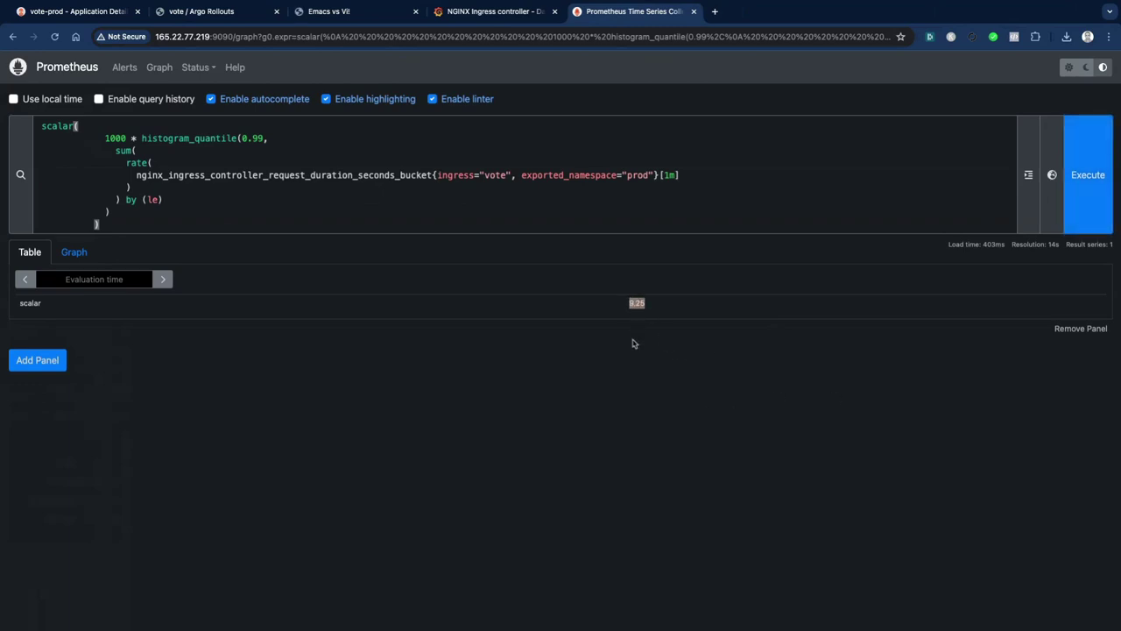
Step: Compare it with the Grafana NGINX Ingress dashboard's 9 ms P99 latency figure
{"action": "left_click", "coordinate": [519, 19]}
{"action": "scroll", "coordinate": [834, 445], "scroll_direction": "down", "scroll_amount": 5}
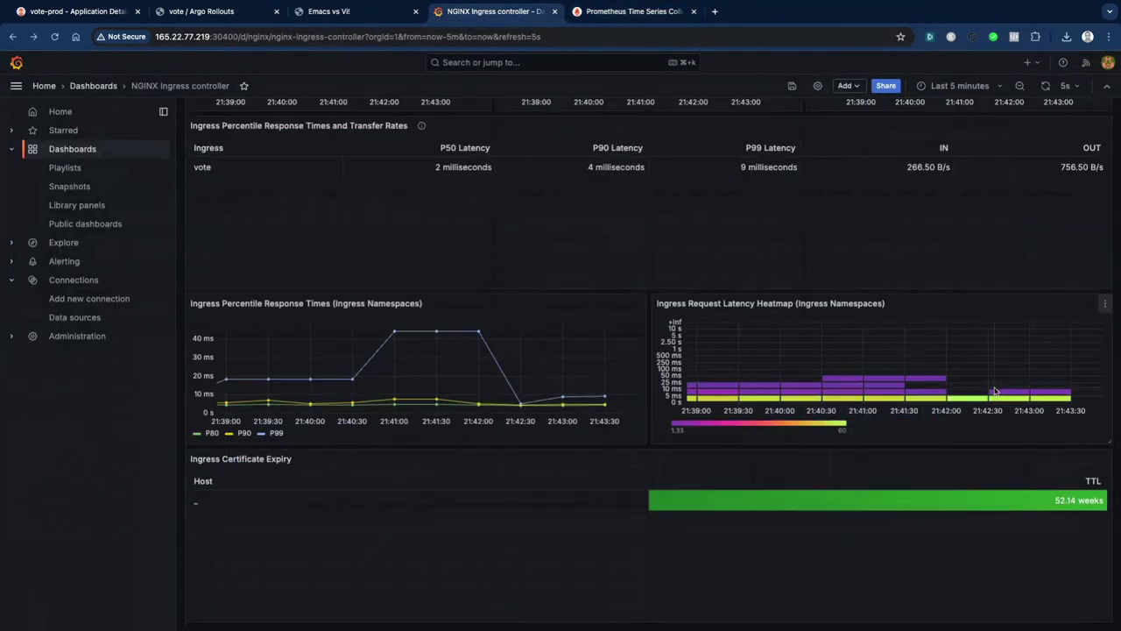
{"action": "mouse_move", "coordinate": [993, 392]}
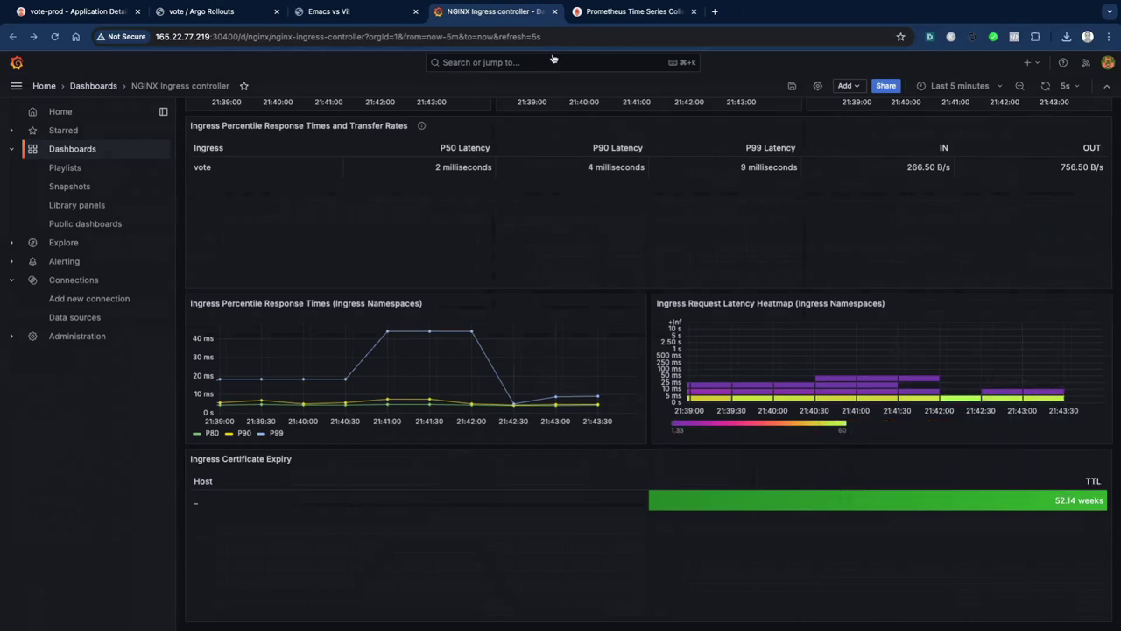
{"action": "left_click", "coordinate": [616, 13]}
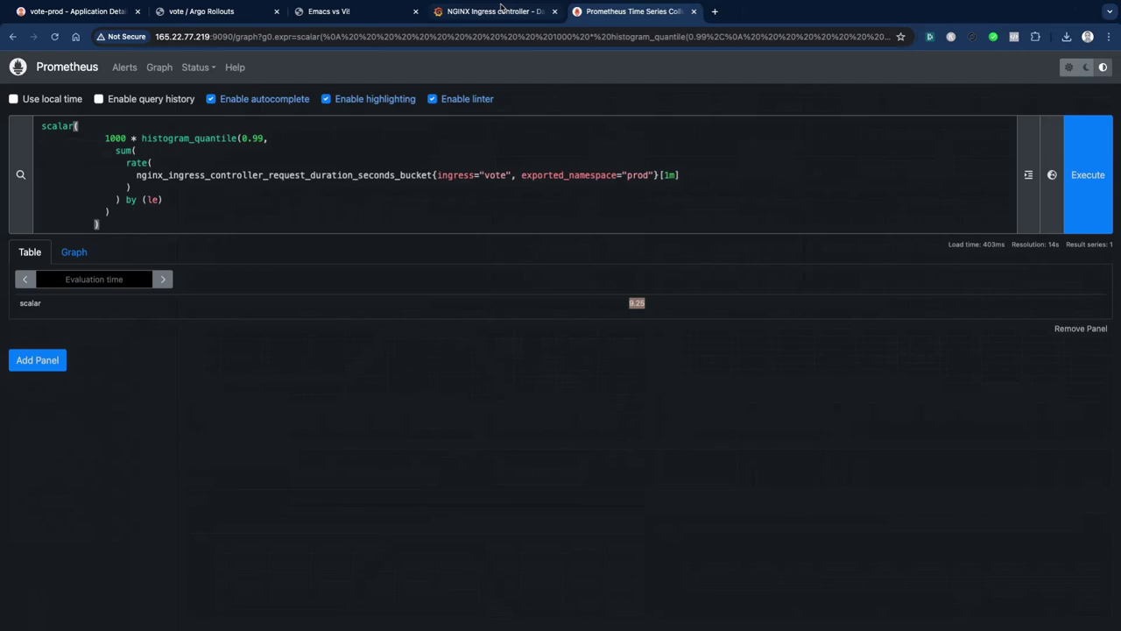
{"action": "key", "text": "ctrl+shift+Tab"}
{"action": "scroll", "coordinate": [663, 378], "scroll_direction": "up", "scroll_amount": 6}
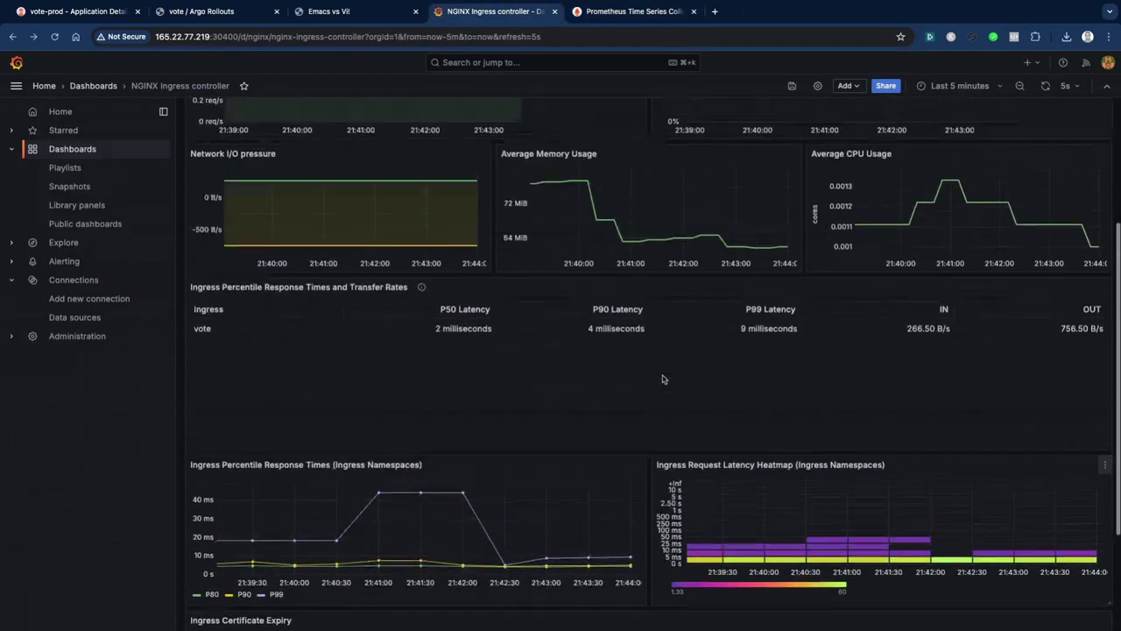
{"action": "scroll", "coordinate": [663, 378], "scroll_direction": "up", "scroll_amount": 2}
Step: Start writing prod/fitness-analysistemplate.yaml with cat, using the path copied from the tutorial
{"action": "key", "text": "ctrl+Left"}
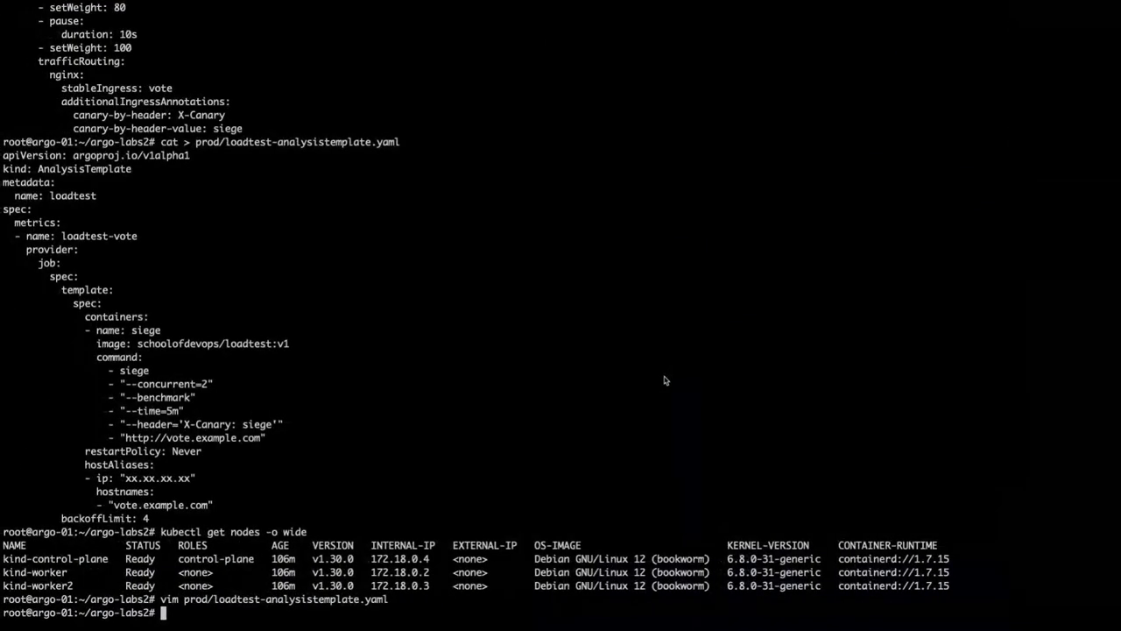
{"action": "key", "text": "ctrl+Left"}
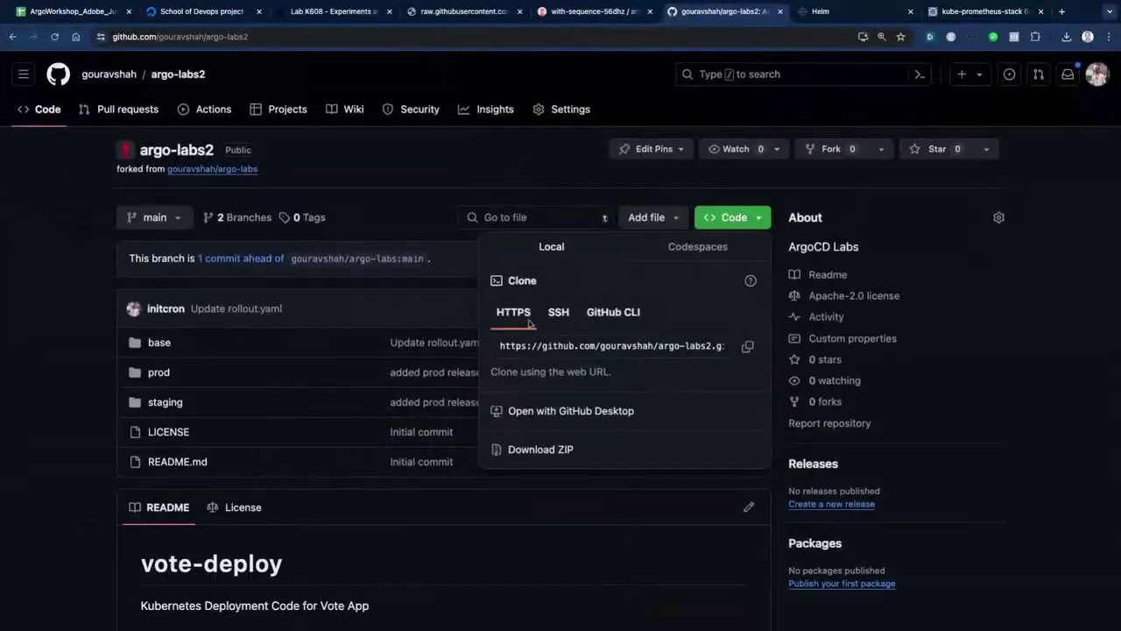
{"action": "left_click", "coordinate": [365, 23]}
{"action": "scroll", "coordinate": [378, 401], "scroll_direction": "down", "scroll_amount": 5}
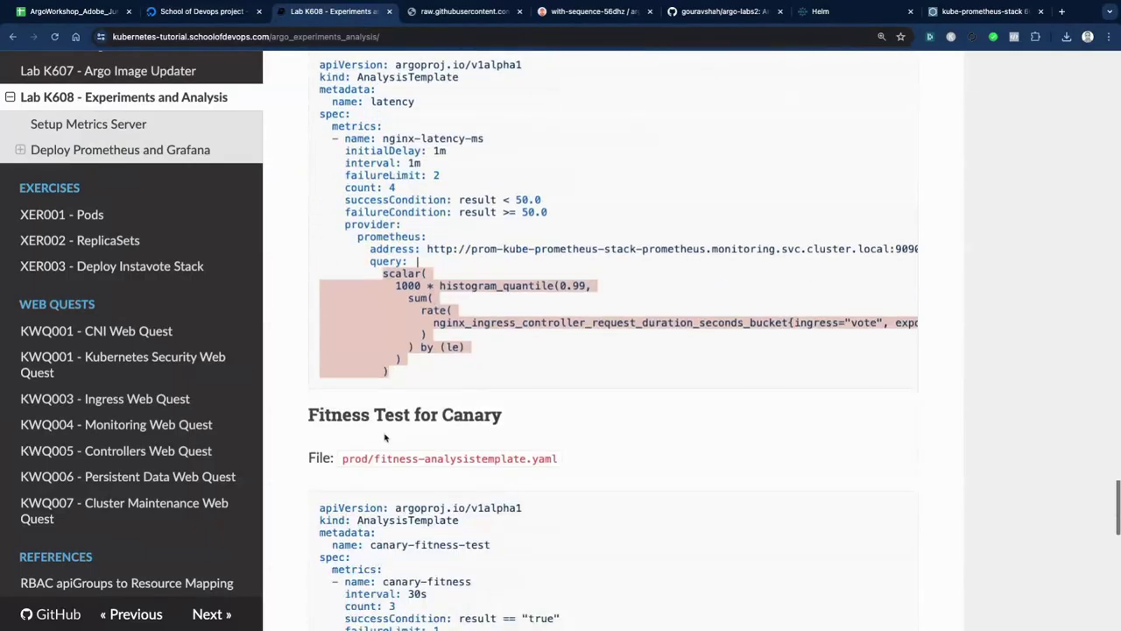
{"action": "scroll", "coordinate": [382, 435], "scroll_direction": "up", "scroll_amount": 4}
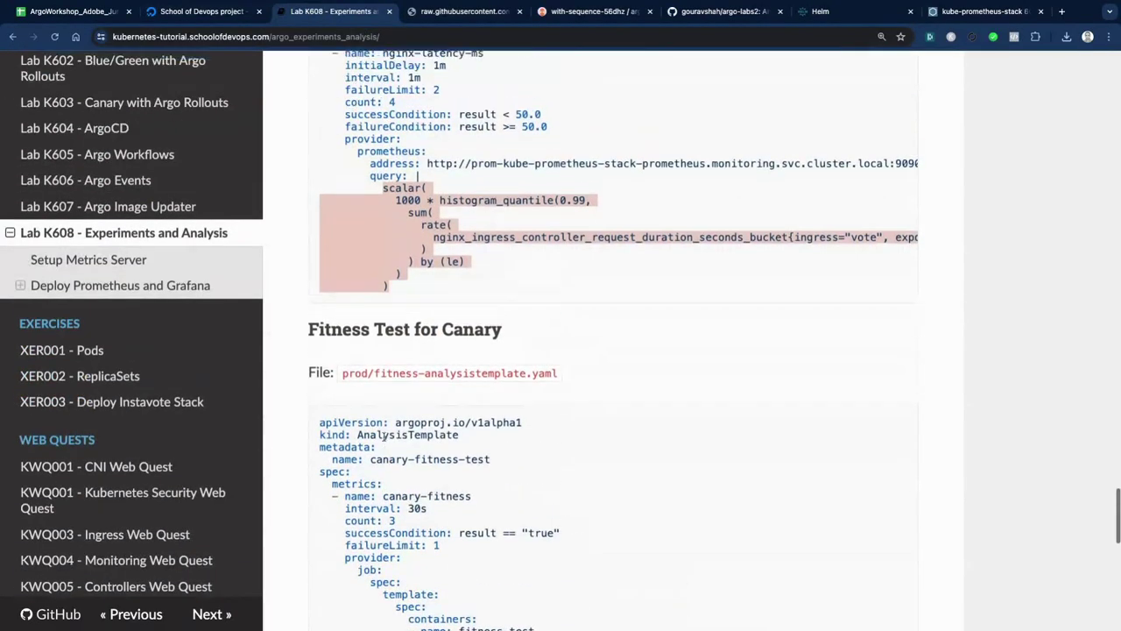
{"action": "scroll", "coordinate": [385, 438], "scroll_direction": "down", "scroll_amount": 4}
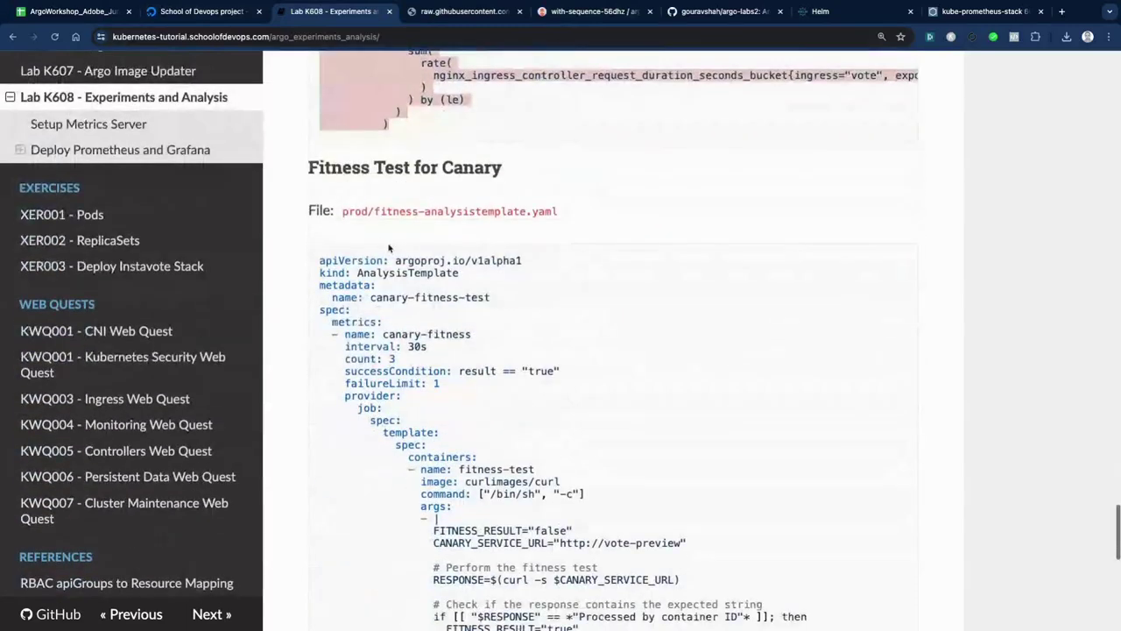
{"action": "left_click_drag", "start_coordinate": [343, 211], "coordinate": [559, 216]}
{"action": "key", "text": "super+c"}
{"action": "key", "text": "ctrl+Right"}
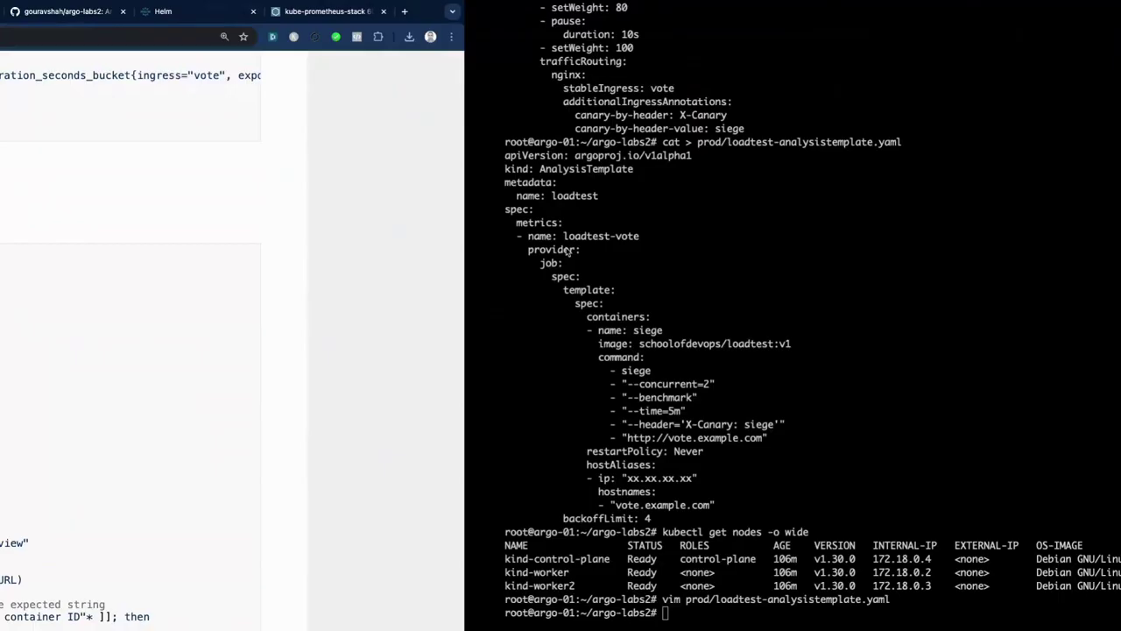
{"action": "type", "text": "cat >"}
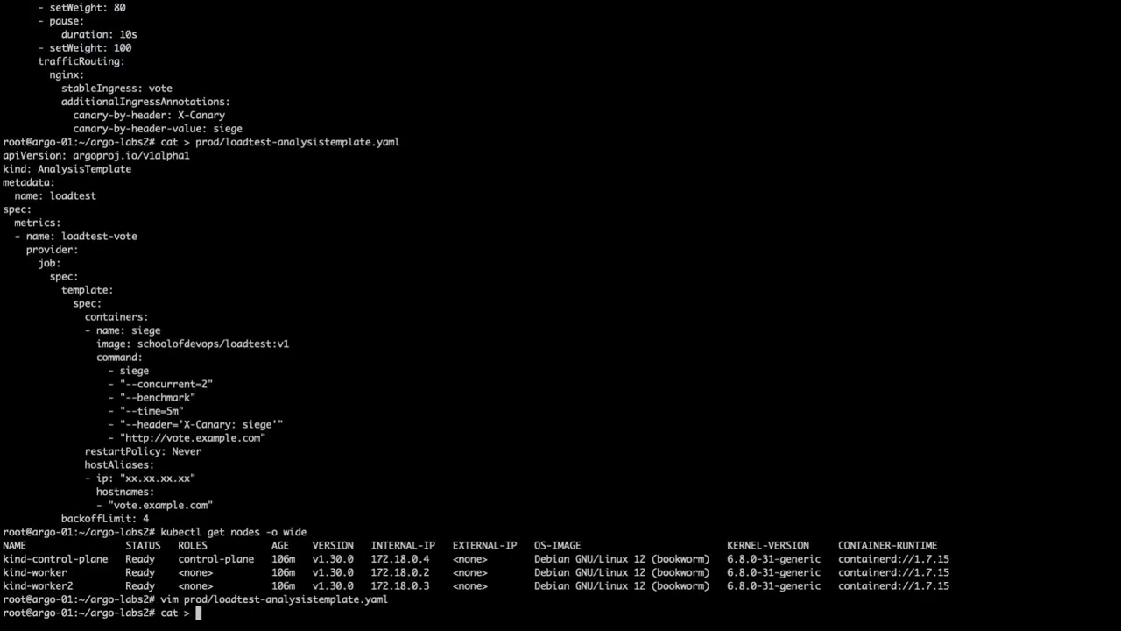
{"action": "key", "text": "super+v"}
{"action": "key", "text": "Return"}
{"action": "key", "text": "super+v"}
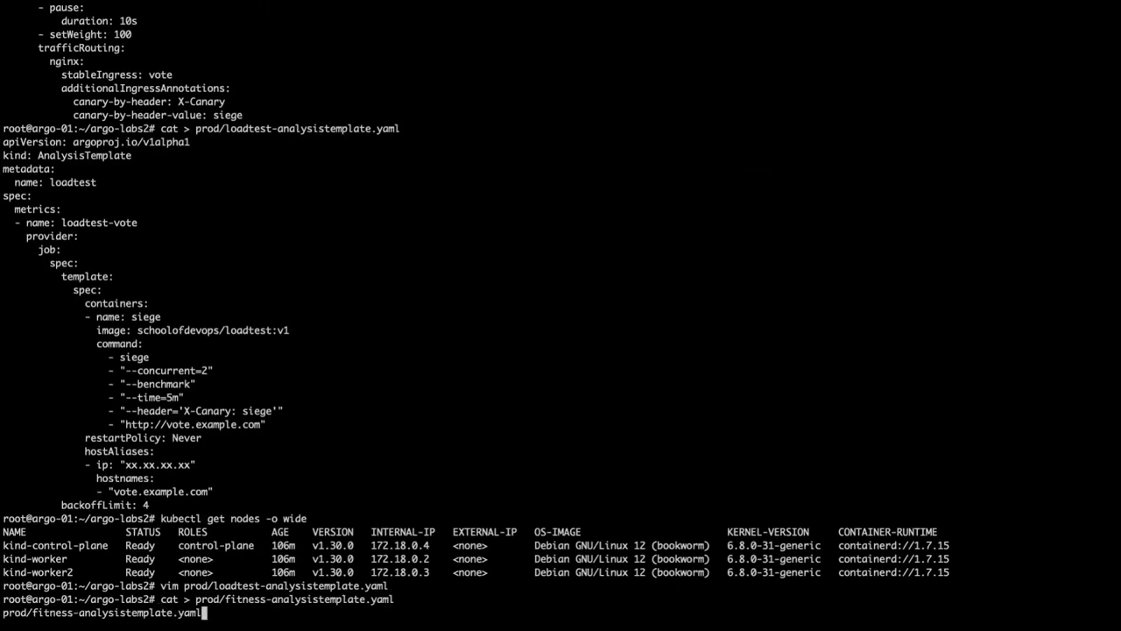
{"action": "key", "text": "ctrl+c"}
{"action": "key", "text": "Up"}
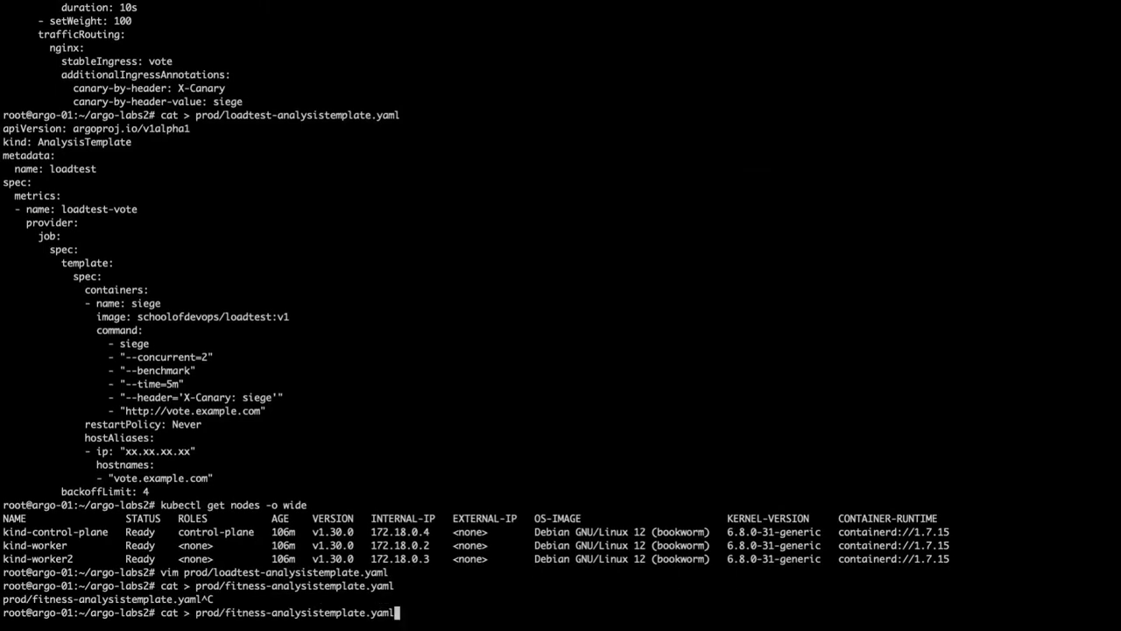
{"action": "key", "text": "Return"}
Step: Paste the canary-fitness-test AnalysisTemplate YAML into the file and close it
{"action": "key", "text": "ctrl+Left"}
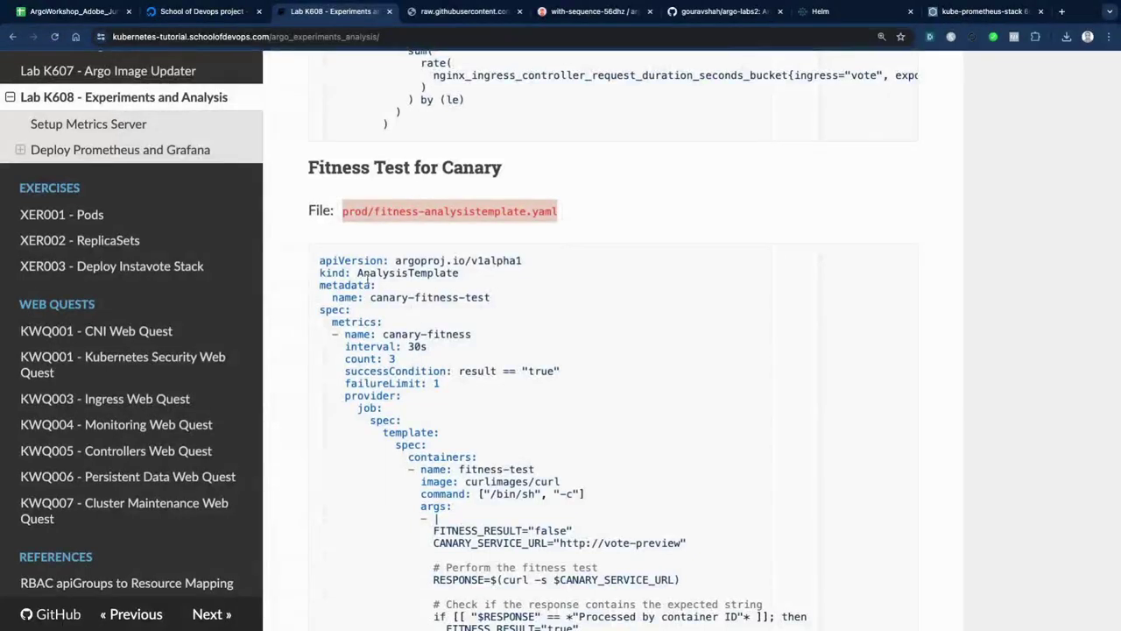
{"action": "scroll", "coordinate": [570, 245], "scroll_direction": "down", "scroll_amount": 4}
{"action": "left_click_drag", "start_coordinate": [317, 88], "coordinate": [630, 570]}
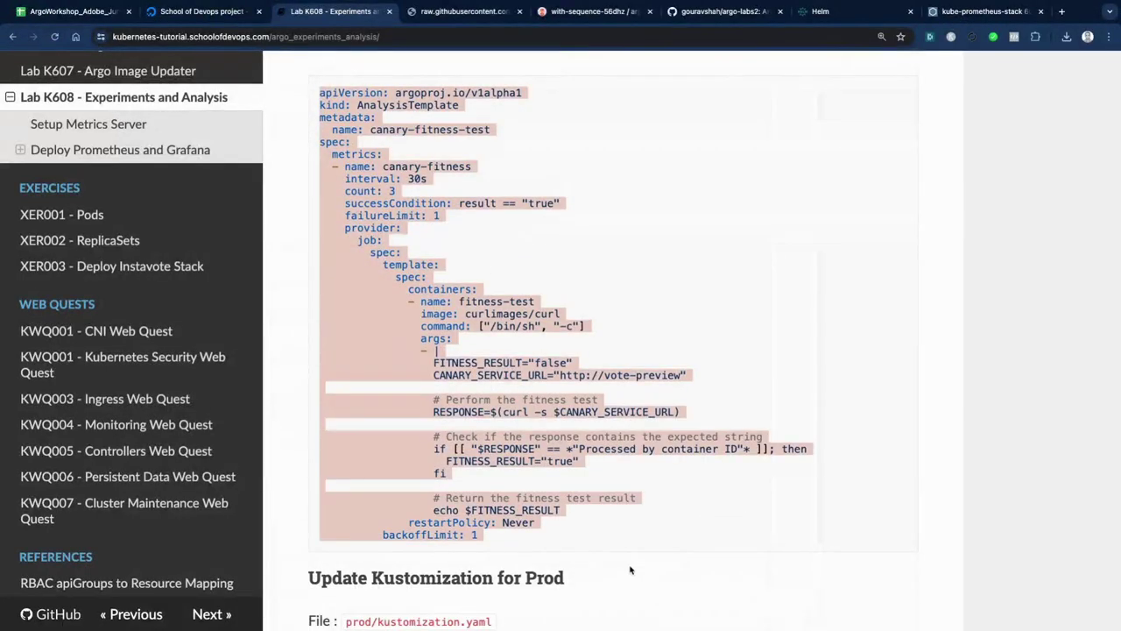
{"action": "key", "text": "super+c"}
{"action": "key", "text": "ctrl+Right"}
{"action": "key", "text": "super+v"}
{"action": "key", "text": "Return"}
{"action": "key", "text": "ctrl+d"}
Step: Open prod/kustomization.yaml in vim
{"action": "key", "text": "ctrl+Left"}
{"action": "scroll", "coordinate": [560, 526], "scroll_direction": "down", "scroll_amount": 5}
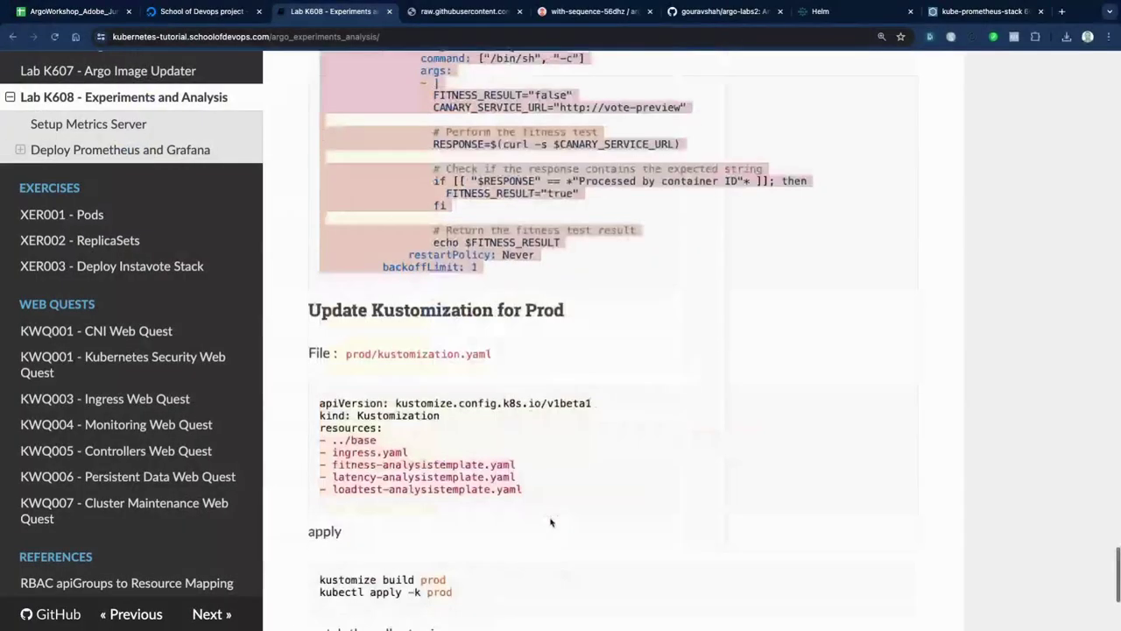
{"action": "left_click_drag", "start_coordinate": [345, 260], "coordinate": [520, 268]}
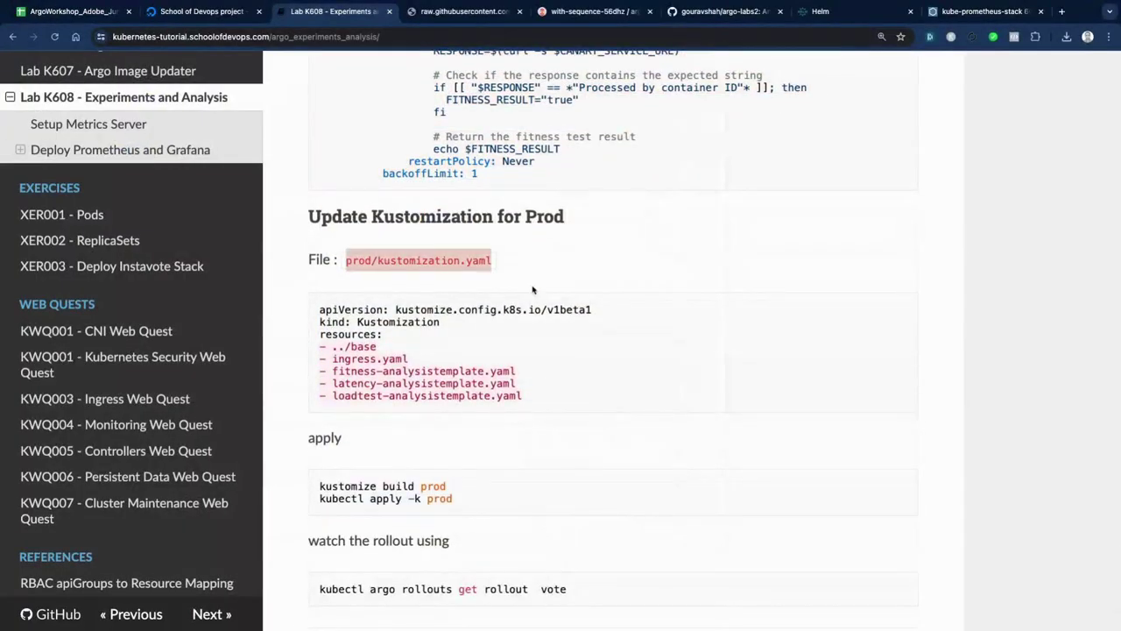
{"action": "key", "text": "super+c"}
{"action": "key", "text": "ctrl+Right"}
{"action": "type", "text": "vm"}
{"action": "key", "text": "BackSpace"}
{"action": "type", "text": "im"}
{"action": "key", "text": "super+v"}
{"action": "key", "text": "Return"}
Step: Add the fitness, latency and loadtest analysis template lines under ingress.yaml and save
{"action": "key", "text": "ctrl+Left"}
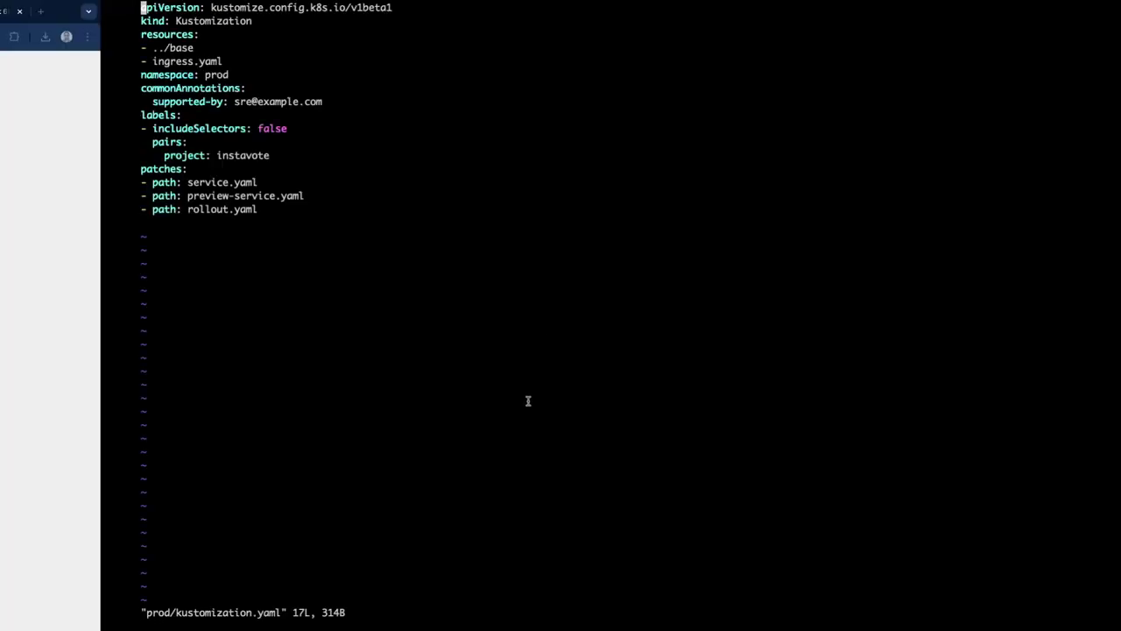
{"action": "left_click", "coordinate": [330, 352]}
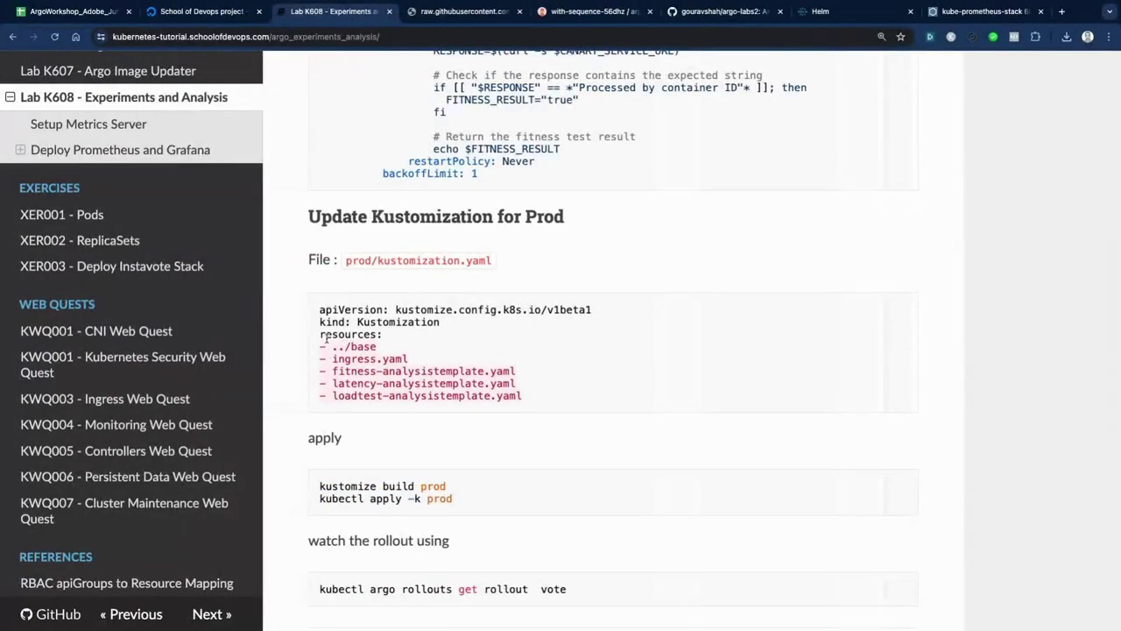
{"action": "left_click_drag", "start_coordinate": [322, 370], "coordinate": [587, 410]}
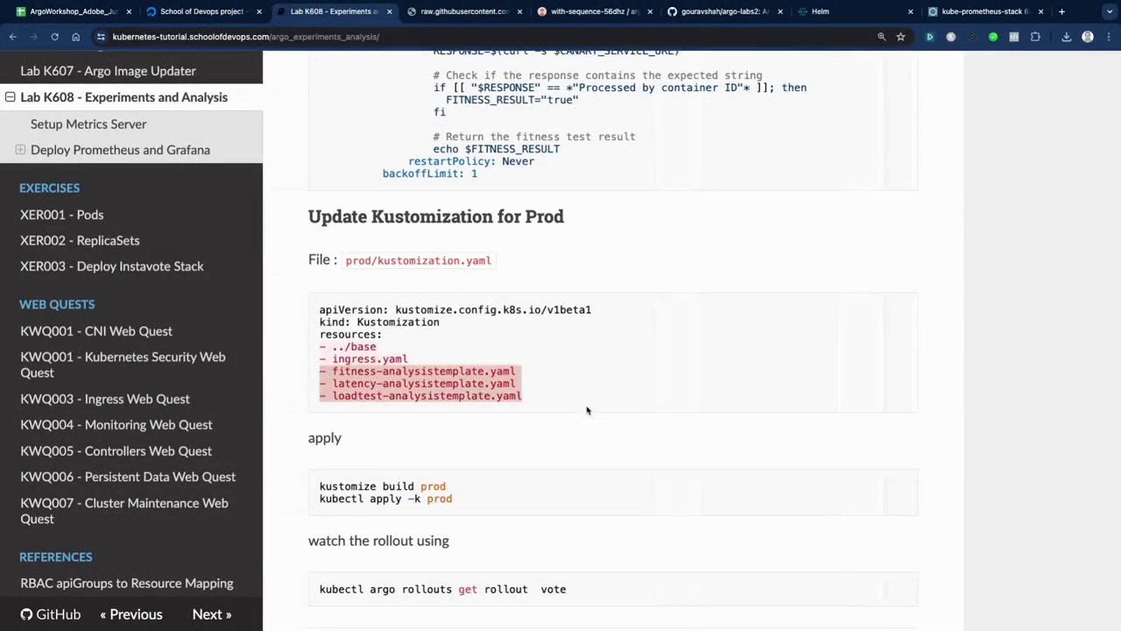
{"action": "key", "text": "ctrl+Right"}
{"action": "key", "text": "j"}
{"action": "key", "text": "j"}
{"action": "key", "text": "j"}
{"action": "key", "text": "j"}
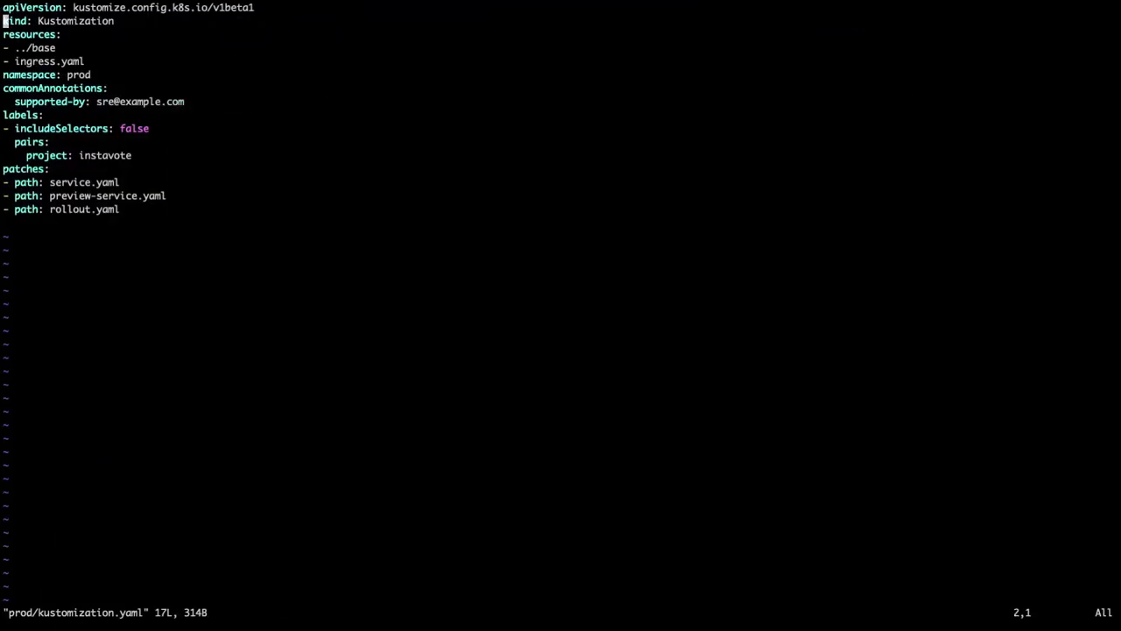
{"action": "key", "text": "i"}
{"action": "key", "text": "End"}
{"action": "key", "text": "Return"}
{"action": "key", "text": "BackSpace"}
{"action": "key", "text": "super+v"}
{"action": "key", "text": "Return"}
{"action": "key", "text": "BackSpace"}
{"action": "key", "text": "BackSpace"}
{"action": "key", "text": "Escape"}
{"action": "type", "text": ":wq"}
{"action": "key", "text": "Return"}
Step: Run kustomize build prod, which fails on missing latency-analysistemplate.yaml
{"action": "key", "text": "ctrl+Left"}
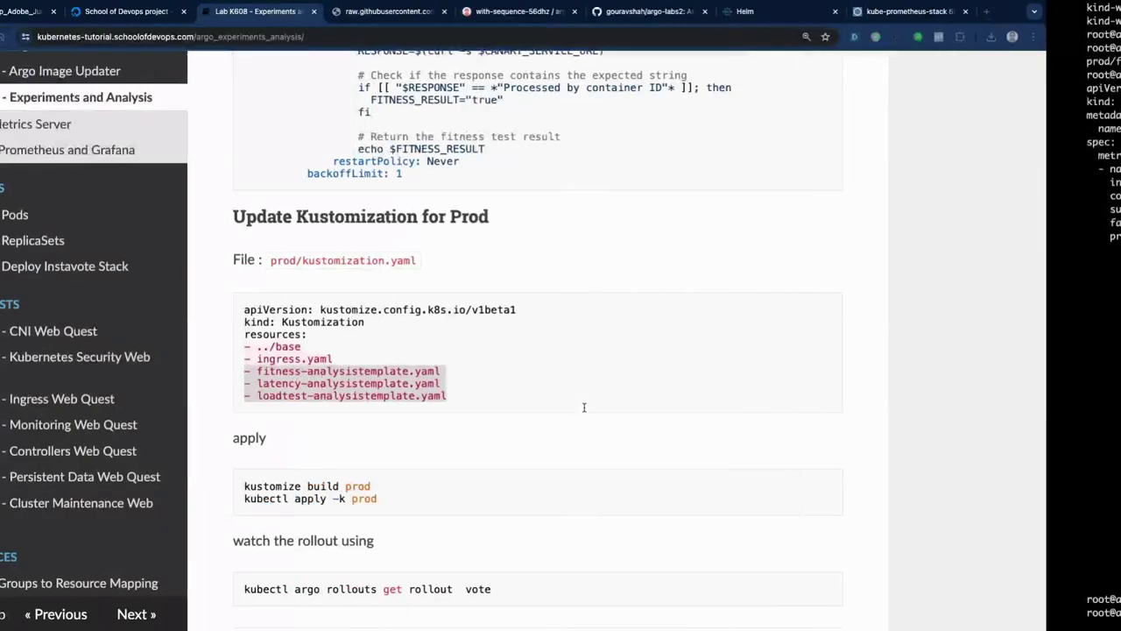
{"action": "left_click_drag", "start_coordinate": [321, 387], "coordinate": [488, 395]}
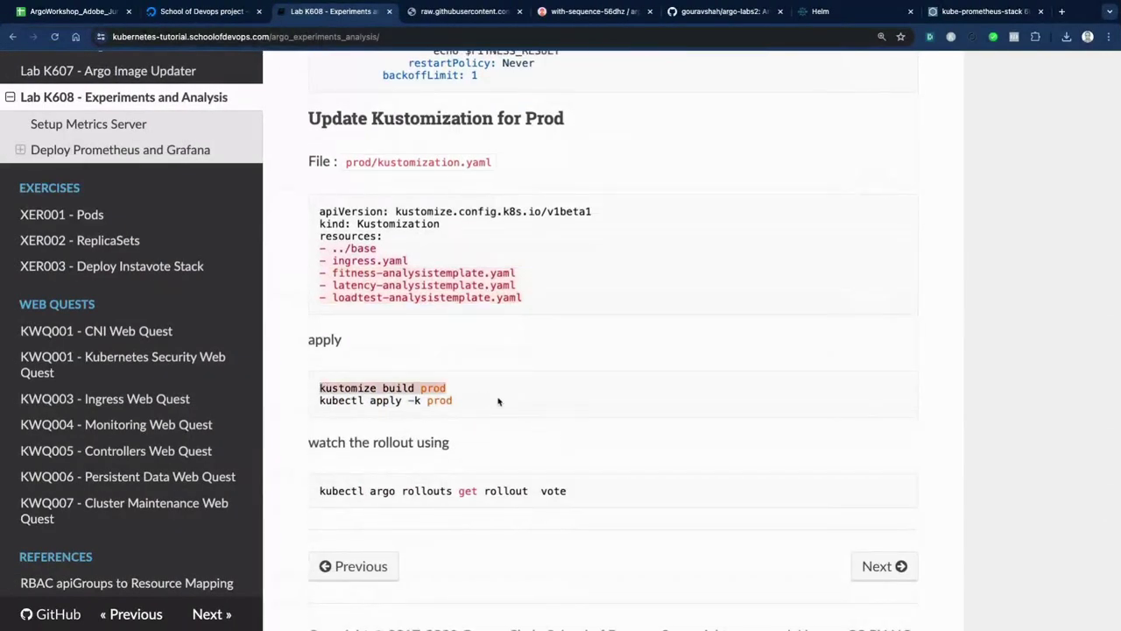
{"action": "key", "text": "super+c"}
{"action": "key", "text": "ctrl+Right"}
{"action": "key", "text": "super+v"}
{"action": "key", "text": "Return"}
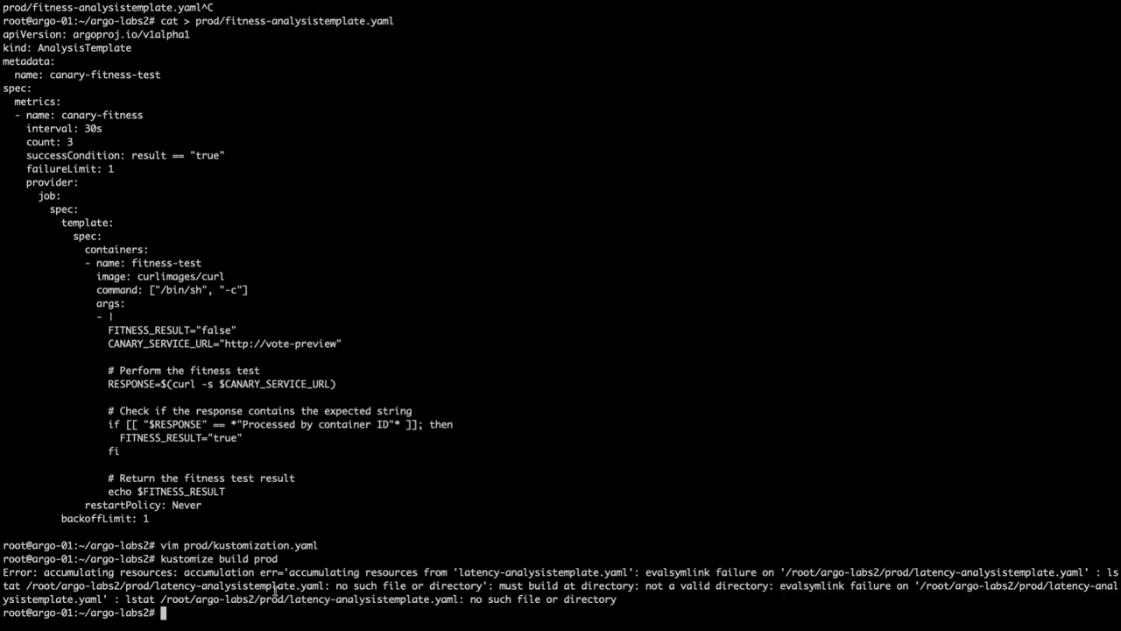
Step: Read the kustomize error naming the missing latency-analysistemplate.yaml
{"action": "triple_click", "coordinate": [466, 588]}
{"action": "triple_click", "coordinate": [467, 588]}
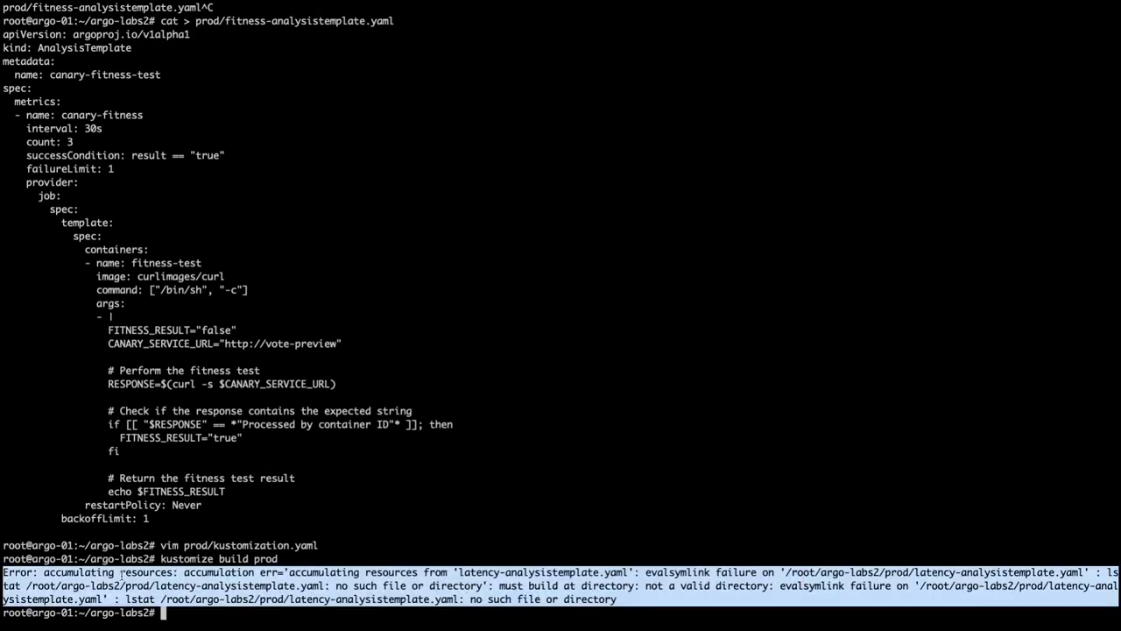
{"action": "double_click", "coordinate": [122, 573]}
{"action": "double_click", "coordinate": [294, 572]}
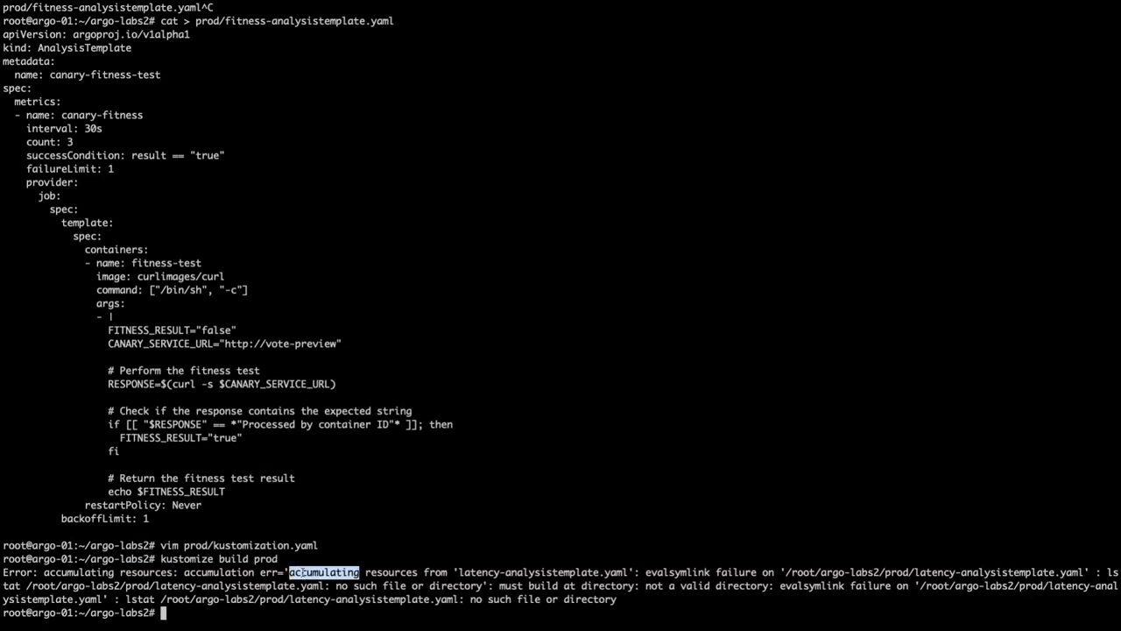
{"action": "double_click", "coordinate": [496, 572]}
{"action": "double_click", "coordinate": [658, 572]}
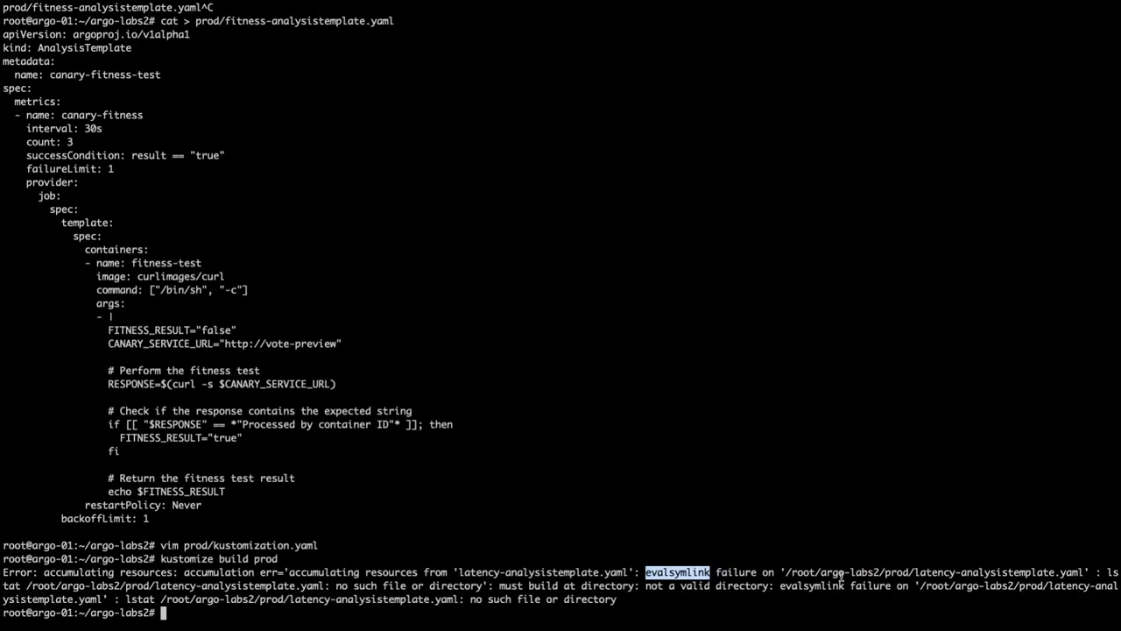
Step: List prod/ to see only fitness and loadtest templates exist, with no latency template
{"action": "type", "text": "cat "}
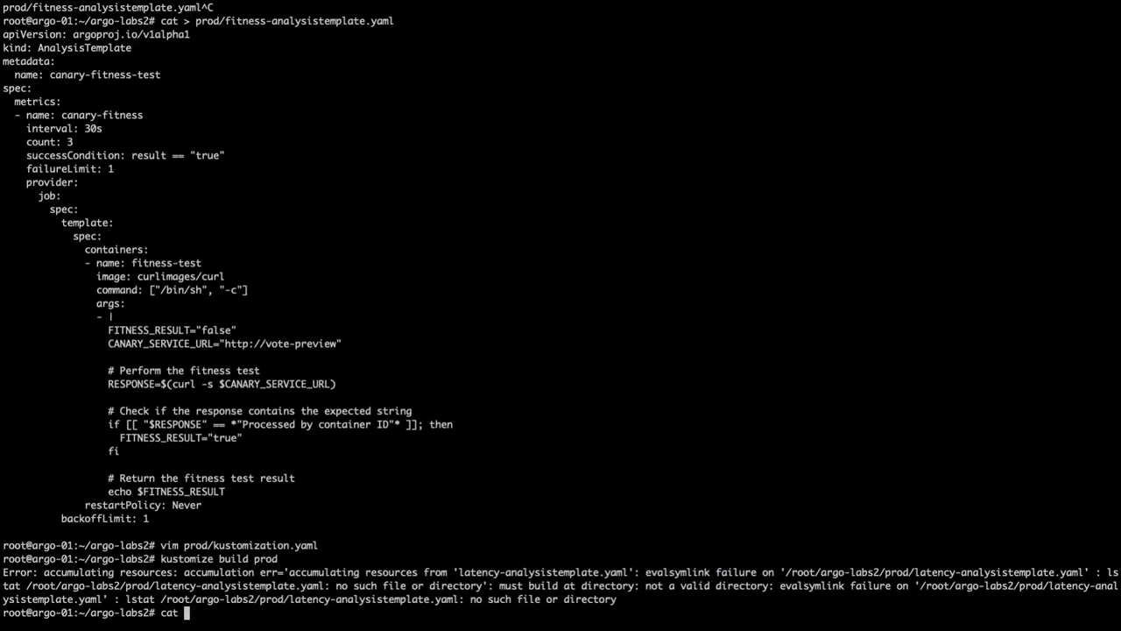
{"action": "type", "text": "prod/"}
{"action": "key", "text": "Return"}
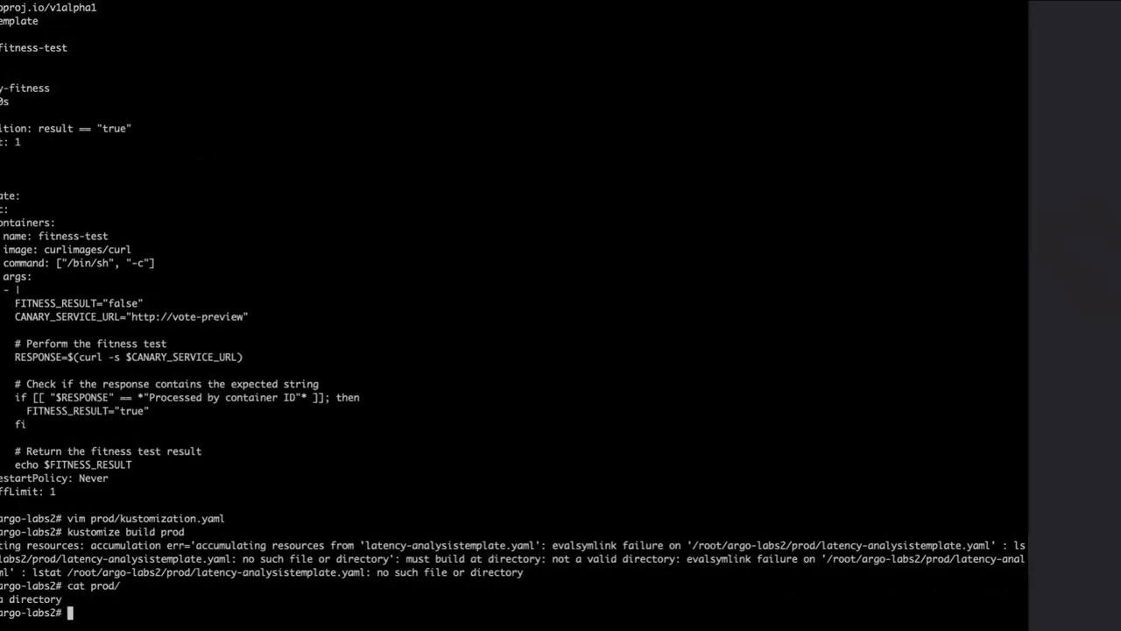
{"action": "type", "text": "ls"}
{"action": "key", "text": "Return"}
{"action": "type", "text": "ls pr"}
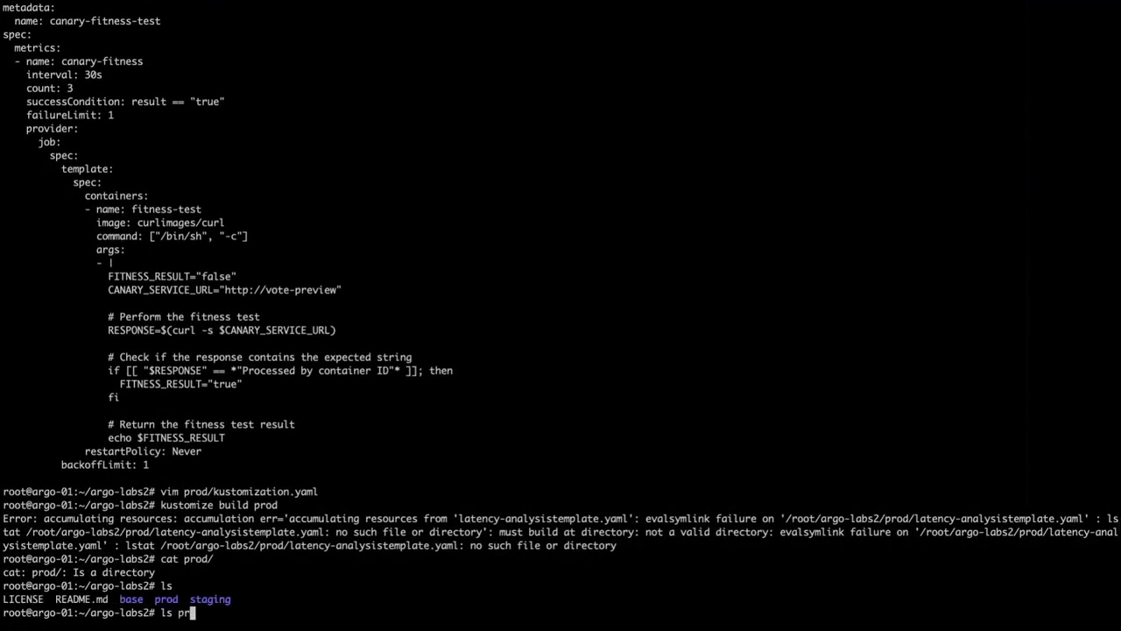
{"action": "key", "text": "Tab"}
{"action": "key", "text": "Return"}
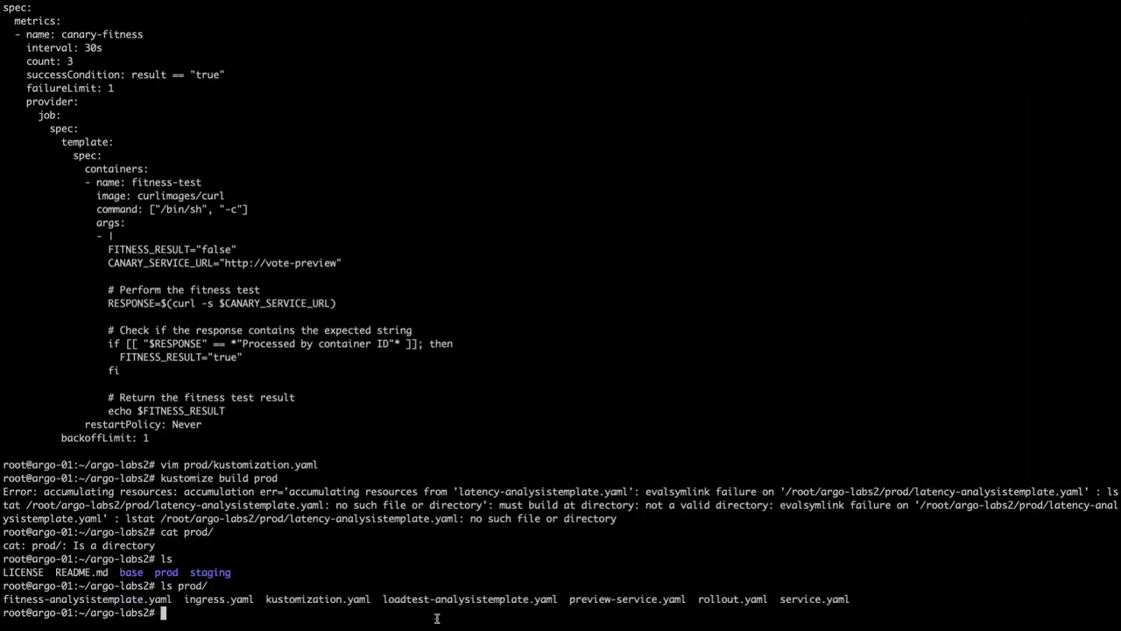
{"action": "double_click", "coordinate": [144, 601]}
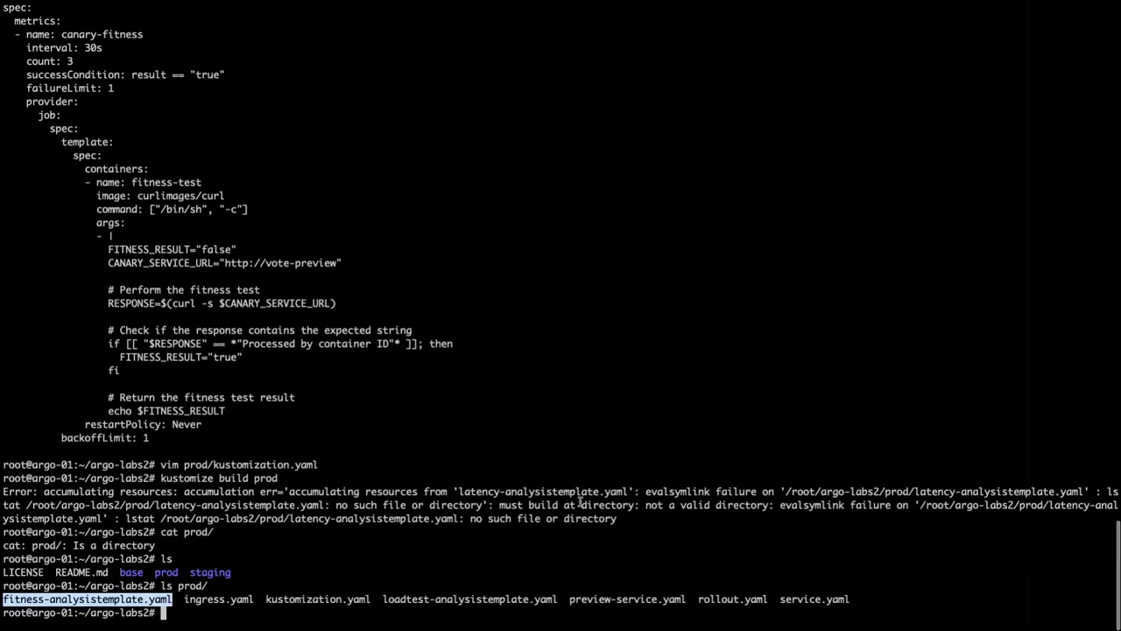
{"action": "double_click", "coordinate": [557, 493]}
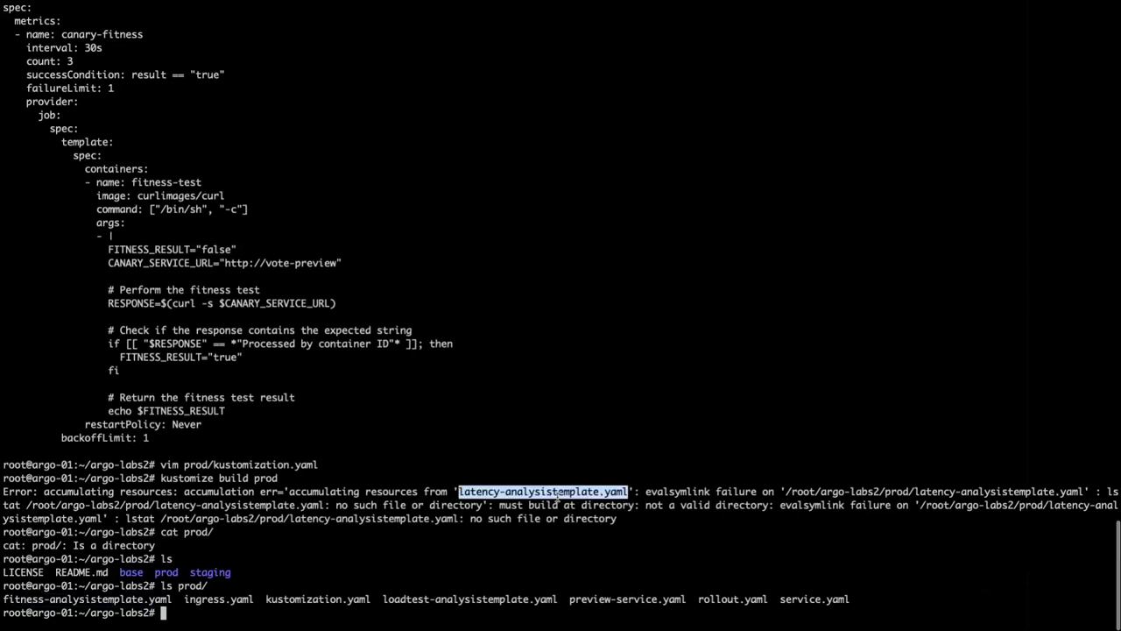
{"action": "double_click", "coordinate": [437, 603]}
{"action": "double_click", "coordinate": [508, 493]}
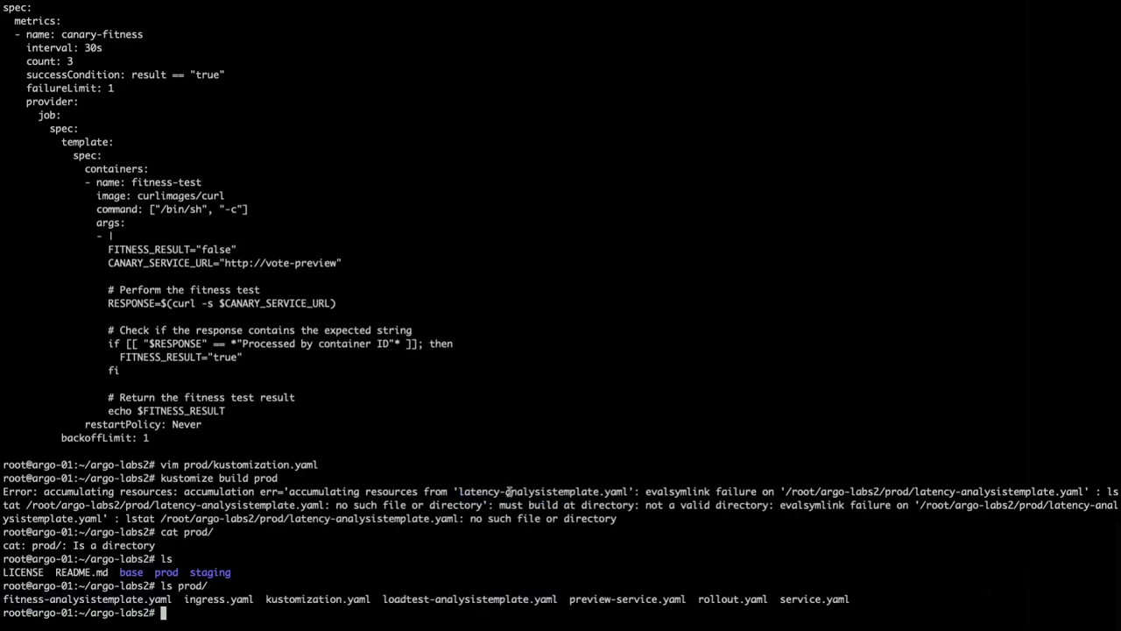
Step: Enter vim prod/kustomization.yaml at the prompt using tab completion
{"action": "type", "text": "vim p"}
{"action": "key", "text": "Tab"}
{"action": "type", "text": "k"}
{"action": "key", "text": "Tab"}
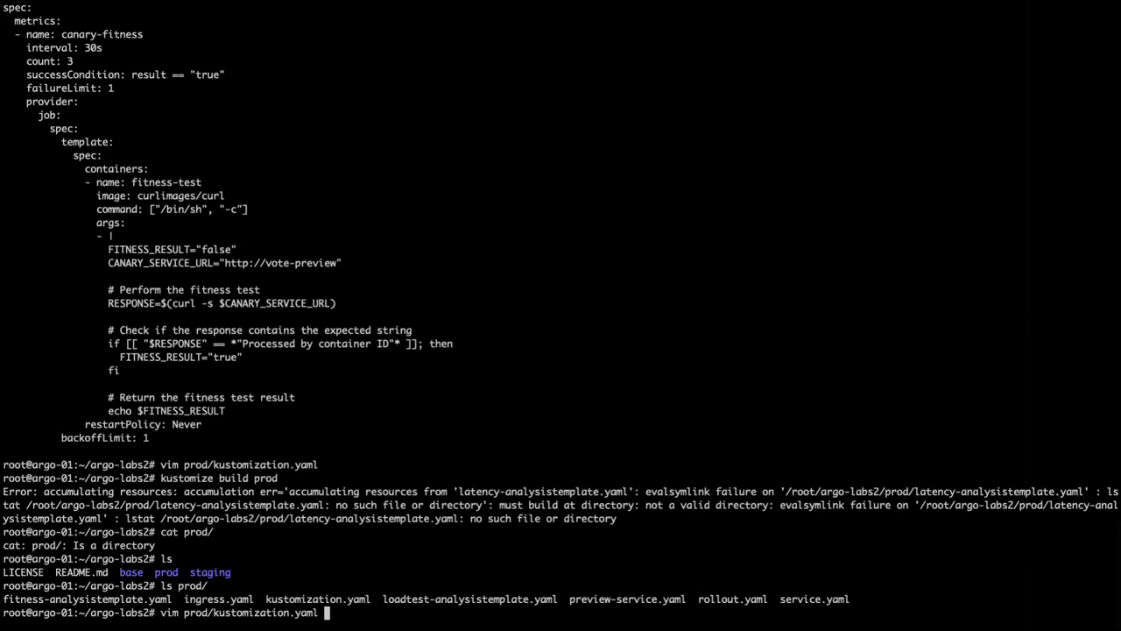
Step: Open prod/kustomization.yaml in vim and save and quit with :wq
{"action": "key", "text": "Return"}
{"action": "key", "text": "Up"}
{"action": "key", "text": "Left"}
{"action": "key", "text": "Left"}
{"action": "key", "text": "Left"}
{"action": "key", "text": "Left"}
{"action": "key", "text": "Left"}
{"action": "key", "text": "Left"}
{"action": "key", "text": "Left"}
{"action": "key", "text": "Left"}
{"action": "key", "text": "Left"}
{"action": "key", "text": "Left"}
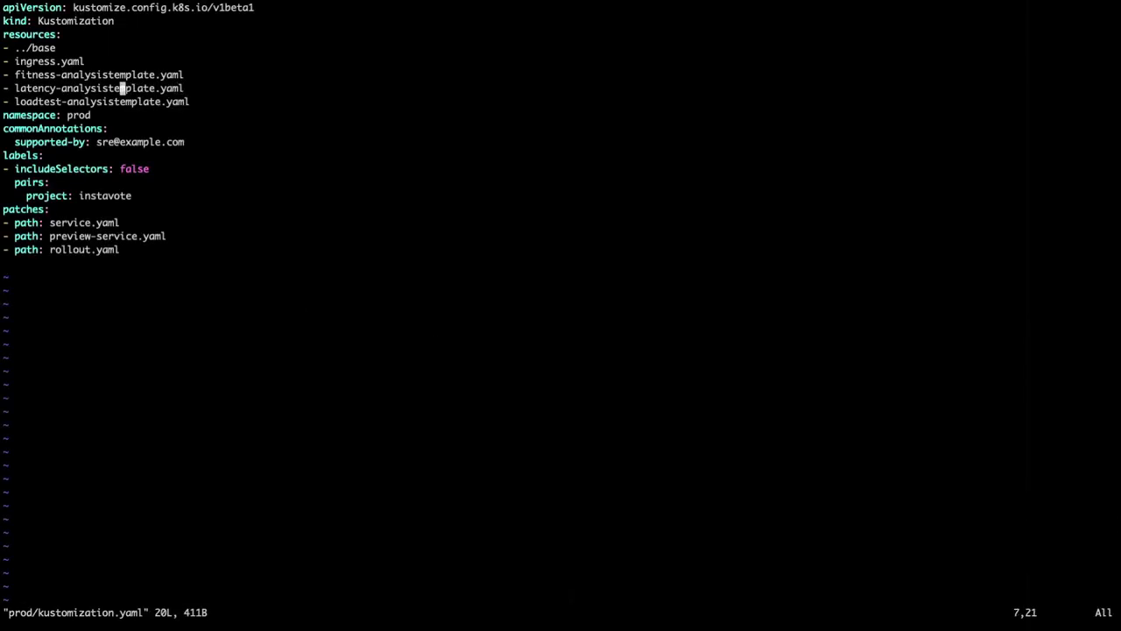
{"action": "type", "text": ":wq"}
{"action": "key", "text": "Return"}
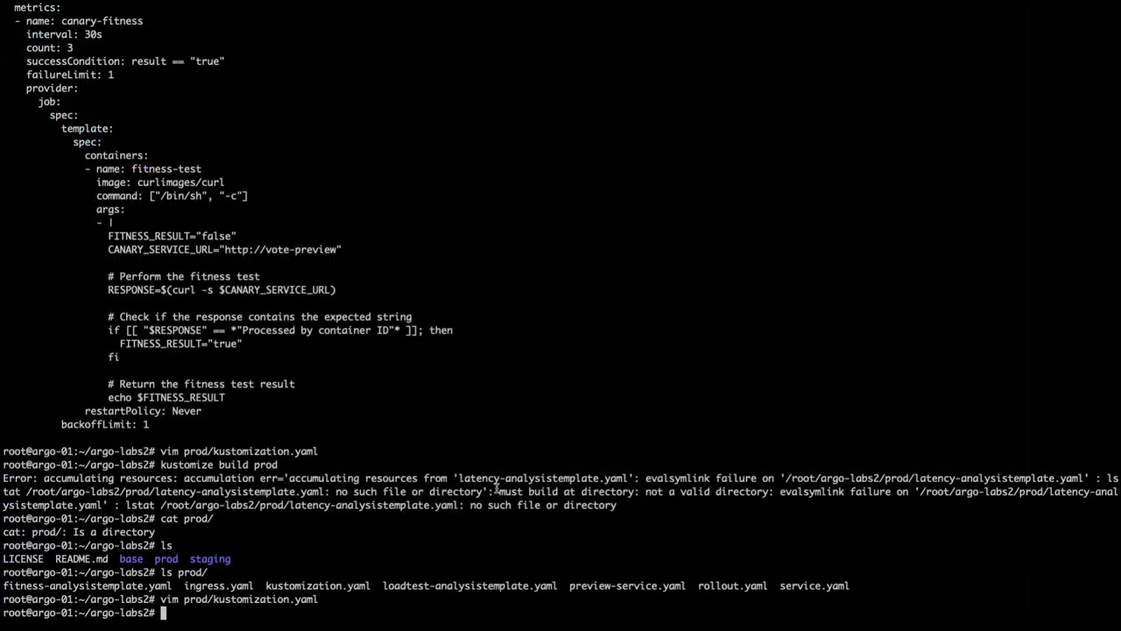
Step: Review the fitness, latency and loadtest template entries in the tutorial's resources list
{"action": "double_click", "coordinate": [495, 586]}
{"action": "key", "text": "ctrl+Right"}
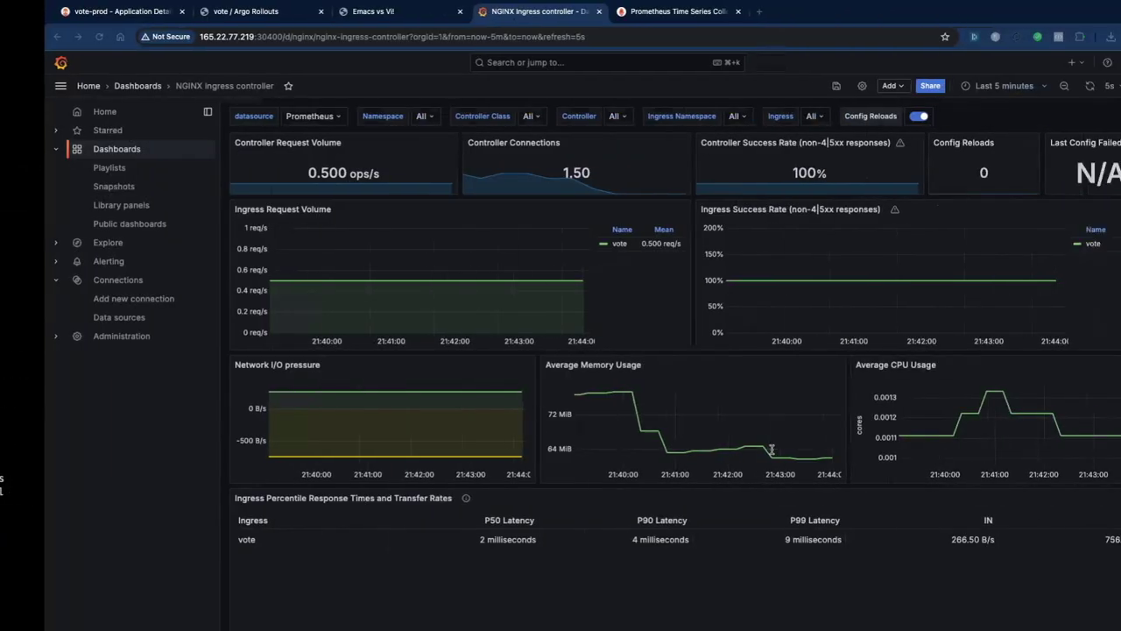
{"action": "key", "text": "ctrl+Right"}
{"action": "key", "text": "ctrl+Left"}
{"action": "key", "text": "ctrl+Left"}
{"action": "key", "text": "ctrl+Left"}
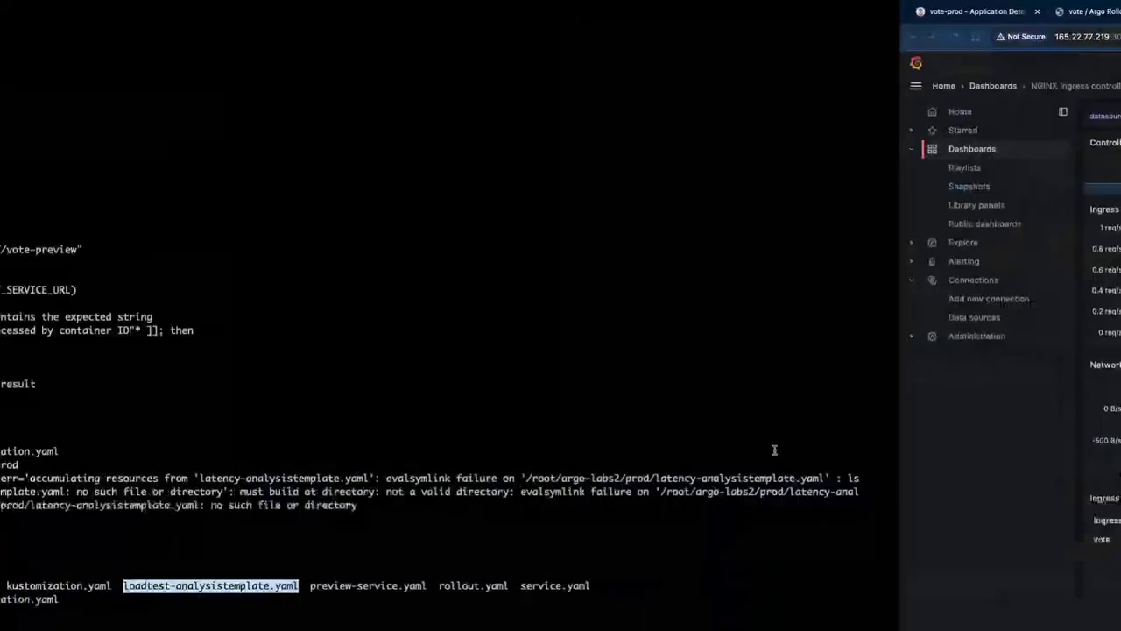
{"action": "double_click", "coordinate": [391, 273]}
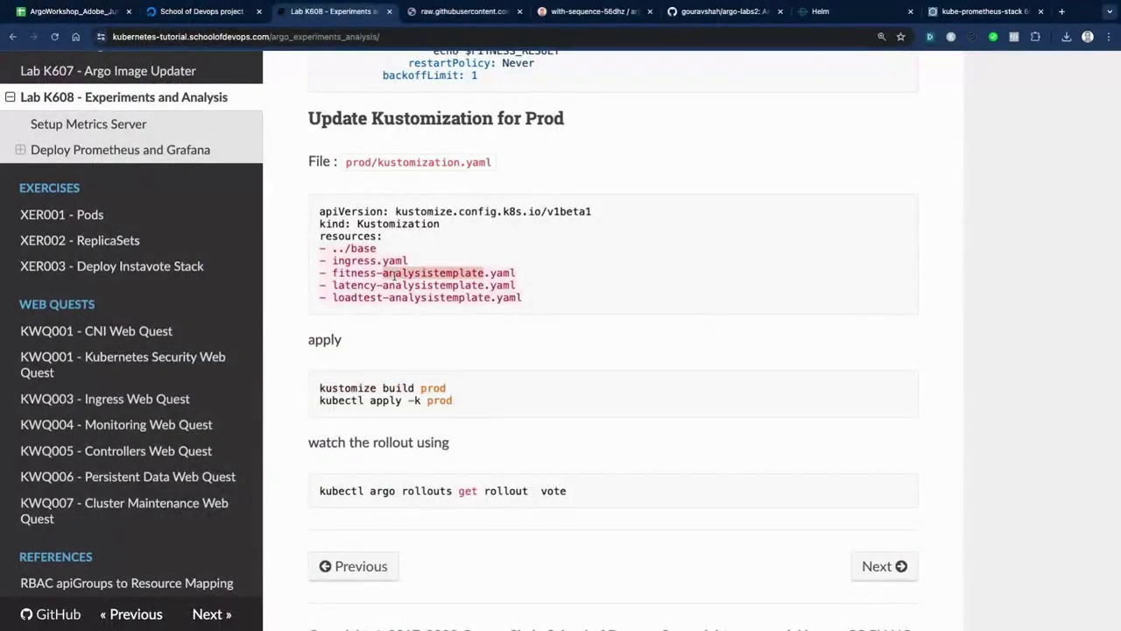
{"action": "triple_click", "coordinate": [392, 285]}
{"action": "double_click", "coordinate": [389, 298]}
Step: Select the loadtest analysis template file path on the tutorial page
{"action": "scroll", "coordinate": [389, 298], "scroll_direction": "up", "scroll_amount": 10}
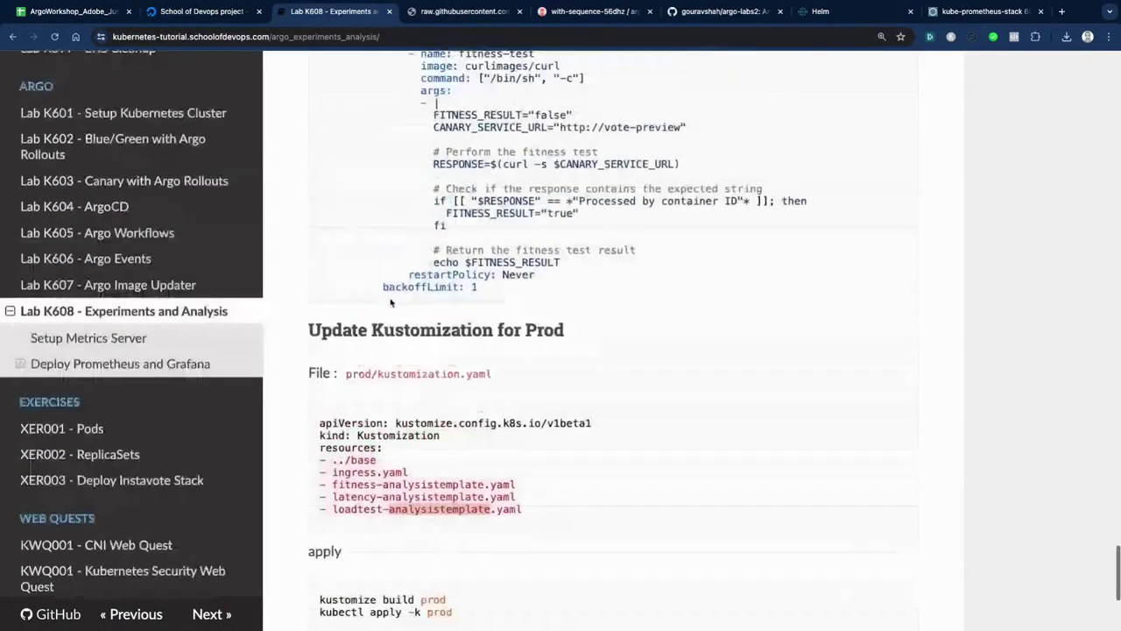
{"action": "double_click", "coordinate": [398, 229]}
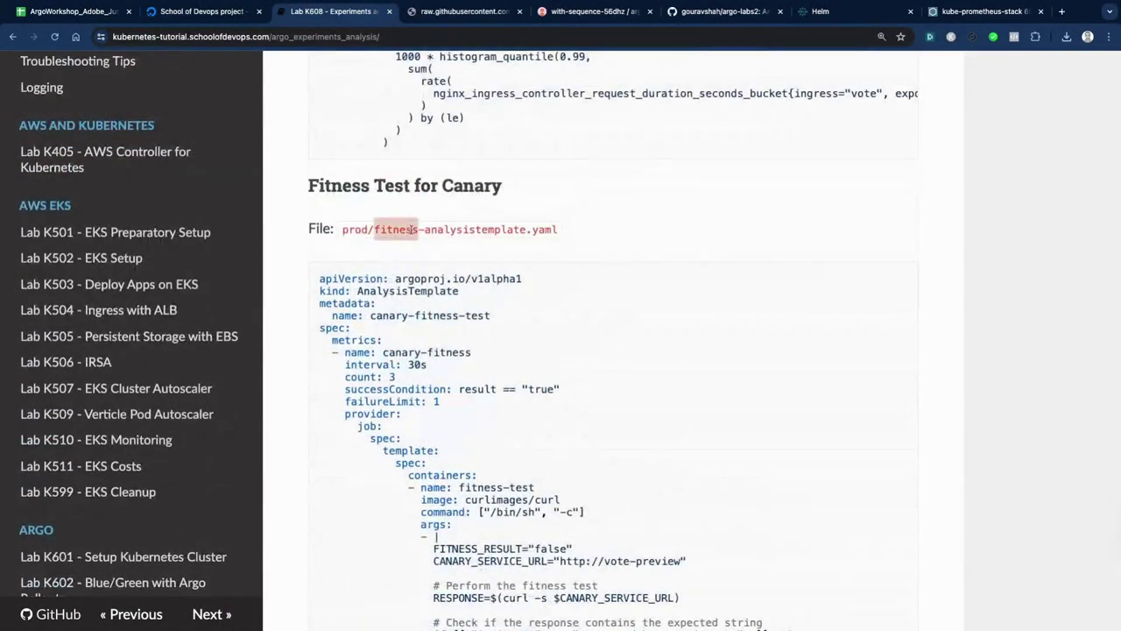
{"action": "scroll", "coordinate": [412, 241], "scroll_direction": "up", "scroll_amount": 5}
{"action": "double_click", "coordinate": [473, 229]}
{"action": "scroll", "coordinate": [447, 250], "scroll_direction": "up", "scroll_amount": 6}
{"action": "scroll", "coordinate": [449, 256], "scroll_direction": "up", "scroll_amount": 2}
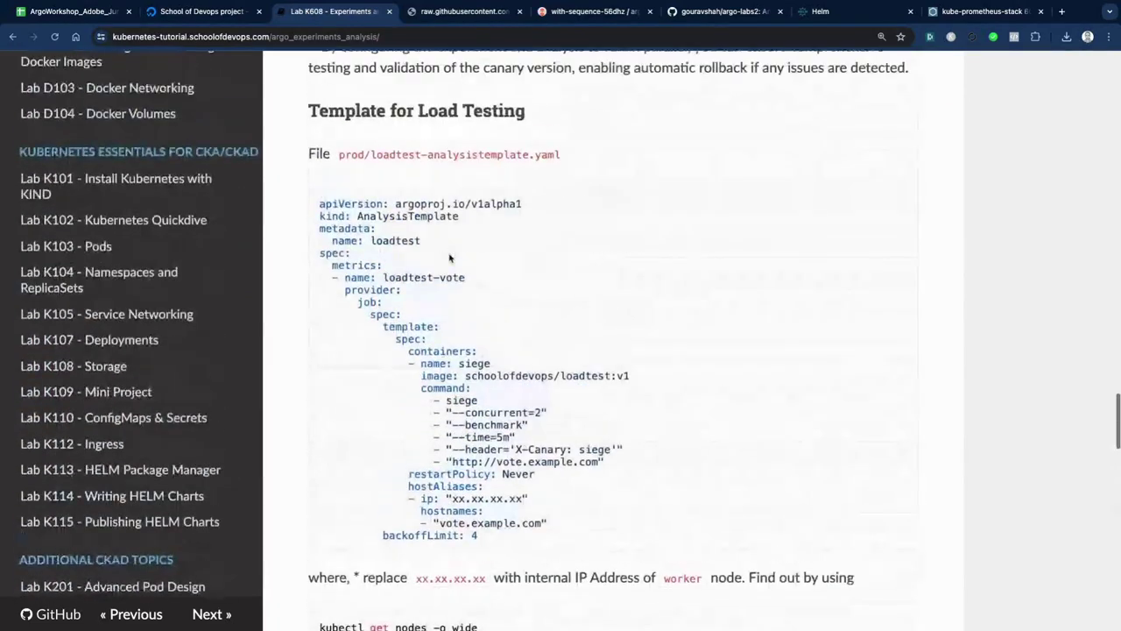
{"action": "double_click", "coordinate": [439, 155]}
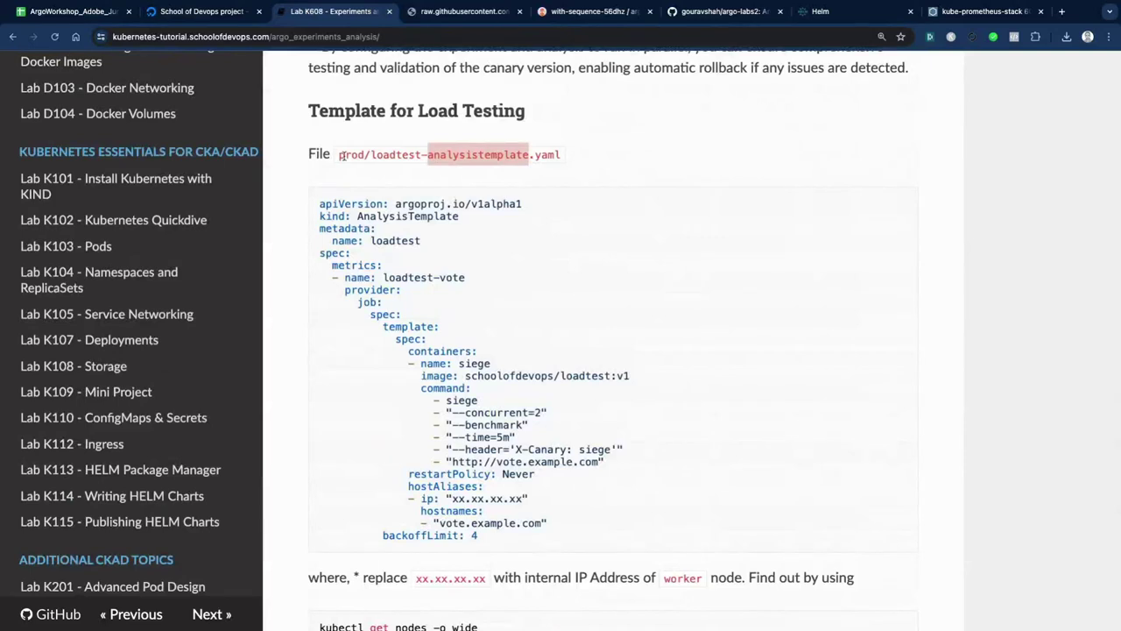
{"action": "left_click_drag", "start_coordinate": [341, 154], "coordinate": [568, 162]}
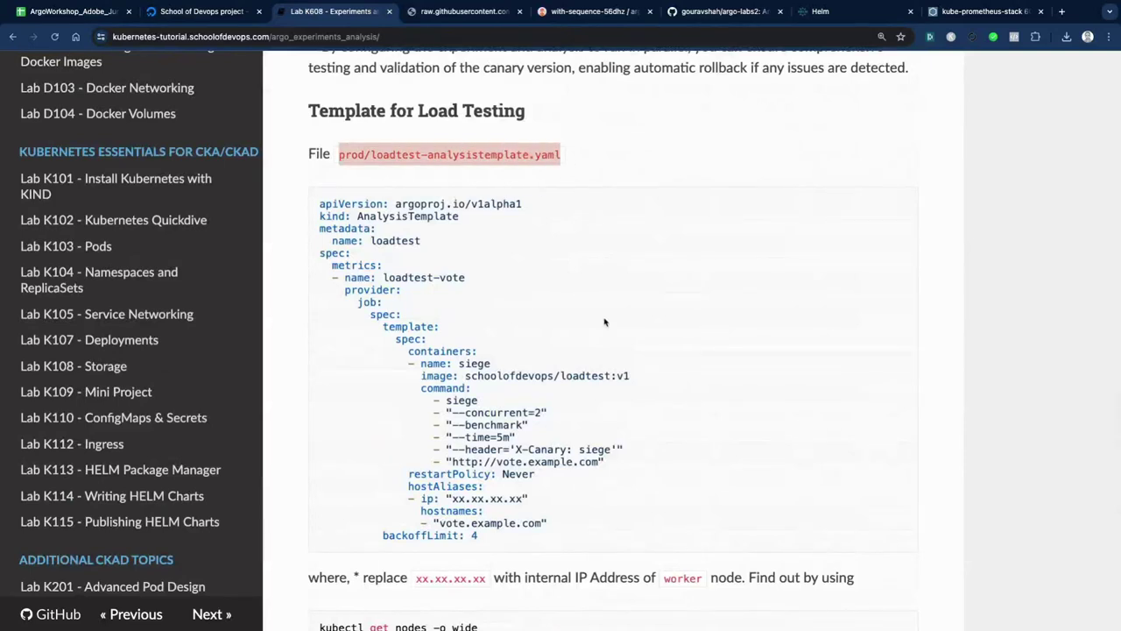
Step: Begin a cat > prod/l command, then check the latency template line in the tutorial
{"action": "key", "text": "super+Tab"}
{"action": "type", "text": "cat > prod/l"}
{"action": "key", "text": "BackSpace"}
{"action": "key", "text": "BackSpace"}
{"action": "key", "text": "BackSpace"}
{"action": "key", "text": "BackSpace"}
{"action": "key", "text": "BackSpace"}
{"action": "key", "text": "BackSpace"}
{"action": "key", "text": "BackSpace"}
{"action": "key", "text": "BackSpace"}
{"action": "key", "text": "super+Tab"}
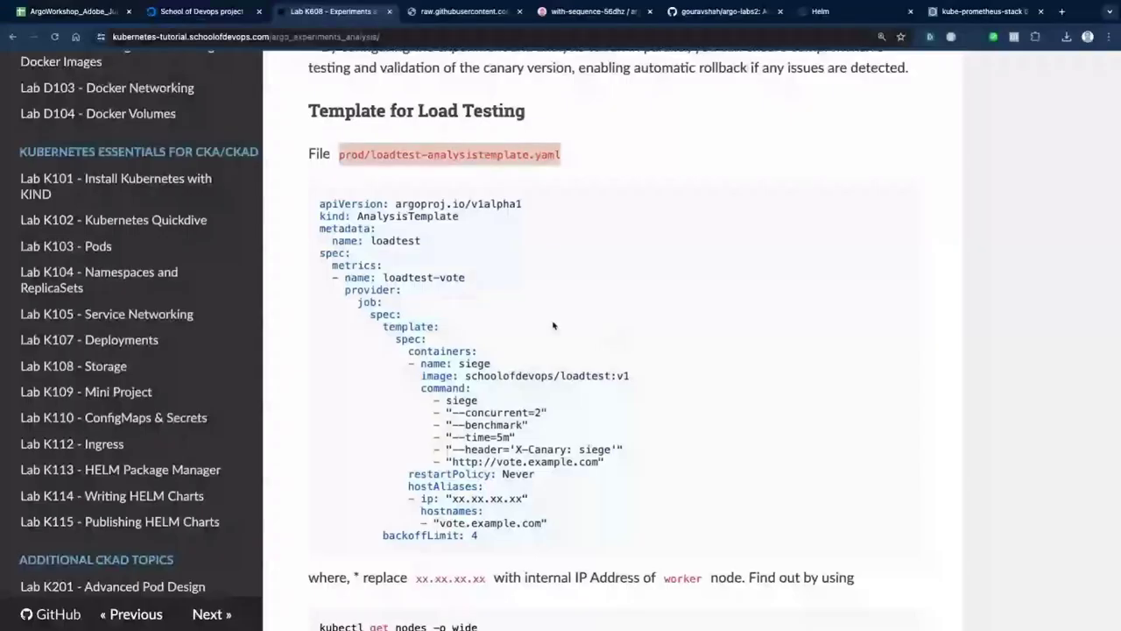
{"action": "scroll", "coordinate": [557, 331], "scroll_direction": "down", "scroll_amount": 5}
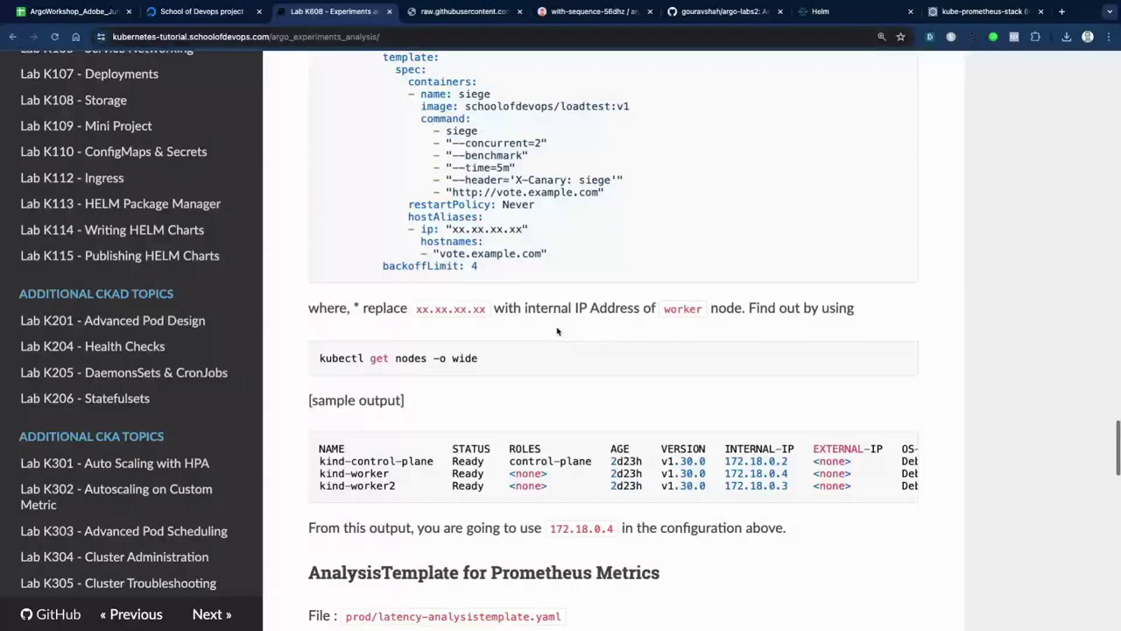
{"action": "scroll", "coordinate": [557, 331], "scroll_direction": "down", "scroll_amount": 4}
{"action": "triple_click", "coordinate": [360, 273]}
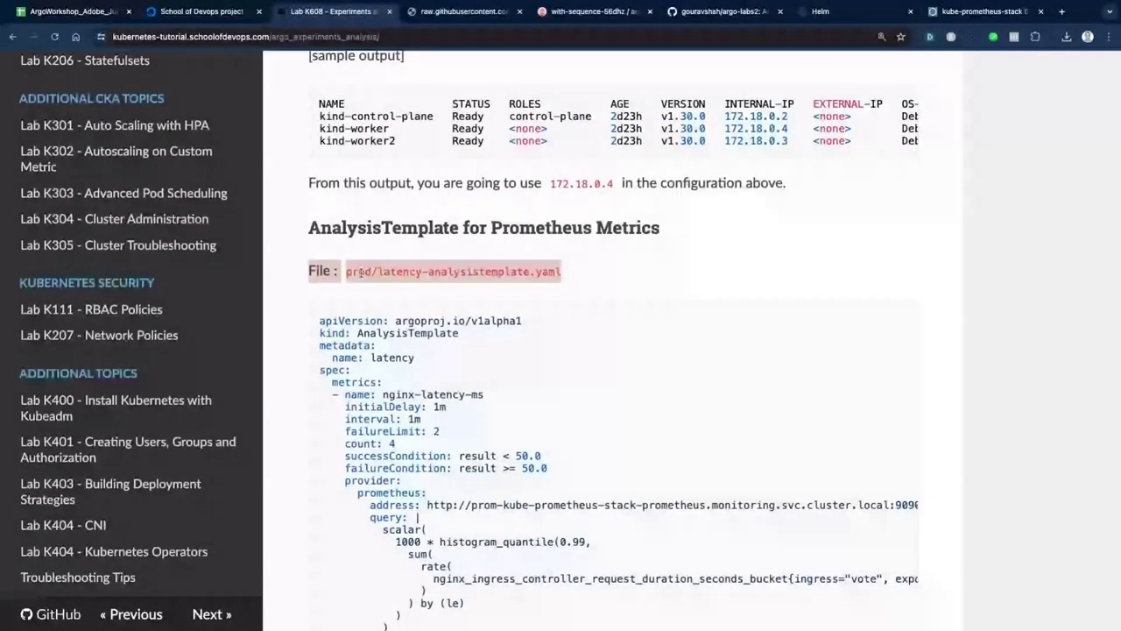
Step: Print prod/loadtest-analysistemplate.yaml with cat, using Tab completion for the path
{"action": "key", "text": "super+Tab"}
{"action": "type", "text": "prod/l"}
{"action": "key", "text": "Tab"}
{"action": "key", "text": "Return"}
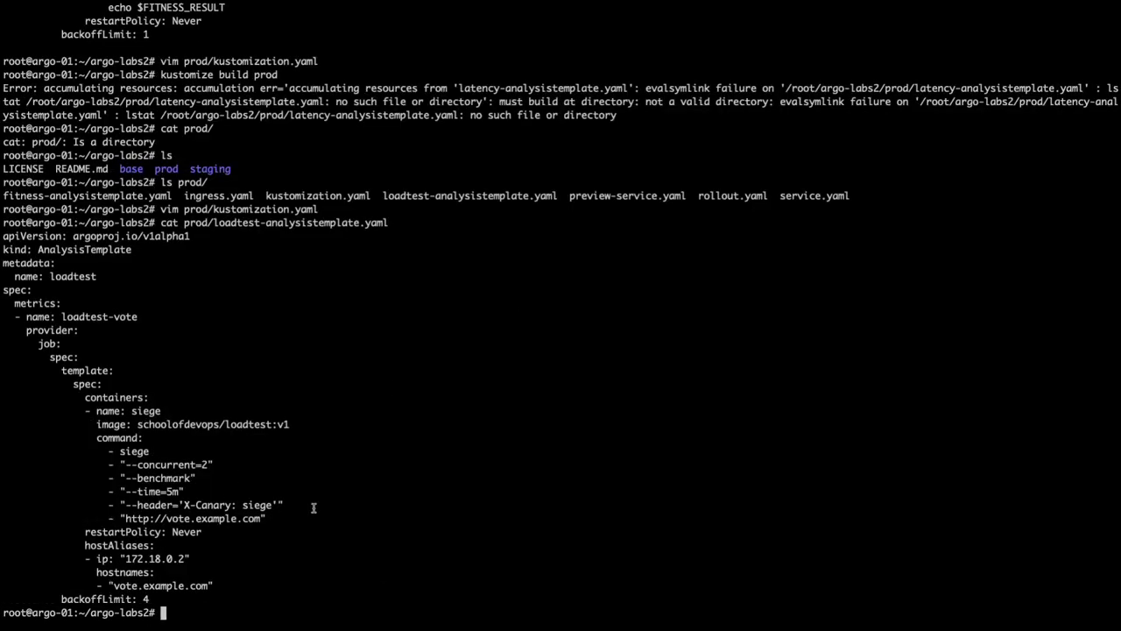
Step: Select the fitness analysis template file path on the tutorial page
{"action": "key", "text": "super+Tab"}
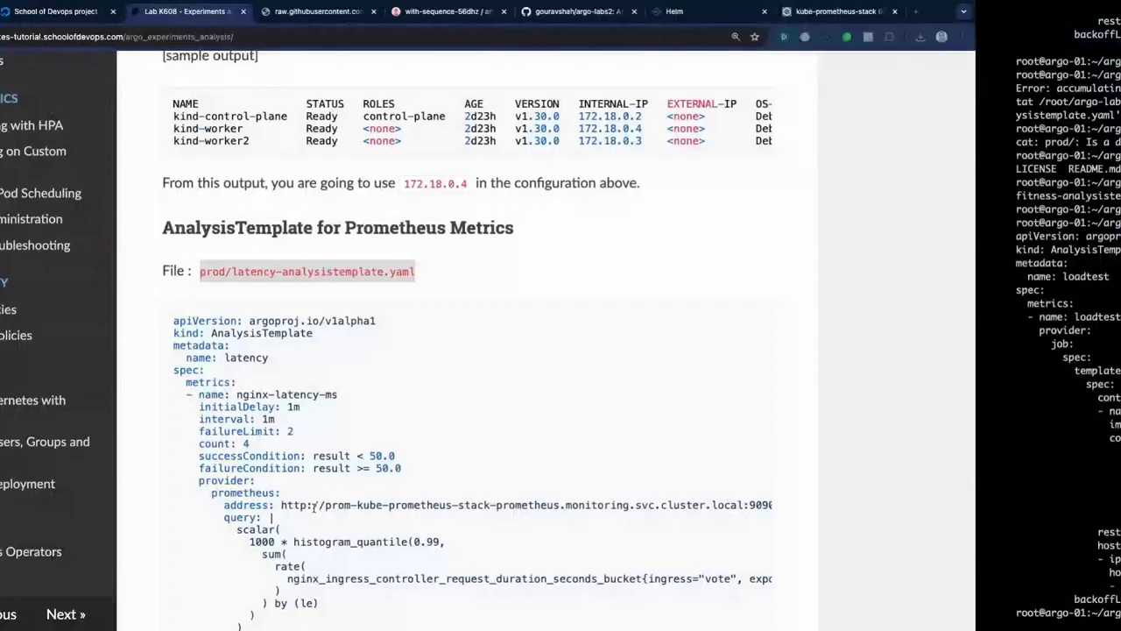
{"action": "scroll", "coordinate": [414, 386], "scroll_direction": "down", "scroll_amount": 5}
{"action": "left_click_drag", "start_coordinate": [341, 262], "coordinate": [558, 262]}
{"action": "key", "text": "super+c"}
{"action": "key", "text": "super+Tab"}
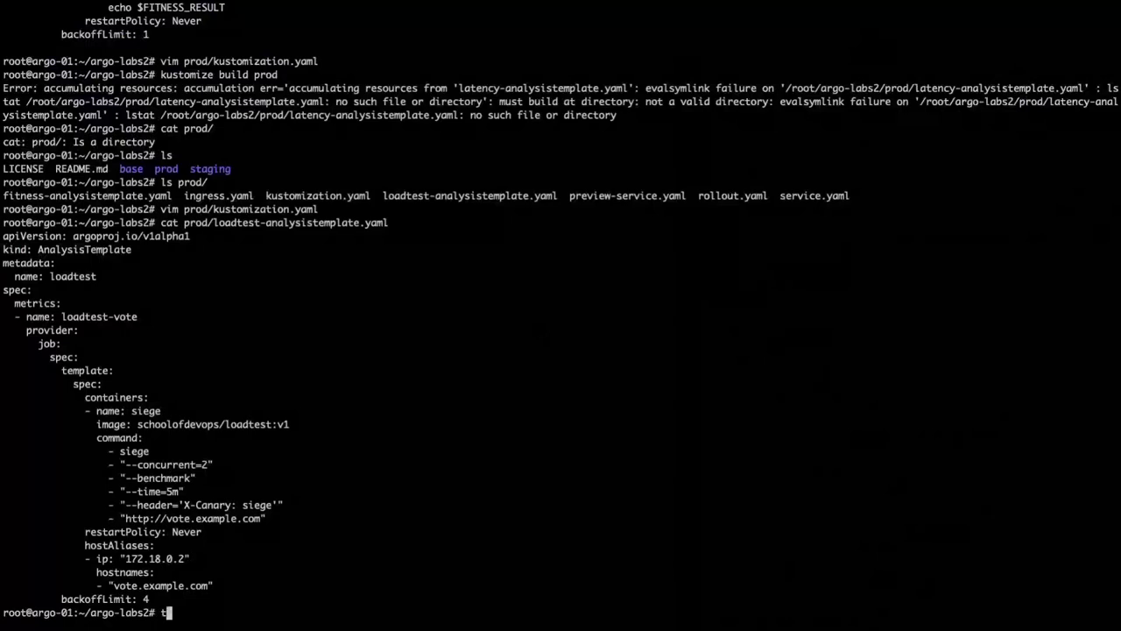
Step: Try printing the fitness template with cat and the pasted path, which returns no such file
{"action": "type", "text": "cat prod/"}
{"action": "key", "text": "super+v"}
{"action": "key", "text": "Return"}
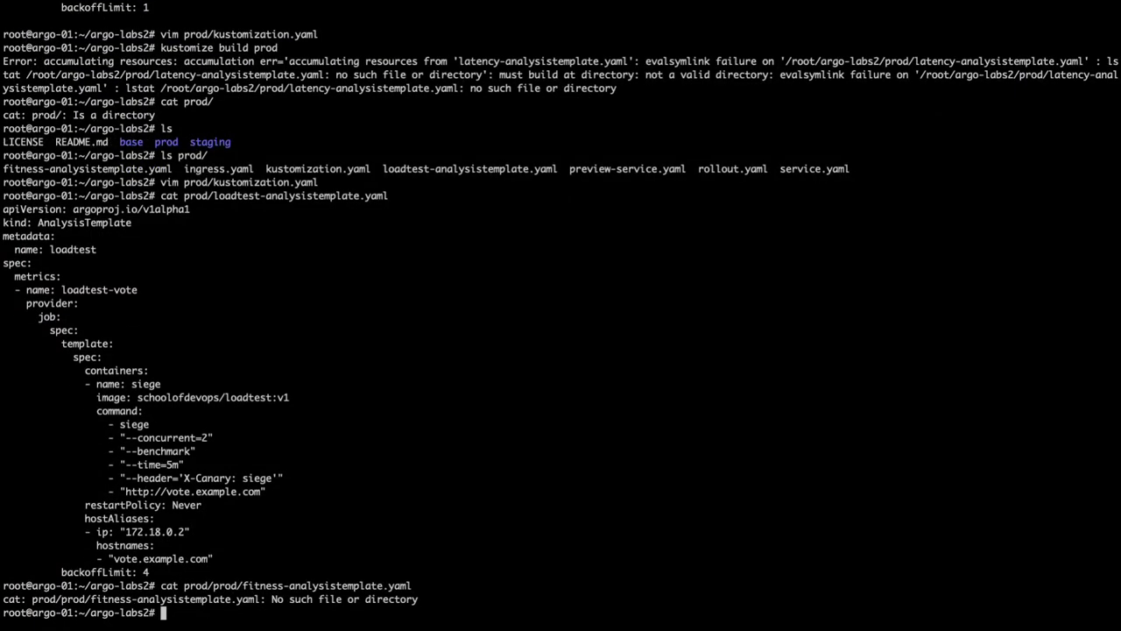
{"action": "type", "text": "cat"}
{"action": "key", "text": "super+v"}
{"action": "key", "text": "Return"}
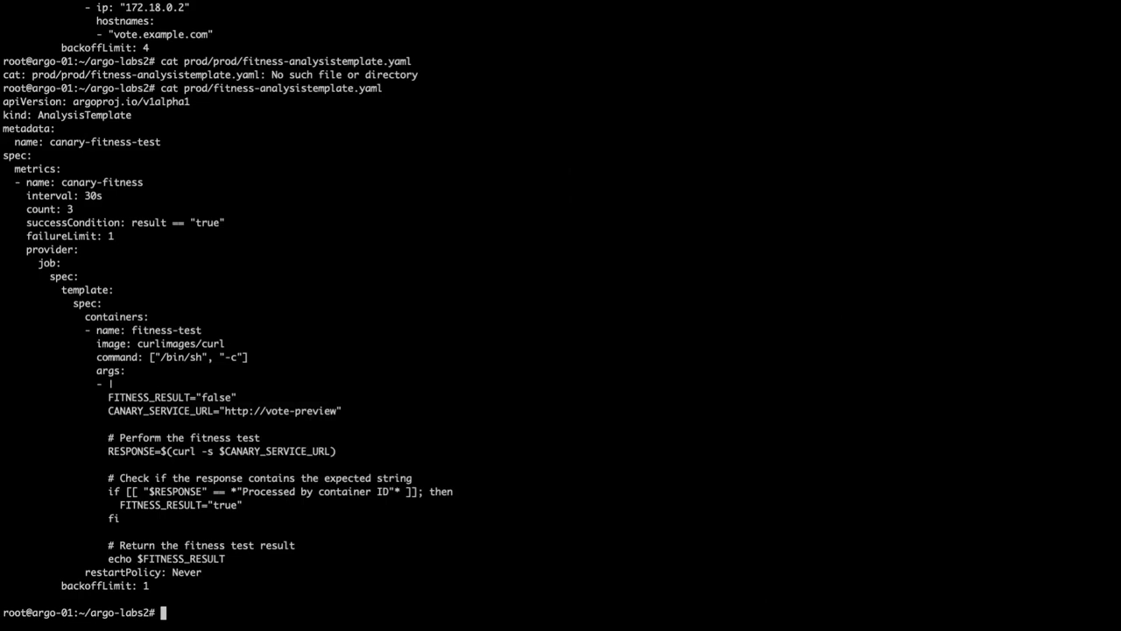
Step: Start writing prod/latency-analysistemplate.yaml with cat >, pasting the path from the tutorial
{"action": "key", "text": "super+Tab"}
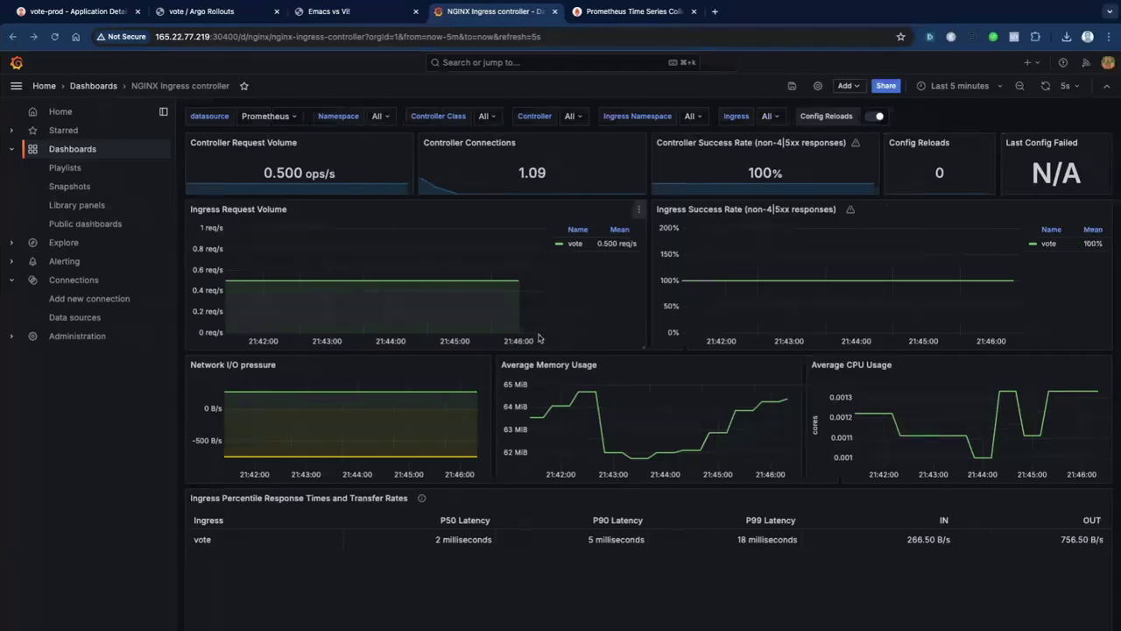
{"action": "scroll", "coordinate": [512, 351], "scroll_direction": "down", "scroll_amount": 5}
{"action": "scroll", "coordinate": [512, 351], "scroll_direction": "down", "scroll_amount": 10}
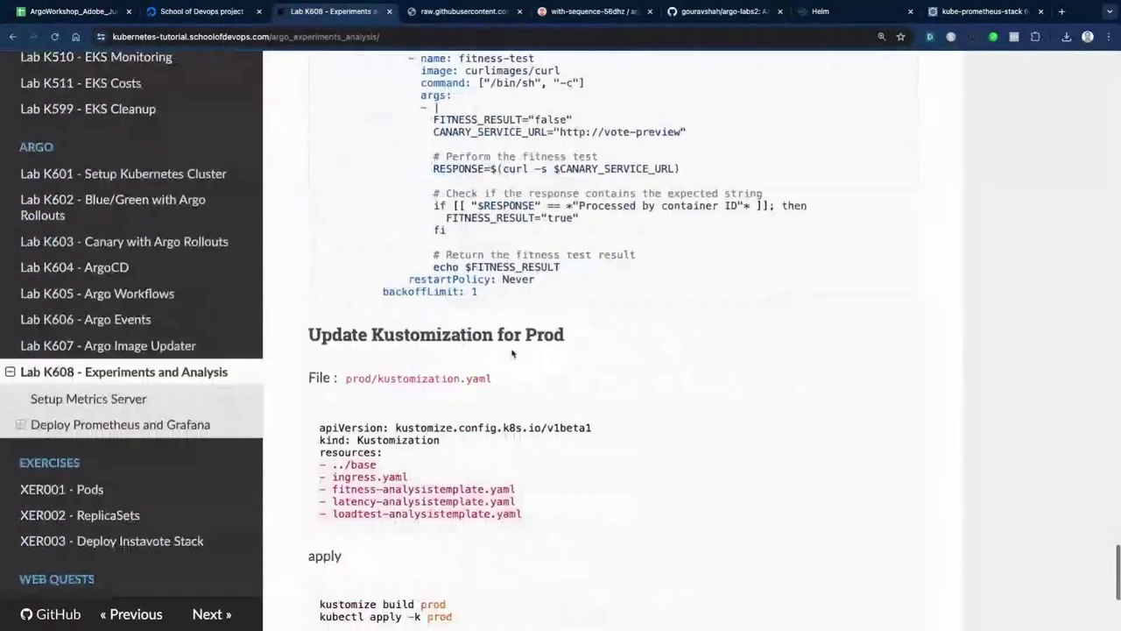
{"action": "scroll", "coordinate": [512, 355], "scroll_direction": "up", "scroll_amount": 10}
{"action": "scroll", "coordinate": [513, 355], "scroll_direction": "up", "scroll_amount": 4}
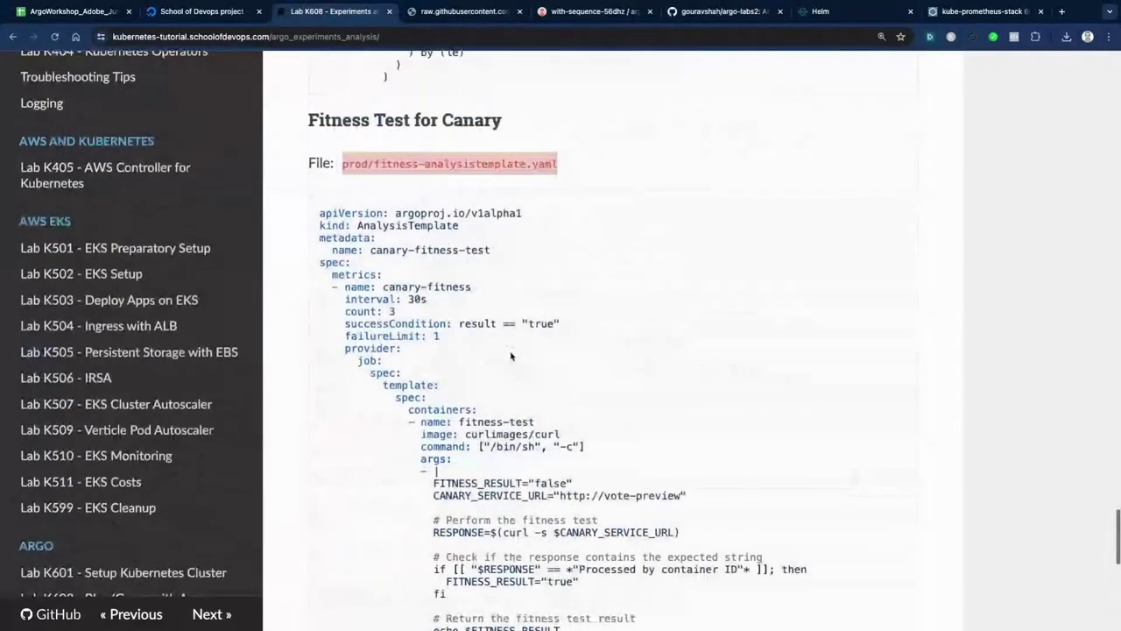
{"action": "scroll", "coordinate": [408, 329], "scroll_direction": "up", "scroll_amount": 3}
{"action": "scroll", "coordinate": [405, 326], "scroll_direction": "up", "scroll_amount": 3}
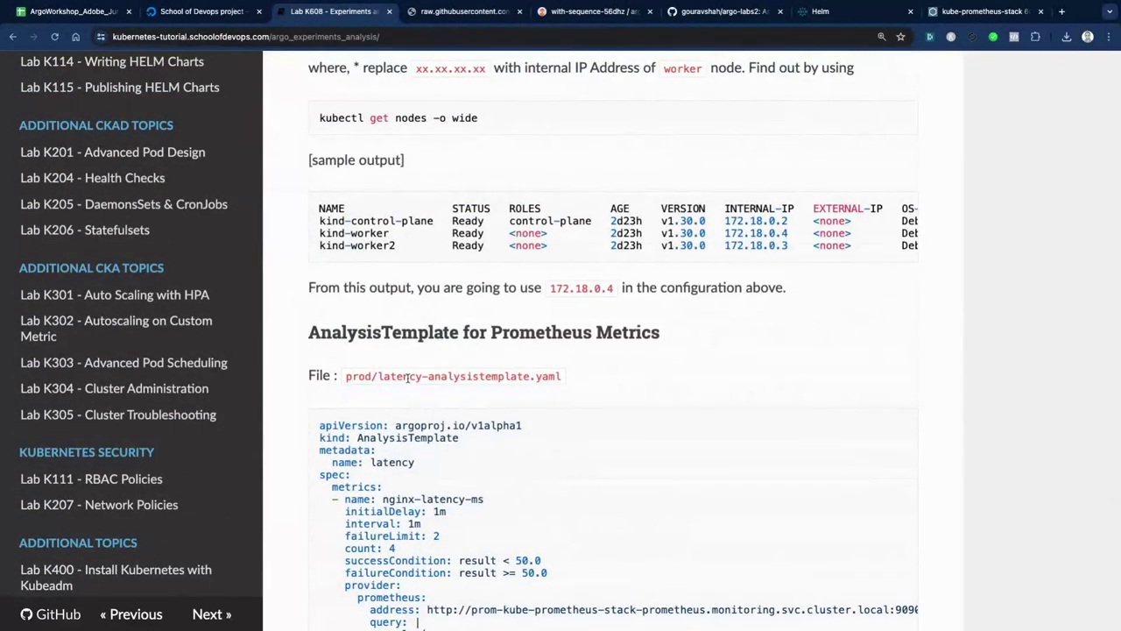
{"action": "double_click", "coordinate": [410, 376]}
{"action": "left_click_drag", "start_coordinate": [343, 384], "coordinate": [578, 380]}
{"action": "key", "text": "super+c"}
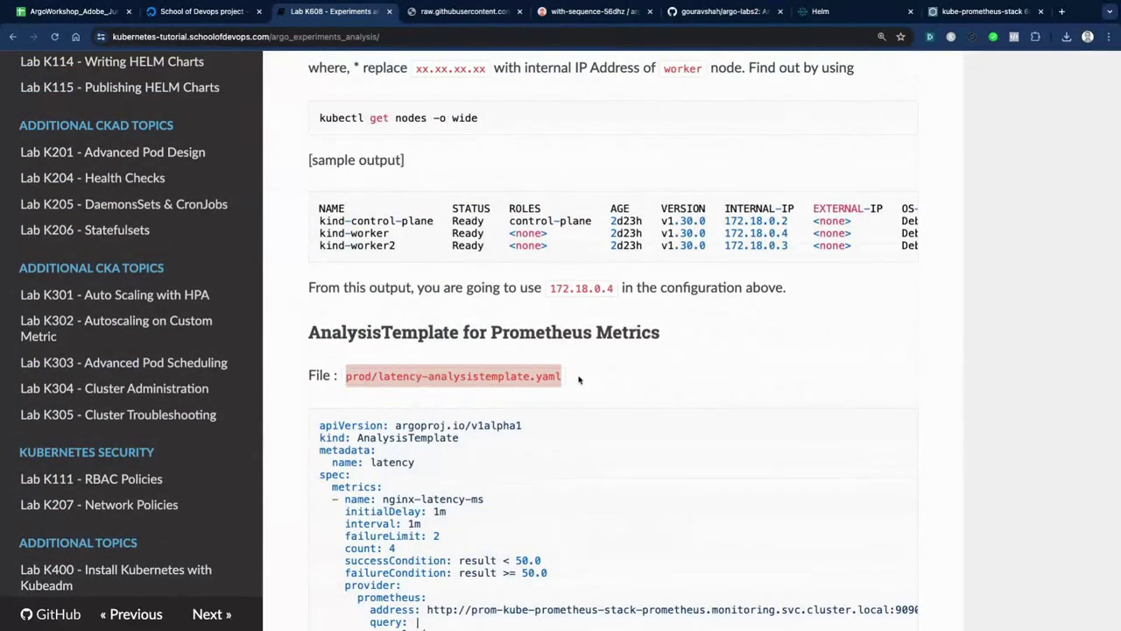
{"action": "key", "text": "super+Tab"}
{"action": "type", "text": "cat >"}
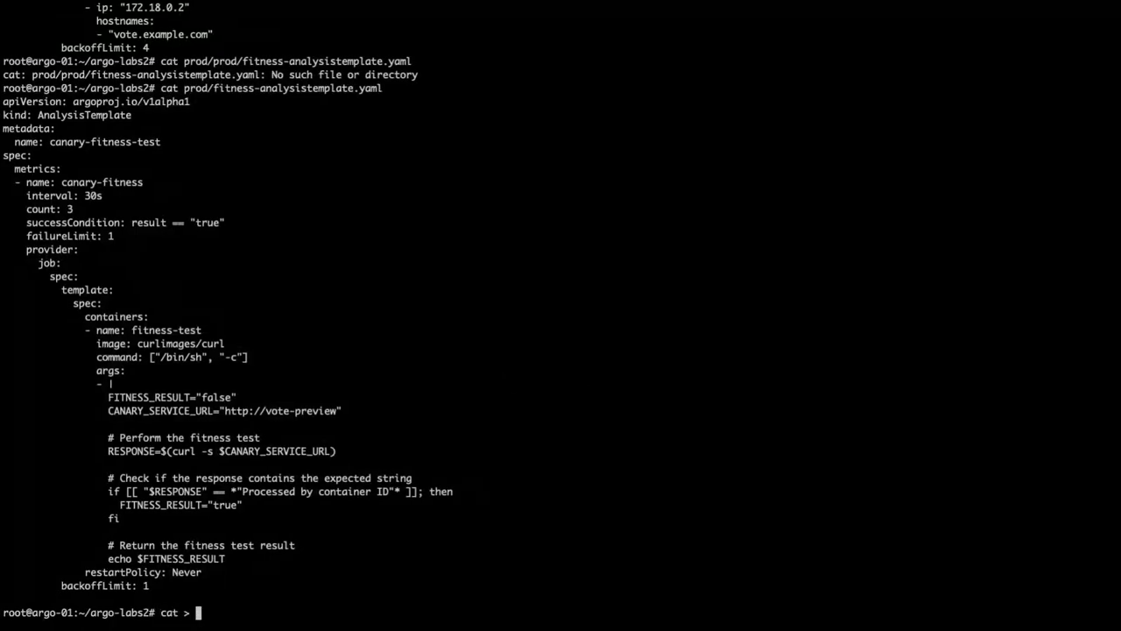
{"action": "key", "text": "super+v"}
{"action": "key", "text": "Return"}
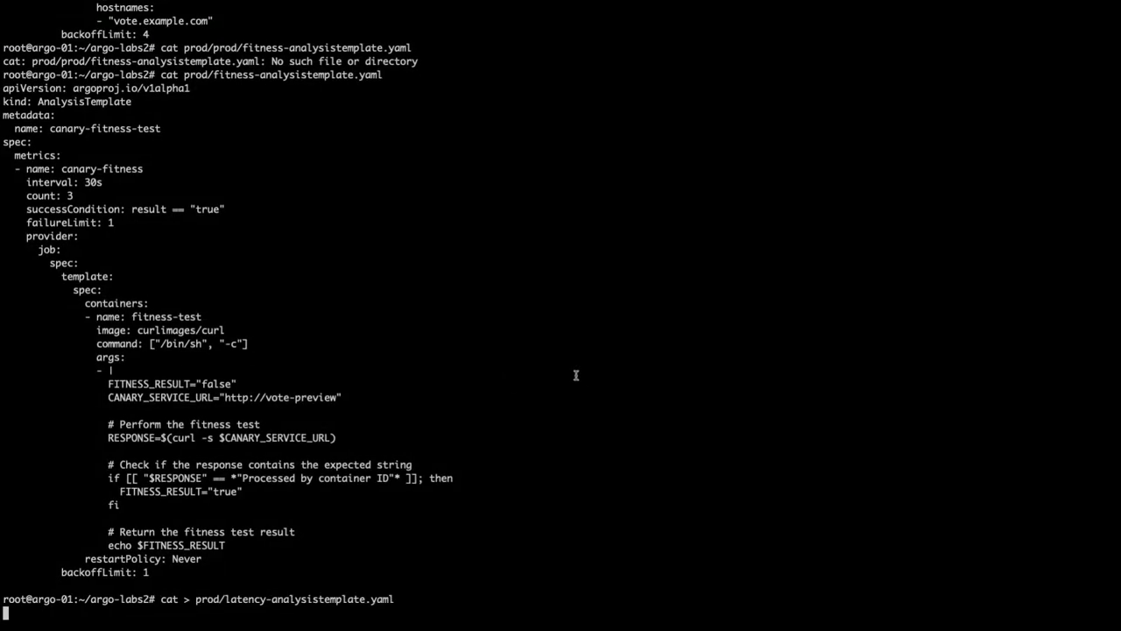
Step: Paste the nginx-latency-ms Prometheus AnalysisTemplate YAML, end with Ctrl+D, and list prod/
{"action": "key", "text": "super+Tab"}
{"action": "scroll", "coordinate": [328, 248], "scroll_direction": "down", "scroll_amount": 3}
{"action": "left_click_drag", "start_coordinate": [328, 248], "coordinate": [475, 594]}
{"action": "key", "text": "super+c"}
{"action": "key", "text": "super+Tab"}
{"action": "key", "text": "super+v"}
{"action": "key", "text": "Return"}
{"action": "key", "text": "ctrl+d"}
{"action": "type", "text": "ls prod/"}
{"action": "key", "text": "Return"}
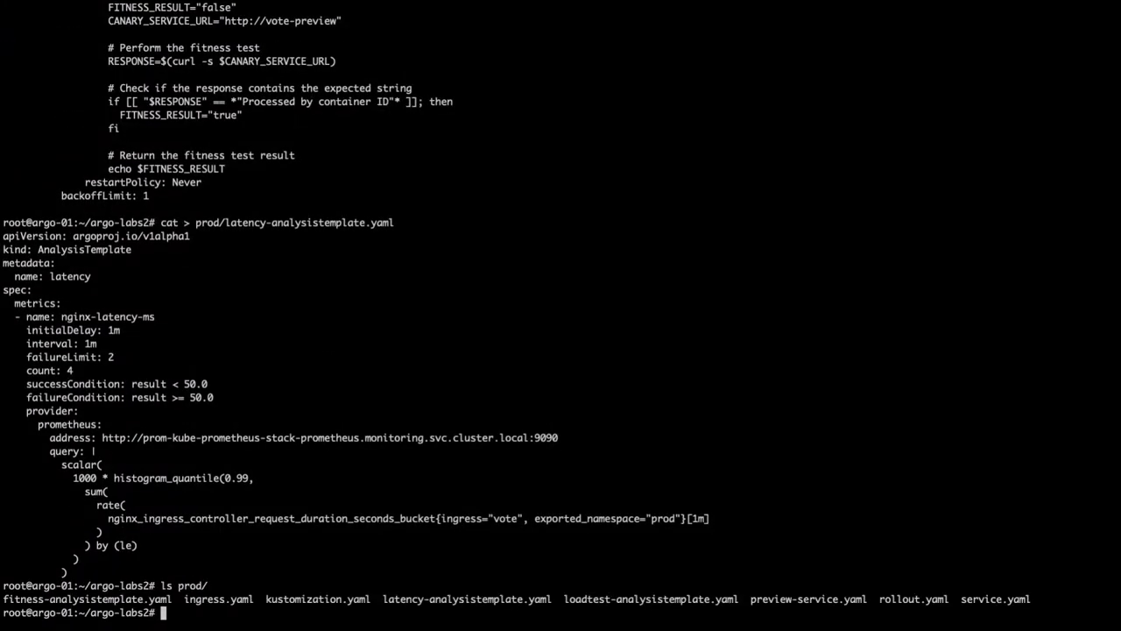
Step: Recall the kustomize build prod command from history and rerun it as kustomize apply -k prod/
{"action": "key", "text": "ctrl+r"}
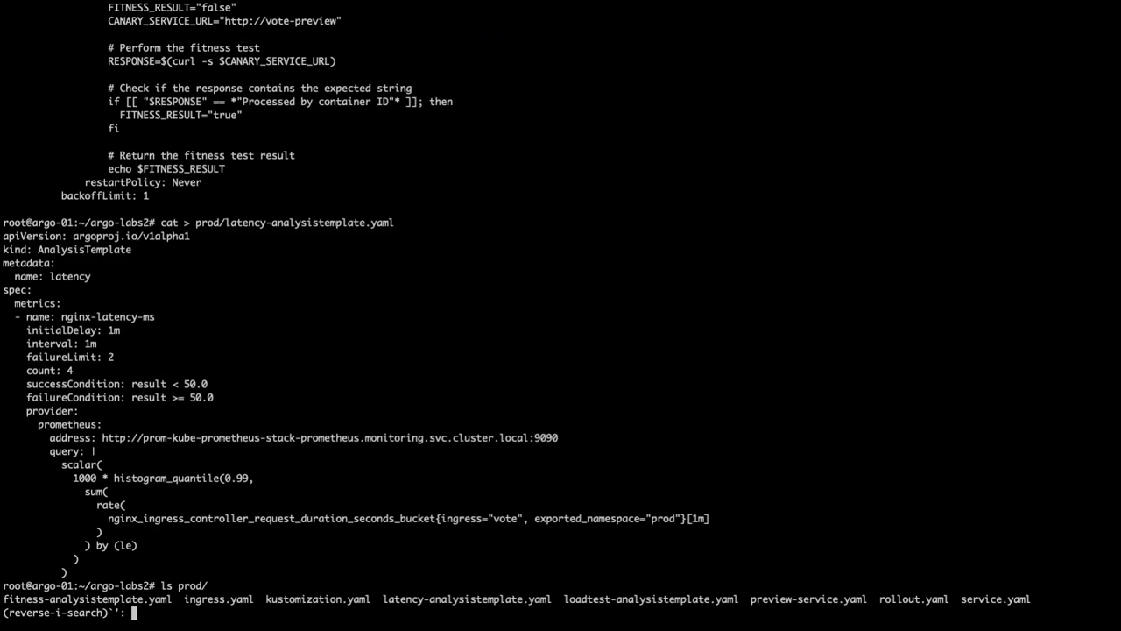
{"action": "type", "text": "kustomize build prod"}
{"action": "key", "text": "Return"}
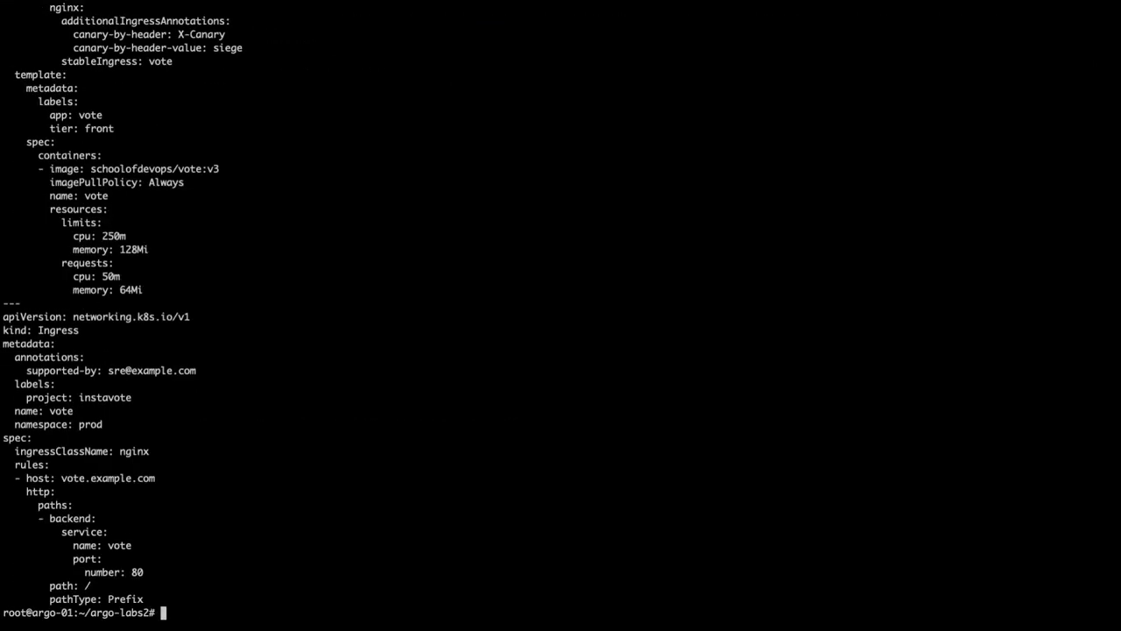
{"action": "key", "text": "Up"}
{"action": "key", "text": "BackSpace"}
{"action": "key", "text": "BackSpace"}
{"action": "key", "text": "BackSpace"}
{"action": "key", "text": "BackSpace"}
{"action": "key", "text": "BackSpace"}
{"action": "key", "text": "BackSpace"}
{"action": "key", "text": "BackSpace"}
{"action": "key", "text": "BackSpace"}
{"action": "key", "text": "BackSpace"}
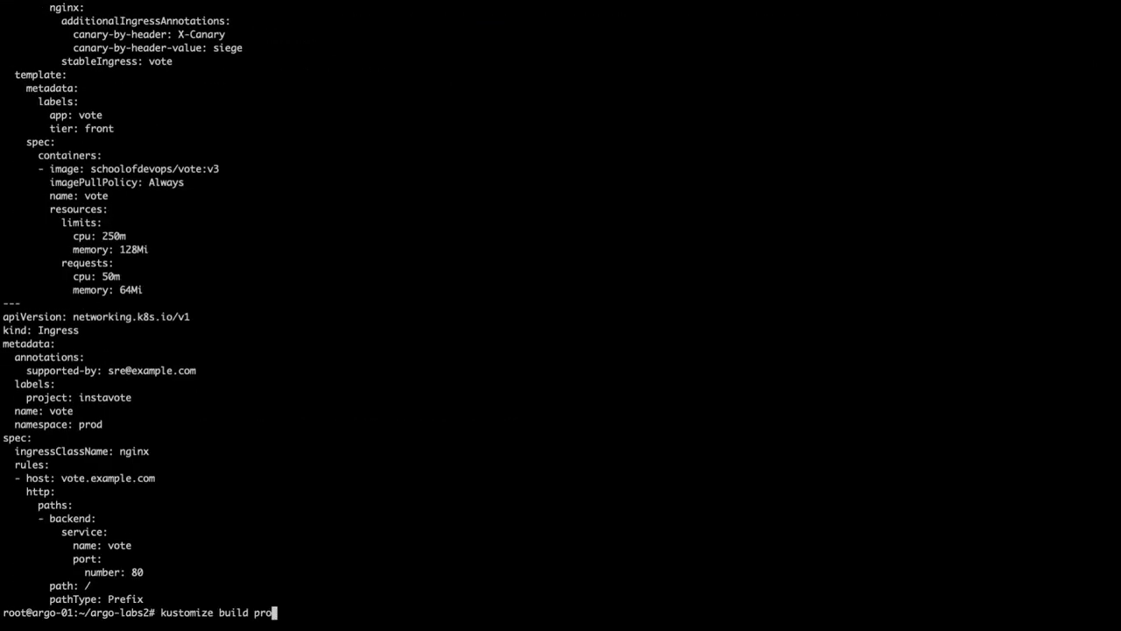
{"action": "type", "text": "apply -k prod/"}
{"action": "key", "text": "Return"}
Step: Correct the command to kubectl apply -k prod/ and run it
{"action": "key", "text": "Up"}
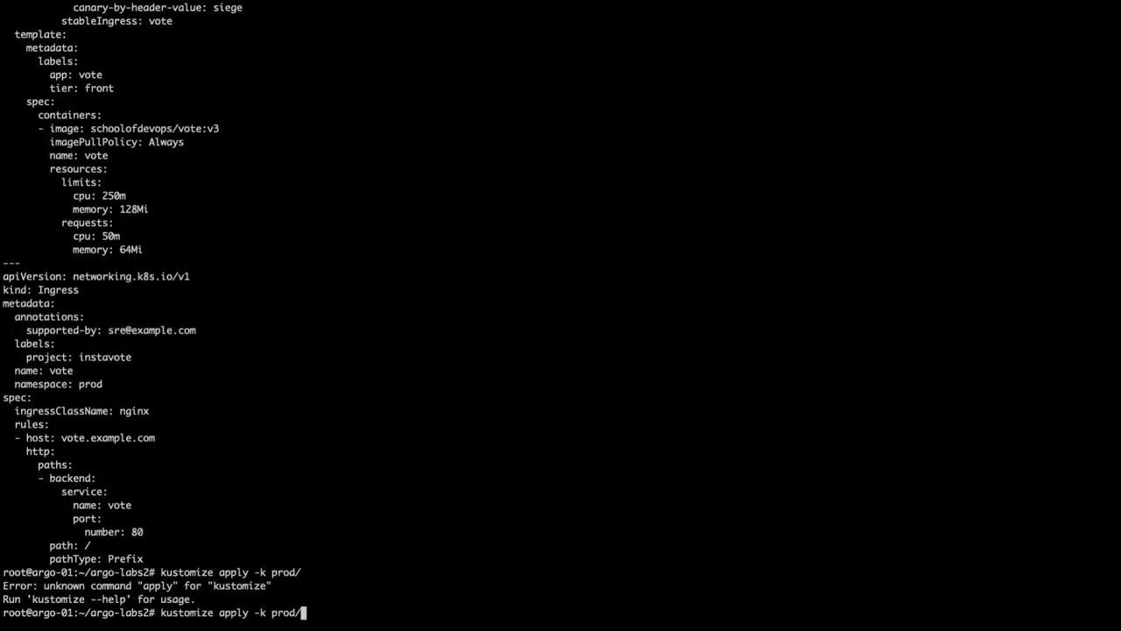
{"action": "key", "text": "ctrl+a"}
{"action": "key", "text": "Right"}
{"action": "key", "text": "Right"}
{"action": "key", "text": "Right"}
{"action": "key", "text": "Right"}
{"action": "key", "text": "Right"}
{"action": "key", "text": "Right"}
{"action": "key", "text": "Right"}
{"action": "key", "text": "Right"}
{"action": "key", "text": "Right"}
{"action": "key", "text": "BackSpace"}
{"action": "key", "text": "BackSpace"}
{"action": "key", "text": "BackSpace"}
{"action": "key", "text": "BackSpace"}
{"action": "key", "text": "BackSpace"}
{"action": "key", "text": "BackSpace"}
{"action": "key", "text": "BackSpace"}
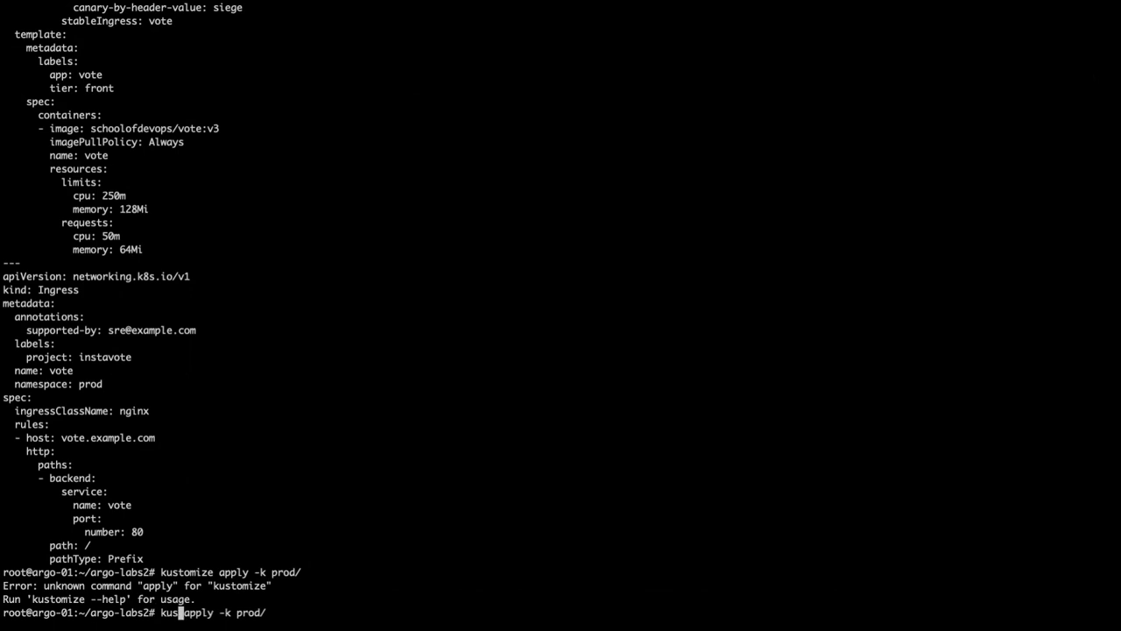
{"action": "type", "text": "bectl"}
{"action": "key", "text": "Return"}
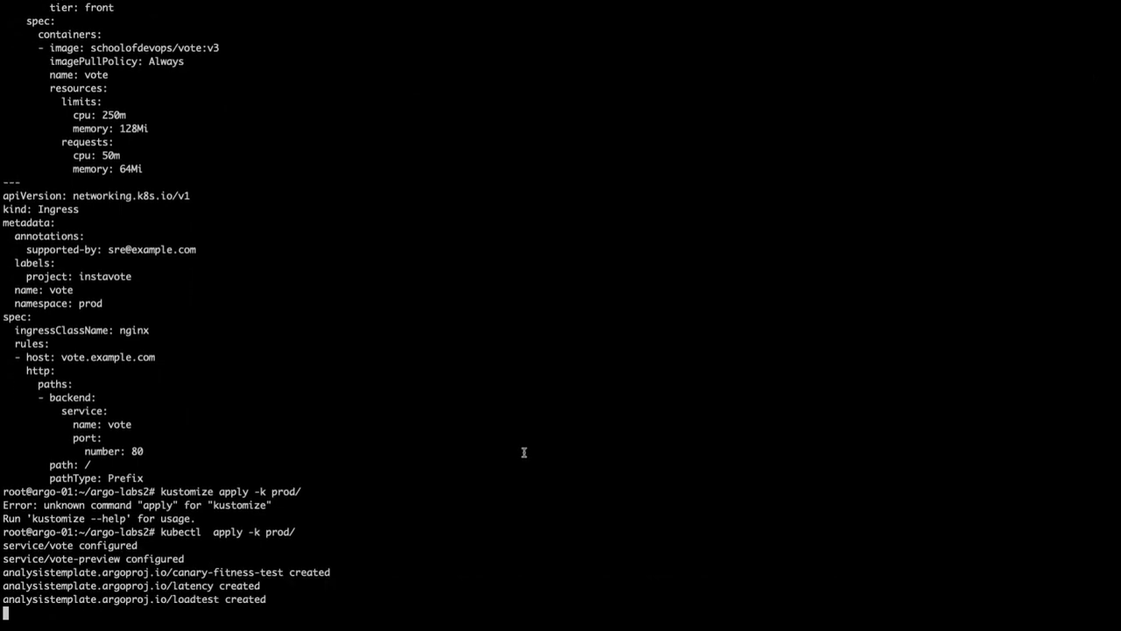
{"action": "key", "text": "ctrl+Right"}
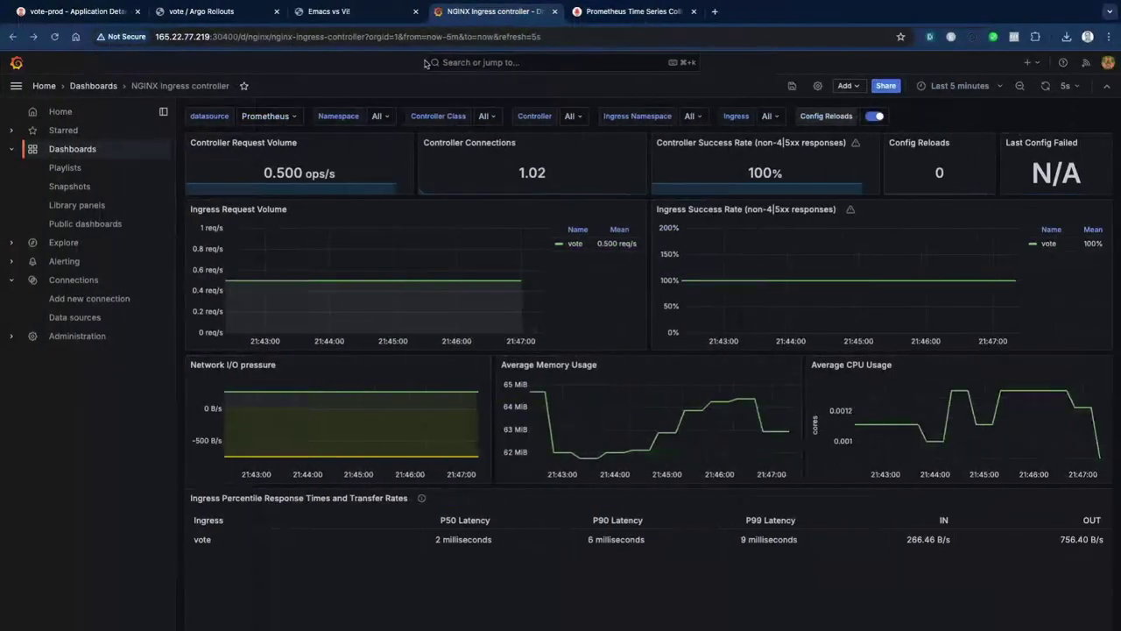
Step: Expand the vote rollout's Experiment and Analysis step cards to see the loadtest and latency templates
{"action": "left_click", "coordinate": [209, 14]}
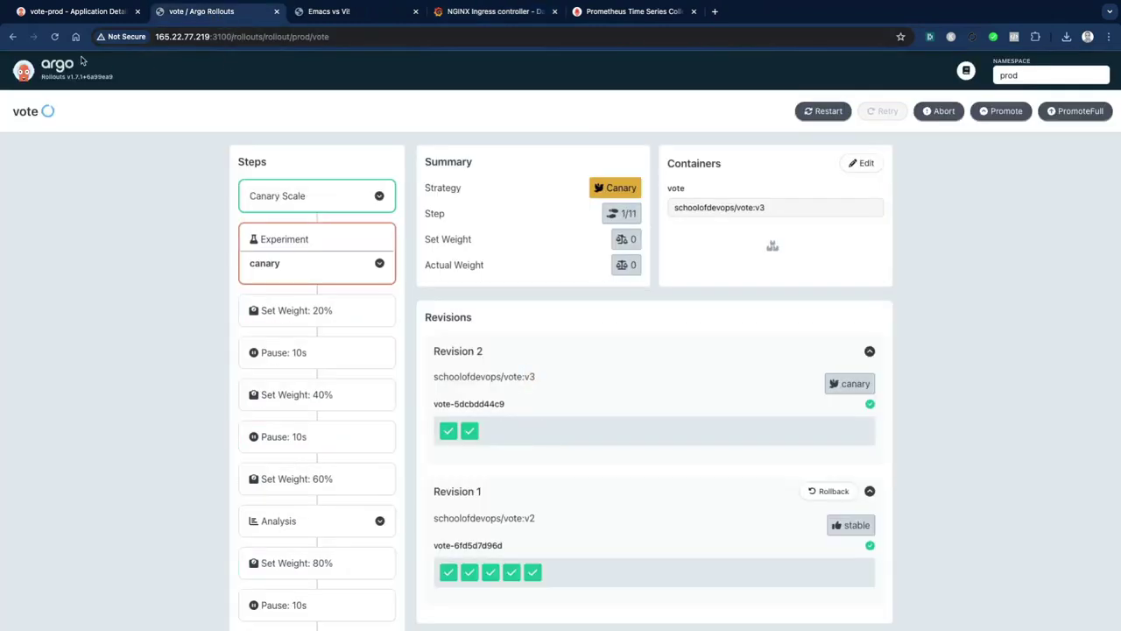
{"action": "scroll", "coordinate": [155, 359], "scroll_direction": "down", "scroll_amount": 2}
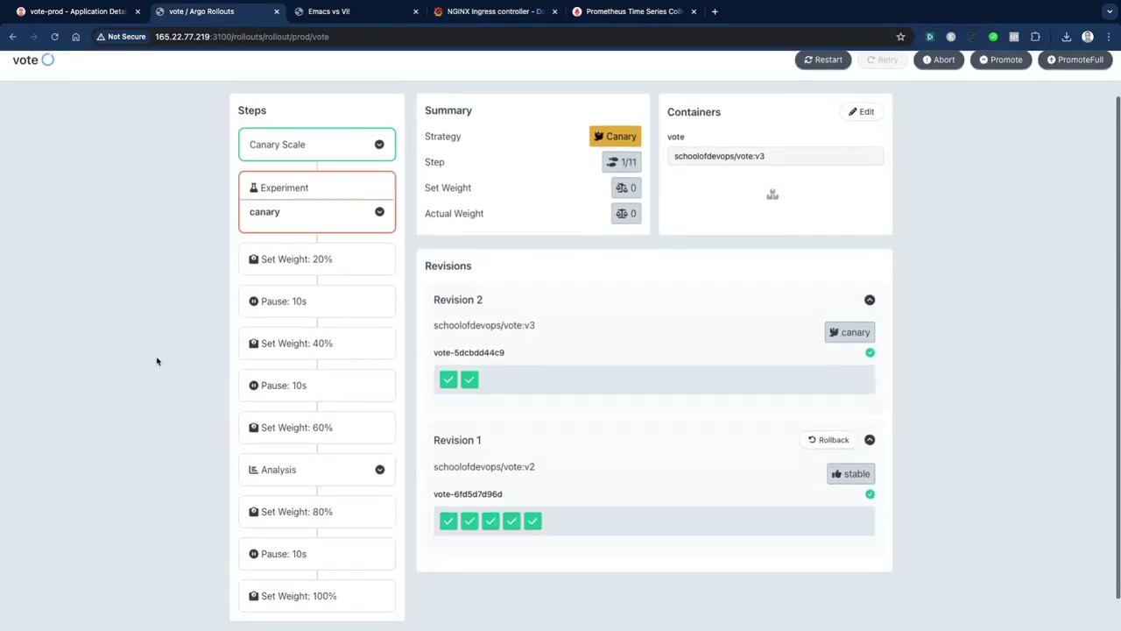
{"action": "left_click", "coordinate": [379, 177]}
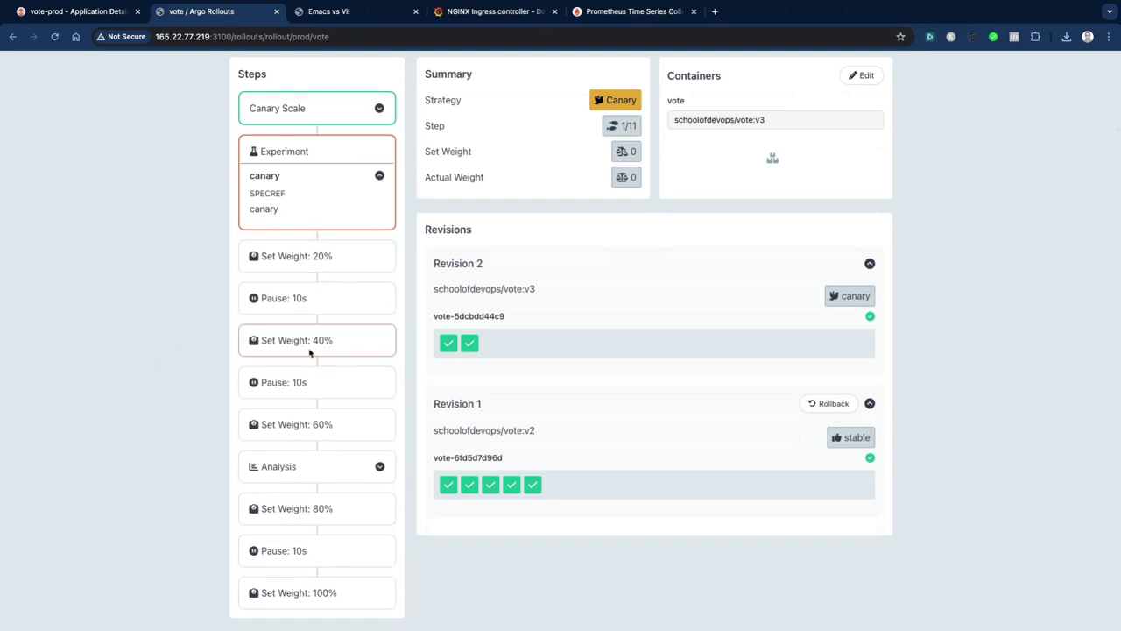
{"action": "left_click", "coordinate": [380, 176]}
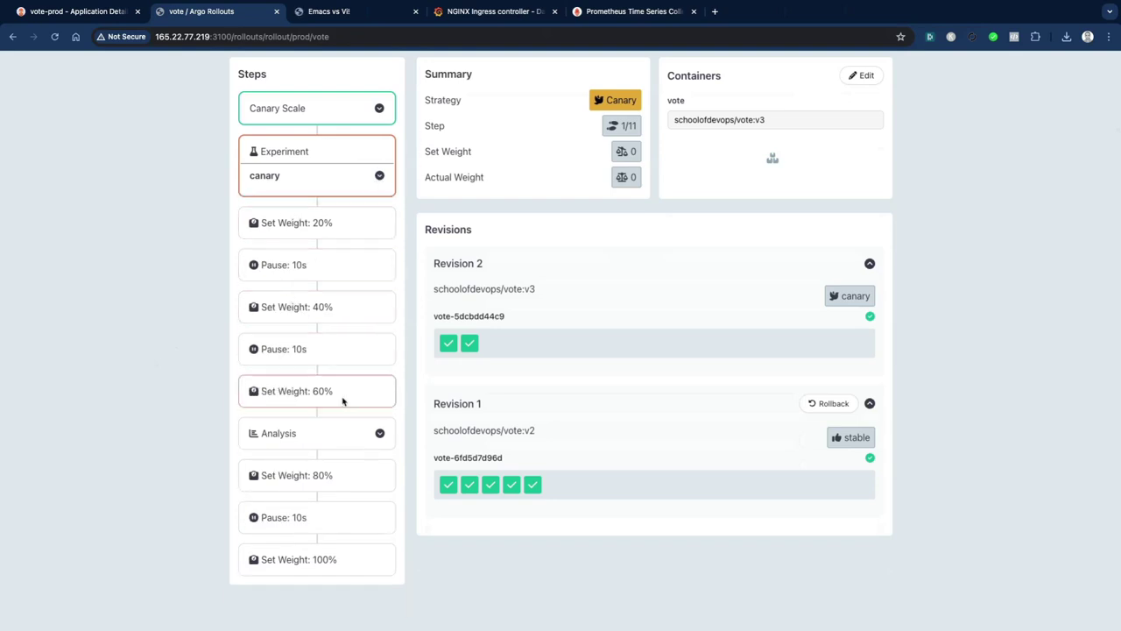
{"action": "left_click", "coordinate": [380, 435]}
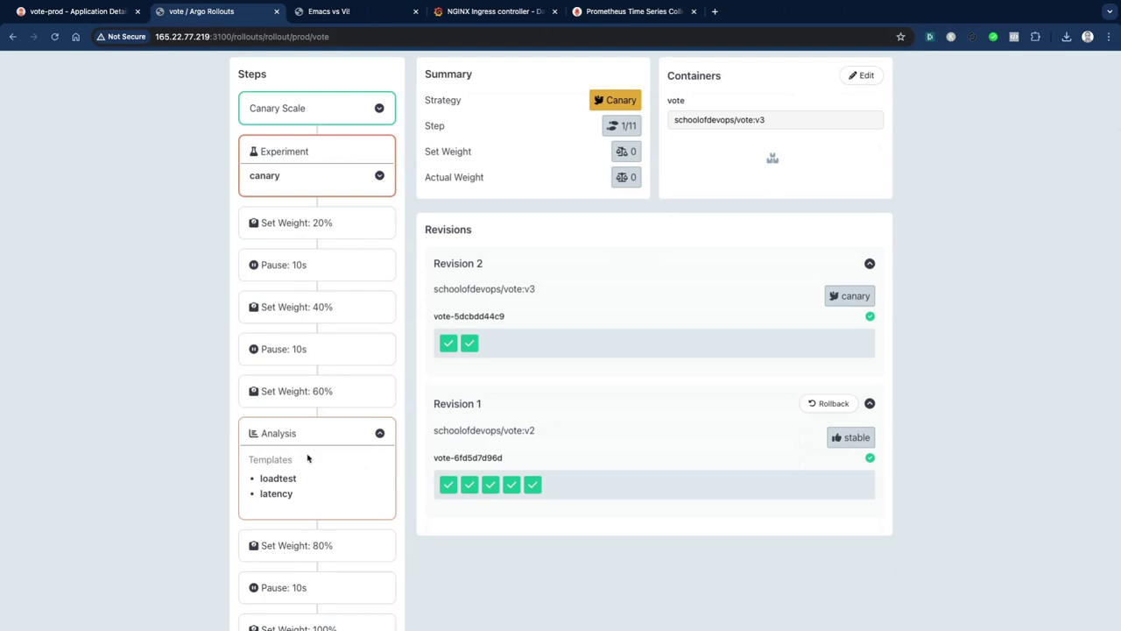
{"action": "double_click", "coordinate": [278, 492]}
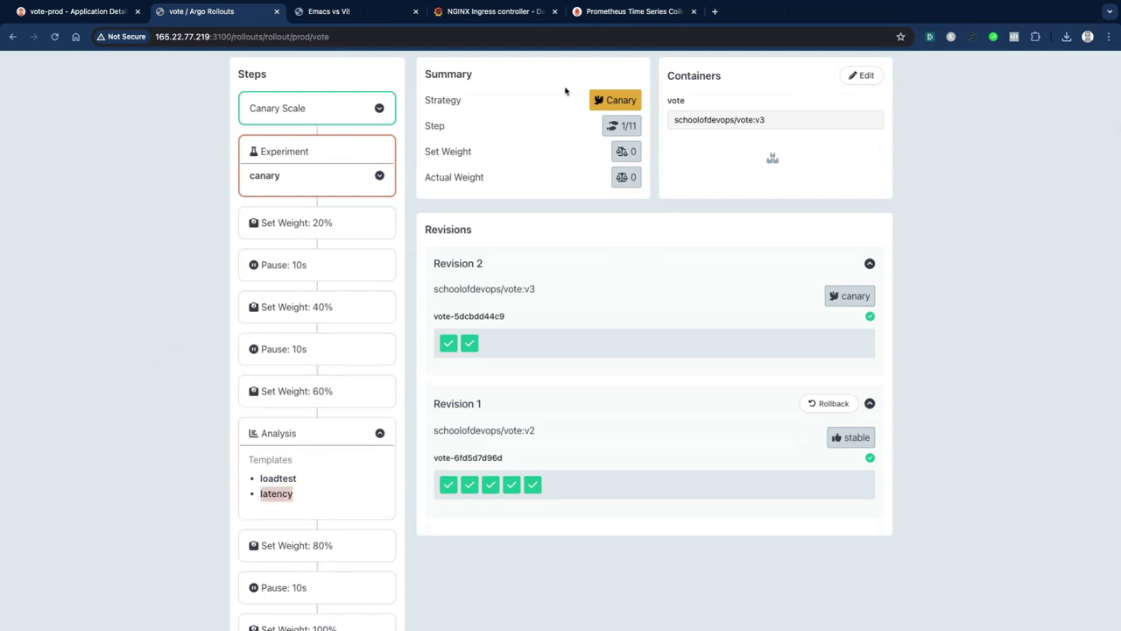
{"action": "key", "text": "super+4"}
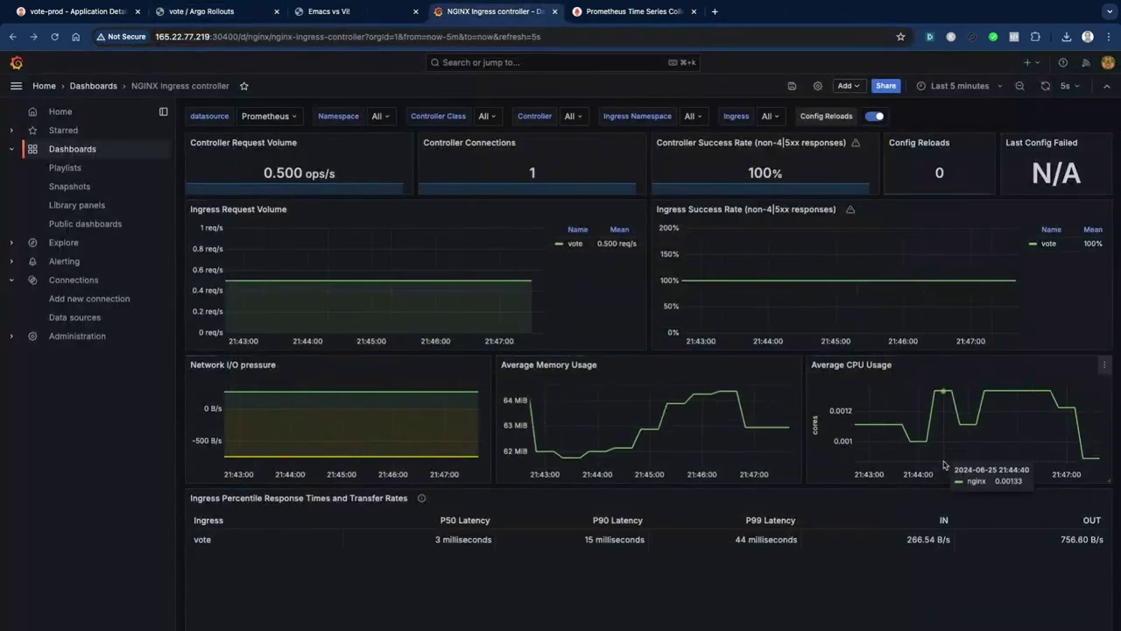
Step: Check the NGINX percentile response-time and heatmap panels, with quick looks at Argo CD and Prometheus
{"action": "key", "text": "Down"}
{"action": "key", "text": "Down"}
{"action": "key", "text": "Down"}
{"action": "key", "text": "Down"}
{"action": "key", "text": "Down"}
{"action": "key", "text": "Down"}
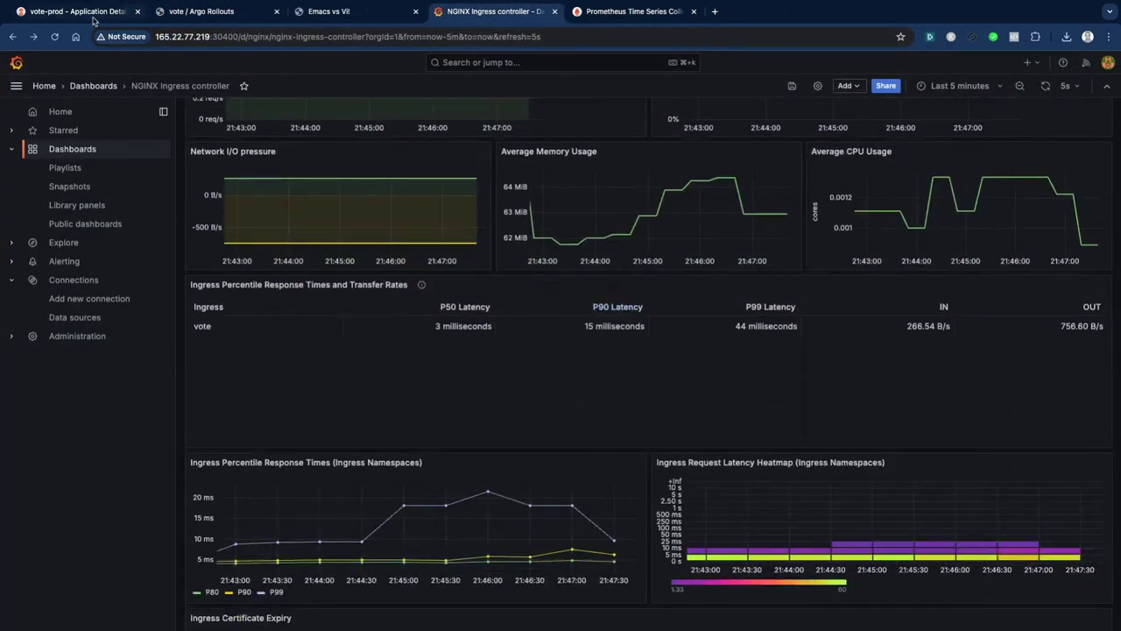
{"action": "key", "text": "super+1"}
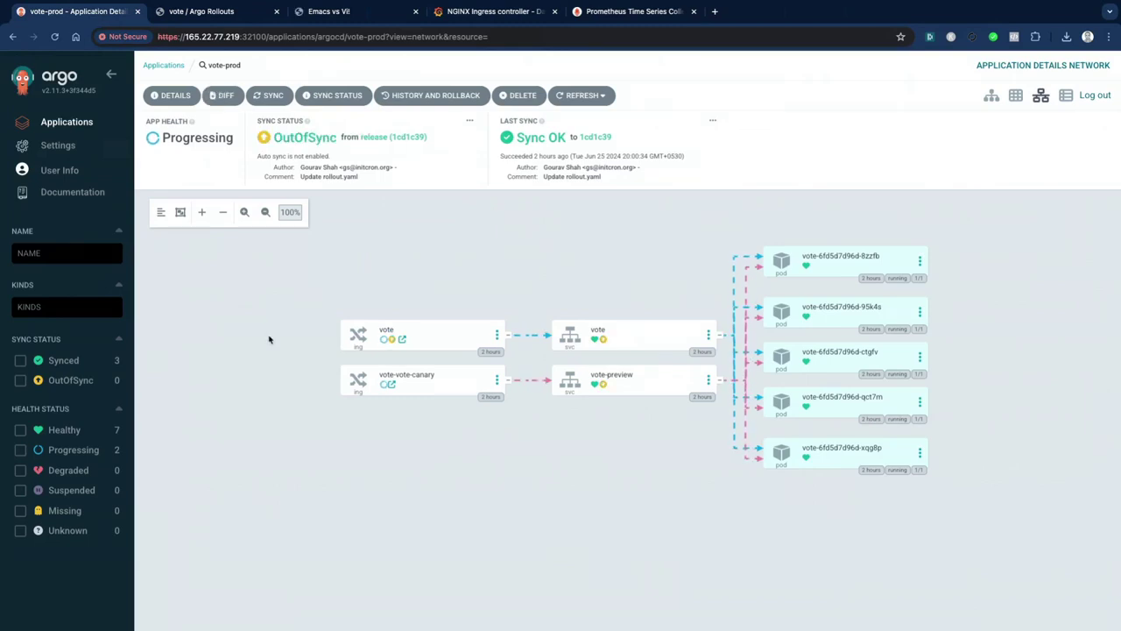
{"action": "key", "text": "super+Tab"}
{"action": "key", "text": "super+Tab"}
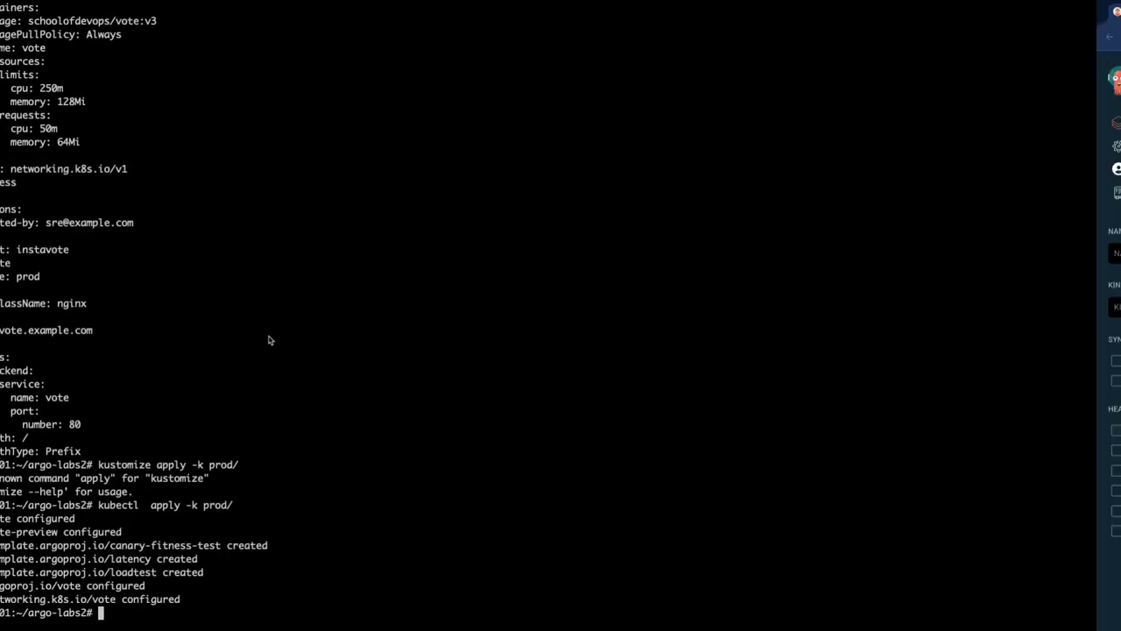
{"action": "key", "text": "super+Tab"}
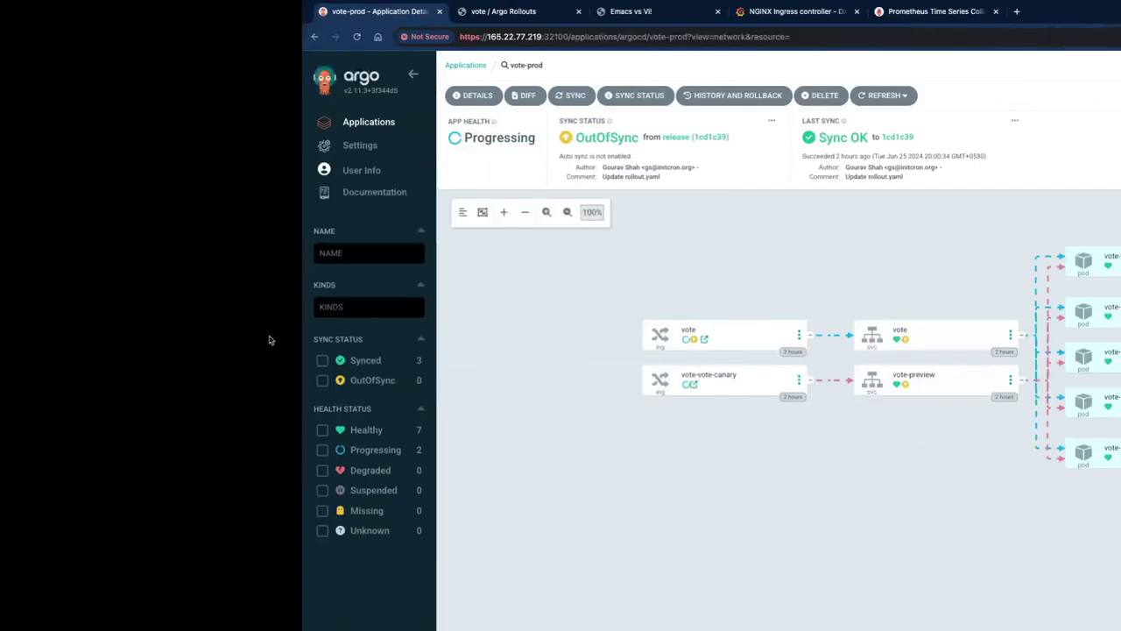
{"action": "key", "text": "super+Tab"}
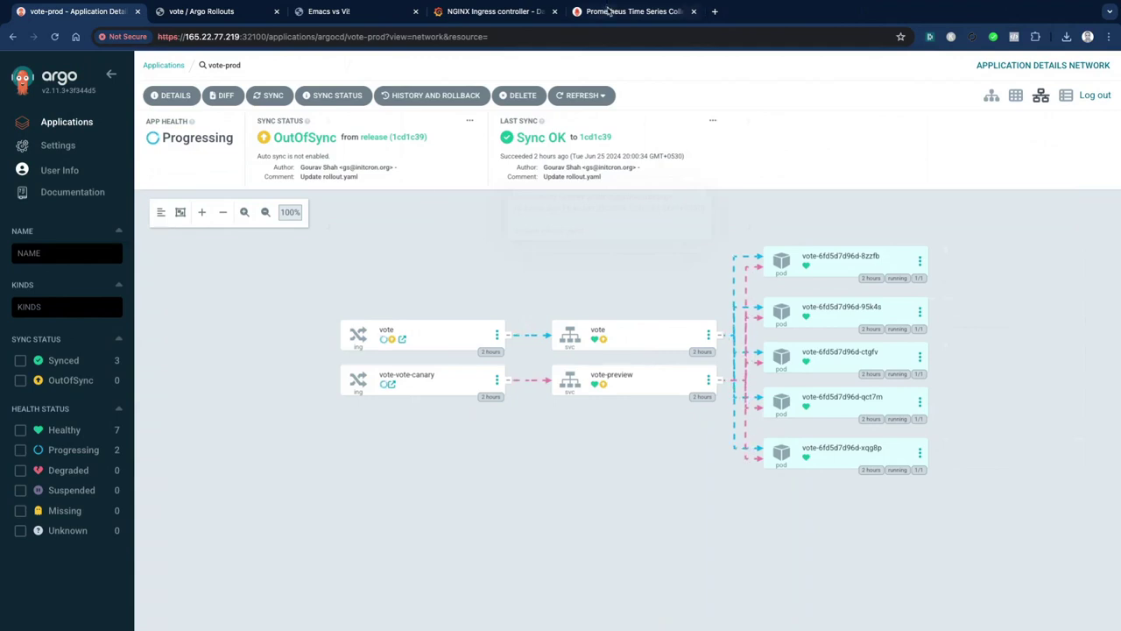
{"action": "left_click", "coordinate": [604, 11]}
{"action": "left_click", "coordinate": [485, 18]}
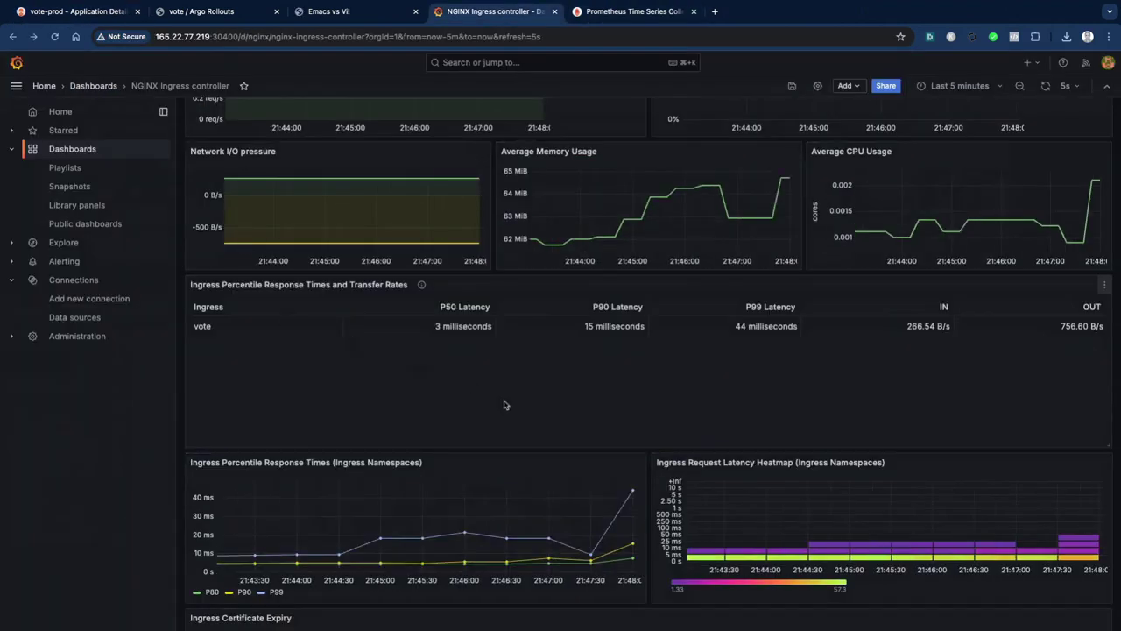
{"action": "scroll", "coordinate": [505, 400], "scroll_direction": "down", "scroll_amount": 3}
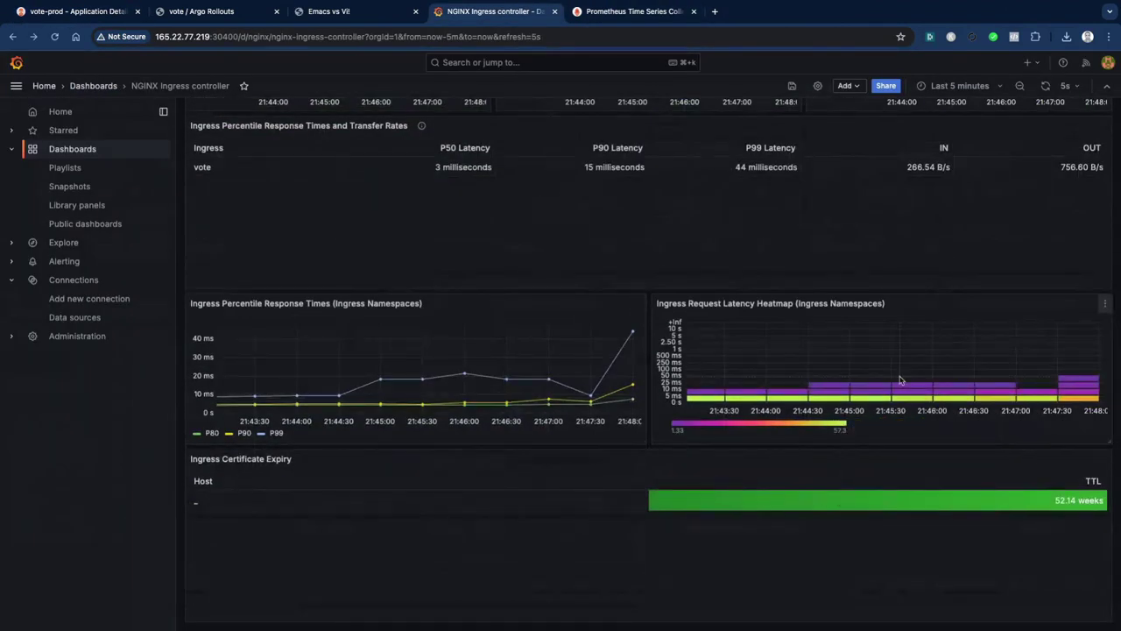
{"action": "left_click", "coordinate": [77, 12]}
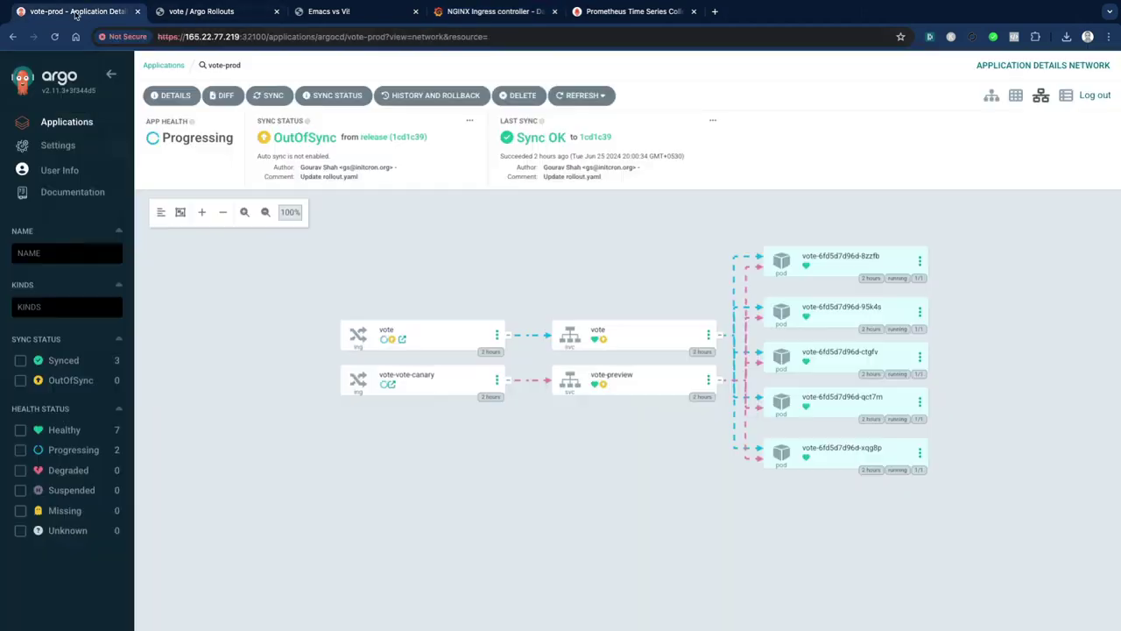
{"action": "left_click", "coordinate": [195, 12]}
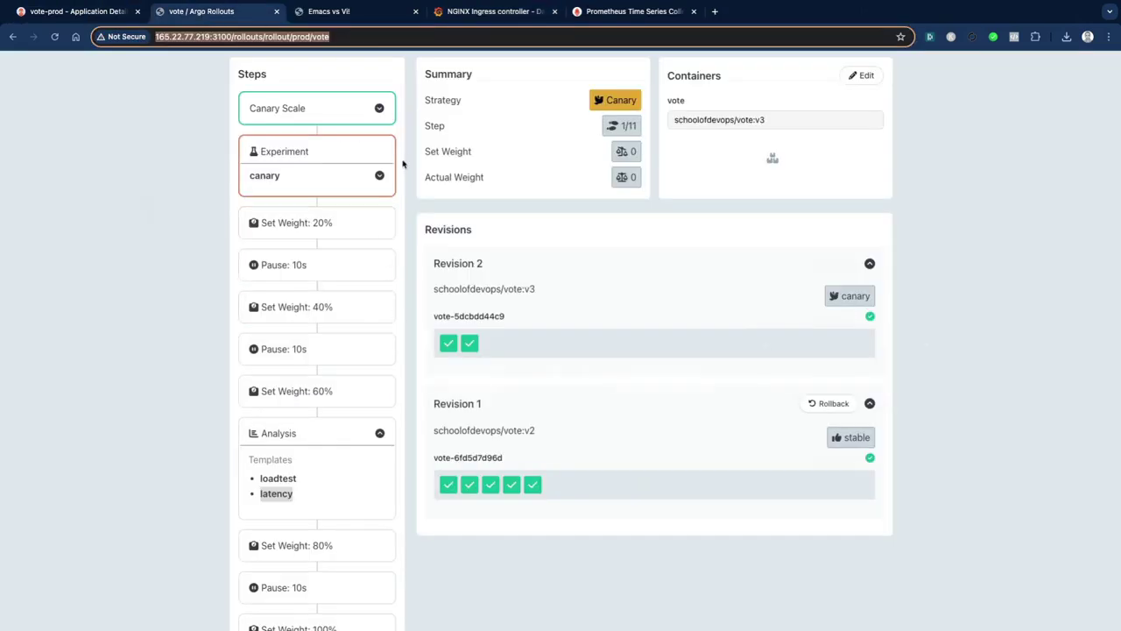
Step: Toggle the Experiment and Analysis step cards and select the canary image schoolofdevops/vote:v3
{"action": "left_click", "coordinate": [380, 176]}
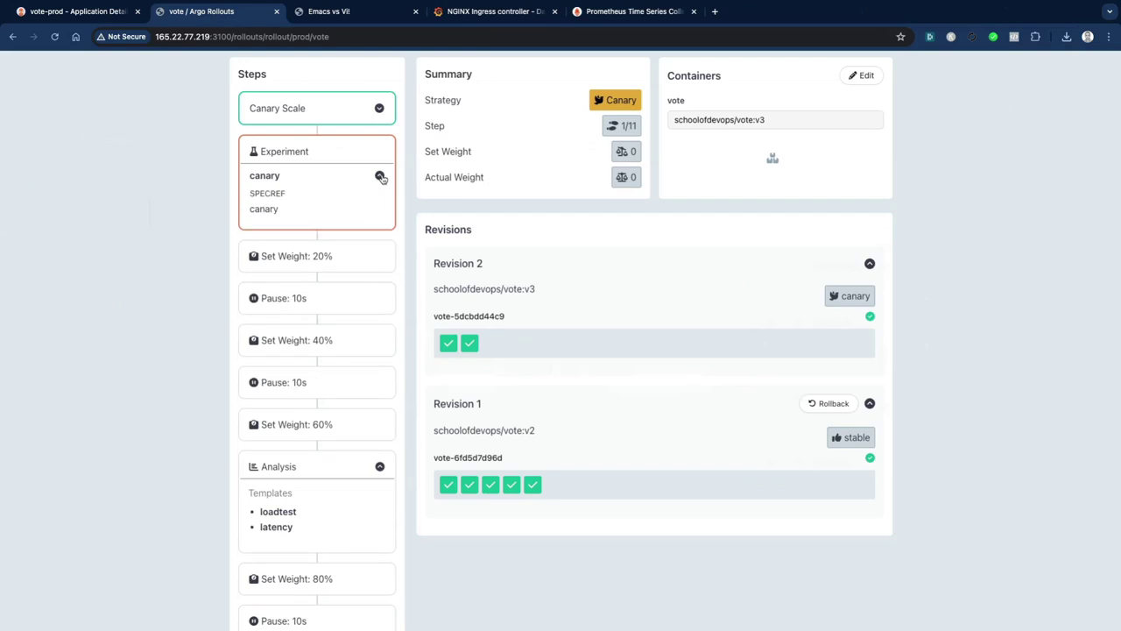
{"action": "left_click", "coordinate": [381, 467]}
{"action": "left_click", "coordinate": [380, 467]}
{"action": "triple_click", "coordinate": [528, 291]}
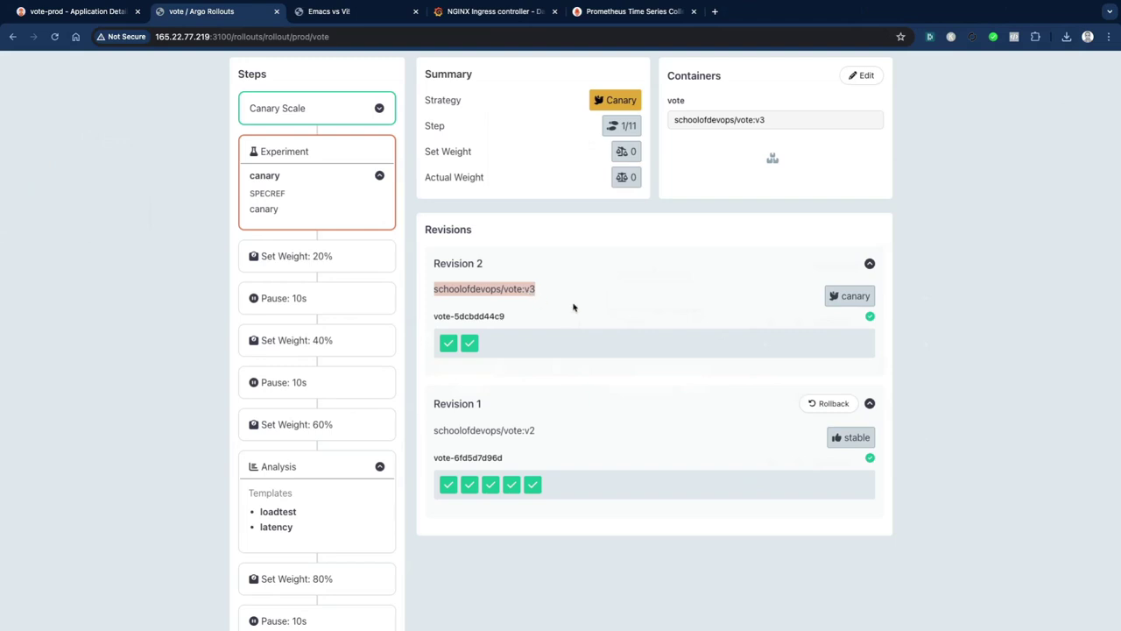
{"action": "scroll", "coordinate": [573, 306], "scroll_direction": "up", "scroll_amount": 2}
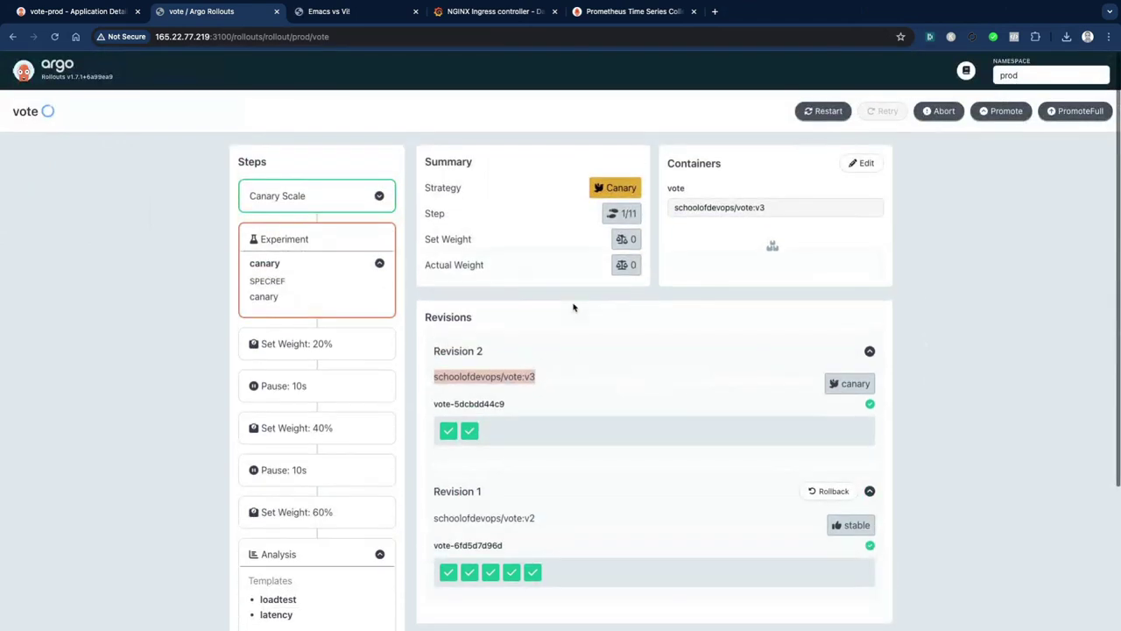
{"action": "scroll", "coordinate": [574, 307], "scroll_direction": "down", "scroll_amount": 2}
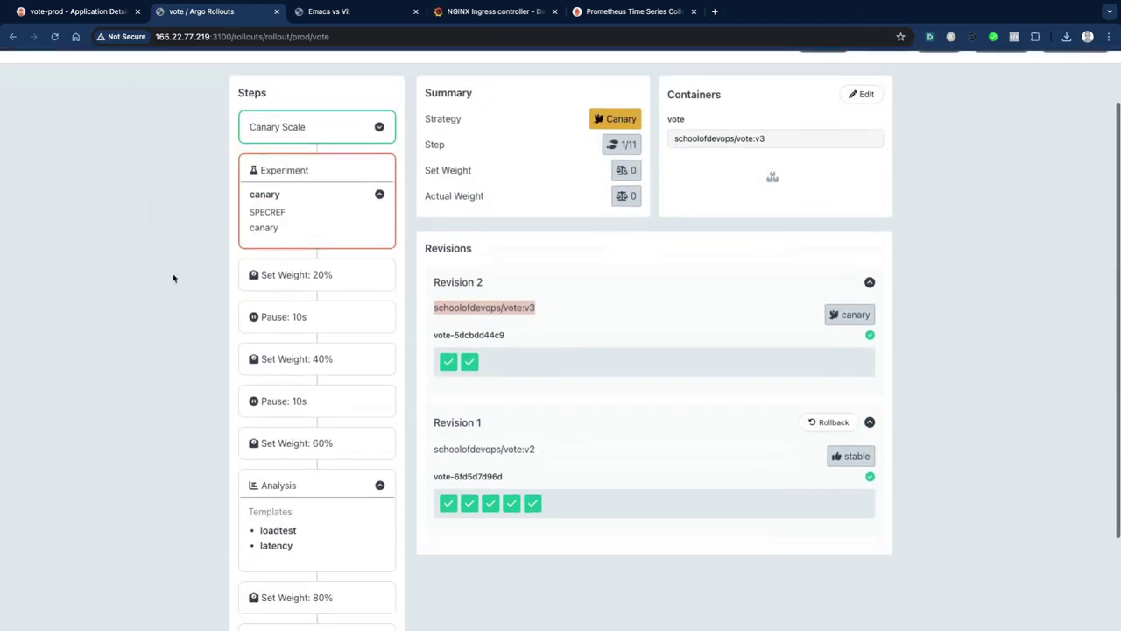
{"action": "scroll", "coordinate": [500, 284], "scroll_direction": "down", "scroll_amount": 3}
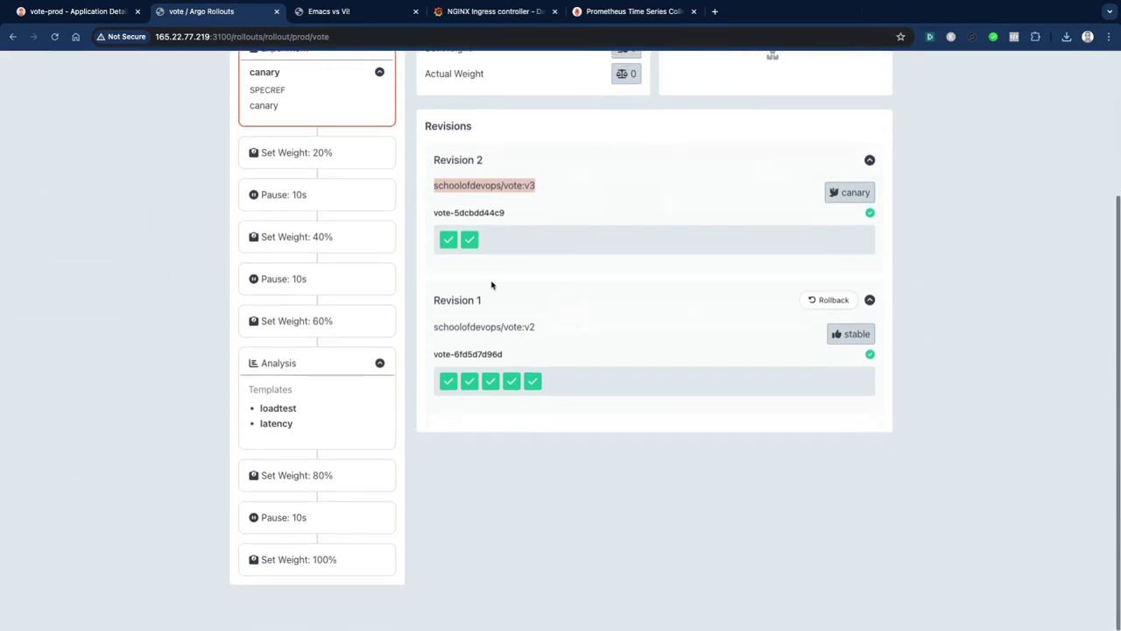
{"action": "scroll", "coordinate": [492, 285], "scroll_direction": "up", "scroll_amount": 4}
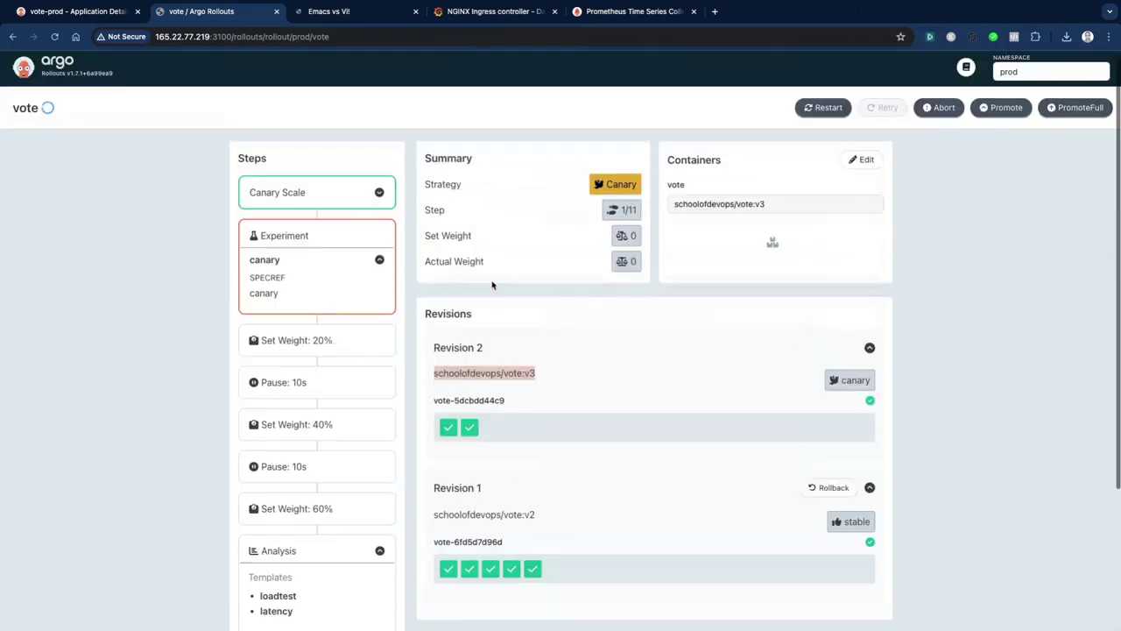
{"action": "left_click", "coordinate": [380, 260]}
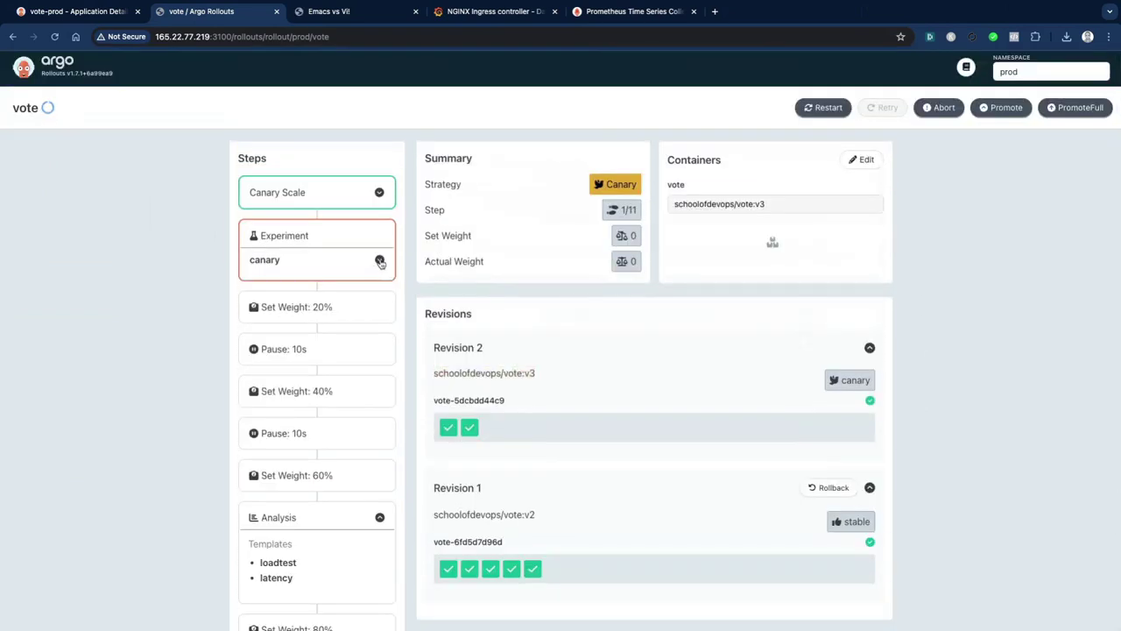
Step: Reload the rollout page and re-expand the Analysis step to show its templates
{"action": "left_click", "coordinate": [54, 37]}
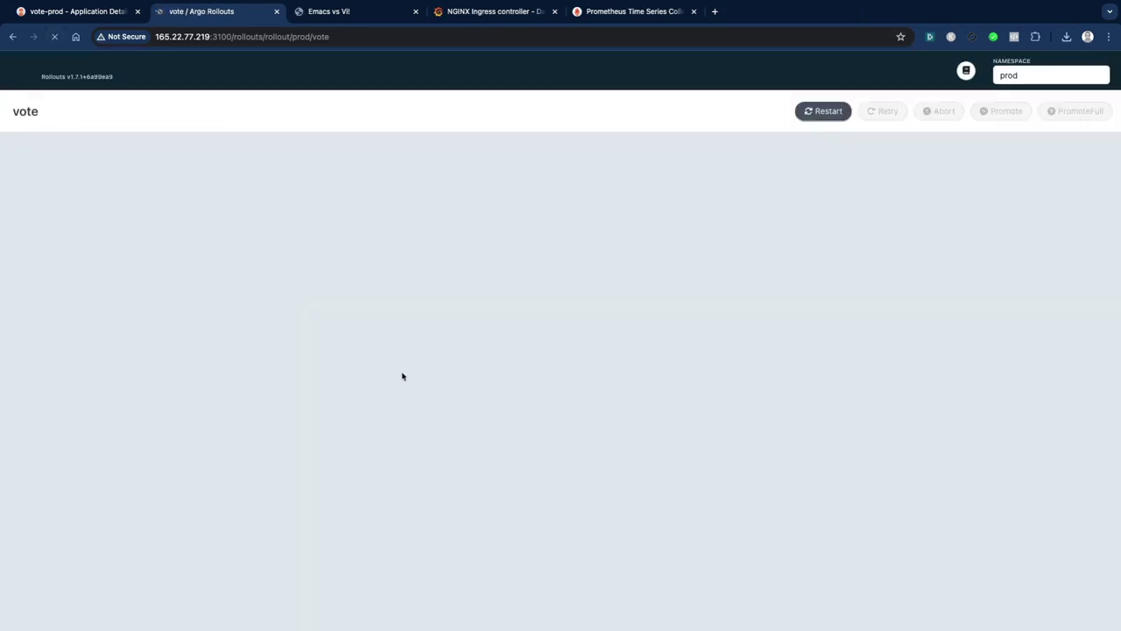
{"action": "scroll", "coordinate": [466, 392], "scroll_direction": "down", "scroll_amount": 1}
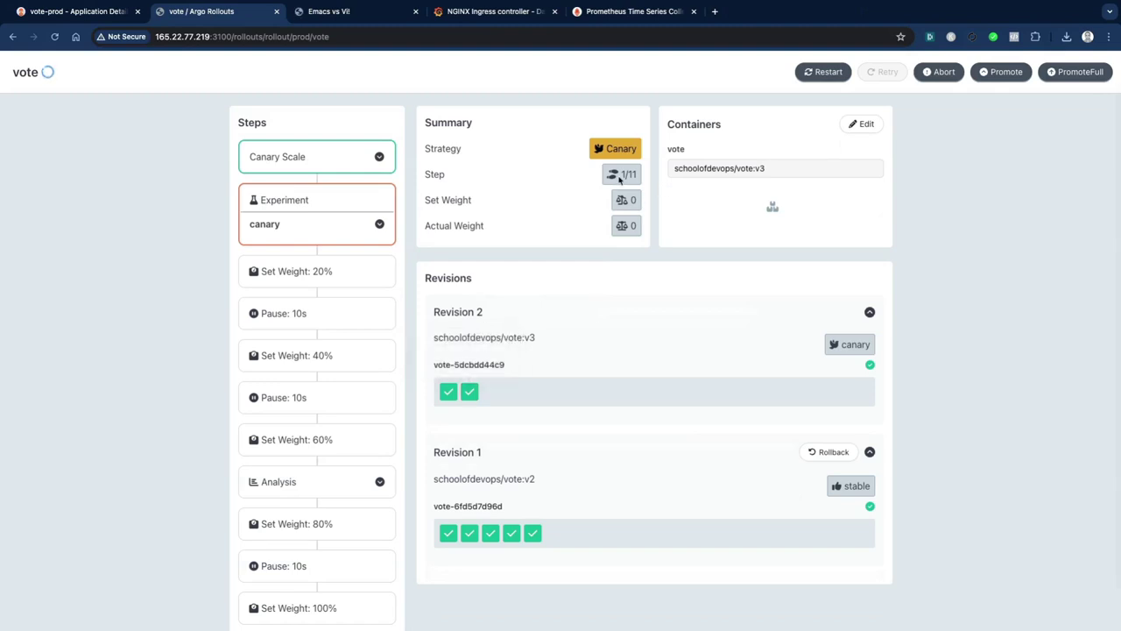
{"action": "left_click", "coordinate": [379, 225]}
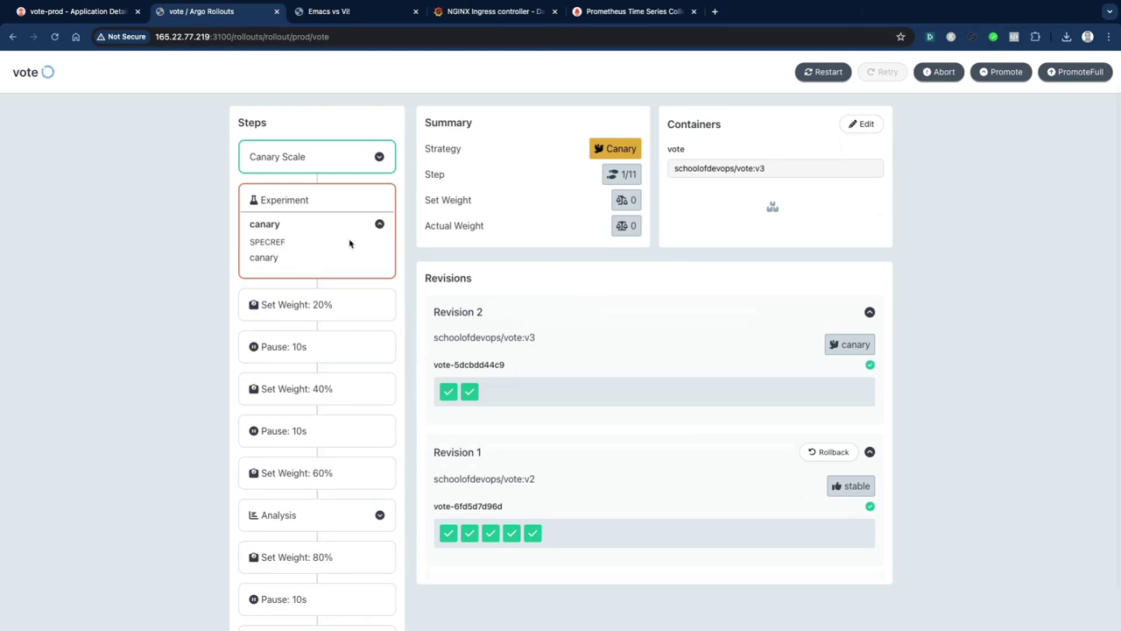
{"action": "left_click", "coordinate": [379, 224]}
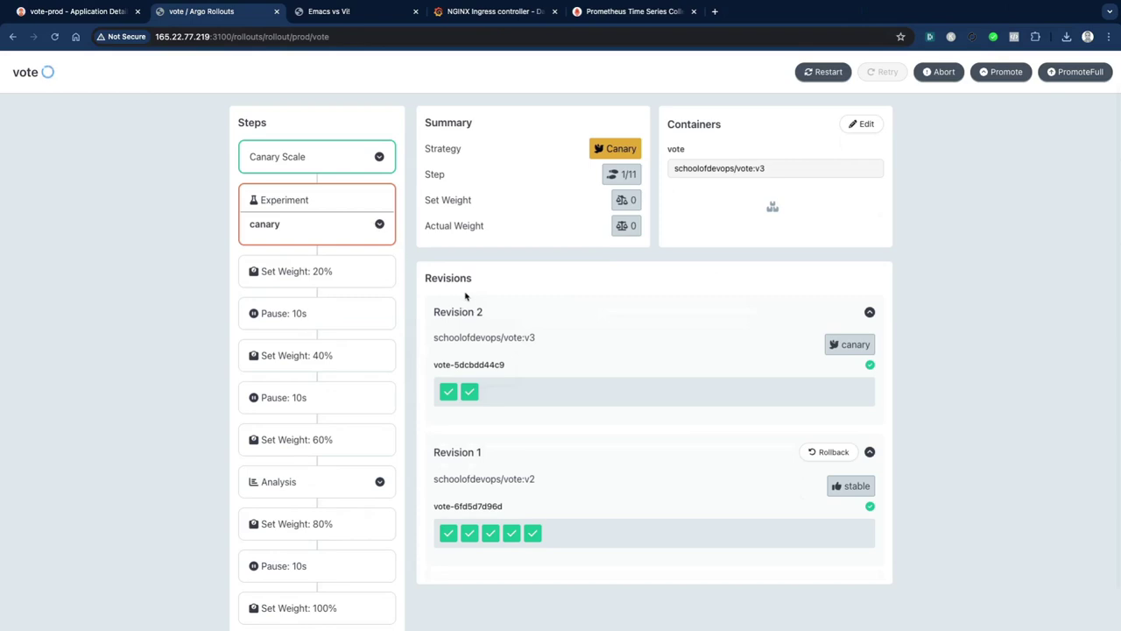
{"action": "scroll", "coordinate": [343, 294], "scroll_direction": "down", "scroll_amount": 1}
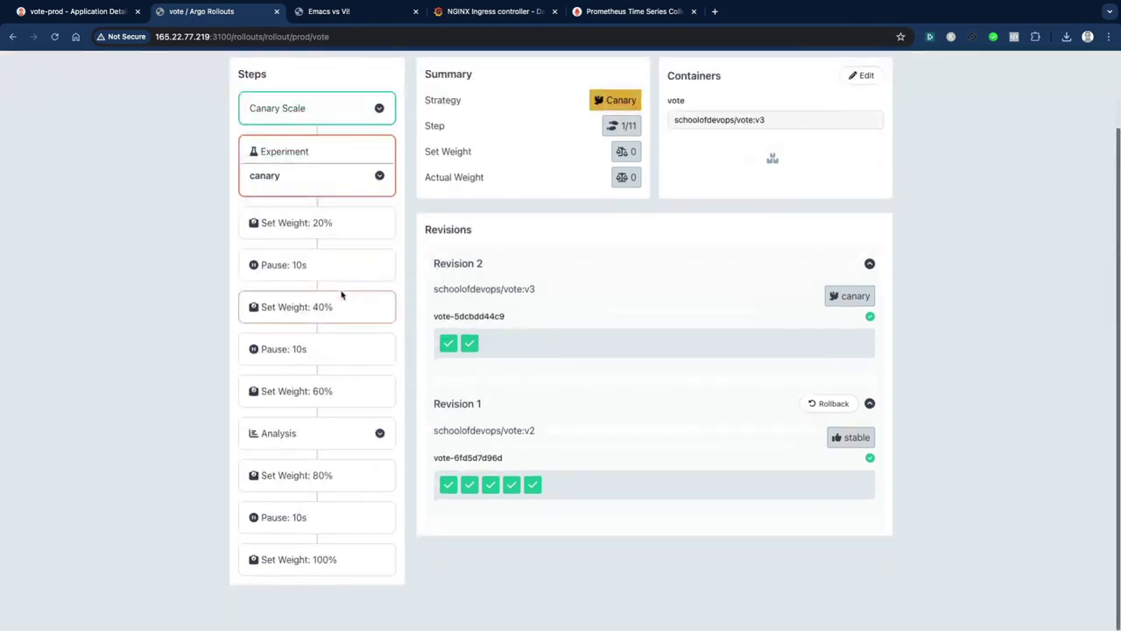
{"action": "left_click", "coordinate": [380, 432]}
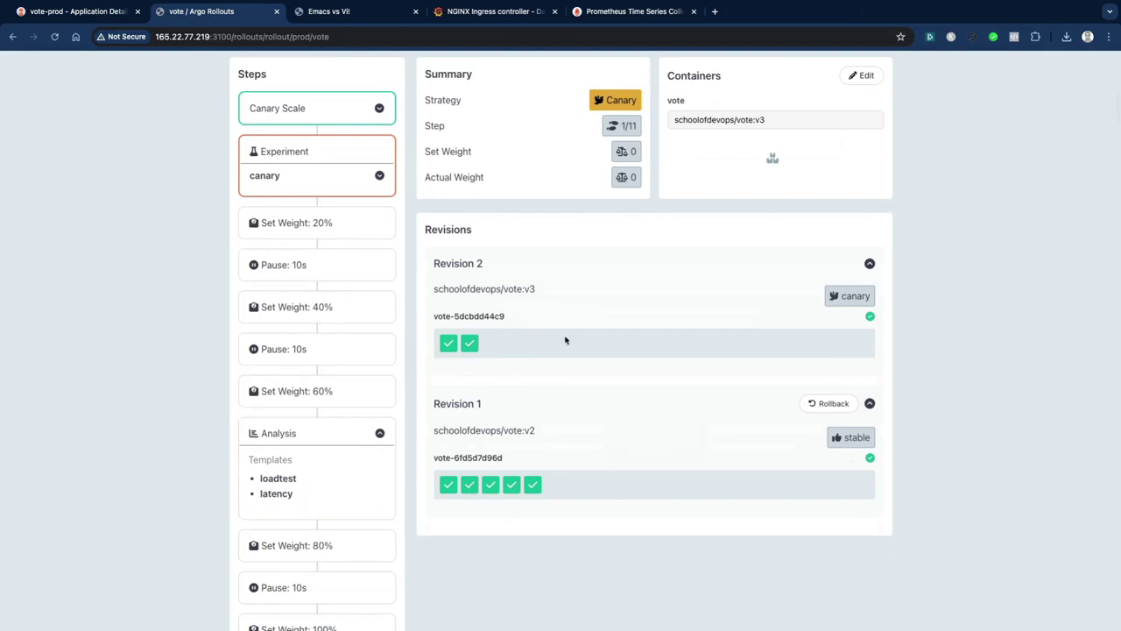
{"action": "scroll", "coordinate": [566, 346], "scroll_direction": "up", "scroll_amount": 3}
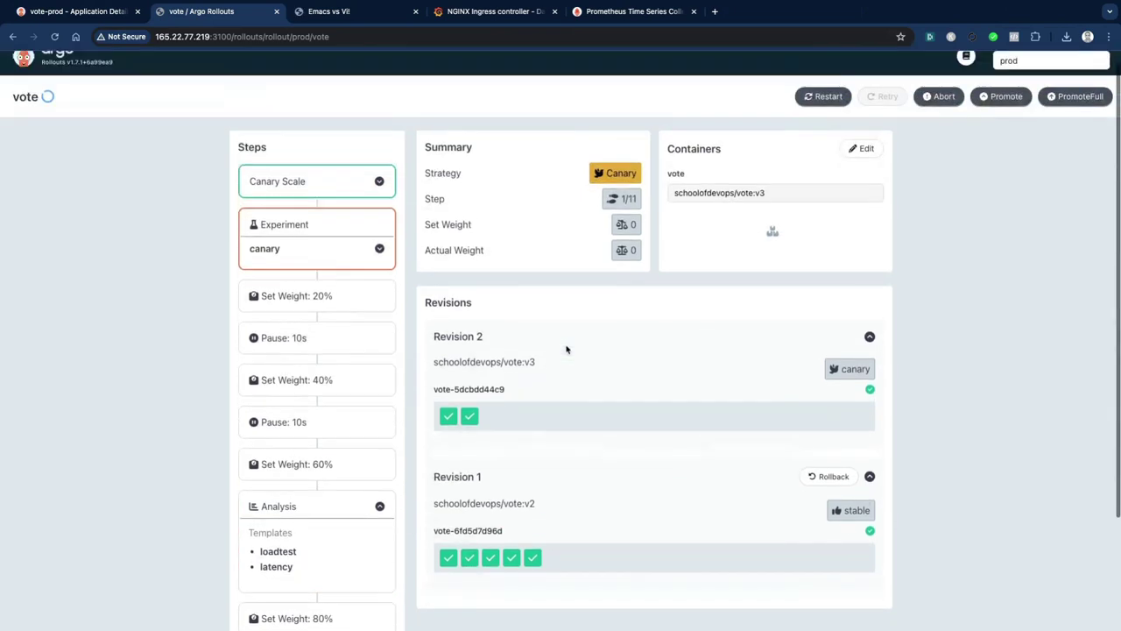
Step: Review the canary steps in prod/rollout.yaml in vim, then quit with :q
{"action": "left_click", "coordinate": [379, 264]}
{"action": "key", "text": "ctrl+Left"}
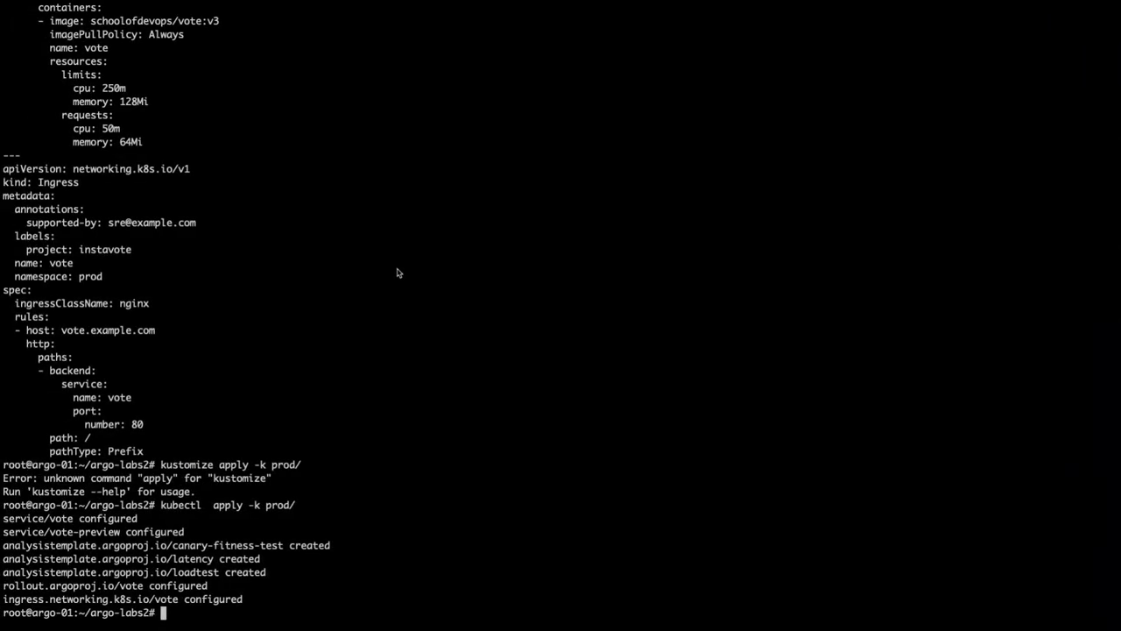
{"action": "type", "text": "vim prod/"}
{"action": "type", "text": "r"}
{"action": "key", "text": "Tab"}
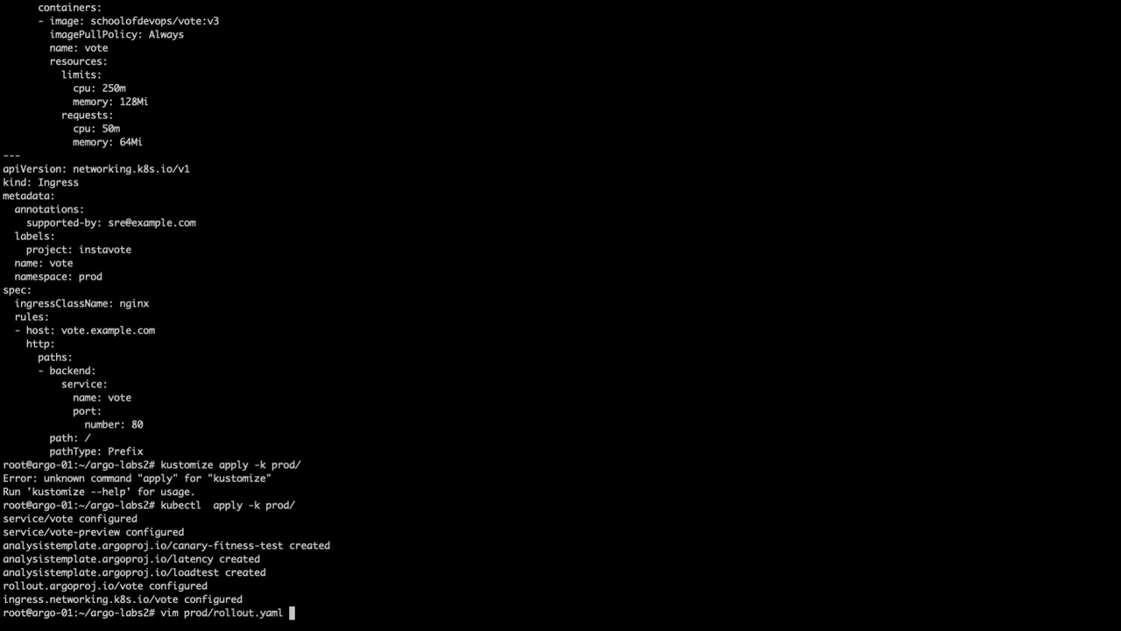
{"action": "key", "text": "Return"}
{"action": "key", "text": "Down"}
{"action": "key", "text": "Down"}
{"action": "key", "text": "Down"}
{"action": "key", "text": "Down"}
{"action": "key", "text": "Down"}
{"action": "key", "text": "Down"}
{"action": "key", "text": "Down"}
{"action": "key", "text": "Down"}
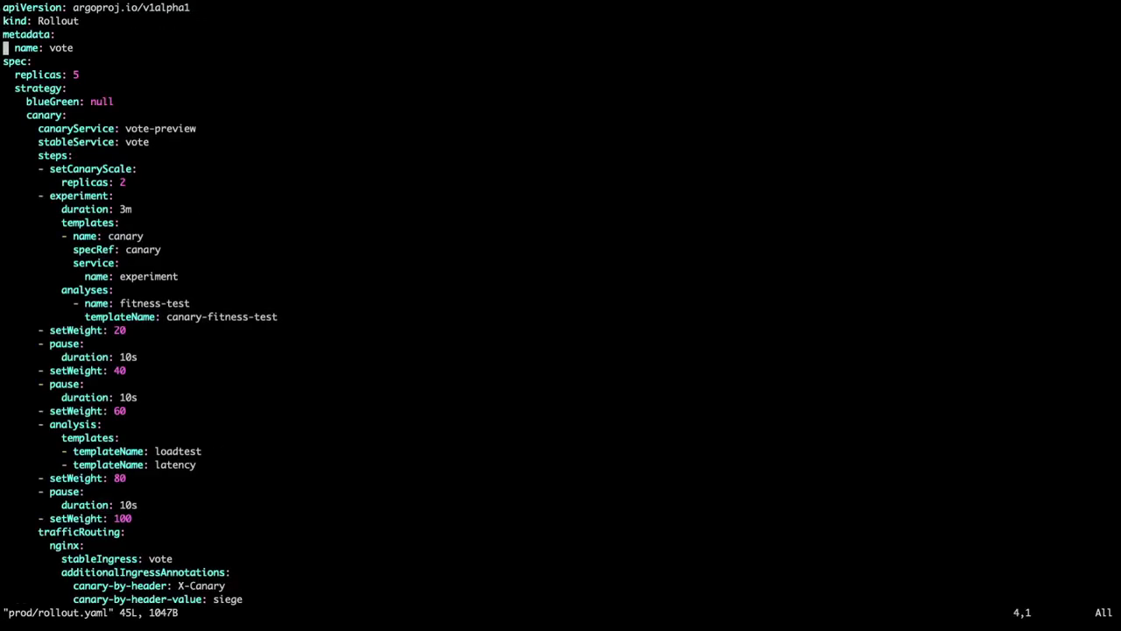
{"action": "key", "text": "Down"}
{"action": "key", "text": "Down"}
{"action": "key", "text": "Down"}
{"action": "key", "text": "Down"}
{"action": "key", "text": "Down"}
{"action": "key", "text": "Down"}
{"action": "key", "text": "Down"}
{"action": "key", "text": "Down"}
{"action": "key", "text": "Down"}
{"action": "key", "text": "Down"}
{"action": "key", "text": "Down"}
{"action": "key", "text": "Down"}
{"action": "key", "text": "Down"}
{"action": "key", "text": "Down"}
{"action": "key", "text": "Down"}
{"action": "key", "text": "Down"}
{"action": "key", "text": "Down"}
{"action": "key", "text": "Up"}
{"action": "key", "text": "Up"}
{"action": "key", "text": "Up"}
{"action": "key", "text": "Up"}
{"action": "key", "text": "Up"}
{"action": "key", "text": "Up"}
{"action": "key", "text": "Up"}
{"action": "key", "text": "Up"}
{"action": "key", "text": "Up"}
{"action": "key", "text": "Up"}
{"action": "key", "text": "Up"}
{"action": "key", "text": "Down"}
{"action": "key", "text": "ctrl+c"}
{"action": "type", "text": ":q"}
{"action": "key", "text": "Return"}
Step: Run kubectl get experiments -A, then attempt a kubectl rollouts command and abandon it
{"action": "type", "text": "kubectl get "}
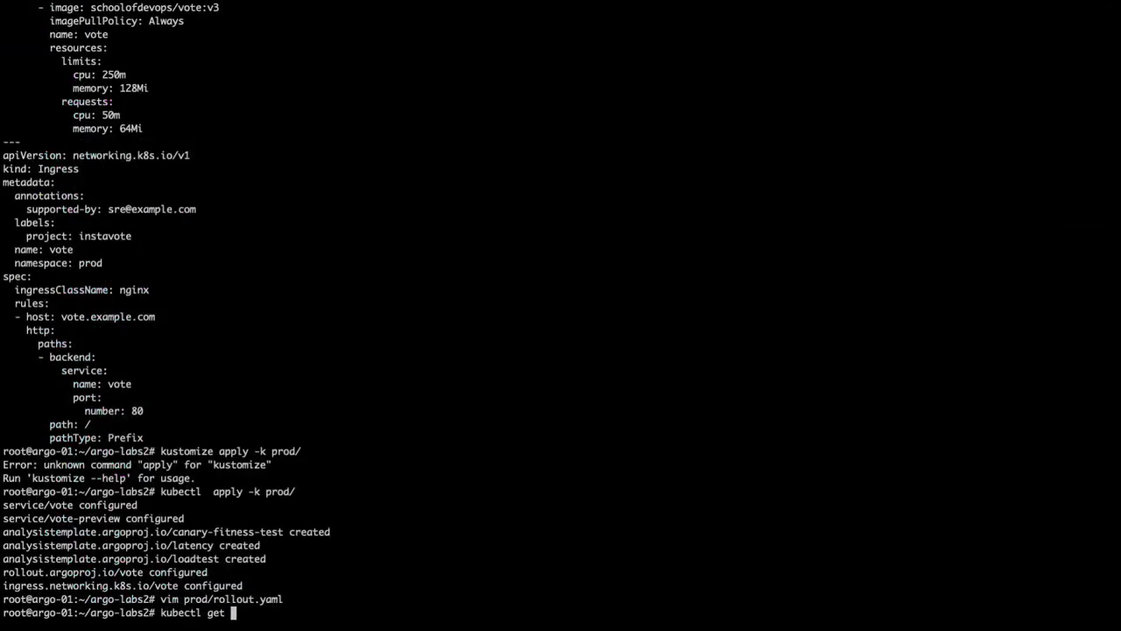
{"action": "type", "text": "rxperiments -A"}
{"action": "key", "text": "Return"}
{"action": "type", "text": "kubectl"}
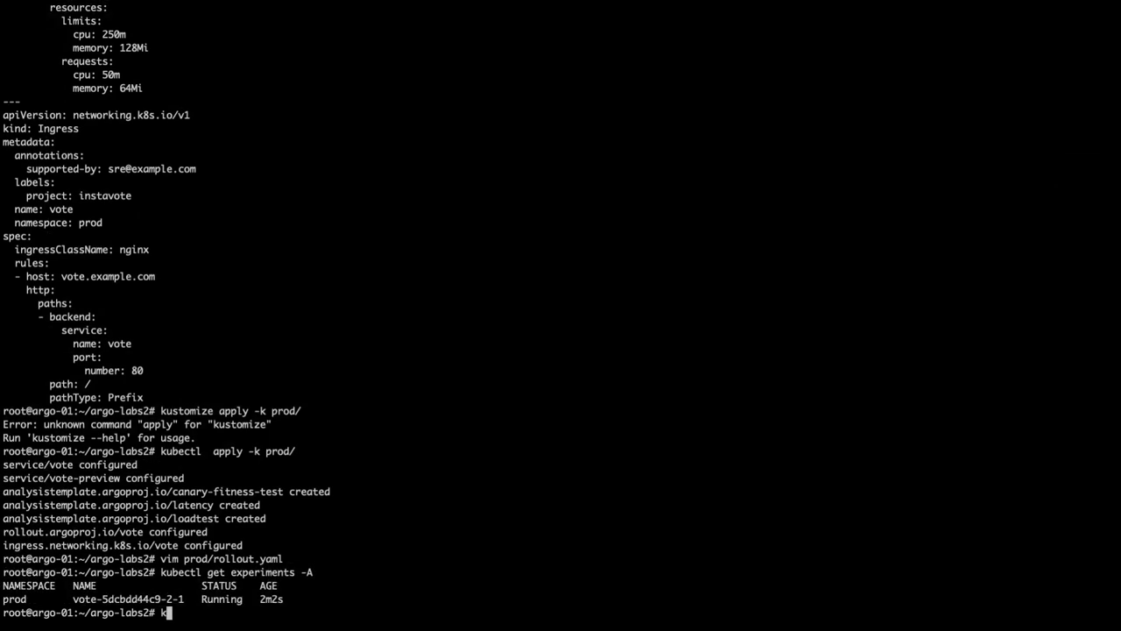
{"action": "type", "text": " log"}
{"action": "type", "text": "s"}
{"action": "key", "text": "BackSpace"}
{"action": "key", "text": "BackSpace"}
{"action": "key", "text": "BackSpace"}
{"action": "key", "text": "BackSpace"}
{"action": "key", "text": "BackSpace"}
{"action": "type", "text": "d"}
{"action": "key", "text": "BackSpace"}
{"action": "type", "text": "rollouts"}
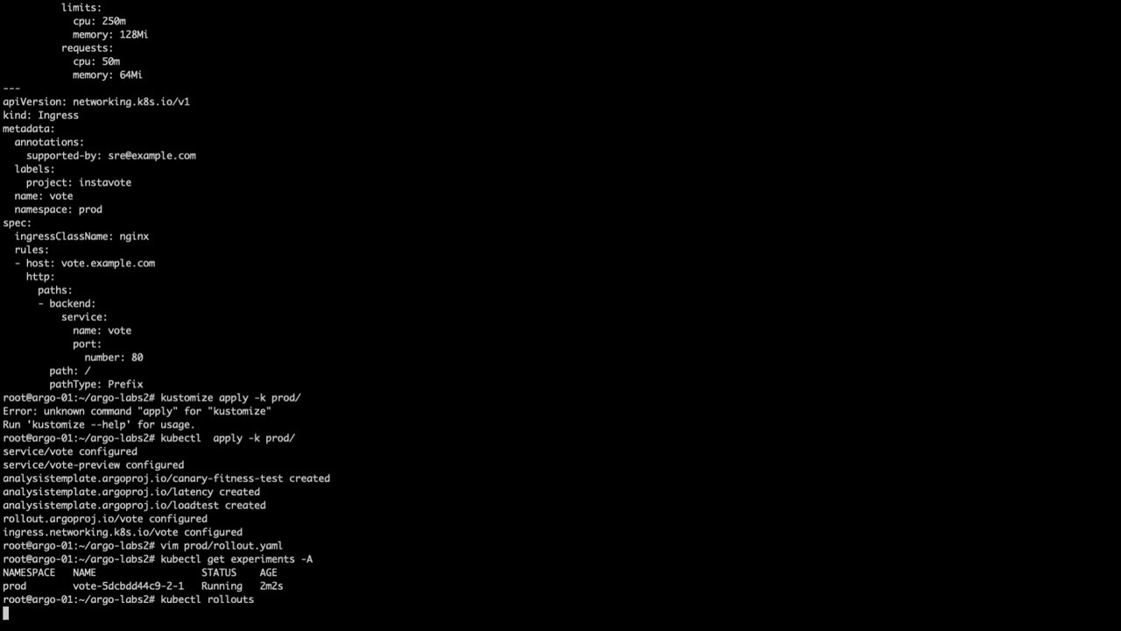
{"action": "key", "text": "Return"}
{"action": "key", "text": "Up"}
{"action": "key", "text": "BackSpace"}
{"action": "key", "text": "ctrl+c"}
{"action": "key", "text": "ctrl+Right"}
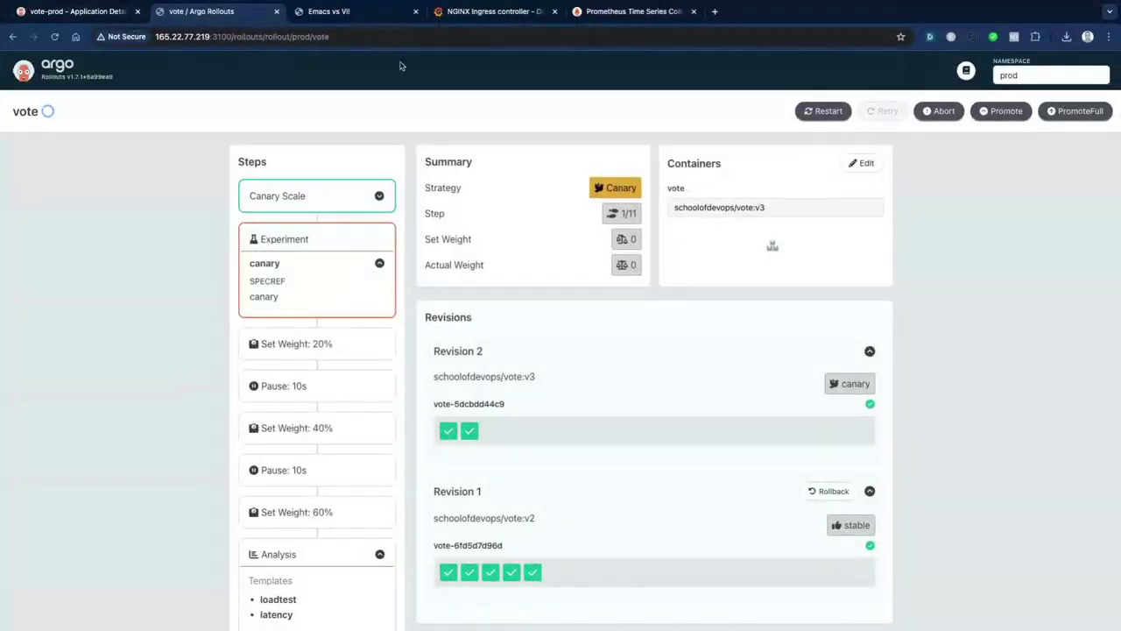
{"action": "key", "text": "ctrl+Left"}
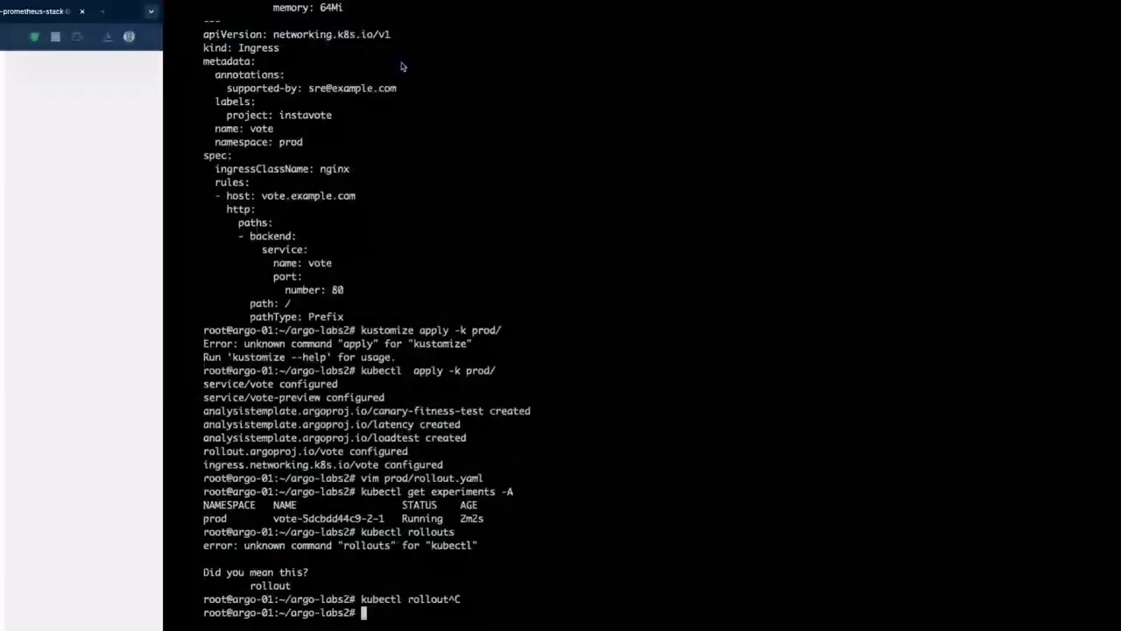
Step: Find the 'kubectl argo rollouts get rollout vote' command at the bottom of Lab K608 and copy it
{"action": "key", "text": "ctrl+Right"}
{"action": "scroll", "coordinate": [386, 347], "scroll_direction": "down", "scroll_amount": 2}
{"action": "scroll", "coordinate": [385, 347], "scroll_direction": "down", "scroll_amount": 3}
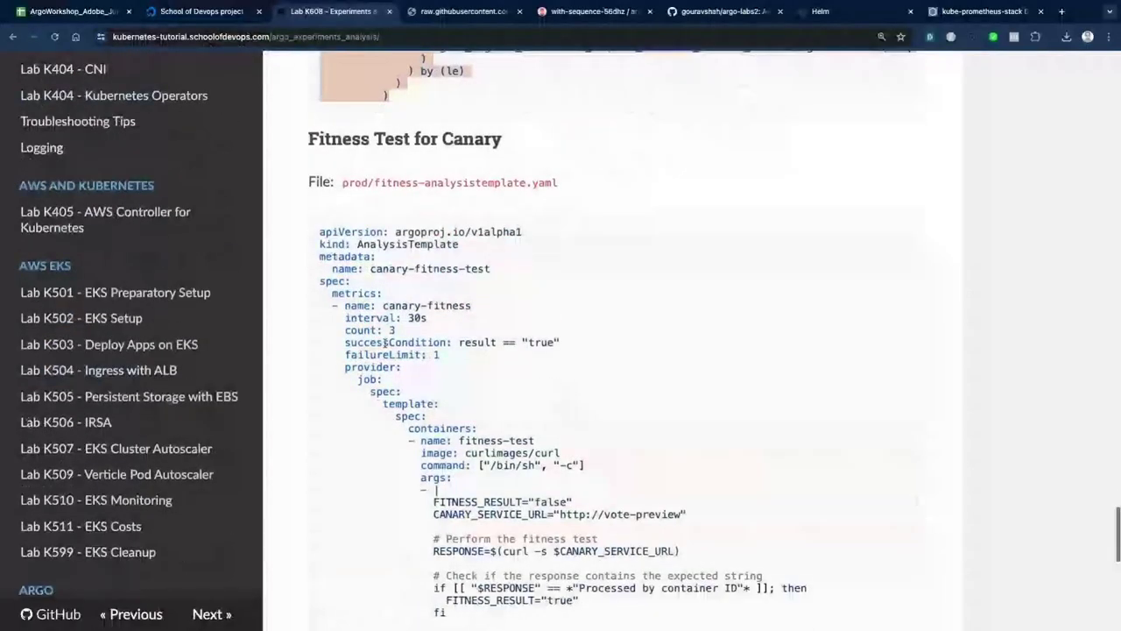
{"action": "scroll", "coordinate": [386, 342], "scroll_direction": "down", "scroll_amount": 2}
{"action": "scroll", "coordinate": [394, 316], "scroll_direction": "up", "scroll_amount": 2}
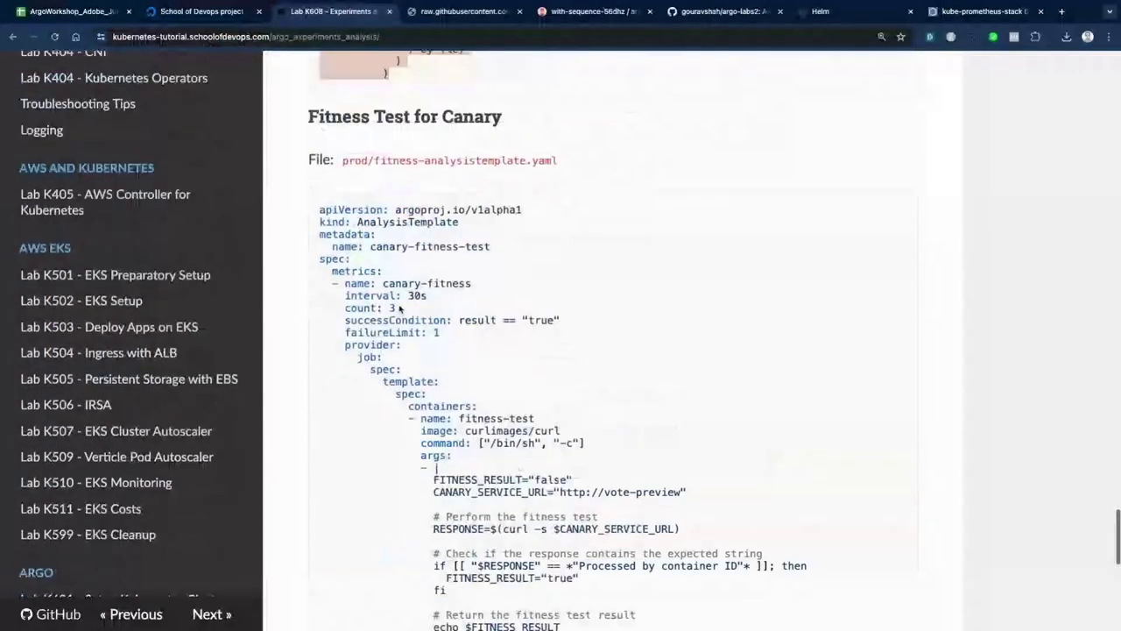
{"action": "scroll", "coordinate": [399, 307], "scroll_direction": "up", "scroll_amount": 5}
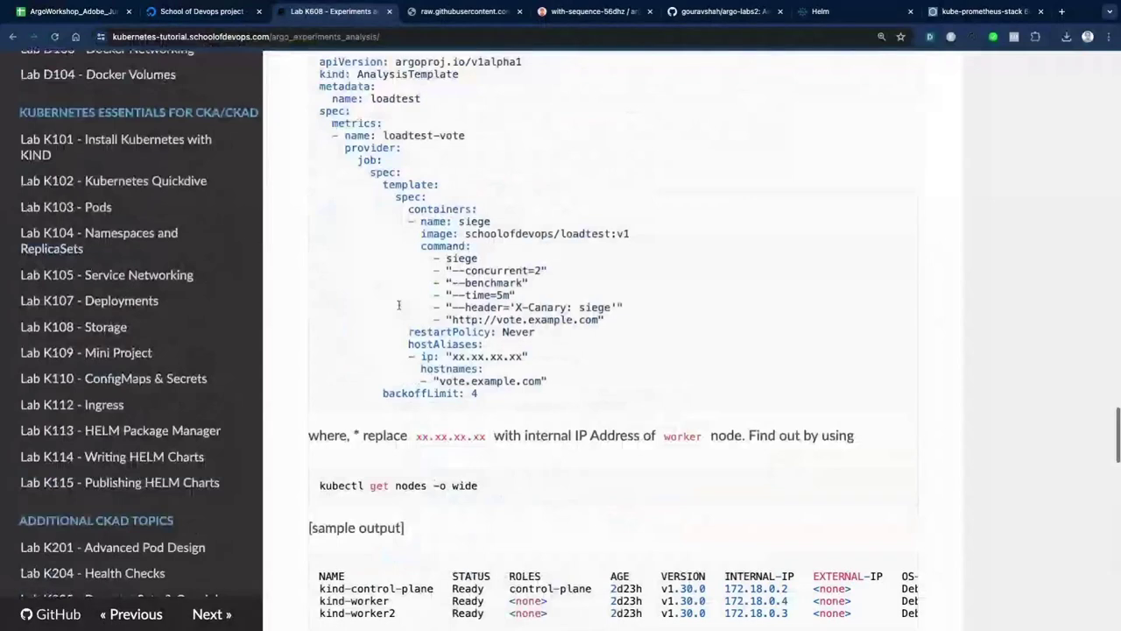
{"action": "scroll", "coordinate": [399, 304], "scroll_direction": "down", "scroll_amount": 5}
{"action": "triple_click", "coordinate": [399, 306]}
{"action": "scroll", "coordinate": [398, 307], "scroll_direction": "down", "scroll_amount": 15}
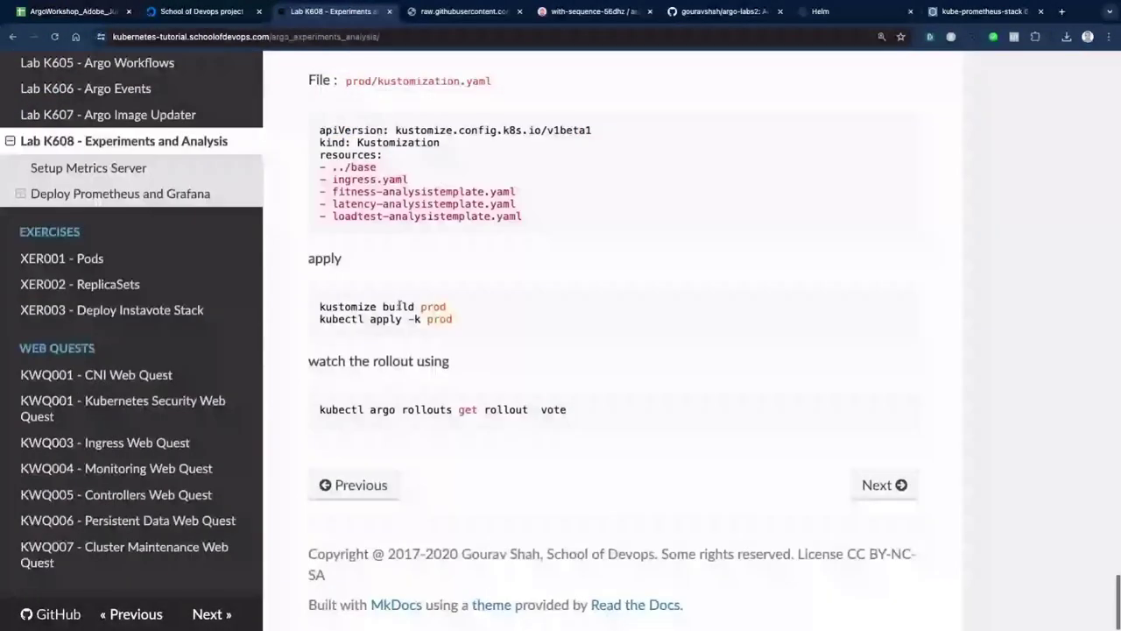
{"action": "triple_click", "coordinate": [553, 404]}
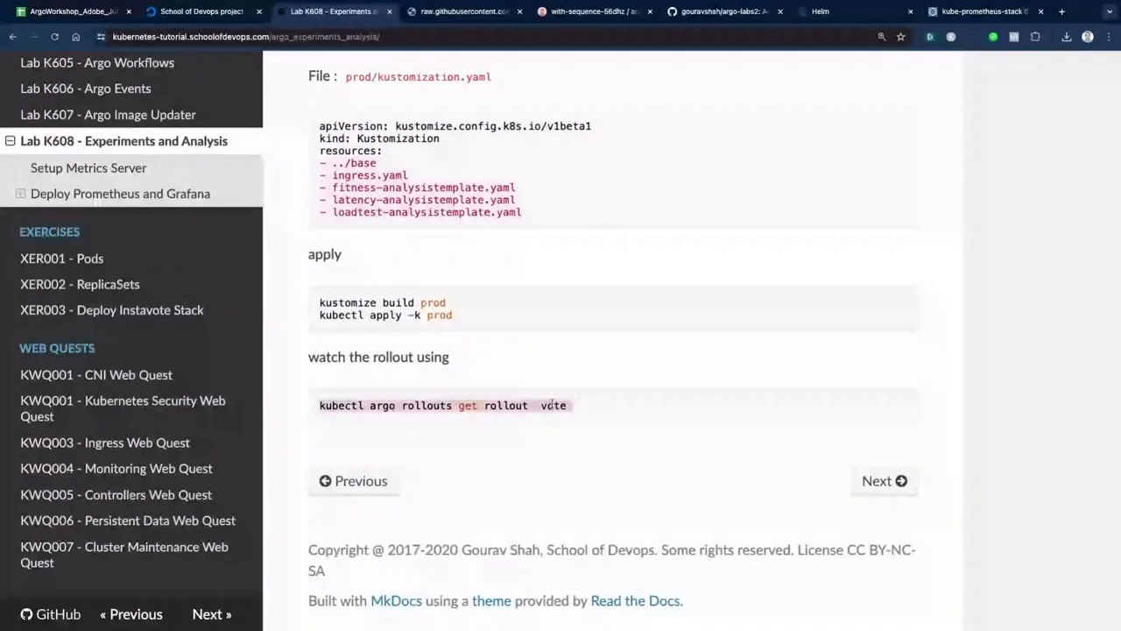
{"action": "key", "text": "ctrl+Right"}
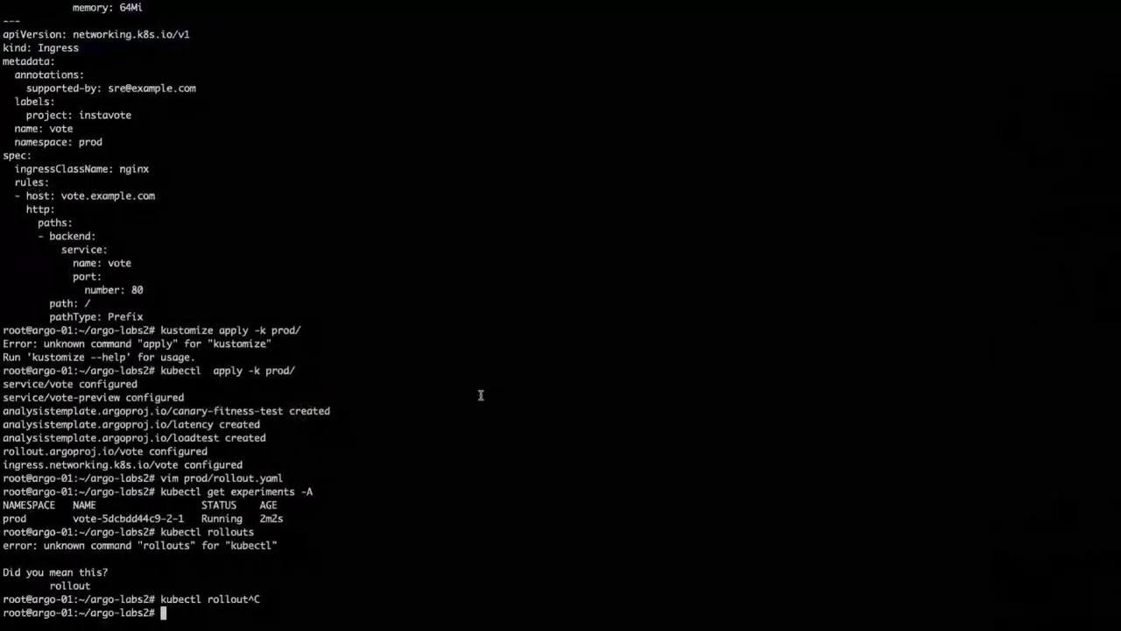
Step: Run 'watch kubectl argo rollouts get rollout vote -n prod' to follow the rollout live
{"action": "key", "text": "super+v"}
{"action": "key", "text": "Return"}
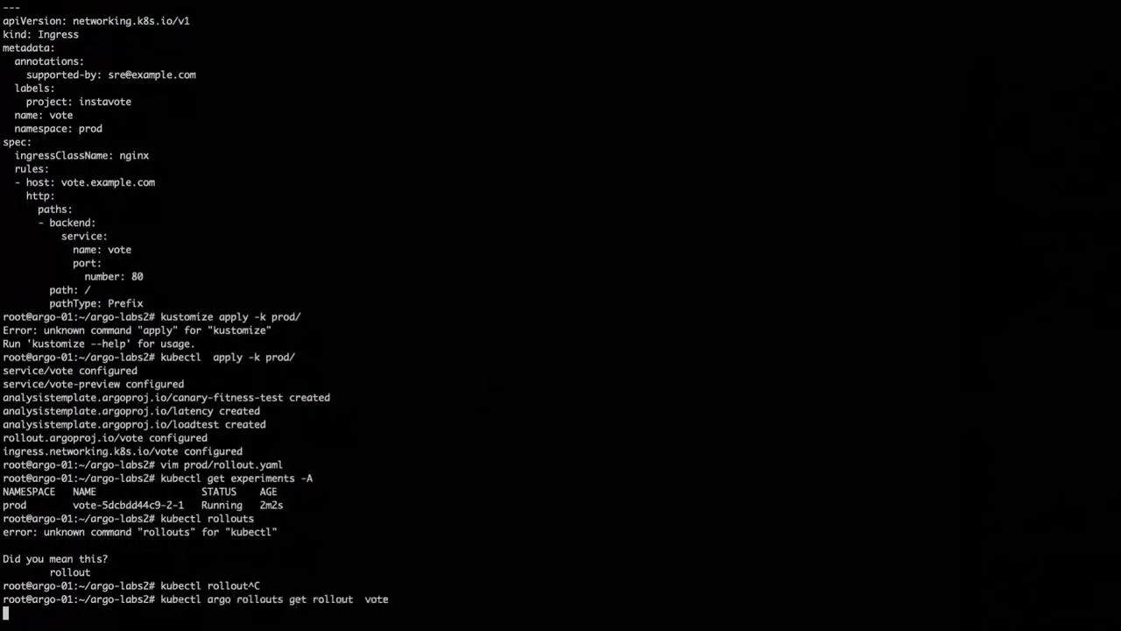
{"action": "key", "text": "Up"}
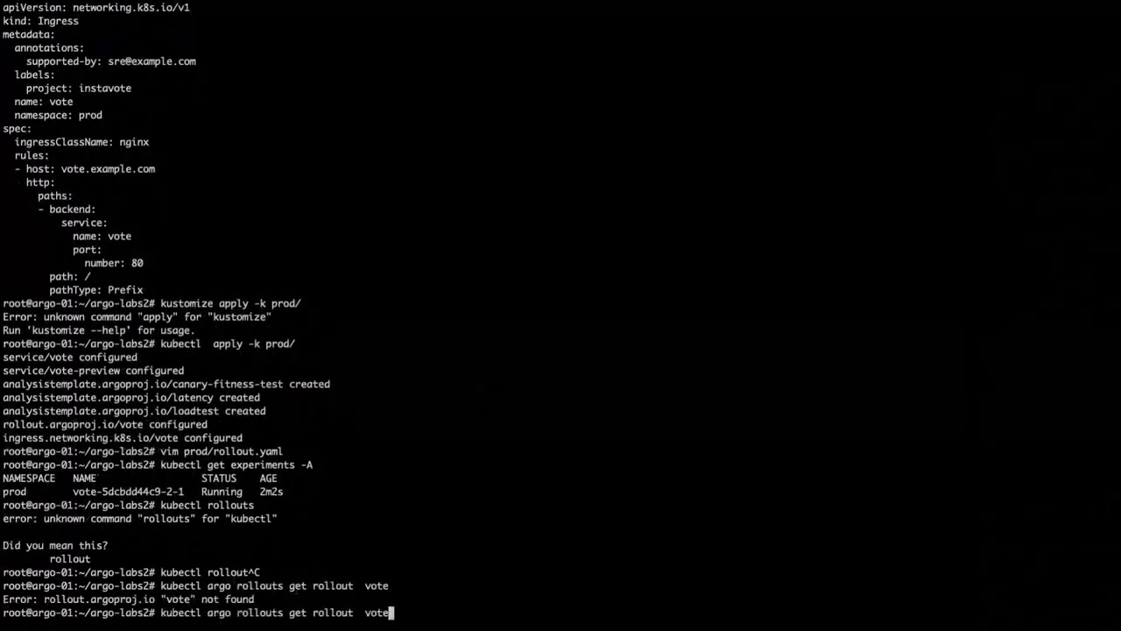
{"action": "type", "text": "-n prod"}
{"action": "key", "text": "Return"}
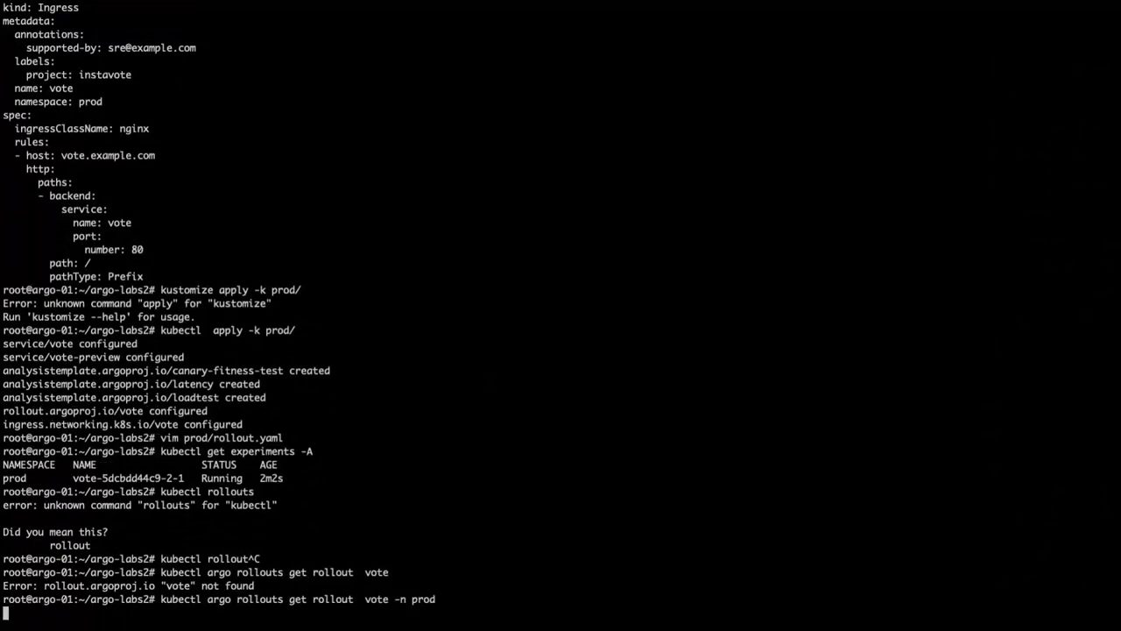
{"action": "key", "text": "Up"}
{"action": "key", "text": "ctrl+a"}
{"action": "type", "text": "watch"}
{"action": "key", "text": "Return"}
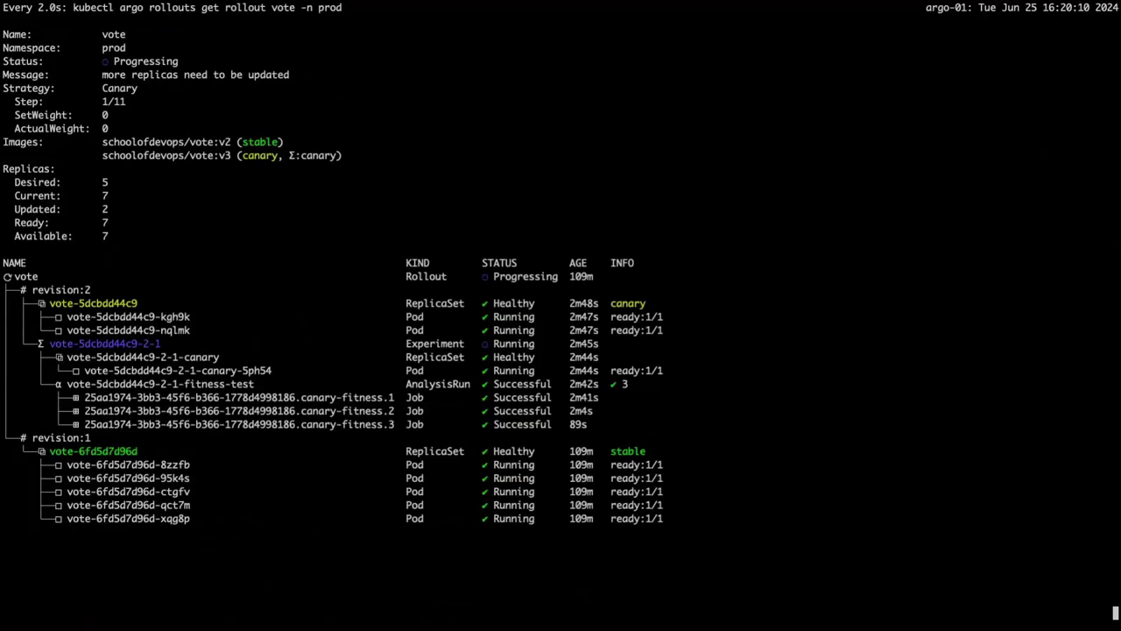
Step: Point out the Progressing status, canary ReplicaSet, experiment row and fitness-test AnalysisRun in the watch output
{"action": "triple_click", "coordinate": [141, 69]}
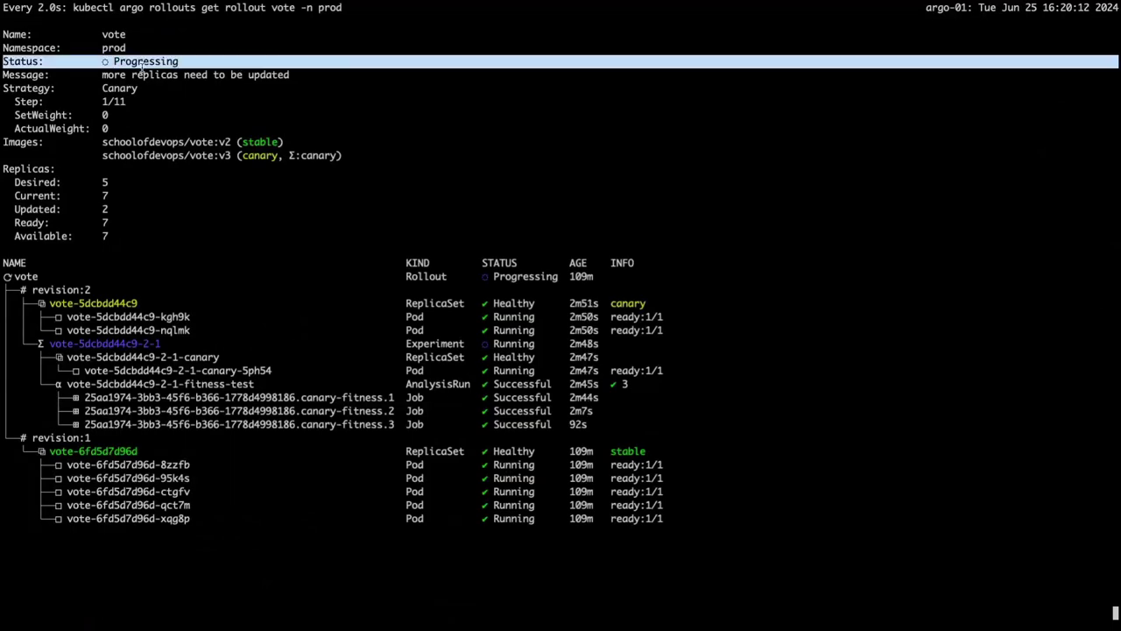
{"action": "triple_click", "coordinate": [141, 74]}
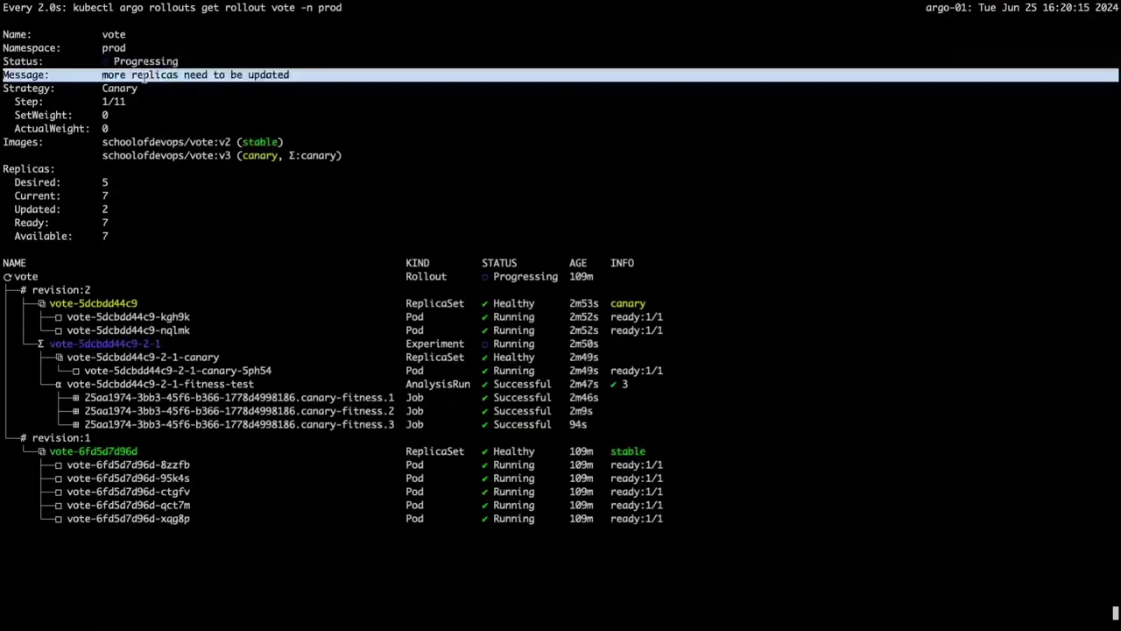
{"action": "left_click_drag", "start_coordinate": [260, 330], "coordinate": [4, 303]}
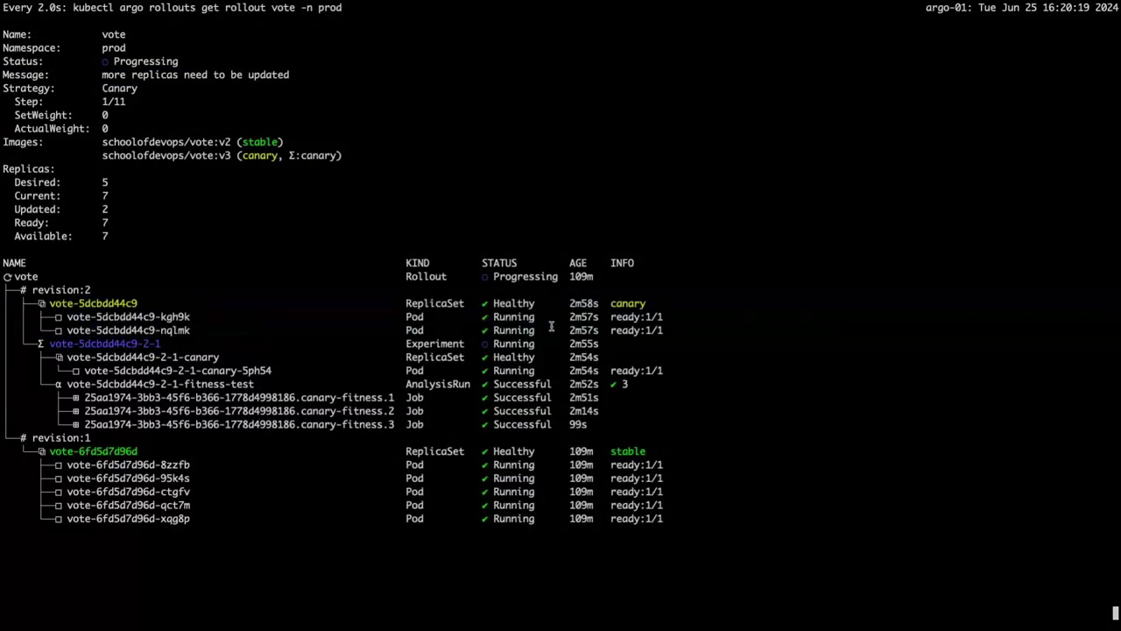
{"action": "triple_click", "coordinate": [418, 344]}
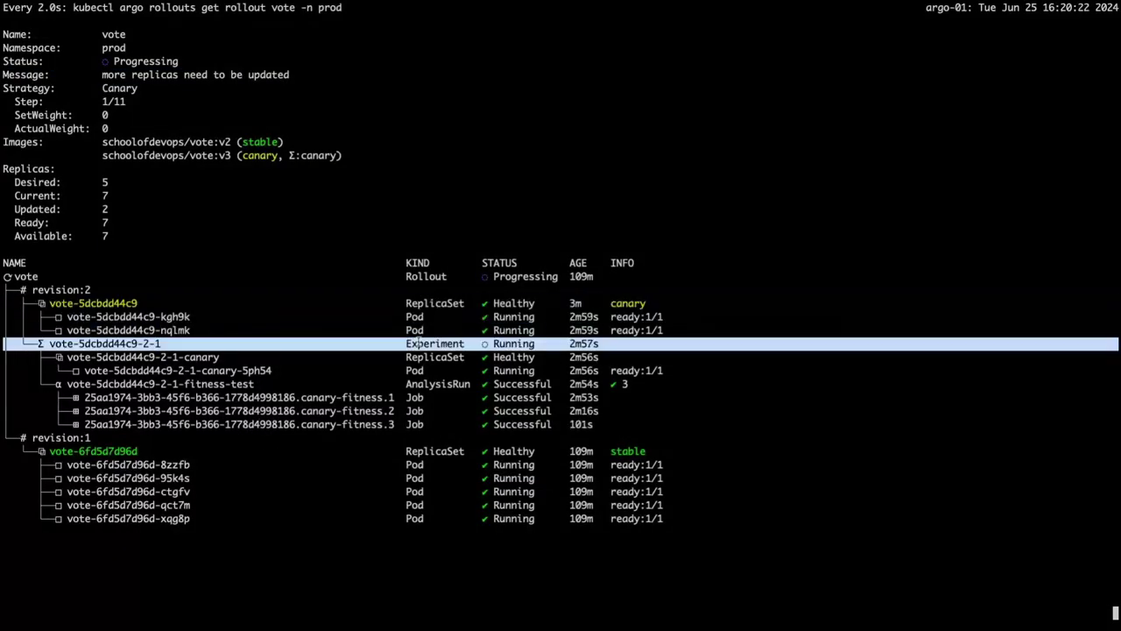
{"action": "triple_click", "coordinate": [419, 343]}
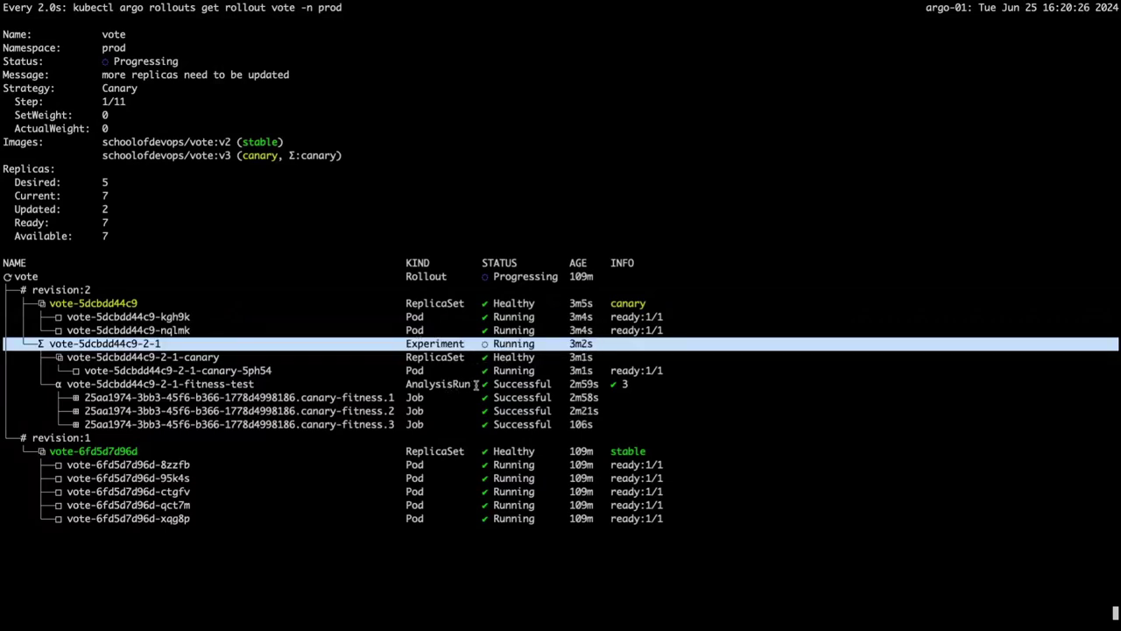
{"action": "triple_click", "coordinate": [513, 383]}
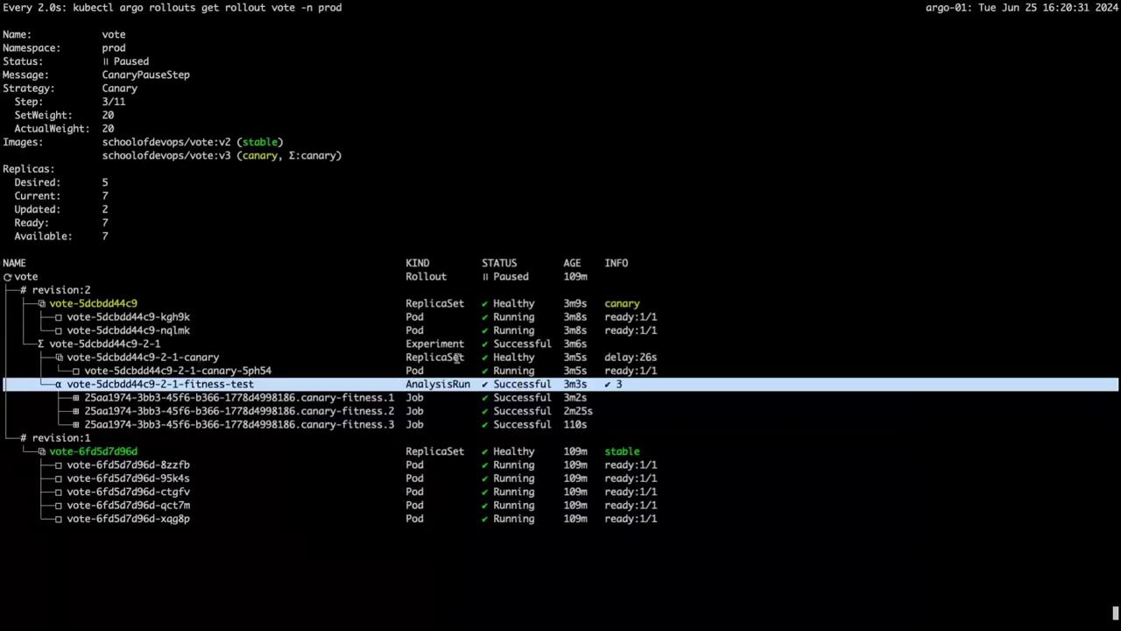
{"action": "triple_click", "coordinate": [486, 343]}
{"action": "key", "text": "ctrl+Right"}
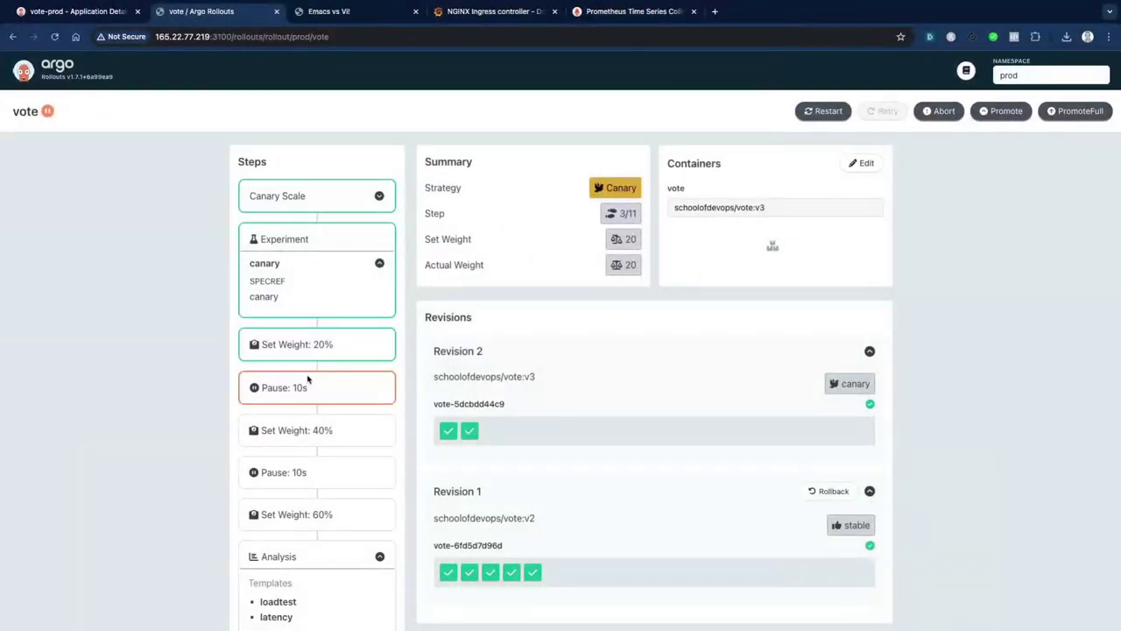
Step: Scroll through the vote rollout's canary steps at 40% weight, then return to the ingress-nginx terminals
{"action": "scroll", "coordinate": [516, 394], "scroll_direction": "down", "scroll_amount": 2}
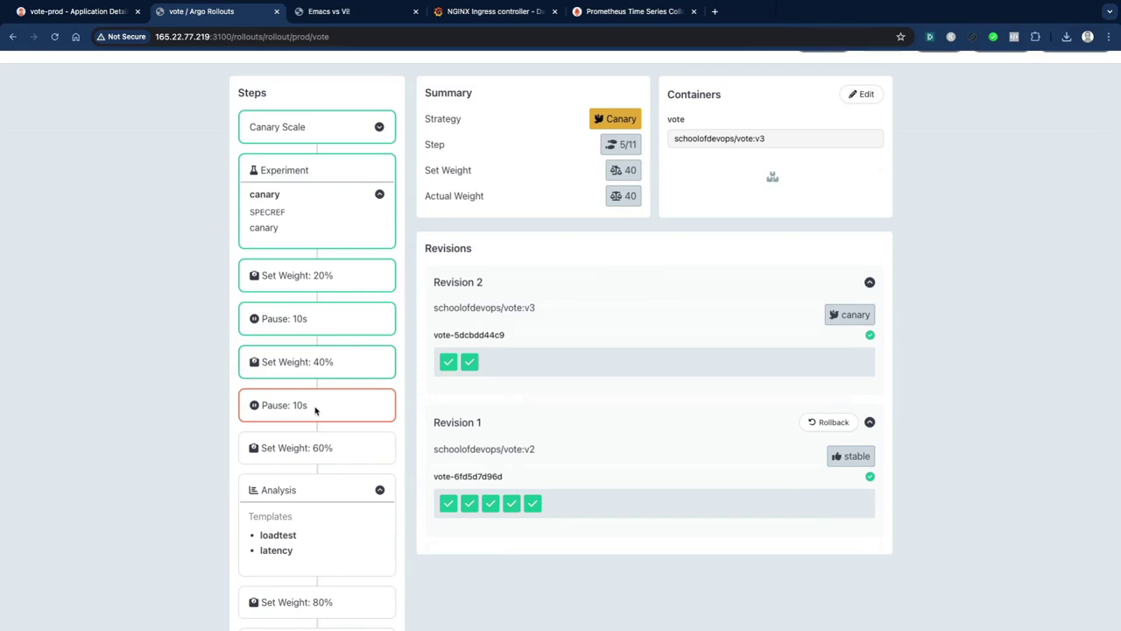
{"action": "scroll", "coordinate": [323, 442], "scroll_direction": "down", "scroll_amount": 1}
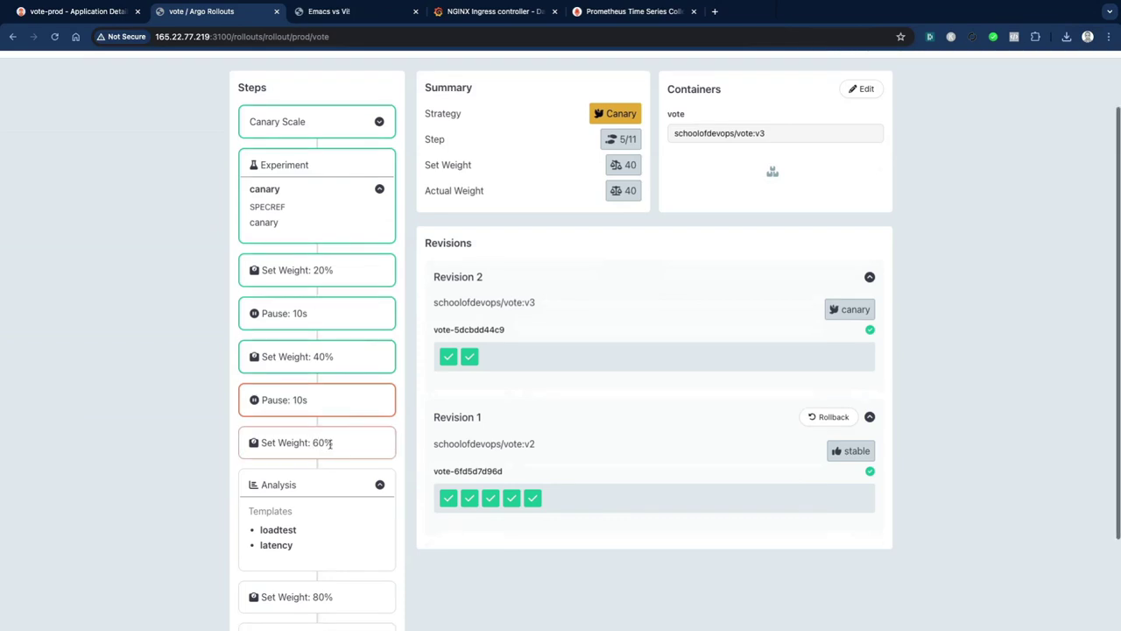
{"action": "scroll", "coordinate": [341, 451], "scroll_direction": "down", "scroll_amount": 1}
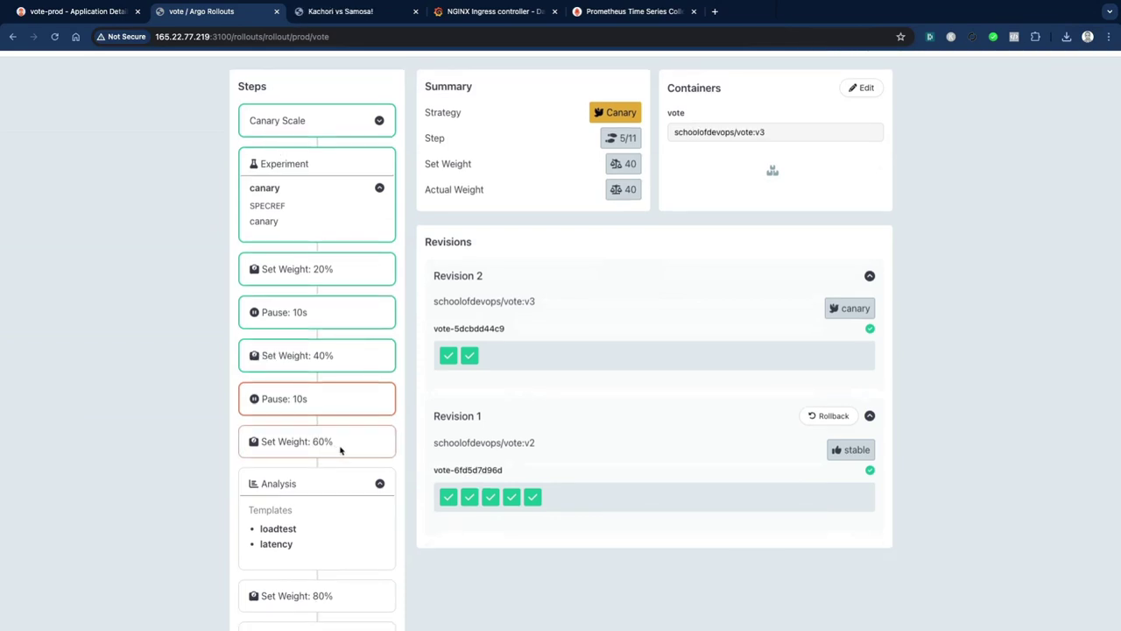
{"action": "key", "text": "alt+Tab"}
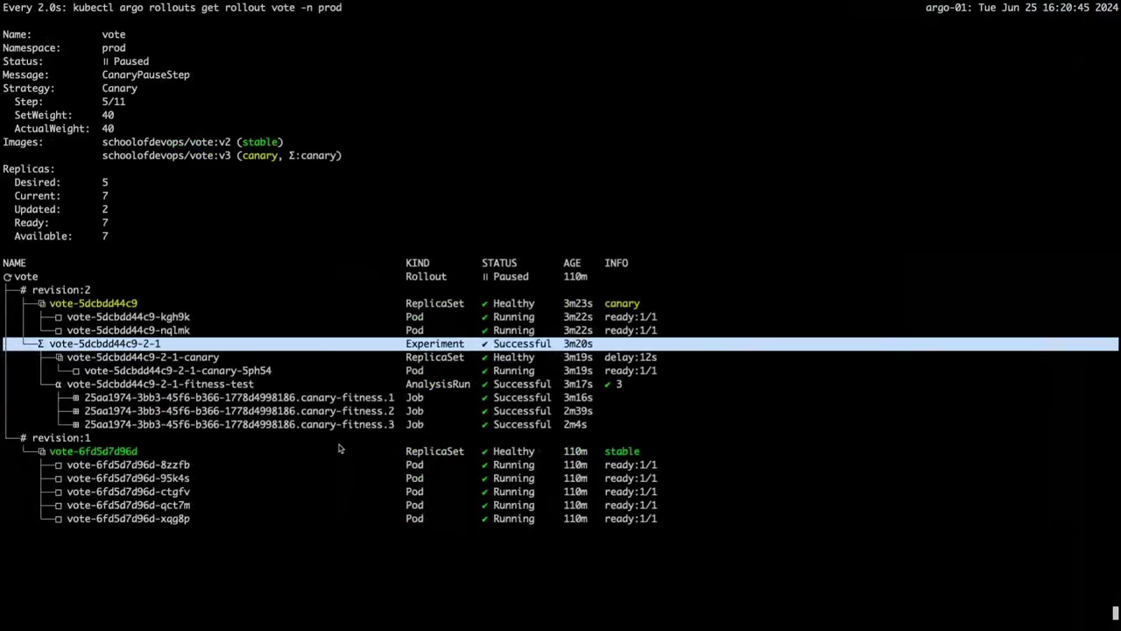
{"action": "key", "text": "alt+Tab"}
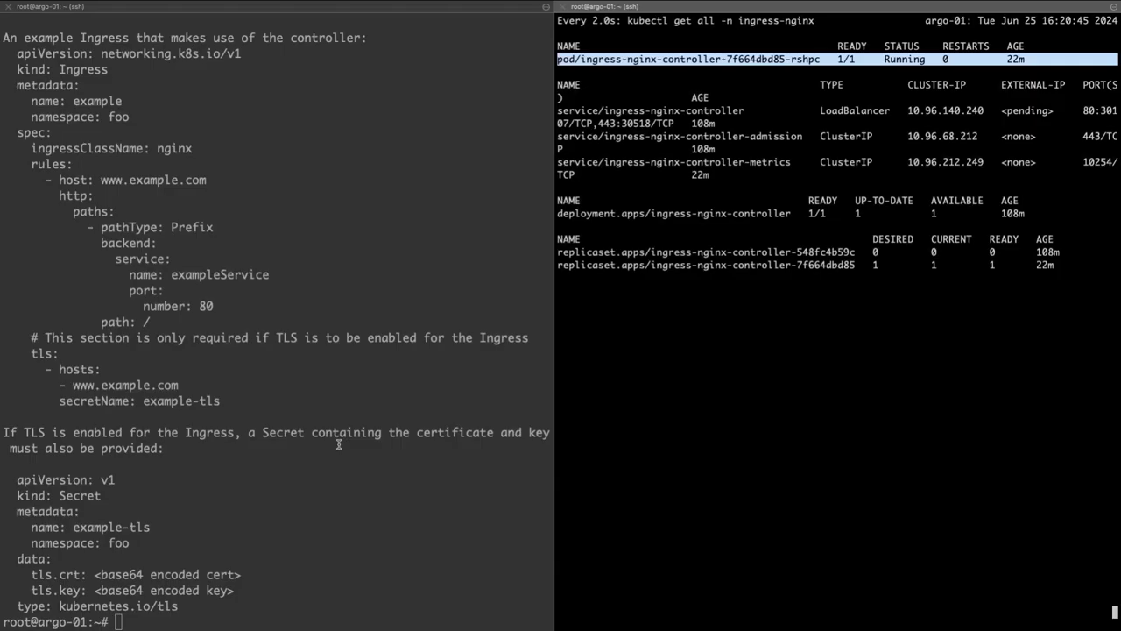
Step: Stop the ingress-nginx watch and list the ingresses in the prod namespace with kubectl get ing
{"action": "key", "text": "ctrl+c"}
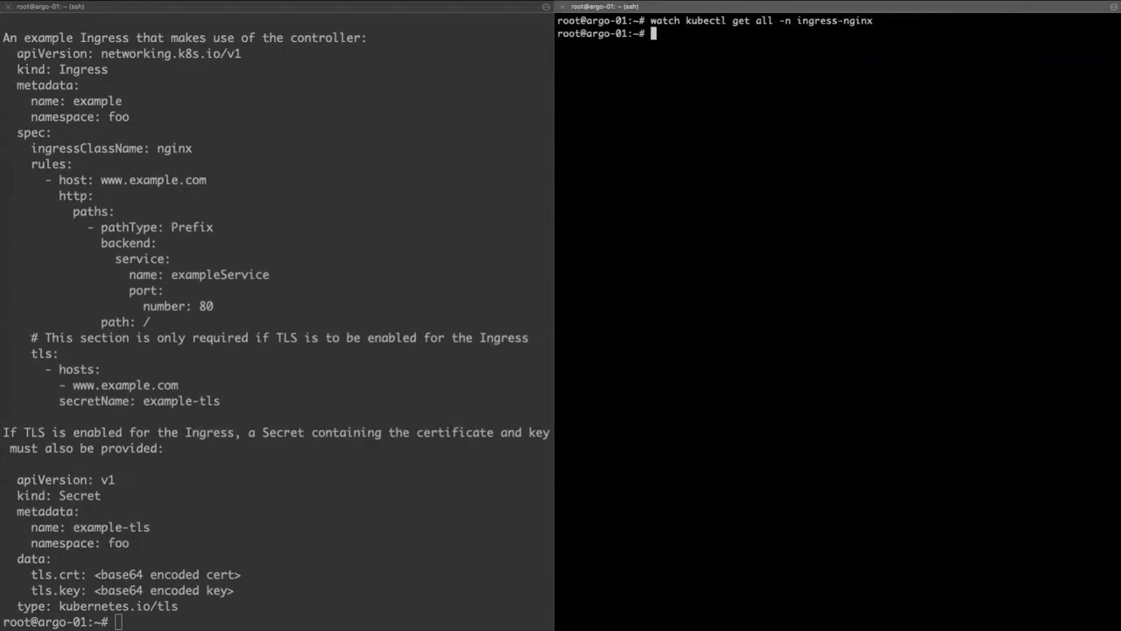
{"action": "type", "text": "kubectl get"}
{"action": "key", "text": "BackSpace"}
{"action": "key", "text": "BackSpace"}
{"action": "key", "text": "BackSpace"}
{"action": "type", "text": "desc"}
{"action": "key", "text": "BackSpace"}
{"action": "key", "text": "BackSpace"}
{"action": "key", "text": "BackSpace"}
{"action": "key", "text": "BackSpace"}
{"action": "type", "text": "get ing"}
{"action": "key", "text": "Return"}
{"action": "type", "text": "k"}
{"action": "key", "text": "Up"}
{"action": "type", "text": "-n prod"}
{"action": "key", "text": "Return"}
Step: Watch 'kubectl describe ing vote-vote-canary -n prod' and highlight its canary-weight 60 annotation
{"action": "type", "text": "kubectl describe ing"}
{"action": "double_click", "coordinate": [618, 98]}
{"action": "key", "text": "super+v"}
{"action": "type", "text": "-n prod"}
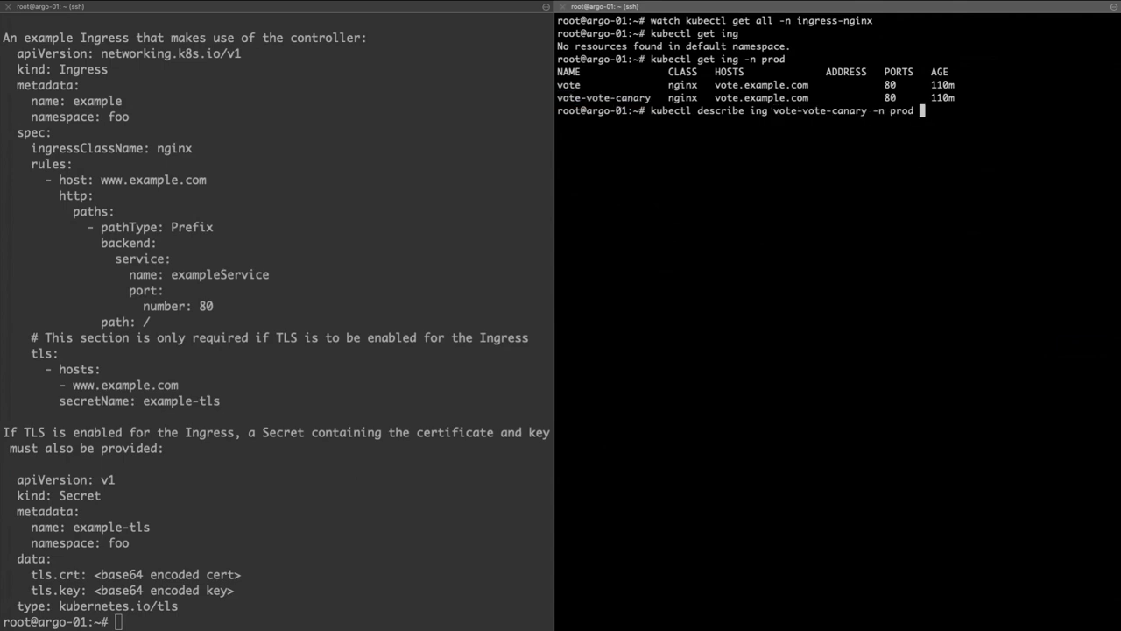
{"action": "key", "text": "ctrl+a"}
{"action": "type", "text": "watch"}
{"action": "key", "text": "Return"}
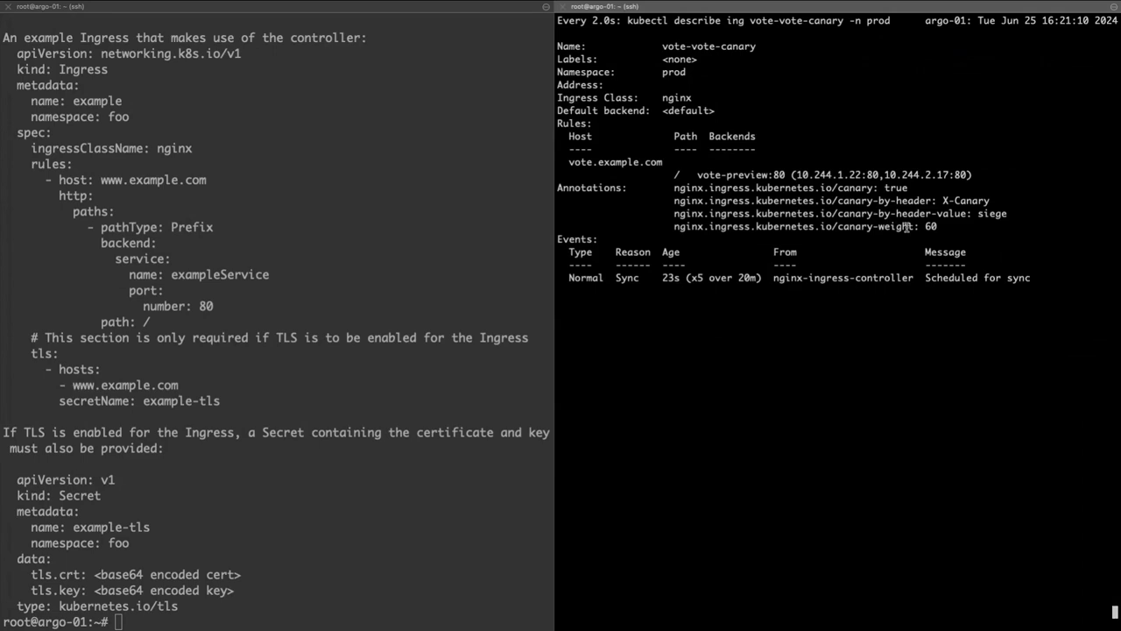
{"action": "triple_click", "coordinate": [924, 225]}
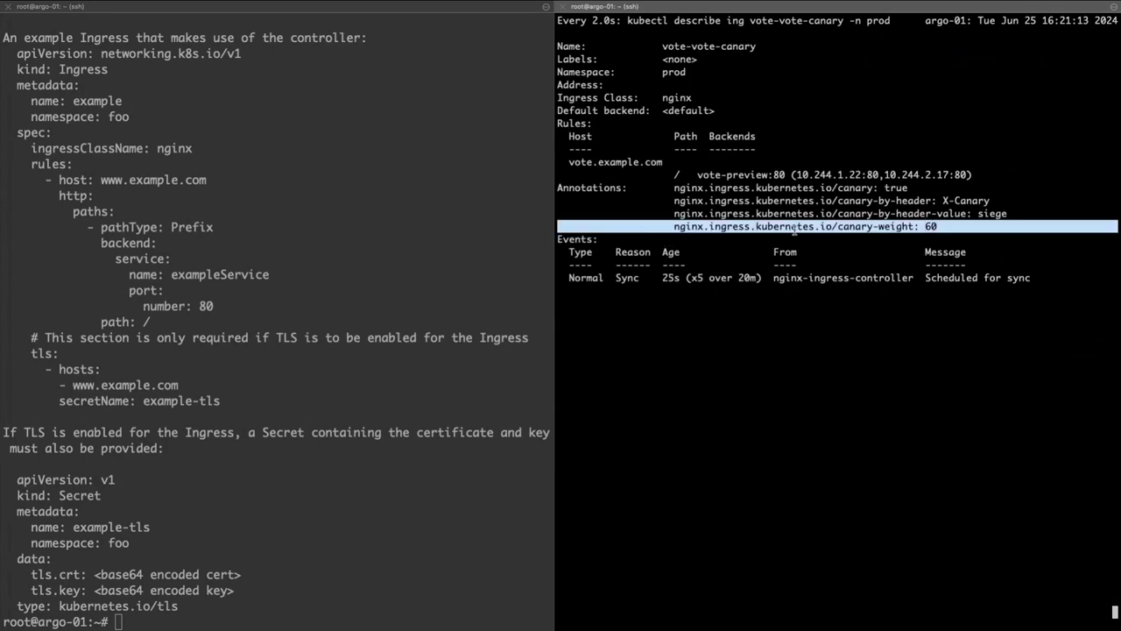
{"action": "key", "text": "super+c"}
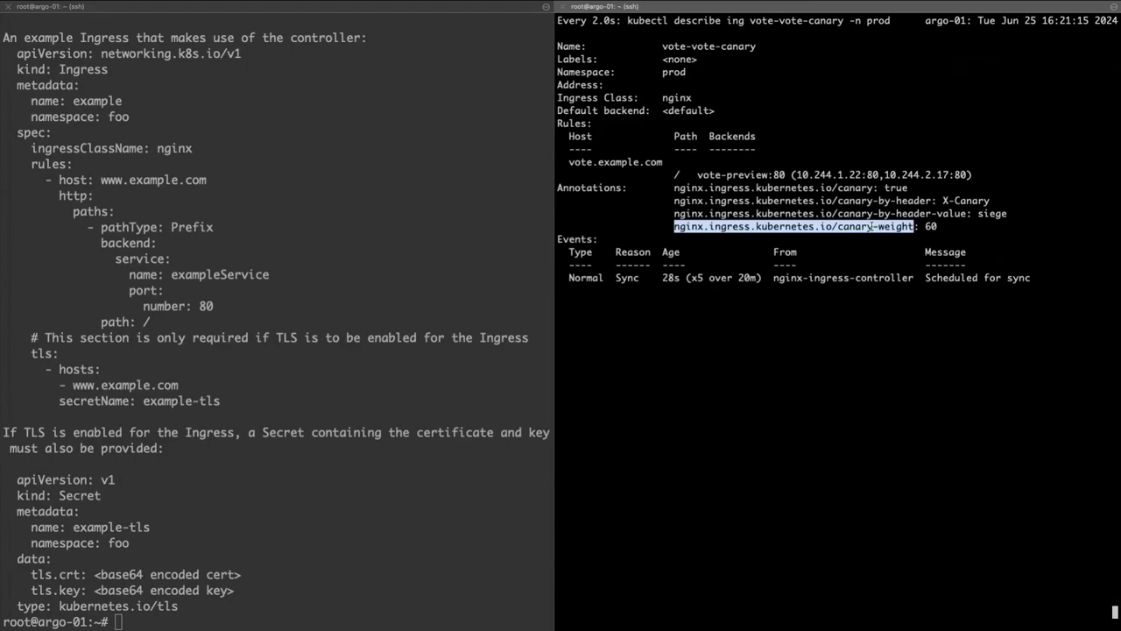
{"action": "key", "text": "ctrl+Right"}
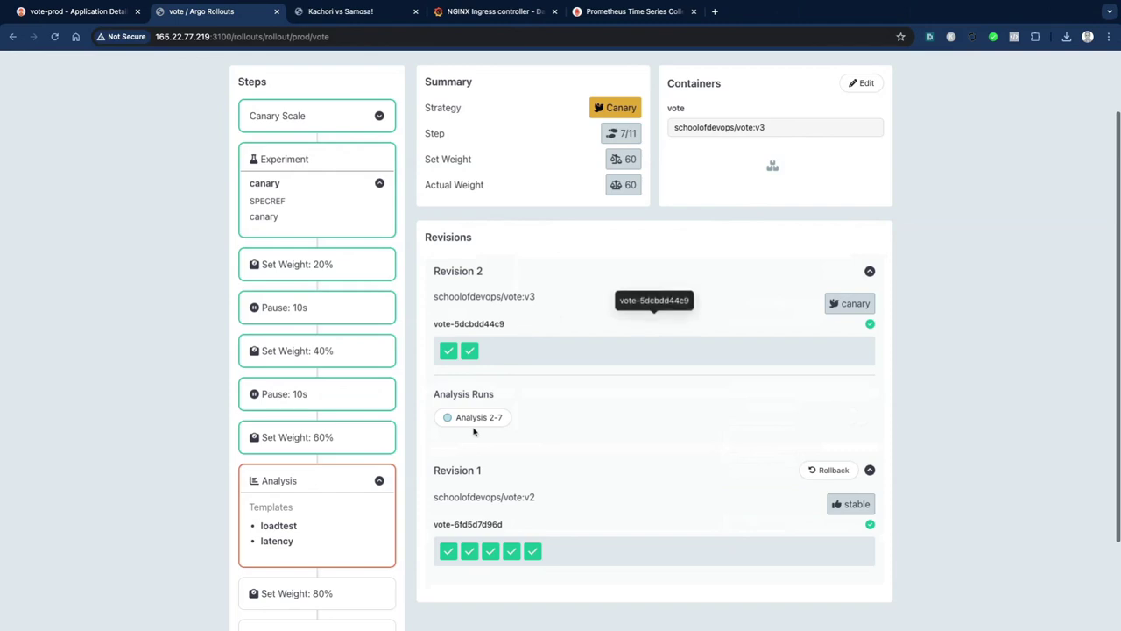
Step: Open Analysis 2-7 and review the loadtest-vote measurement results
{"action": "left_click", "coordinate": [476, 417]}
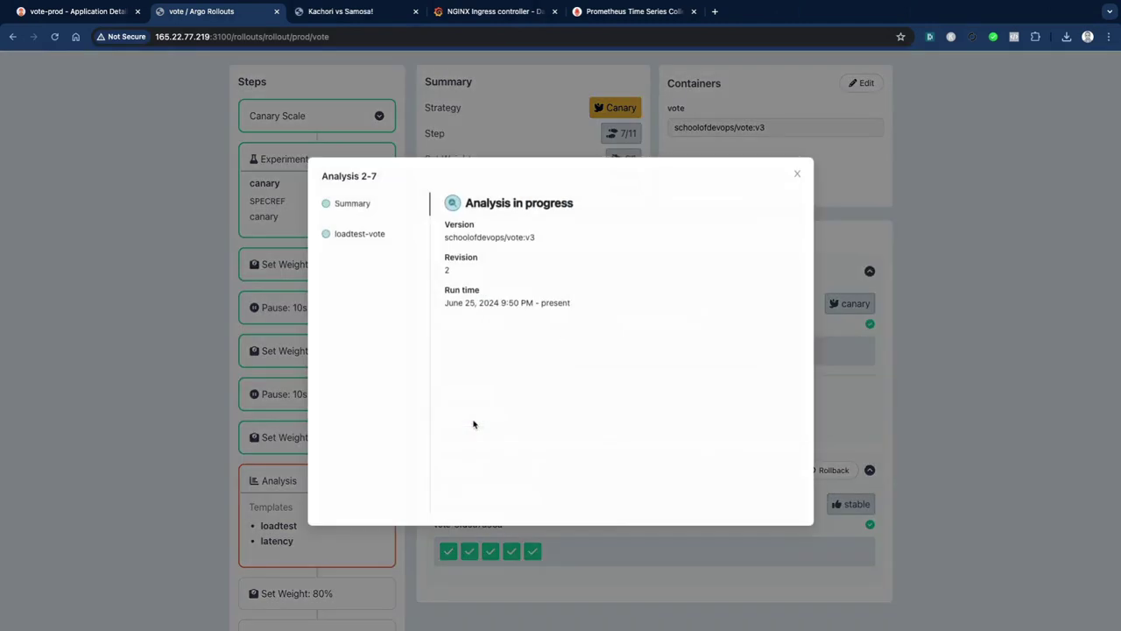
{"action": "left_click", "coordinate": [376, 239]}
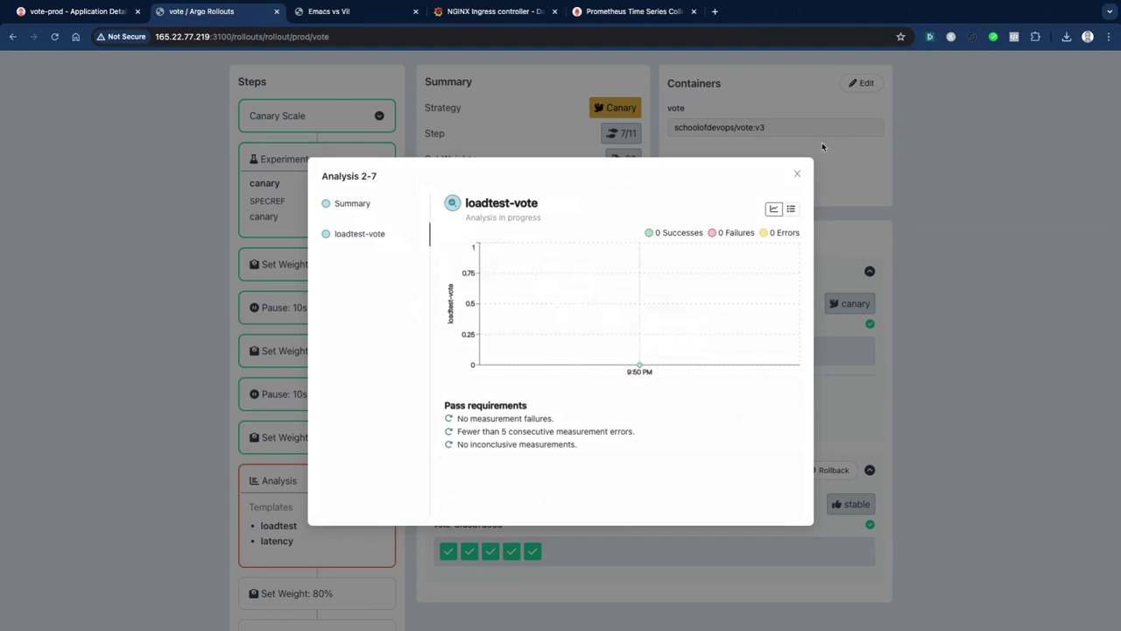
{"action": "left_click", "coordinate": [796, 174]}
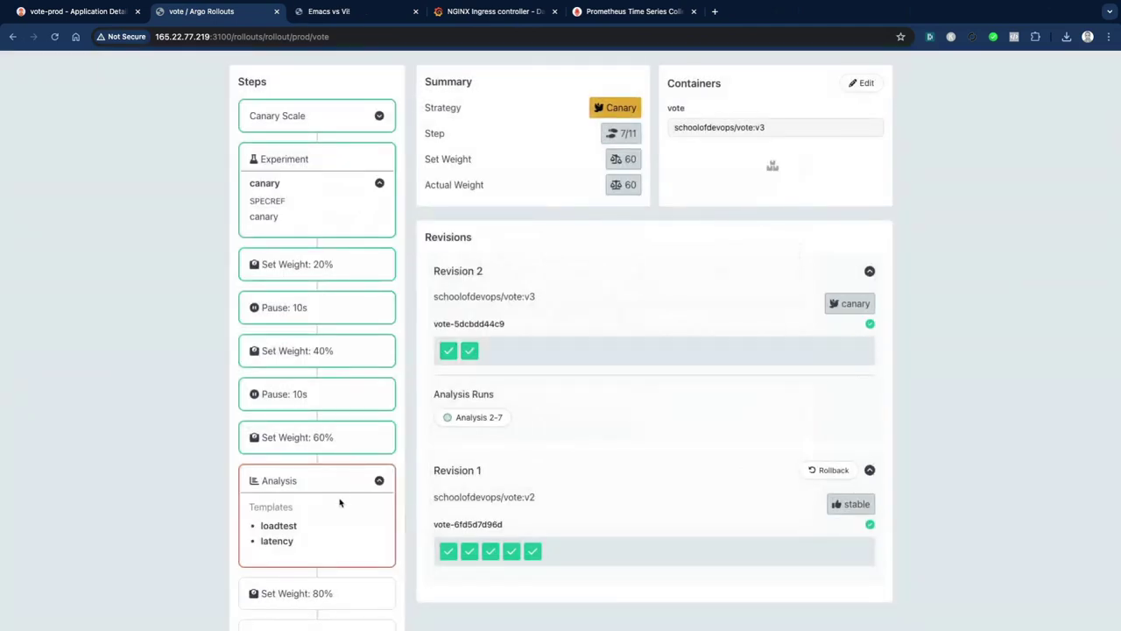
Step: Highlight the latency and loadtest template names in the rollout steps before moving to Prometheus
{"action": "double_click", "coordinate": [275, 542]}
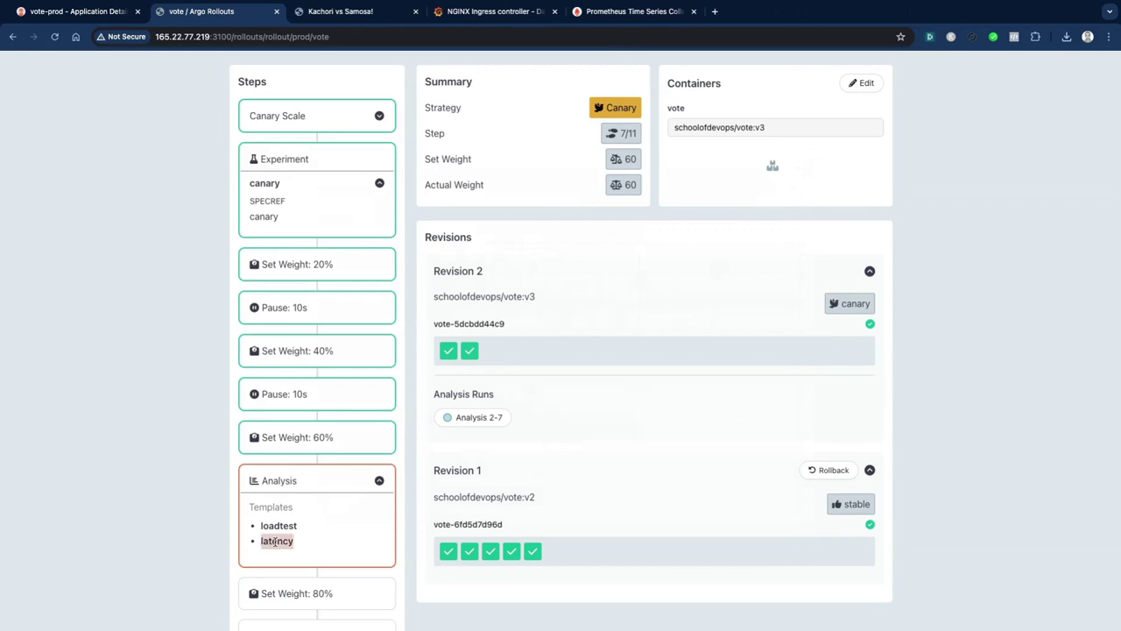
{"action": "double_click", "coordinate": [279, 524]}
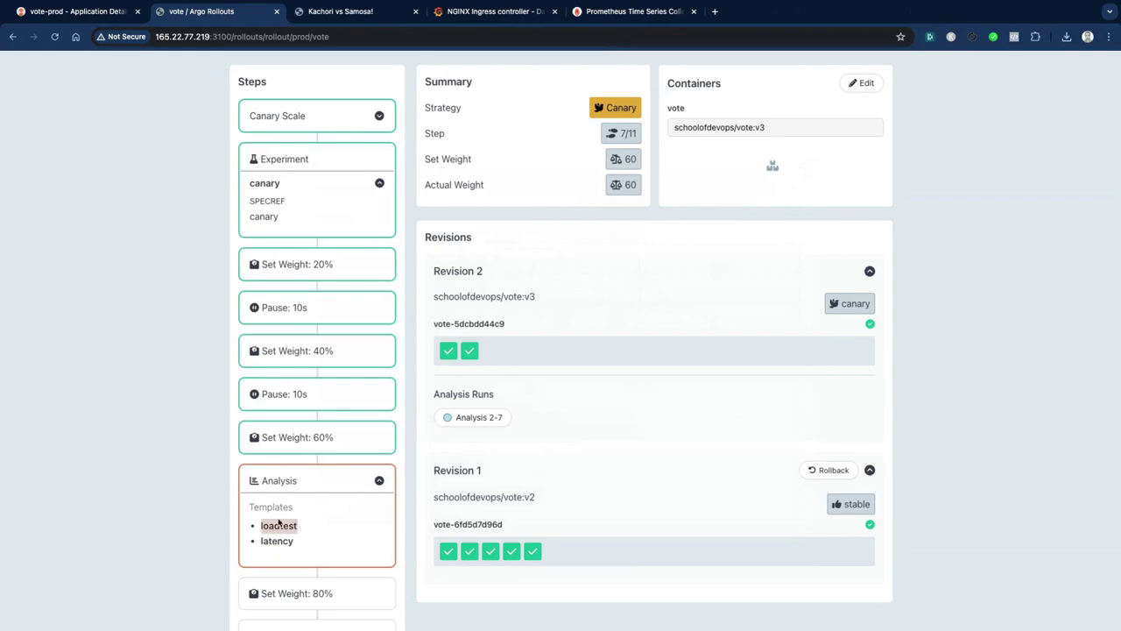
{"action": "double_click", "coordinate": [279, 541]}
{"action": "double_click", "coordinate": [278, 526]}
{"action": "mouse_move", "coordinate": [461, 419]}
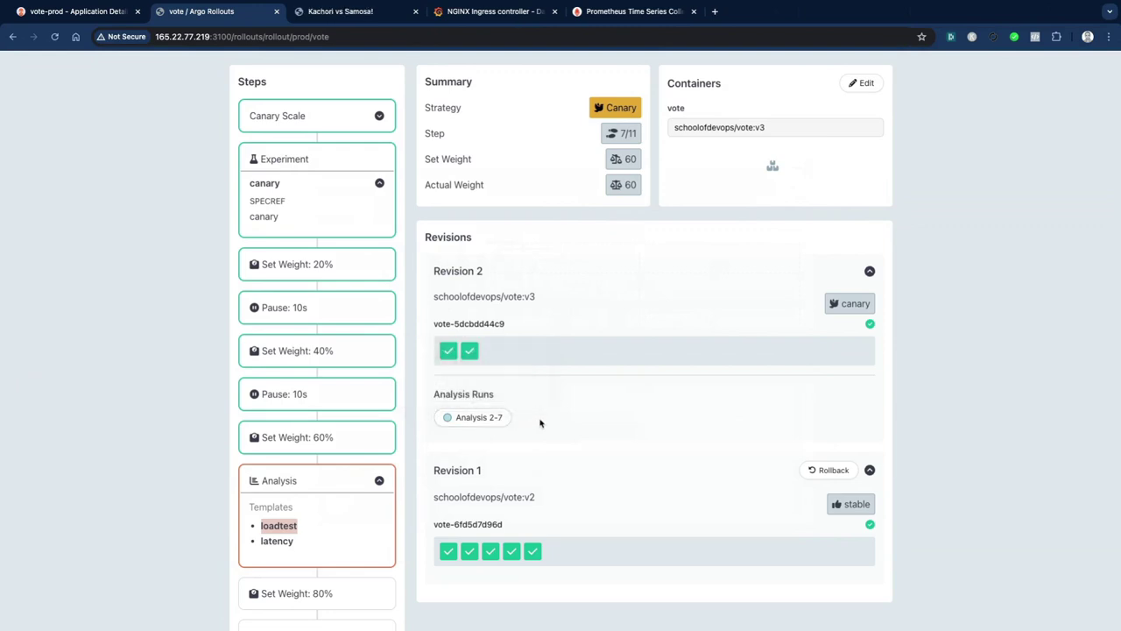
{"action": "left_click", "coordinate": [644, 16]}
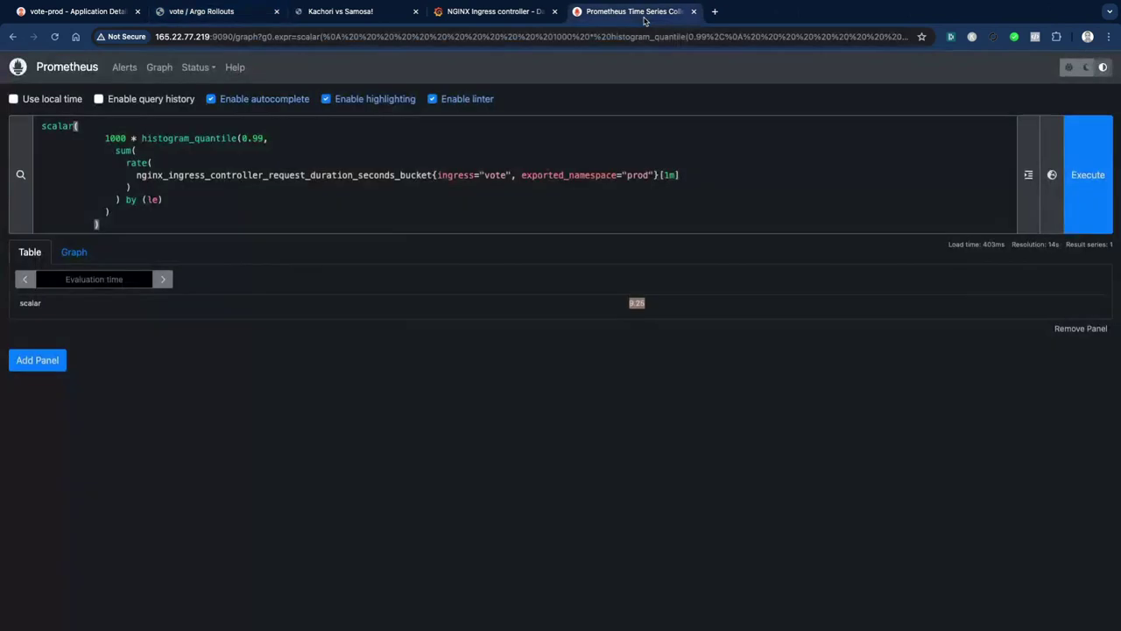
Step: Show the NGINX Ingress dashboard's top panels with vote traffic at 6.58 req/s and 43 ms P99
{"action": "left_click", "coordinate": [491, 12]}
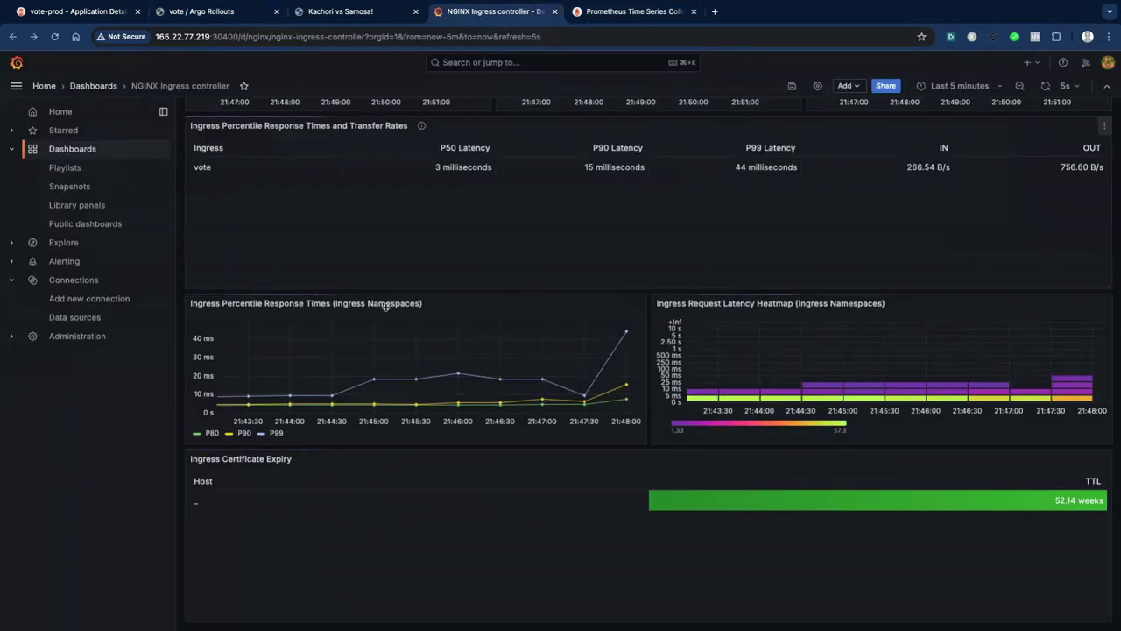
{"action": "scroll", "coordinate": [386, 324], "scroll_direction": "up", "scroll_amount": 2}
{"action": "scroll", "coordinate": [386, 324], "scroll_direction": "up", "scroll_amount": 3}
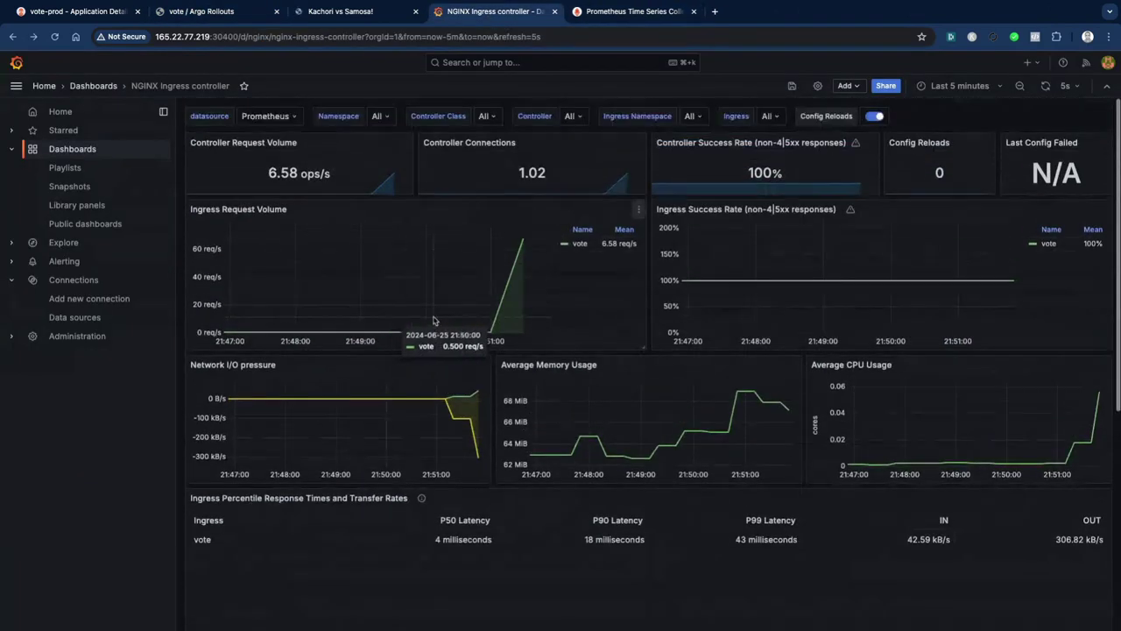
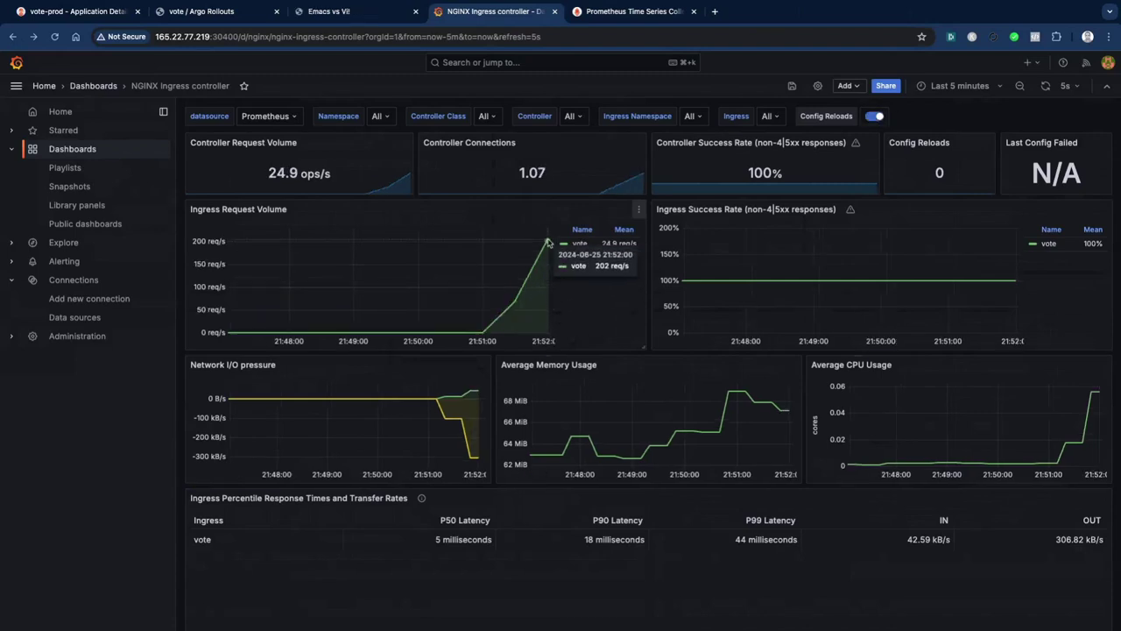
Step: Review the vote rollout's steps, noting canary image schoolofdevops/vote:v3 and the loadtest analysis template
{"action": "left_click", "coordinate": [108, 14]}
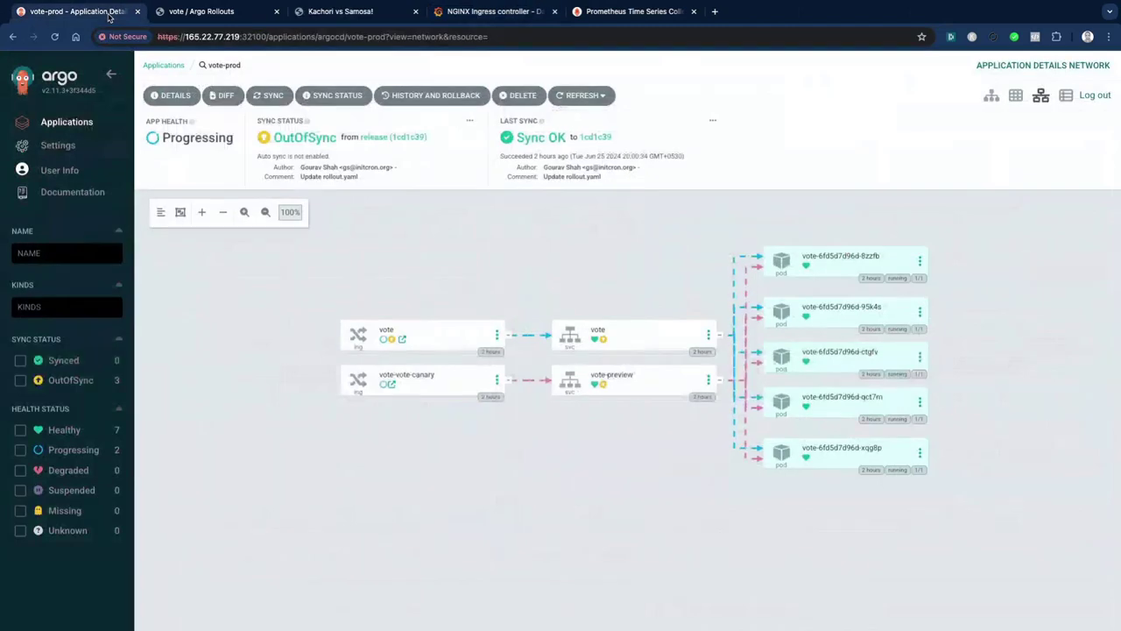
{"action": "left_click", "coordinate": [217, 14]}
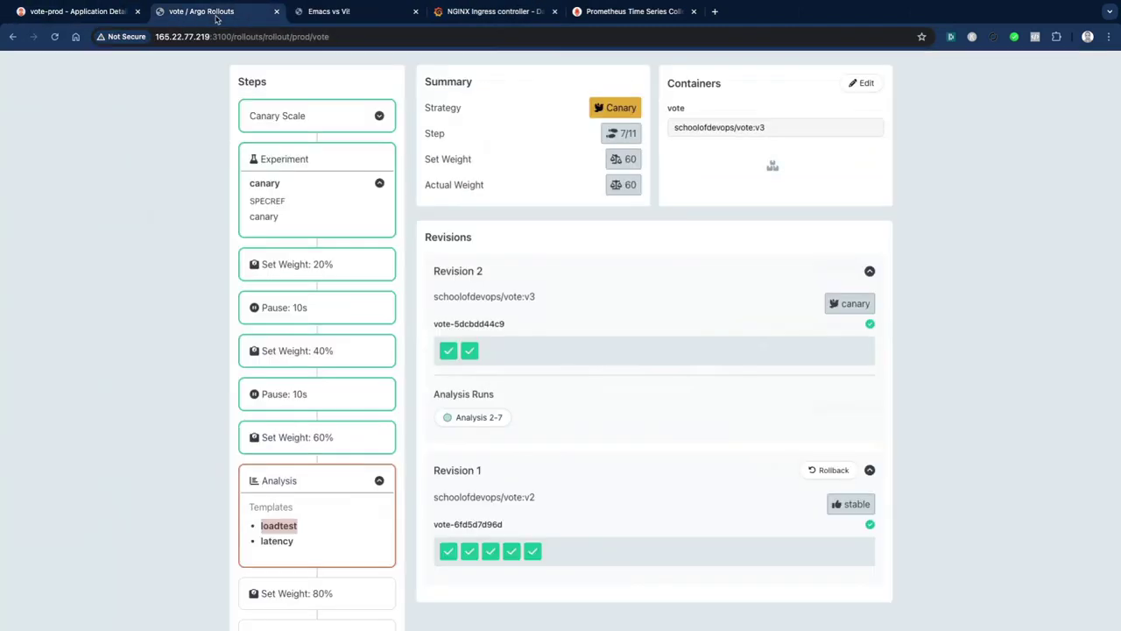
{"action": "triple_click", "coordinate": [540, 296]}
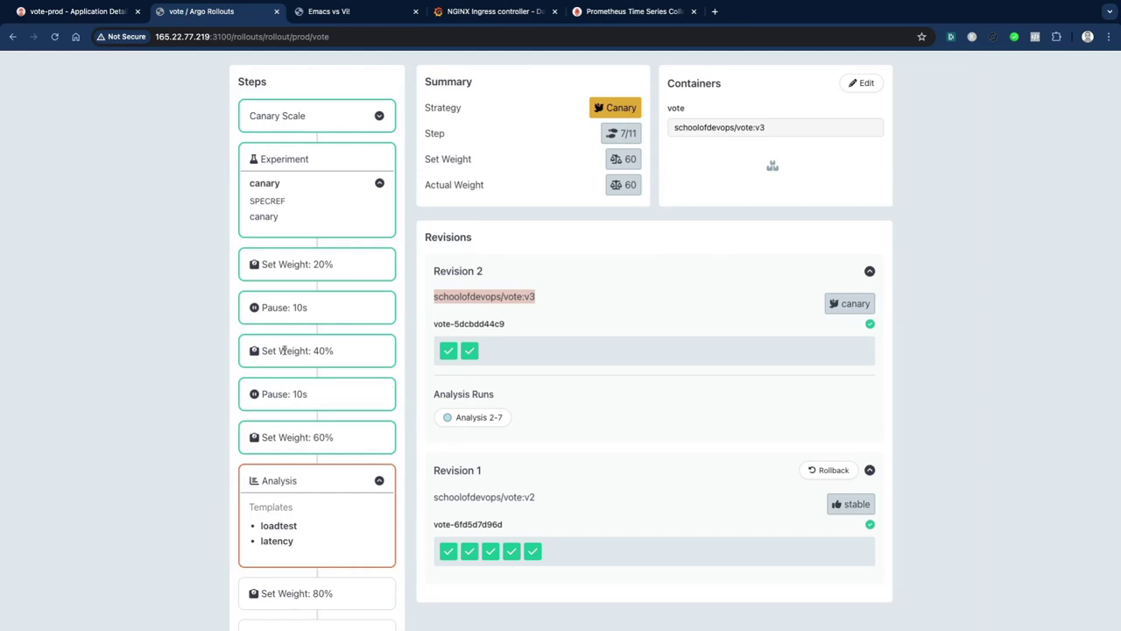
{"action": "scroll", "coordinate": [284, 350], "scroll_direction": "down", "scroll_amount": 2}
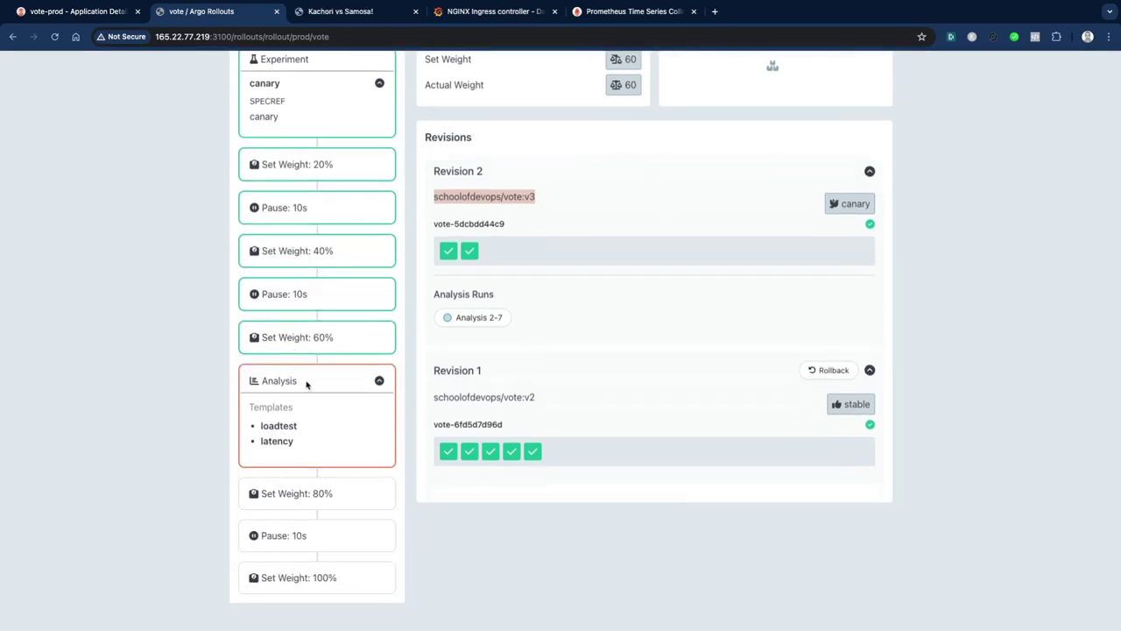
{"action": "double_click", "coordinate": [289, 428]}
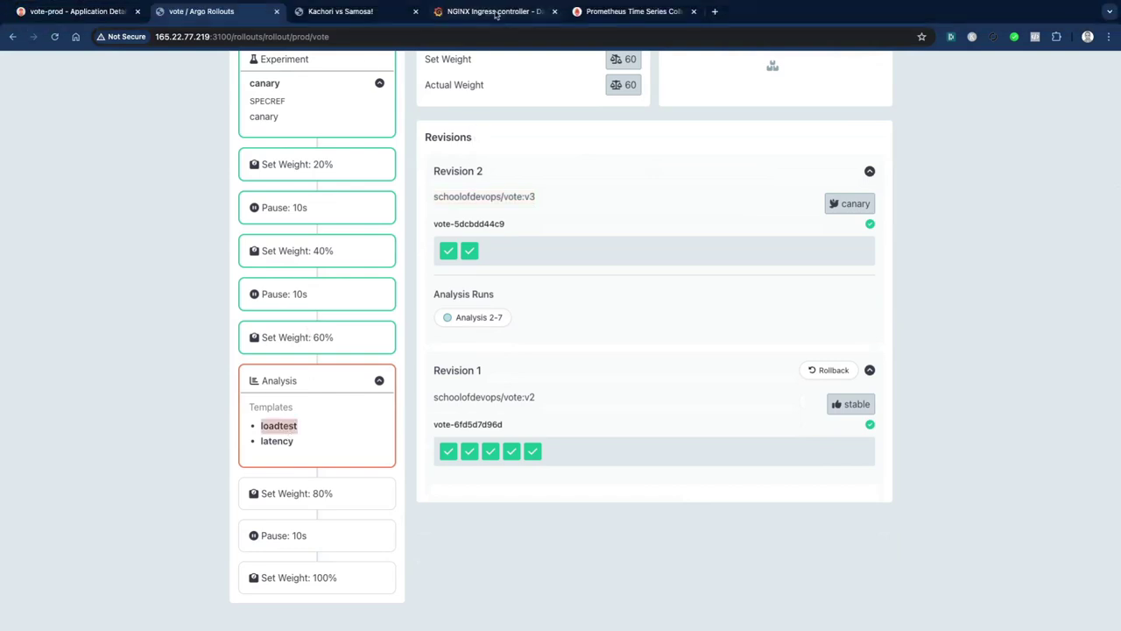
Step: Scroll the NGINX Ingress dashboard to the latency heatmap, then return to the vote rollout page
{"action": "left_click", "coordinate": [495, 12]}
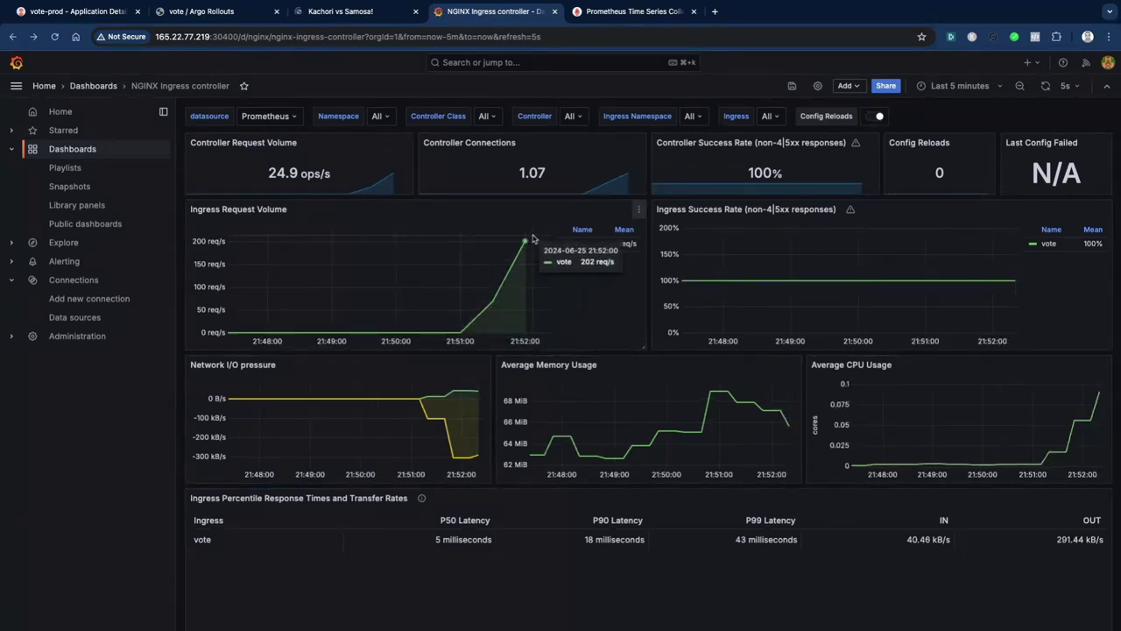
{"action": "scroll", "coordinate": [605, 429], "scroll_direction": "down", "scroll_amount": 3}
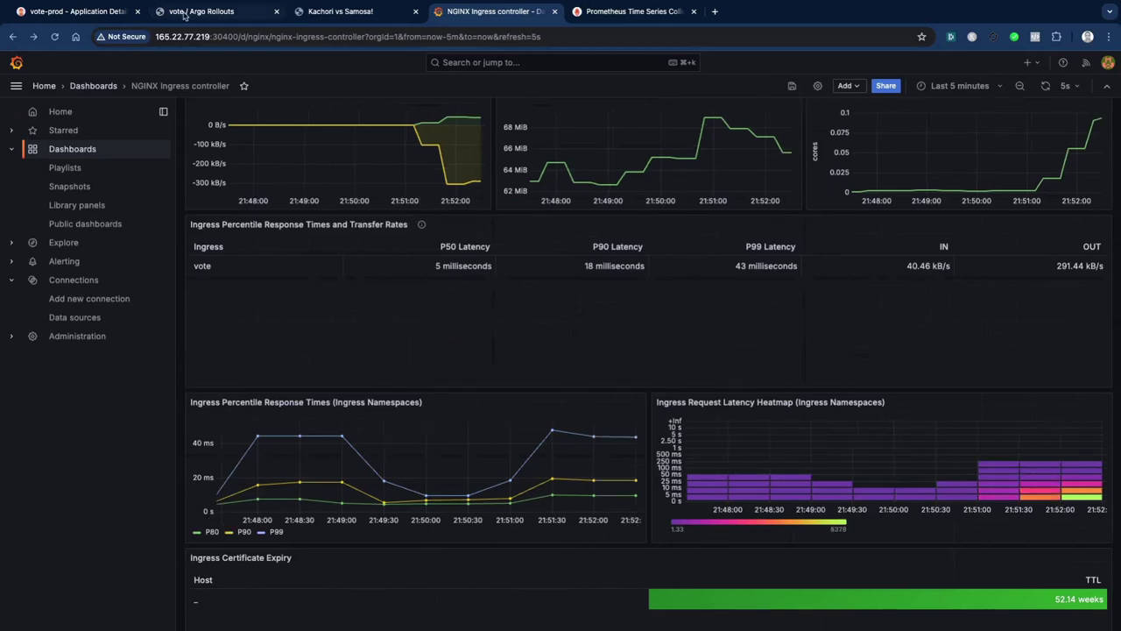
{"action": "left_click", "coordinate": [105, 14]}
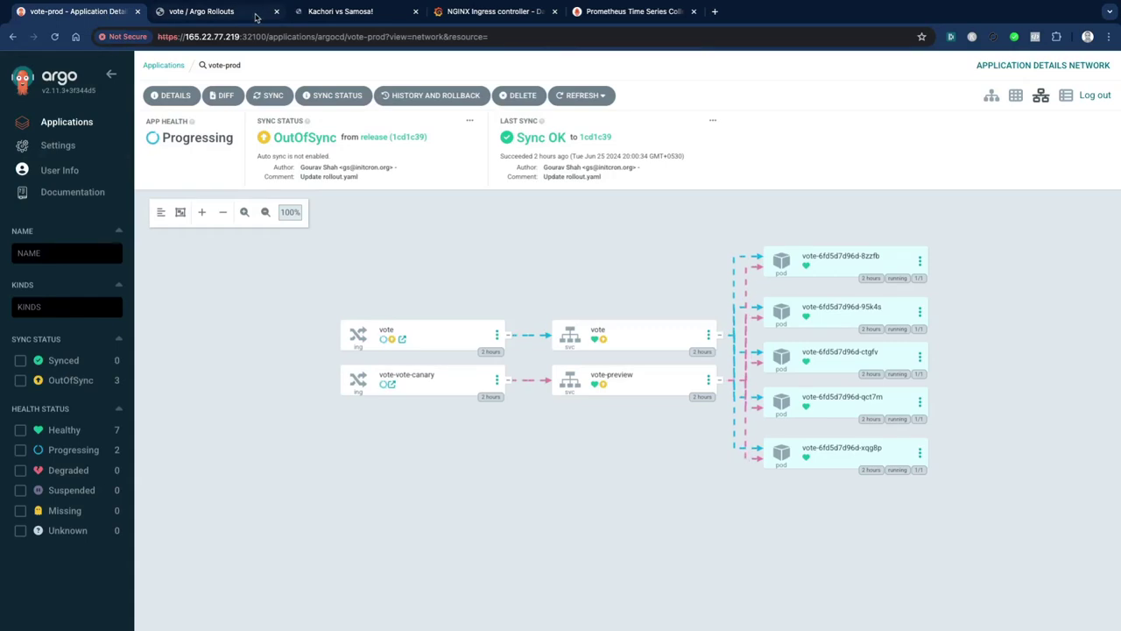
{"action": "left_click", "coordinate": [259, 14]}
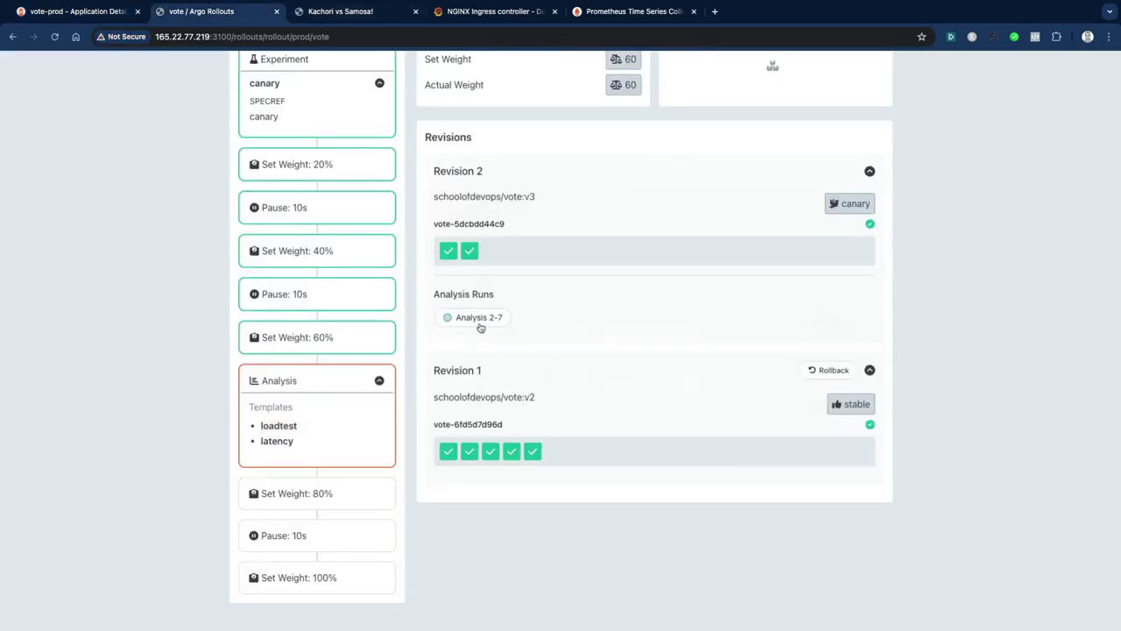
Step: Check the loadtest-vote and nginx-latency-ms measurements in the Analysis 2-7 run details
{"action": "left_click", "coordinate": [480, 321]}
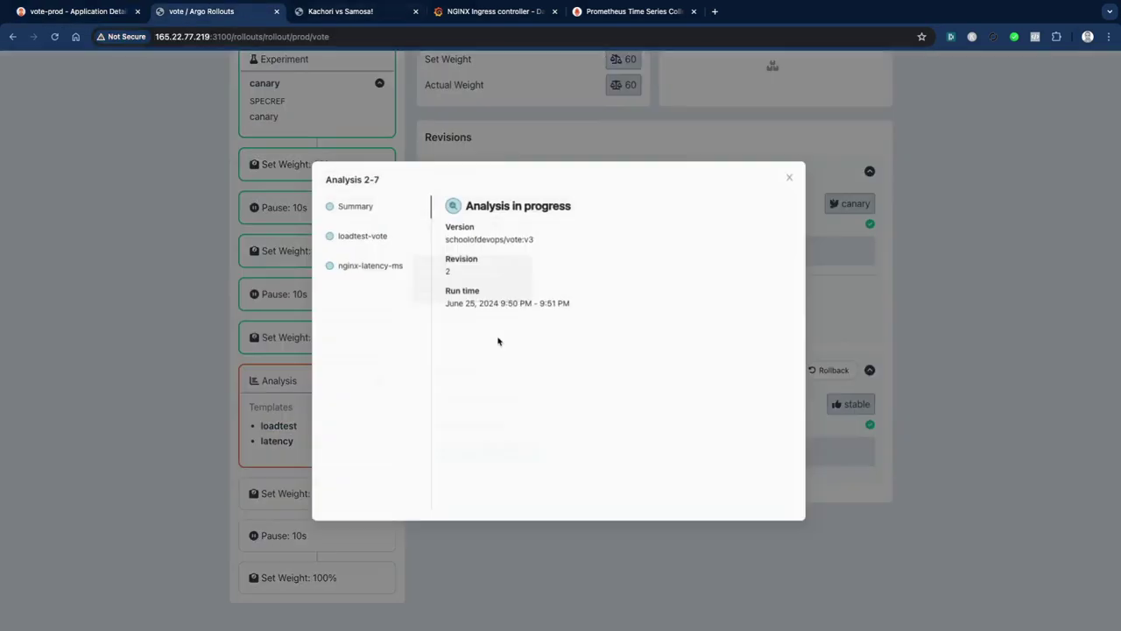
{"action": "left_click", "coordinate": [375, 237]}
{"action": "left_click", "coordinate": [383, 268]}
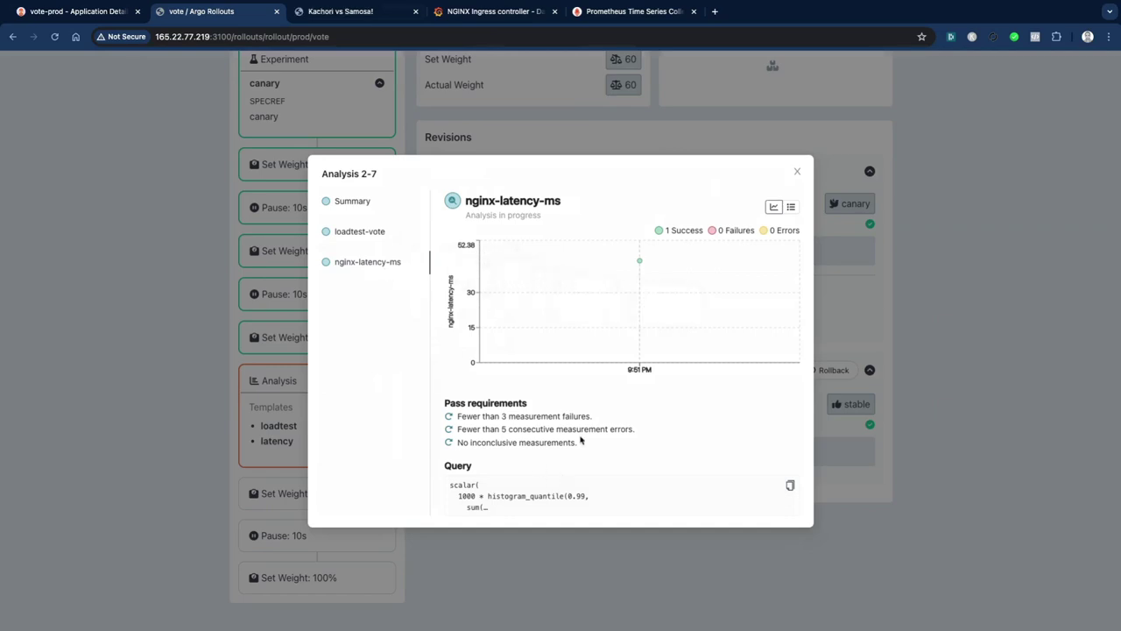
{"action": "left_click", "coordinate": [796, 173]}
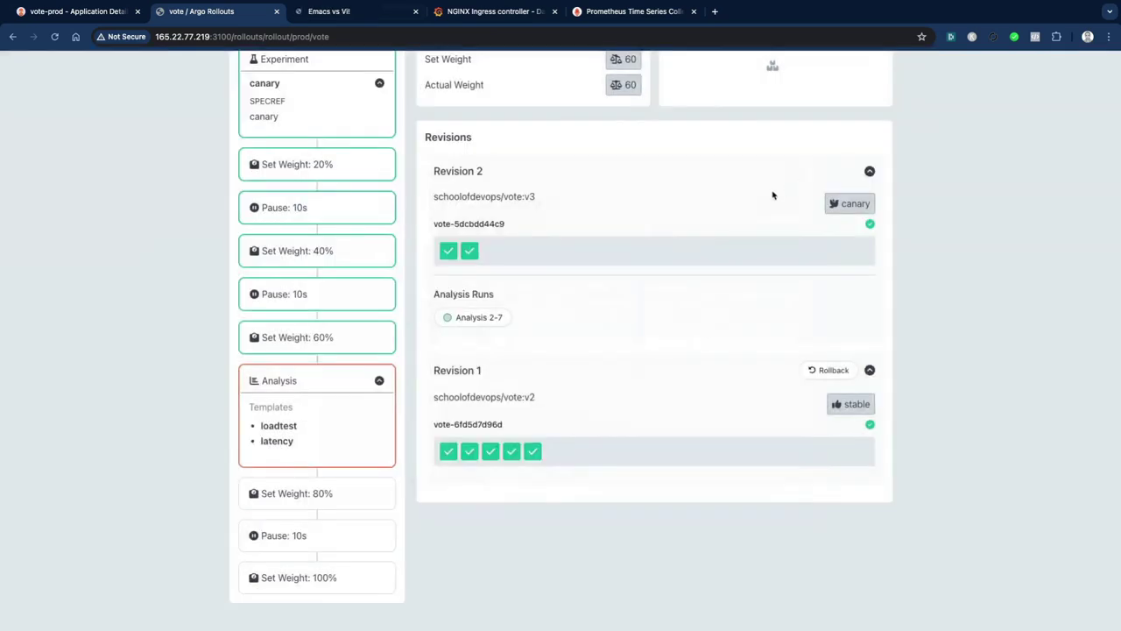
{"action": "left_click", "coordinate": [480, 320]}
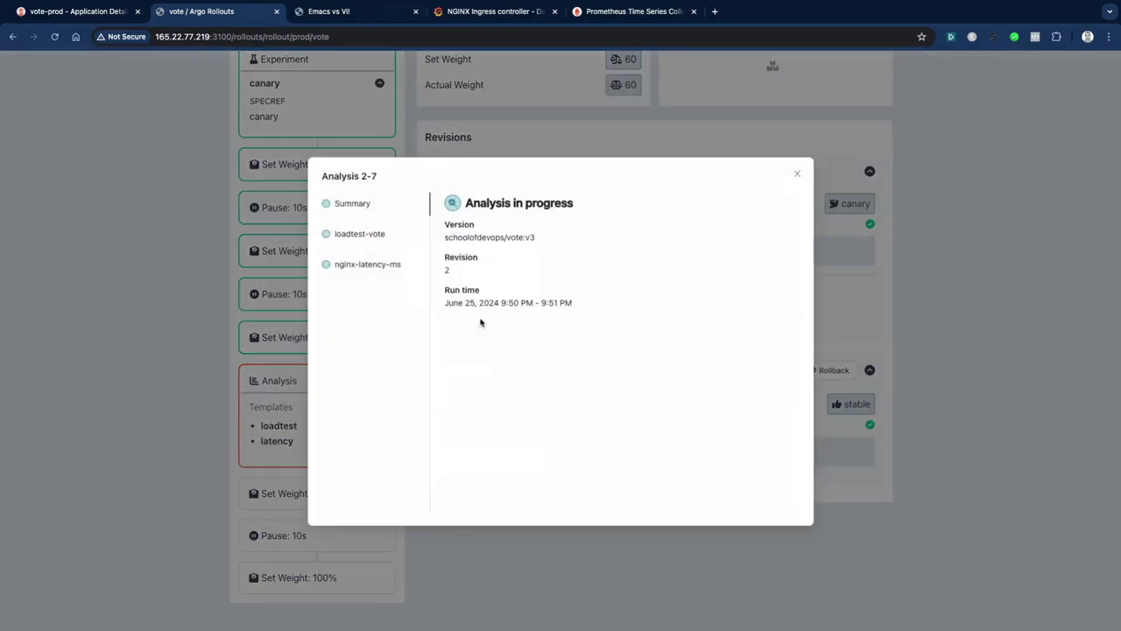
{"action": "left_click", "coordinate": [373, 232]}
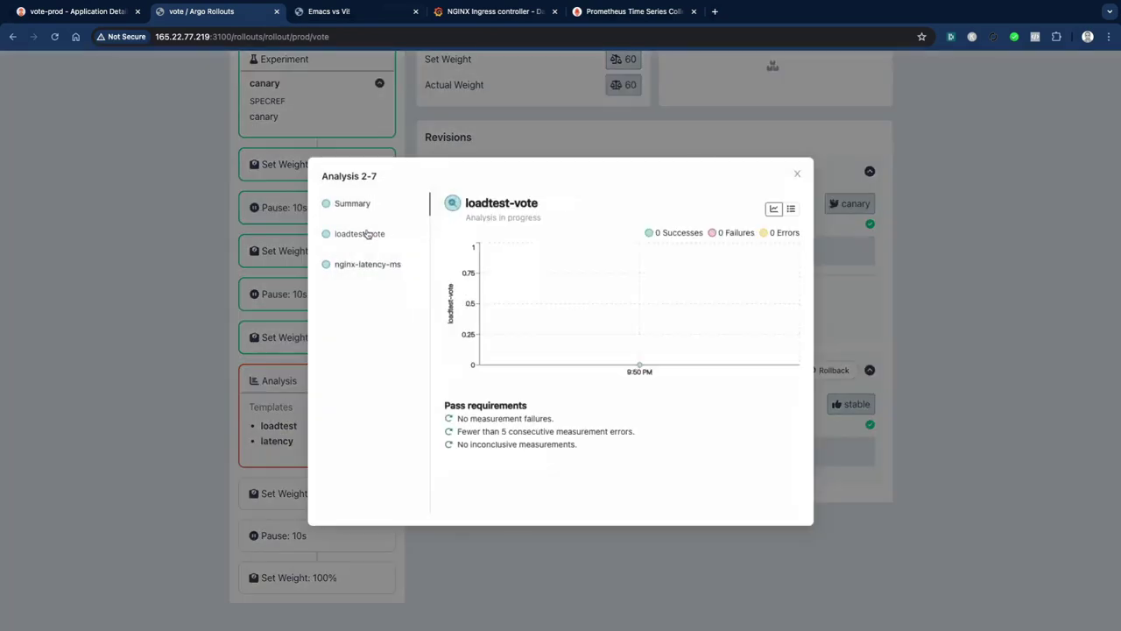
{"action": "left_click", "coordinate": [375, 259]}
{"action": "left_click", "coordinate": [798, 175]}
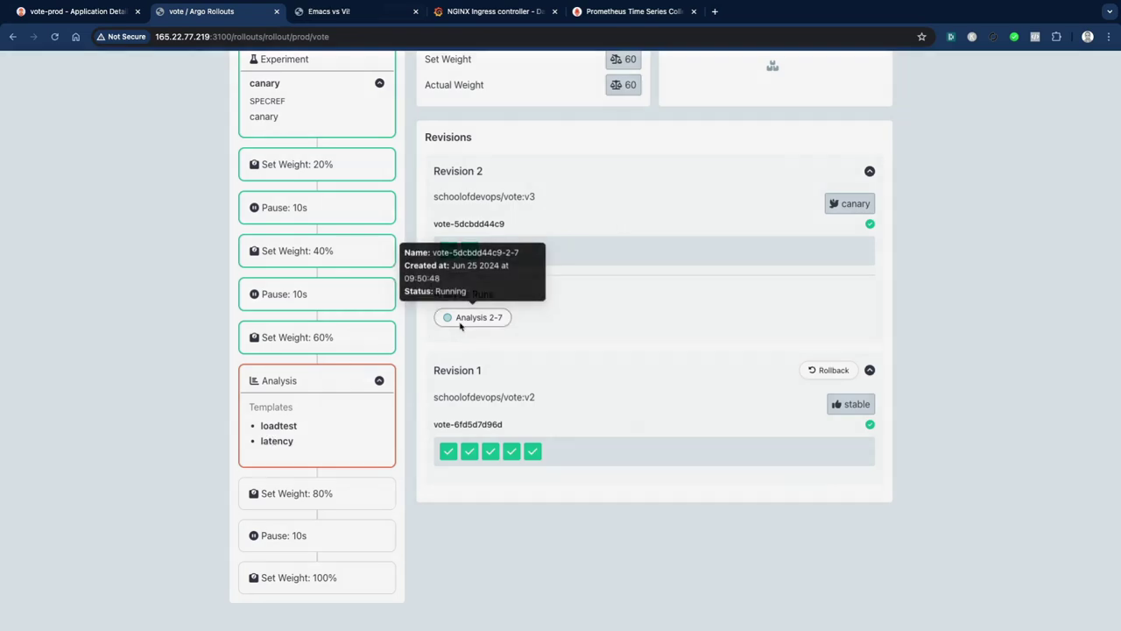
Step: Review the nginx-latency-ms requirements: fewer than 3 failures, consecutive-error limit, no inconclusive measurements
{"action": "left_click", "coordinate": [478, 317]}
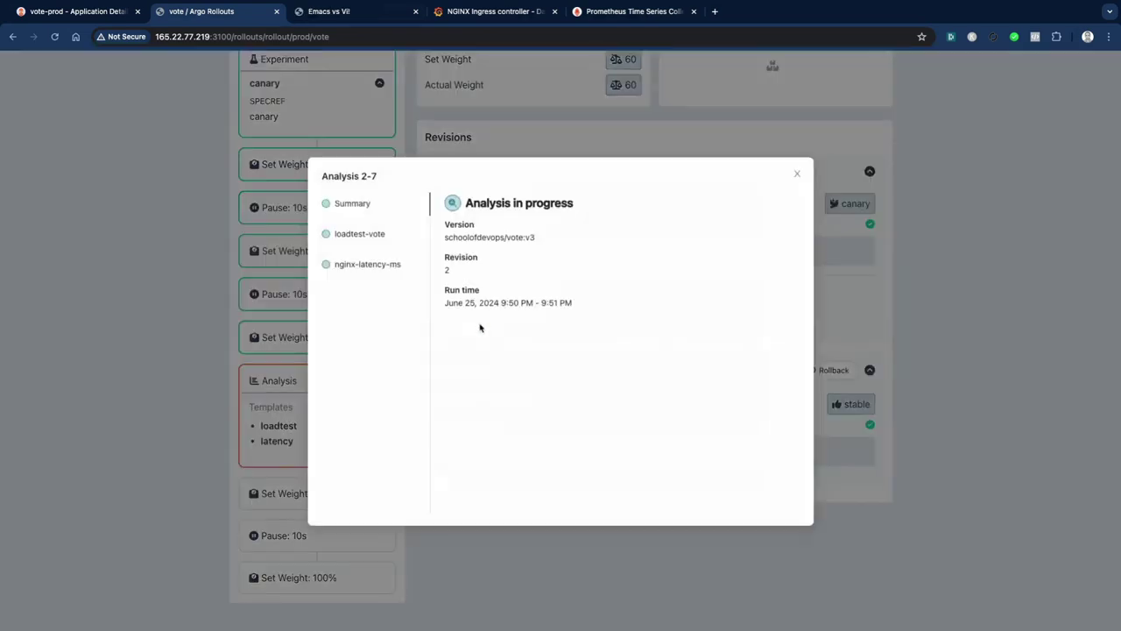
{"action": "left_click", "coordinate": [368, 272]}
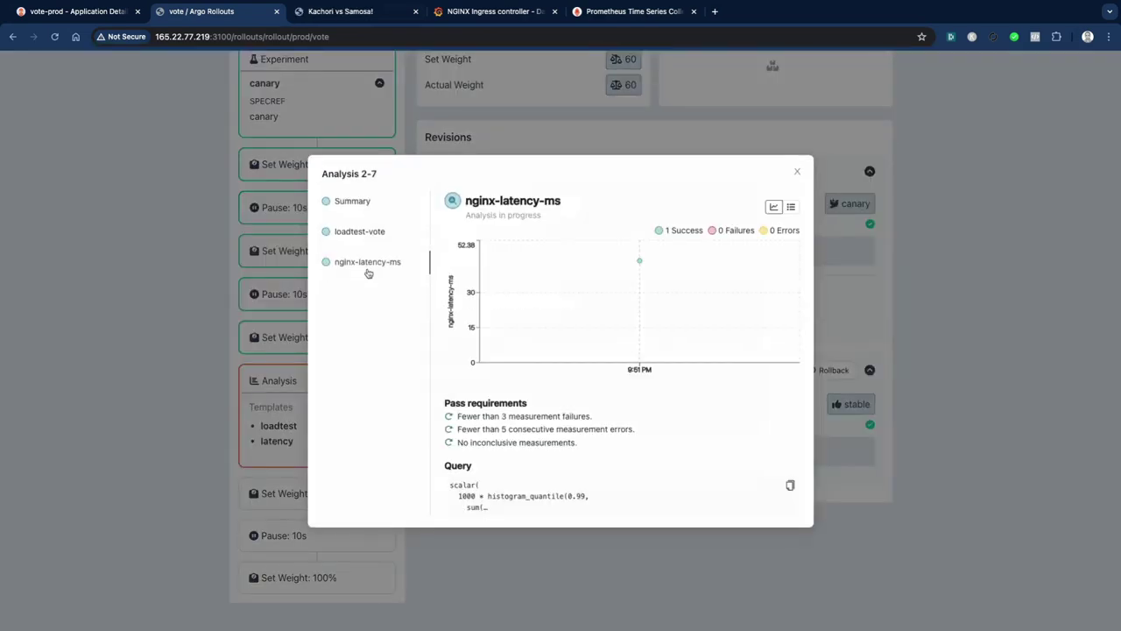
{"action": "mouse_move", "coordinate": [640, 261]}
{"action": "triple_click", "coordinate": [503, 417]}
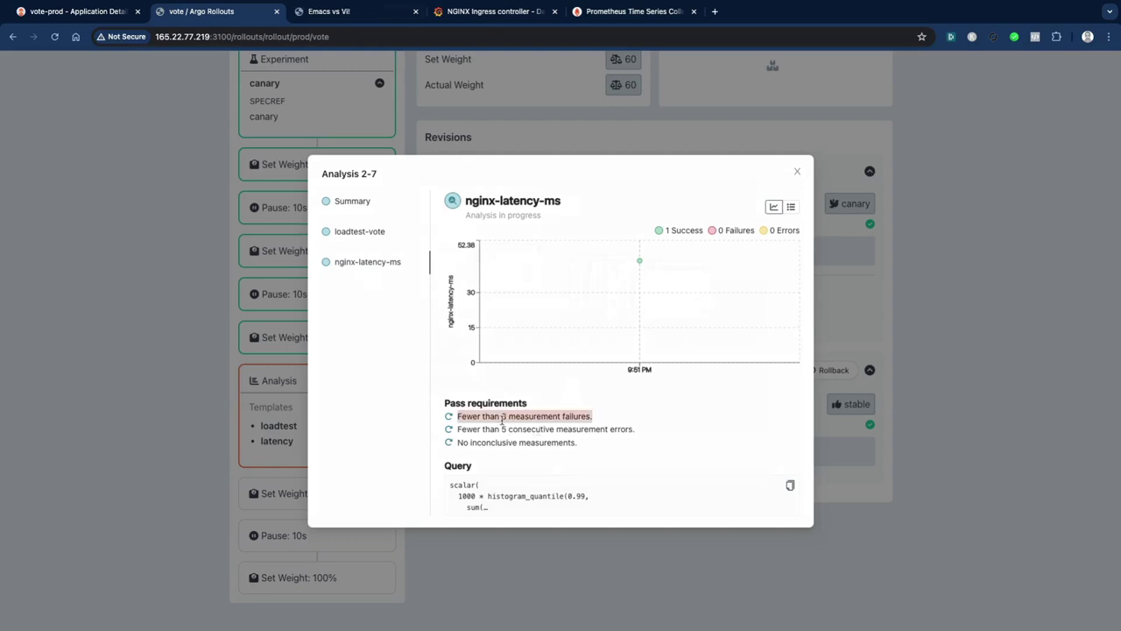
{"action": "triple_click", "coordinate": [508, 430]}
{"action": "triple_click", "coordinate": [513, 442]}
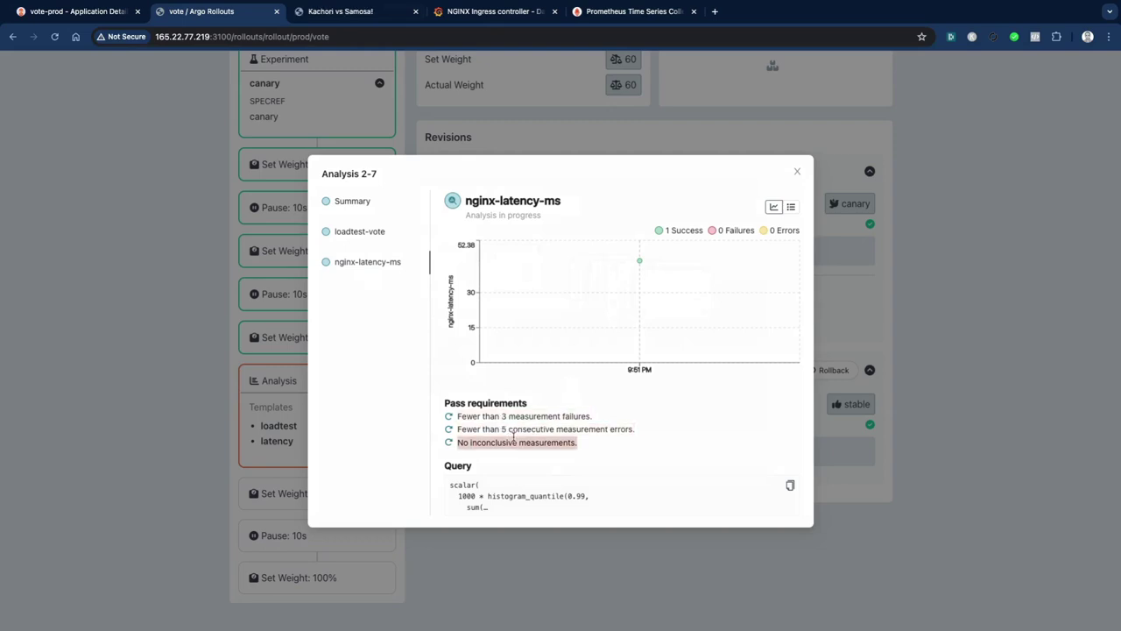
Step: Show the latency measurements as a table, then close Analysis 2-7 and return to the NGINX dashboard
{"action": "left_click", "coordinate": [794, 205]}
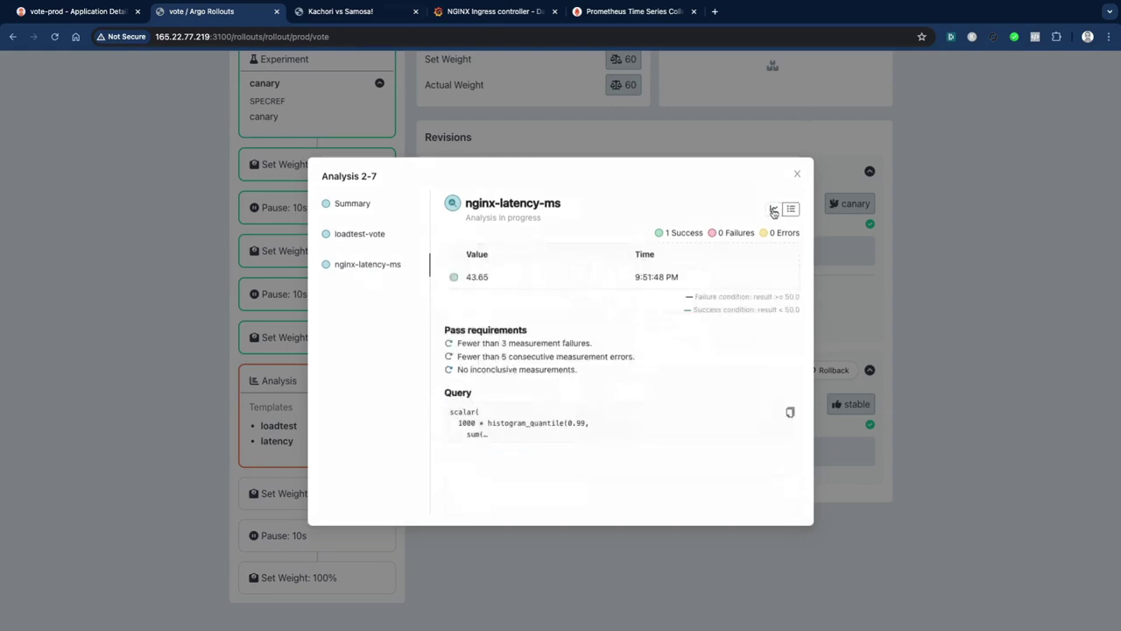
{"action": "left_click", "coordinate": [773, 210]}
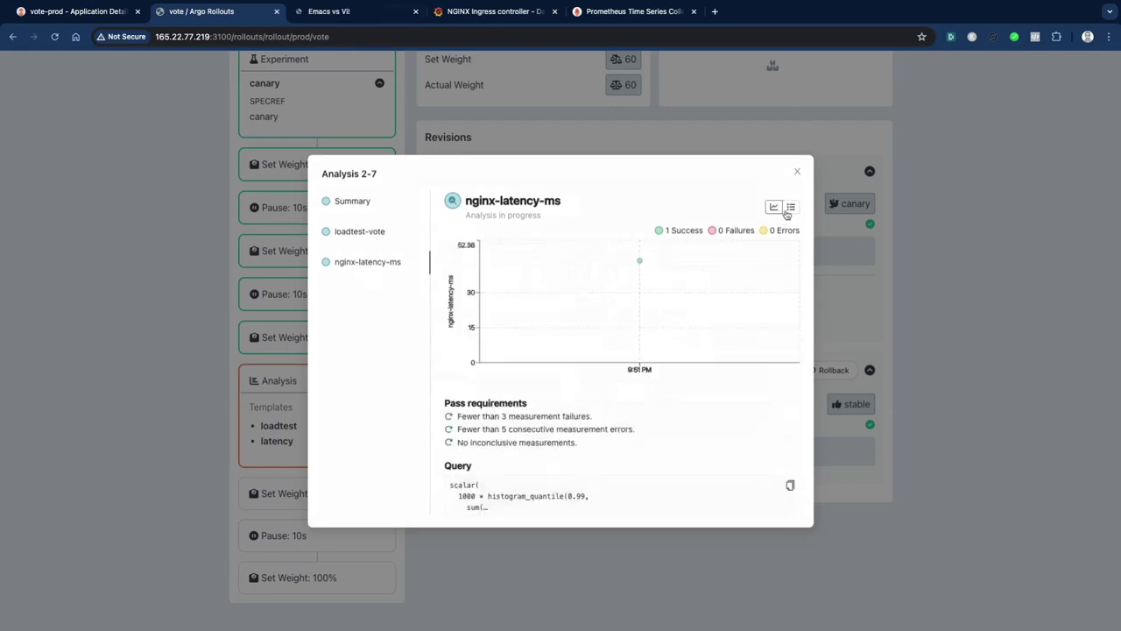
{"action": "left_click", "coordinate": [792, 208]}
{"action": "left_click", "coordinate": [798, 173]}
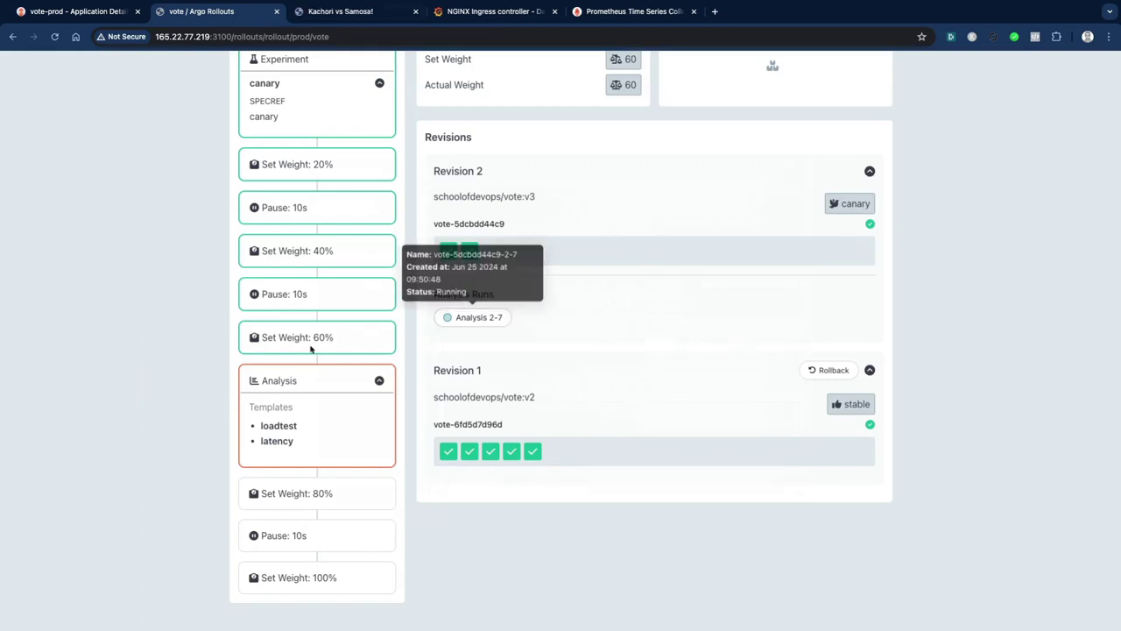
{"action": "left_click", "coordinate": [475, 320]}
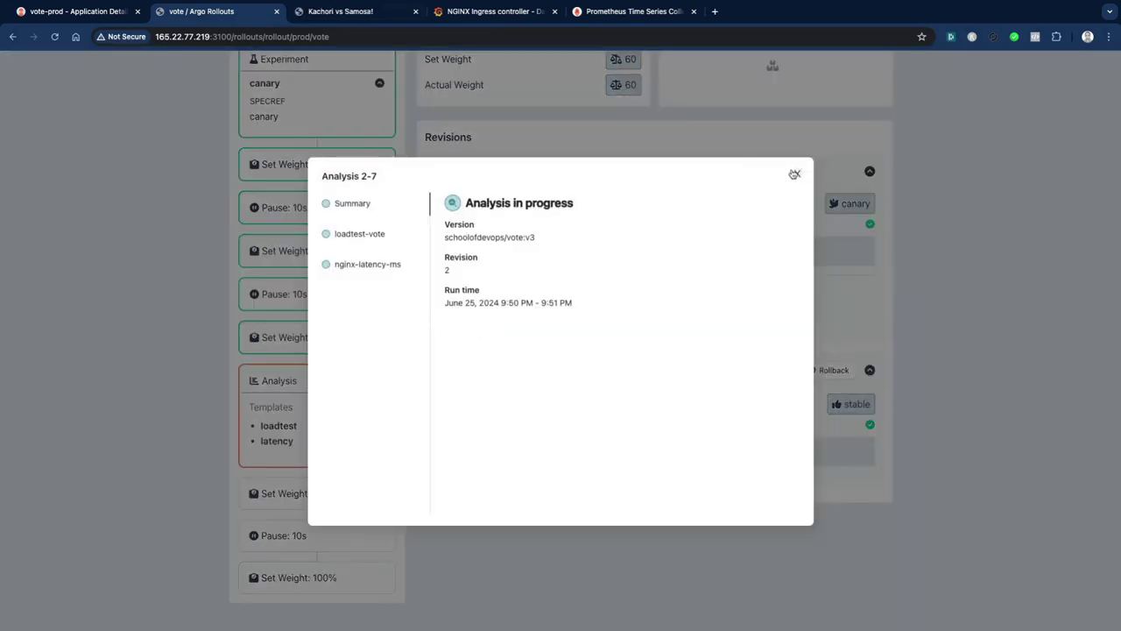
{"action": "left_click", "coordinate": [795, 174]}
{"action": "left_click", "coordinate": [464, 13]}
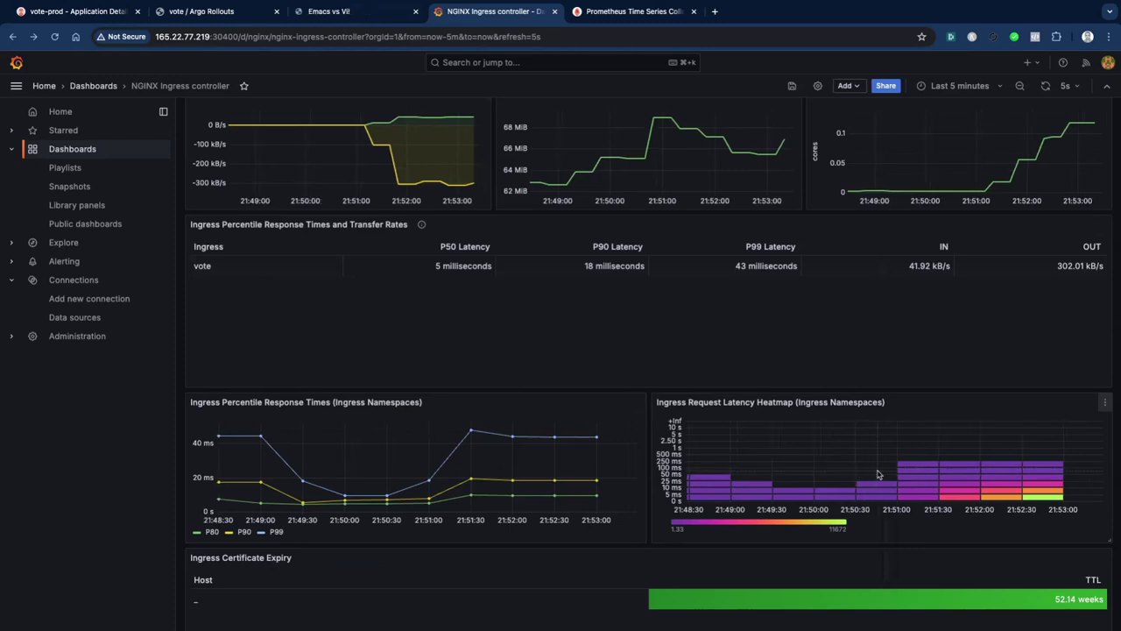
Step: Read the vote ingress percentile latencies in Grafana: P50 4 ms, P90 17 ms, P99 42 ms
{"action": "scroll", "coordinate": [372, 294], "scroll_direction": "up", "scroll_amount": 1}
{"action": "scroll", "coordinate": [372, 293], "scroll_direction": "up", "scroll_amount": 3}
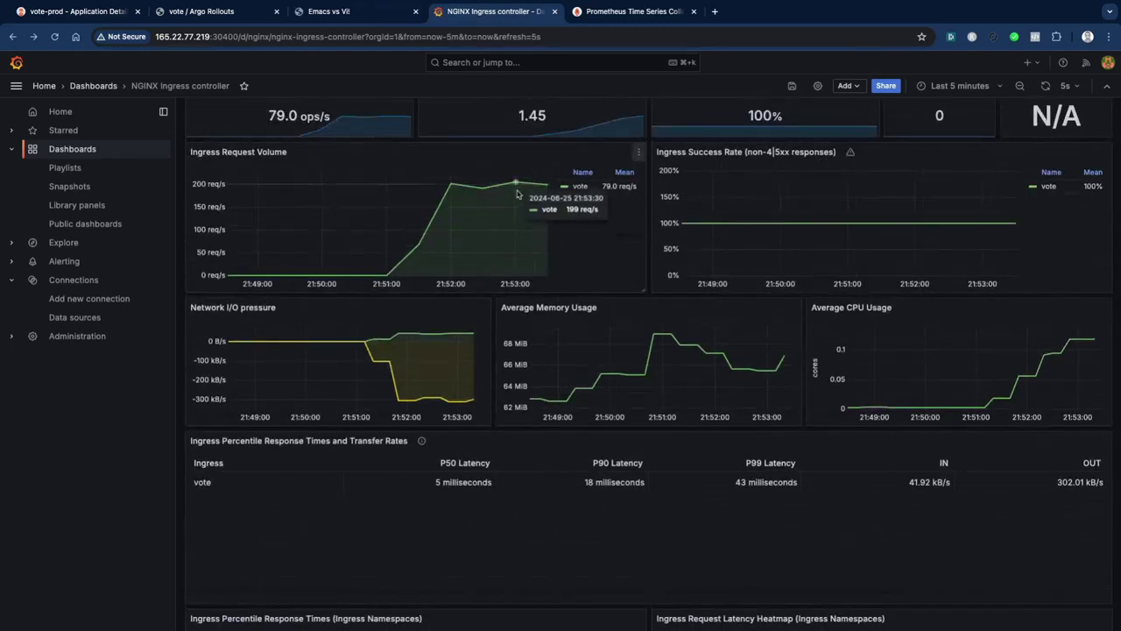
{"action": "scroll", "coordinate": [561, 366], "scroll_direction": "down", "scroll_amount": 5}
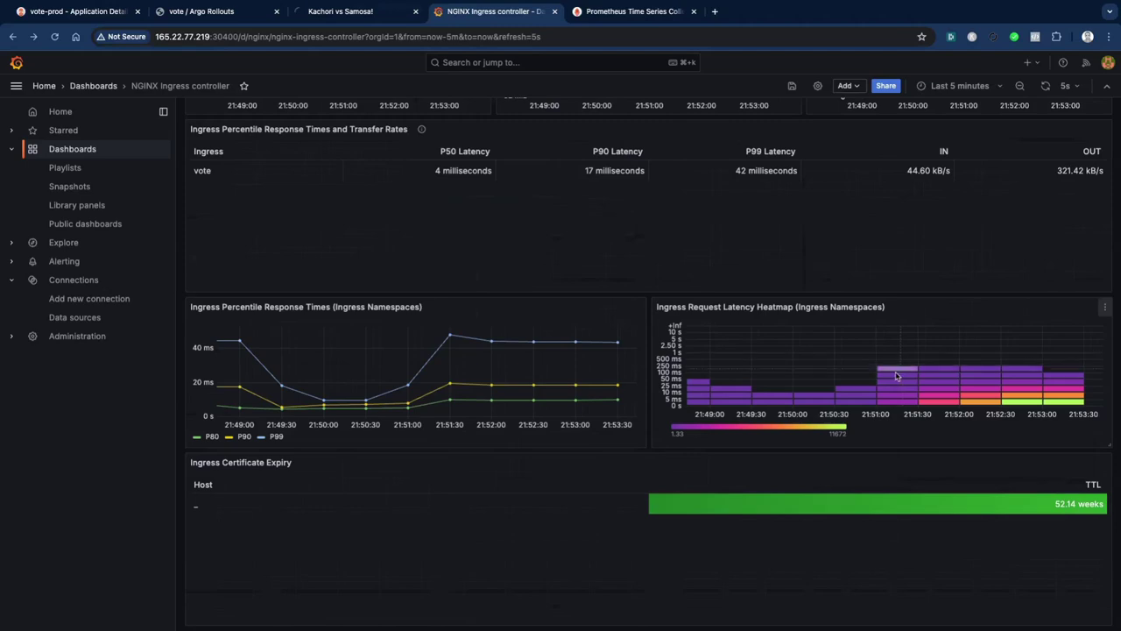
{"action": "mouse_move", "coordinate": [885, 380]}
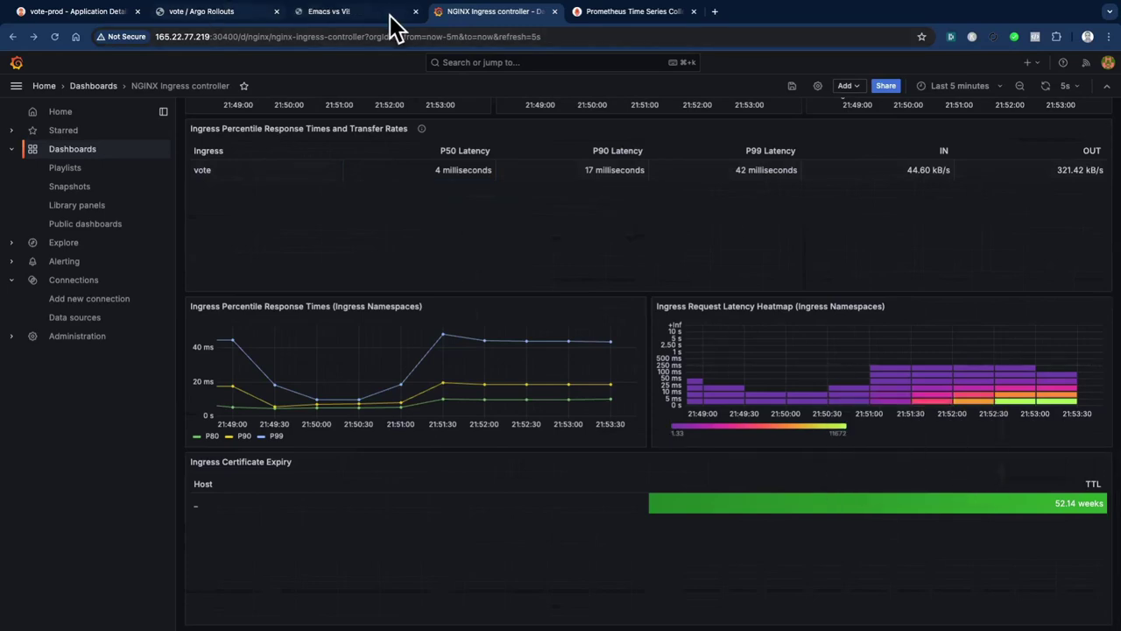
{"action": "left_click", "coordinate": [101, 14]}
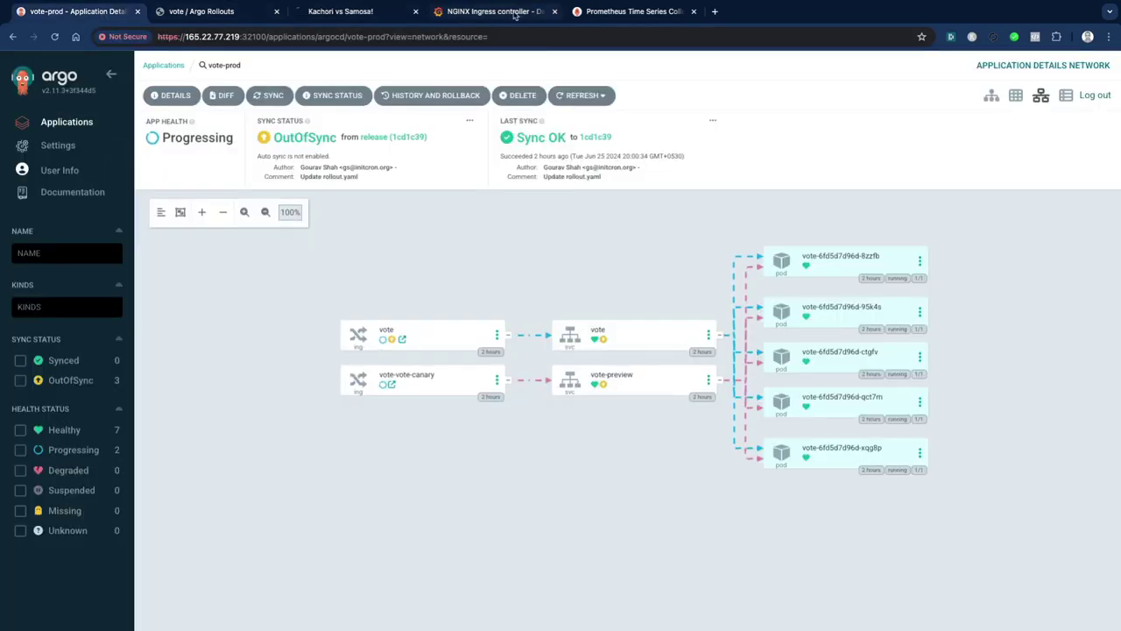
{"action": "left_click", "coordinate": [638, 13]}
{"action": "left_click", "coordinate": [532, 17]}
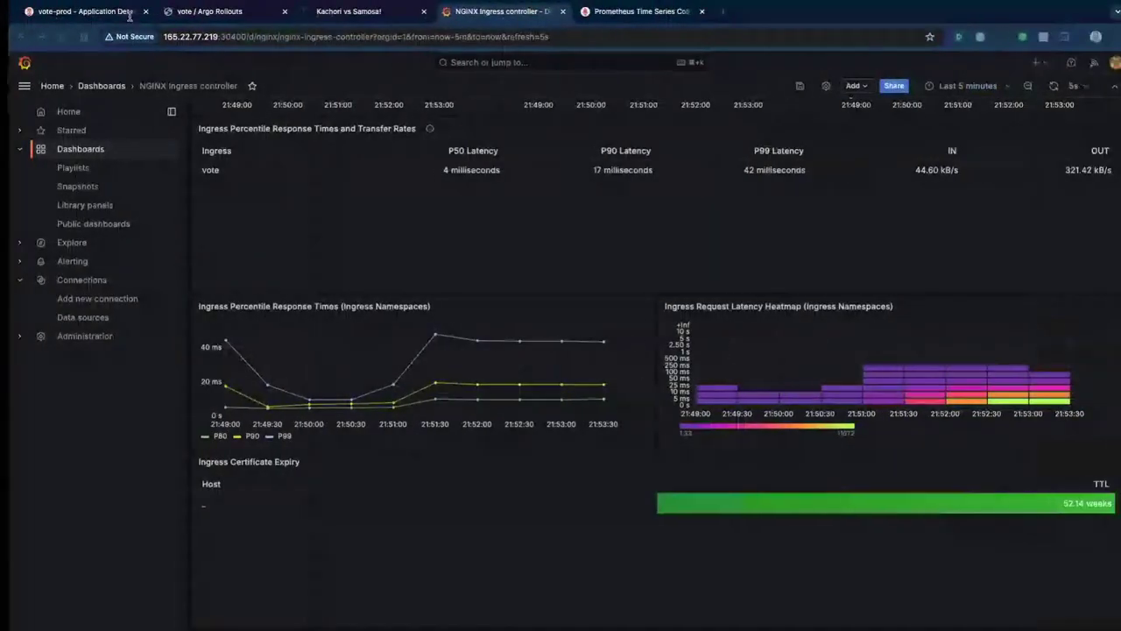
Step: Reload the vote rollout and reopen Analysis 2-7's nginx-latency-ms chart
{"action": "left_click", "coordinate": [242, 15]}
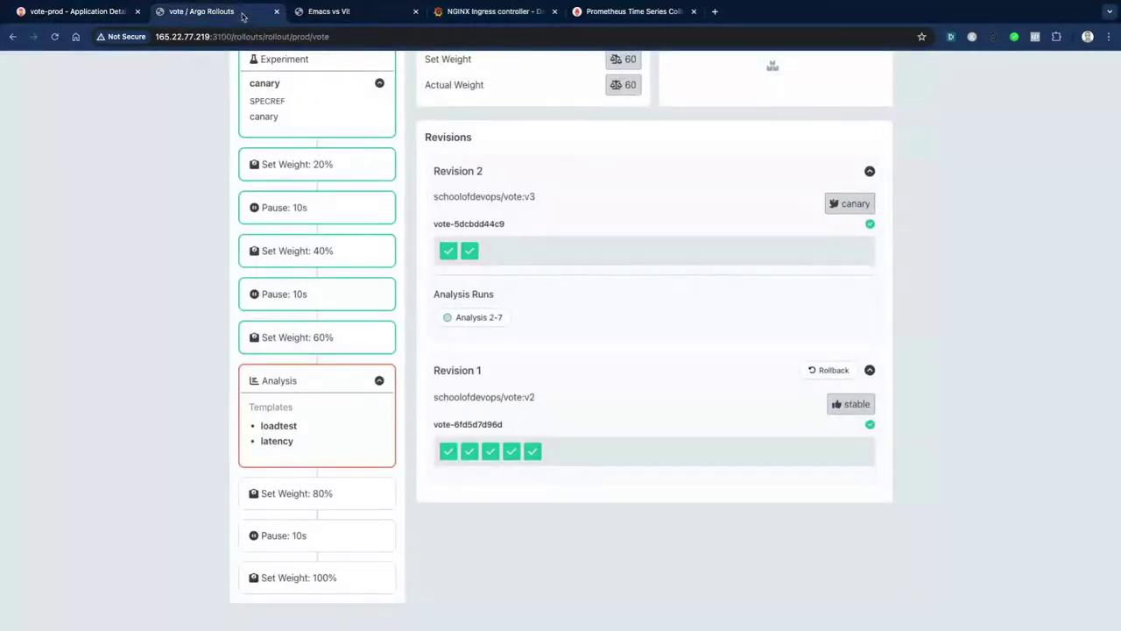
{"action": "left_click", "coordinate": [487, 319]}
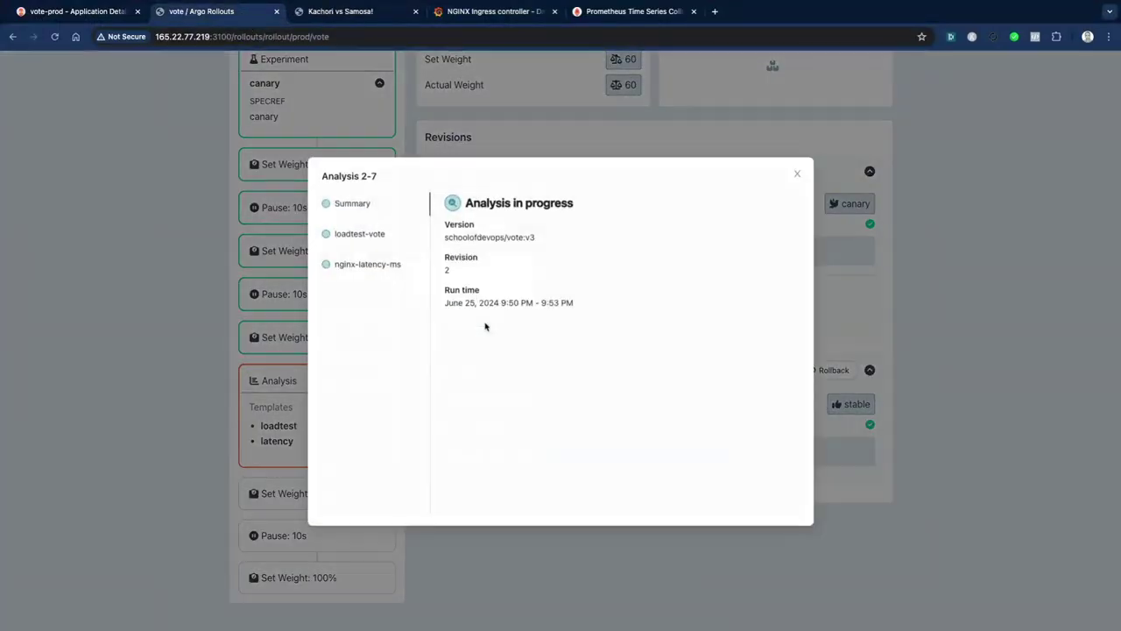
{"action": "left_click", "coordinate": [796, 175]}
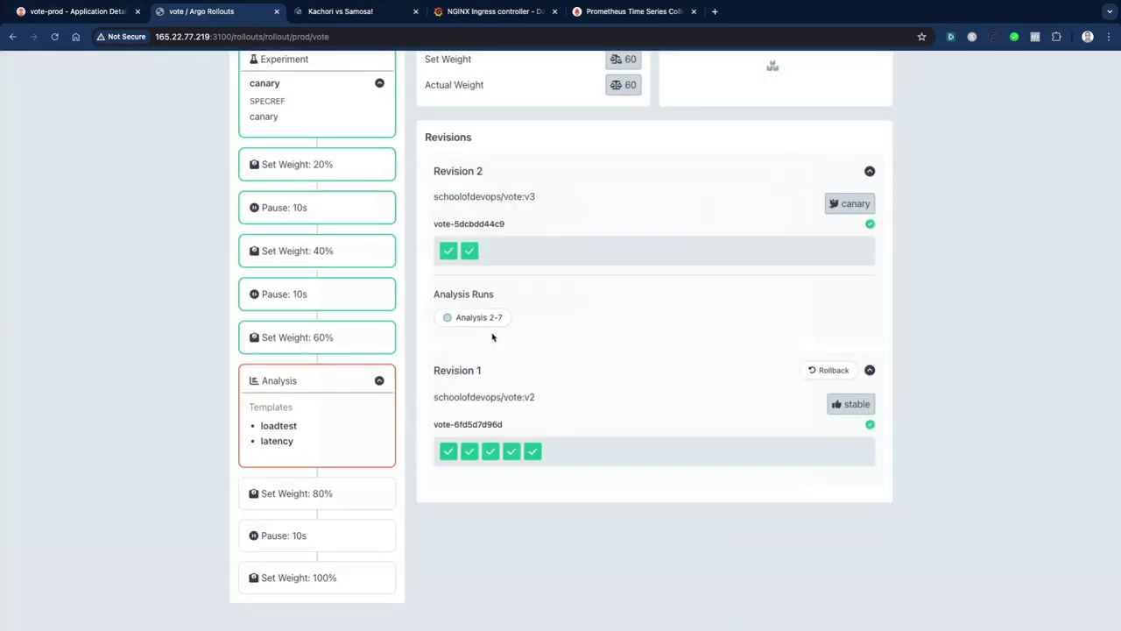
{"action": "left_click", "coordinate": [54, 37]}
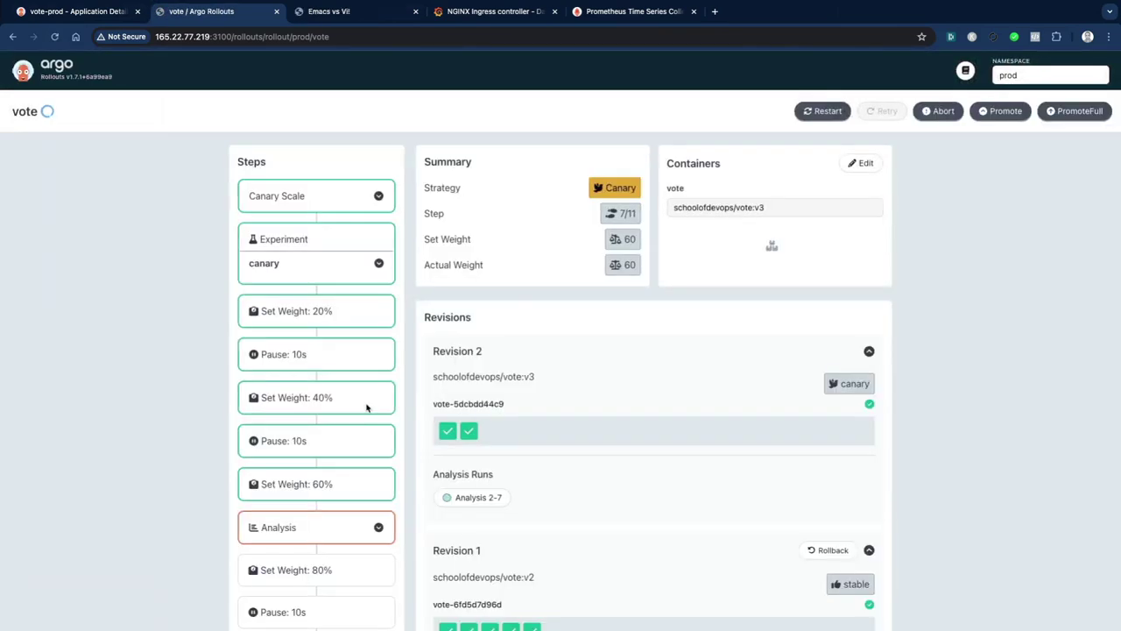
{"action": "scroll", "coordinate": [368, 409], "scroll_direction": "down", "scroll_amount": 2}
{"action": "left_click", "coordinate": [499, 389]}
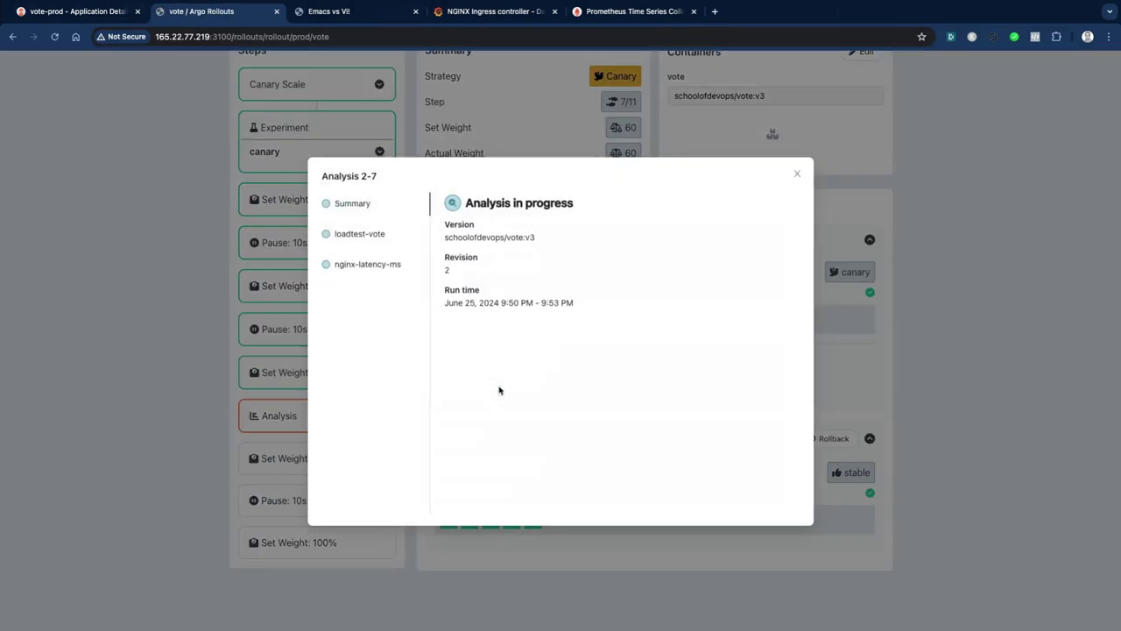
{"action": "left_click", "coordinate": [364, 263]}
Step: List nginx-latency-ms measurements as a table (43.65, 43.4, 40.61), noting the 9:51:48 and 9:52:48 PM times
{"action": "mouse_move", "coordinate": [635, 267]}
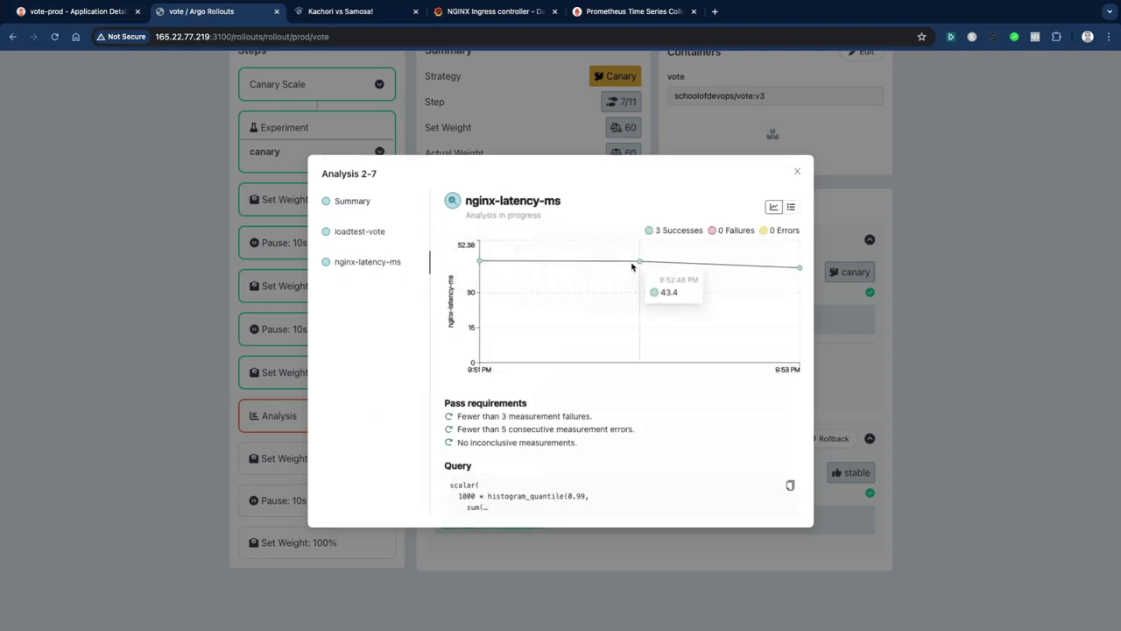
{"action": "mouse_move", "coordinate": [798, 269]}
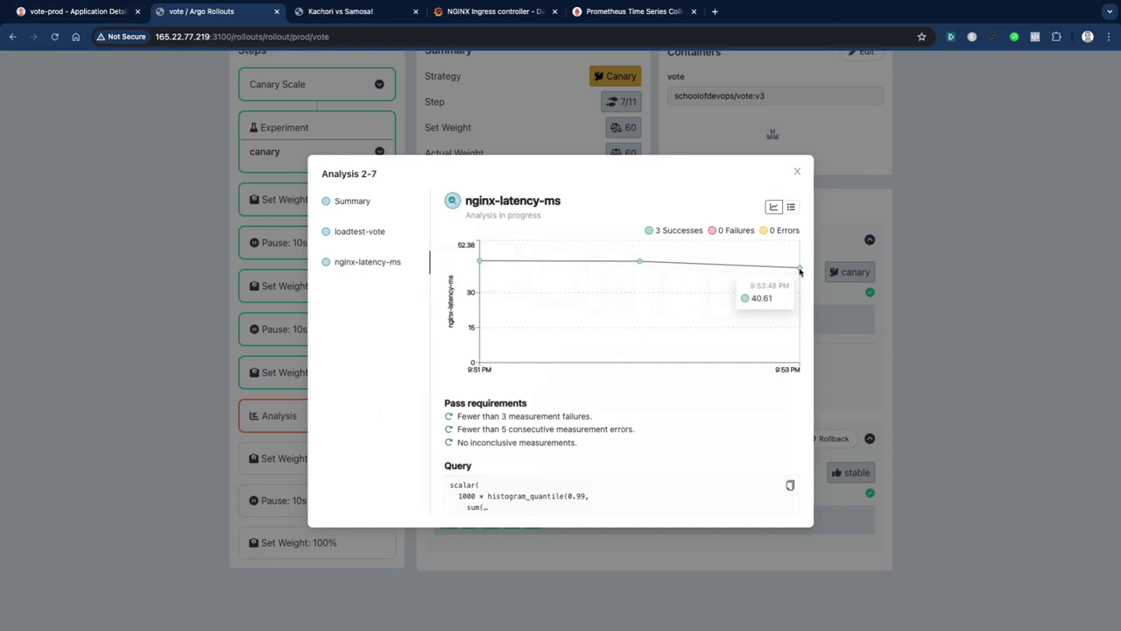
{"action": "left_click", "coordinate": [792, 208]}
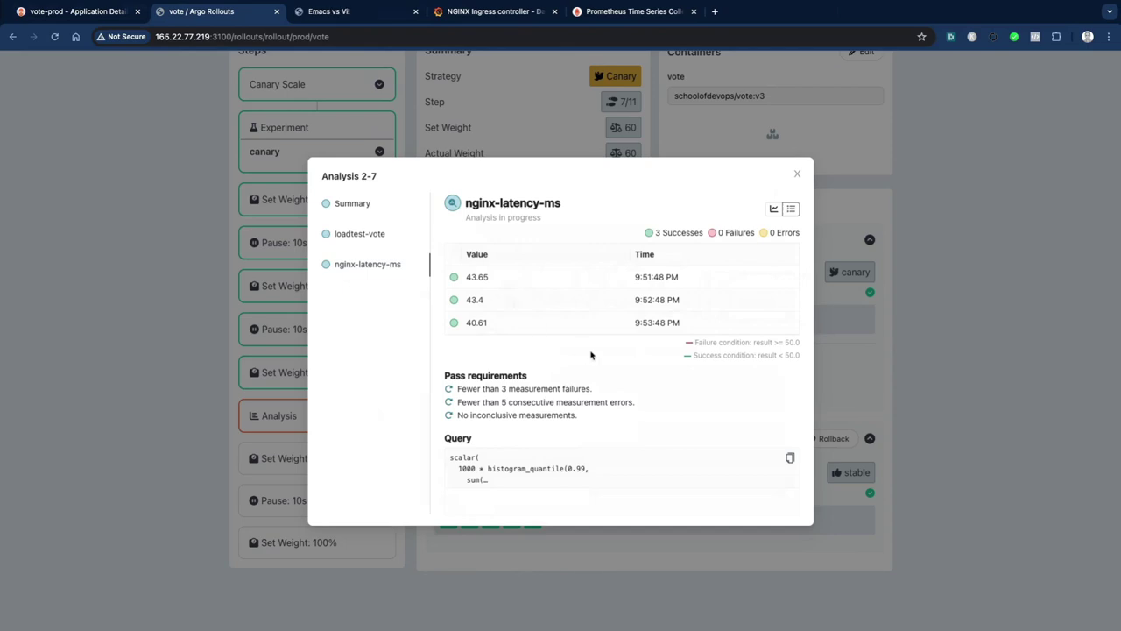
{"action": "left_click_drag", "start_coordinate": [636, 277], "coordinate": [679, 277]}
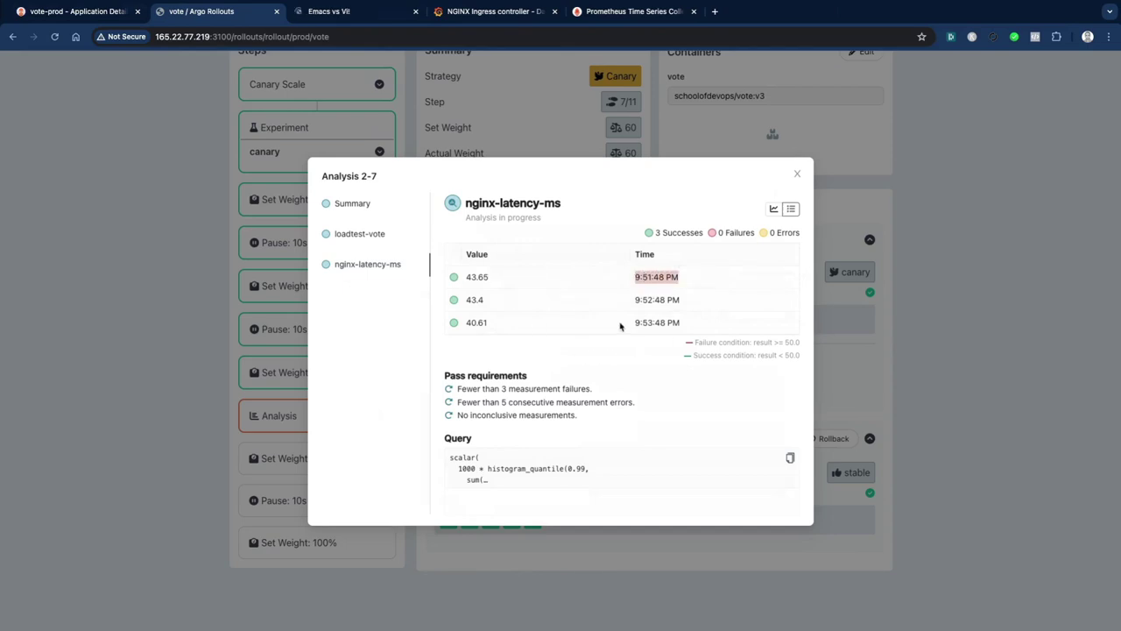
{"action": "left_click", "coordinate": [628, 307]}
{"action": "left_click_drag", "start_coordinate": [631, 305], "coordinate": [692, 310]}
{"action": "left_click", "coordinate": [625, 329]}
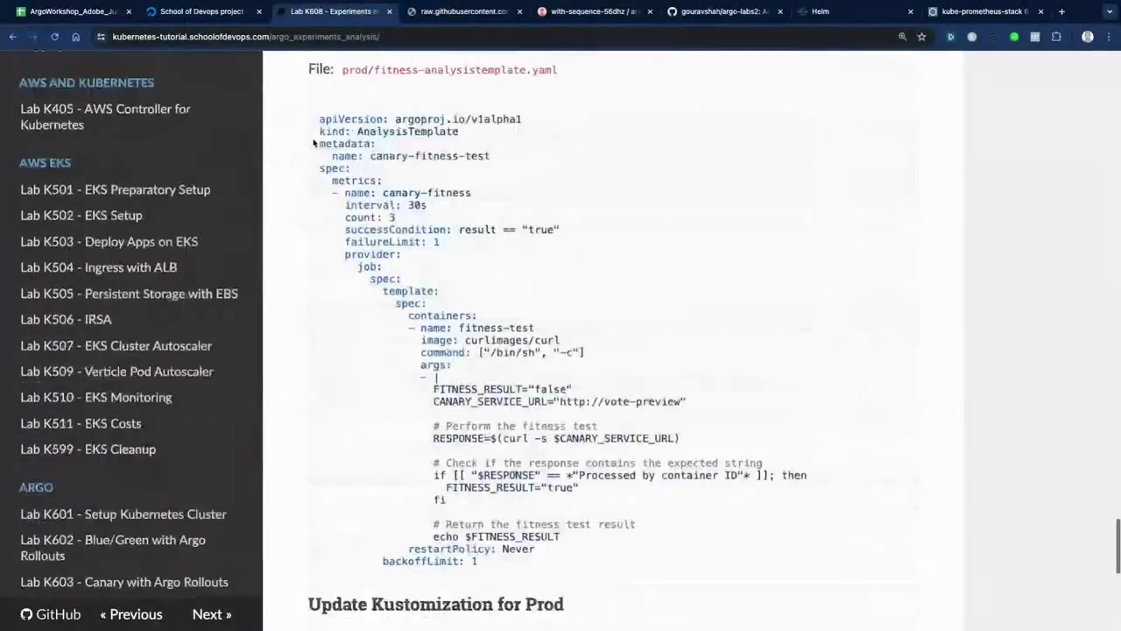
Step: Locate the Lab K608 latency AnalysisTemplate values: interval 1m, count 4, failureLimit 2
{"action": "scroll", "coordinate": [395, 235], "scroll_direction": "up", "scroll_amount": 6}
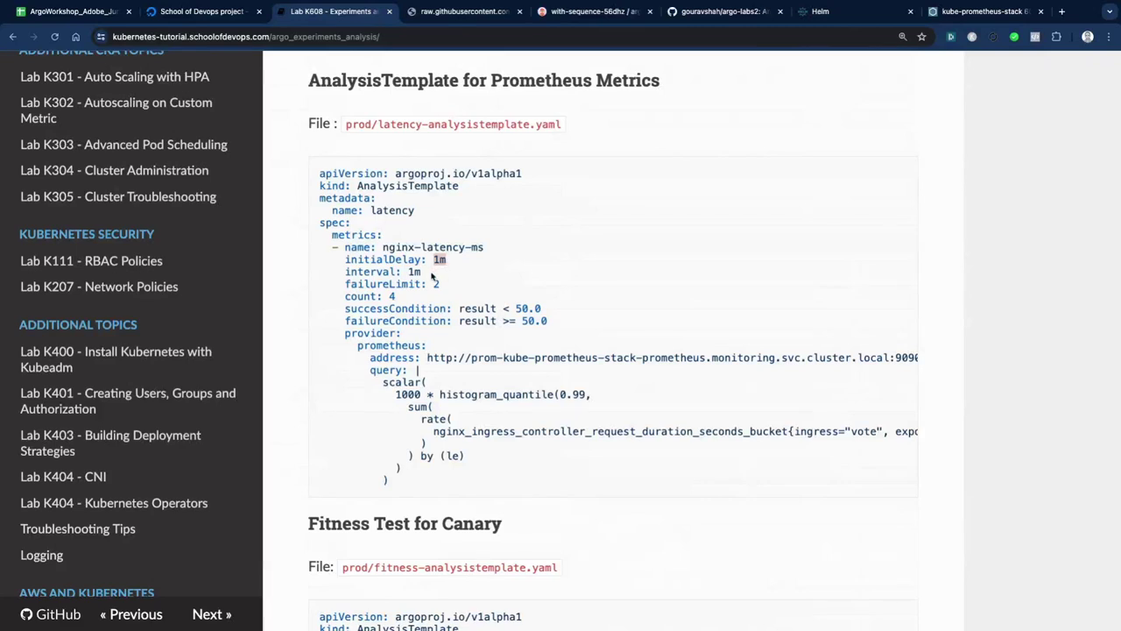
{"action": "mouse_move", "coordinate": [422, 272]}
{"action": "left_mouse_down"}
{"action": "mouse_move", "coordinate": [406, 272]}
{"action": "mouse_move", "coordinate": [429, 283]}
{"action": "left_mouse_up"}
{"action": "left_click_drag", "start_coordinate": [398, 298], "coordinate": [383, 296]}
{"action": "double_click", "coordinate": [435, 283]}
{"action": "scroll", "coordinate": [427, 288], "scroll_direction": "down", "scroll_amount": 1}
{"action": "scroll", "coordinate": [427, 287], "scroll_direction": "down", "scroll_amount": 3}
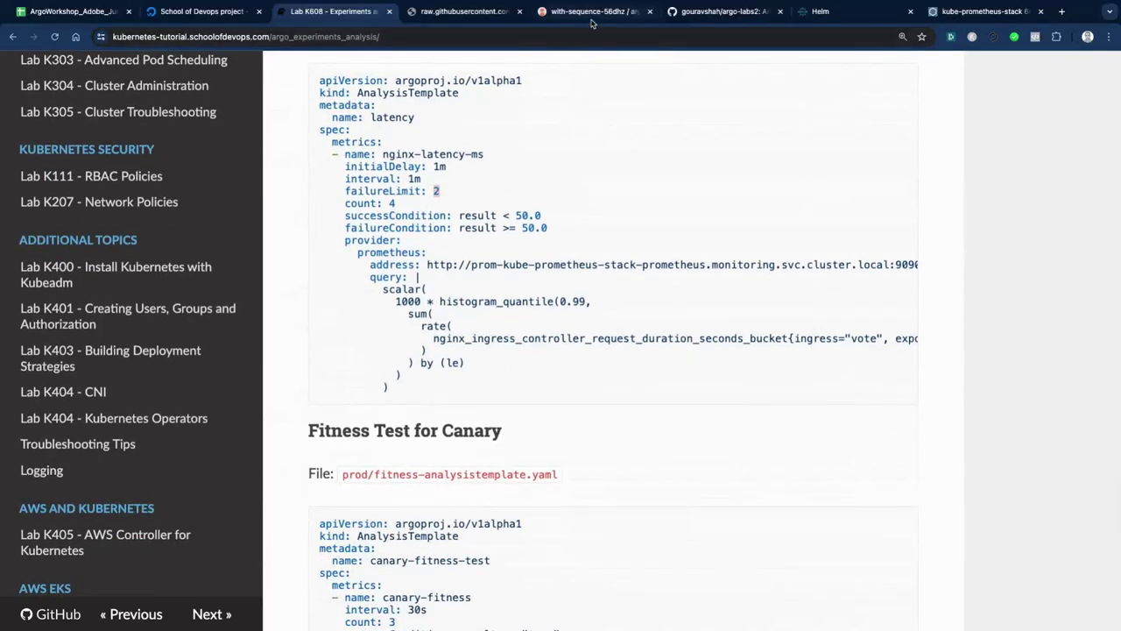
{"action": "left_click", "coordinate": [592, 19]}
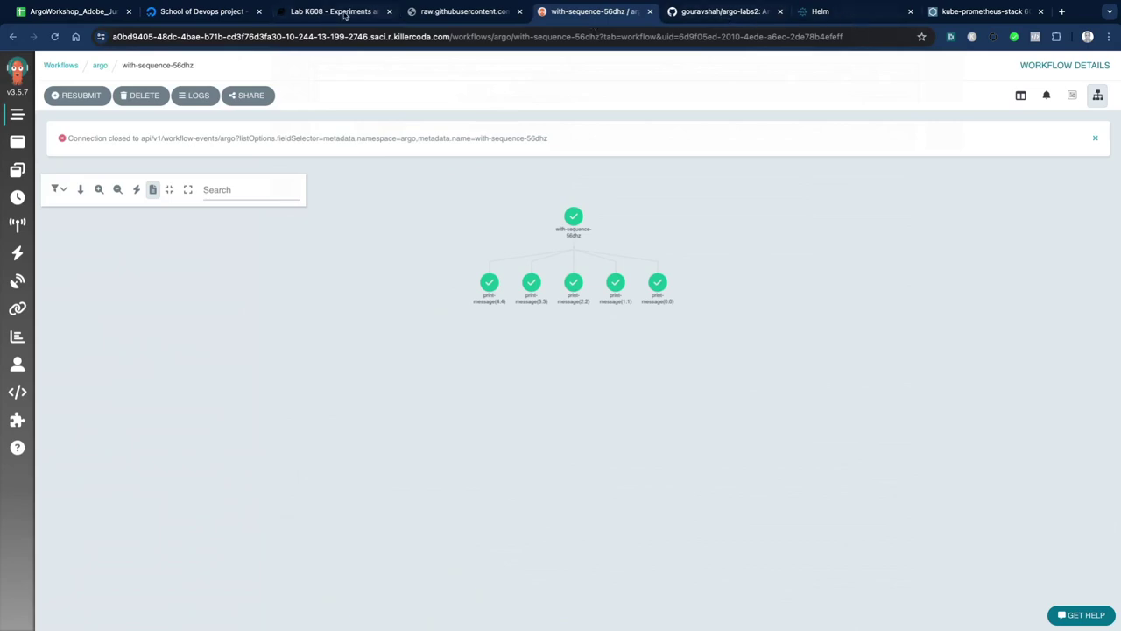
Step: Reopen Analysis 2-7 to confirm nginx-latency-ms passed with 4 successes
{"action": "left_click", "coordinate": [345, 15]}
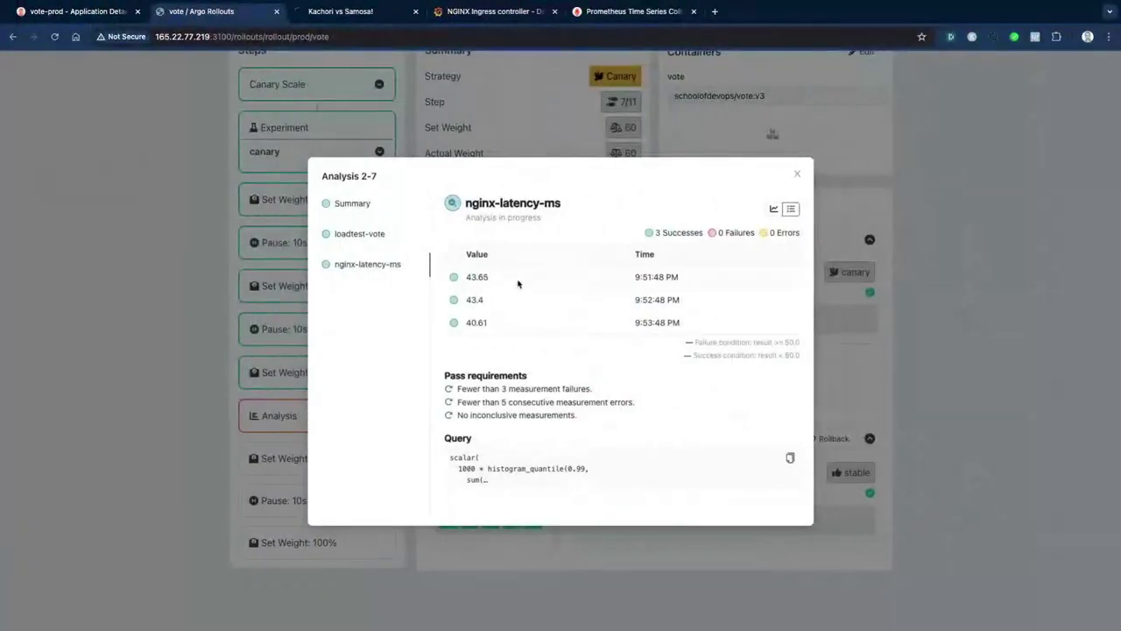
{"action": "left_click", "coordinate": [797, 173]}
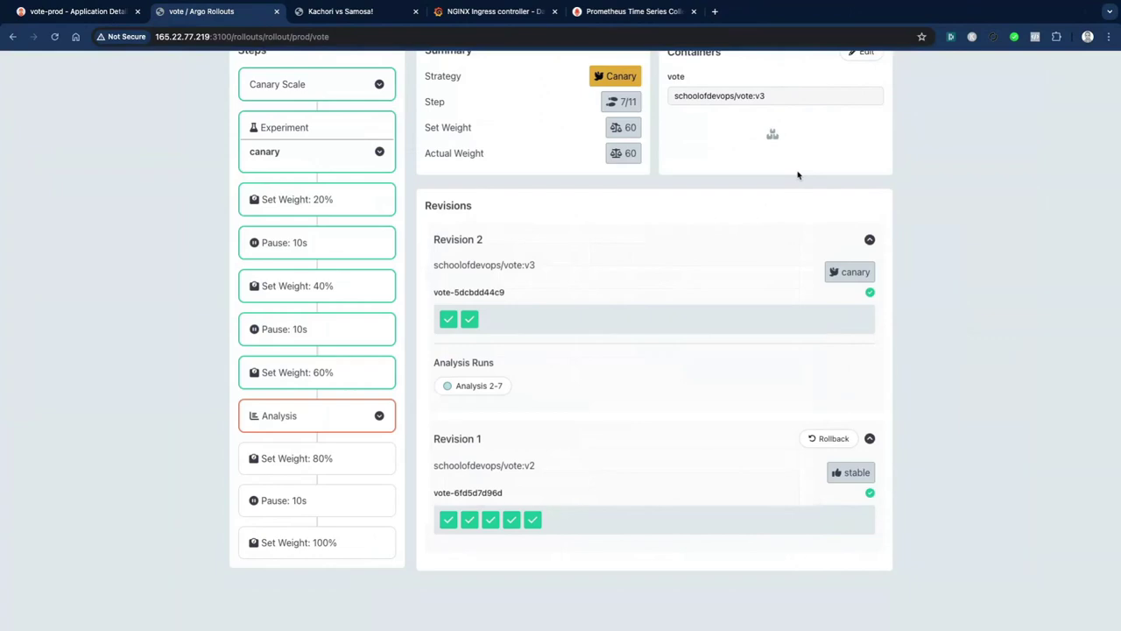
{"action": "left_click", "coordinate": [500, 384]}
{"action": "left_click", "coordinate": [382, 267]}
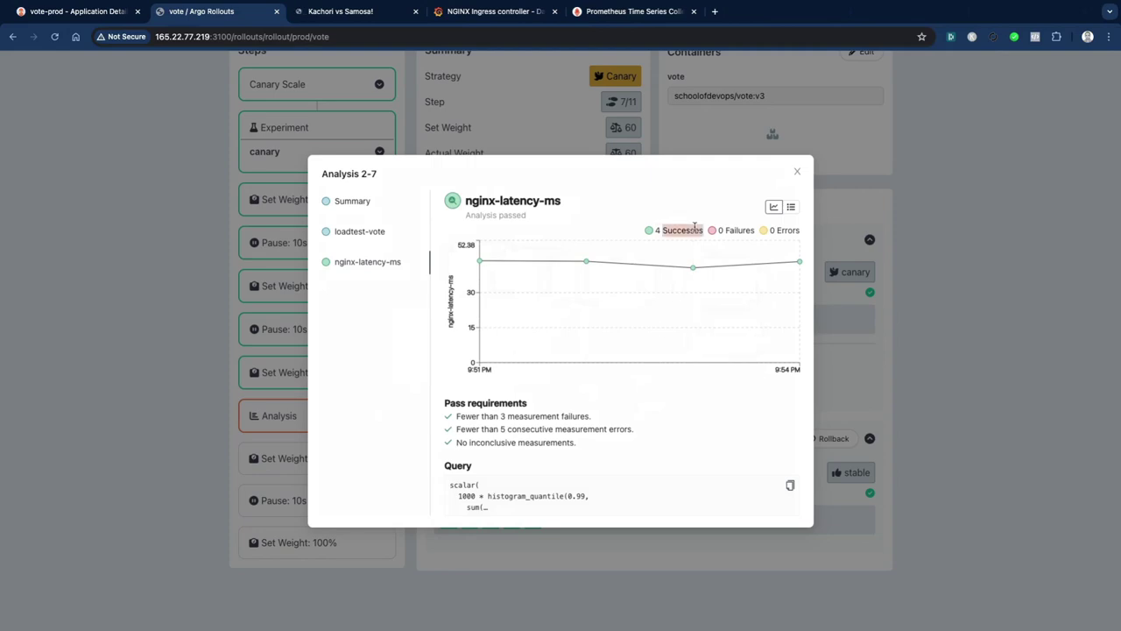
{"action": "left_click", "coordinate": [796, 172]}
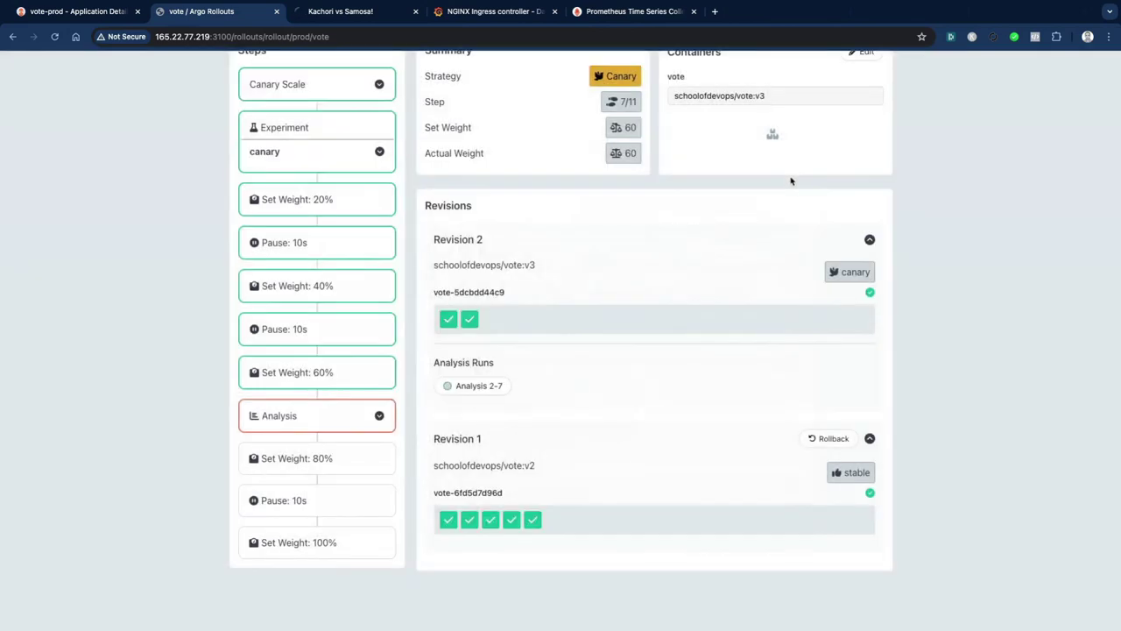
Step: Compare loadtest-vote, nginx-latency-ms and the run summary, then move to the Prometheus query page
{"action": "left_click", "coordinate": [475, 391]}
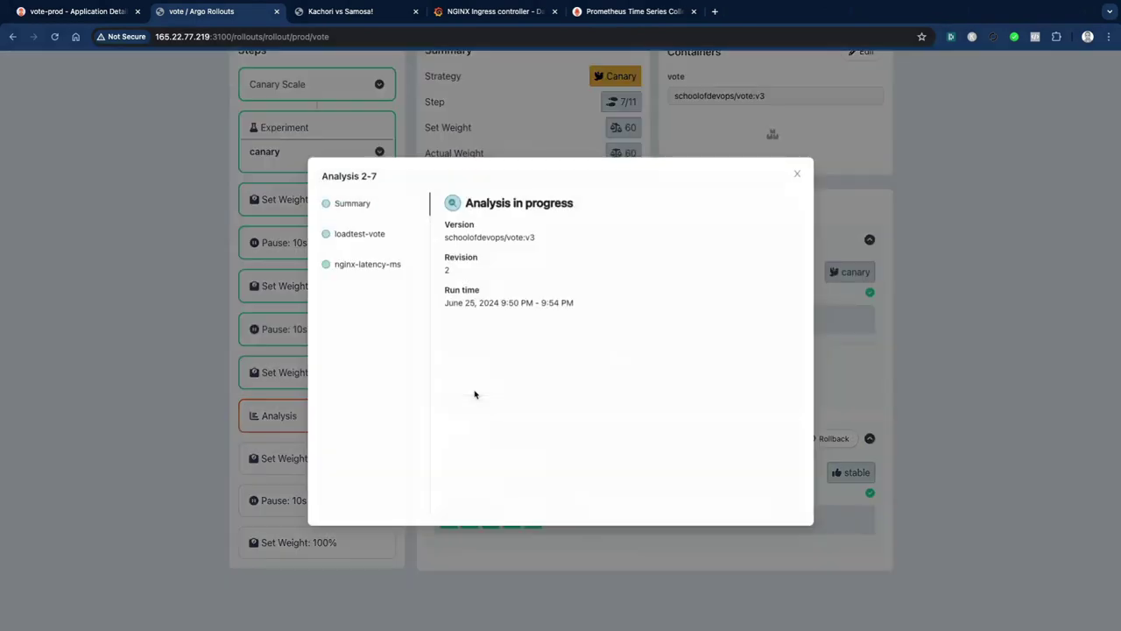
{"action": "left_click", "coordinate": [379, 246]}
{"action": "left_click", "coordinate": [374, 263]}
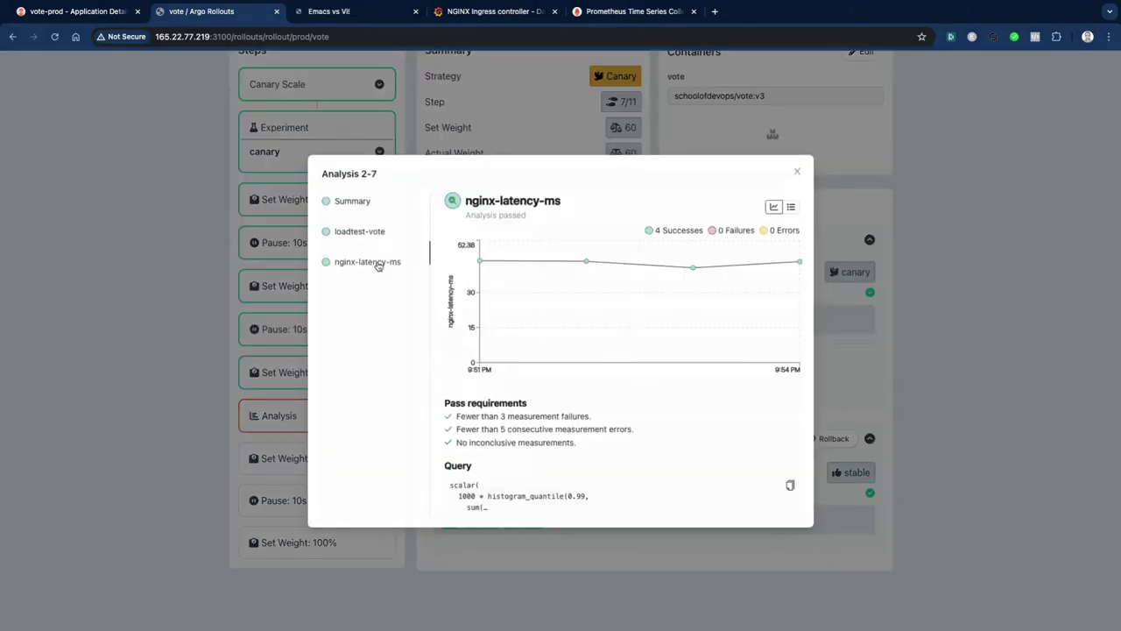
{"action": "left_click", "coordinate": [357, 202]}
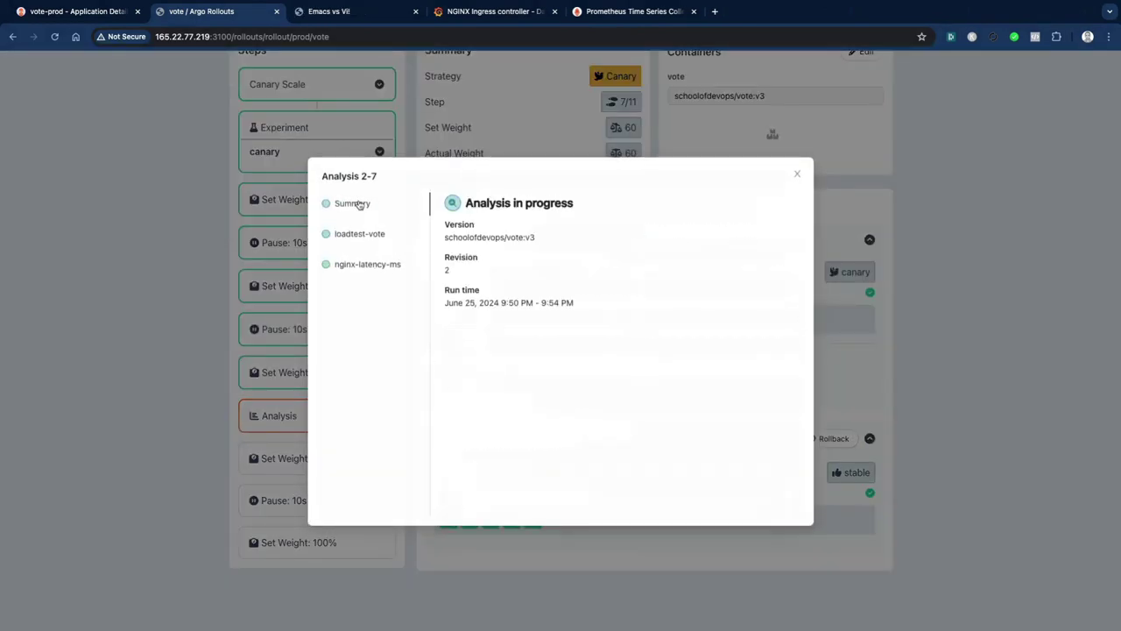
{"action": "left_click", "coordinate": [364, 261]}
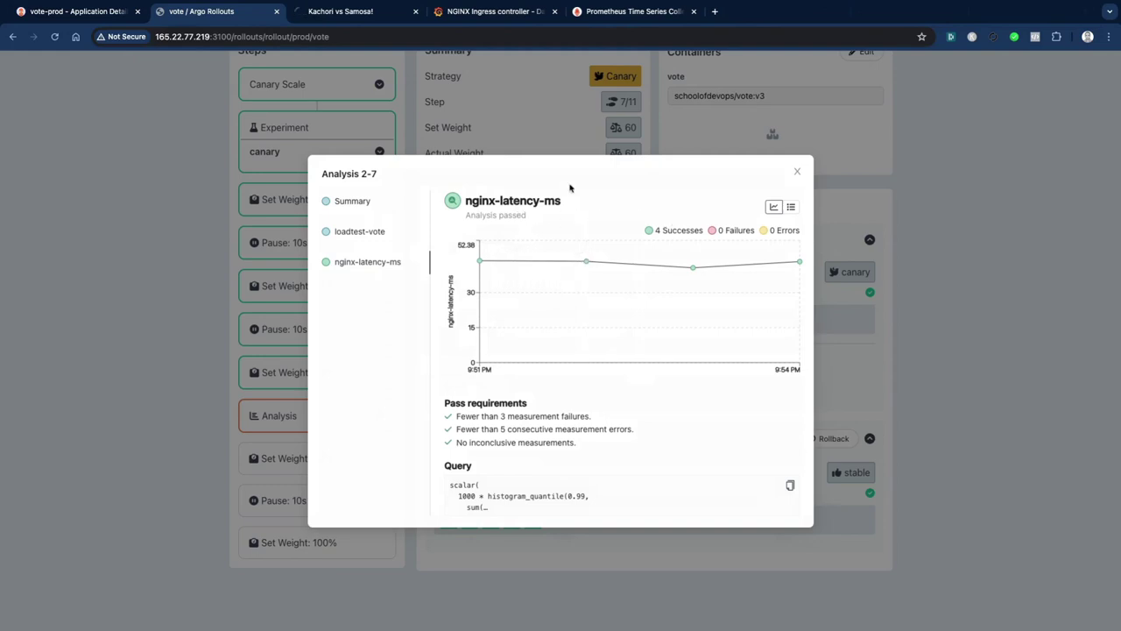
{"action": "left_click", "coordinate": [796, 172]}
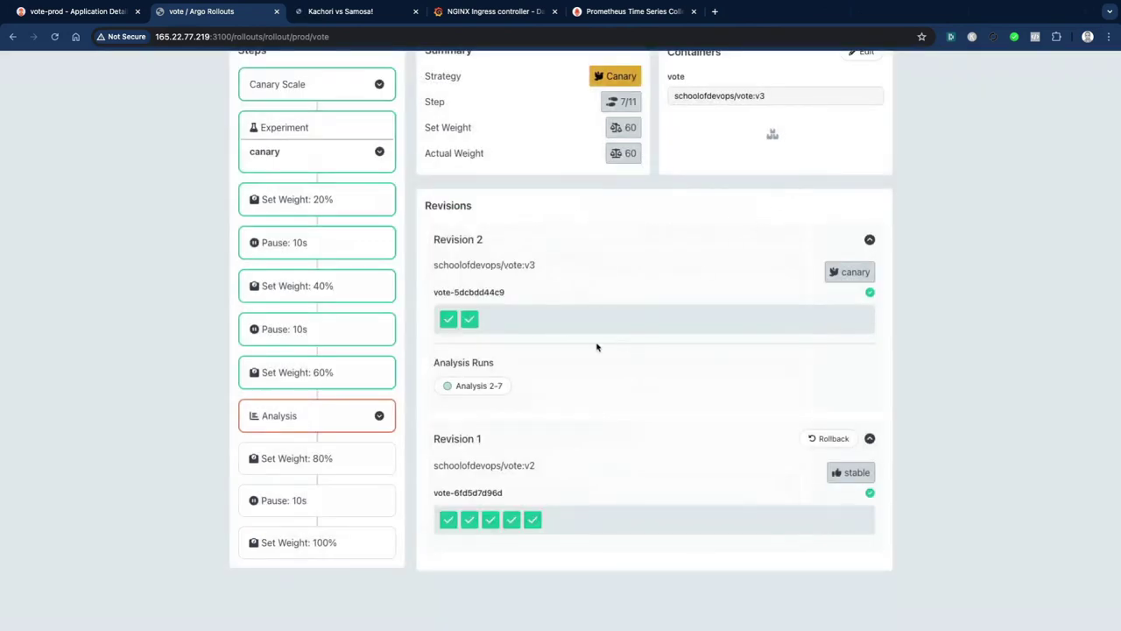
{"action": "key", "text": "ctrl+Right"}
{"action": "key", "text": "ctrl+Left"}
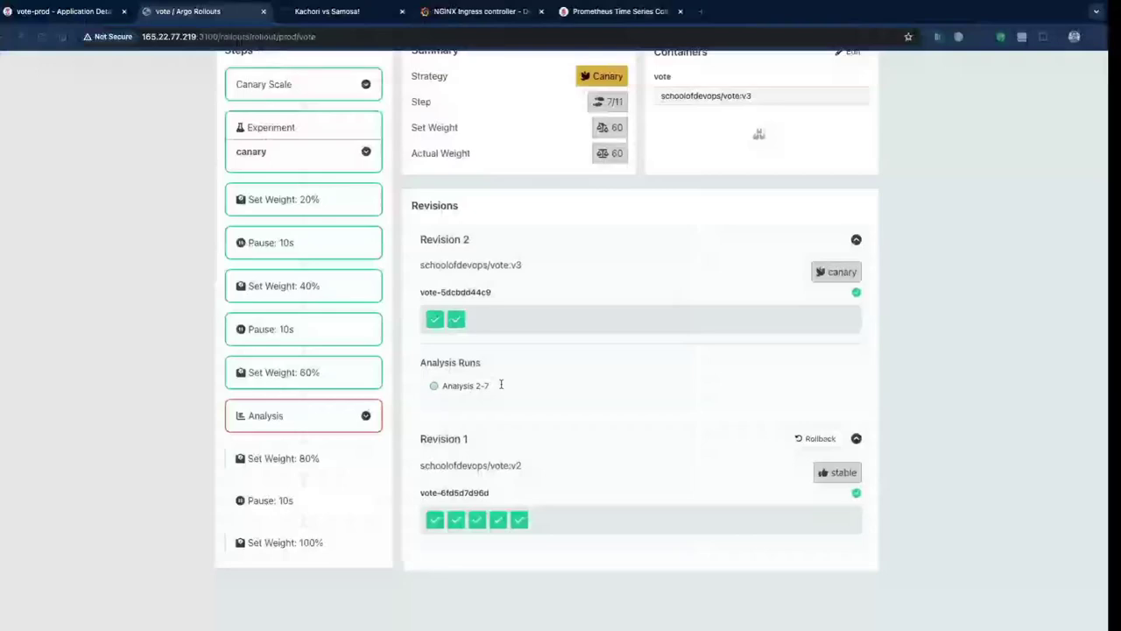
{"action": "left_click", "coordinate": [602, 13]}
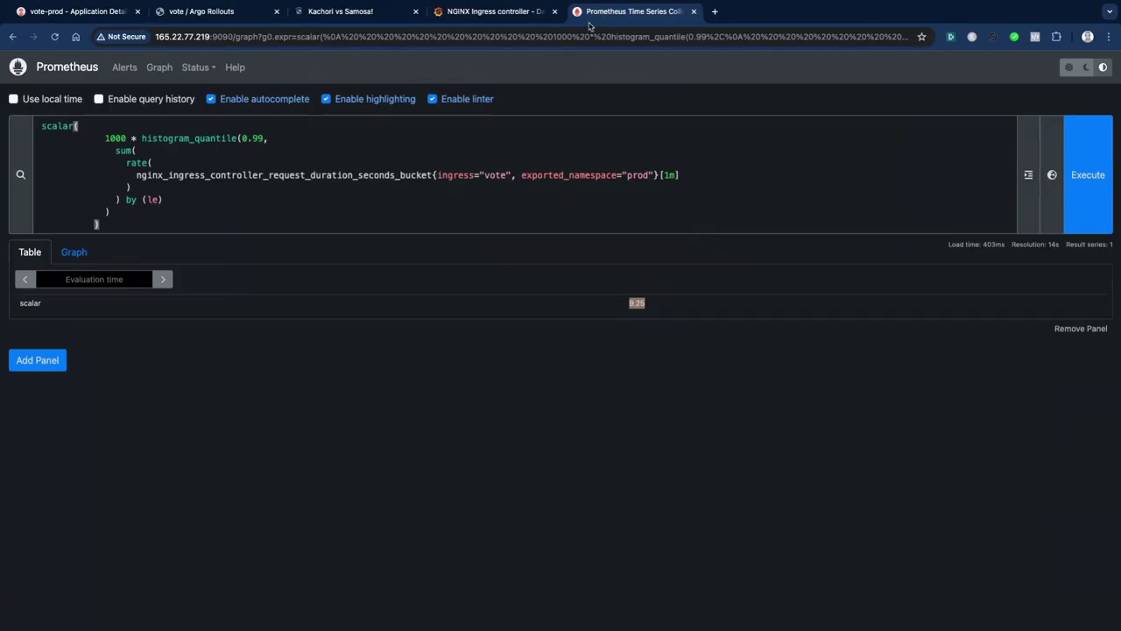
Step: Scroll the NGINX Ingress dashboard showing vote at 100% success and P99 45 ms, then return to vote-prod
{"action": "left_click", "coordinate": [493, 16]}
{"action": "scroll", "coordinate": [329, 357], "scroll_direction": "up", "scroll_amount": 5}
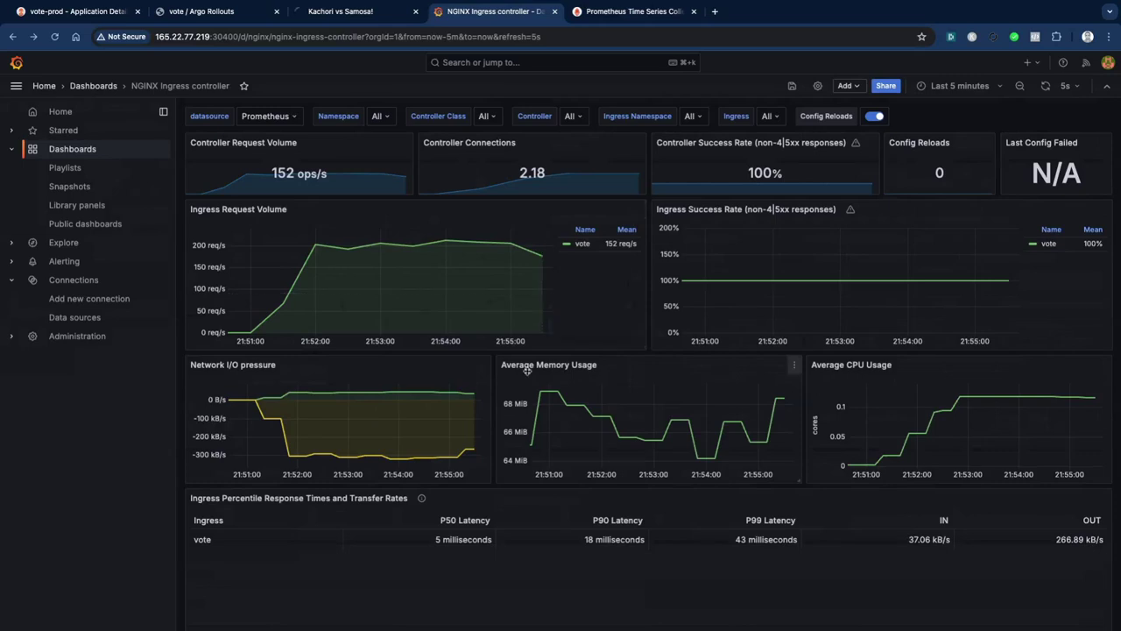
{"action": "scroll", "coordinate": [528, 394], "scroll_direction": "down", "scroll_amount": 5}
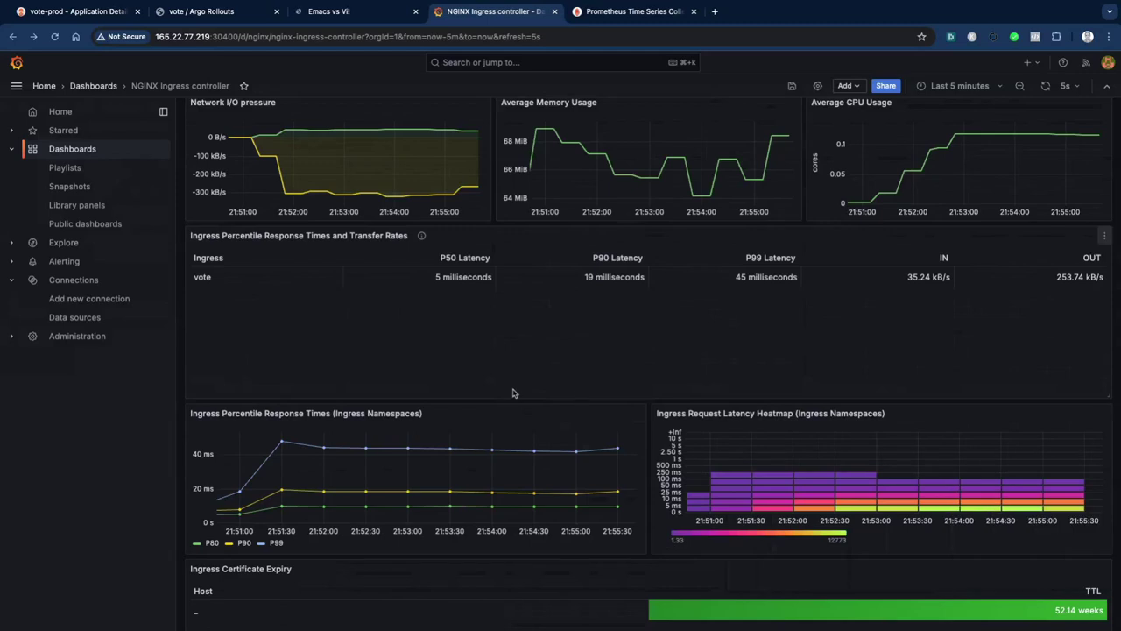
{"action": "scroll", "coordinate": [513, 391], "scroll_direction": "up", "scroll_amount": 5}
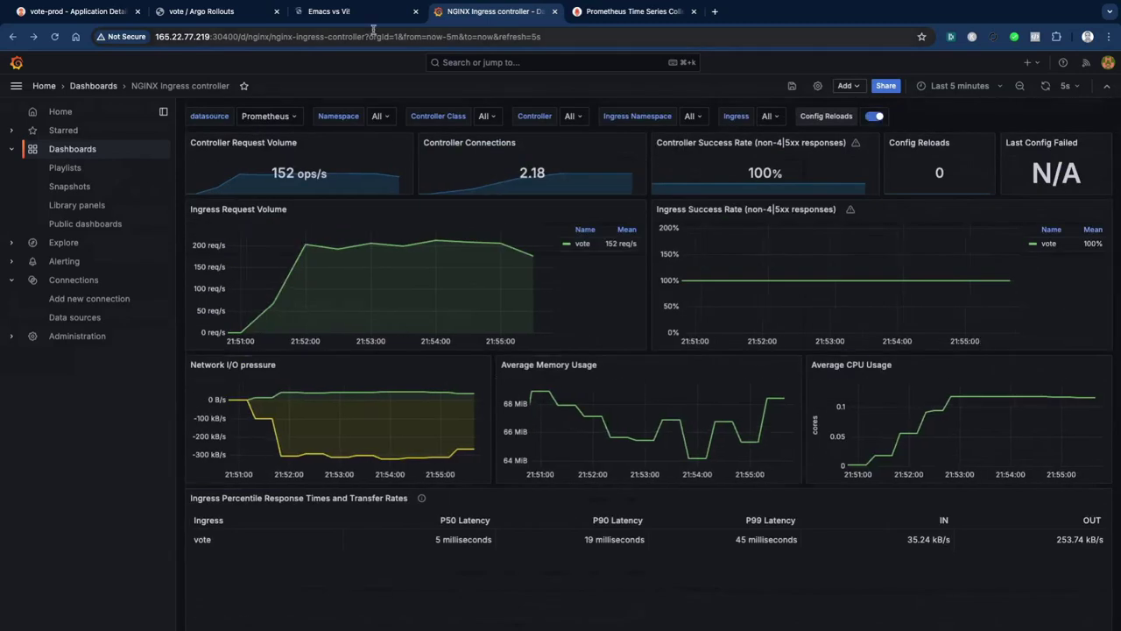
{"action": "left_click", "coordinate": [75, 11]}
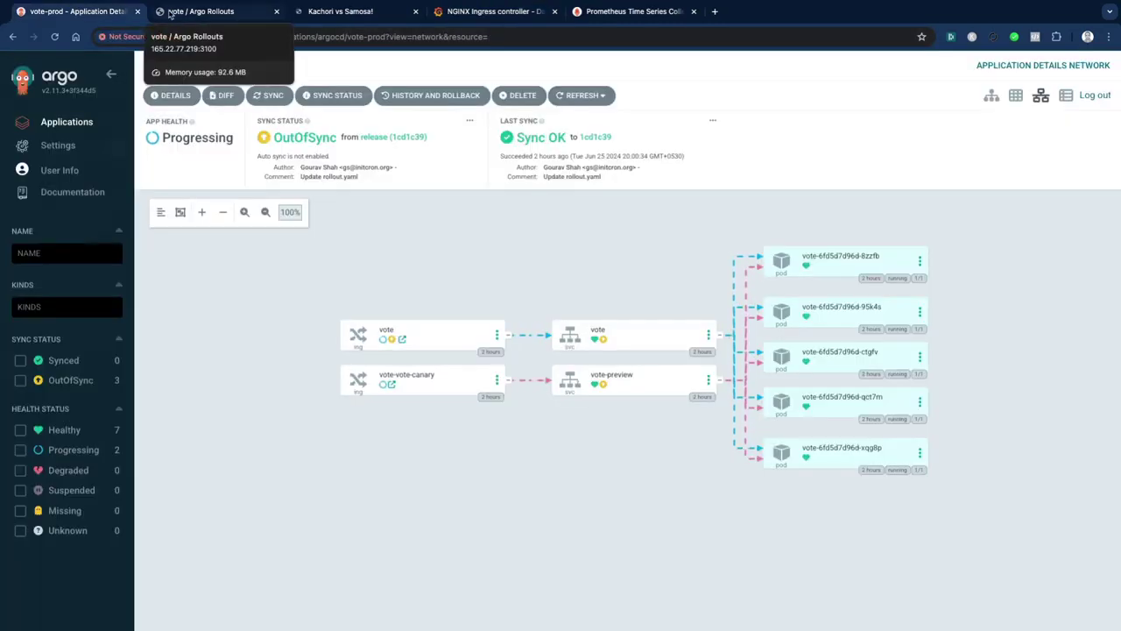
Step: Open vote-prod from the applications list, view its resources as a network graph, then return to the vote rollout
{"action": "left_click", "coordinate": [176, 67]}
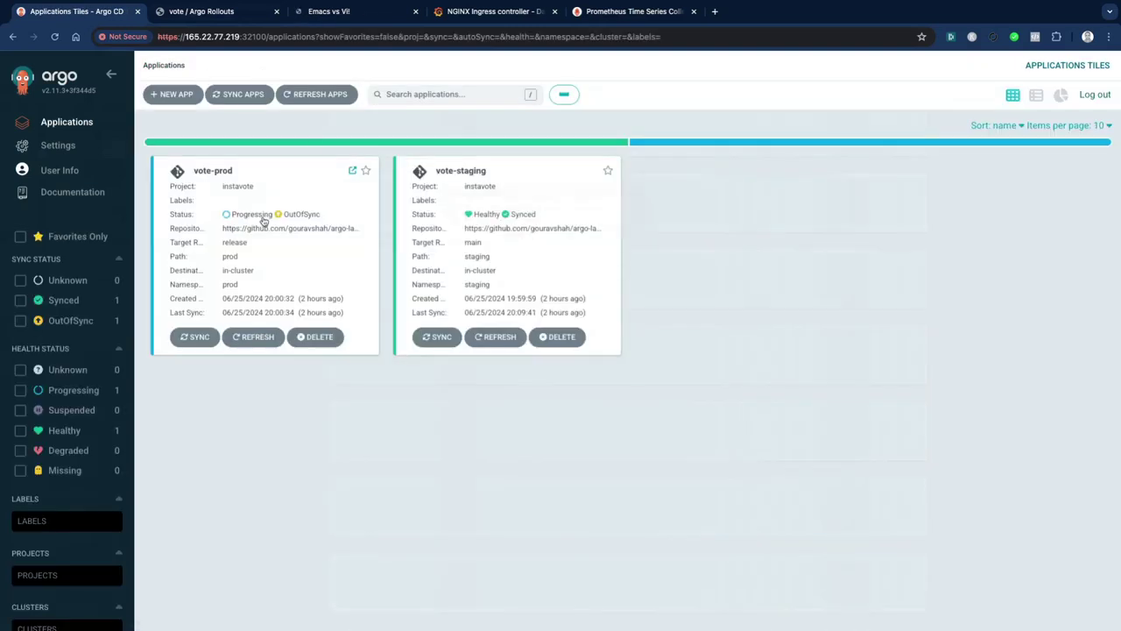
{"action": "left_click", "coordinate": [263, 222]}
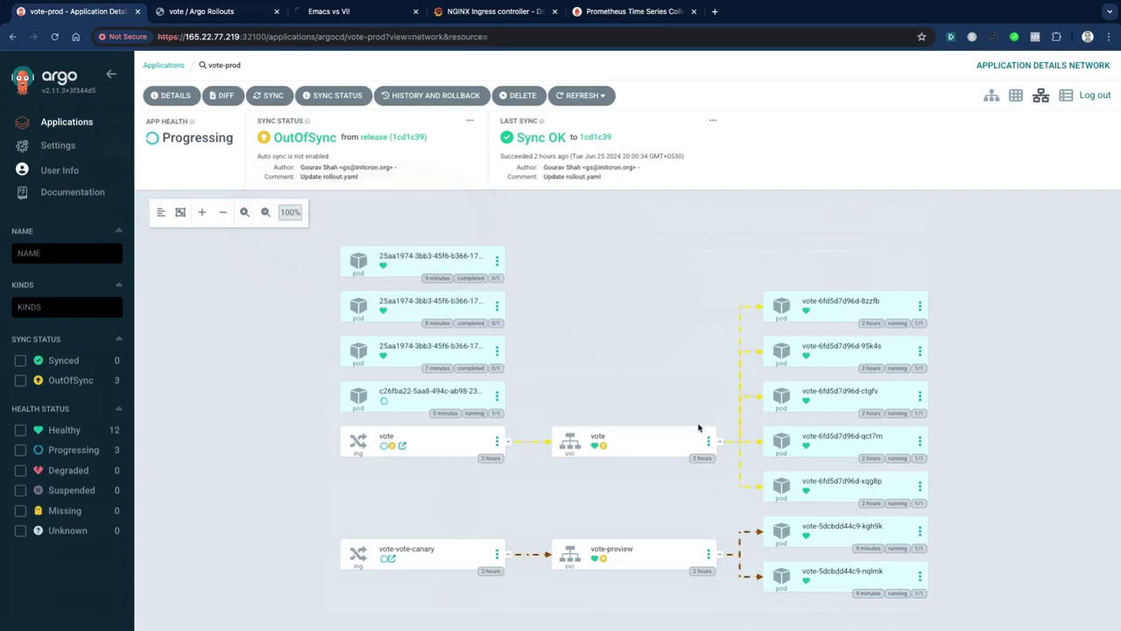
{"action": "scroll", "coordinate": [743, 544], "scroll_direction": "down", "scroll_amount": 3}
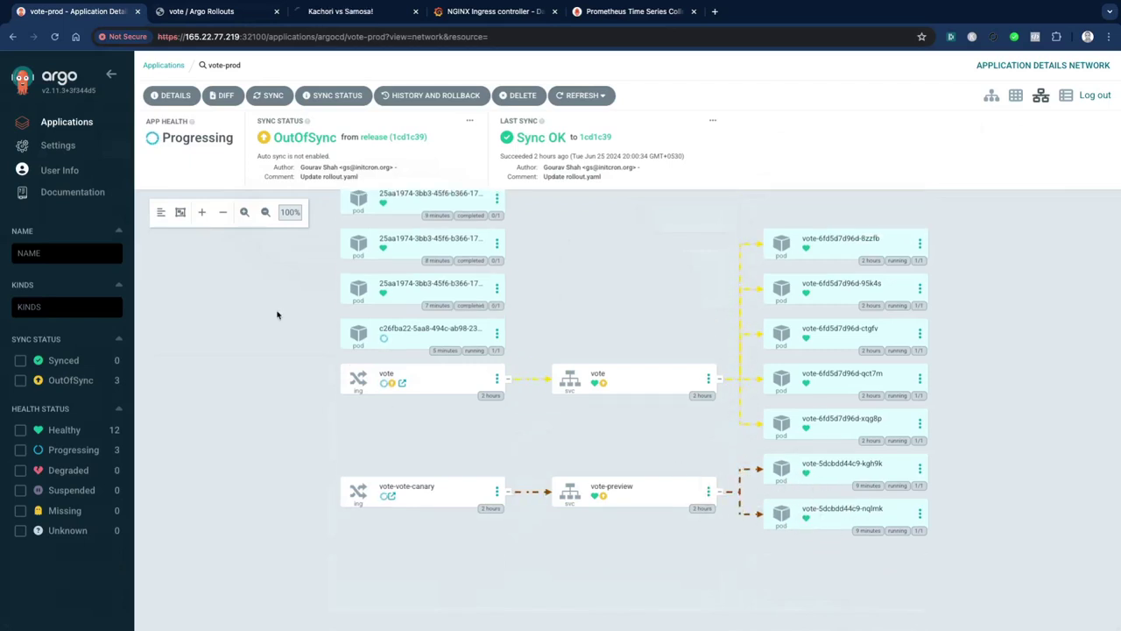
{"action": "left_click", "coordinate": [201, 11]}
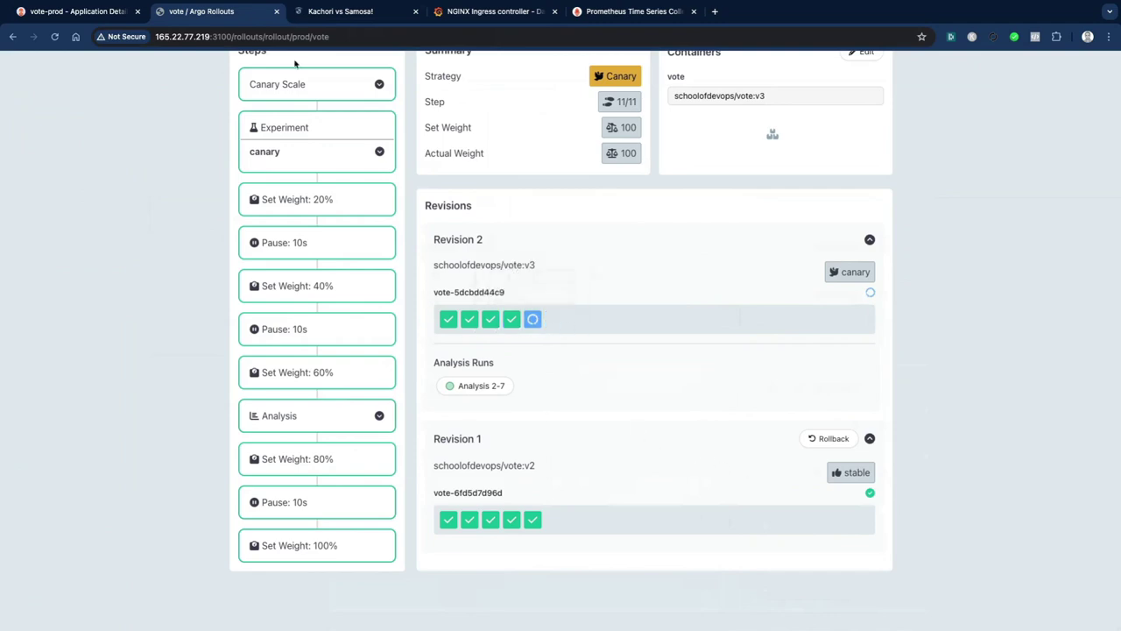
{"action": "key", "text": "ctrl+shift+Tab"}
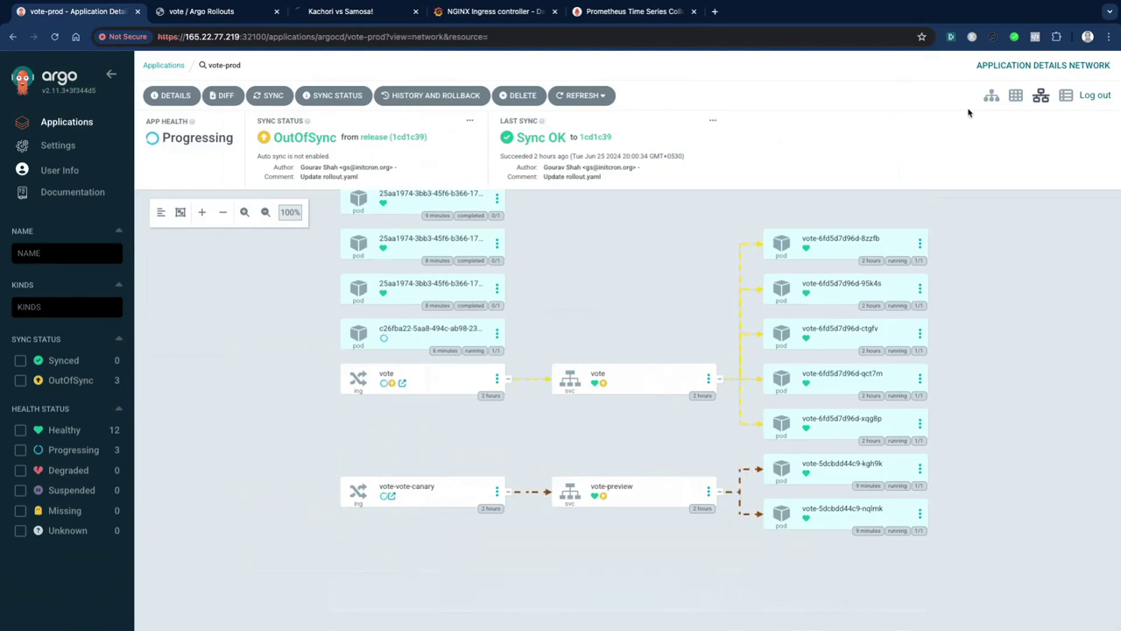
{"action": "left_click", "coordinate": [1041, 98]}
{"action": "scroll", "coordinate": [544, 251], "scroll_direction": "up", "scroll_amount": 1}
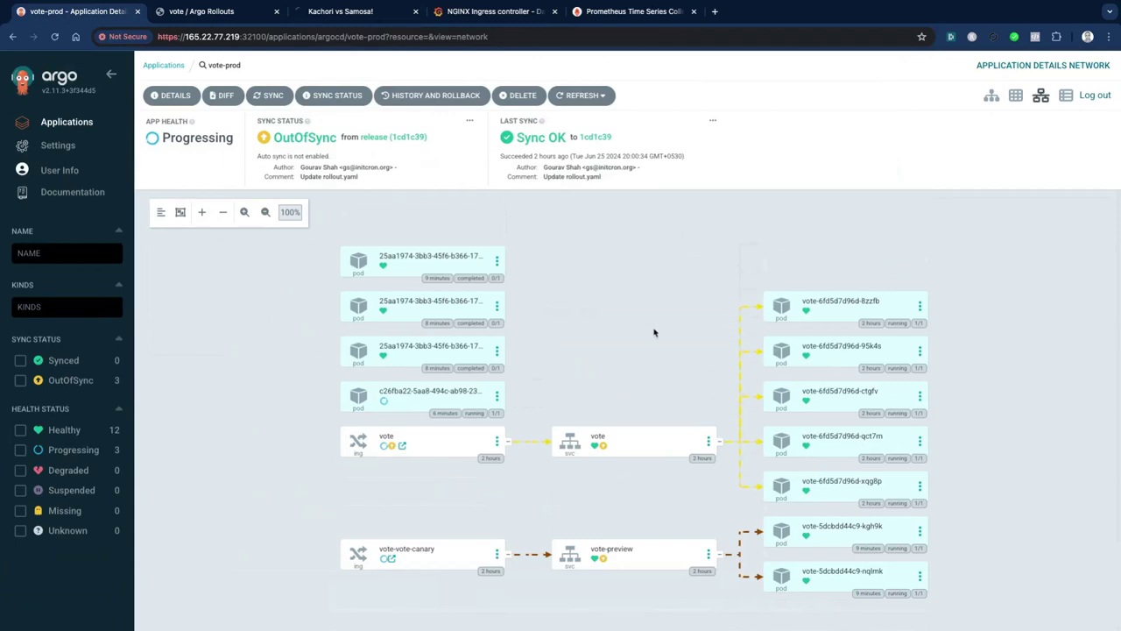
{"action": "left_click", "coordinate": [348, 12]}
{"action": "left_click", "coordinate": [215, 11]}
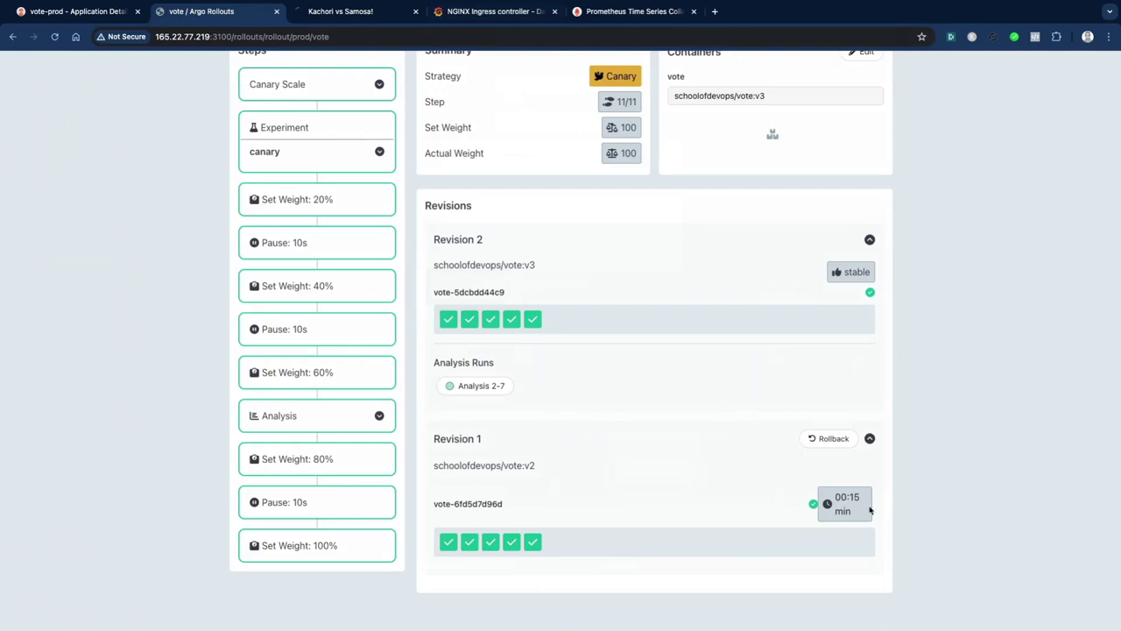
Step: Reload the vote rollout repeatedly and scroll its revisions, confirming v3 stable while v2 scales down
{"action": "mouse_move", "coordinate": [542, 542]}
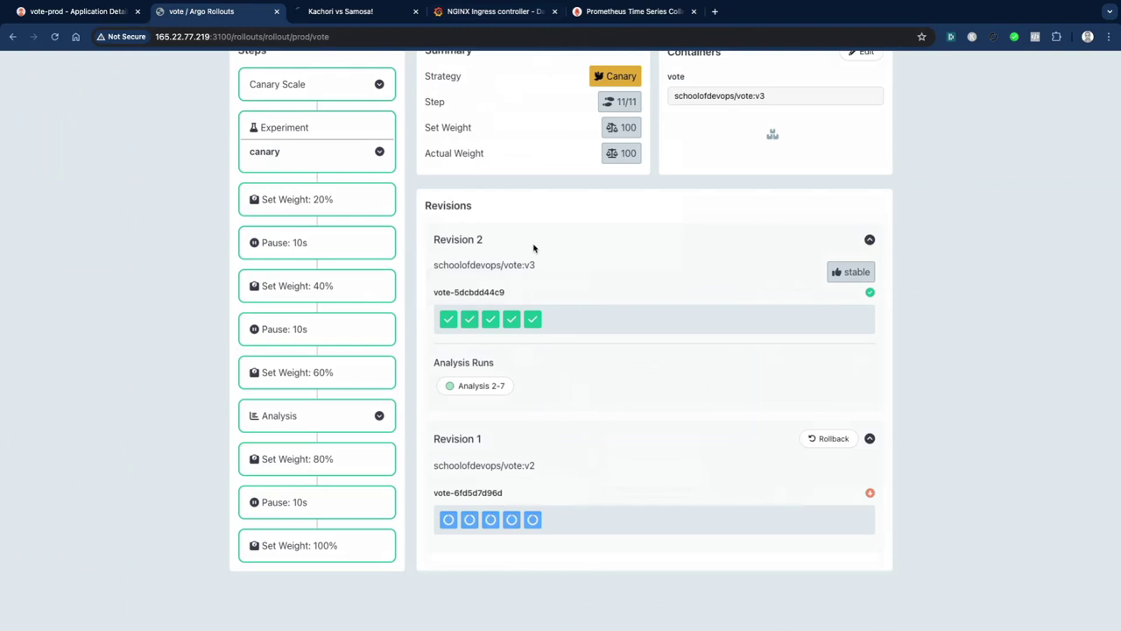
{"action": "key", "text": "super+r"}
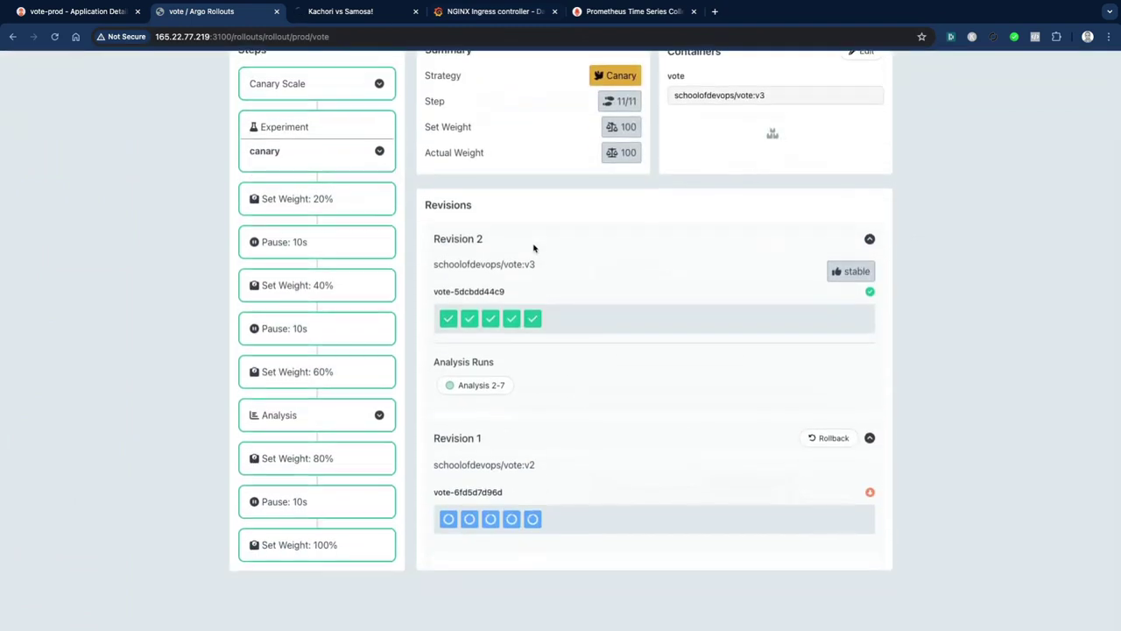
{"action": "key", "text": "super+r"}
{"action": "key", "text": "super+r"}
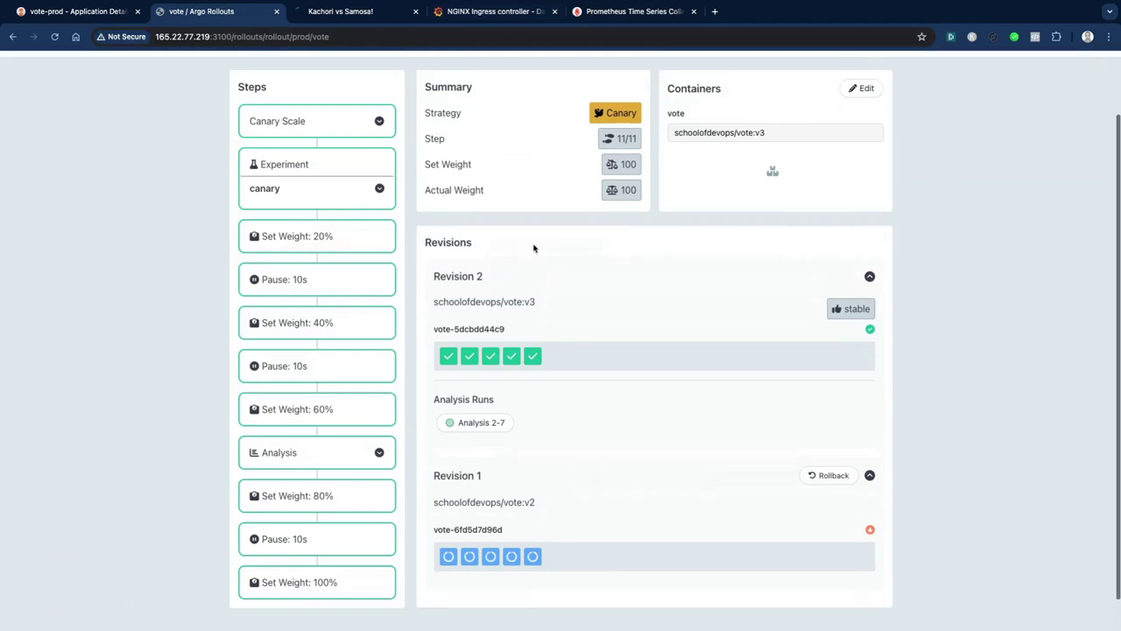
{"action": "key", "text": "super+r"}
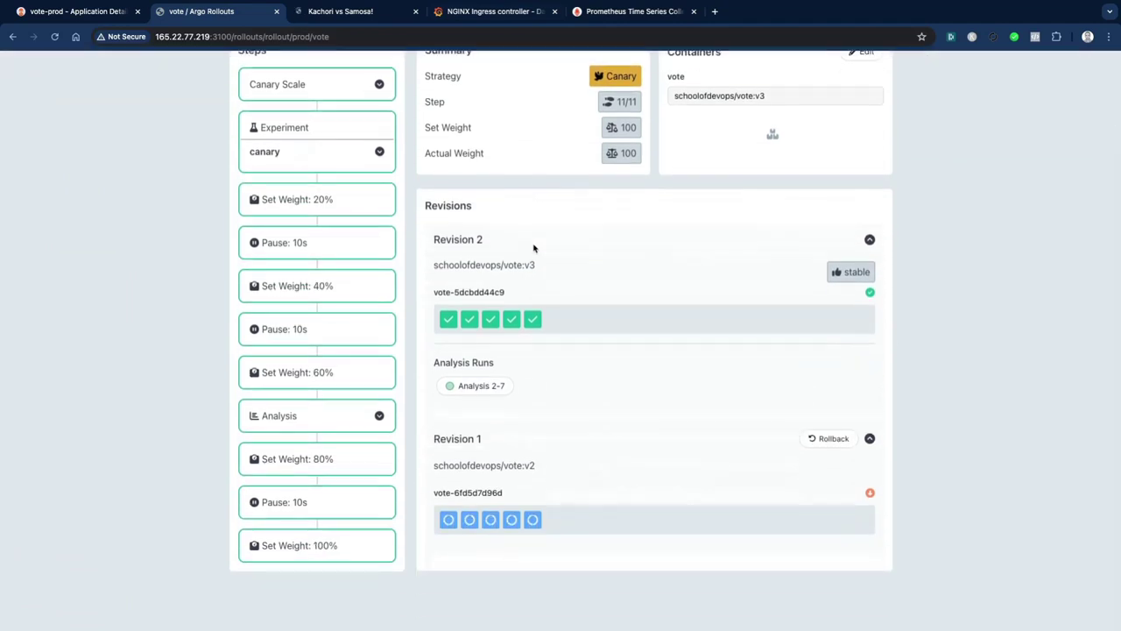
{"action": "key", "text": "super+r"}
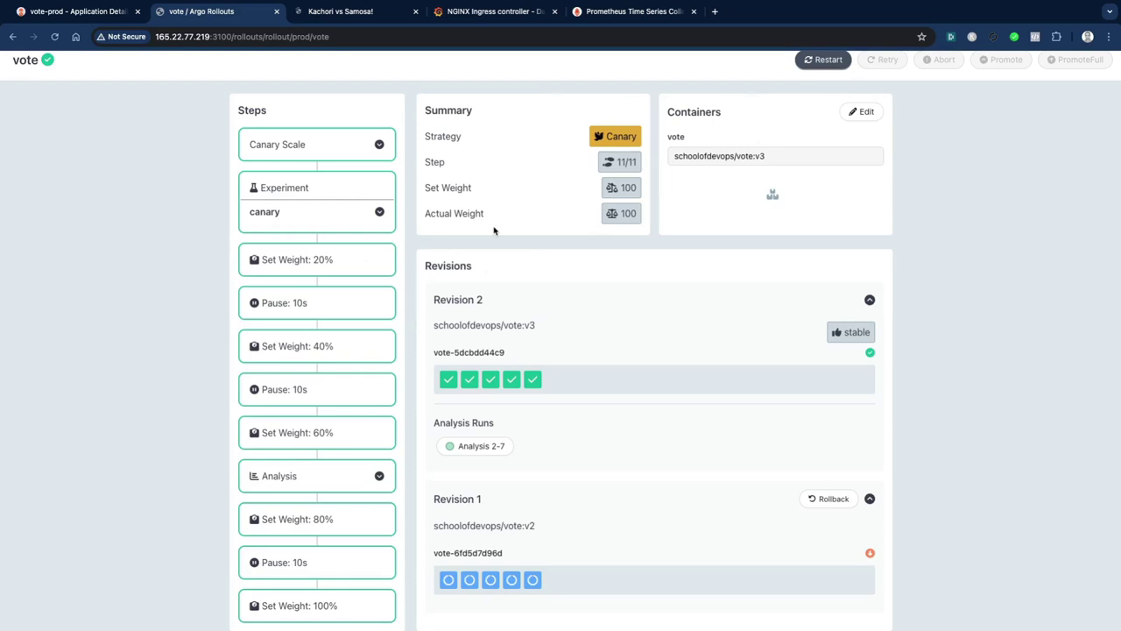
{"action": "scroll", "coordinate": [493, 231], "scroll_direction": "down", "scroll_amount": 1}
{"action": "scroll", "coordinate": [493, 231], "scroll_direction": "up", "scroll_amount": 3}
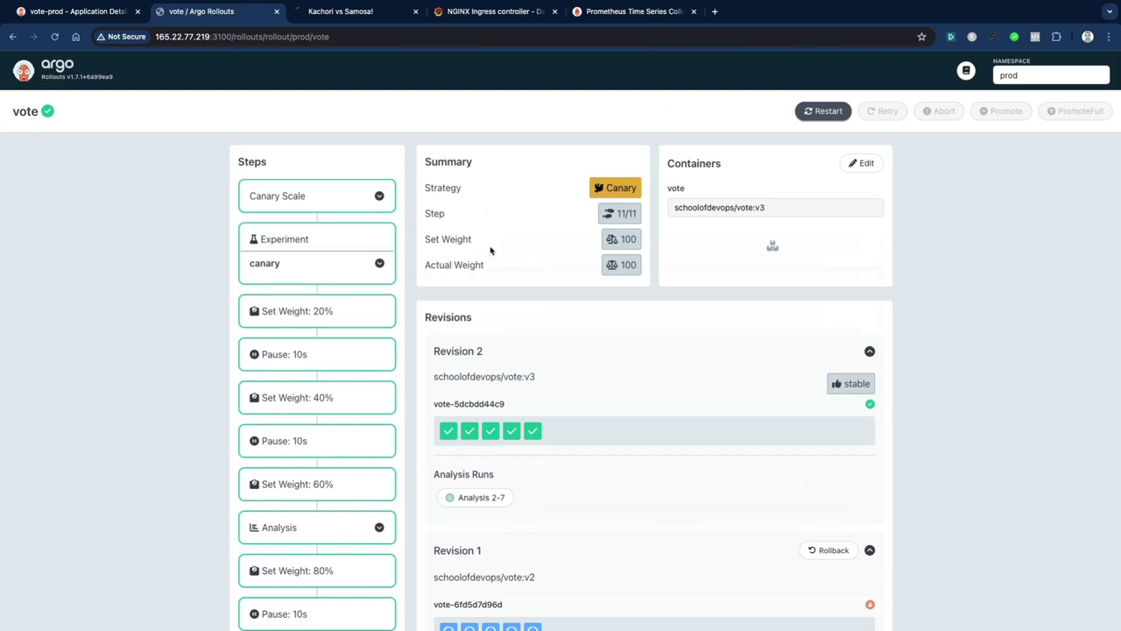
{"action": "scroll", "coordinate": [491, 252], "scroll_direction": "down", "scroll_amount": 3}
{"action": "scroll", "coordinate": [491, 251], "scroll_direction": "up", "scroll_amount": 3}
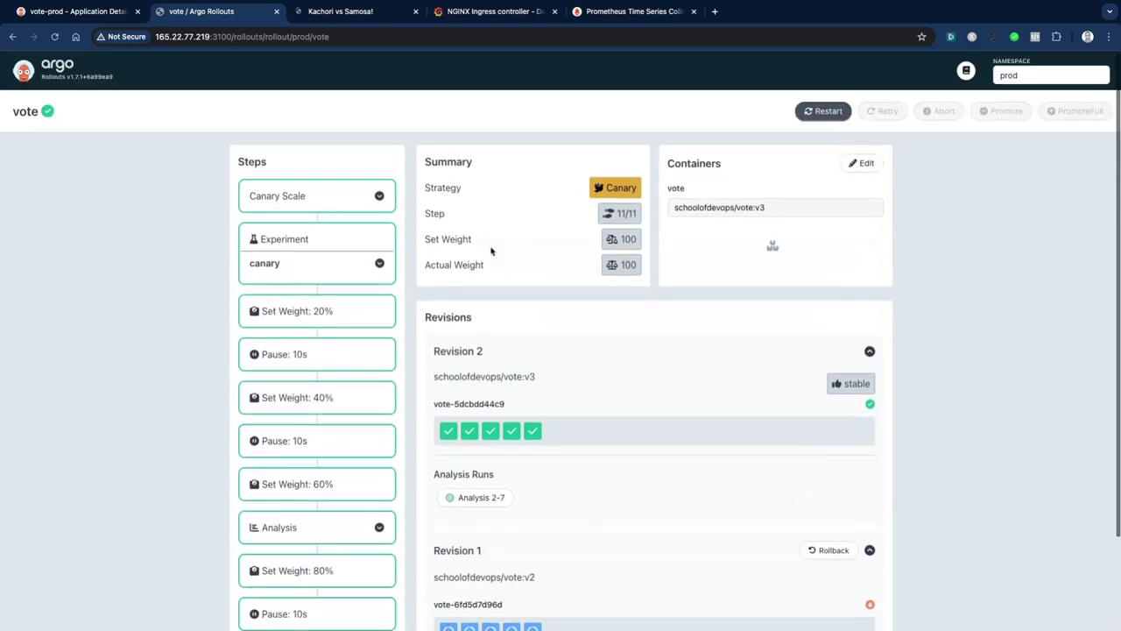
{"action": "scroll", "coordinate": [491, 251], "scroll_direction": "down", "scroll_amount": 3}
{"action": "scroll", "coordinate": [491, 251], "scroll_direction": "up", "scroll_amount": 1}
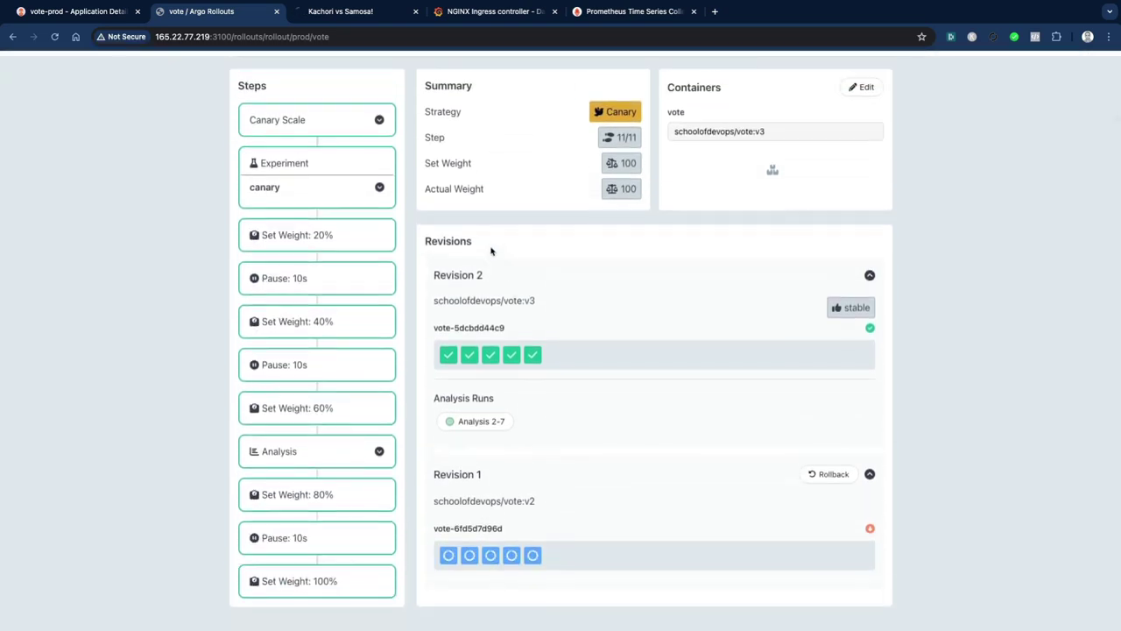
{"action": "scroll", "coordinate": [491, 252], "scroll_direction": "up", "scroll_amount": 1}
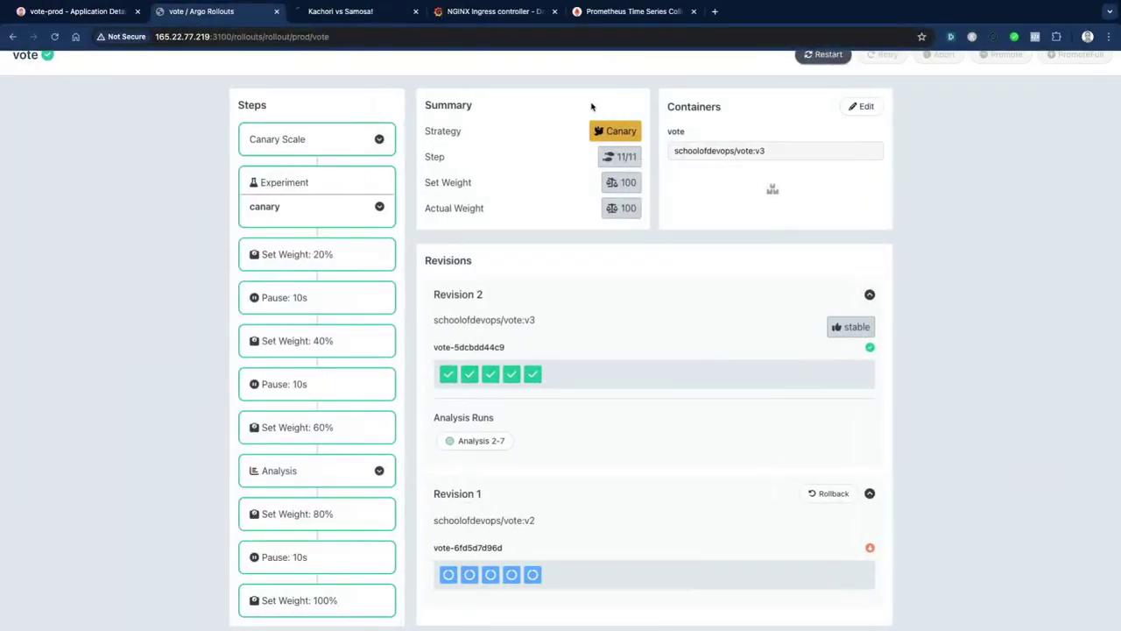
{"action": "left_click", "coordinate": [716, 12]}
Step: Load schoolofdevops.com and swipe through the dashboard's Ongoing Challenge missions carousel
{"action": "type", "text": "sch"}
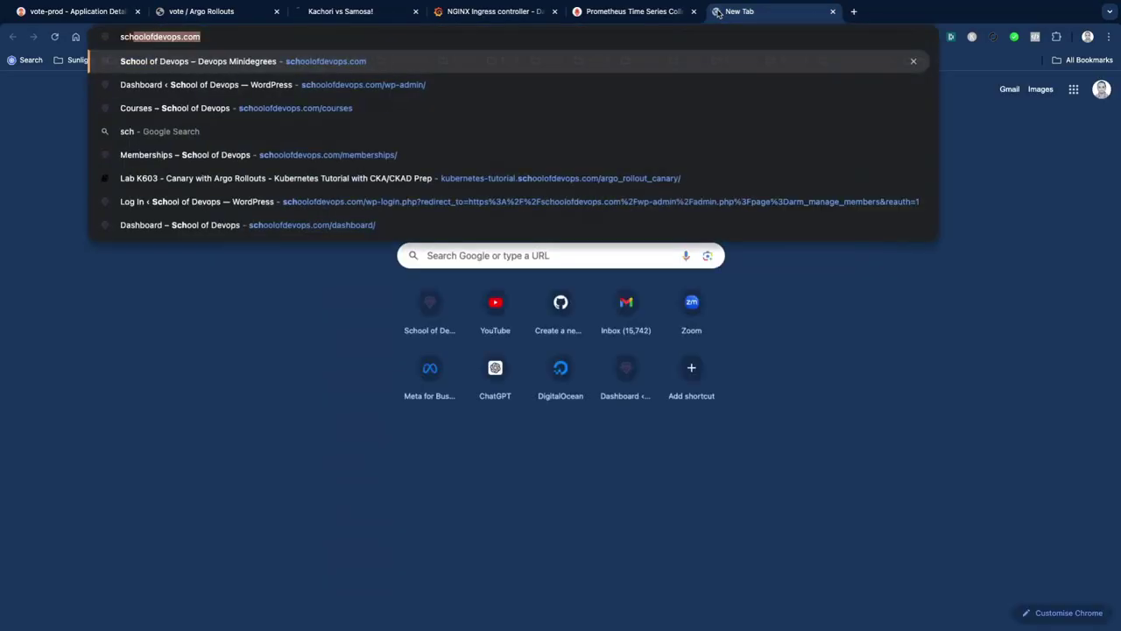
{"action": "key", "text": "Return"}
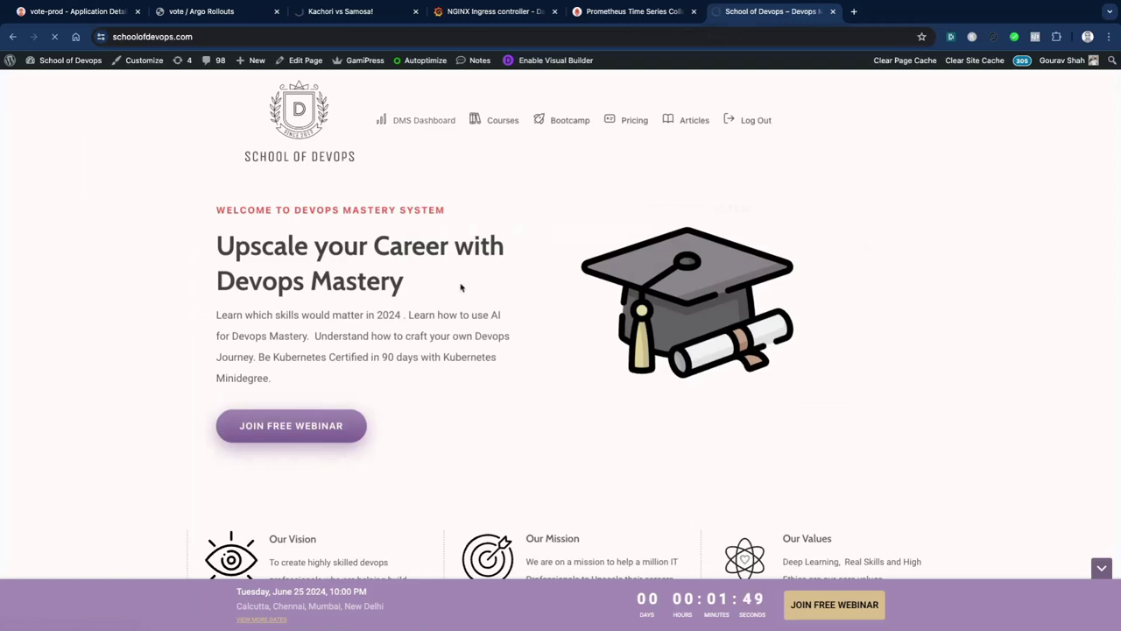
{"action": "scroll", "coordinate": [462, 287], "scroll_direction": "down", "scroll_amount": 3}
{"action": "scroll", "coordinate": [463, 287], "scroll_direction": "down", "scroll_amount": 3}
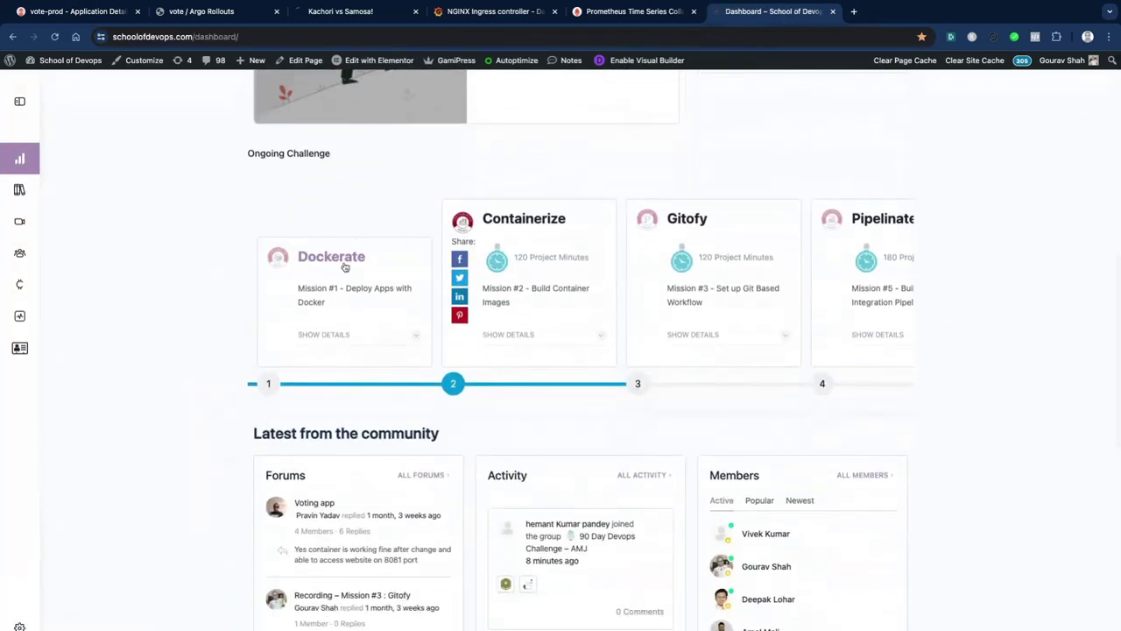
{"action": "scroll", "coordinate": [750, 326], "scroll_direction": "right", "scroll_amount": 15}
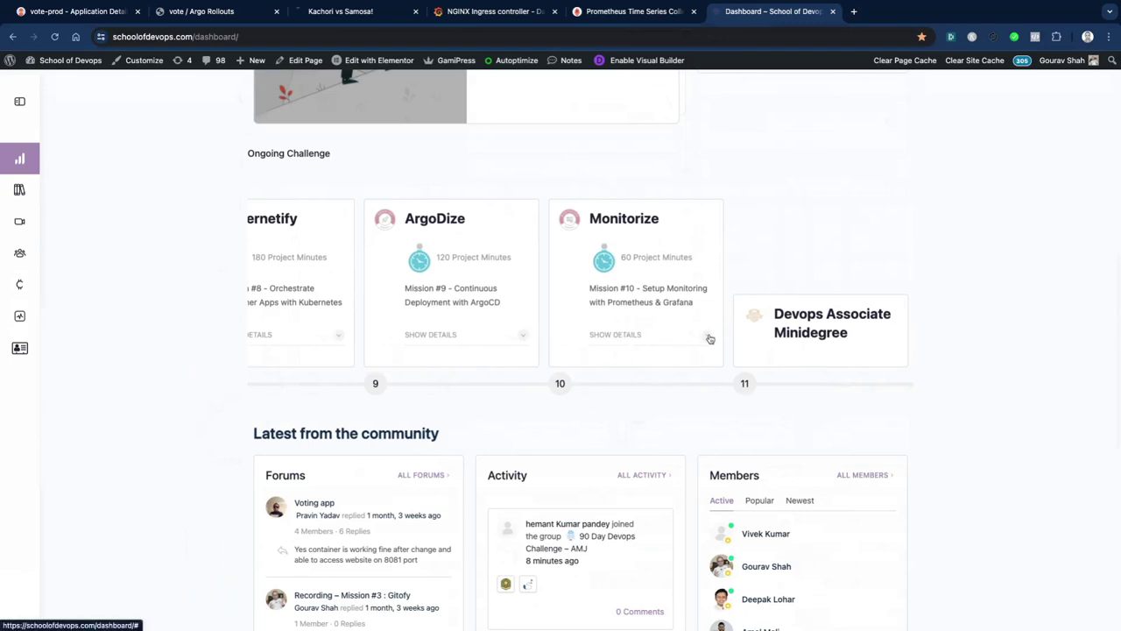
{"action": "scroll", "coordinate": [446, 333], "scroll_direction": "right", "scroll_amount": 2}
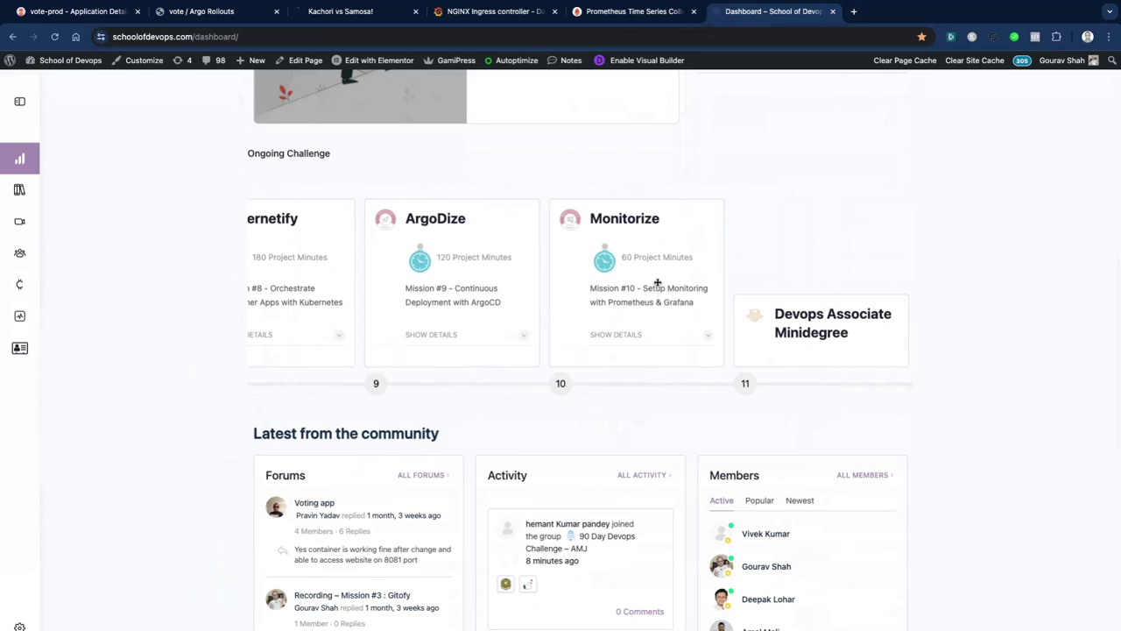
{"action": "left_click_drag", "start_coordinate": [429, 277], "coordinate": [634, 317]}
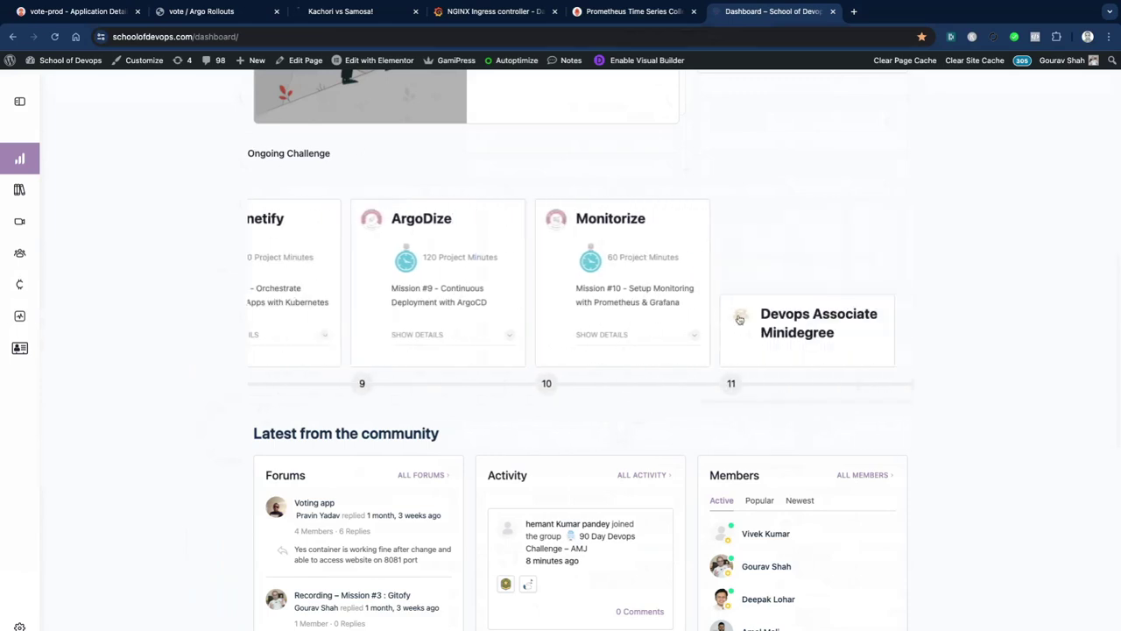
{"action": "scroll", "coordinate": [738, 318], "scroll_direction": "left", "scroll_amount": 10}
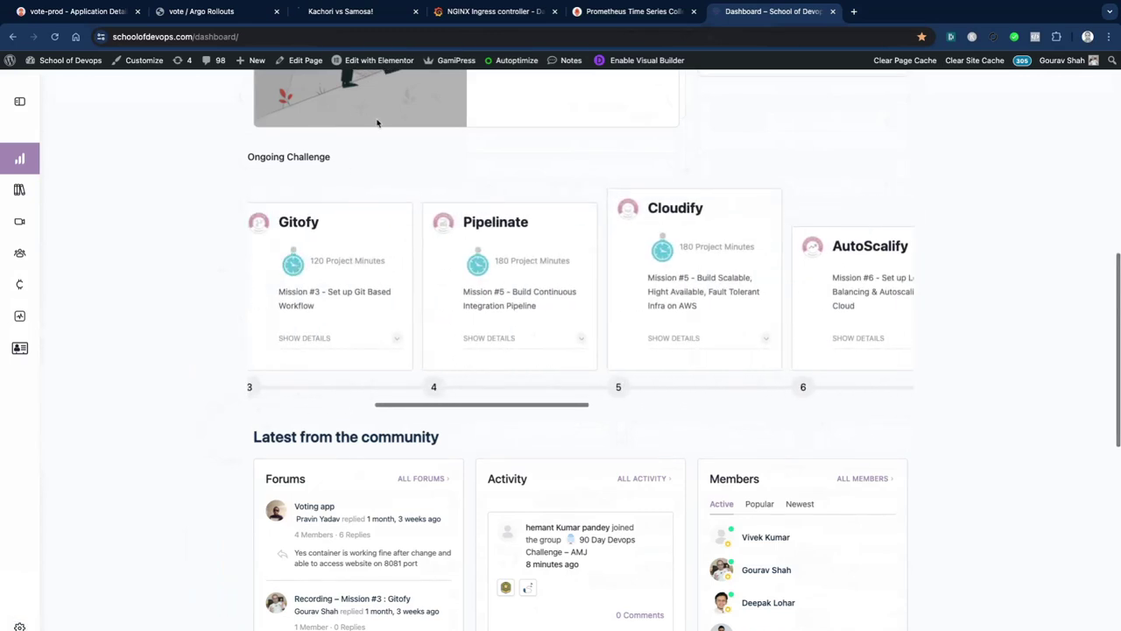
{"action": "scroll", "coordinate": [364, 182], "scroll_direction": "up", "scroll_amount": 6}
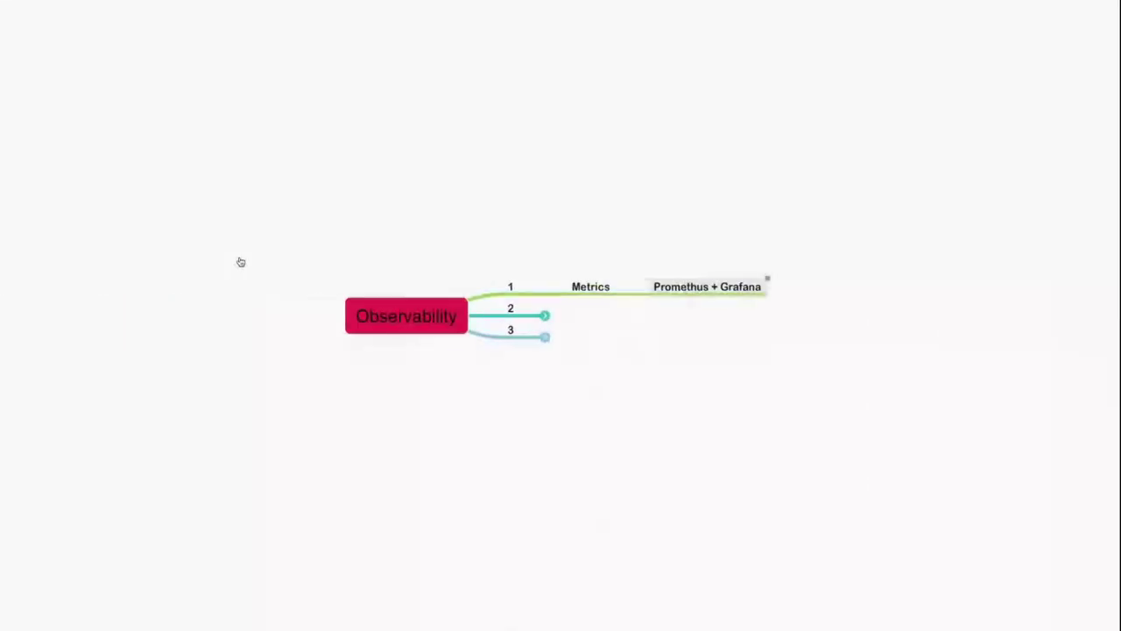
Step: Bring up the 90 Day Devops Challenge document tab in MindNode
{"action": "mouse_move", "coordinate": [342, 2]}
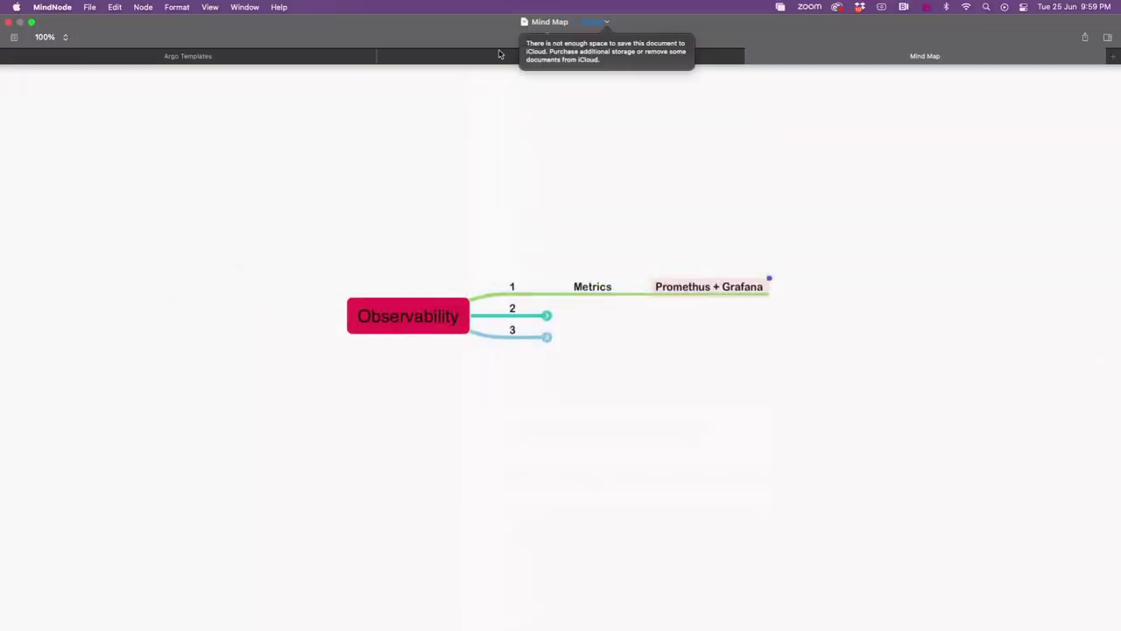
{"action": "left_click", "coordinate": [474, 63]}
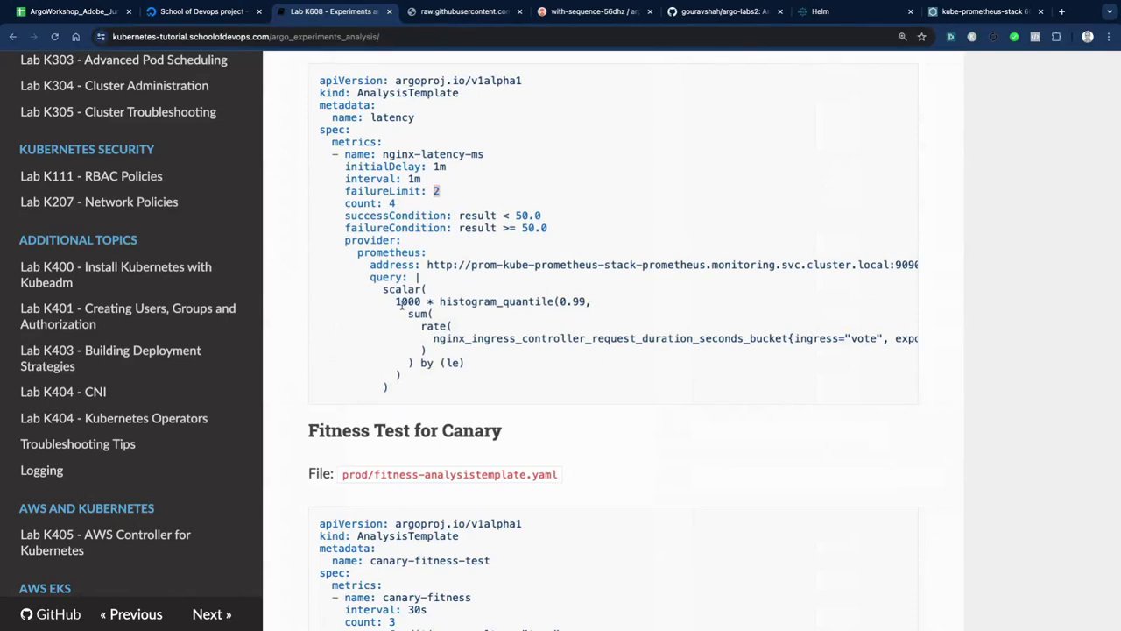
Step: Open killercoda.com in a new tab, trimming the suggested /cka path to reach the Areas page
{"action": "left_click", "coordinate": [1063, 11]}
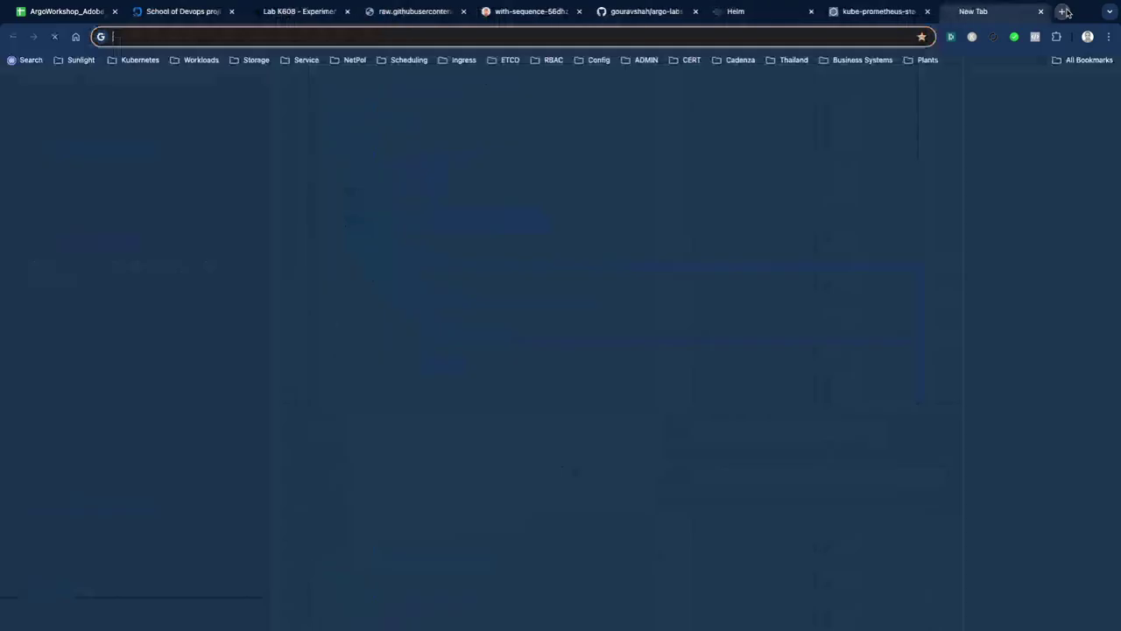
{"action": "type", "text": "killercoda.com/cka"}
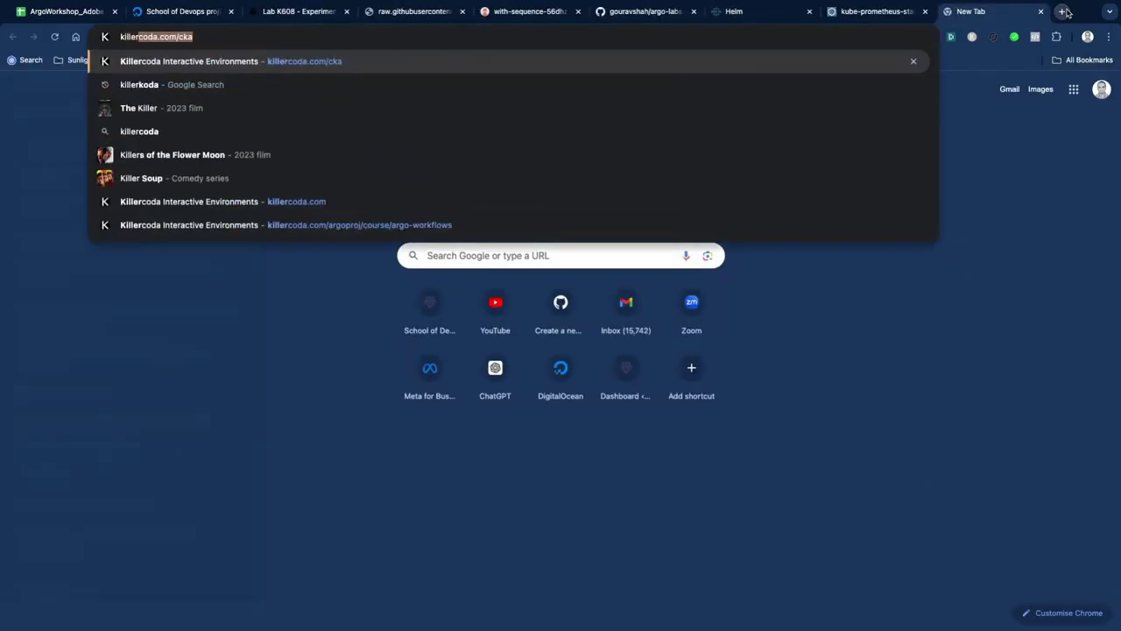
{"action": "key", "text": "Return"}
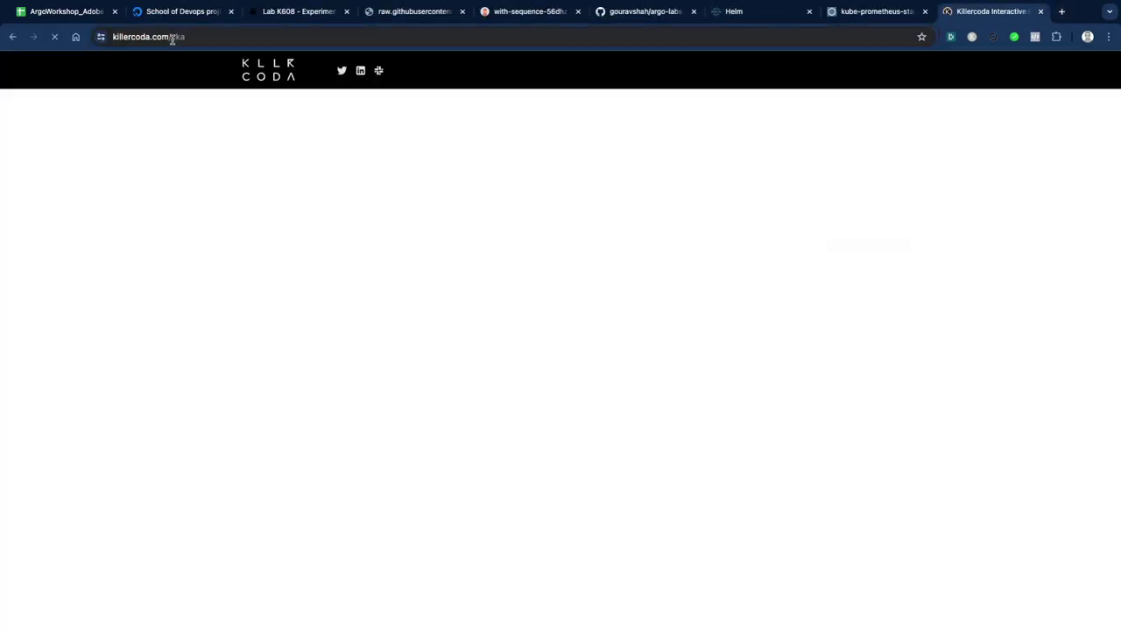
{"action": "left_click_drag", "start_coordinate": [198, 37], "coordinate": [250, 37]}
{"action": "key", "text": "BackSpace"}
{"action": "key", "text": "Return"}
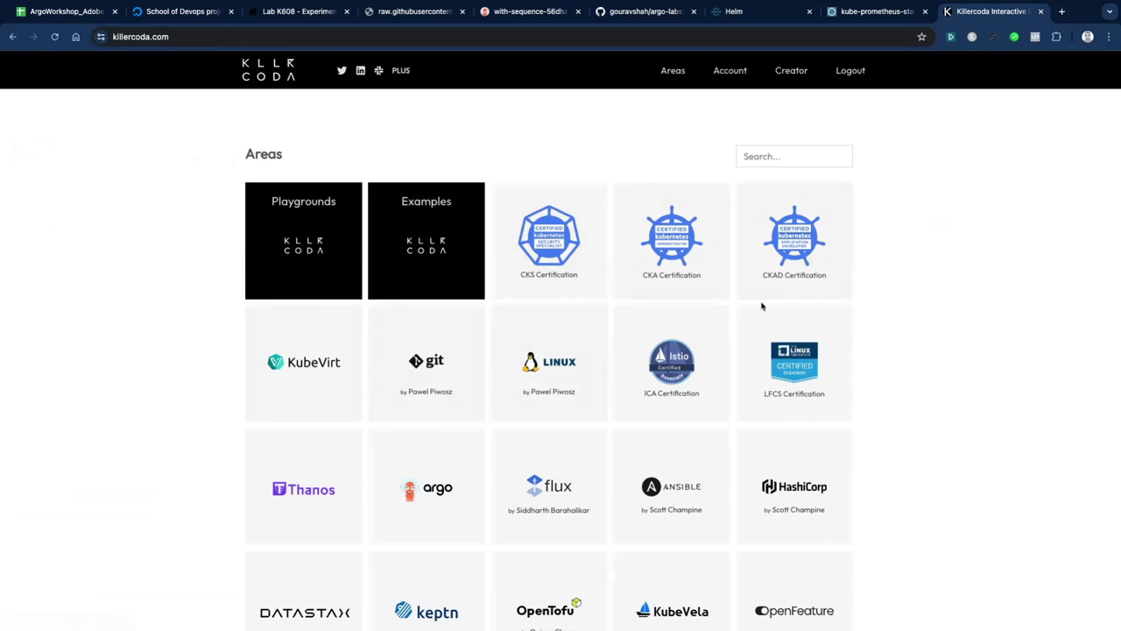
Step: Close Killercoda, revisit the DigitalOcean and Lab K608 tabs, then go to the canary whiteboard
{"action": "left_click", "coordinate": [1041, 12]}
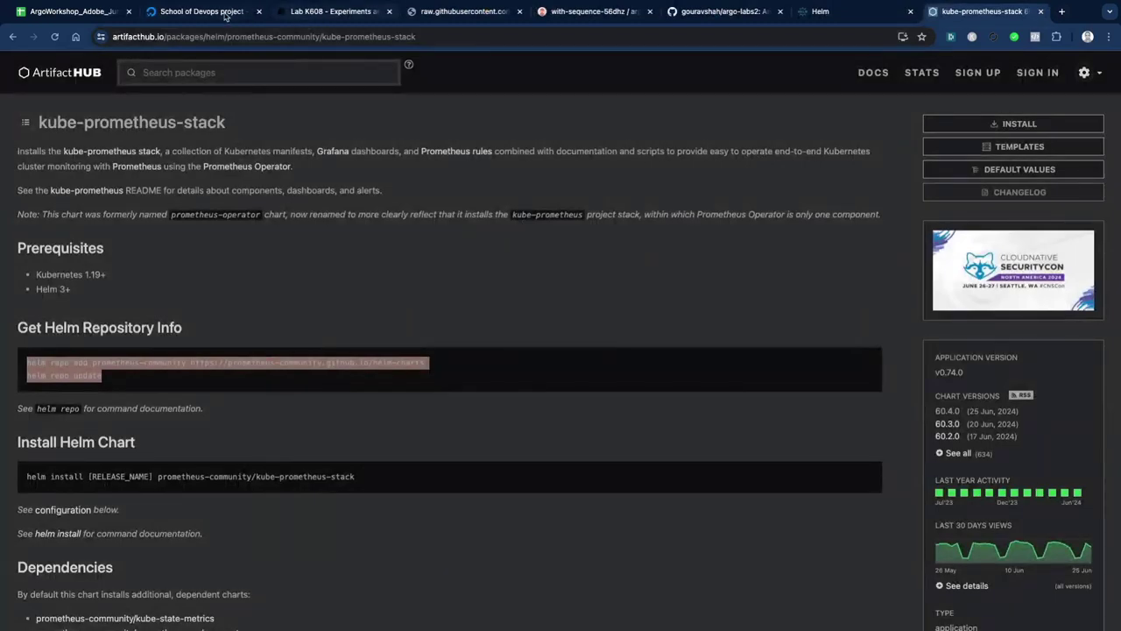
{"action": "left_click", "coordinate": [225, 14]}
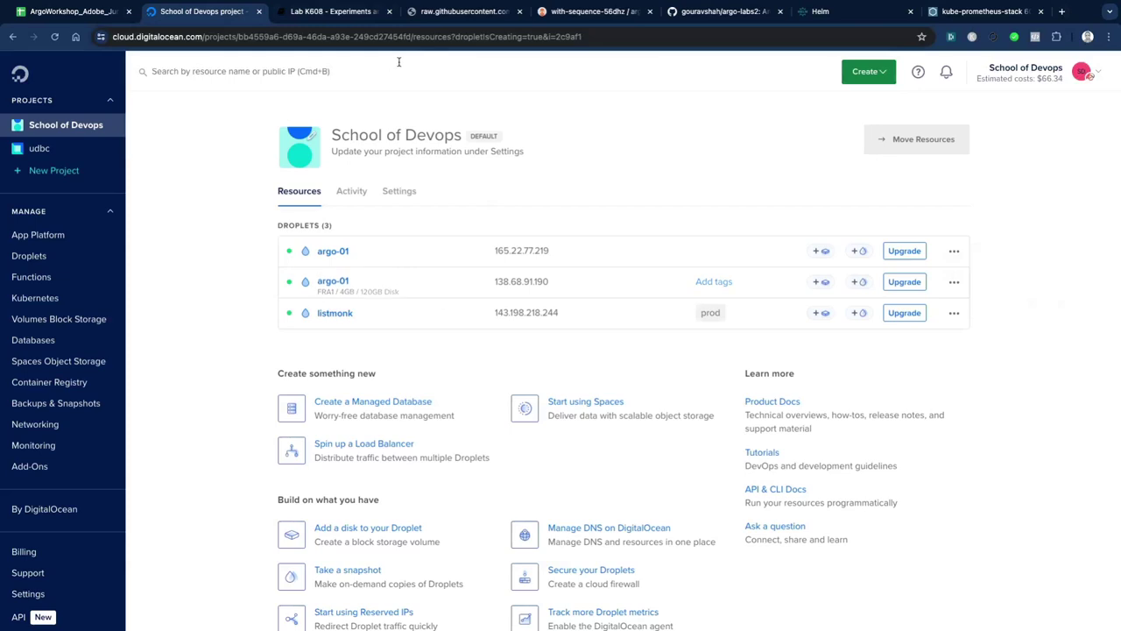
{"action": "left_click", "coordinate": [341, 12]}
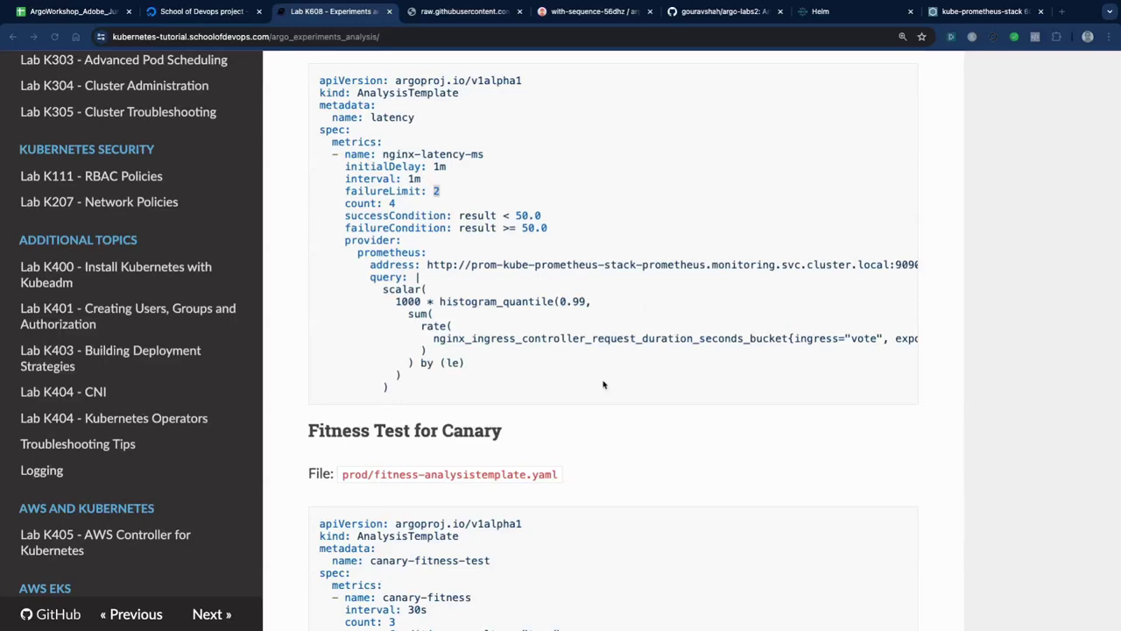
{"action": "key", "text": "ctrl+Left"}
{"action": "key", "text": "ctrl+Left"}
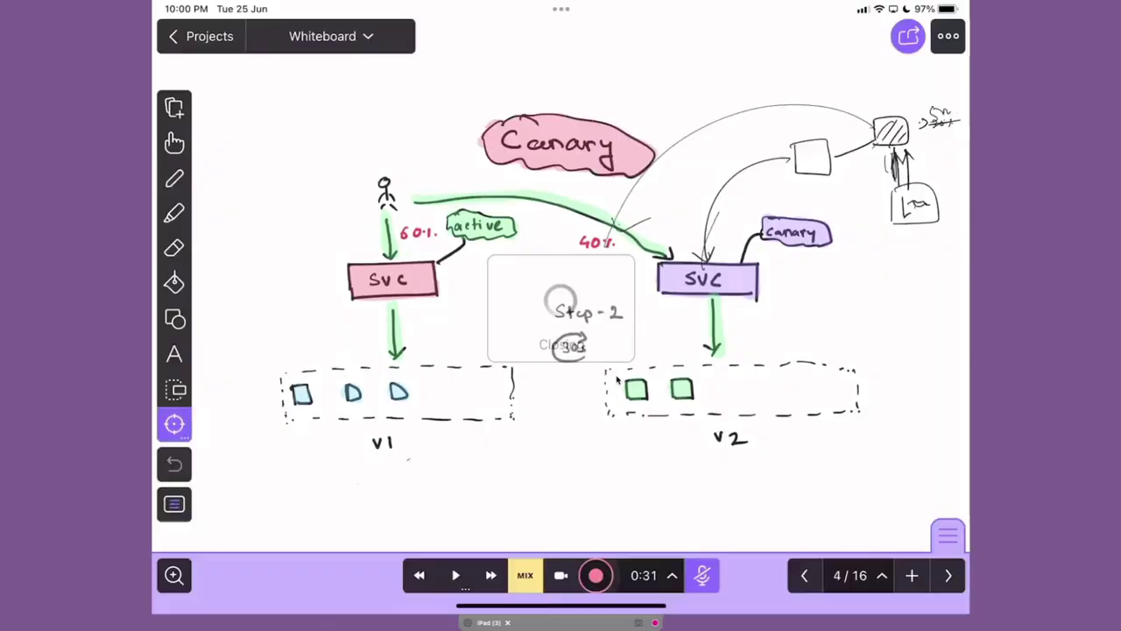
Step: Step through the Grafana, Prometheus, vote app, Argo Rollouts and Argo CD tabs
{"action": "key", "text": "ctrl+Right"}
{"action": "key", "text": "ctrl+Right"}
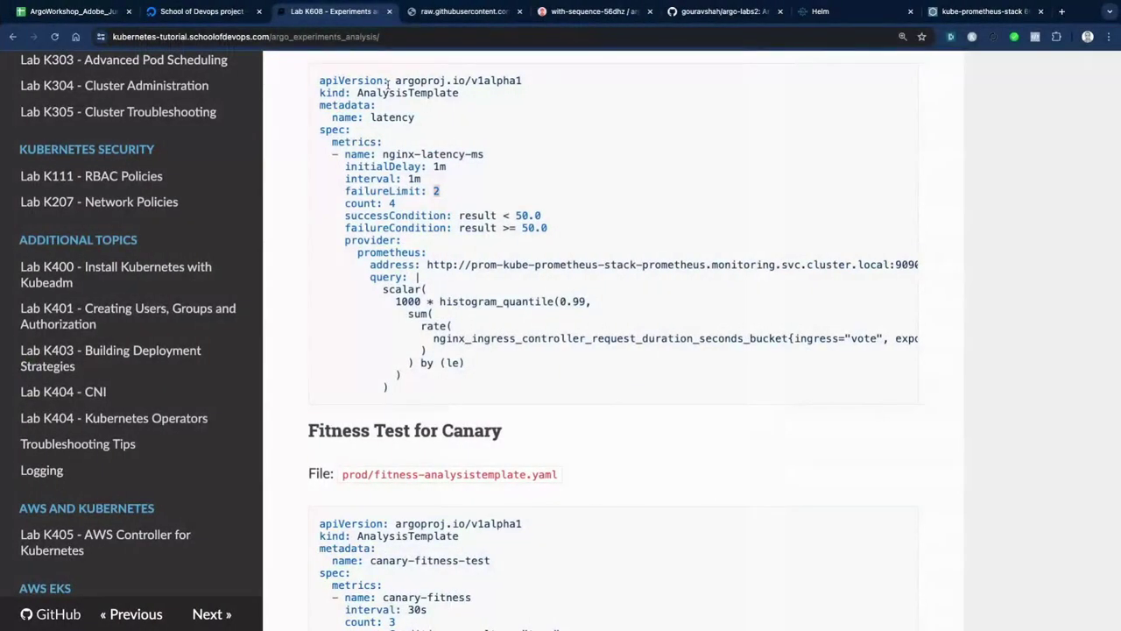
{"action": "key", "text": "ctrl+Right"}
{"action": "key", "text": "ctrl+Right"}
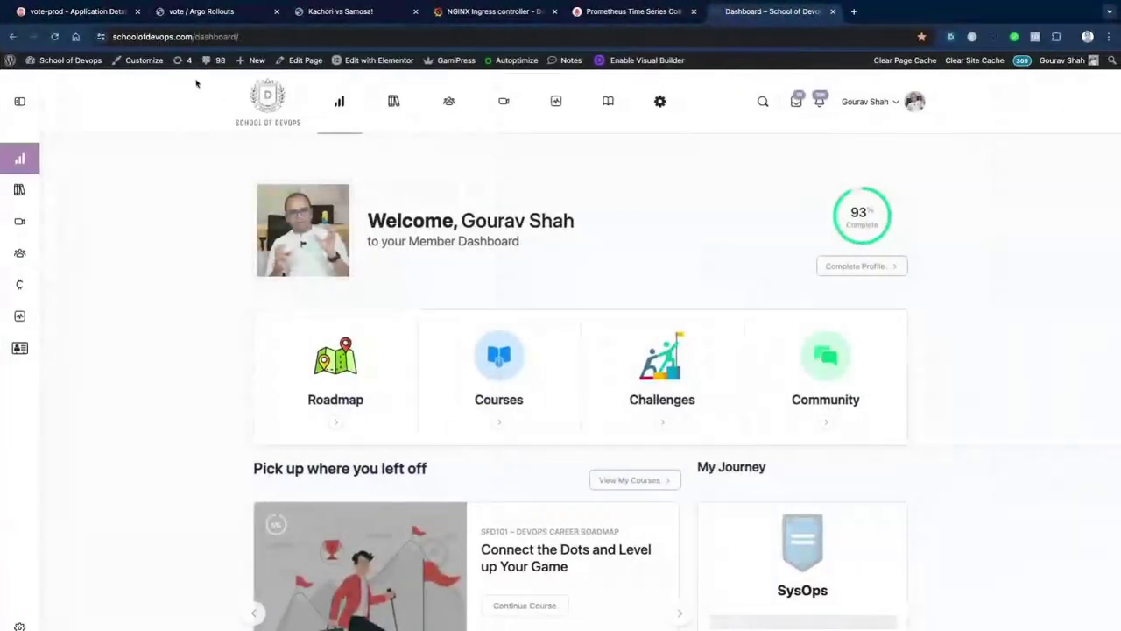
{"action": "left_click", "coordinate": [530, 14]}
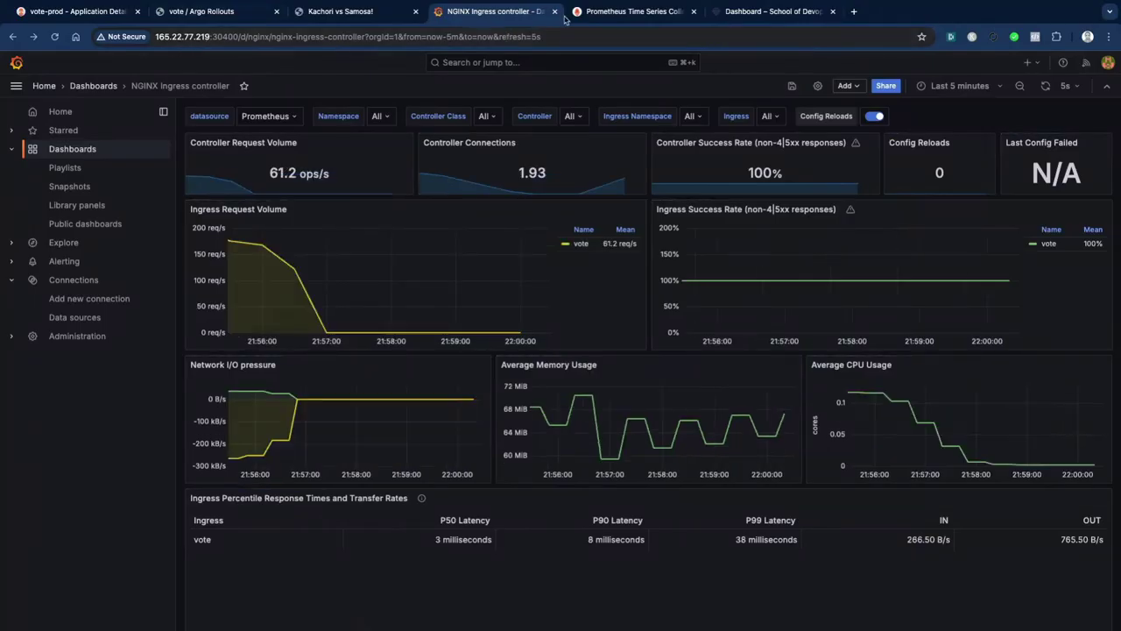
{"action": "left_click", "coordinate": [629, 11]}
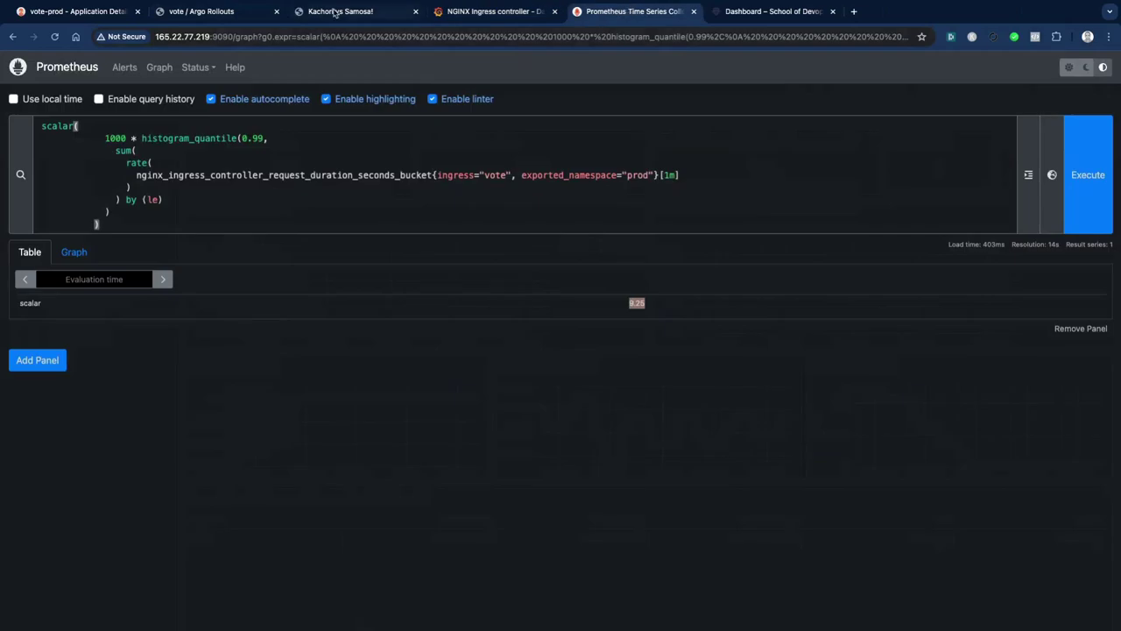
{"action": "left_click", "coordinate": [337, 13]}
{"action": "left_click", "coordinate": [207, 16]}
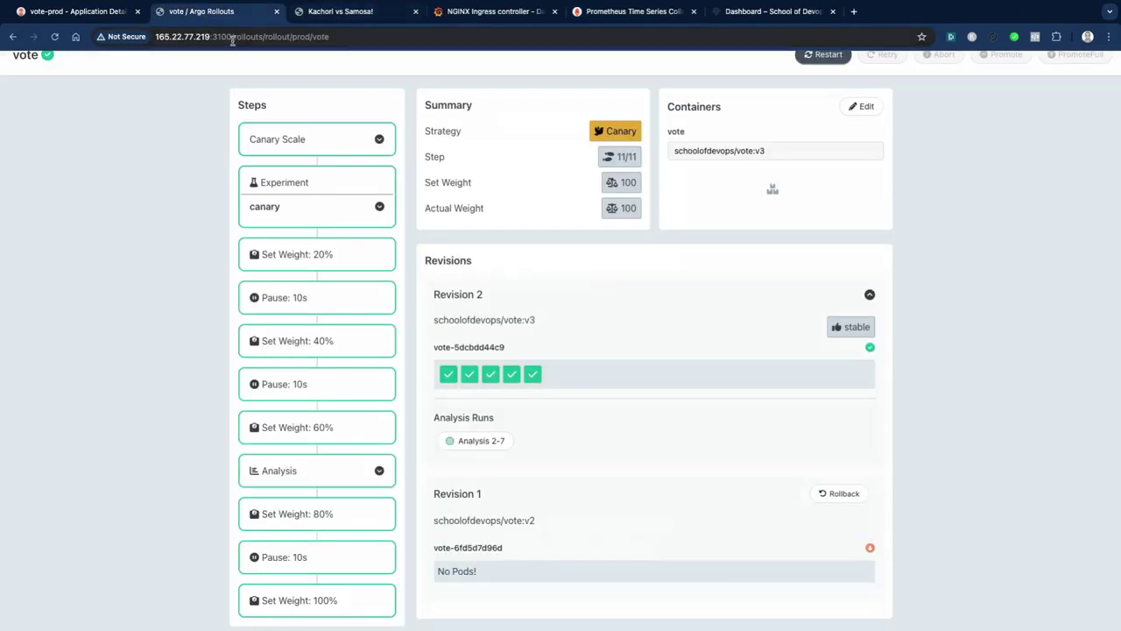
{"action": "left_click", "coordinate": [116, 14]}
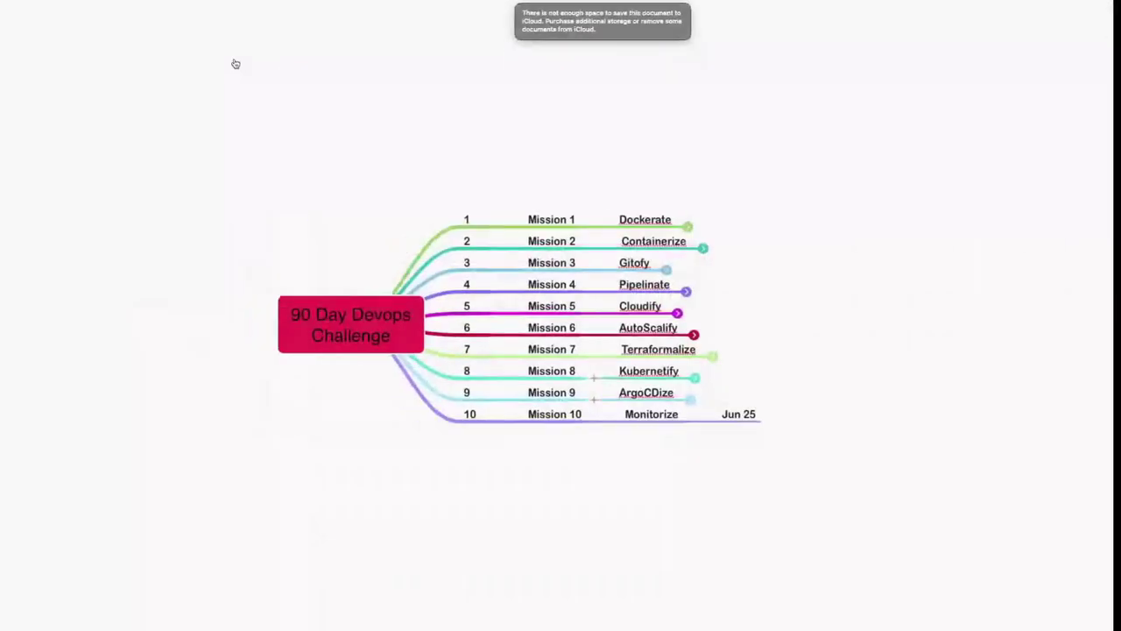
Step: Show the MindNode map with Missions 1 to 10, Dockerate through Monitorize
{"action": "key", "text": "ctrl+Left"}
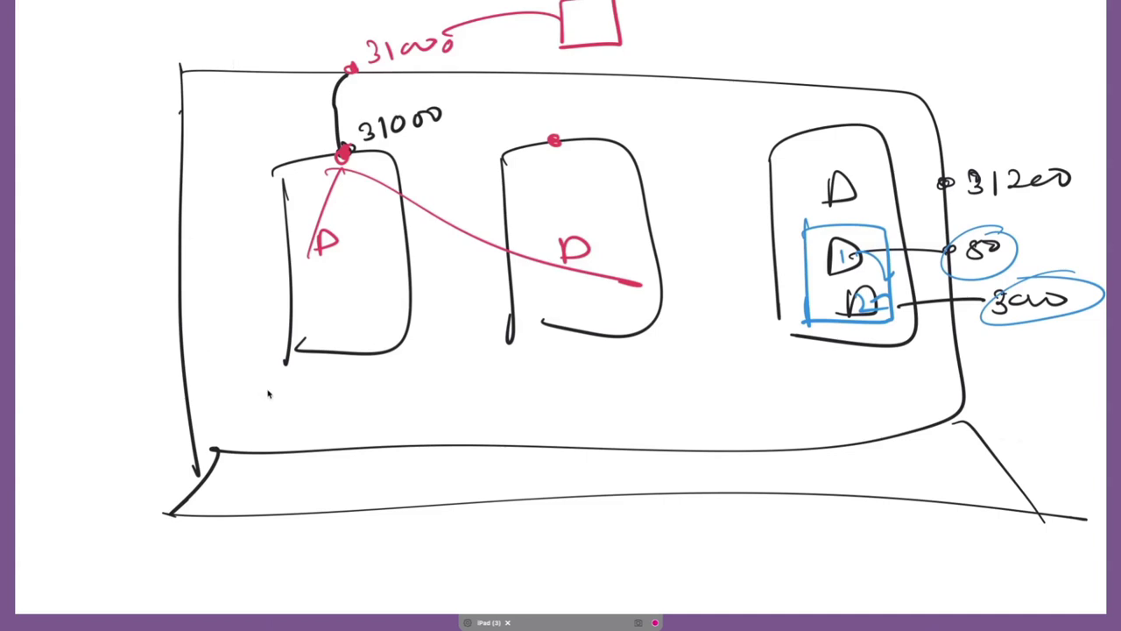
Step: Circle port 31200 in blue beside 80 and 3000 on the whiteboard, then return to the lab
{"action": "key", "text": "ctrl+Right"}
{"action": "key", "text": "ctrl+Left"}
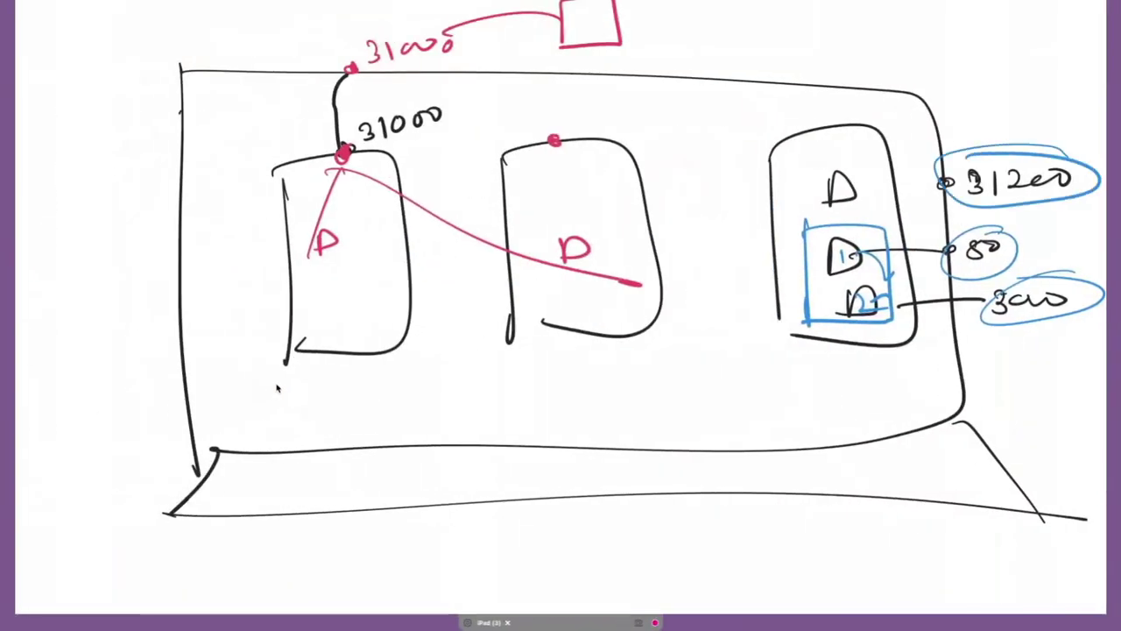
{"action": "key", "text": "ctrl+Right"}
{"action": "key", "text": "ctrl+Left"}
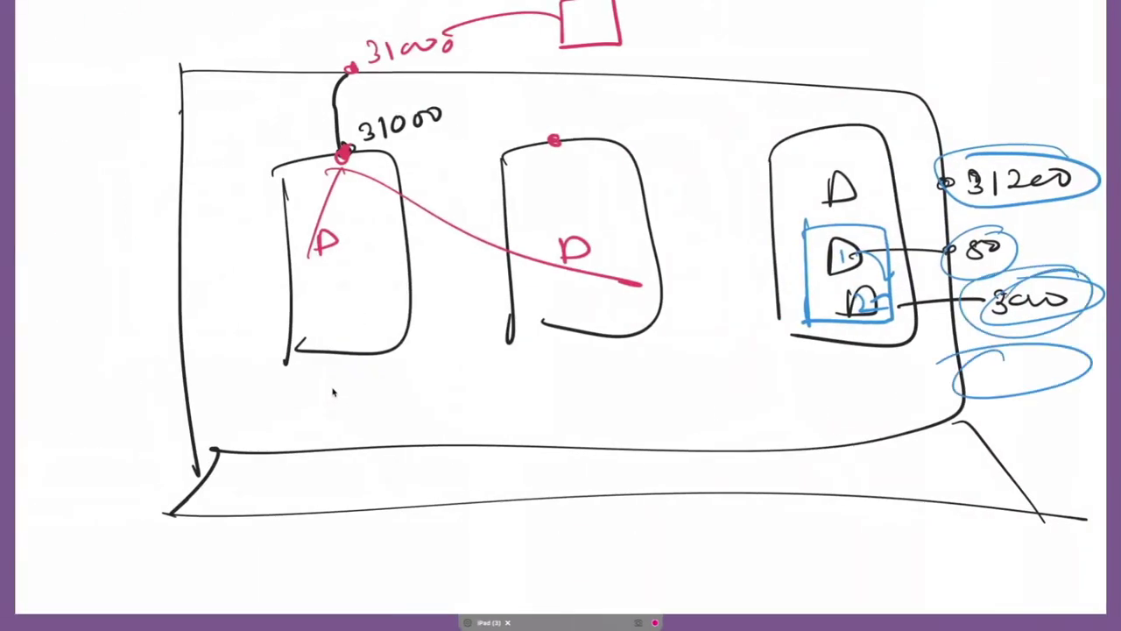
{"action": "key", "text": "ctrl+Right"}
{"action": "key", "text": "ctrl+Right"}
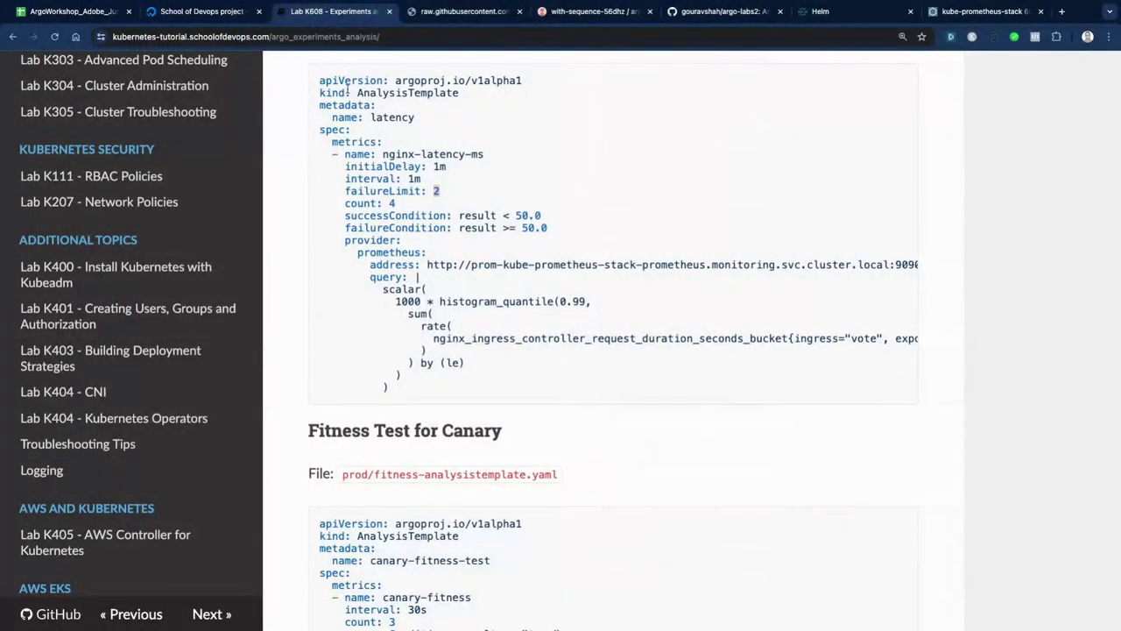
Step: Reload the Kachori vs Samosa vote app to confirm it still serves v3
{"action": "key", "text": "ctrl+Right"}
{"action": "key", "text": "ctrl+Right"}
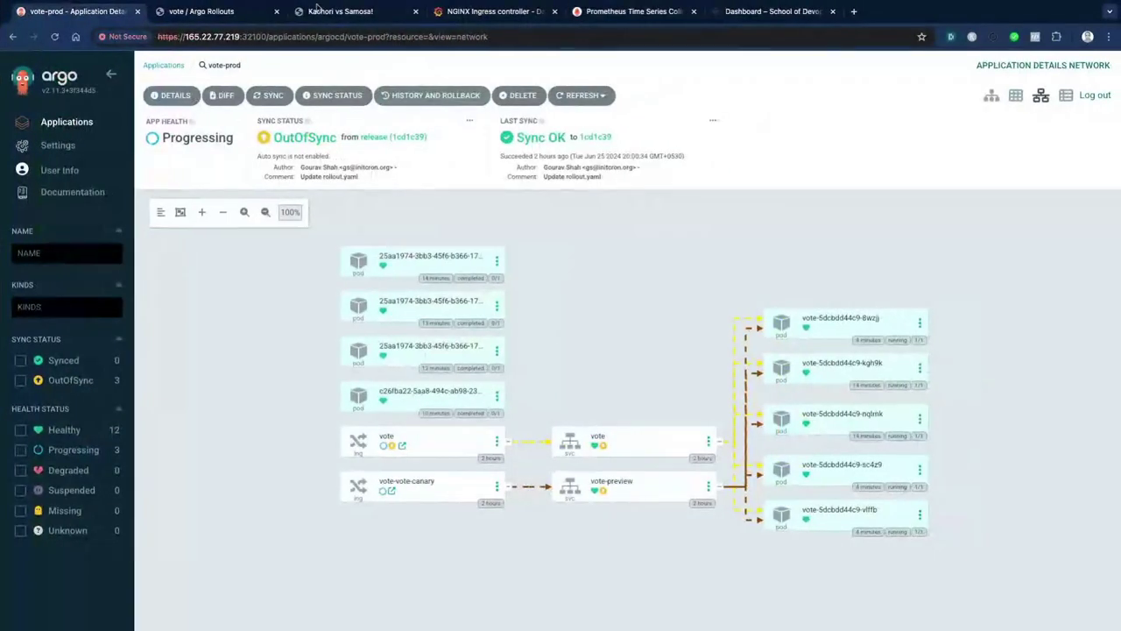
{"action": "left_click", "coordinate": [326, 13]}
{"action": "double_click", "coordinate": [172, 37]}
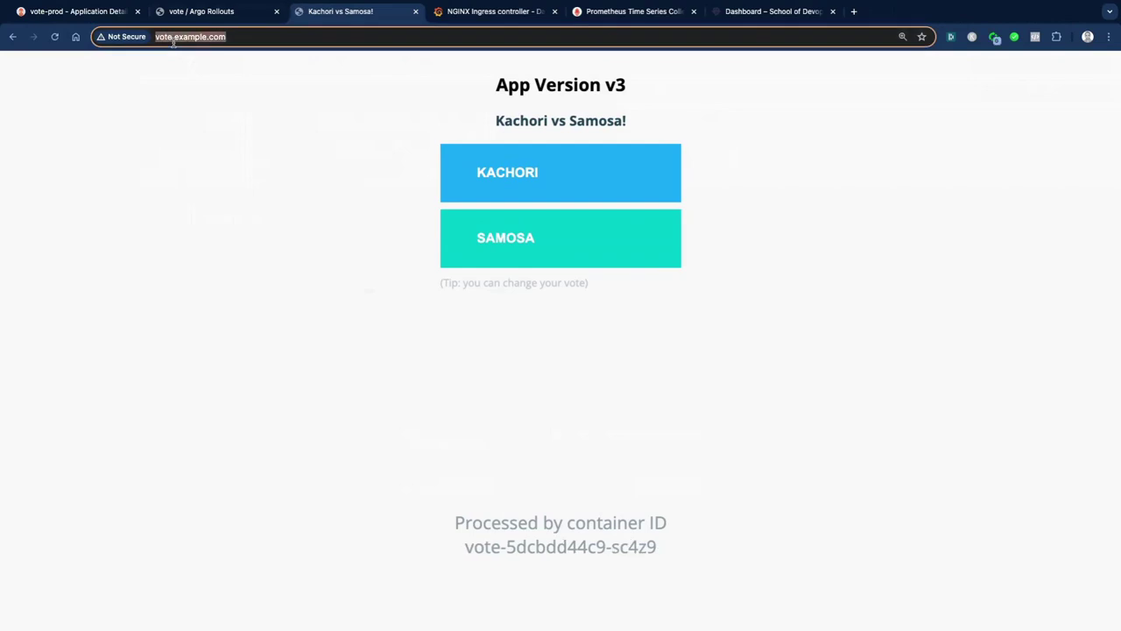
{"action": "key", "text": "Return"}
{"action": "key", "text": "Return"}
Step: Copy the server IP from the Rollouts URL and load IP/xyz in a new tab
{"action": "left_click", "coordinate": [175, 10]}
{"action": "left_click", "coordinate": [214, 39]}
{"action": "left_click", "coordinate": [214, 39]}
{"action": "left_click_drag", "start_coordinate": [215, 39], "coordinate": [154, 38]}
{"action": "key", "text": "ctrl+c"}
{"action": "key", "text": "ctrl+t"}
{"action": "key", "text": "ctrl+v"}
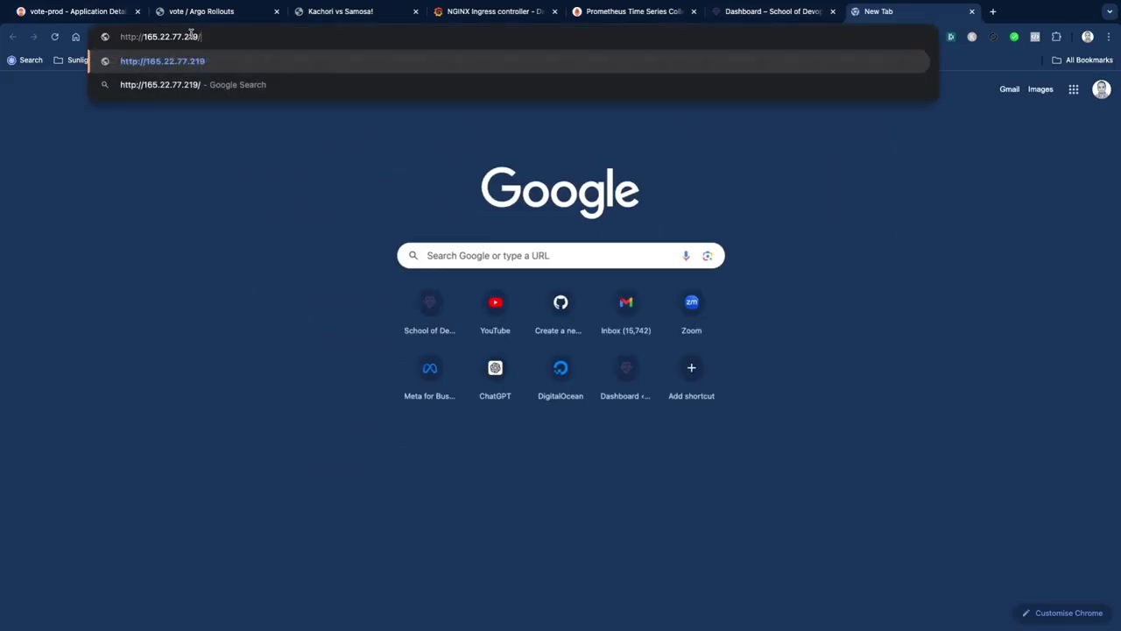
{"action": "type", "text": "xyz"}
{"action": "key", "text": "Return"}
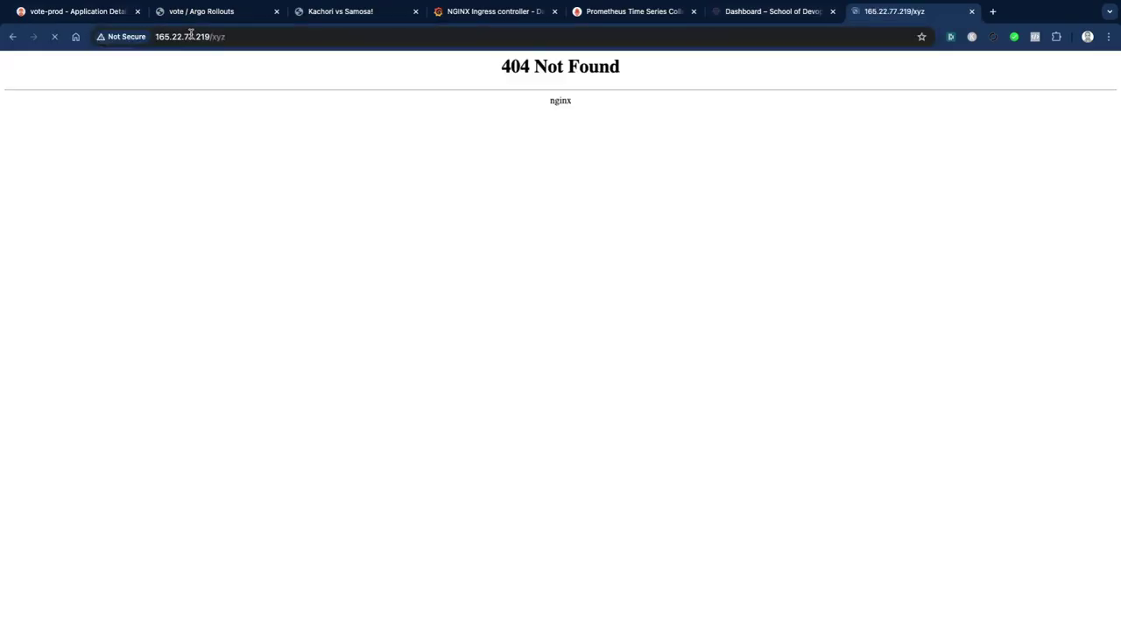
Step: Highlight the /xyz path and the nginx 404 Not Found heading on the error page
{"action": "left_click", "coordinate": [224, 37]}
{"action": "double_click", "coordinate": [224, 39]}
{"action": "left_click_drag", "start_coordinate": [244, 38], "coordinate": [142, 38]}
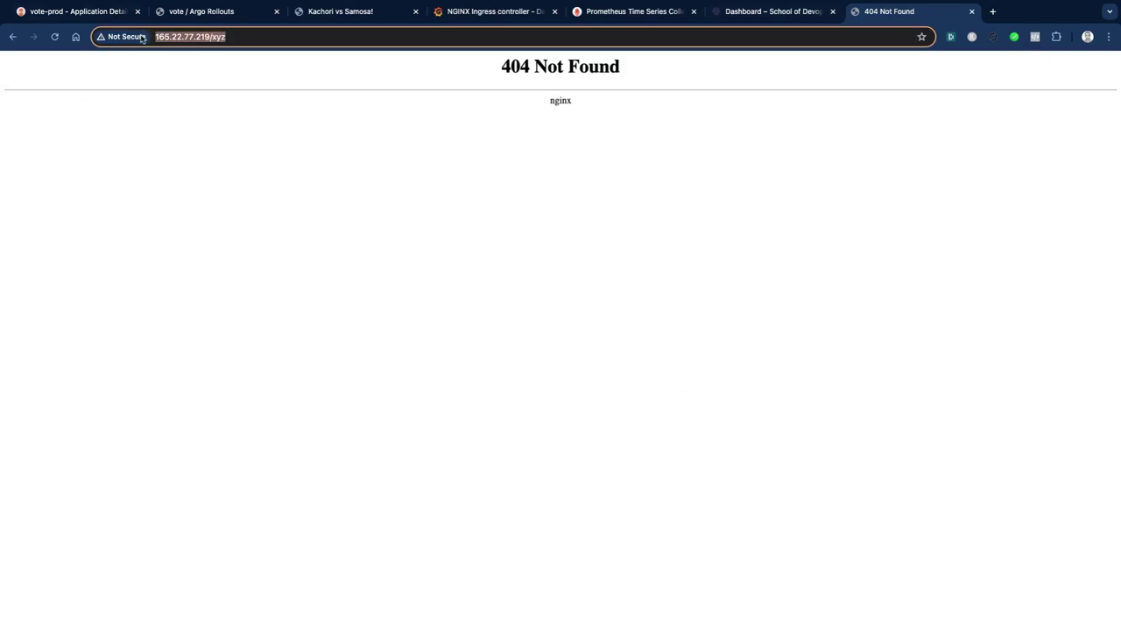
{"action": "triple_click", "coordinate": [513, 72]}
{"action": "double_click", "coordinate": [552, 102]}
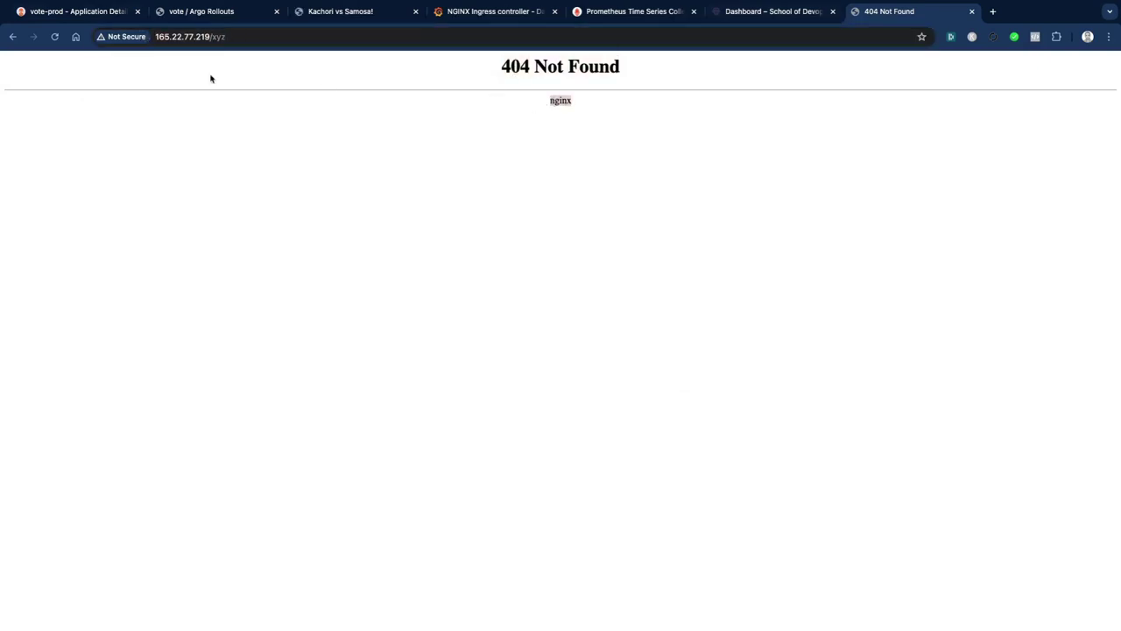
{"action": "double_click", "coordinate": [218, 37]}
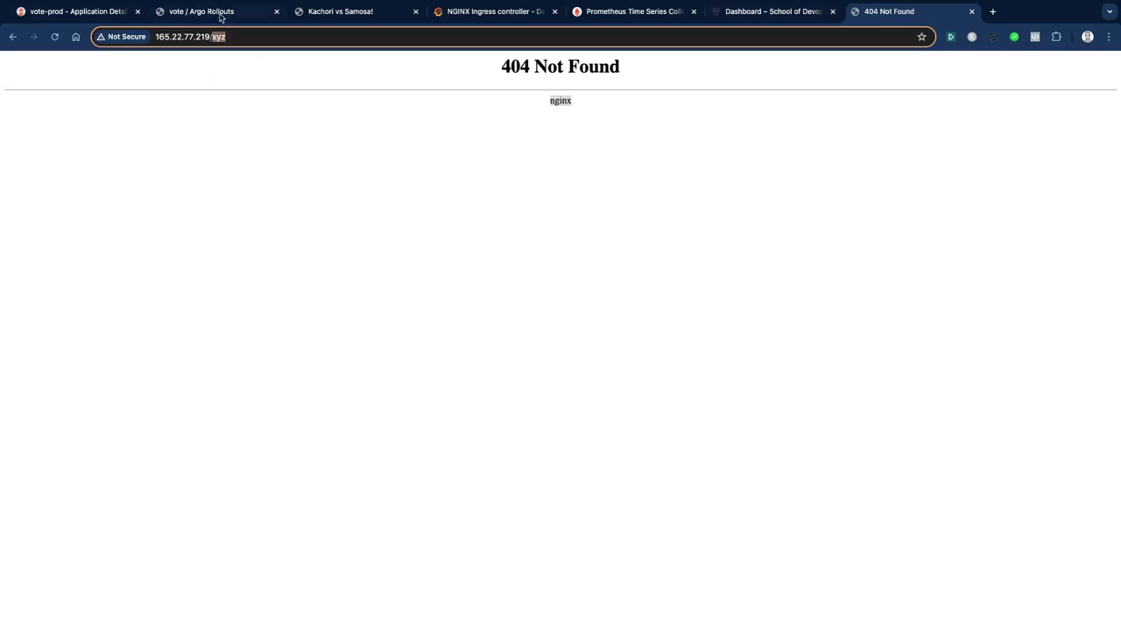
Step: Reload the vote app again to hit another pod
{"action": "left_click", "coordinate": [223, 13]}
{"action": "left_click", "coordinate": [320, 12]}
{"action": "key", "text": "super+r"}
{"action": "key", "text": "super+r"}
Step: Check the vote-vote-canary ingress shows canary-weight 0, then return to the NGINX Ingress dashboard
{"action": "key", "text": "ctrl+Left"}
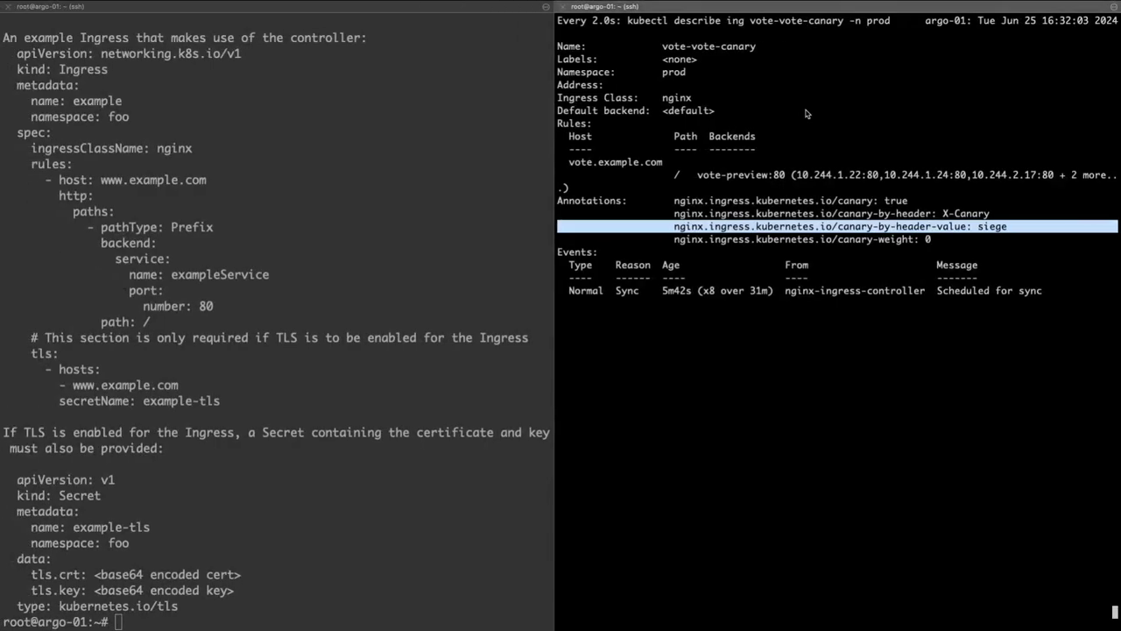
{"action": "key", "text": "ctrl+Right"}
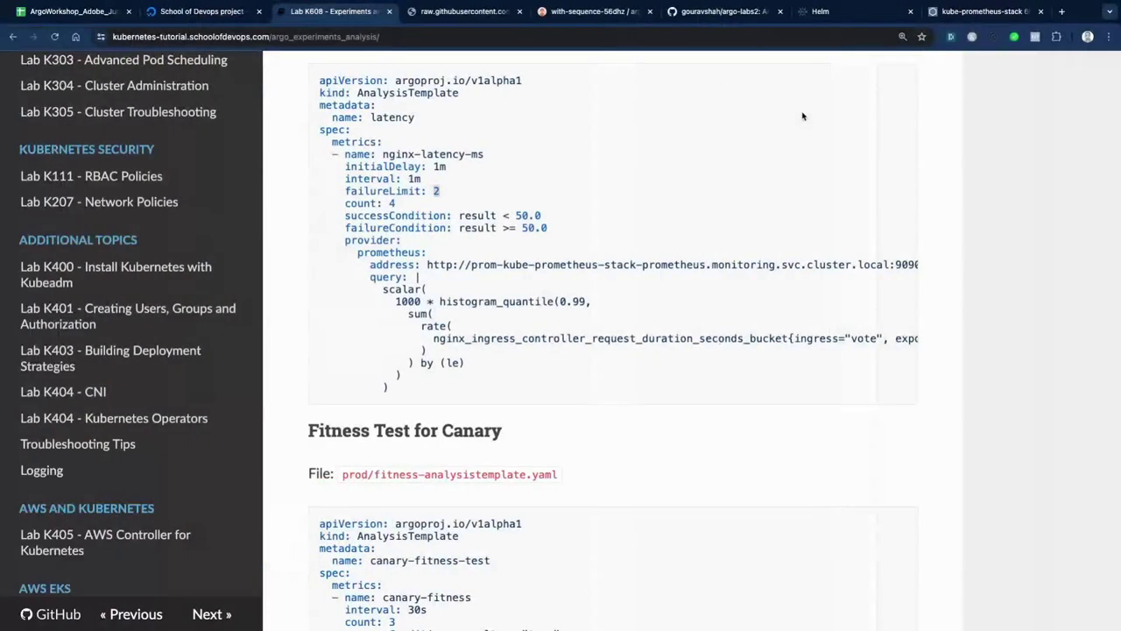
{"action": "scroll", "coordinate": [801, 116], "scroll_direction": "down", "scroll_amount": 3}
{"action": "scroll", "coordinate": [801, 116], "scroll_direction": "down", "scroll_amount": 5}
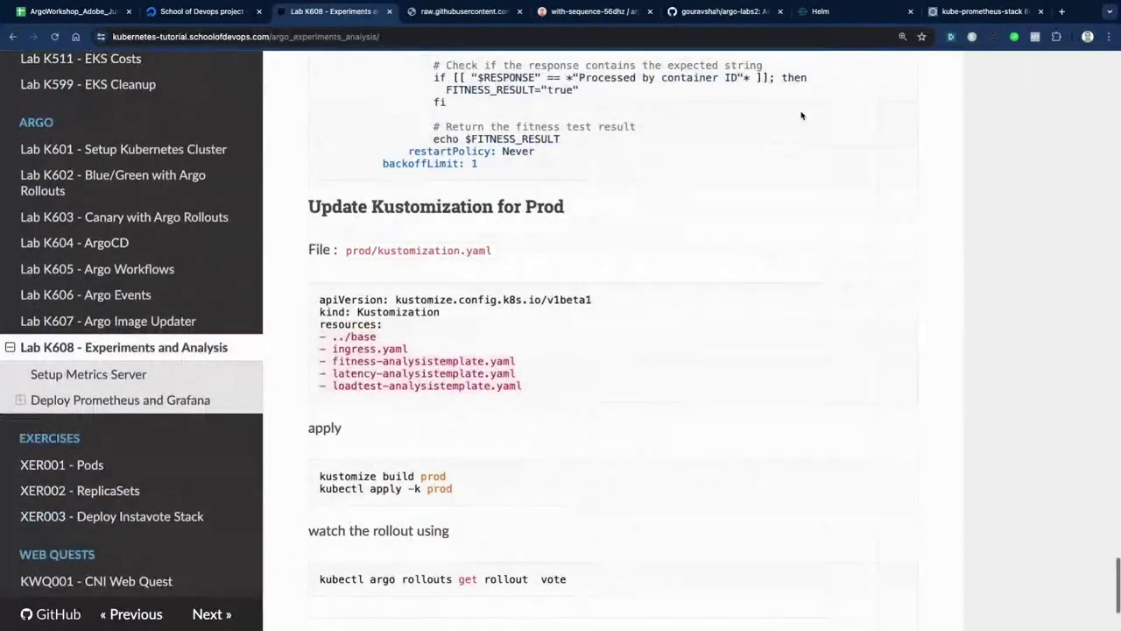
{"action": "key", "text": "ctrl+Left"}
{"action": "key", "text": "ctrl+Right"}
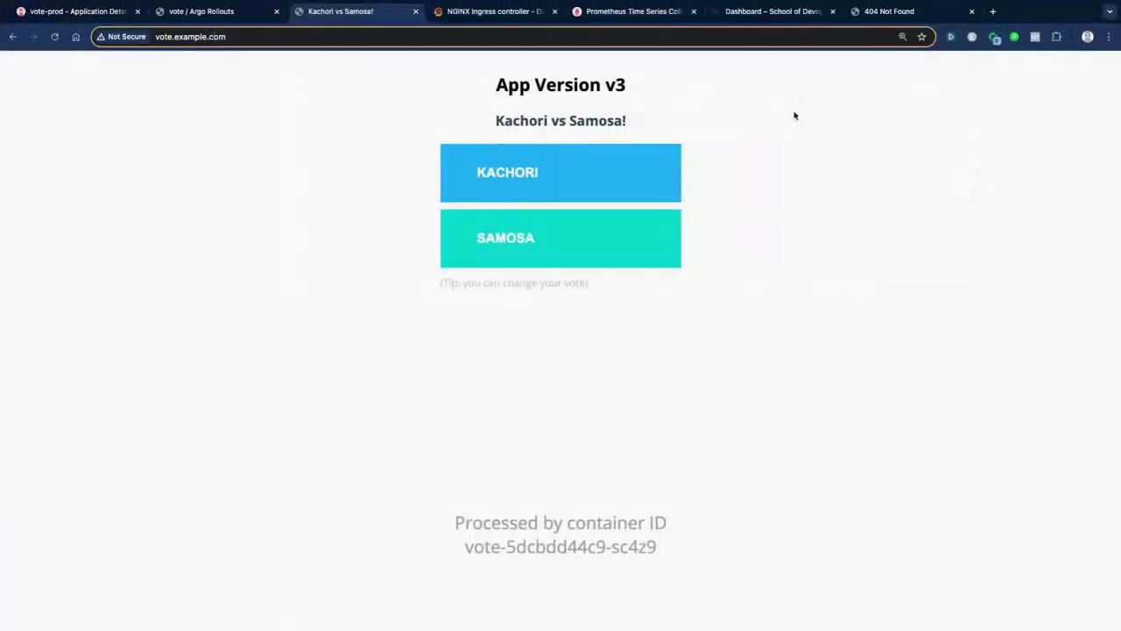
{"action": "key", "text": "ctrl+Tab"}
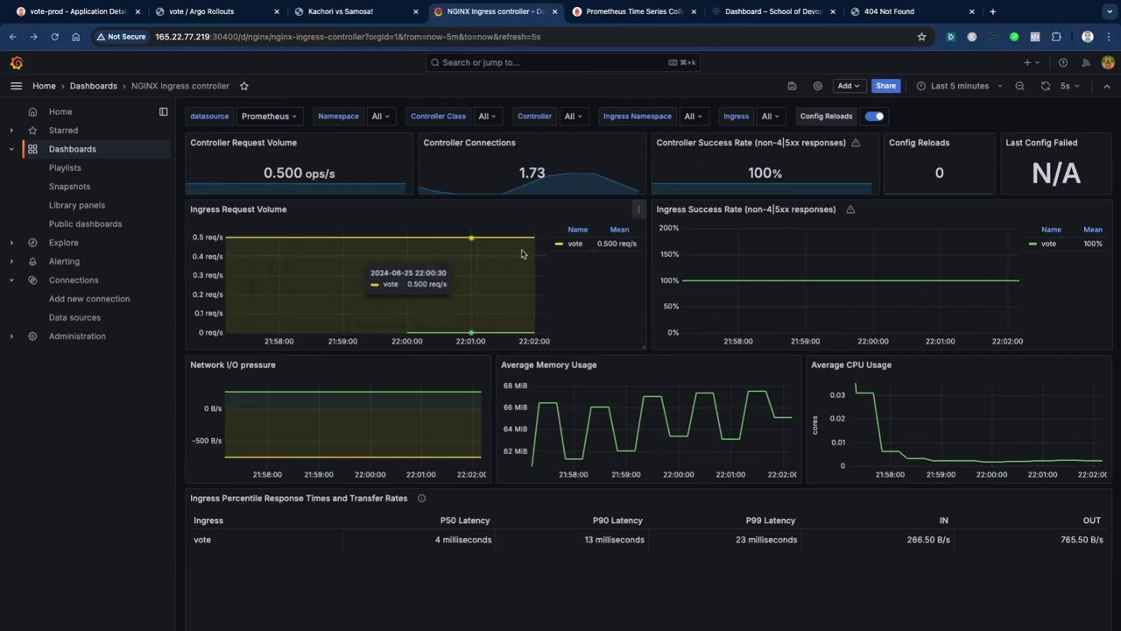
Step: Set the Grafana dashboard time range to Last 30 minutes
{"action": "left_click", "coordinate": [954, 86]}
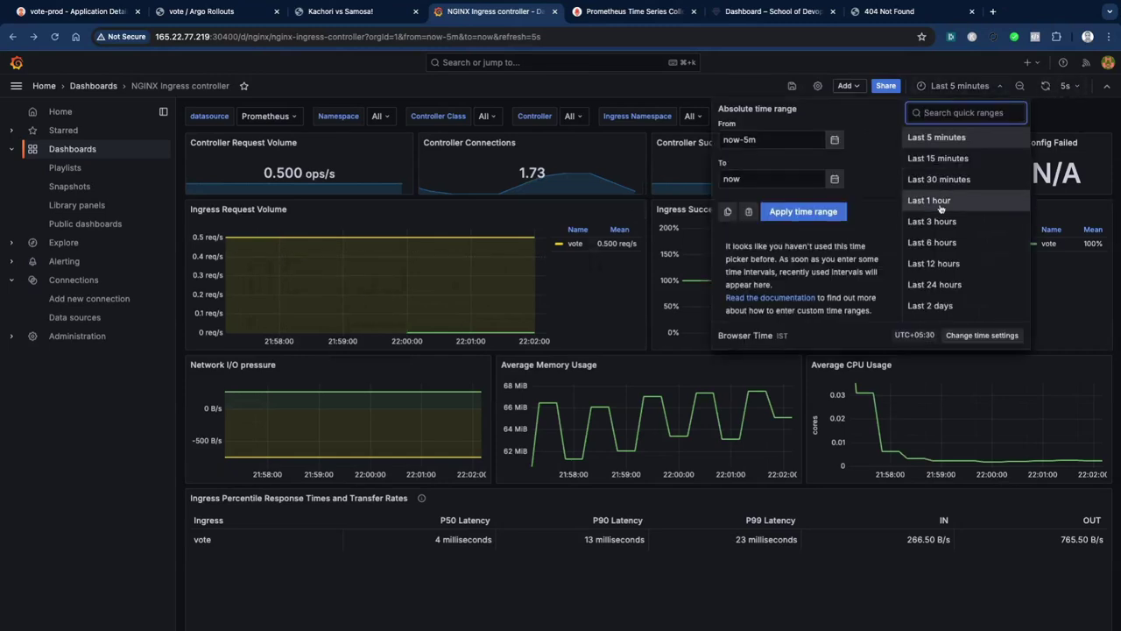
{"action": "left_click", "coordinate": [948, 201]}
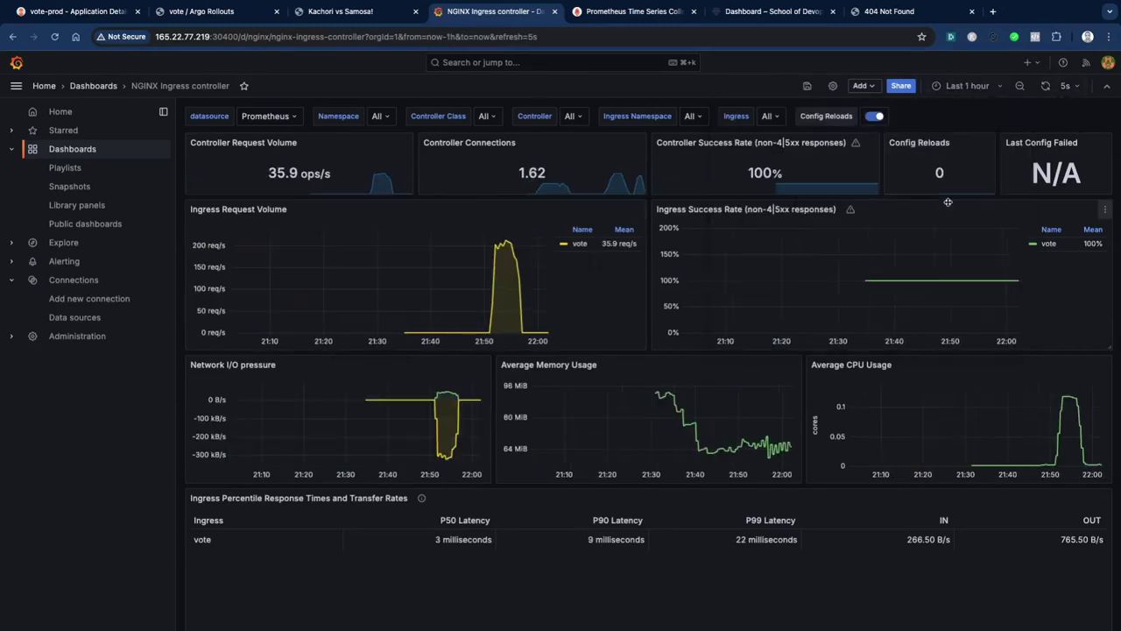
{"action": "left_click", "coordinate": [963, 86]}
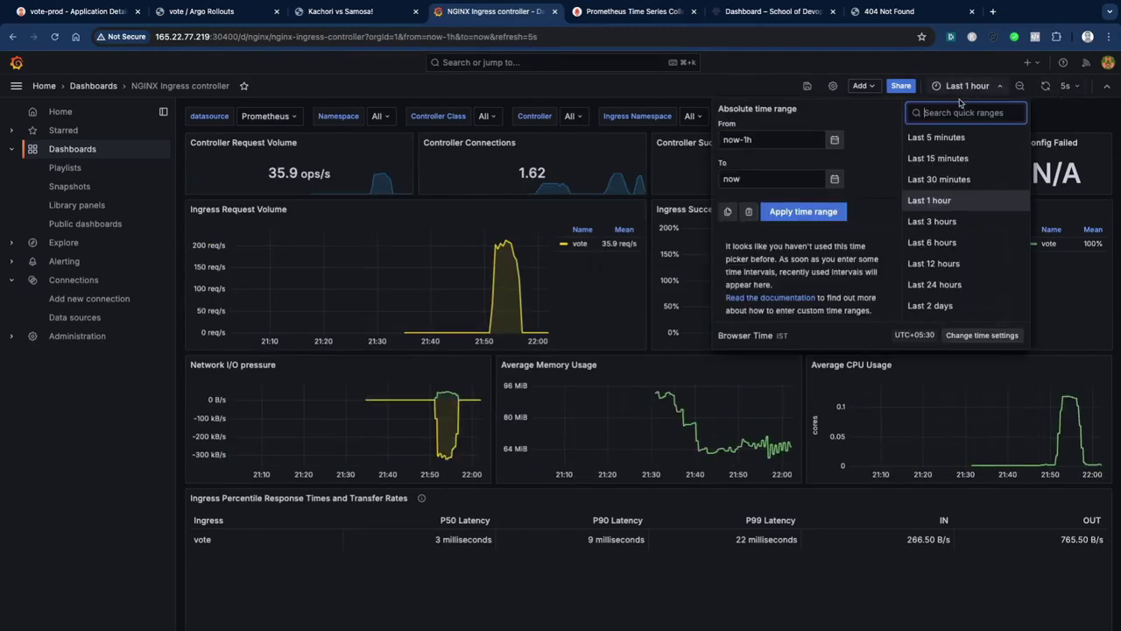
{"action": "left_click", "coordinate": [941, 178]}
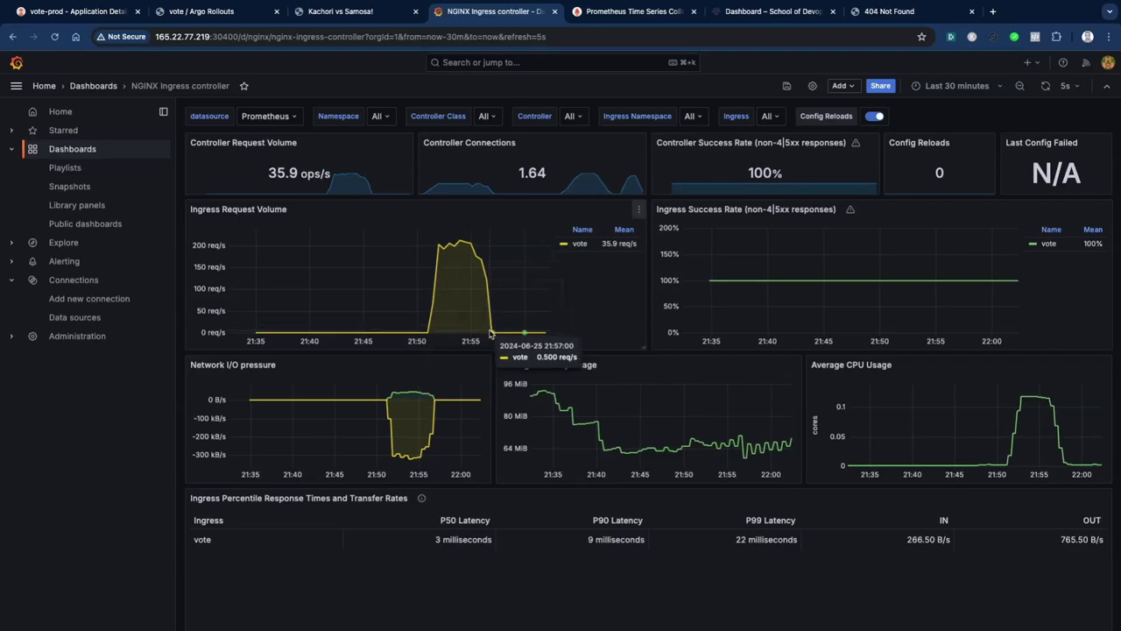
Step: Scroll through the traffic, latency and resource panels, noting P99 22 ms and 35.3 req/s
{"action": "scroll", "coordinate": [909, 471], "scroll_direction": "down", "scroll_amount": 2}
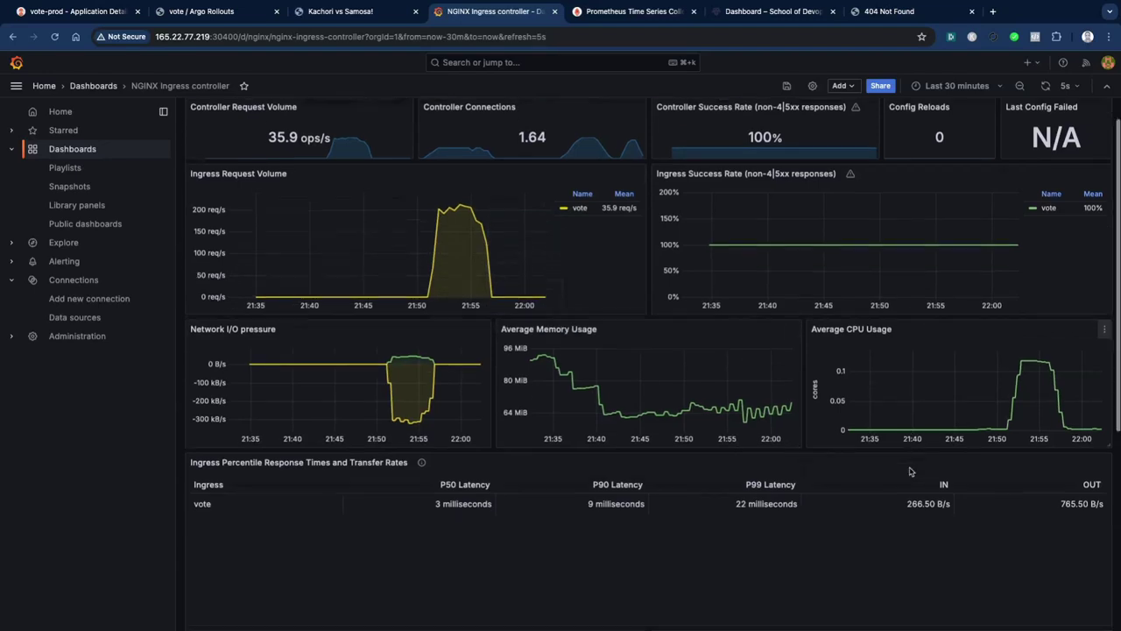
{"action": "scroll", "coordinate": [909, 471], "scroll_direction": "down", "scroll_amount": 1}
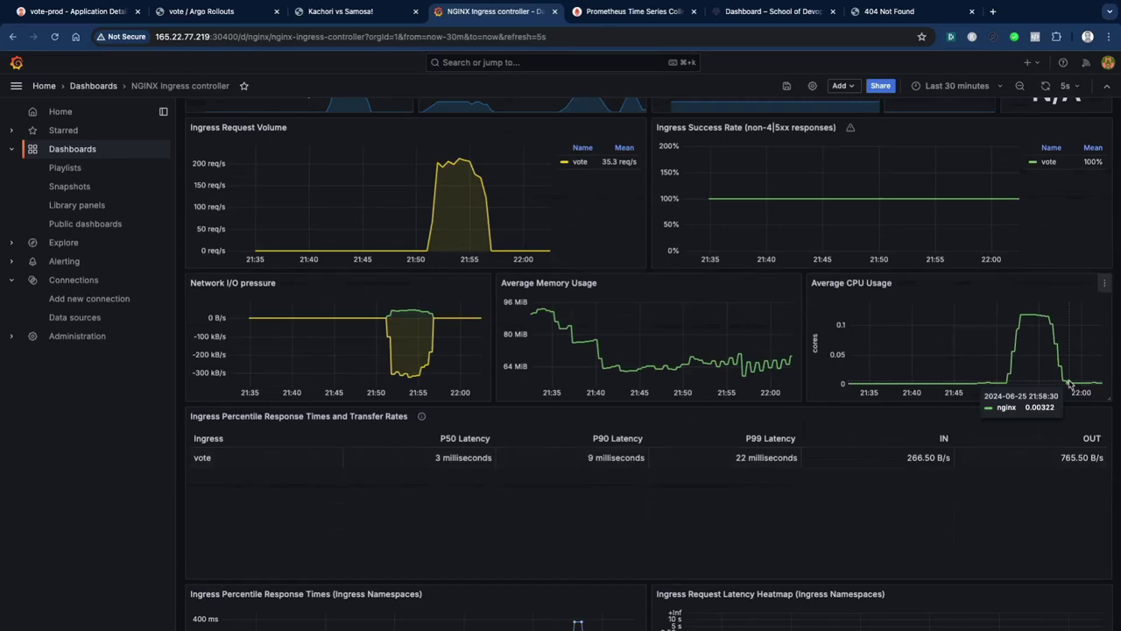
{"action": "scroll", "coordinate": [488, 455], "scroll_direction": "down", "scroll_amount": 5}
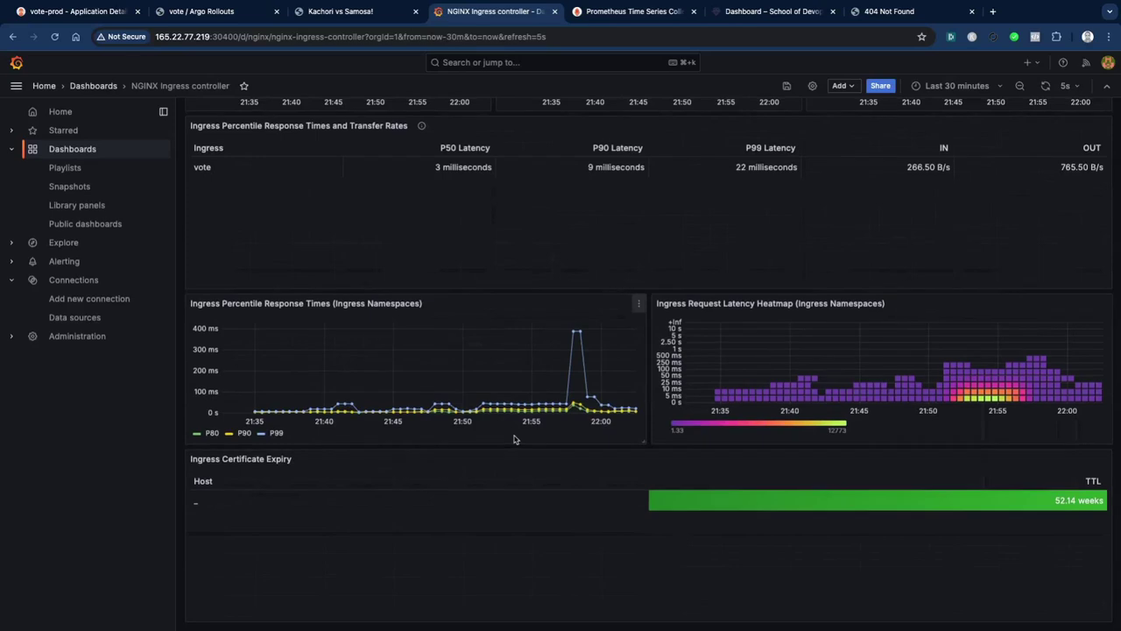
{"action": "scroll", "coordinate": [514, 439], "scroll_direction": "up", "scroll_amount": 6}
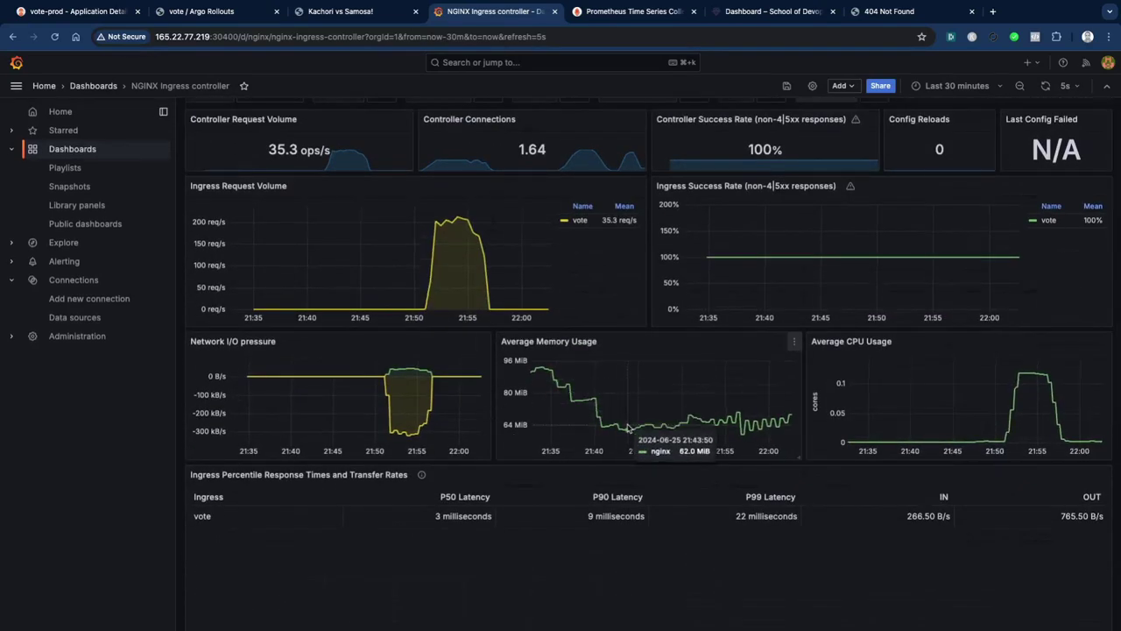
{"action": "scroll", "coordinate": [629, 429], "scroll_direction": "down", "scroll_amount": 1}
Step: Inspect the passed nginx-latency-ms measurements in the vote rollout's Analysis 2-7 run
{"action": "left_click", "coordinate": [172, 18]}
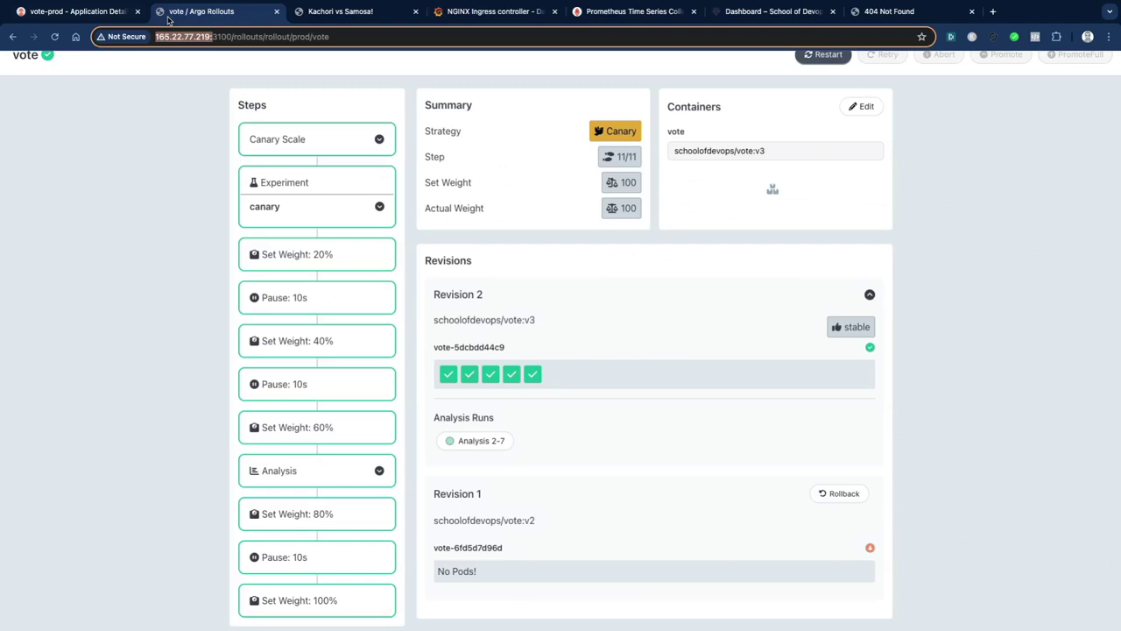
{"action": "scroll", "coordinate": [263, 369], "scroll_direction": "down", "scroll_amount": 1}
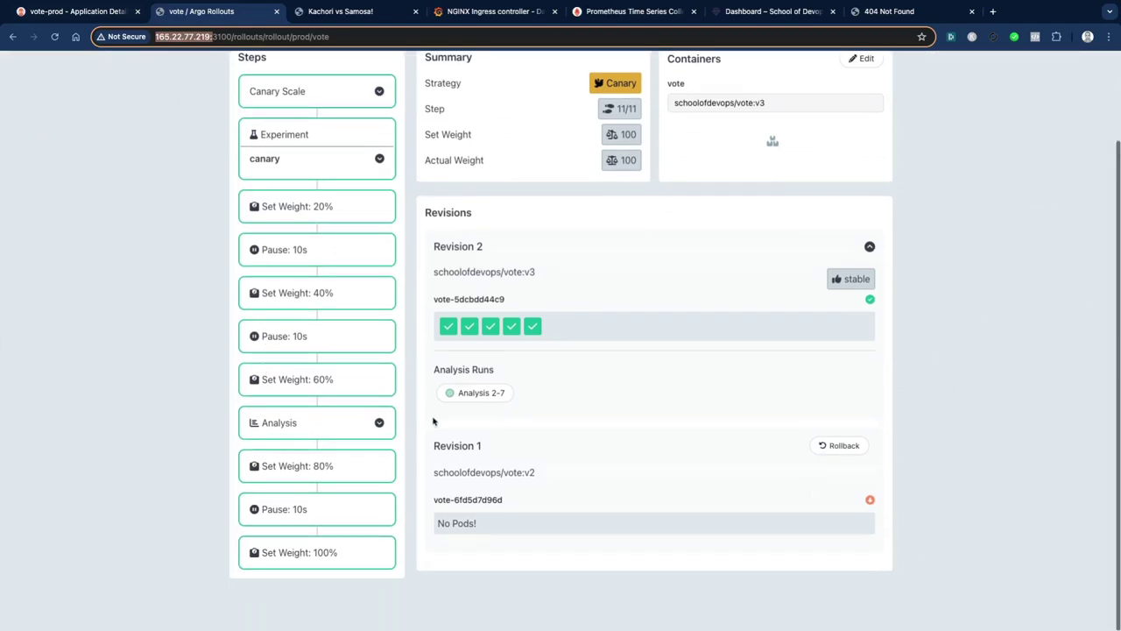
{"action": "left_click", "coordinate": [378, 424]}
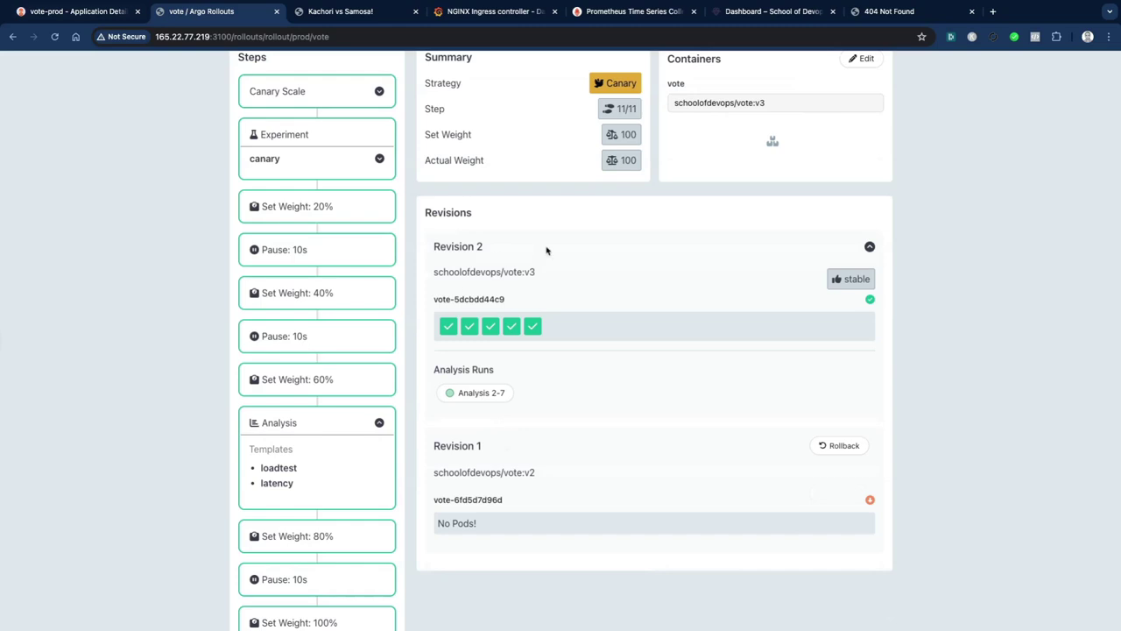
{"action": "left_click", "coordinate": [481, 396]}
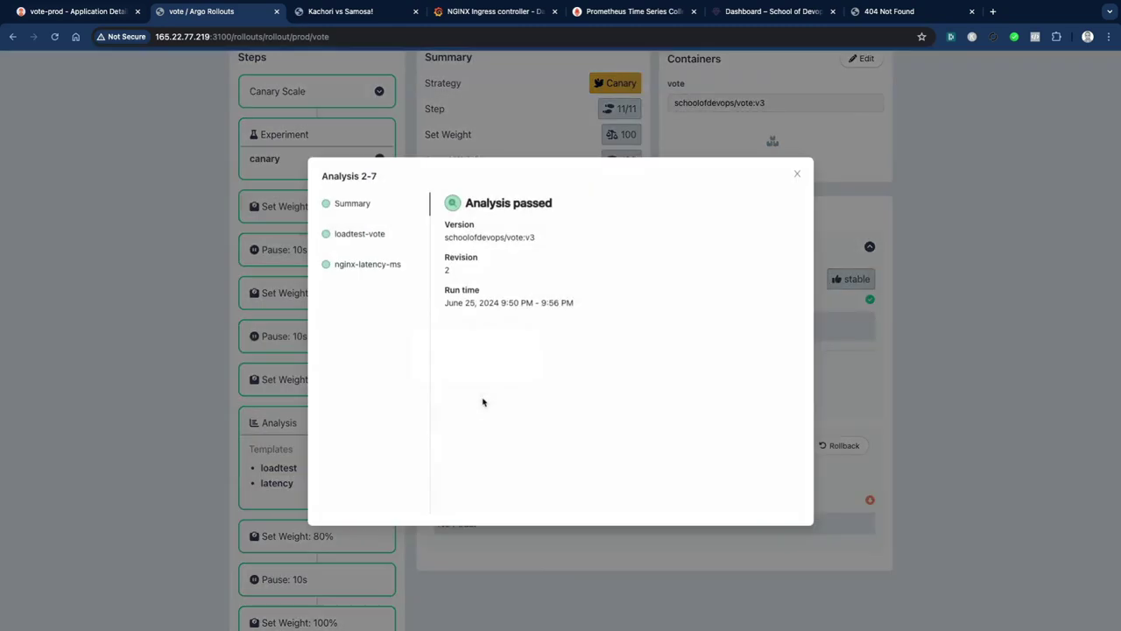
{"action": "left_click", "coordinate": [387, 262]}
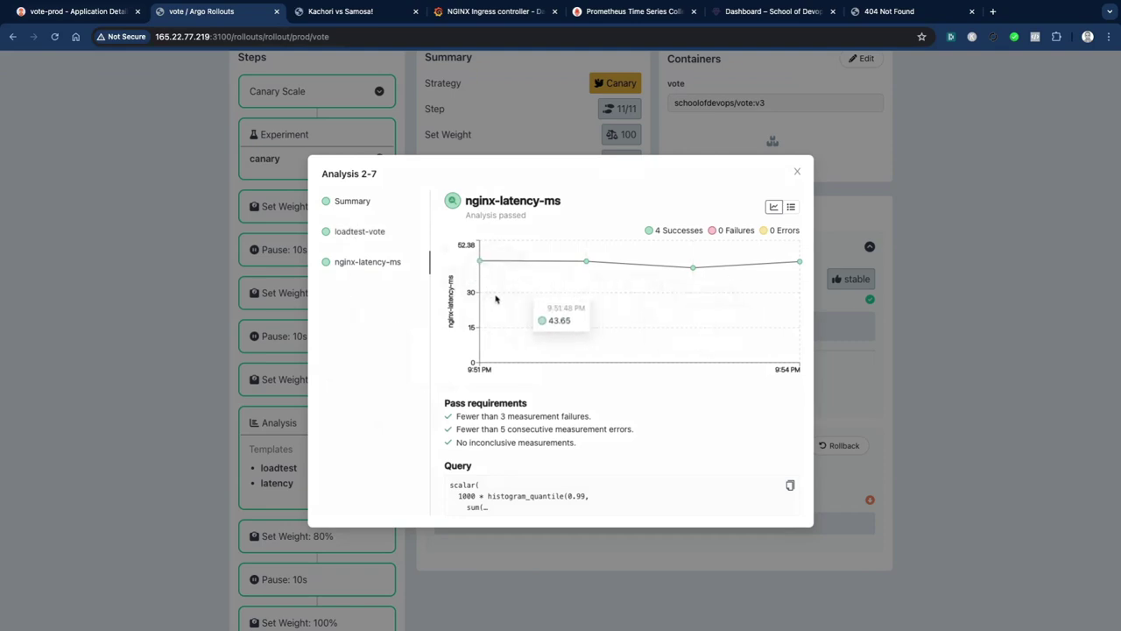
{"action": "left_click", "coordinate": [207, 320]}
{"action": "key", "text": "ctrl+Left"}
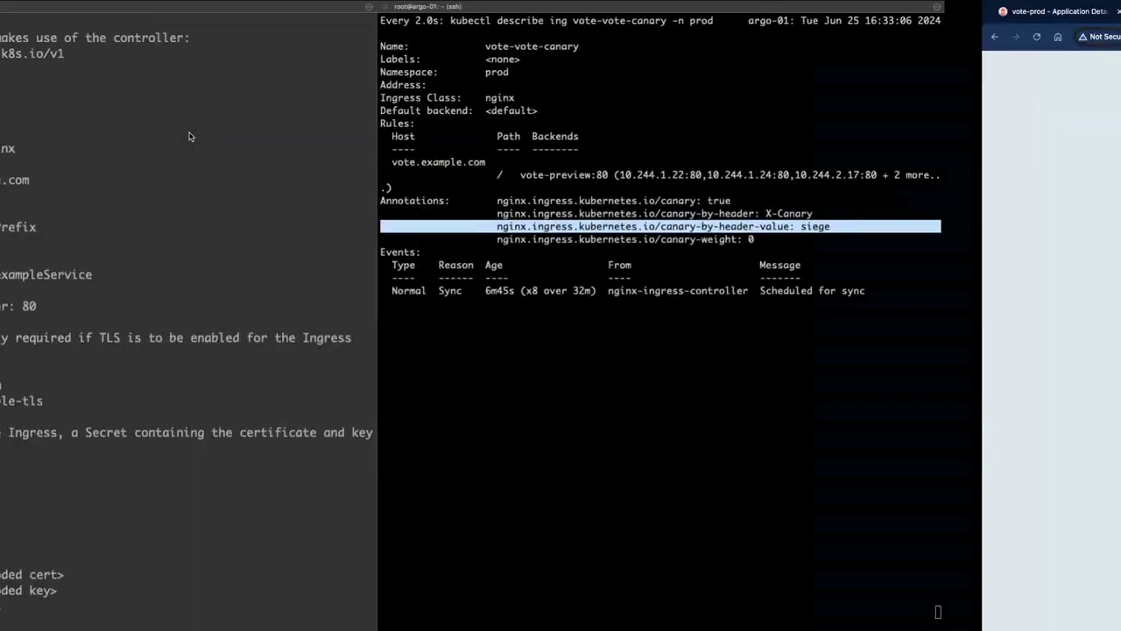
Step: Stop the vote rollout watch and list the working directory
{"action": "key", "text": "ctrl+Left"}
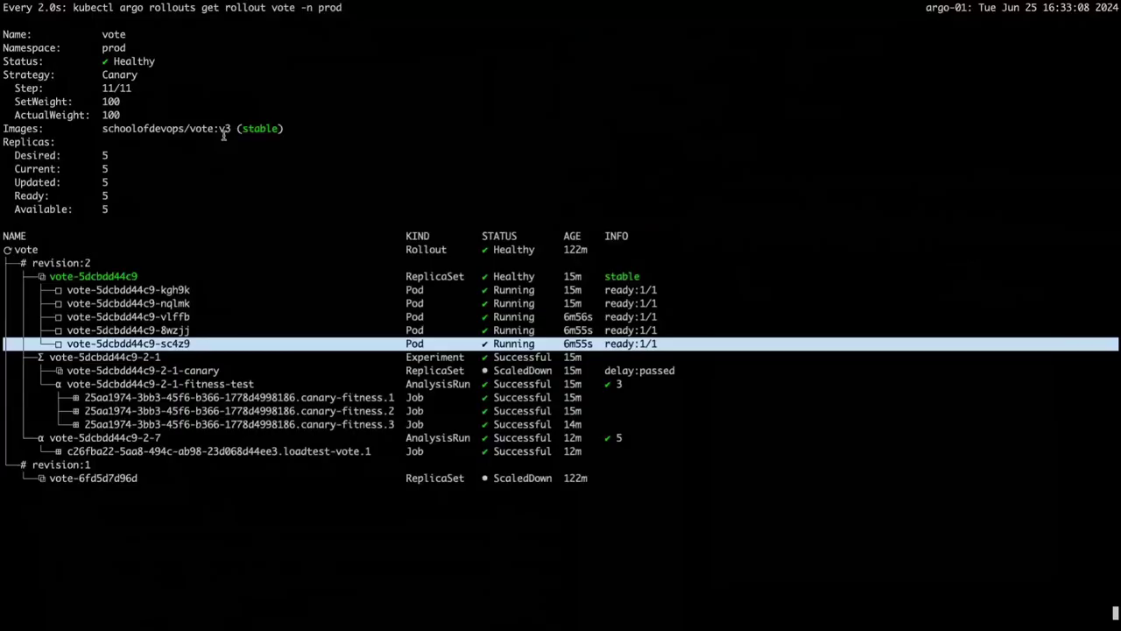
{"action": "key", "text": "ctrl+c"}
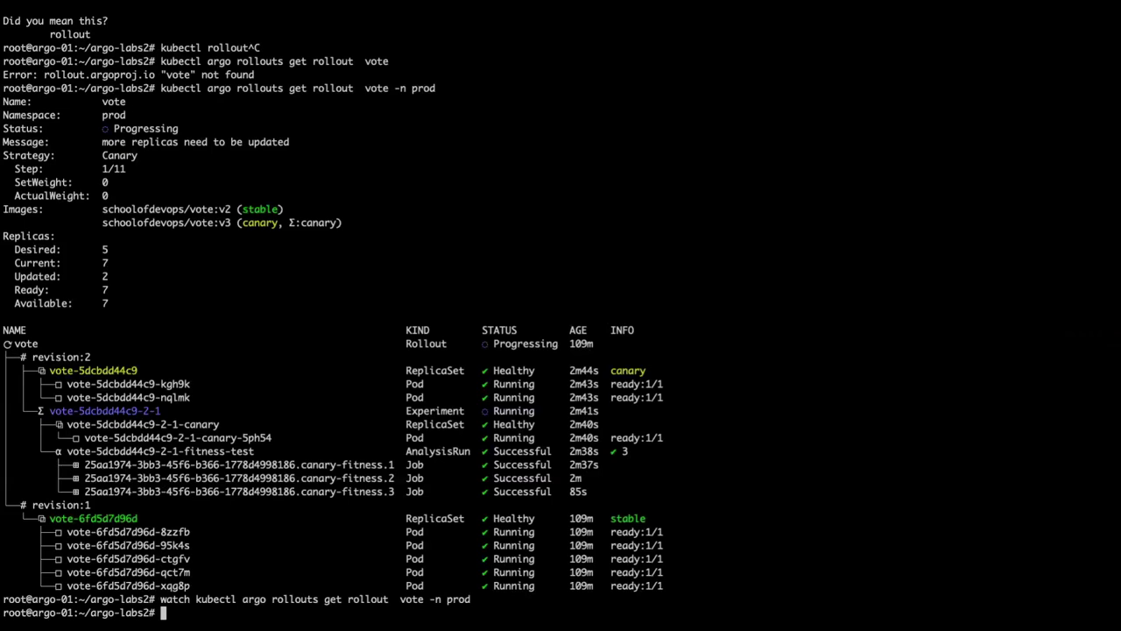
{"action": "type", "text": "ls"}
{"action": "key", "text": "Return"}
Step: Open prod/latency-analysistemplate.yaml in vim
{"action": "type", "text": "vim prod/"}
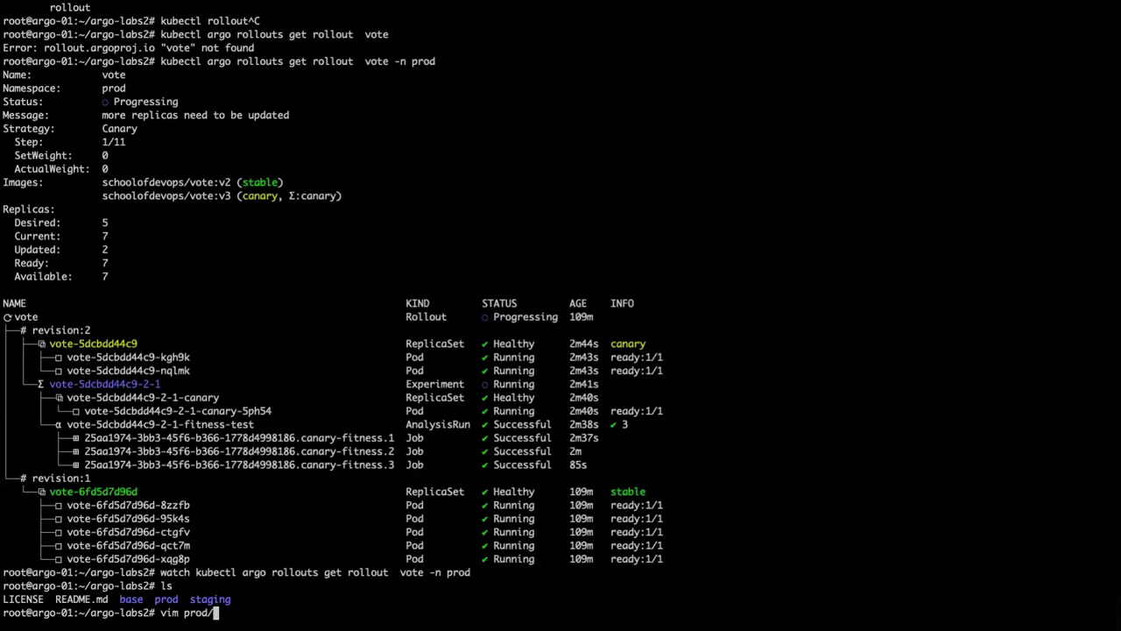
{"action": "key", "text": "Tab"}
{"action": "key", "text": "Tab"}
{"action": "type", "text": "l"}
{"action": "key", "text": "Tab"}
{"action": "key", "text": "Tab"}
{"action": "type", "text": "a"}
{"action": "key", "text": "Tab"}
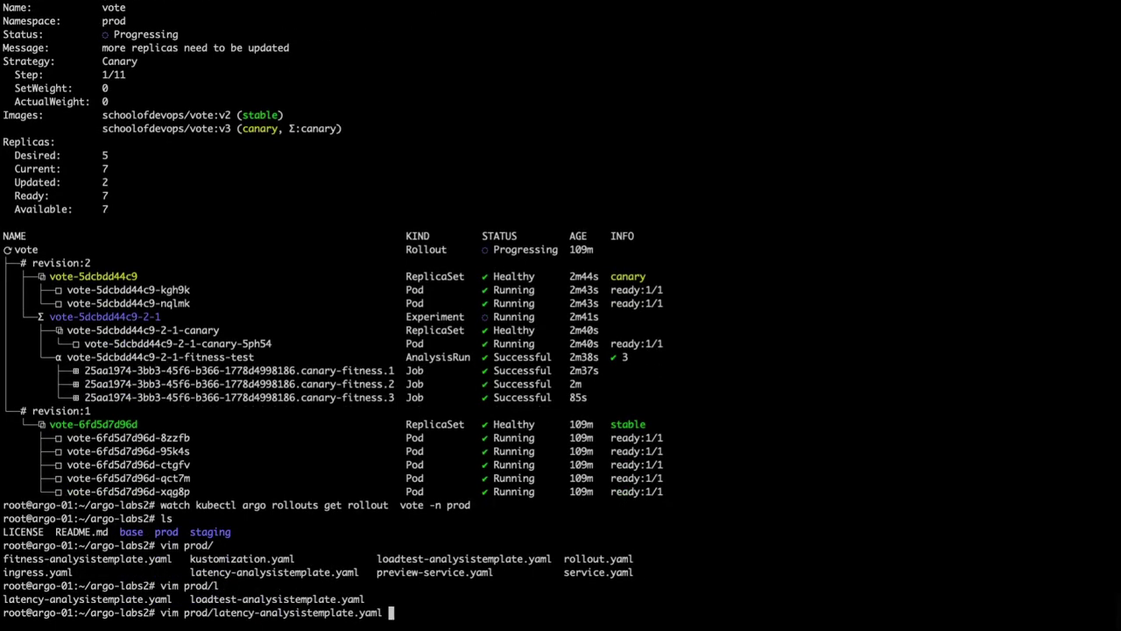
{"action": "key", "text": "Return"}
Step: Change the success and failure thresholds from 50.0 to 20.0 and save the template
{"action": "key", "text": "Down"}
{"action": "key", "text": "Down"}
{"action": "key", "text": "Down"}
{"action": "key", "text": "Down"}
{"action": "key", "text": "Down"}
{"action": "key", "text": "Down"}
{"action": "key", "text": "Down"}
{"action": "key", "text": "Down"}
{"action": "key", "text": "Down"}
{"action": "key", "text": "Down"}
{"action": "key", "text": "Down"}
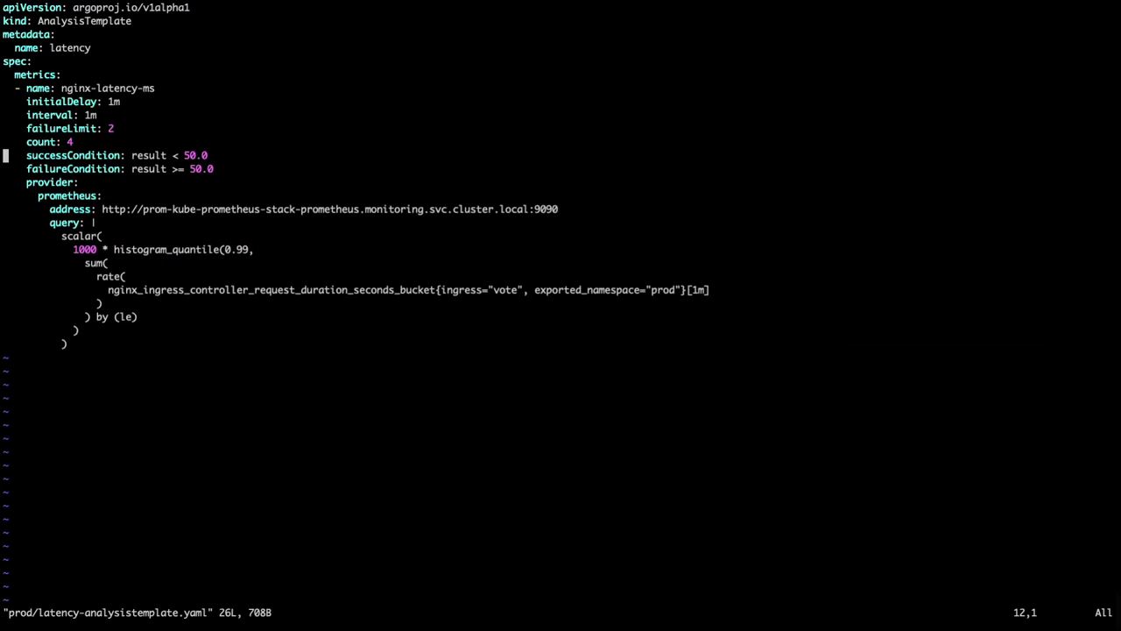
{"action": "key", "text": "i"}
{"action": "key", "text": "End"}
{"action": "key", "text": "Left"}
{"action": "key", "text": "Left"}
{"action": "key", "text": "Left"}
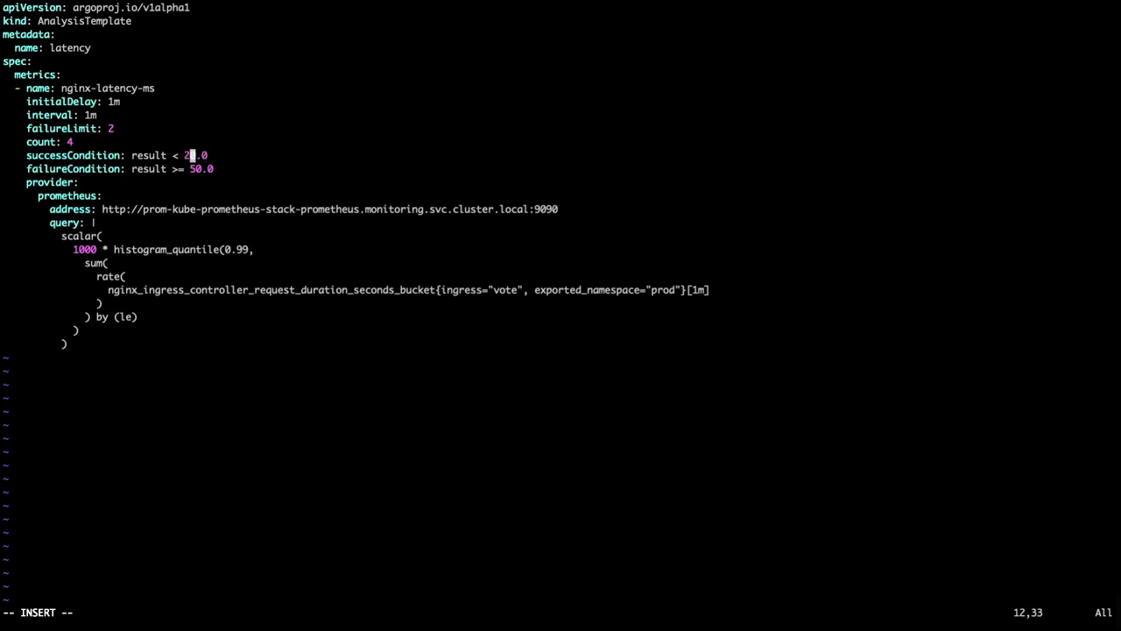
{"action": "key", "text": "Down"}
{"action": "key", "text": "Right"}
{"action": "key", "text": "BackSpace"}
{"action": "type", "text": "2"}
{"action": "key", "text": "Escape"}
{"action": "type", "text": ":wq"}
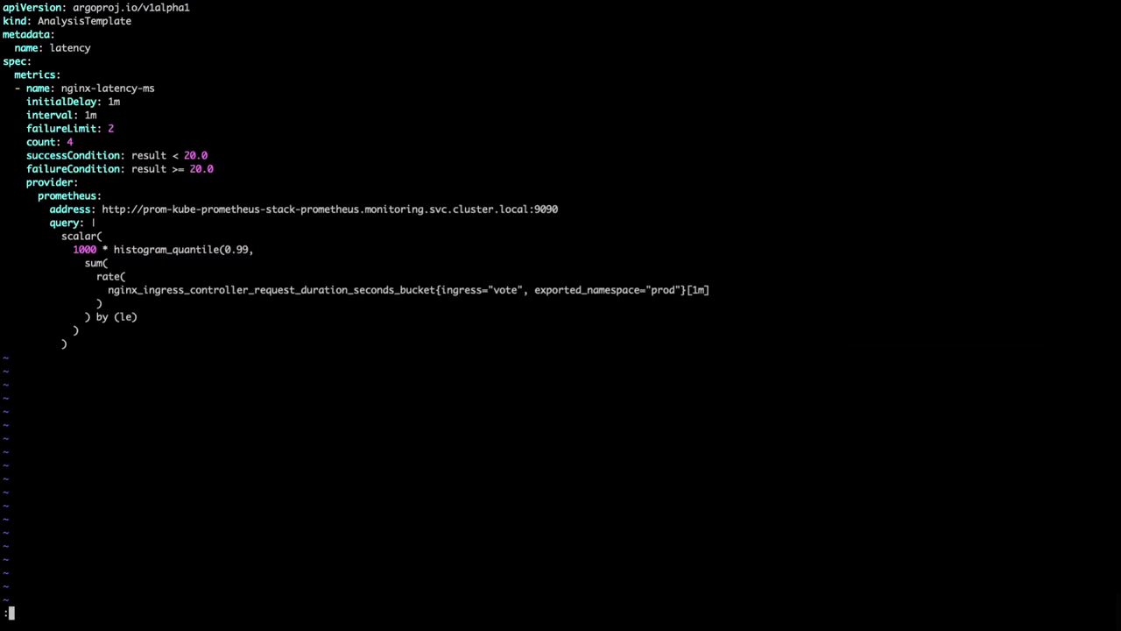
{"action": "key", "text": "Return"}
{"action": "type", "text": "vim "}
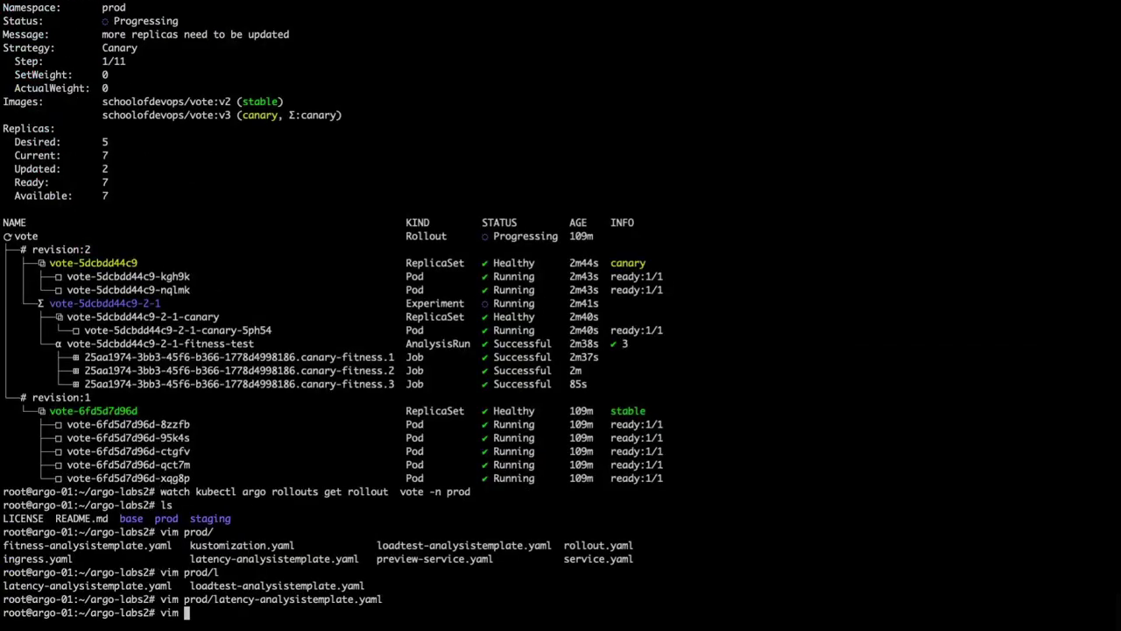
{"action": "type", "text": "ro"}
Step: Open base/rollout.yaml in vim
{"action": "key", "text": "BackSpace"}
{"action": "key", "text": "BackSpace"}
{"action": "type", "text": "prod/o"}
{"action": "key", "text": "BackSpace"}
{"action": "key", "text": "BackSpace"}
{"action": "key", "text": "BackSpace"}
{"action": "key", "text": "BackSpace"}
{"action": "key", "text": "BackSpace"}
{"action": "key", "text": "BackSpace"}
{"action": "type", "text": "base/r"}
{"action": "key", "text": "Tab"}
{"action": "key", "text": "Return"}
Step: Change the container image tag from vote:v3 to vote:v4 and save the file
{"action": "key", "text": "Down"}
{"action": "key", "text": "Down"}
{"action": "key", "text": "Down"}
{"action": "key", "text": "Down"}
{"action": "key", "text": "Down"}
{"action": "key", "text": "Down"}
{"action": "key", "text": "Down"}
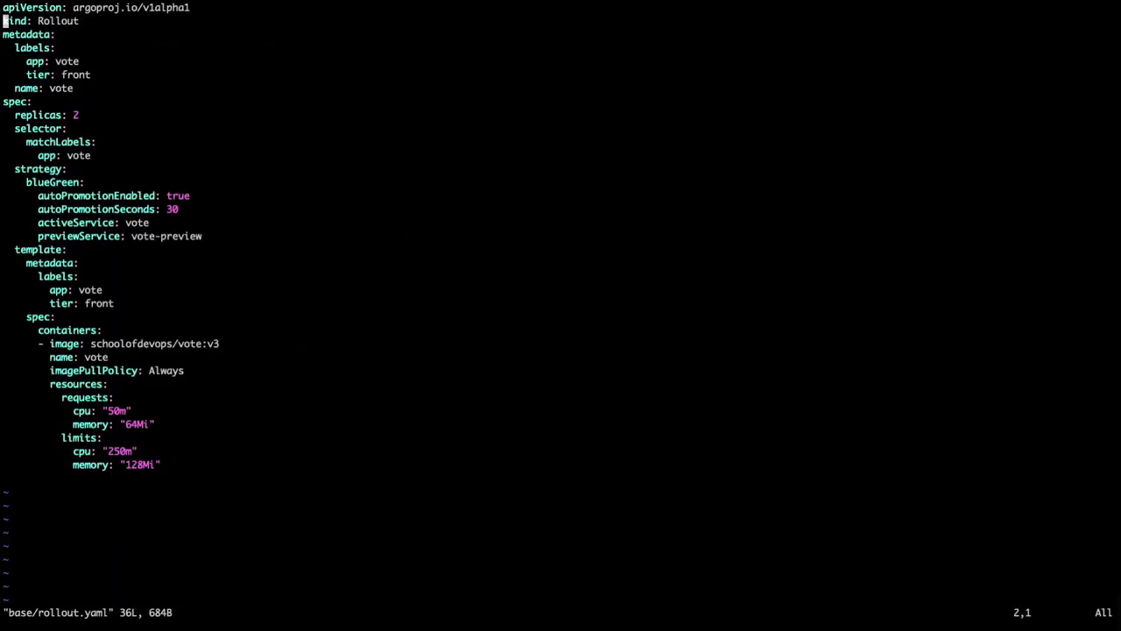
{"action": "key", "text": "Down"}
{"action": "key", "text": "Down"}
{"action": "key", "text": "Down"}
{"action": "key", "text": "Down"}
{"action": "key", "text": "Down"}
{"action": "key", "text": "Down"}
{"action": "key", "text": "Down"}
{"action": "key", "text": "Down"}
{"action": "key", "text": "Down"}
{"action": "key", "text": "Down"}
{"action": "key", "text": "Down"}
{"action": "key", "text": "Down"}
{"action": "key", "text": "Down"}
{"action": "key", "text": "Down"}
{"action": "key", "text": "Down"}
{"action": "key", "text": "Down"}
{"action": "key", "text": "Down"}
{"action": "key", "text": "Down"}
{"action": "key", "text": "i"}
{"action": "key", "text": "End"}
{"action": "key", "text": "BackSpace"}
{"action": "type", "text": "4"}
{"action": "key", "text": "Escape"}
{"action": "type", "text": ":wq"}
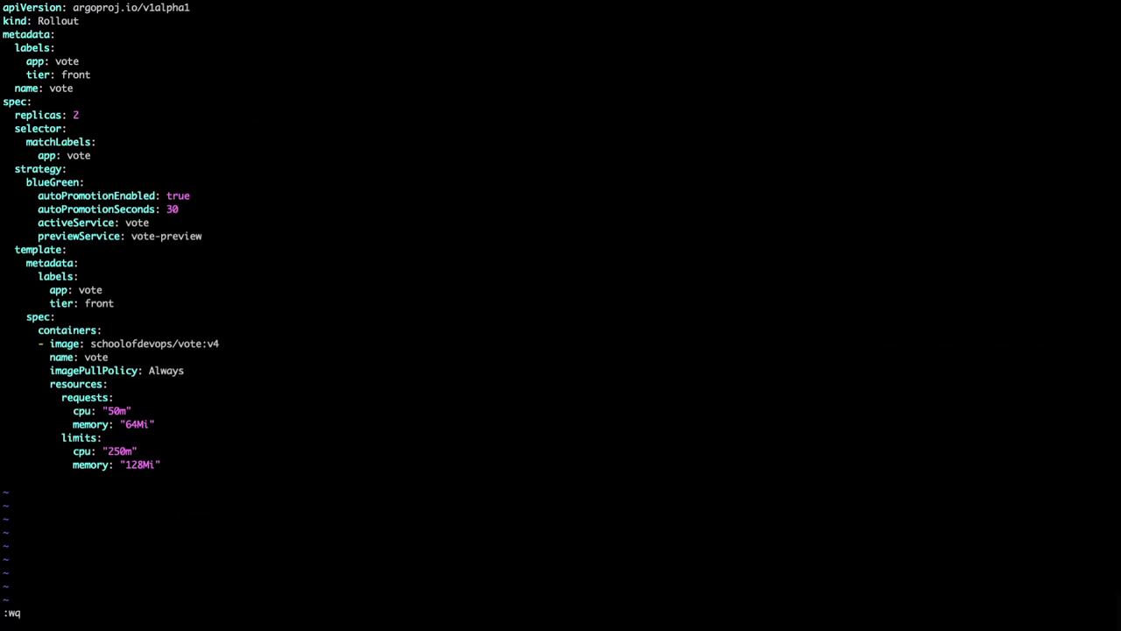
{"action": "key", "text": "Return"}
Step: Rerun 'kubectl apply -k prod/' from history to apply the prod configuration
{"action": "key", "text": "ctrl+r"}
{"action": "type", "text": "appl"}
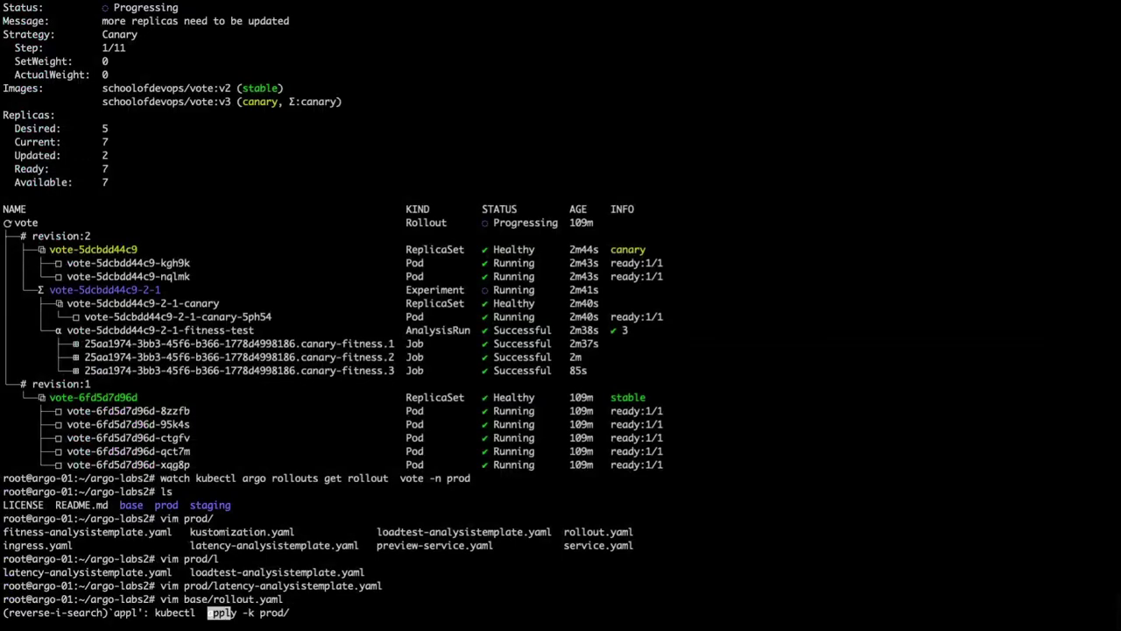
{"action": "key", "text": "Return"}
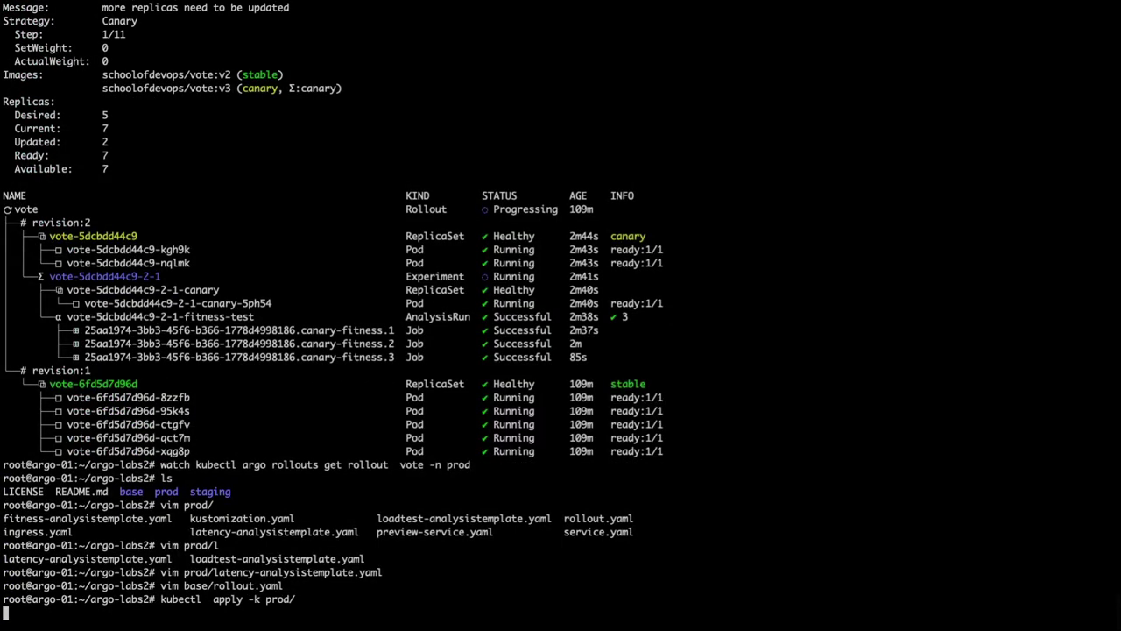
{"action": "key", "text": "ctrl+r"}
{"action": "type", "text": "wat"}
{"action": "key", "text": "Return"}
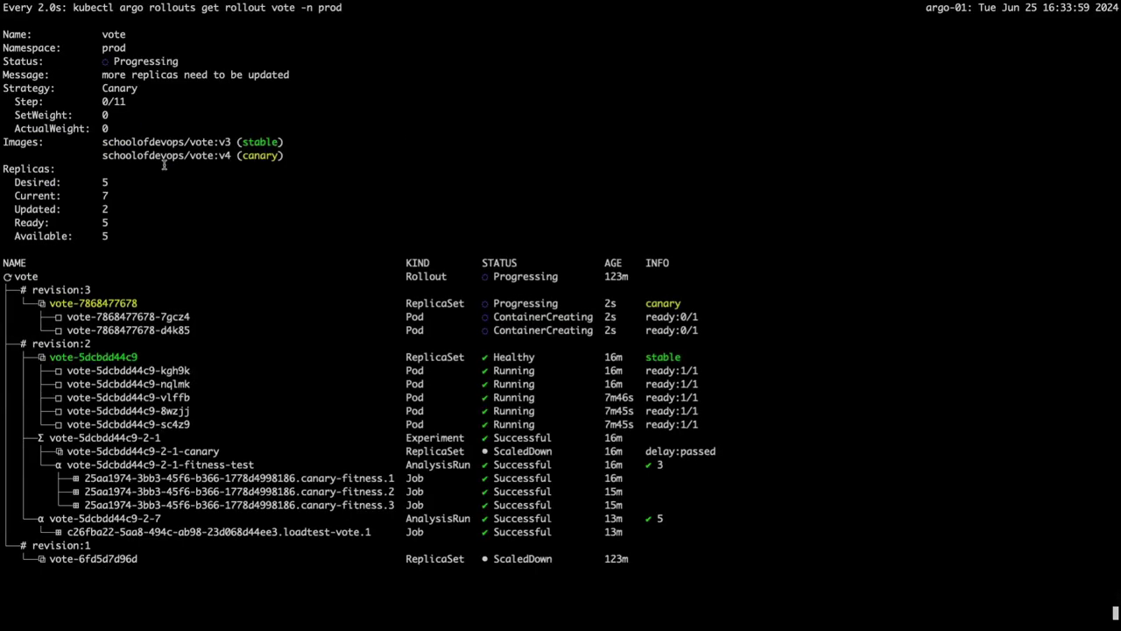
{"action": "triple_click", "coordinate": [186, 155]}
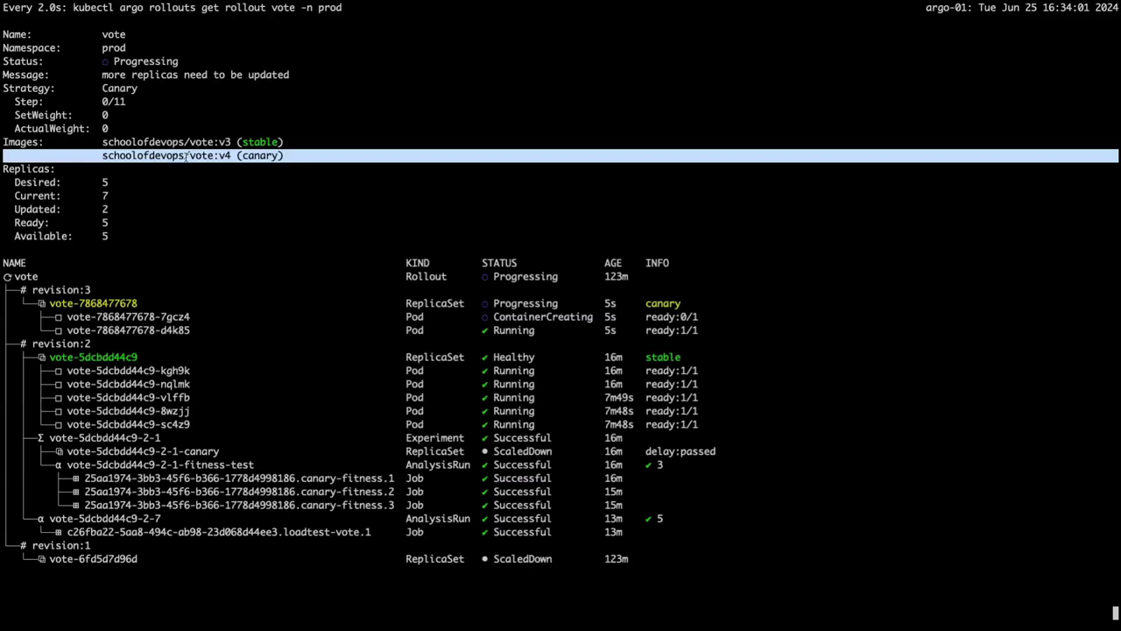
{"action": "triple_click", "coordinate": [548, 308]}
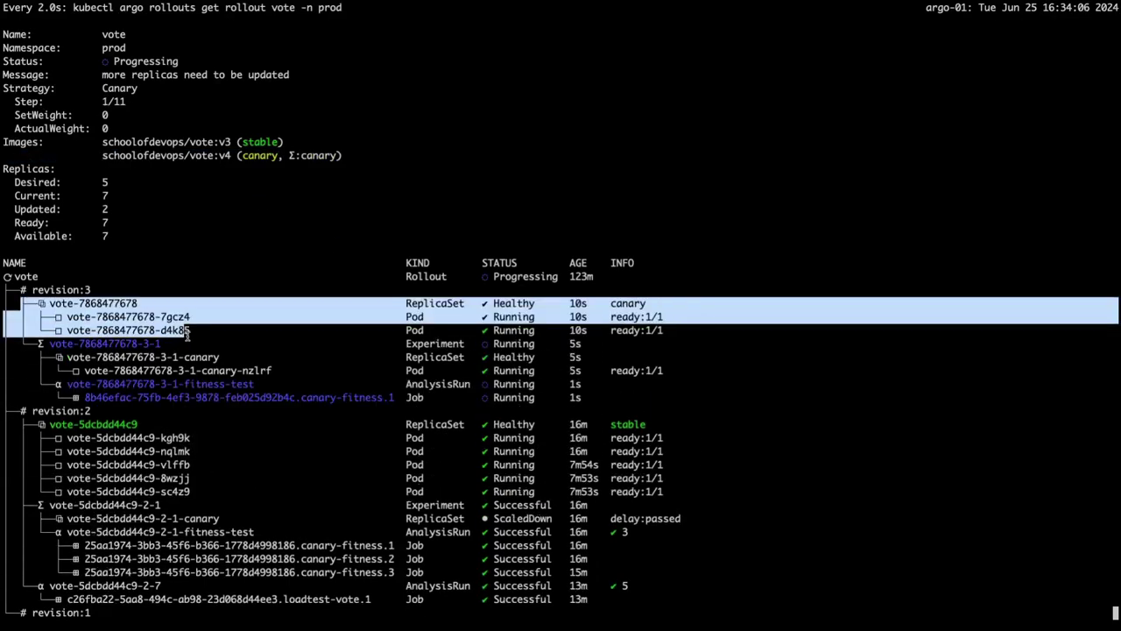
{"action": "key", "text": "ctrl+Right"}
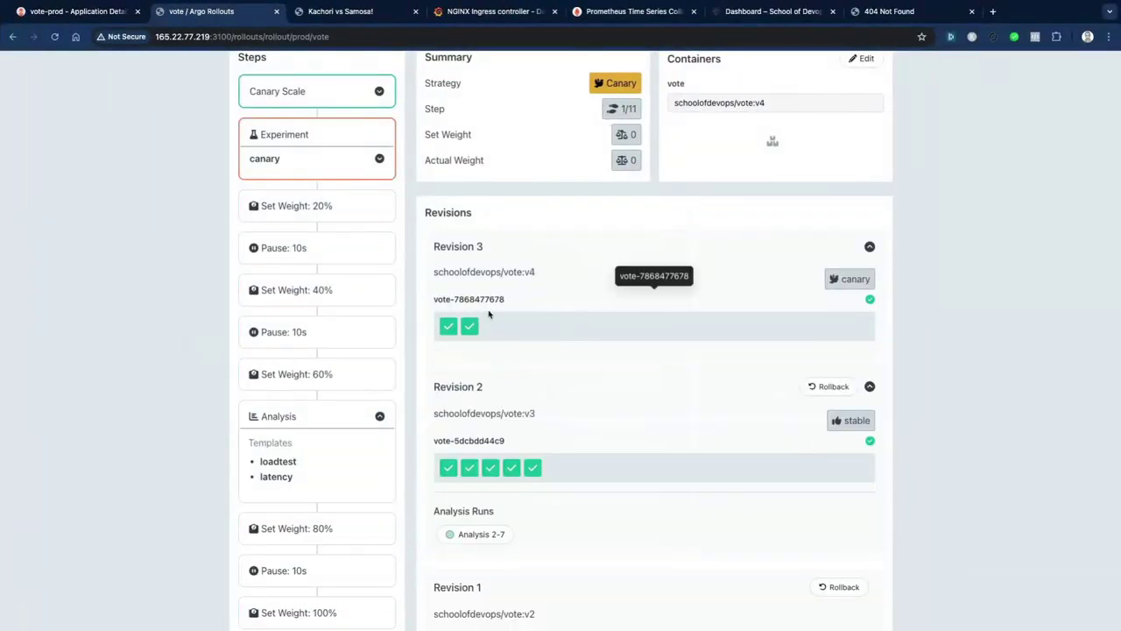
{"action": "key", "text": "ctrl+Right"}
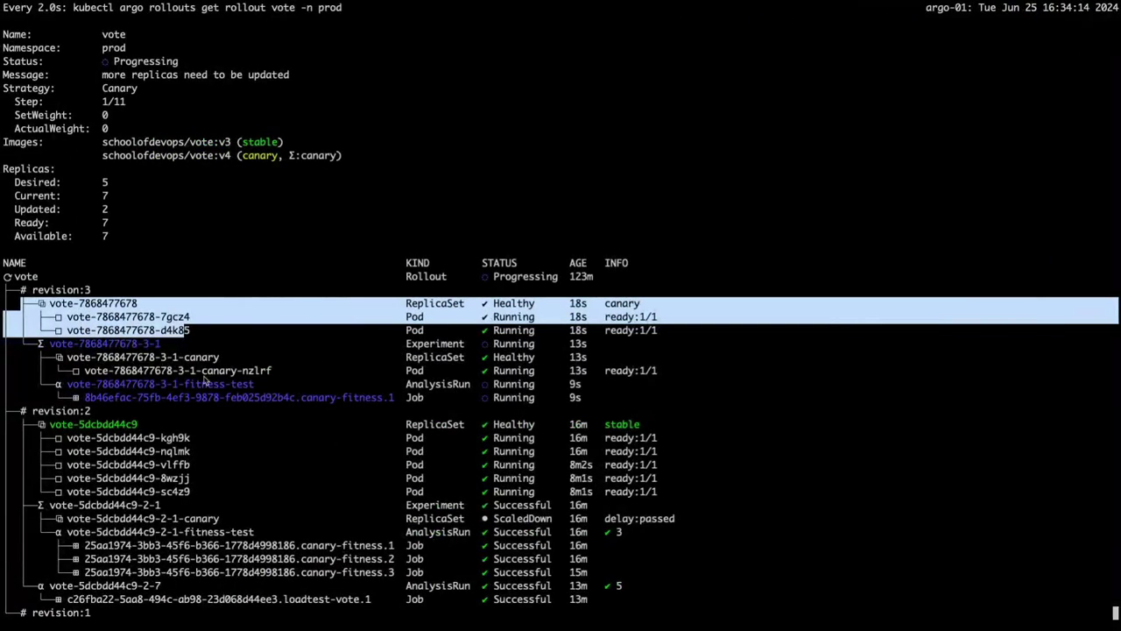
{"action": "triple_click", "coordinate": [468, 344]}
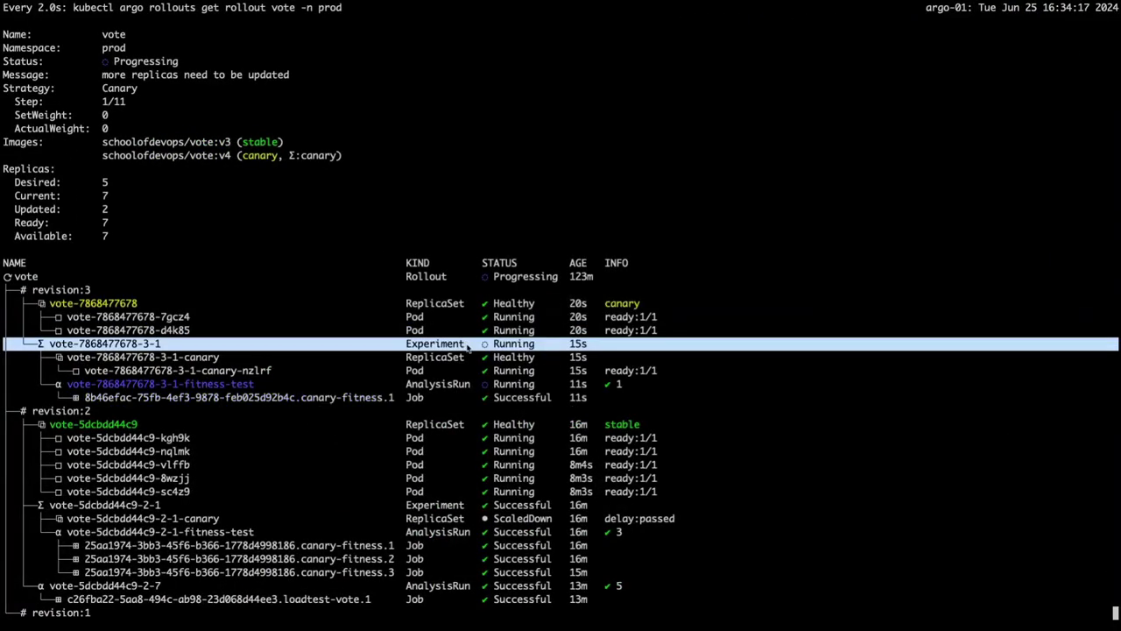
{"action": "triple_click", "coordinate": [453, 387]}
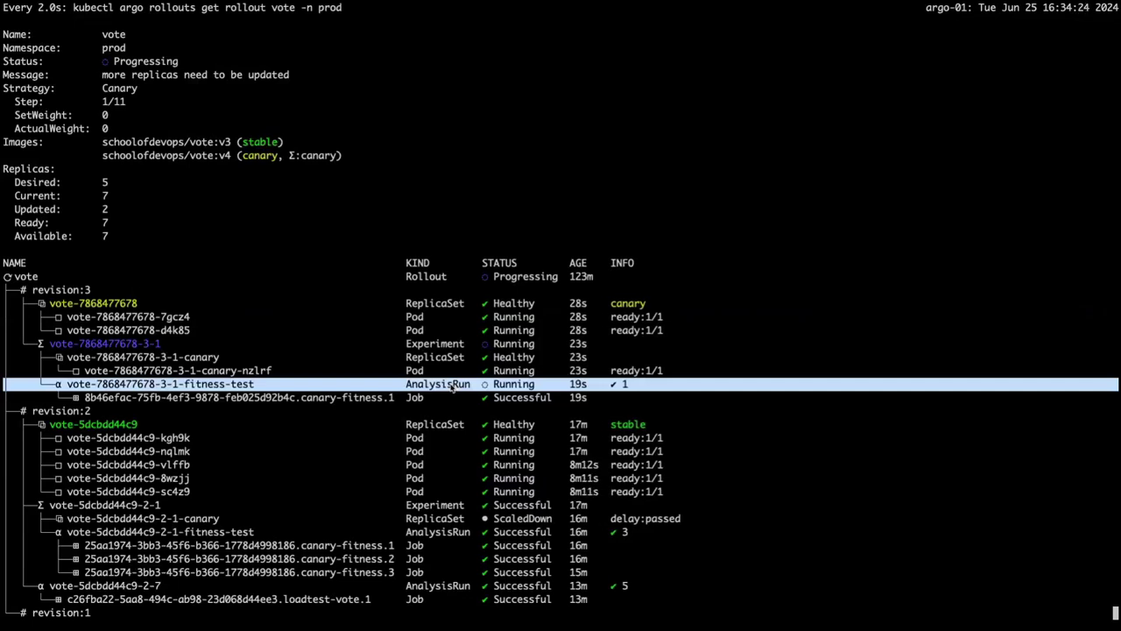
{"action": "key", "text": "ctrl+Right"}
{"action": "scroll", "coordinate": [450, 383], "scroll_direction": "down", "scroll_amount": 1}
{"action": "scroll", "coordinate": [449, 383], "scroll_direction": "down", "scroll_amount": 2}
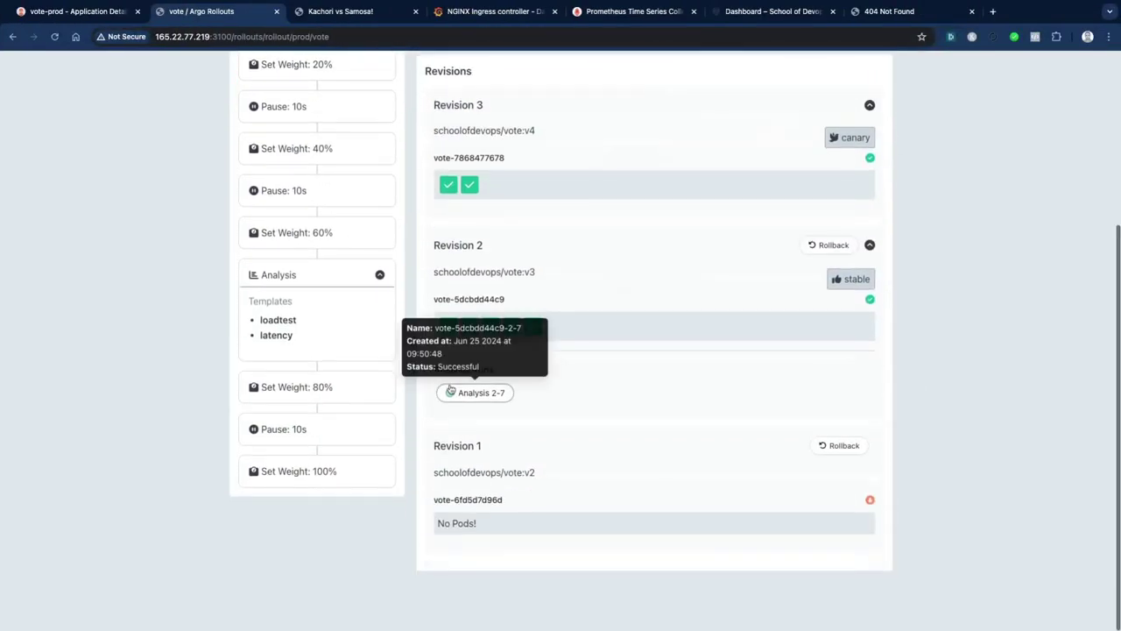
{"action": "scroll", "coordinate": [449, 390], "scroll_direction": "up", "scroll_amount": 3}
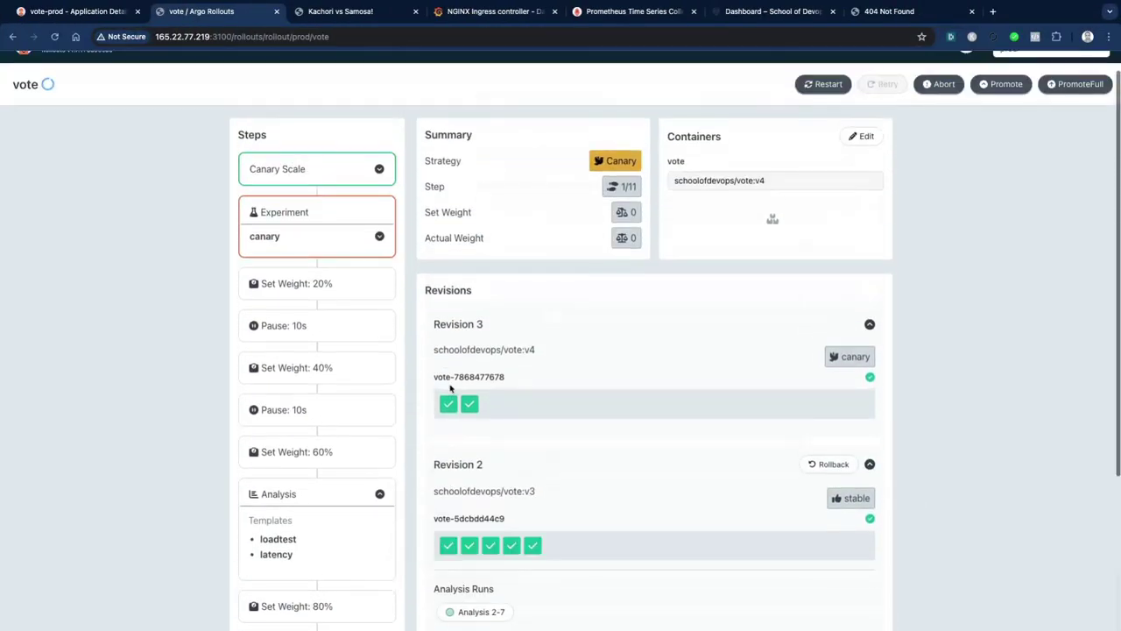
{"action": "scroll", "coordinate": [506, 357], "scroll_direction": "down", "scroll_amount": 3}
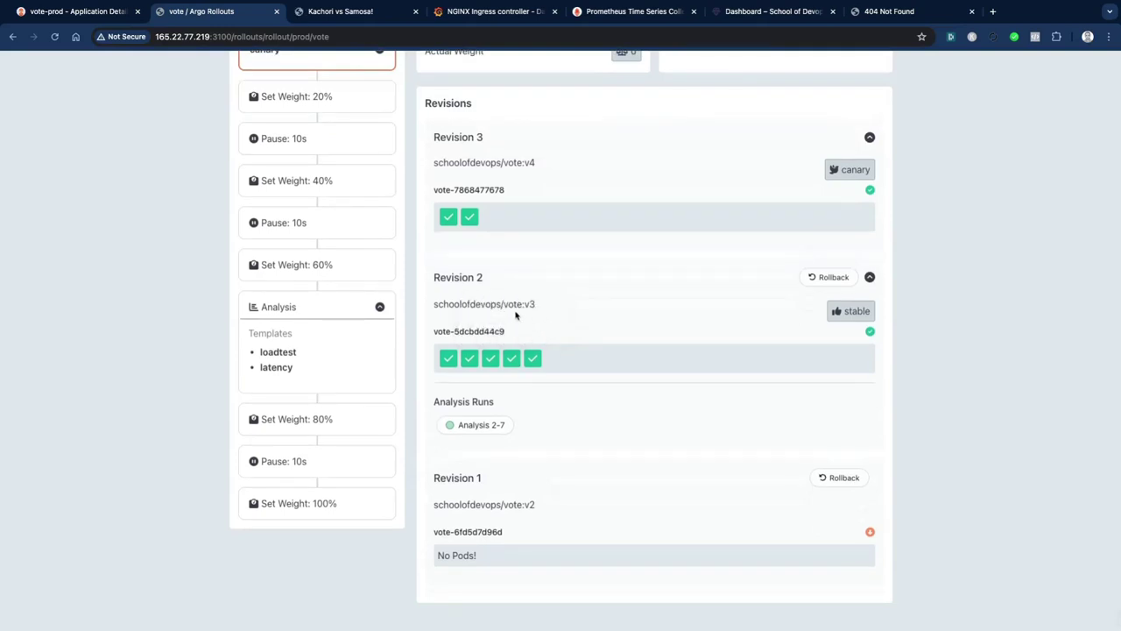
{"action": "scroll", "coordinate": [516, 315], "scroll_direction": "up", "scroll_amount": 1}
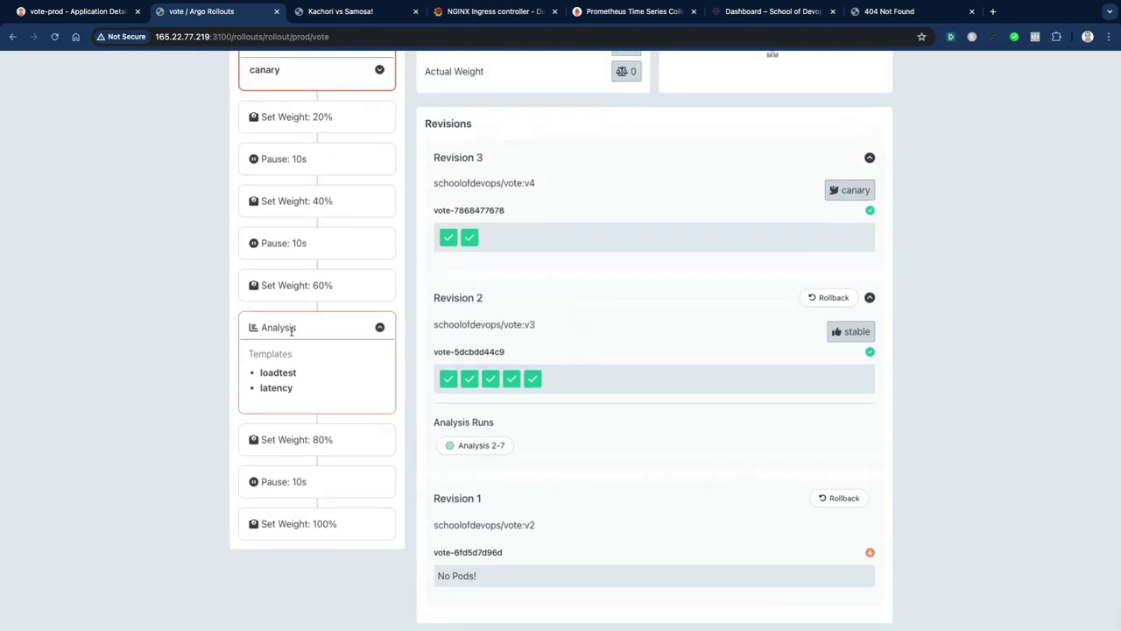
{"action": "scroll", "coordinate": [292, 331], "scroll_direction": "up", "scroll_amount": 2}
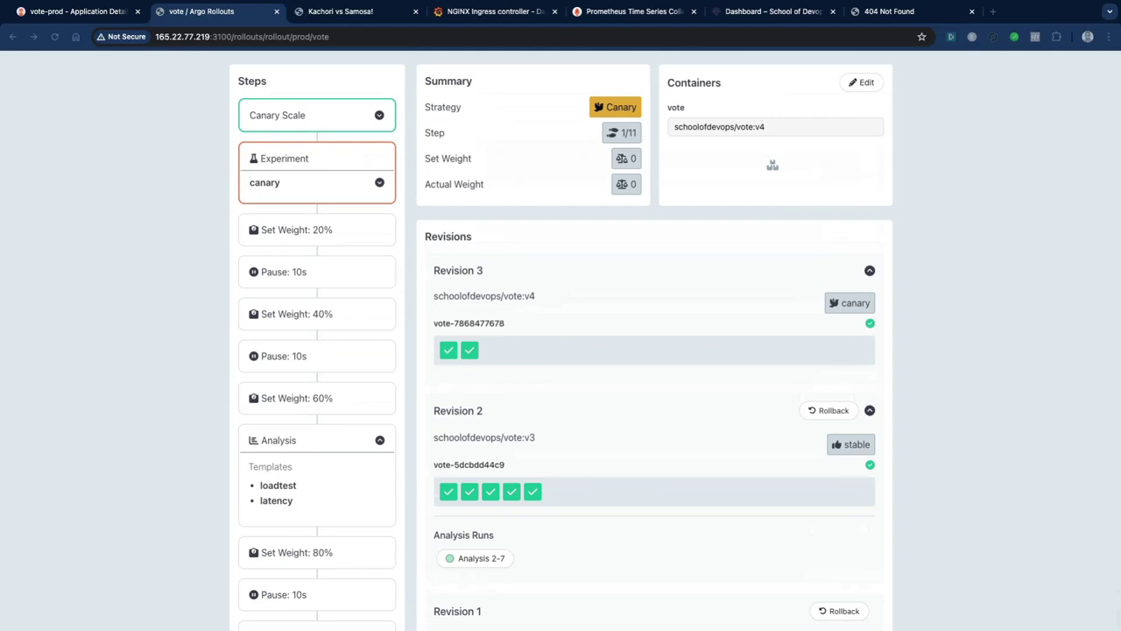
{"action": "scroll", "coordinate": [315, 191], "scroll_direction": "down", "scroll_amount": 2}
{"action": "scroll", "coordinate": [315, 191], "scroll_direction": "up", "scroll_amount": 3}
{"action": "scroll", "coordinate": [314, 191], "scroll_direction": "up", "scroll_amount": 1}
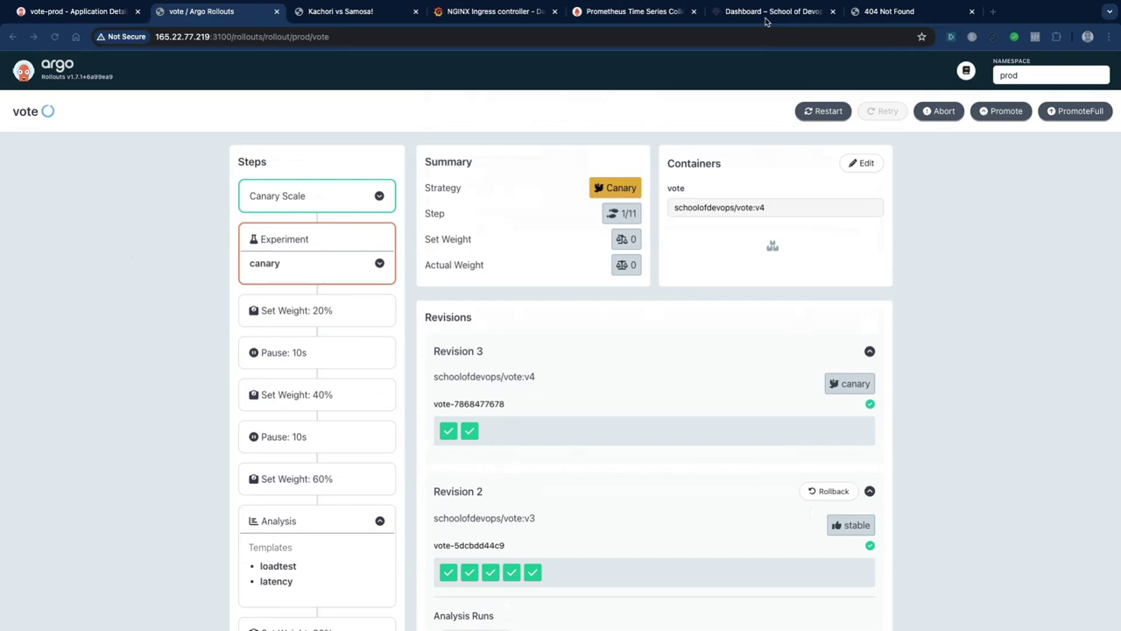
Step: From the member dashboard, load schoolofdevops.com/memberships/ in a new tab
{"action": "left_click", "coordinate": [765, 12]}
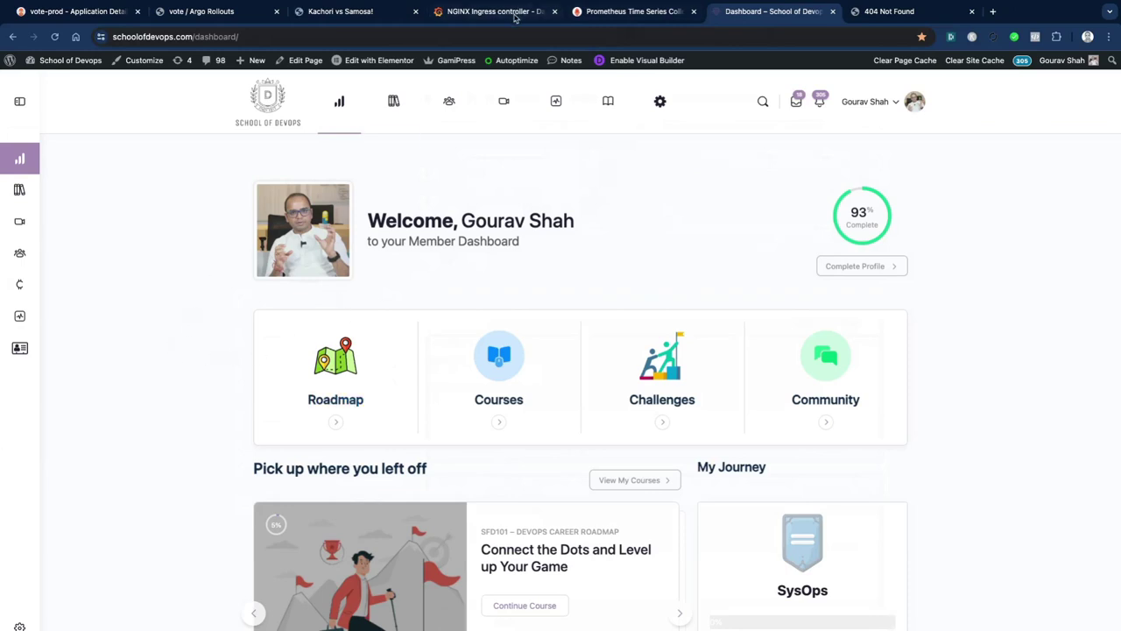
{"action": "left_click", "coordinate": [991, 11]}
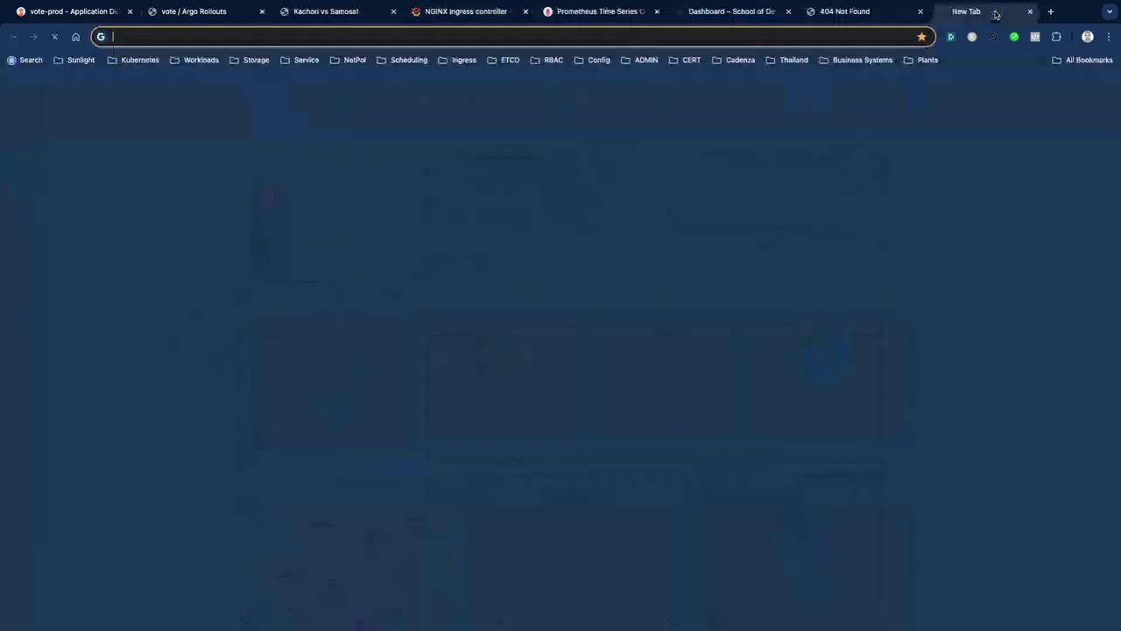
{"action": "type", "text": "schoolofdevops.com."}
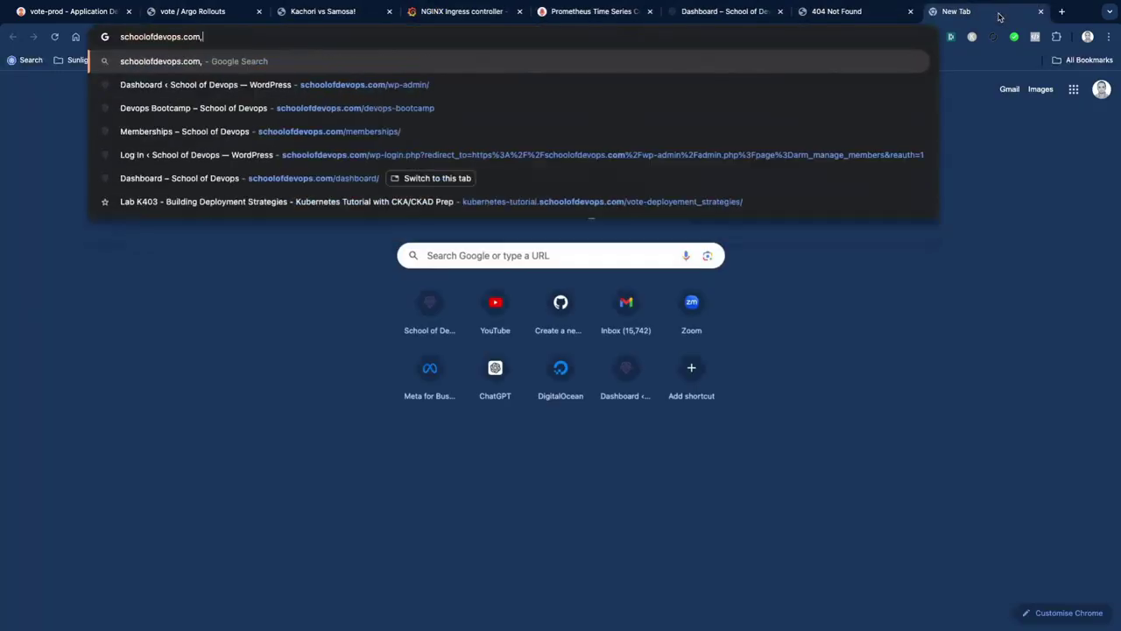
{"action": "key", "text": "BackSpace"}
{"action": "type", "text": "/memberships/"}
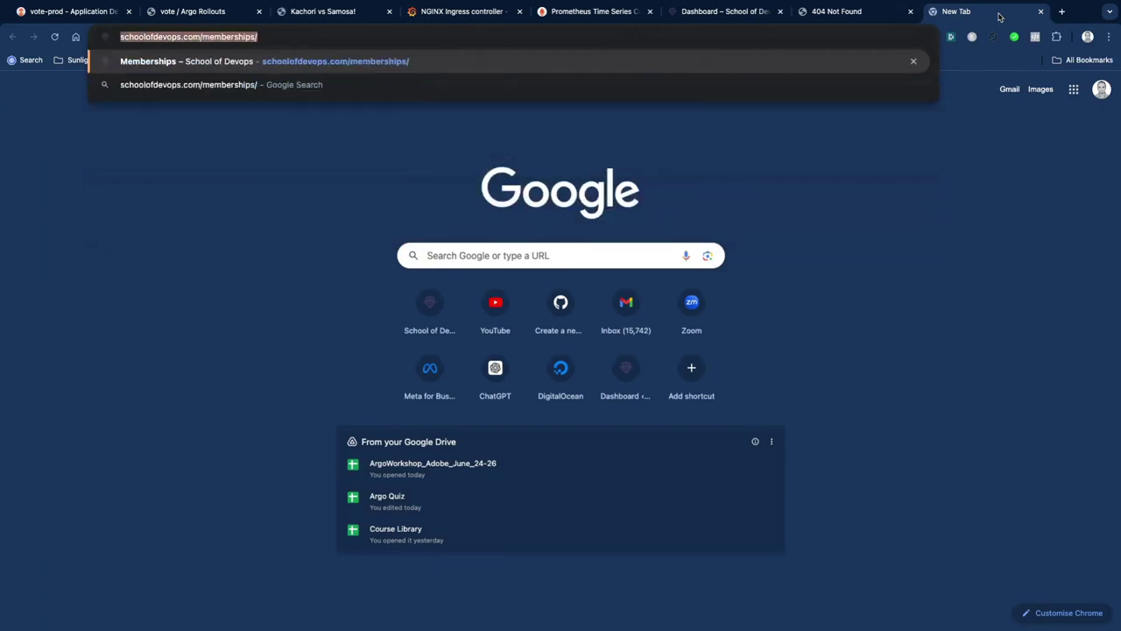
{"action": "key", "text": "Return"}
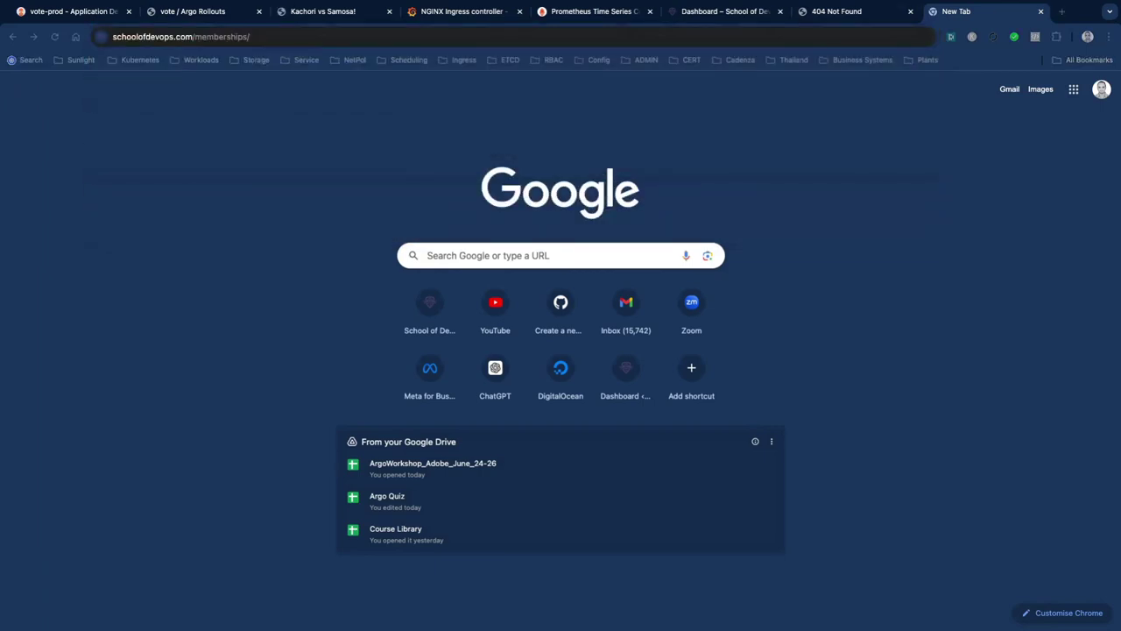
Step: Close the memberships tab and start another new browser tab
{"action": "key", "text": "super+l"}
{"action": "left_click", "coordinate": [1040, 11]}
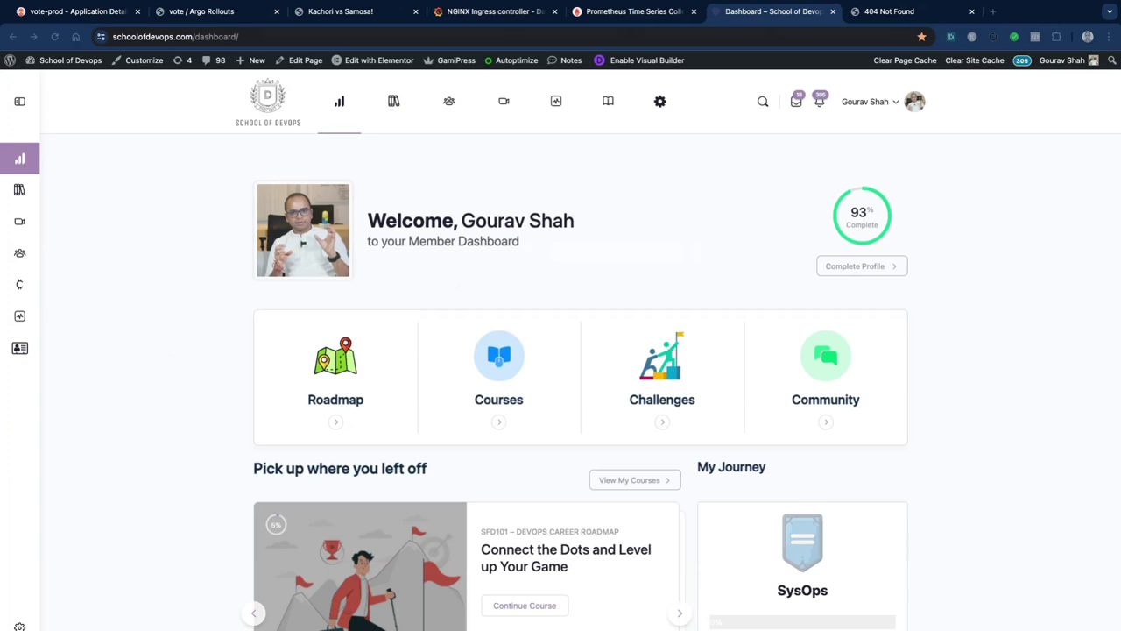
{"action": "left_click", "coordinate": [996, 12]}
Step: On the School of Devops YouTube channel, open the 90 Day Devops Challenge playlist and pause playback
{"action": "type", "text": "you"}
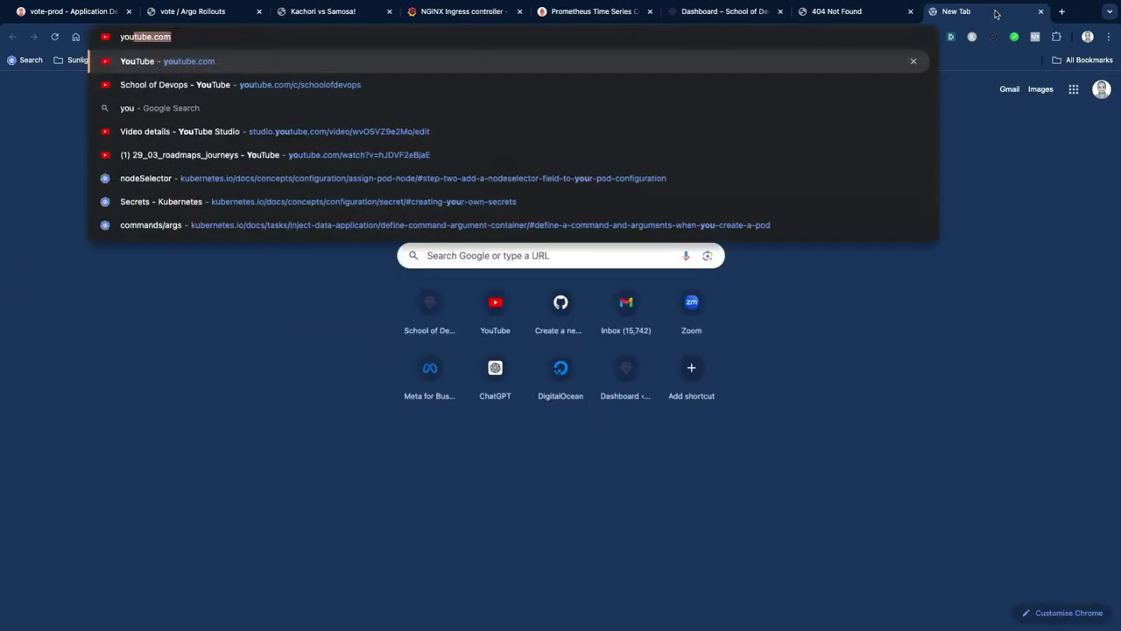
{"action": "type", "text": "tube.com"}
{"action": "key", "text": "Return"}
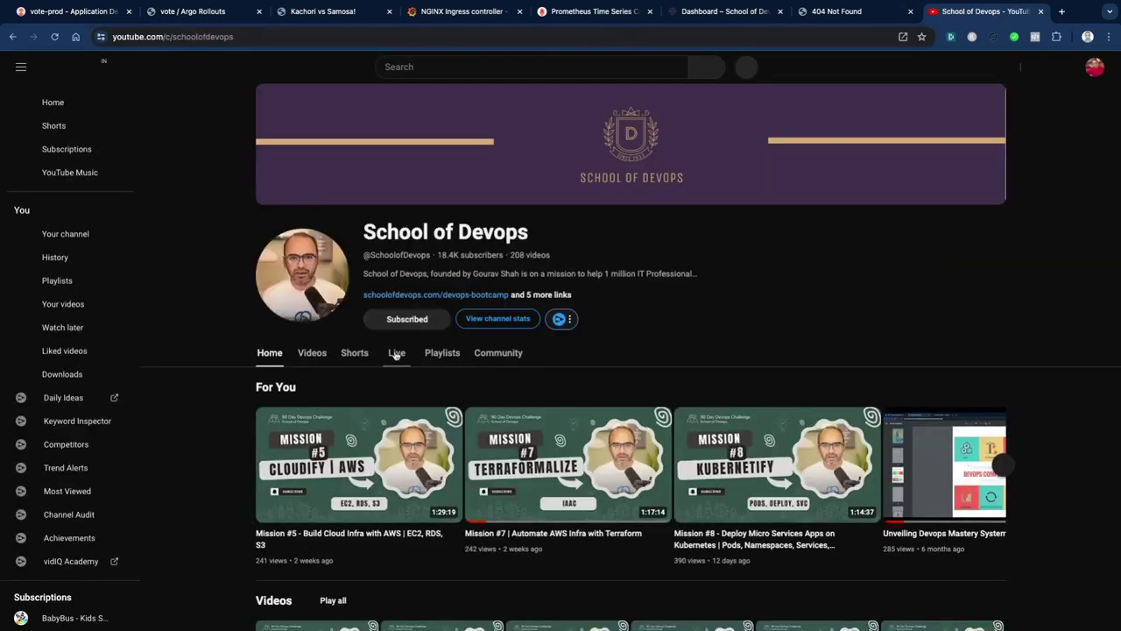
{"action": "left_click", "coordinate": [454, 353]}
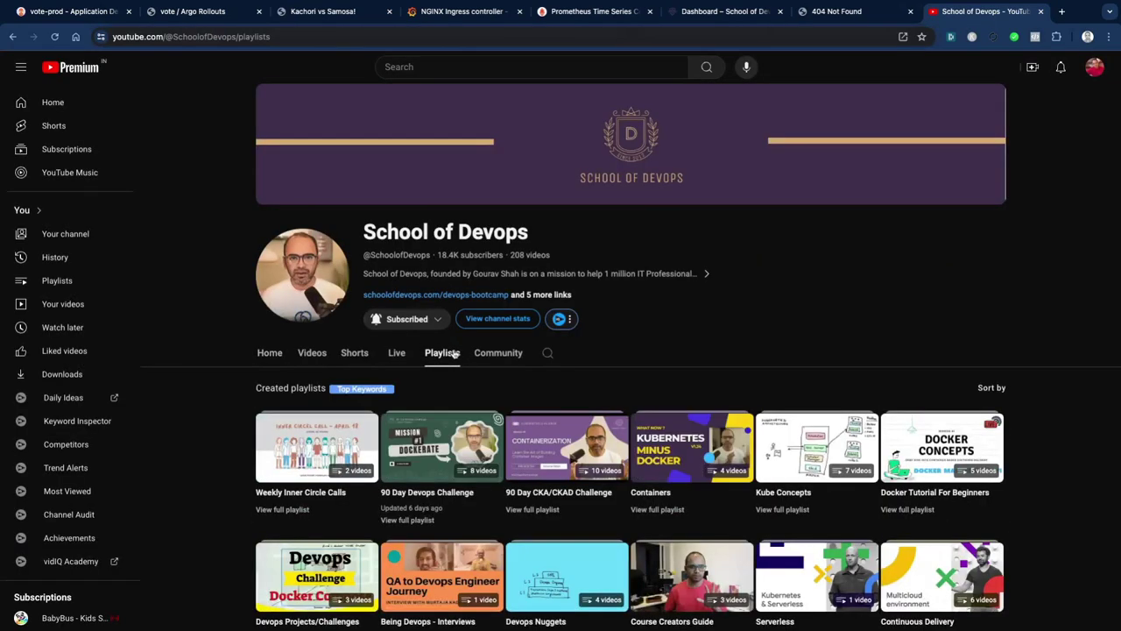
{"action": "left_click", "coordinate": [458, 476]}
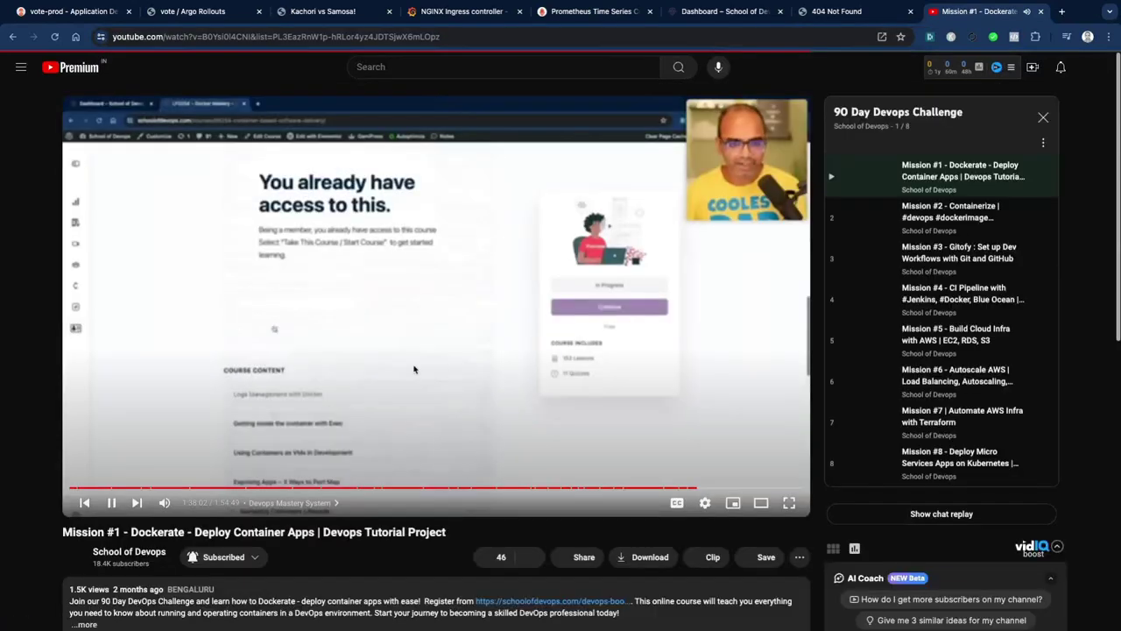
{"action": "left_click", "coordinate": [414, 369]}
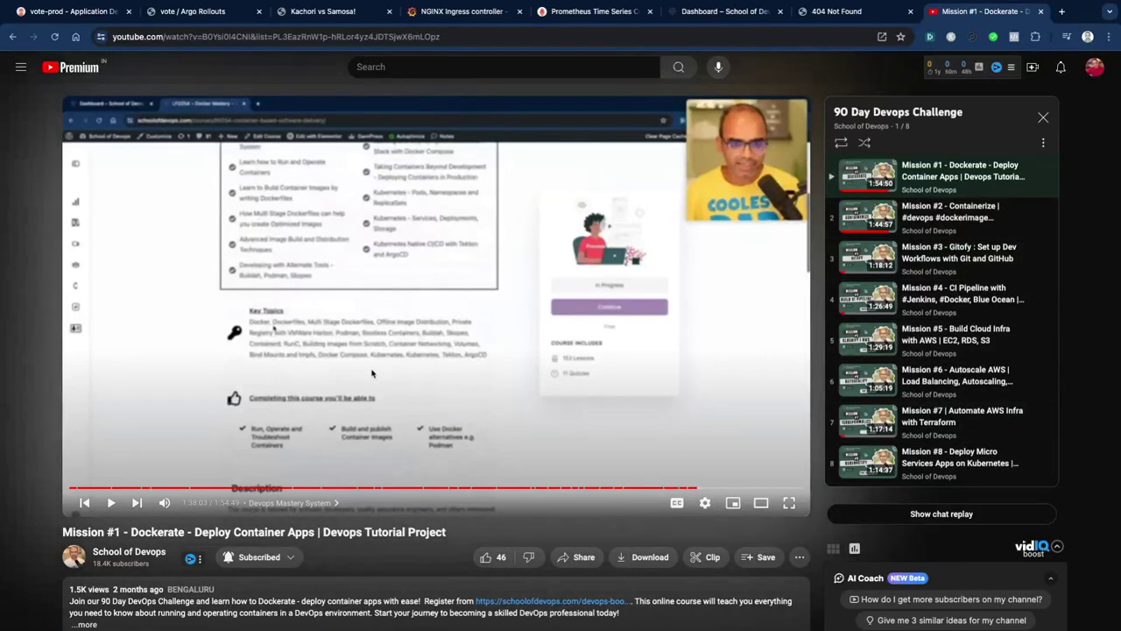
{"action": "scroll", "coordinate": [940, 230], "scroll_direction": "down", "scroll_amount": 3}
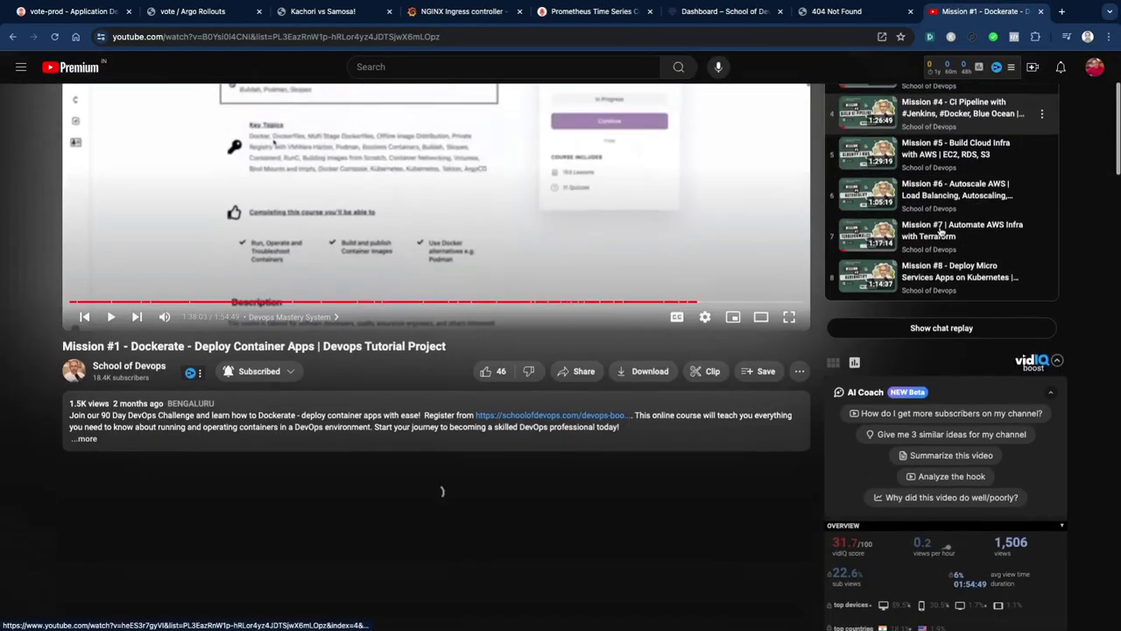
{"action": "scroll", "coordinate": [941, 231], "scroll_direction": "down", "scroll_amount": 1}
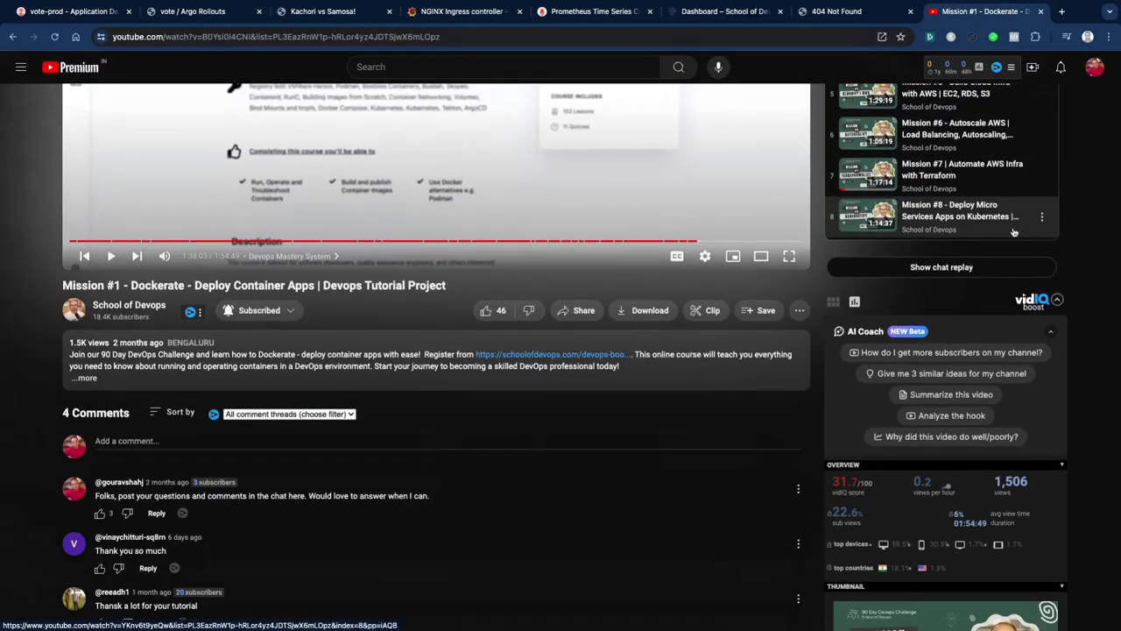
{"action": "scroll", "coordinate": [943, 239], "scroll_direction": "up", "scroll_amount": 4}
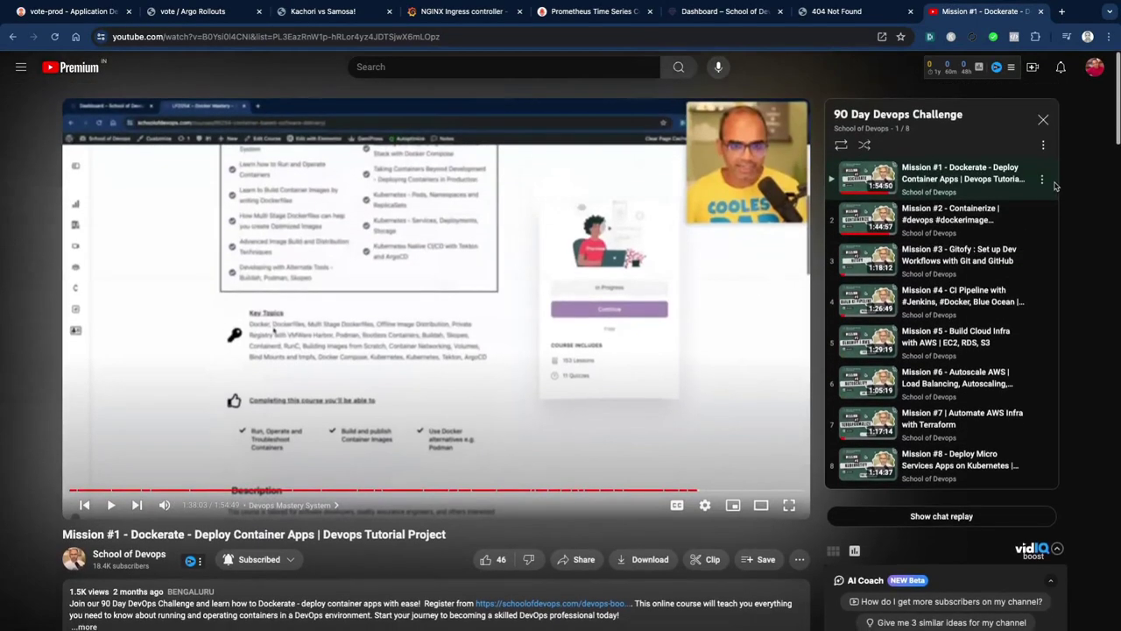
Step: Copy the playlist's share link from its full playlist page, then close the YouTube tab
{"action": "left_click", "coordinate": [919, 119]}
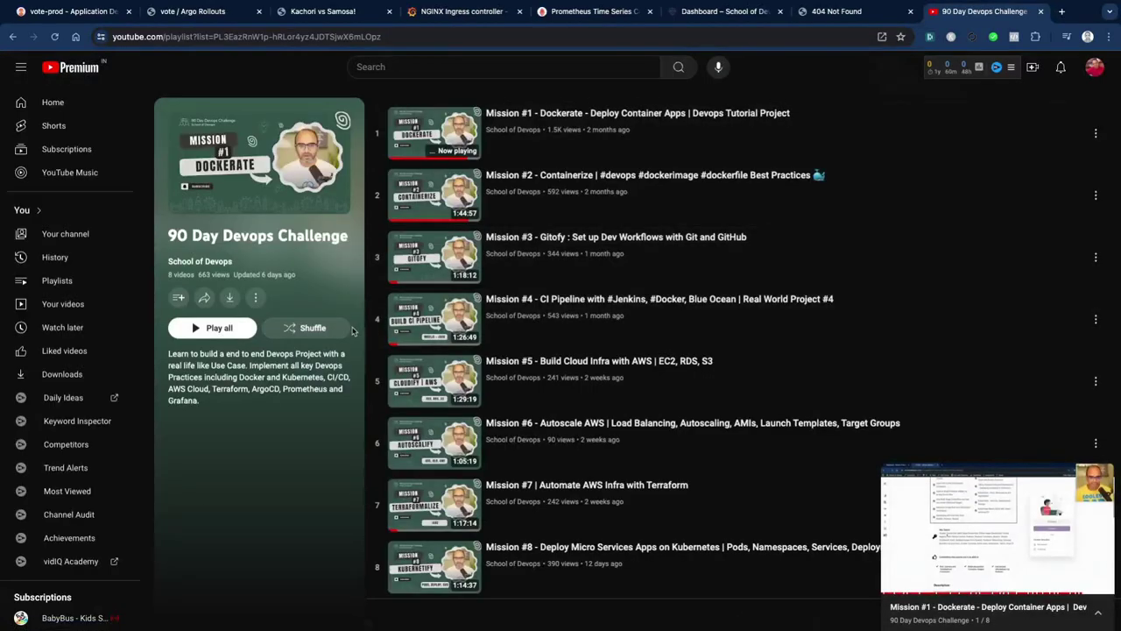
{"action": "left_click", "coordinate": [203, 298]}
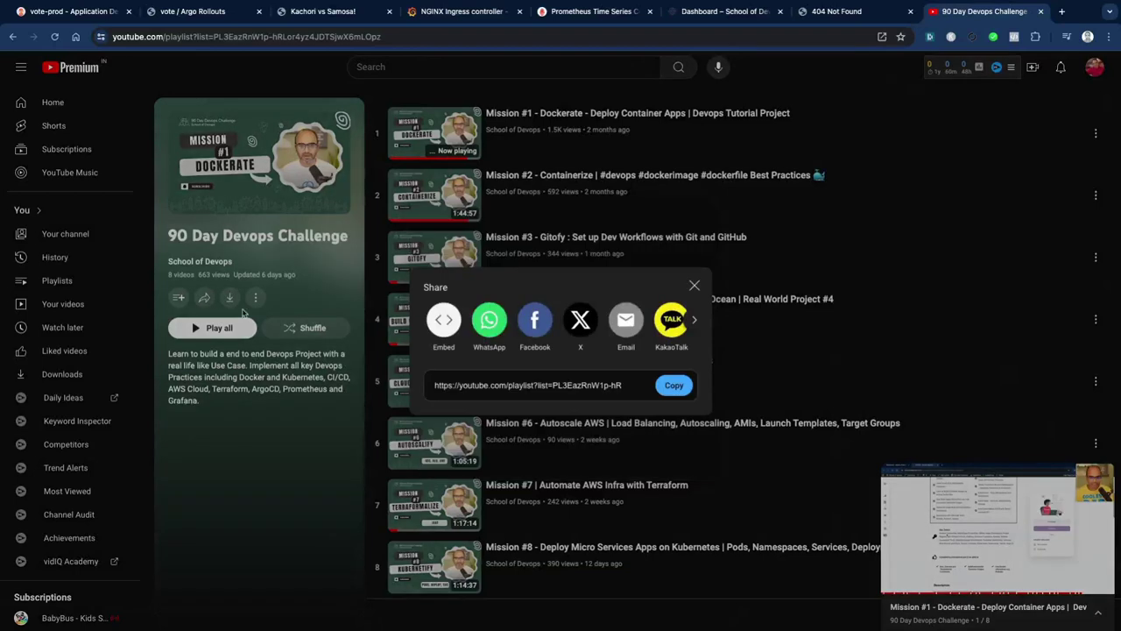
{"action": "left_click", "coordinate": [664, 396]}
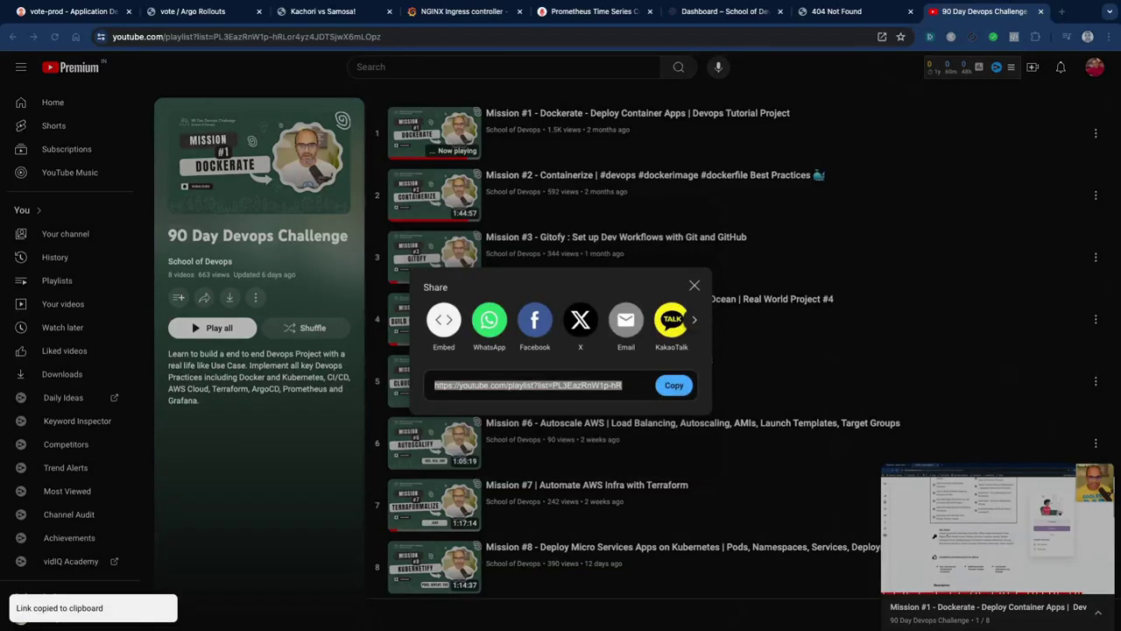
{"action": "left_click", "coordinate": [694, 286]}
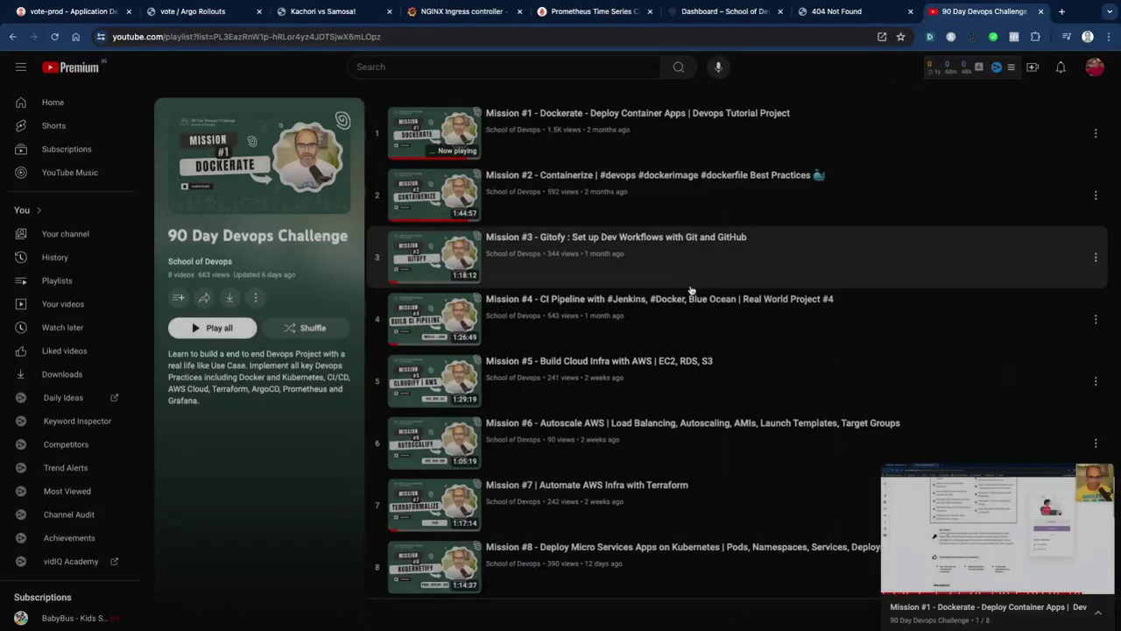
{"action": "scroll", "coordinate": [474, 359], "scroll_direction": "down", "scroll_amount": 1}
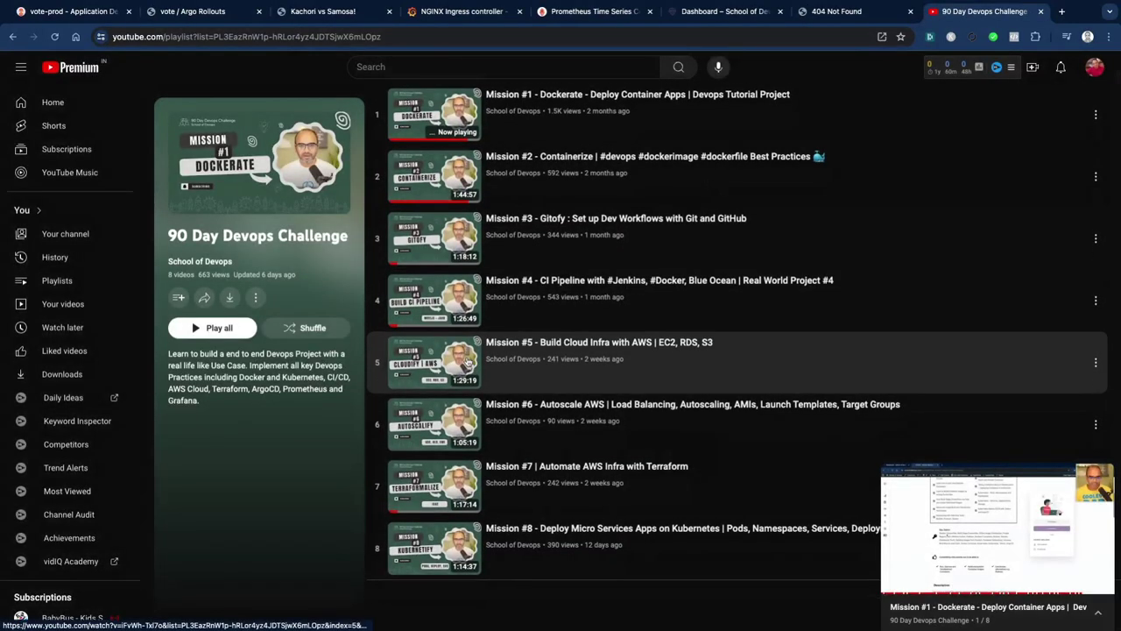
{"action": "scroll", "coordinate": [468, 362], "scroll_direction": "up", "scroll_amount": 1}
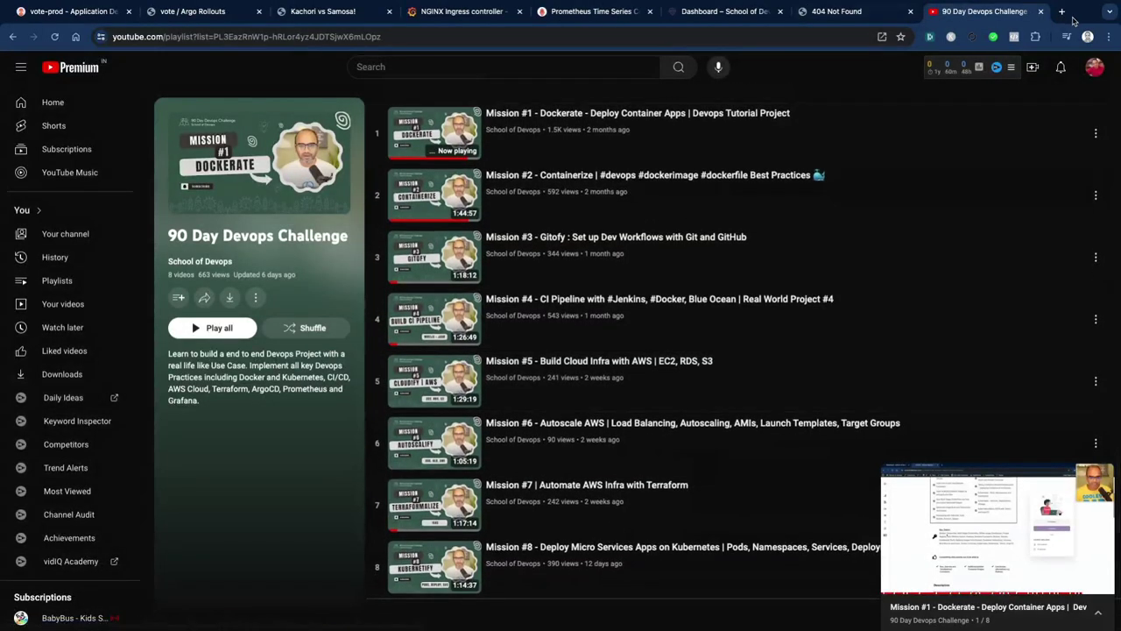
{"action": "left_click", "coordinate": [1041, 12]}
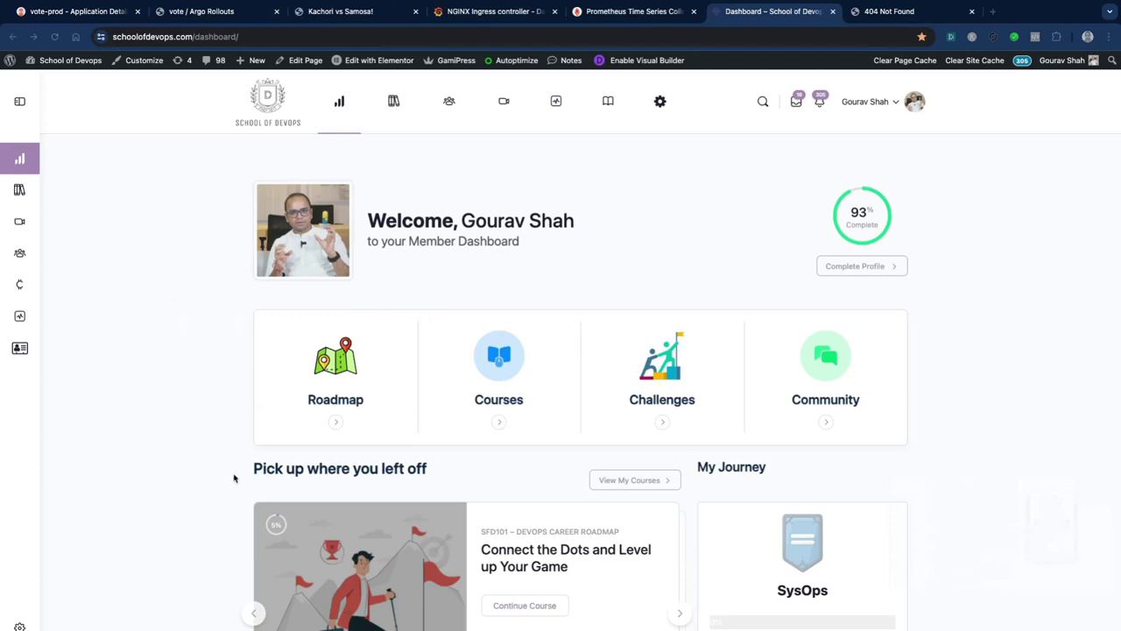
Step: In the cleared left terminal pane, run kubectl get pods -A
{"action": "key", "text": "ctrl+Left"}
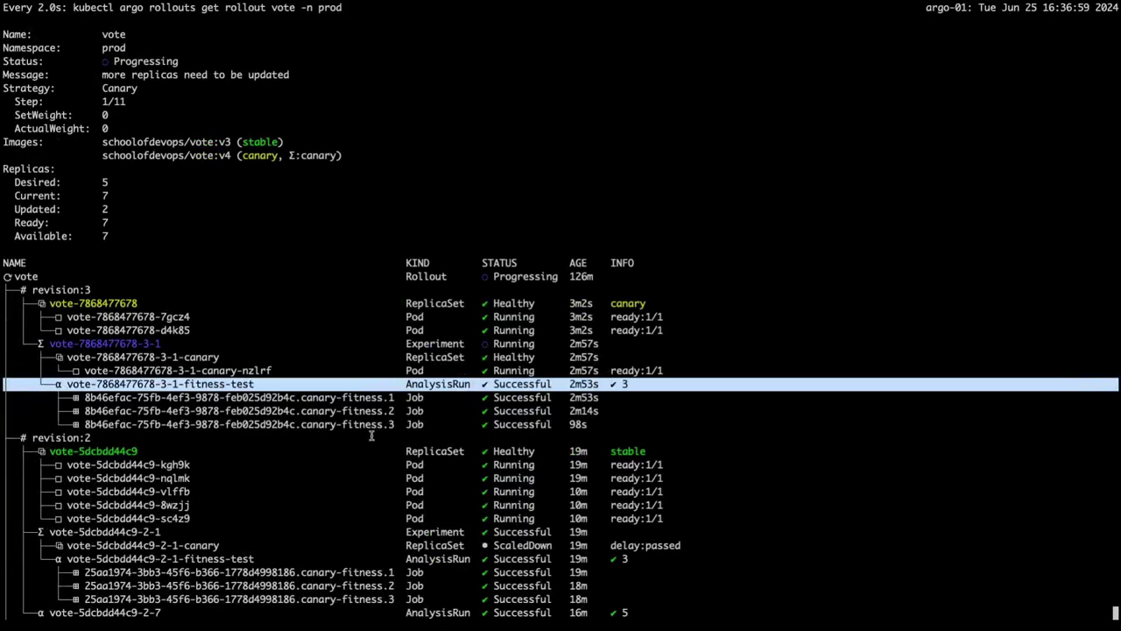
{"action": "key", "text": "ctrl+Left"}
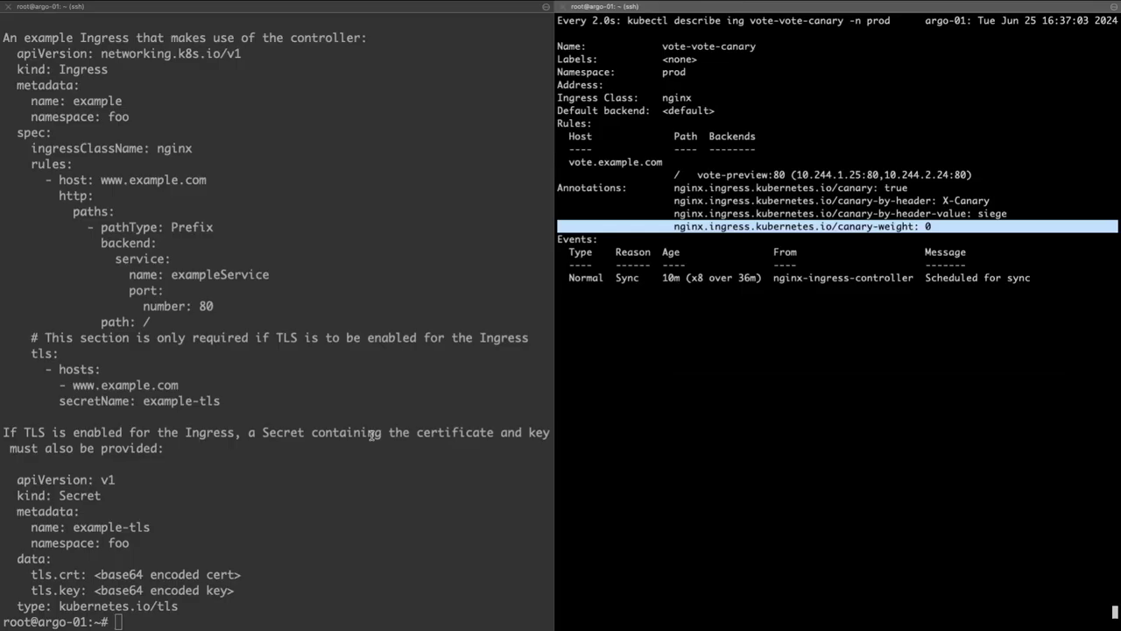
{"action": "left_click", "coordinate": [564, 381]}
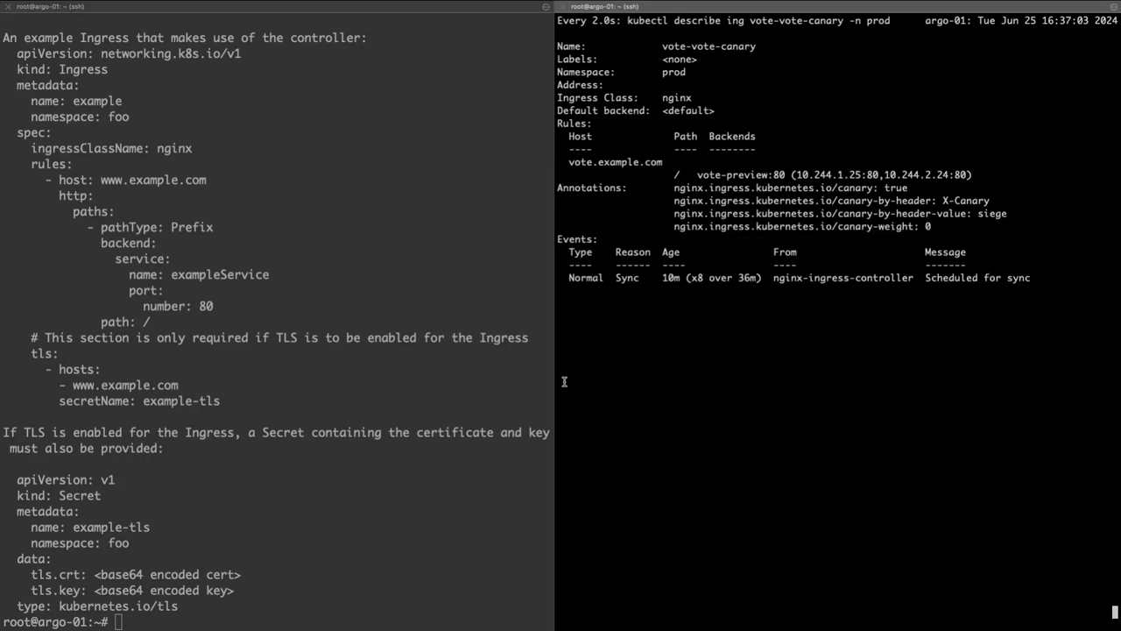
{"action": "left_click", "coordinate": [389, 392]}
{"action": "key", "text": "ctrl+l"}
{"action": "type", "text": "kubectl get pods -A"}
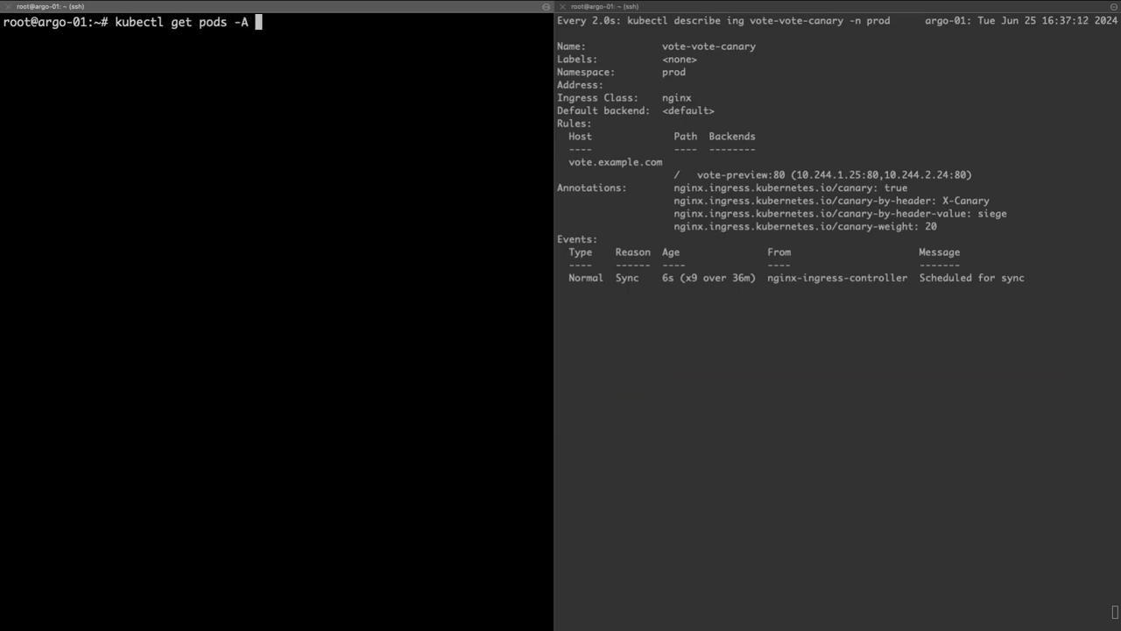
{"action": "key", "text": "Return"}
Step: Show the prom-prometheus-node-exporter-lq2h2 logs in monitoring, then stream them with -f and stop
{"action": "type", "text": "kubectl"}
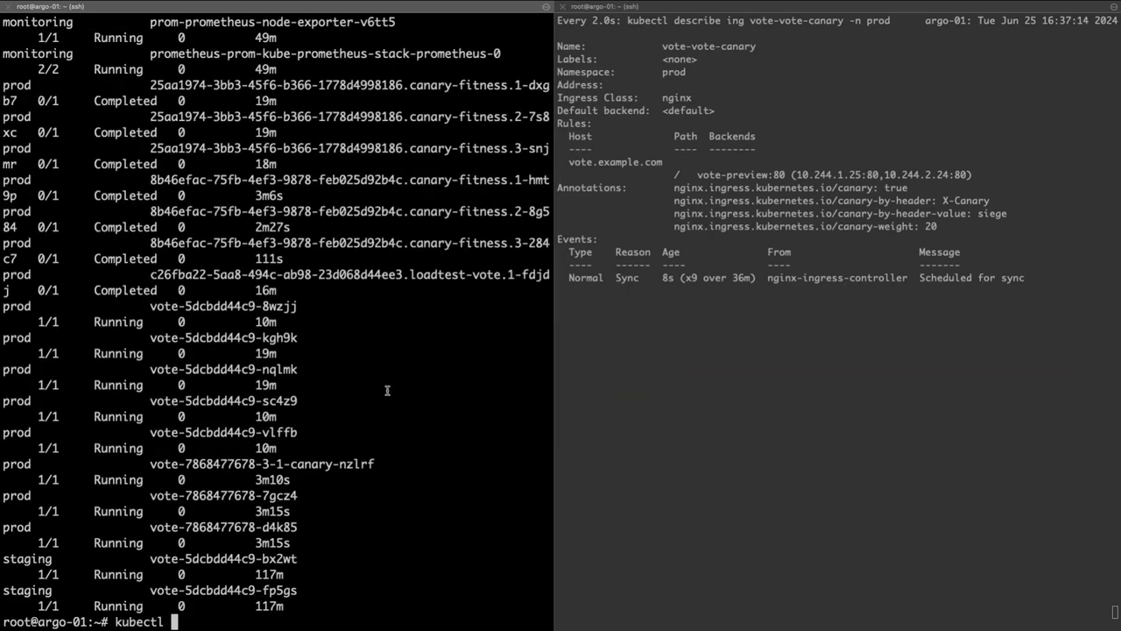
{"action": "scroll", "coordinate": [387, 389], "scroll_direction": "up", "scroll_amount": 5}
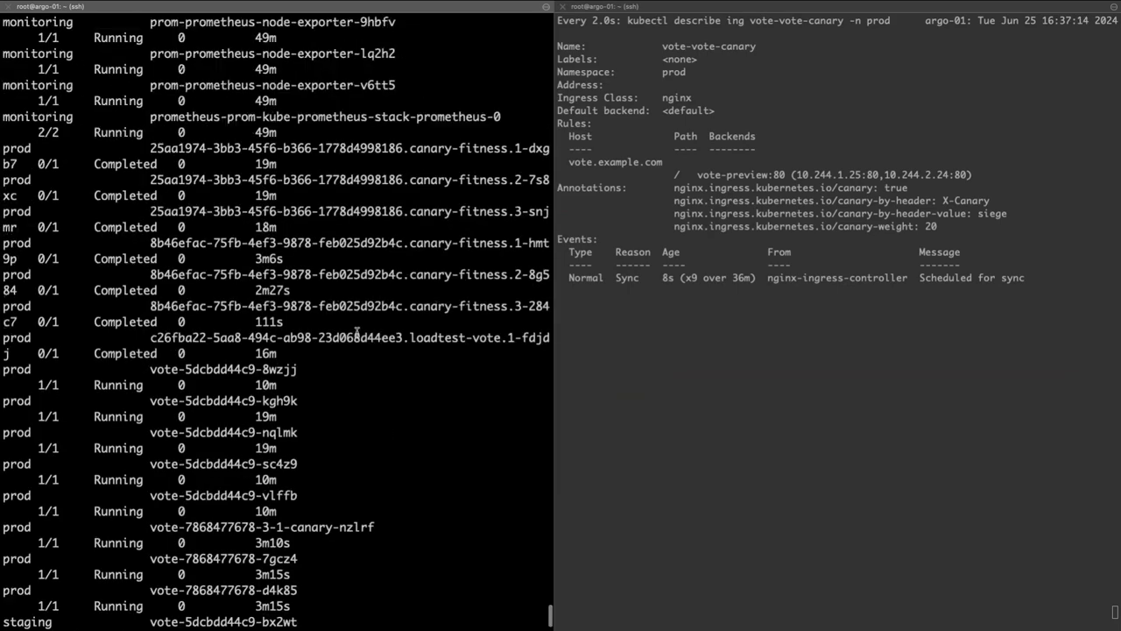
{"action": "double_click", "coordinate": [337, 206]}
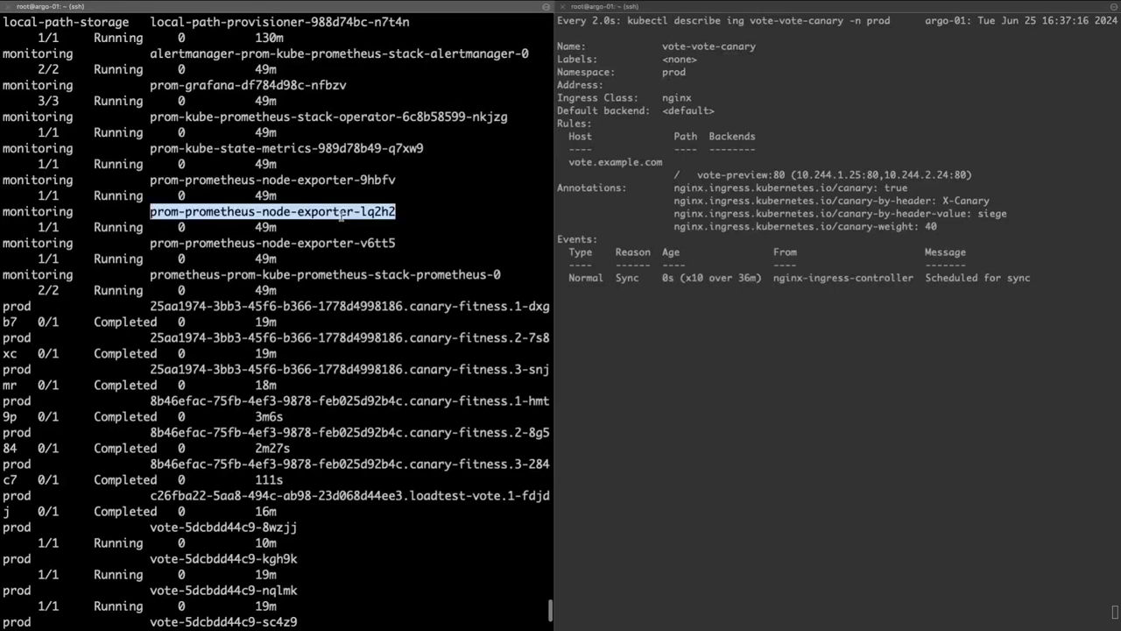
{"action": "scroll", "coordinate": [340, 291], "scroll_direction": "down", "scroll_amount": 5}
{"action": "type", "text": "l"}
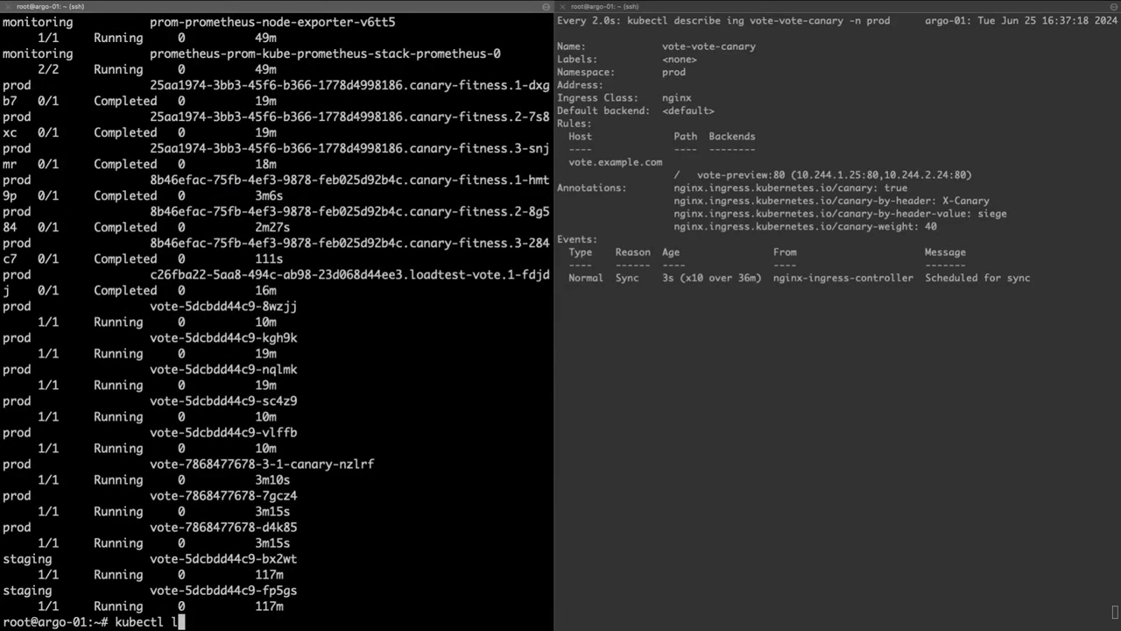
{"action": "type", "text": "ogs -n monitoring"}
{"action": "key", "text": "super+v"}
{"action": "key", "text": "Return"}
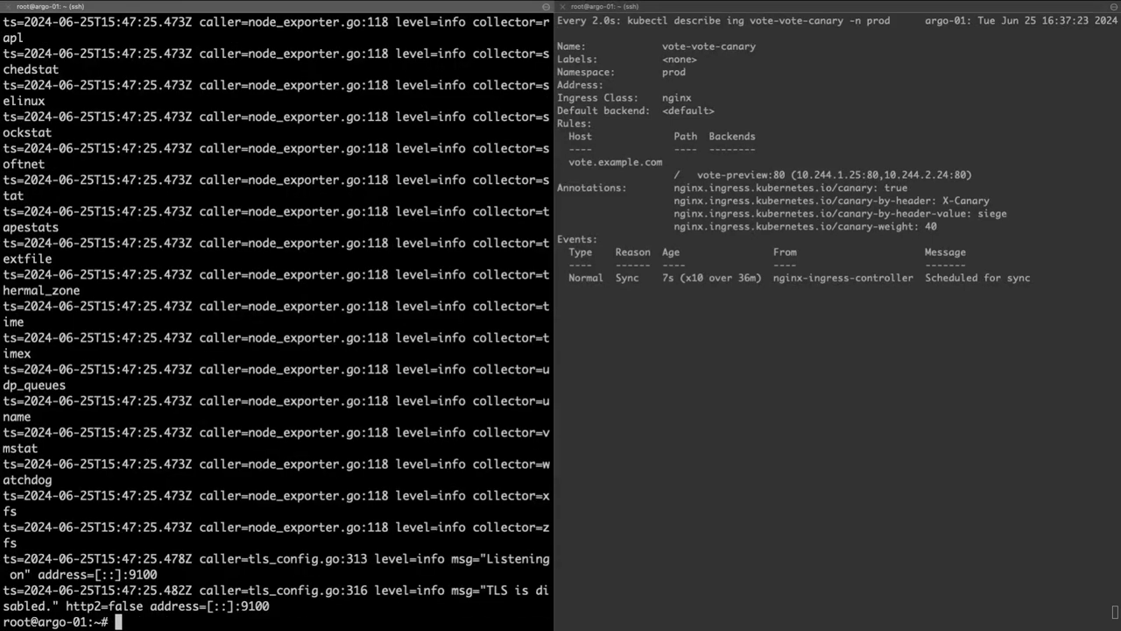
{"action": "key", "text": "Up"}
{"action": "type", "text": "-f"}
{"action": "key", "text": "Return"}
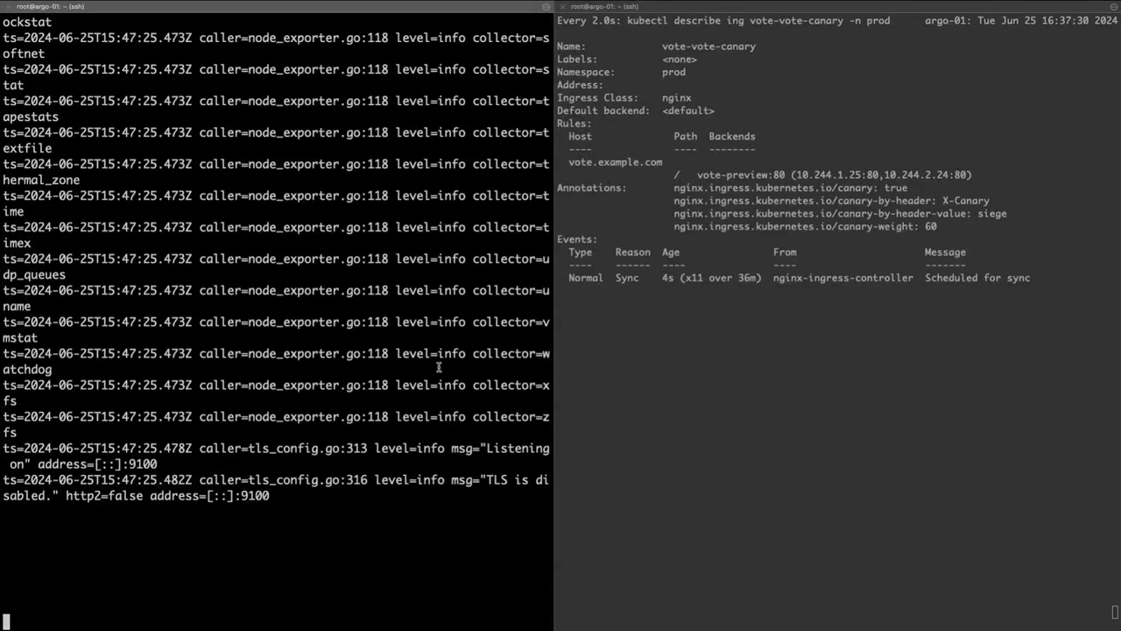
{"action": "key", "text": "ctrl+c"}
{"action": "type", "text": "kub"}
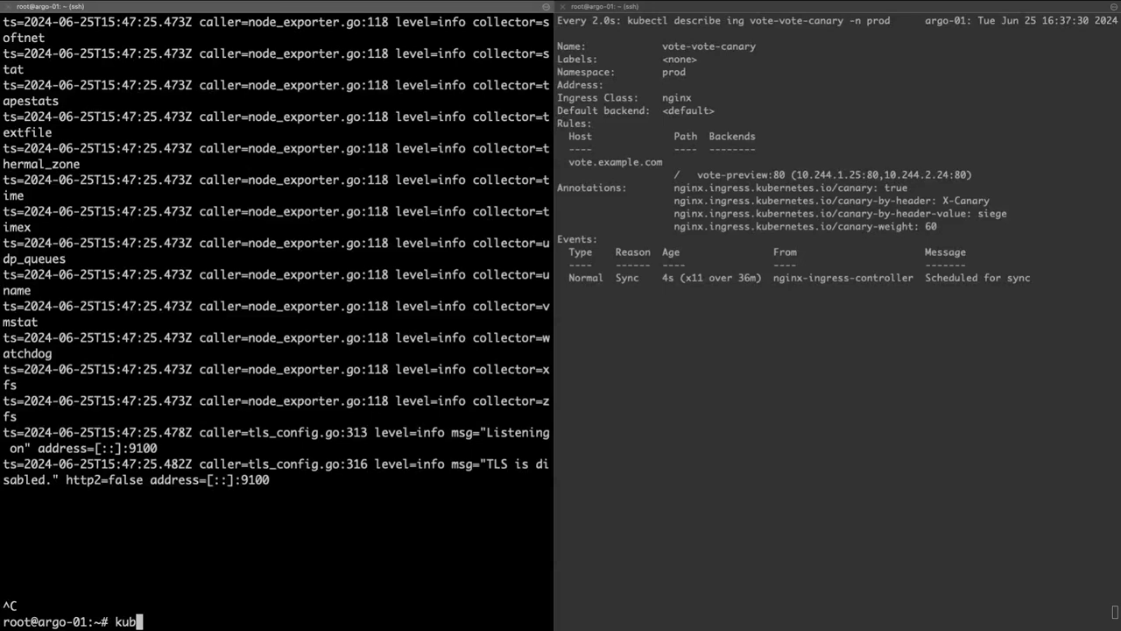
{"action": "type", "text": "ectl get even"}
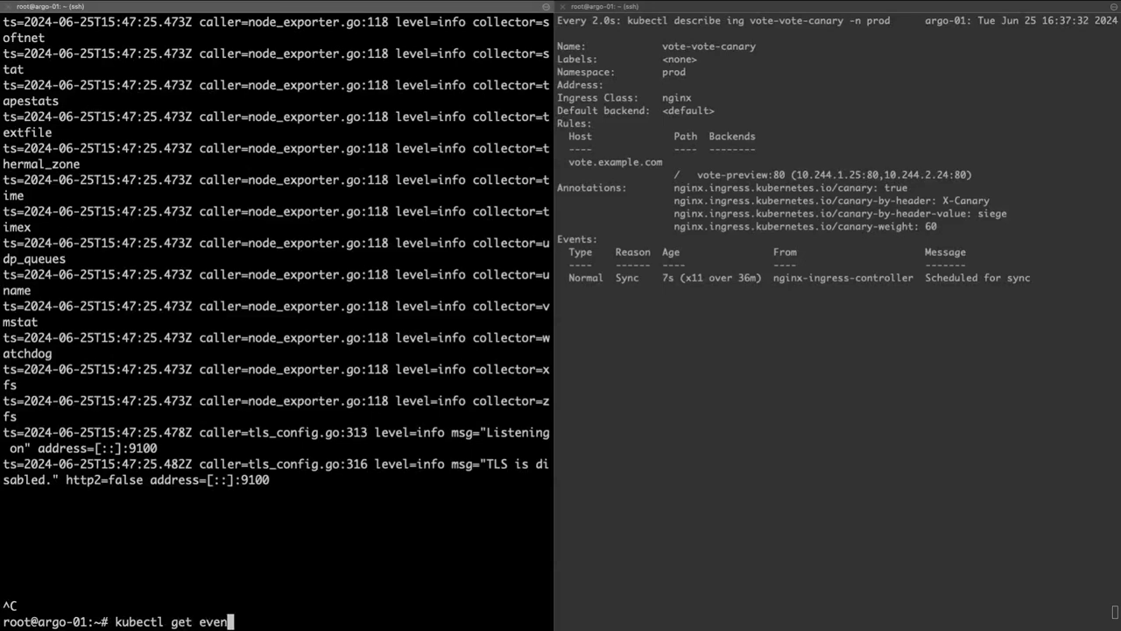
{"action": "type", "text": "ts -n prod"}
{"action": "key", "text": "Return"}
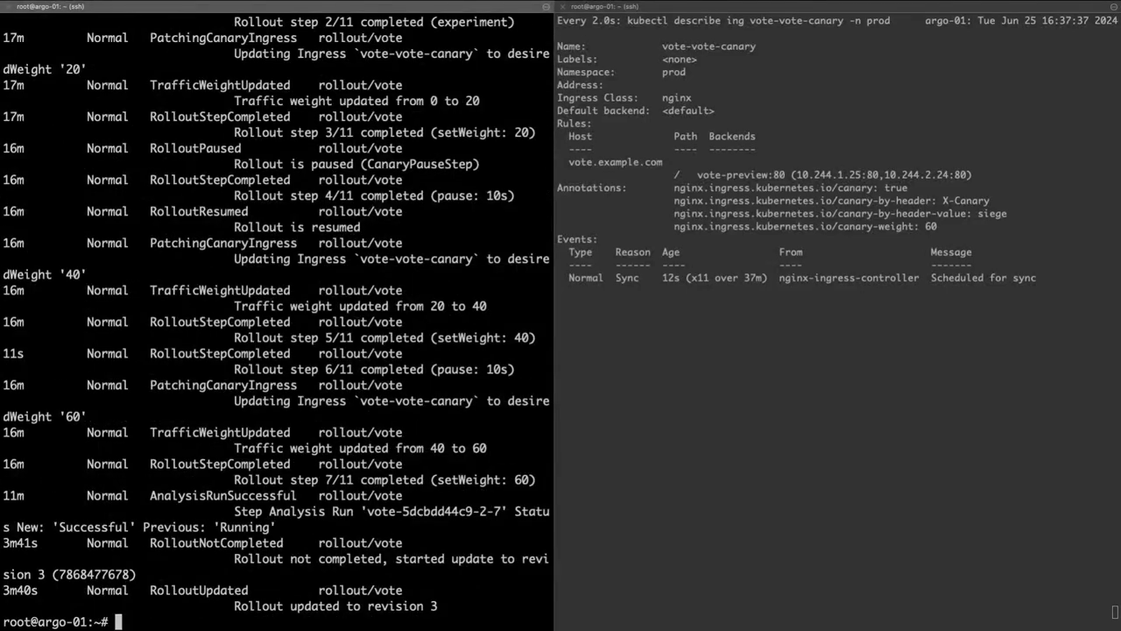
{"action": "key", "text": "Up"}
{"action": "left_click_drag", "start_coordinate": [296, 540], "coordinate": [380, 625]}
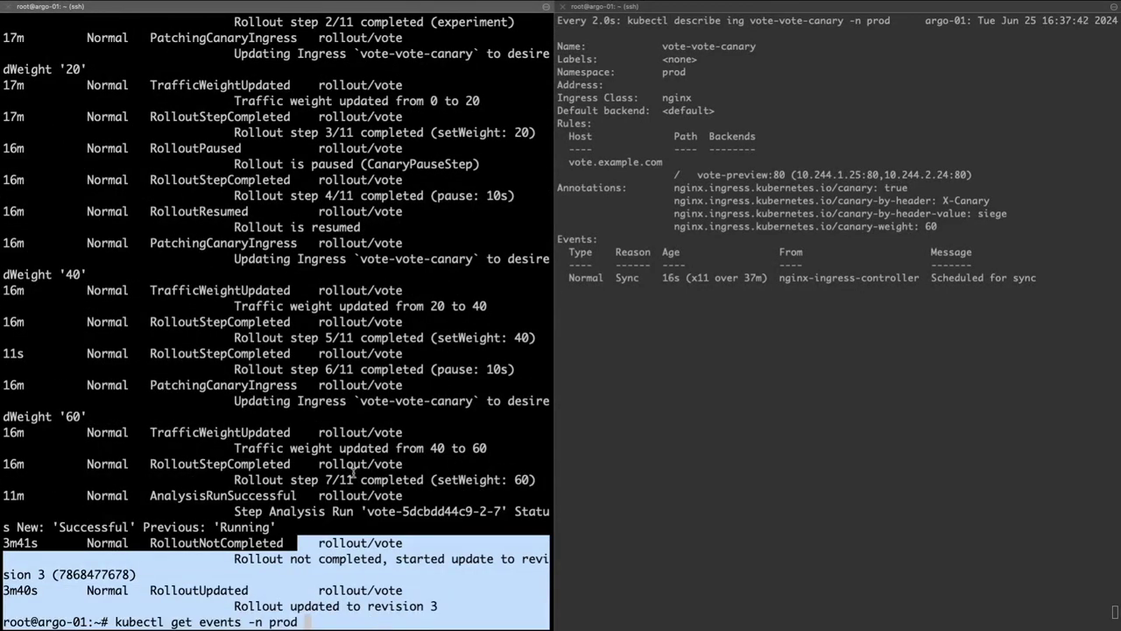
{"action": "key", "text": "ctrl+Right"}
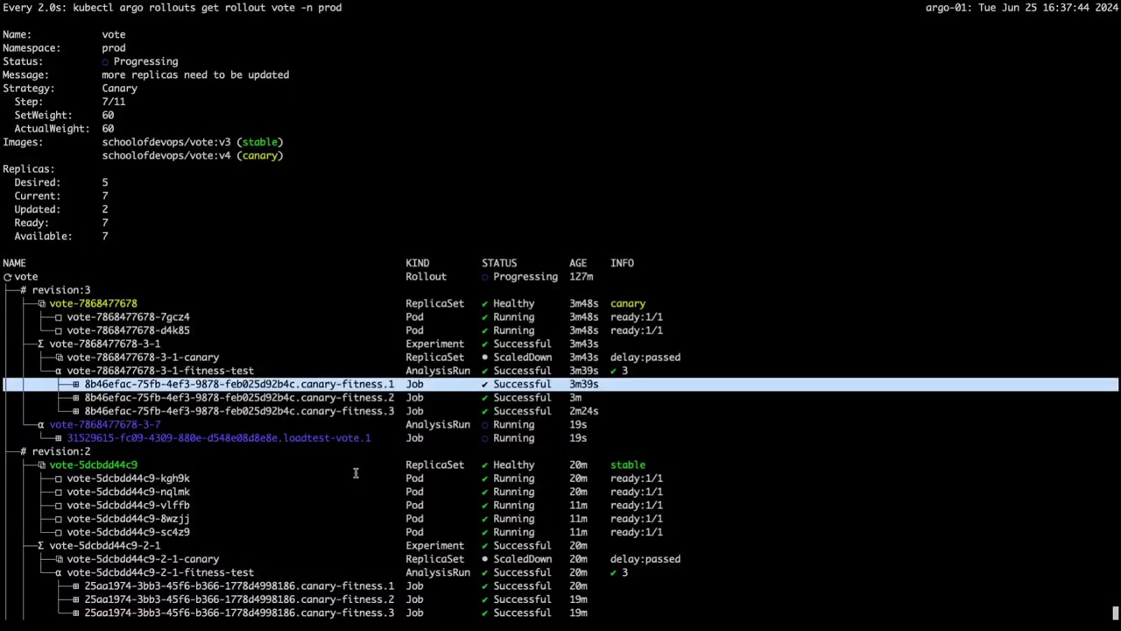
{"action": "triple_click", "coordinate": [400, 359]}
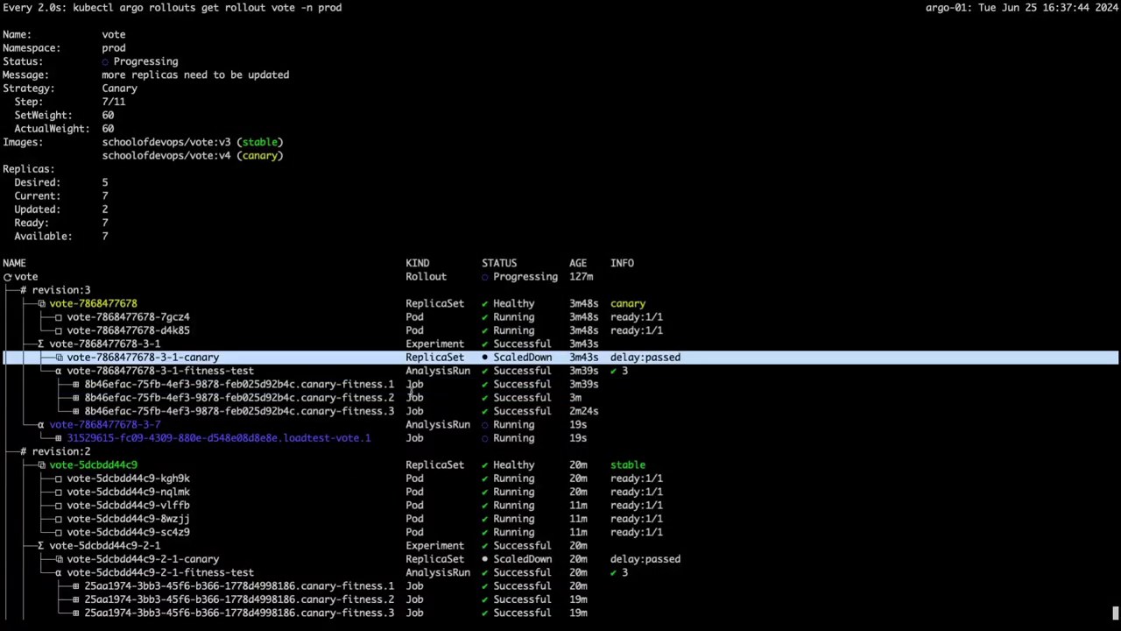
{"action": "key", "text": "ctrl+Left"}
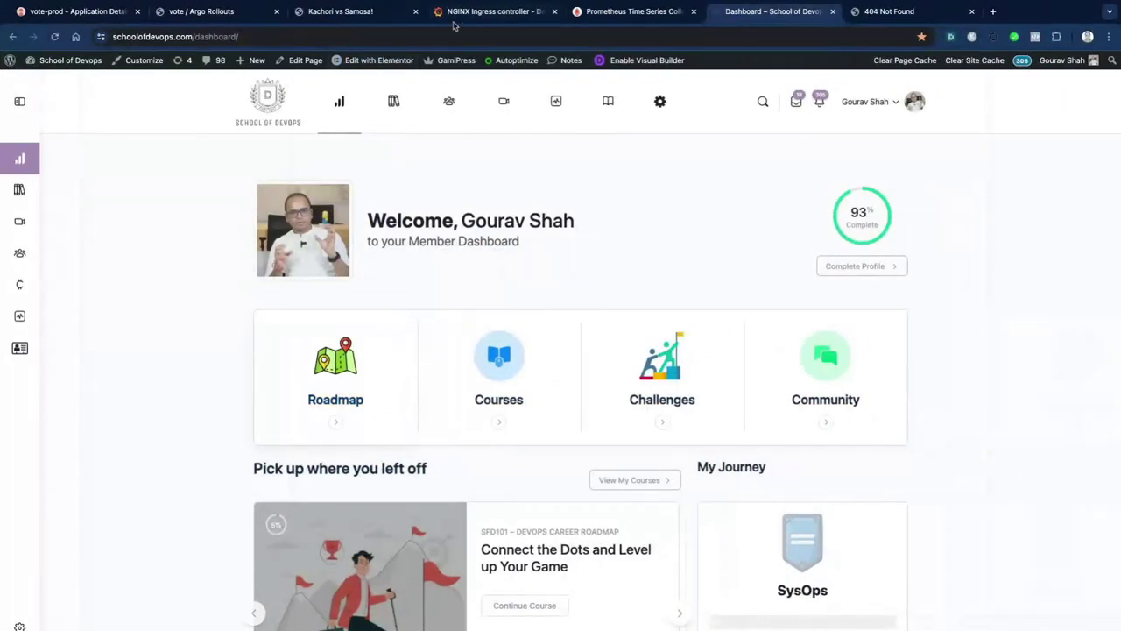
{"action": "left_click", "coordinate": [226, 18]}
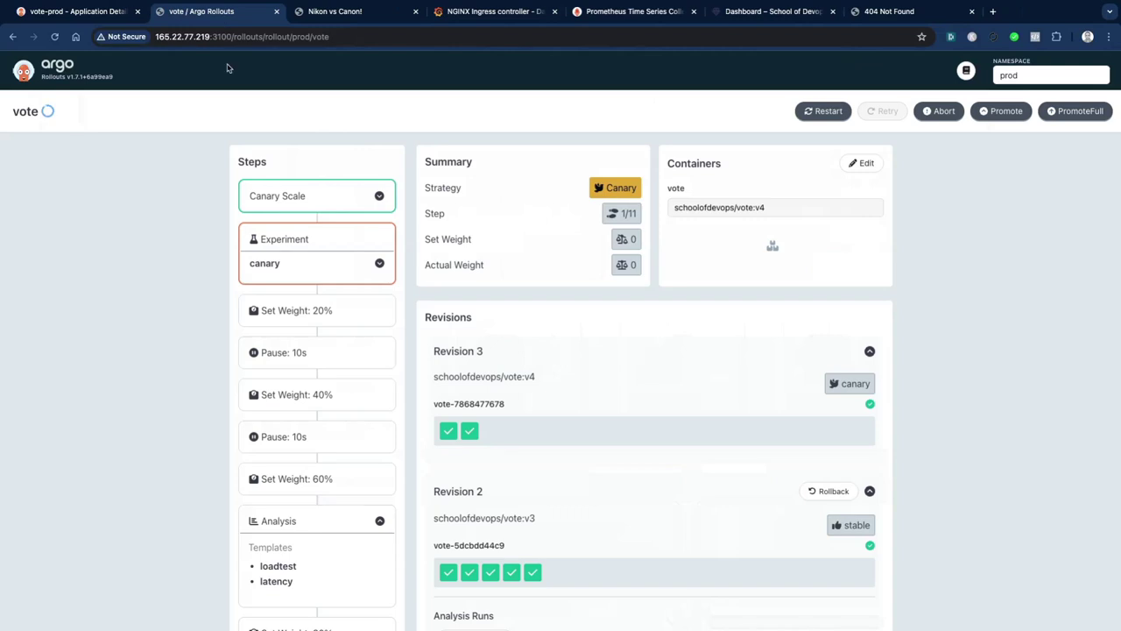
{"action": "scroll", "coordinate": [178, 313], "scroll_direction": "down", "scroll_amount": 1}
{"action": "scroll", "coordinate": [179, 312], "scroll_direction": "down", "scroll_amount": 2}
{"action": "scroll", "coordinate": [202, 318], "scroll_direction": "down", "scroll_amount": 3}
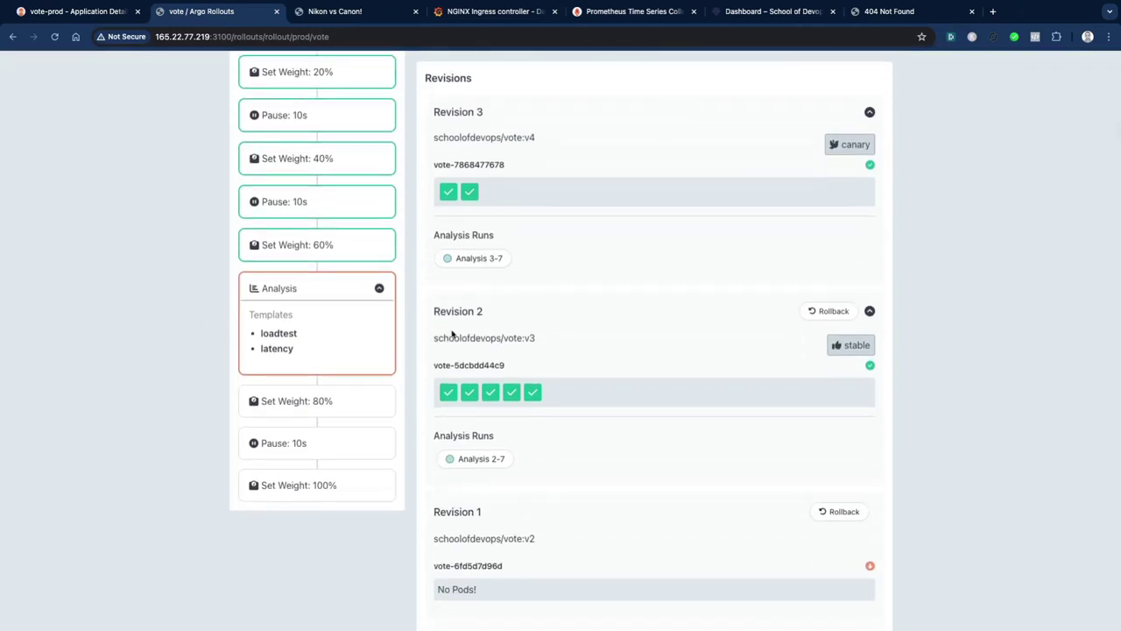
{"action": "scroll", "coordinate": [449, 334], "scroll_direction": "up", "scroll_amount": 1}
{"action": "scroll", "coordinate": [448, 333], "scroll_direction": "up", "scroll_amount": 1}
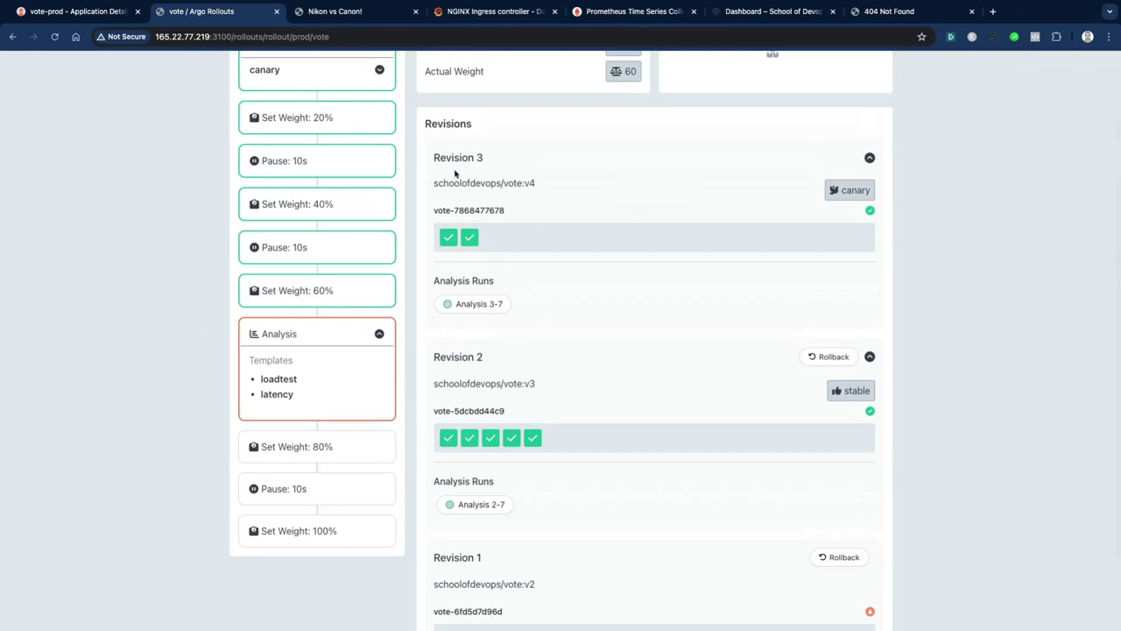
{"action": "left_click", "coordinate": [491, 307]}
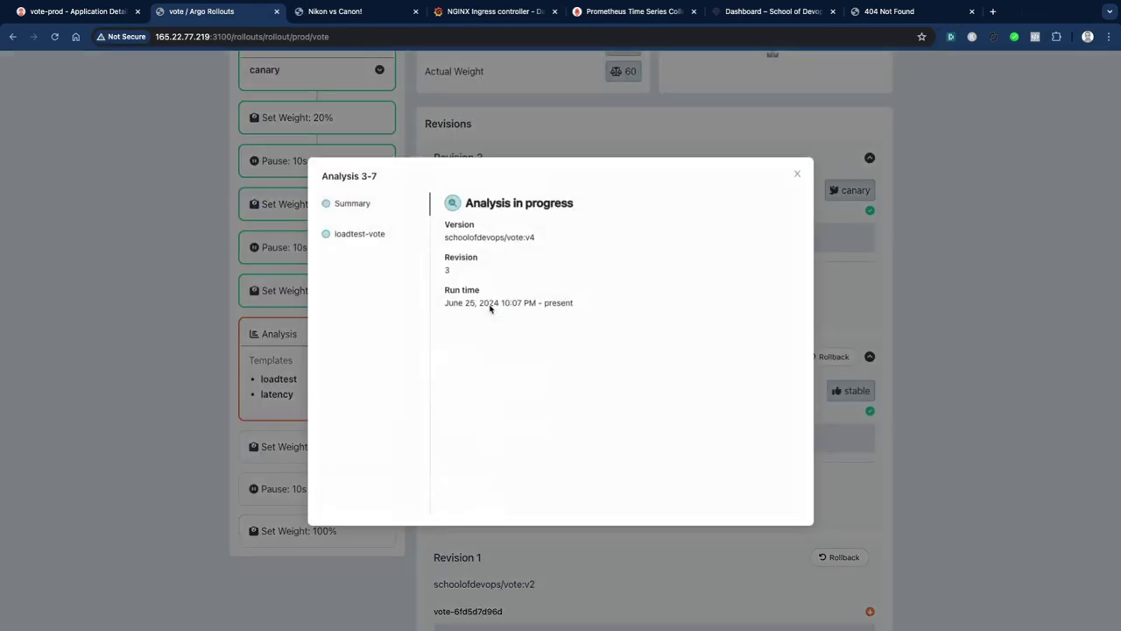
{"action": "left_click", "coordinate": [363, 233]}
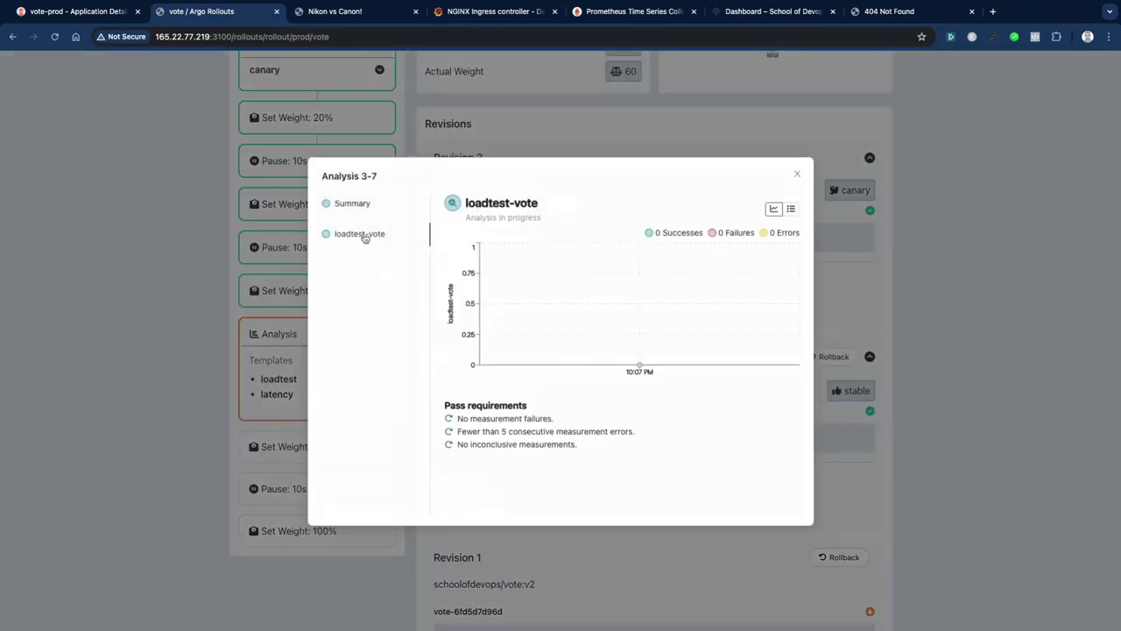
{"action": "key", "text": "Escape"}
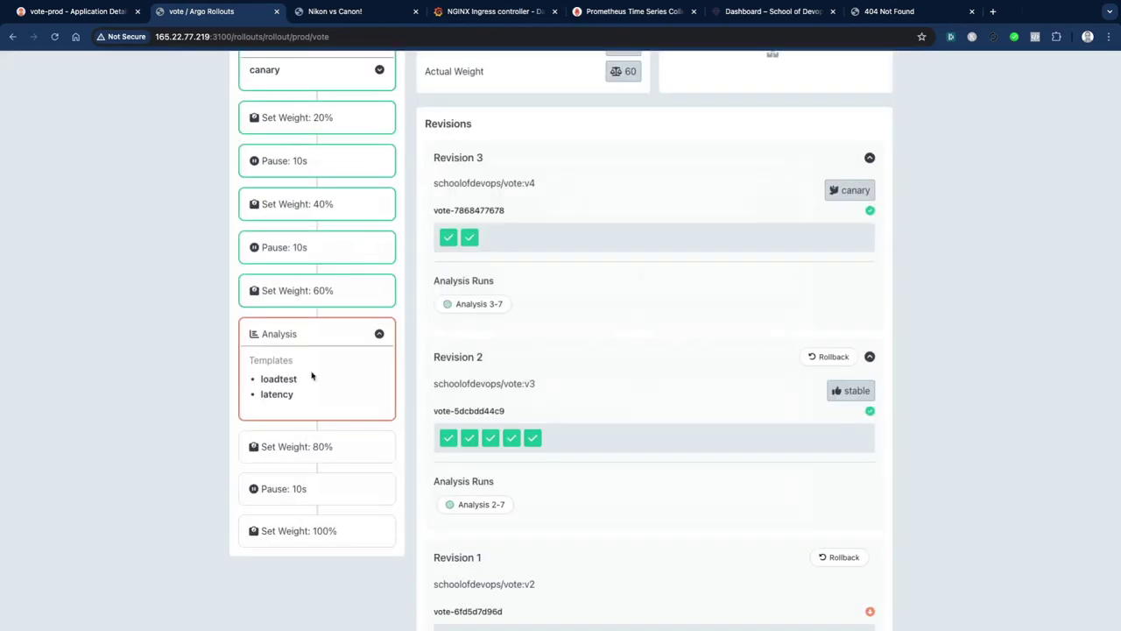
{"action": "double_click", "coordinate": [275, 395]}
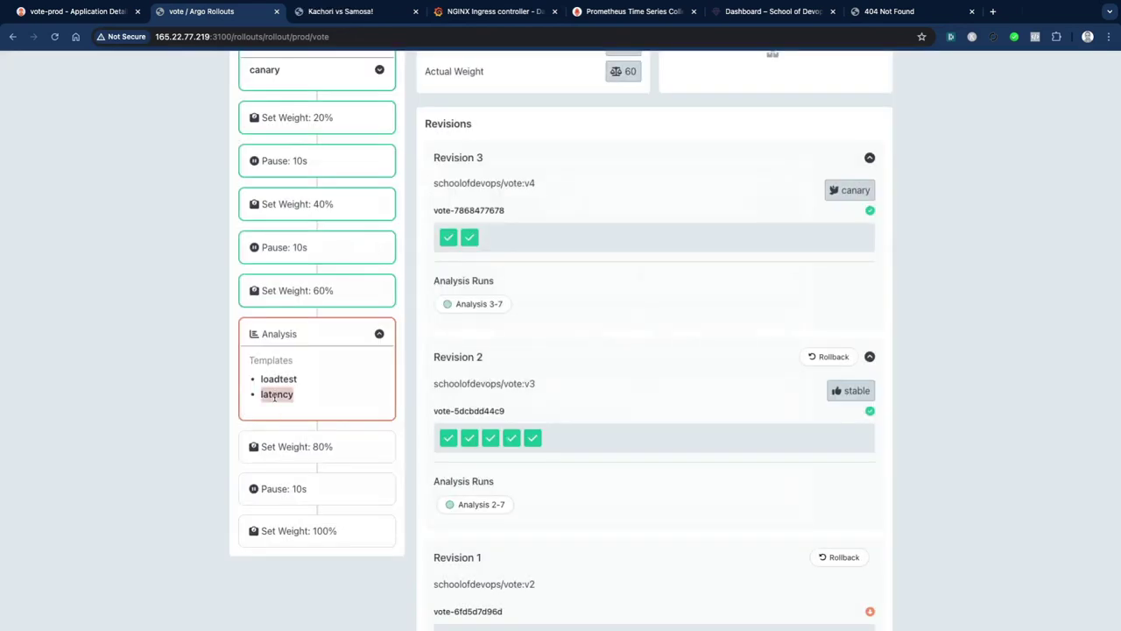
{"action": "mouse_move", "coordinate": [501, 313]}
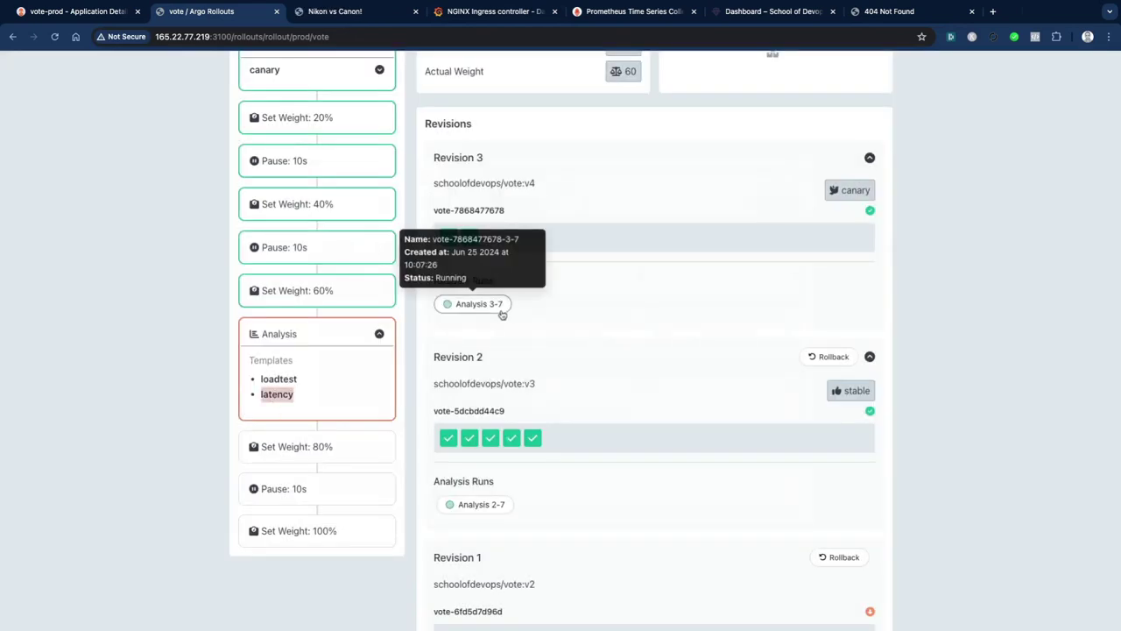
{"action": "left_click", "coordinate": [502, 314]}
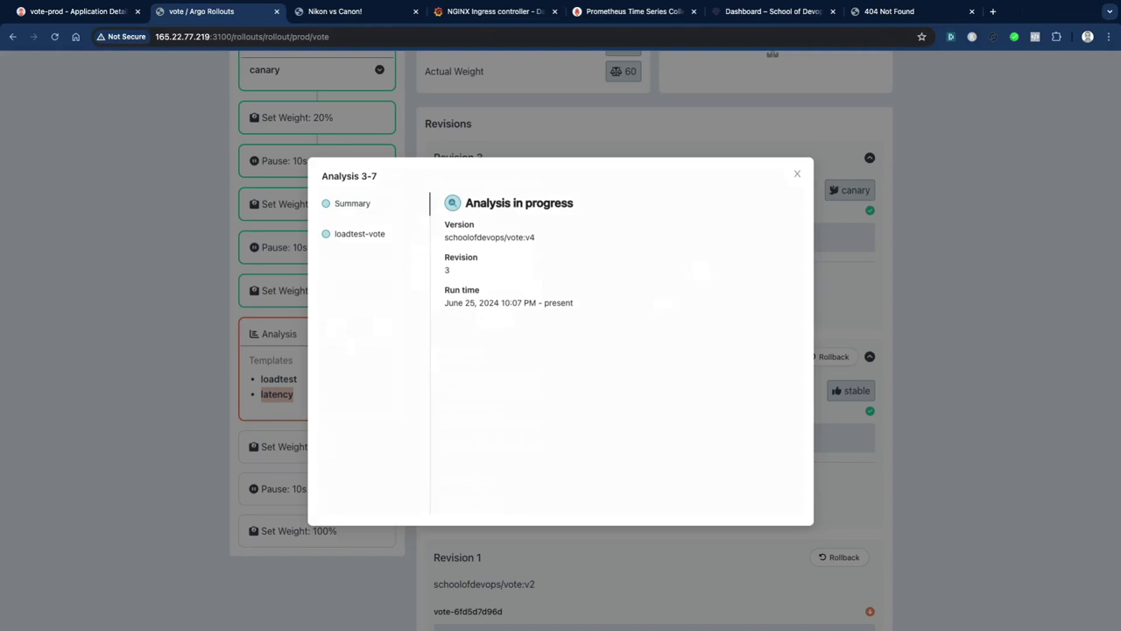
{"action": "left_click", "coordinate": [775, 17]}
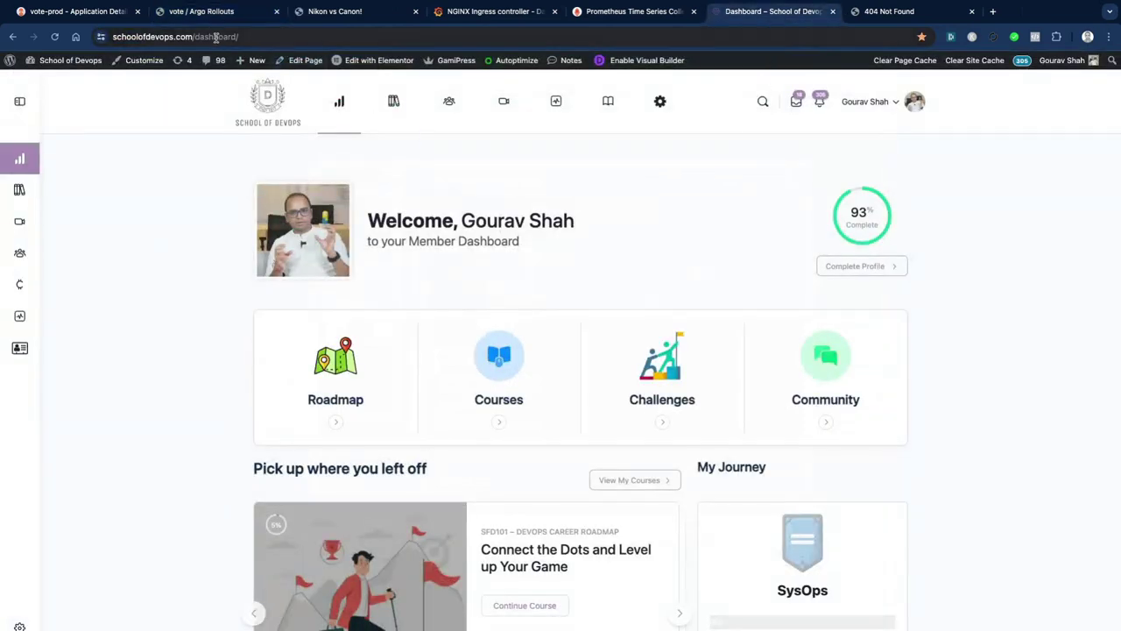
Step: Open the School of Devops memberships page in a new tab using the copied site address
{"action": "left_click_drag", "start_coordinate": [190, 37], "coordinate": [100, 37]}
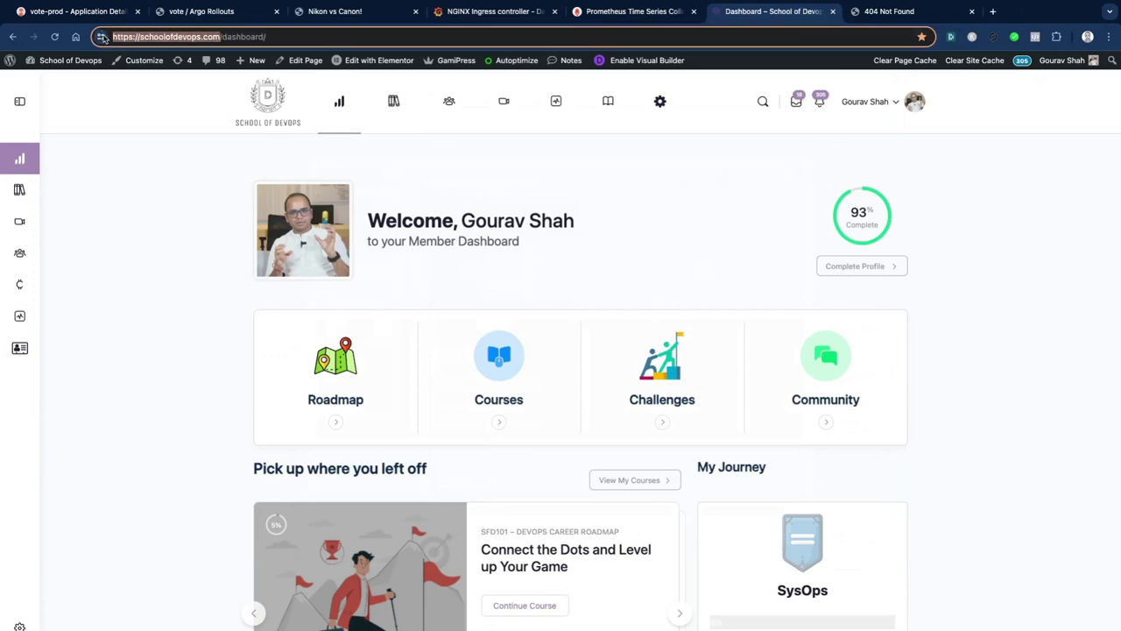
{"action": "key", "text": "ctrl+c"}
{"action": "key", "text": "ctrl+t"}
{"action": "key", "text": "ctrl+v"}
{"action": "type", "text": "members"}
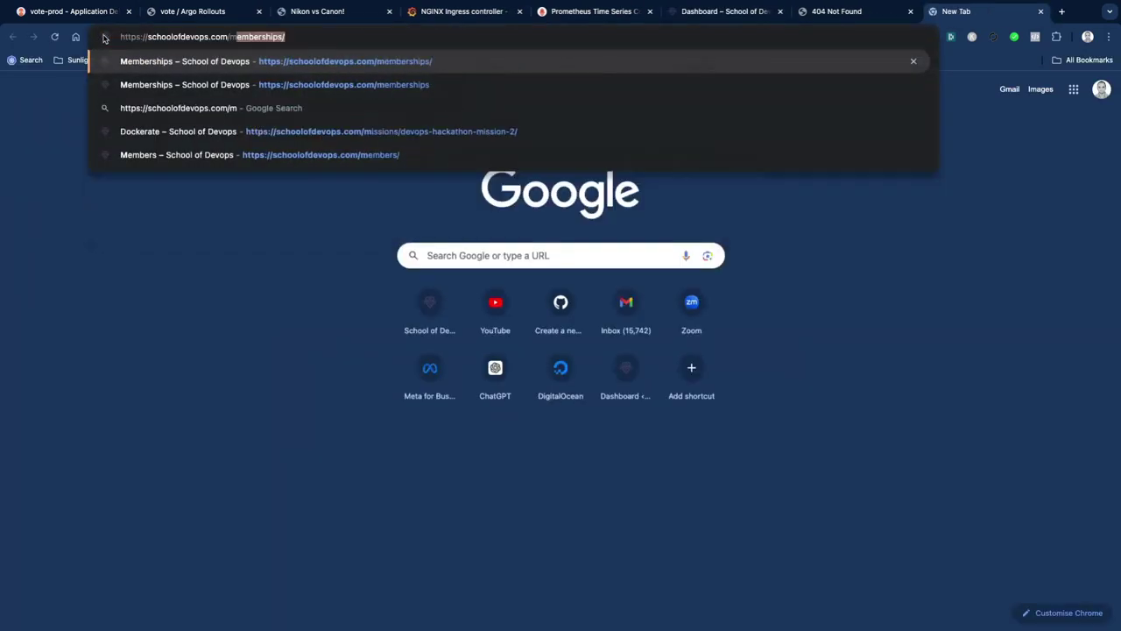
{"action": "key", "text": "Return"}
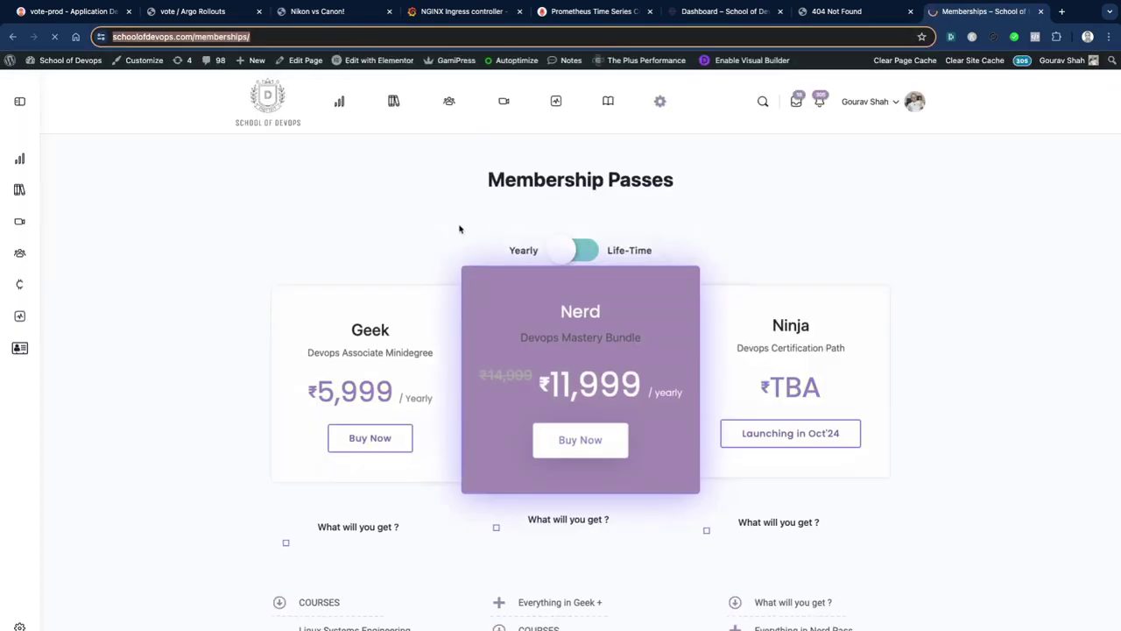
Step: Compare Life-Time and Yearly membership prices, then close the memberships page
{"action": "scroll", "coordinate": [458, 228], "scroll_direction": "down", "scroll_amount": 9}
{"action": "scroll", "coordinate": [468, 235], "scroll_direction": "down", "scroll_amount": 5}
{"action": "scroll", "coordinate": [469, 234], "scroll_direction": "up", "scroll_amount": 13}
{"action": "left_click", "coordinate": [552, 251]}
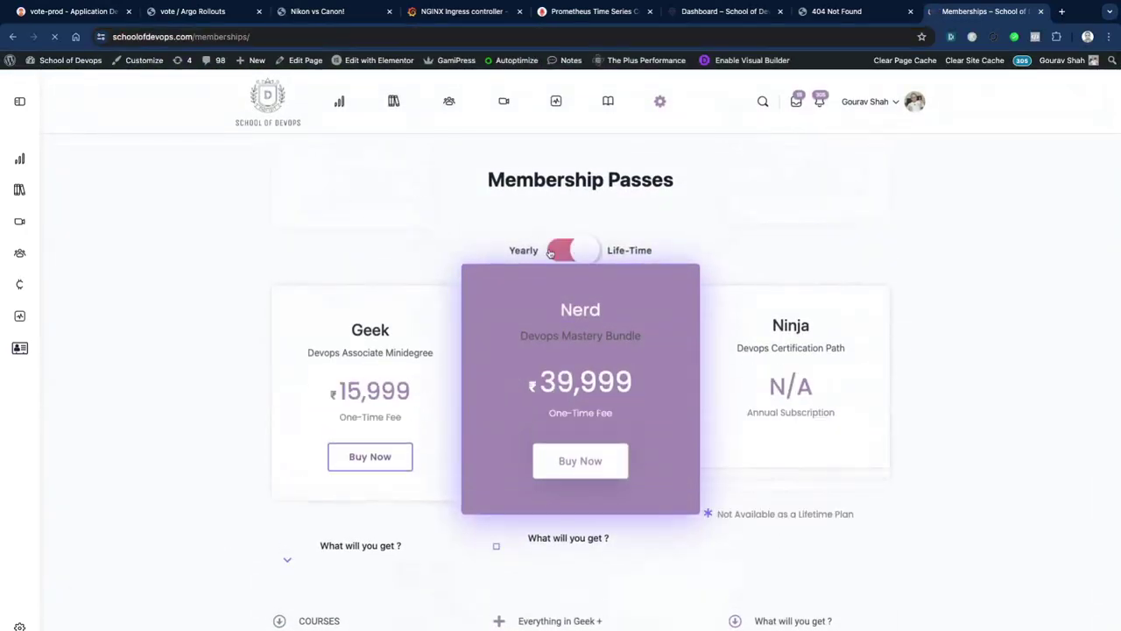
{"action": "left_click", "coordinate": [551, 253]}
{"action": "left_click", "coordinate": [1040, 11]}
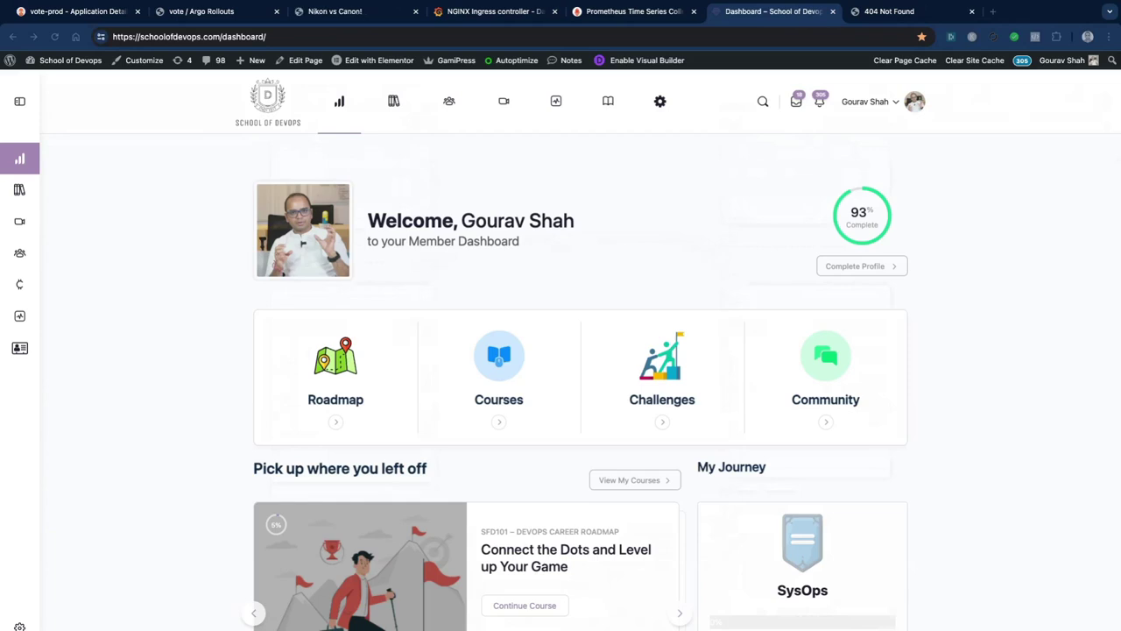
Step: Close the Analysis 3-7 details, reload the vote rollout page, and reopen Analysis 3-7
{"action": "left_click", "coordinate": [194, 11]}
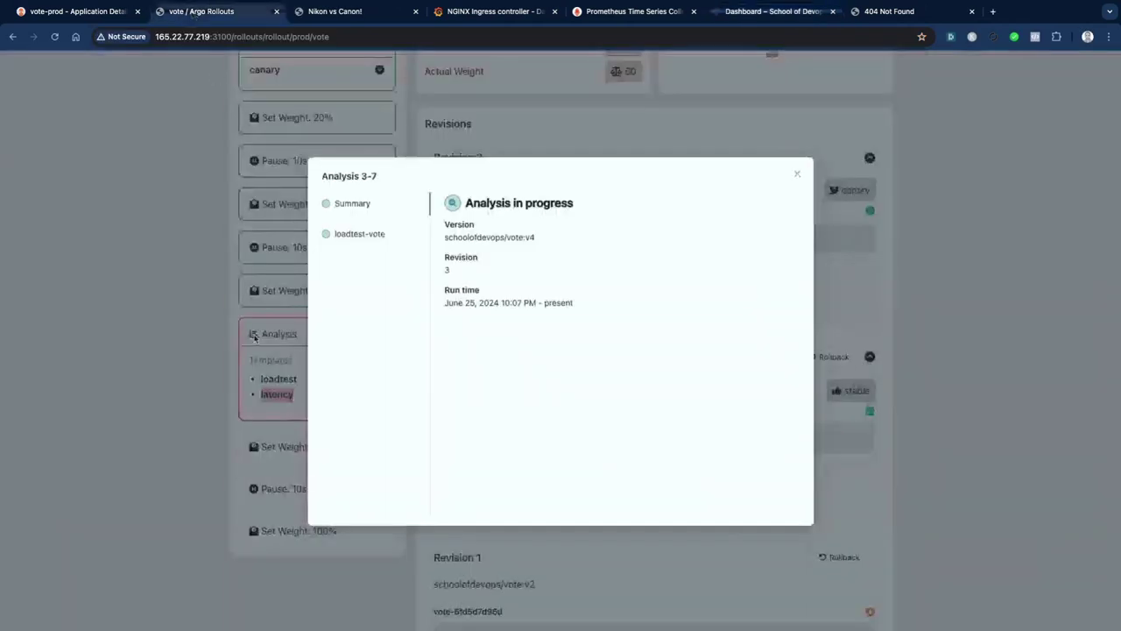
{"action": "key", "text": "Escape"}
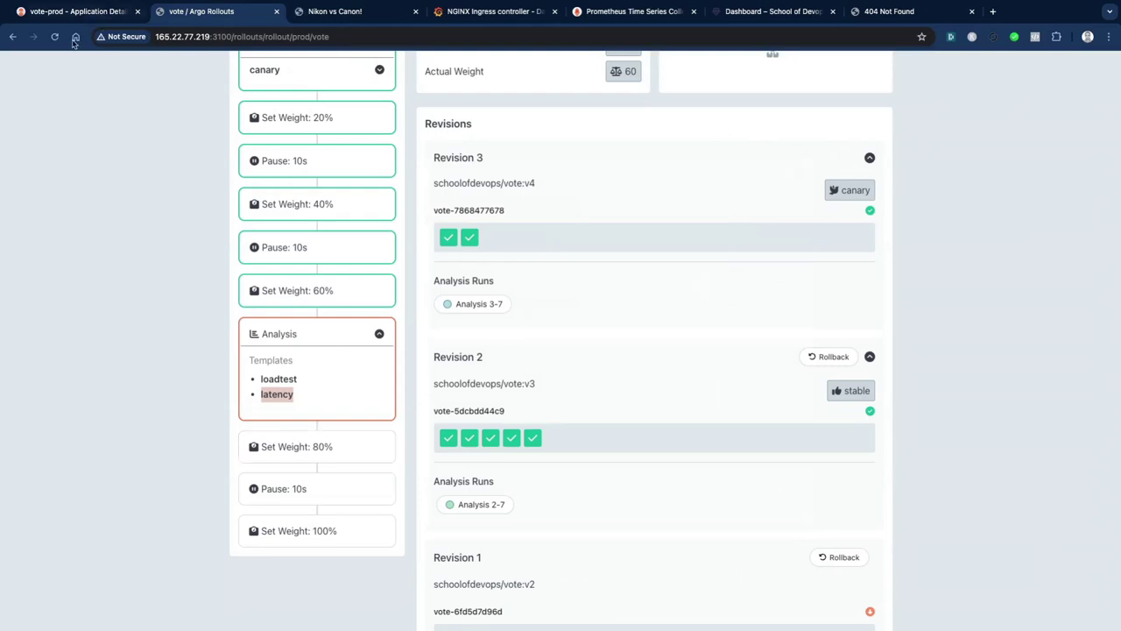
{"action": "left_click", "coordinate": [54, 38]}
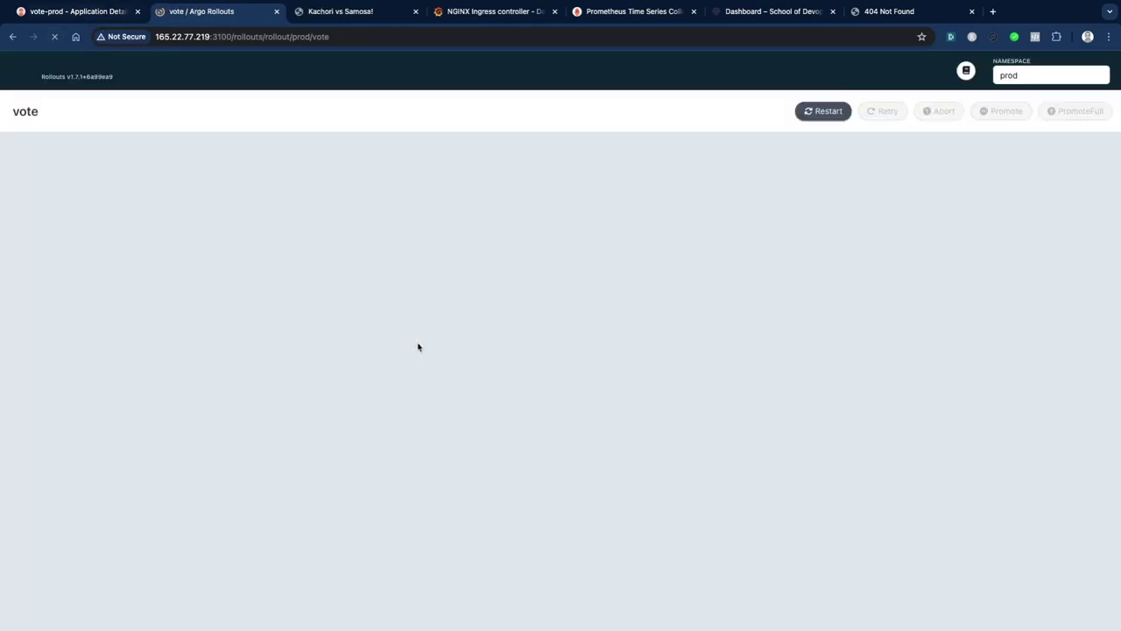
{"action": "scroll", "coordinate": [528, 378], "scroll_direction": "down", "scroll_amount": 3}
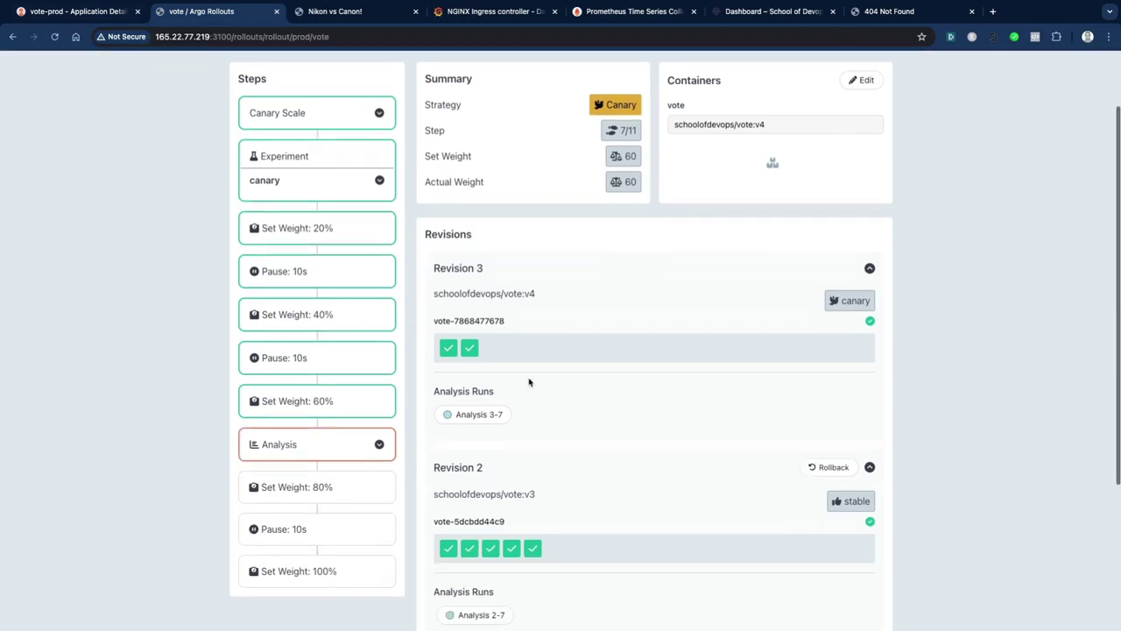
{"action": "left_click", "coordinate": [486, 359]}
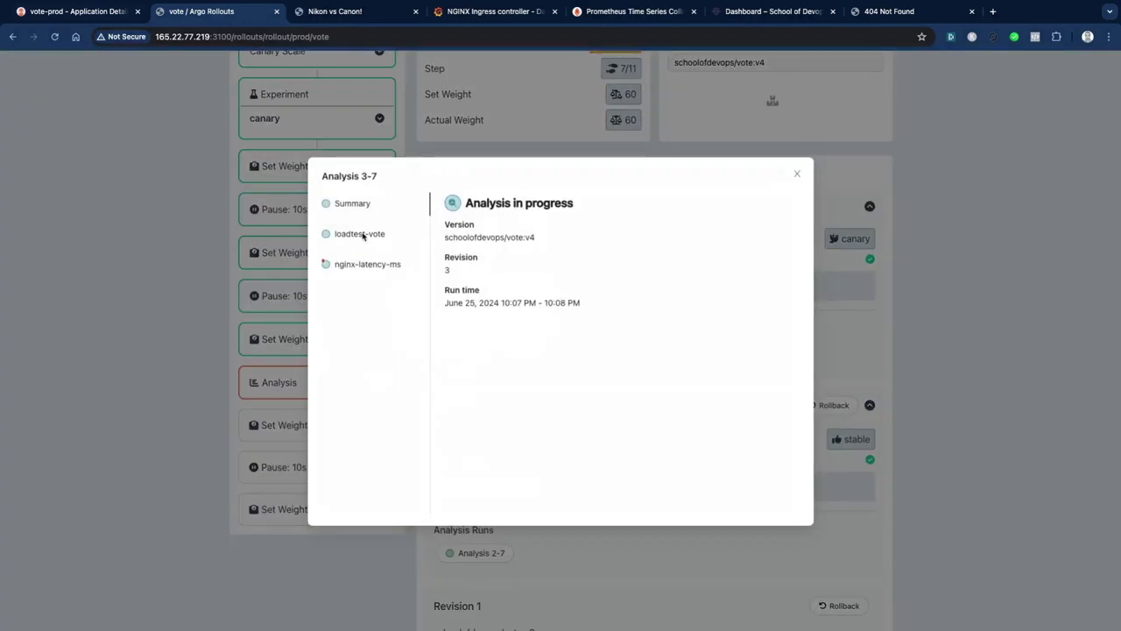
Step: Show nginx-latency-ms results as a table, highlighting the failed 36.82 measurement
{"action": "left_click", "coordinate": [370, 262]}
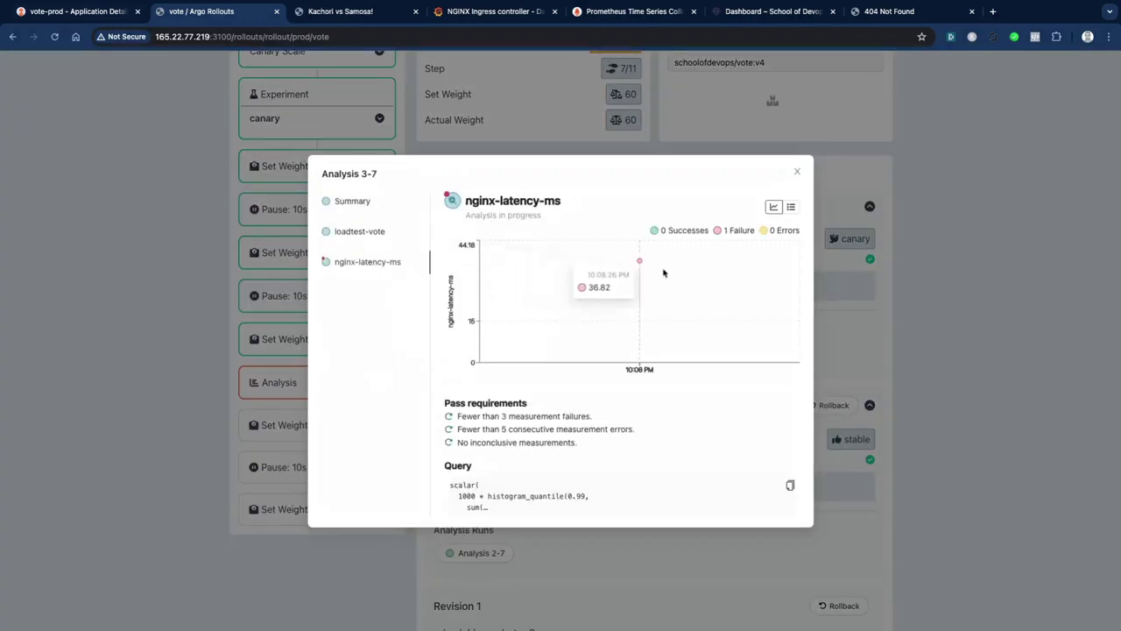
{"action": "mouse_move", "coordinate": [638, 279]}
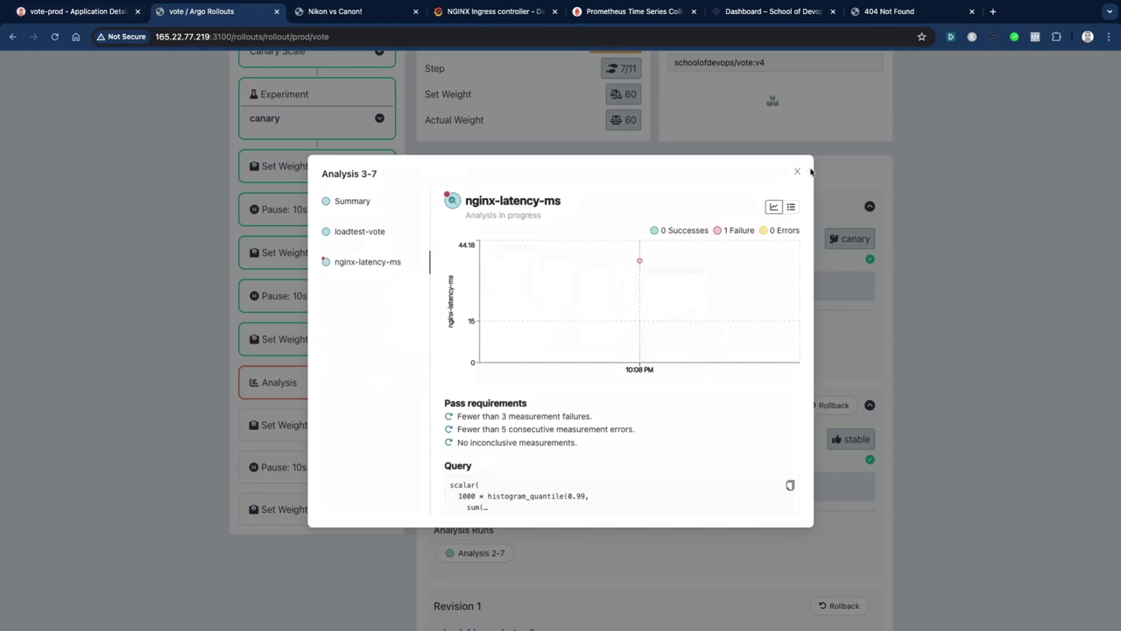
{"action": "left_click", "coordinate": [791, 207]}
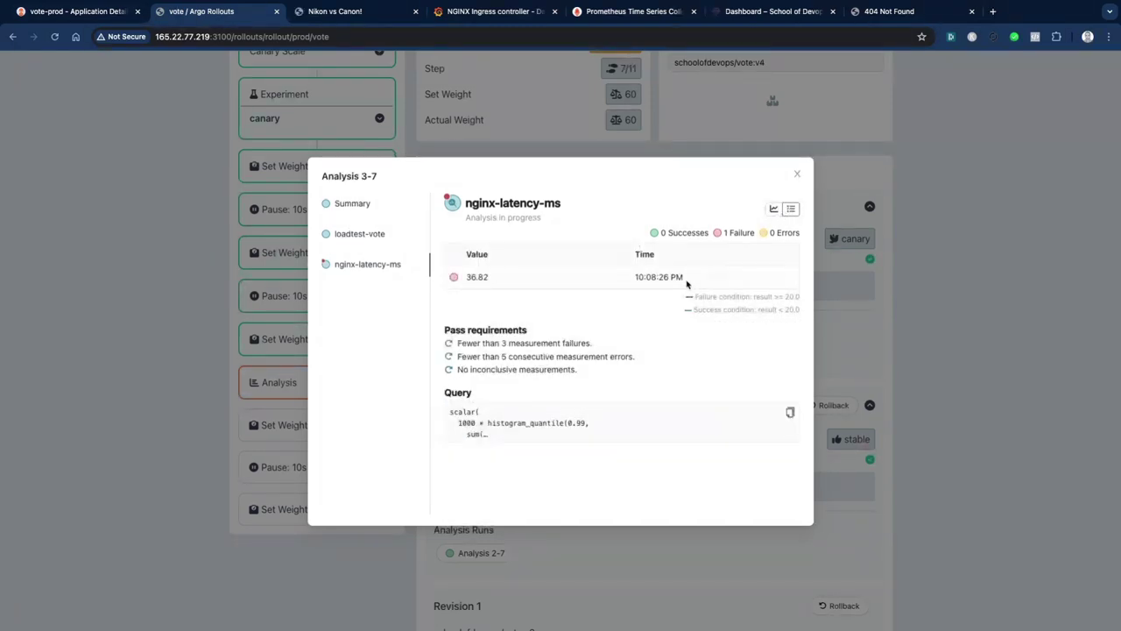
{"action": "left_click_drag", "start_coordinate": [631, 170], "coordinate": [663, 187]}
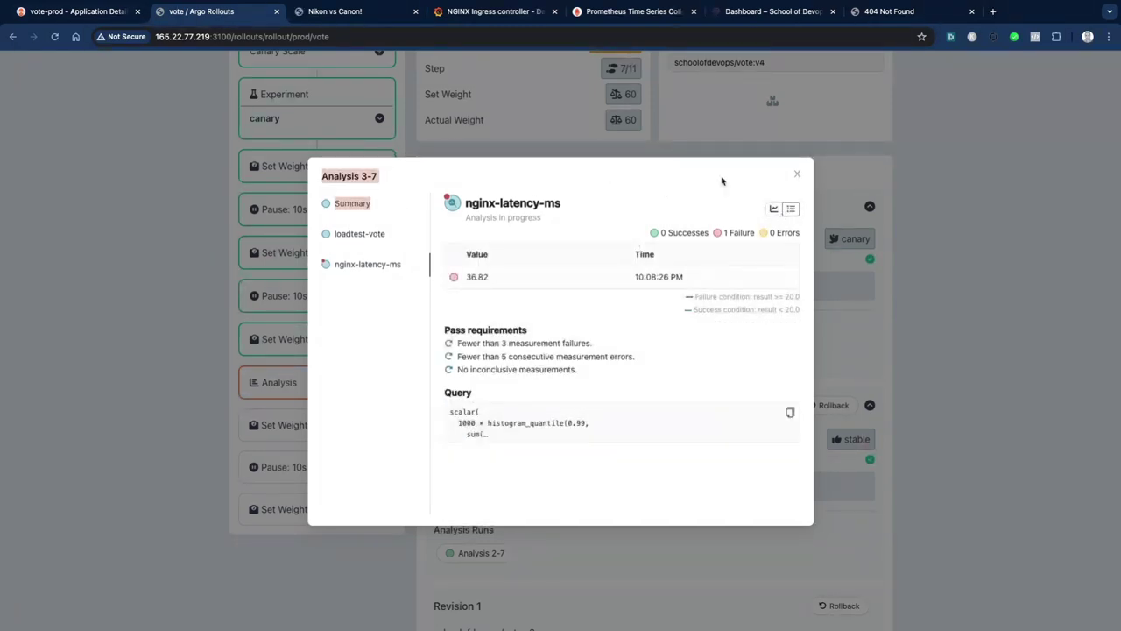
Step: Close Analysis 3-7, review revisions v4 canary, v3 stable, v2 without pods, then open the vote app
{"action": "left_click", "coordinate": [795, 174]}
{"action": "scroll", "coordinate": [736, 475], "scroll_direction": "down", "scroll_amount": 3}
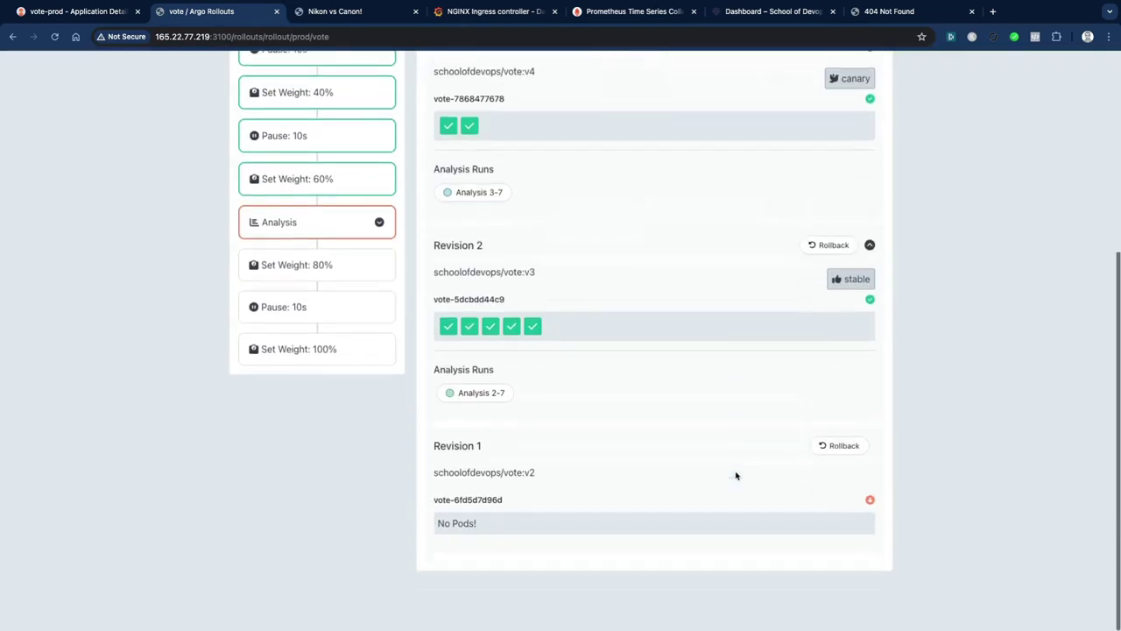
{"action": "scroll", "coordinate": [733, 475], "scroll_direction": "up", "scroll_amount": 2}
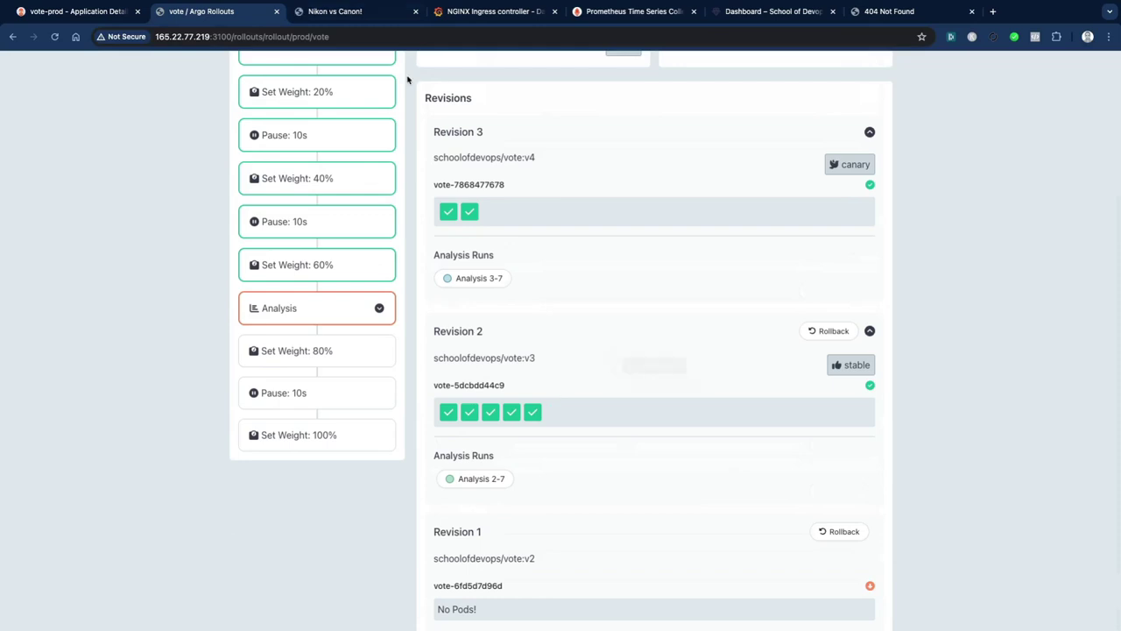
{"action": "left_click", "coordinate": [366, 17]}
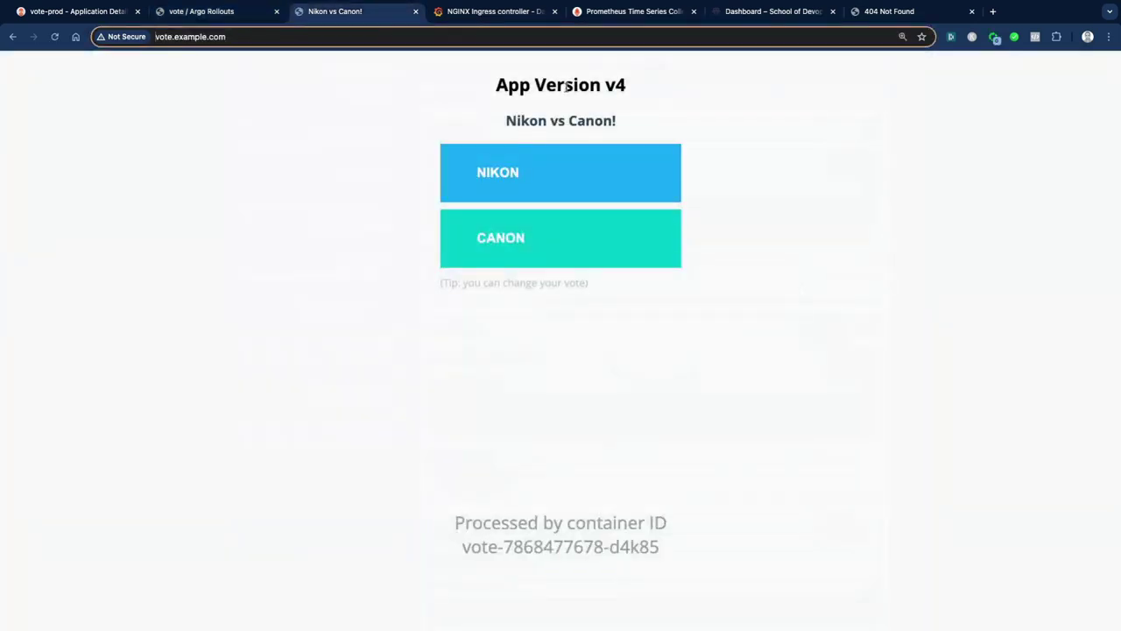
{"action": "key", "text": "super+r"}
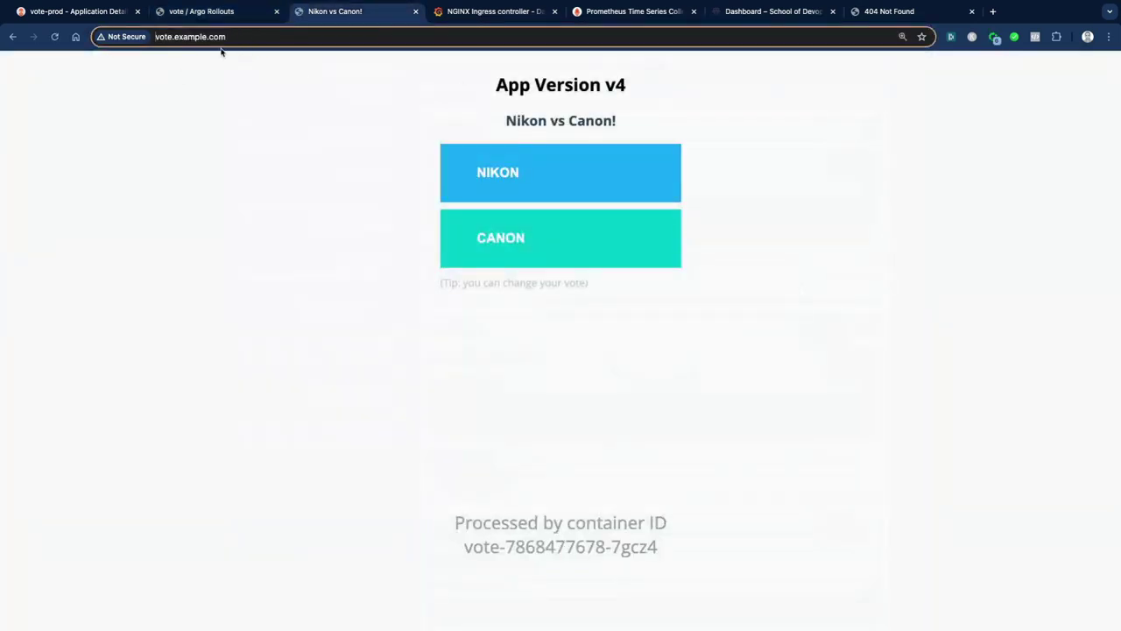
{"action": "key", "text": "super+r"}
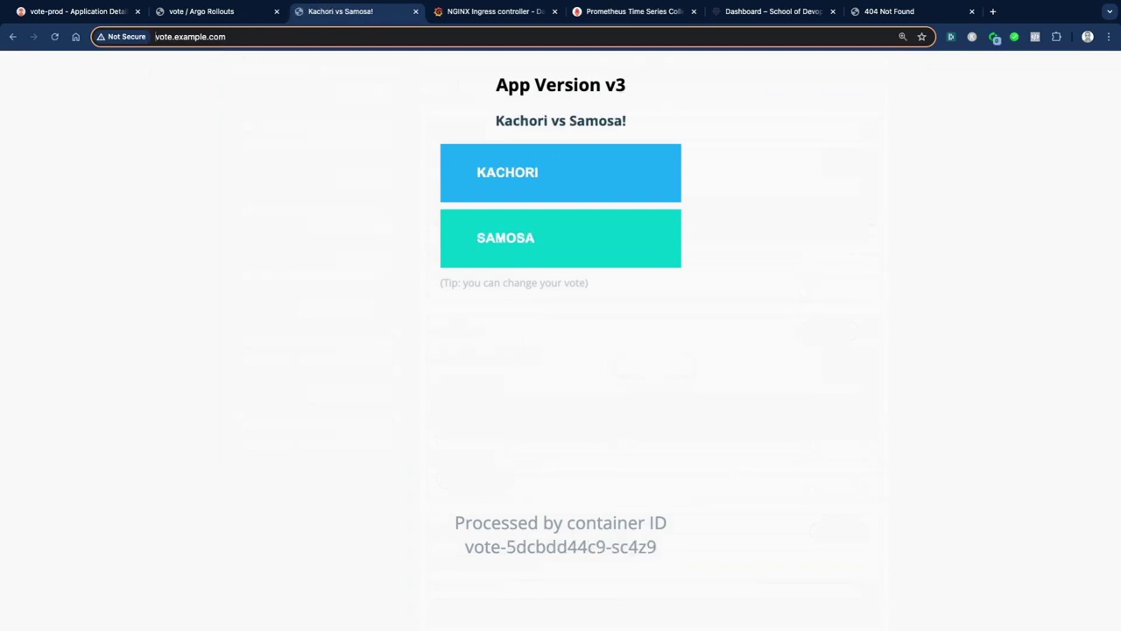
{"action": "key", "text": "super+r"}
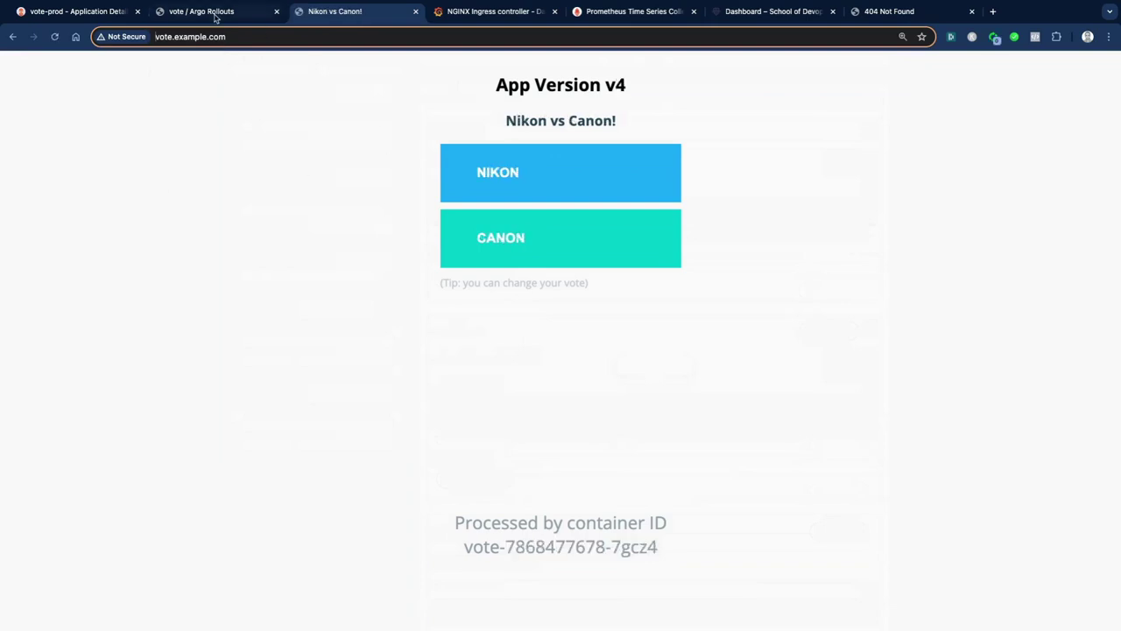
{"action": "key", "text": "super+r"}
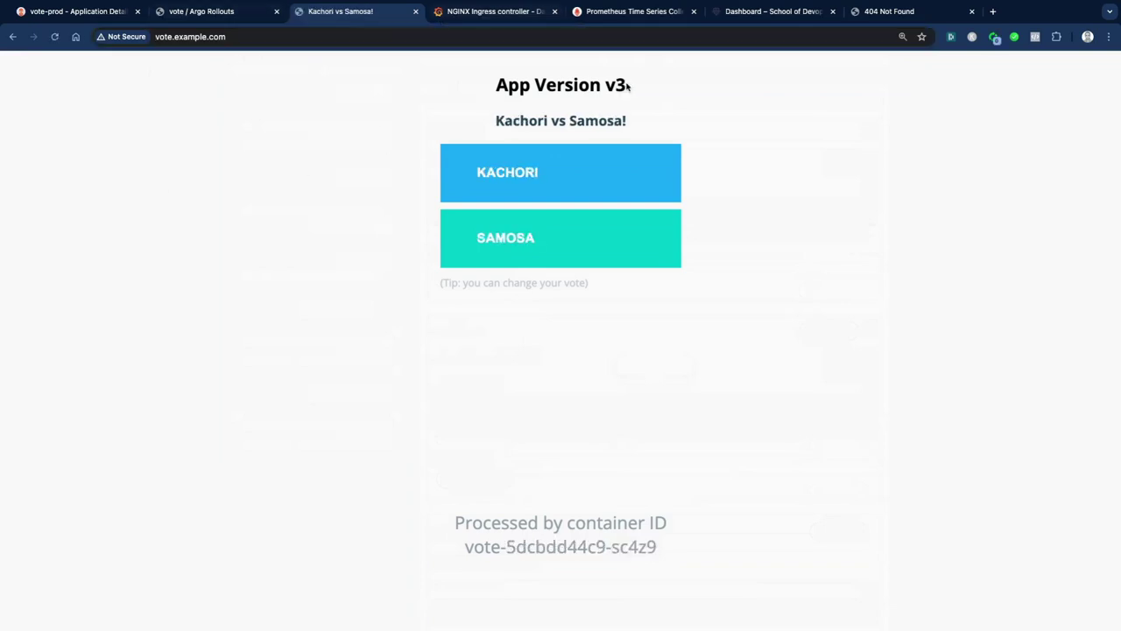
{"action": "key", "text": "super+r"}
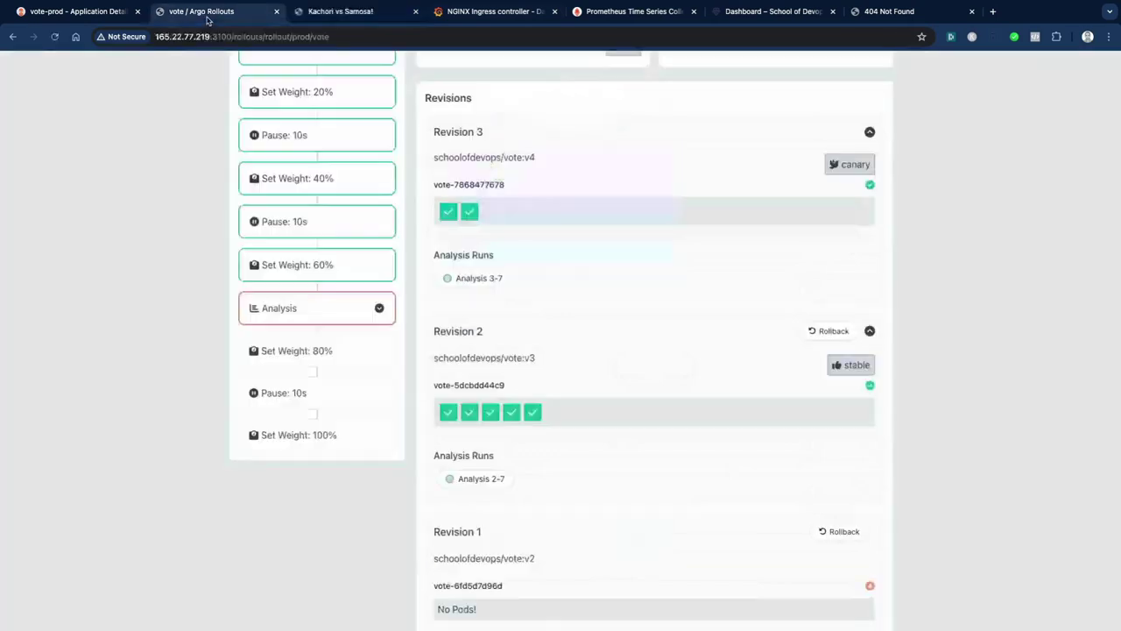
{"action": "left_click", "coordinate": [206, 17]}
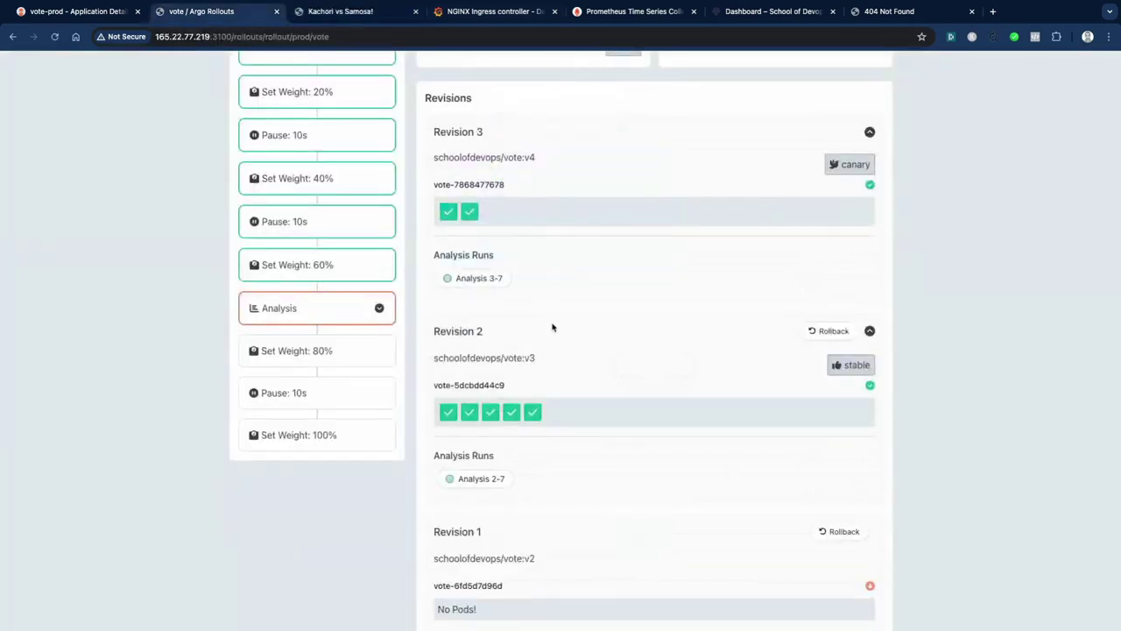
{"action": "left_click", "coordinate": [385, 9]}
{"action": "key", "text": "super+r"}
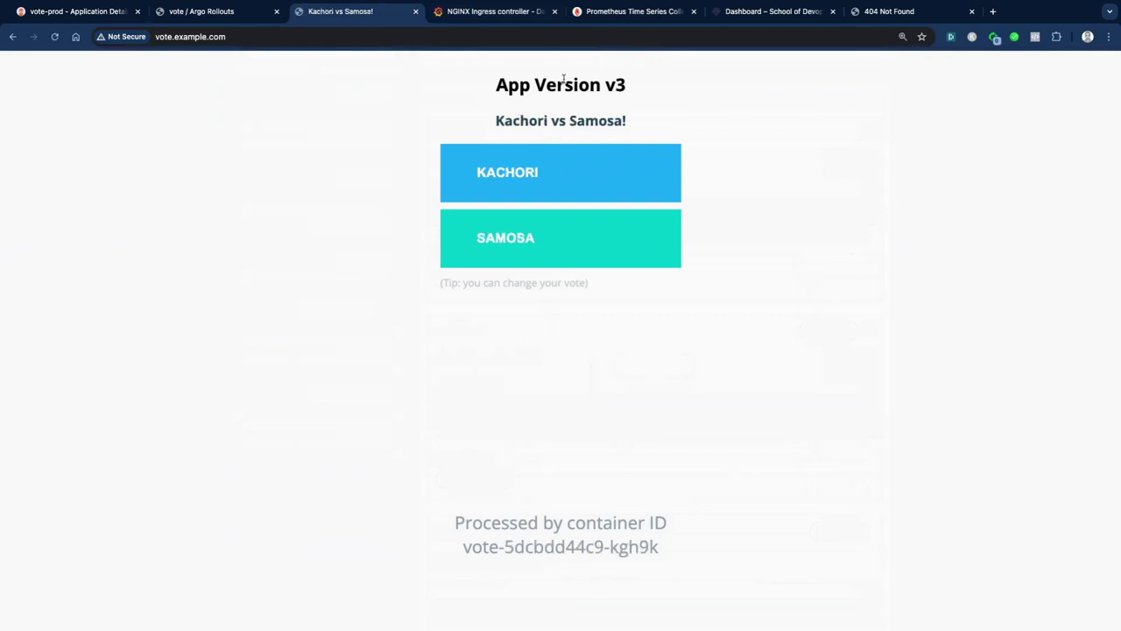
{"action": "key", "text": "super+r"}
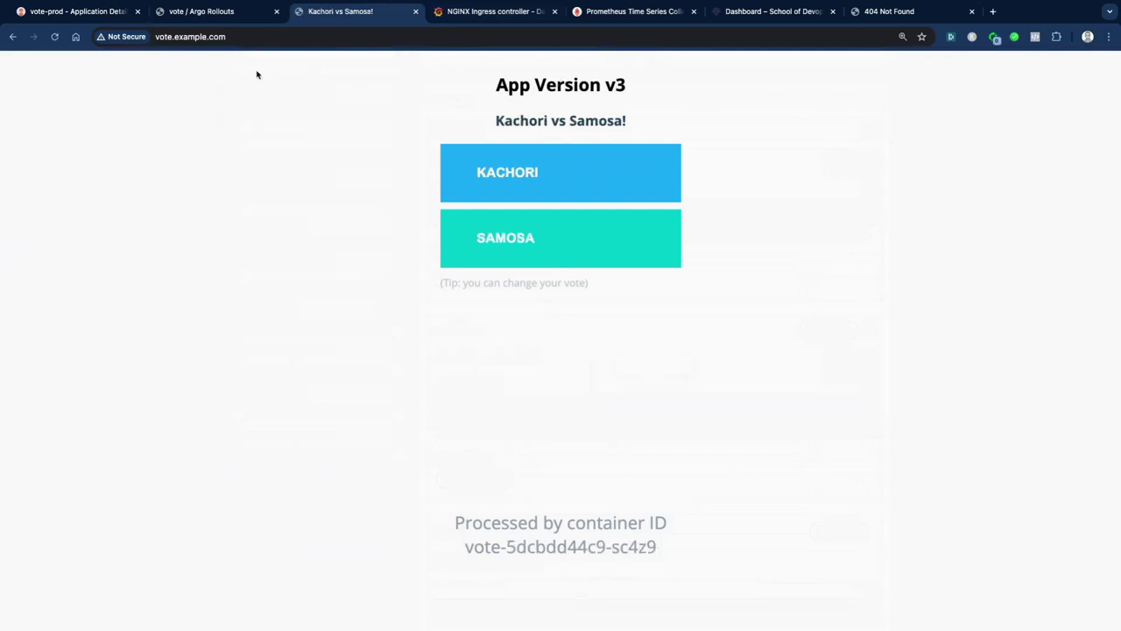
{"action": "key", "text": "super+r"}
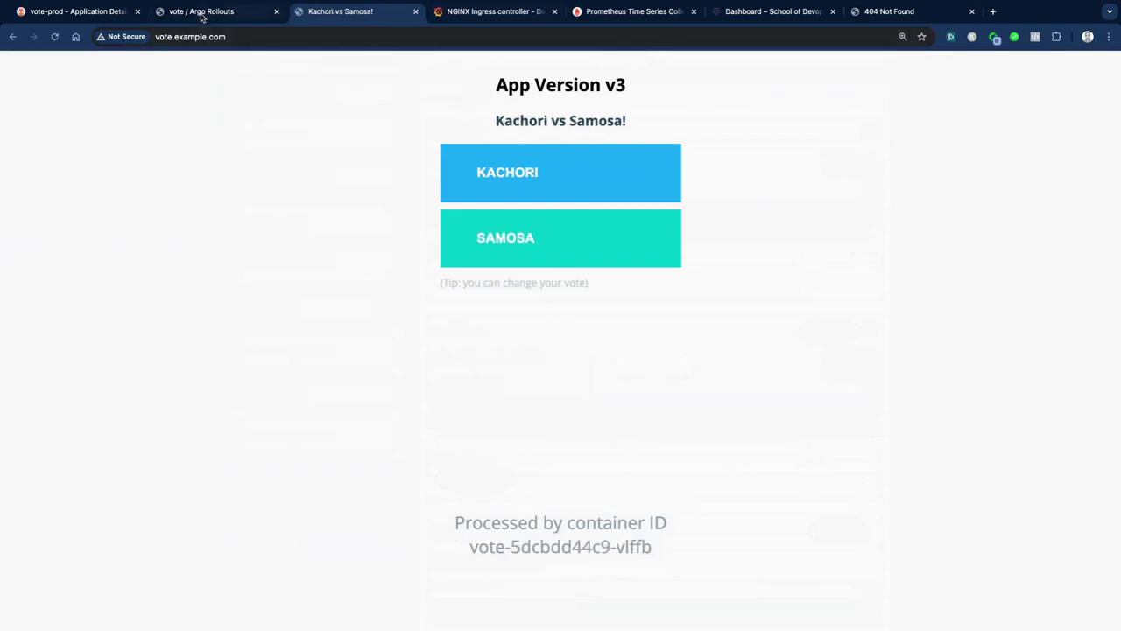
{"action": "key", "text": "super+r"}
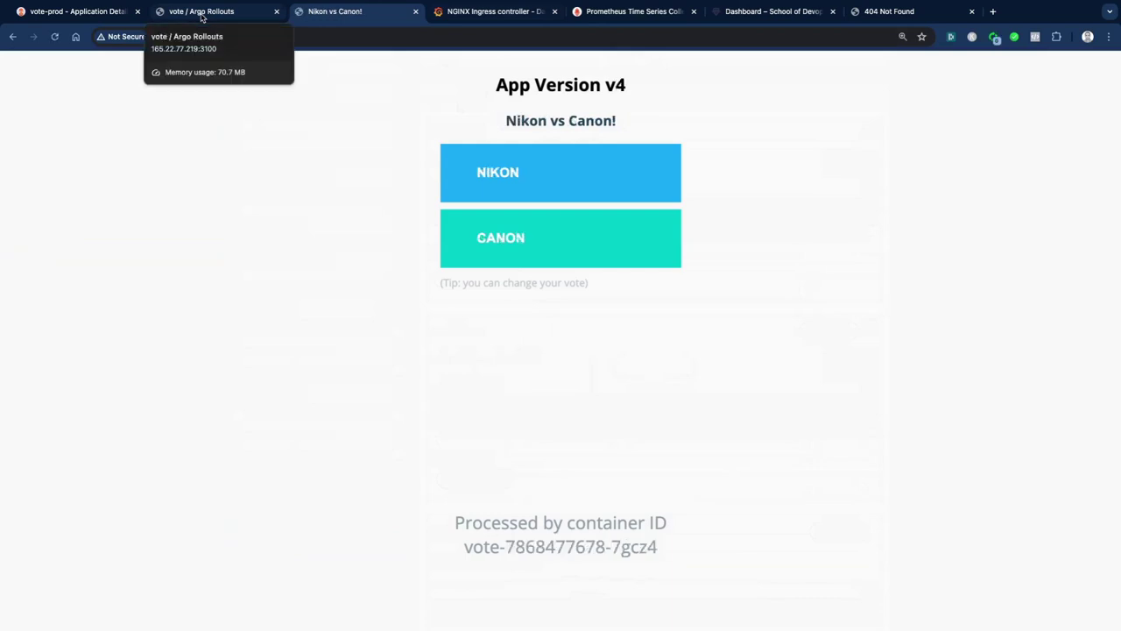
{"action": "key", "text": "super+r"}
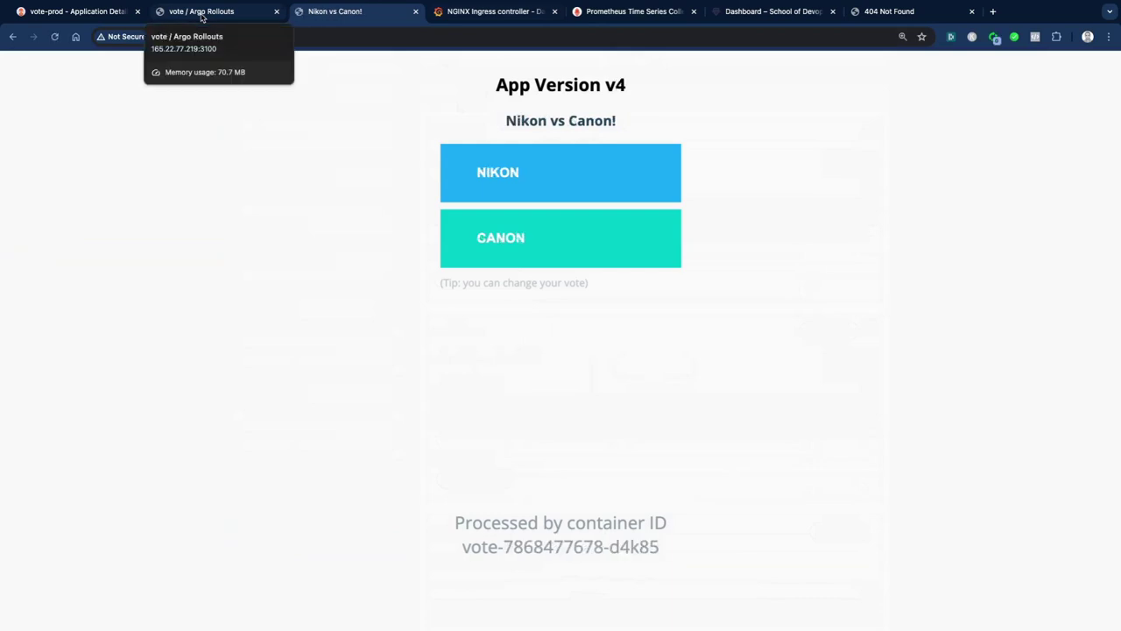
{"action": "left_click", "coordinate": [201, 12]}
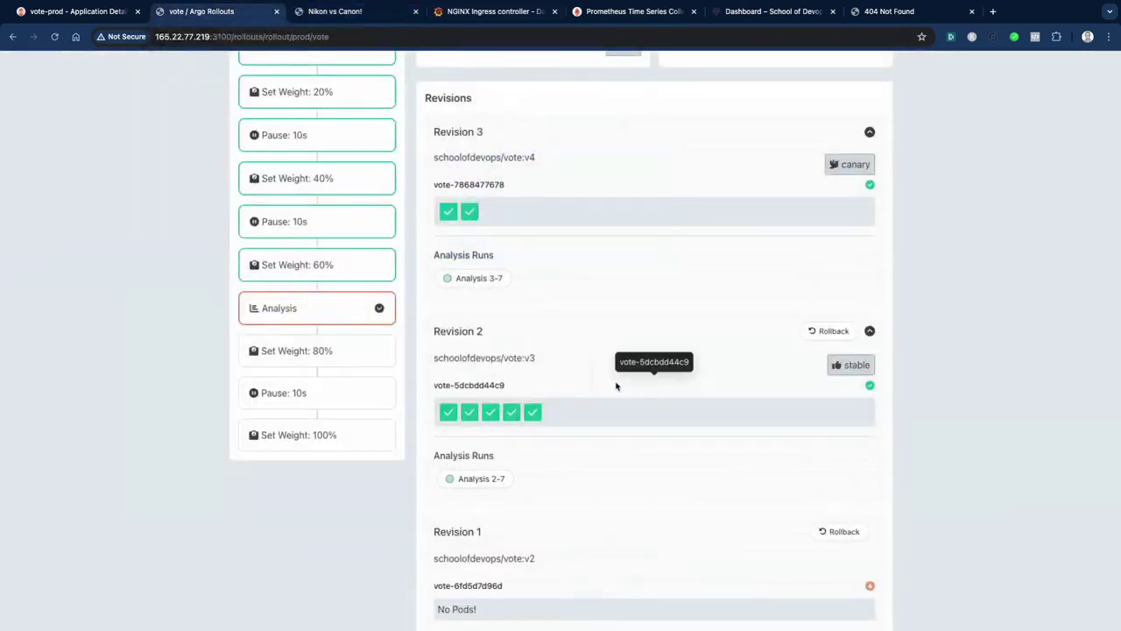
Step: Reopen Analysis 3-7's nginx-latency-ms table showing failures 36.82, 37.94 and 39.91
{"action": "left_click", "coordinate": [484, 282]}
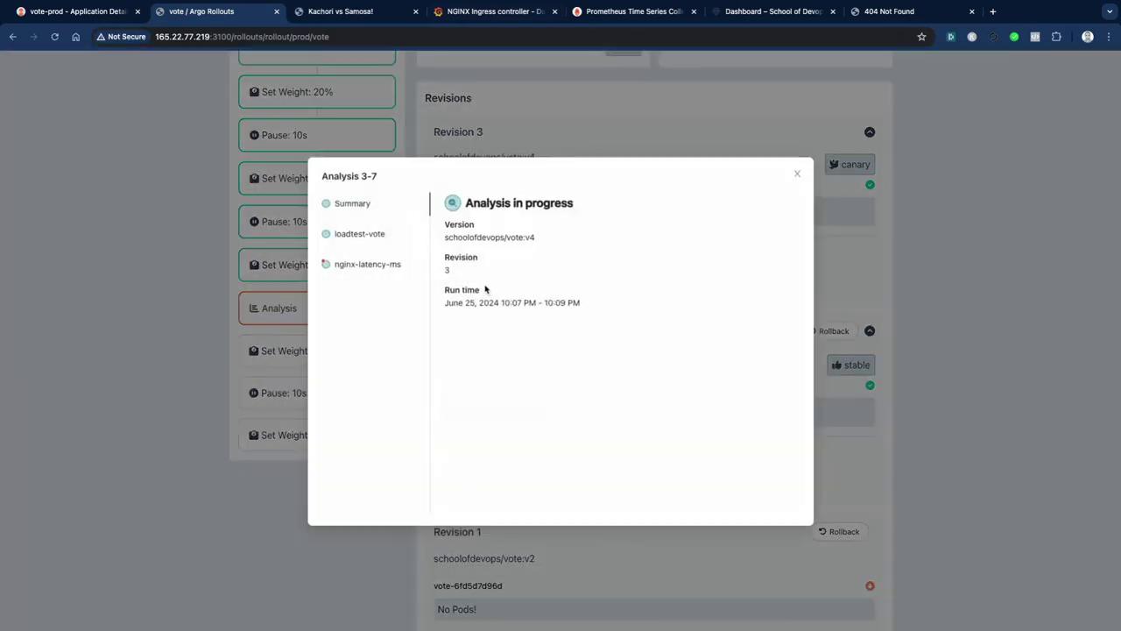
{"action": "left_click", "coordinate": [341, 268]}
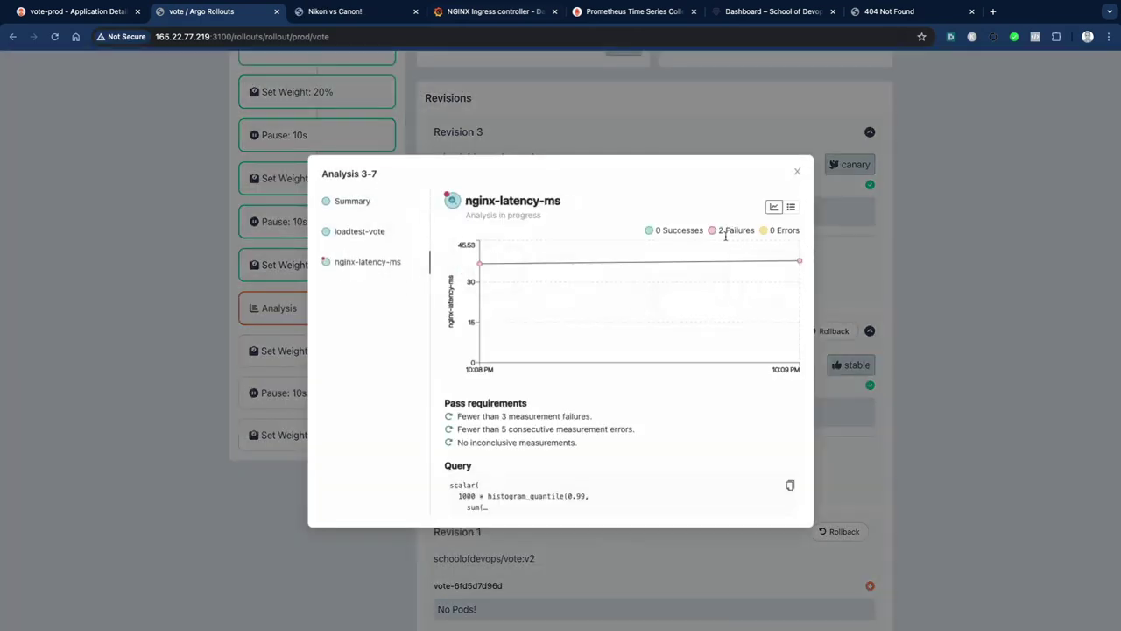
{"action": "triple_click", "coordinate": [545, 422]}
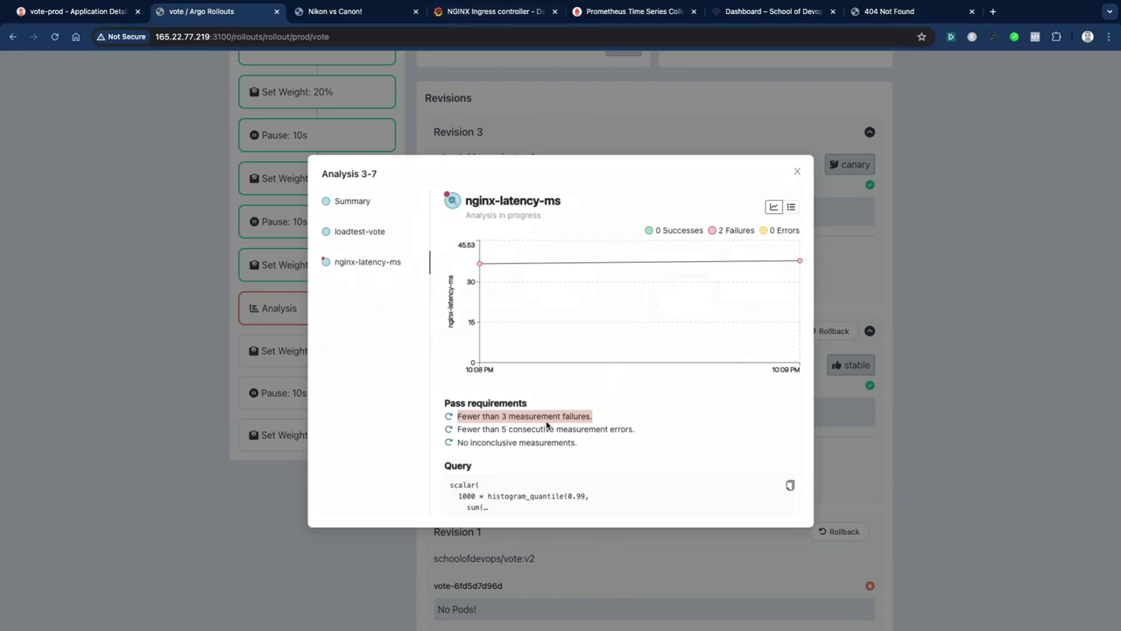
{"action": "left_click", "coordinate": [785, 231]}
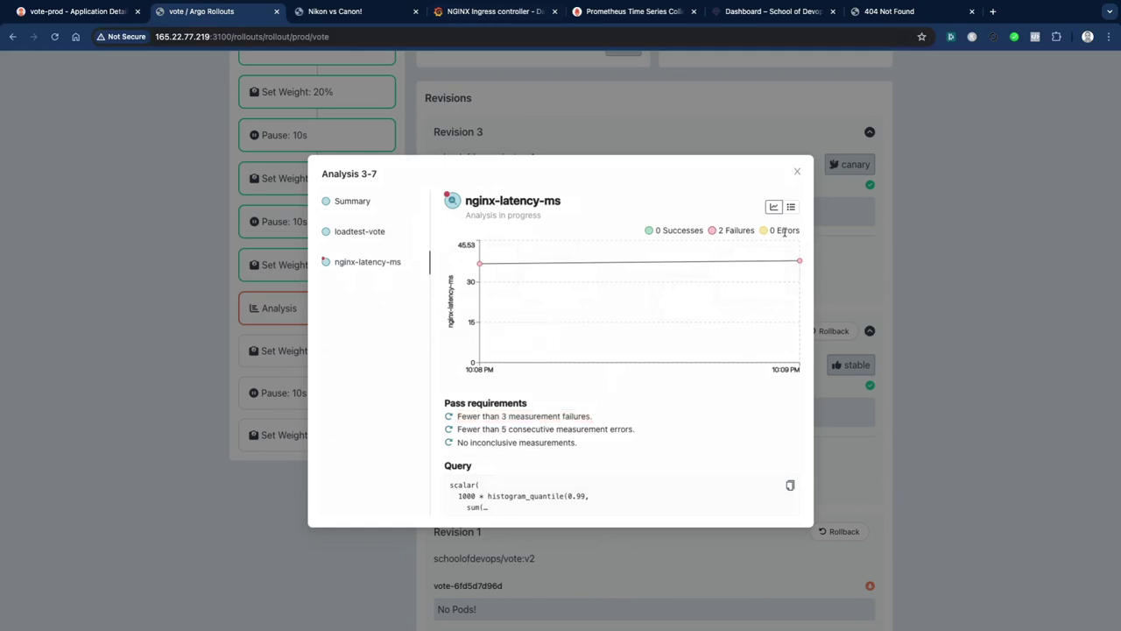
{"action": "left_click", "coordinate": [791, 207]}
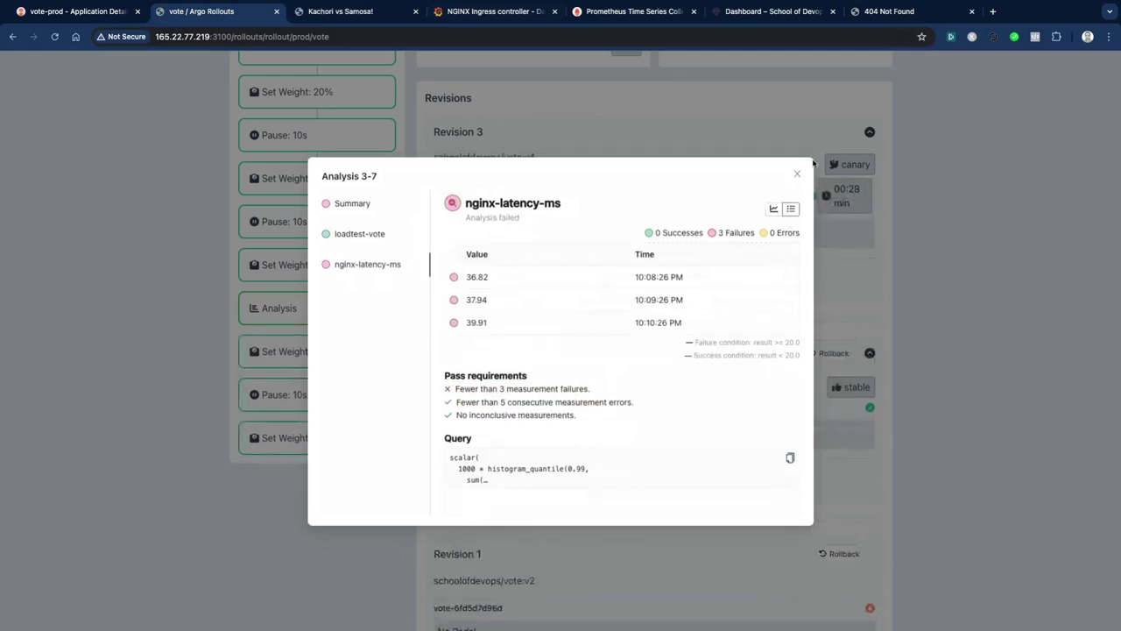
Step: Reopen Analysis 3-7 to highlight its failureLimit failure summary, then view the vote app serving v3
{"action": "left_click", "coordinate": [798, 176]}
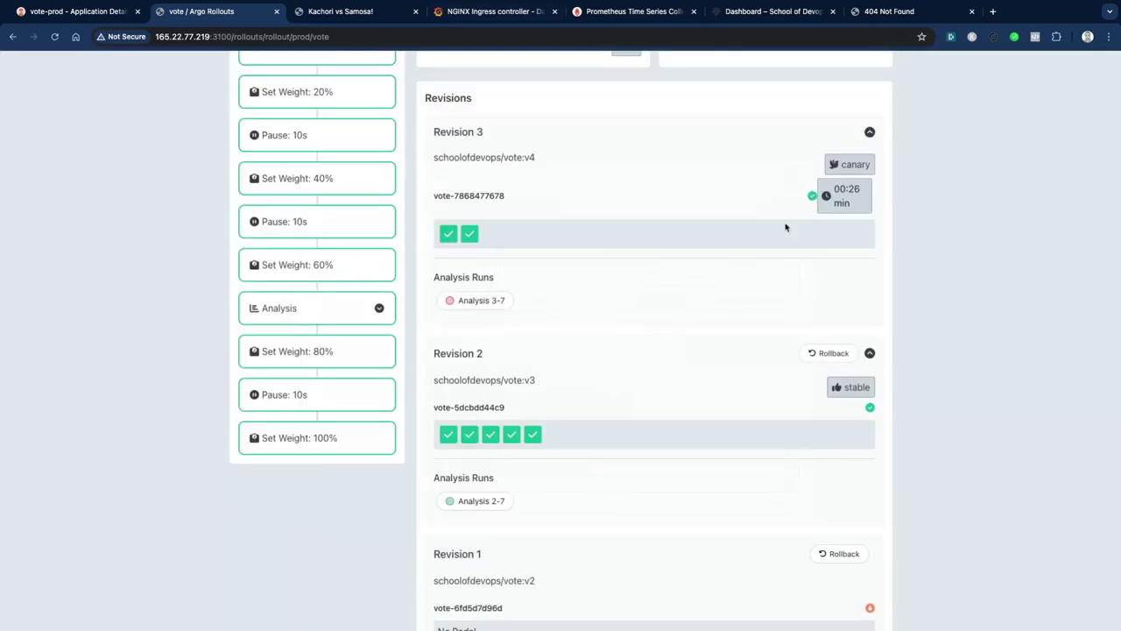
{"action": "left_click", "coordinate": [481, 301]}
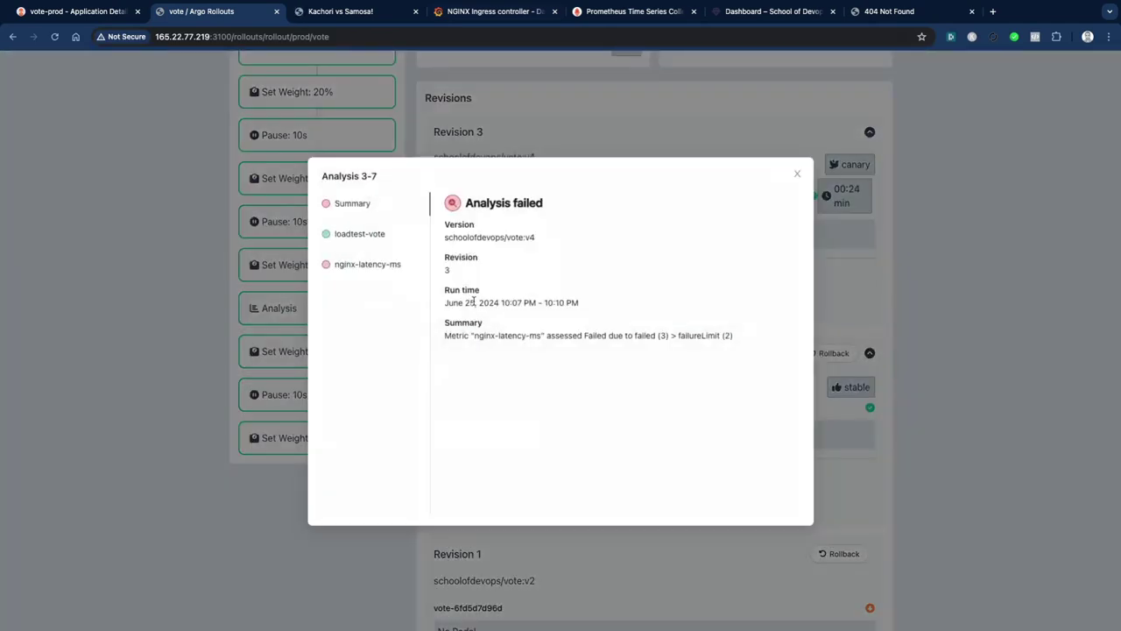
{"action": "triple_click", "coordinate": [480, 335]}
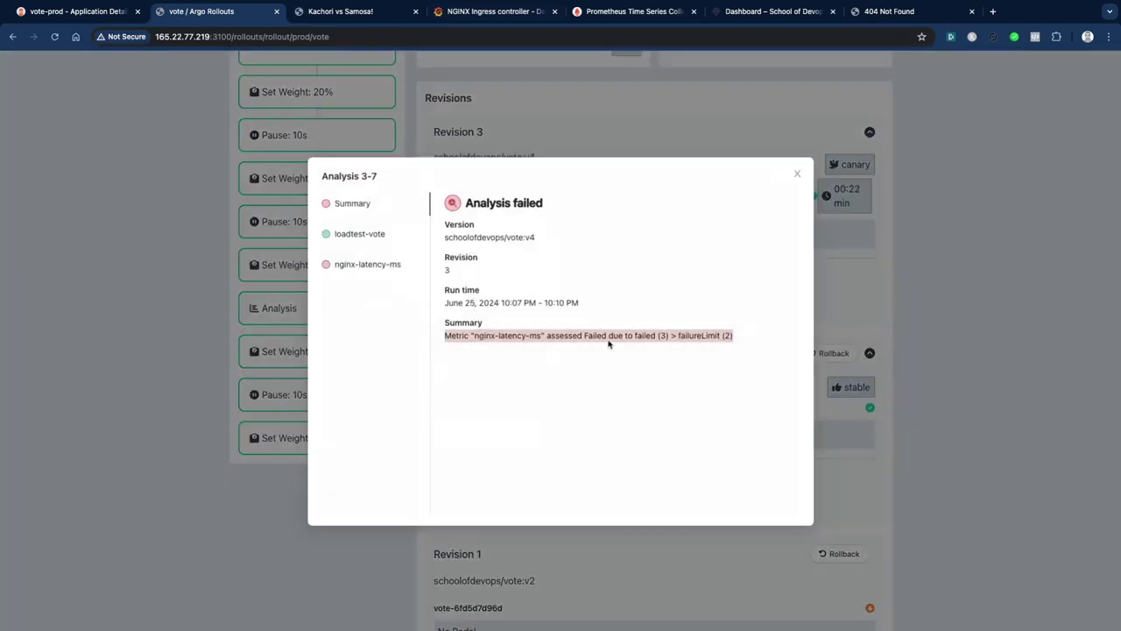
{"action": "double_click", "coordinate": [711, 335]}
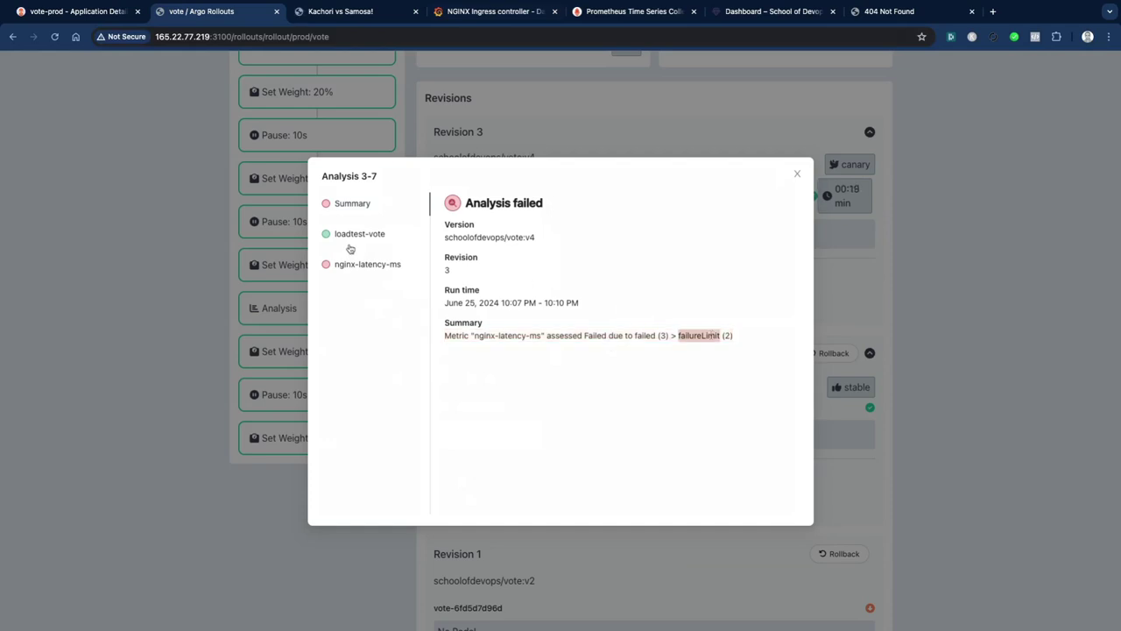
{"action": "left_click", "coordinate": [796, 174]}
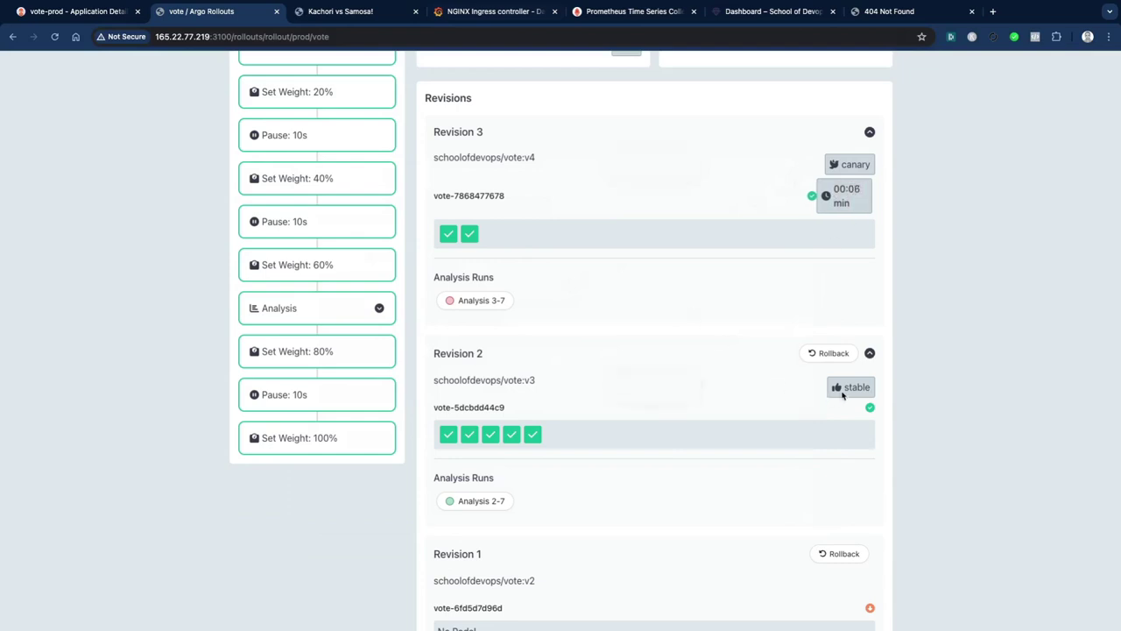
{"action": "left_click", "coordinate": [368, 12]}
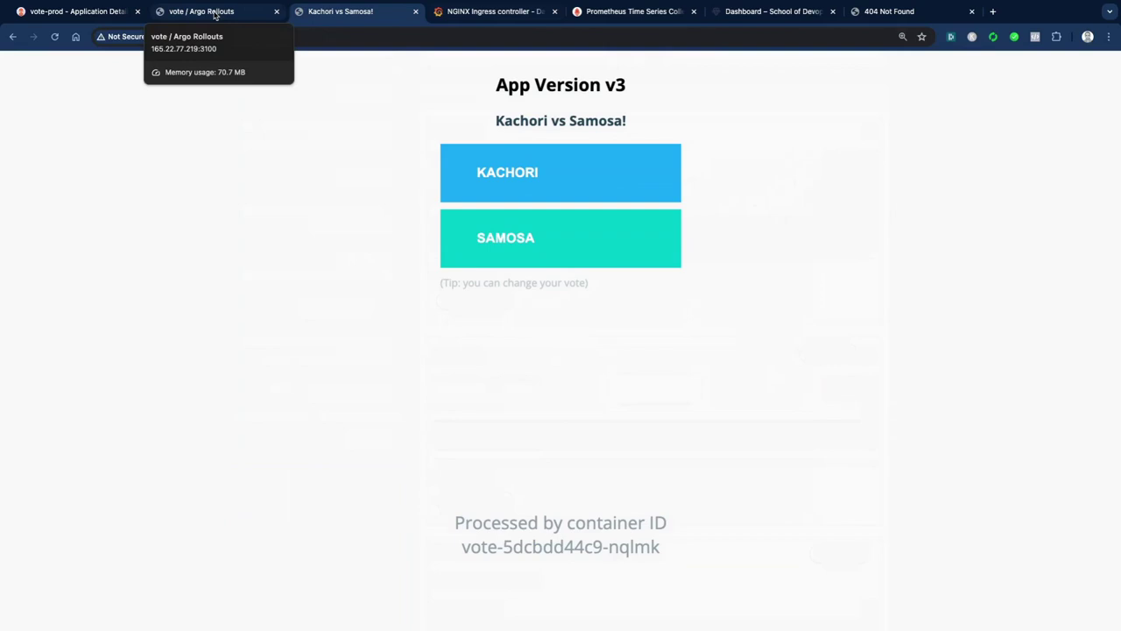
Step: Compare the vote app with the vote rollout's Revisions: vote:v4 has no pods, v3 stable
{"action": "left_click", "coordinate": [215, 14]}
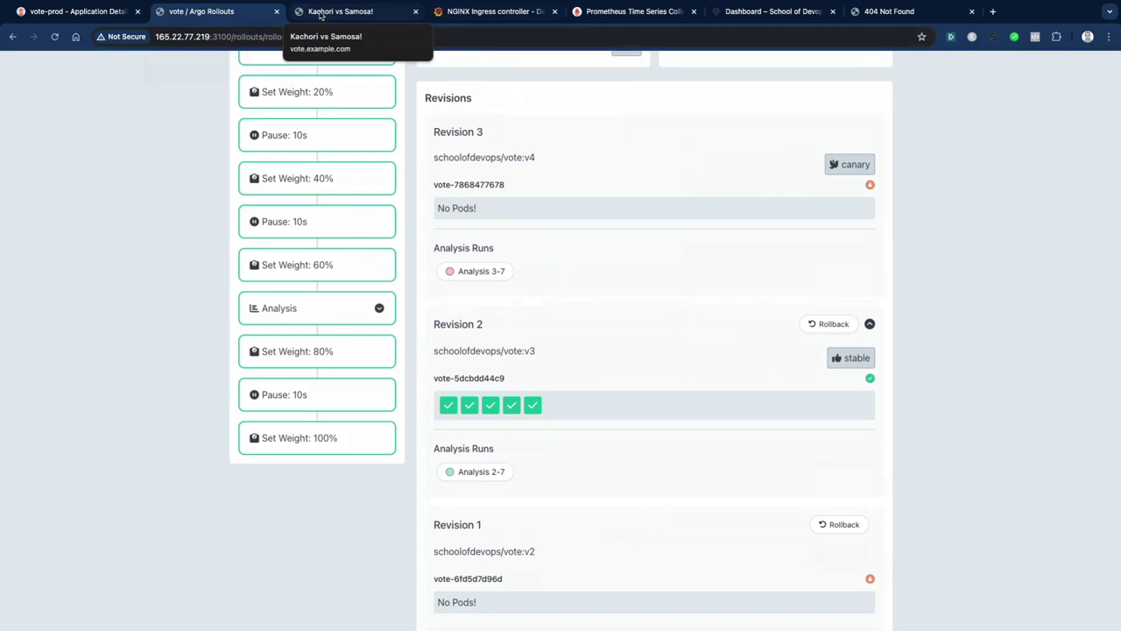
{"action": "left_click", "coordinate": [321, 14]}
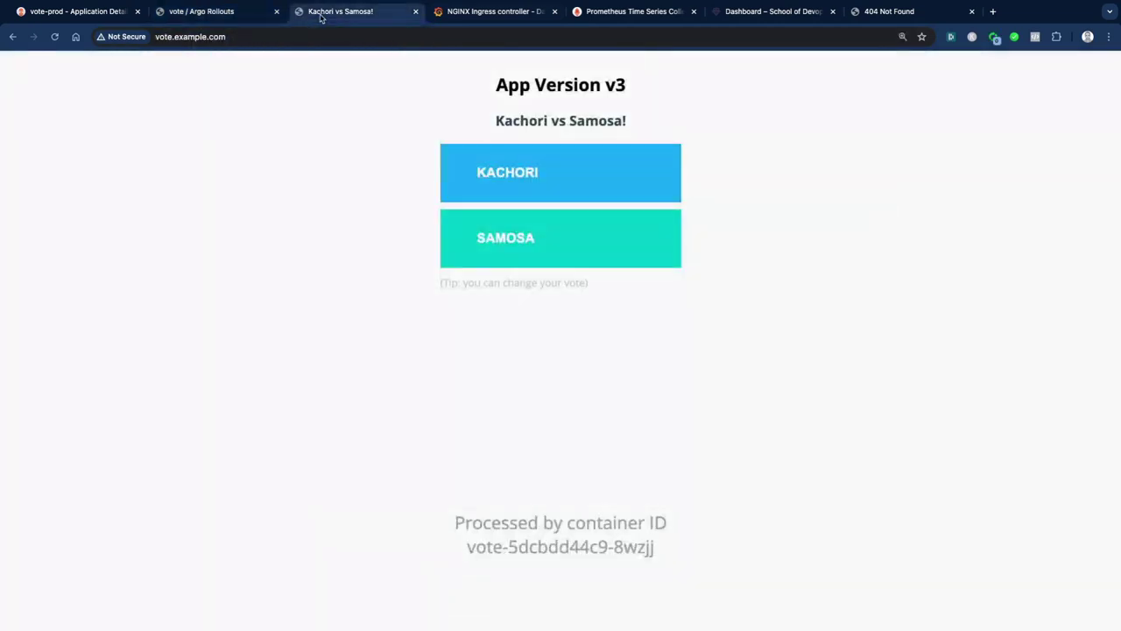
{"action": "left_click", "coordinate": [203, 14]}
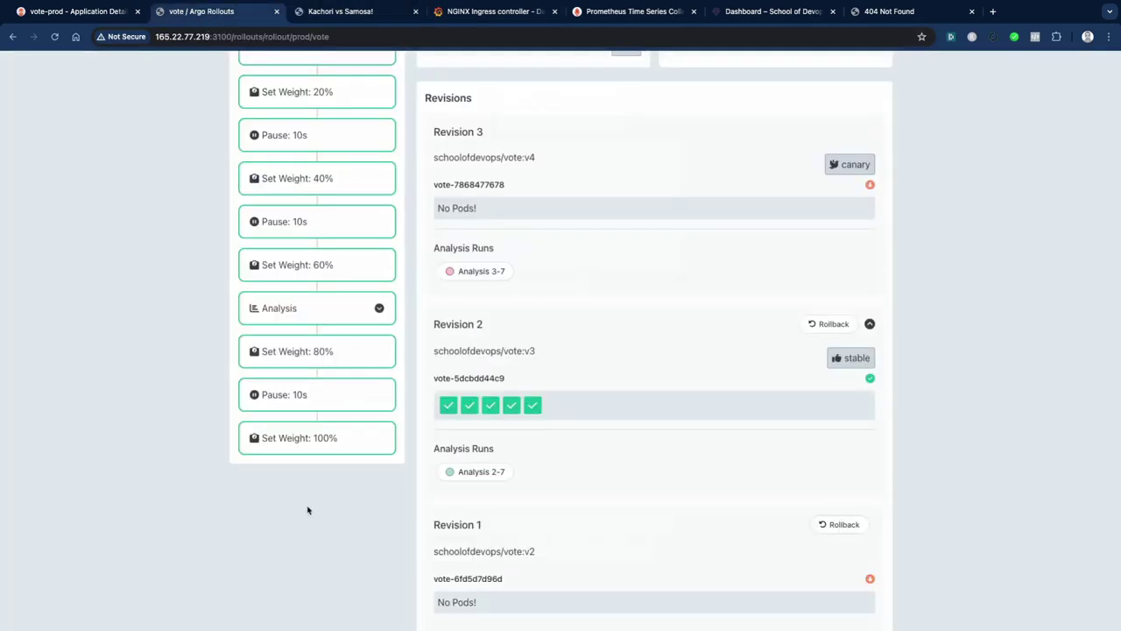
{"action": "scroll", "coordinate": [306, 514], "scroll_direction": "down", "scroll_amount": 1}
{"action": "scroll", "coordinate": [306, 513], "scroll_direction": "up", "scroll_amount": 4}
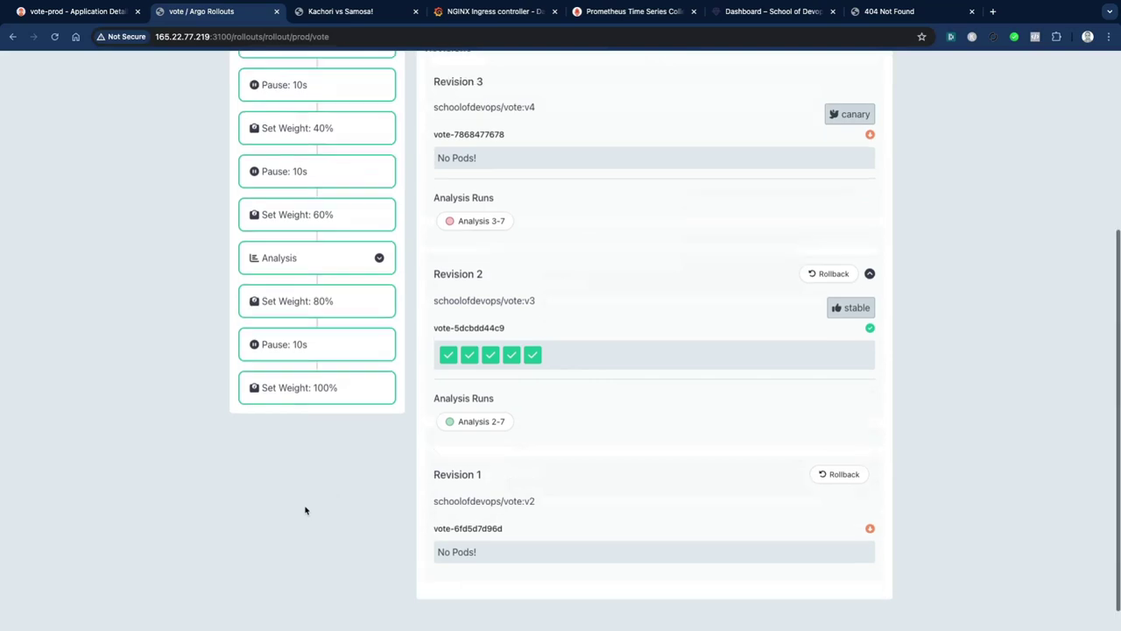
{"action": "scroll", "coordinate": [300, 508], "scroll_direction": "down", "scroll_amount": 3}
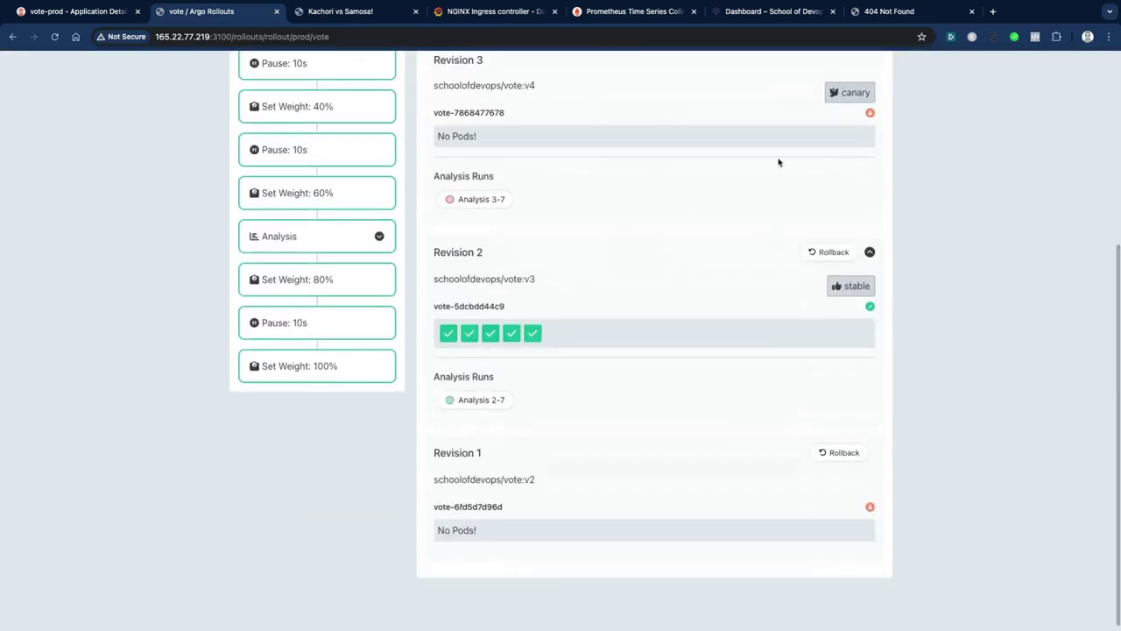
Step: Inspect the NGINX Ingress request volume graph as the vote traffic spike ends, then revisit the rollout
{"action": "left_click", "coordinate": [639, 11]}
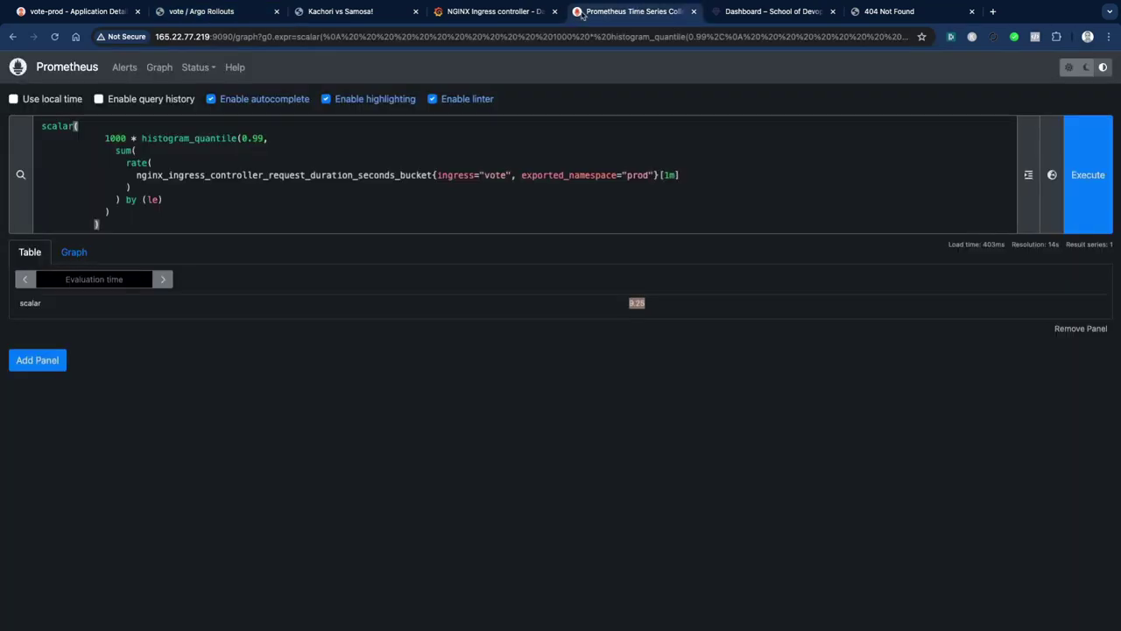
{"action": "left_click", "coordinate": [504, 15]}
{"action": "scroll", "coordinate": [448, 288], "scroll_direction": "down", "scroll_amount": 3}
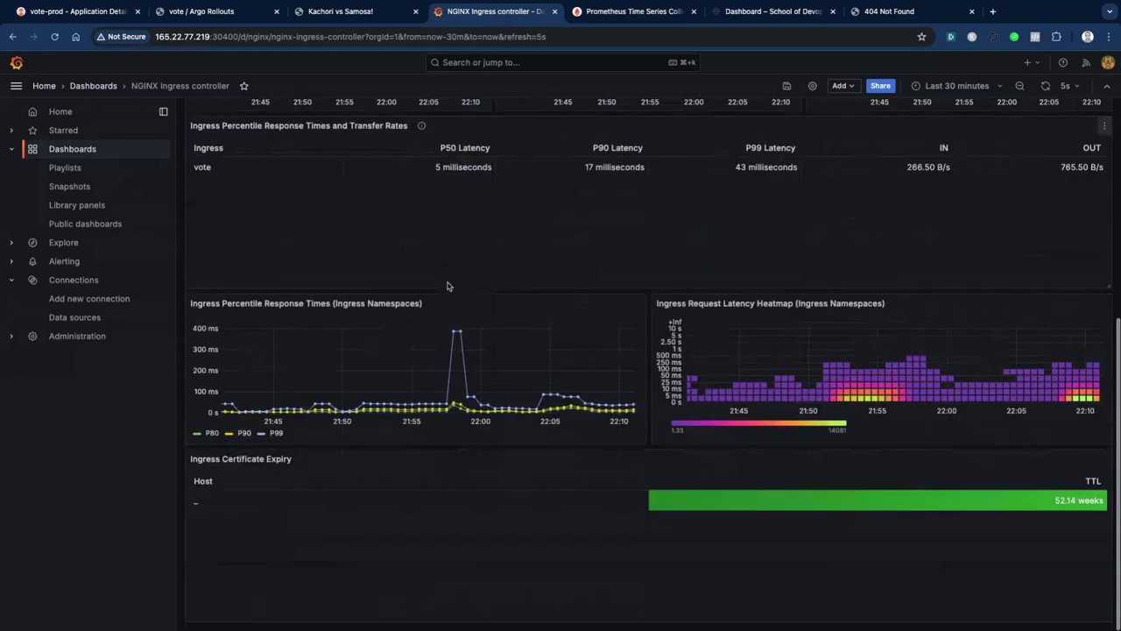
{"action": "scroll", "coordinate": [447, 286], "scroll_direction": "up", "scroll_amount": 4}
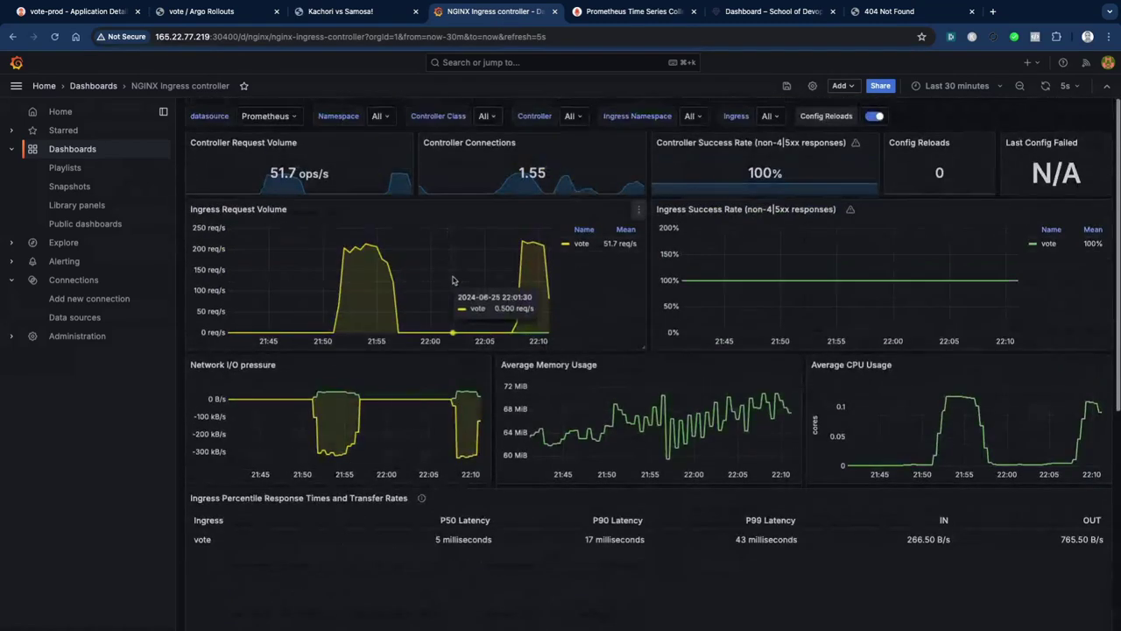
{"action": "scroll", "coordinate": [548, 312], "scroll_direction": "down", "scroll_amount": 4}
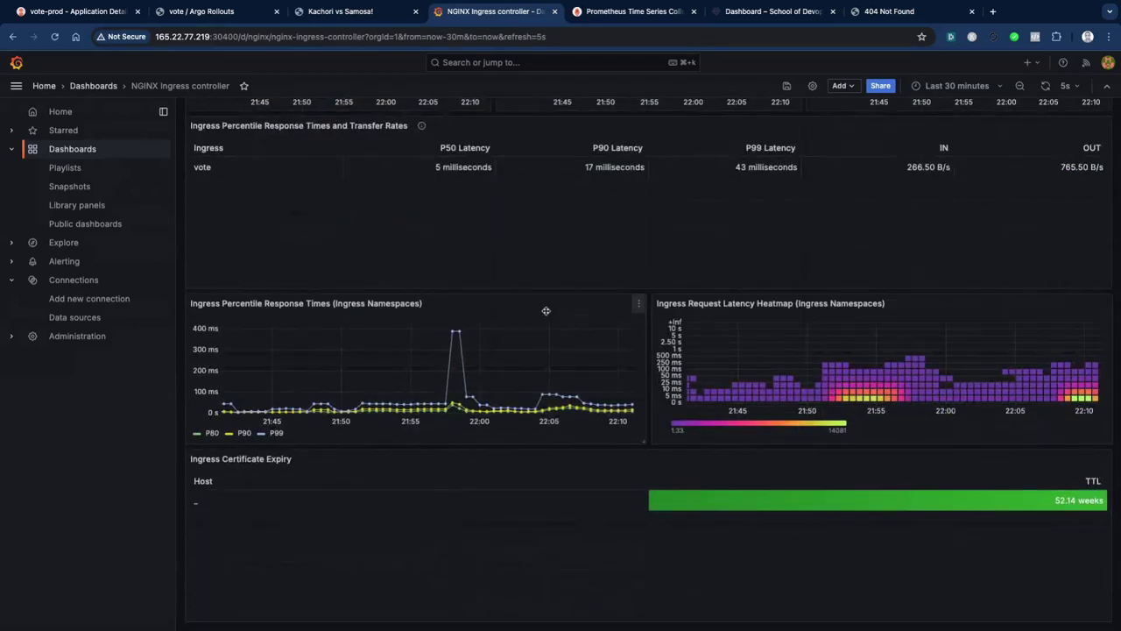
{"action": "scroll", "coordinate": [545, 311], "scroll_direction": "up", "scroll_amount": 4}
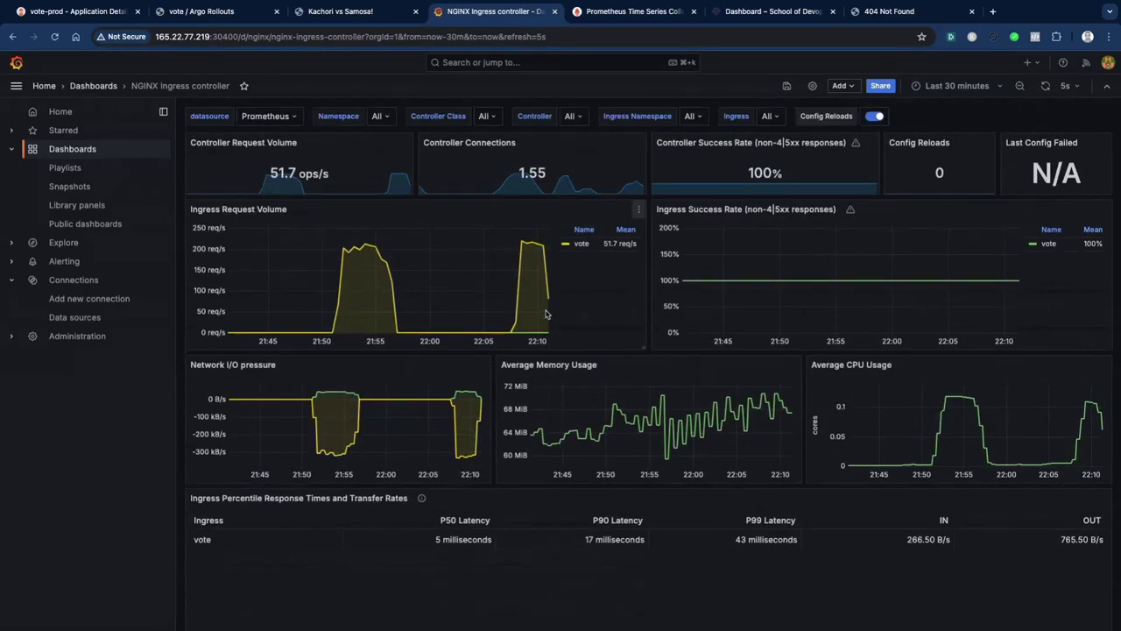
{"action": "mouse_move", "coordinate": [546, 314]}
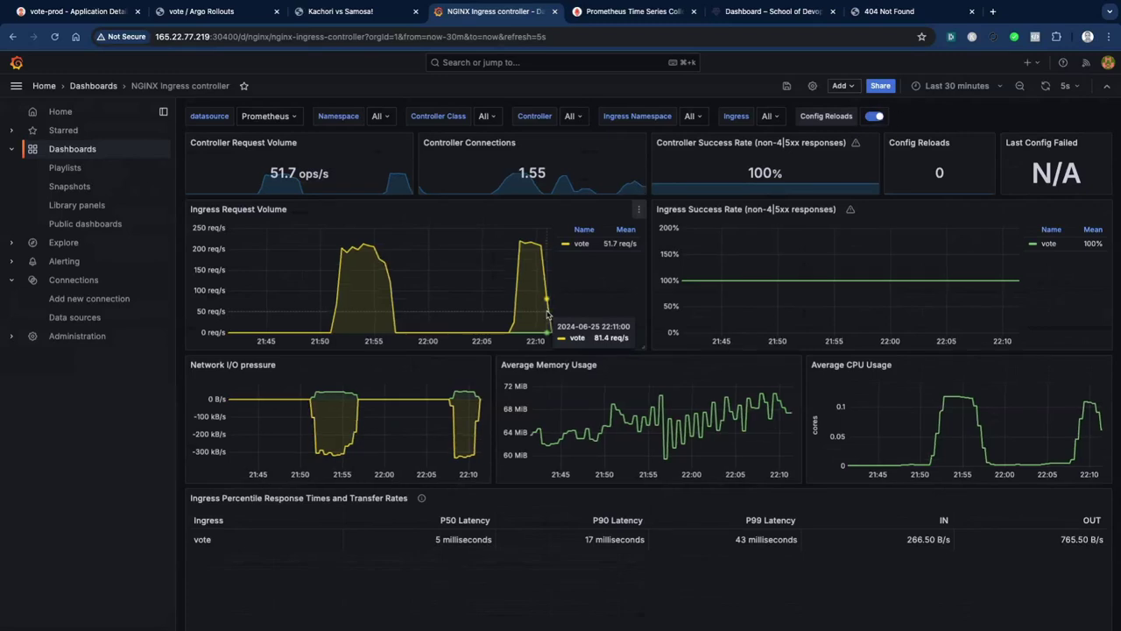
{"action": "scroll", "coordinate": [399, 446], "scroll_direction": "down", "scroll_amount": 5}
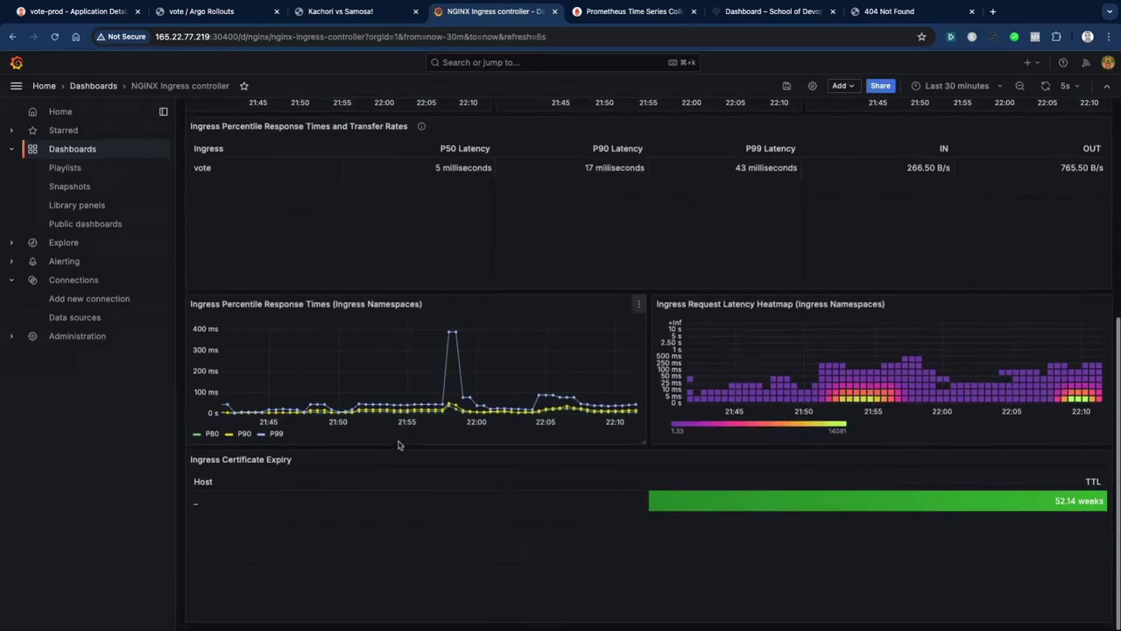
{"action": "scroll", "coordinate": [398, 446], "scroll_direction": "up", "scroll_amount": 3}
{"action": "scroll", "coordinate": [399, 445], "scroll_direction": "up", "scroll_amount": 3}
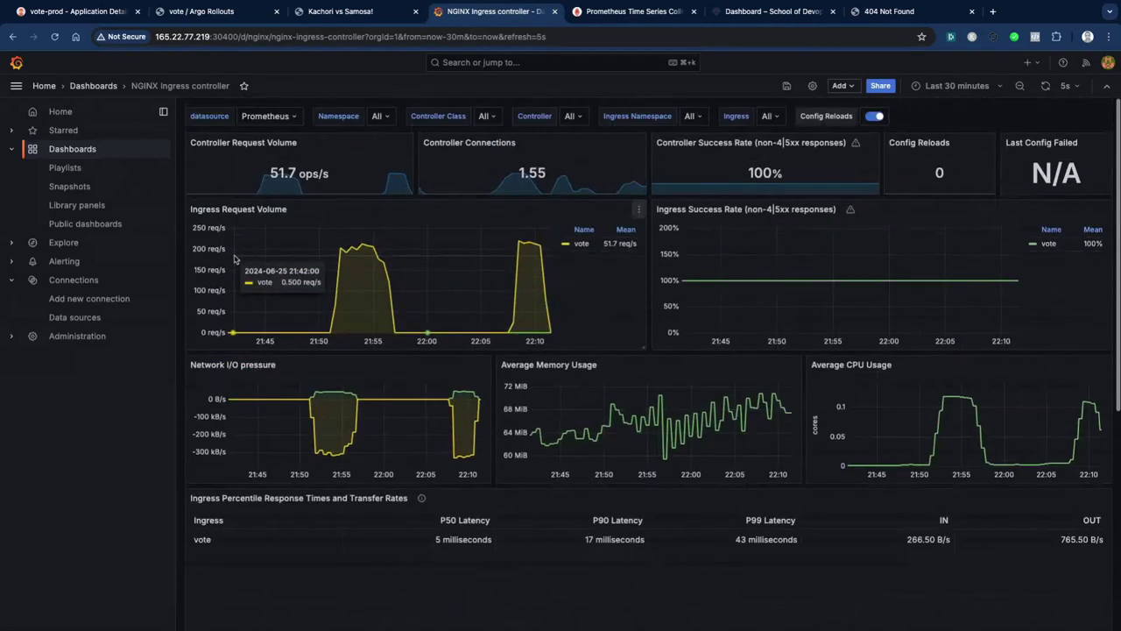
{"action": "left_click", "coordinate": [200, 18]}
{"action": "scroll", "coordinate": [300, 232], "scroll_direction": "up", "scroll_amount": 5}
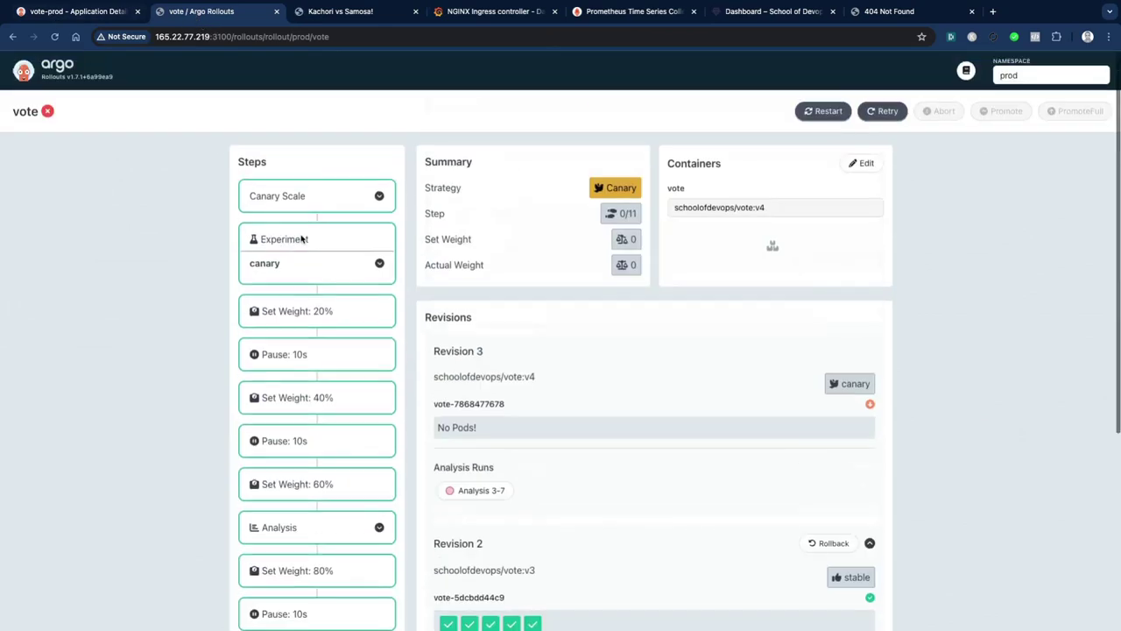
Step: Review the aborted vote rollout at step 0/11 with weight 0, then go back to the ingress dashboard
{"action": "scroll", "coordinate": [301, 237], "scroll_direction": "down", "scroll_amount": 2}
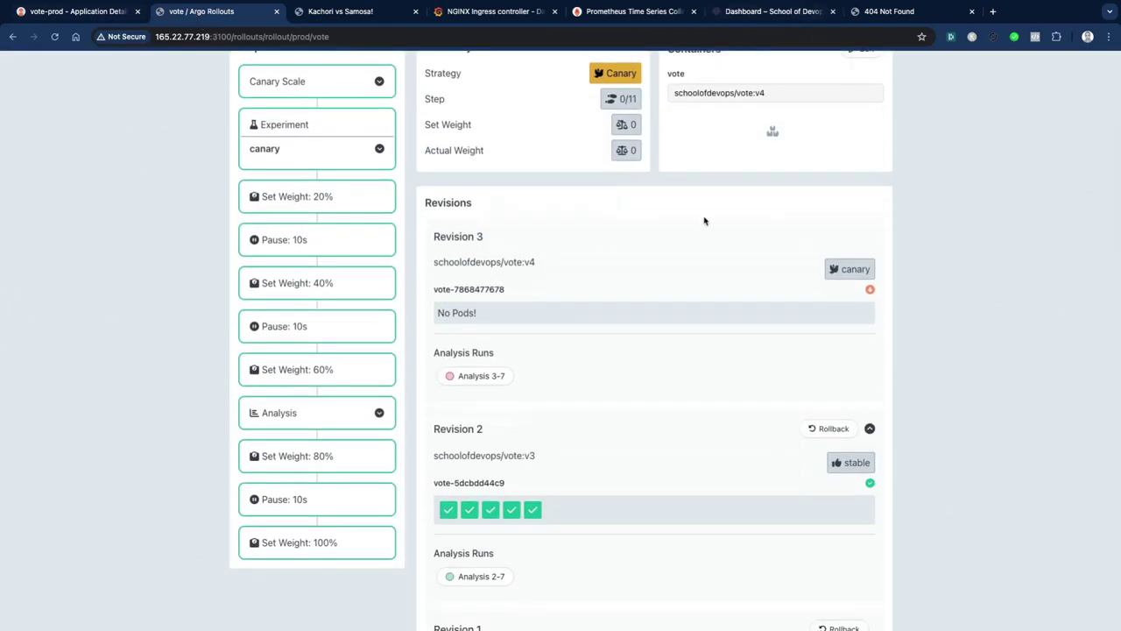
{"action": "scroll", "coordinate": [703, 220], "scroll_direction": "up", "scroll_amount": 2}
{"action": "scroll", "coordinate": [706, 220], "scroll_direction": "down", "scroll_amount": 3}
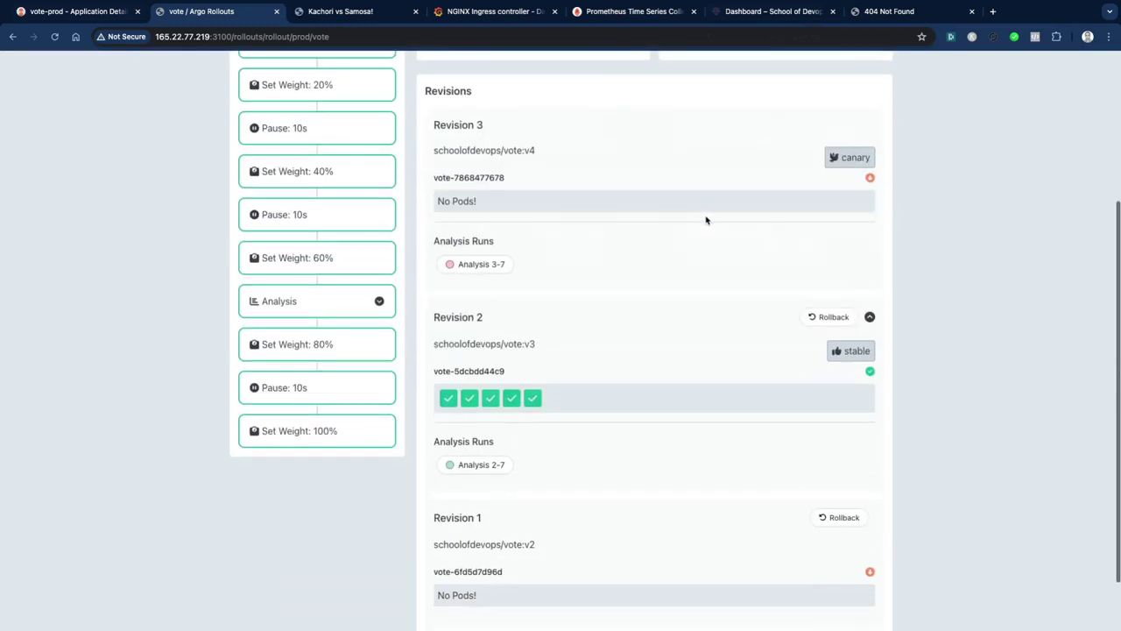
{"action": "left_click", "coordinate": [493, 13]}
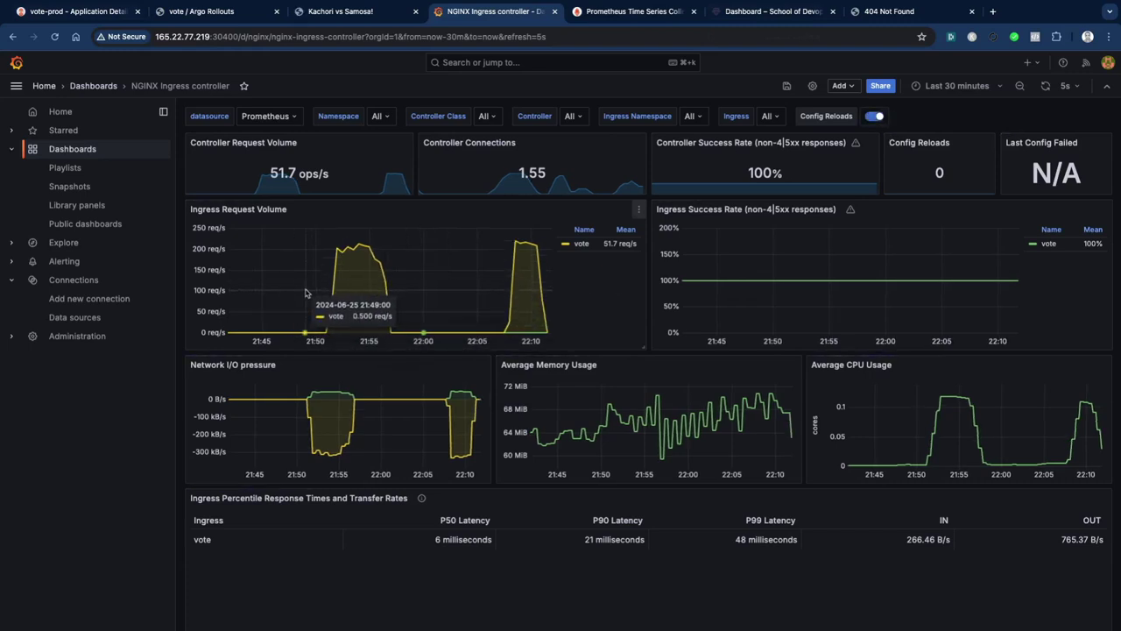
Step: Glance at the vote app, then scroll through the NGINX Ingress controller dashboard panels
{"action": "left_click", "coordinate": [360, 12]}
{"action": "left_click", "coordinate": [496, 12]}
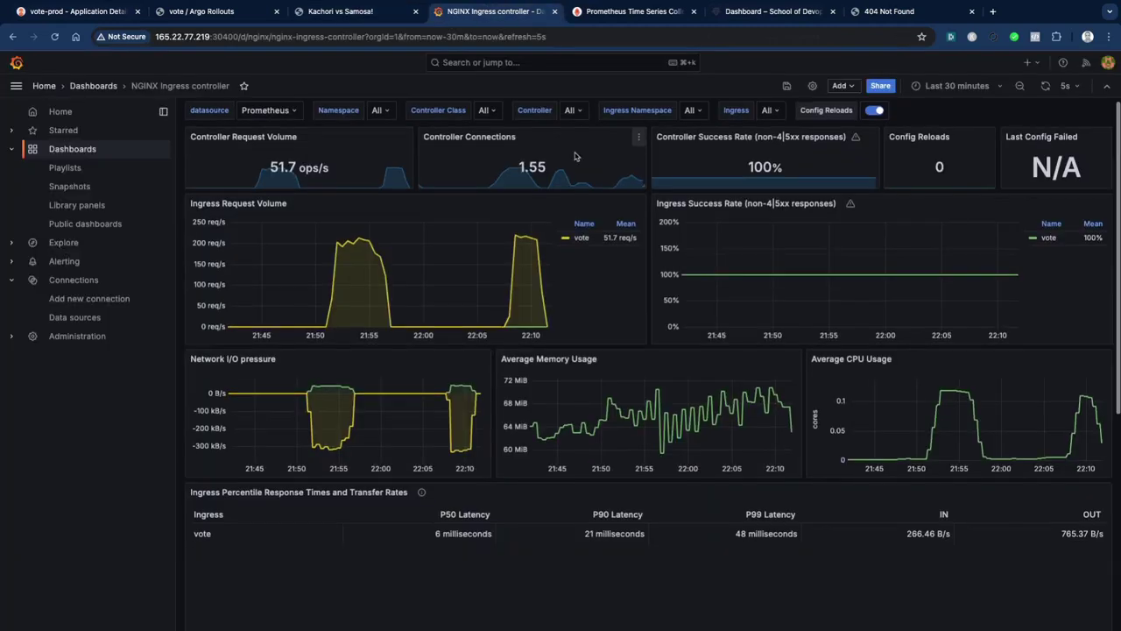
{"action": "scroll", "coordinate": [575, 157], "scroll_direction": "down", "scroll_amount": 5}
{"action": "scroll", "coordinate": [576, 157], "scroll_direction": "down", "scroll_amount": 3}
{"action": "scroll", "coordinate": [576, 155], "scroll_direction": "up", "scroll_amount": 4}
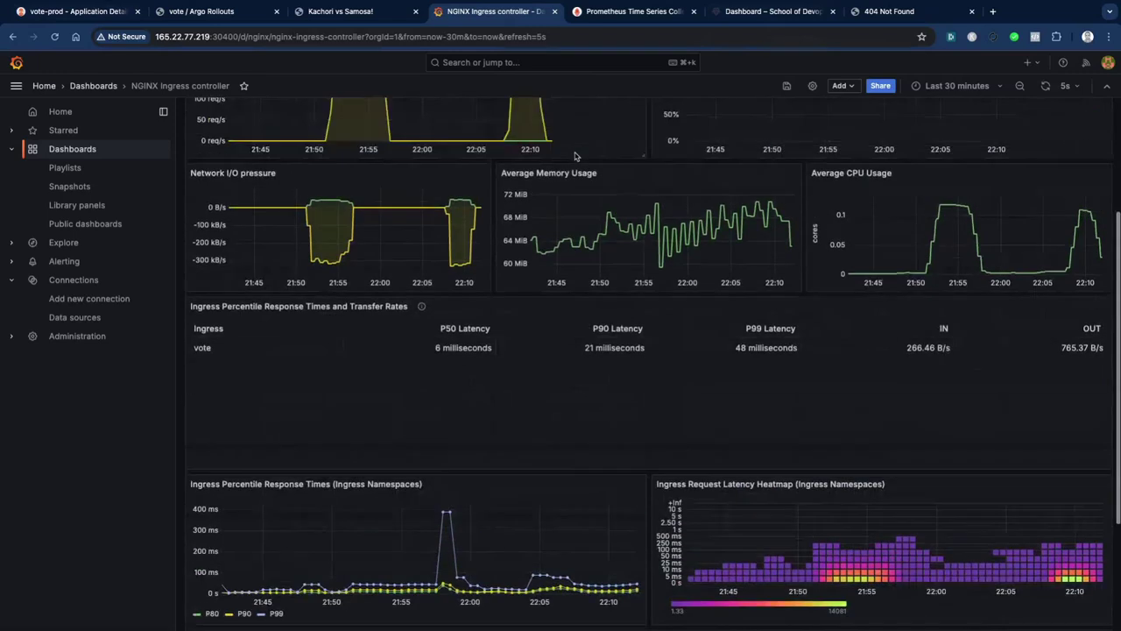
{"action": "scroll", "coordinate": [575, 155], "scroll_direction": "up", "scroll_amount": 1}
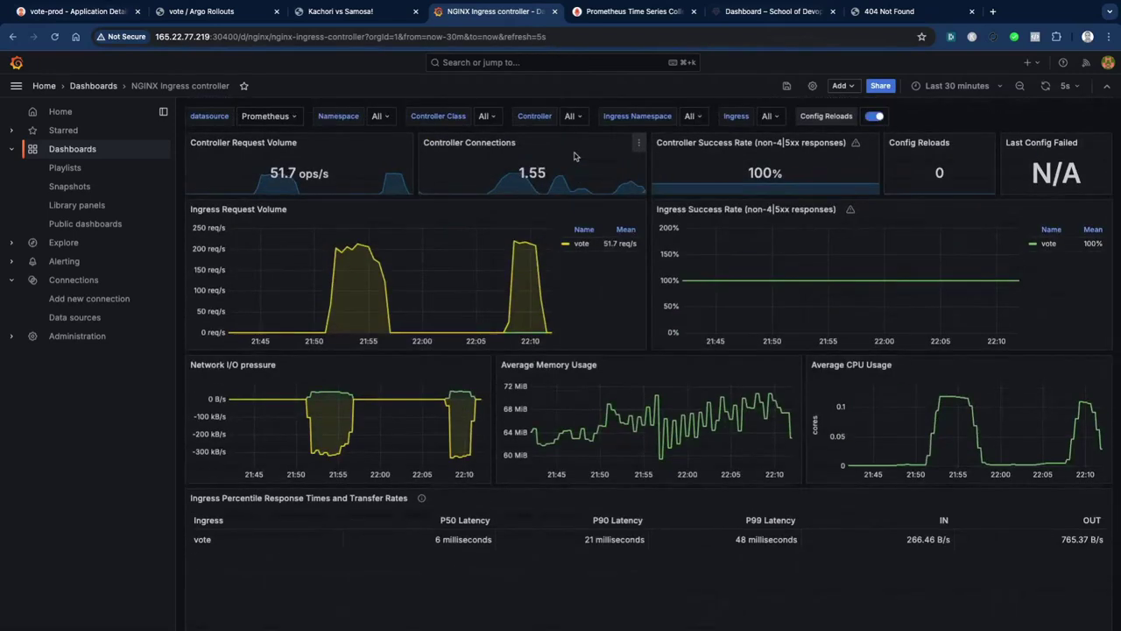
Step: Cross-check the vote app version, rollout status, ingress dashboard and Prometheus p99 latency query
{"action": "left_click", "coordinate": [344, 13]}
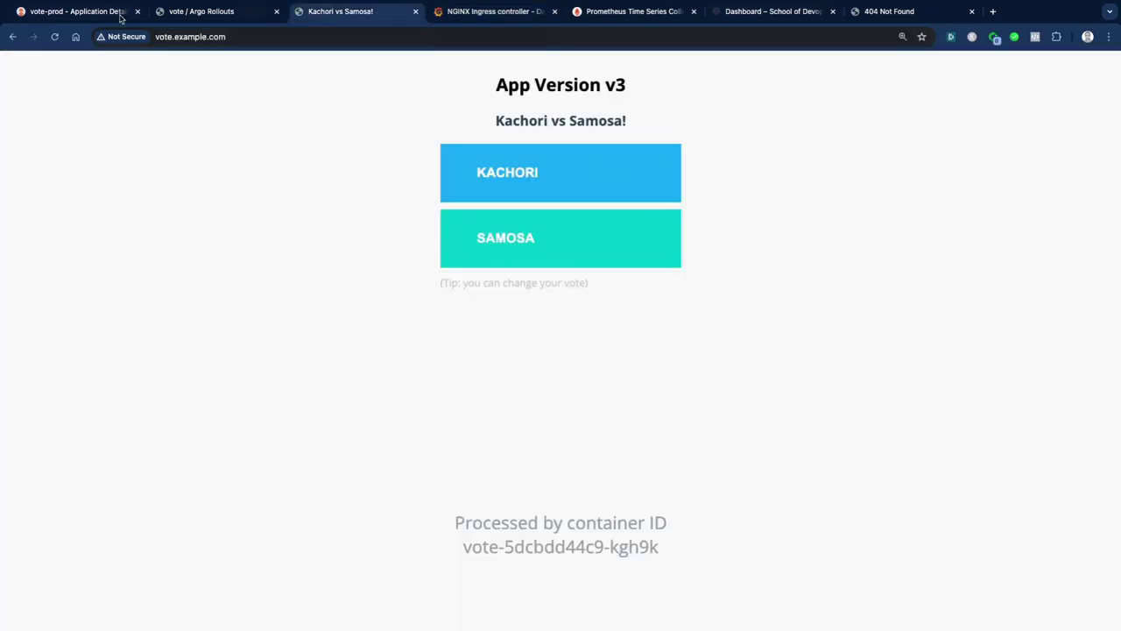
{"action": "left_click", "coordinate": [207, 20]}
{"action": "left_click", "coordinate": [456, 17]}
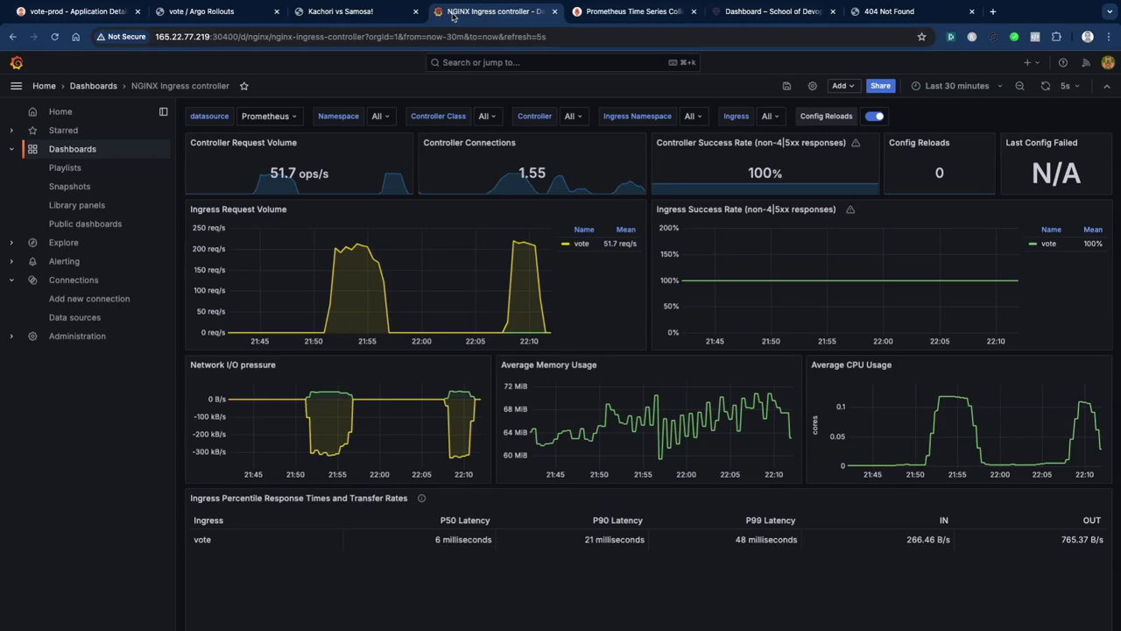
{"action": "left_click", "coordinate": [377, 14]}
{"action": "left_click", "coordinate": [213, 18]}
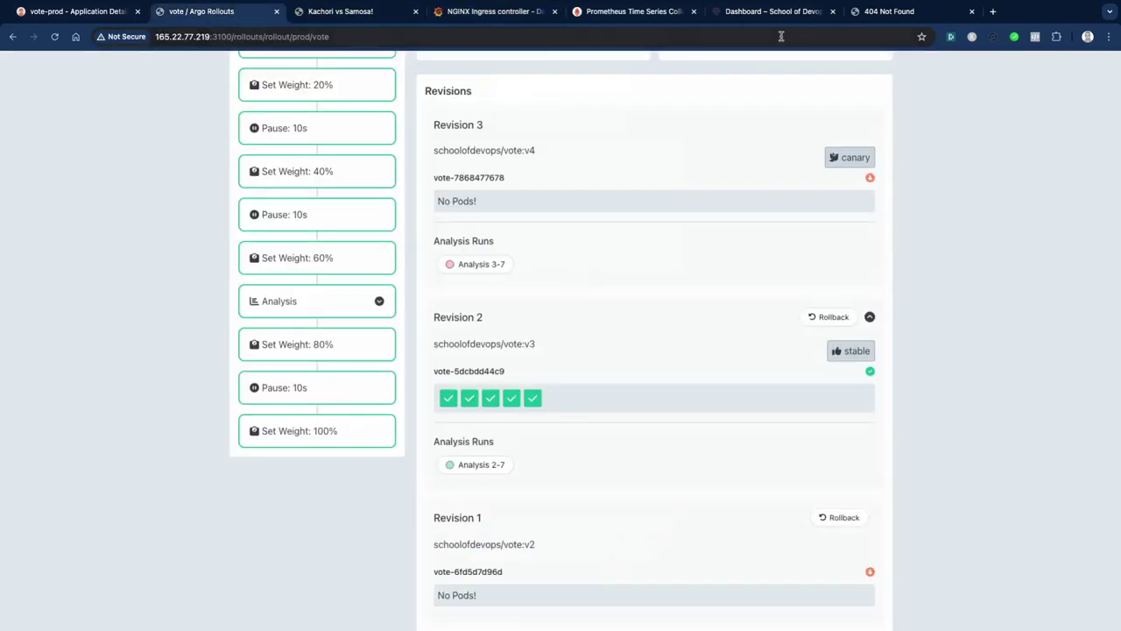
{"action": "left_click", "coordinate": [638, 19]}
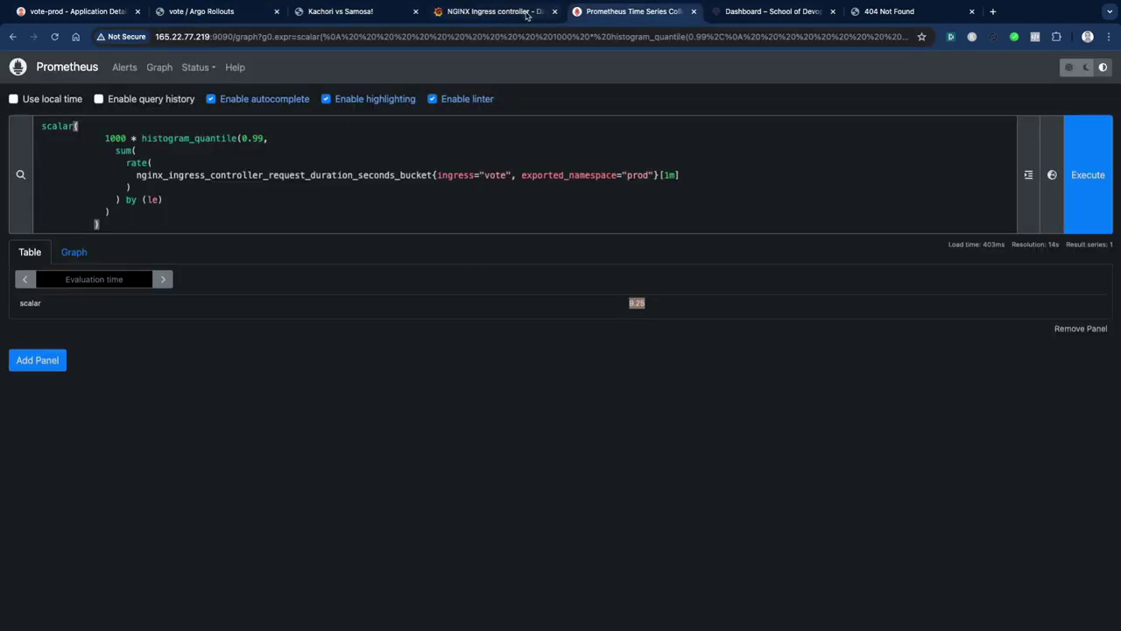
{"action": "left_click", "coordinate": [524, 25]}
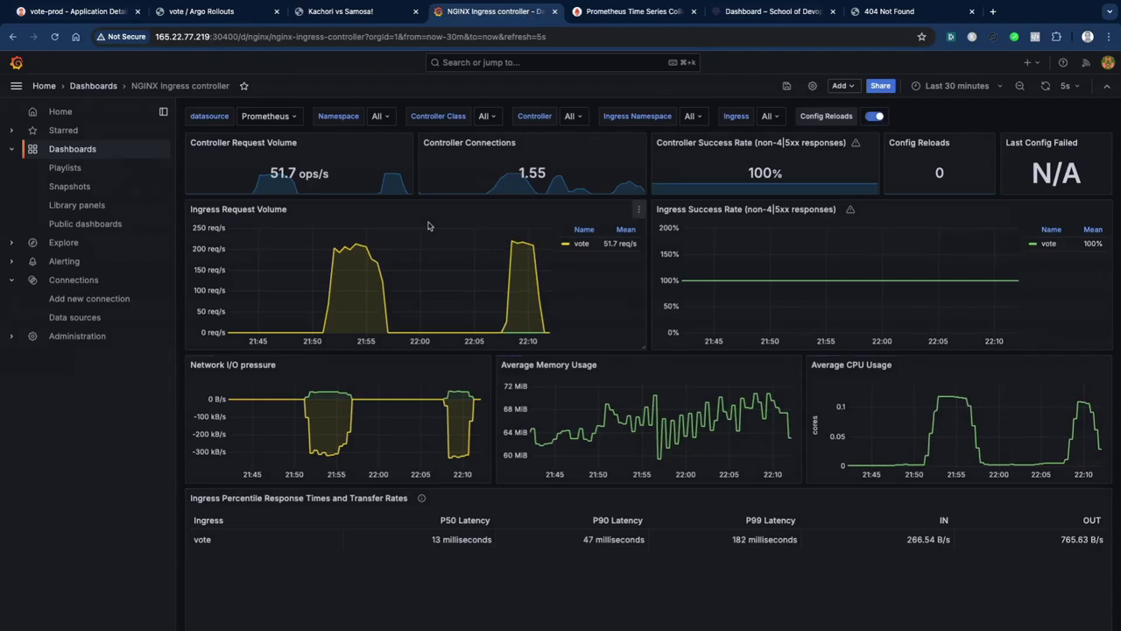
Step: Read the ingress latency table: P50 8 ms, P90 21 ms, P99 38 ms
{"action": "mouse_move", "coordinate": [423, 230]}
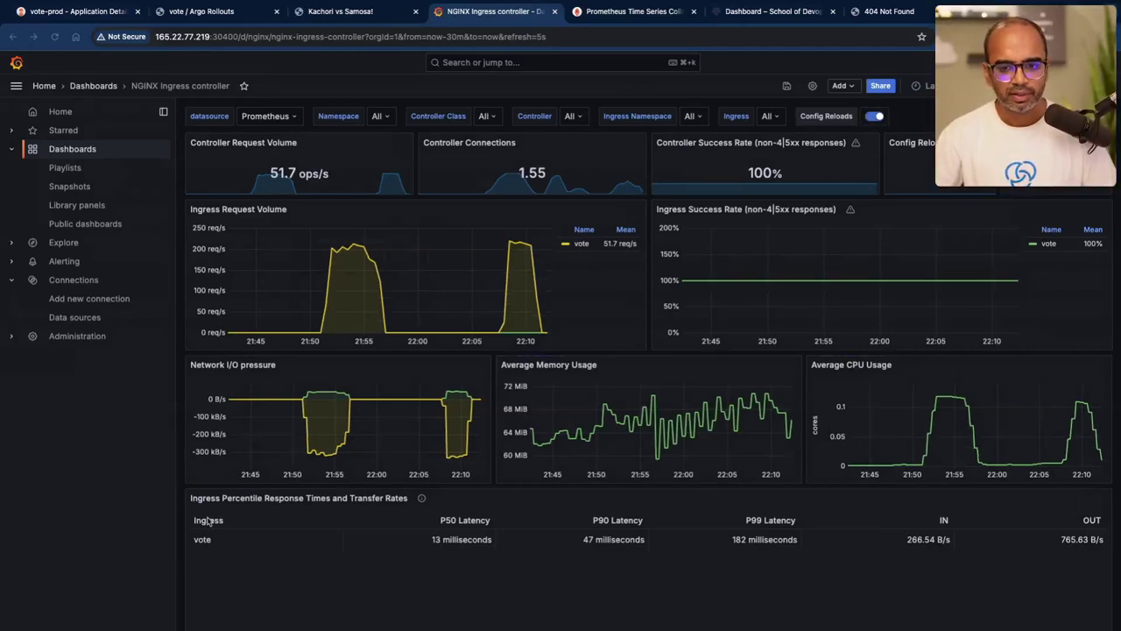
{"action": "scroll", "coordinate": [497, 390], "scroll_direction": "down", "scroll_amount": 5}
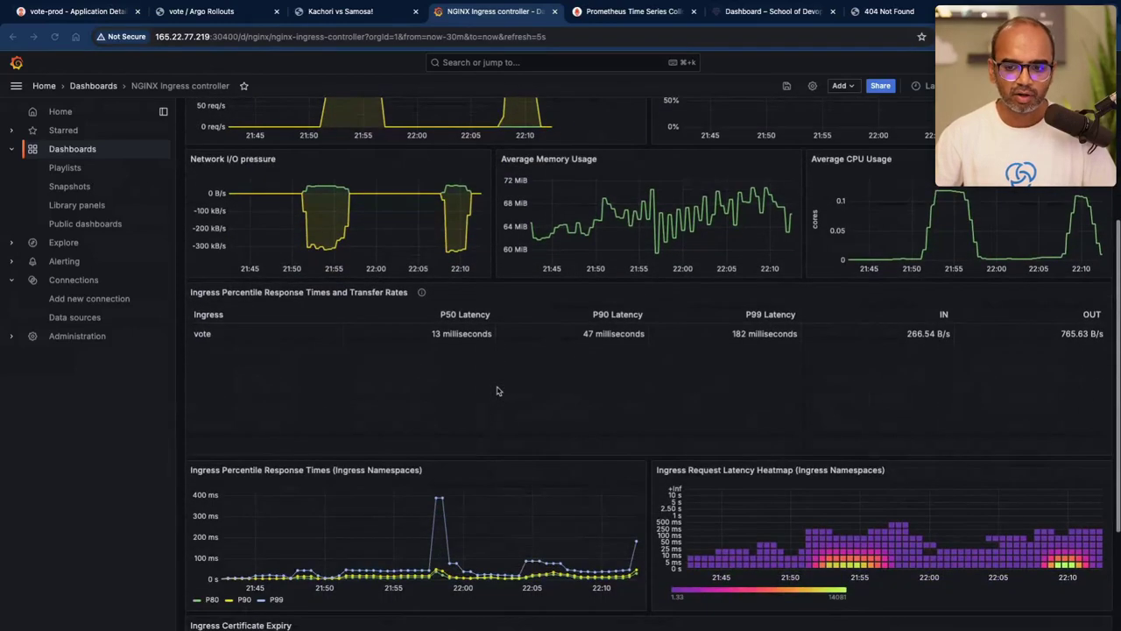
{"action": "scroll", "coordinate": [497, 391], "scroll_direction": "up", "scroll_amount": 3}
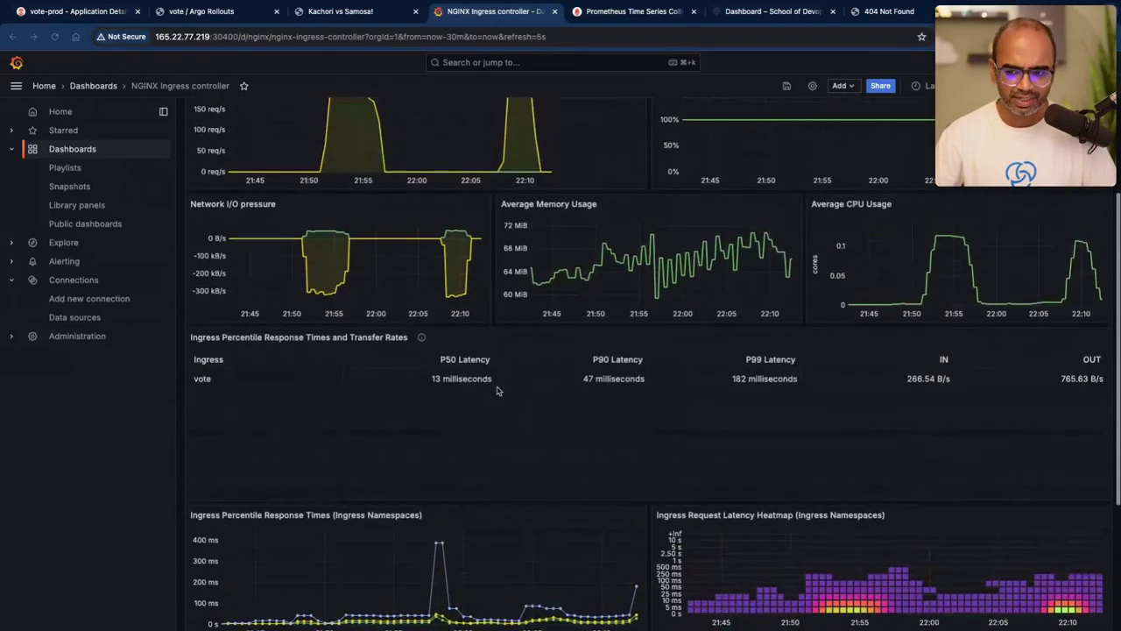
{"action": "scroll", "coordinate": [497, 391], "scroll_direction": "down", "scroll_amount": 3}
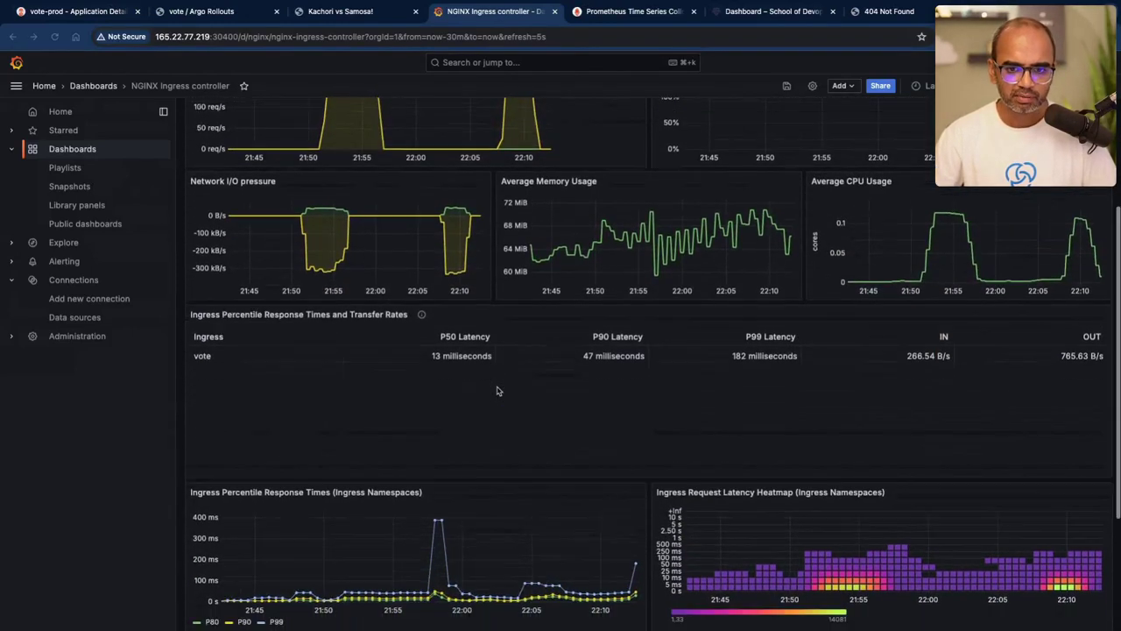
{"action": "scroll", "coordinate": [496, 390], "scroll_direction": "up", "scroll_amount": 4}
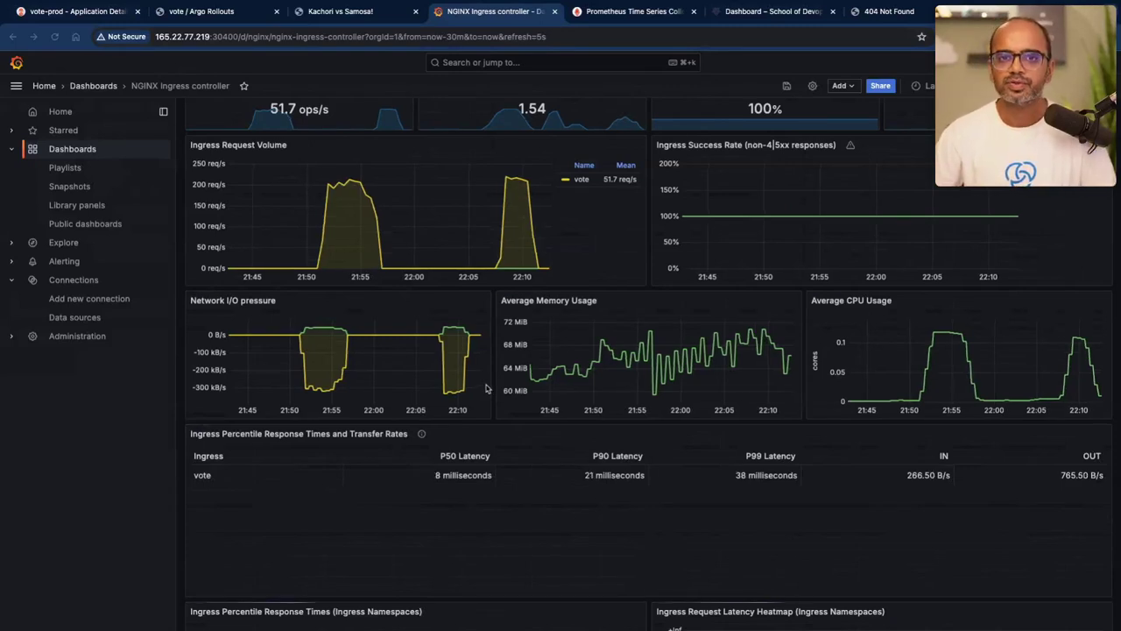
{"action": "key", "text": "ctrl+Left"}
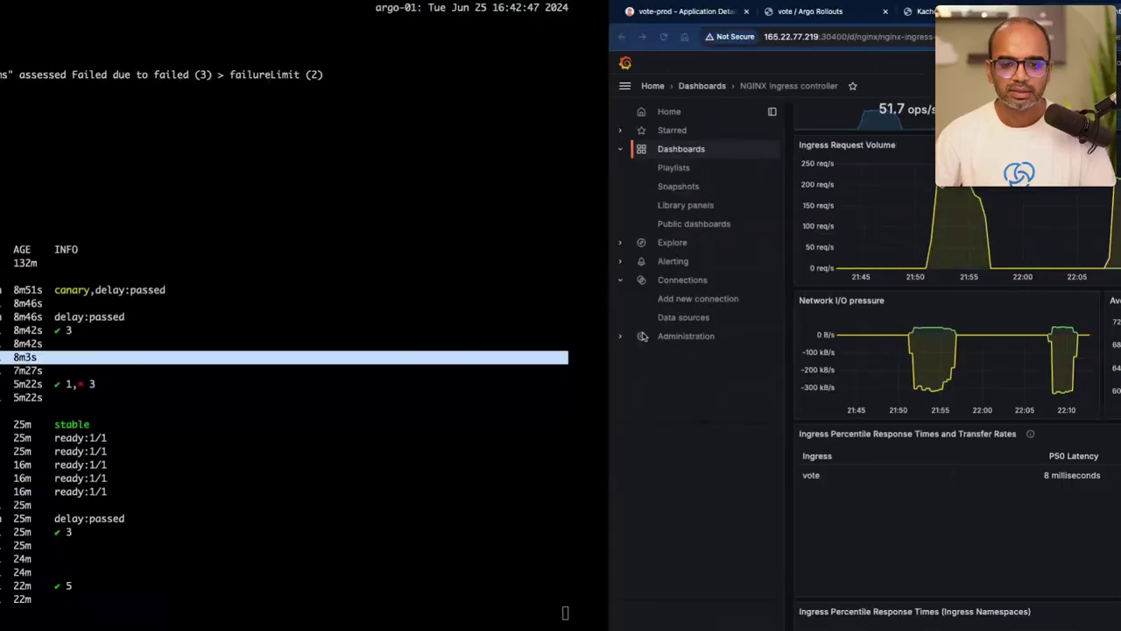
{"action": "key", "text": "ctrl+Left"}
{"action": "key", "text": "ctrl+Right"}
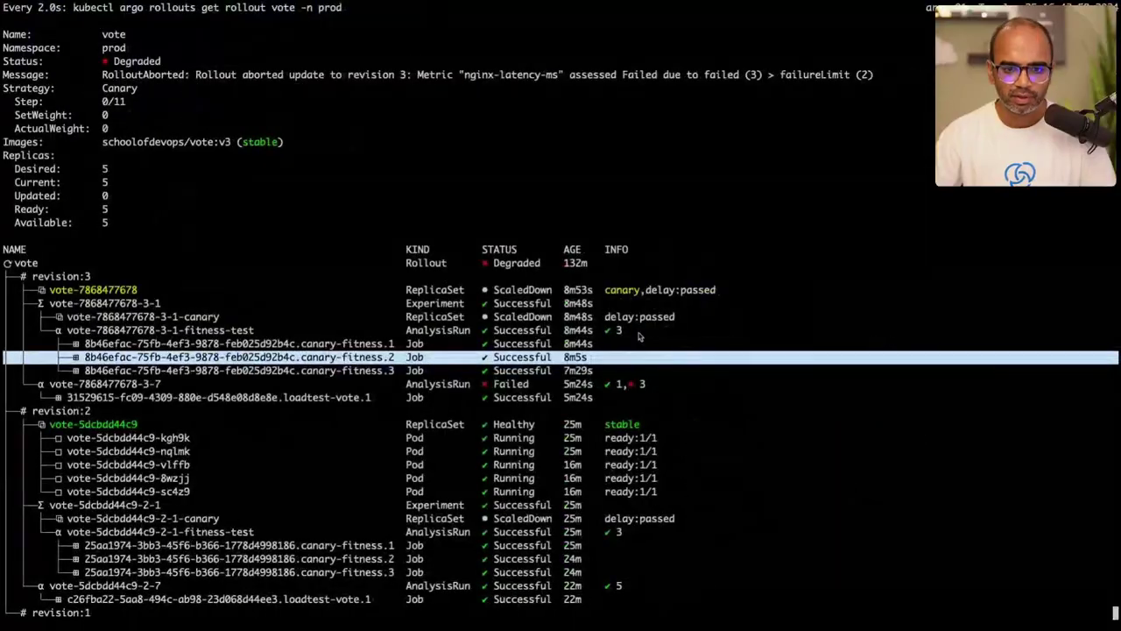
{"action": "key", "text": "ctrl+Left"}
{"action": "key", "text": "ctrl+Left"}
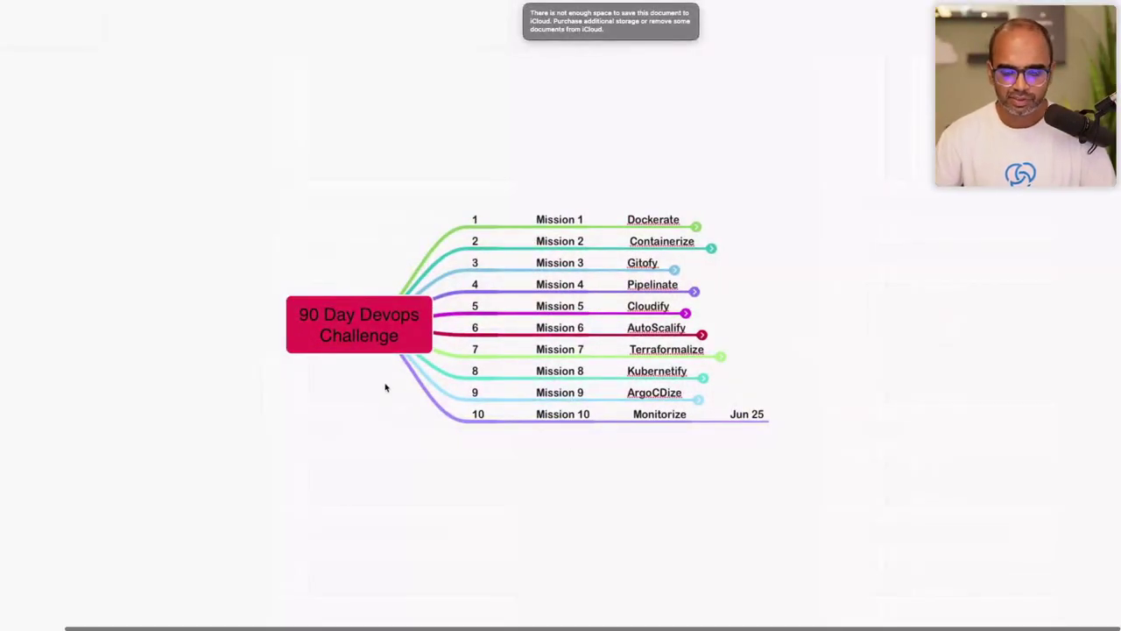
{"action": "key", "text": "ctrl+Right"}
{"action": "key", "text": "ctrl+Right"}
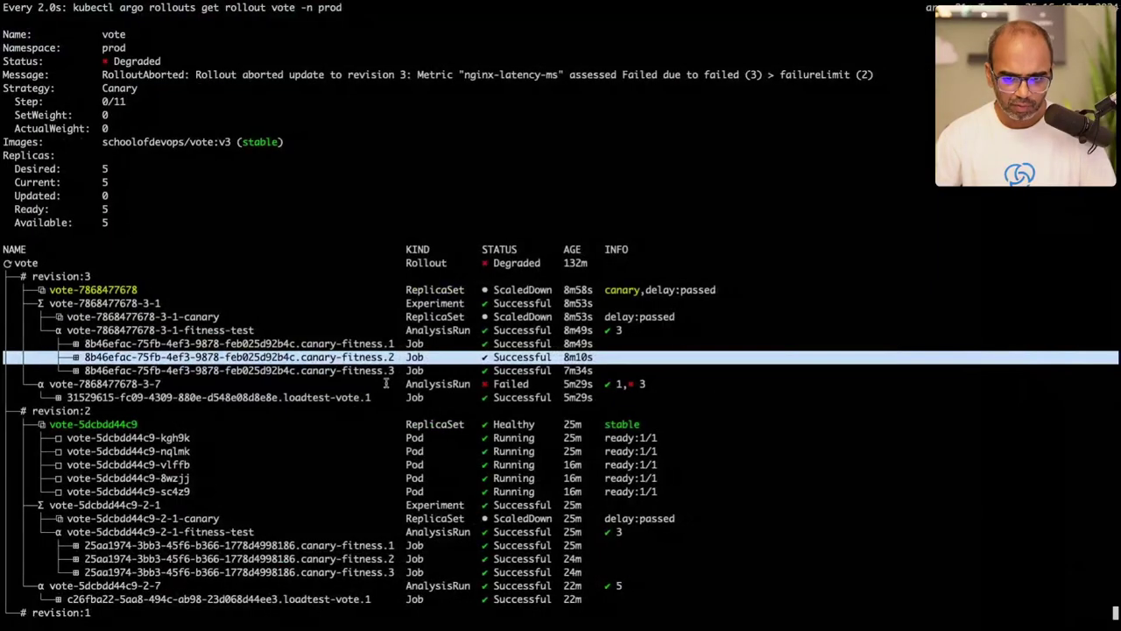
{"action": "key", "text": "ctrl+Right"}
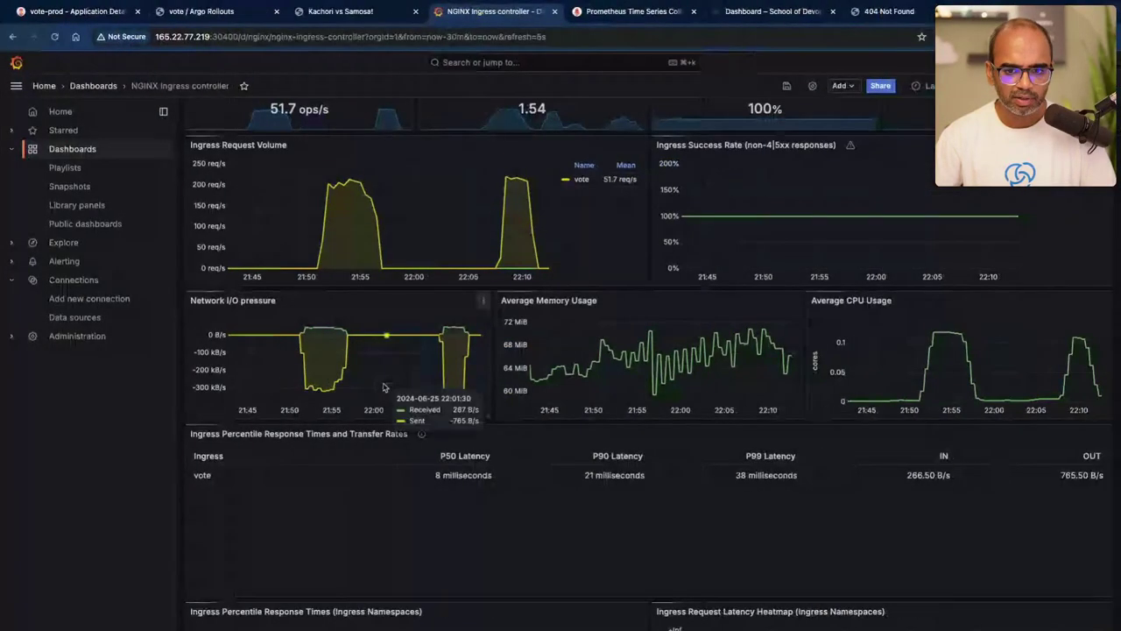
Step: Browse the Ongoing Challenge mission carousel on the School of DevOps dashboard
{"action": "left_click", "coordinate": [751, 18]}
{"action": "scroll", "coordinate": [596, 254], "scroll_direction": "down", "scroll_amount": 10}
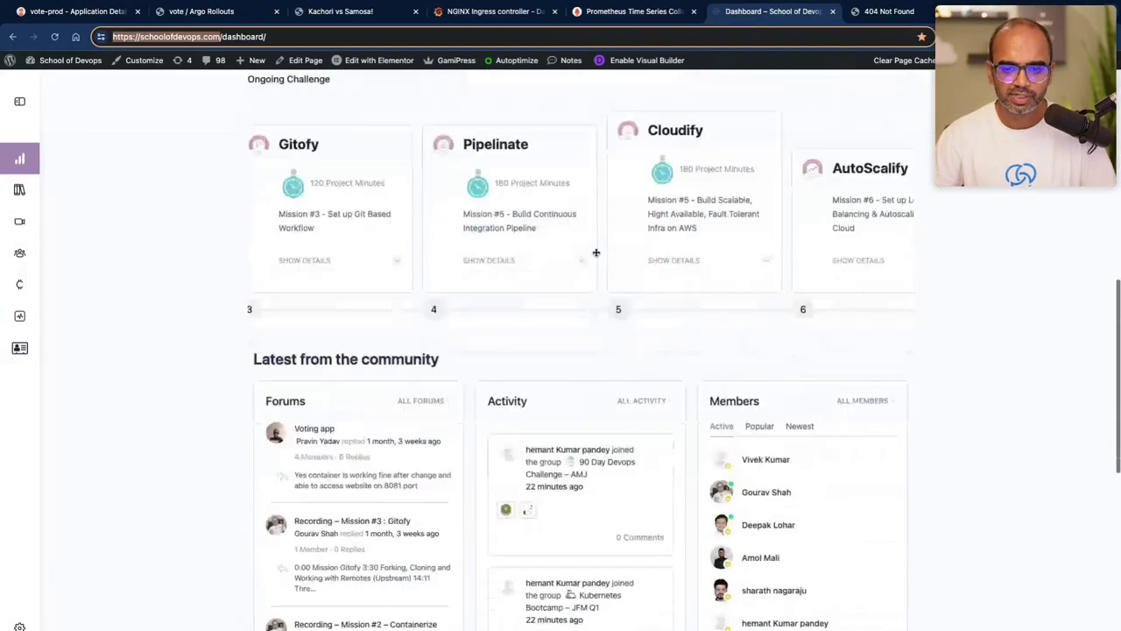
{"action": "scroll", "coordinate": [596, 254], "scroll_direction": "up", "scroll_amount": 3}
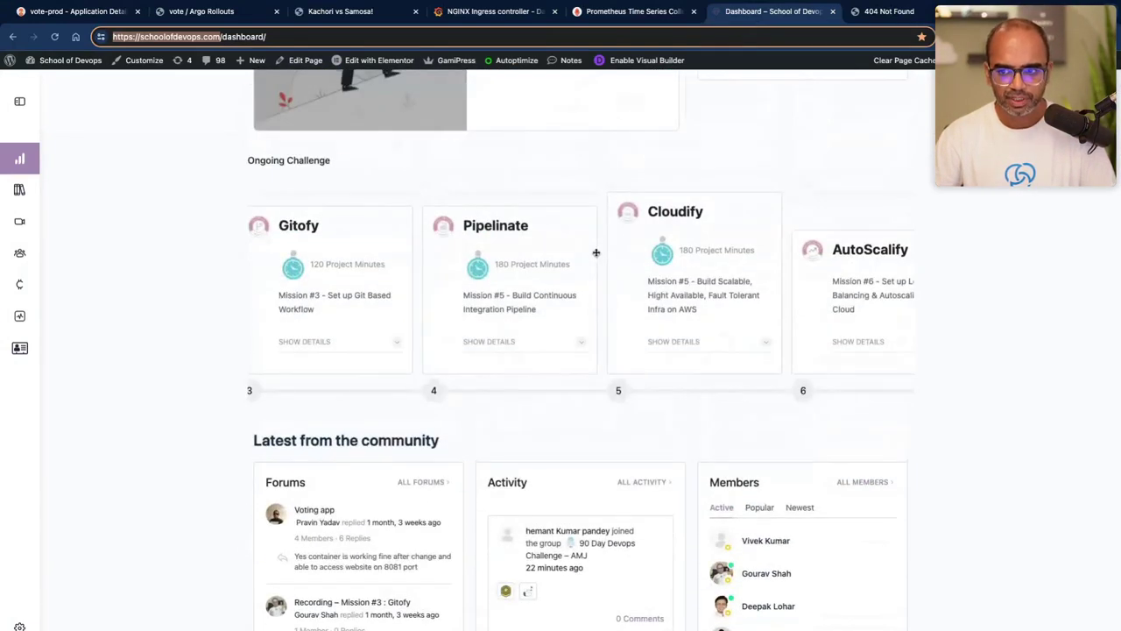
{"action": "scroll", "coordinate": [596, 253], "scroll_direction": "right", "scroll_amount": 8}
{"action": "scroll", "coordinate": [596, 252], "scroll_direction": "right", "scroll_amount": 2}
{"action": "scroll", "coordinate": [597, 252], "scroll_direction": "left", "scroll_amount": 10}
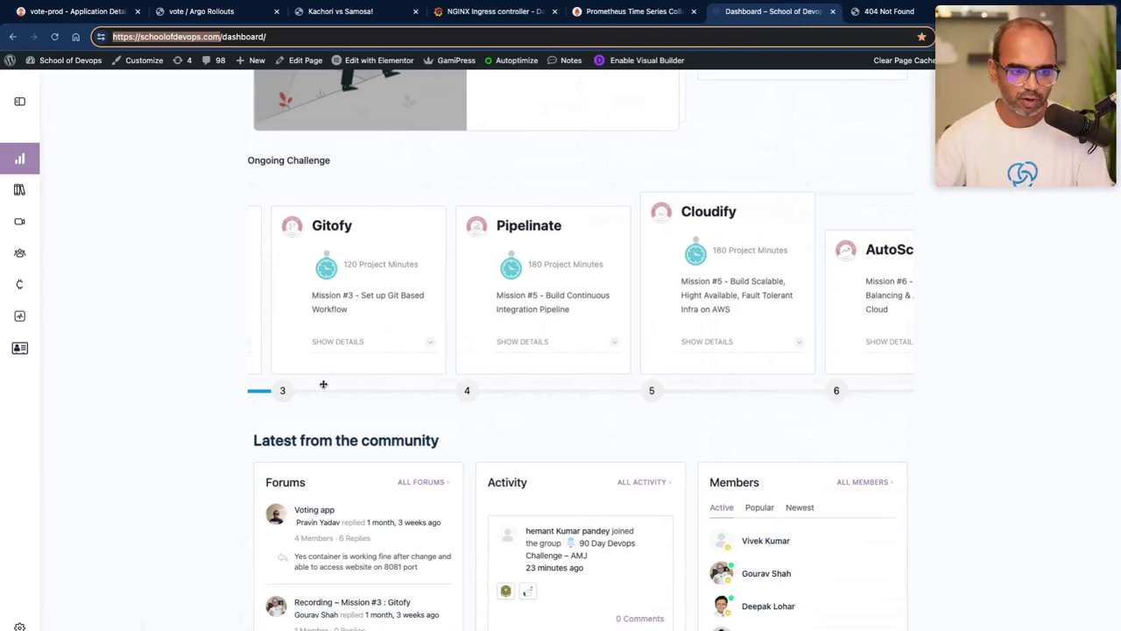
{"action": "scroll", "coordinate": [326, 386], "scroll_direction": "up", "scroll_amount": 1}
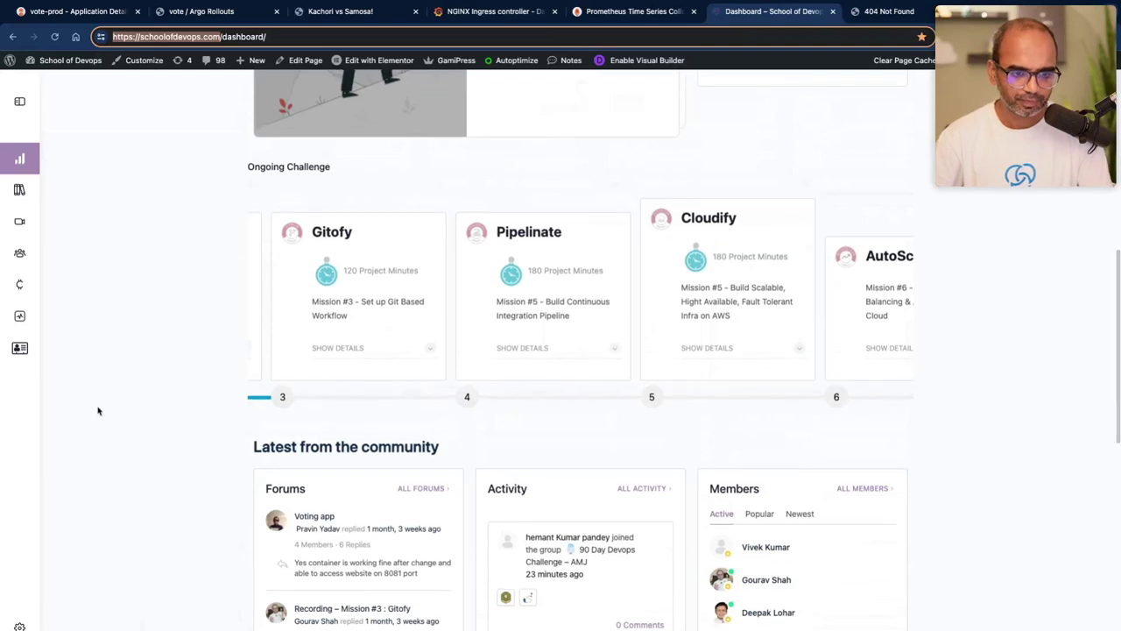
Step: Switch desktops to the Lab K608 guide at its Update Kustomization for Prod step
{"action": "key", "text": "super+Tab"}
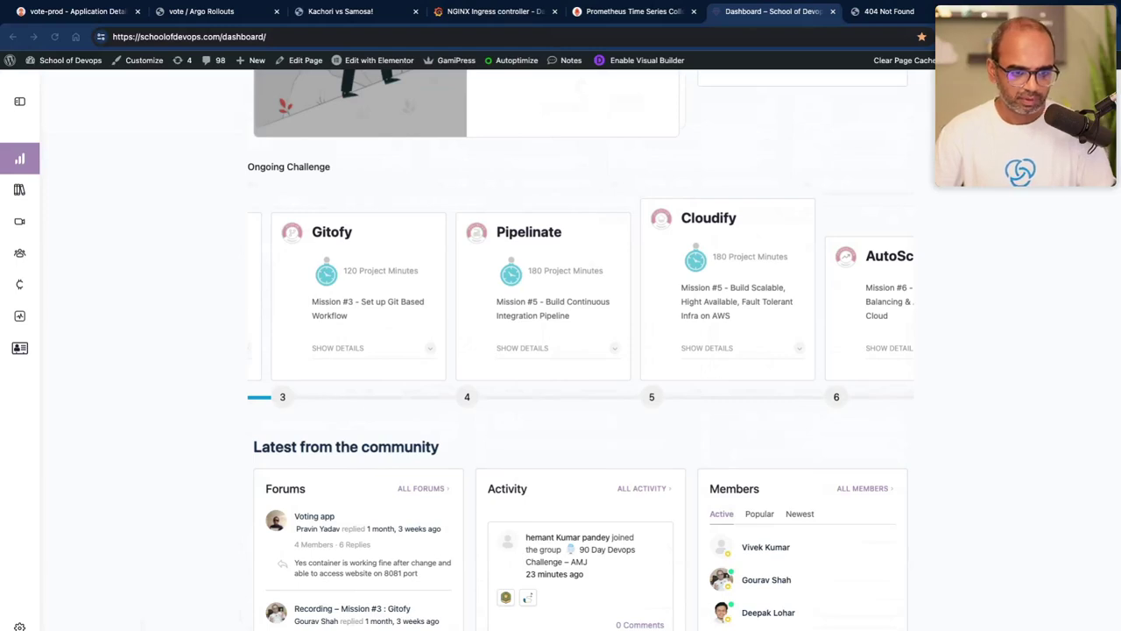
{"action": "scroll", "coordinate": [788, 132], "scroll_direction": "up", "scroll_amount": 1}
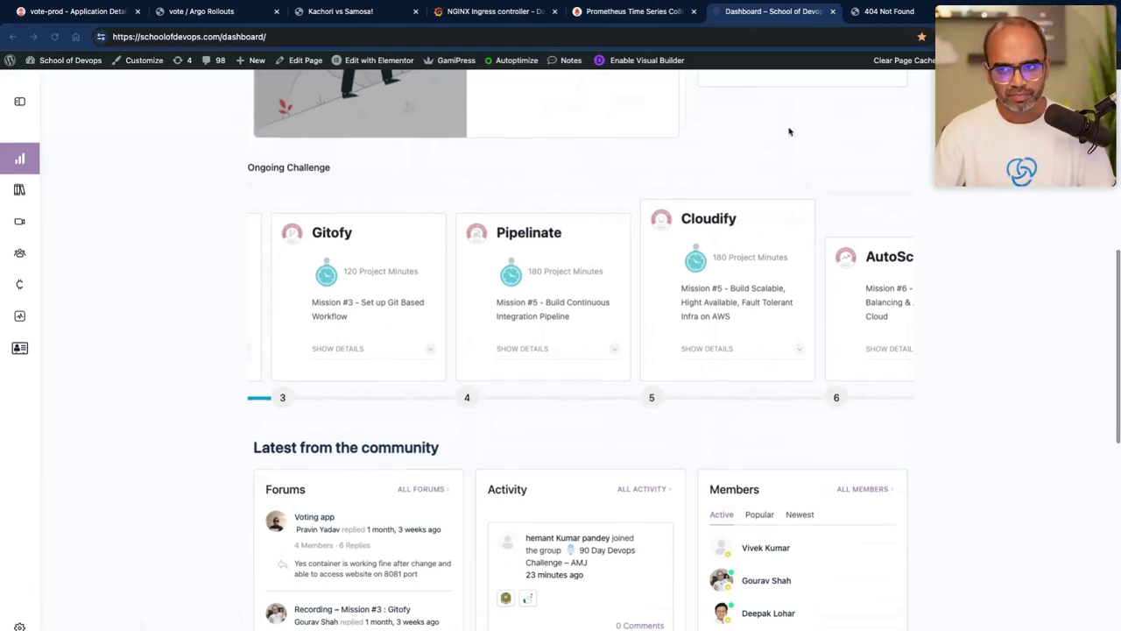
{"action": "scroll", "coordinate": [788, 131], "scroll_direction": "down", "scroll_amount": 1}
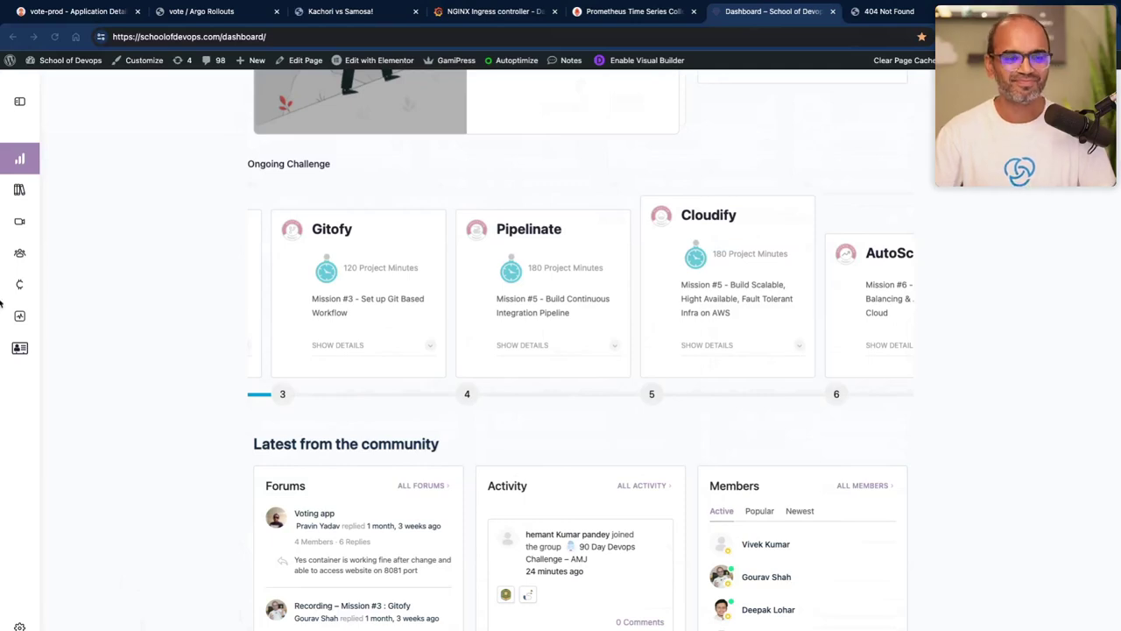
{"action": "key", "text": "ctrl+Left"}
{"action": "key", "text": "ctrl+Left"}
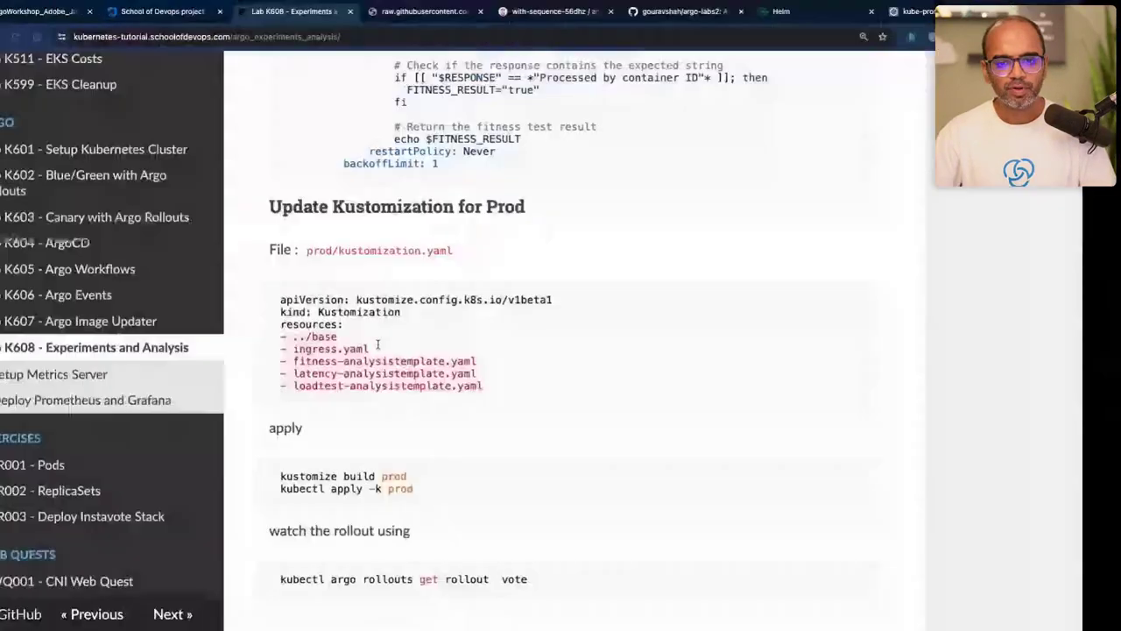
Step: Move between desktops to the 90 Day Devops Challenge map, Dockerate through Monitorize (Jun 25)
{"action": "key", "text": "ctrl+Left"}
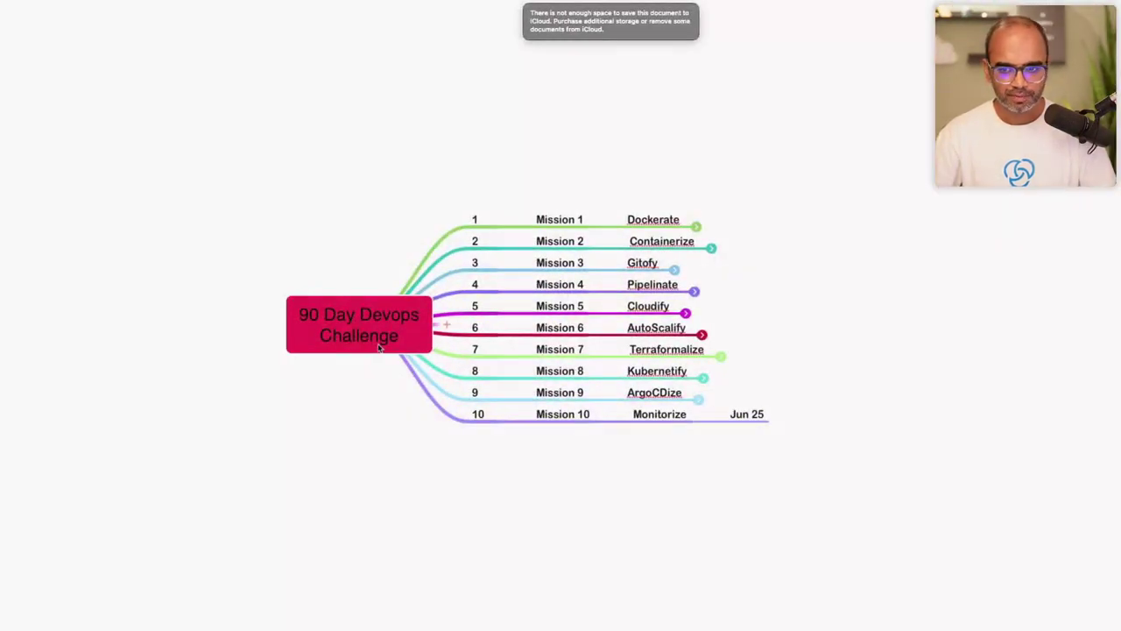
{"action": "key", "text": "ctrl+Right"}
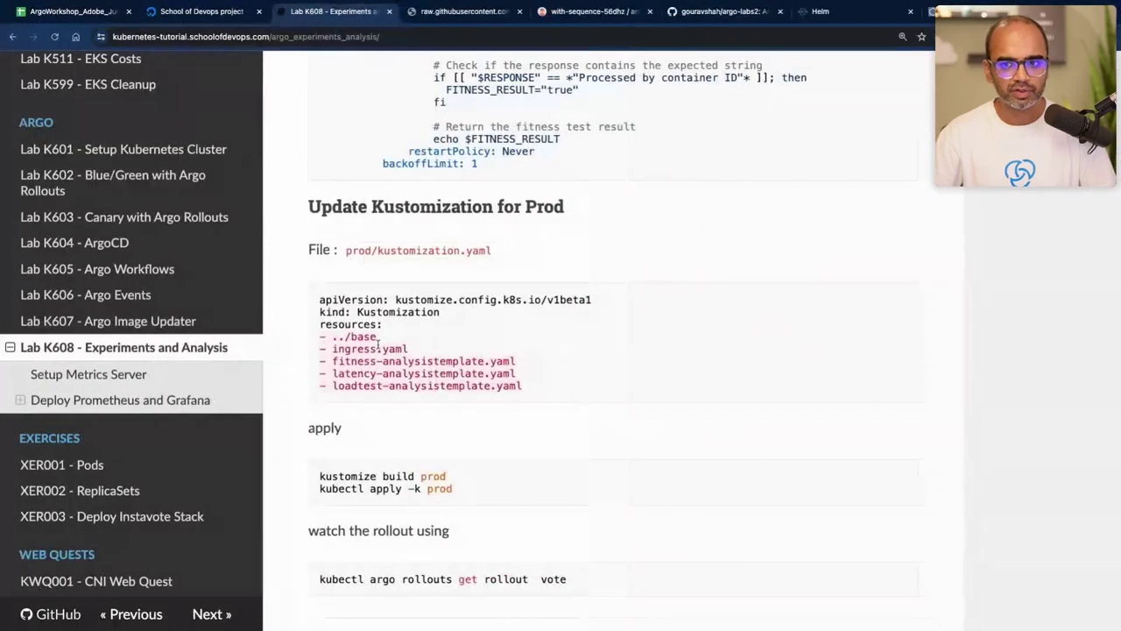
{"action": "key", "text": "ctrl+Right"}
{"action": "key", "text": "ctrl+Right"}
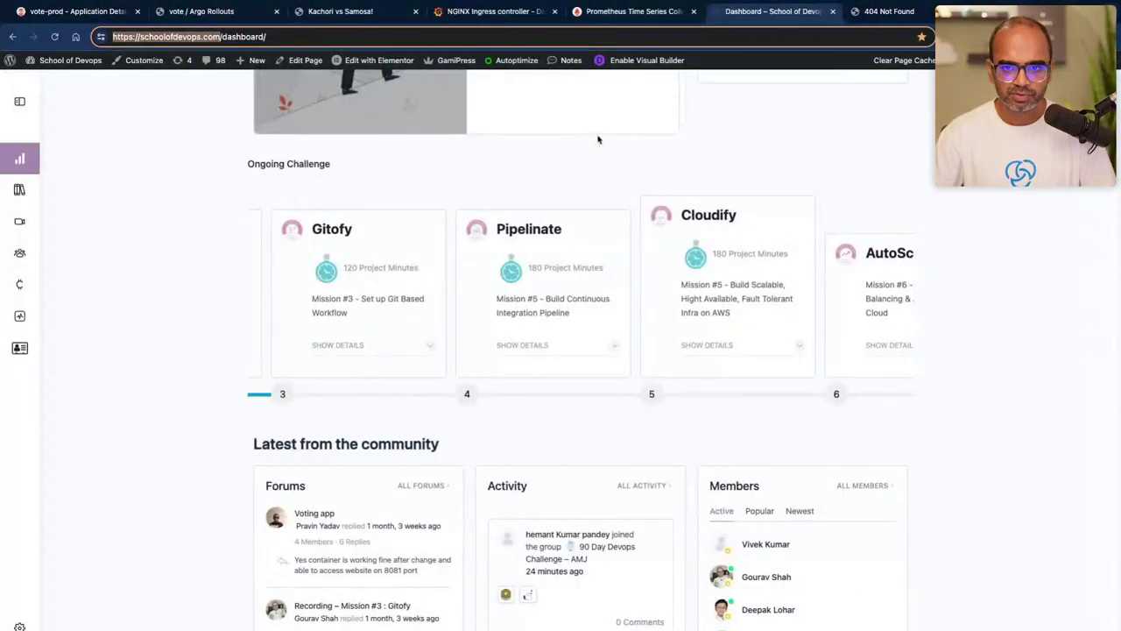
{"action": "key", "text": "ctrl+Right"}
{"action": "key", "text": "ctrl+Left"}
{"action": "key", "text": "ctrl+Left"}
{"action": "key", "text": "ctrl+Left"}
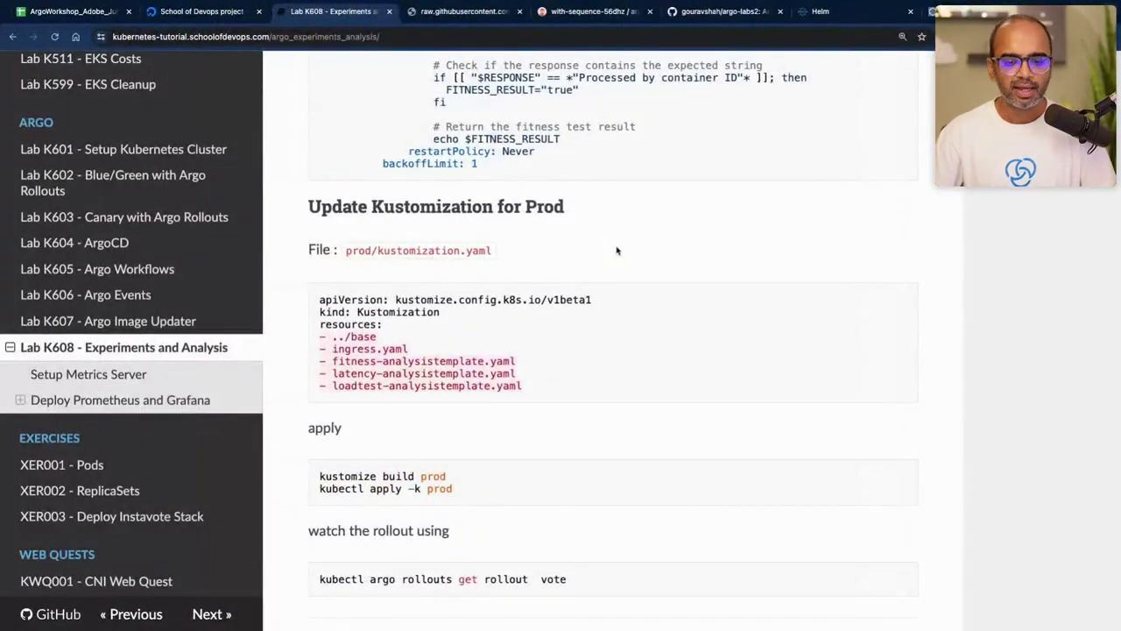
{"action": "key", "text": "ctrl+Left"}
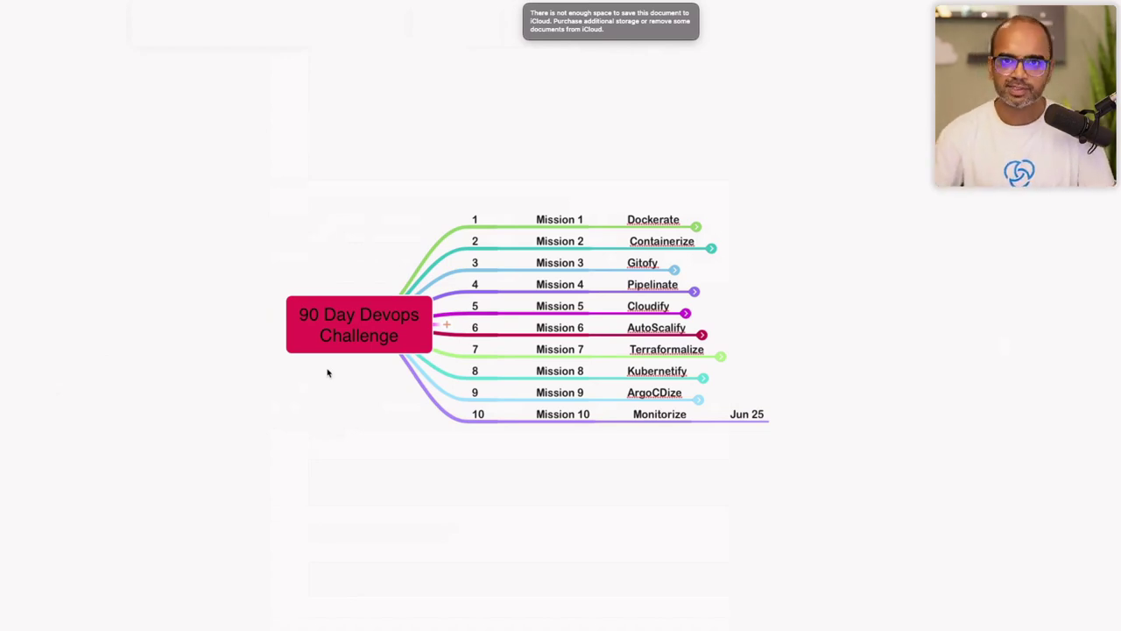
{"action": "scroll", "coordinate": [328, 373], "scroll_direction": "left", "scroll_amount": 1}
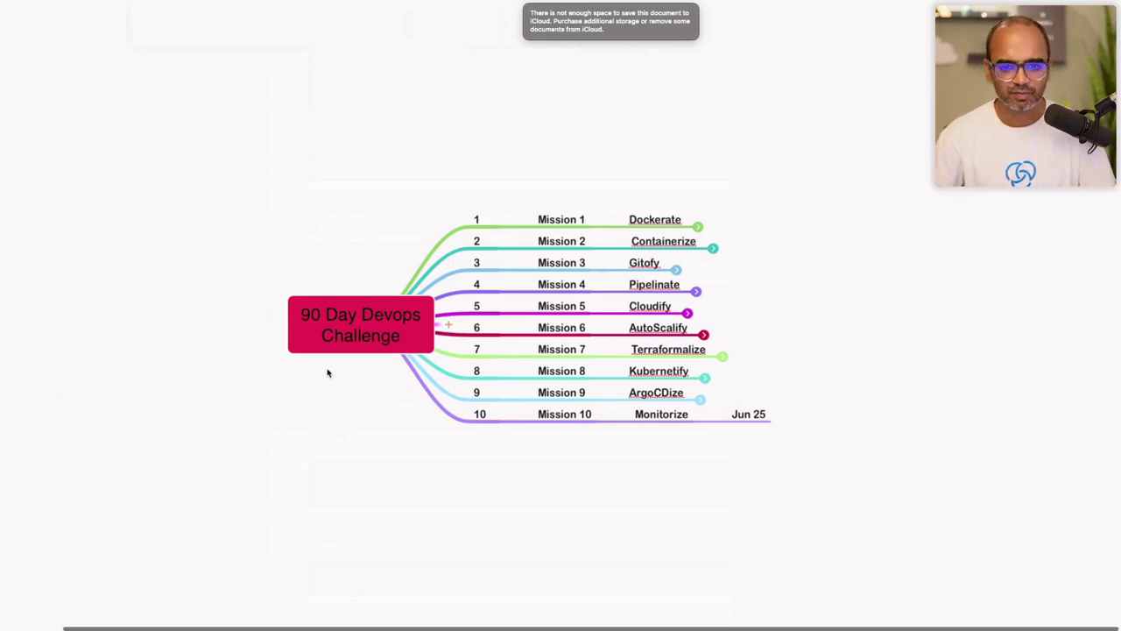